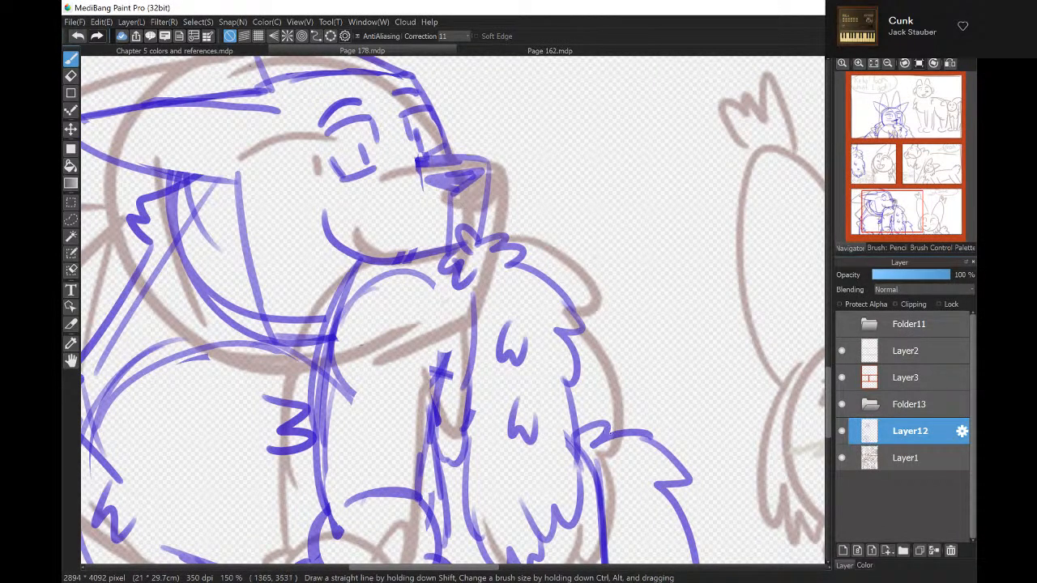
Check the stream preview in OBS and return to the comic page.
key(alt+Tab)
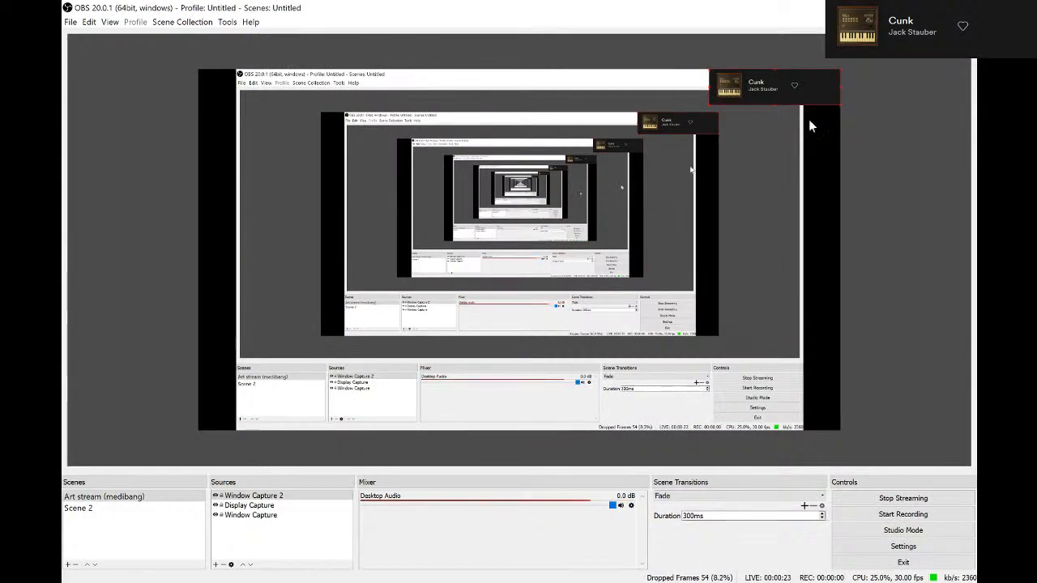
key(super+Down)
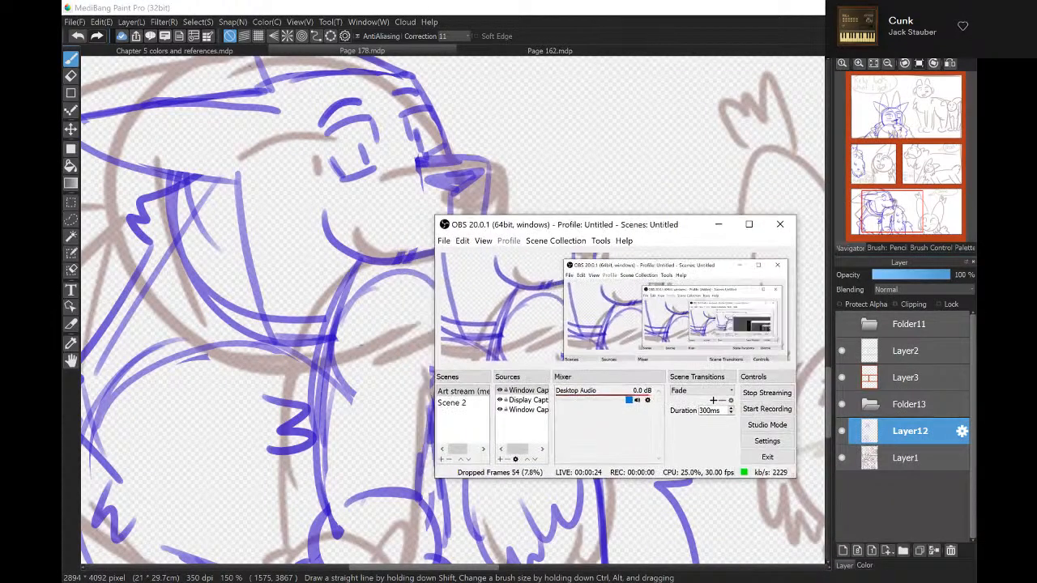
click(749, 224)
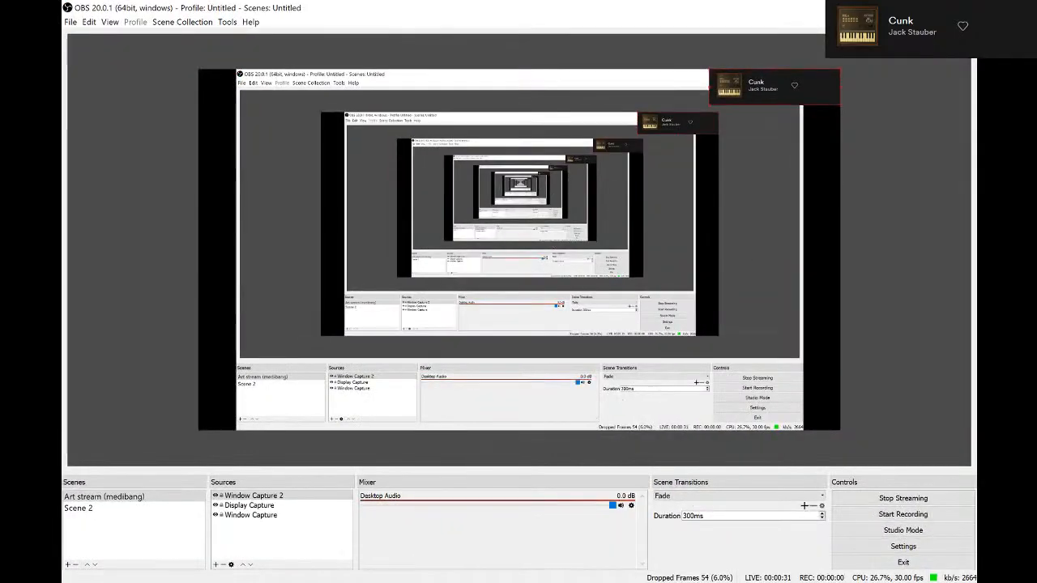
key(super+Down)
key(super+Down)
Sketch a round head outline over the rough long-eared character in the comic page's bottom panel.
mouse_move(899, 213)
mouse_down()
mouse_move(929, 218)
mouse_move(934, 203)
mouse_move(927, 220)
mouse_up()
mouse_move(527, 198)
mouse_down()
mouse_move(419, 266)
mouse_move(628, 324)
mouse_up()
drag(628, 283, 536, 200)
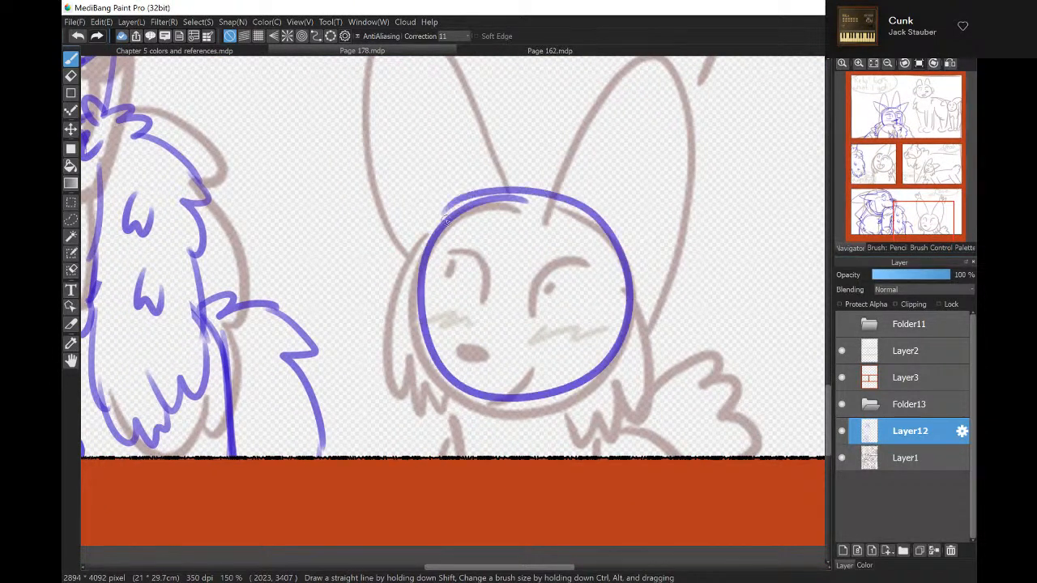
Sketch both long pointed ears on the round head and add fur tufts at their tips.
click(888, 62)
drag(518, 221, 594, 125)
mouse_move(530, 257)
mouse_down()
mouse_move(619, 167)
mouse_move(605, 260)
mouse_move(572, 297)
mouse_up()
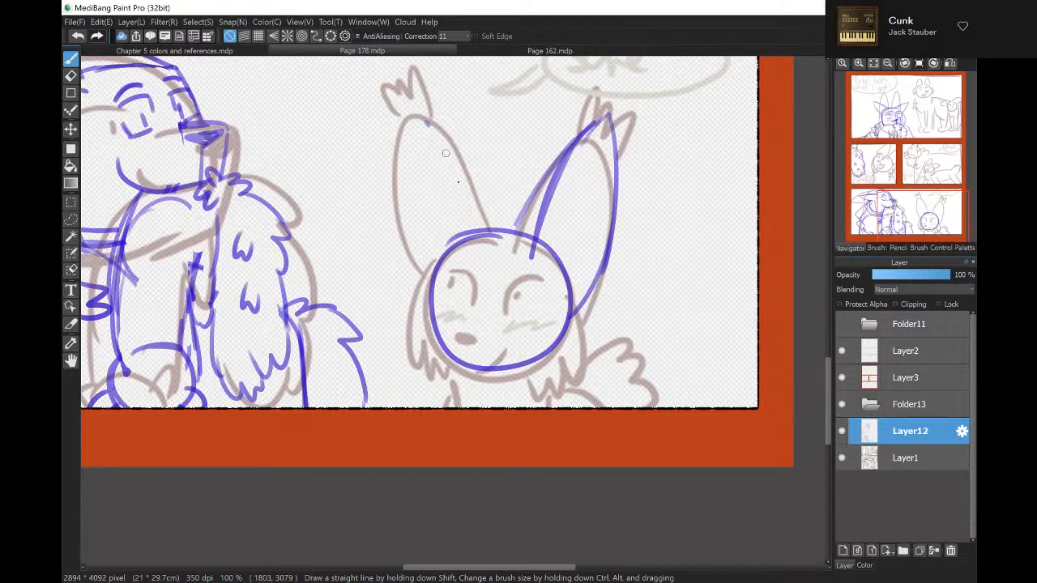
drag(420, 274, 468, 235)
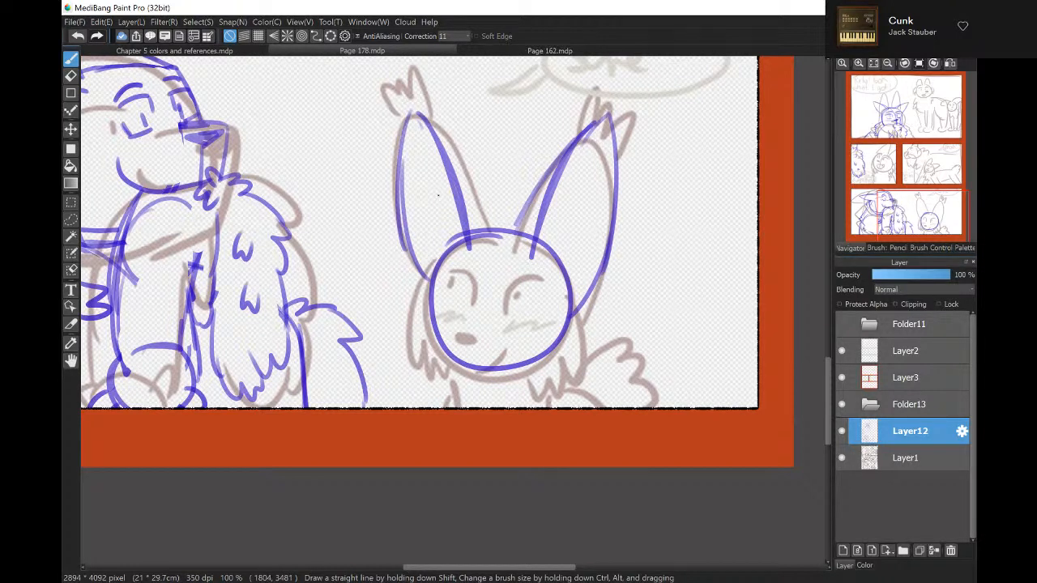
drag(454, 172, 486, 237)
mouse_move(591, 132)
mouse_down()
mouse_move(615, 101)
mouse_move(614, 142)
mouse_up()
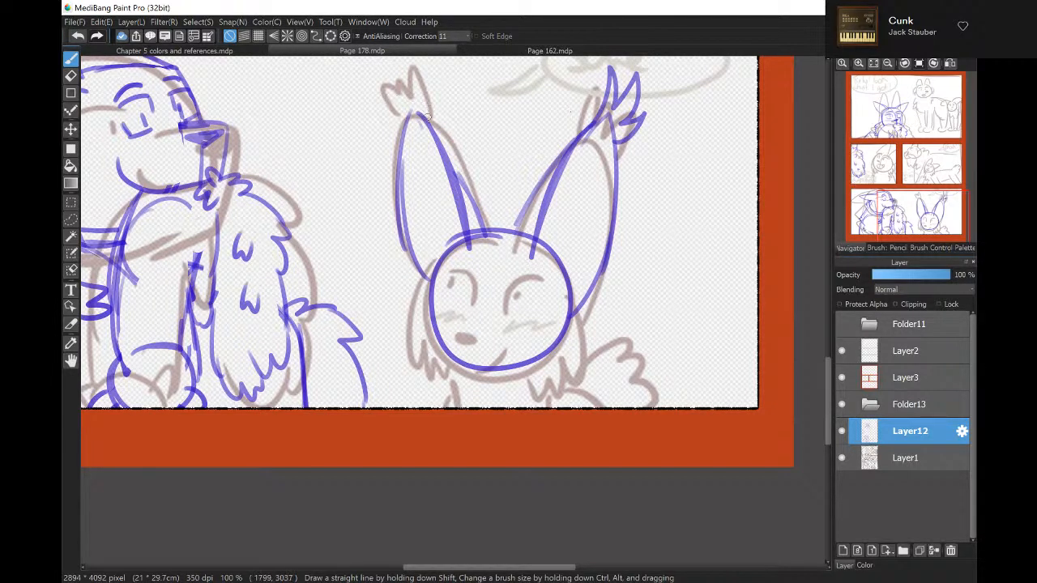
mouse_move(426, 117)
mouse_down()
mouse_move(426, 67)
mouse_move(408, 103)
mouse_move(401, 70)
mouse_move(386, 94)
mouse_move(402, 129)
mouse_up()
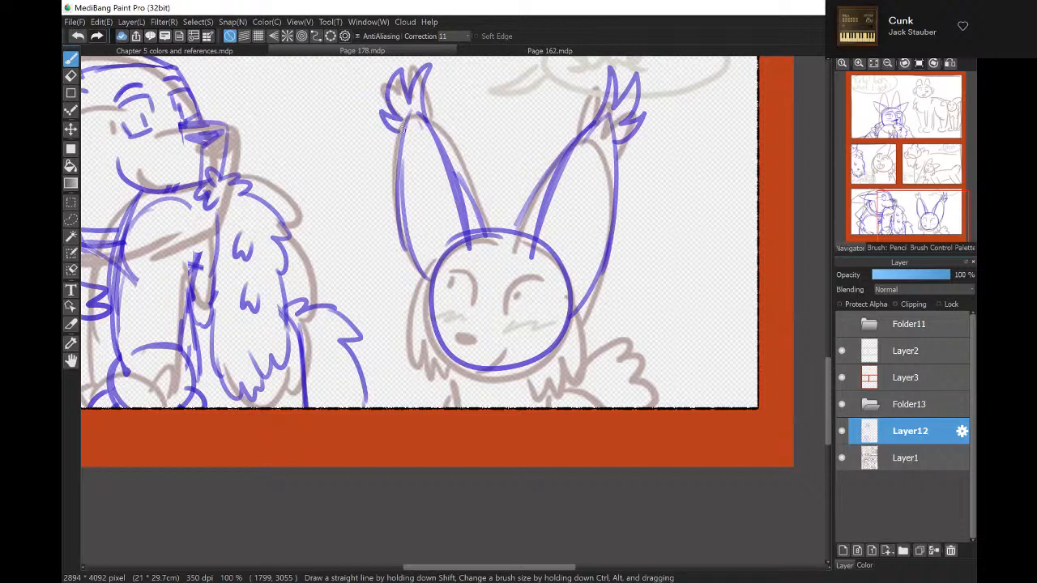
Draw curved vertical and horizontal face guidelines across the long-eared character's head.
click(863, 63)
click(863, 62)
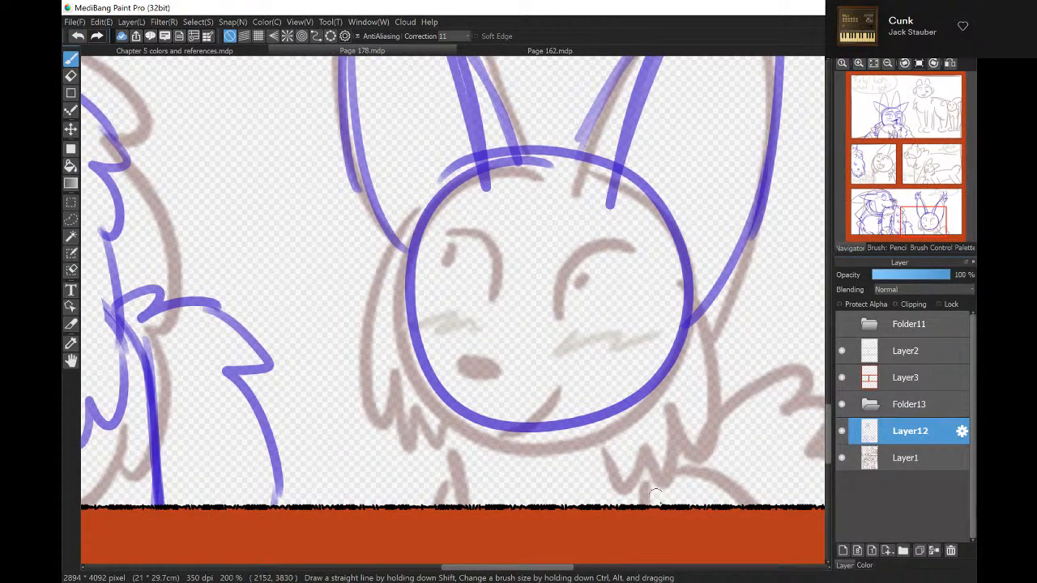
drag(557, 200, 633, 229)
click(78, 36)
drag(540, 162, 512, 219)
drag(500, 277, 529, 391)
drag(417, 292, 622, 319)
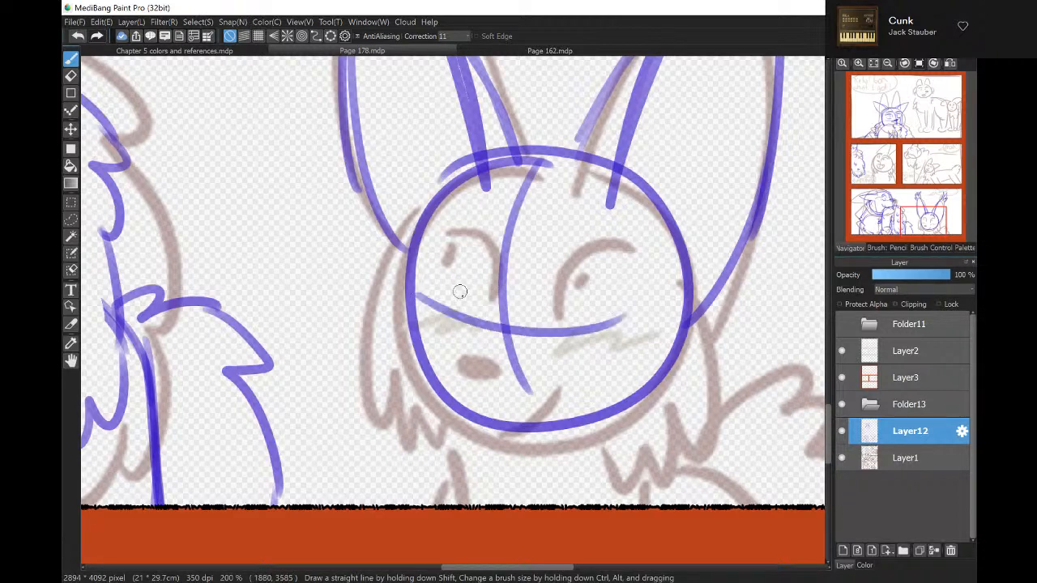
Sketch the muzzle, a filled dark nose and a smiling mouth low on the near side of the face guidelines.
mouse_move(458, 313)
mouse_down()
mouse_move(424, 374)
mouse_move(472, 428)
mouse_move(499, 435)
mouse_move(543, 424)
mouse_up()
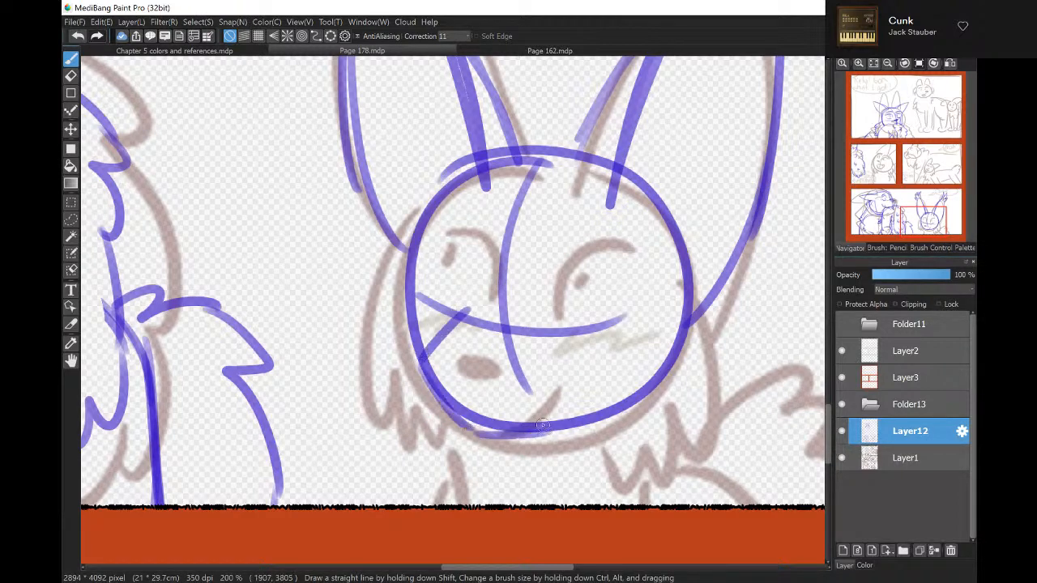
mouse_move(446, 357)
mouse_down()
mouse_move(478, 360)
mouse_move(449, 374)
mouse_move(433, 364)
mouse_move(453, 369)
mouse_up()
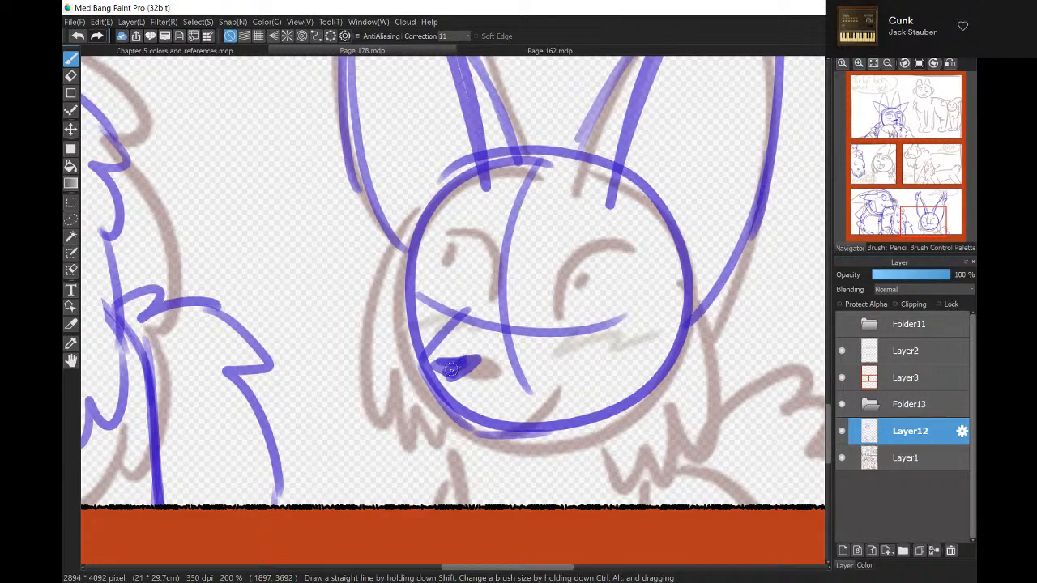
mouse_move(452, 376)
mouse_down()
mouse_move(465, 403)
mouse_move(572, 369)
mouse_up()
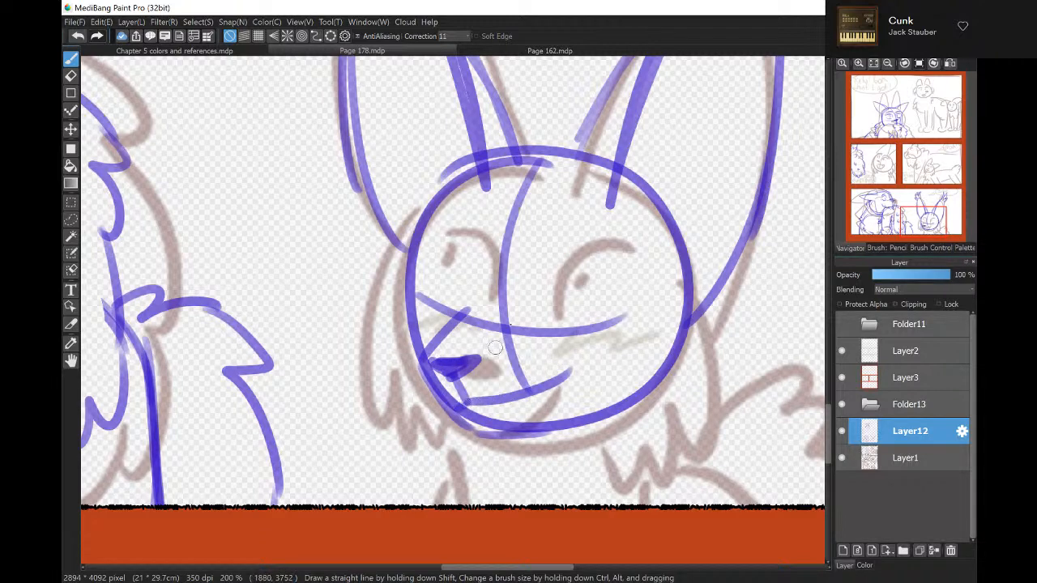
Sketch both eyes with shaded pupils and lower lids, and add curved eyebrows above them.
mouse_move(583, 246)
mouse_down()
mouse_move(553, 285)
mouse_move(622, 243)
mouse_move(602, 245)
mouse_move(637, 258)
mouse_up()
mouse_move(585, 310)
mouse_down()
mouse_move(611, 310)
mouse_move(631, 293)
mouse_up()
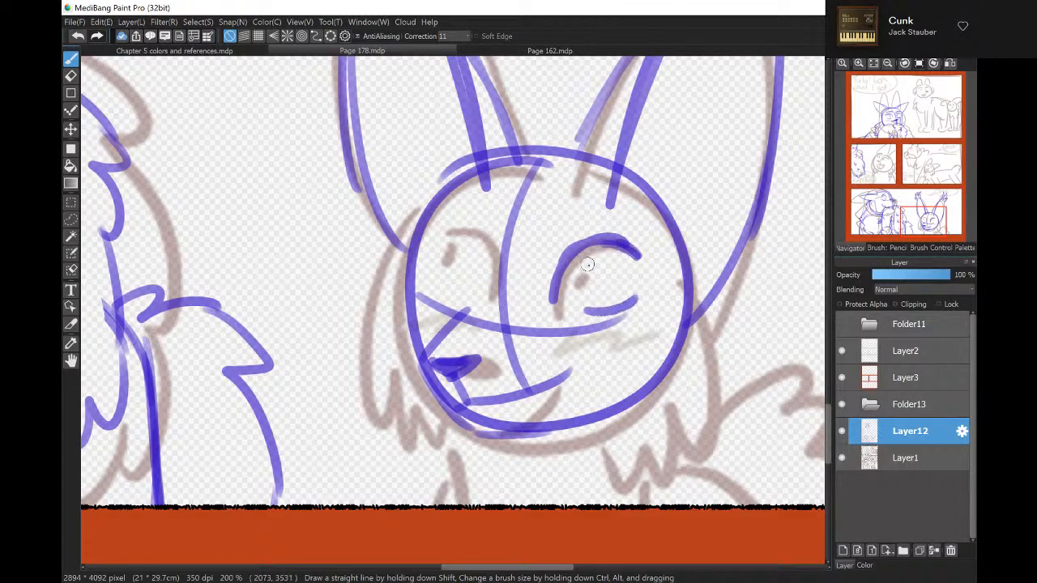
mouse_move(580, 254)
mouse_down()
mouse_move(577, 279)
mouse_move(580, 269)
mouse_up()
mouse_move(472, 231)
mouse_down()
mouse_move(486, 293)
mouse_move(457, 226)
mouse_move(442, 236)
mouse_move(450, 293)
mouse_move(459, 251)
mouse_move(466, 261)
mouse_move(457, 247)
mouse_up()
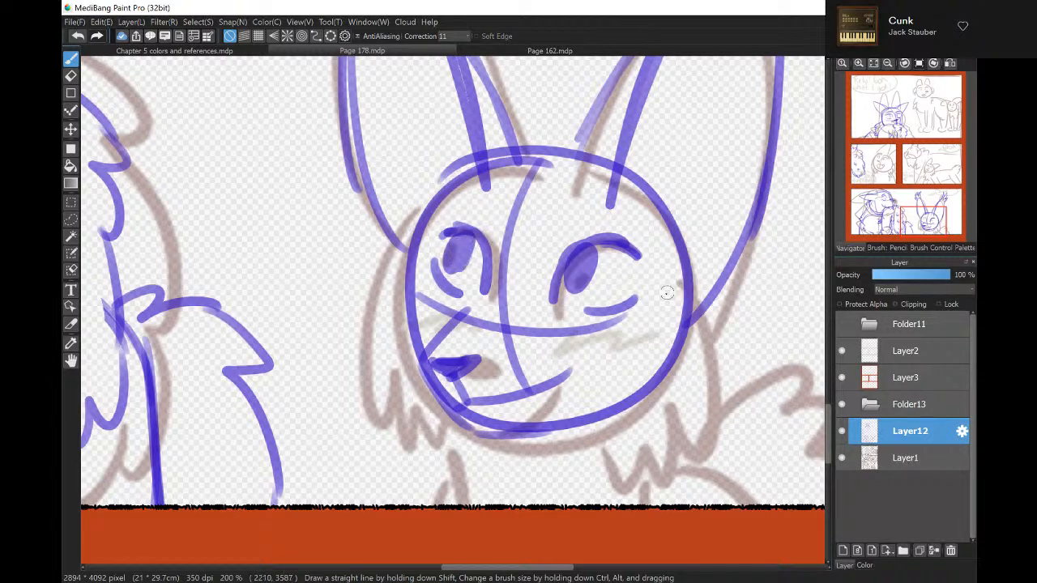
mouse_move(647, 281)
mouse_down()
mouse_move(610, 313)
mouse_move(585, 306)
mouse_up()
drag(574, 198, 643, 231)
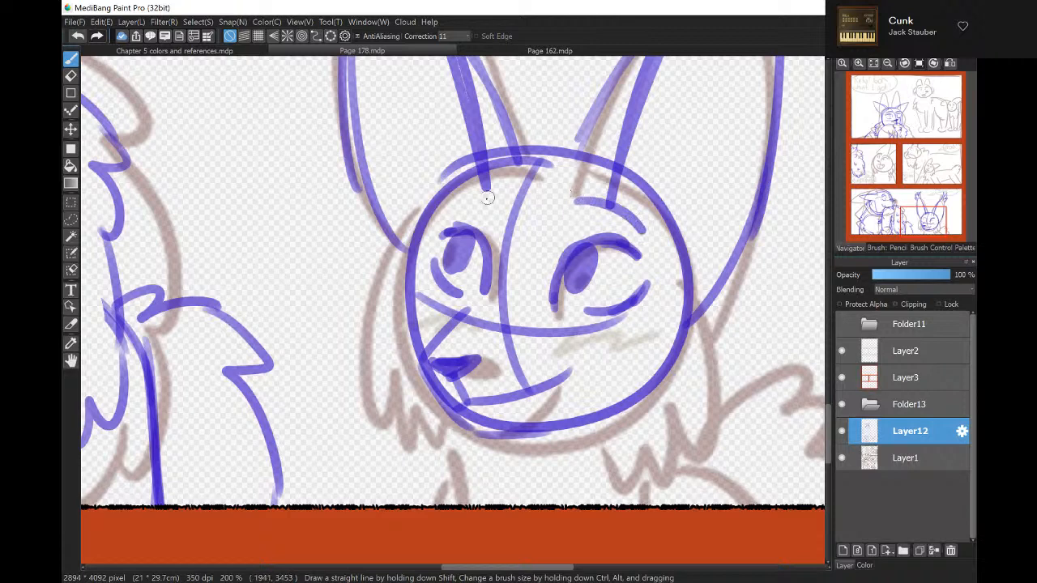
mouse_move(454, 201)
mouse_down()
mouse_move(512, 207)
mouse_move(453, 201)
mouse_move(366, 382)
mouse_up()
drag(374, 302, 381, 438)
mouse_move(391, 394)
mouse_down()
mouse_move(429, 461)
mouse_move(429, 423)
mouse_move(447, 460)
mouse_move(468, 425)
mouse_up()
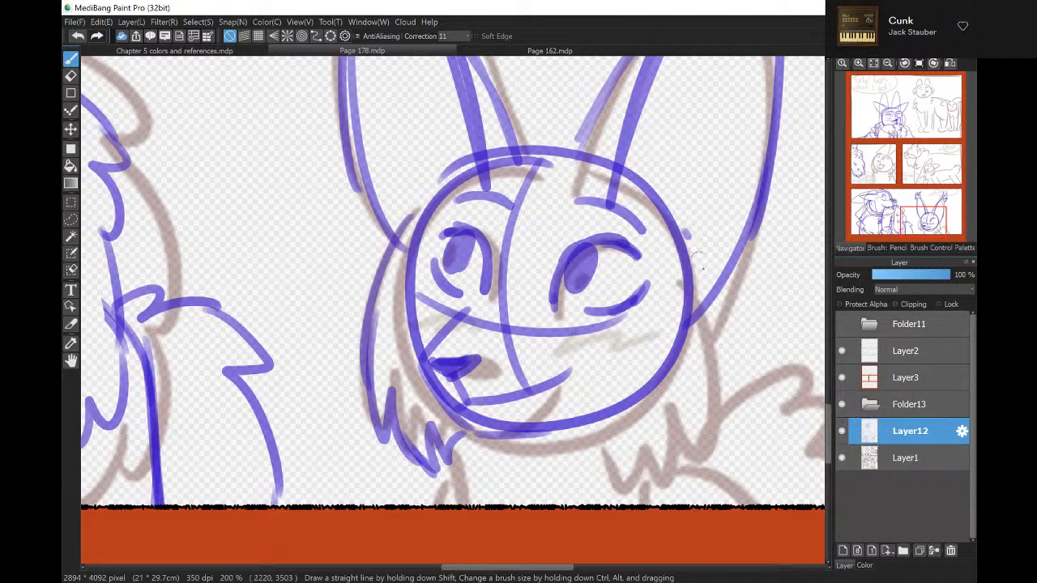
mouse_move(687, 235)
mouse_down()
mouse_move(713, 451)
mouse_move(676, 488)
mouse_up()
mouse_move(682, 438)
mouse_down()
mouse_move(656, 437)
mouse_move(622, 474)
mouse_up()
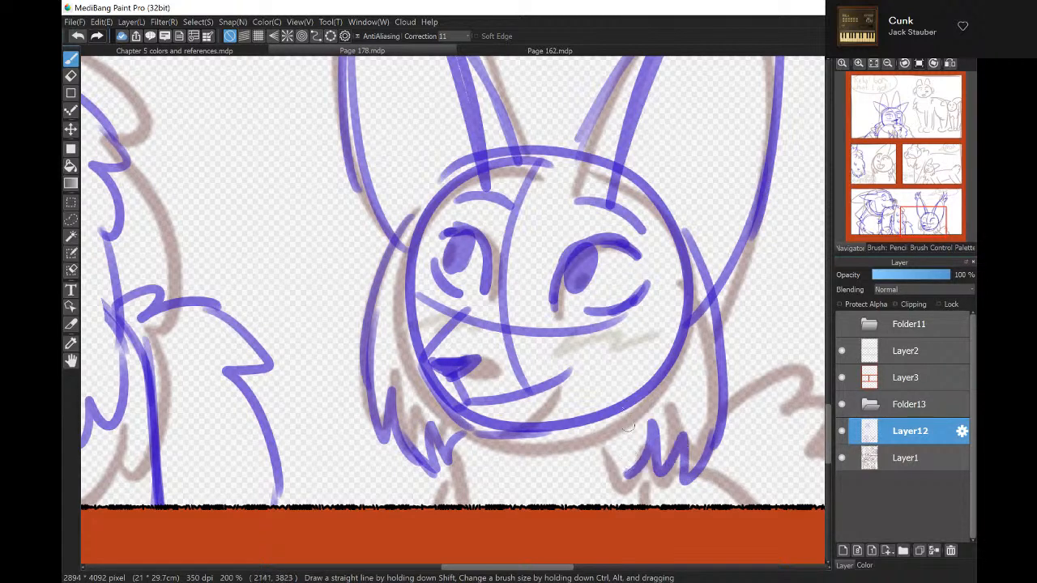
click(77, 37)
click(77, 36)
click(77, 37)
click(77, 36)
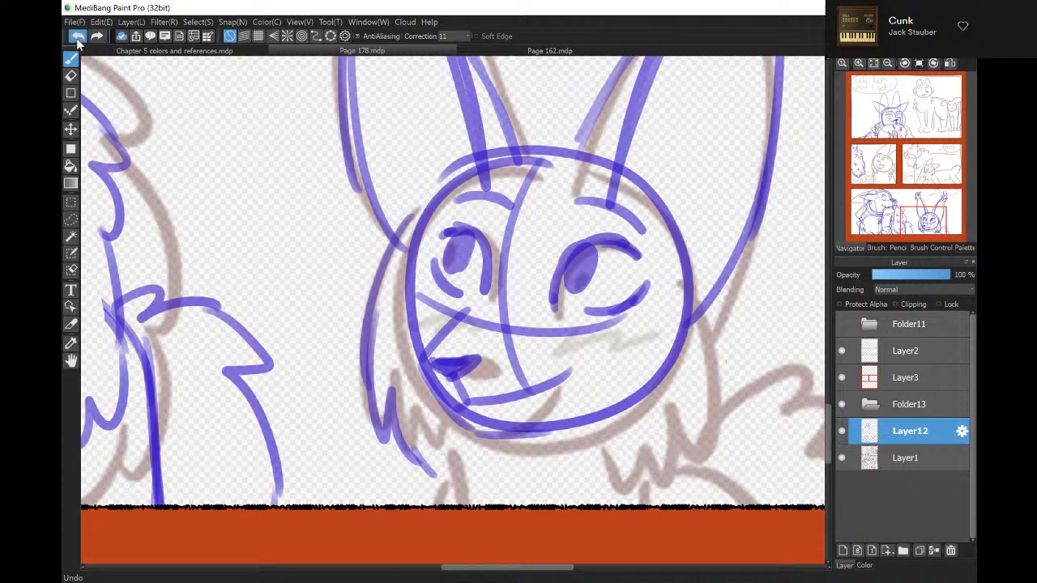
click(77, 36)
click(77, 36)
click(77, 37)
click(77, 36)
Sketch jagged cheek fur down both sides of the head, close to the face outline.
mouse_move(400, 224)
mouse_down()
mouse_move(383, 380)
mouse_move(417, 461)
mouse_move(459, 428)
mouse_up()
mouse_move(673, 248)
mouse_down()
mouse_move(691, 272)
mouse_move(675, 434)
mouse_move(613, 429)
mouse_move(666, 454)
mouse_up()
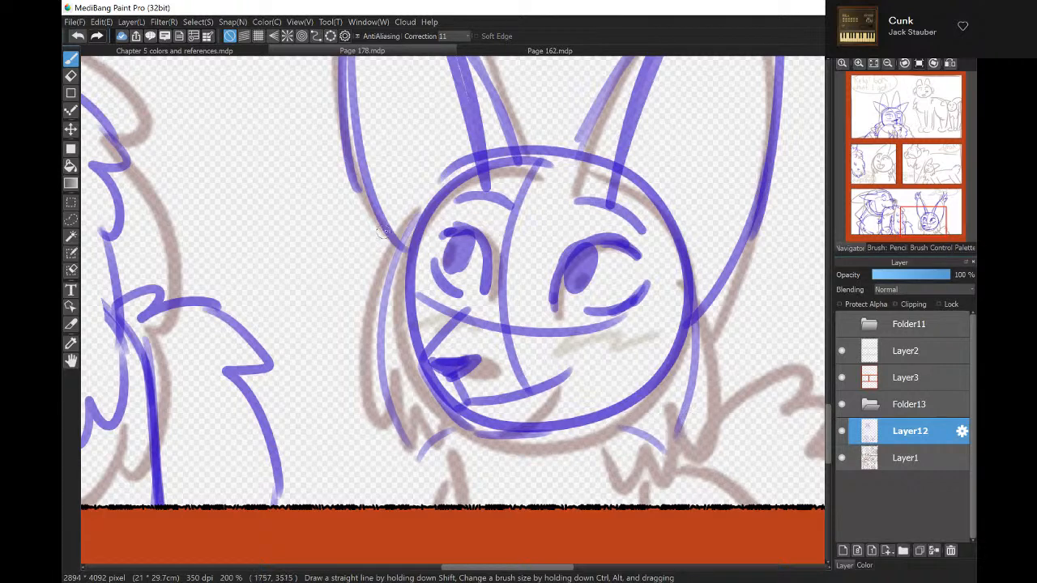
mouse_move(417, 216)
mouse_down()
mouse_move(385, 259)
mouse_move(374, 353)
mouse_move(387, 331)
mouse_move(389, 444)
mouse_move(427, 464)
mouse_move(440, 438)
mouse_move(464, 426)
mouse_up()
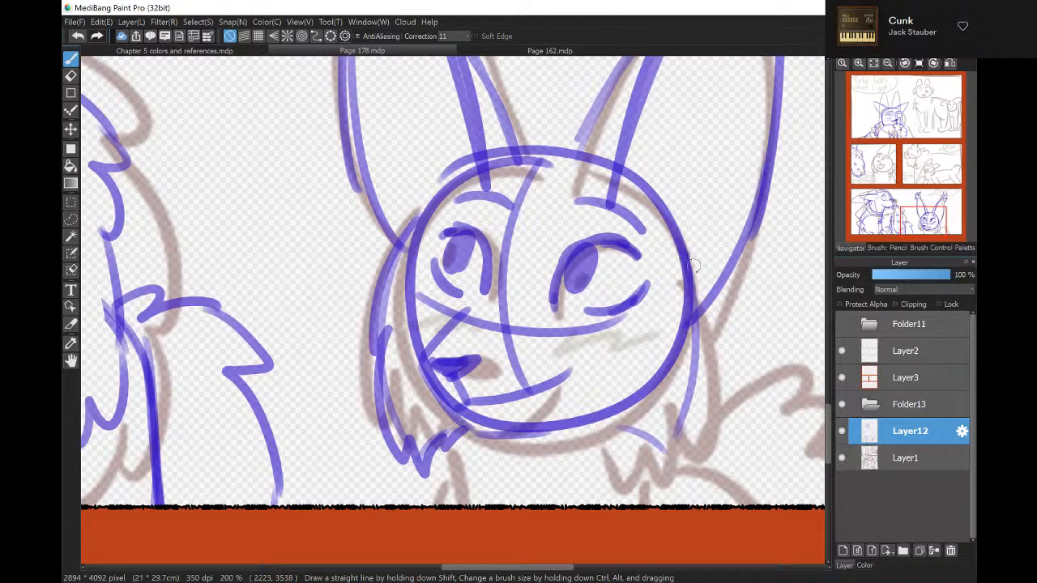
mouse_move(693, 266)
mouse_down()
mouse_move(712, 358)
mouse_move(699, 364)
mouse_move(699, 422)
mouse_move(673, 467)
mouse_move(642, 428)
mouse_move(594, 431)
mouse_up()
Draw the two neck lines below the cheeks and a jagged fur edge along the shoulder down to the panel border.
drag(457, 441, 462, 504)
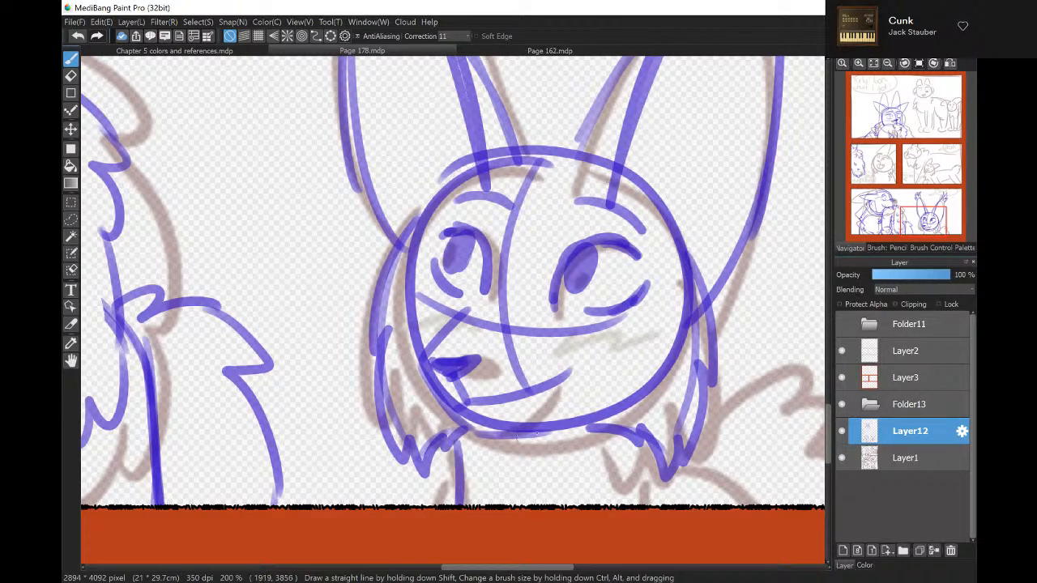
drag(671, 442, 660, 505)
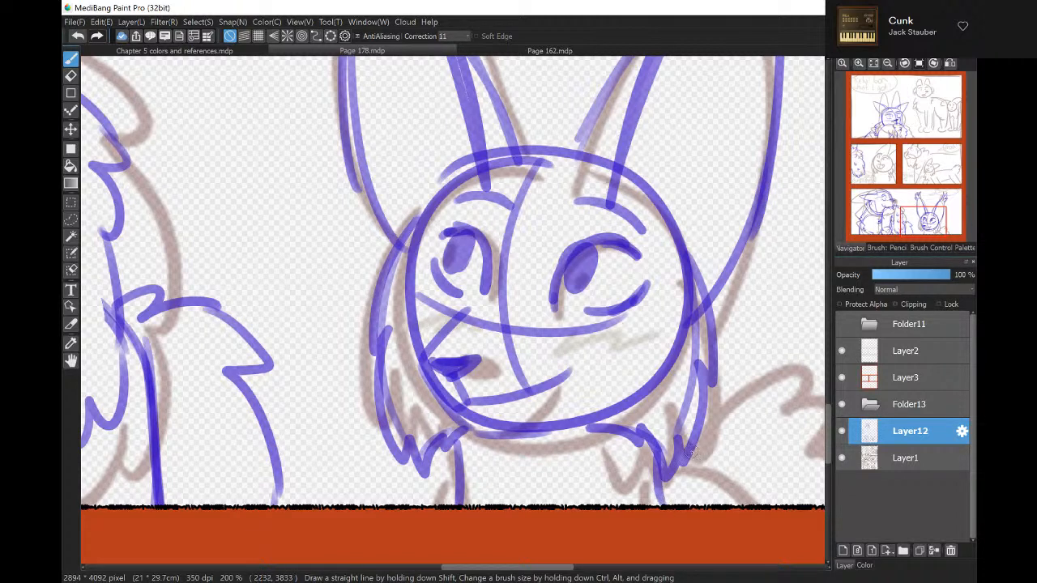
mouse_move(689, 452)
mouse_down()
mouse_move(744, 444)
mouse_move(735, 468)
mouse_move(770, 492)
mouse_up()
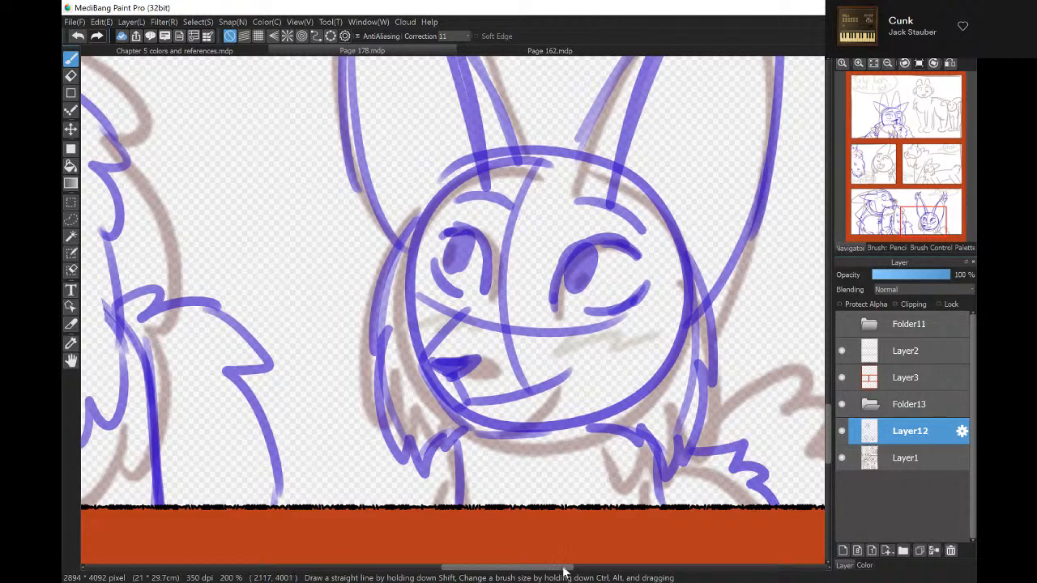
Sketch a fluffy, jagged tail rising behind the long-eared character's shoulder.
drag(564, 572, 605, 572)
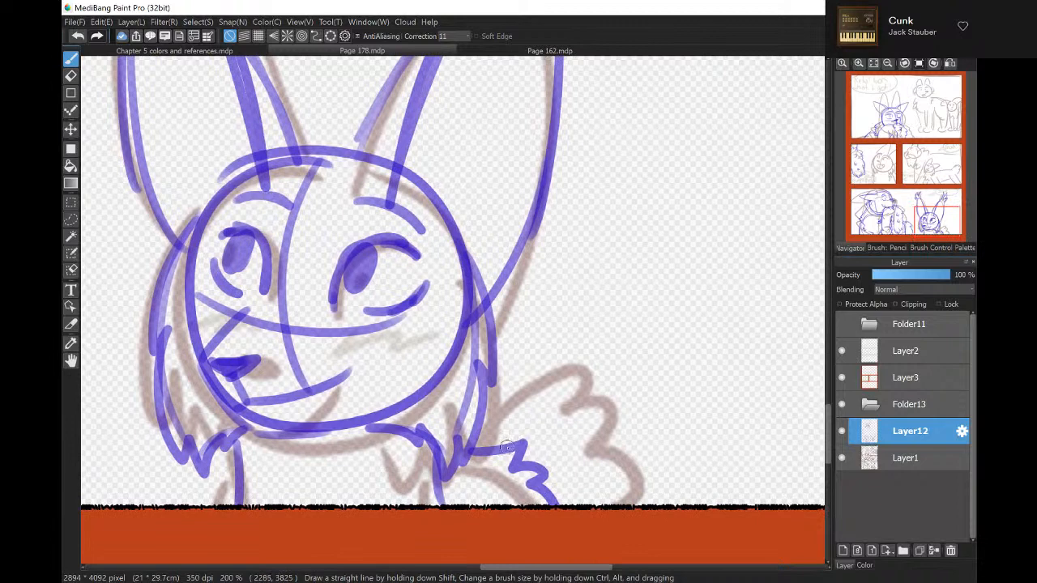
mouse_move(506, 446)
mouse_down()
mouse_move(504, 398)
mouse_move(554, 358)
mouse_up()
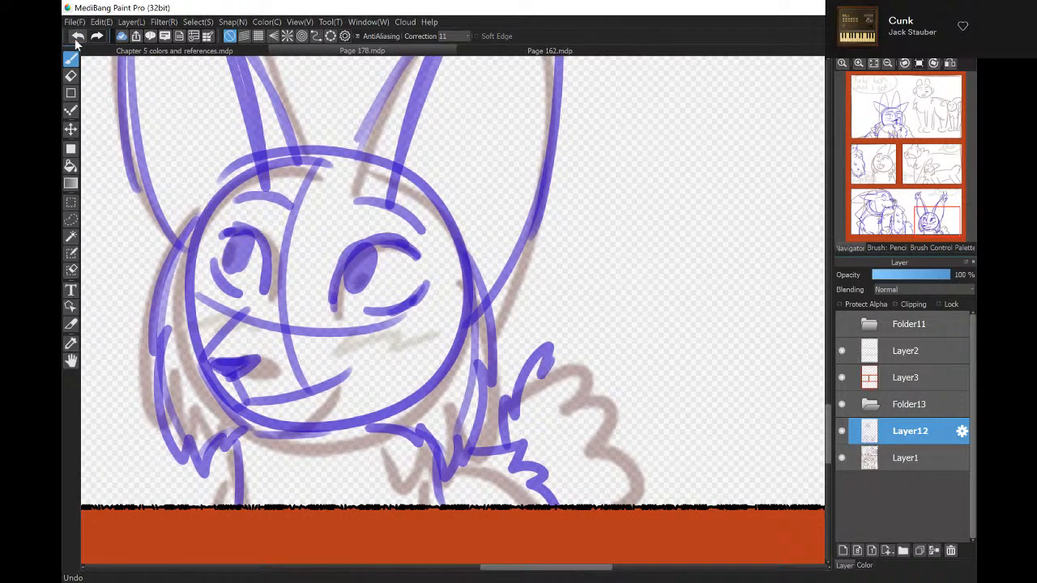
key(ctrl+z)
mouse_move(499, 362)
mouse_down()
mouse_move(534, 334)
mouse_move(552, 364)
mouse_move(545, 434)
mouse_move(564, 416)
mouse_move(550, 462)
mouse_move(569, 452)
mouse_move(553, 496)
mouse_up()
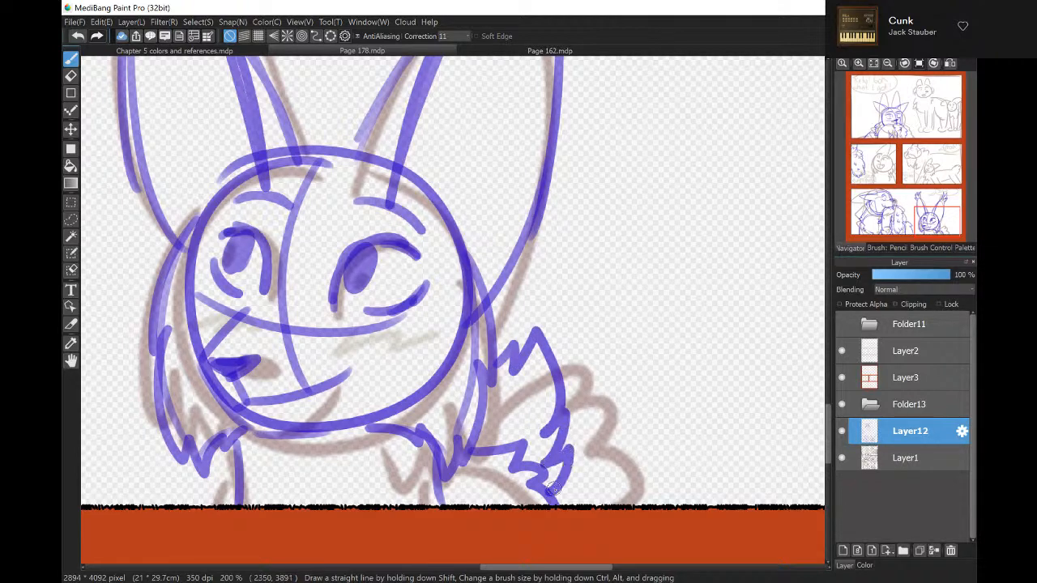
drag(508, 354, 514, 349)
mouse_move(932, 213)
mouse_down()
mouse_move(931, 169)
mouse_move(859, 169)
mouse_move(883, 166)
mouse_up()
mouse_move(510, 147)
mouse_down()
mouse_move(366, 199)
mouse_move(374, 360)
mouse_move(585, 421)
mouse_move(661, 281)
mouse_move(506, 144)
mouse_up()
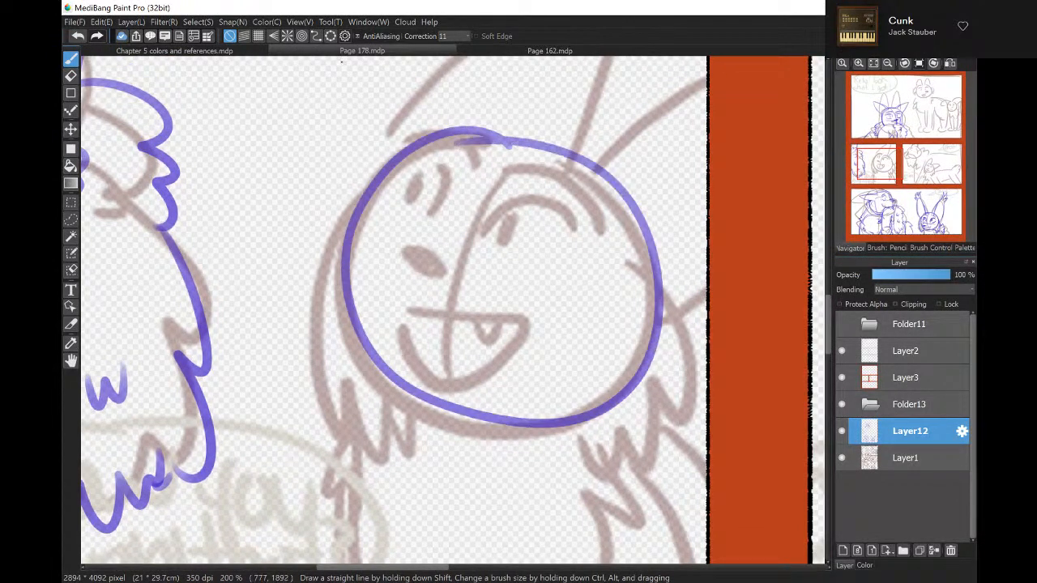
click(75, 38)
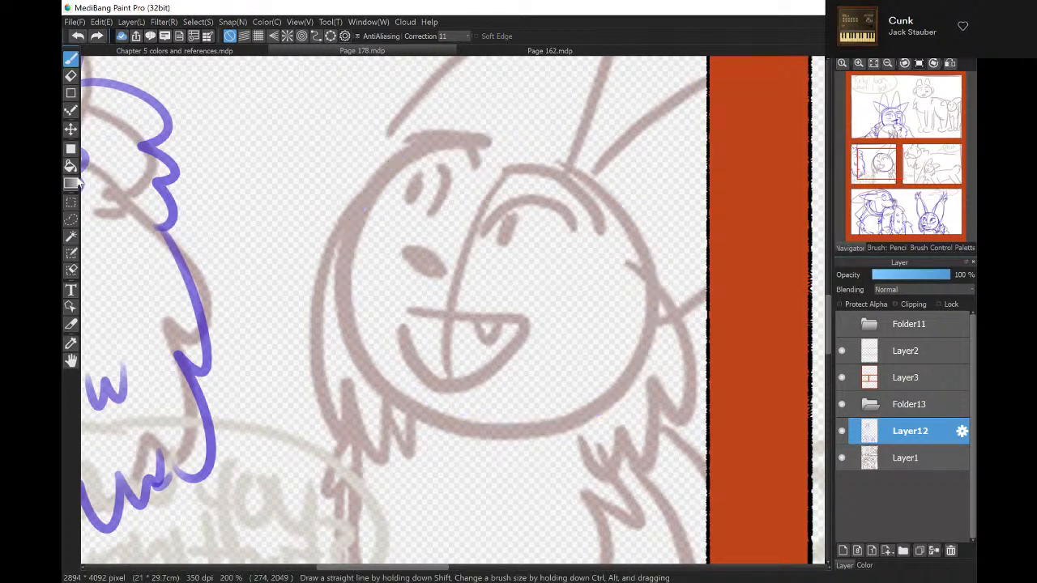
Draw a circle with the Shape Brush over the smiling character's rough head in the middle row's first panel.
click(71, 149)
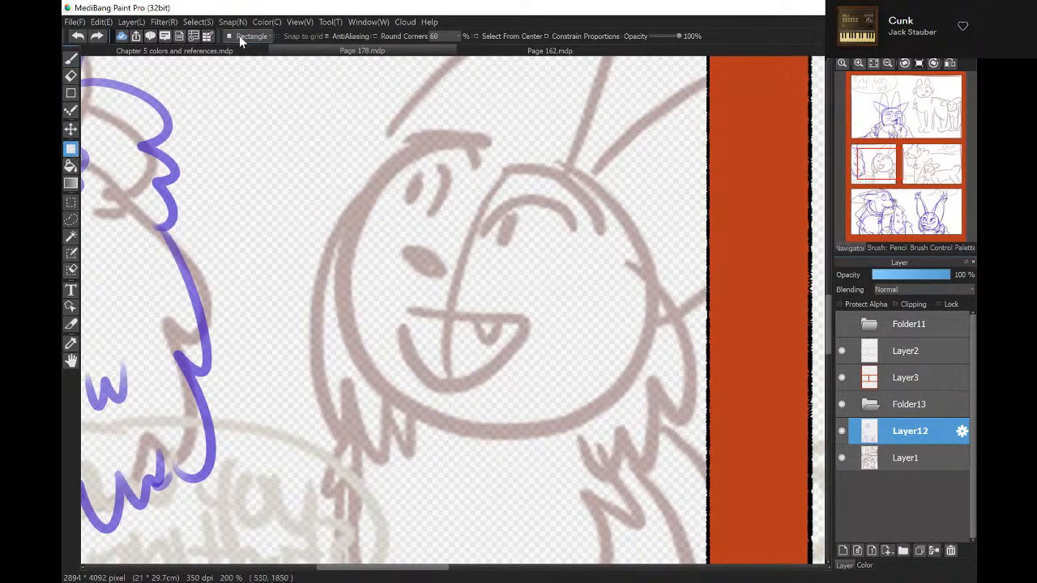
click(247, 36)
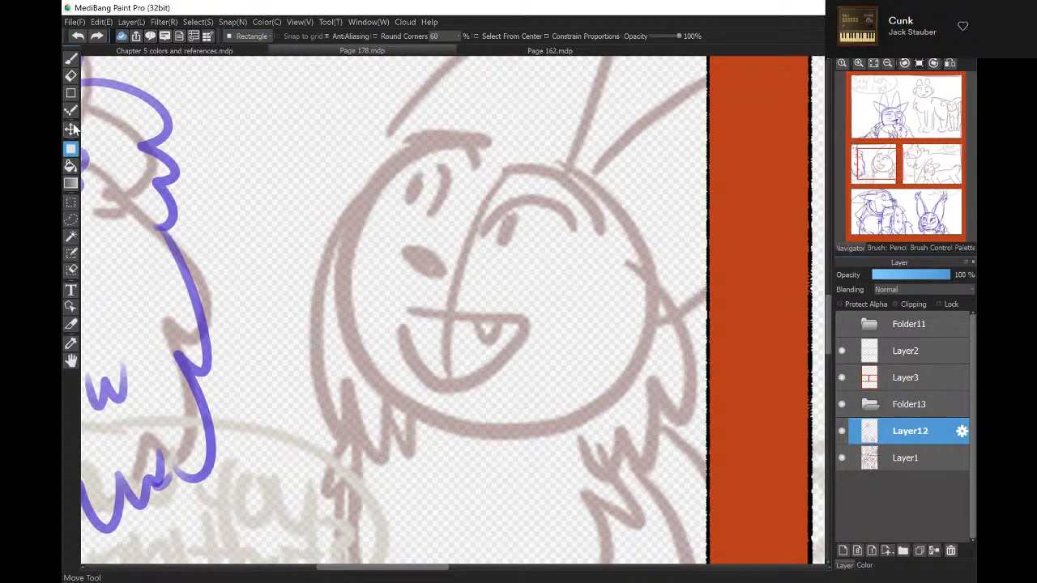
click(70, 204)
click(70, 93)
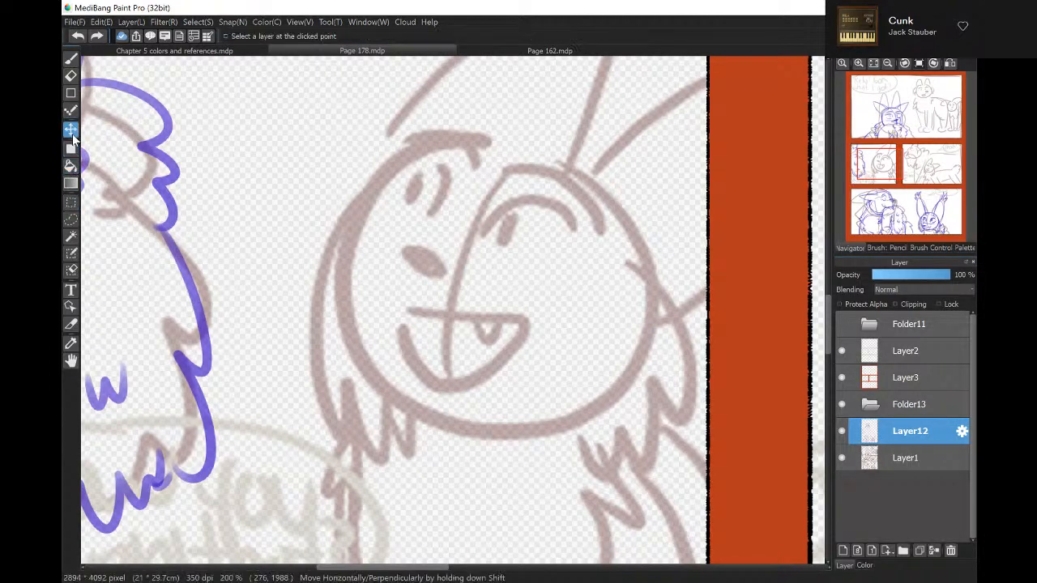
click(287, 36)
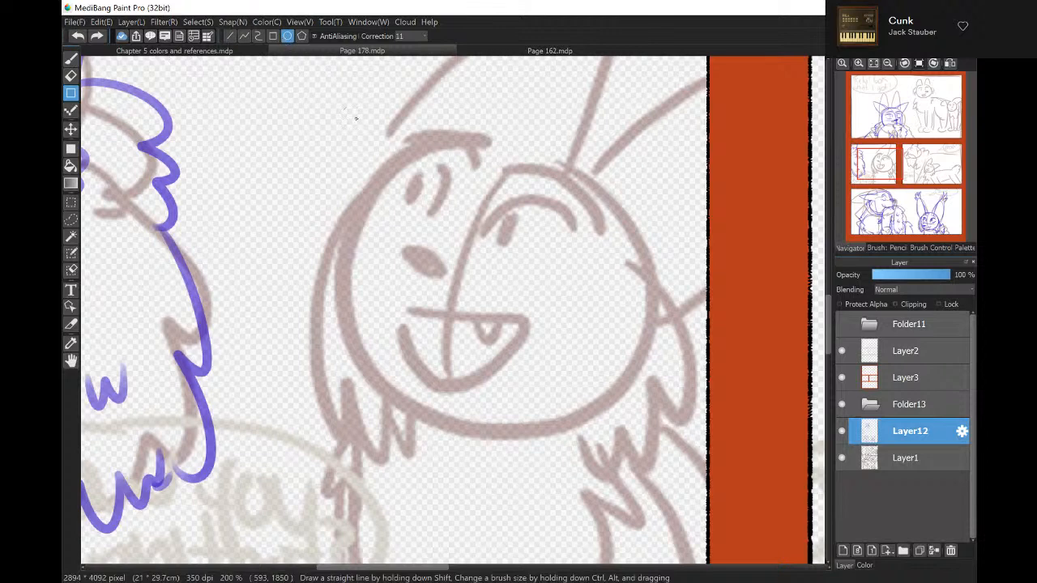
drag(404, 151, 687, 418)
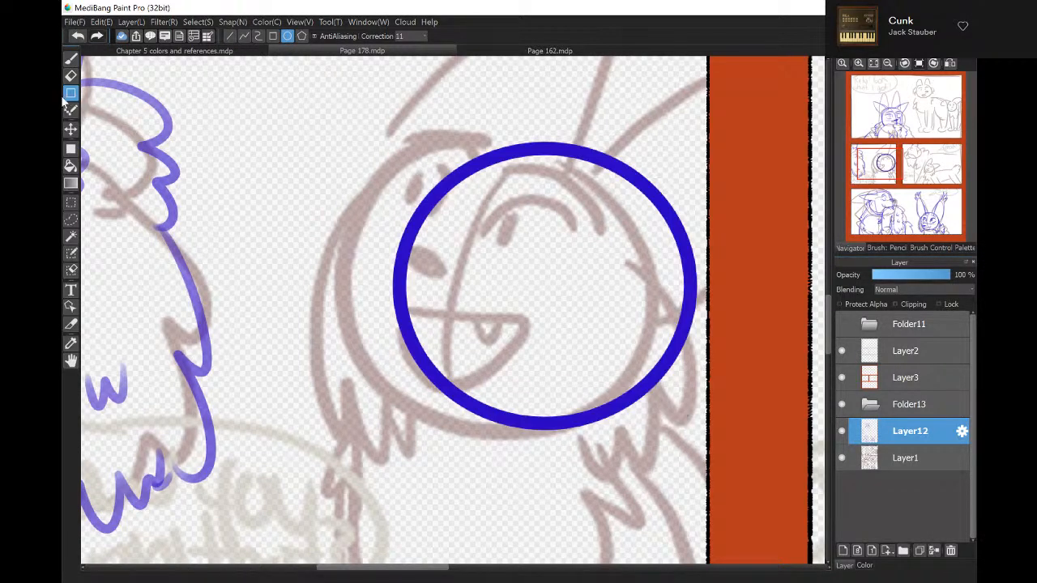
click(70, 130)
drag(431, 235, 396, 233)
click(79, 36)
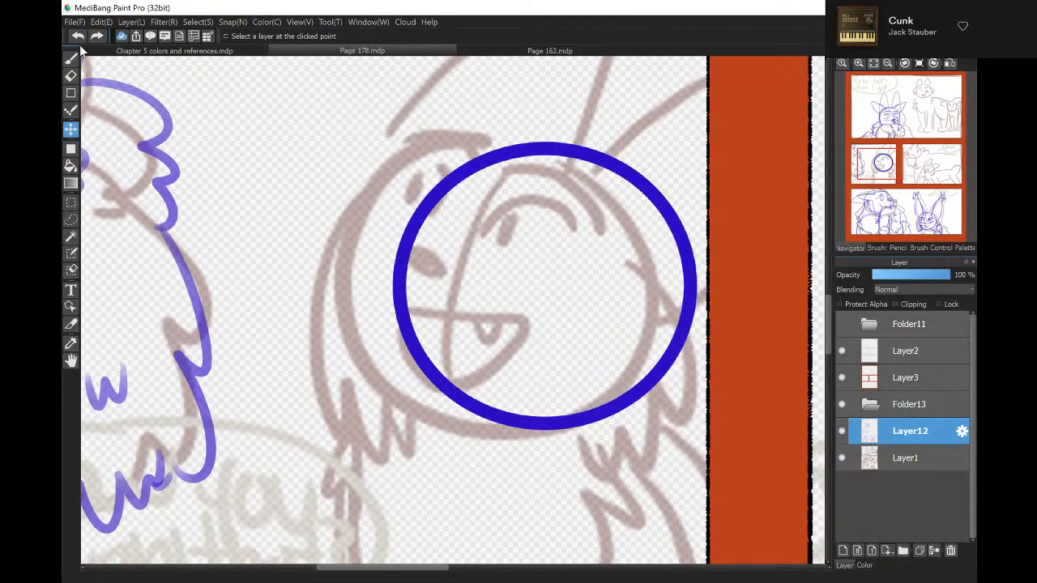
Select the head circle with a freehand lasso and move it slightly up and left over the rough head.
click(71, 219)
mouse_move(394, 153)
mouse_down()
mouse_move(357, 345)
mouse_move(620, 436)
mouse_move(693, 373)
mouse_move(494, 101)
mouse_move(383, 139)
mouse_up()
click(70, 128)
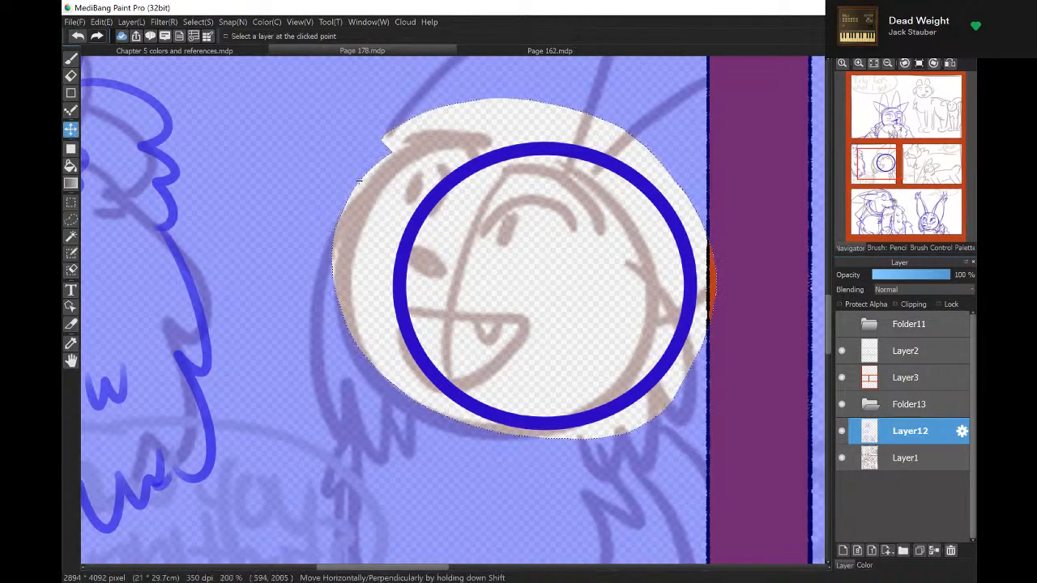
drag(396, 209, 351, 195)
Cut the selected circle, paste it onto its own layer and clear the selection.
click(71, 59)
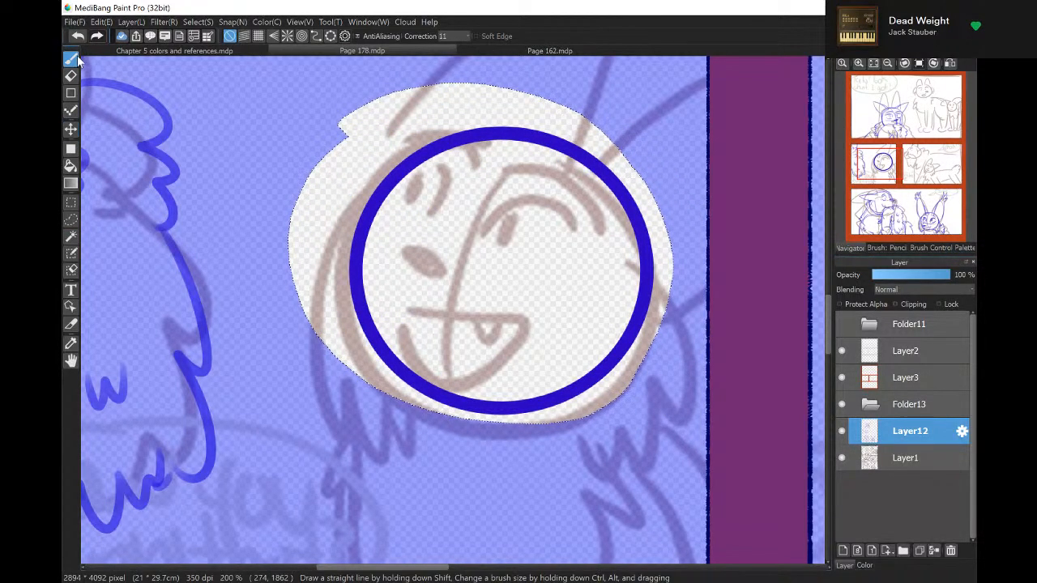
click(102, 22)
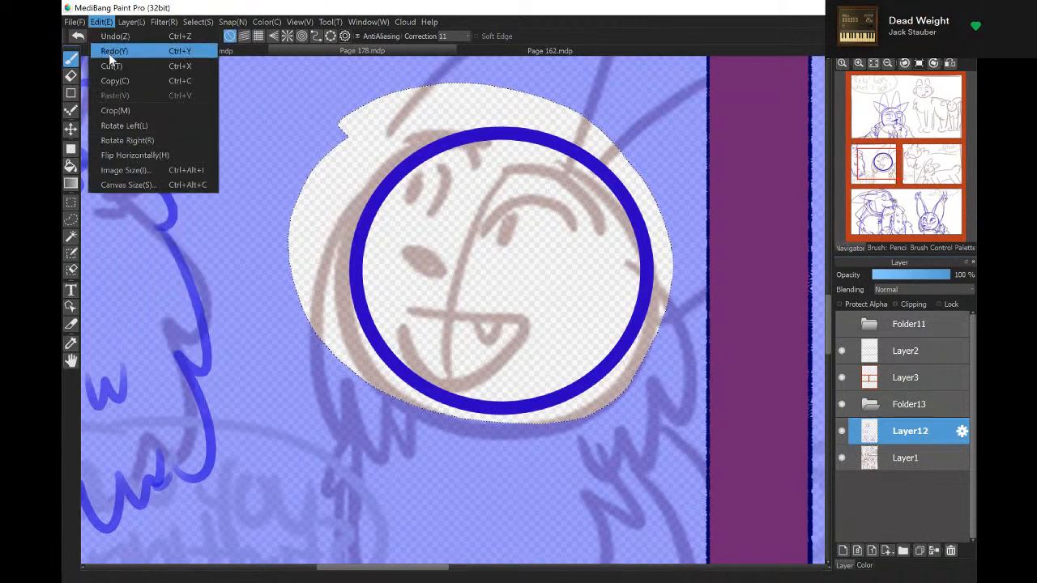
click(110, 37)
click(101, 21)
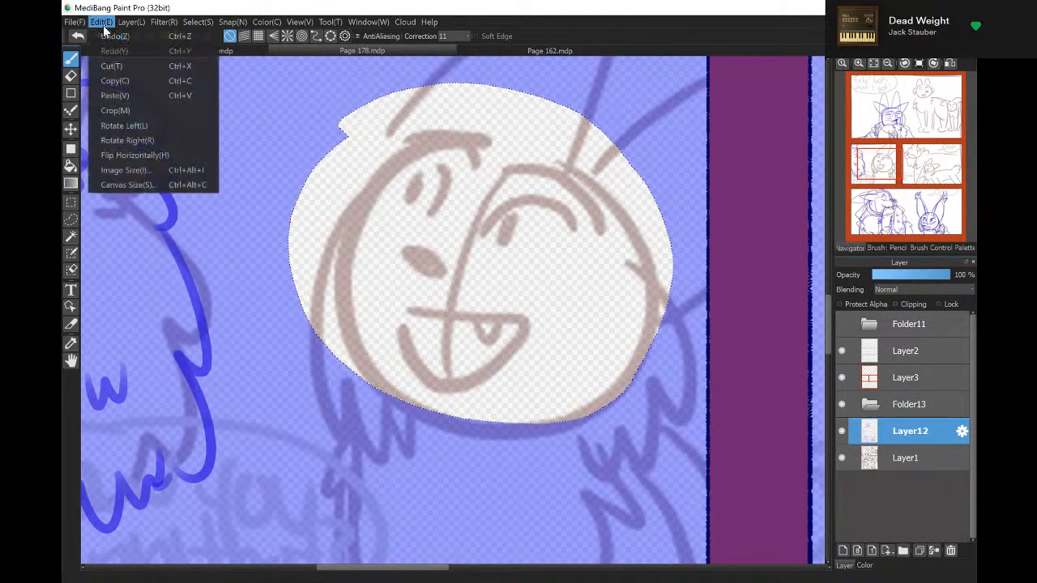
click(118, 95)
click(184, 24)
click(202, 33)
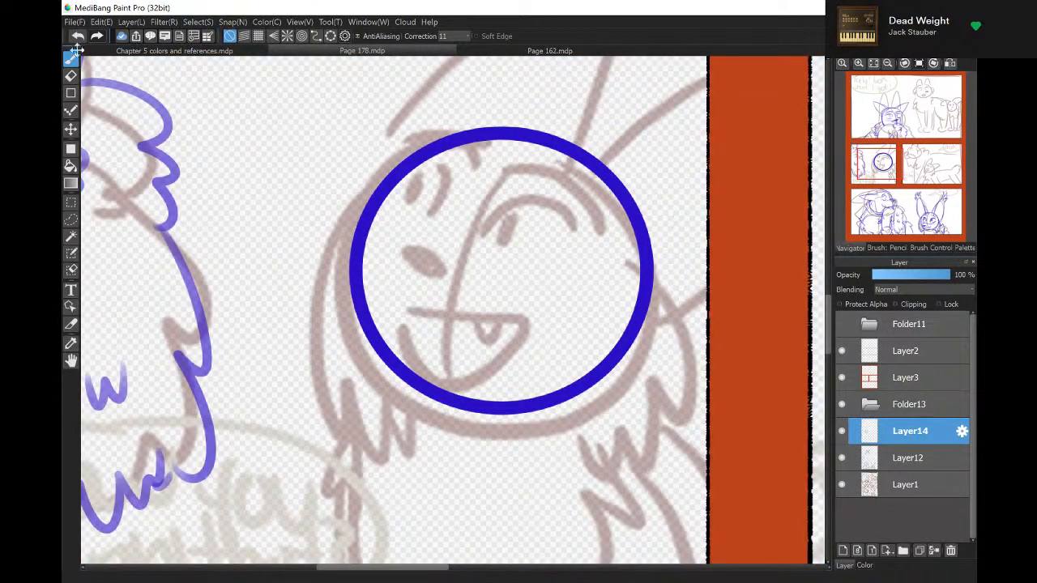
Lower the circle layer's opacity to 39% and merge it down into Layer12.
drag(871, 276, 904, 281)
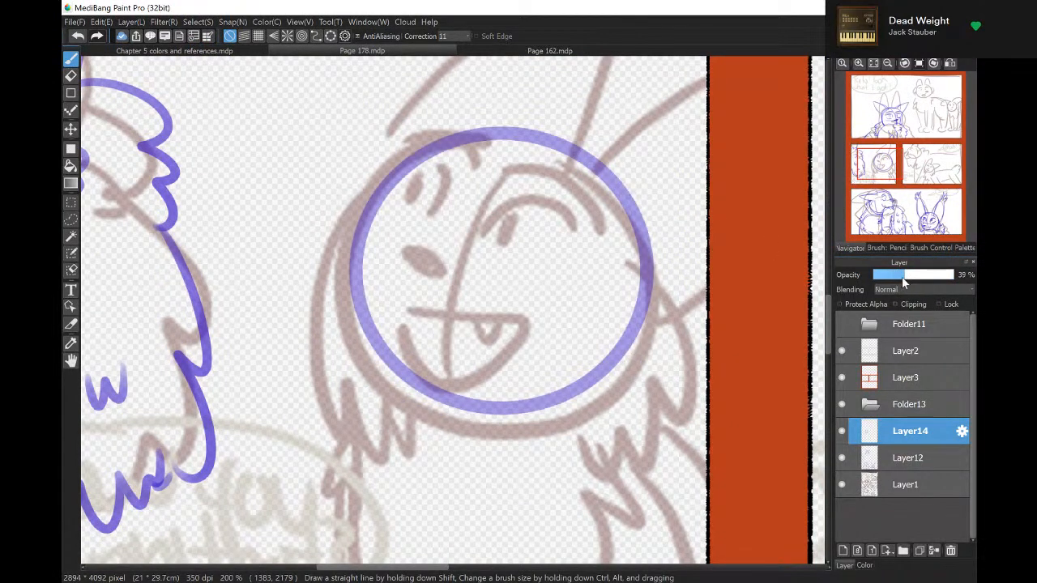
click(935, 551)
click(841, 429)
click(842, 429)
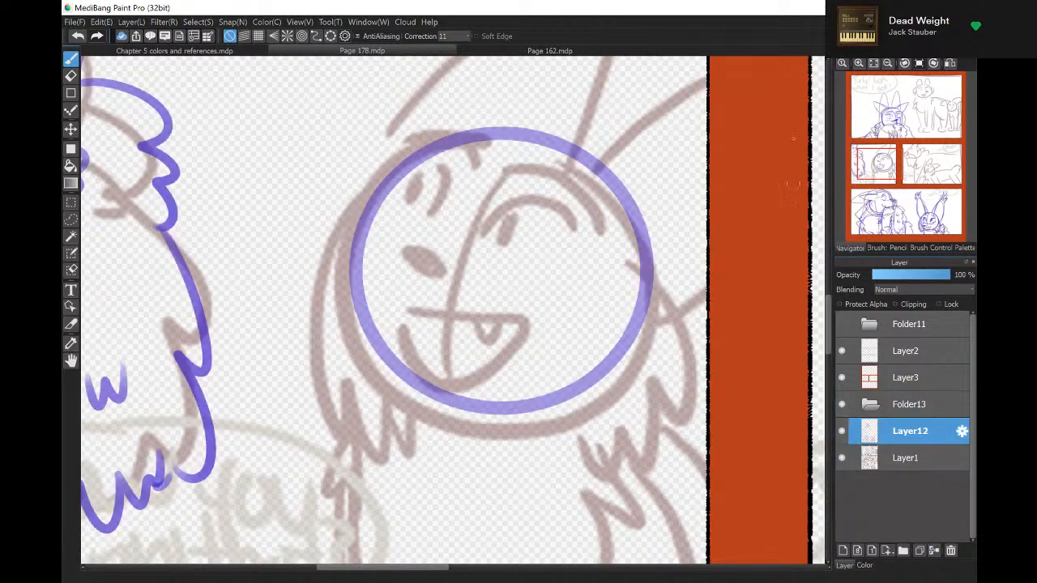
With the canvas rotated to -30 degrees, draw curved vertical and horizontal face guide lines across the head circle.
click(913, 63)
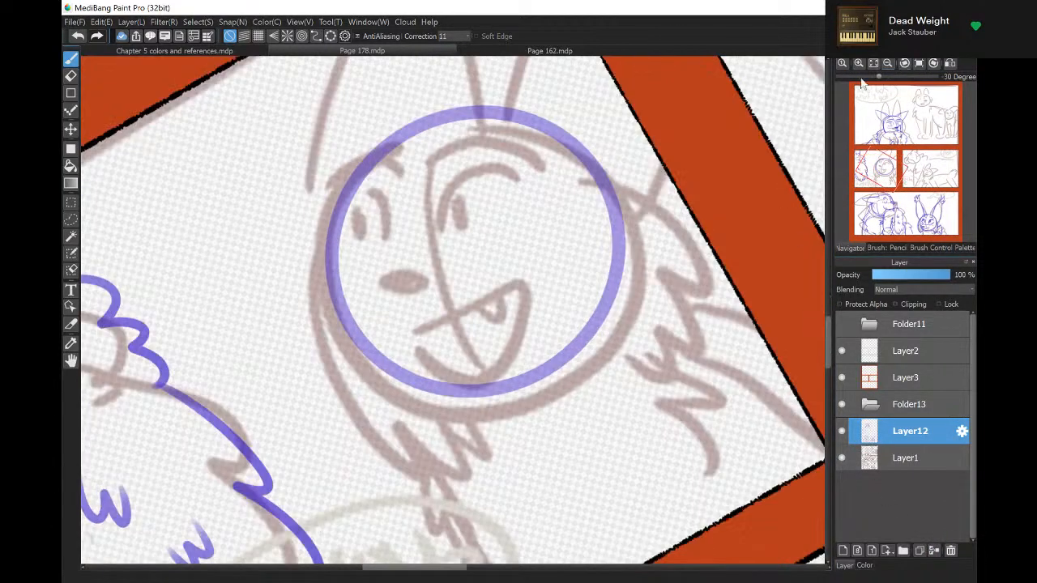
drag(440, 120, 478, 371)
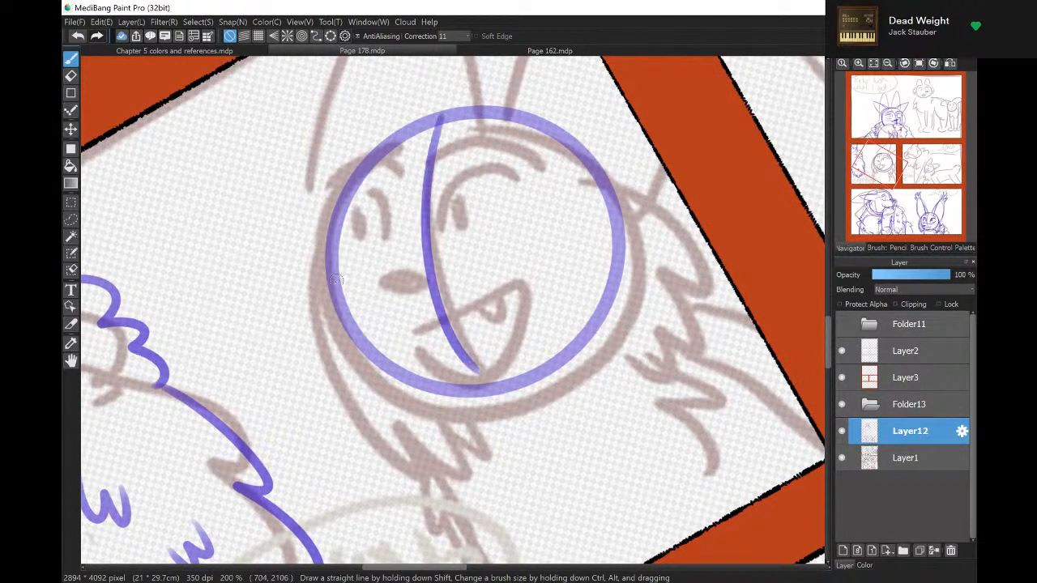
drag(332, 285, 595, 247)
Sketch the muzzle's bridge and outer edge, a filled triangular nose and the curved mouth line beneath it.
mouse_move(403, 267)
mouse_down()
mouse_move(351, 322)
mouse_move(428, 400)
mouse_move(496, 391)
mouse_up()
mouse_move(374, 321)
mouse_down()
mouse_move(398, 318)
mouse_move(364, 332)
mouse_move(396, 317)
mouse_move(366, 332)
mouse_move(403, 324)
mouse_move(410, 361)
mouse_move(484, 329)
mouse_up()
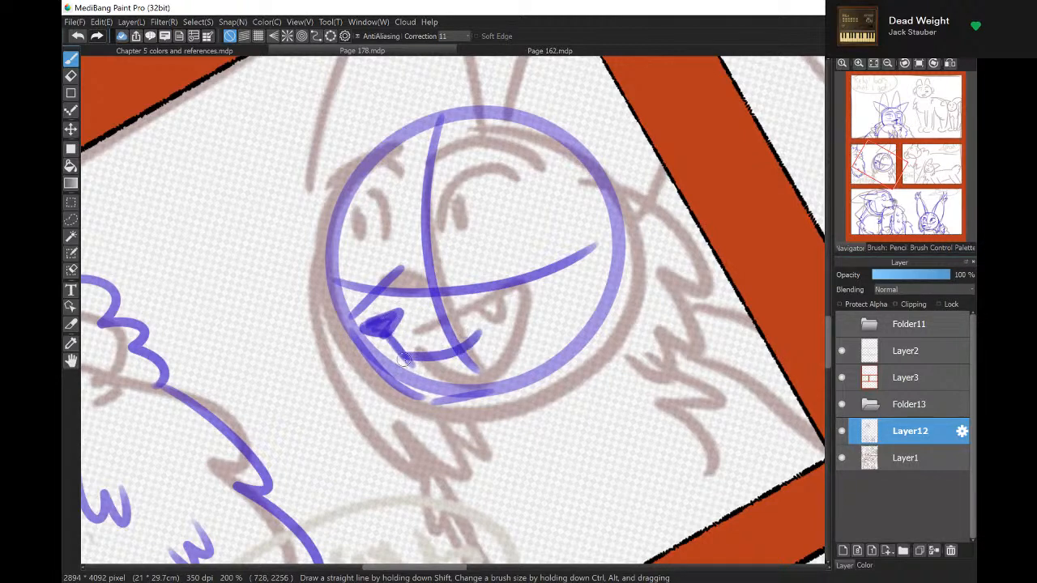
mouse_move(405, 357)
mouse_down()
mouse_move(388, 377)
mouse_move(422, 405)
mouse_move(417, 381)
mouse_move(415, 390)
mouse_move(486, 389)
mouse_move(474, 370)
mouse_up()
Erase the circle's arc below the muzzle and draw the upper lip's lower edge with a fang.
key(e)
key(b)
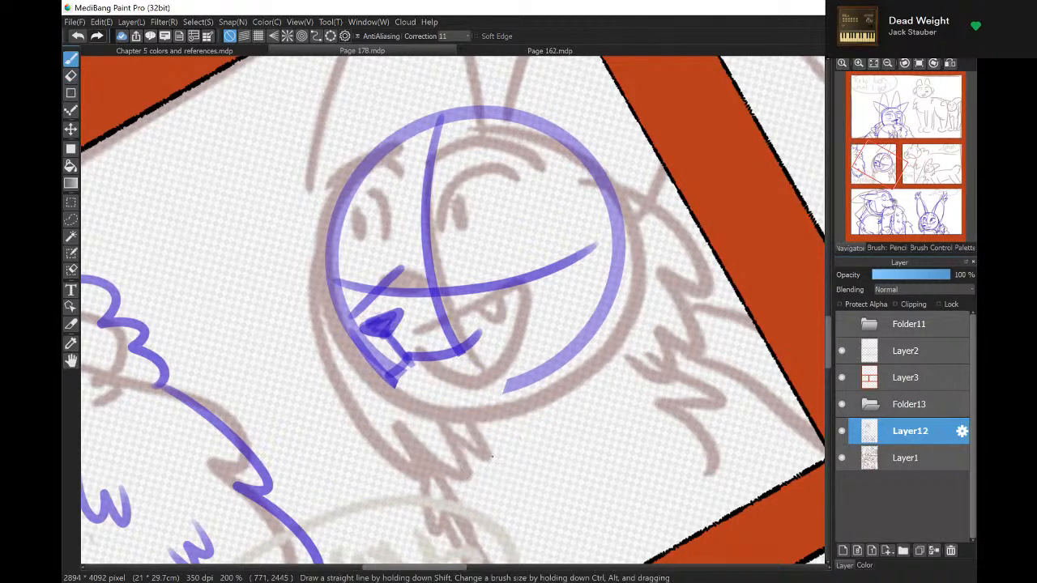
key(e)
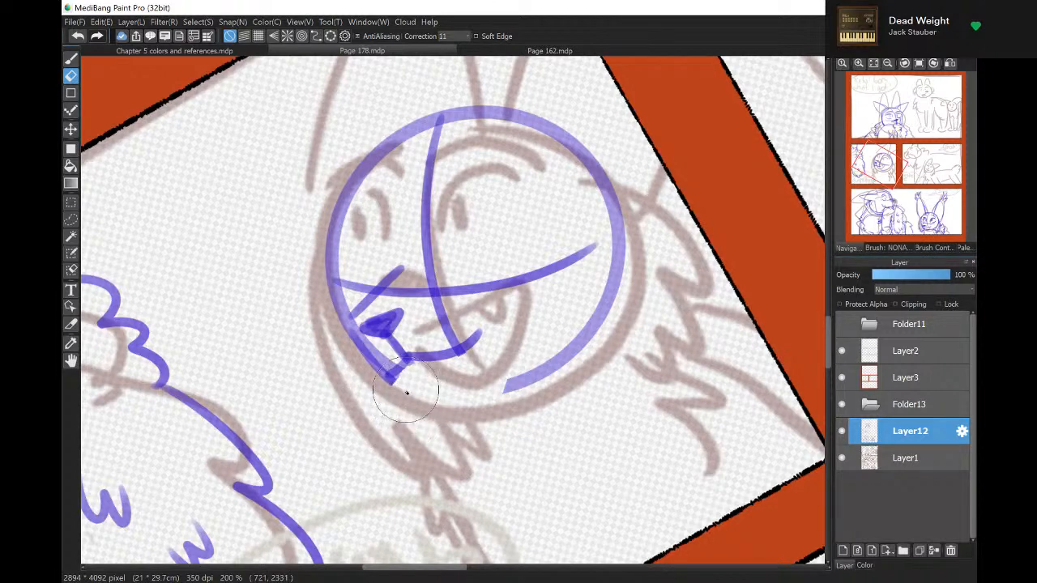
key(b)
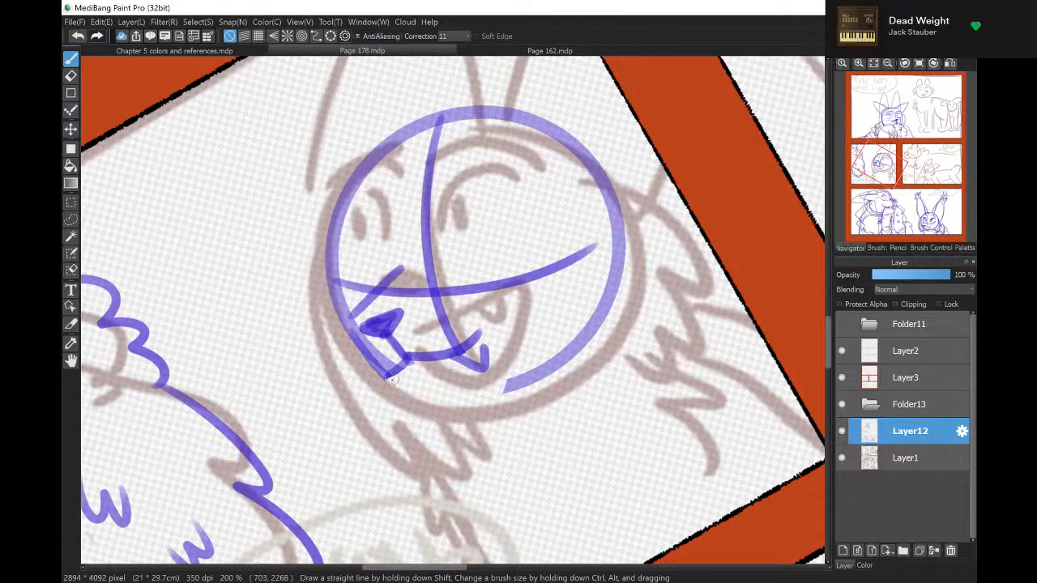
mouse_move(392, 378)
mouse_down()
mouse_move(409, 381)
mouse_move(456, 354)
mouse_up()
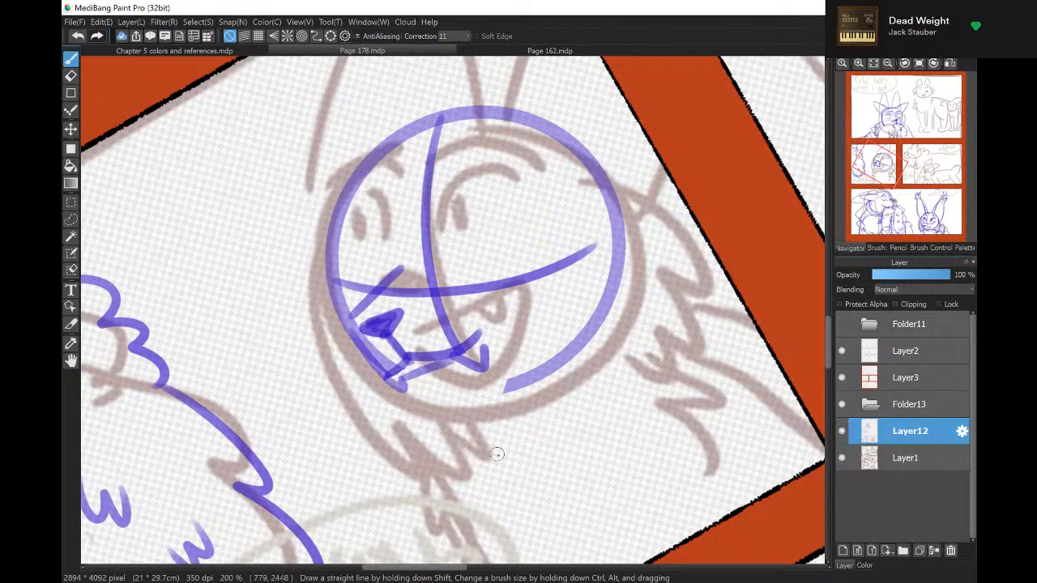
Replace the fang with a smaller one near the centre guide and extend the mouth line up into the cheek.
key(e)
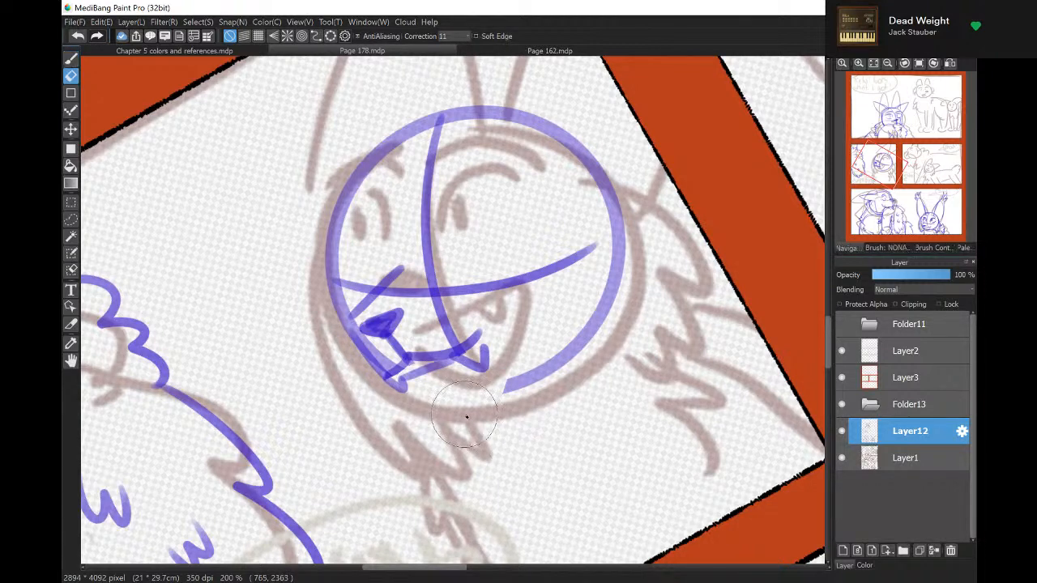
drag(465, 395, 486, 356)
key(b)
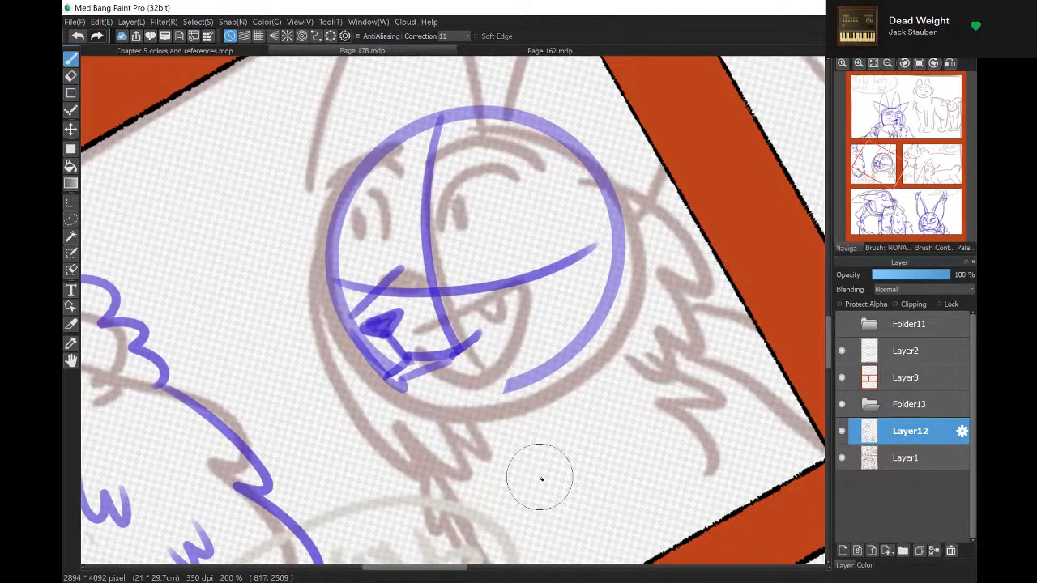
mouse_move(456, 358)
mouse_down()
mouse_move(499, 308)
mouse_move(475, 380)
mouse_up()
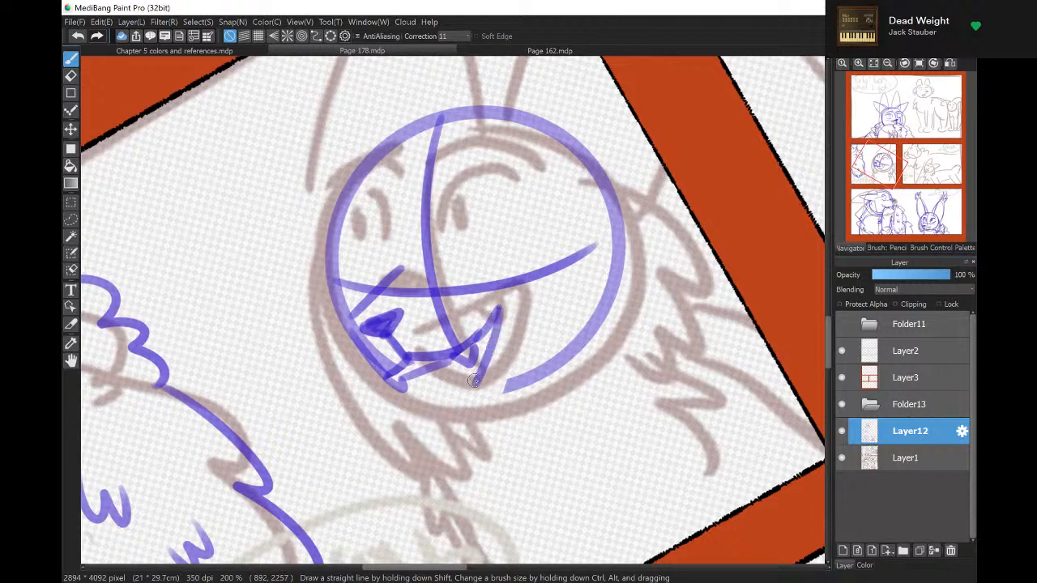
click(77, 36)
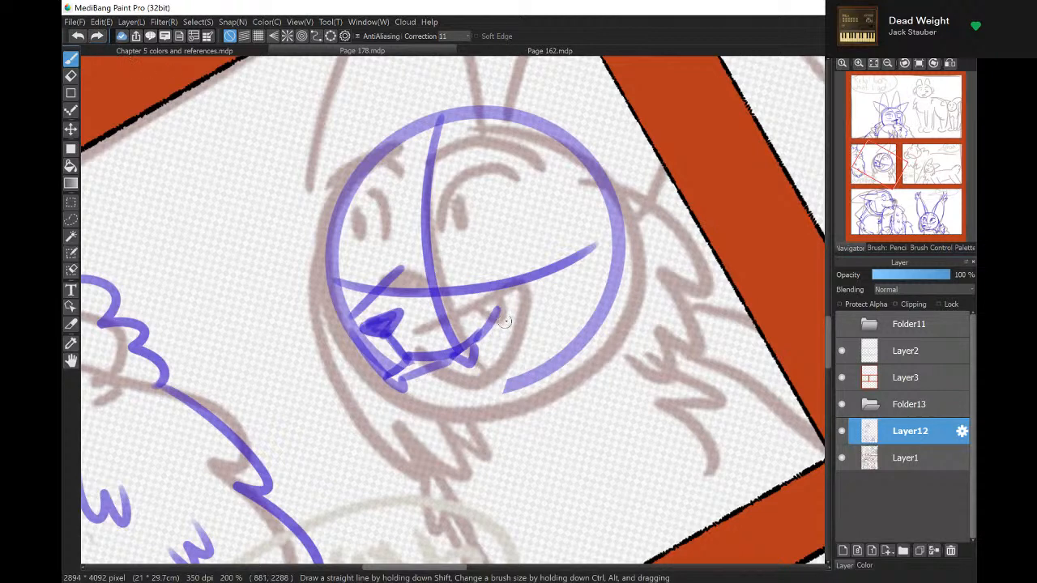
Draw the open mouth's side, the lower jaw with its inner mouth lines, and the chin below.
mouse_move(499, 310)
mouse_down()
mouse_move(489, 393)
mouse_move(433, 410)
mouse_move(435, 394)
mouse_move(479, 383)
mouse_up()
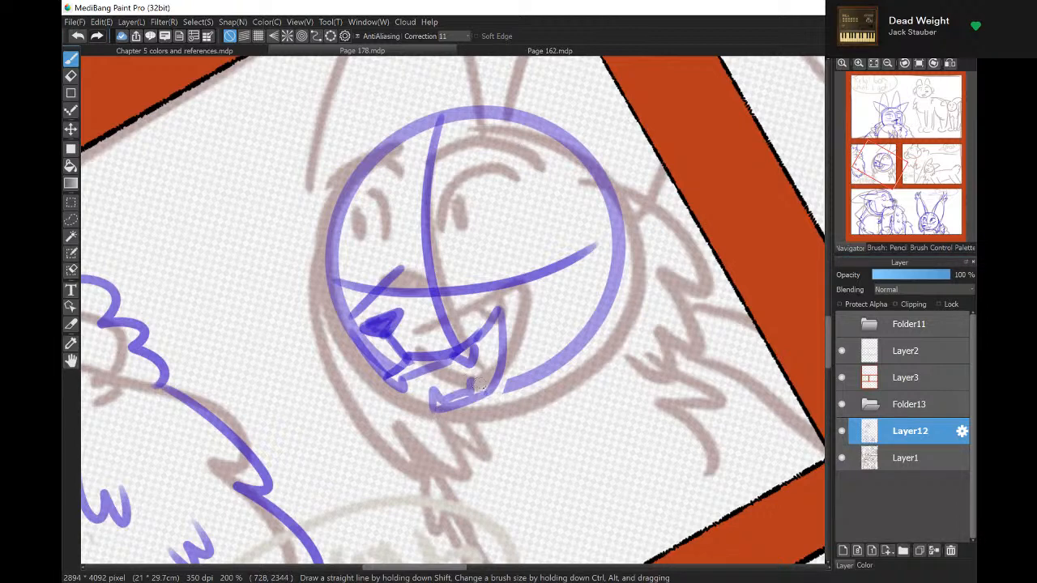
click(78, 38)
mouse_move(434, 412)
mouse_down()
mouse_move(458, 437)
mouse_move(511, 420)
mouse_move(523, 409)
mouse_move(467, 439)
mouse_move(554, 374)
mouse_move(510, 412)
mouse_move(468, 399)
mouse_move(448, 406)
mouse_move(495, 388)
mouse_move(487, 394)
mouse_move(510, 350)
mouse_move(432, 411)
mouse_move(504, 360)
mouse_up()
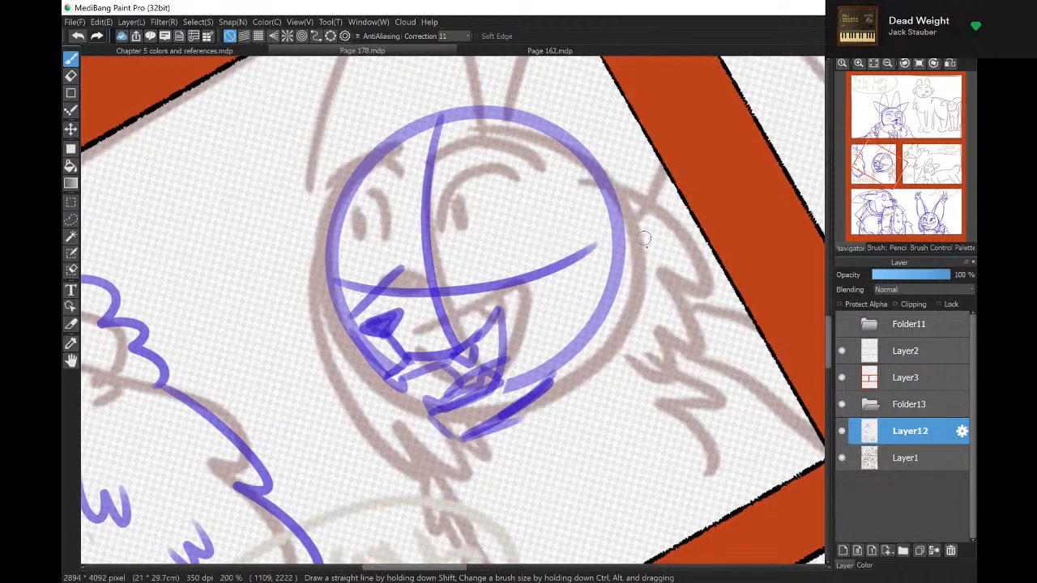
With the canvas rotation reset, sketch light guide lines for the cheek and jaw fur on the head's right side.
drag(616, 172, 674, 332)
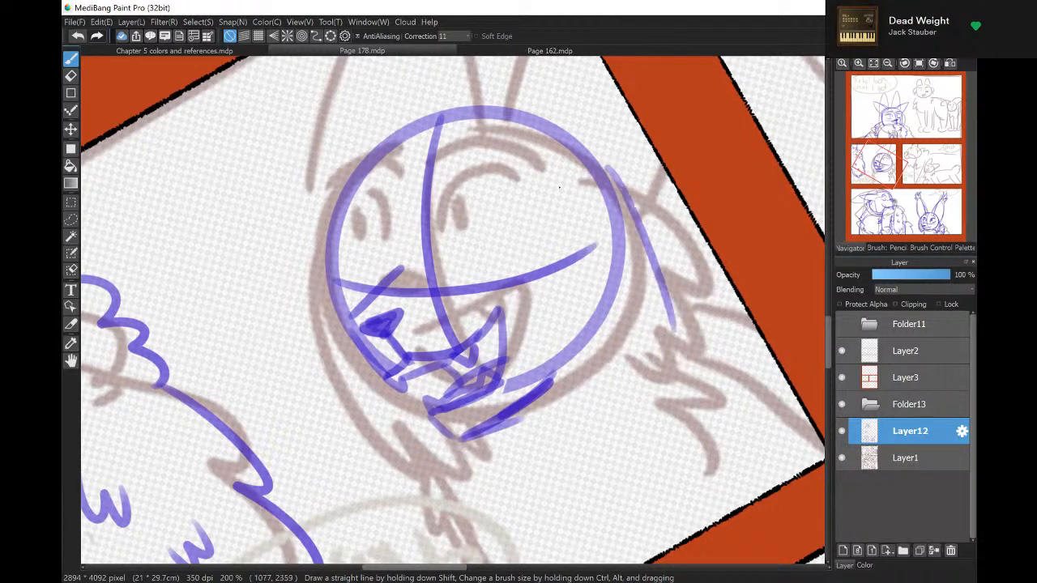
click(77, 36)
click(919, 63)
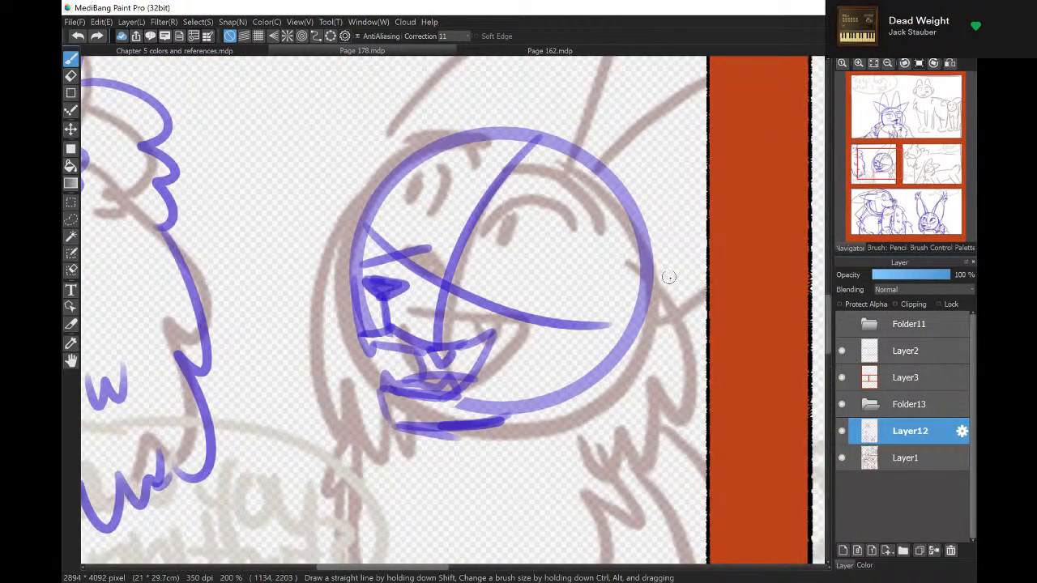
drag(653, 245, 658, 453)
drag(542, 438, 621, 486)
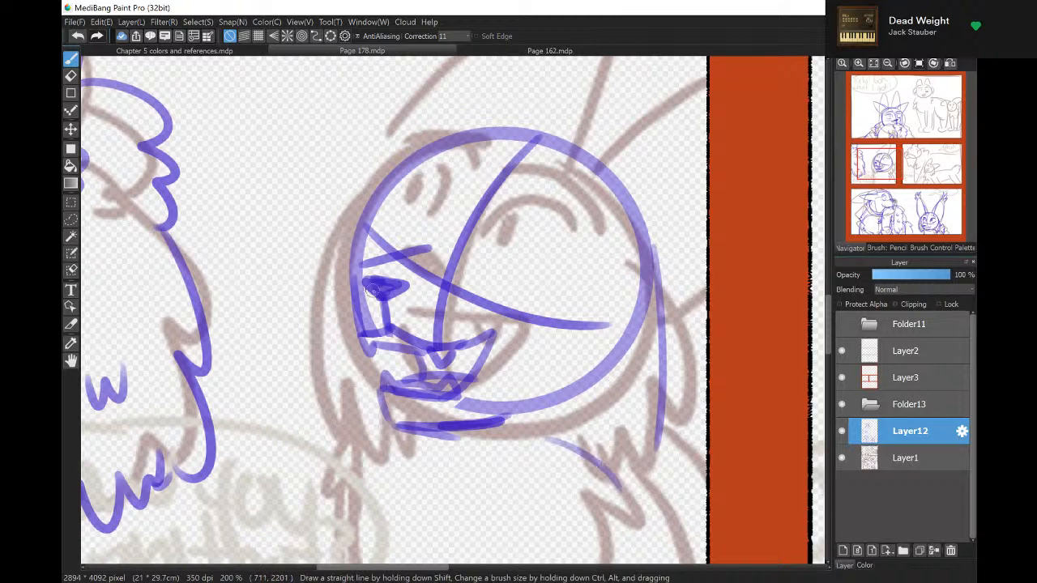
Sketch a close guide line for the cheek beside the muzzle and draw jagged fur over both cheeks.
mouse_move(356, 248)
mouse_down()
mouse_move(378, 475)
mouse_move(407, 446)
mouse_up()
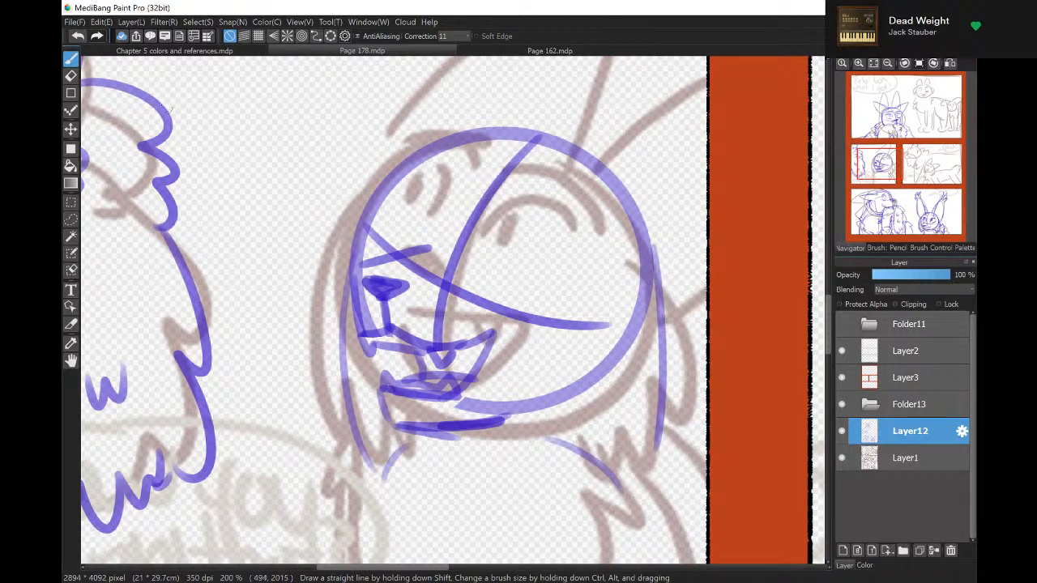
click(77, 36)
click(76, 35)
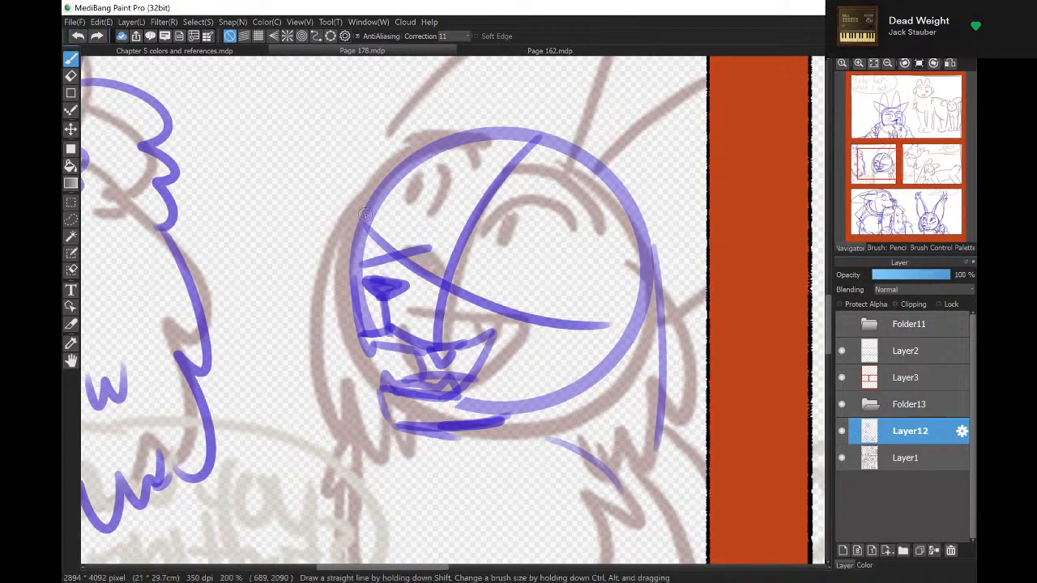
mouse_move(365, 212)
mouse_down()
mouse_move(350, 247)
mouse_move(374, 419)
mouse_up()
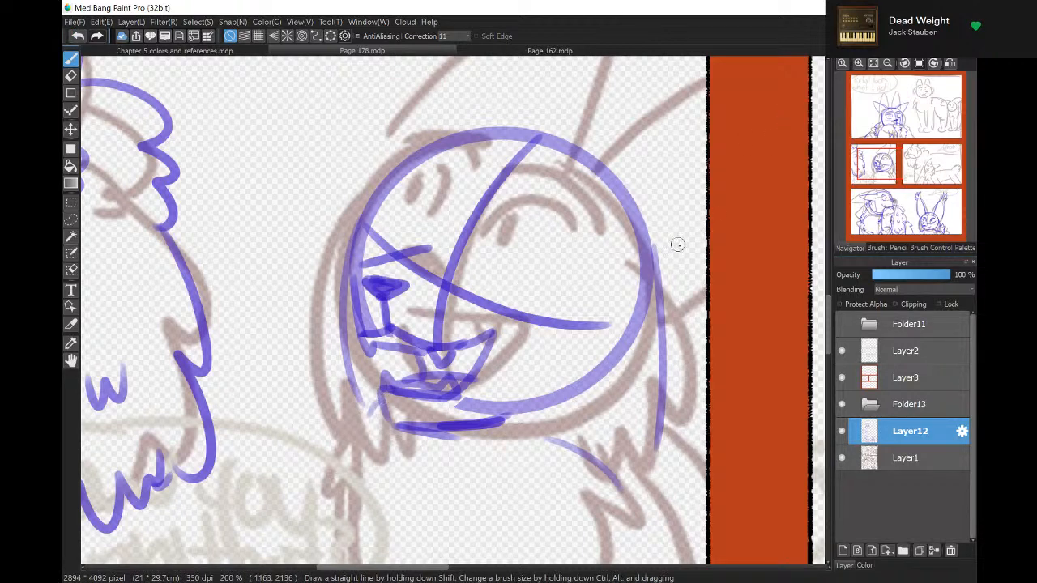
mouse_move(646, 238)
mouse_down()
mouse_move(679, 367)
mouse_move(648, 473)
mouse_move(635, 461)
mouse_move(615, 483)
mouse_move(576, 433)
mouse_move(581, 444)
mouse_move(527, 418)
mouse_up()
mouse_move(363, 228)
mouse_down()
mouse_move(343, 269)
mouse_move(341, 365)
mouse_move(372, 447)
mouse_move(373, 429)
mouse_move(399, 434)
mouse_up()
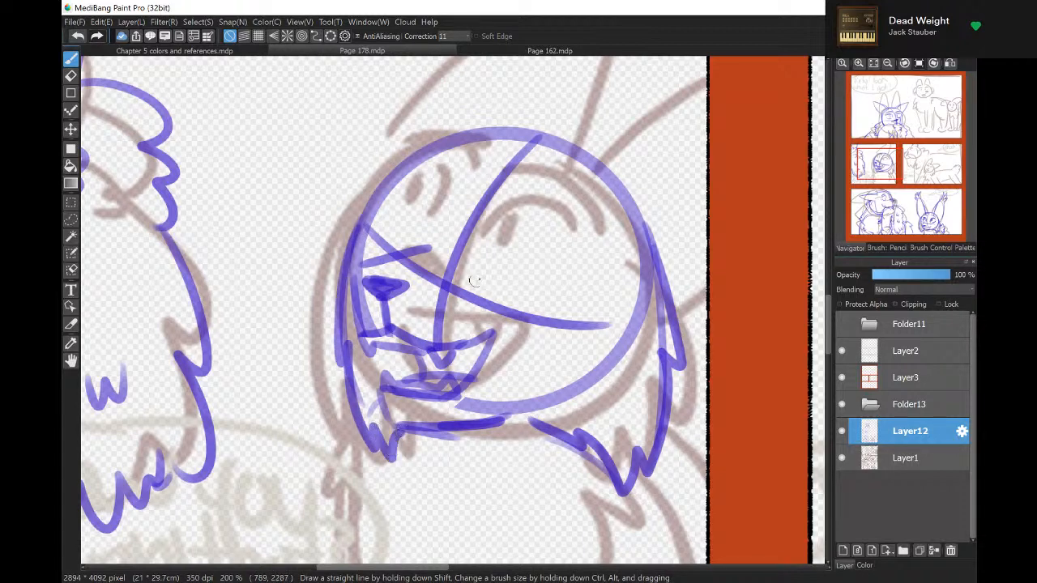
Draw three short lines from behind the head to the panel border, erasing the middle one and redrawing it lower.
drag(606, 159, 705, 194)
drag(685, 336, 707, 349)
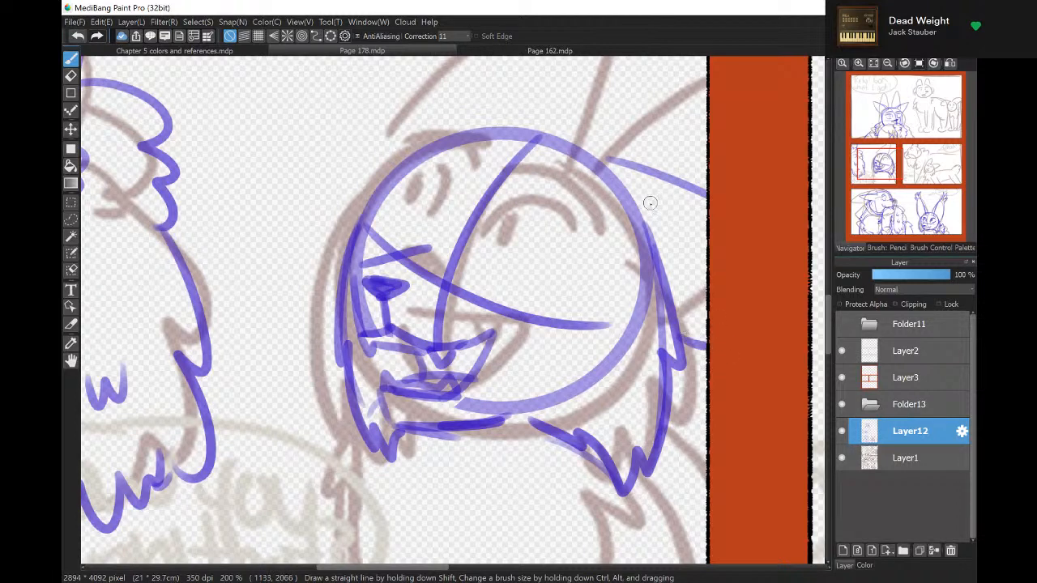
drag(640, 216, 740, 233)
drag(644, 217, 708, 221)
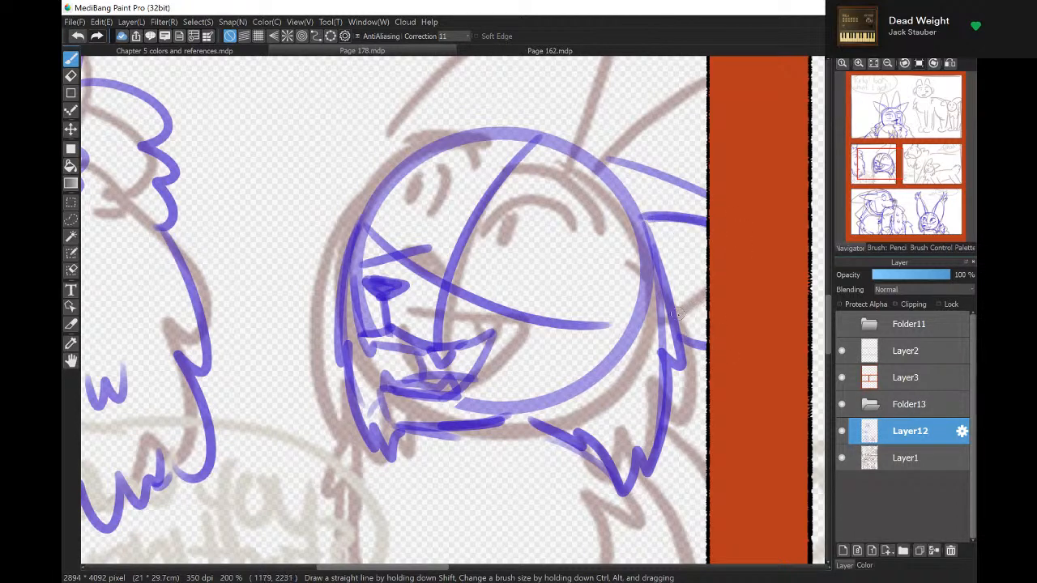
key(e)
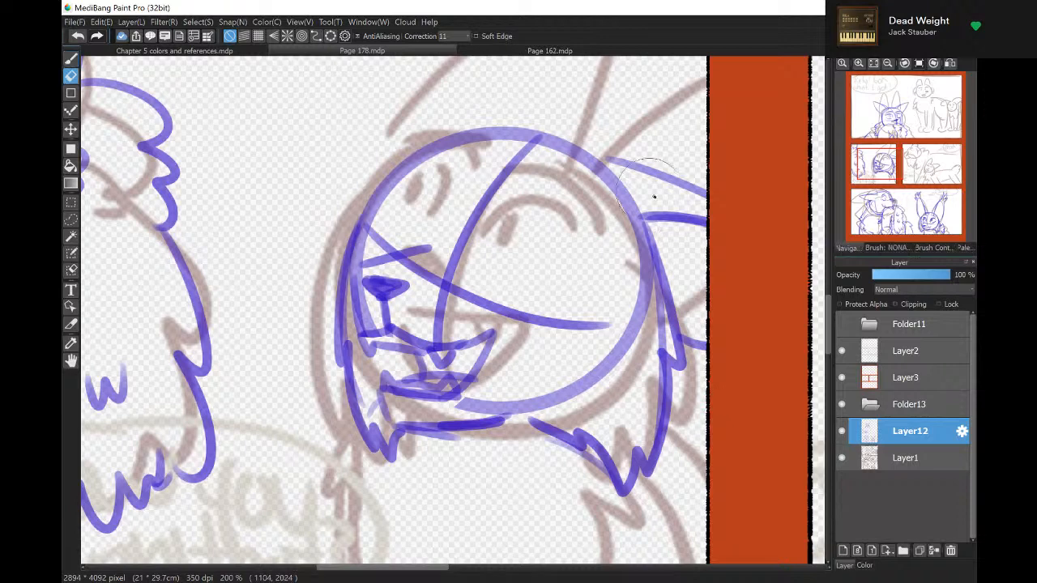
mouse_move(655, 197)
mouse_down()
mouse_move(676, 220)
mouse_move(654, 211)
mouse_move(706, 245)
mouse_up()
key(b)
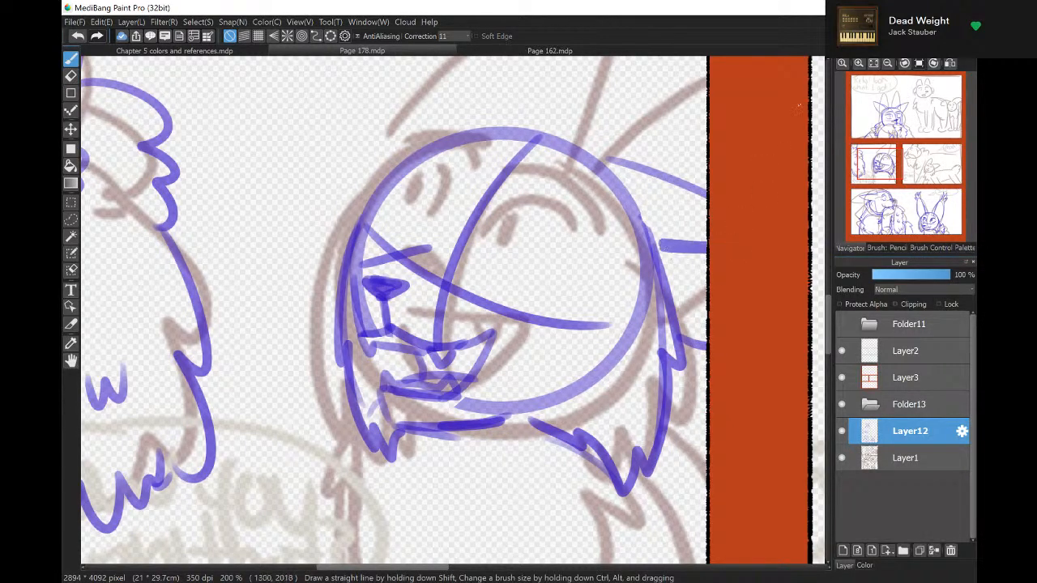
Try to sketch an arched brow above the rough eye on the rotated canvas.
click(905, 63)
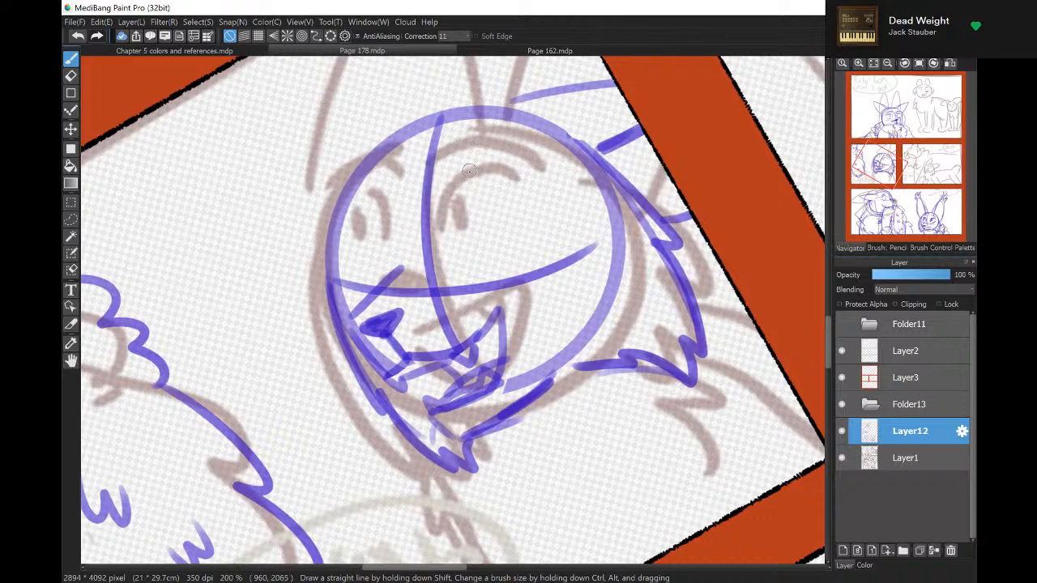
drag(470, 165, 540, 172)
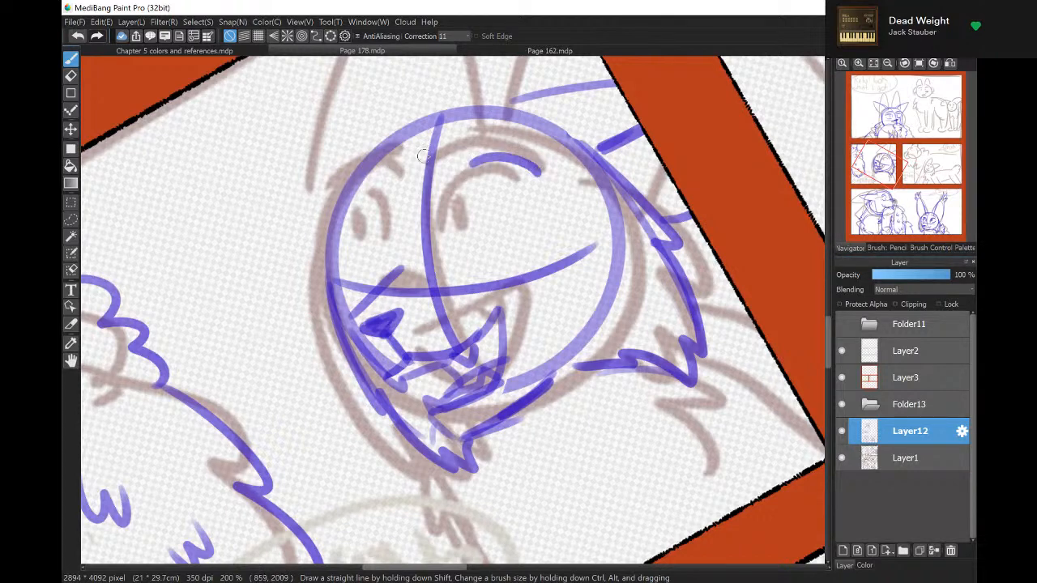
drag(476, 157, 453, 171)
Hide the rough sketch on Layer1 and undo the brow strokes.
click(842, 457)
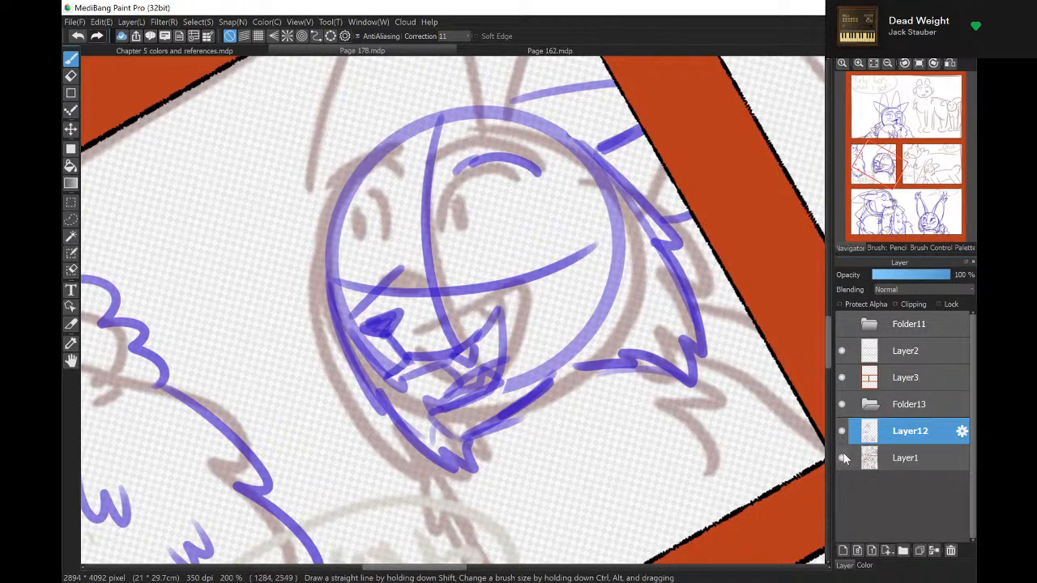
click(77, 36)
click(78, 36)
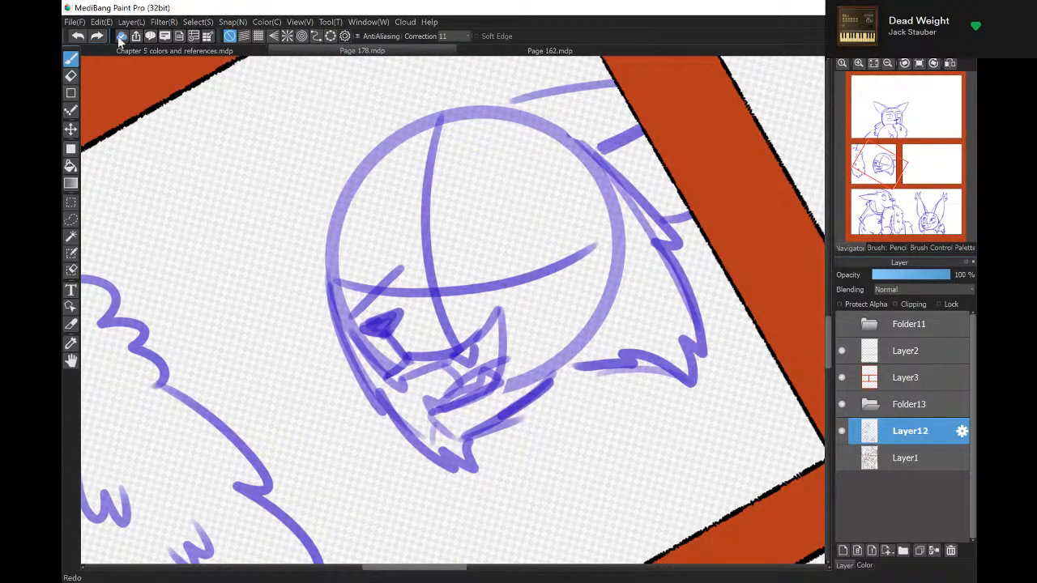
Sketch the near eye above the horizontal guide, with an arched brow, upper lid, short lower-lid curve and dark pupil.
drag(459, 180, 533, 177)
mouse_move(475, 208)
mouse_down()
mouse_move(468, 250)
mouse_move(515, 194)
mouse_up()
drag(516, 248, 541, 220)
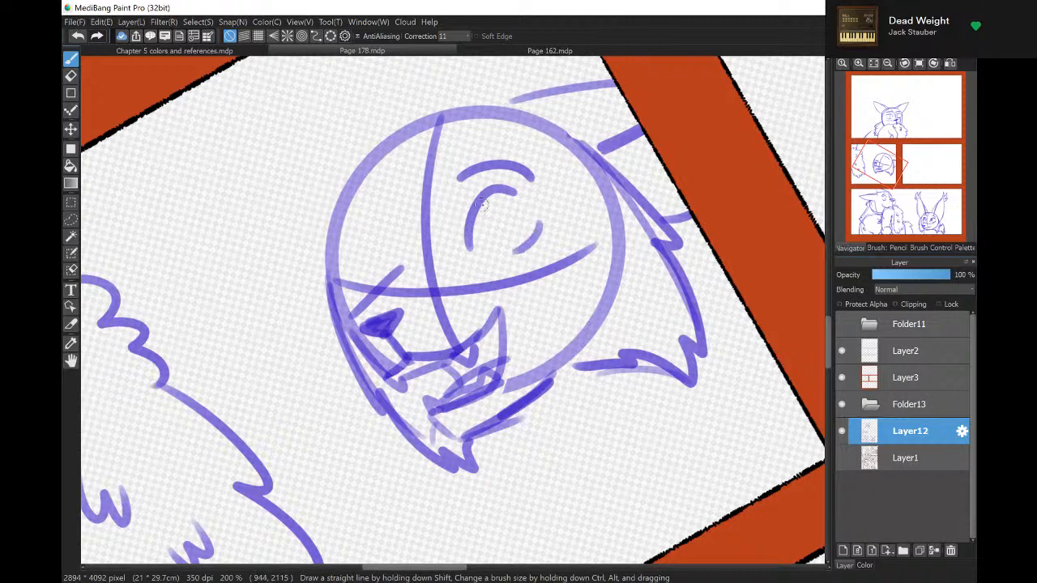
mouse_move(491, 191)
mouse_down()
mouse_move(537, 198)
mouse_move(473, 236)
mouse_move(483, 216)
mouse_up()
Sketch the far eye above the muzzle with its lids and pupil, adding an arched brow over it.
mouse_move(353, 230)
mouse_down()
mouse_move(385, 221)
mouse_move(406, 259)
mouse_up()
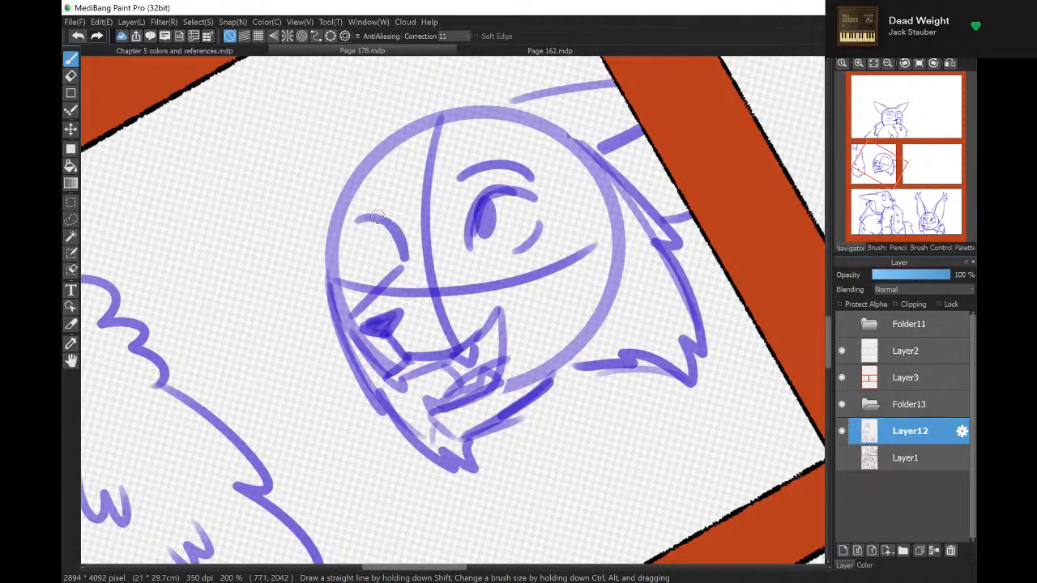
mouse_move(375, 218)
mouse_down()
mouse_move(348, 239)
mouse_move(357, 221)
mouse_move(373, 221)
mouse_move(376, 255)
mouse_move(372, 227)
mouse_move(362, 266)
mouse_move(354, 263)
mouse_move(388, 262)
mouse_up()
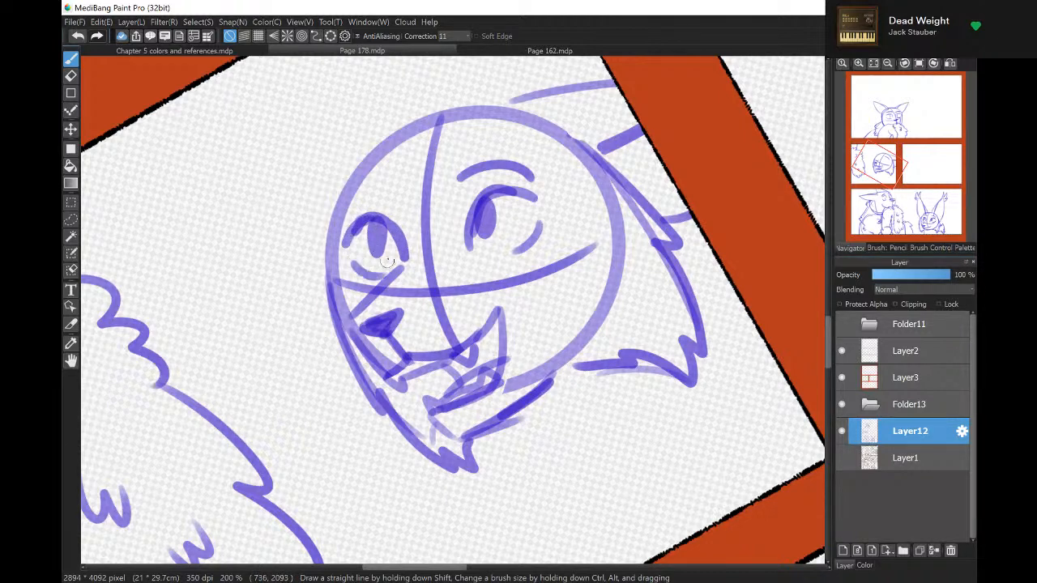
mouse_move(357, 190)
mouse_down()
mouse_move(403, 188)
mouse_move(349, 198)
mouse_move(359, 192)
mouse_move(349, 205)
mouse_move(362, 188)
mouse_move(502, 166)
mouse_up()
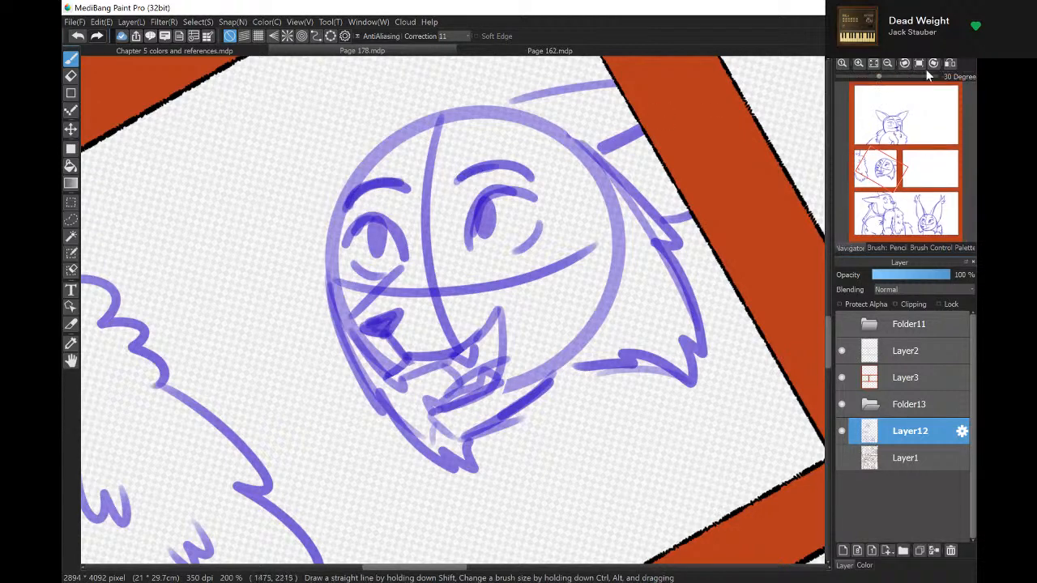
Straighten the canvas, try to sketch a tall ear rising from the crown to the panel's upper border, and undo its strokes.
click(905, 63)
click(888, 63)
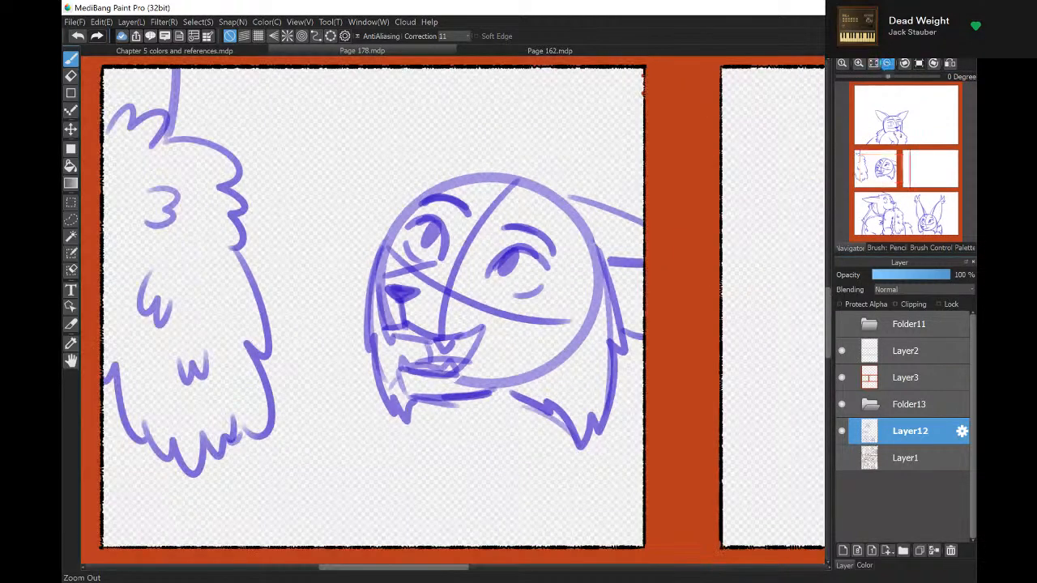
click(888, 63)
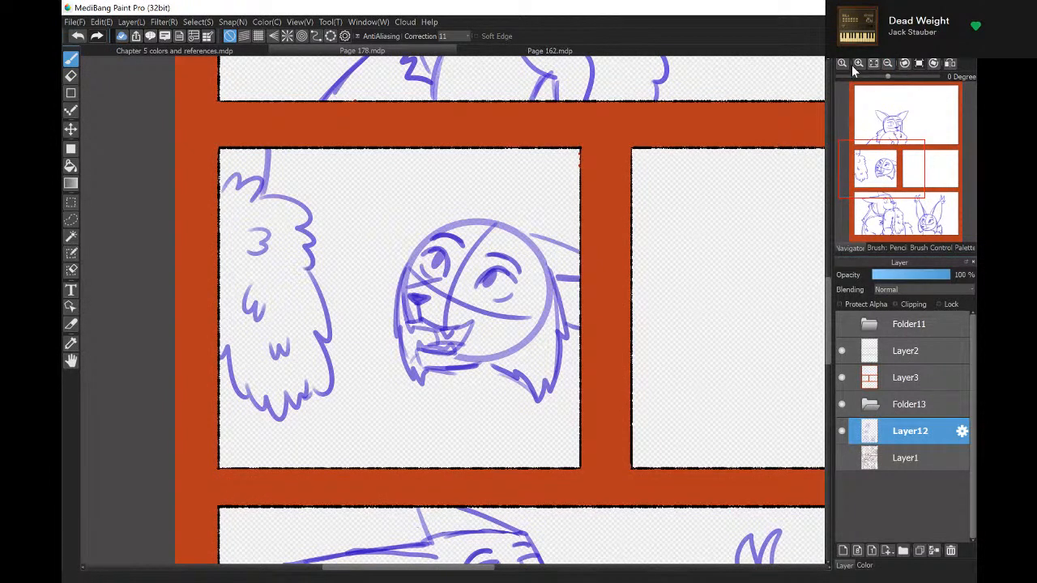
click(857, 63)
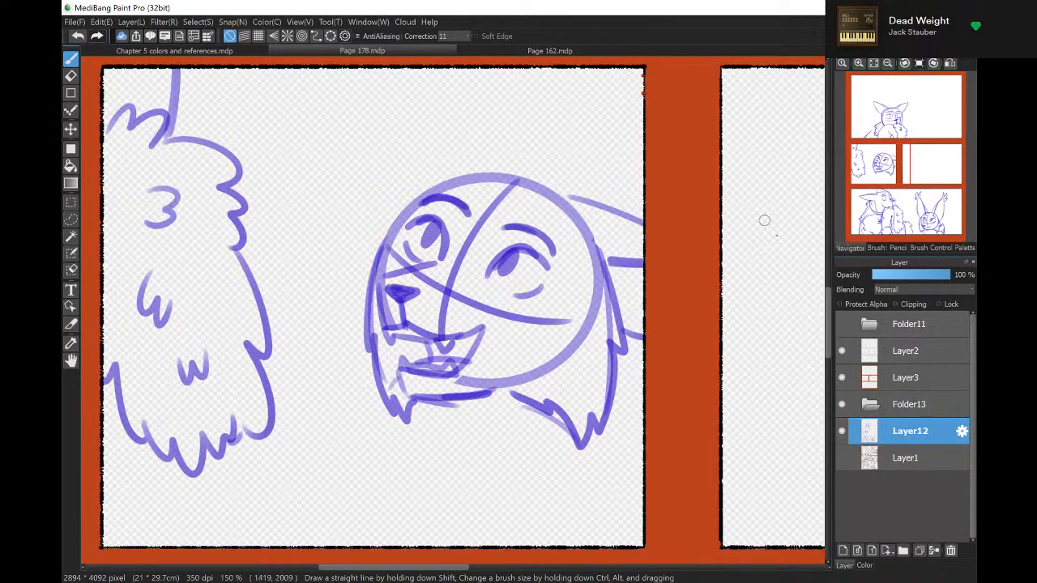
scroll(527, 165, up, 3)
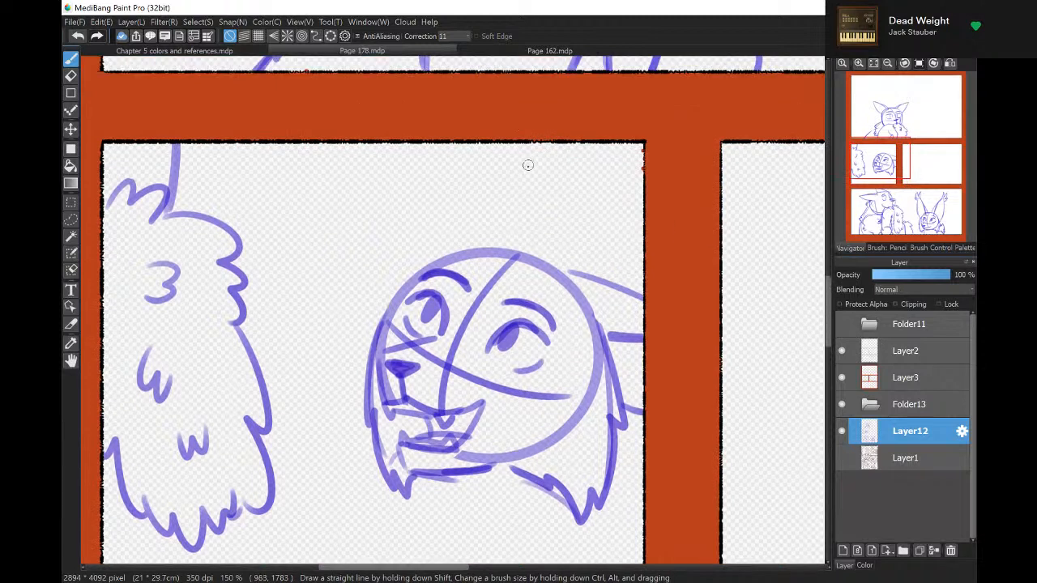
mouse_move(500, 146)
mouse_down()
mouse_move(479, 143)
mouse_move(418, 267)
mouse_move(443, 146)
mouse_up()
drag(509, 172, 537, 261)
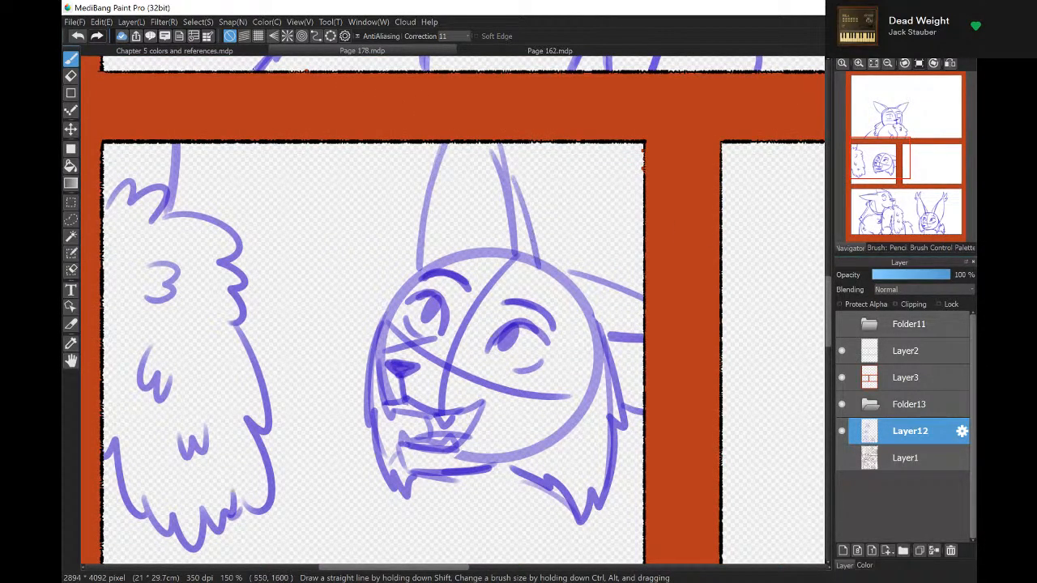
click(77, 36)
click(78, 35)
click(78, 36)
click(78, 36)
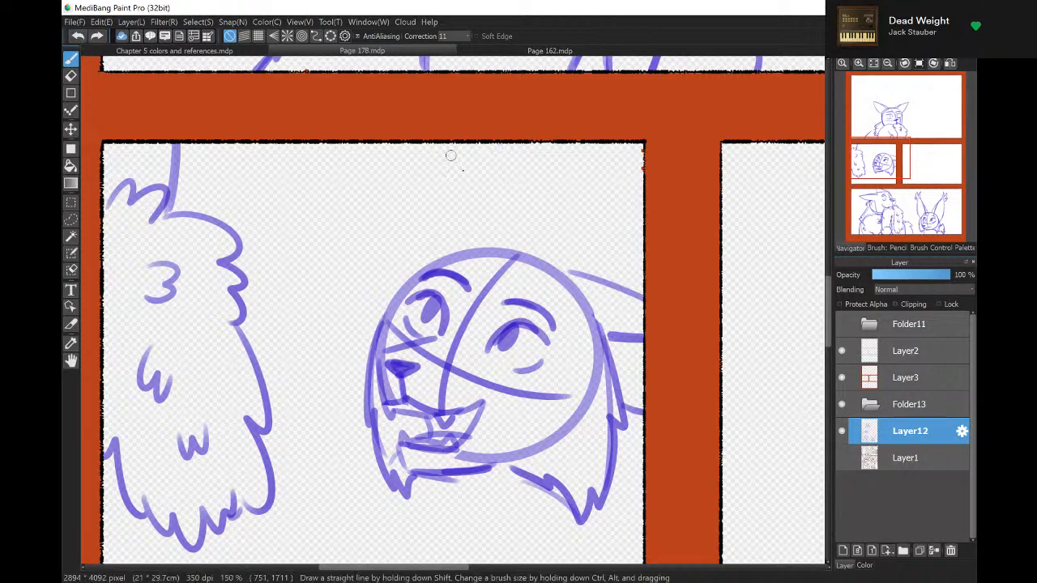
Sketch a pointed ear on the far side of the head, erasing the spare outer-edge line and reinforcing the inner edge.
mouse_move(387, 143)
mouse_down()
mouse_move(478, 238)
mouse_move(391, 259)
mouse_move(395, 285)
mouse_up()
drag(371, 171, 399, 279)
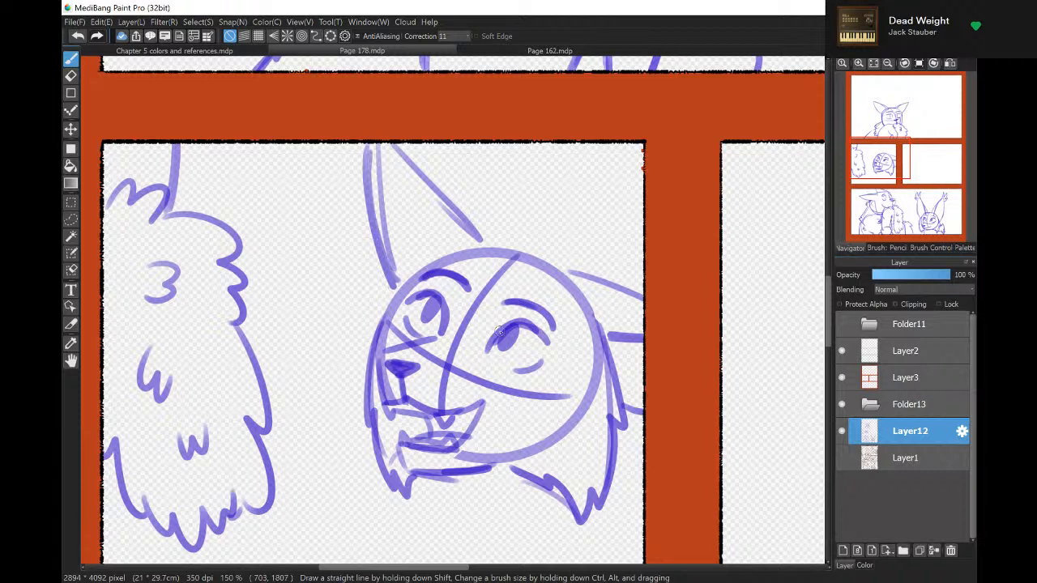
key(e)
mouse_move(370, 173)
mouse_down()
mouse_move(394, 204)
mouse_move(398, 238)
mouse_move(387, 183)
mouse_move(470, 212)
mouse_move(499, 244)
mouse_up()
key(b)
mouse_move(469, 214)
mouse_down()
mouse_move(501, 249)
mouse_move(484, 250)
mouse_up()
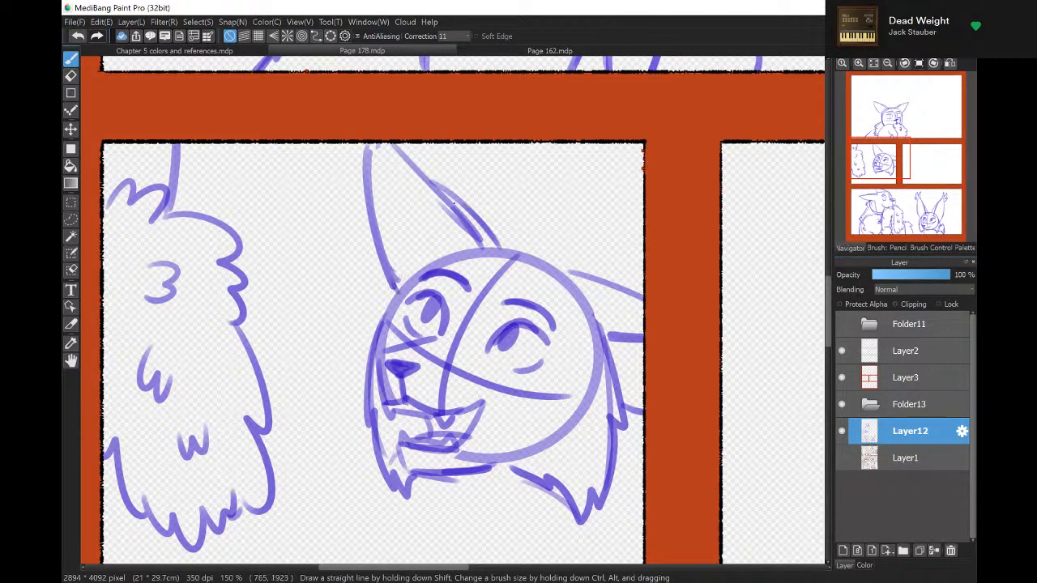
Show the rough sketch on Layer1 and draw the torso's two rounded shoulder curves below the head.
mouse_move(886, 162)
mouse_down()
mouse_move(881, 154)
mouse_move(873, 165)
mouse_up()
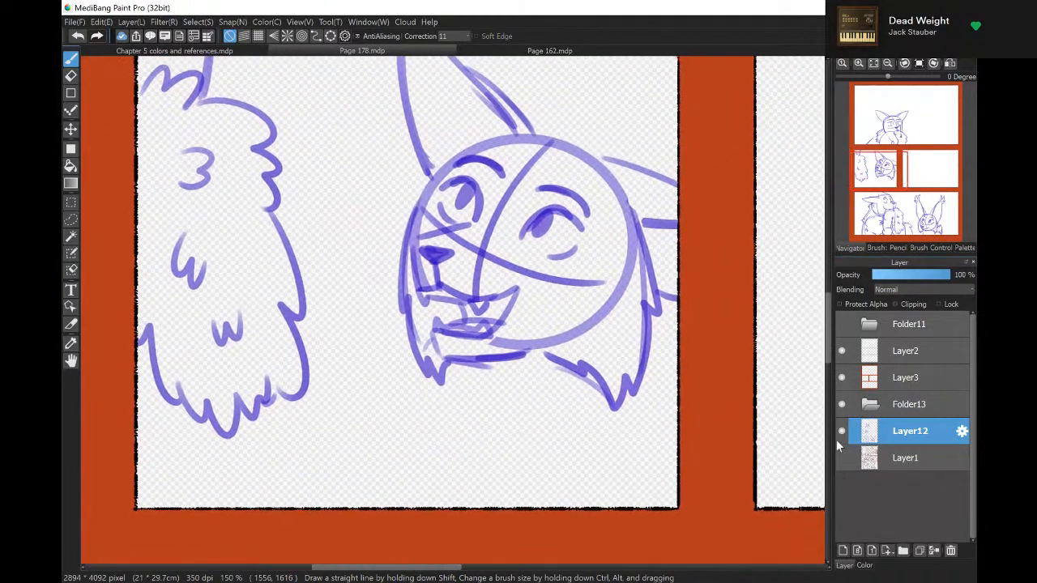
click(841, 458)
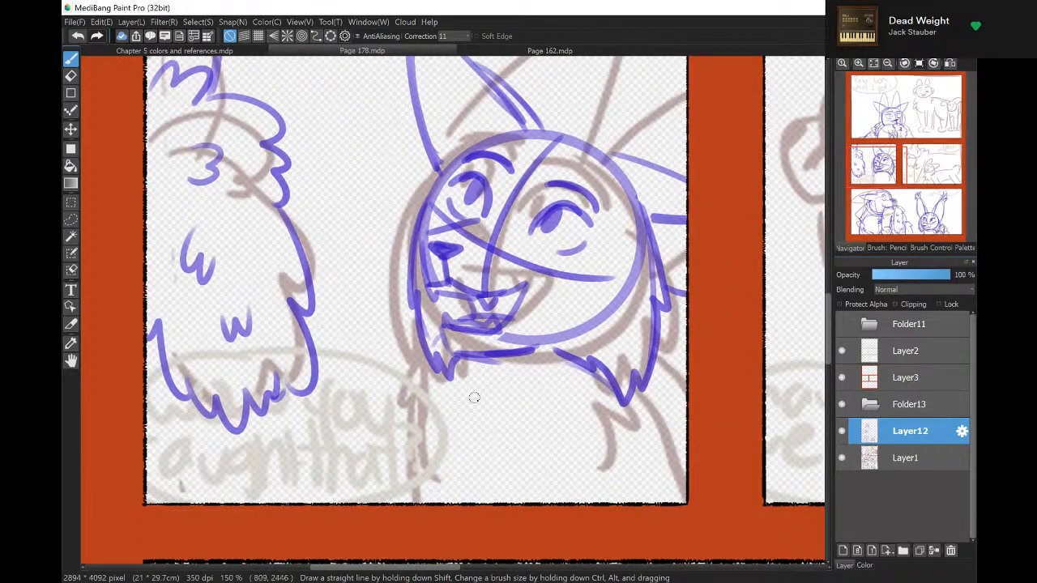
drag(519, 394, 429, 533)
drag(543, 396, 640, 493)
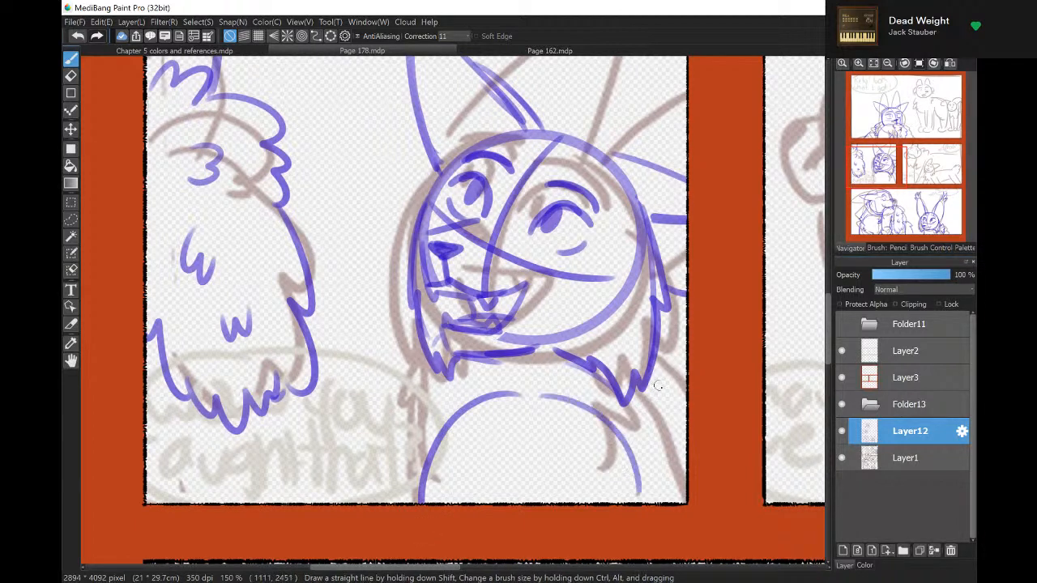
Draw a short curve from behind the cheek fur to the panel border, the line down the back, and both neck sides.
drag(627, 356, 688, 389)
drag(647, 352, 704, 405)
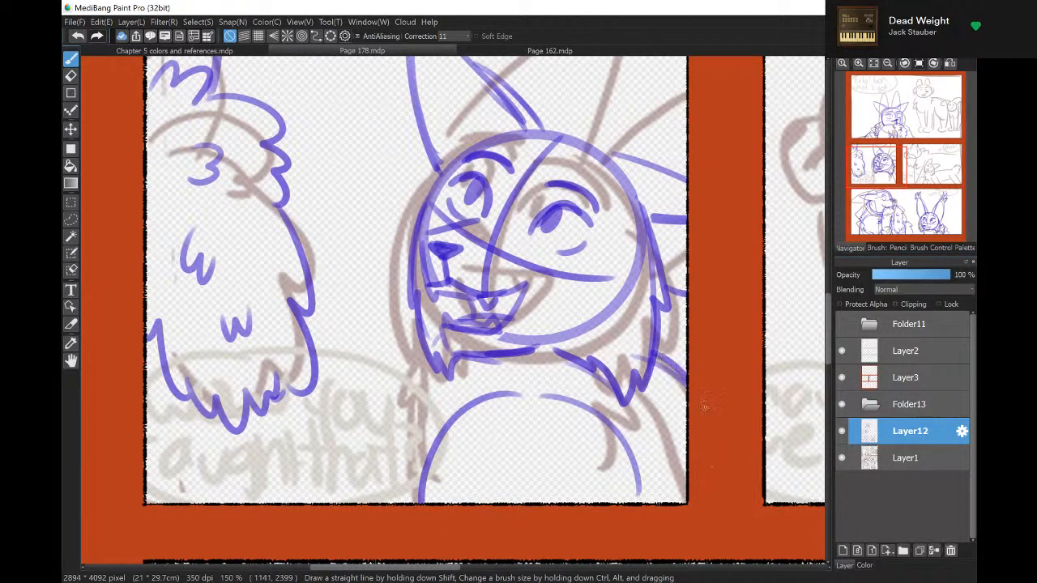
mouse_move(635, 401)
mouse_down()
mouse_move(655, 502)
mouse_move(652, 479)
mouse_up()
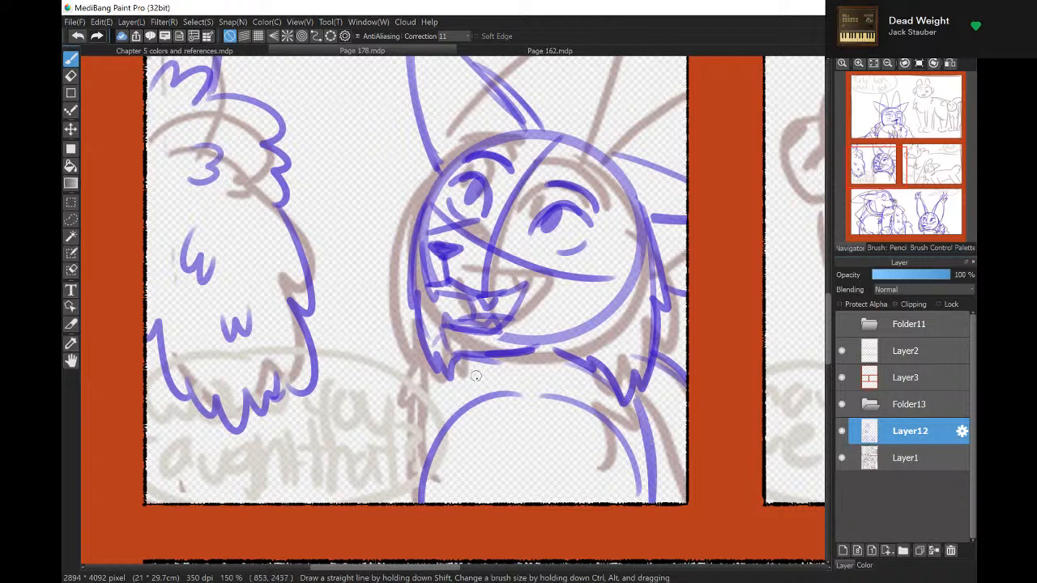
drag(464, 369, 466, 403)
mouse_move(597, 369)
mouse_down()
mouse_move(601, 405)
mouse_move(649, 447)
mouse_move(664, 500)
mouse_up()
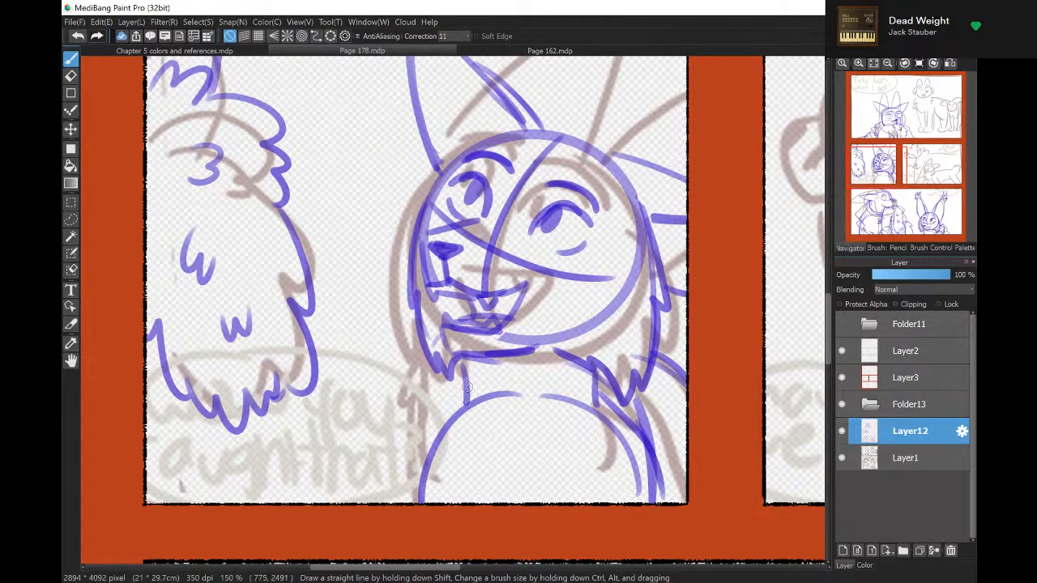
Add jagged fur at the neck sides and small chest tufts, an inner arm line, and a darker curve behind the cheek.
mouse_move(466, 387)
mouse_down()
mouse_move(444, 410)
mouse_move(460, 460)
mouse_move(477, 444)
mouse_up()
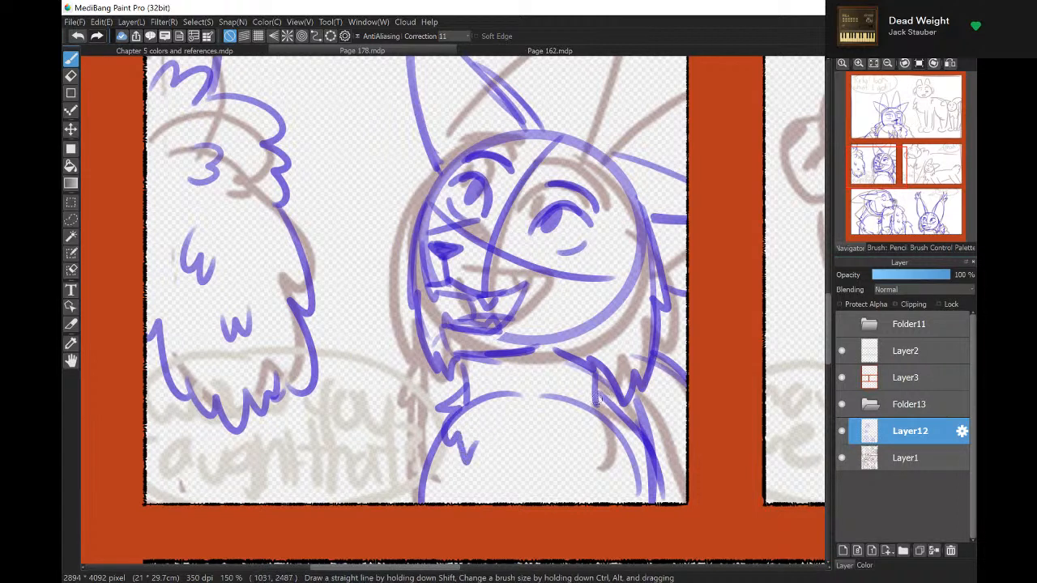
mouse_move(596, 397)
mouse_down()
mouse_move(604, 437)
mouse_move(585, 463)
mouse_up()
drag(518, 393, 518, 426)
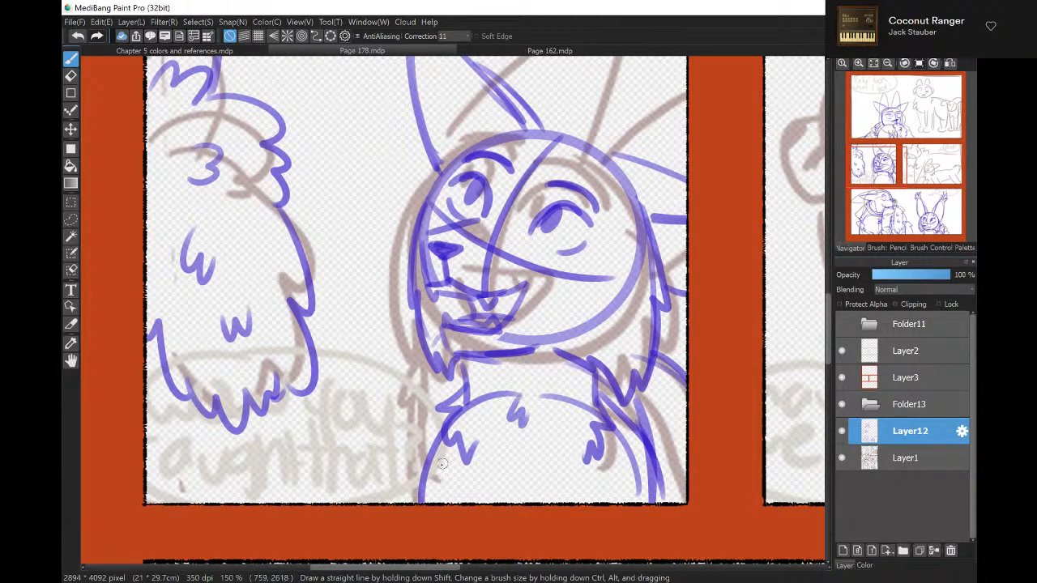
drag(442, 491, 444, 431)
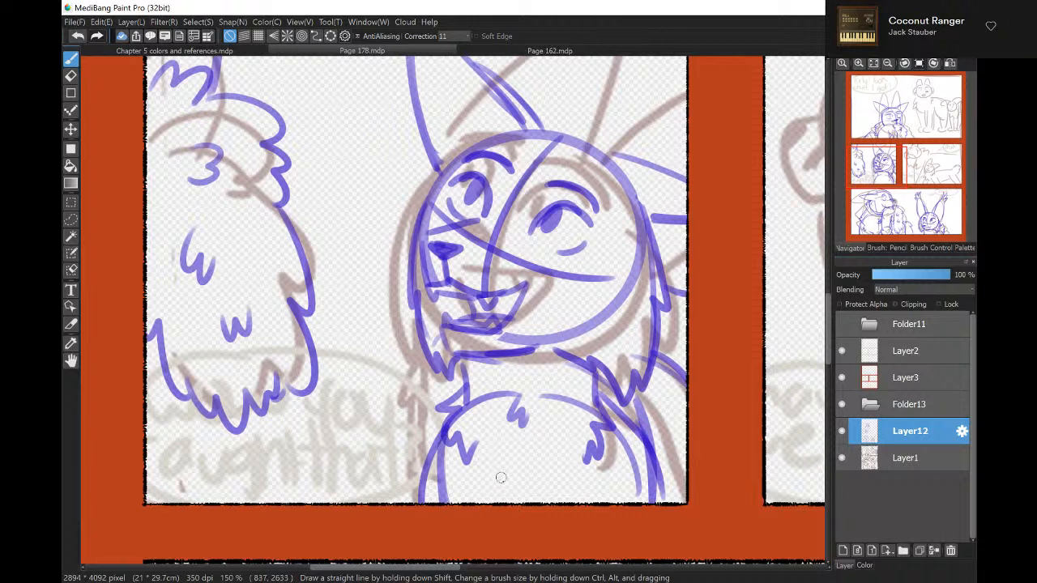
drag(501, 476, 527, 473)
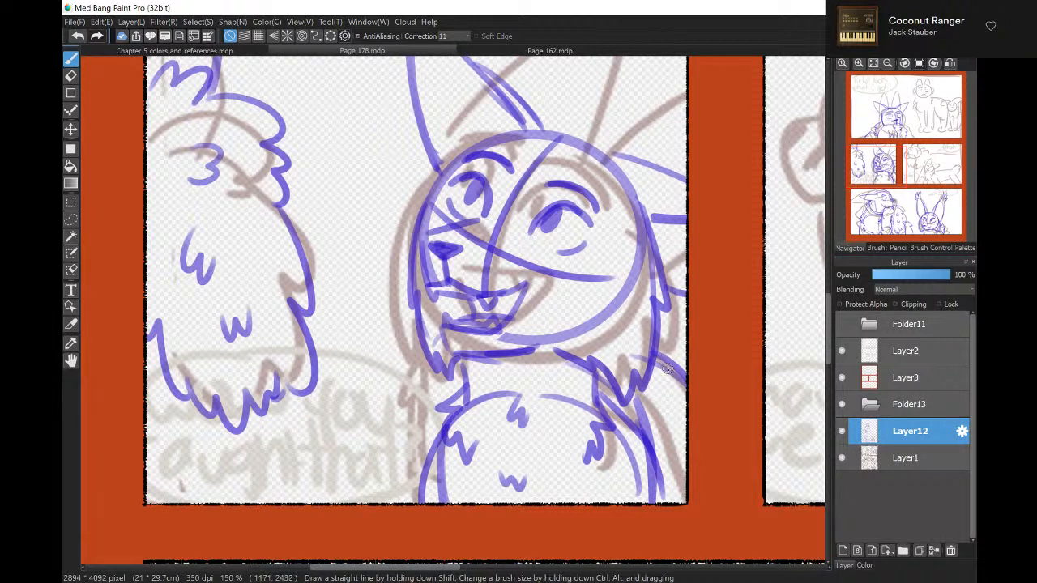
mouse_move(659, 365)
mouse_down()
mouse_move(694, 403)
mouse_move(692, 387)
mouse_up()
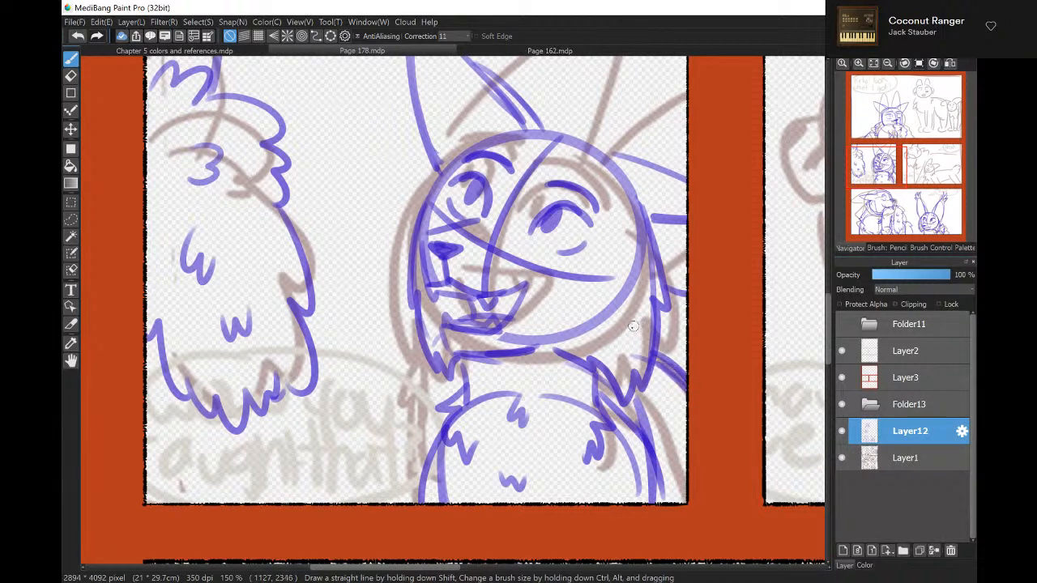
Hide the rough sketch on Layer1, with the whole middle-row first panel in view and the Lasso selection tool active.
mouse_move(896, 75)
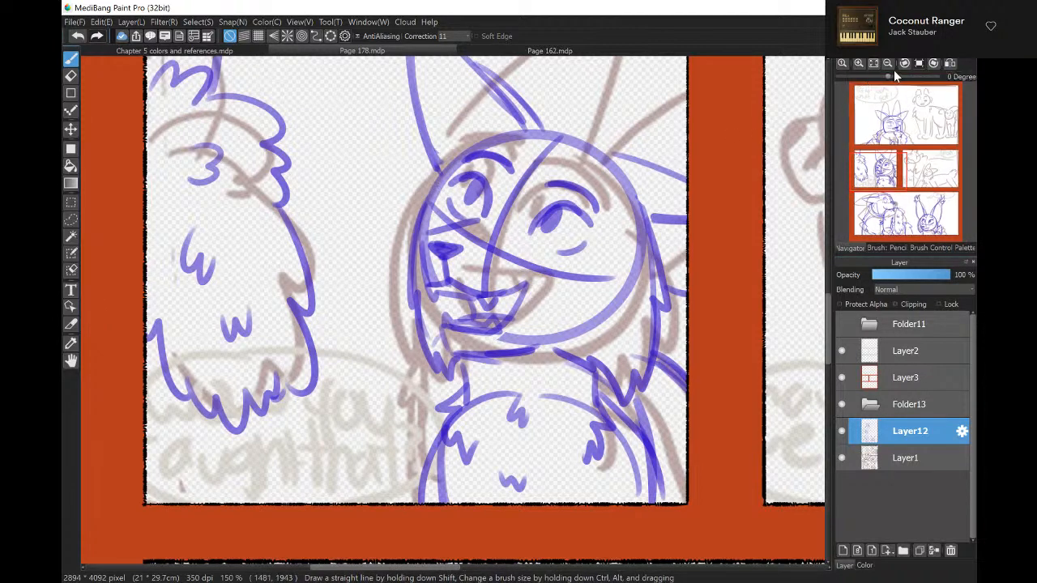
click(888, 63)
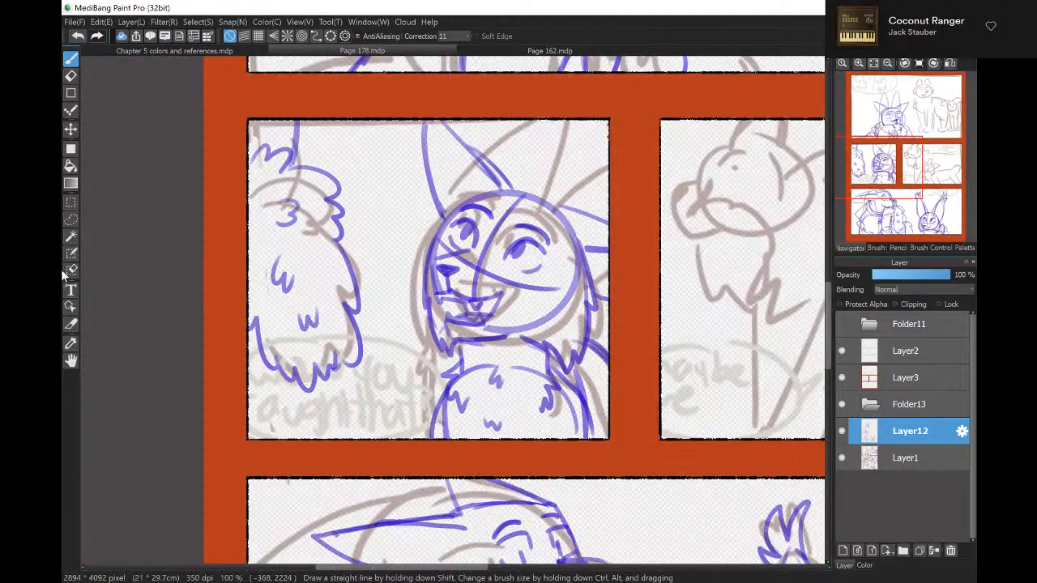
click(70, 220)
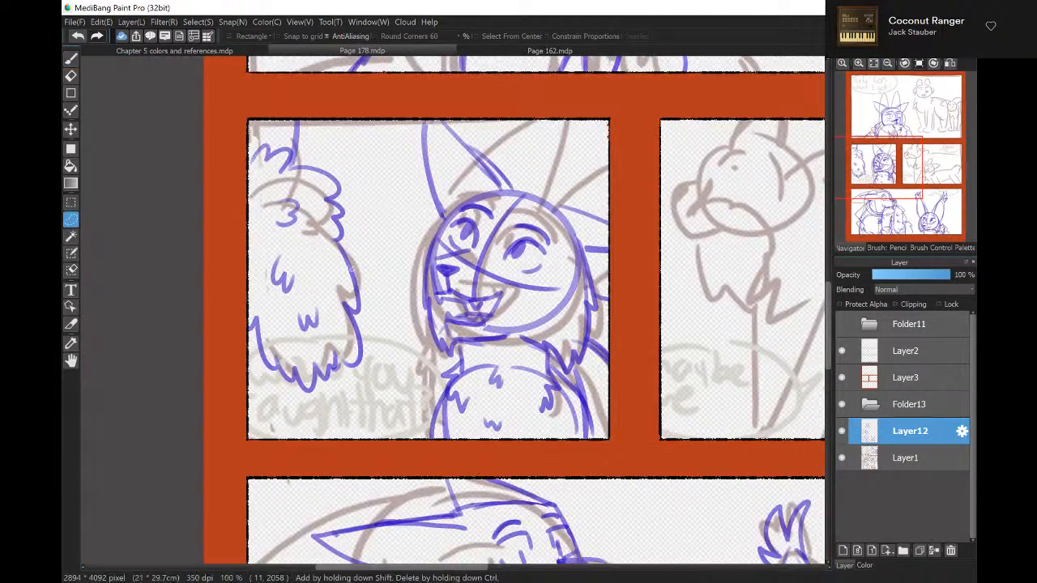
click(842, 457)
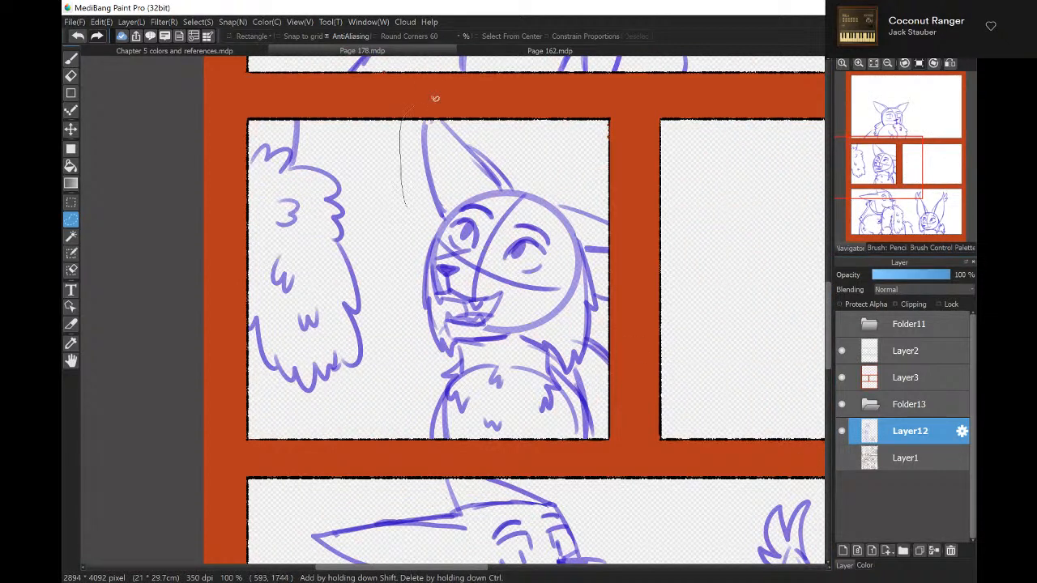
Lasso the character's head with ears and cheek fur, scale it down slightly, shift it lower with Transform, and deselect it.
mouse_move(435, 98)
mouse_down()
mouse_move(577, 180)
mouse_move(640, 239)
mouse_up()
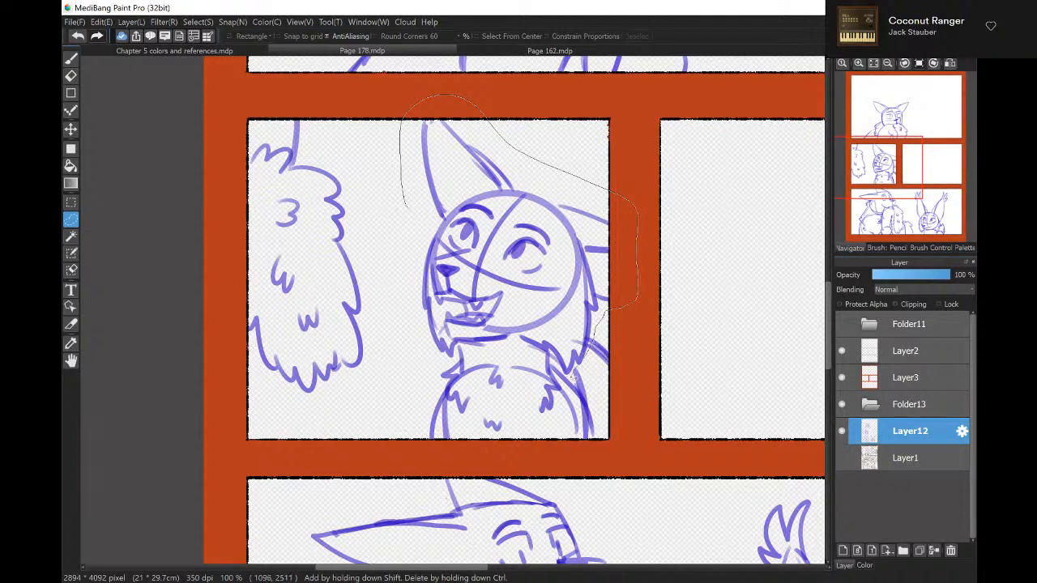
drag(565, 371, 531, 353)
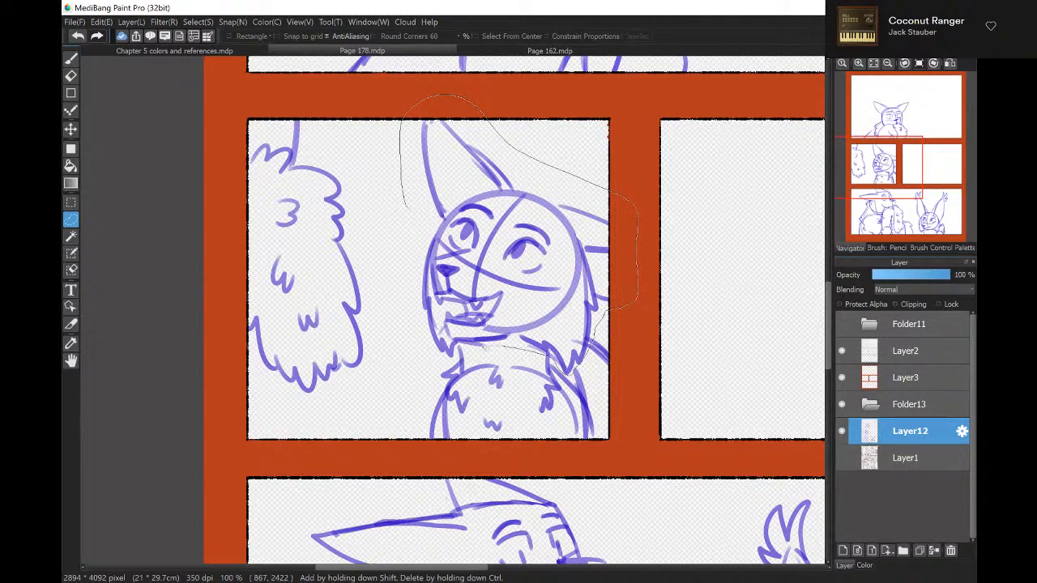
drag(450, 369, 401, 214)
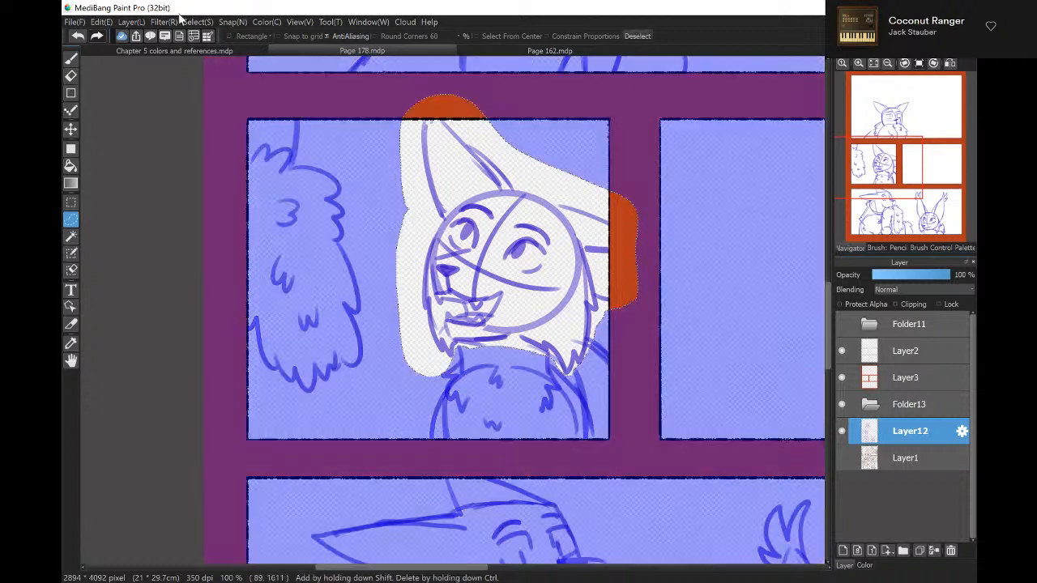
click(189, 21)
click(294, 149)
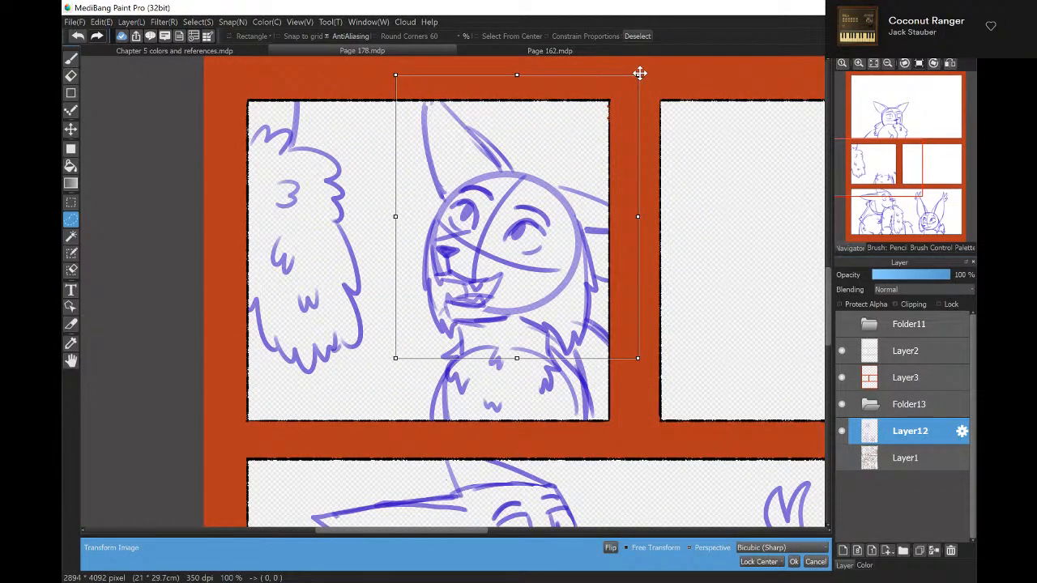
drag(640, 74, 622, 88)
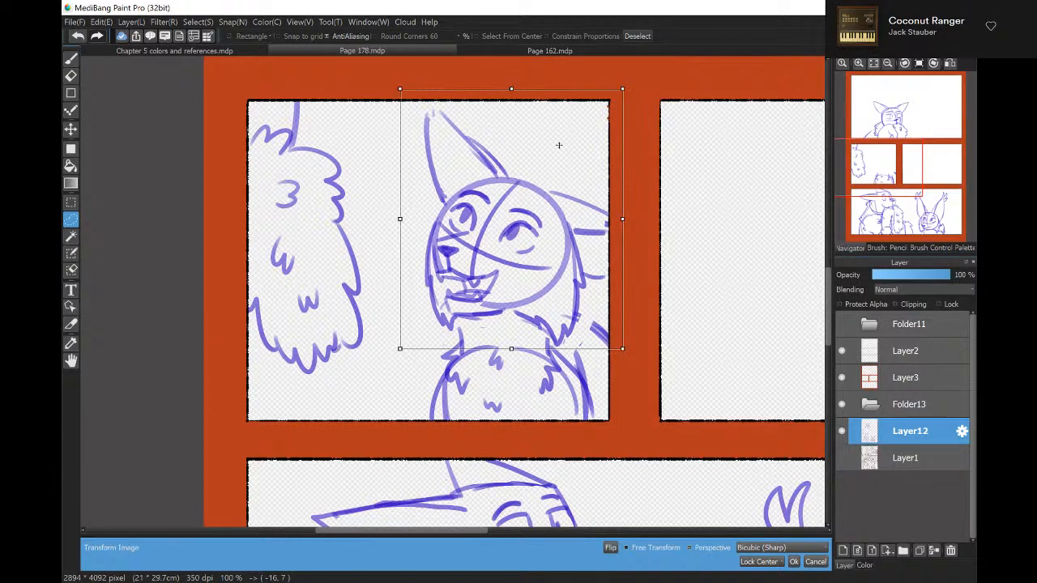
drag(558, 145, 557, 151)
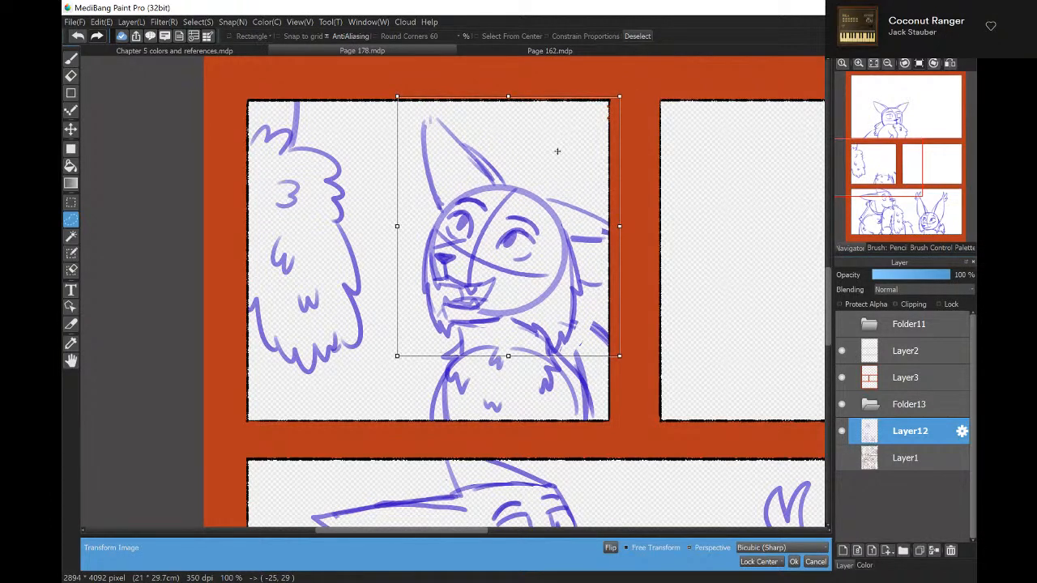
click(794, 561)
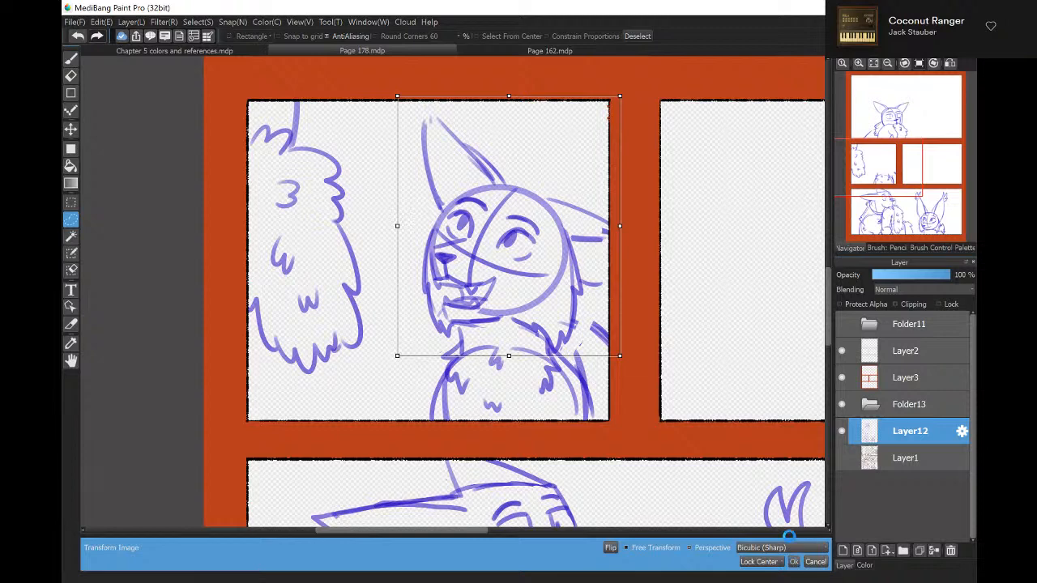
click(196, 22)
click(204, 35)
key(b)
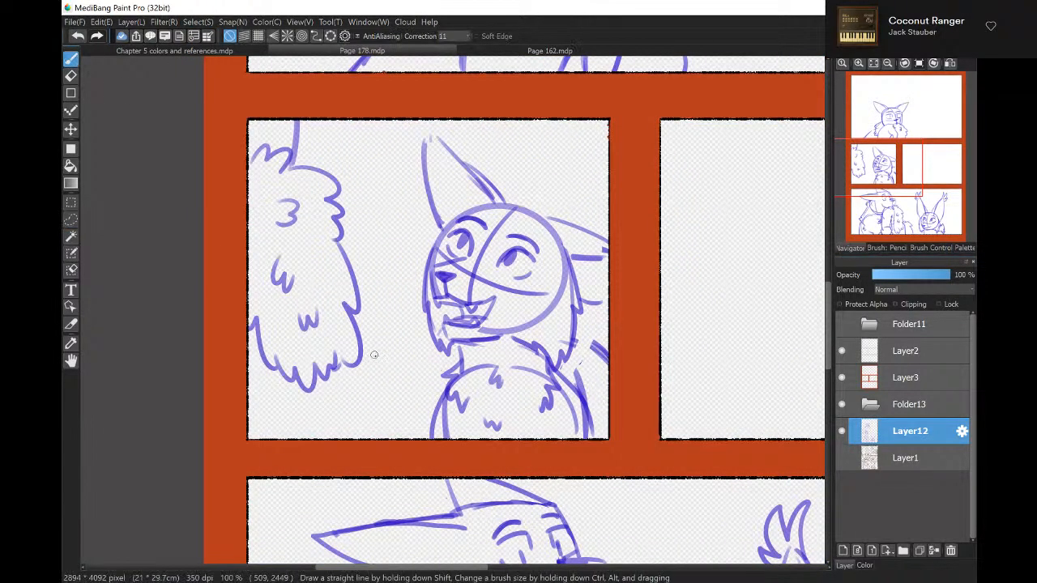
Extend the smiling character's lower ear line to the panel border and join the cheek fur to the back with a short stroke.
key(e)
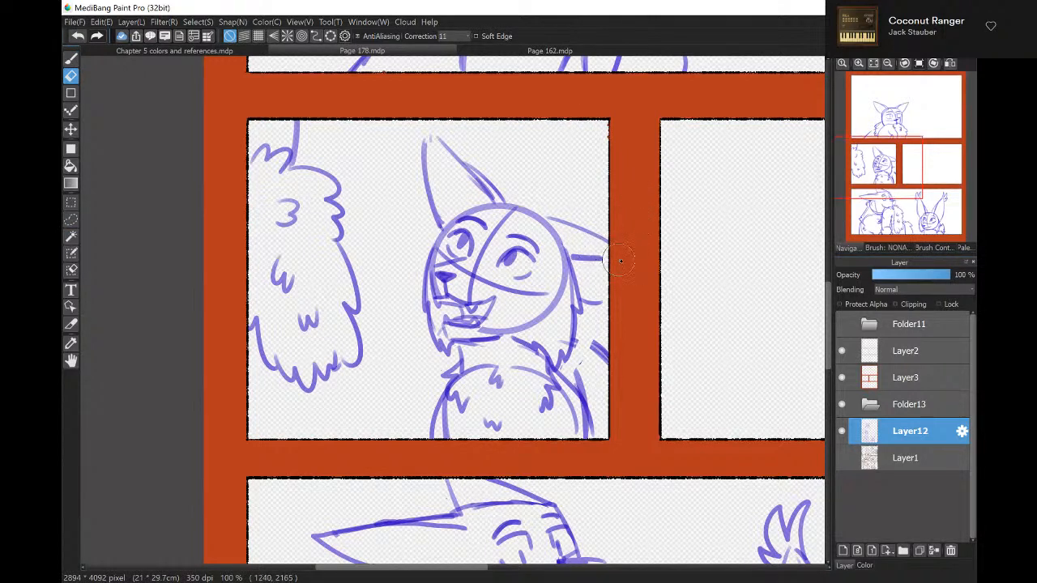
key(b)
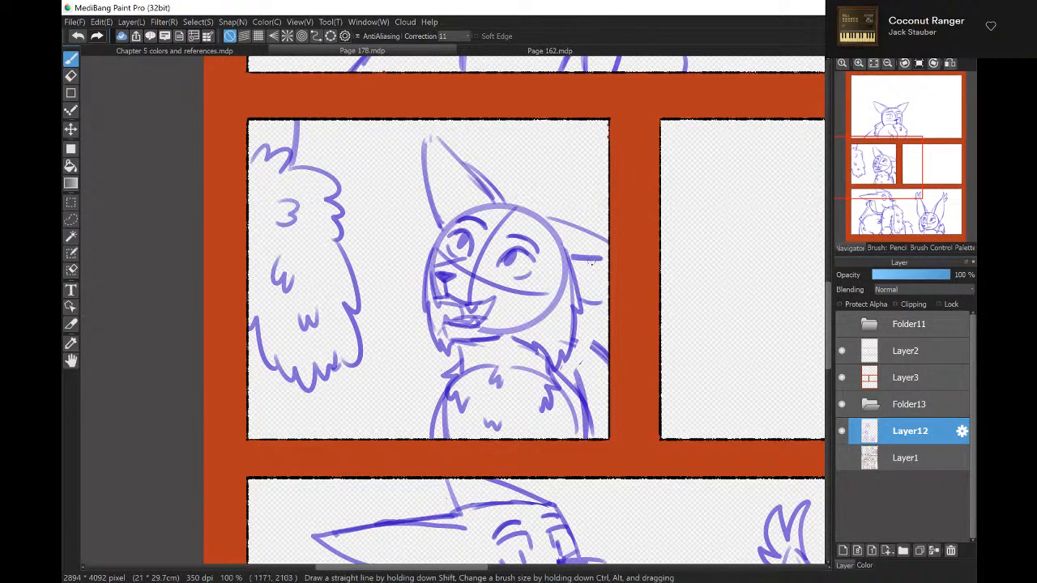
drag(609, 260, 591, 261)
drag(586, 347, 575, 350)
key(e)
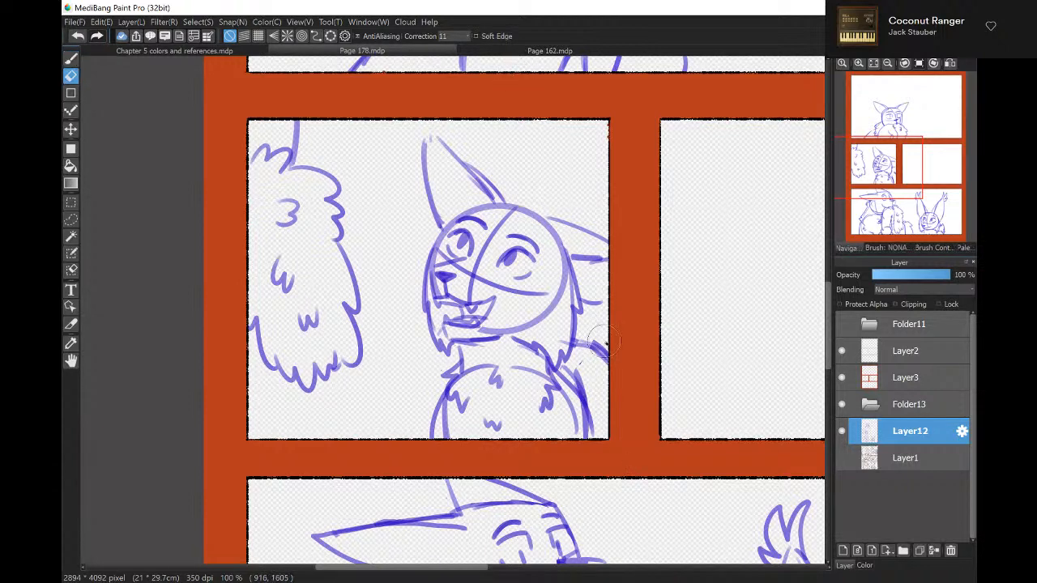
key(b)
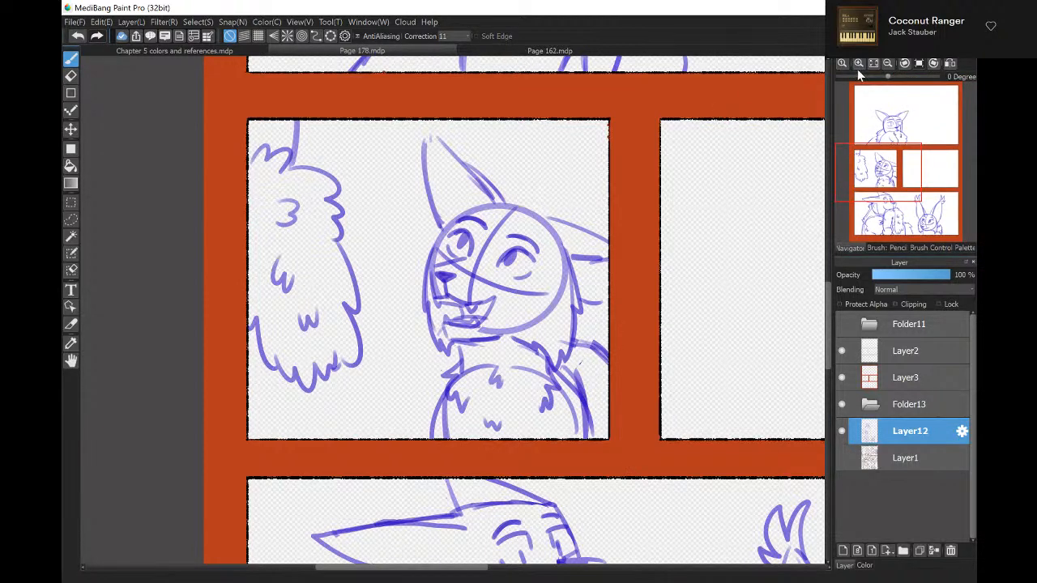
Add short strokes inside the smiling character's upright ear in the middle row's first panel.
click(858, 63)
click(858, 63)
drag(876, 174, 868, 162)
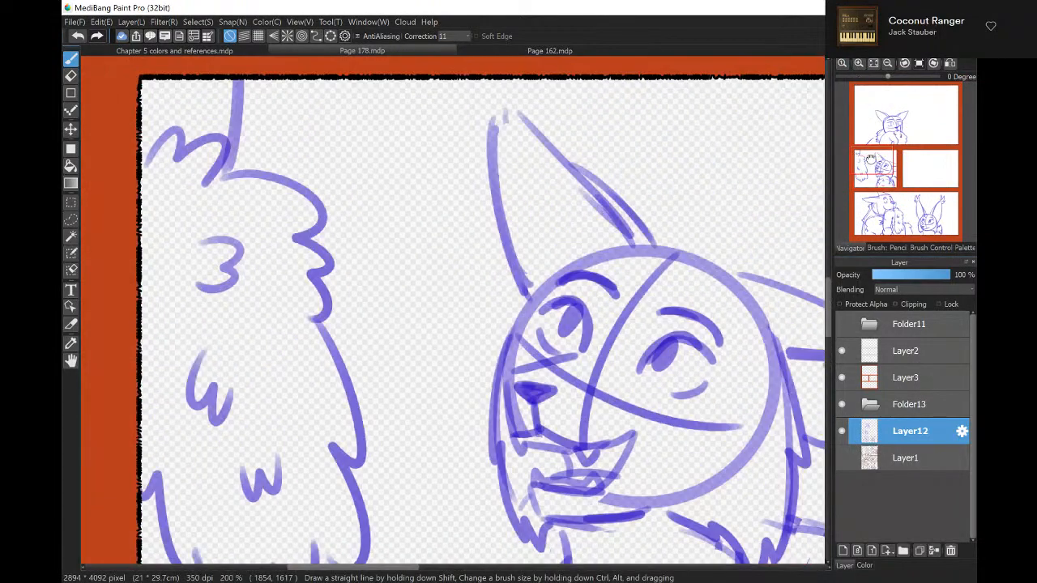
drag(535, 205, 603, 279)
mouse_move(557, 227)
mouse_down()
mouse_move(525, 196)
mouse_move(531, 271)
mouse_up()
Compare the blue sketches with the rough layout across the whole page by toggling Layer1, and inspect the top panel's character.
click(874, 63)
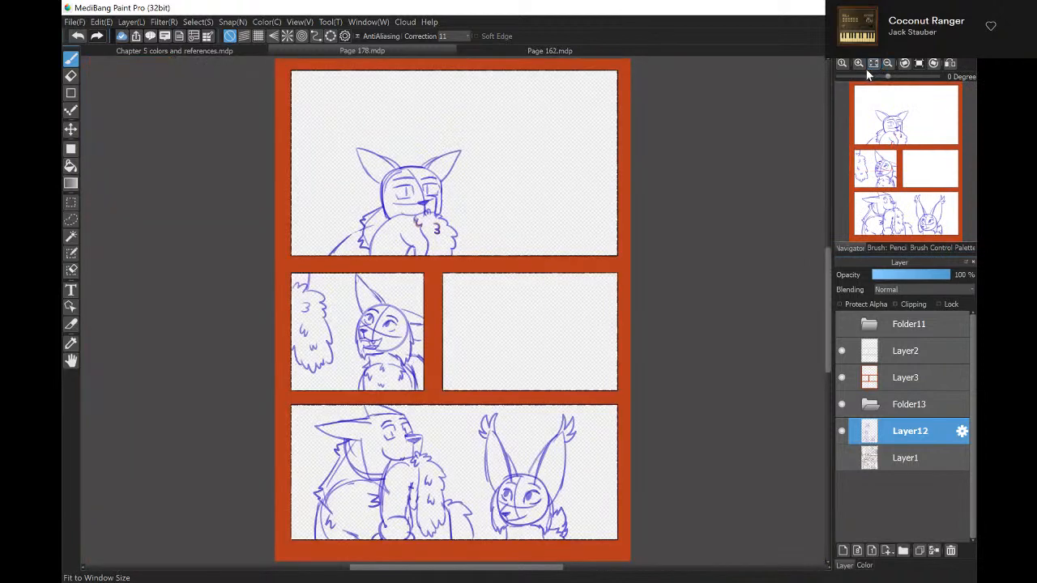
click(842, 458)
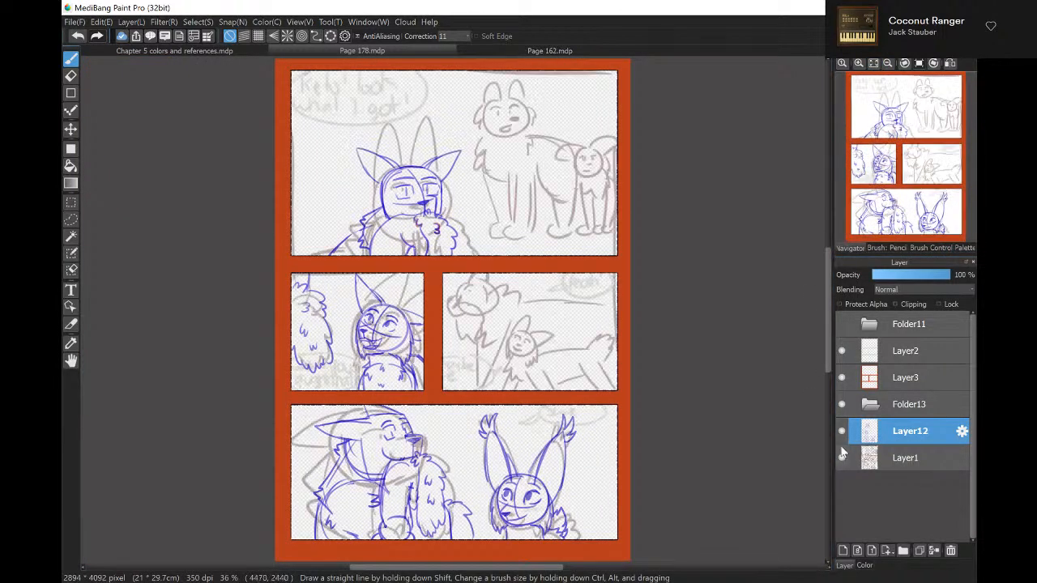
click(843, 455)
click(842, 455)
click(843, 455)
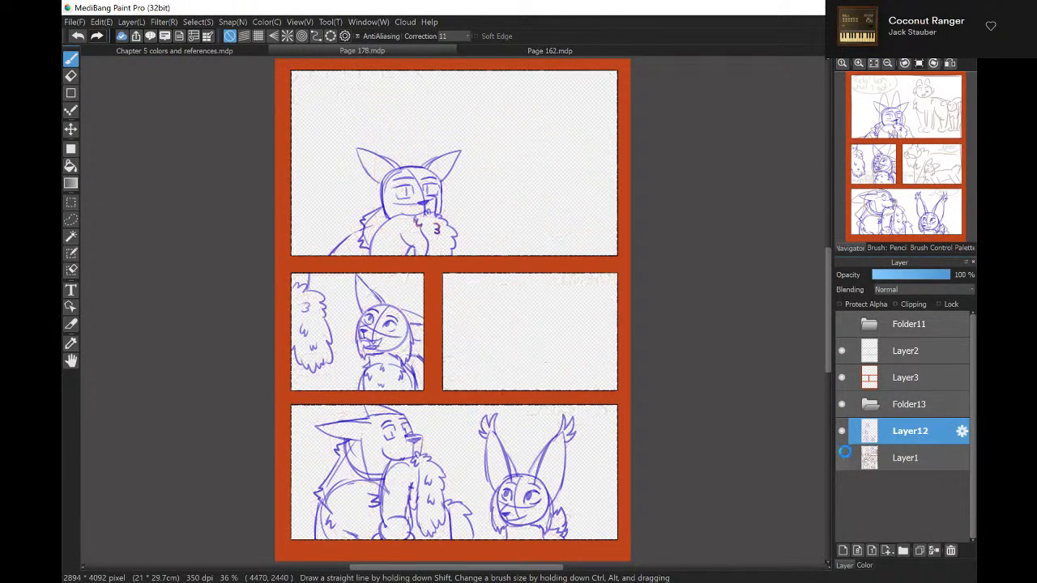
click(843, 456)
click(843, 456)
click(843, 456)
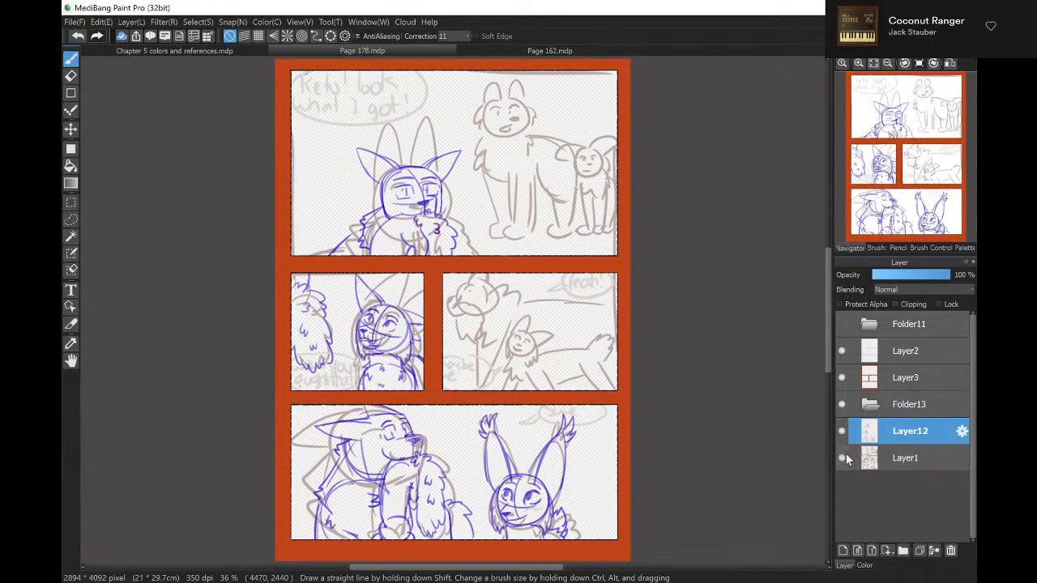
click(843, 457)
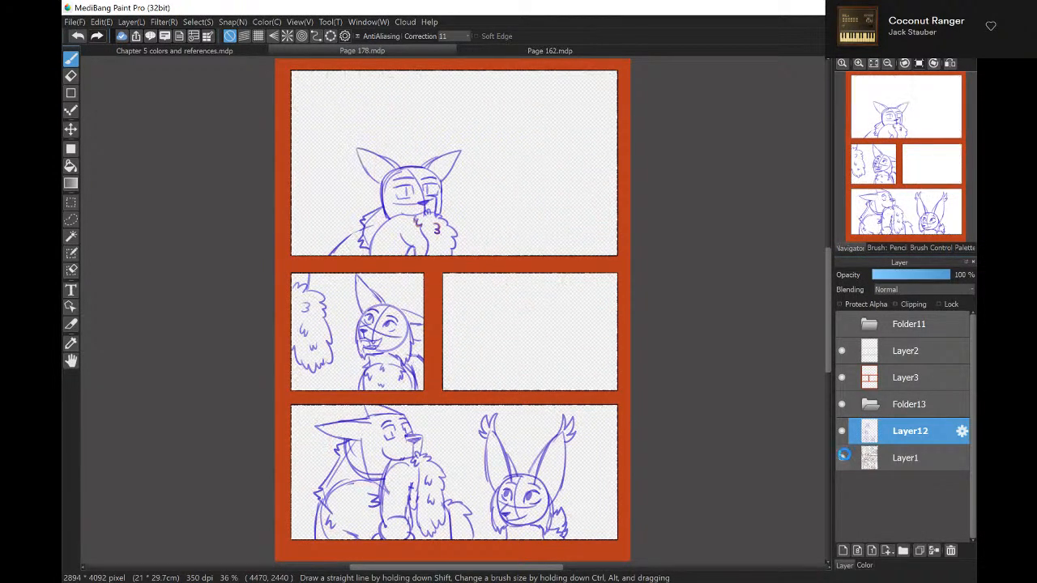
click(843, 457)
click(842, 458)
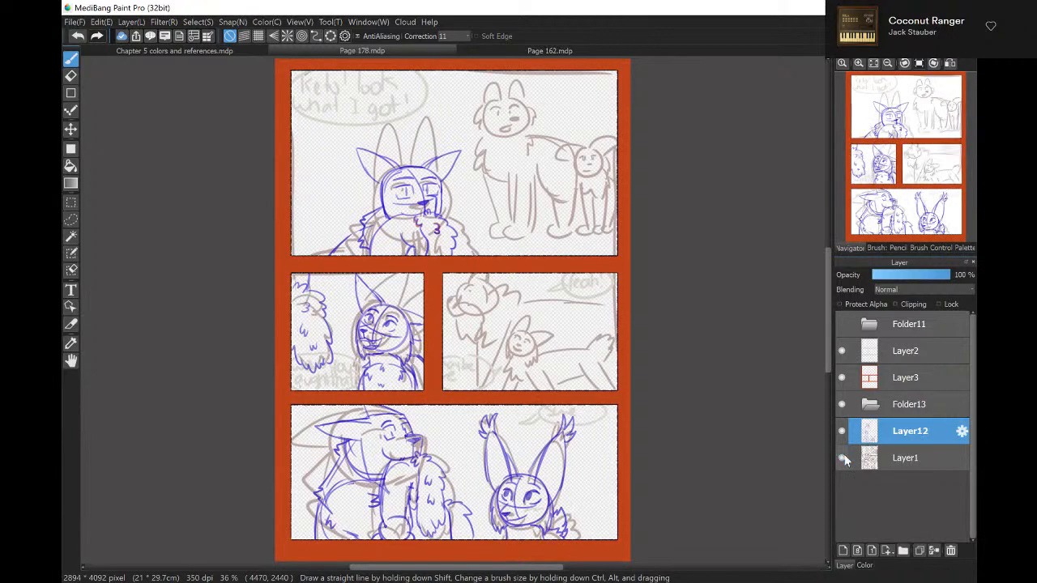
click(843, 458)
click(857, 63)
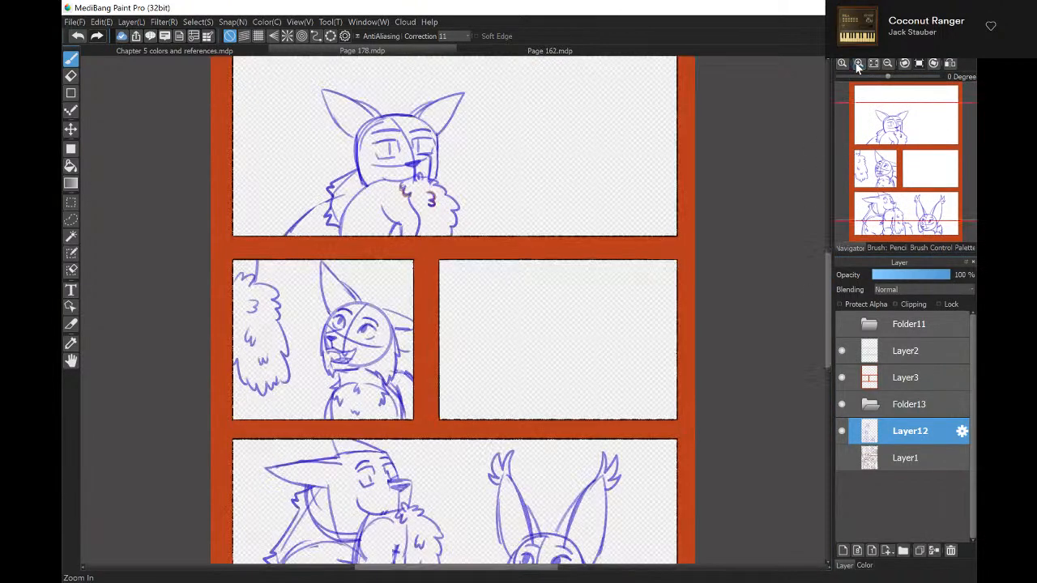
click(858, 62)
click(859, 63)
mouse_move(904, 149)
mouse_down()
mouse_move(902, 103)
mouse_move(891, 123)
mouse_up()
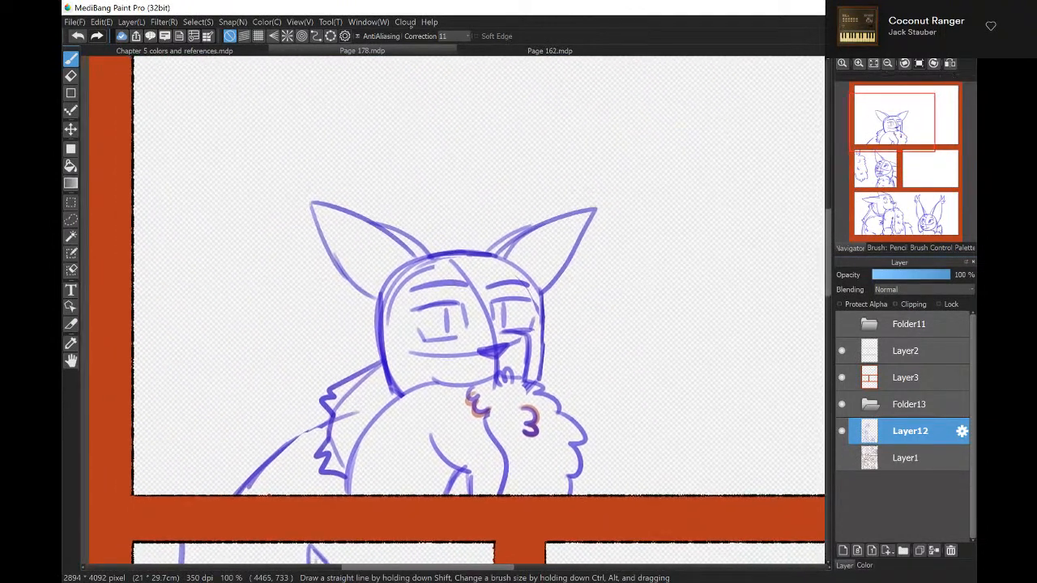
Show Layer1 and sketch a leaping animal's head circle, chest curve, arched back and belly in the middle row's second panel.
click(842, 458)
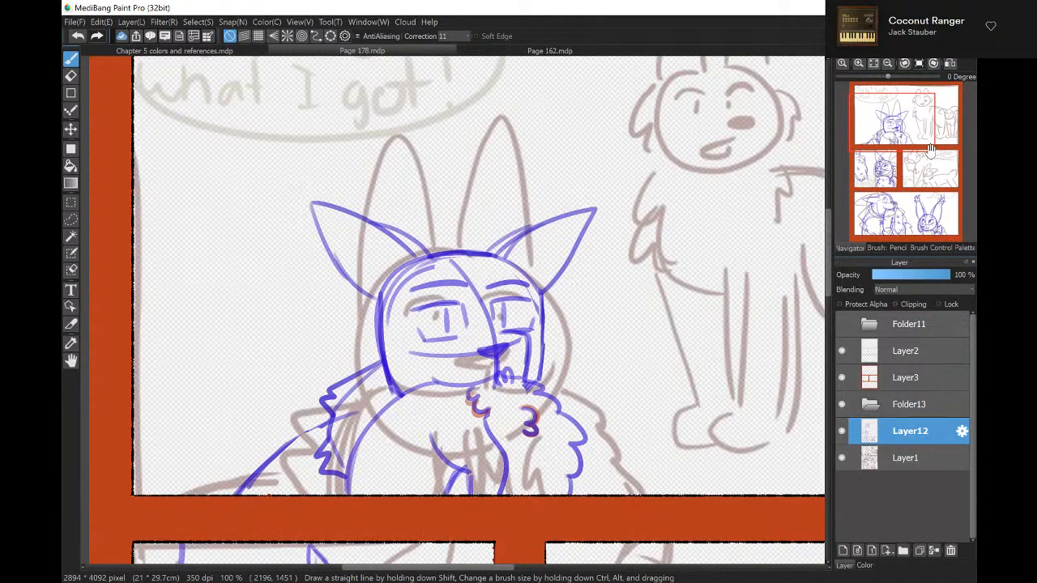
drag(920, 162, 925, 173)
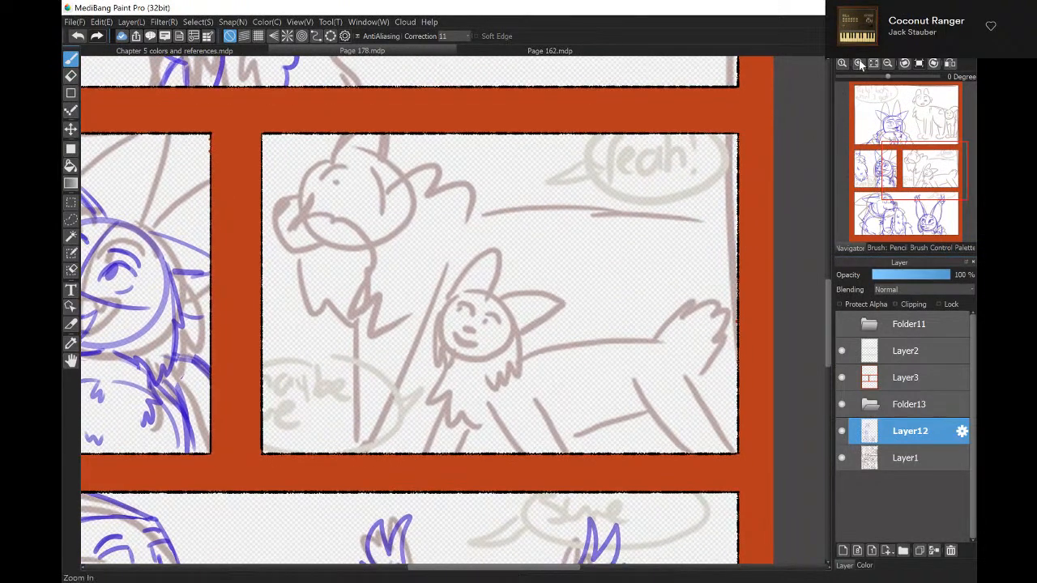
click(857, 64)
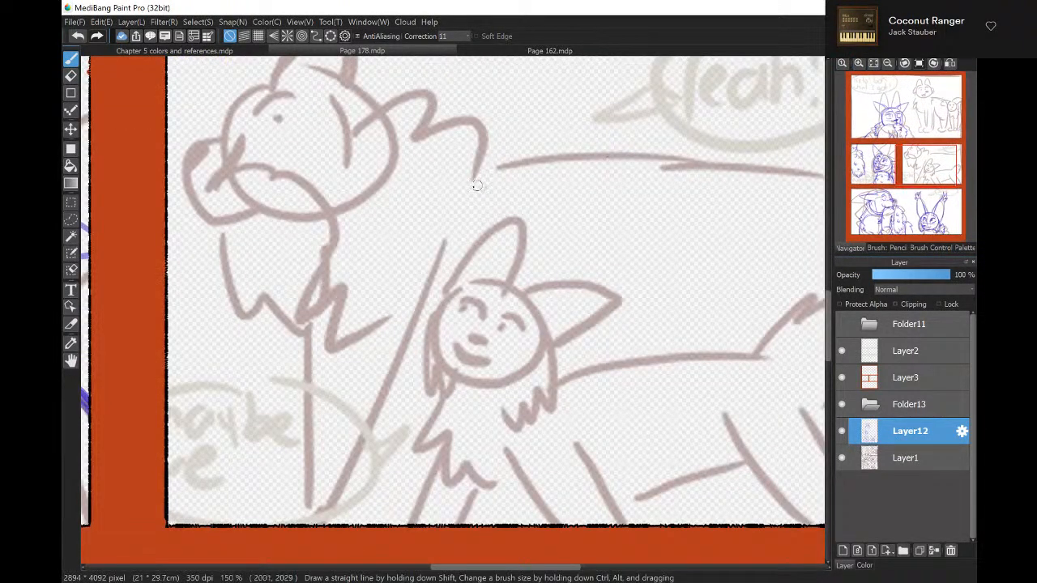
drag(485, 185, 513, 183)
drag(480, 306, 572, 353)
drag(554, 288, 681, 377)
drag(525, 354, 628, 381)
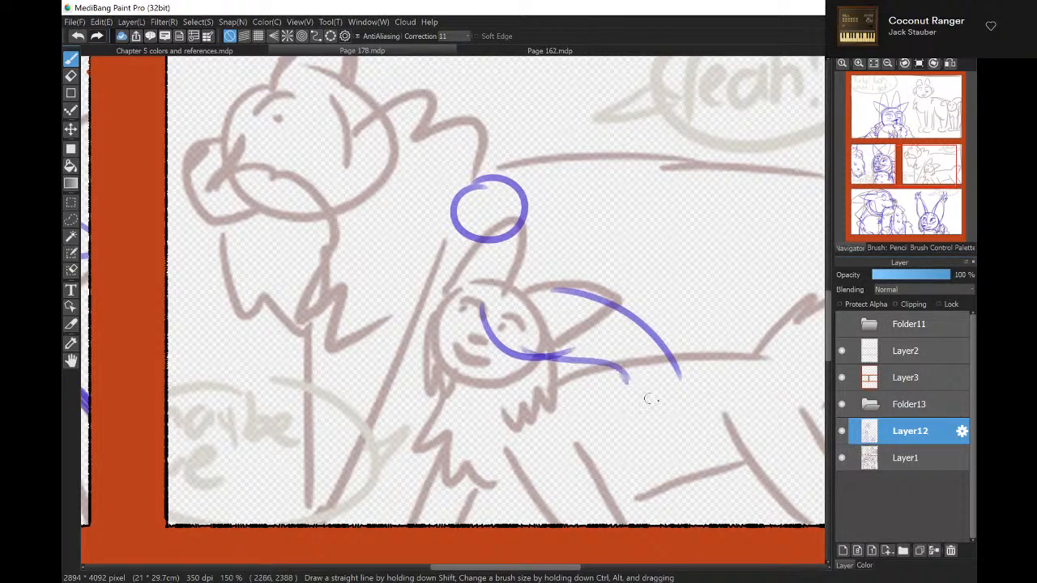
Draw the leaping animal's raised front legs with small paws, two stretched hind legs and a short upturned tail.
mouse_move(519, 312)
mouse_down()
mouse_move(484, 363)
mouse_move(437, 365)
mouse_move(407, 387)
mouse_up()
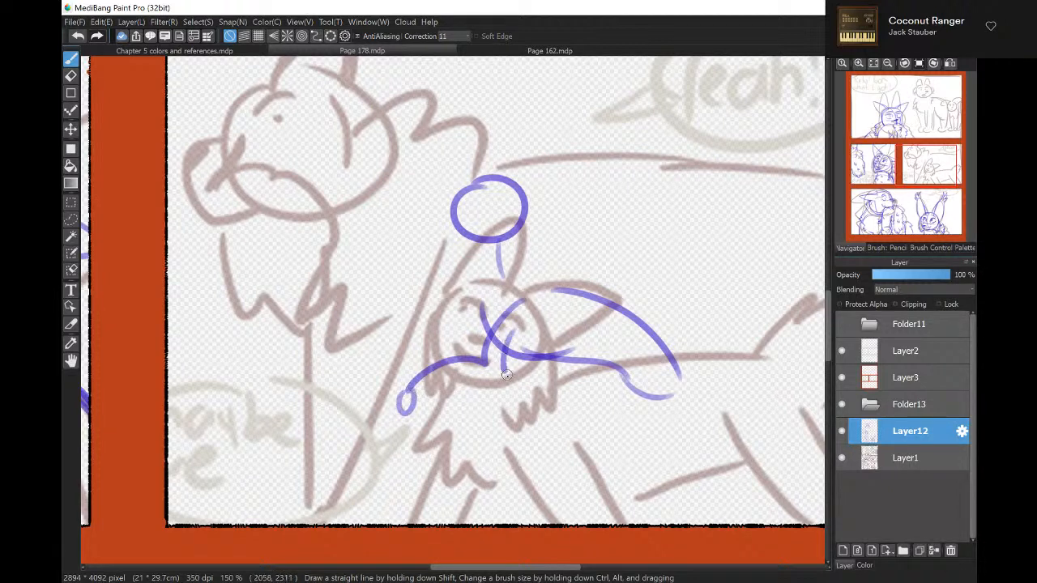
drag(505, 374, 445, 432)
mouse_move(648, 374)
mouse_down()
mouse_move(671, 457)
mouse_move(731, 511)
mouse_up()
mouse_move(635, 376)
mouse_down()
mouse_move(621, 456)
mouse_move(640, 502)
mouse_up()
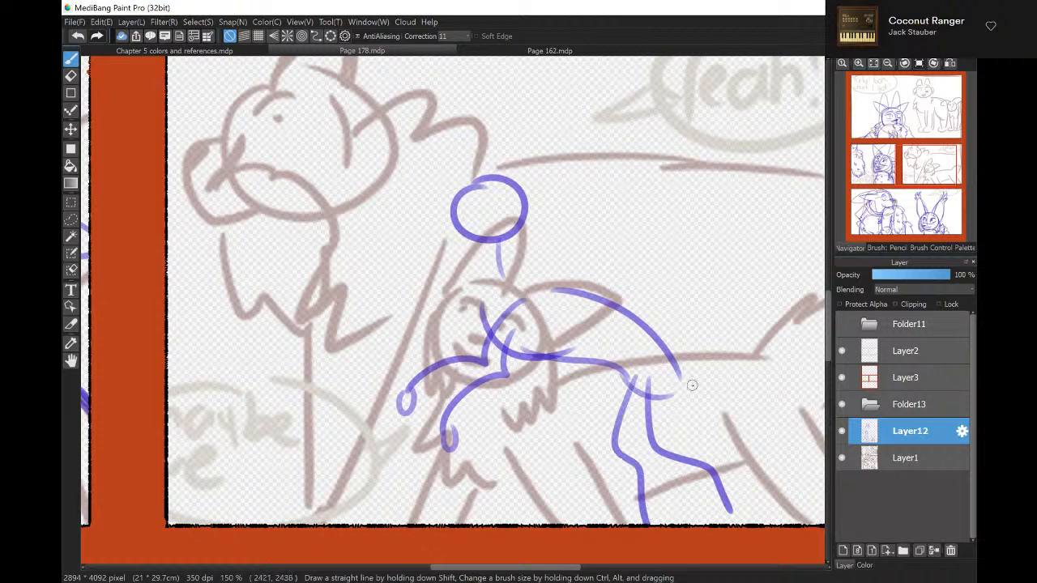
drag(674, 365, 719, 375)
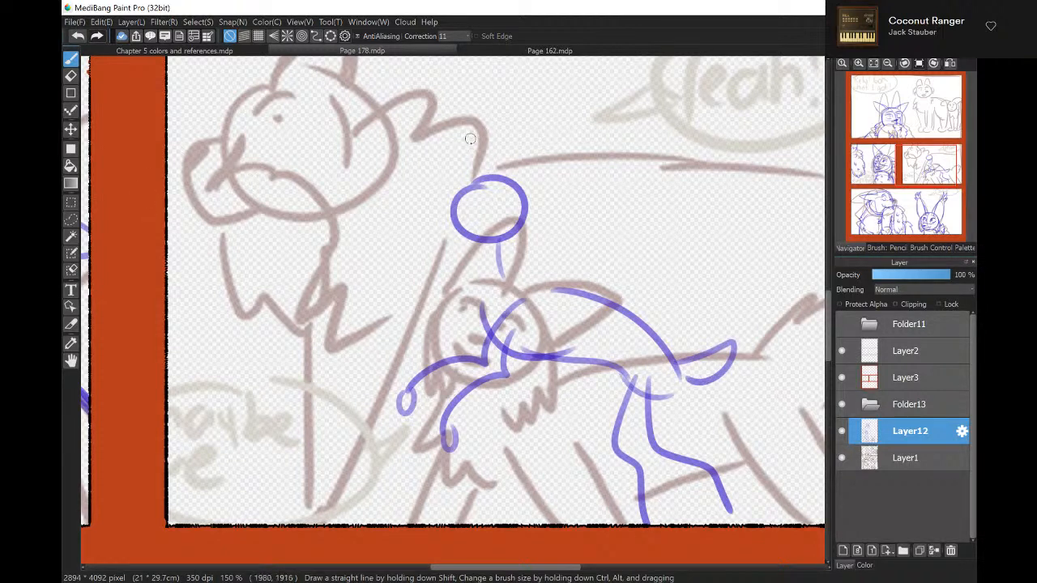
Add two pointed ears and a blocky open muzzle to the leaping animal's head, and hide the rough sketch on Layer1.
mouse_move(492, 174)
mouse_down()
mouse_move(575, 141)
mouse_move(534, 212)
mouse_up()
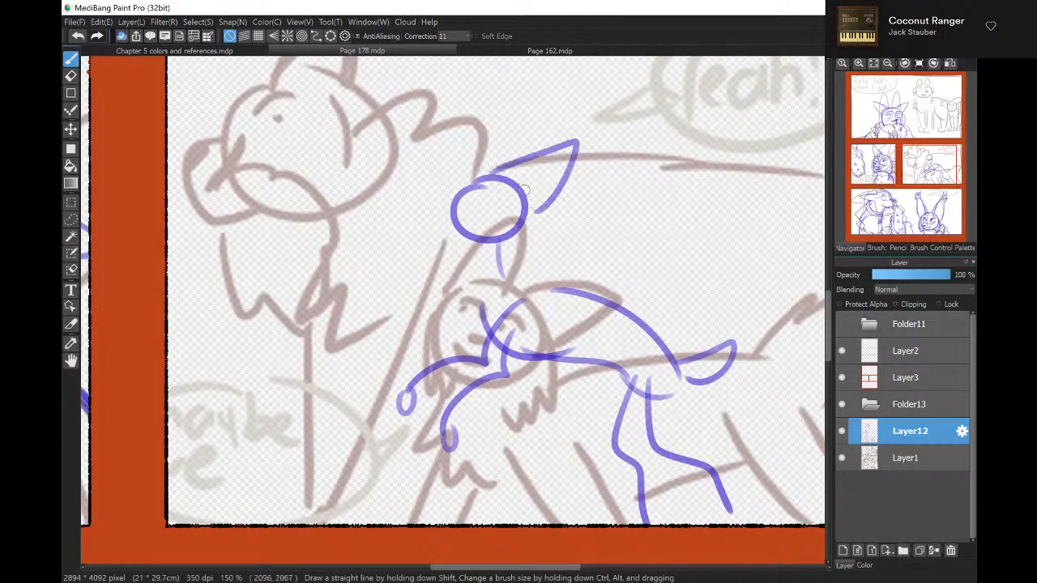
drag(478, 174, 539, 142)
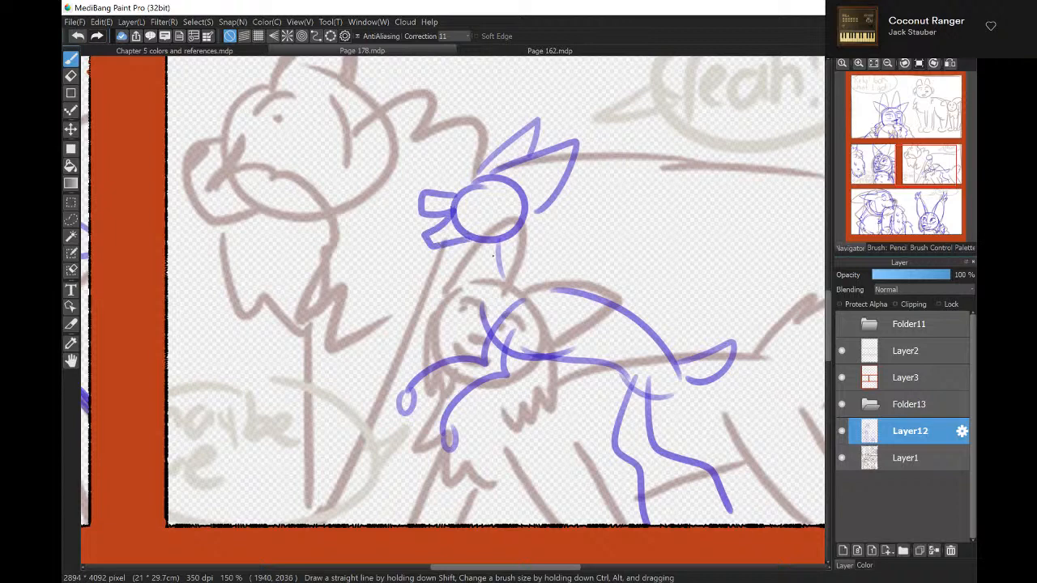
click(843, 459)
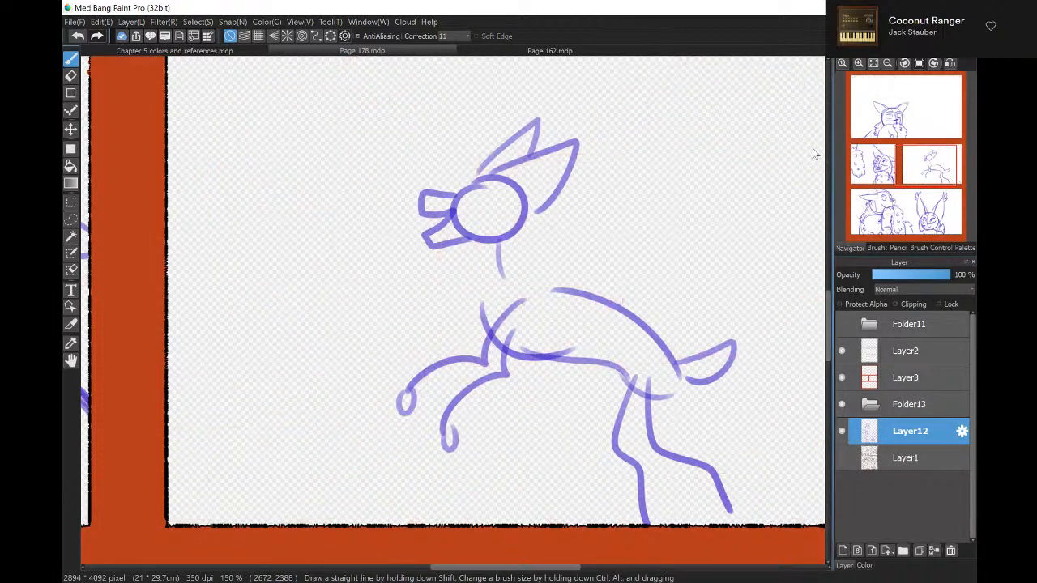
click(858, 62)
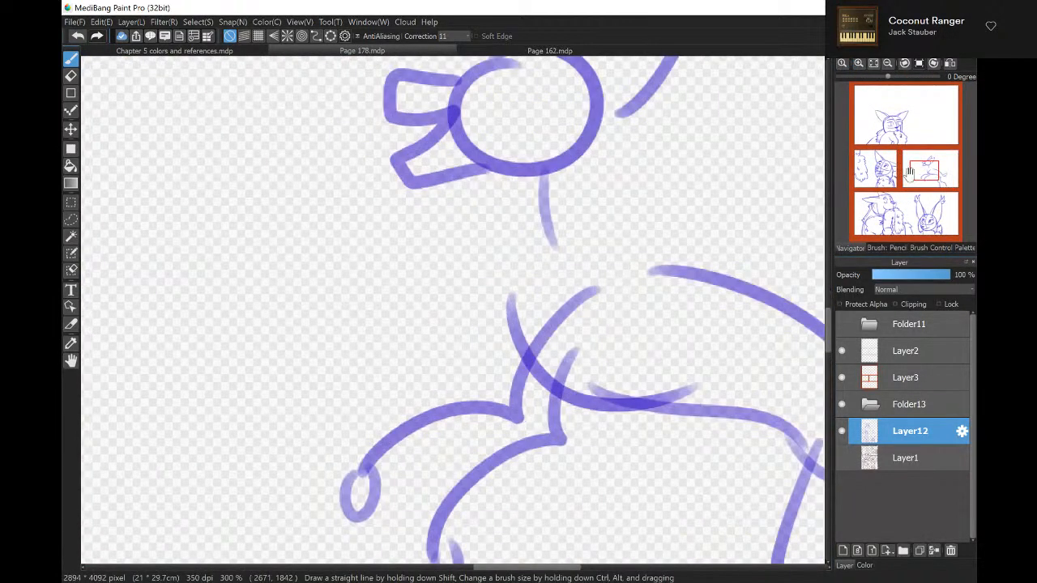
drag(911, 172, 926, 164)
drag(533, 326, 516, 459)
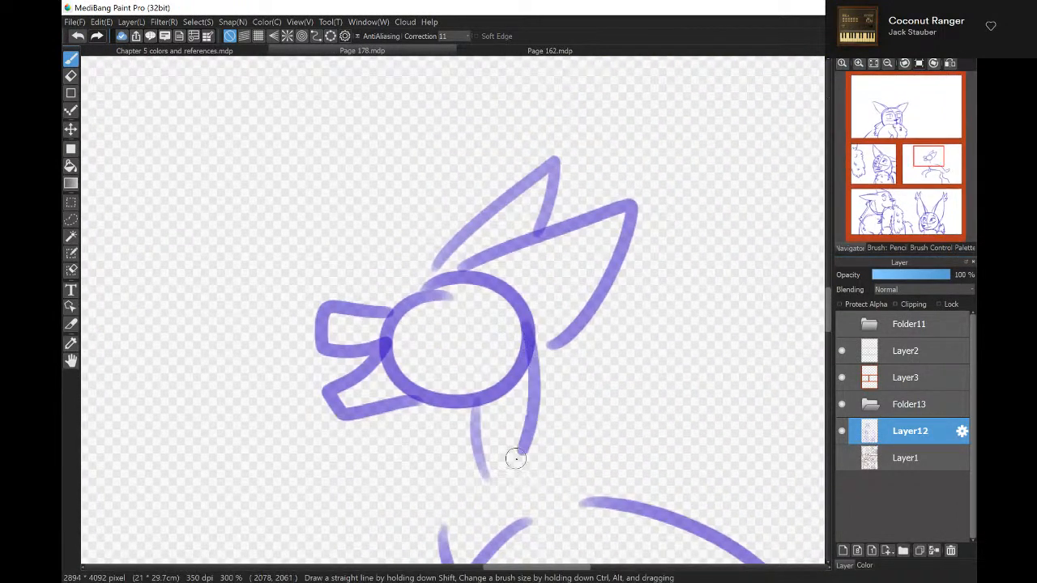
drag(447, 419, 504, 439)
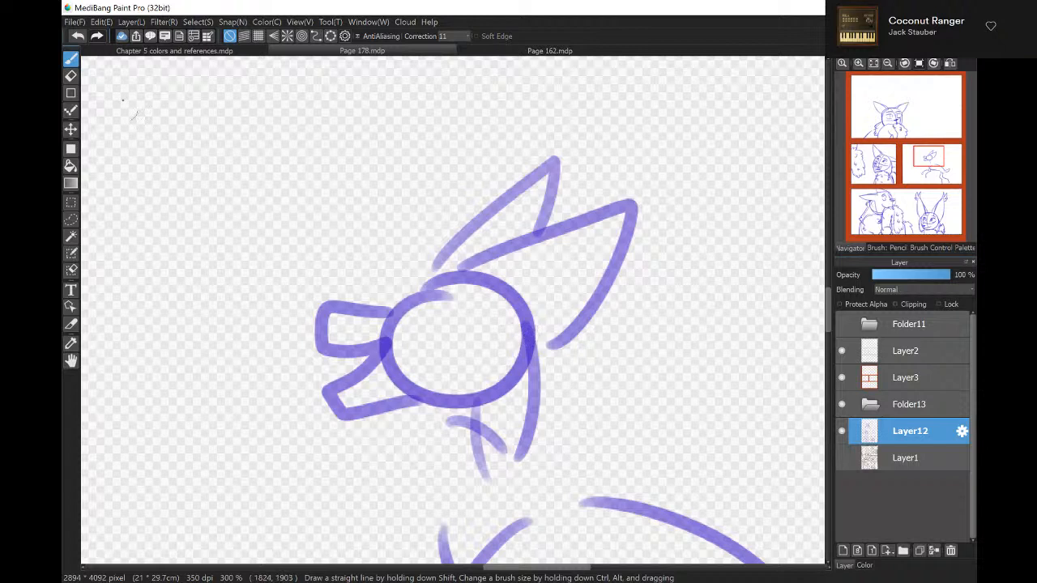
click(77, 36)
click(77, 36)
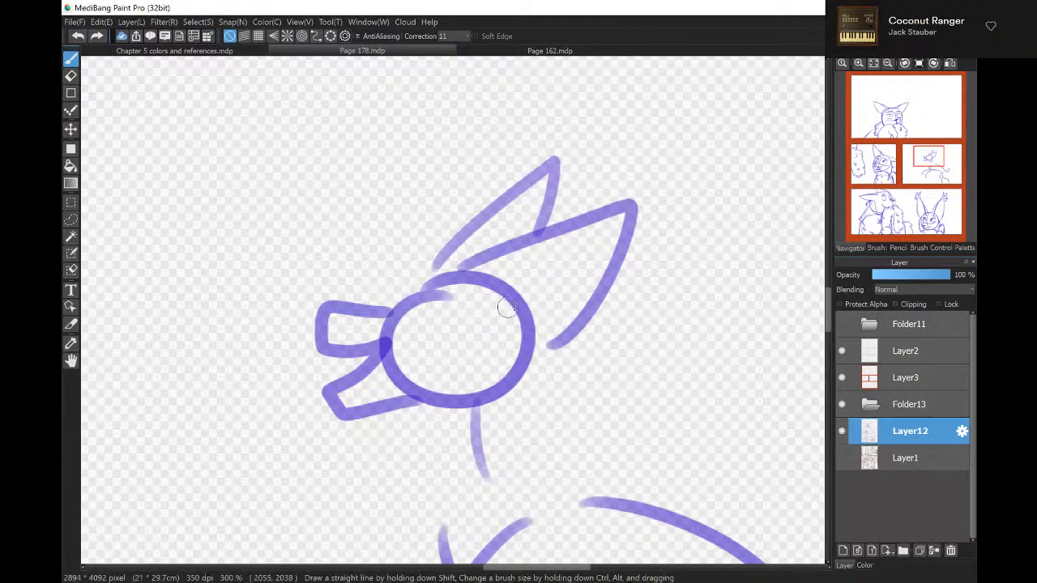
Draw jagged cheek fur from the back of the leaping animal's head circle around to beneath the jaw.
drag(530, 308, 561, 429)
mouse_move(467, 409)
mouse_down()
mouse_move(506, 432)
mouse_move(531, 431)
mouse_up()
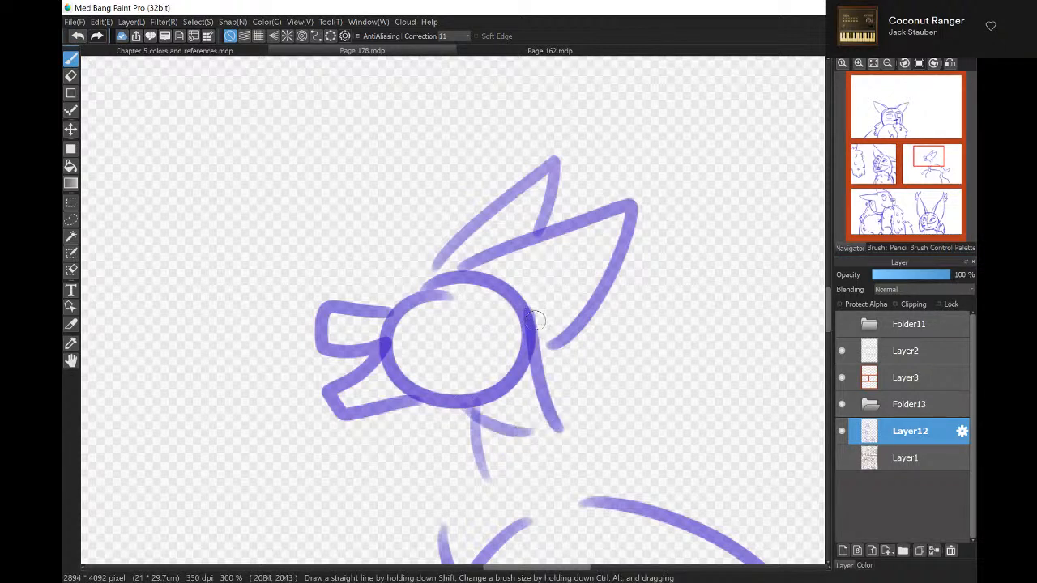
mouse_move(537, 320)
mouse_down()
mouse_move(571, 419)
mouse_move(534, 421)
mouse_move(548, 435)
mouse_move(481, 421)
mouse_move(478, 401)
mouse_move(478, 431)
mouse_up()
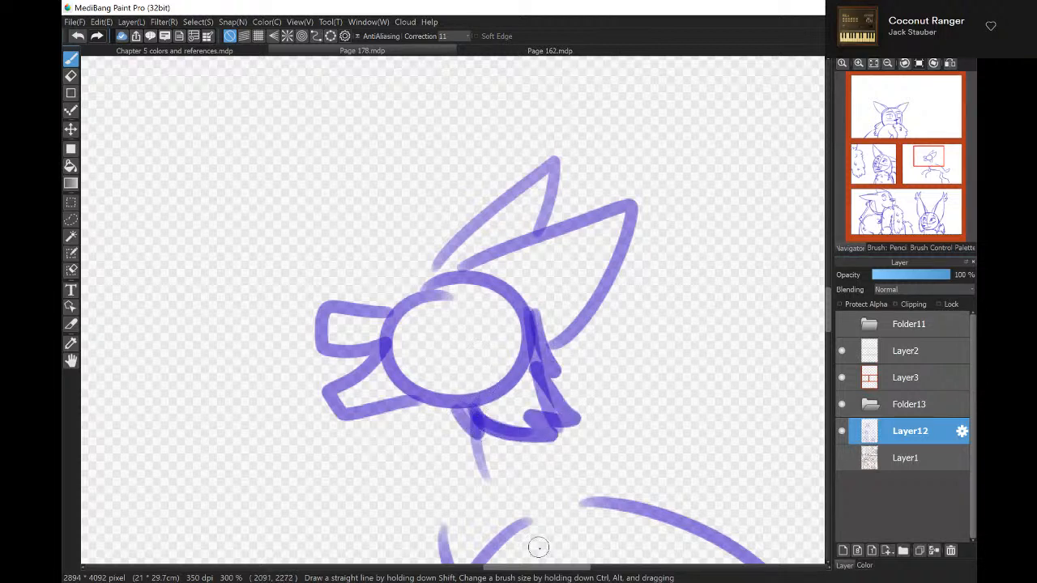
Erase the near ear's base lines and redraw its upper edge with thicker overlapping strokes.
key(e)
mouse_move(534, 275)
mouse_down()
mouse_move(486, 232)
mouse_move(481, 260)
mouse_move(555, 267)
mouse_move(621, 215)
mouse_move(510, 295)
mouse_move(581, 235)
mouse_move(528, 266)
mouse_up()
key(b)
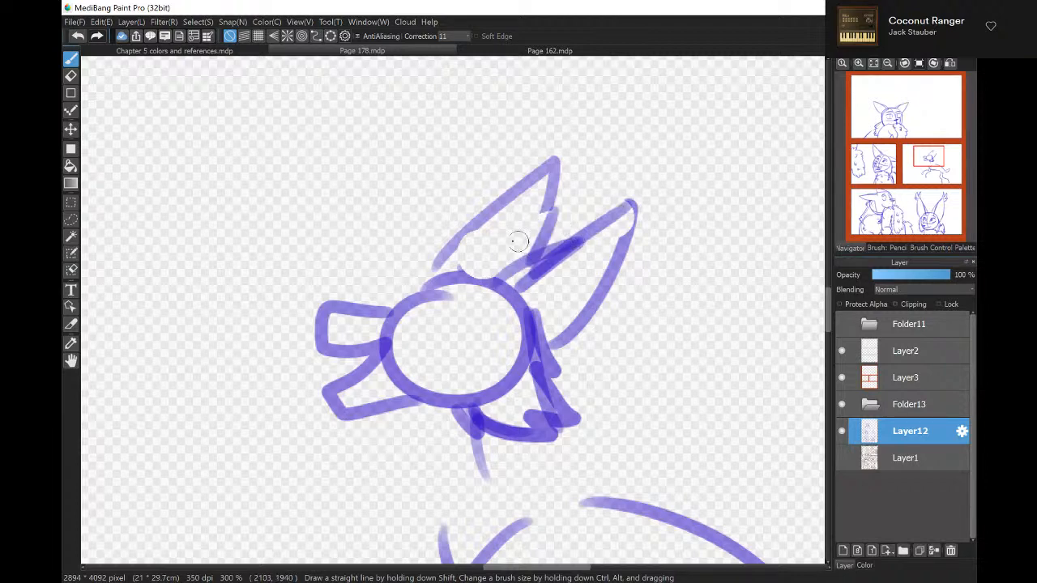
Erase most of the far ear, the blocky muzzle and the front of the head circle.
key(e)
mouse_move(482, 215)
mouse_down()
mouse_move(452, 276)
mouse_move(487, 205)
mouse_move(462, 261)
mouse_move(532, 173)
mouse_move(561, 179)
mouse_up()
mouse_move(454, 251)
mouse_down()
mouse_move(388, 317)
mouse_move(360, 368)
mouse_move(375, 305)
mouse_move(336, 300)
mouse_up()
key(b)
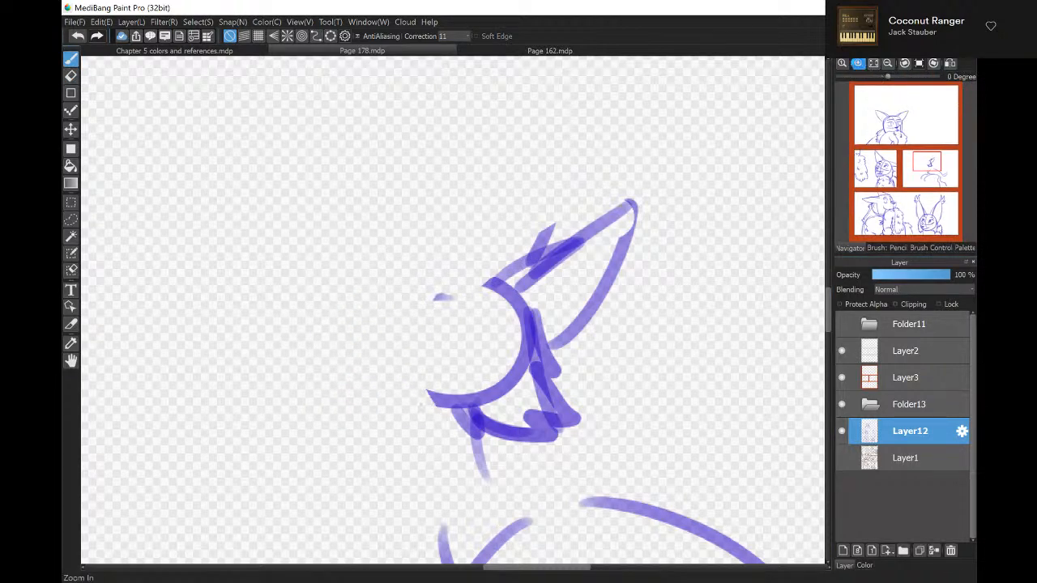
Redraw the forehead and open-mouthed muzzle in profile, adding an eye with its brow, a nose and a tongue.
click(858, 63)
mouse_move(504, 274)
mouse_down()
mouse_move(425, 264)
mouse_move(382, 313)
mouse_move(320, 318)
mouse_move(327, 358)
mouse_move(388, 360)
mouse_move(408, 350)
mouse_move(394, 383)
mouse_move(335, 406)
mouse_move(356, 441)
mouse_move(437, 421)
mouse_up()
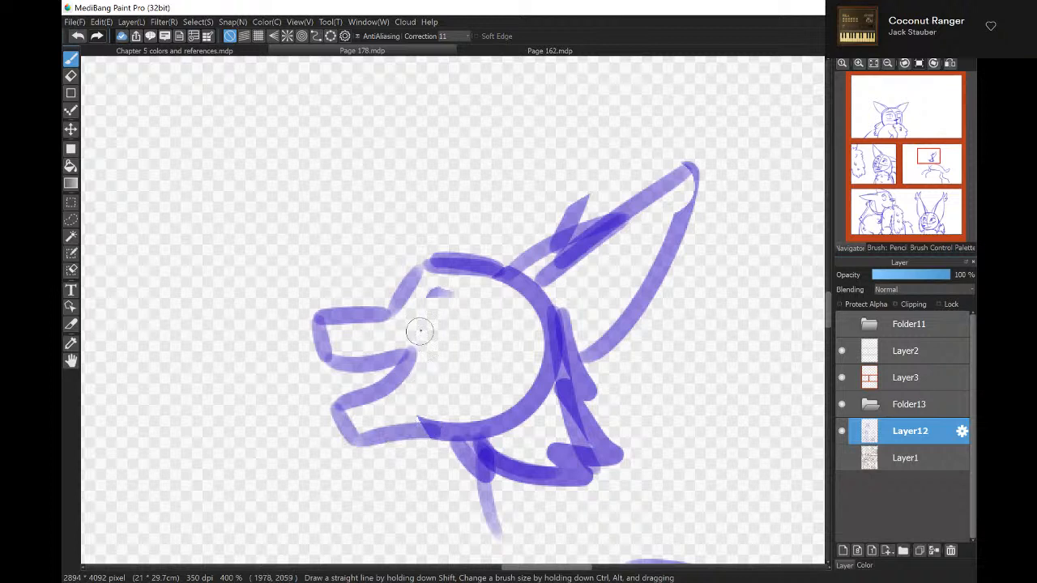
mouse_move(444, 284)
mouse_down()
mouse_move(486, 311)
mouse_move(435, 316)
mouse_move(455, 318)
mouse_up()
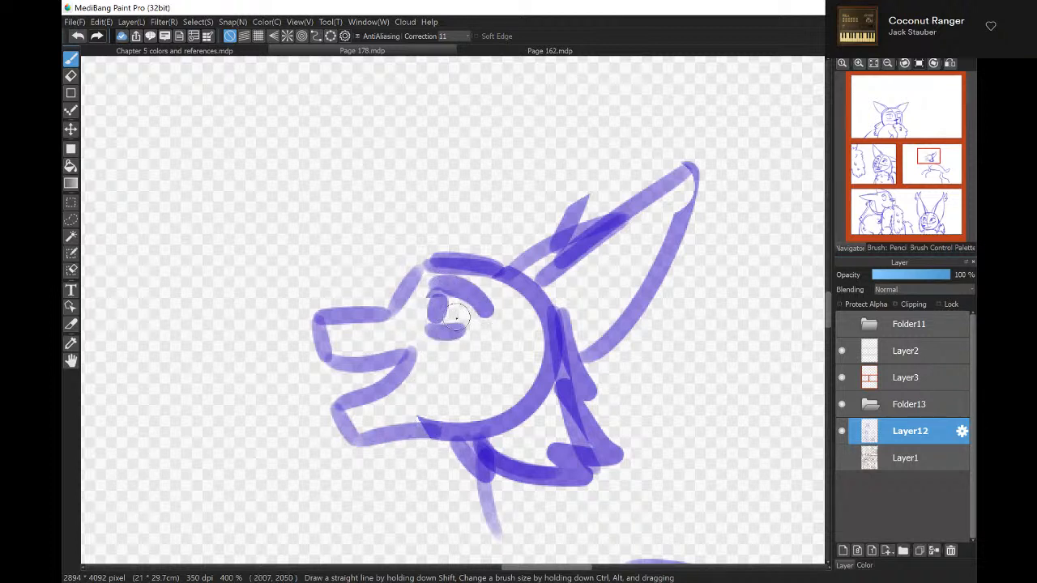
mouse_move(332, 322)
mouse_down()
mouse_move(339, 331)
mouse_move(320, 325)
mouse_up()
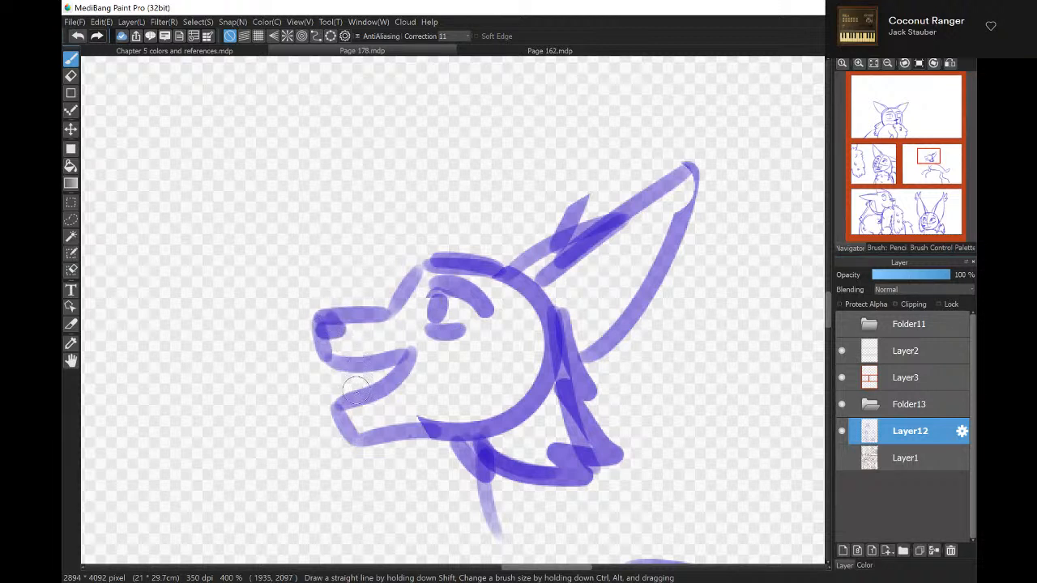
mouse_move(355, 388)
mouse_down()
mouse_move(347, 374)
mouse_move(381, 363)
mouse_up()
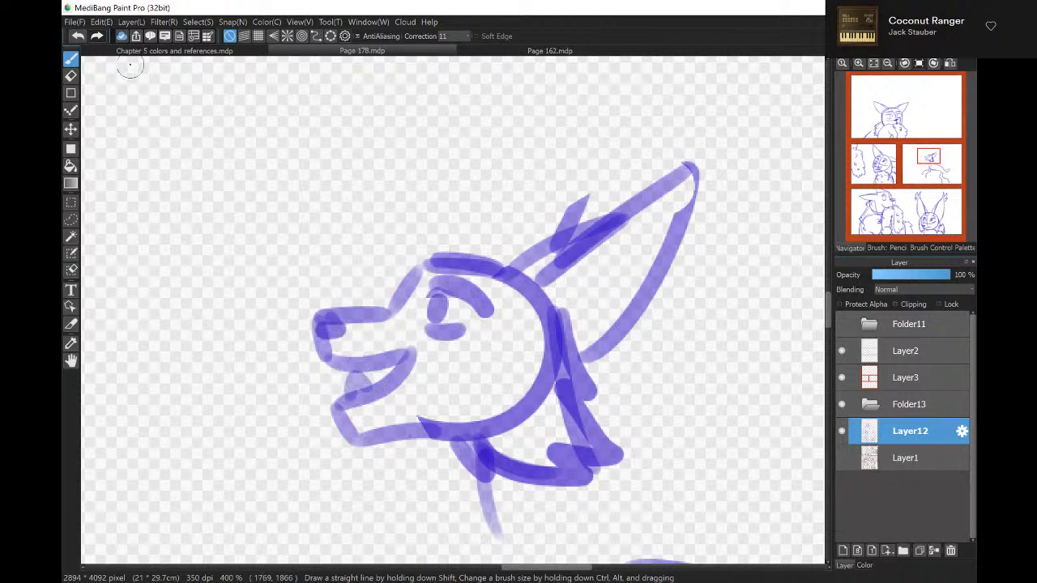
Undo the leaping animal's last tongue stroke, redraw a smaller tongue, and outline the far ear up to its tip.
click(77, 36)
drag(350, 373, 365, 370)
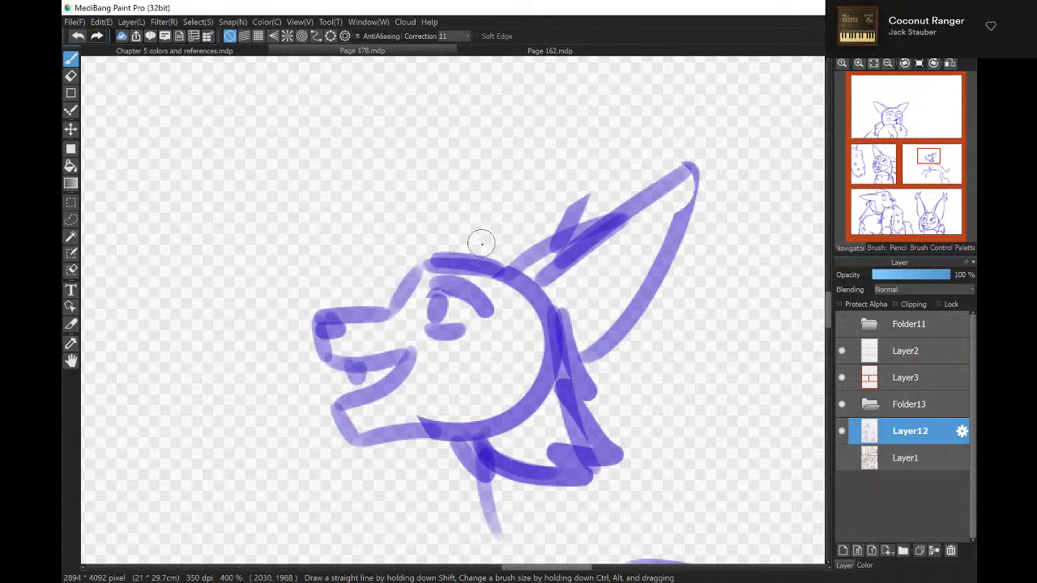
mouse_move(480, 243)
mouse_down()
mouse_move(638, 138)
mouse_move(612, 207)
mouse_up()
drag(486, 234, 455, 256)
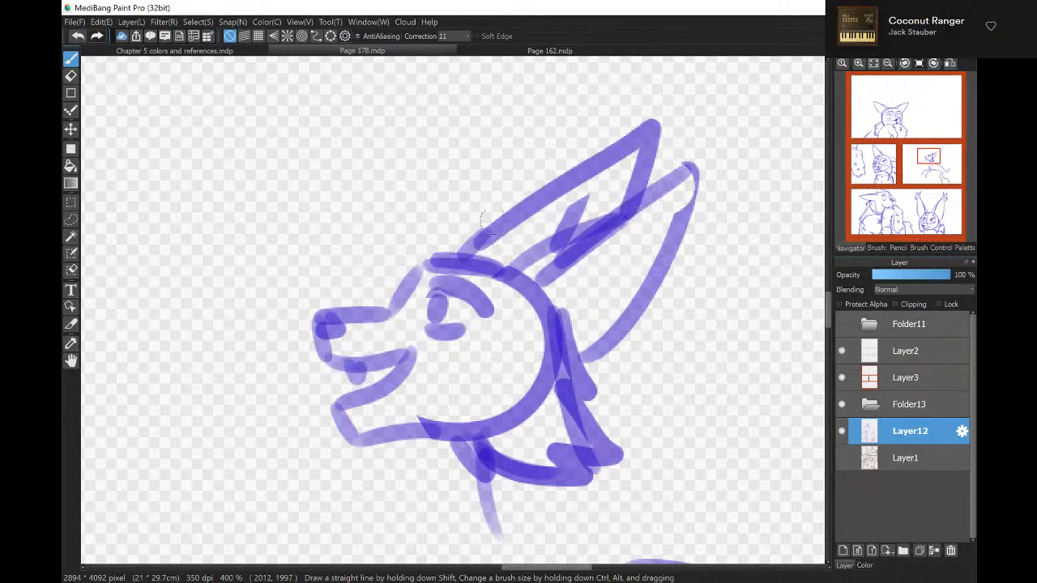
Outline the leaping animal's foremost foreleg with its bent paw and erase the leg's old guide lines.
click(891, 64)
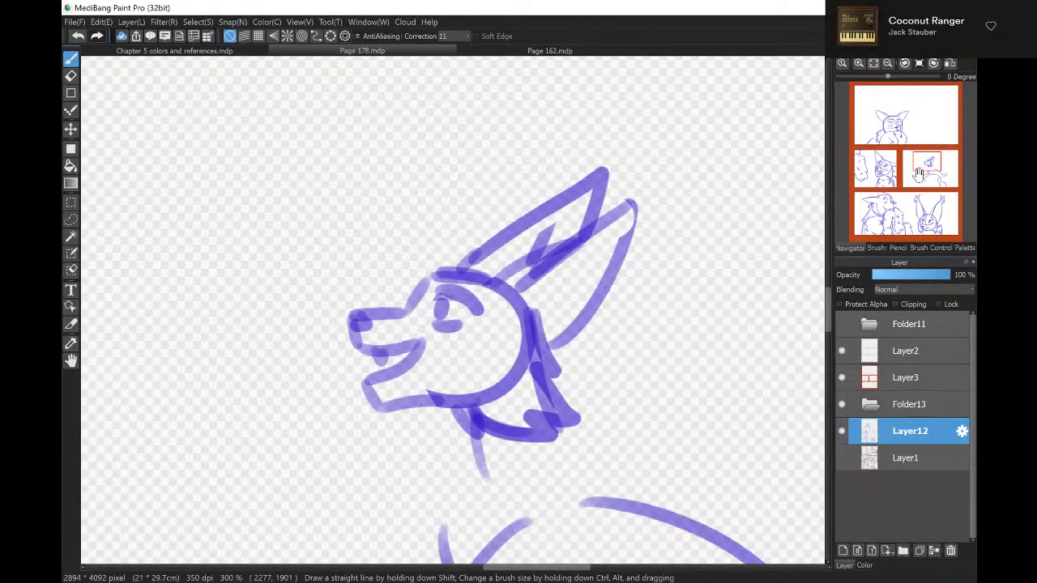
drag(924, 166, 928, 173)
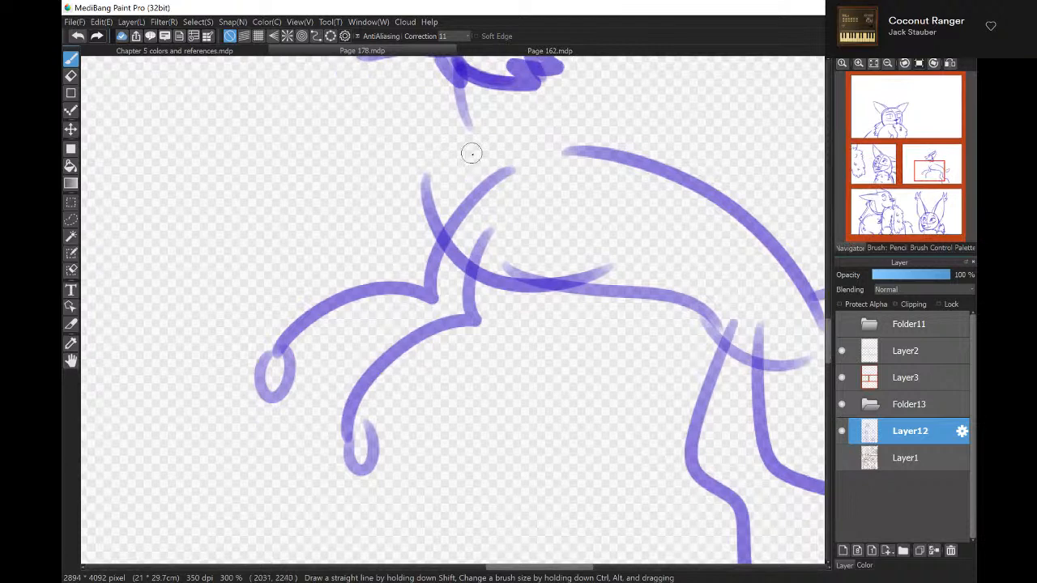
drag(471, 153, 409, 243)
mouse_move(498, 227)
mouse_down()
mouse_move(458, 319)
mouse_move(301, 328)
mouse_up()
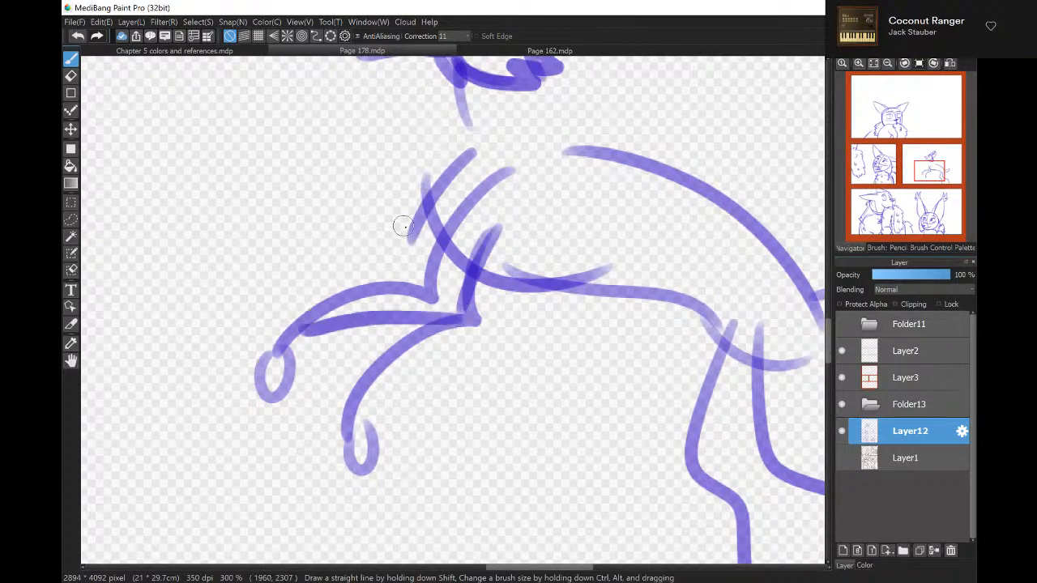
mouse_move(403, 226)
mouse_down()
mouse_move(402, 269)
mouse_move(287, 312)
mouse_move(261, 347)
mouse_move(283, 384)
mouse_move(308, 346)
mouse_up()
key(e)
mouse_move(243, 342)
mouse_down()
mouse_move(271, 404)
mouse_move(257, 362)
mouse_move(283, 384)
mouse_move(292, 336)
mouse_move(299, 371)
mouse_move(289, 338)
mouse_move(289, 355)
mouse_move(301, 326)
mouse_move(328, 310)
mouse_move(289, 329)
mouse_move(367, 296)
mouse_move(428, 293)
mouse_move(460, 217)
mouse_move(510, 168)
mouse_move(467, 196)
mouse_up()
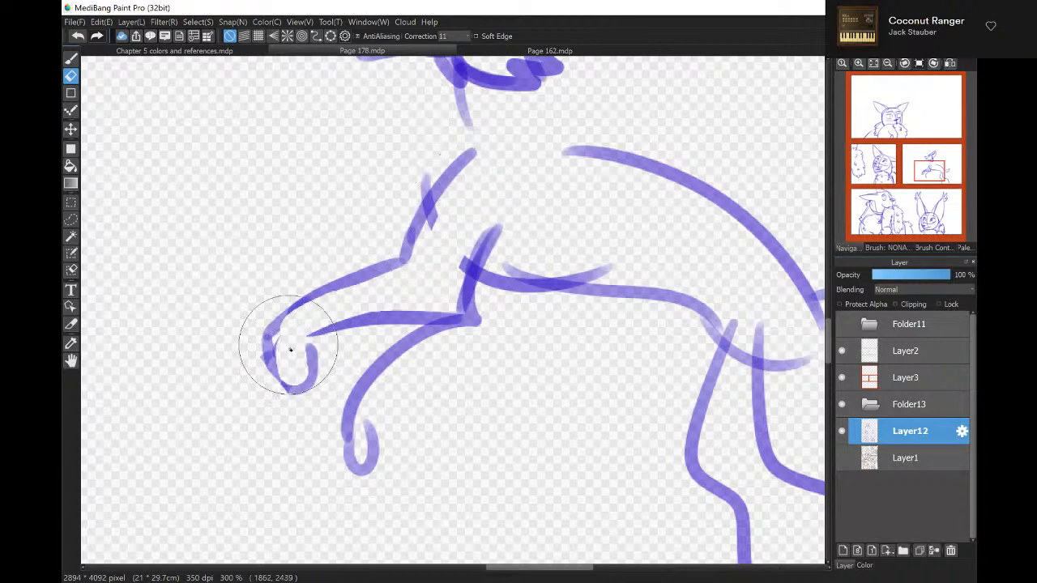
key(b)
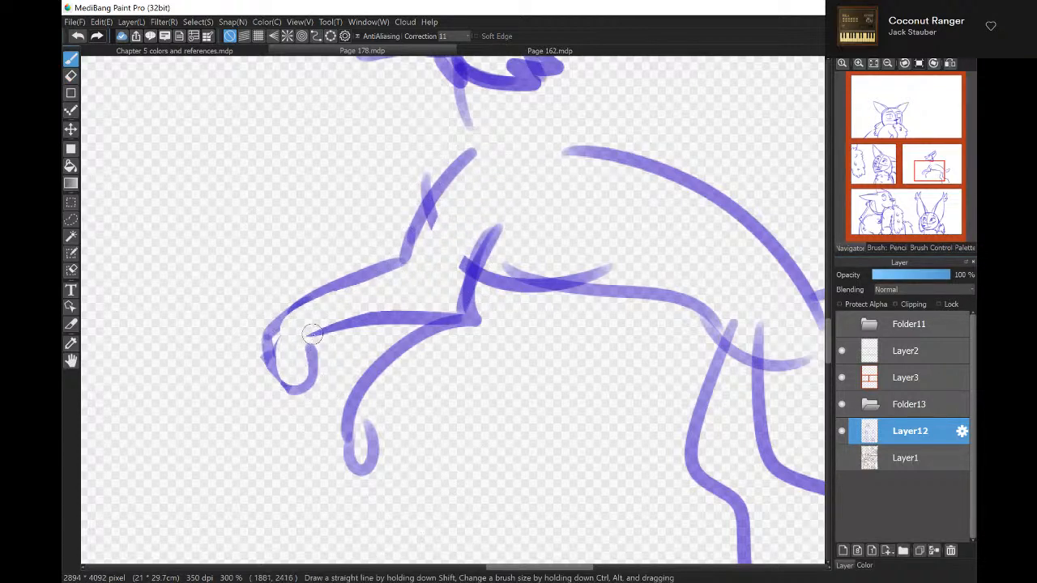
drag(312, 334, 312, 371)
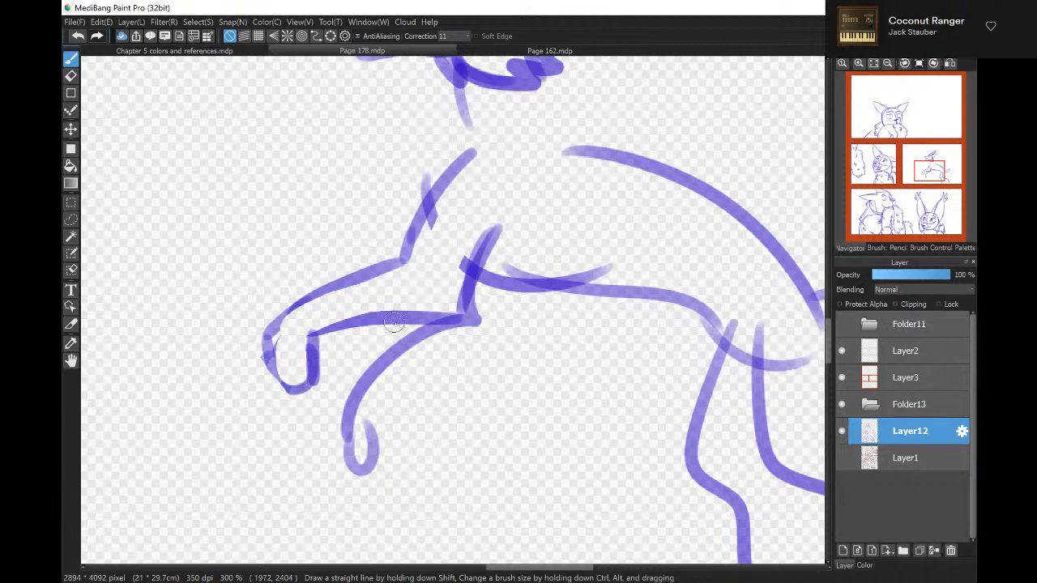
Outline the second foreleg and its paw, replacing its guide line, and add toe marks to both front paws.
mouse_move(402, 325)
mouse_down()
mouse_move(317, 419)
mouse_move(331, 469)
mouse_move(365, 464)
mouse_move(367, 414)
mouse_move(415, 348)
mouse_move(403, 363)
mouse_move(464, 325)
mouse_up()
key(e)
mouse_move(312, 440)
mouse_down()
mouse_move(341, 431)
mouse_move(347, 451)
mouse_move(365, 387)
mouse_move(408, 339)
mouse_move(418, 341)
mouse_move(359, 388)
mouse_move(382, 394)
mouse_move(378, 457)
mouse_up()
key(b)
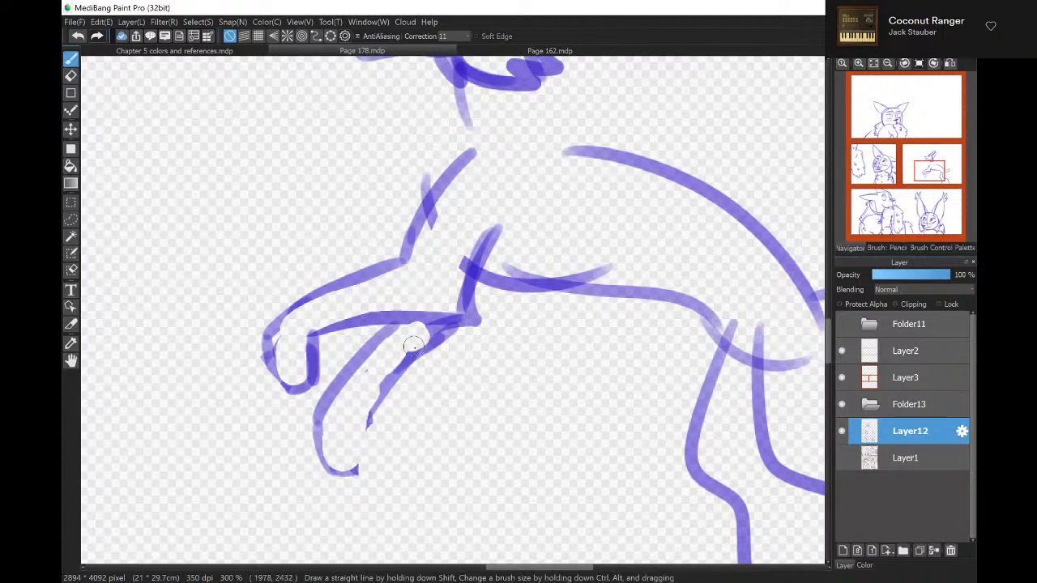
mouse_move(437, 333)
mouse_down()
mouse_move(360, 426)
mouse_move(363, 420)
mouse_move(354, 468)
mouse_up()
mouse_move(299, 360)
mouse_down()
mouse_move(267, 360)
mouse_move(286, 394)
mouse_move(298, 372)
mouse_up()
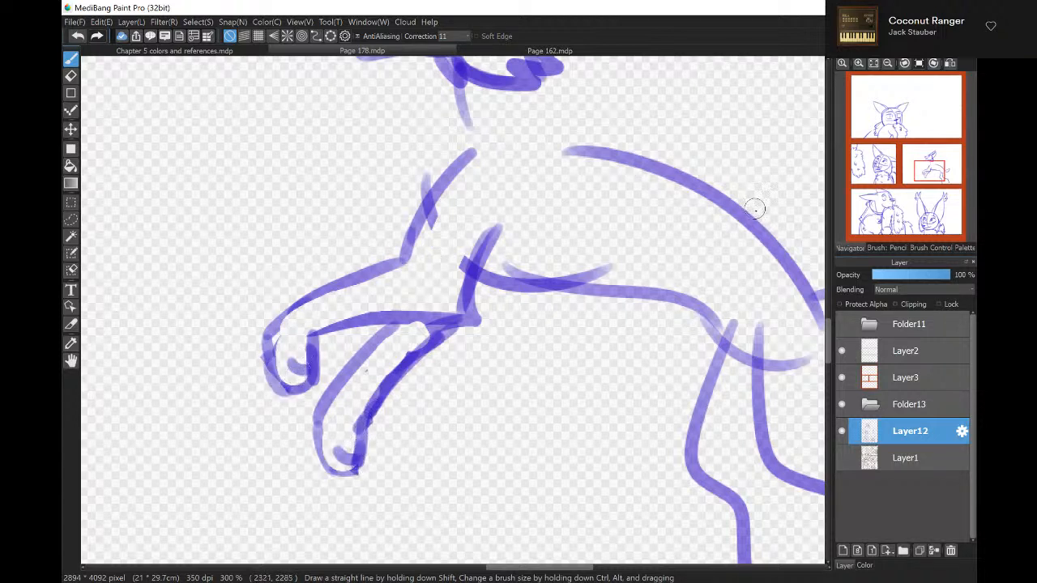
Erase the angular elbow where the forelegs meet the chest and redraw both undersides as smooth curves.
key(e)
drag(451, 301, 466, 294)
key(b)
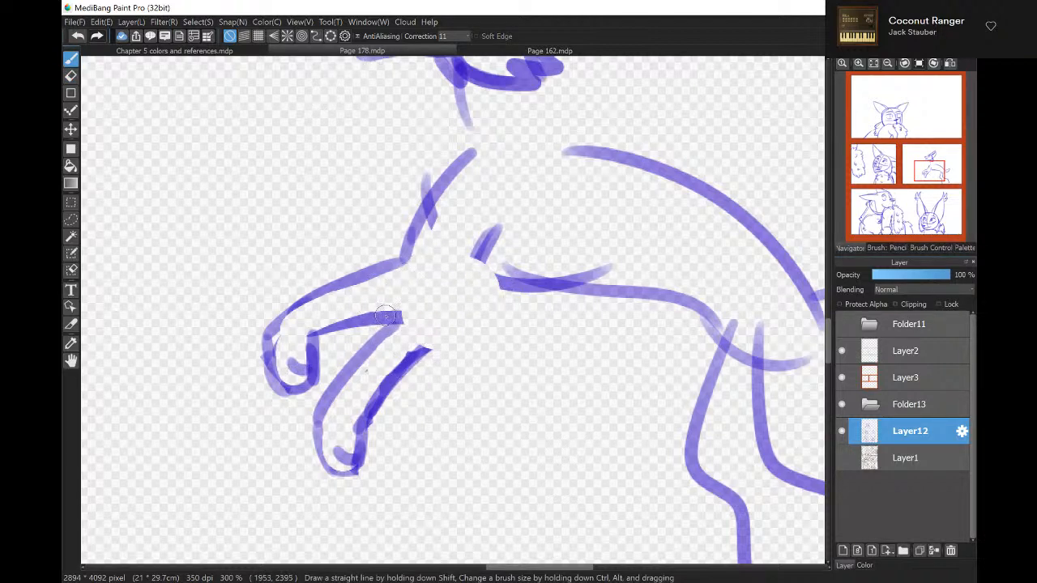
mouse_move(385, 316)
mouse_down()
mouse_move(444, 311)
mouse_move(478, 245)
mouse_up()
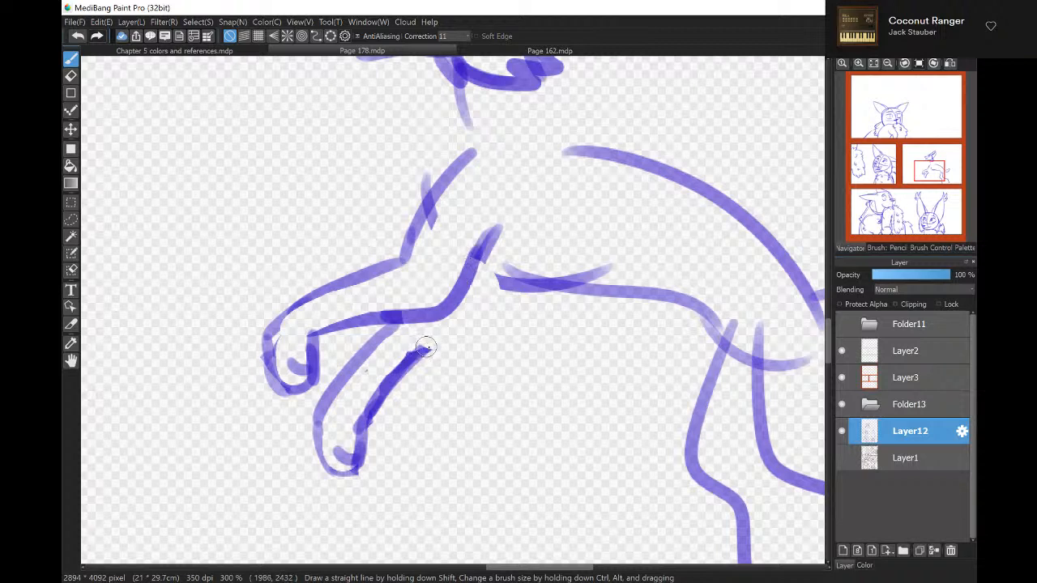
drag(425, 347, 476, 294)
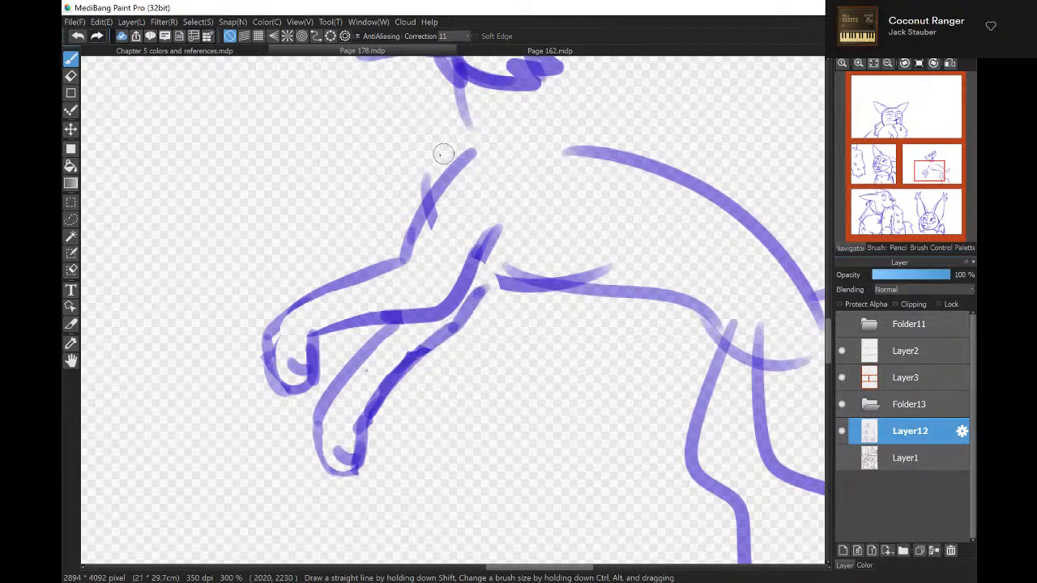
Try out a front neck line with tufted chest fur and undo both strokes.
mouse_move(416, 67)
mouse_down()
mouse_move(438, 143)
mouse_move(402, 166)
mouse_move(414, 185)
mouse_up()
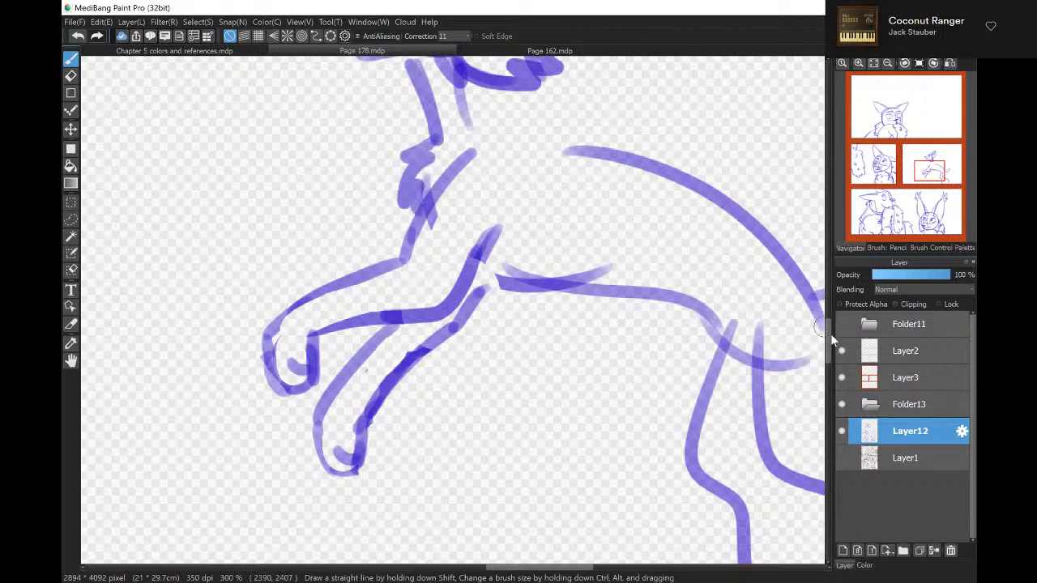
drag(831, 333, 830, 315)
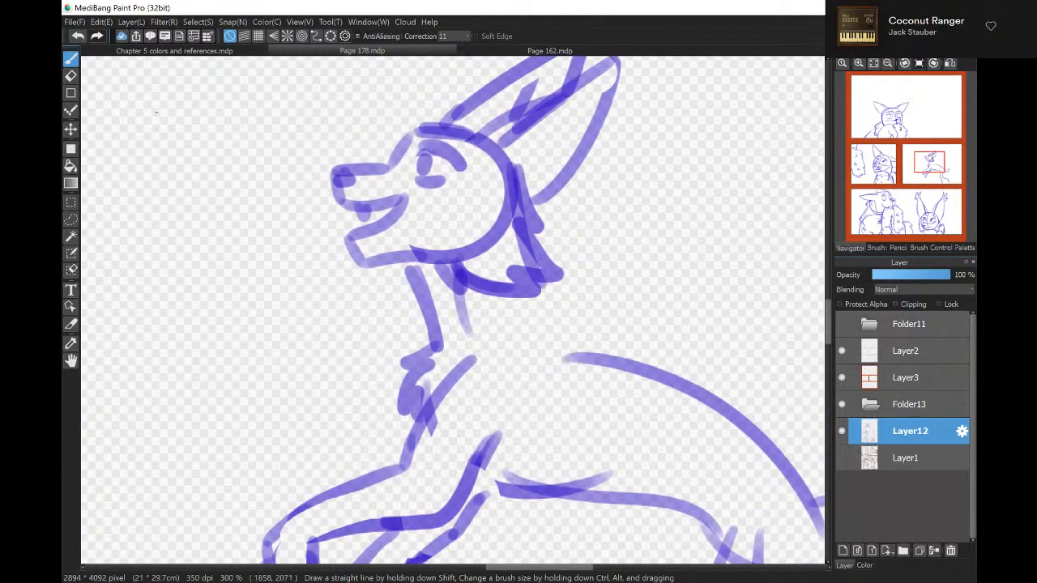
click(78, 36)
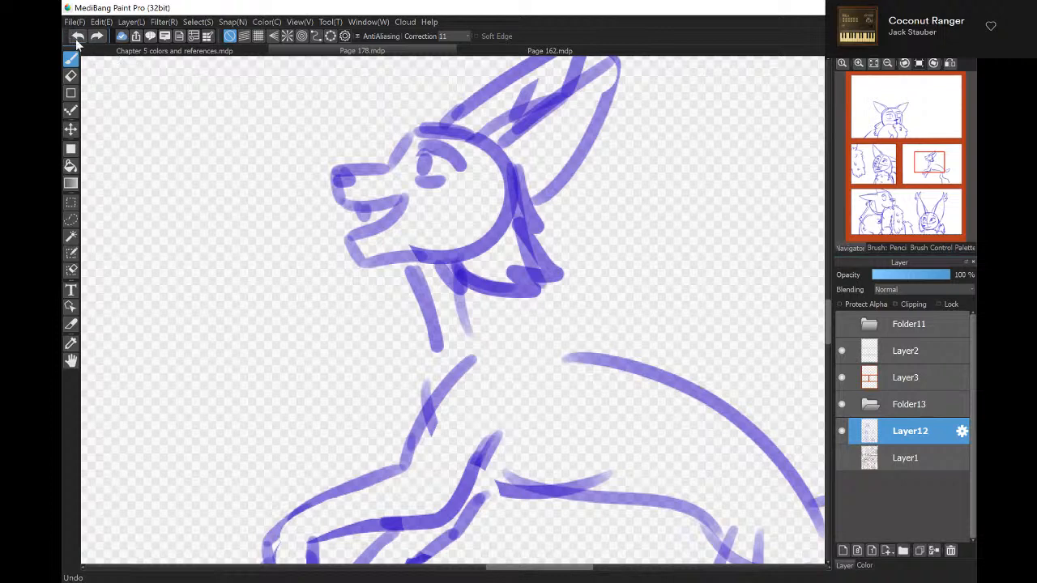
click(78, 36)
Lasso the leaping animal's whole head, move it down closer to the body, and clear the selection.
click(888, 62)
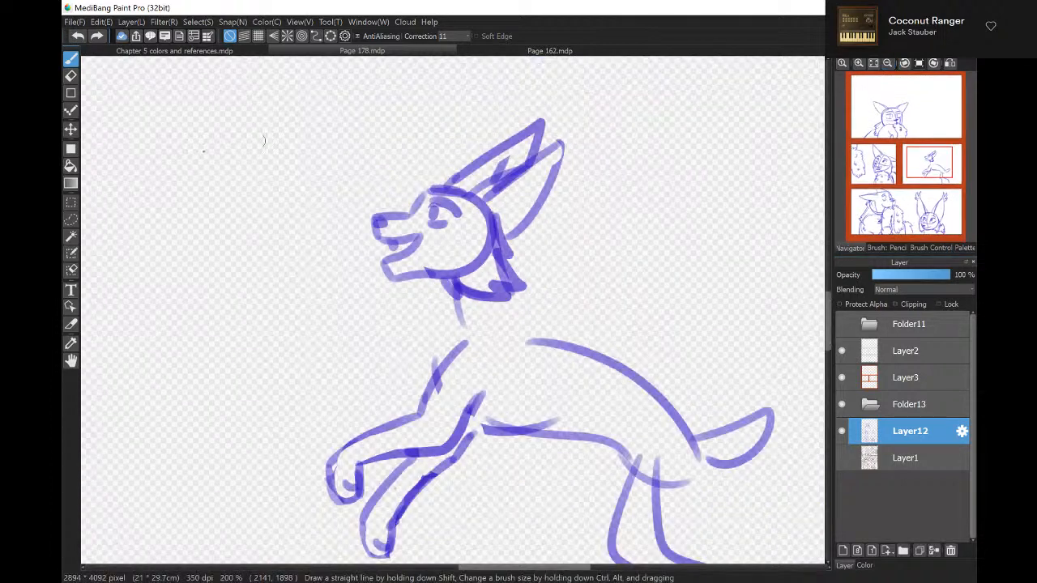
click(70, 219)
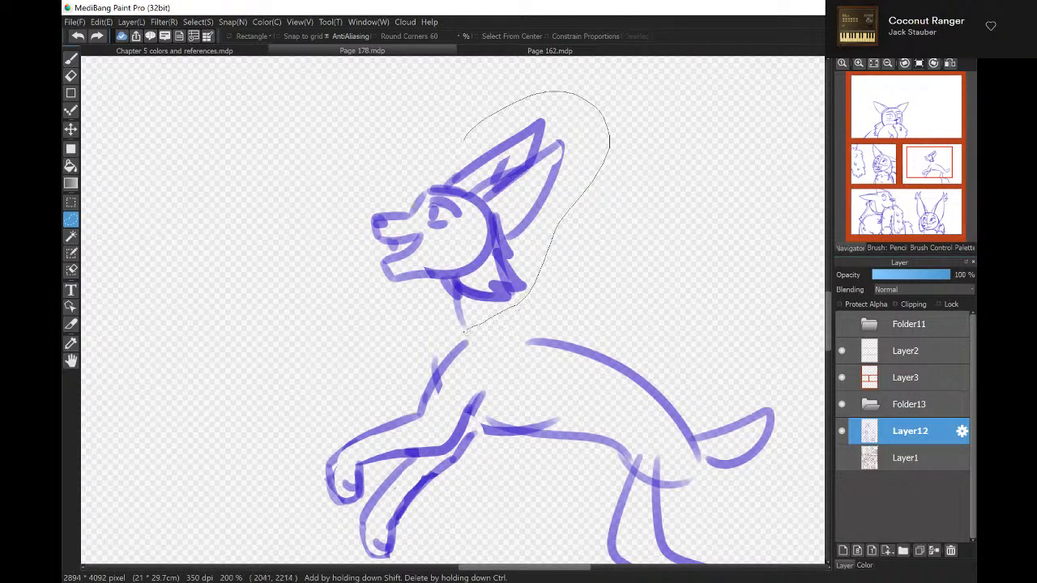
drag(350, 192, 356, 166)
key(v)
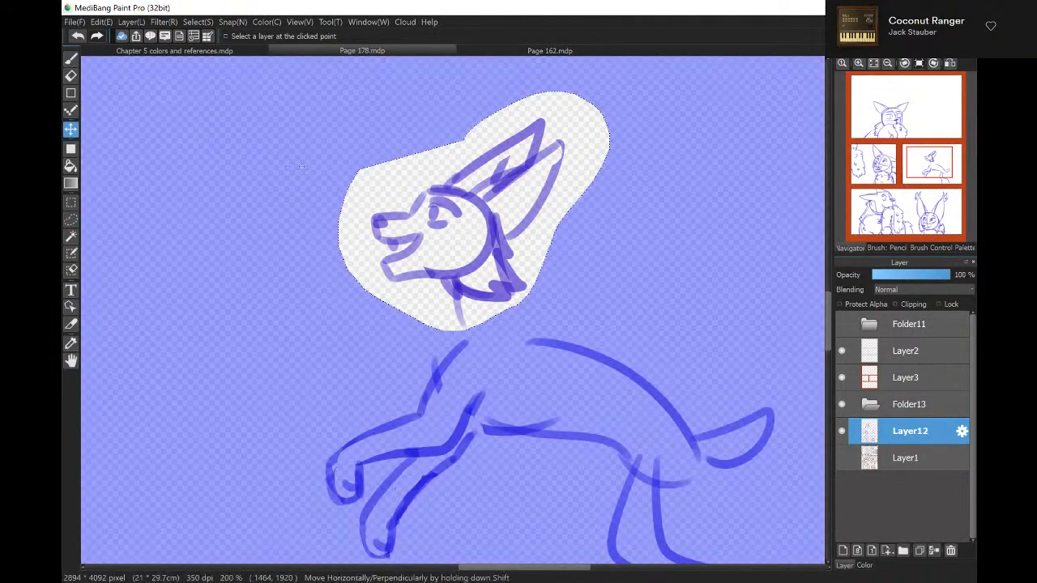
drag(435, 258, 420, 265)
click(197, 21)
click(219, 80)
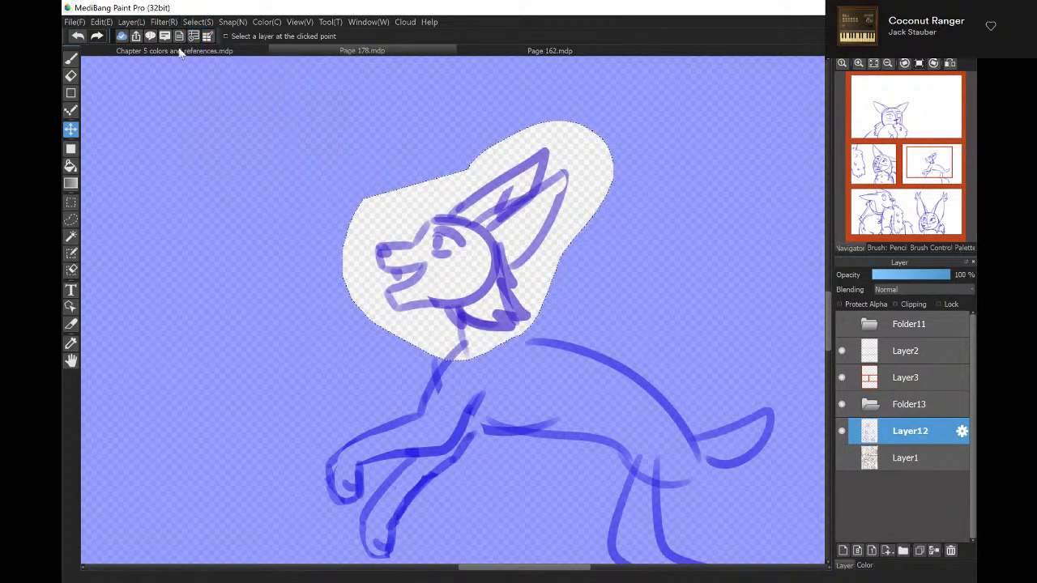
Draw the front of the neck, the back contour from neck to rump, and shaggy fur around the tail.
click(71, 60)
scroll(898, 138, up, 1)
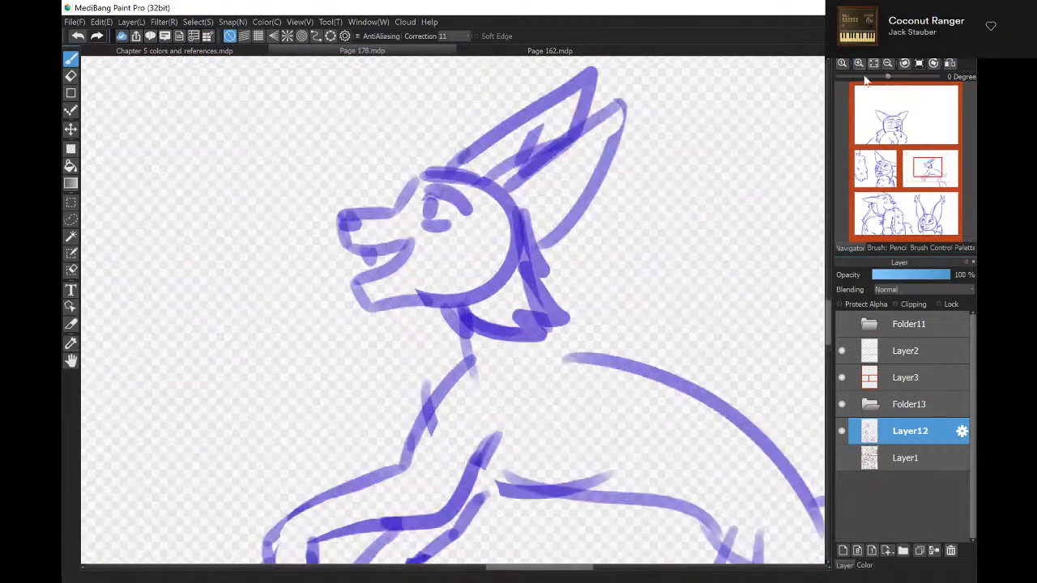
mouse_move(924, 175)
mouse_down()
mouse_move(930, 184)
mouse_move(932, 174)
mouse_up()
mouse_move(320, 145)
mouse_down()
mouse_move(312, 113)
mouse_move(329, 166)
mouse_up()
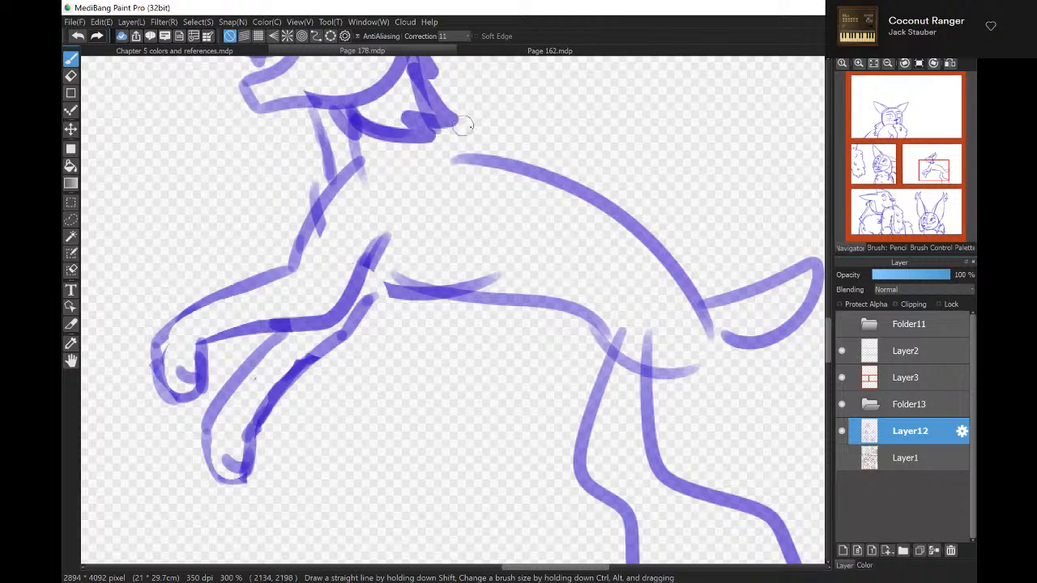
mouse_move(463, 124)
mouse_down()
mouse_move(490, 162)
mouse_move(684, 241)
mouse_move(709, 263)
mouse_move(701, 284)
mouse_move(796, 250)
mouse_move(820, 255)
mouse_move(790, 328)
mouse_move(747, 366)
mouse_move(716, 356)
mouse_up()
Outline the near hind leg on both sides, from the thigh through the hock to the panel's lower edge.
mouse_move(934, 172)
mouse_down()
mouse_move(942, 188)
mouse_move(936, 178)
mouse_up()
mouse_move(405, 144)
mouse_down()
mouse_move(458, 320)
mouse_move(498, 332)
mouse_up()
mouse_move(512, 188)
mouse_down()
mouse_move(521, 289)
mouse_move(599, 340)
mouse_up()
mouse_move(502, 339)
mouse_down()
mouse_move(567, 355)
mouse_move(629, 408)
mouse_up()
drag(571, 381, 618, 464)
drag(620, 405, 649, 466)
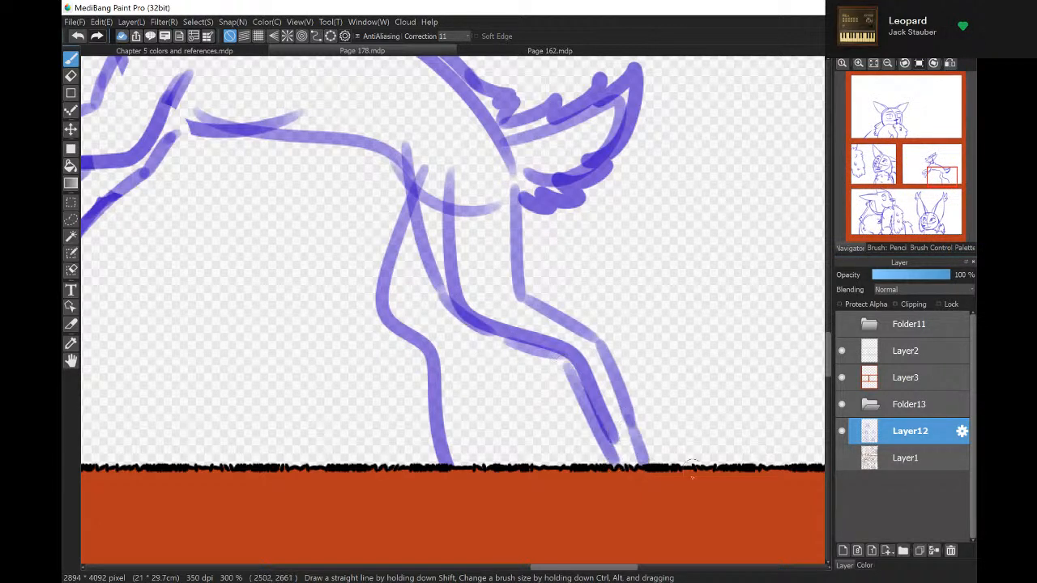
Erase the near hind leg's guide line and redraw the front edge of its lower leg.
key(e)
mouse_move(447, 167)
mouse_down()
mouse_move(463, 208)
mouse_move(451, 173)
mouse_move(451, 213)
mouse_move(472, 186)
mouse_move(483, 296)
mouse_move(519, 307)
mouse_move(588, 362)
mouse_move(625, 500)
mouse_up()
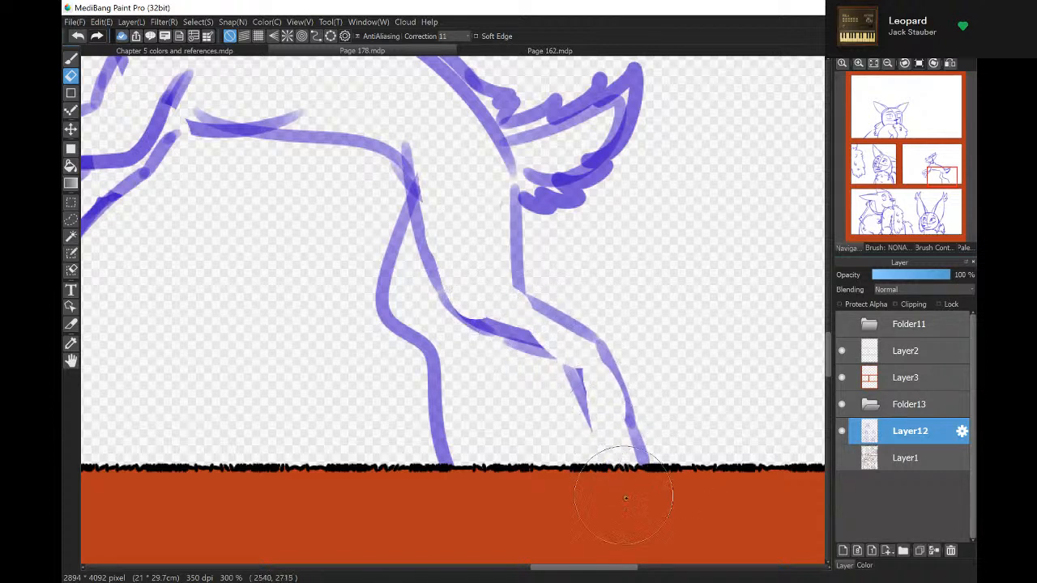
key(b)
drag(571, 383, 605, 464)
Outline the far hind leg from the belly to the panel's lower edge and erase its old guide line.
mouse_move(377, 154)
mouse_down()
mouse_move(354, 284)
mouse_move(397, 336)
mouse_move(405, 474)
mouse_up()
drag(395, 345, 360, 468)
key(e)
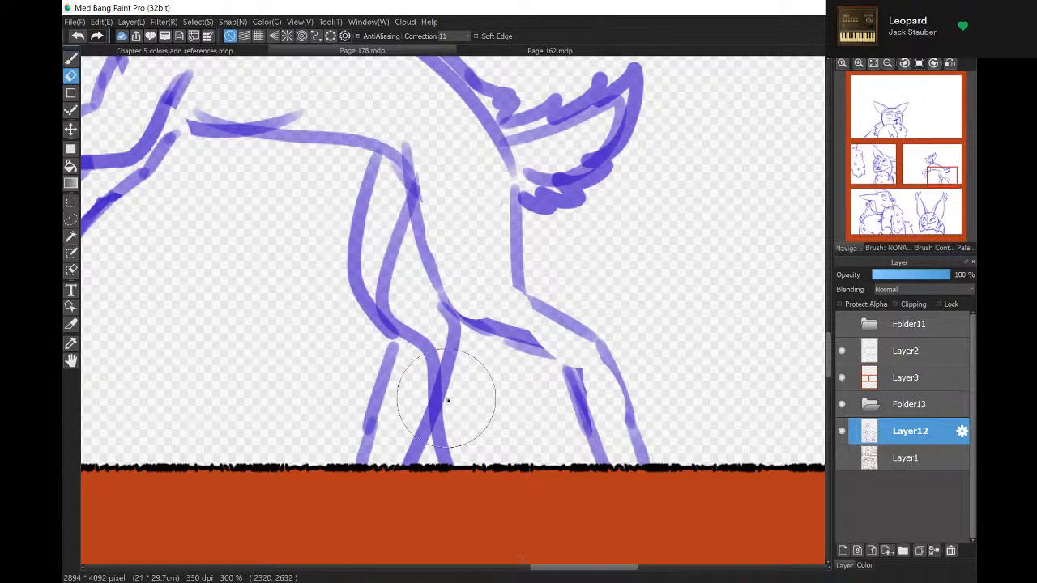
mouse_move(440, 397)
mouse_down()
mouse_move(445, 445)
mouse_move(393, 239)
mouse_move(437, 284)
mouse_up()
Reinforce the near hind leg's front and rear contours, redraw the far leg's rear edge, and trim the stray lower-leg line.
key(b)
mouse_move(405, 152)
mouse_down()
mouse_move(434, 284)
mouse_move(458, 321)
mouse_move(547, 355)
mouse_move(570, 377)
mouse_move(596, 480)
mouse_up()
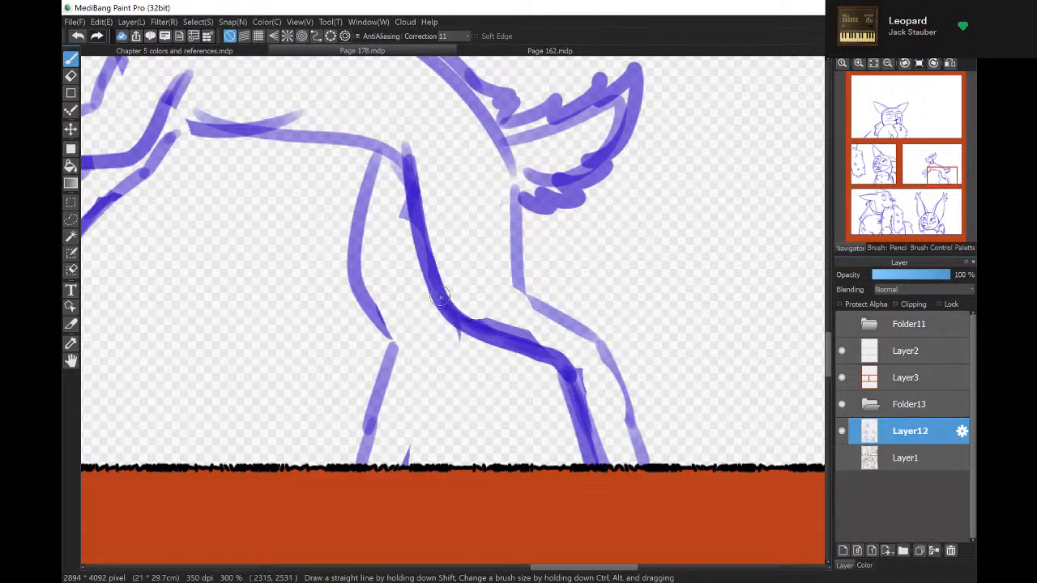
mouse_move(444, 293)
mouse_down()
mouse_move(447, 334)
mouse_move(419, 461)
mouse_up()
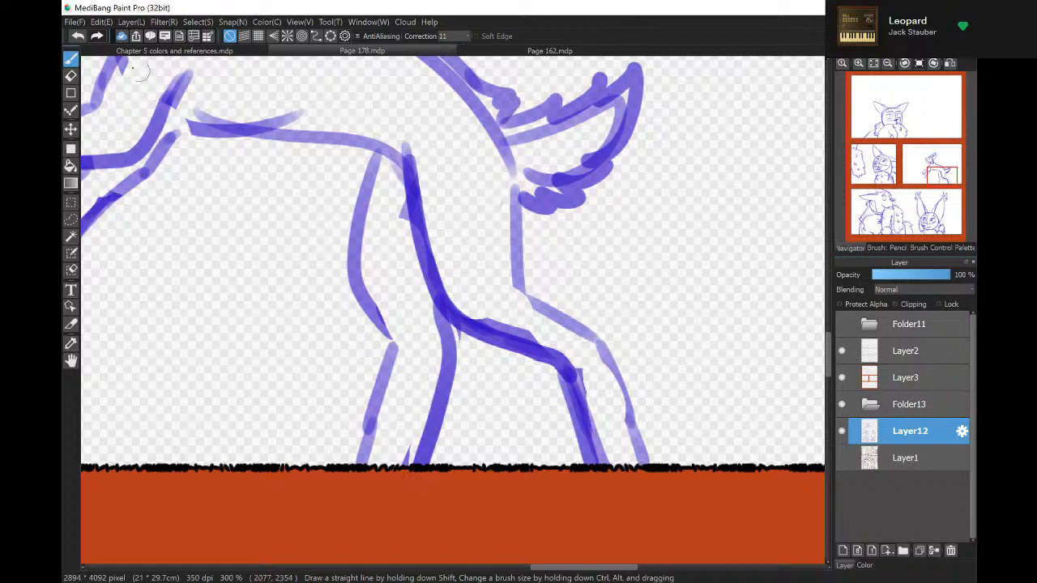
click(77, 36)
mouse_move(432, 293)
mouse_down()
mouse_move(433, 387)
mouse_move(404, 467)
mouse_up()
mouse_move(429, 274)
mouse_down()
mouse_move(447, 341)
mouse_move(439, 377)
mouse_up()
mouse_move(518, 195)
mouse_down()
mouse_move(530, 290)
mouse_move(528, 270)
mouse_move(551, 311)
mouse_move(599, 343)
mouse_move(644, 476)
mouse_up()
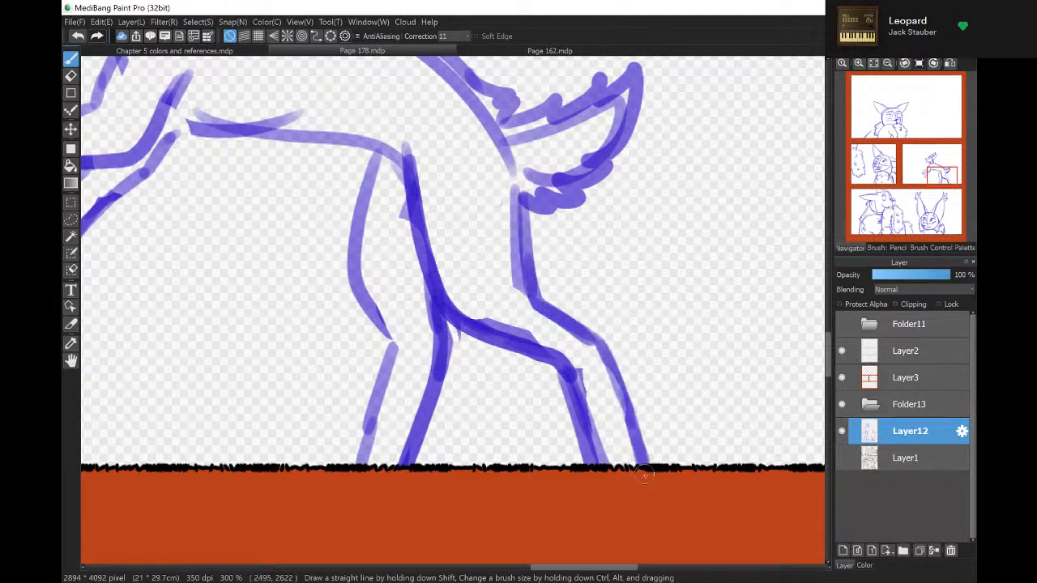
key(e)
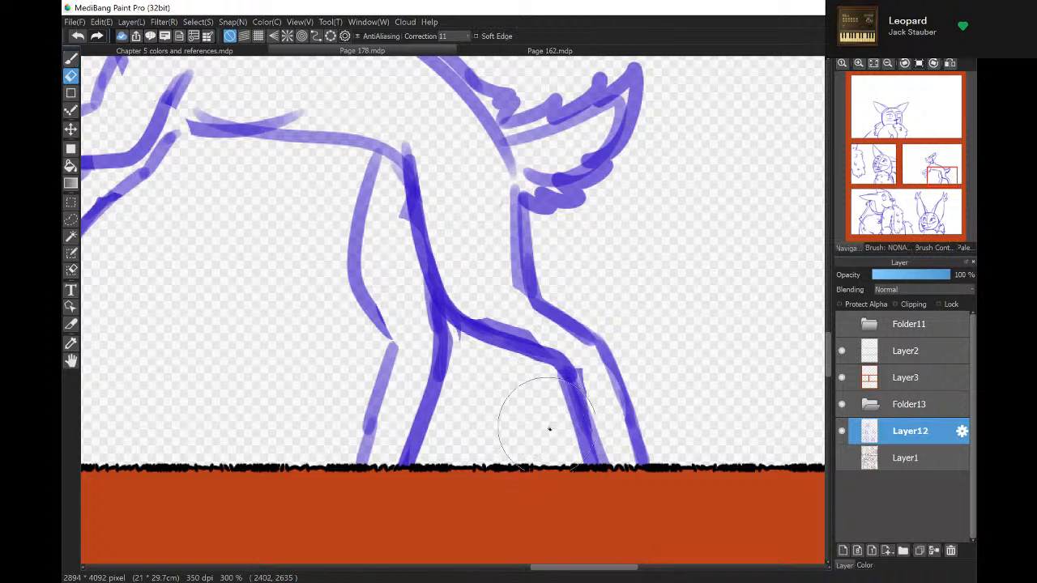
key(b)
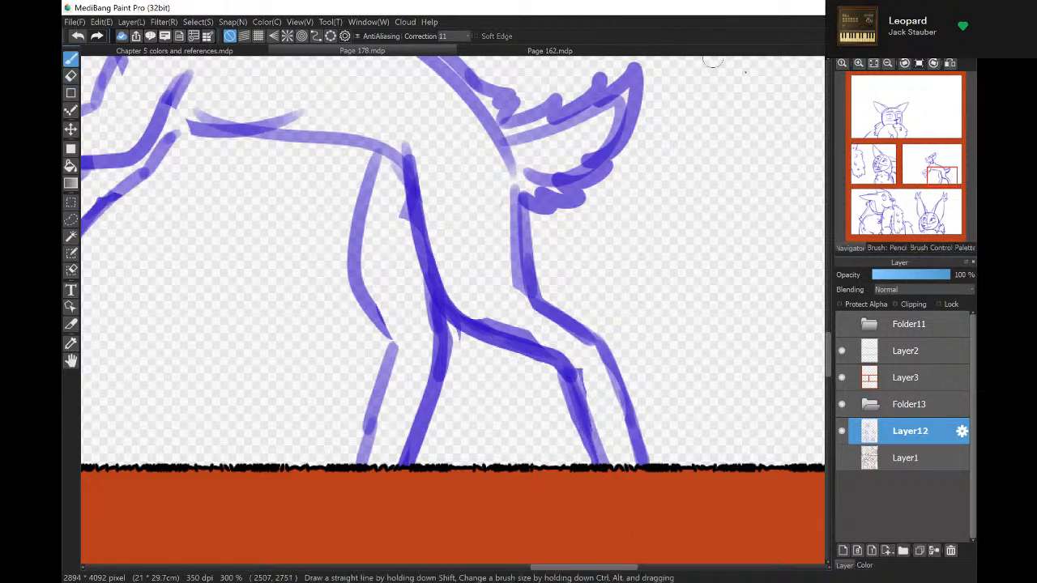
Draw a new belly line with chest tufts sloping down to the thigh and erase the old belly lines.
mouse_move(172, 109)
mouse_down()
mouse_move(196, 147)
mouse_move(207, 138)
mouse_move(276, 145)
mouse_move(401, 192)
mouse_up()
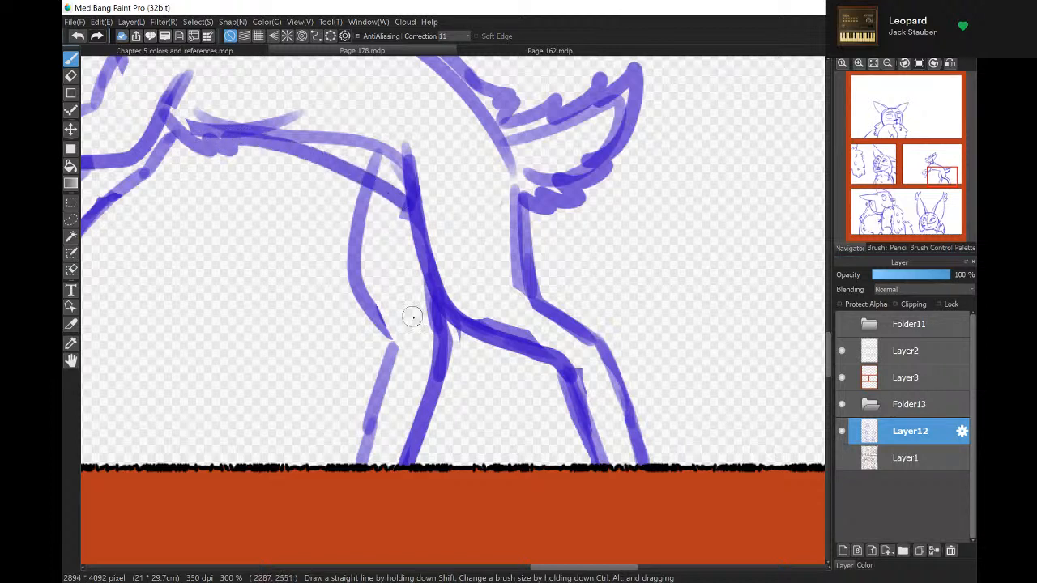
key(e)
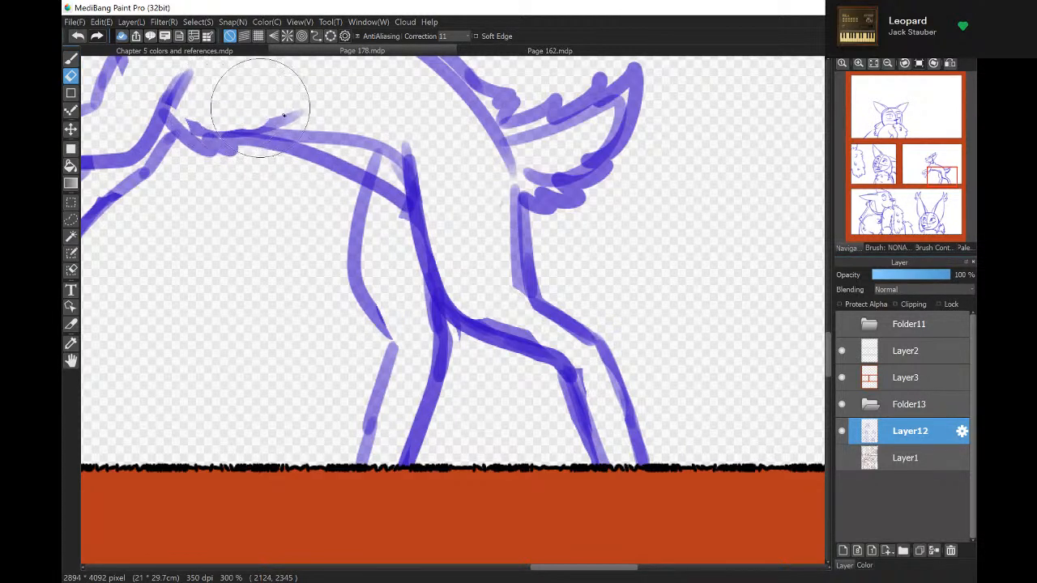
mouse_move(283, 116)
mouse_down()
mouse_move(356, 129)
mouse_move(397, 154)
mouse_move(376, 149)
mouse_move(391, 160)
mouse_up()
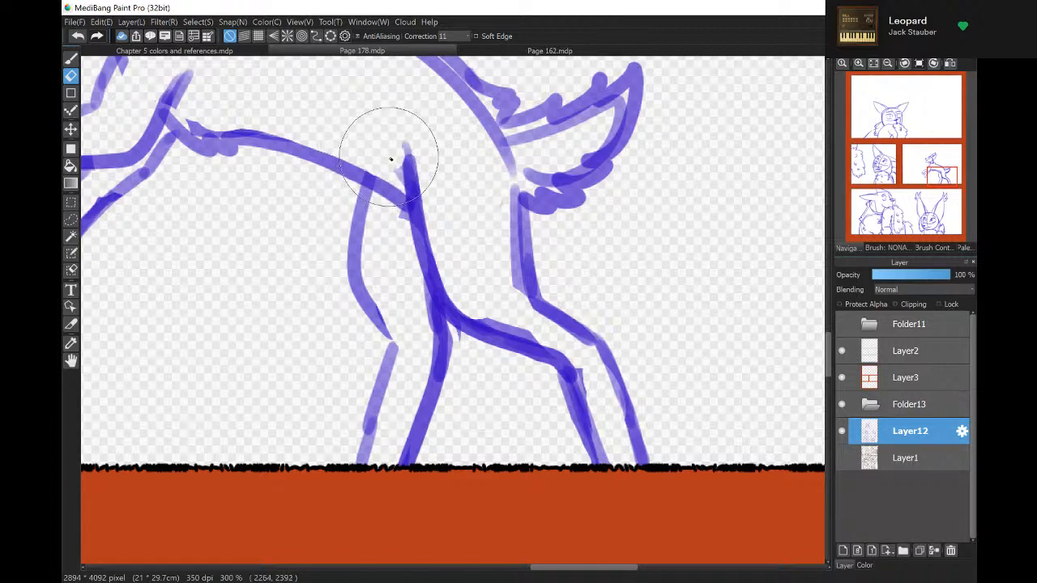
key(b)
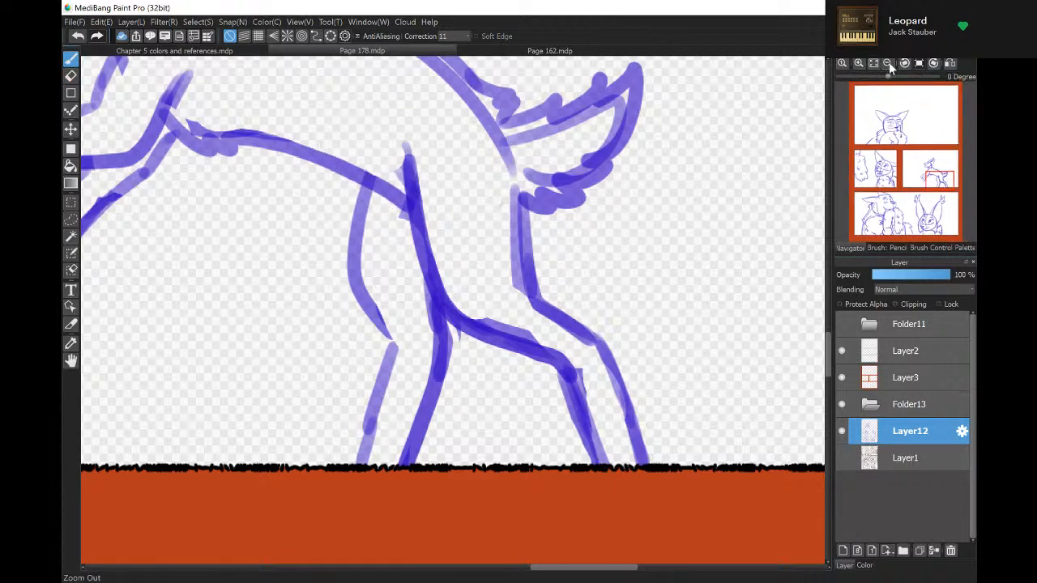
click(888, 62)
click(873, 64)
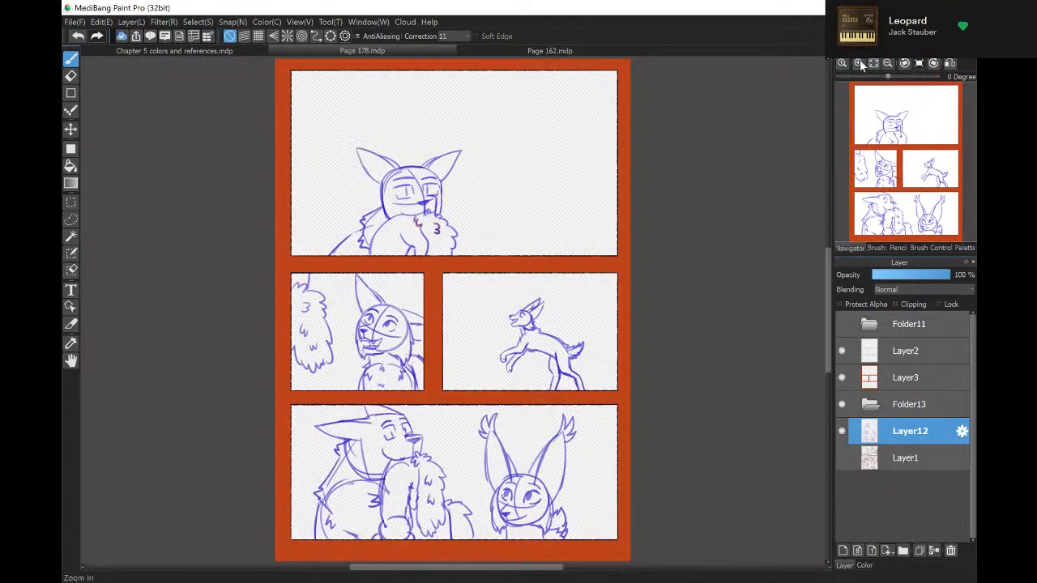
Add a new layer above Layer12 for the middle row's second panel, show rough Layer1 and hide Layer12.
click(859, 63)
click(859, 63)
click(859, 63)
click(922, 169)
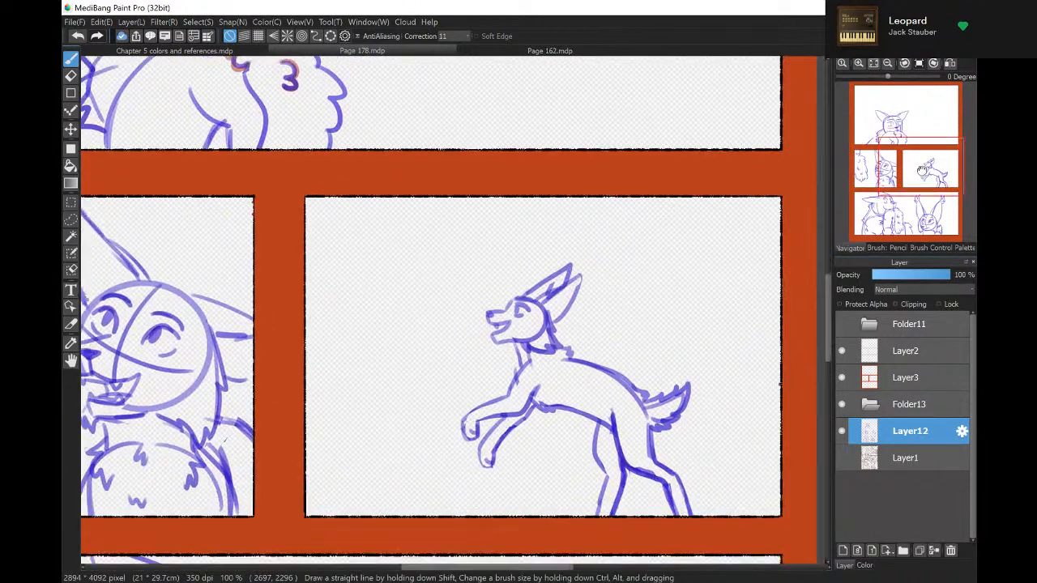
drag(922, 168, 924, 171)
click(843, 550)
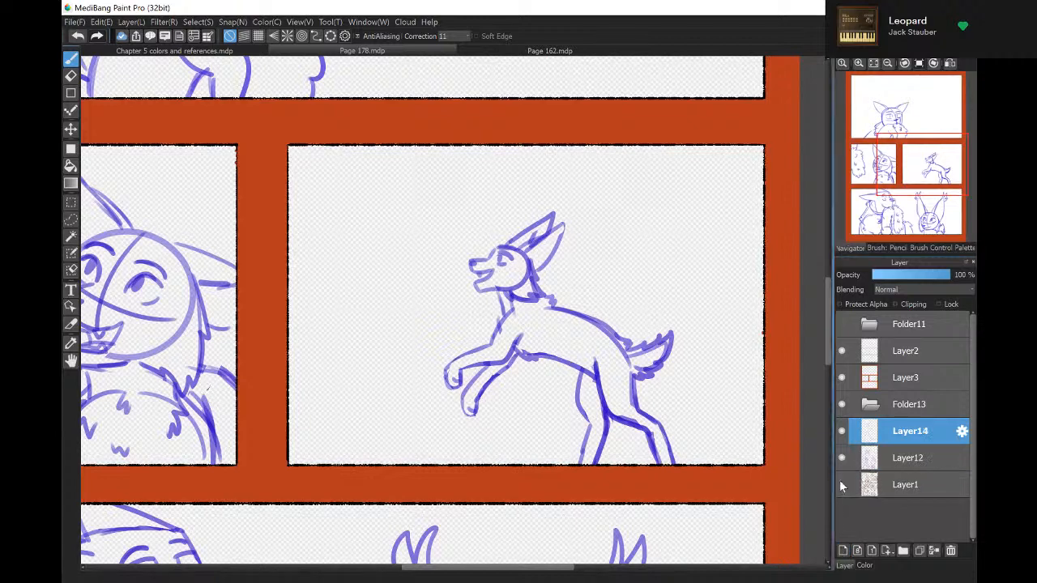
click(841, 485)
click(841, 458)
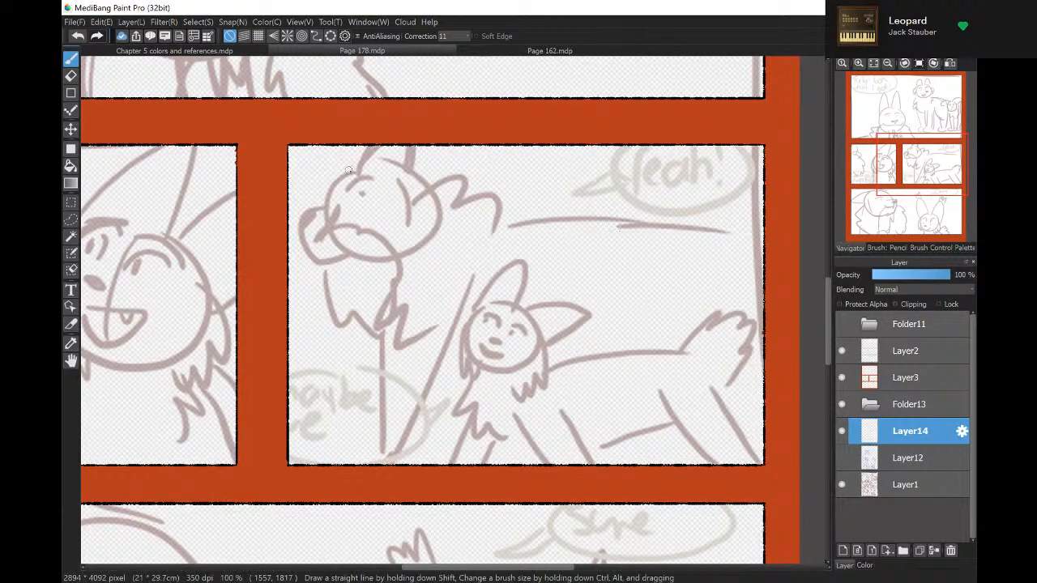
Sketch the large animal's head over the rough, with a construction circle, muzzle, ears and a shaggy bundle hanging from its mouth.
mouse_move(348, 170)
mouse_down()
mouse_move(376, 254)
mouse_move(405, 162)
mouse_move(329, 238)
mouse_move(325, 204)
mouse_up()
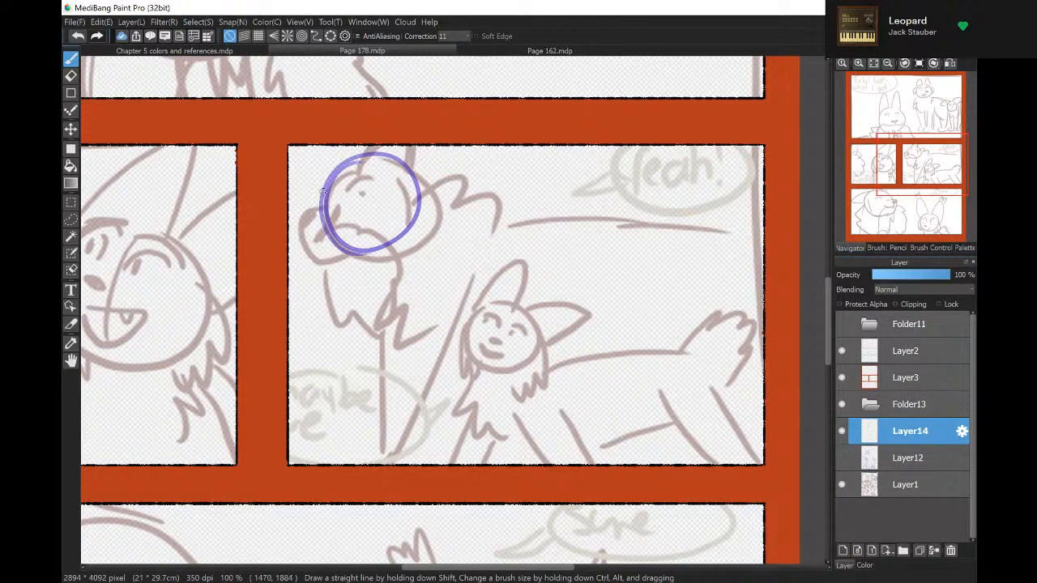
drag(389, 220, 321, 247)
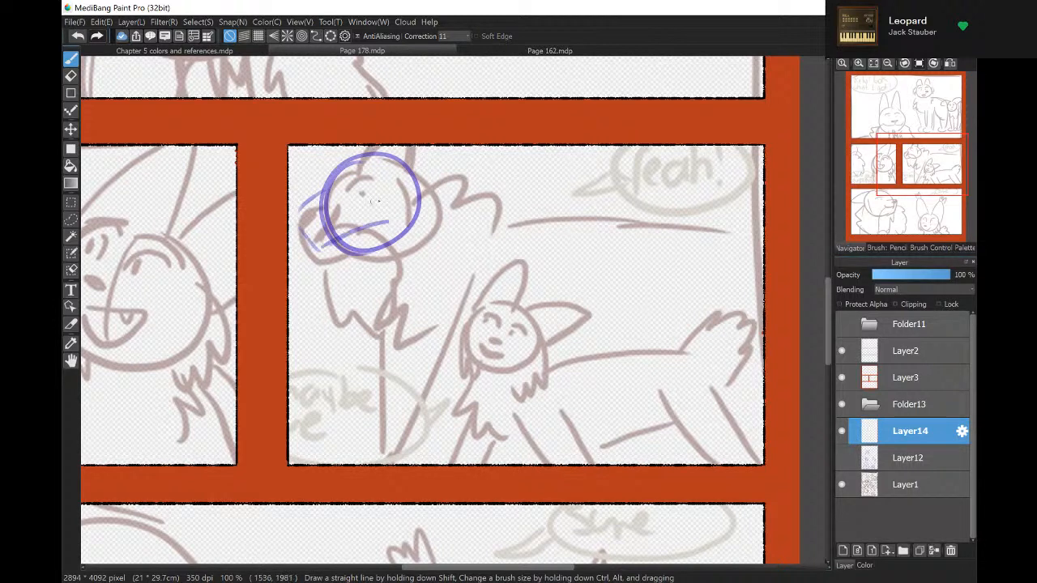
mouse_move(386, 179)
mouse_down()
mouse_move(398, 212)
mouse_move(325, 219)
mouse_move(344, 215)
mouse_move(366, 243)
mouse_move(370, 279)
mouse_up()
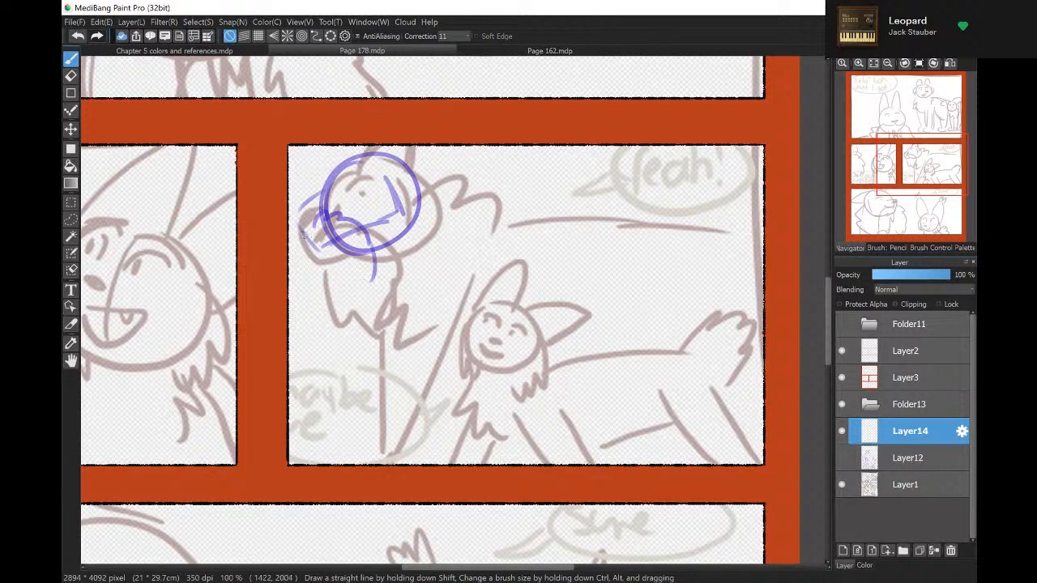
mouse_move(302, 235)
mouse_down()
mouse_move(370, 325)
mouse_move(371, 279)
mouse_move(371, 316)
mouse_up()
drag(368, 237, 373, 261)
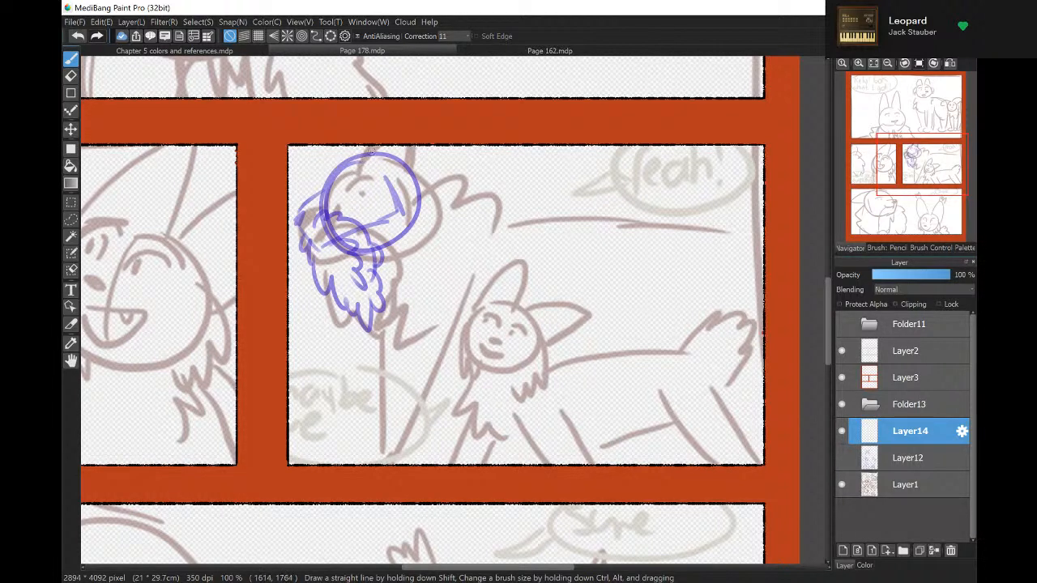
mouse_move(369, 159)
mouse_down()
mouse_move(339, 143)
mouse_move(337, 170)
mouse_move(361, 144)
mouse_move(386, 173)
mouse_up()
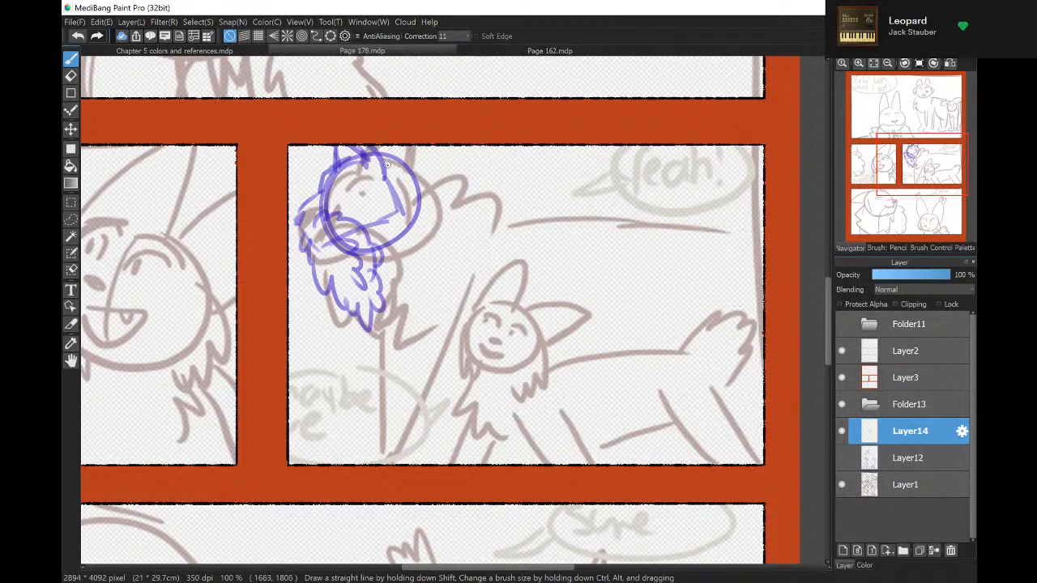
Rough in the large animal's neck, round chest, back line and belly curve.
mouse_move(387, 164)
mouse_down()
mouse_move(460, 202)
mouse_move(411, 298)
mouse_move(540, 268)
mouse_move(411, 241)
mouse_move(507, 335)
mouse_move(472, 319)
mouse_move(588, 303)
mouse_move(606, 282)
mouse_up()
mouse_move(466, 224)
mouse_down()
mouse_move(593, 212)
mouse_move(706, 234)
mouse_up()
drag(598, 306, 713, 326)
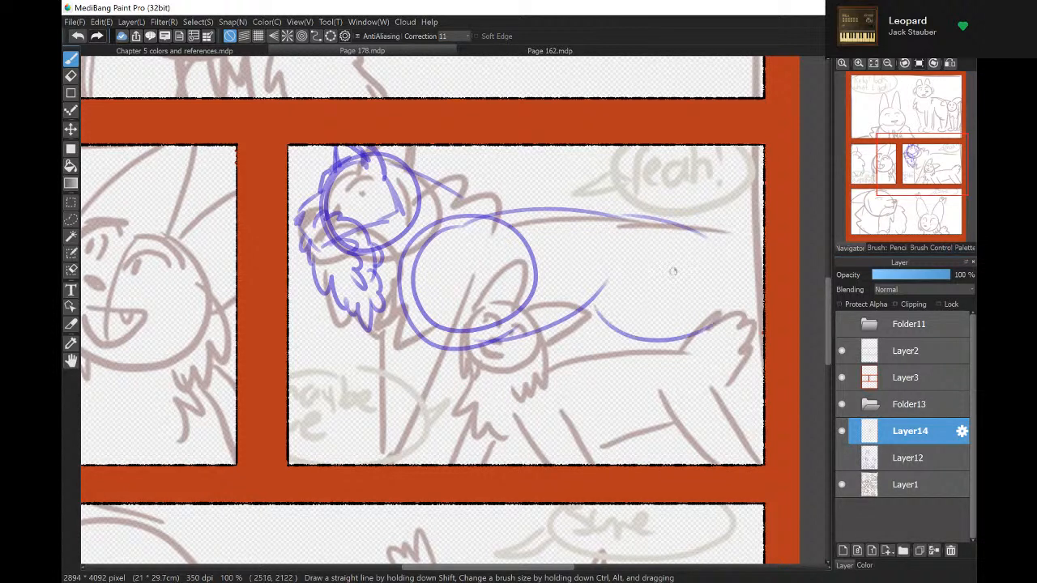
Sketch the large animal's near hind leg from the thigh down to the panel's lower corner.
mouse_move(671, 261)
mouse_down()
mouse_move(694, 377)
mouse_move(753, 417)
mouse_up()
drag(640, 277, 651, 382)
drag(656, 392, 713, 425)
drag(739, 270, 736, 356)
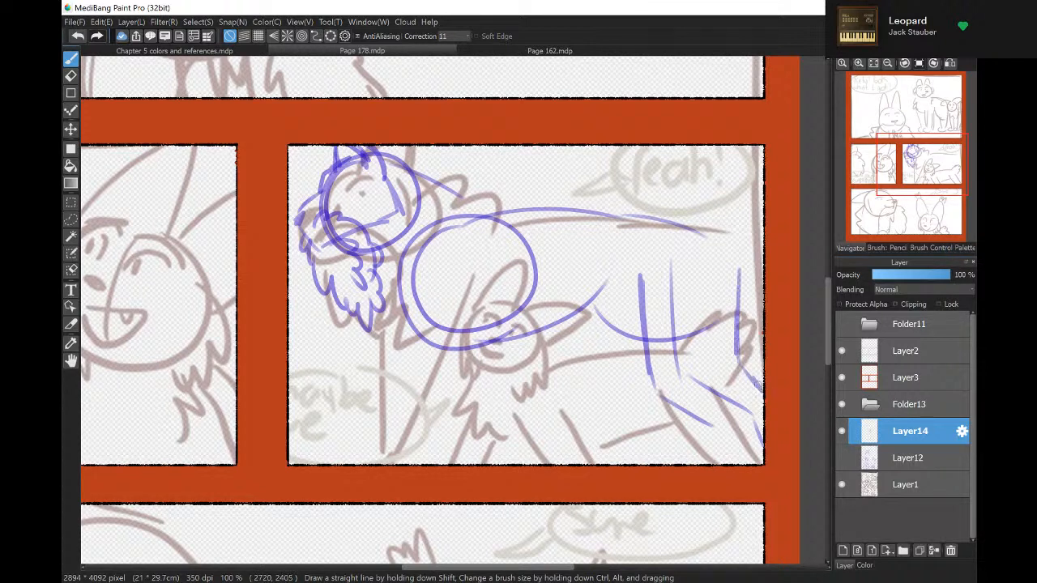
drag(714, 422, 755, 458)
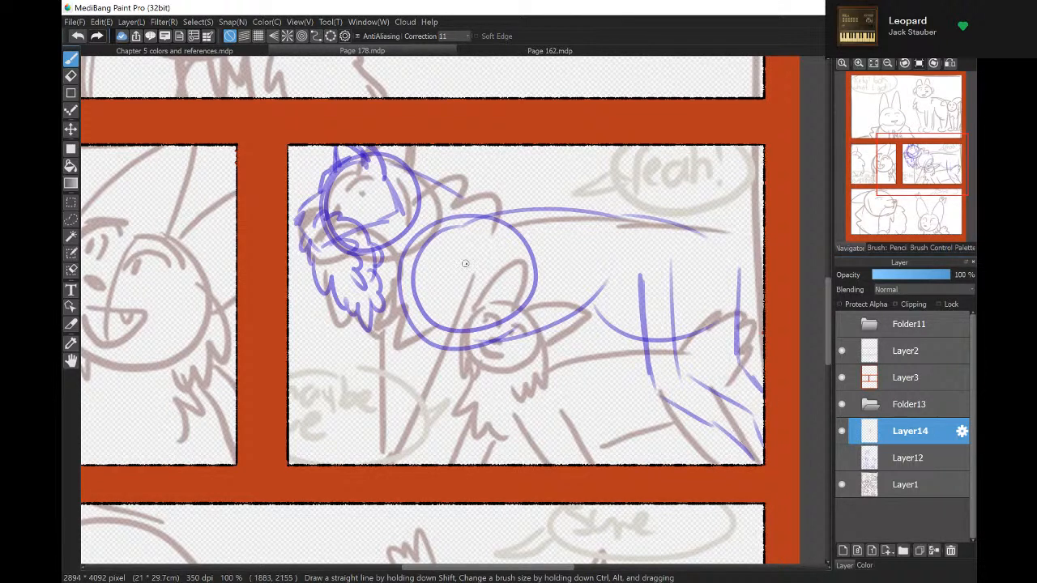
Sketch the large animal's two front legs striding apart from the shoulder to the panel's lower edge.
mouse_move(477, 230)
mouse_down()
mouse_move(425, 303)
mouse_move(429, 356)
mouse_move(369, 459)
mouse_up()
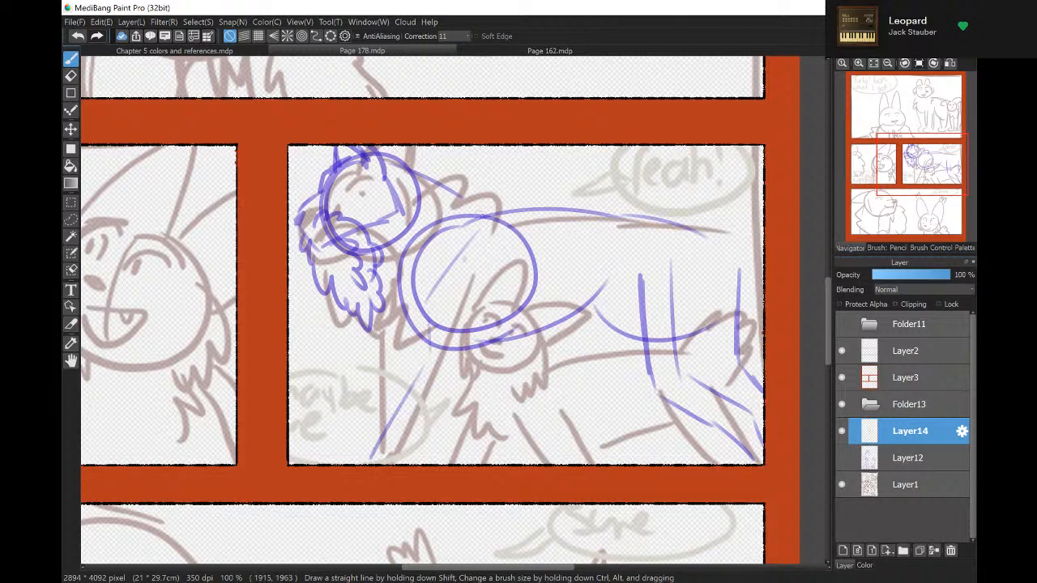
drag(524, 403, 554, 449)
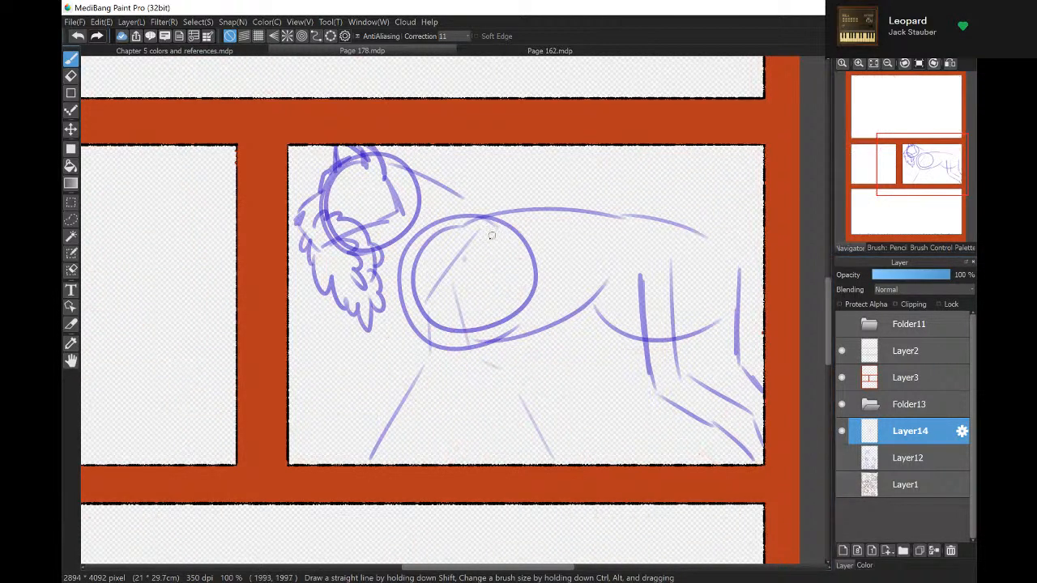
mouse_move(436, 235)
mouse_down()
mouse_move(410, 283)
mouse_move(408, 348)
mouse_up()
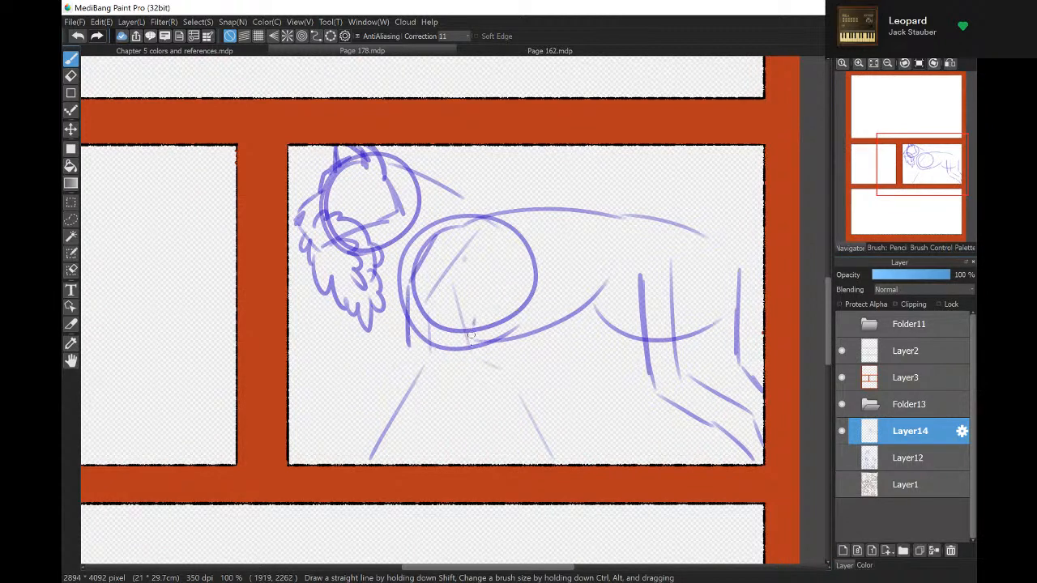
drag(472, 332, 403, 464)
drag(408, 350, 369, 455)
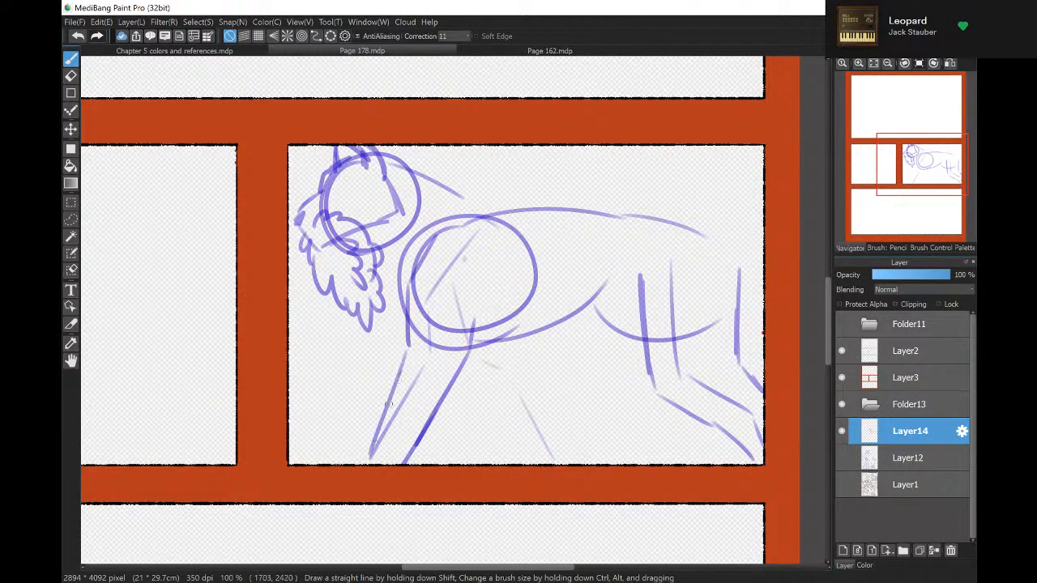
drag(401, 377, 359, 463)
drag(472, 379, 547, 464)
drag(516, 345, 596, 464)
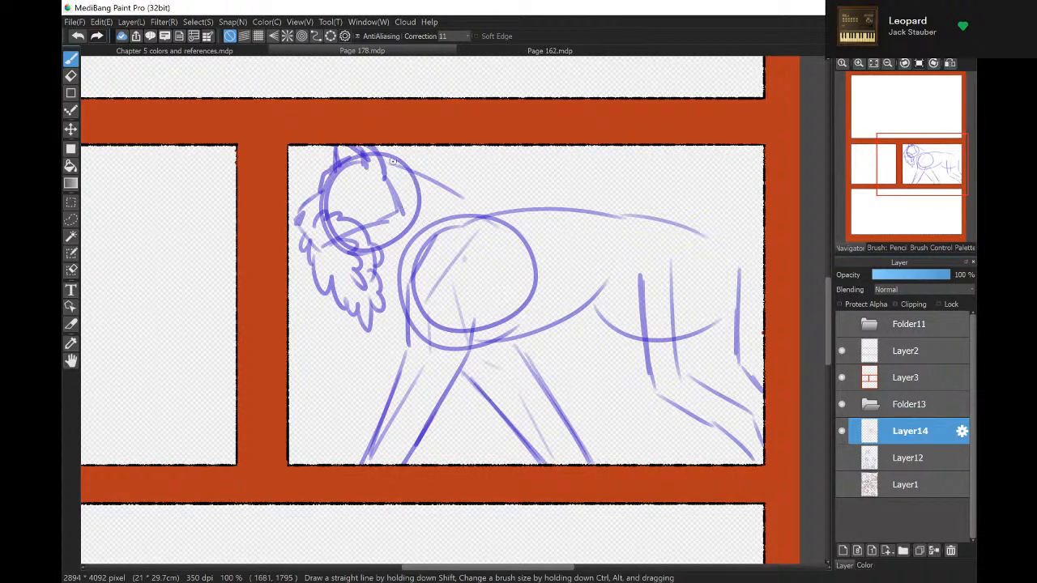
Add jagged fur tufts along the large animal's neck, chest, shoulder, back, tail and thigh, and draw a tufted belly line.
drag(393, 161, 487, 195)
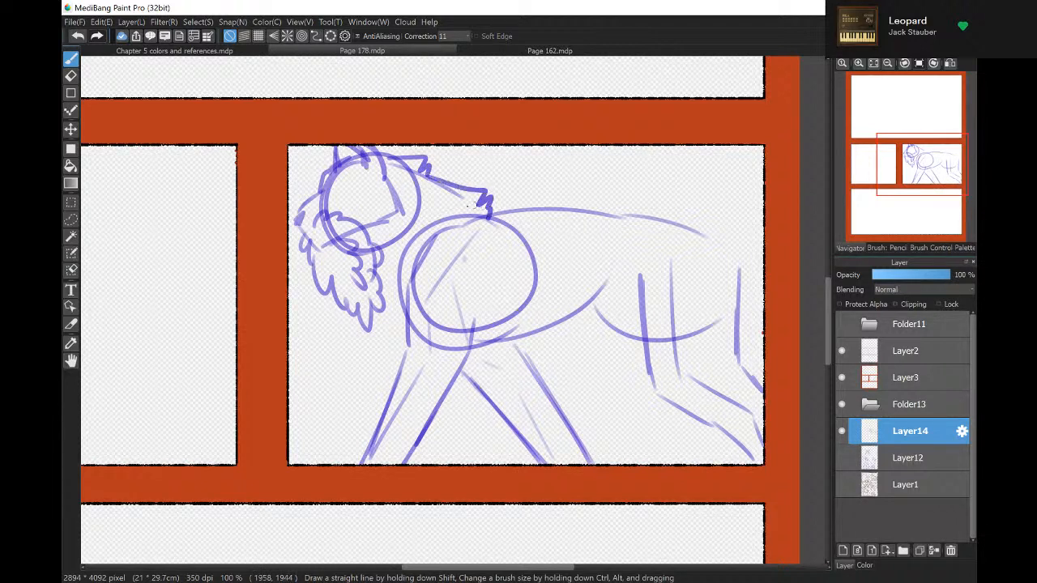
drag(376, 275, 406, 307)
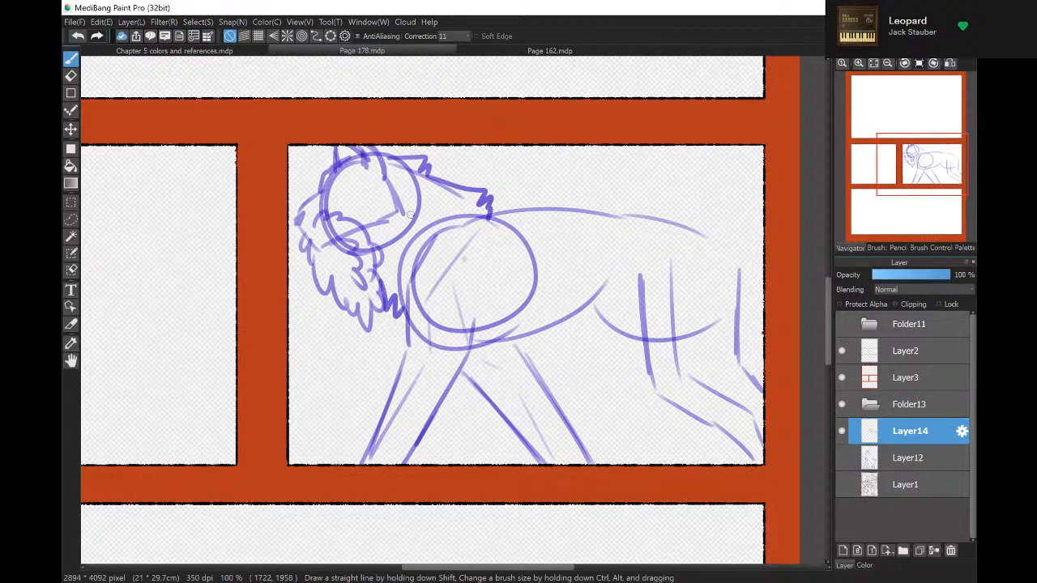
mouse_move(413, 215)
mouse_down()
mouse_move(401, 233)
mouse_move(419, 239)
mouse_up()
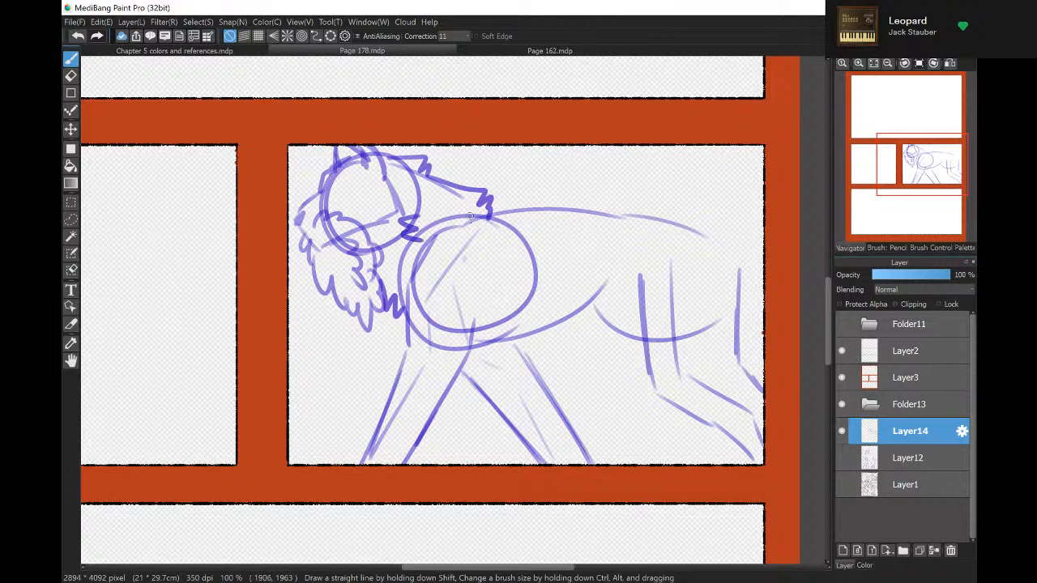
mouse_move(470, 216)
mouse_down()
mouse_move(447, 226)
mouse_move(641, 218)
mouse_move(605, 213)
mouse_move(686, 228)
mouse_move(696, 213)
mouse_move(704, 225)
mouse_move(770, 228)
mouse_move(732, 206)
mouse_up()
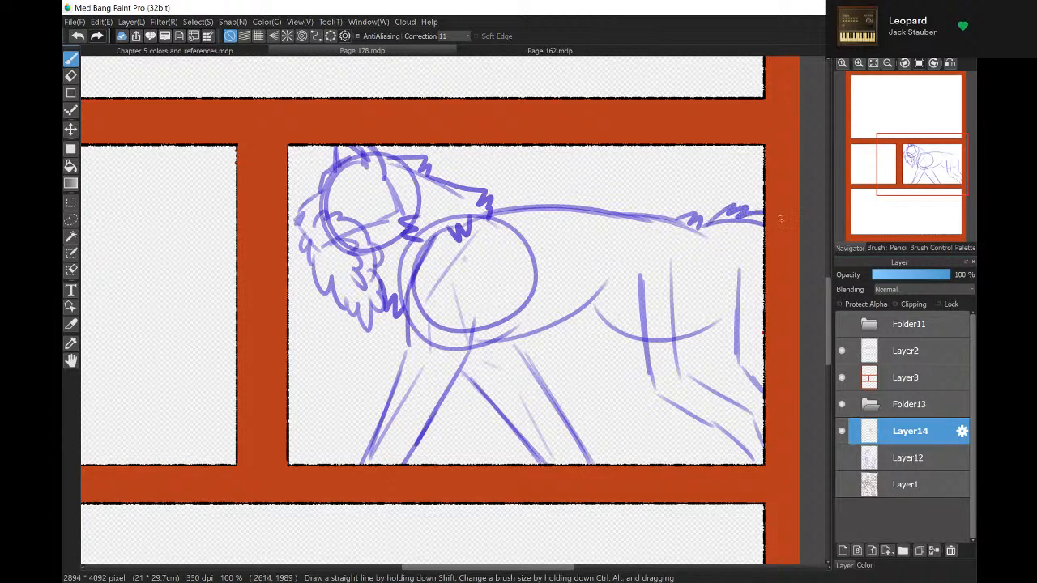
drag(743, 303, 764, 327)
drag(464, 366, 599, 369)
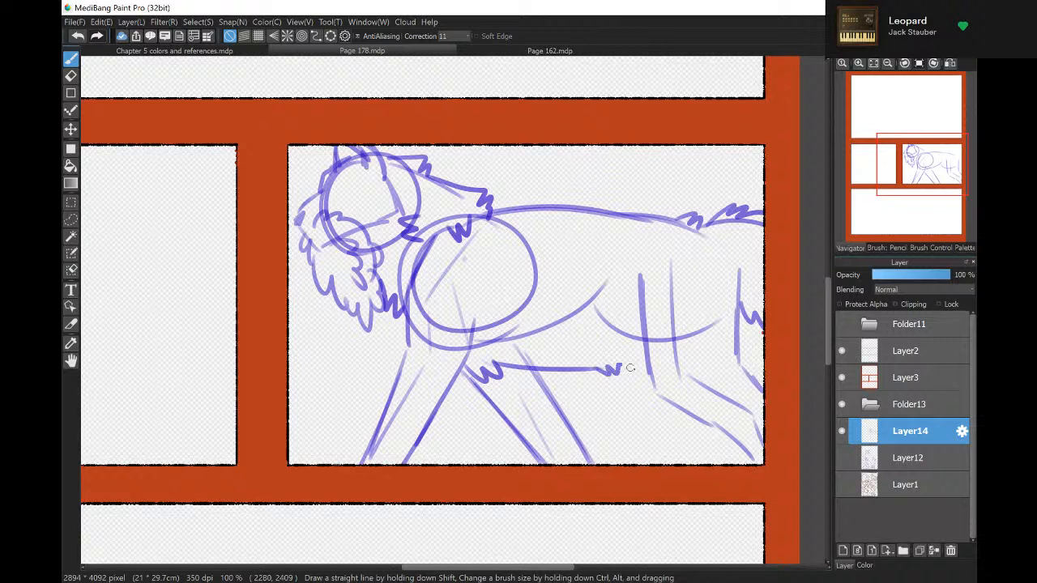
Erase the chest circle, the old belly curves and the extra guide line inside the hind leg.
key(e)
mouse_move(535, 267)
mouse_down()
mouse_move(583, 290)
mouse_move(521, 337)
mouse_move(521, 317)
mouse_move(595, 290)
mouse_move(594, 338)
mouse_move(609, 325)
mouse_move(568, 262)
mouse_move(535, 288)
mouse_move(468, 276)
mouse_move(476, 240)
mouse_move(417, 388)
mouse_move(466, 287)
mouse_move(459, 341)
mouse_move(511, 240)
mouse_move(524, 302)
mouse_move(531, 263)
mouse_up()
mouse_move(677, 296)
mouse_down()
mouse_move(676, 342)
mouse_move(668, 310)
mouse_move(689, 293)
mouse_move(717, 324)
mouse_up()
Draw the far hind leg below the belly line and erase the stray guide stroke along the thigh.
key(b)
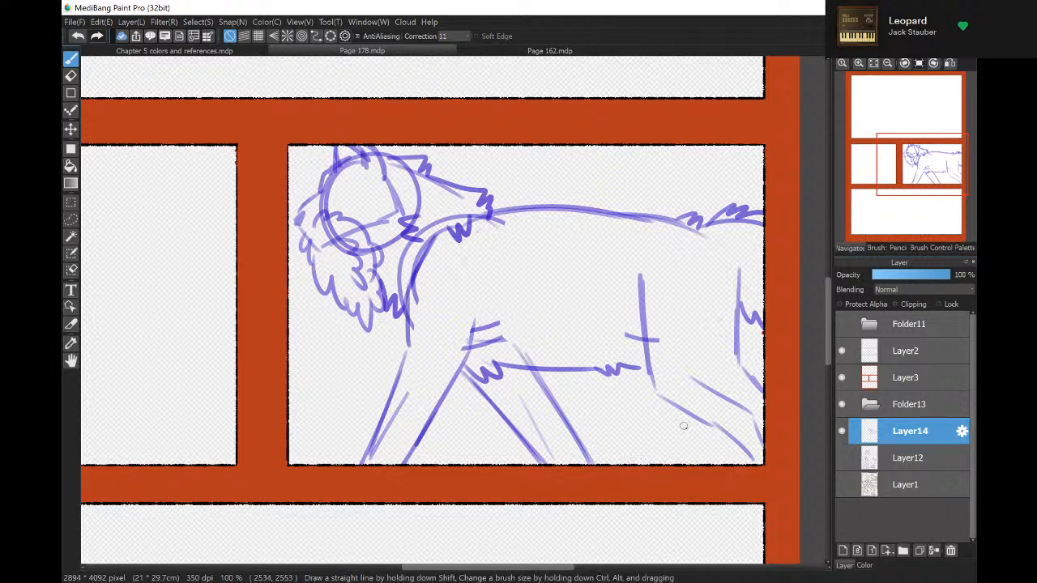
drag(636, 259, 614, 346)
mouse_move(679, 357)
mouse_down()
mouse_move(689, 428)
mouse_move(666, 465)
mouse_up()
mouse_move(595, 367)
mouse_down()
mouse_move(624, 422)
mouse_move(623, 463)
mouse_up()
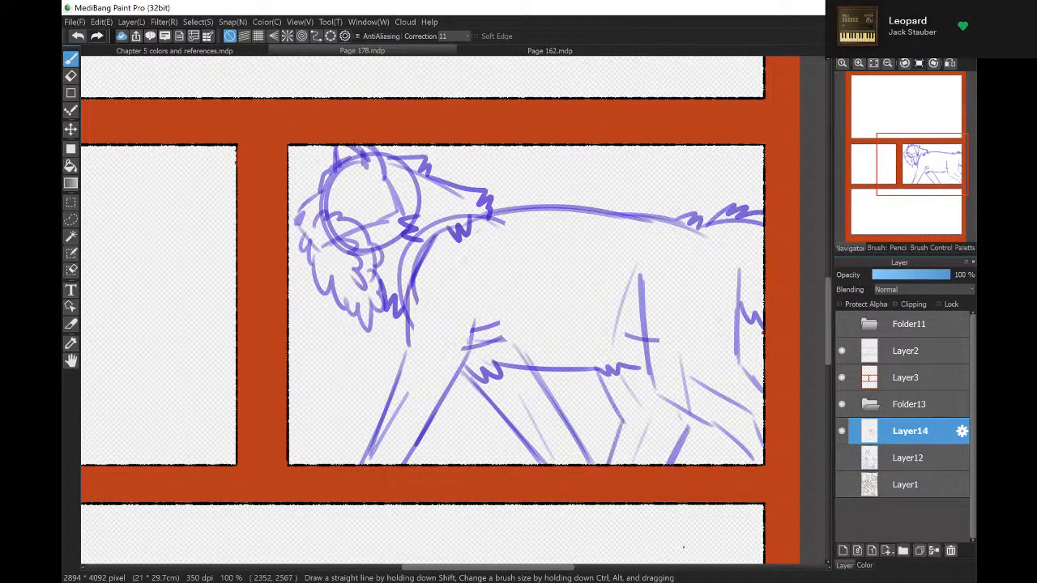
key(e)
drag(627, 248, 616, 324)
key(b)
Show Layer12 again, compare its leaping animal with the Layer14 sketch, and make Layer12 the active layer.
click(842, 458)
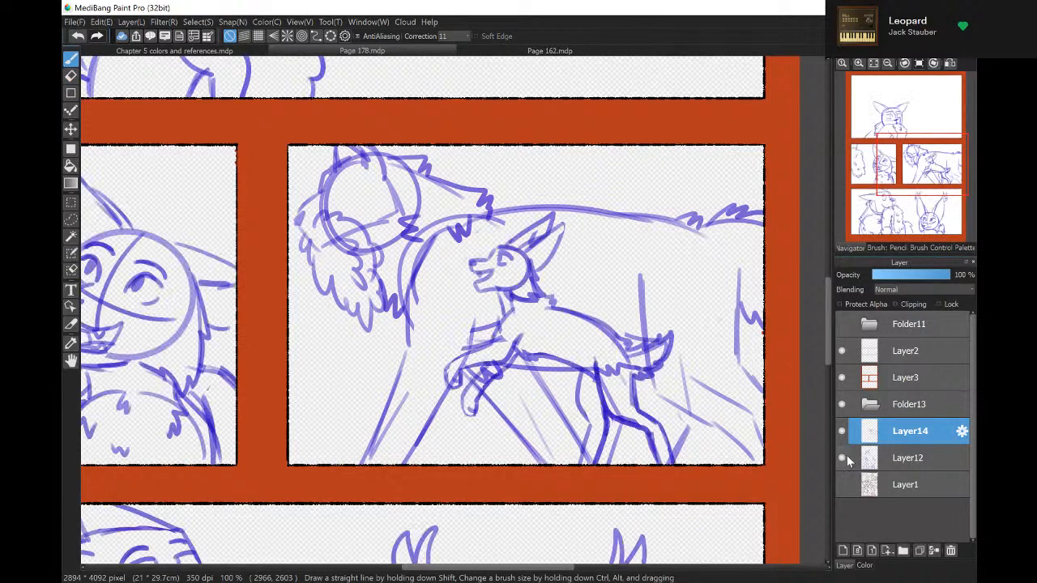
click(867, 450)
click(863, 435)
click(843, 431)
click(843, 431)
click(842, 431)
click(868, 454)
click(843, 431)
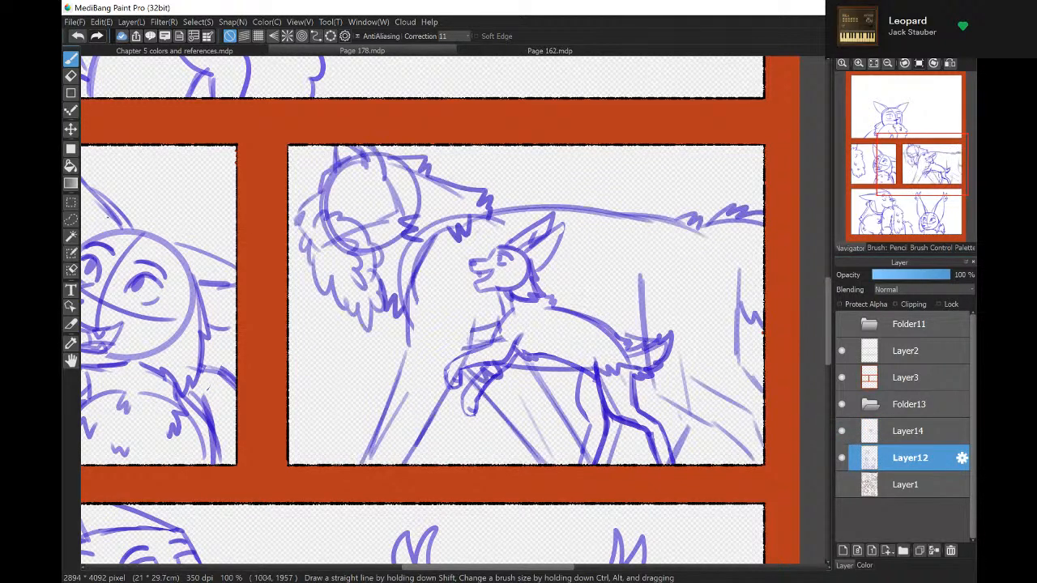
Lasso the leaping animal on Layer12, enlarge and reposition it with a free transform, and clear the selection.
click(71, 219)
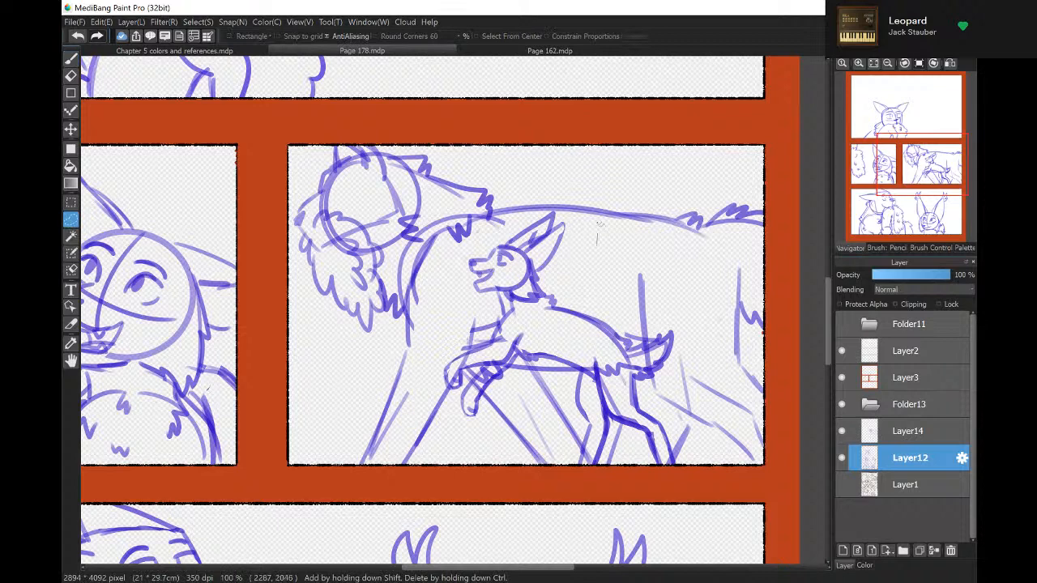
mouse_move(598, 231)
mouse_down()
mouse_move(480, 205)
mouse_move(428, 328)
mouse_move(412, 418)
mouse_move(479, 470)
mouse_move(610, 493)
mouse_move(697, 462)
mouse_move(639, 249)
mouse_up()
drag(496, 231, 494, 229)
click(198, 21)
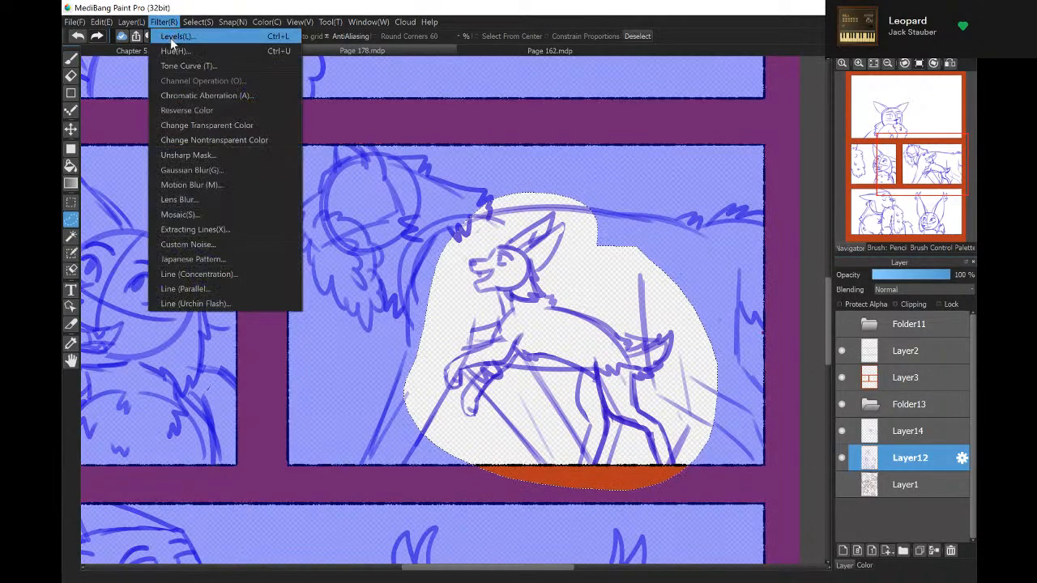
click(231, 155)
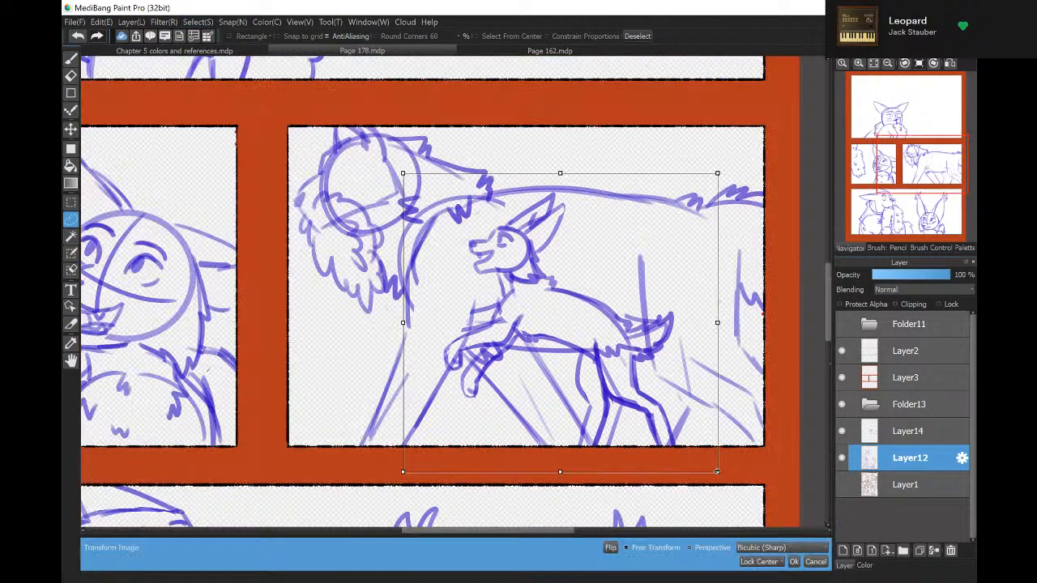
drag(717, 471, 744, 498)
drag(695, 390, 687, 370)
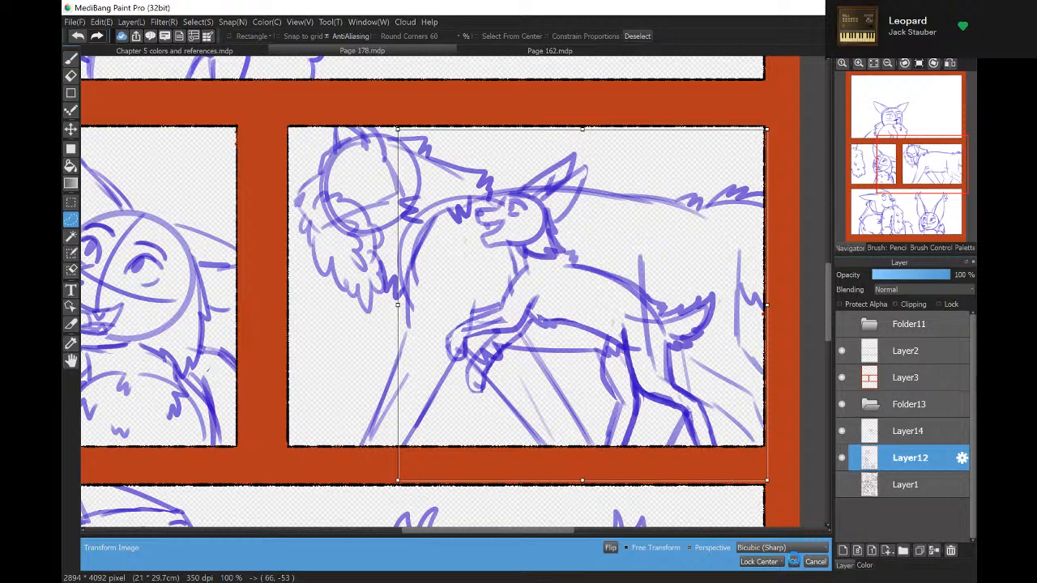
click(794, 560)
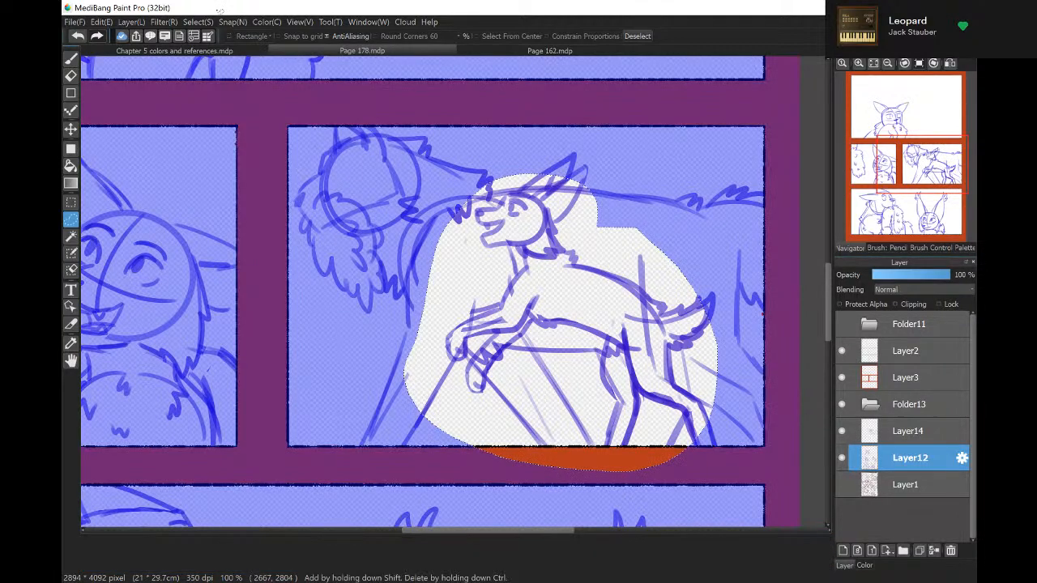
click(198, 22)
click(213, 51)
On Layer14, erase the large animal's lines that overlap the leaping animal's head, body and legs.
key(e)
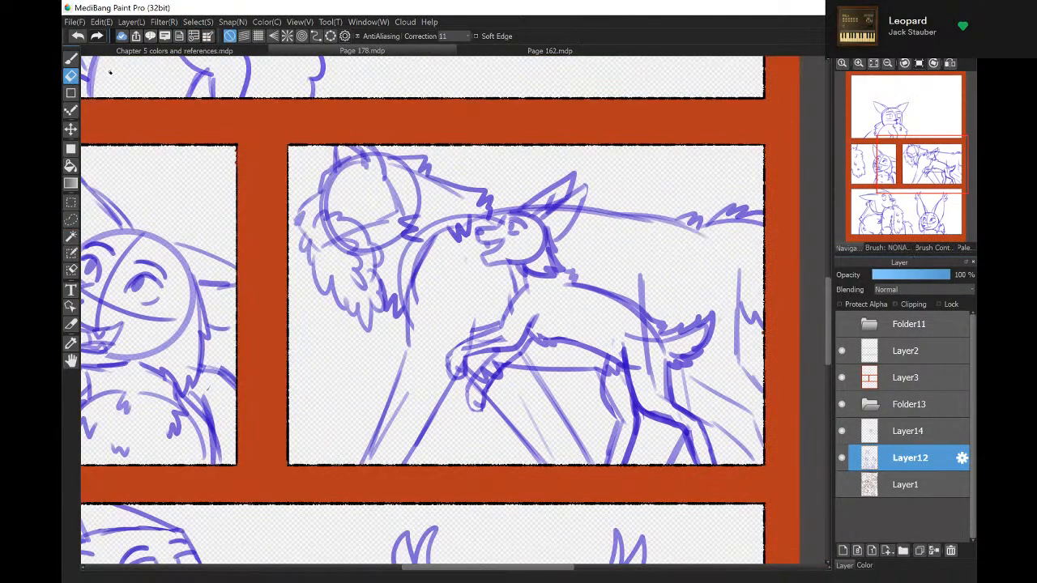
click(861, 433)
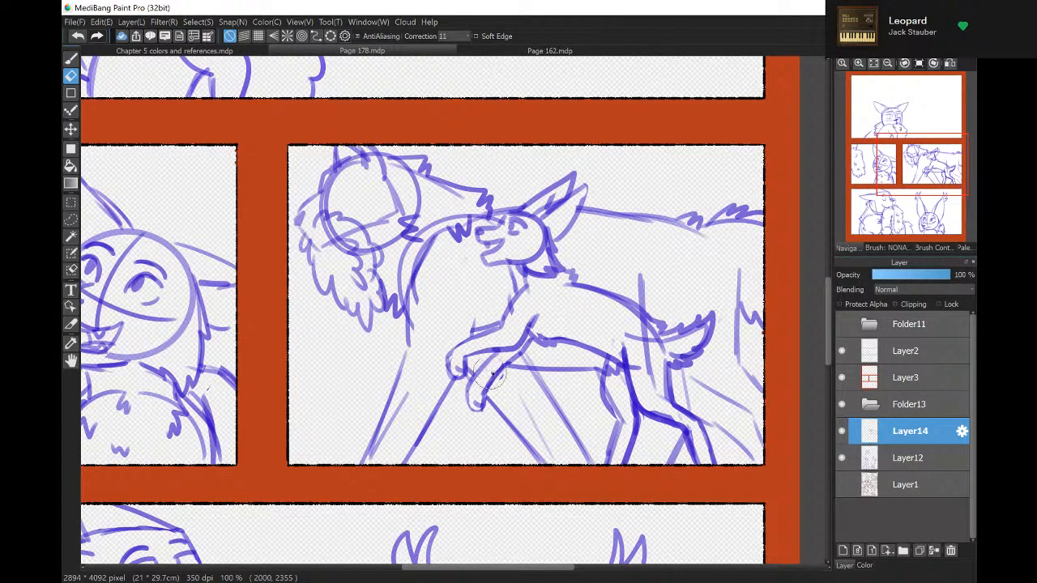
mouse_move(632, 365)
mouse_down()
mouse_move(616, 371)
mouse_move(633, 376)
mouse_move(640, 340)
mouse_move(652, 340)
mouse_move(660, 360)
mouse_move(702, 333)
mouse_move(657, 405)
mouse_move(705, 437)
mouse_move(636, 381)
mouse_move(615, 409)
mouse_move(614, 456)
mouse_up()
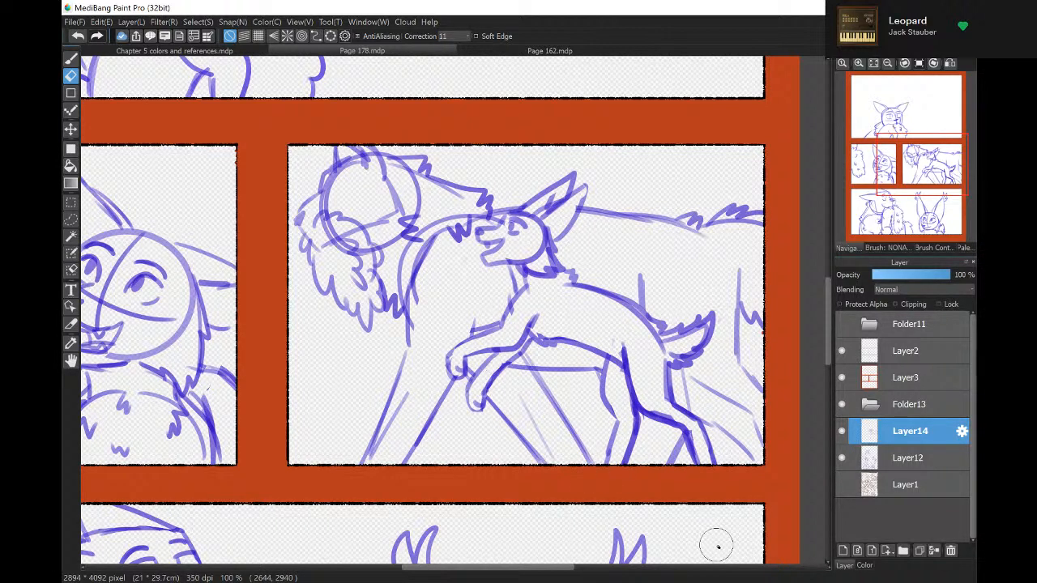
mouse_move(475, 310)
mouse_down()
mouse_move(494, 320)
mouse_move(486, 325)
mouse_move(503, 322)
mouse_up()
Merge Layer14 down into Layer12 and show the Folder11 speech bubbles over the whole page.
click(934, 551)
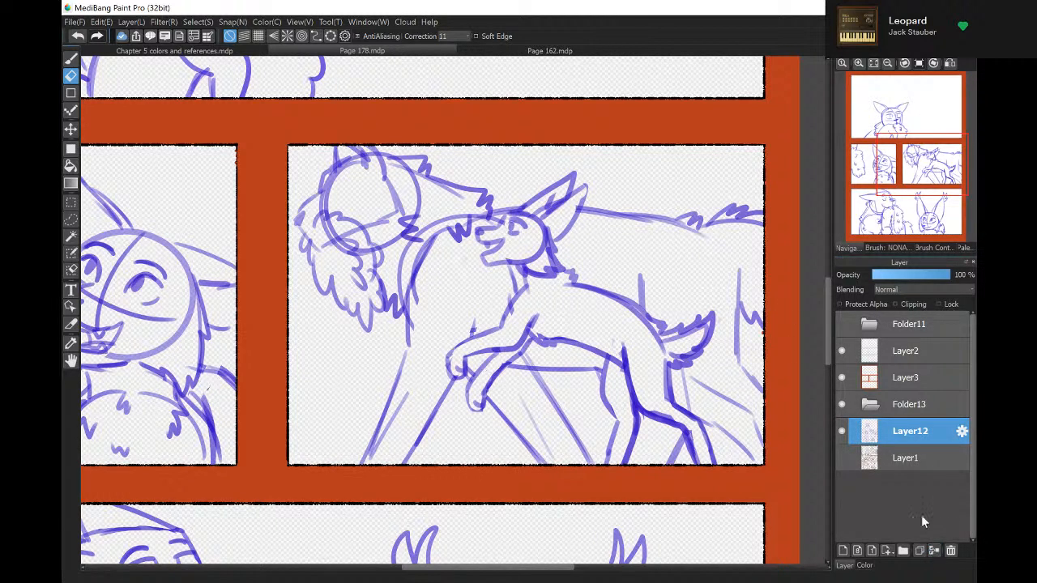
click(873, 62)
click(843, 324)
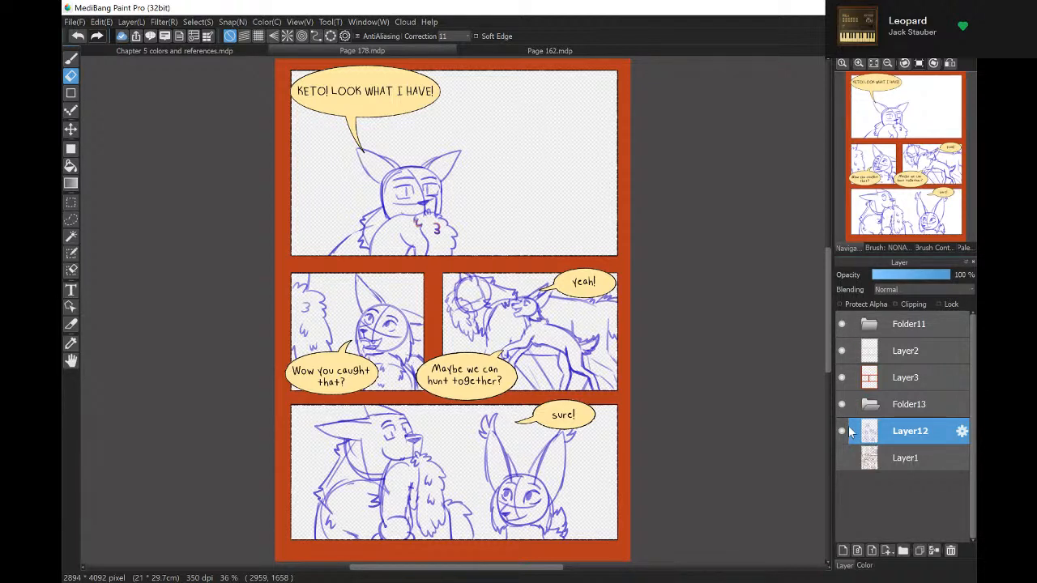
Show the Layer1 rough, hide Folder13 and the Folder11 speech bubbles, and make Layer12 the active layer.
click(842, 458)
click(842, 404)
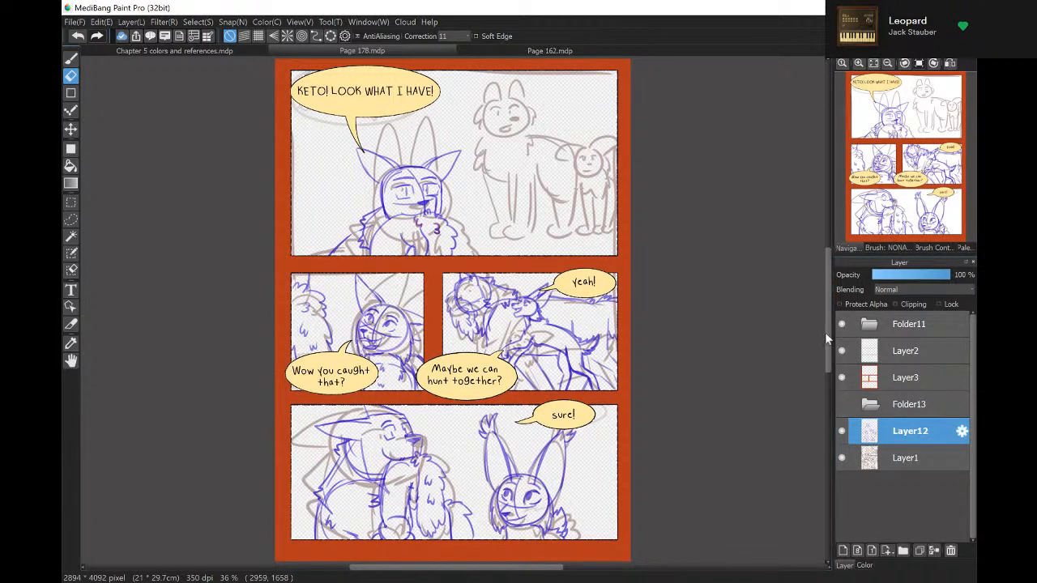
click(849, 409)
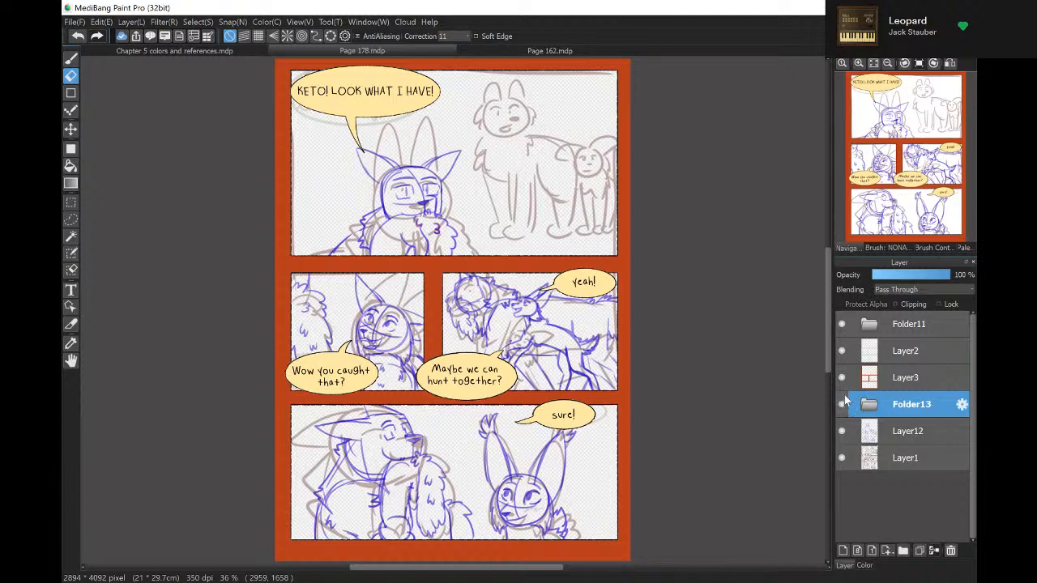
click(842, 324)
click(855, 430)
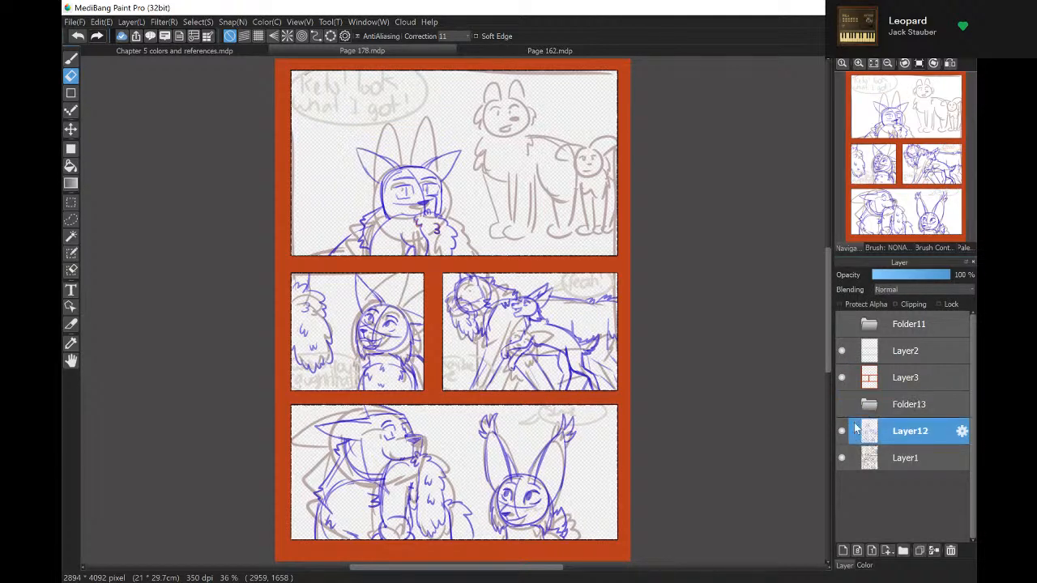
Draw a blue head circle with the brush over the large standing animal in the top panel's rough.
click(858, 62)
click(858, 62)
click(858, 62)
click(858, 62)
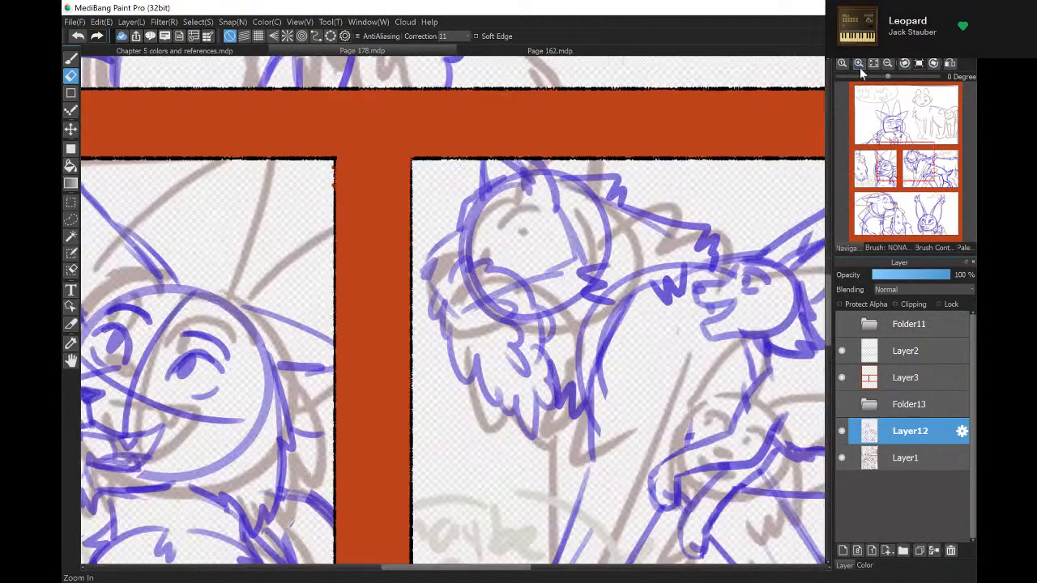
drag(883, 126, 916, 119)
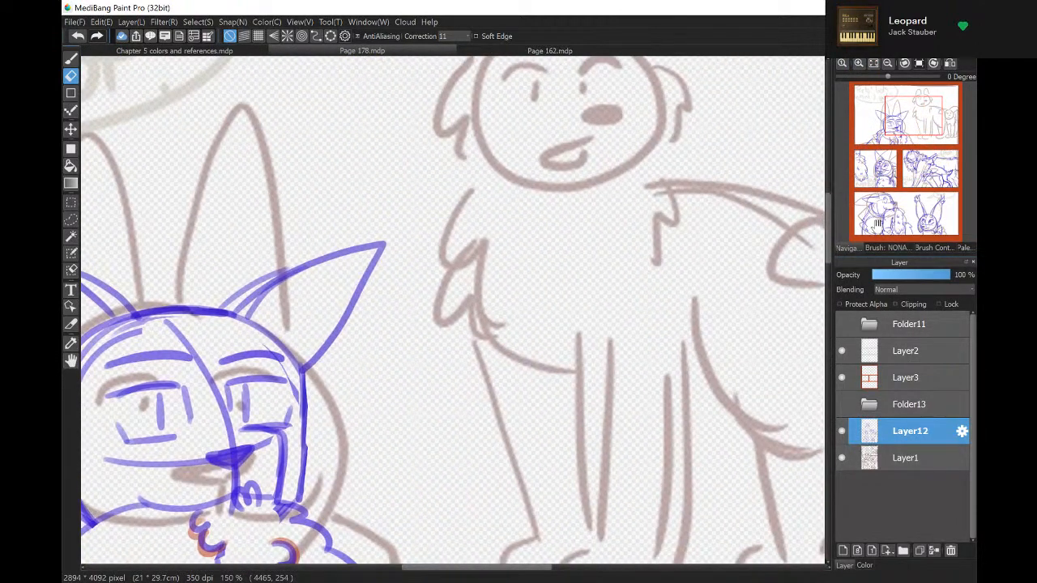
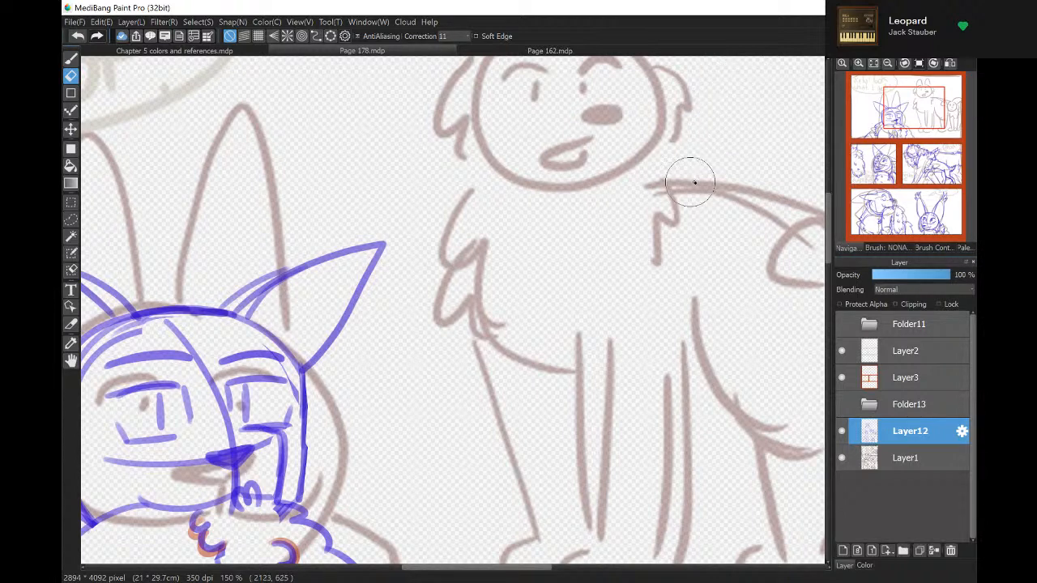
drag(913, 121, 921, 89)
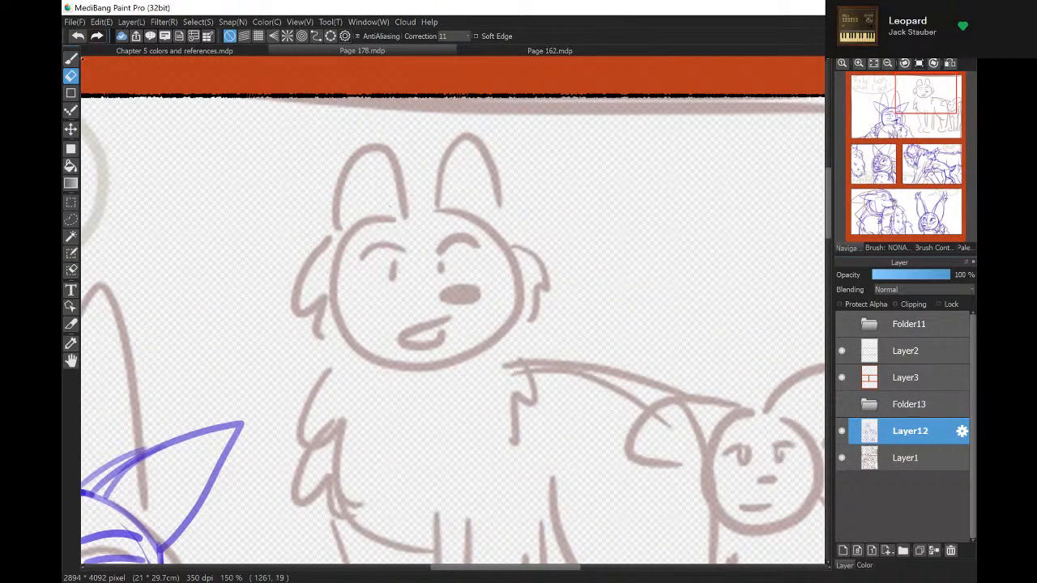
click(71, 58)
mouse_move(396, 222)
mouse_down()
mouse_move(367, 356)
mouse_move(485, 335)
mouse_move(447, 209)
mouse_move(336, 253)
mouse_up()
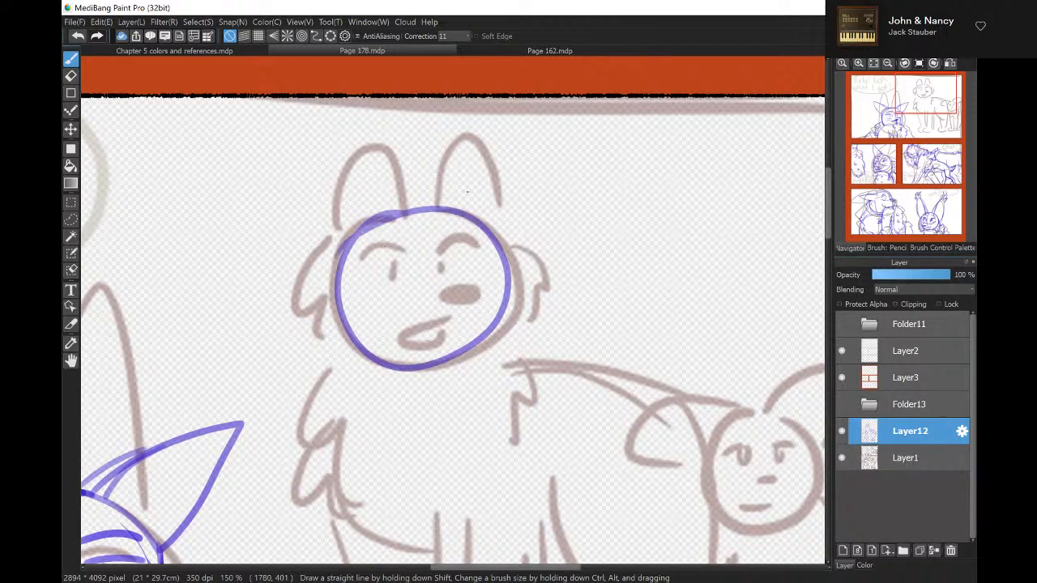
Sketch the standing animal's two pointed ears, its curved face centre line, and its muzzle with a filled nose.
click(858, 64)
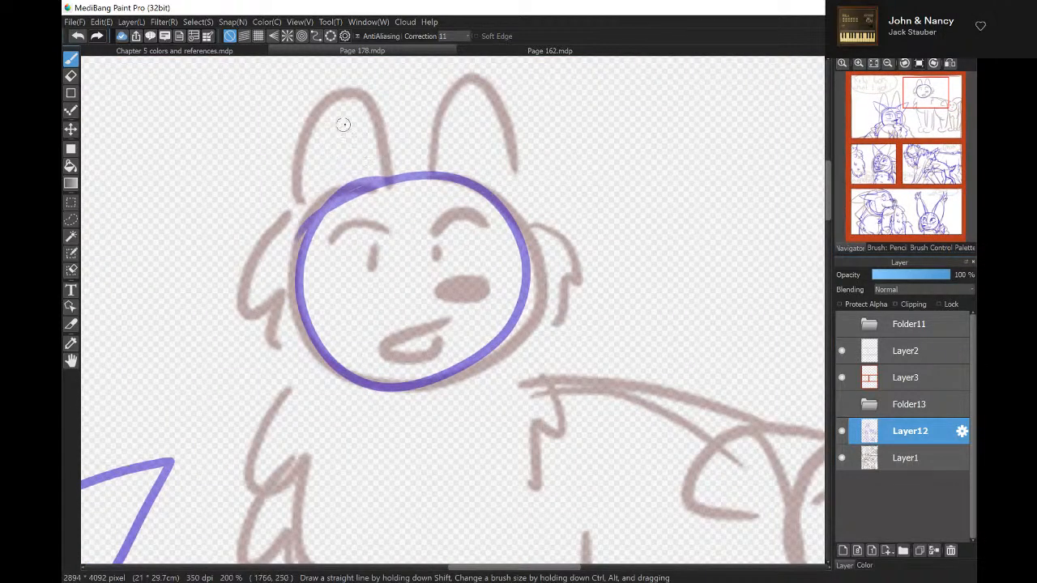
mouse_move(345, 119)
mouse_down()
mouse_move(370, 144)
mouse_move(327, 119)
mouse_move(320, 209)
mouse_up()
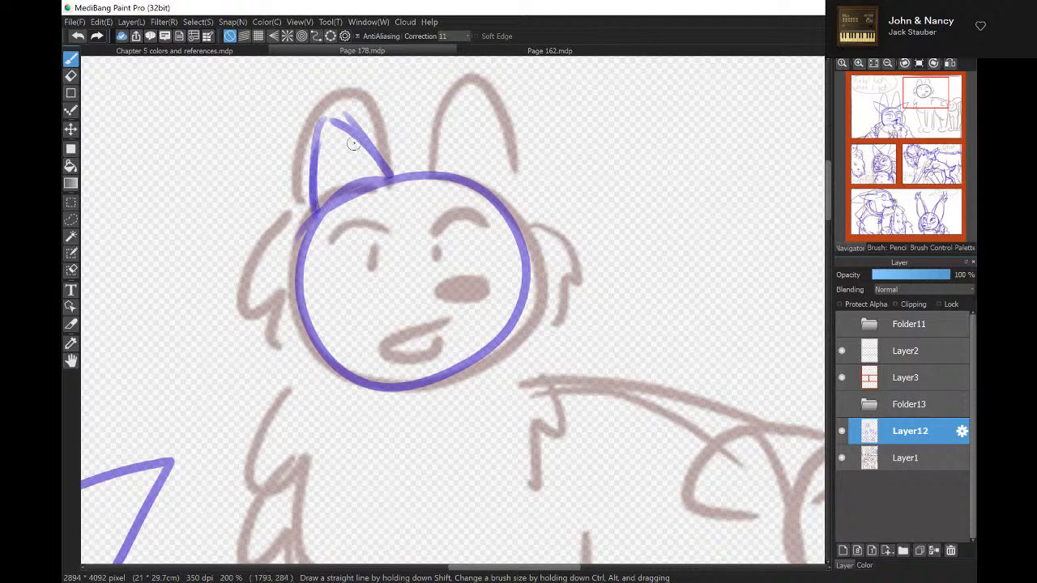
drag(354, 144, 365, 173)
mouse_move(478, 172)
mouse_down()
mouse_move(542, 122)
mouse_move(533, 226)
mouse_up()
mouse_move(502, 147)
mouse_down()
mouse_move(496, 185)
mouse_move(522, 281)
mouse_move(521, 324)
mouse_move(488, 287)
mouse_move(518, 301)
mouse_move(482, 293)
mouse_move(507, 312)
mouse_move(479, 302)
mouse_move(485, 290)
mouse_move(510, 293)
mouse_move(505, 306)
mouse_move(485, 306)
mouse_move(511, 292)
mouse_move(486, 301)
mouse_up()
Erase the head circle's edge below the muzzle and draw jagged cheek fur on both sides of the face.
key(e)
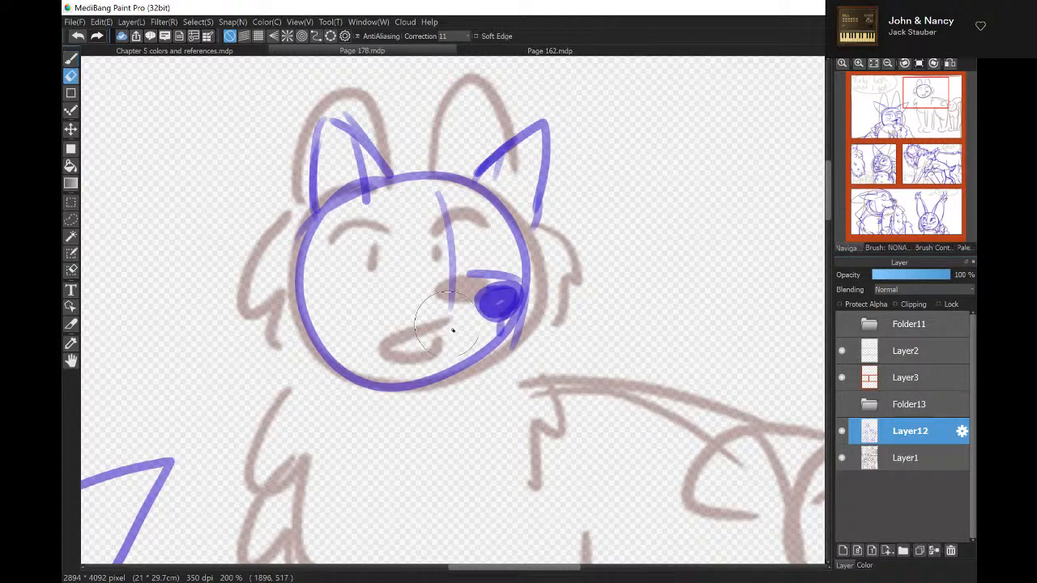
mouse_move(440, 332)
mouse_down()
mouse_move(432, 371)
mouse_move(497, 341)
mouse_up()
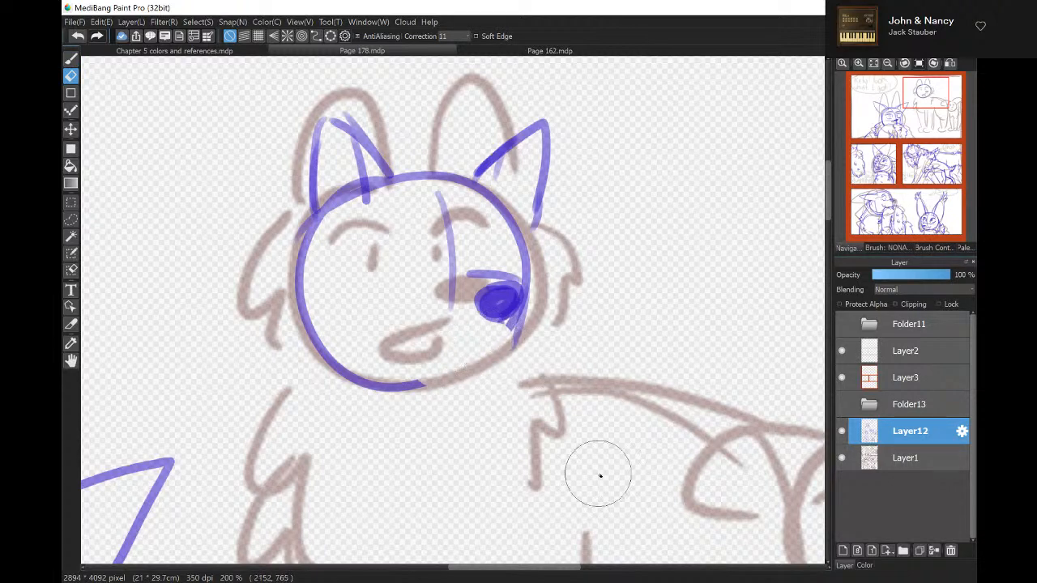
key(b)
mouse_move(306, 219)
mouse_down()
mouse_move(272, 258)
mouse_move(266, 337)
mouse_move(279, 357)
mouse_move(314, 339)
mouse_move(327, 398)
mouse_move(355, 385)
mouse_up()
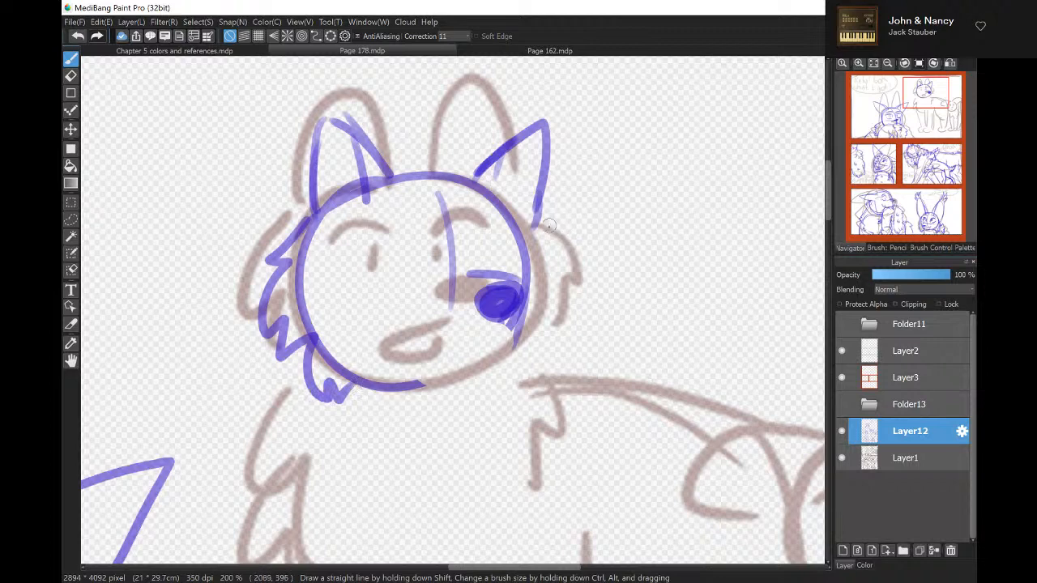
mouse_move(548, 225)
mouse_down()
mouse_move(553, 289)
mouse_move(553, 336)
mouse_move(535, 343)
mouse_move(522, 379)
mouse_up()
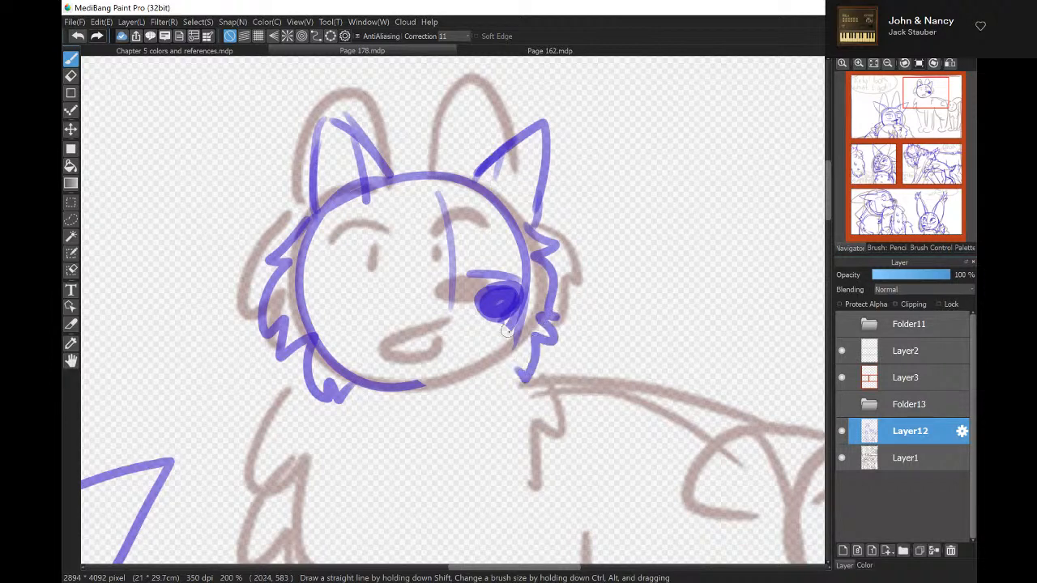
Draw the standing animal's open mouth, furry chin and the straight top edge of its muzzle.
mouse_move(497, 314)
mouse_down()
mouse_move(460, 348)
mouse_move(447, 368)
mouse_up()
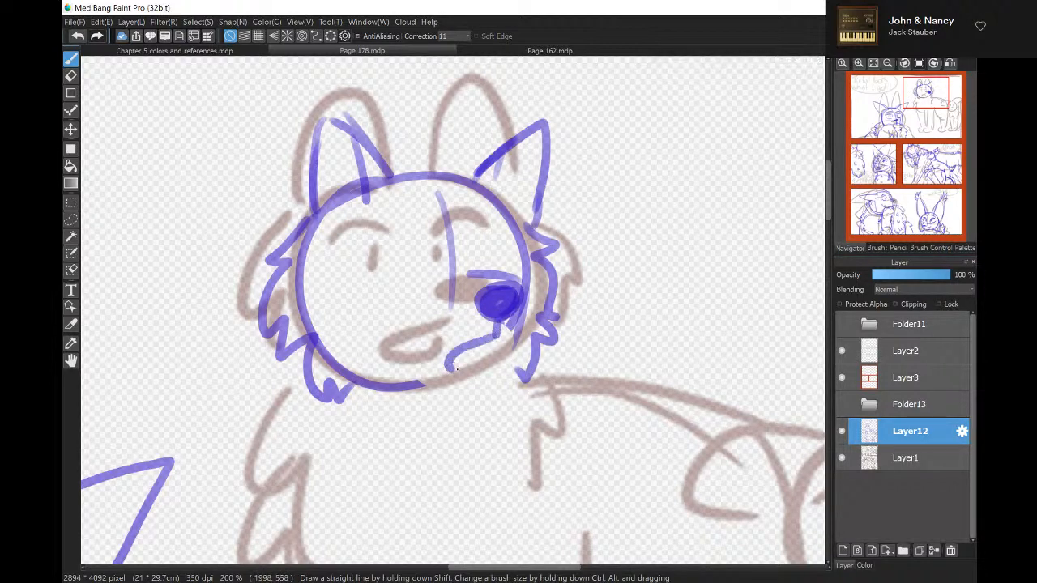
mouse_move(497, 341)
mouse_down()
mouse_move(502, 366)
mouse_move(460, 371)
mouse_up()
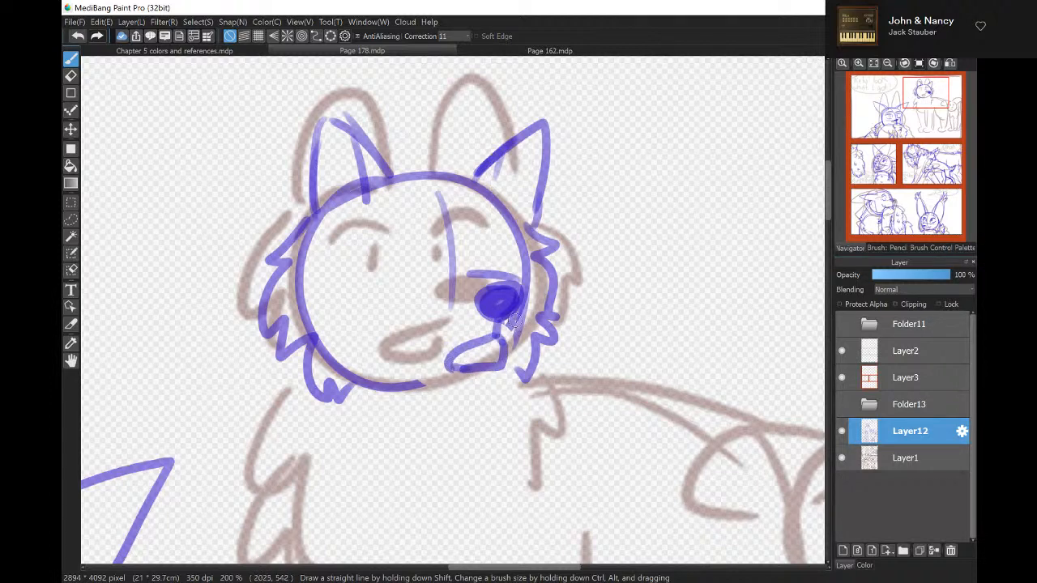
mouse_move(512, 321)
mouse_down()
mouse_move(496, 397)
mouse_move(478, 405)
mouse_move(421, 389)
mouse_move(432, 408)
mouse_up()
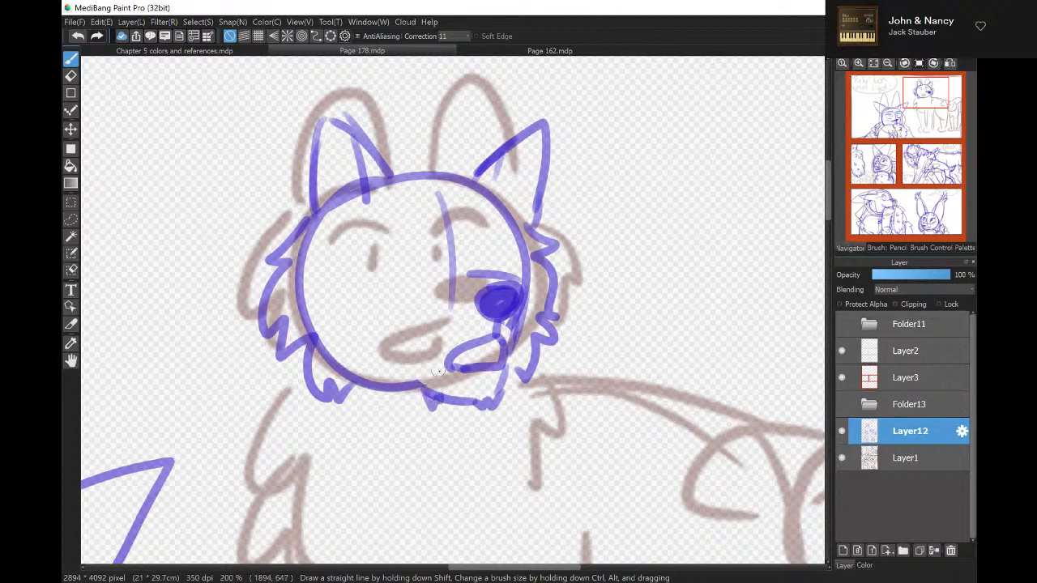
drag(452, 274, 515, 279)
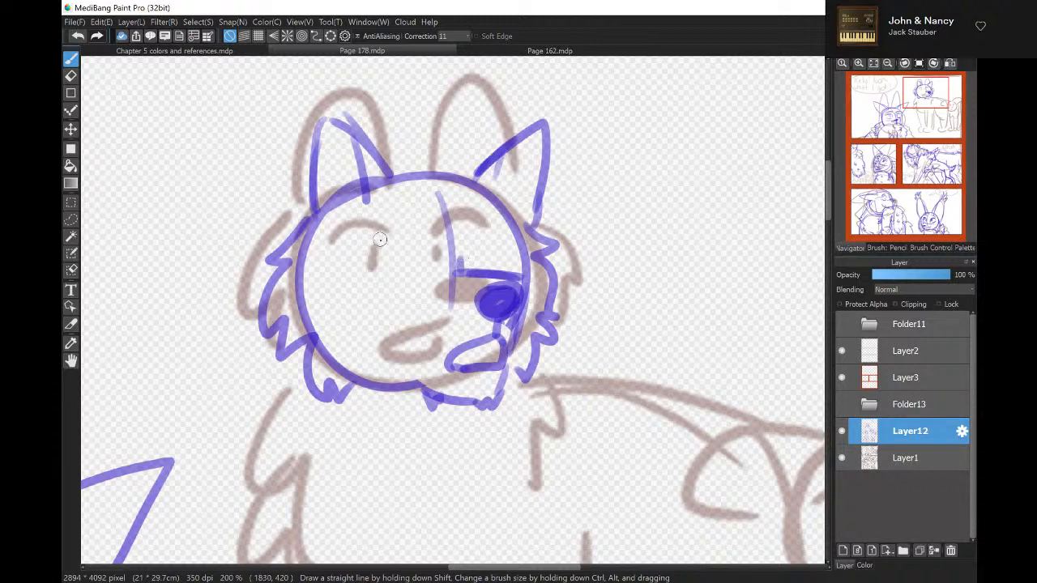
Add bushy eyebrows, a tuft of fur between the ears, and both eyes to the standing animal's face.
mouse_move(352, 237)
mouse_down()
mouse_move(411, 217)
mouse_move(396, 208)
mouse_move(337, 240)
mouse_up()
mouse_move(379, 178)
mouse_down()
mouse_move(410, 145)
mouse_move(431, 150)
mouse_move(435, 165)
mouse_move(478, 173)
mouse_up()
mouse_move(462, 219)
mouse_down()
mouse_move(494, 215)
mouse_move(466, 217)
mouse_move(463, 198)
mouse_move(512, 220)
mouse_up()
mouse_move(356, 241)
mouse_down()
mouse_move(411, 239)
mouse_move(410, 273)
mouse_up()
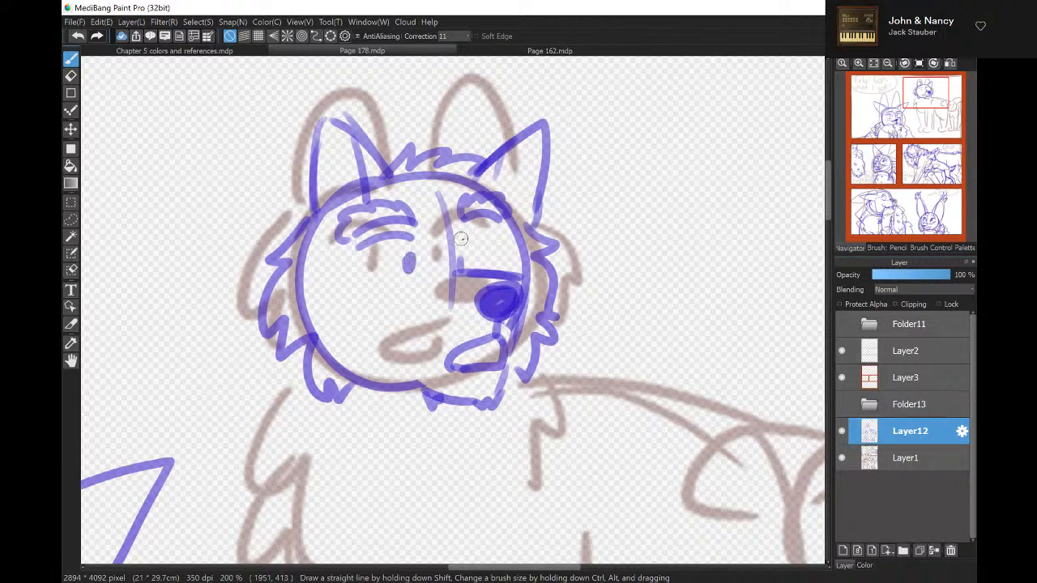
mouse_move(460, 238)
mouse_down()
mouse_move(505, 241)
mouse_move(493, 259)
mouse_up()
drag(366, 279, 418, 275)
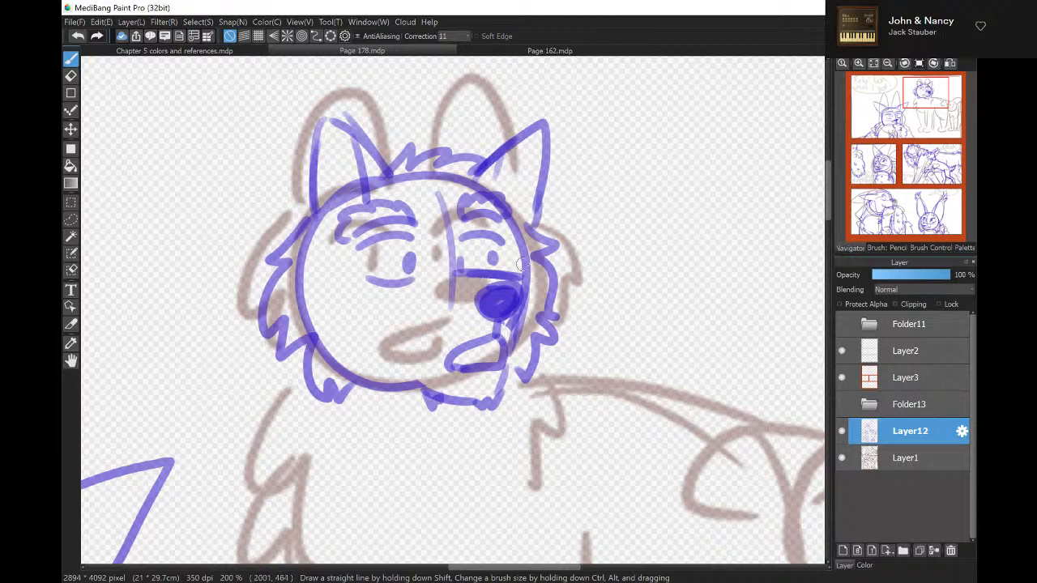
Sketch the standing animal's body with a chest circle, an arched back, a rounded rump and the belly line.
mouse_move(925, 104)
mouse_down()
mouse_move(930, 123)
mouse_move(932, 115)
mouse_up()
click(886, 65)
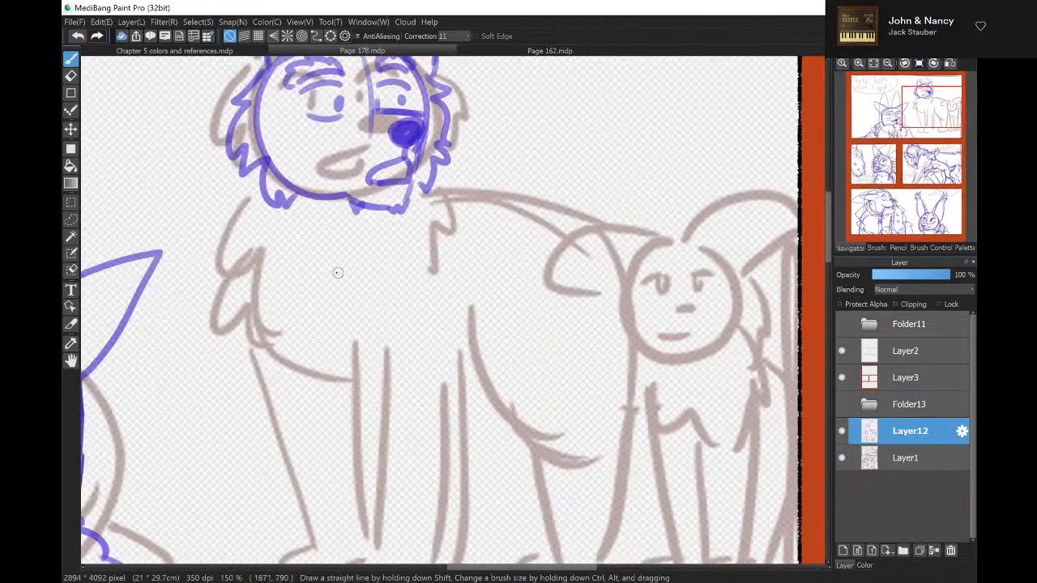
mouse_move(348, 235)
mouse_down()
mouse_move(297, 259)
mouse_move(382, 216)
mouse_move(409, 348)
mouse_move(477, 318)
mouse_up()
drag(434, 198, 577, 231)
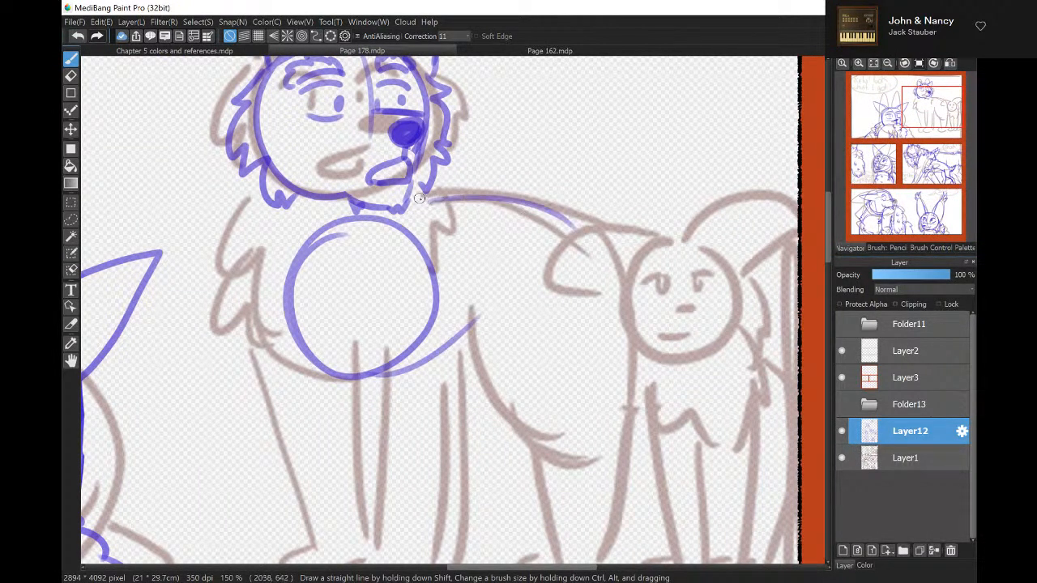
mouse_move(418, 197)
mouse_down()
mouse_move(570, 217)
mouse_move(624, 275)
mouse_move(546, 357)
mouse_up()
drag(444, 361, 568, 362)
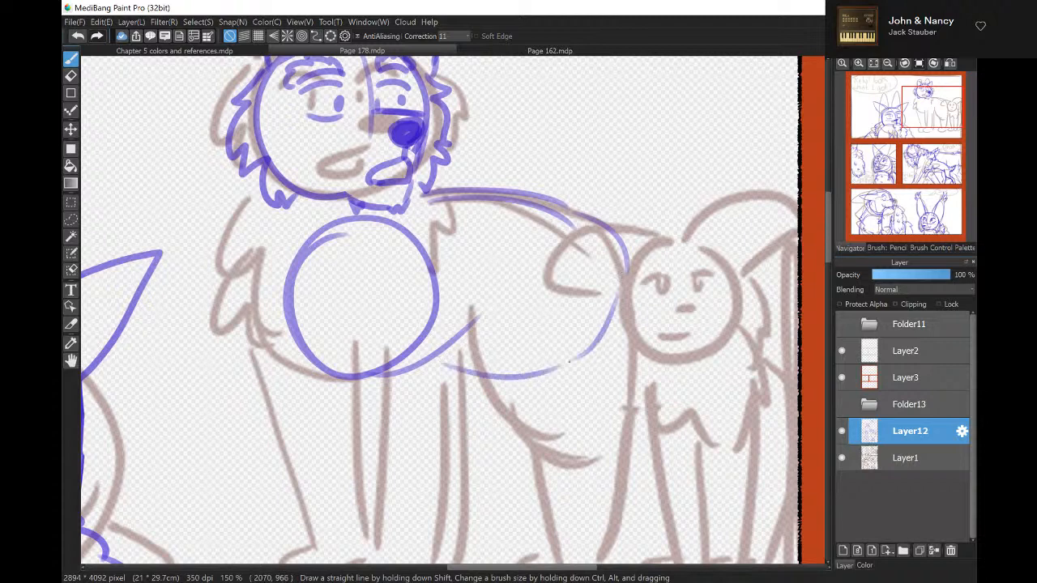
Draw jagged fur down both sides of the standing animal's neck and a fur tuft inside the chest circle.
drag(932, 123, 930, 120)
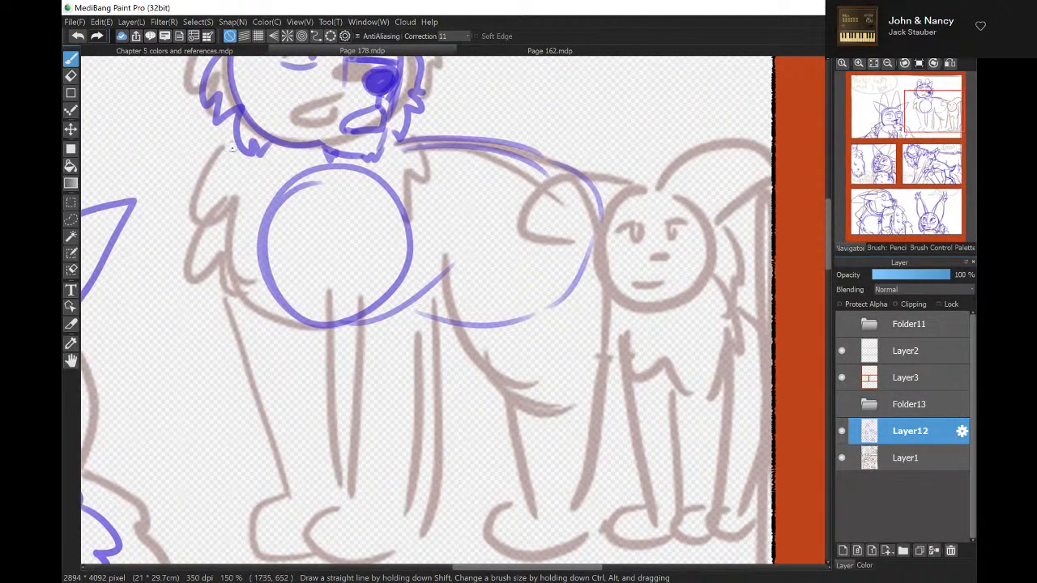
mouse_move(223, 121)
mouse_down()
mouse_move(201, 154)
mouse_move(217, 192)
mouse_move(217, 247)
mouse_move(238, 224)
mouse_move(227, 264)
mouse_move(261, 281)
mouse_up()
drag(401, 110, 441, 168)
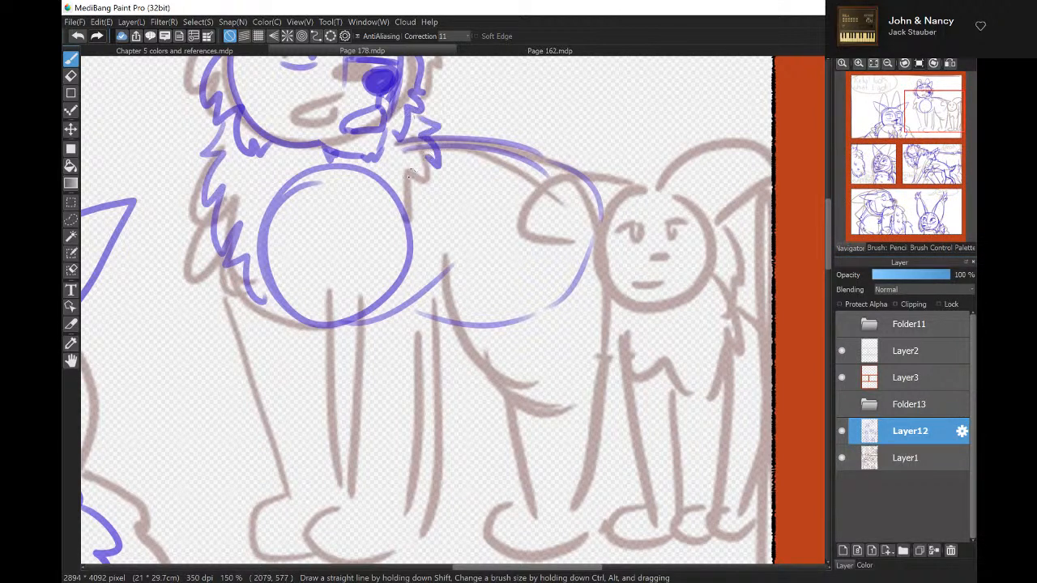
mouse_move(318, 192)
mouse_down()
mouse_move(330, 248)
mouse_move(350, 224)
mouse_up()
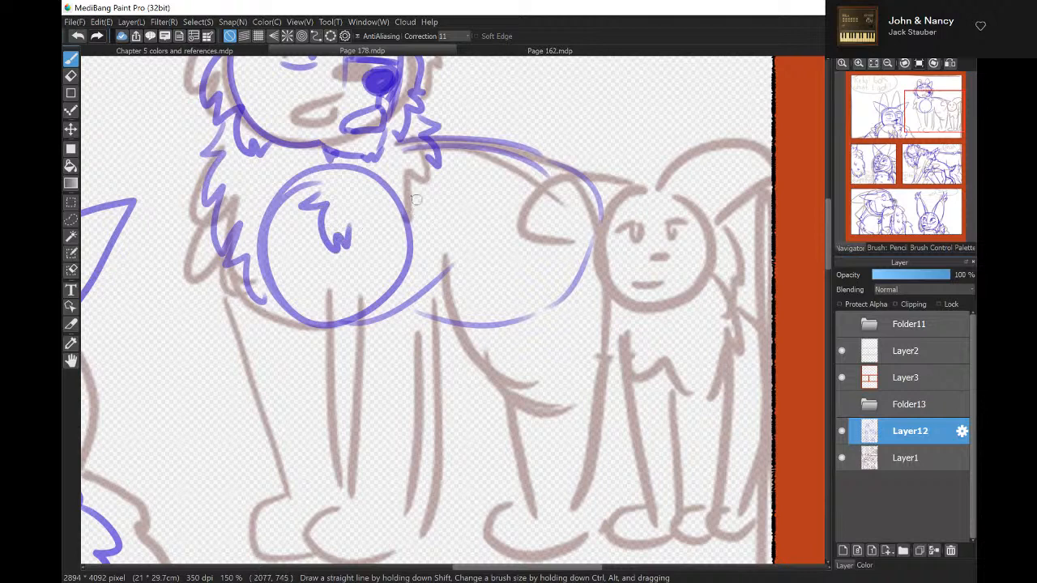
Sketch light guide lines for the standing animal's shoulders and both front legs.
drag(405, 169, 369, 260)
drag(390, 357, 398, 481)
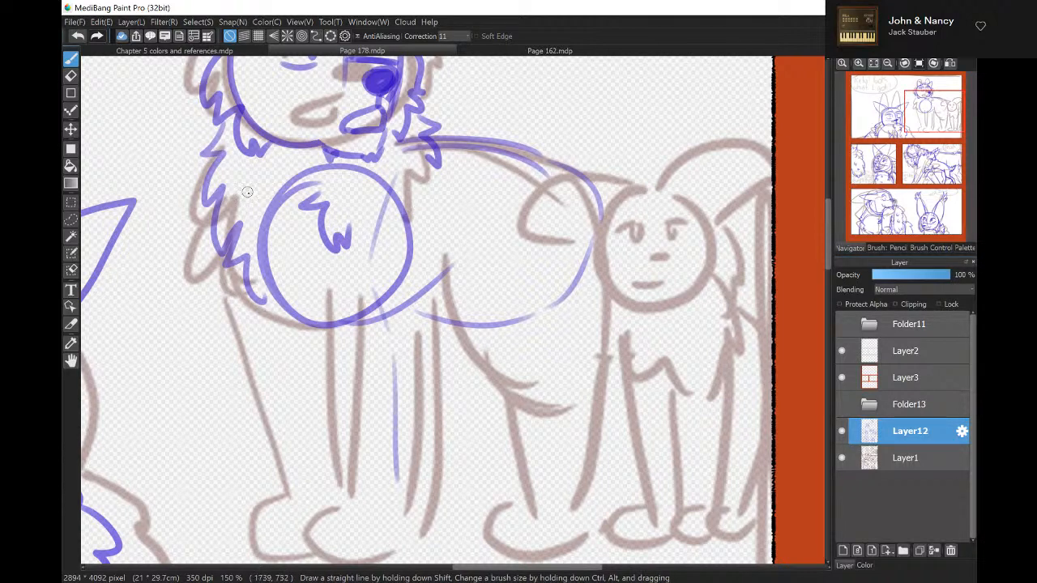
drag(247, 192, 243, 271)
mouse_move(234, 304)
mouse_down()
mouse_move(258, 362)
mouse_move(284, 496)
mouse_up()
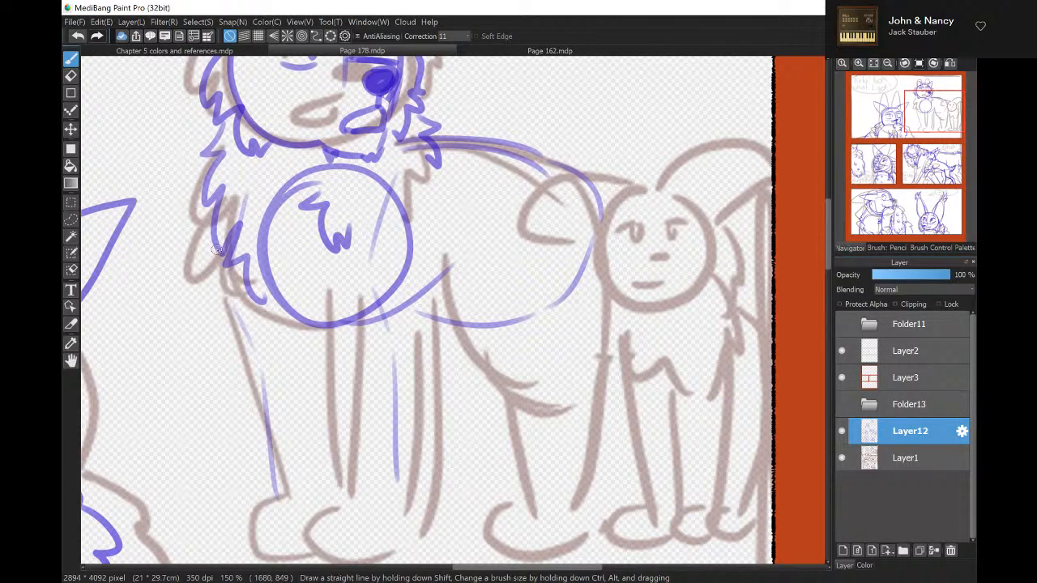
Outline the standing animal's front legs with fur behind the near leg, and draw the near paw with toes.
mouse_move(217, 250)
mouse_down()
mouse_move(246, 349)
mouse_move(260, 518)
mouse_up()
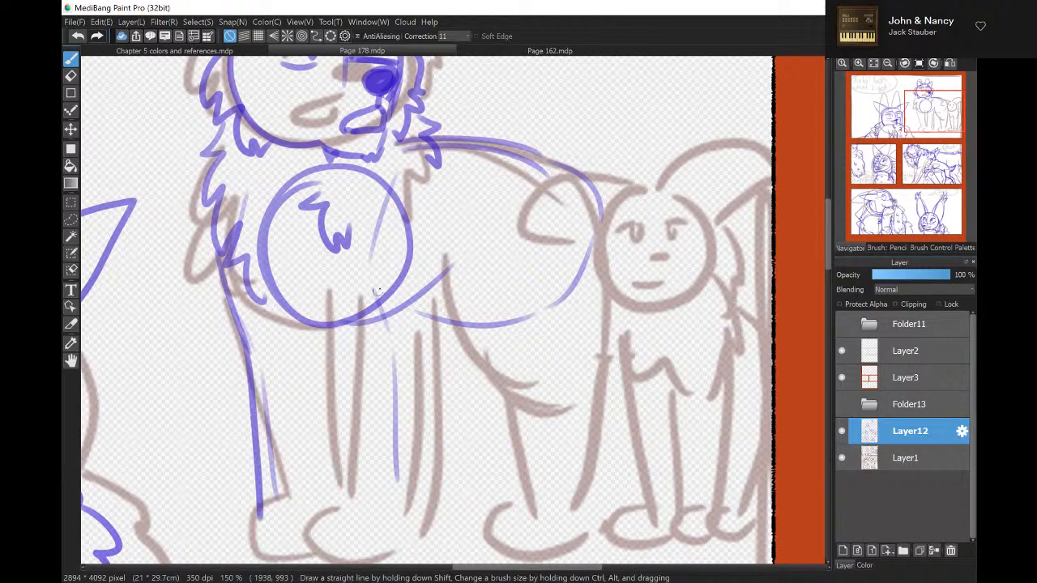
drag(344, 237, 375, 423)
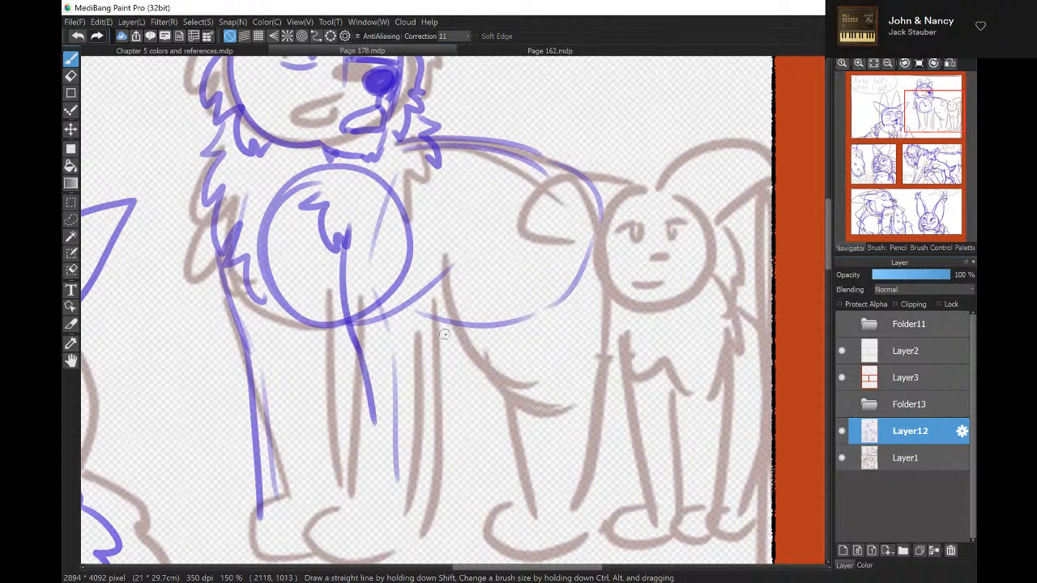
mouse_move(444, 314)
mouse_down()
mouse_move(462, 355)
mouse_move(454, 449)
mouse_move(429, 539)
mouse_up()
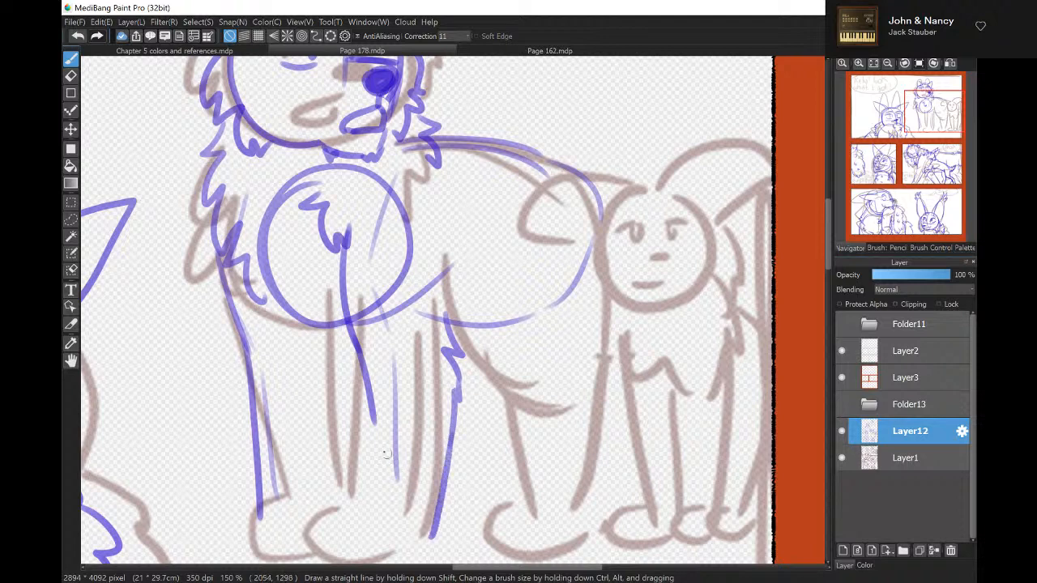
mouse_move(370, 415)
mouse_down()
mouse_move(371, 503)
mouse_move(342, 514)
mouse_move(341, 550)
mouse_move(395, 555)
mouse_move(433, 525)
mouse_move(428, 555)
mouse_up()
drag(374, 528, 375, 551)
mouse_move(404, 525)
mouse_down()
mouse_move(405, 536)
mouse_move(357, 550)
mouse_up()
mouse_move(262, 515)
mouse_down()
mouse_move(224, 543)
mouse_move(235, 561)
mouse_move(290, 559)
mouse_up()
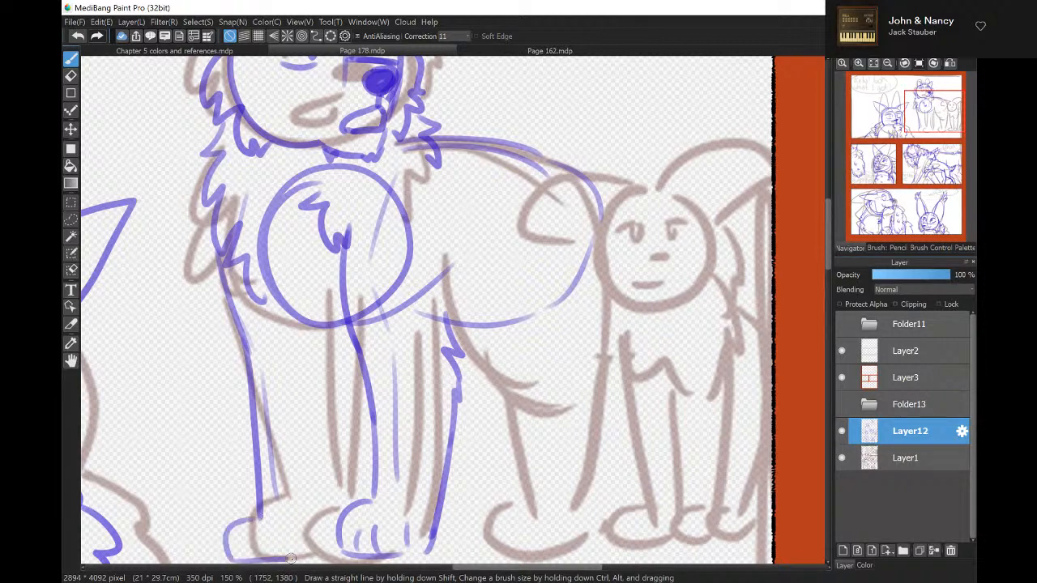
mouse_move(264, 513)
mouse_down()
mouse_move(236, 557)
mouse_move(312, 553)
mouse_up()
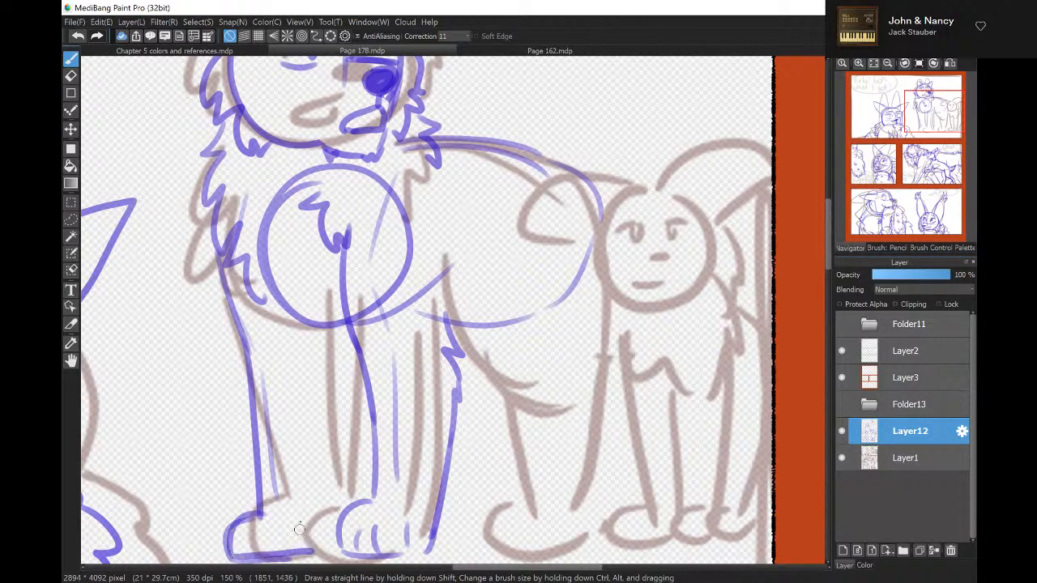
key(e)
mouse_move(258, 512)
mouse_down()
mouse_move(274, 548)
mouse_move(252, 562)
mouse_move(219, 525)
mouse_move(278, 539)
mouse_up()
Draw jagged fur beneath the standing animal's chest circle and complete the far front leg with its inner edge and paw.
key(b)
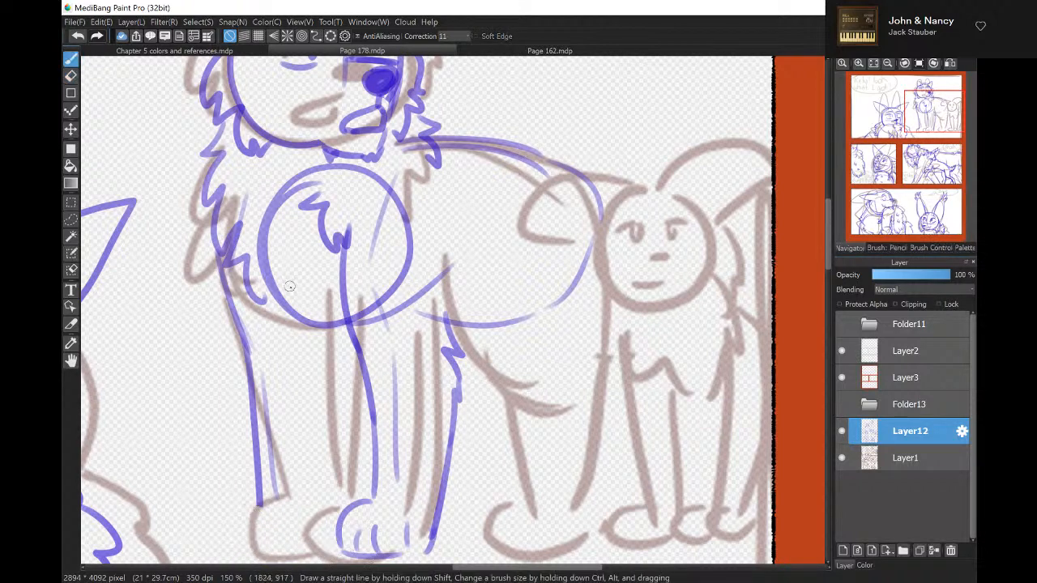
mouse_move(298, 325)
mouse_down()
mouse_move(362, 344)
mouse_move(330, 352)
mouse_move(305, 535)
mouse_up()
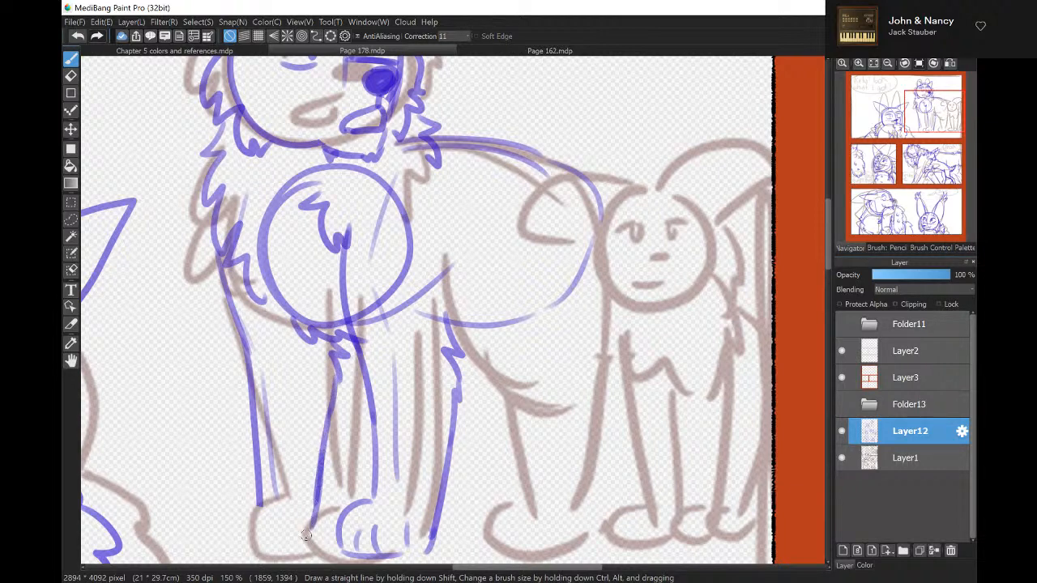
drag(250, 551, 307, 549)
drag(313, 508, 308, 547)
mouse_move(261, 507)
mouse_down()
mouse_move(230, 541)
mouse_move(248, 547)
mouse_up()
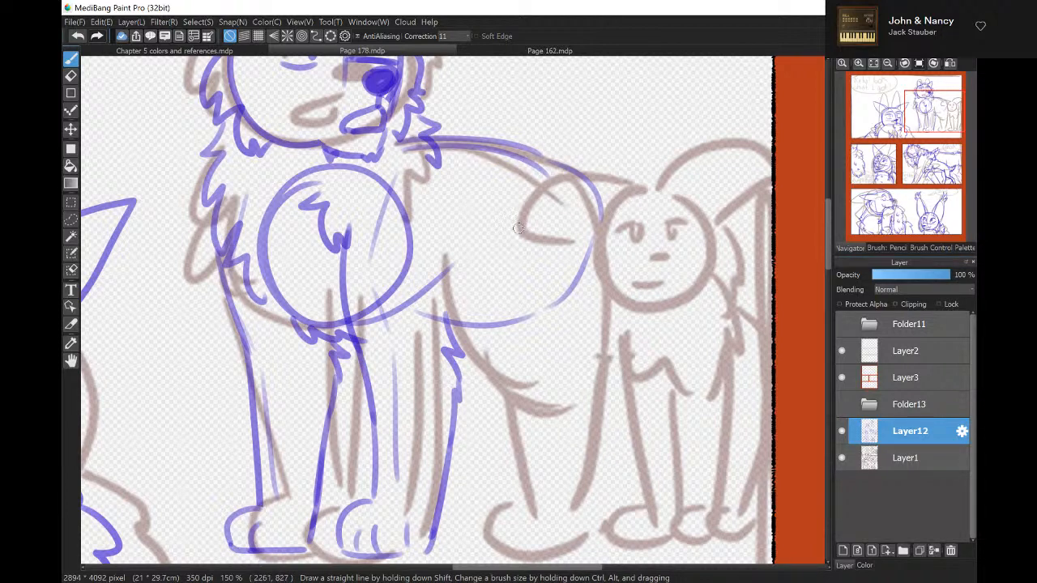
Sketch light guide lines for the standing animal's haunch and hind leg, with an oval for the hind paw.
drag(525, 219, 528, 267)
drag(554, 339, 587, 385)
drag(585, 405, 571, 496)
drag(559, 498, 516, 527)
mouse_move(518, 534)
mouse_down()
mouse_move(572, 498)
mouse_move(584, 509)
mouse_up()
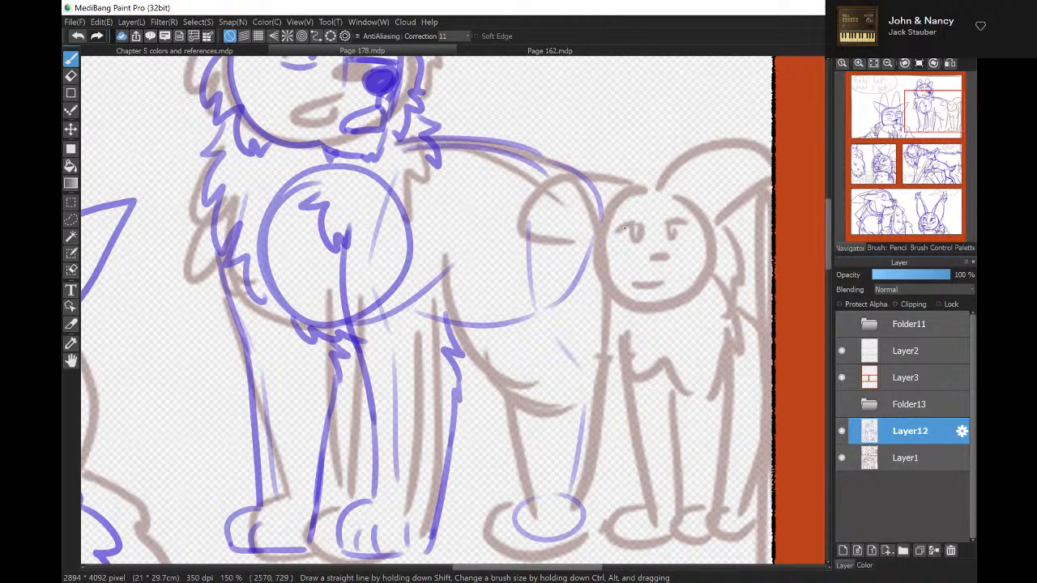
Draw the belly fur, the hind leg's front edge and paw, and the remaining edge and foot of the leg beside it.
mouse_move(443, 313)
mouse_down()
mouse_move(450, 376)
mouse_move(540, 333)
mouse_move(539, 463)
mouse_move(532, 504)
mouse_move(506, 538)
mouse_move(558, 530)
mouse_up()
mouse_move(490, 354)
mouse_down()
mouse_move(501, 386)
mouse_move(486, 519)
mouse_up()
drag(464, 493, 451, 516)
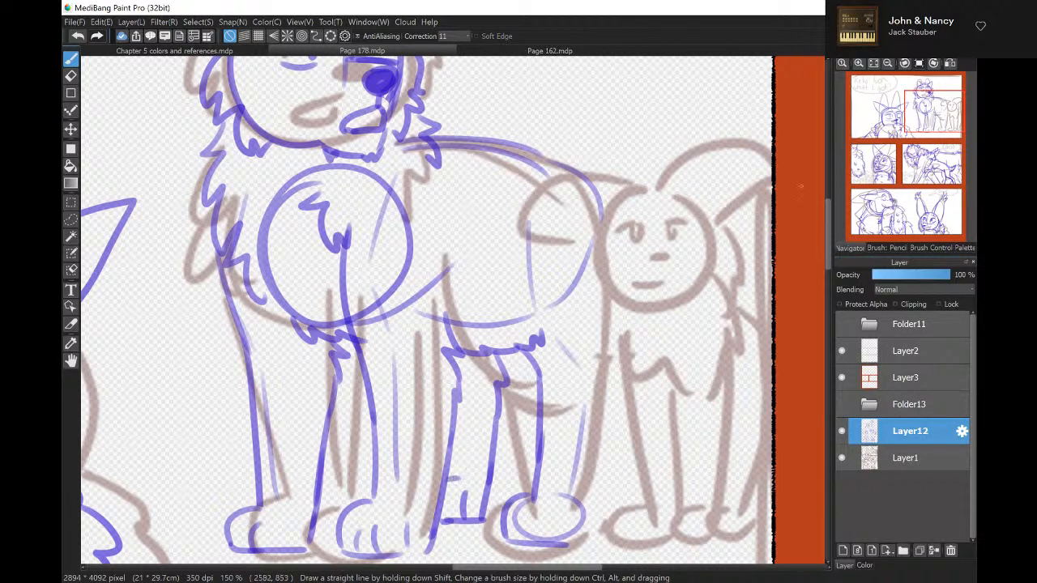
Add jagged fur along the standing animal's back and draw pupils in its eyes.
mouse_move(439, 141)
mouse_down()
mouse_move(494, 123)
mouse_move(567, 162)
mouse_up()
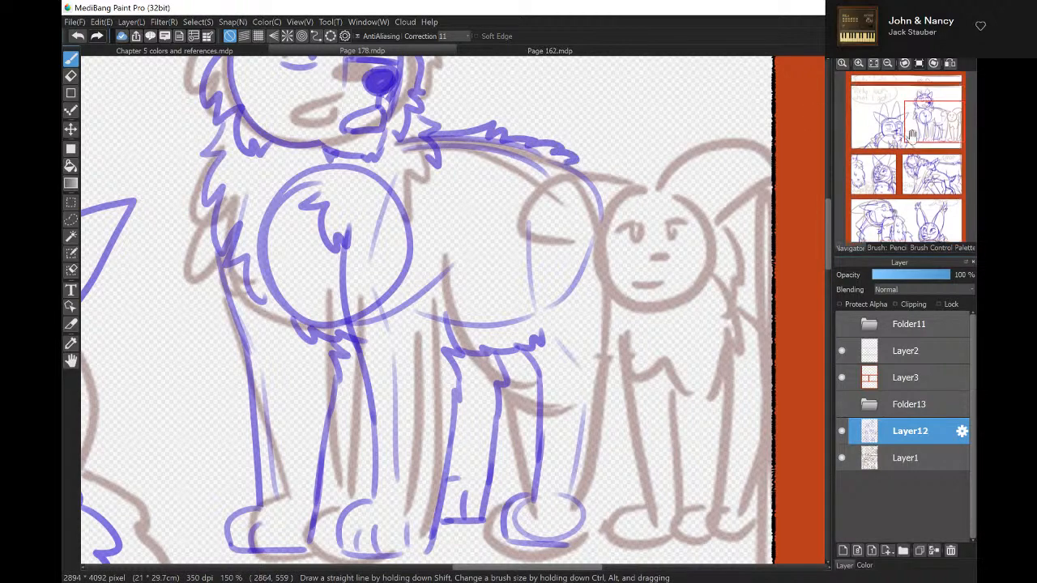
mouse_move(938, 109)
mouse_down()
mouse_move(940, 133)
mouse_move(937, 113)
mouse_up()
key(e)
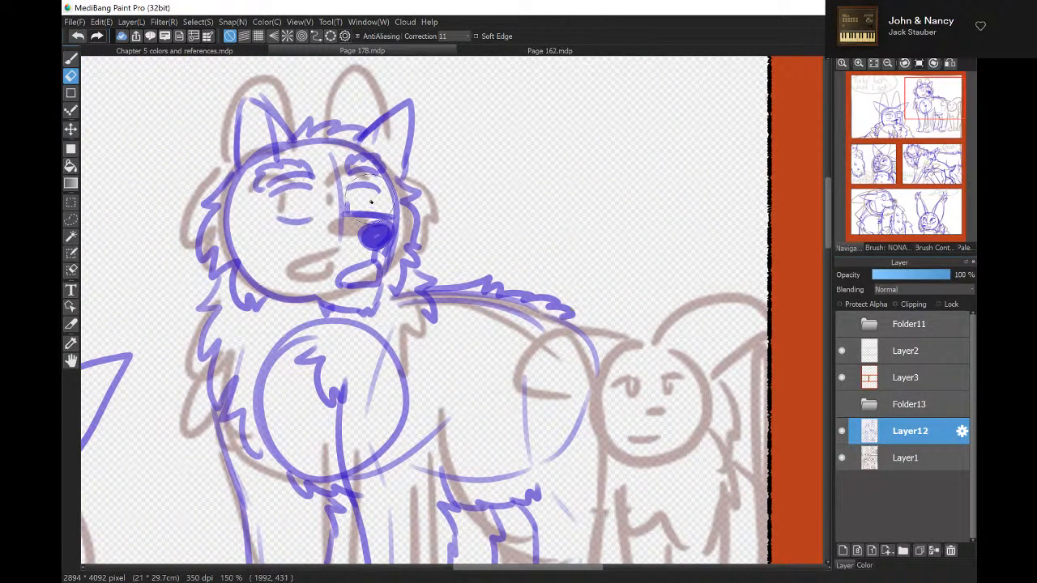
key(b)
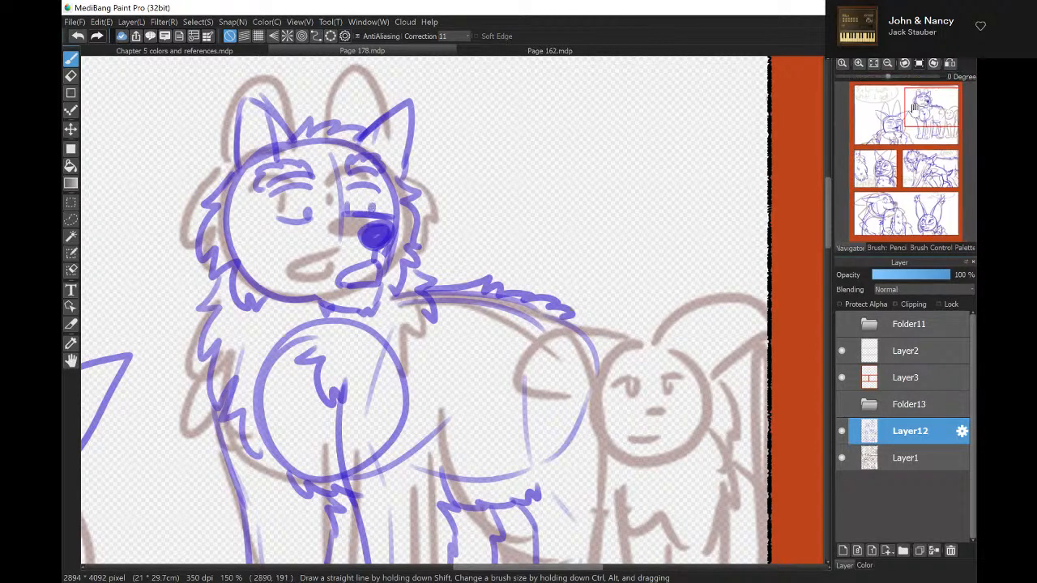
Draw a round head circle for the smaller animal at the panel's edge, zoomed in to 400%.
mouse_move(945, 122)
mouse_down()
mouse_move(953, 130)
mouse_move(934, 106)
mouse_up()
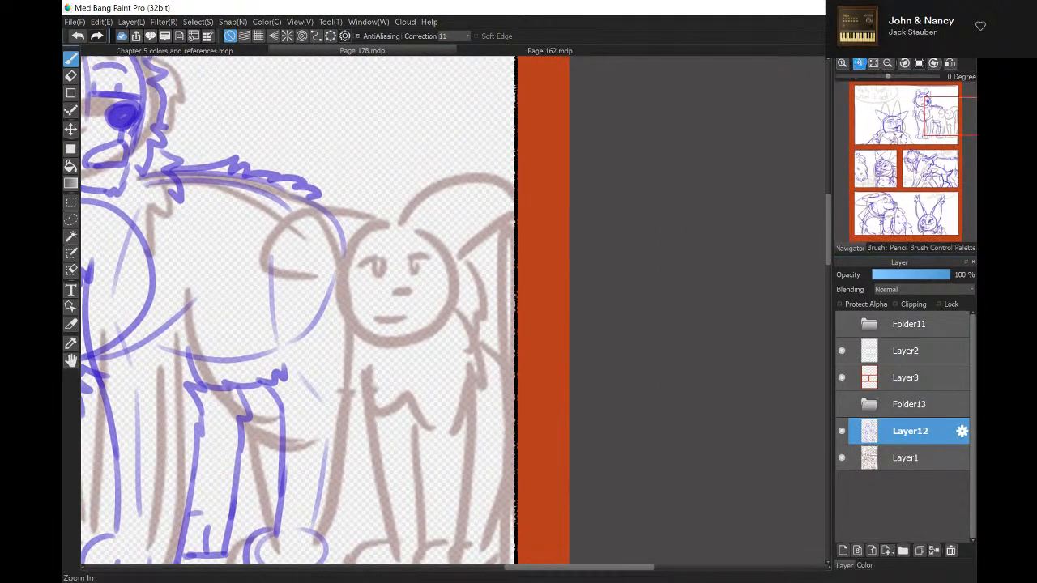
click(858, 63)
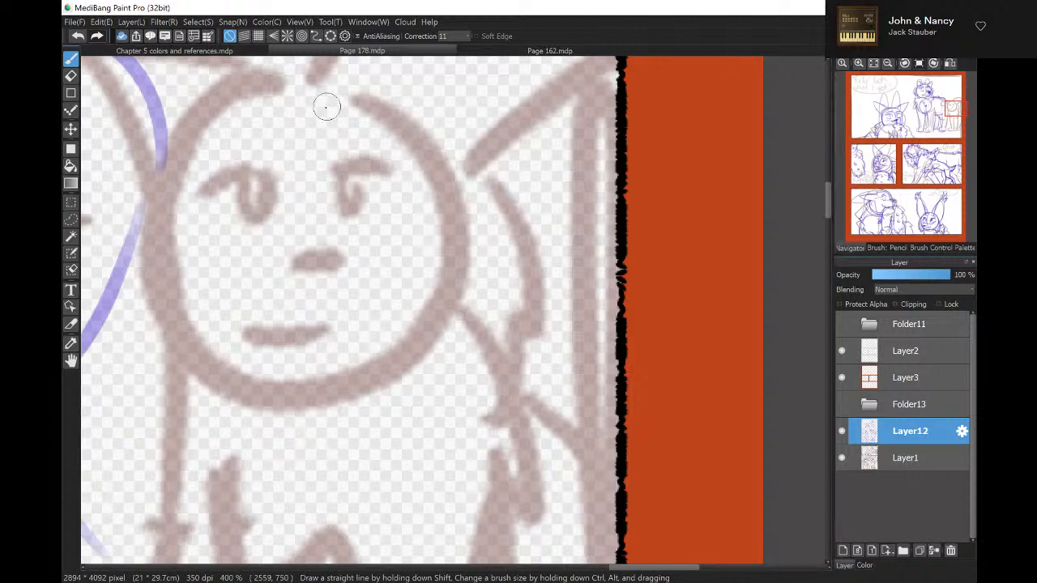
mouse_move(312, 96)
mouse_down()
mouse_move(209, 227)
mouse_move(447, 191)
mouse_move(287, 98)
mouse_move(256, 344)
mouse_move(423, 122)
mouse_move(258, 81)
mouse_up()
click(79, 37)
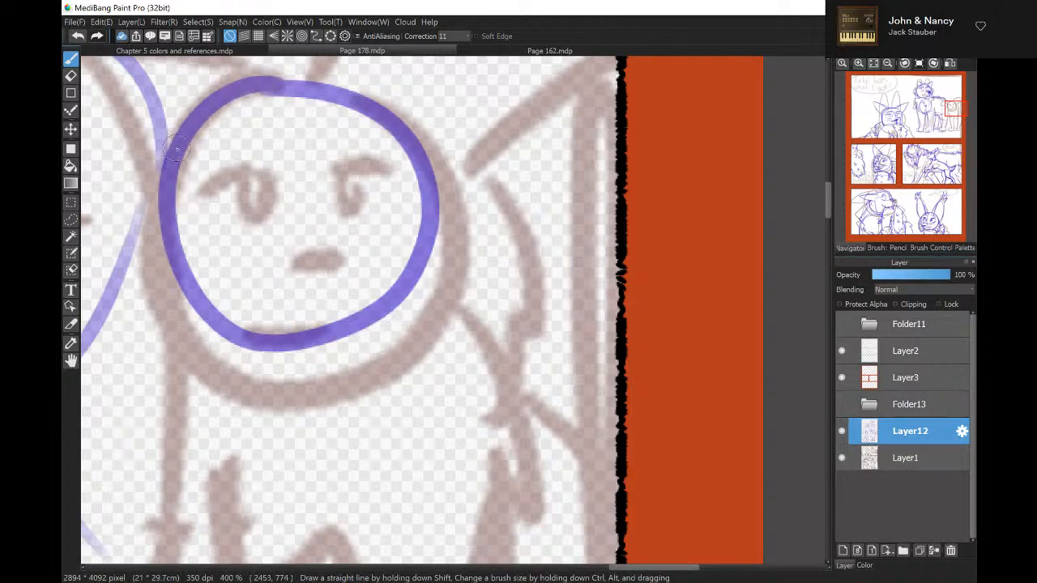
drag(177, 149, 89, 154)
click(77, 36)
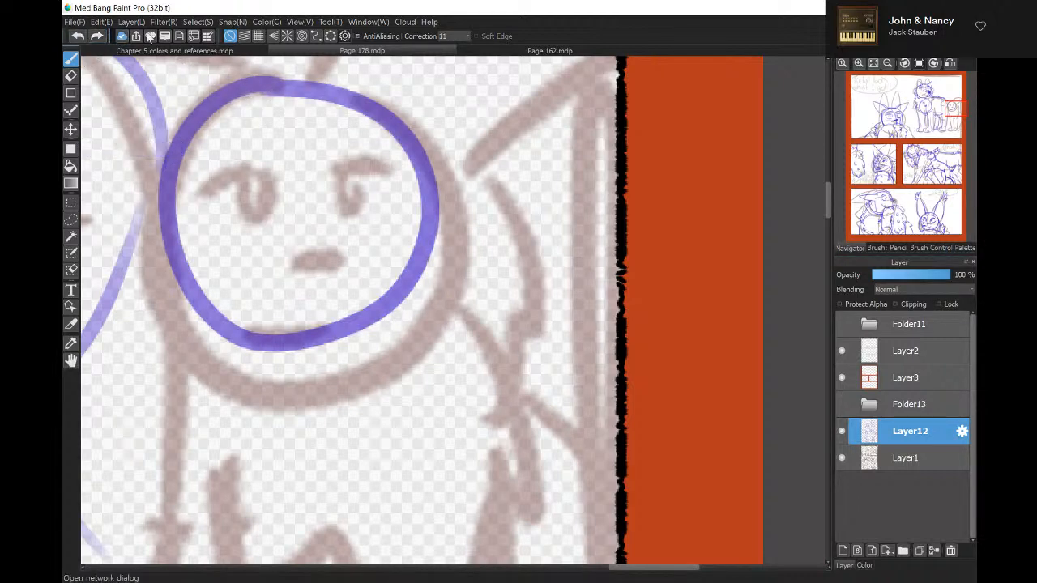
mouse_move(948, 120)
drag(944, 124, 945, 113)
mouse_move(622, 204)
mouse_down()
mouse_move(559, 167)
mouse_move(483, 183)
mouse_move(437, 218)
mouse_move(328, 204)
mouse_move(458, 369)
mouse_move(567, 350)
mouse_up()
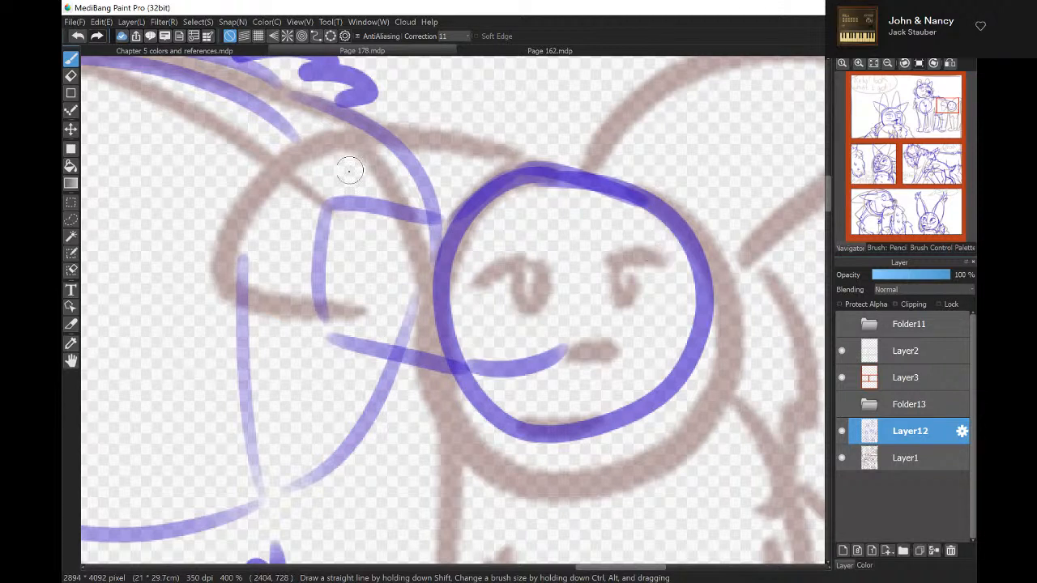
click(78, 37)
click(78, 36)
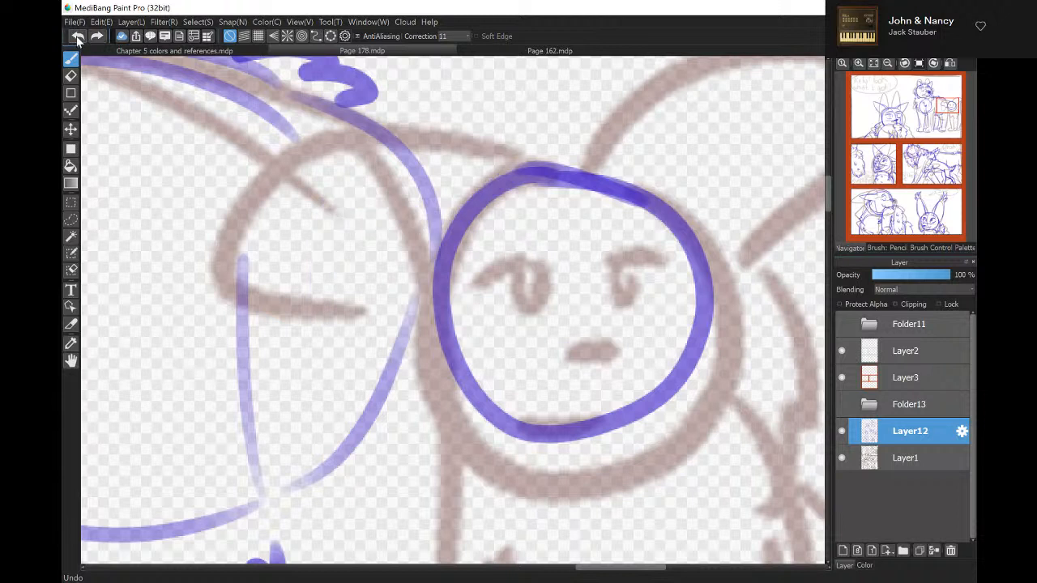
click(78, 37)
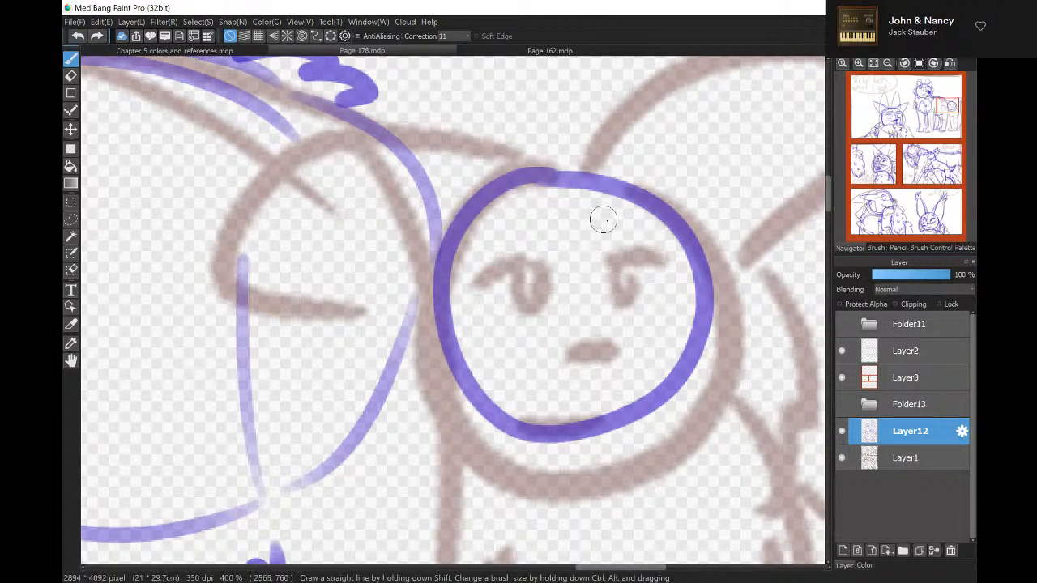
Draw curved horizontal and vertical facial guide lines inside the smaller animal's head circle.
mouse_move(608, 218)
mouse_down()
mouse_move(529, 225)
mouse_move(450, 292)
mouse_up()
drag(463, 233, 326, 215)
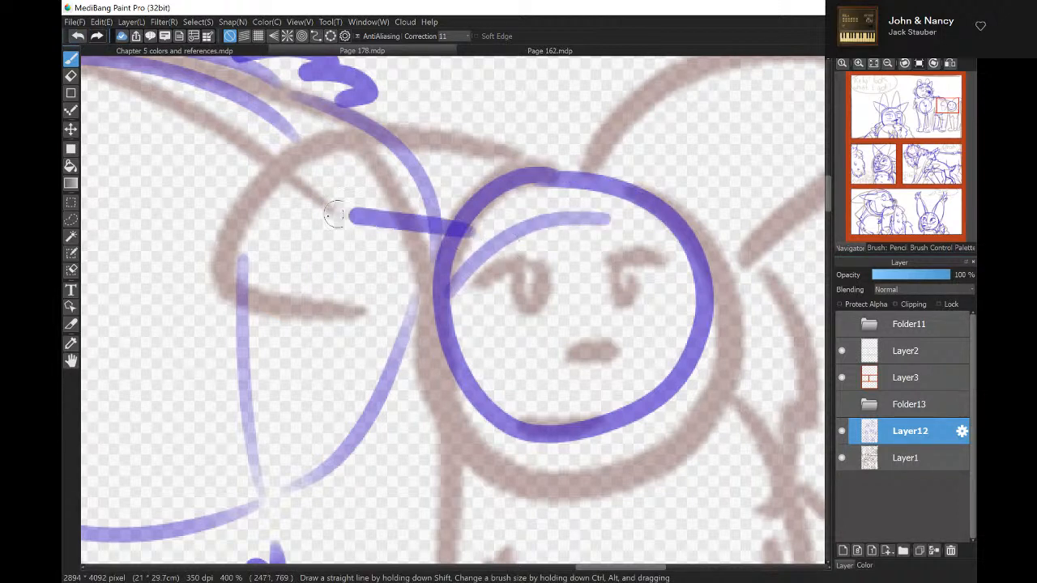
click(78, 36)
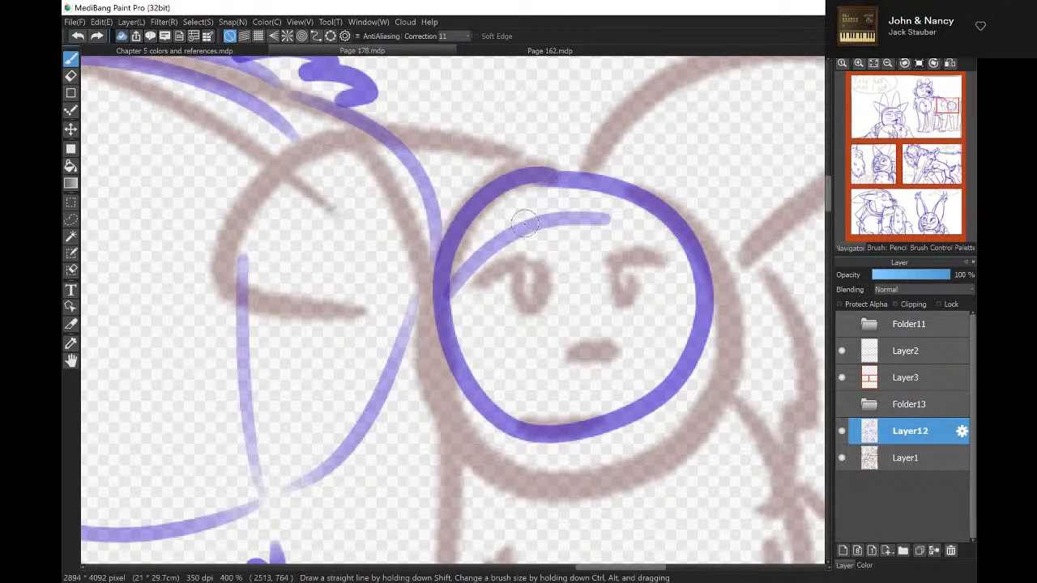
drag(519, 196, 528, 312)
mouse_move(490, 209)
mouse_down()
mouse_move(392, 175)
mouse_move(359, 247)
mouse_up()
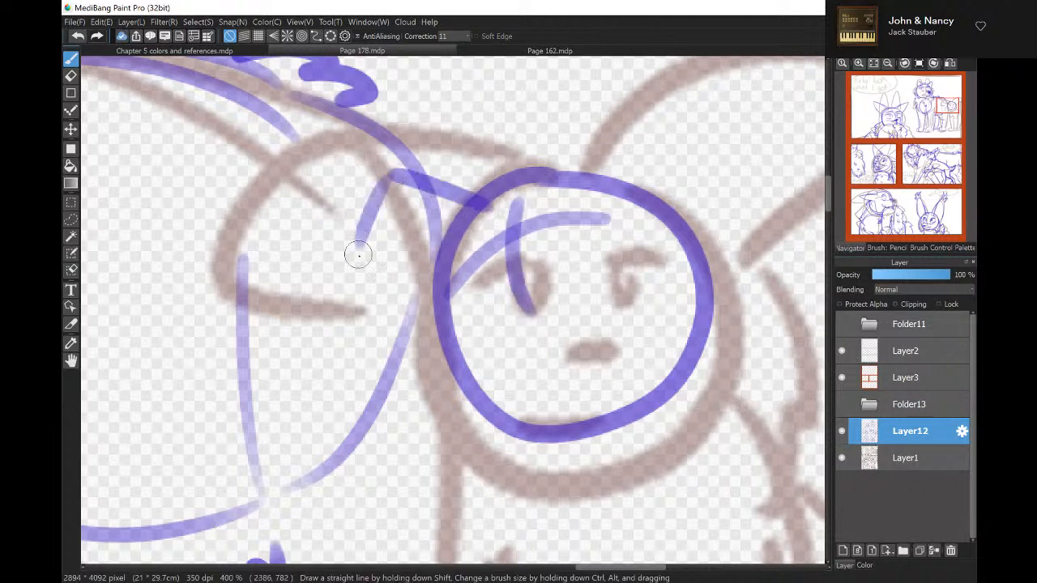
click(78, 37)
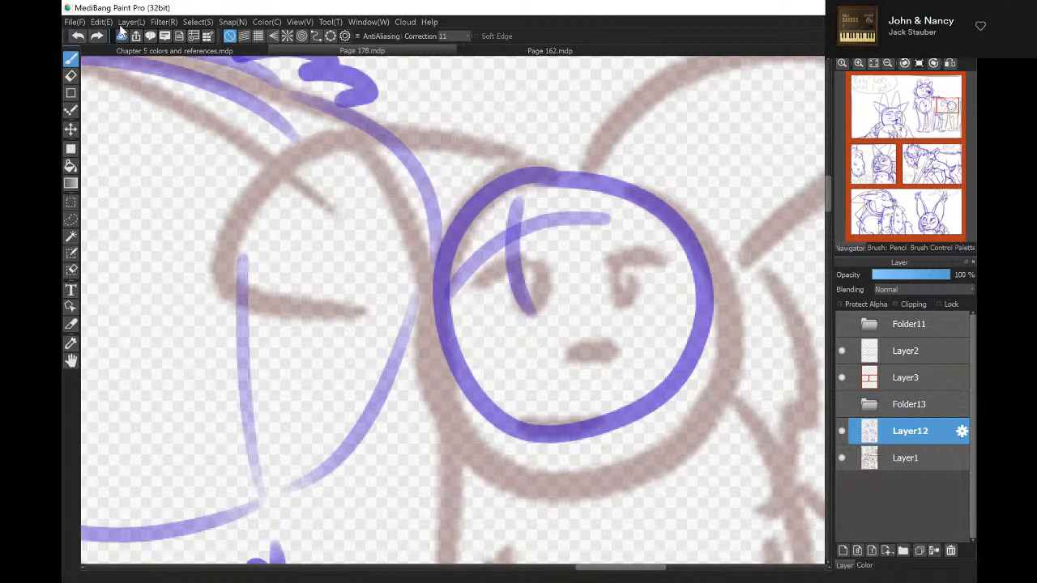
click(904, 62)
click(904, 62)
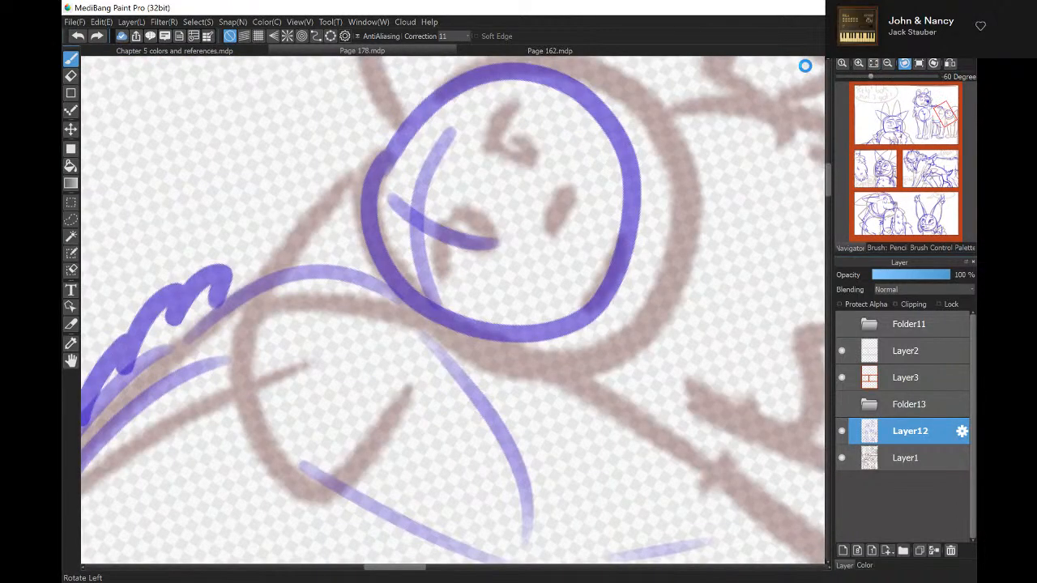
key(ctrl+0)
mouse_move(343, 259)
mouse_down()
mouse_move(276, 336)
mouse_move(370, 406)
mouse_move(438, 344)
mouse_up()
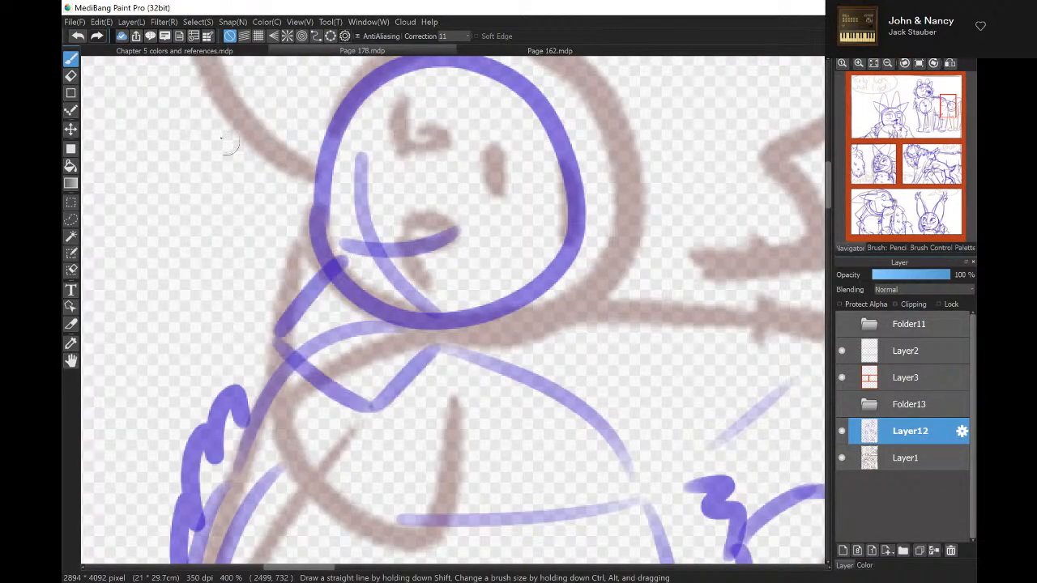
click(78, 37)
click(78, 37)
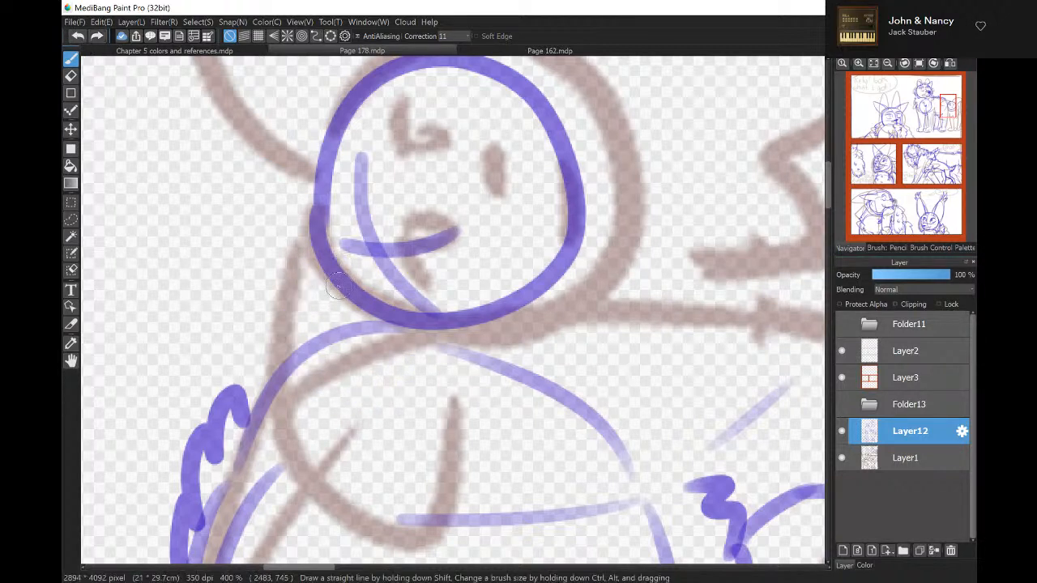
mouse_move(339, 285)
mouse_down()
mouse_move(340, 304)
mouse_move(324, 294)
mouse_move(336, 295)
mouse_up()
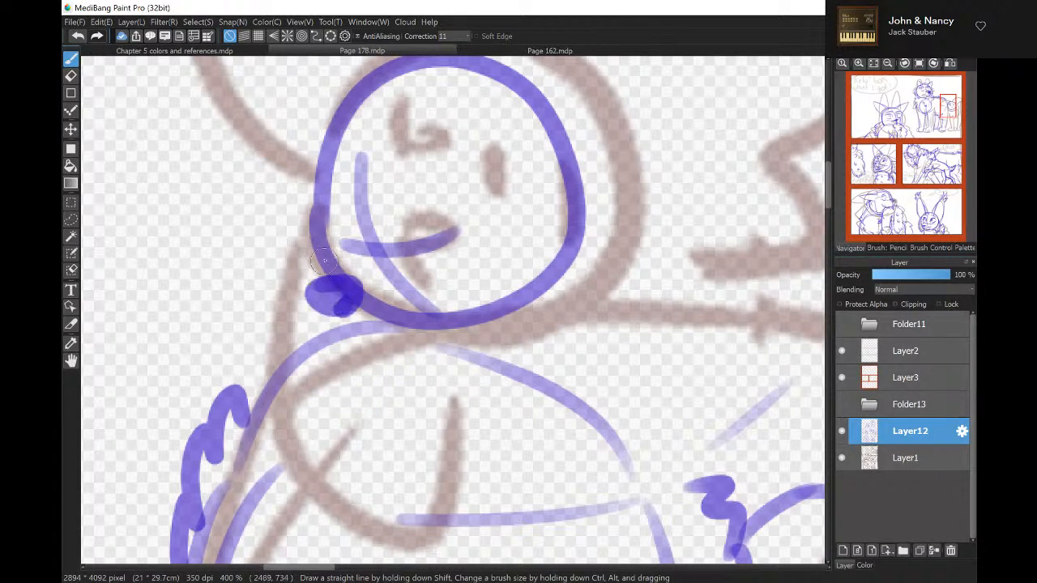
mouse_move(323, 259)
mouse_down()
mouse_move(272, 307)
mouse_move(331, 377)
mouse_up()
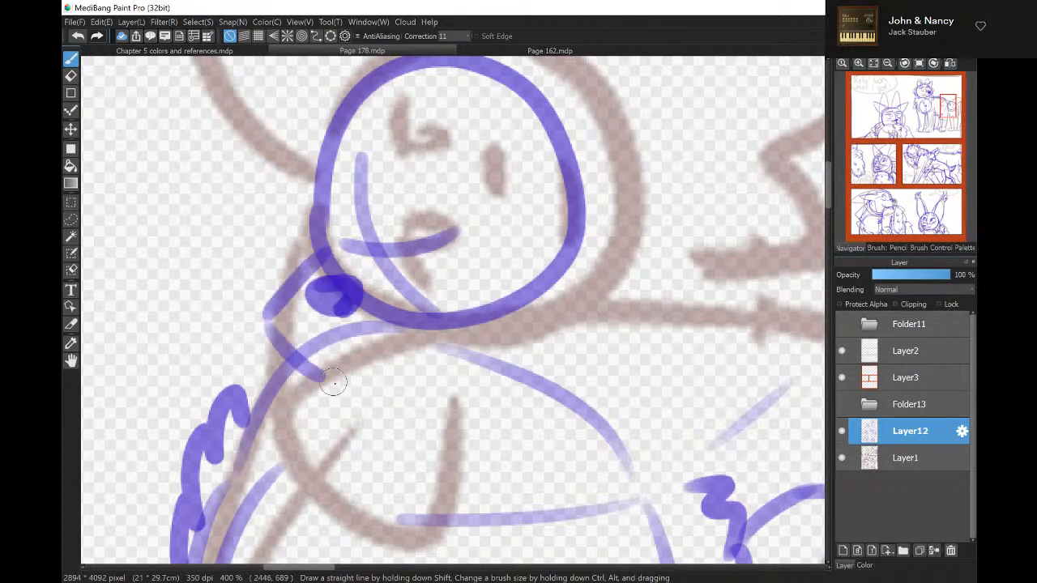
click(78, 37)
click(78, 37)
click(78, 36)
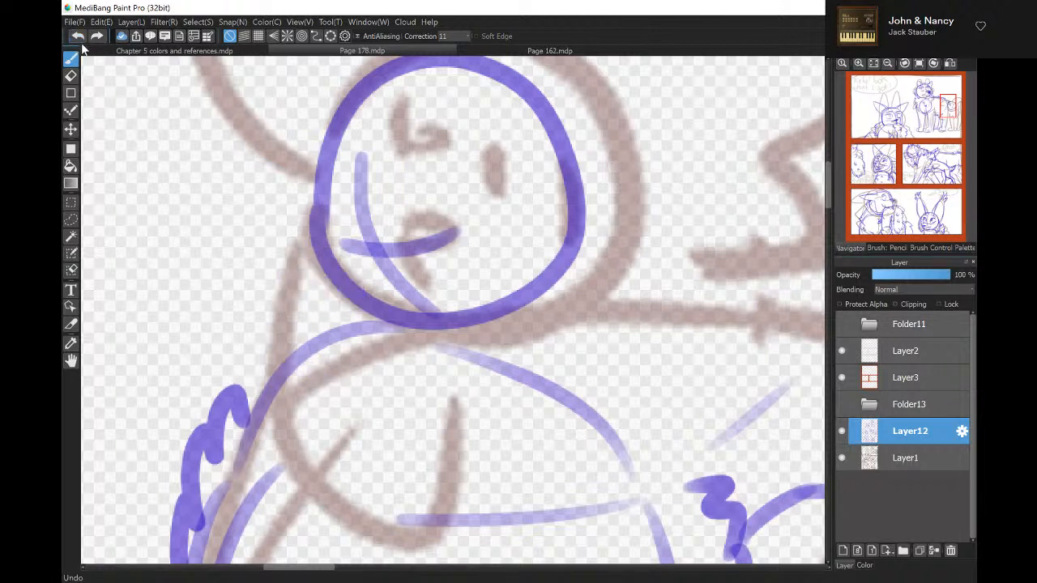
mouse_move(361, 243)
mouse_down()
mouse_move(284, 317)
mouse_move(356, 387)
mouse_up()
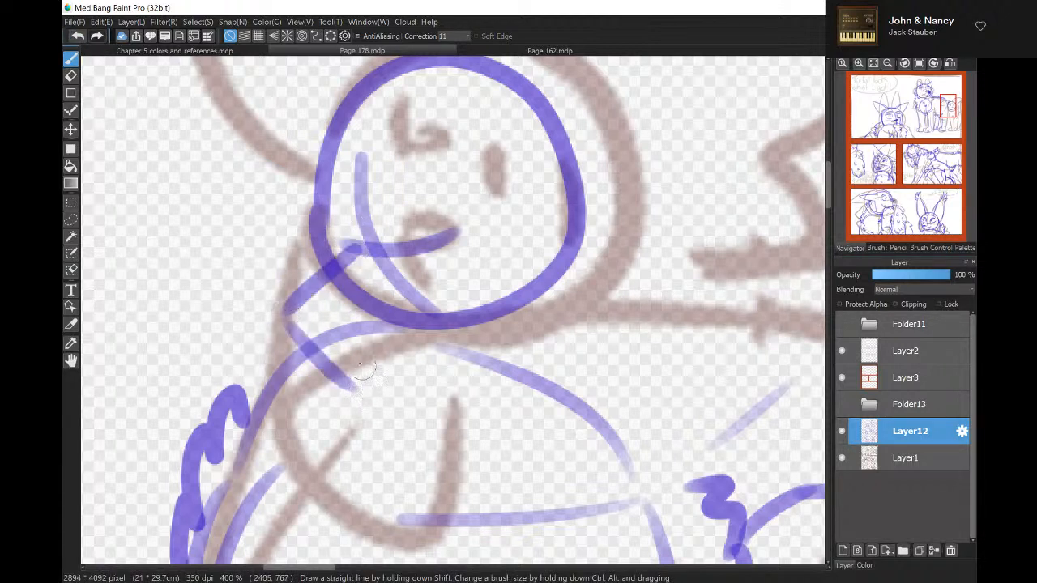
click(77, 37)
click(78, 37)
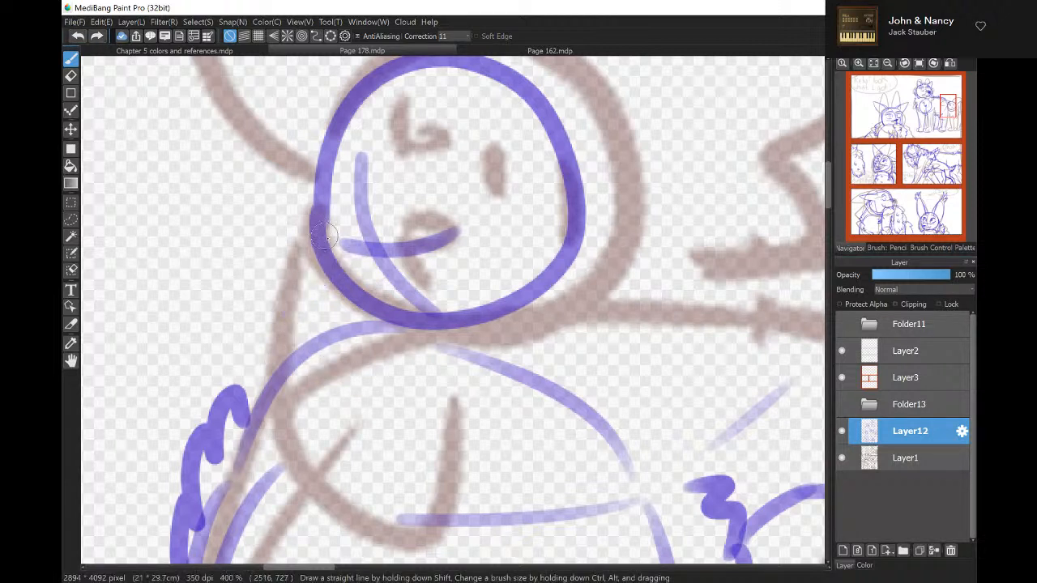
Sketch the smaller animal's short angular muzzle, and replace the far side of its head circle with a cheek line and jagged fur.
mouse_move(356, 243)
mouse_down()
mouse_move(334, 261)
mouse_move(315, 324)
mouse_move(398, 365)
mouse_move(478, 312)
mouse_up()
mouse_move(535, 158)
mouse_down()
mouse_move(571, 243)
mouse_move(560, 260)
mouse_up()
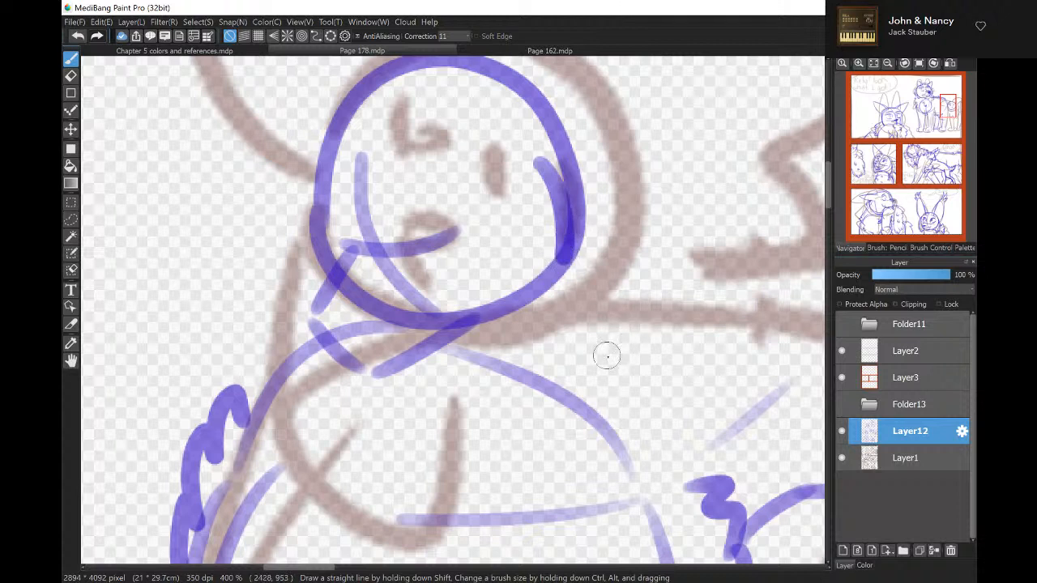
key(e)
drag(559, 129, 552, 276)
key(b)
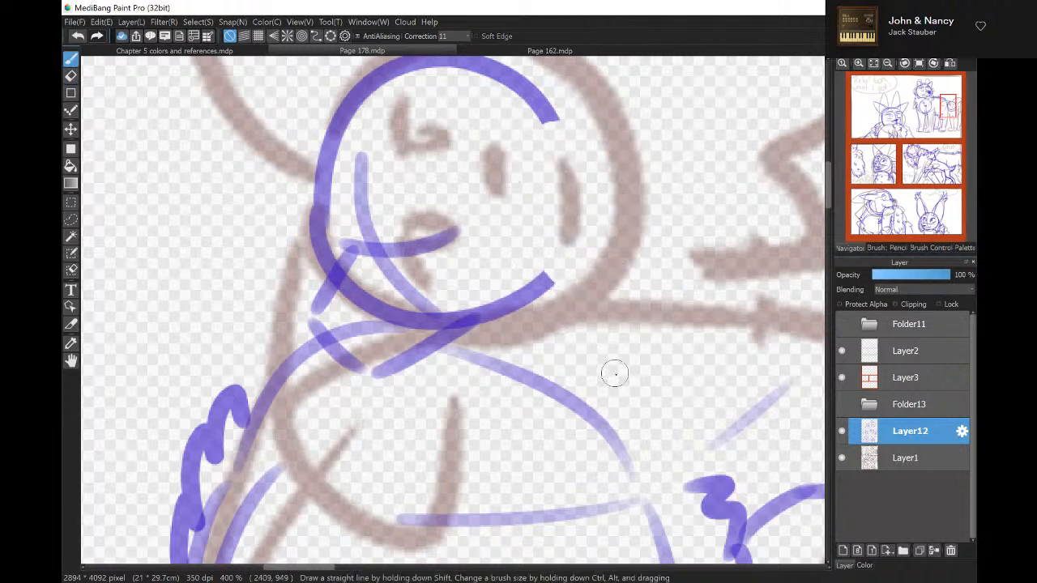
drag(540, 172, 554, 266)
mouse_move(541, 141)
mouse_down()
mouse_move(606, 163)
mouse_move(593, 199)
mouse_move(639, 240)
mouse_move(603, 258)
mouse_move(587, 323)
mouse_move(530, 312)
mouse_up()
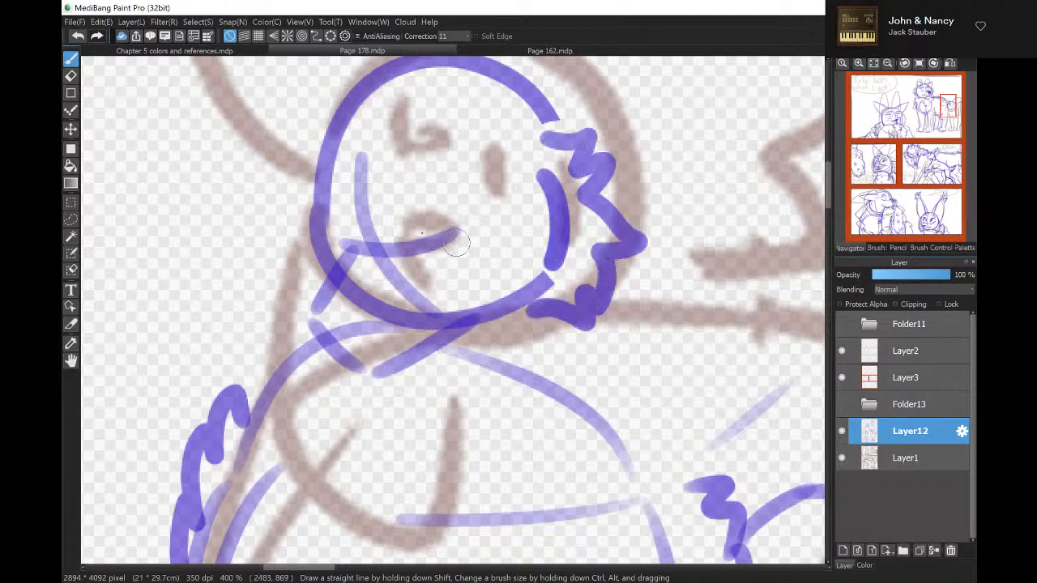
Draw jagged cheek fur on the muzzle side, darken the muzzle outline, fill in the nose and add the mouth line.
drag(316, 191, 342, 271)
mouse_move(301, 185)
mouse_down()
mouse_move(269, 207)
mouse_move(298, 283)
mouse_move(336, 295)
mouse_move(351, 249)
mouse_move(317, 325)
mouse_move(383, 375)
mouse_up()
mouse_move(339, 309)
mouse_down()
mouse_move(356, 328)
mouse_move(326, 326)
mouse_up()
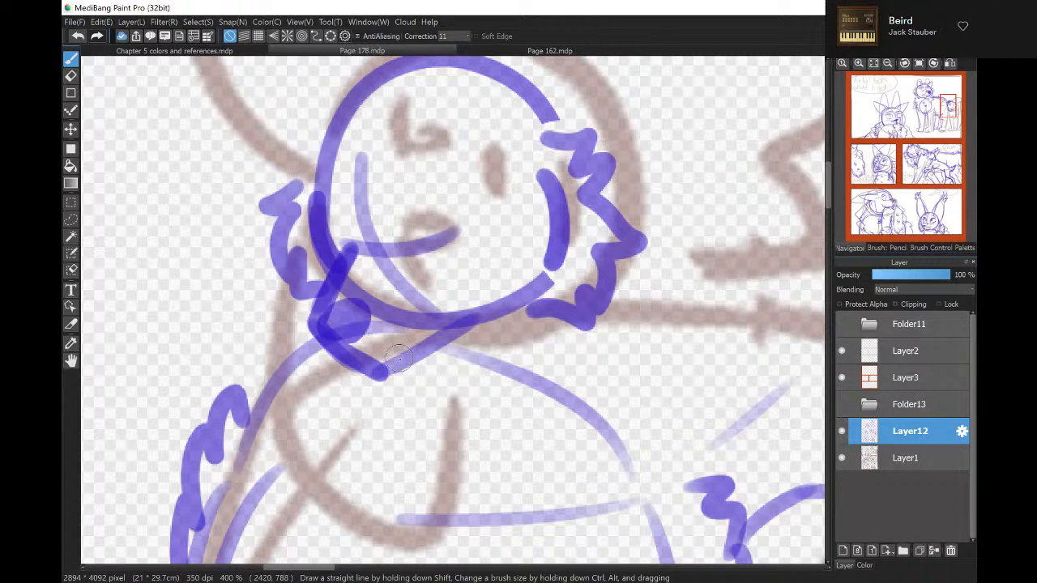
drag(395, 358, 410, 285)
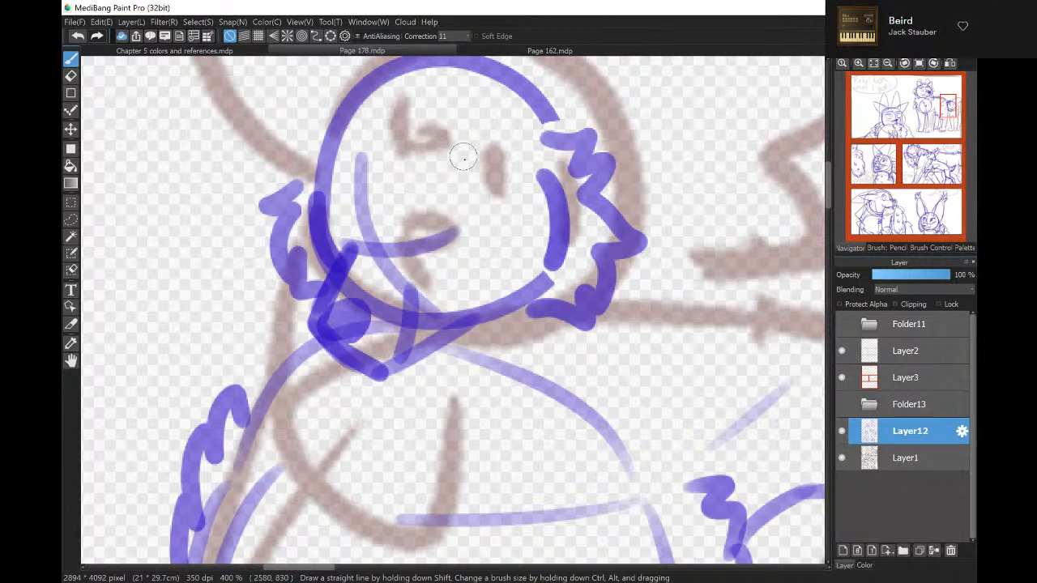
Draw an arched line for each of the smaller animal's eyes above the muzzle.
drag(429, 175, 494, 180)
click(452, 196)
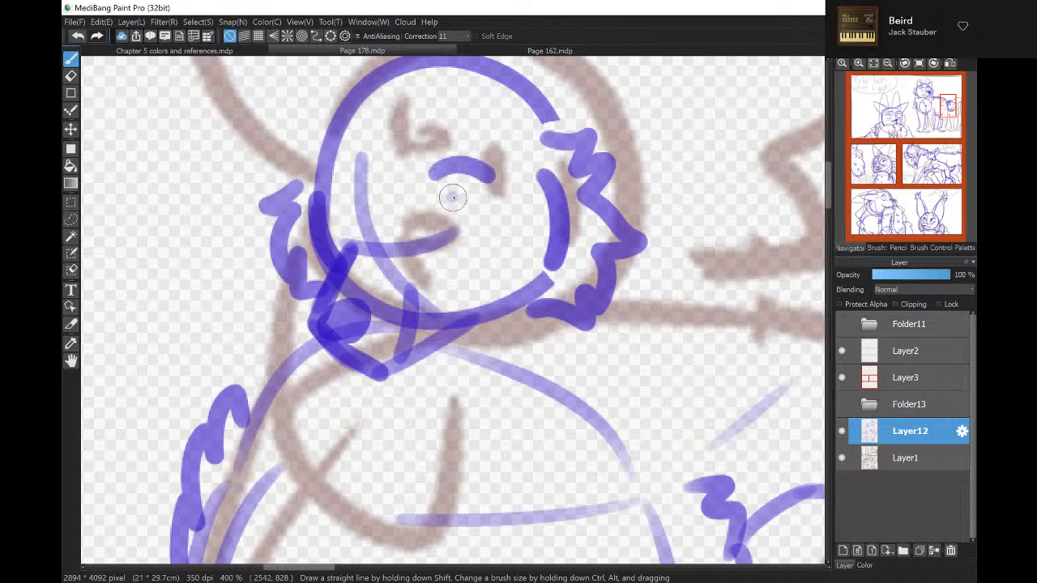
key(ctrl+z)
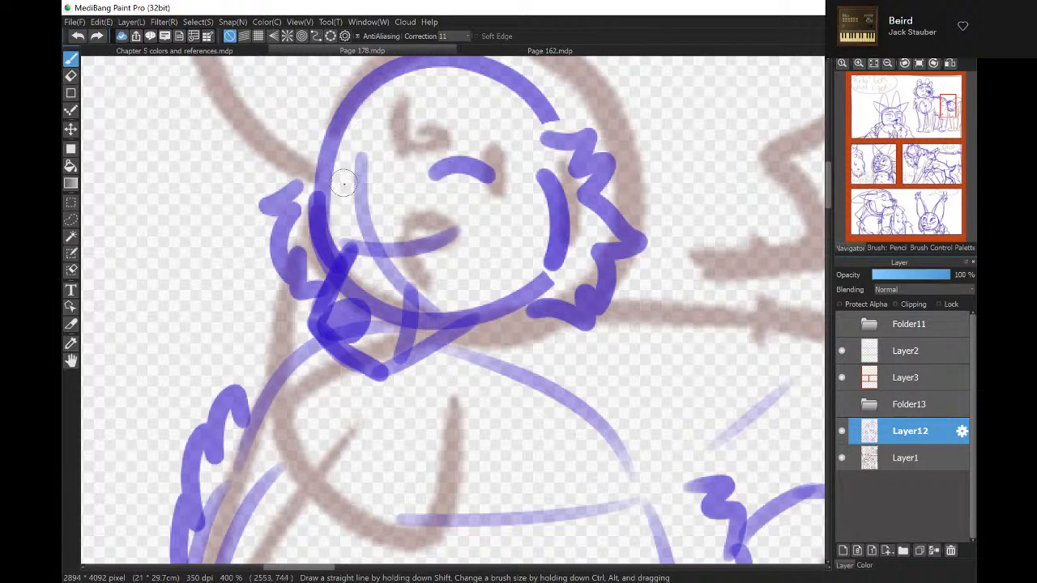
mouse_move(327, 191)
mouse_down()
mouse_move(369, 174)
mouse_move(378, 183)
mouse_up()
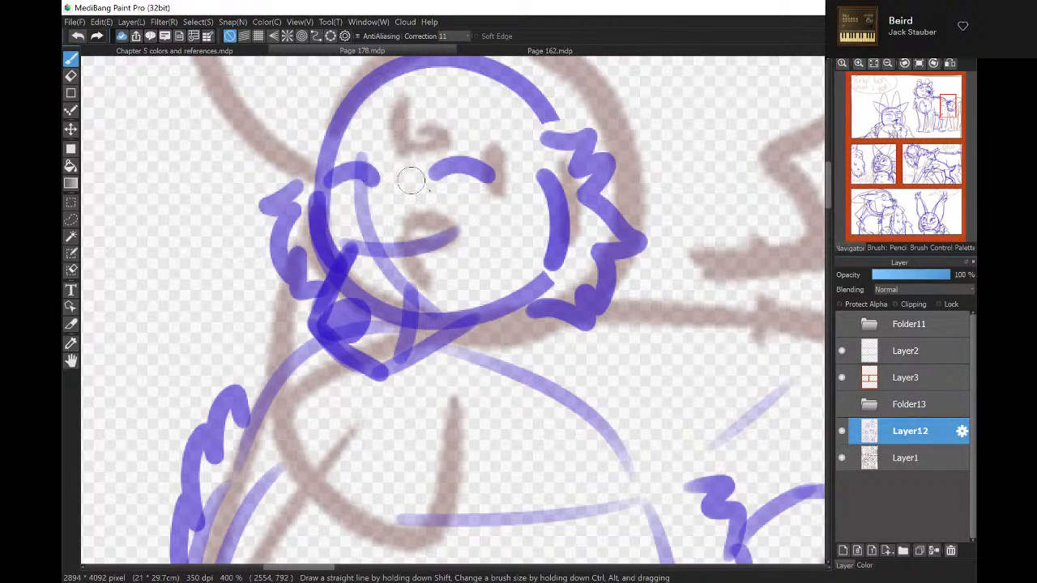
Dot a pupil beneath each of the smaller animal's arched eye lines.
click(451, 201)
click(349, 209)
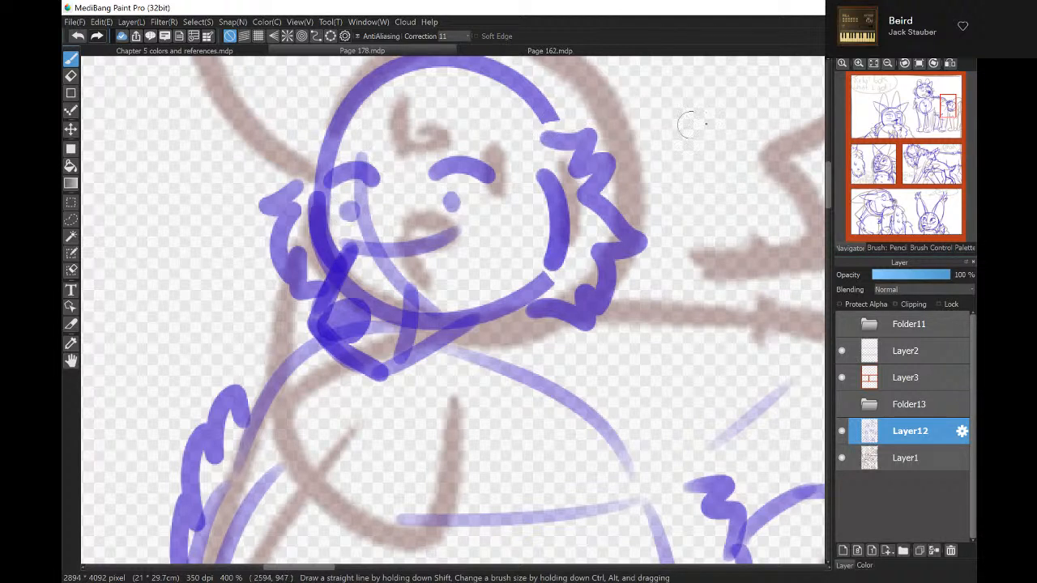
Lasso the smaller animal's head, rotate it counterclockwise to lower the muzzle, fit it over the rough head, apply the transform and deselect.
click(916, 63)
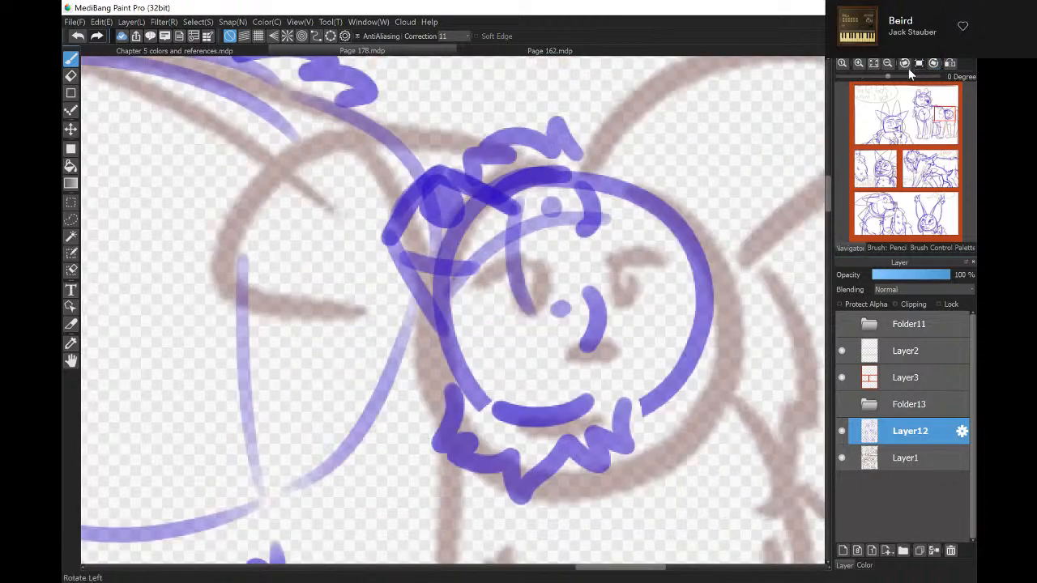
click(907, 64)
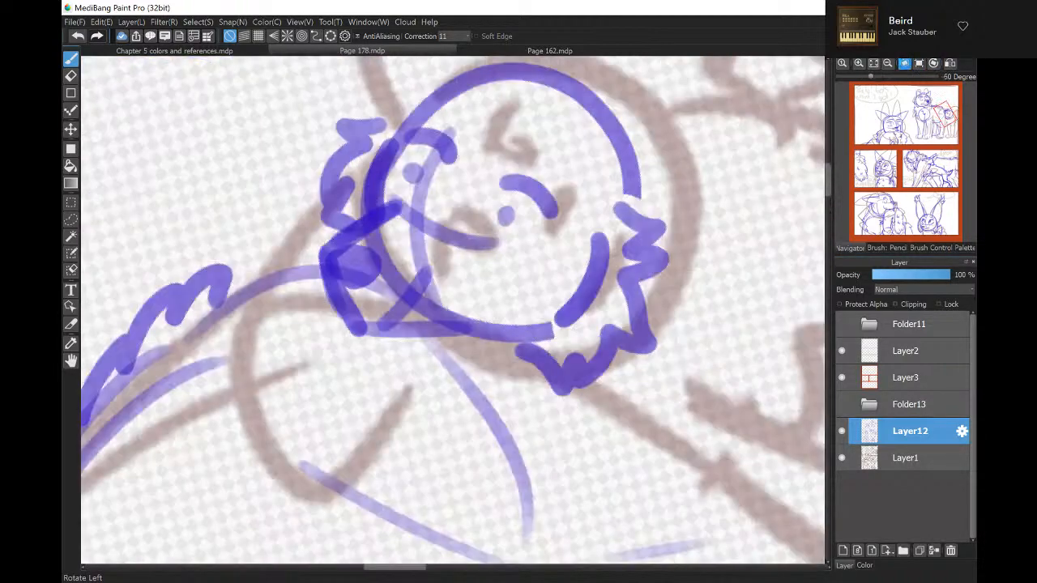
click(906, 64)
click(919, 64)
click(889, 65)
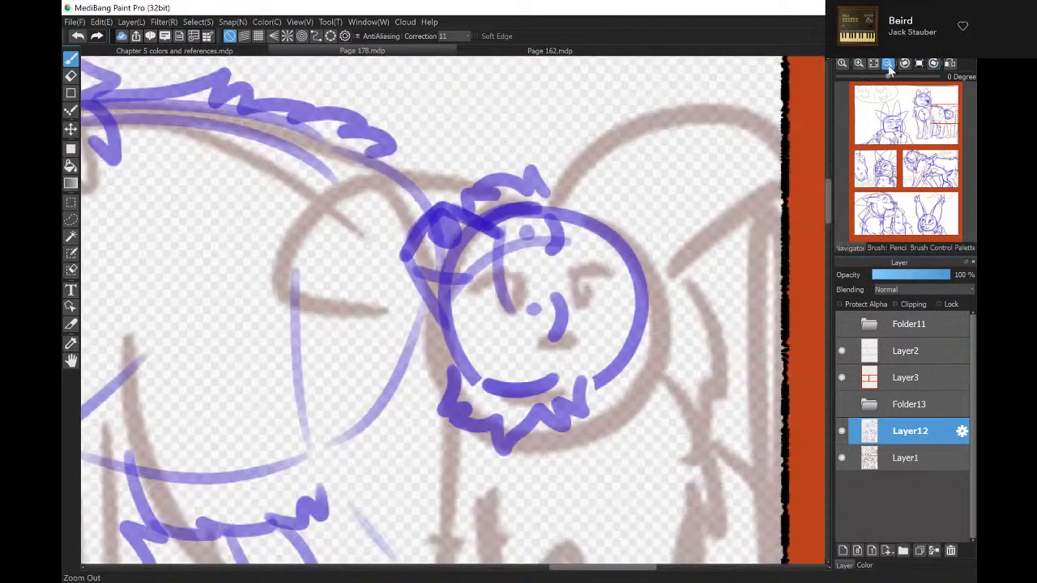
click(888, 65)
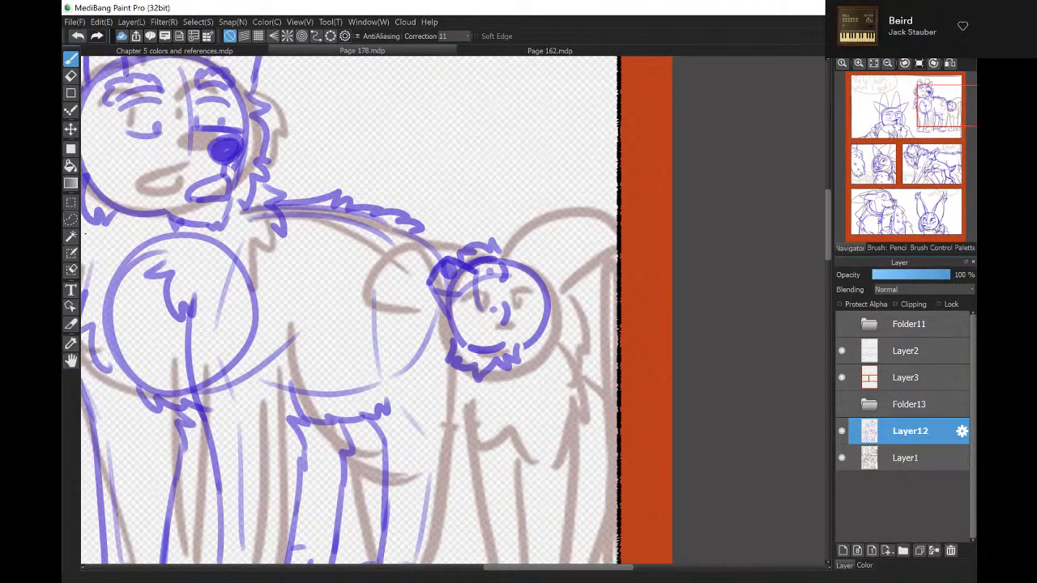
click(71, 219)
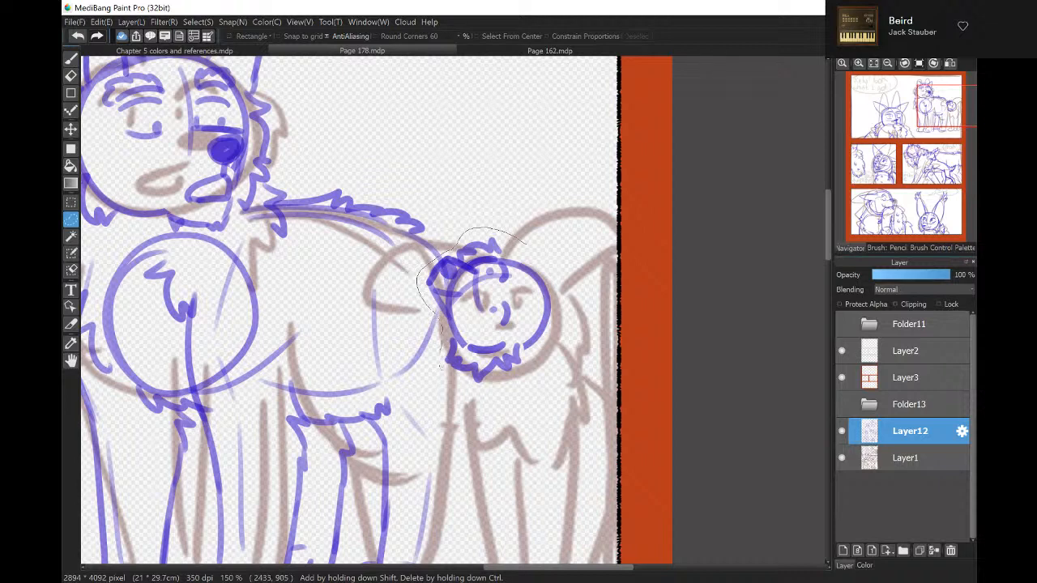
mouse_move(441, 371)
mouse_down()
mouse_move(575, 371)
mouse_move(557, 243)
mouse_move(526, 243)
mouse_up()
click(198, 22)
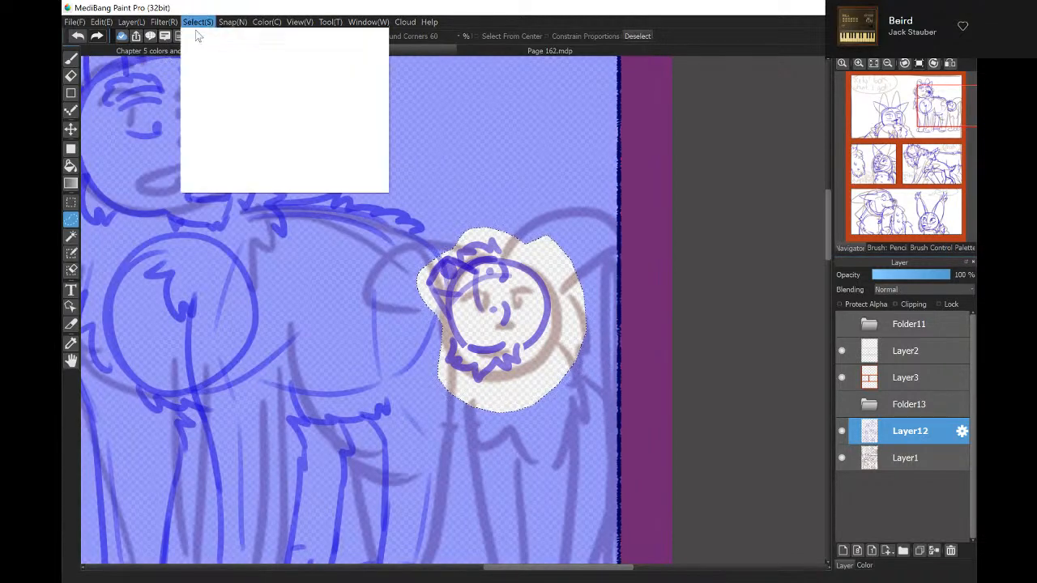
click(243, 153)
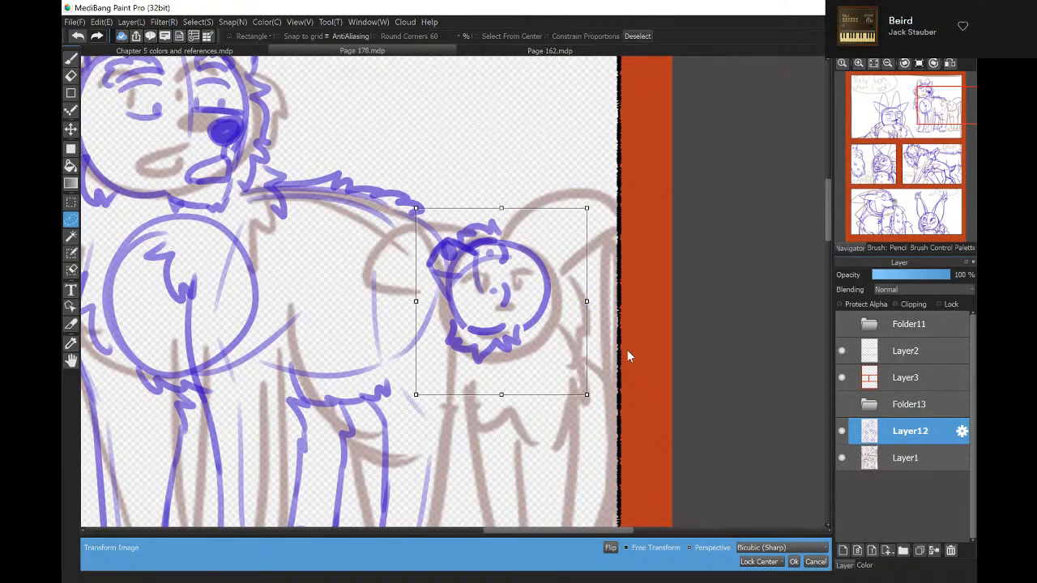
drag(628, 356, 627, 273)
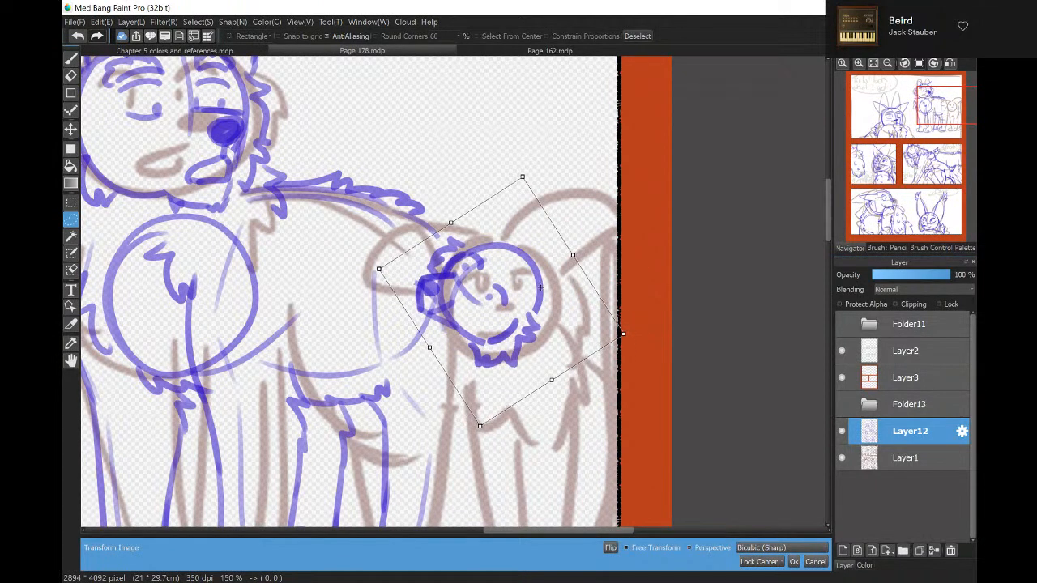
drag(540, 288, 549, 291)
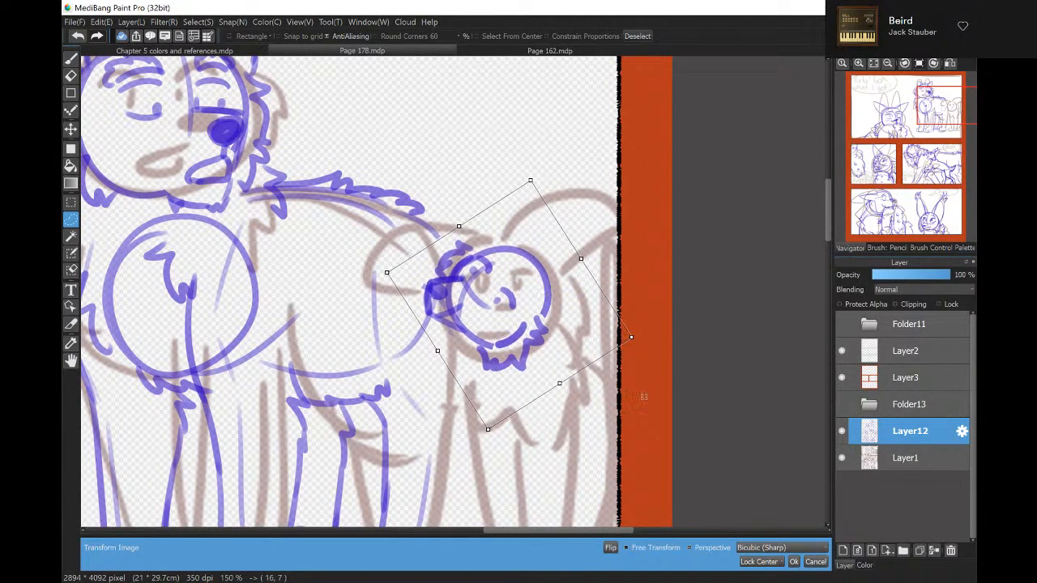
key(Return)
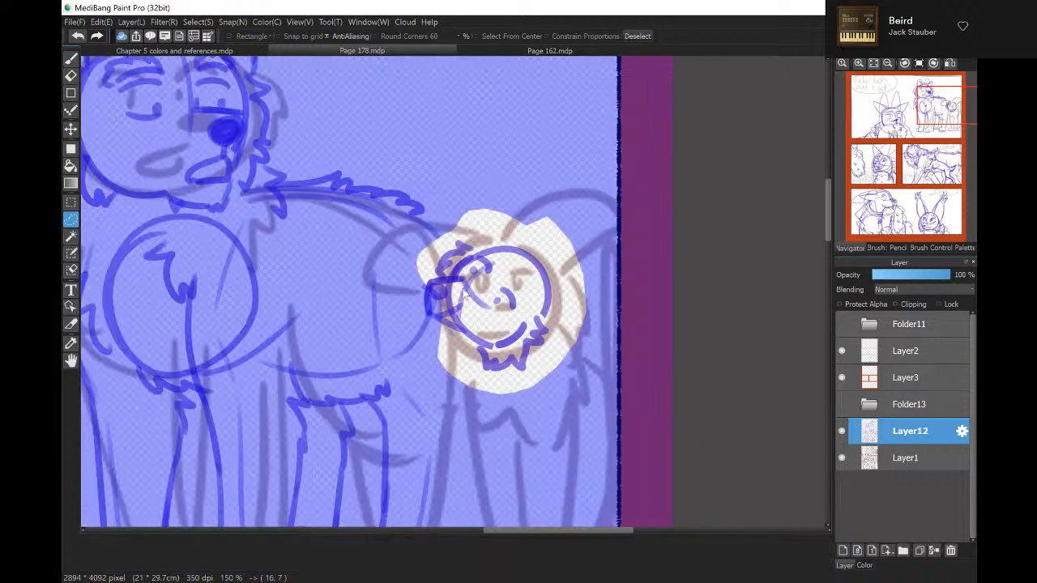
click(196, 24)
click(219, 51)
Draw two tall curved ears on the smaller animal's head with the brush and add an inner fold line to each.
key(b)
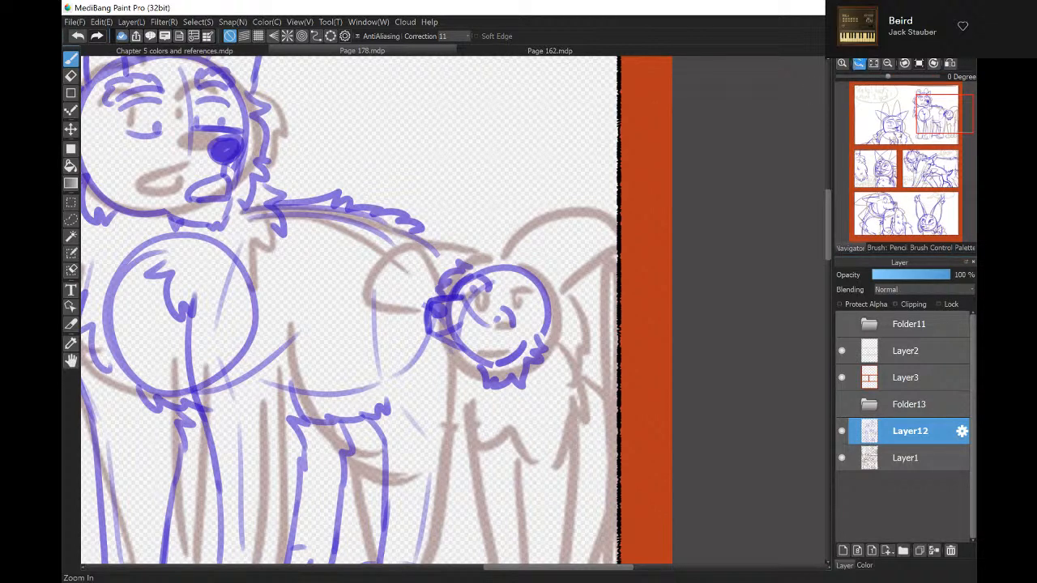
click(859, 65)
mouse_move(549, 258)
mouse_down()
mouse_move(544, 201)
mouse_move(506, 158)
mouse_move(473, 152)
mouse_move(476, 255)
mouse_up()
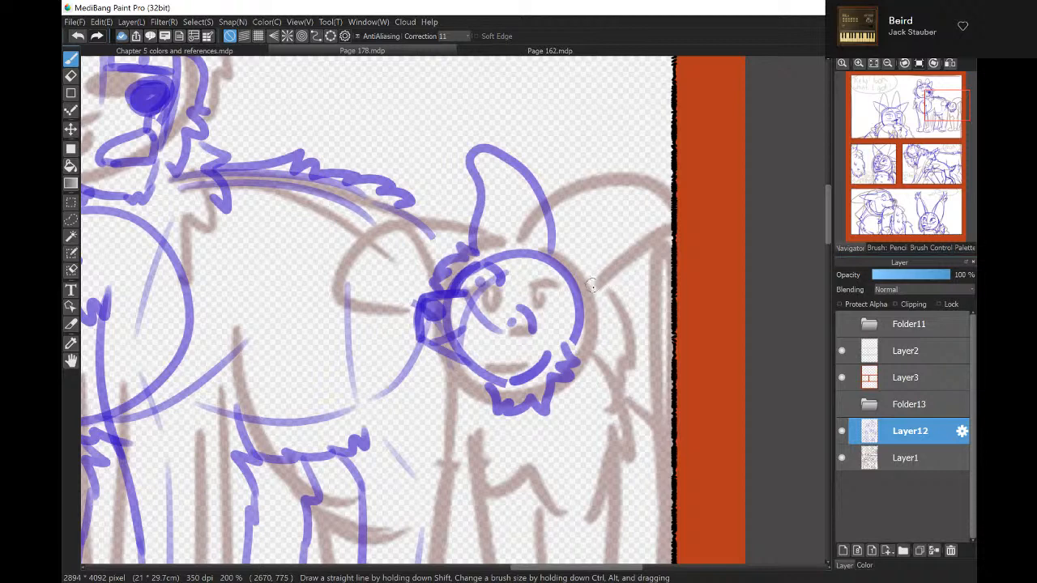
mouse_move(580, 344)
mouse_down()
mouse_move(620, 276)
mouse_move(620, 211)
mouse_move(596, 186)
mouse_move(564, 246)
mouse_move(572, 333)
mouse_up()
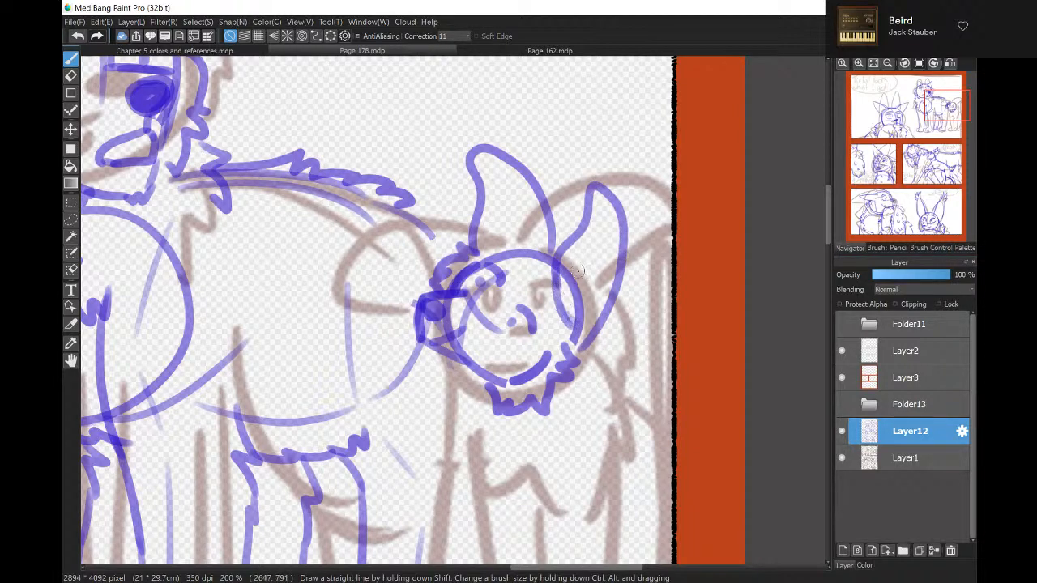
mouse_move(616, 239)
mouse_down()
mouse_move(621, 260)
mouse_move(565, 300)
mouse_move(570, 282)
mouse_up()
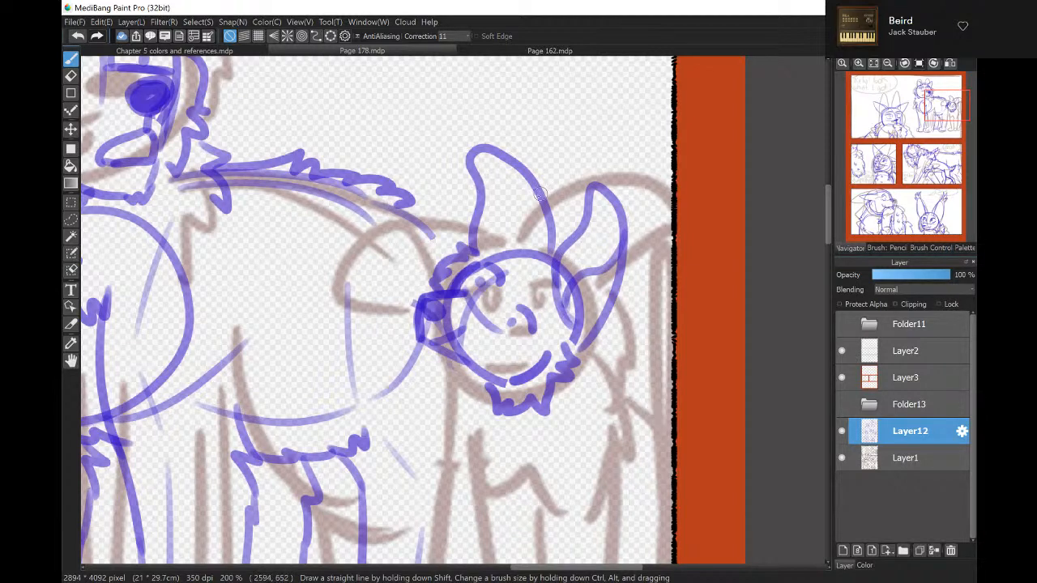
mouse_move(520, 178)
mouse_down()
mouse_move(521, 237)
mouse_move(479, 251)
mouse_up()
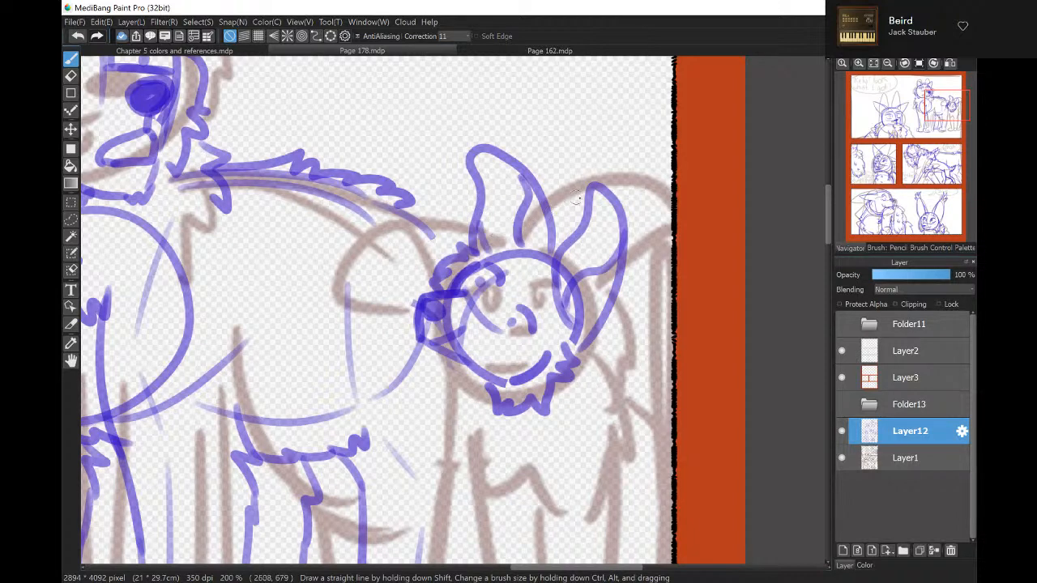
Sketch a rounded chest shape below the smaller animal's head and add jagged neck fur on both sides.
mouse_move(952, 119)
mouse_down()
mouse_move(949, 127)
mouse_move(954, 111)
mouse_up()
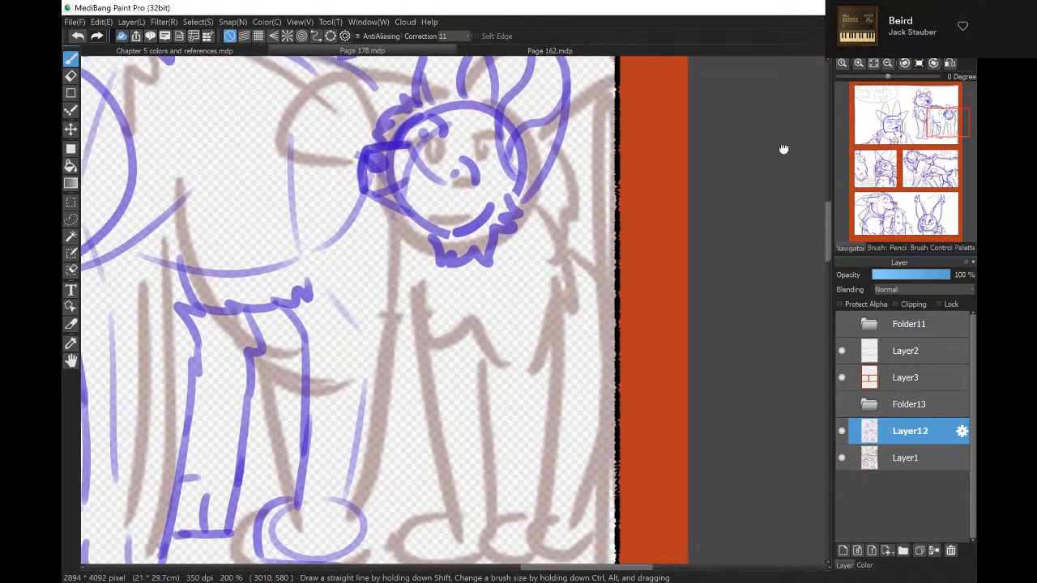
mouse_move(423, 243)
mouse_down()
mouse_move(406, 347)
mouse_move(458, 361)
mouse_move(511, 332)
mouse_up()
drag(519, 227, 531, 332)
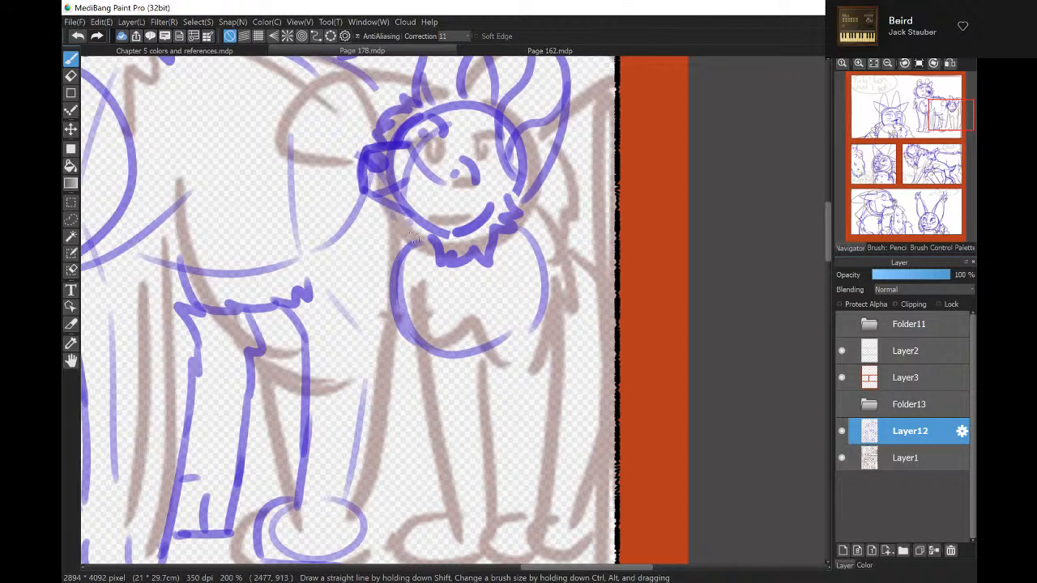
mouse_move(399, 221)
mouse_down()
mouse_move(393, 241)
mouse_move(420, 283)
mouse_up()
drag(525, 211, 535, 235)
drag(518, 224, 528, 261)
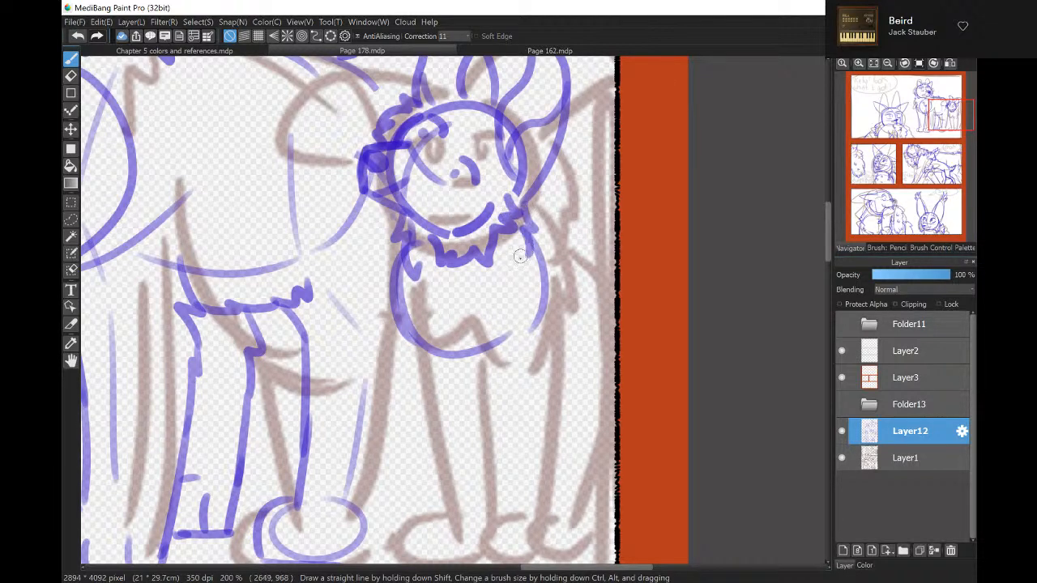
Sketch the smaller animal's front leg guides and a paw circle, darken the muzzle-side leg's outer edge, and add jagged fur under the chest.
drag(521, 303, 538, 518)
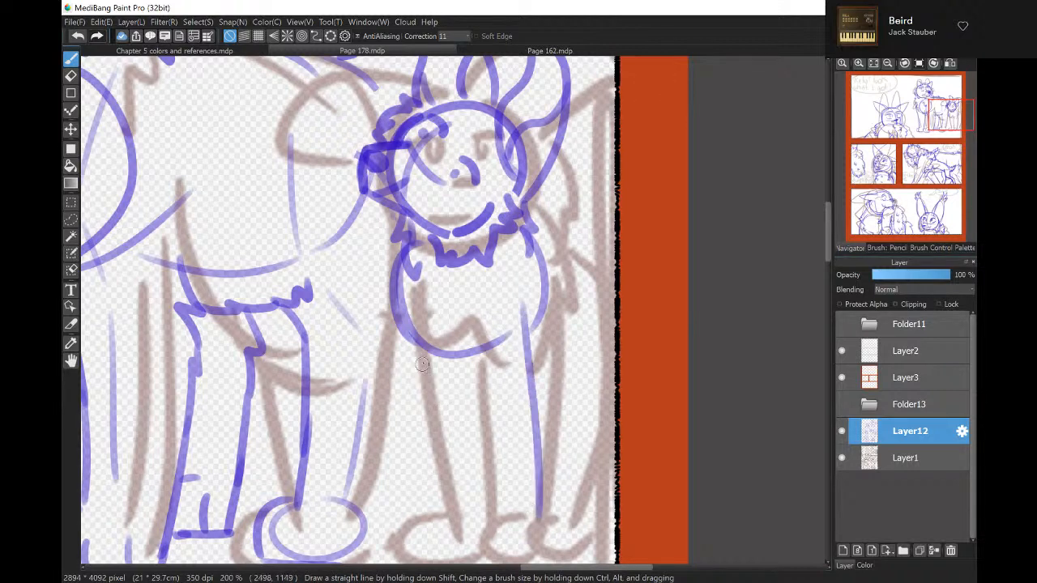
mouse_move(422, 357)
mouse_down()
mouse_move(459, 522)
mouse_move(442, 517)
mouse_move(423, 547)
mouse_move(464, 527)
mouse_up()
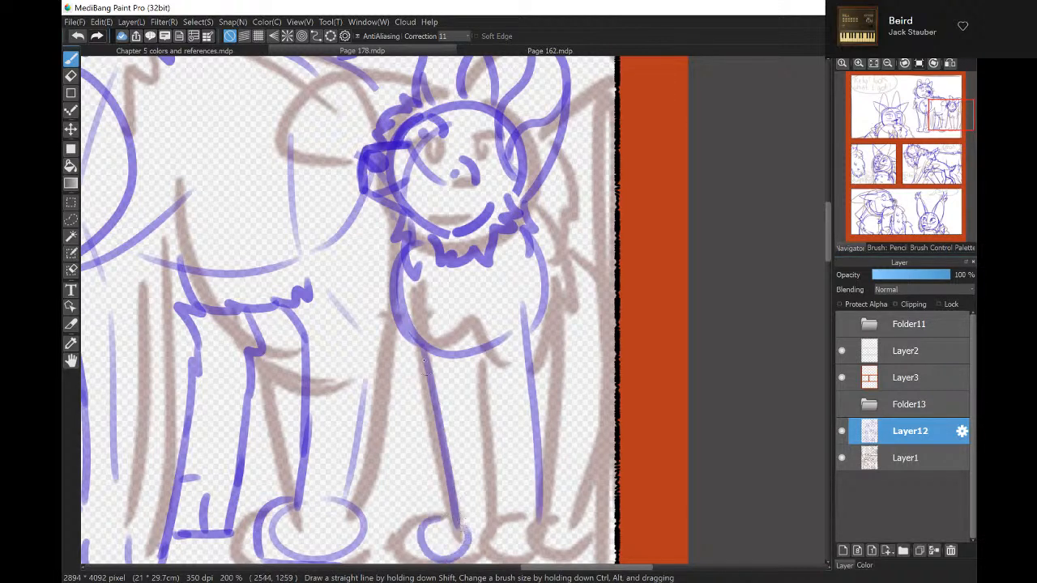
drag(401, 267, 454, 510)
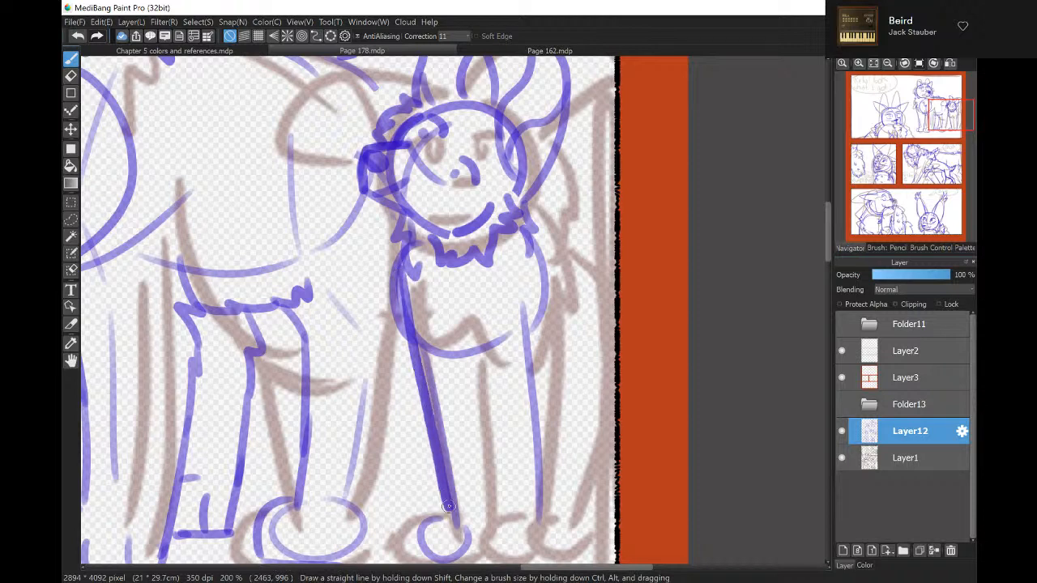
drag(439, 341, 489, 371)
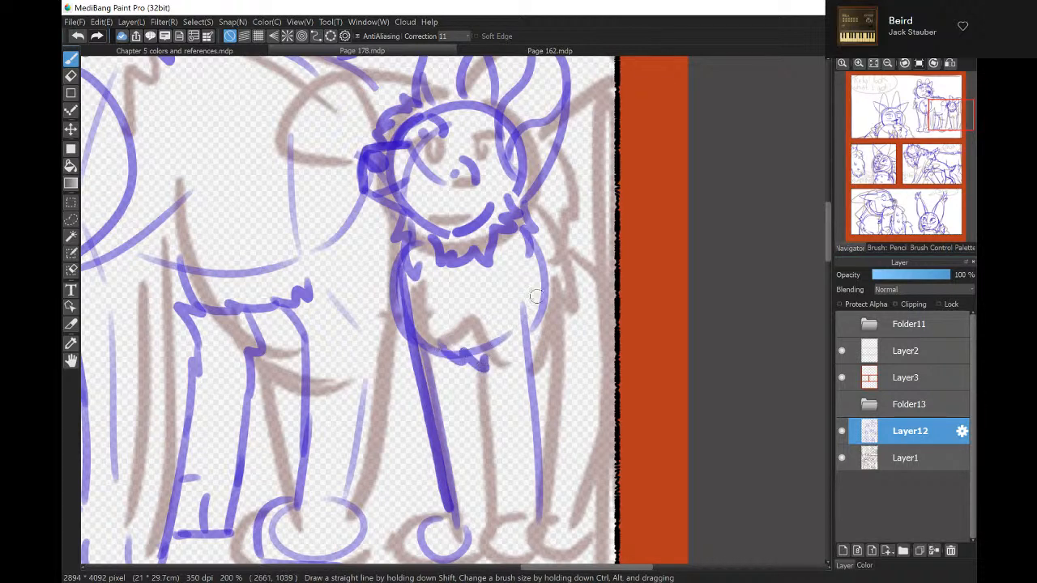
drag(533, 235, 570, 533)
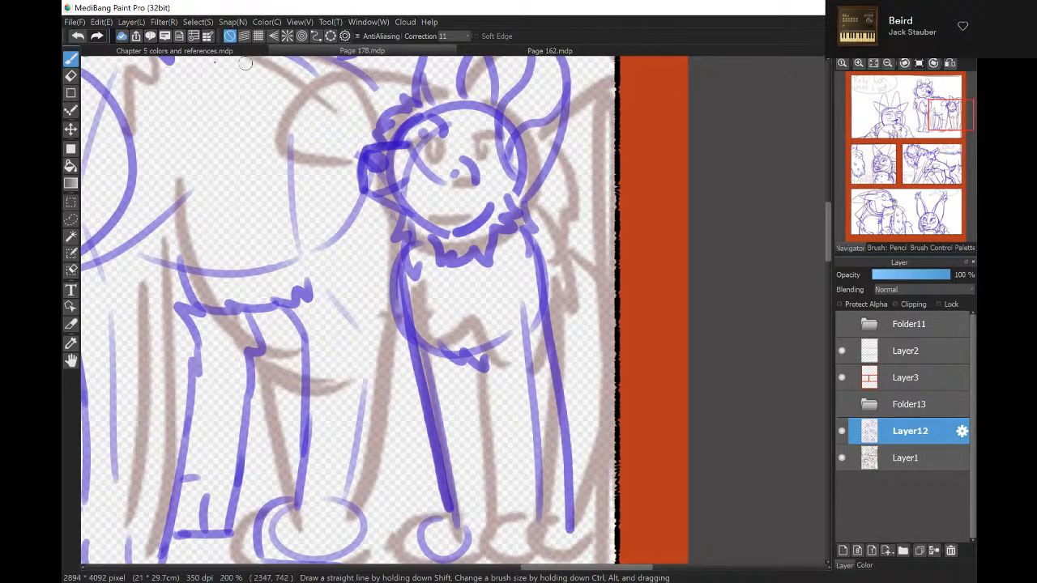
key(ctrl+z)
mouse_move(533, 235)
mouse_down()
mouse_move(567, 387)
mouse_move(575, 541)
mouse_up()
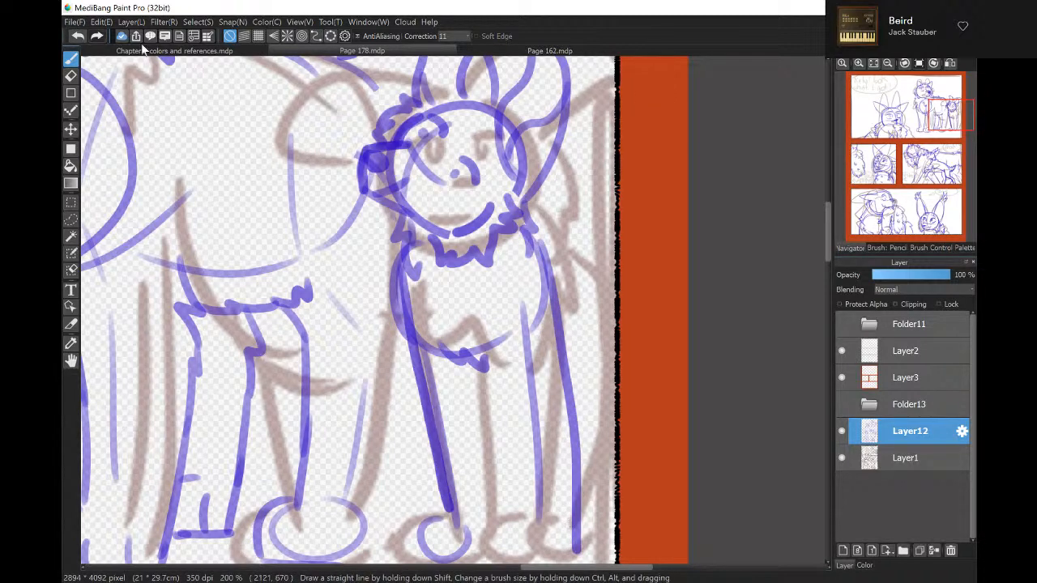
key(ctrl+z)
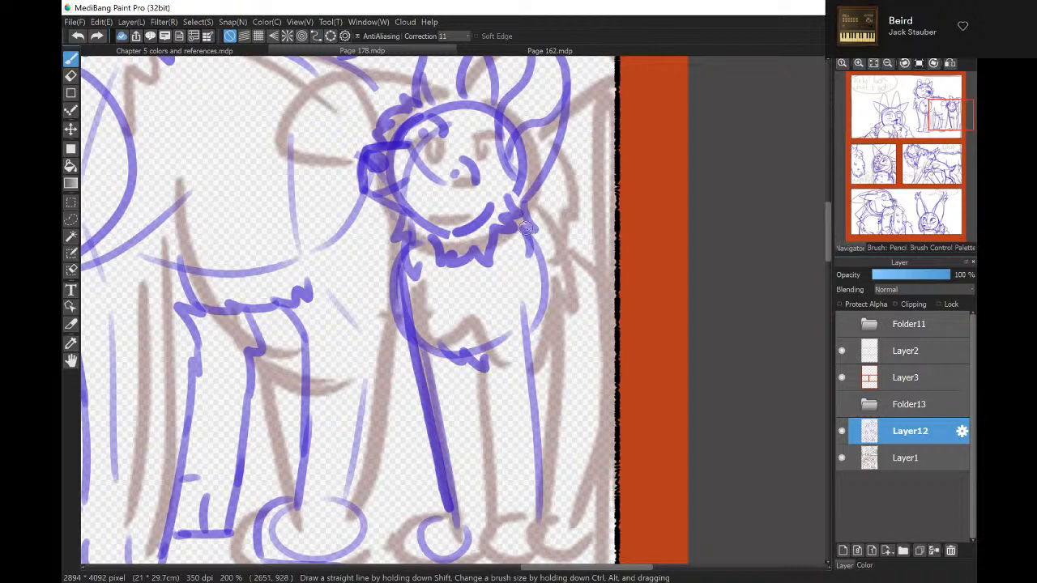
Draw the outer and inner edges of the smaller animal's front leg nearest the panel border.
drag(525, 225, 565, 556)
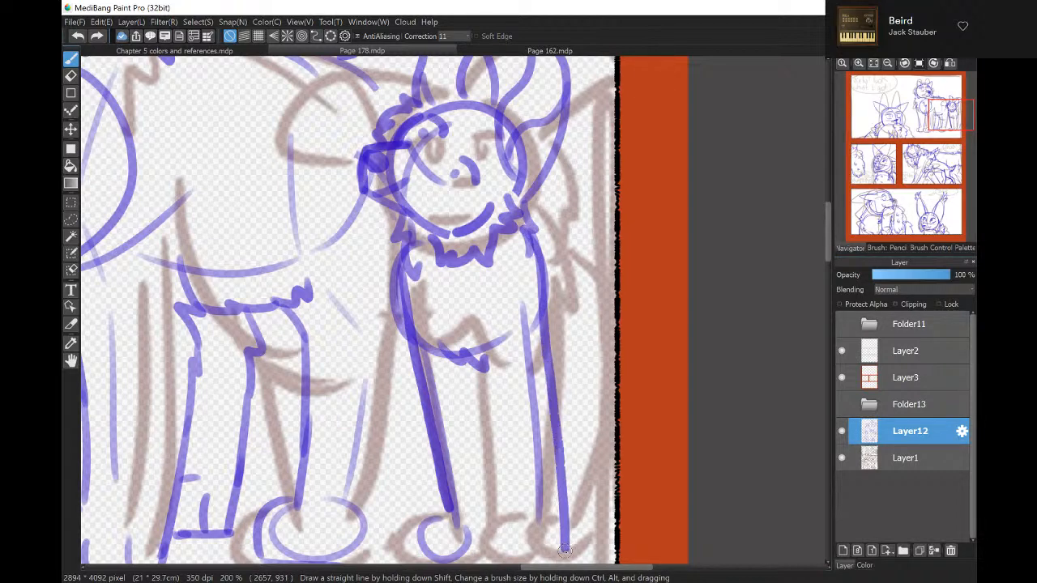
drag(493, 363, 533, 515)
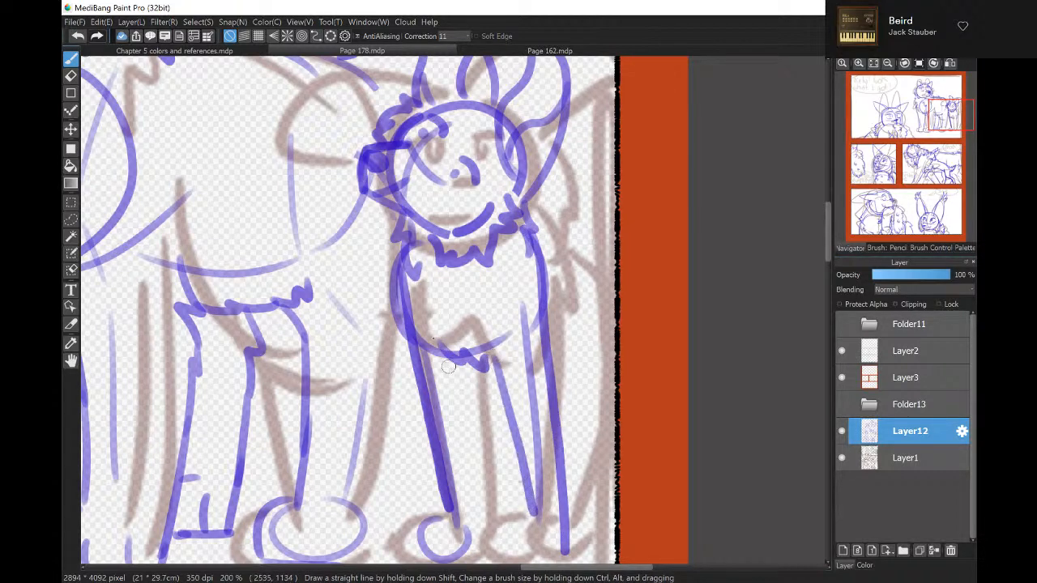
click(79, 37)
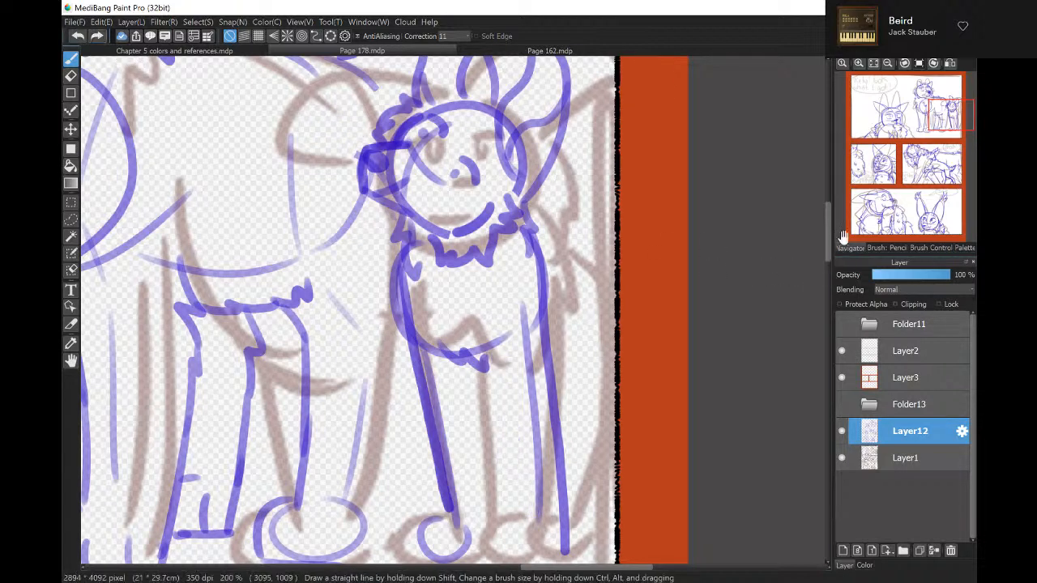
drag(827, 240, 827, 261)
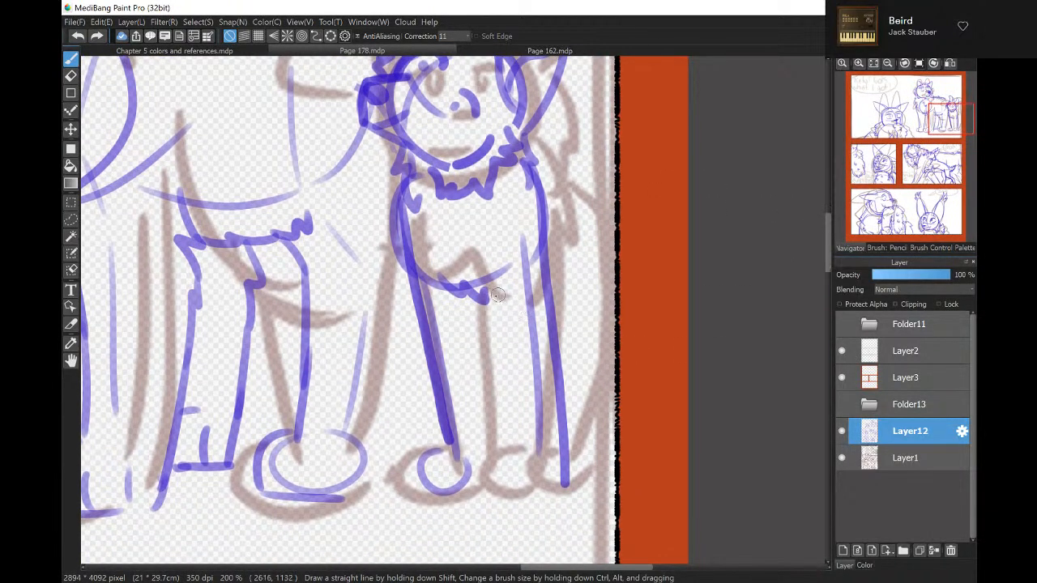
drag(486, 290, 510, 386)
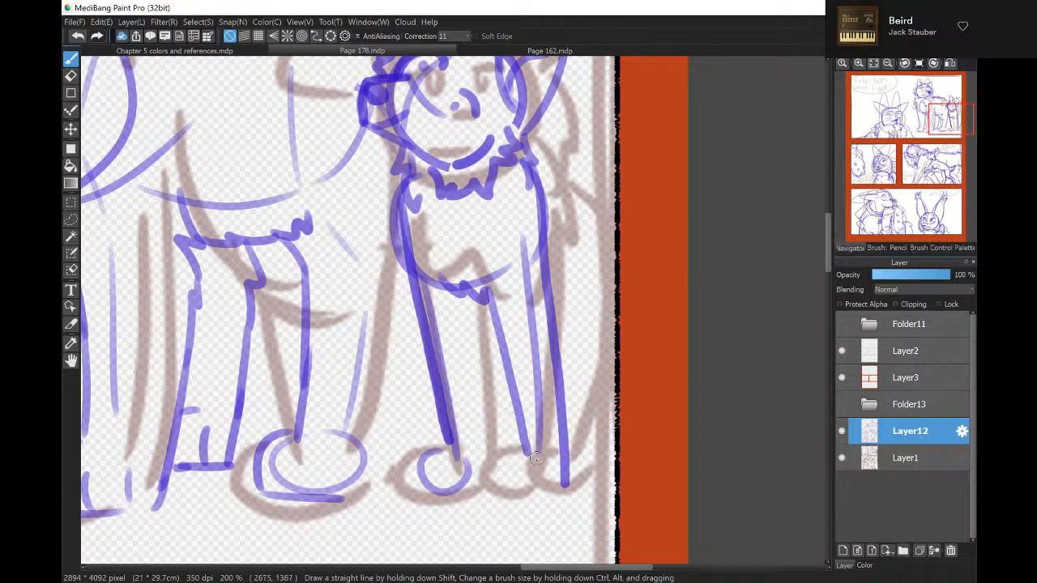
Outline both of the smaller animal's front paws with toe lines and draw the inner edge of its muzzle-side front leg.
mouse_move(527, 454)
mouse_down()
mouse_move(502, 501)
mouse_move(565, 492)
mouse_move(515, 495)
mouse_up()
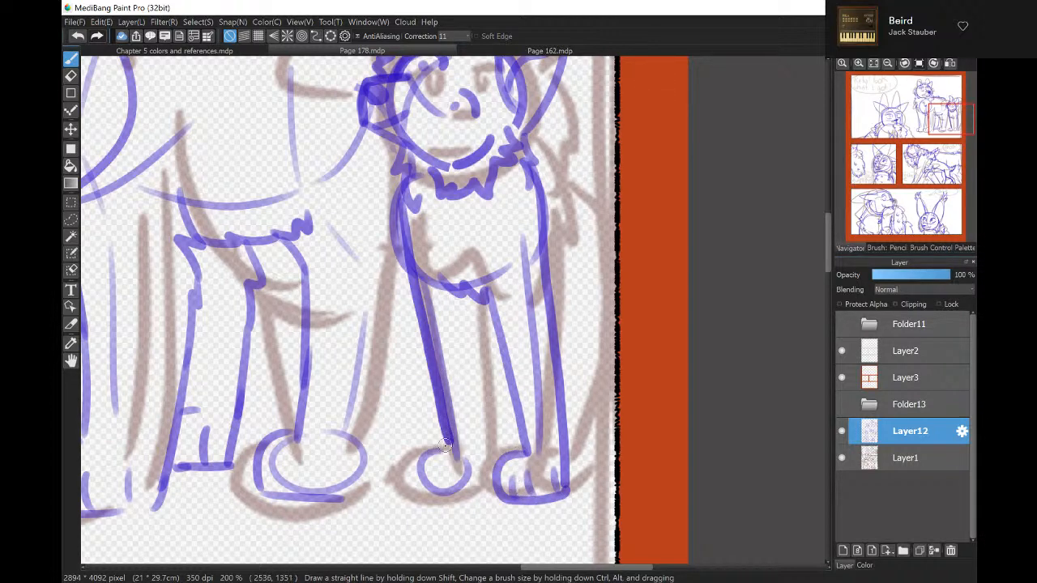
mouse_move(444, 445)
mouse_down()
mouse_move(420, 462)
mouse_move(430, 492)
mouse_move(477, 484)
mouse_up()
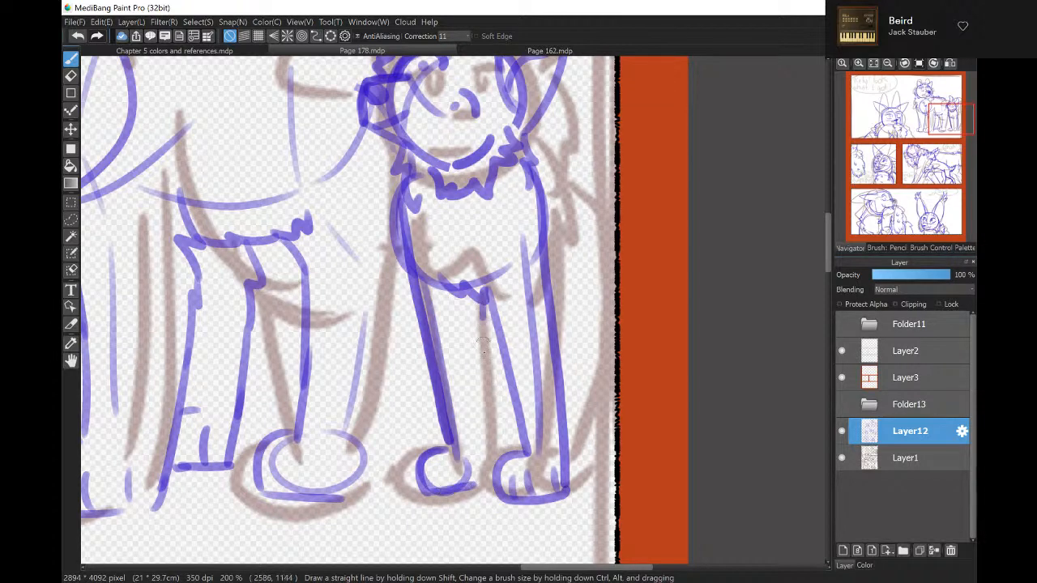
mouse_move(484, 318)
mouse_down()
mouse_move(481, 490)
mouse_move(446, 484)
mouse_up()
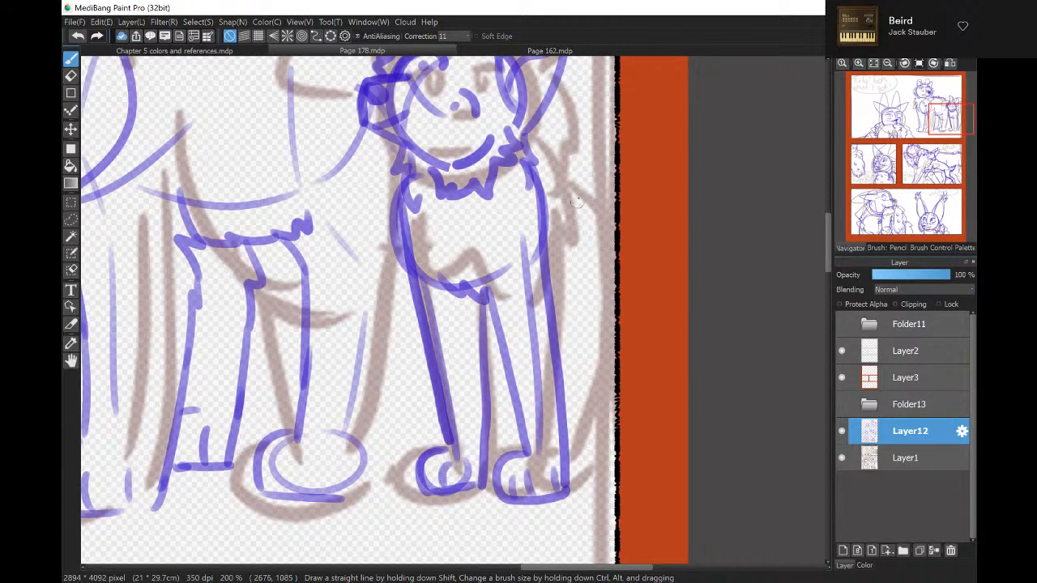
Draw the smaller animal's rear leg line along the panel border, curving down from the neck, and outline its small paw.
mouse_move(533, 148)
mouse_down()
mouse_move(580, 199)
mouse_move(591, 295)
mouse_up()
drag(591, 361, 591, 295)
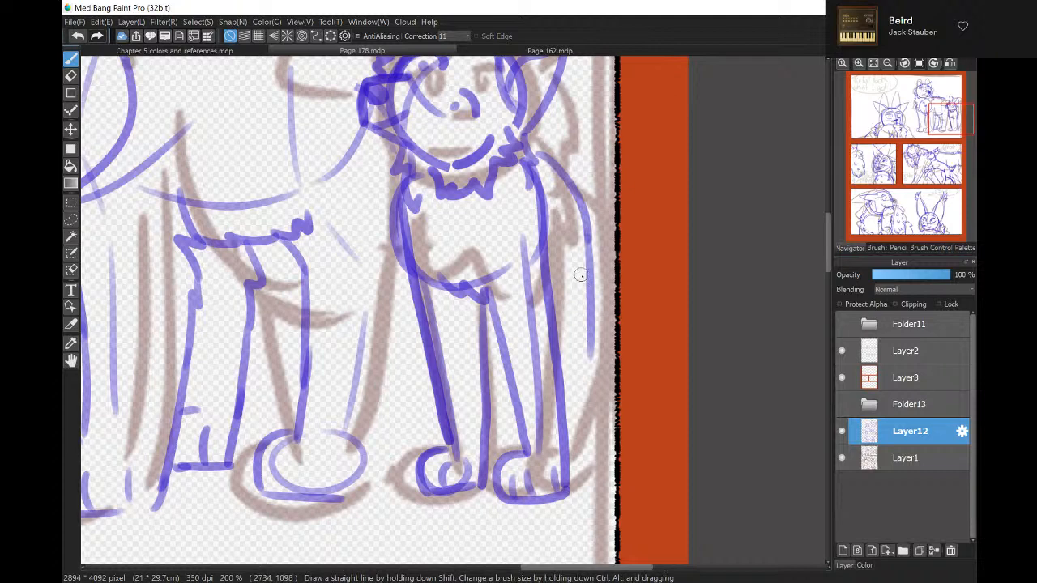
drag(570, 204, 591, 322)
mouse_move(589, 264)
mouse_down()
mouse_move(587, 475)
mouse_move(586, 453)
mouse_move(602, 465)
mouse_move(594, 488)
mouse_move(567, 491)
mouse_up()
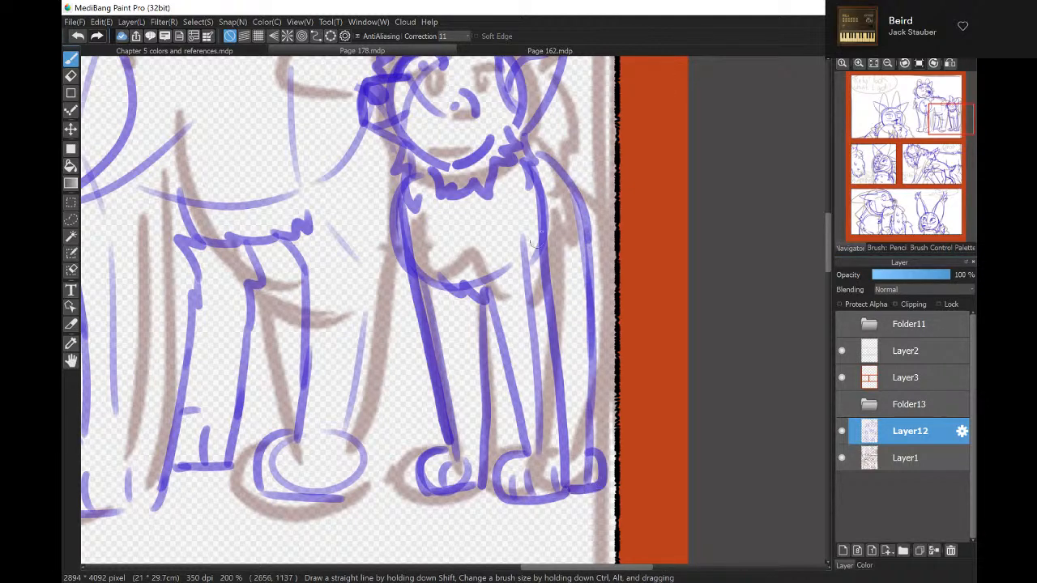
mouse_move(569, 179)
mouse_down()
mouse_move(594, 183)
mouse_move(620, 216)
mouse_up()
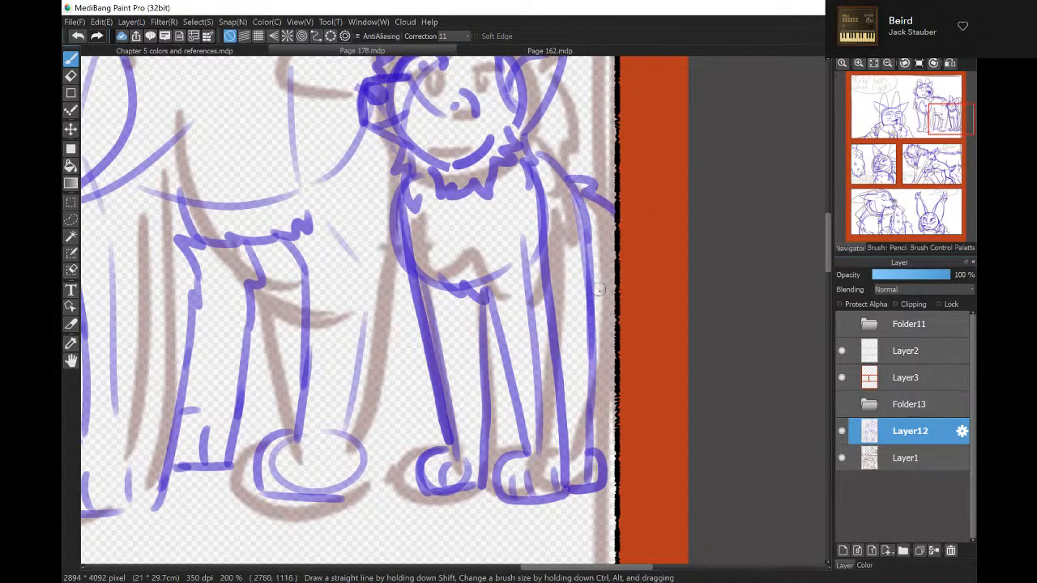
mouse_move(594, 290)
mouse_down()
mouse_move(615, 308)
mouse_move(637, 176)
mouse_up()
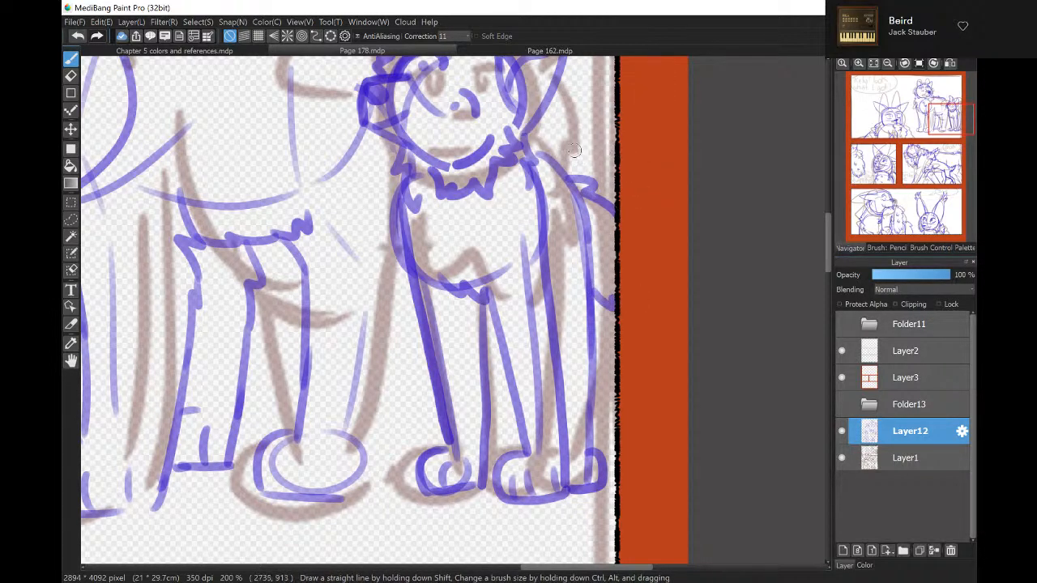
click(77, 36)
click(77, 36)
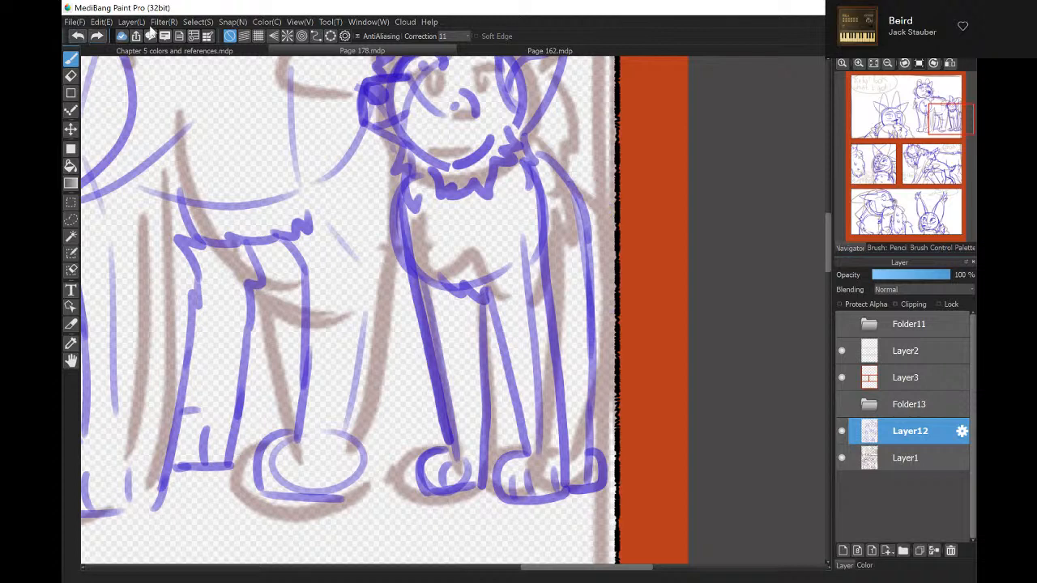
Fit the whole page in view and hide the rough layout on Layer1.
click(874, 63)
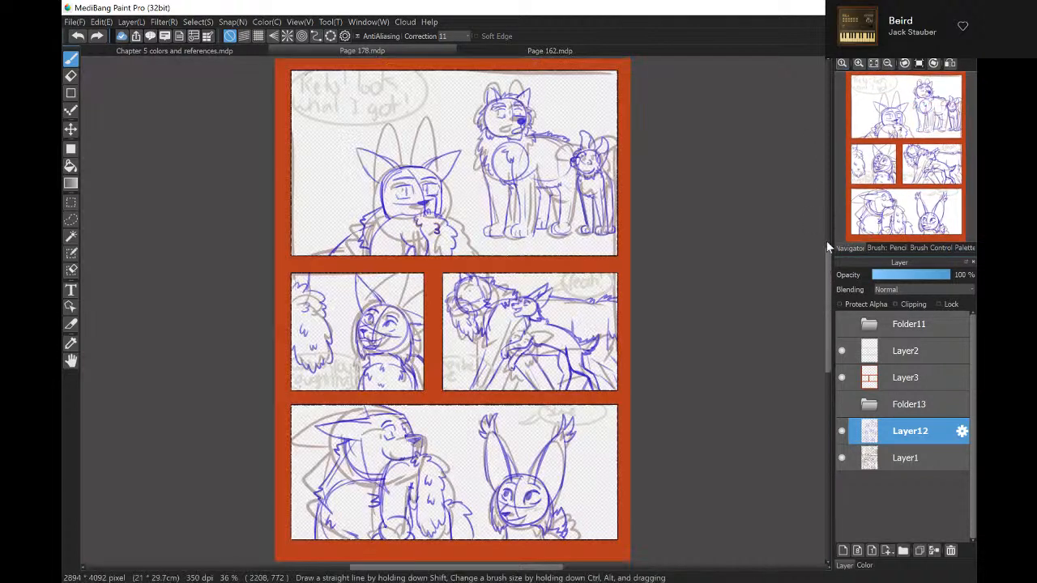
click(843, 458)
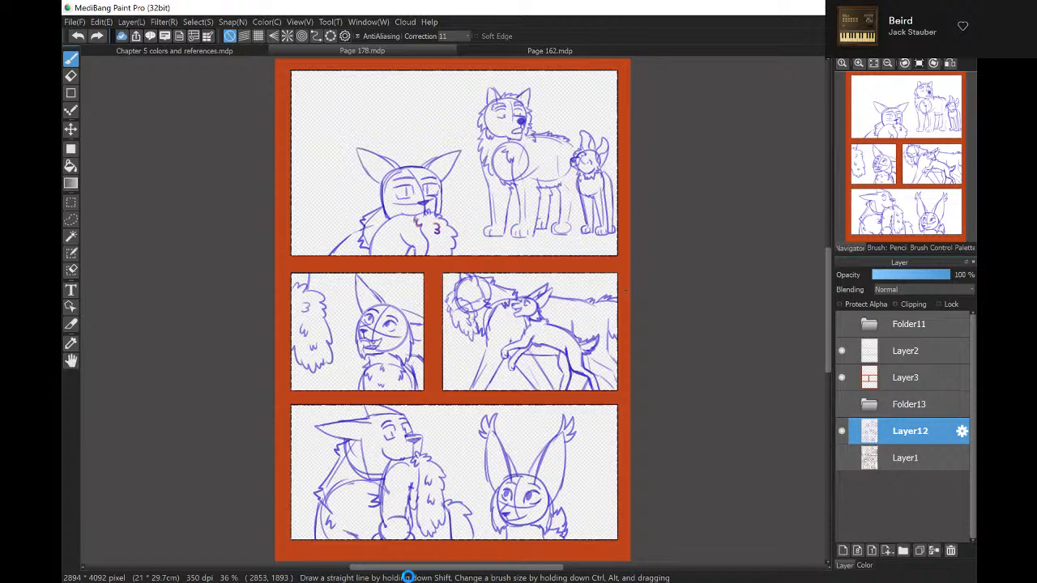
Switch to the browser and close the YouTube Studio live streaming page.
key(alt+Tab)
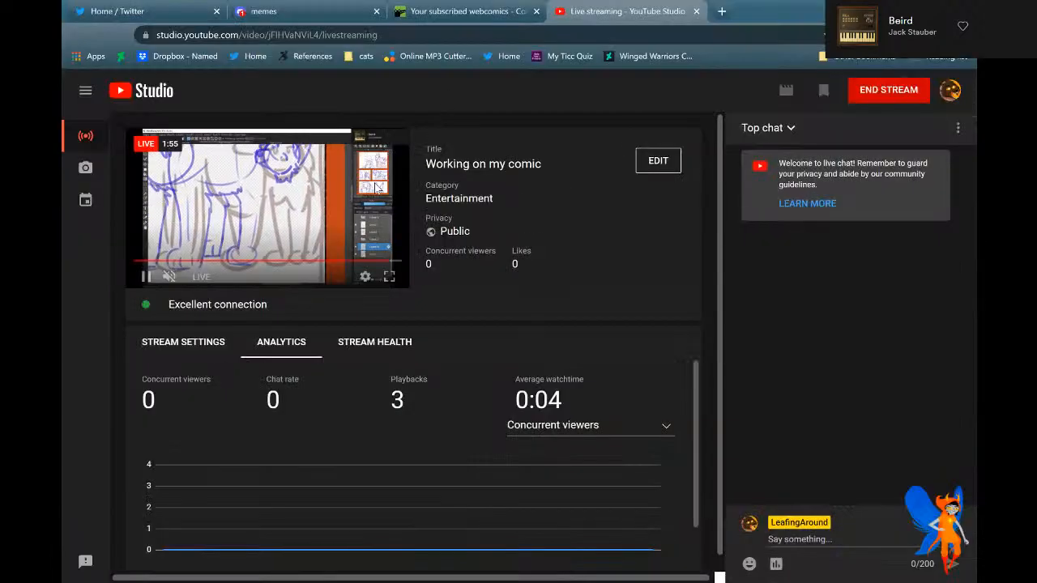
click(695, 11)
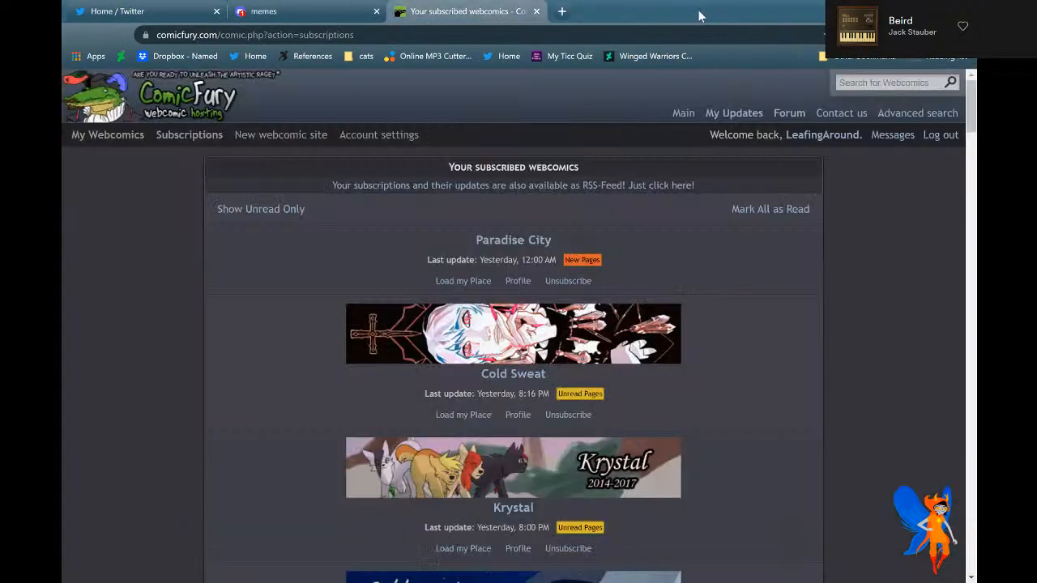
Look at the Discord memes channel and the Twitter notifications.
click(276, 11)
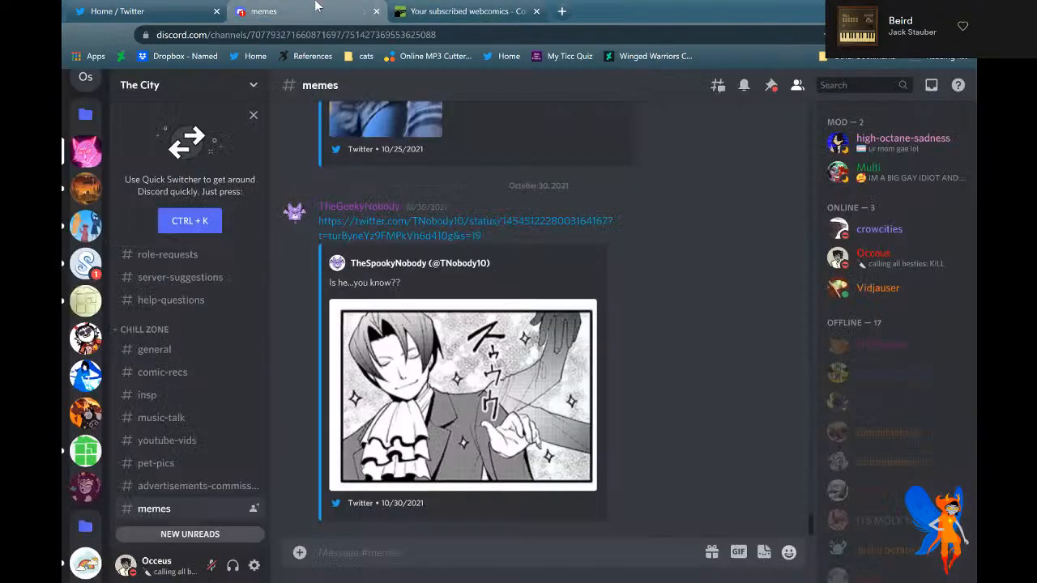
click(159, 7)
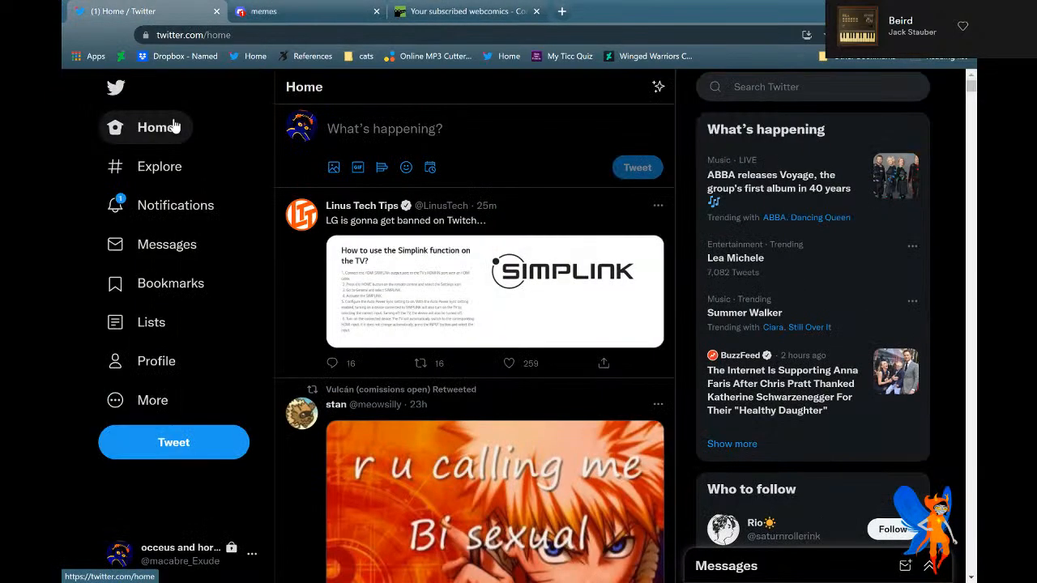
click(175, 214)
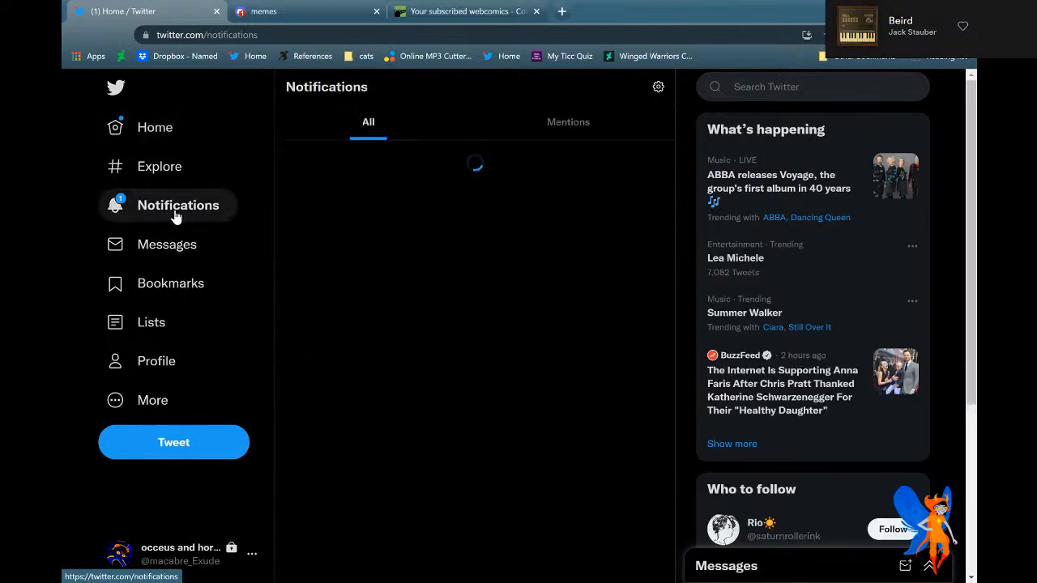
Browse the posts in the Twitter home feed.
click(185, 142)
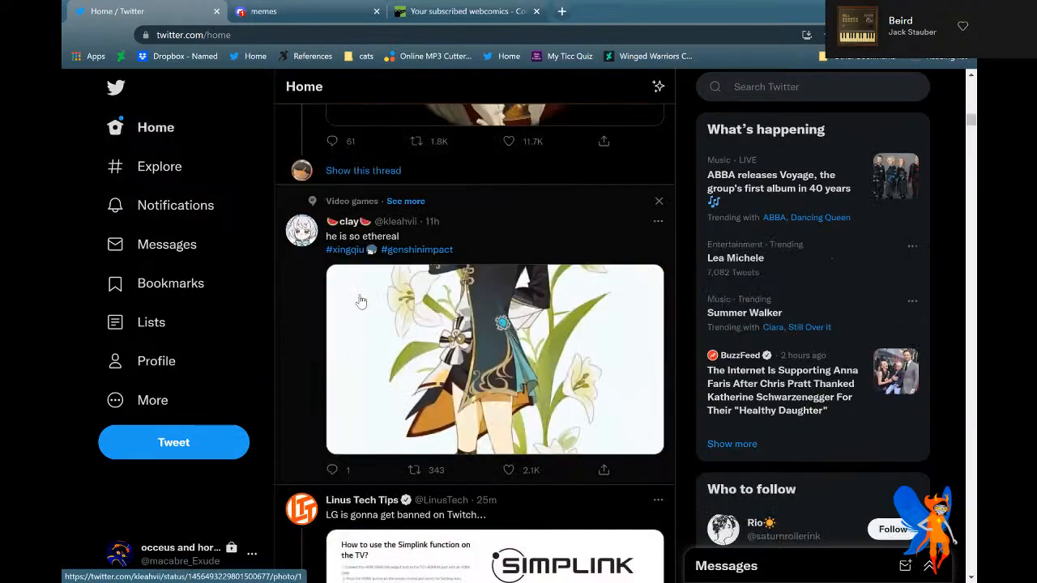
scroll(361, 301, down, 5)
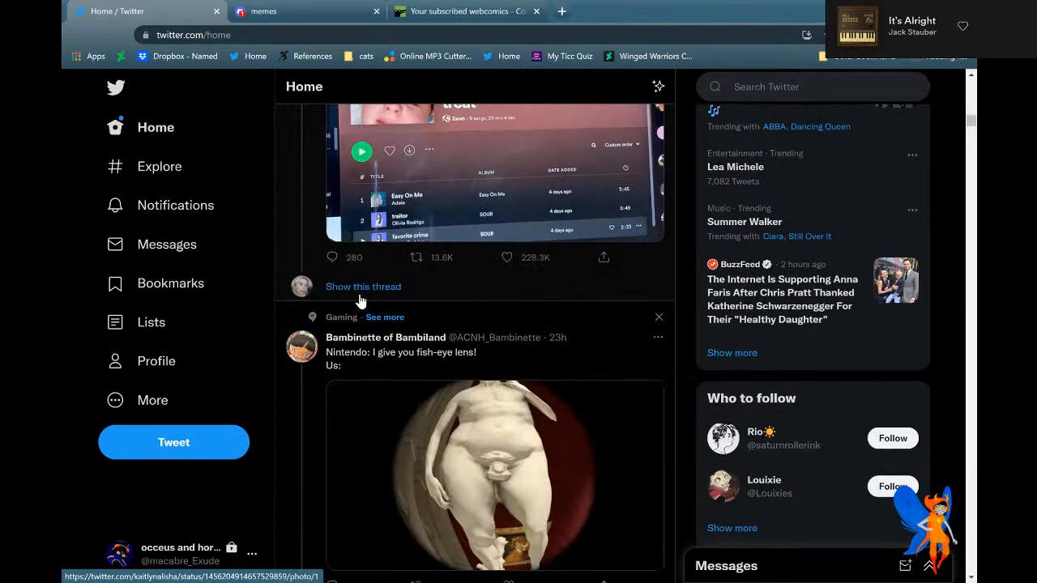
scroll(361, 301, down, 1)
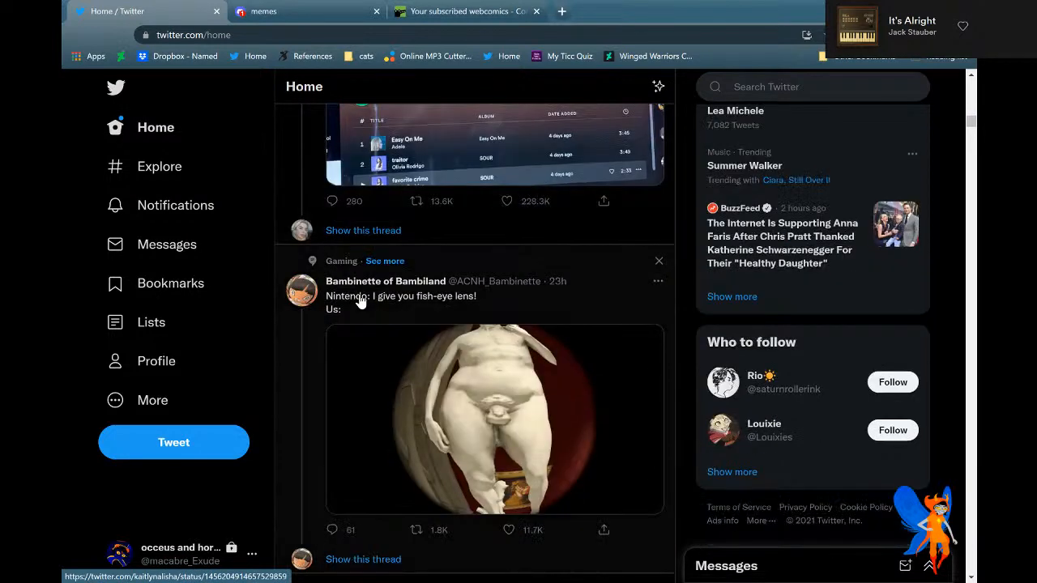
scroll(513, 471, up, 5)
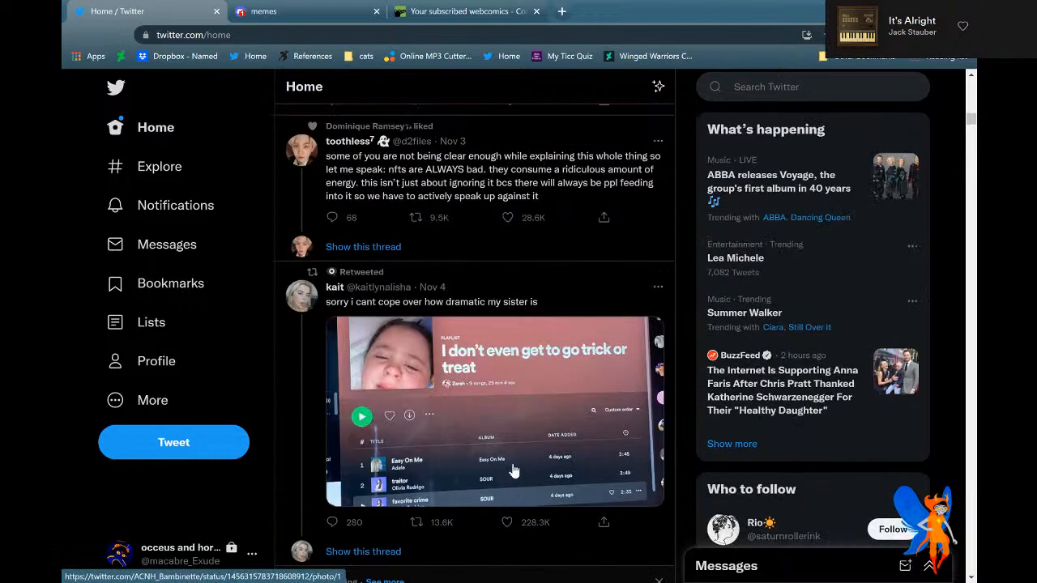
scroll(512, 470, up, 2)
key(alt+Tab)
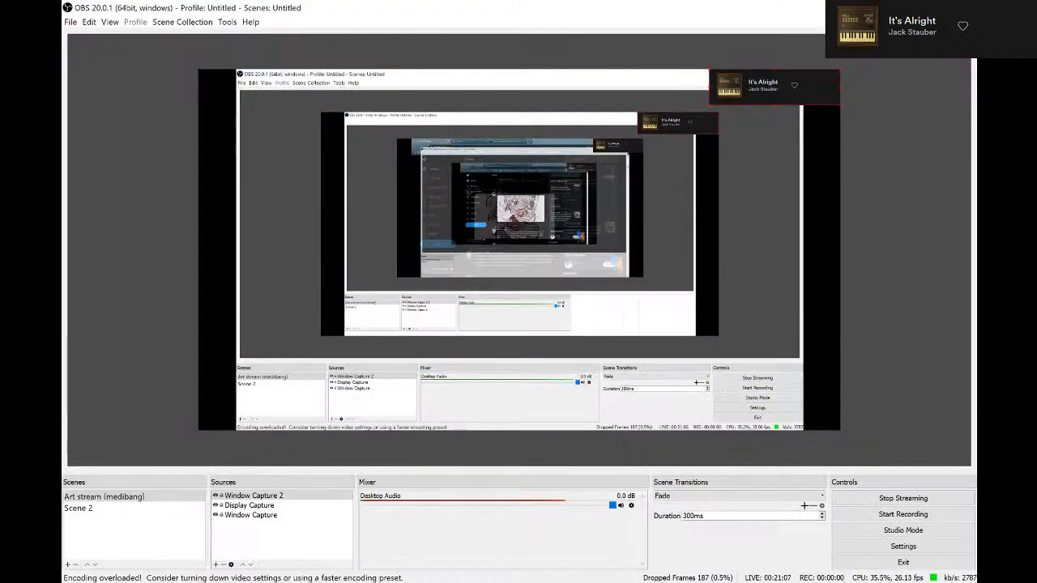
key(alt+Tab)
scroll(547, 362, up, 3)
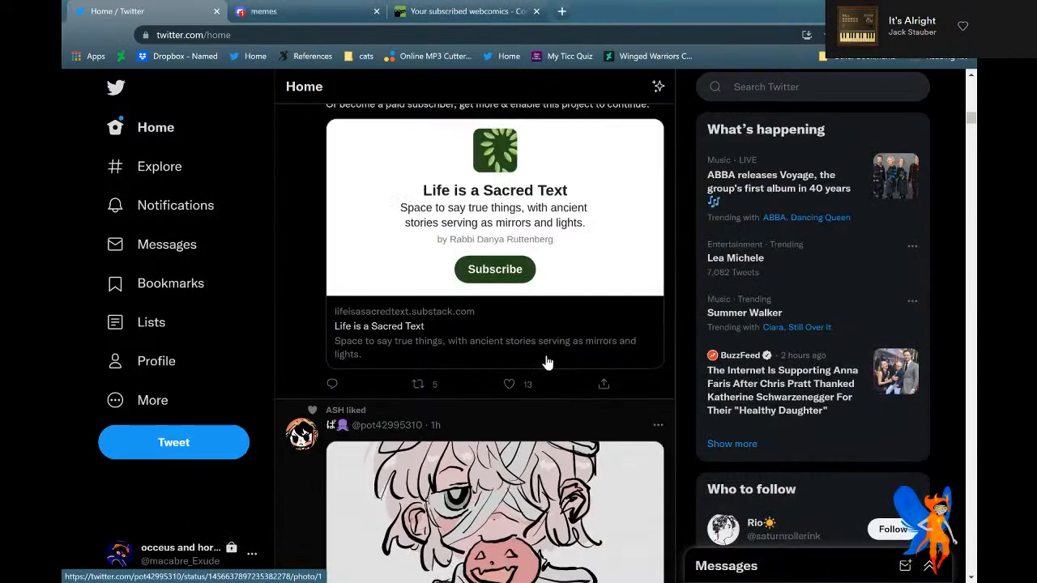
scroll(546, 362, up, 1)
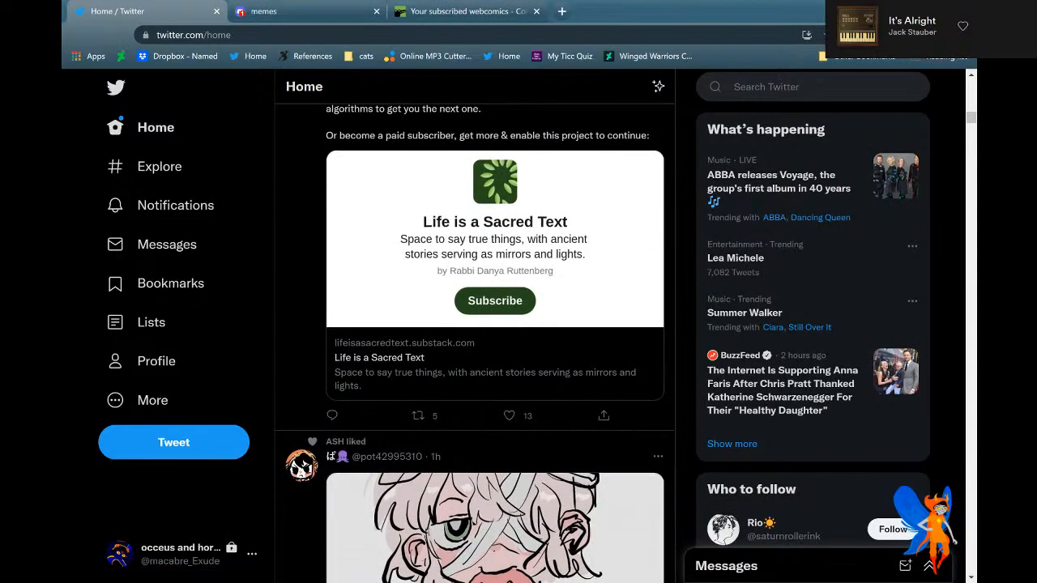
Switch back to MediBang Paint Pro and handwrite "I hate twitter" with an emoticon across the empty area of the first panel.
key(alt+Tab)
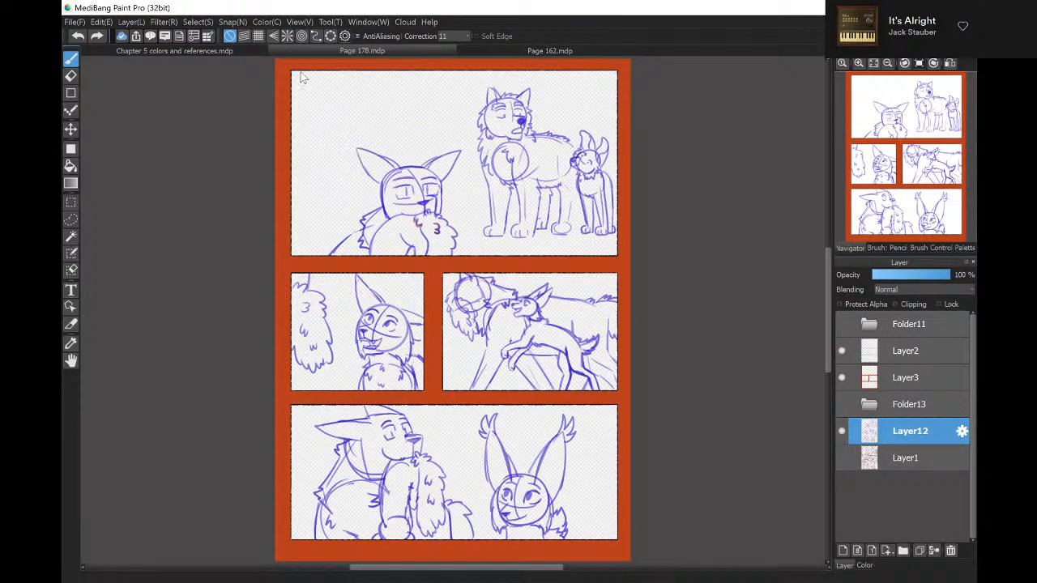
mouse_move(307, 86)
mouse_down()
mouse_move(310, 118)
mouse_move(317, 84)
mouse_move(320, 117)
mouse_up()
drag(322, 109, 341, 117)
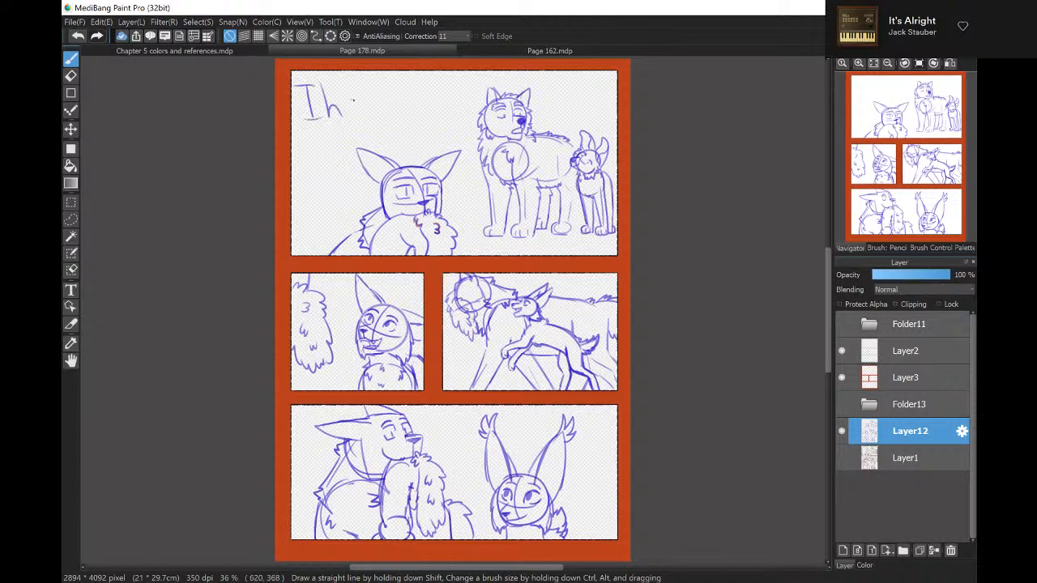
drag(349, 74, 354, 110)
drag(349, 98, 396, 117)
mouse_move(384, 101)
mouse_down()
mouse_move(426, 102)
mouse_move(419, 85)
mouse_move(431, 114)
mouse_up()
drag(434, 78, 443, 110)
drag(430, 96, 444, 94)
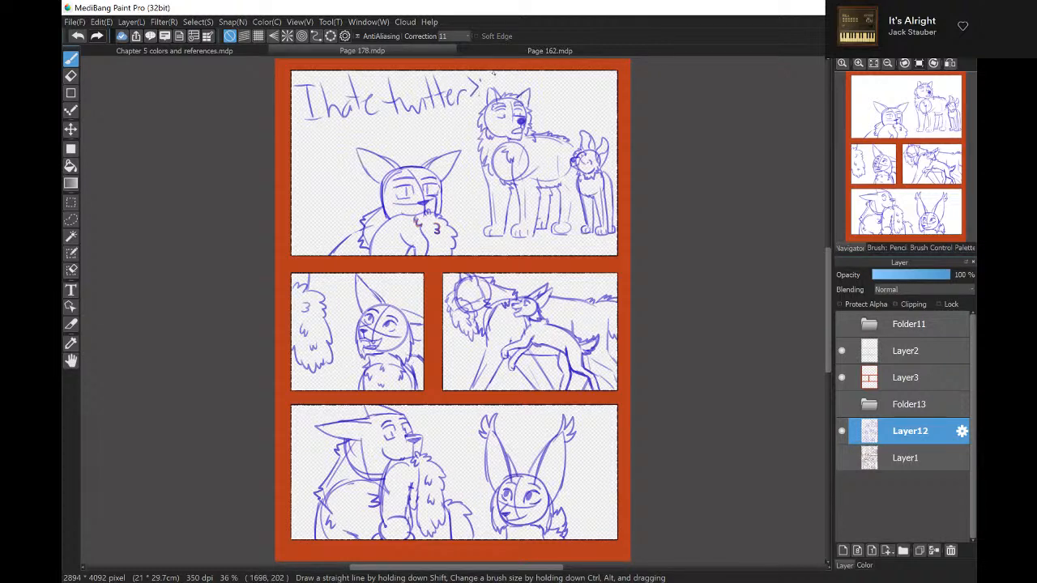
Undo all strokes of the handwritten Twitter remark in the first panel.
click(77, 36)
click(77, 37)
click(77, 36)
click(77, 36)
click(77, 36)
click(77, 37)
click(77, 37)
click(77, 37)
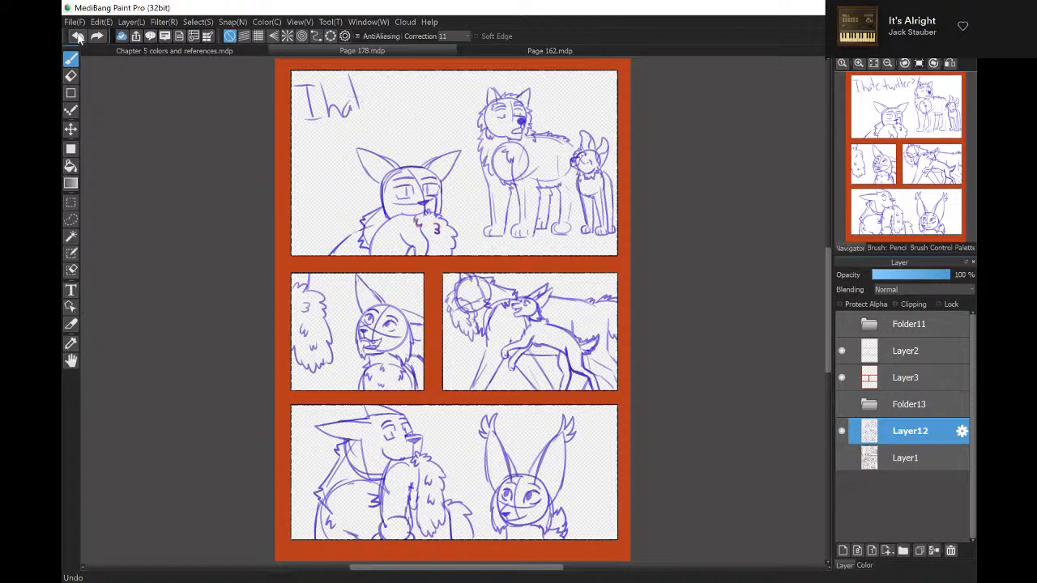
click(78, 37)
click(78, 38)
click(77, 37)
click(77, 38)
click(81, 36)
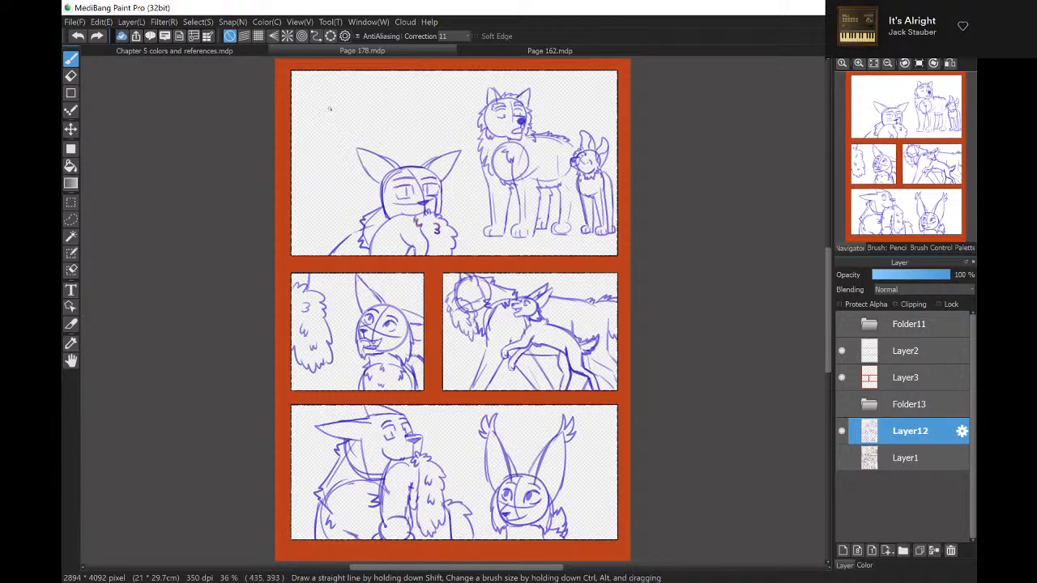
mouse_move(356, 113)
mouse_down()
mouse_move(323, 130)
mouse_move(324, 153)
mouse_up()
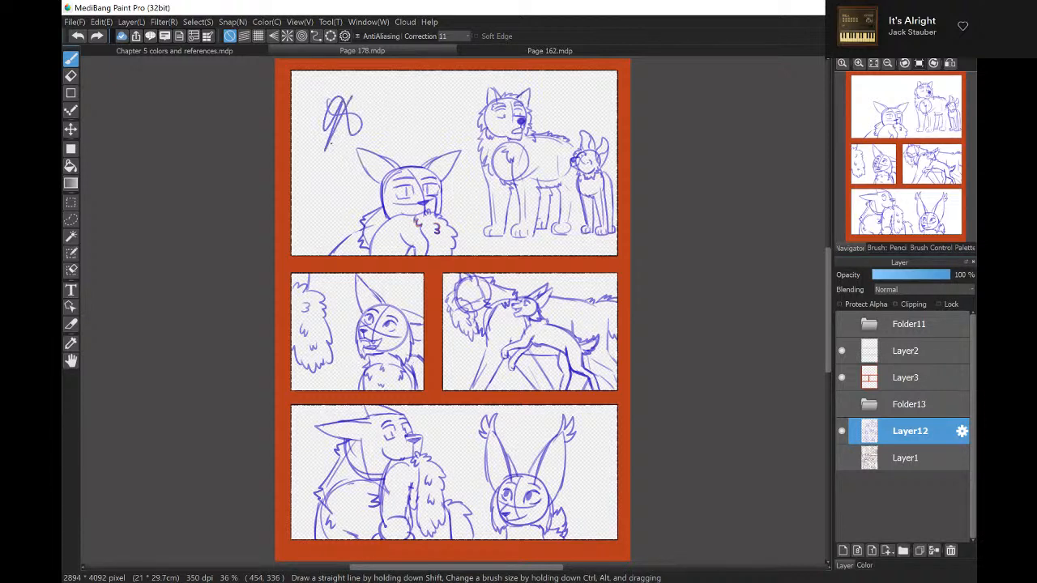
drag(364, 89, 335, 170)
mouse_move(353, 87)
mouse_down()
mouse_move(322, 107)
mouse_move(305, 145)
mouse_up()
mouse_move(331, 70)
mouse_down()
mouse_move(298, 143)
mouse_move(295, 133)
mouse_up()
mouse_move(341, 70)
mouse_down()
mouse_move(302, 126)
mouse_move(305, 139)
mouse_up()
mouse_move(355, 70)
mouse_down()
mouse_move(309, 147)
mouse_move(318, 136)
mouse_up()
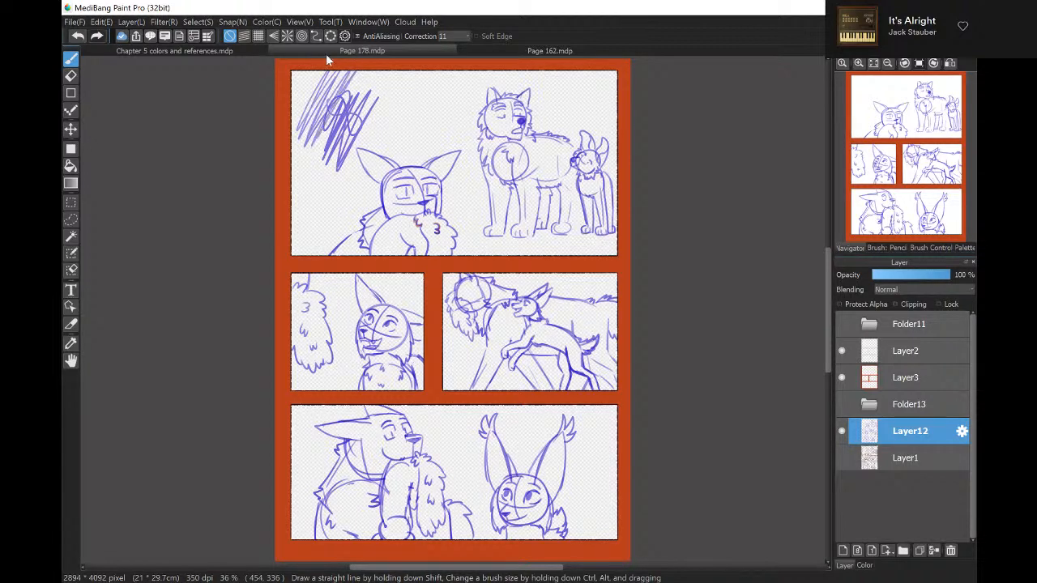
click(78, 35)
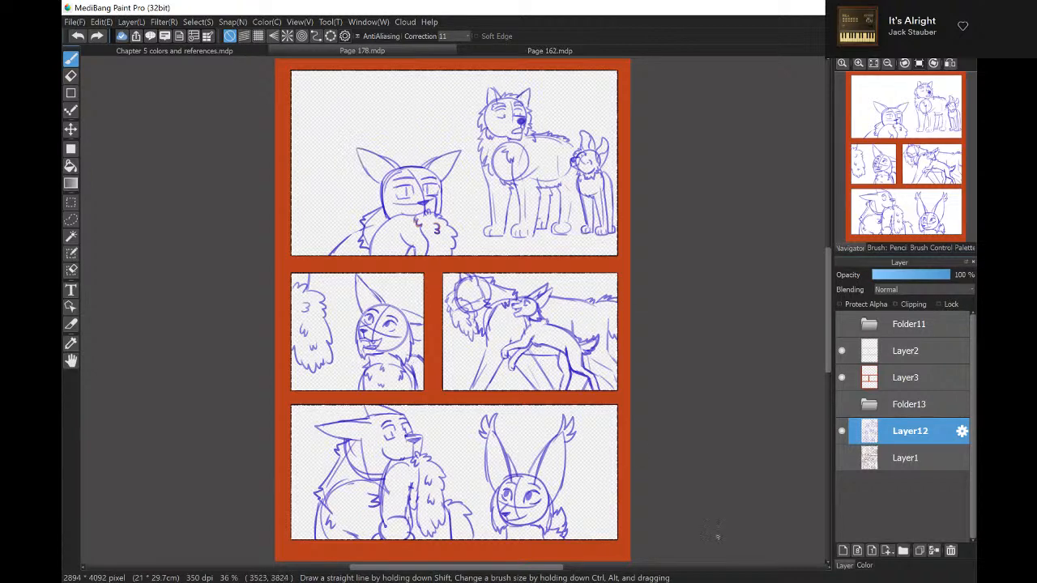
Switch to OBS, add a new Audio Input Capture source with the Default device, and lower the Desktop Audio volume.
key(alt+Tab)
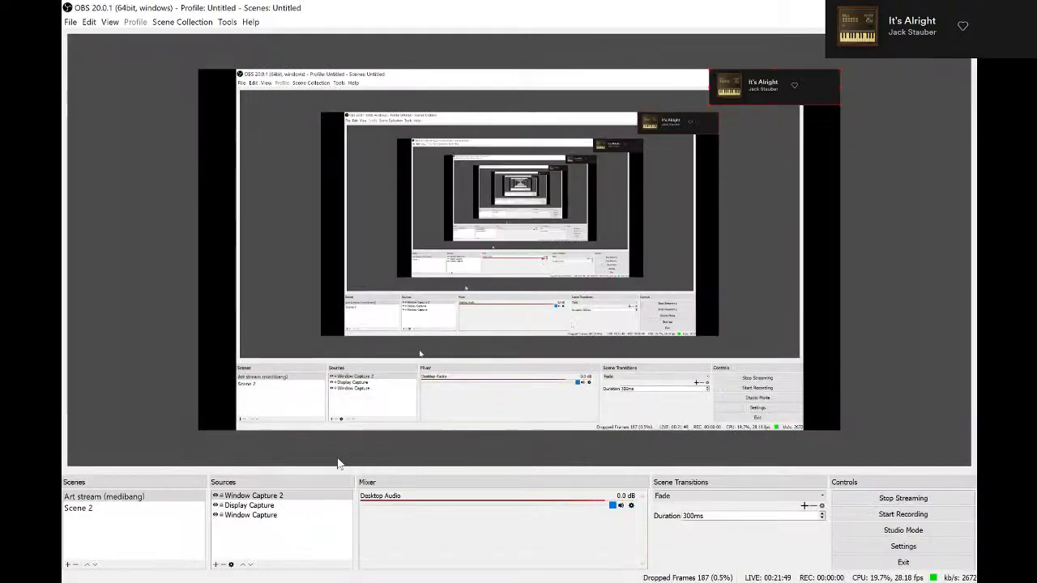
click(219, 563)
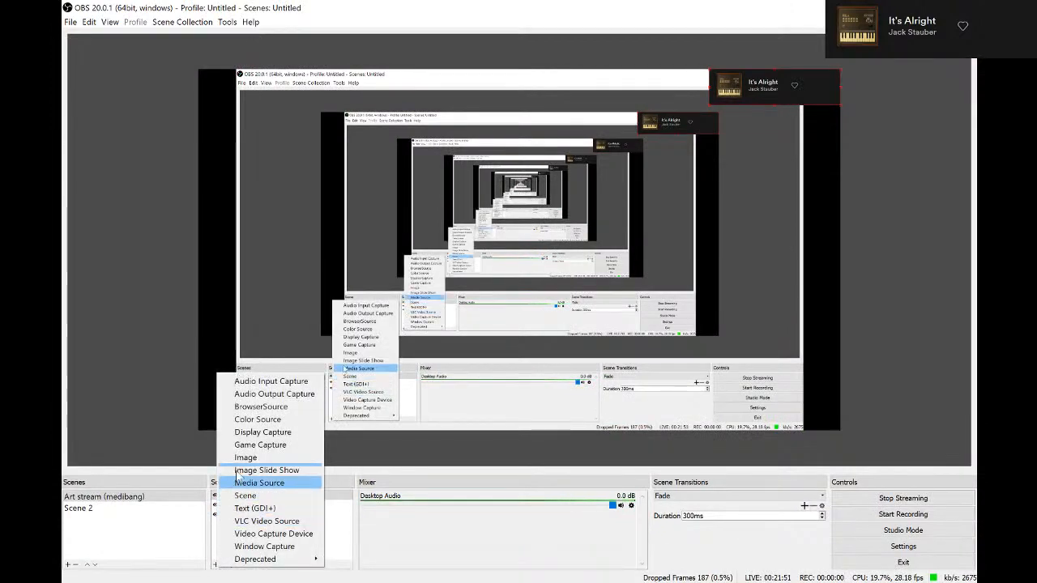
click(259, 381)
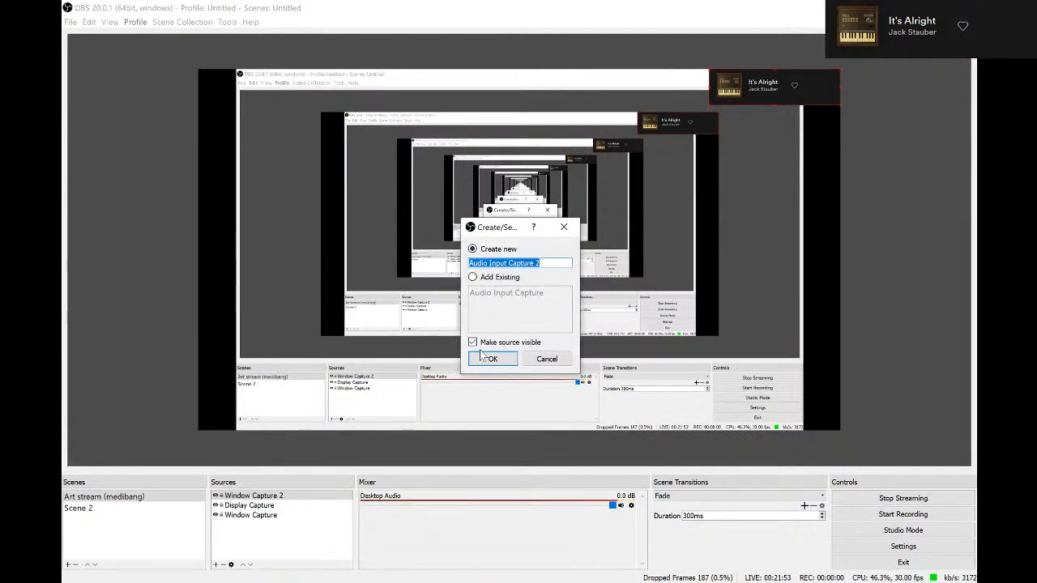
click(490, 360)
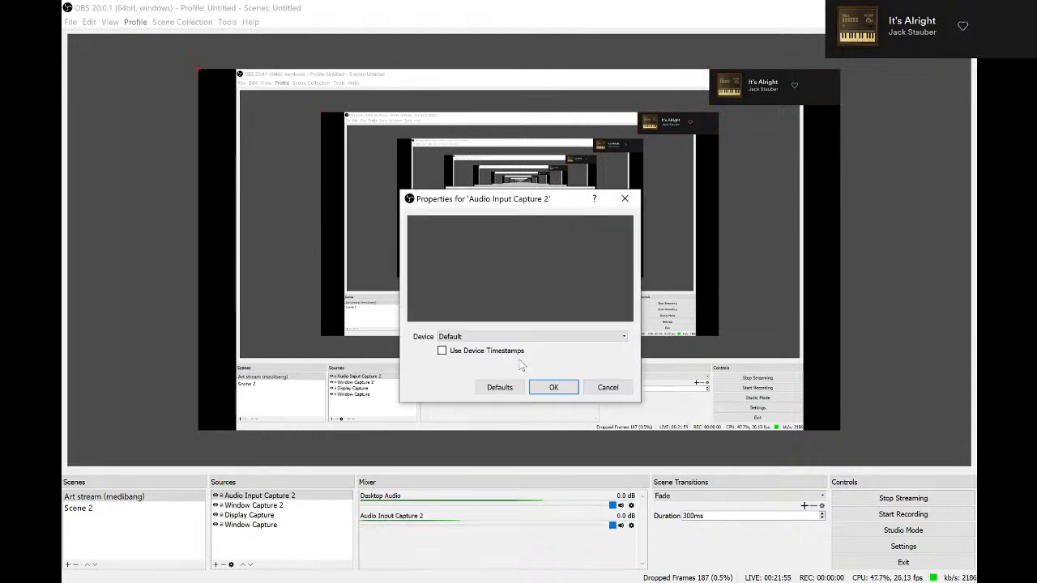
click(498, 337)
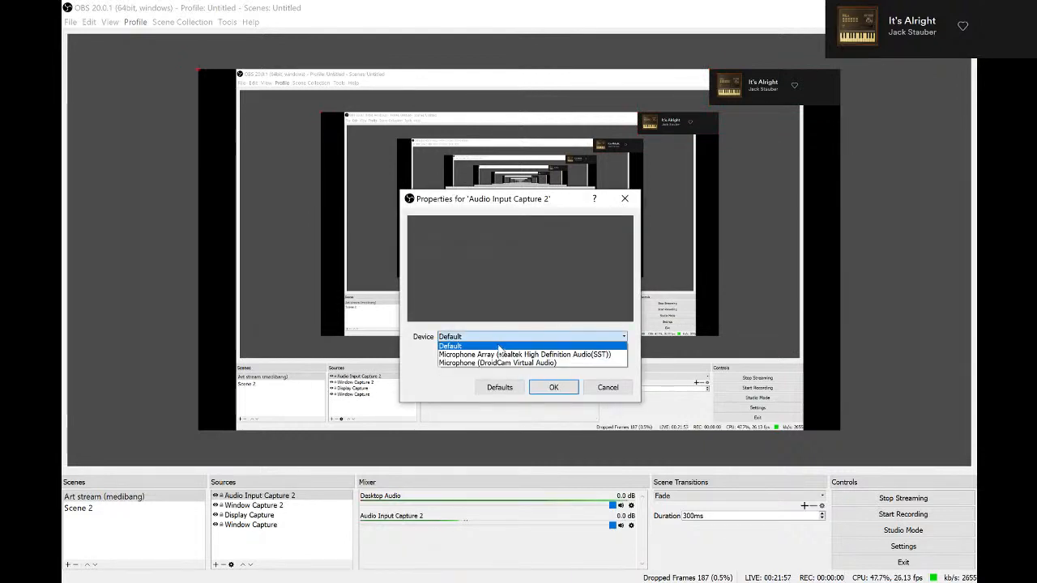
click(500, 339)
click(551, 388)
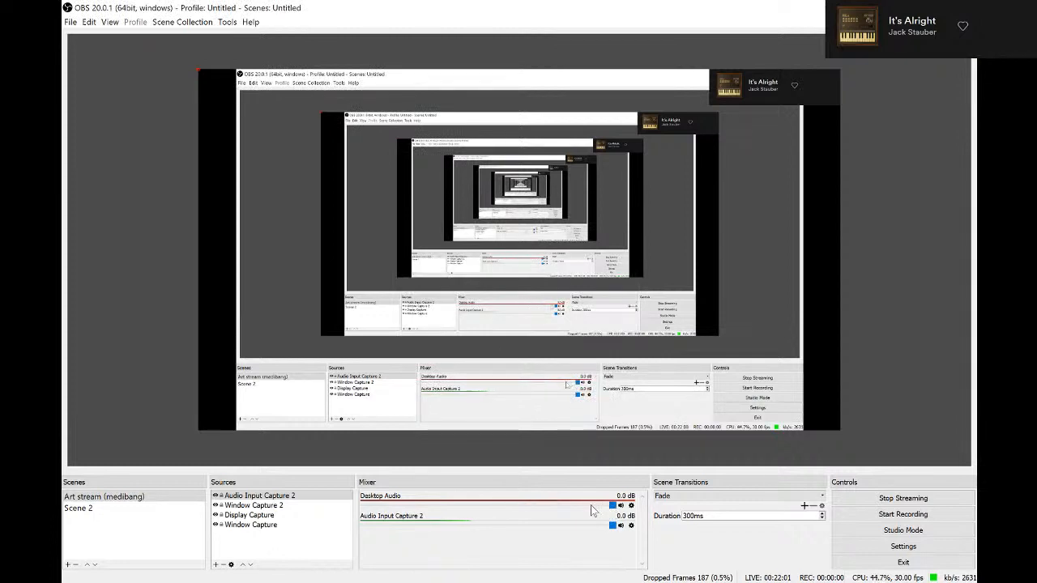
drag(612, 505, 331, 496)
Switch to the browser and refresh the Twitter home feed.
key(alt+Tab)
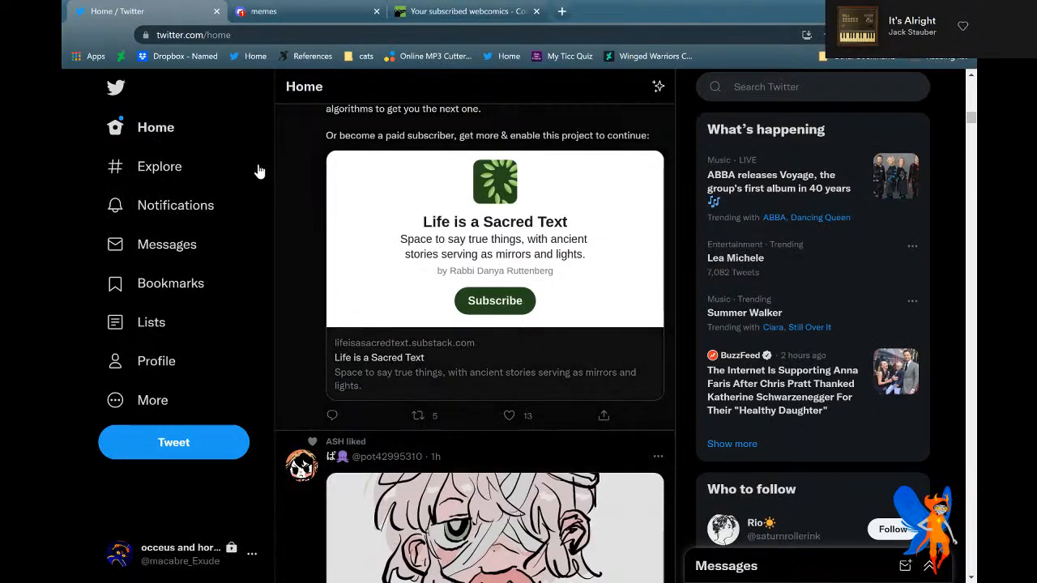
click(195, 128)
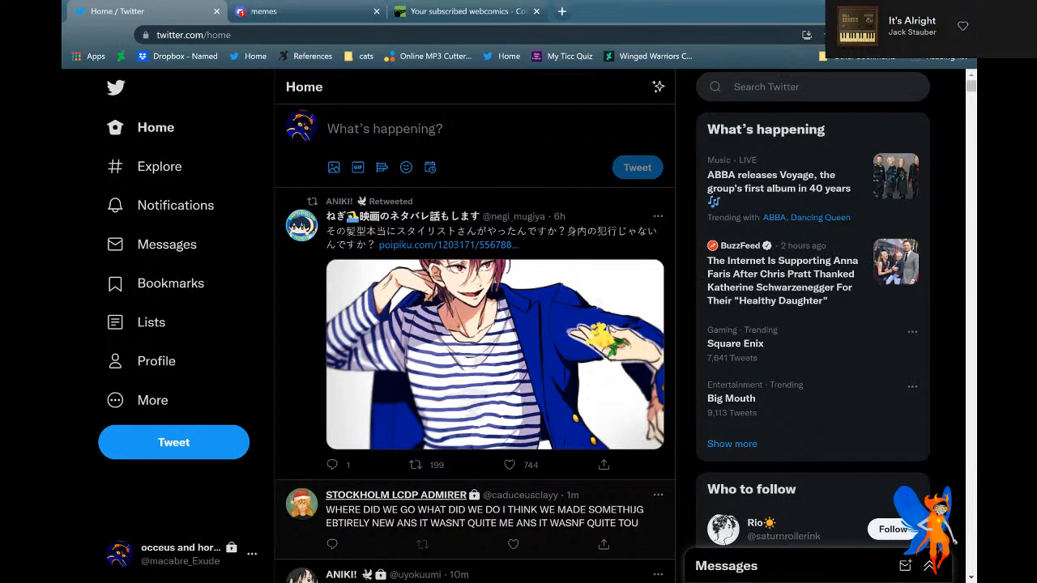
Browse the latest posts in the Twitter home feed.
scroll(518, 402, down, 1)
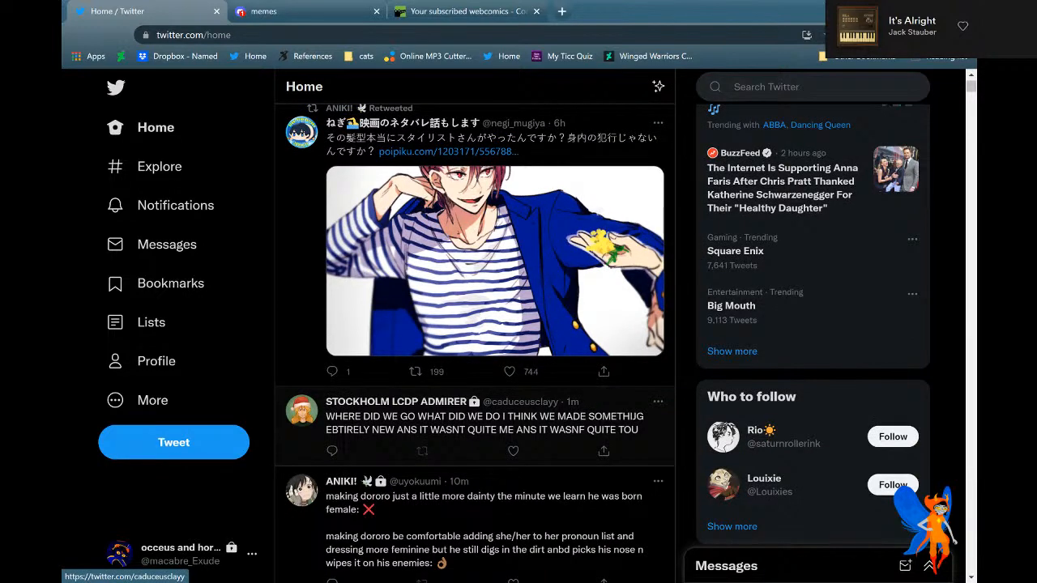
scroll(475, 324, down, 1)
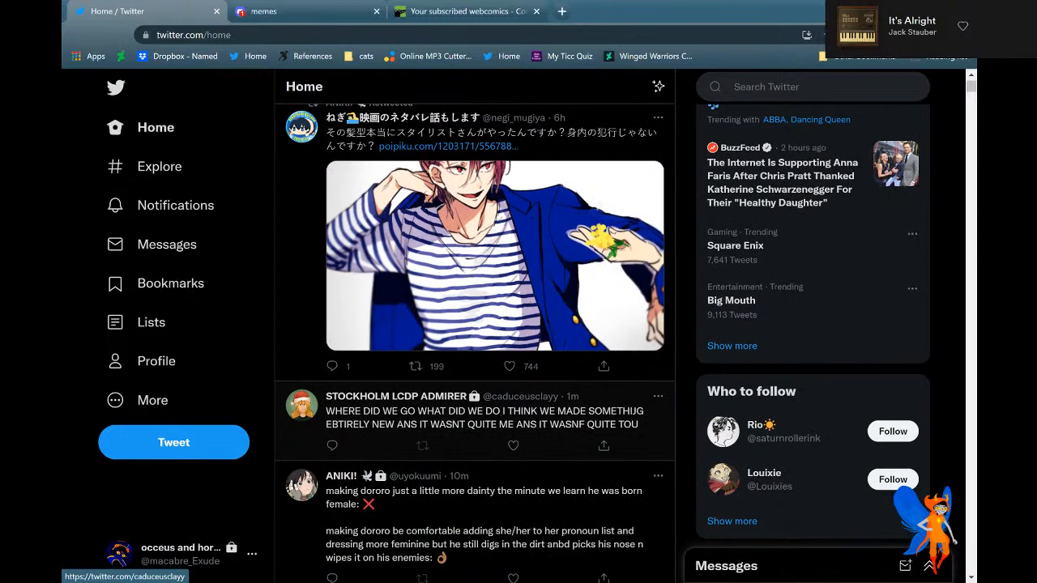
scroll(474, 343, down, 1)
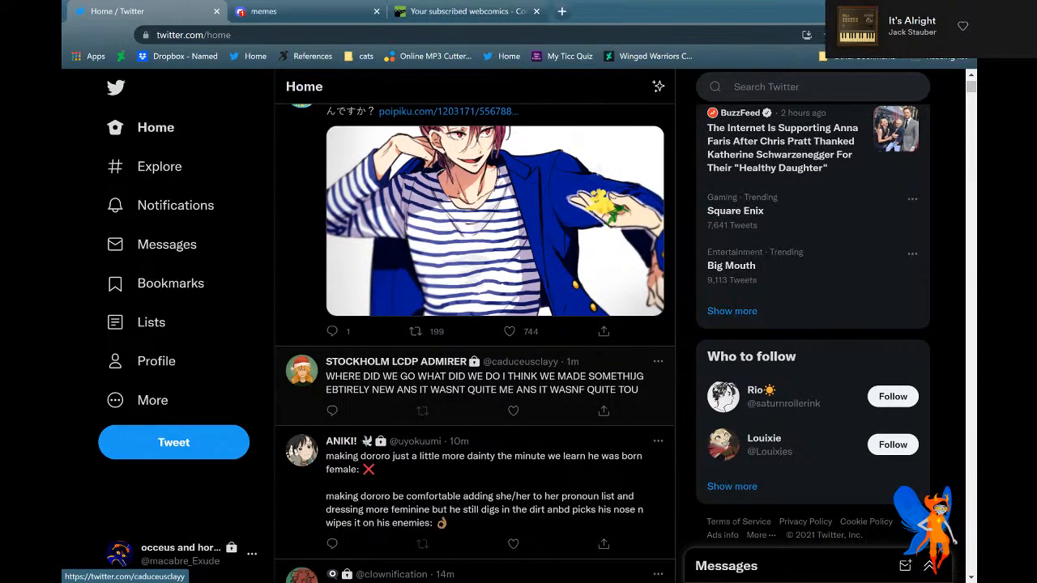
scroll(475, 324, down, 3)
Switch back to MediBang Paint Pro and close the Page 162 thumbnail document without saving.
key(alt+Tab)
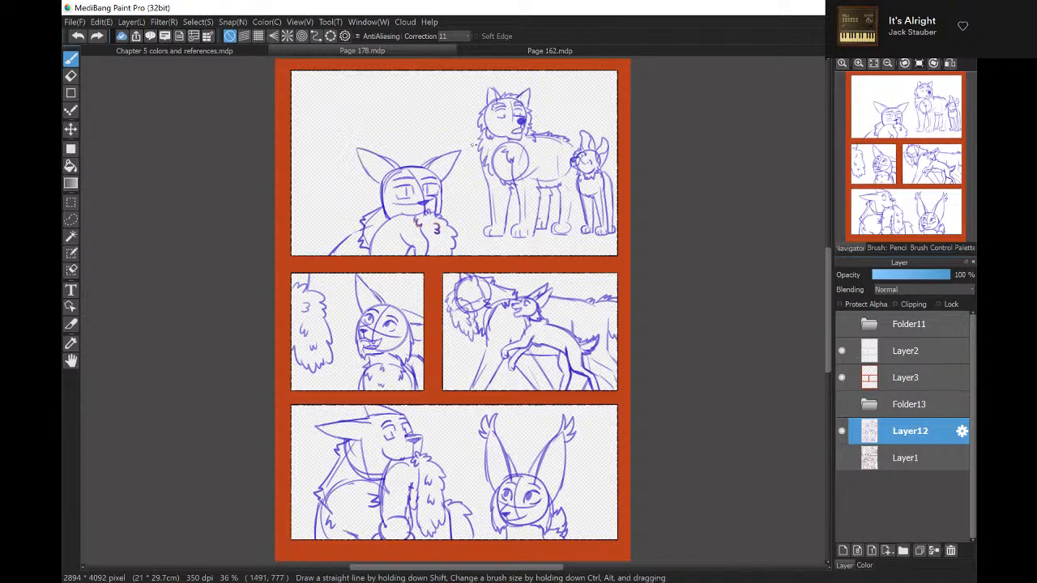
click(531, 50)
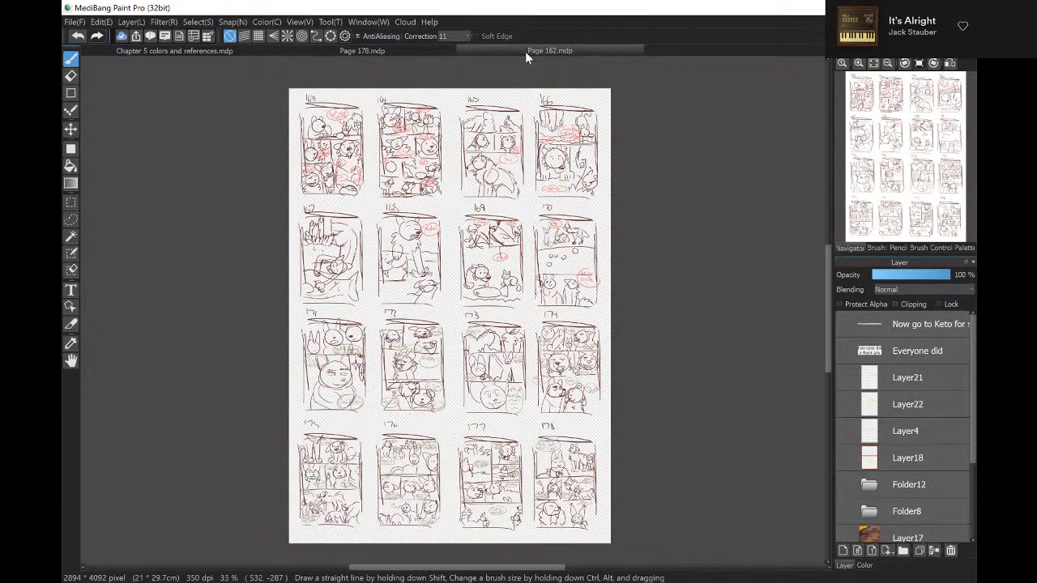
click(74, 22)
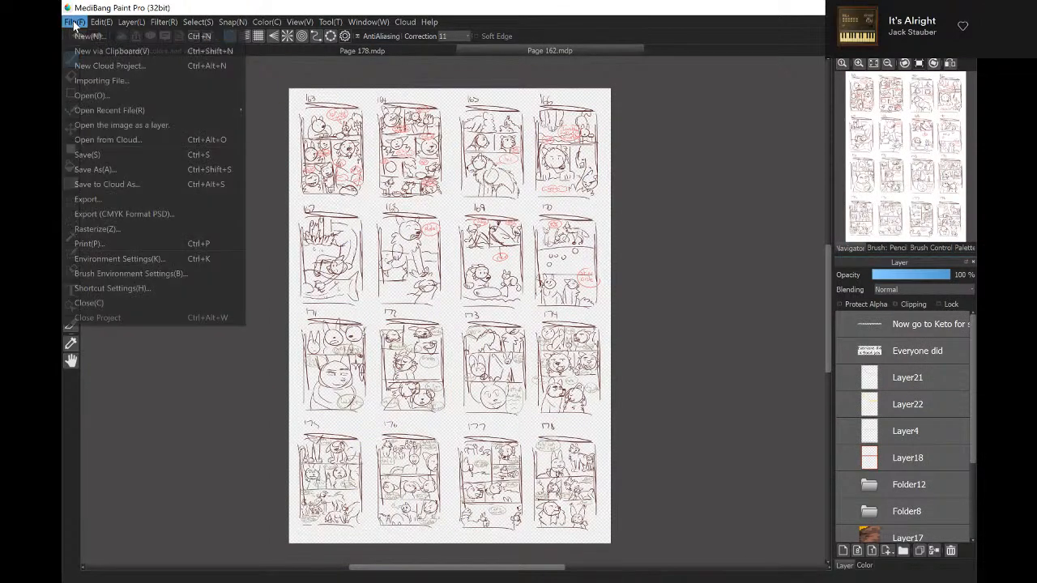
click(122, 292)
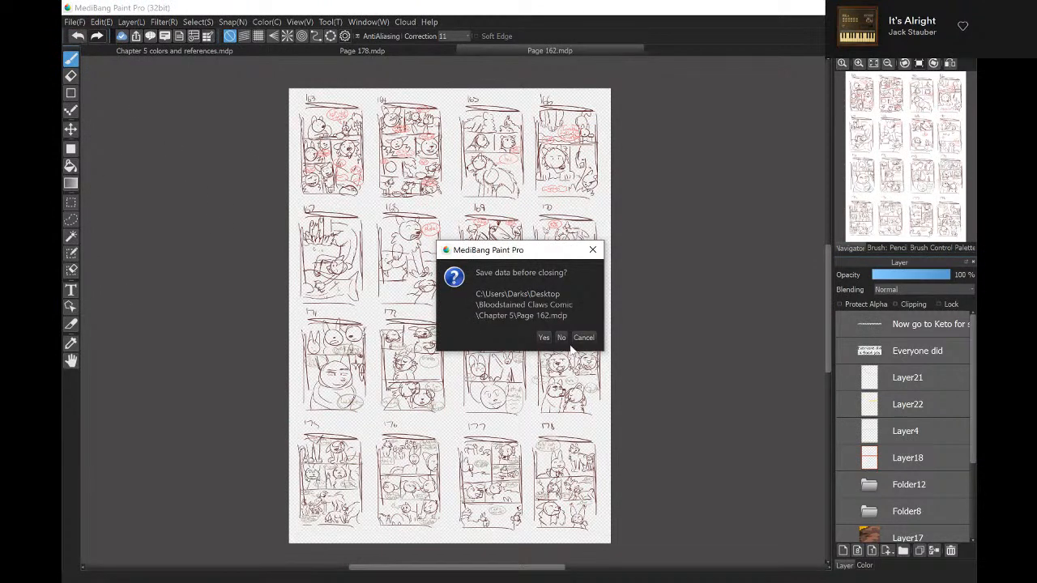
click(561, 338)
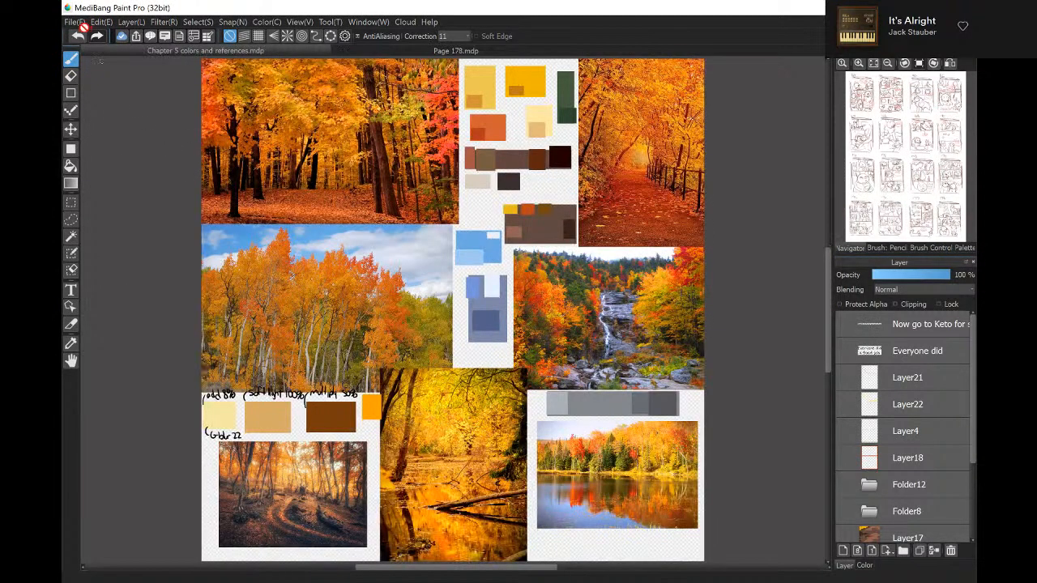
Look through the comic pages in the Chapter 5 folder and open the MediBang file of Page 176.
click(75, 22)
click(105, 96)
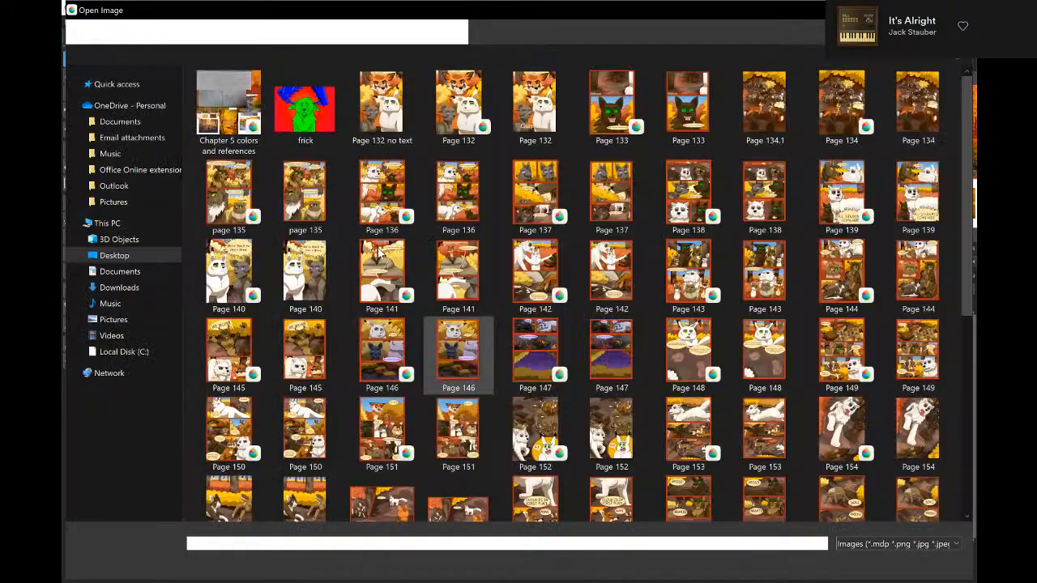
drag(969, 204, 956, 397)
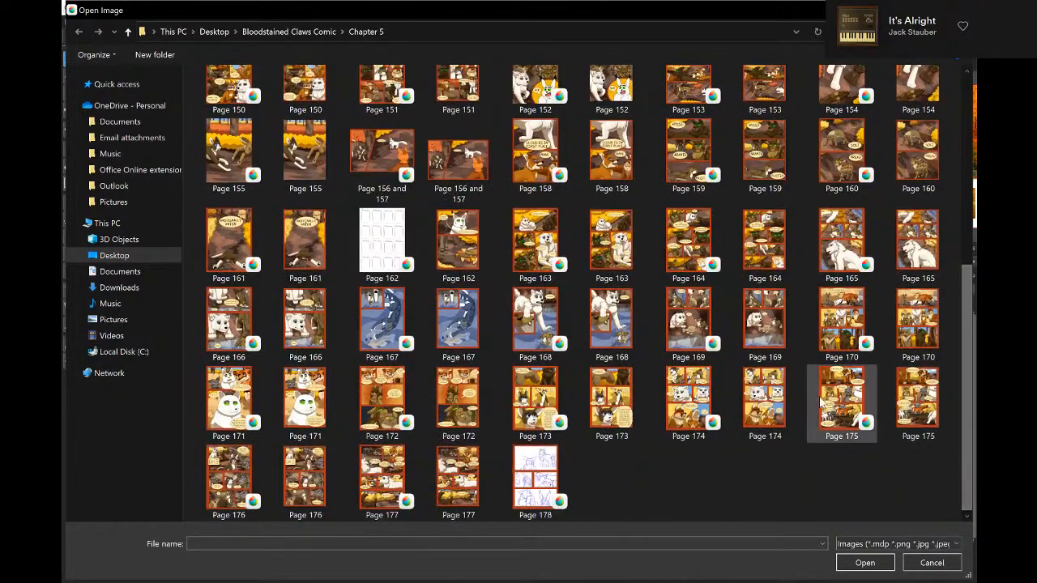
click(820, 401)
click(774, 399)
click(713, 398)
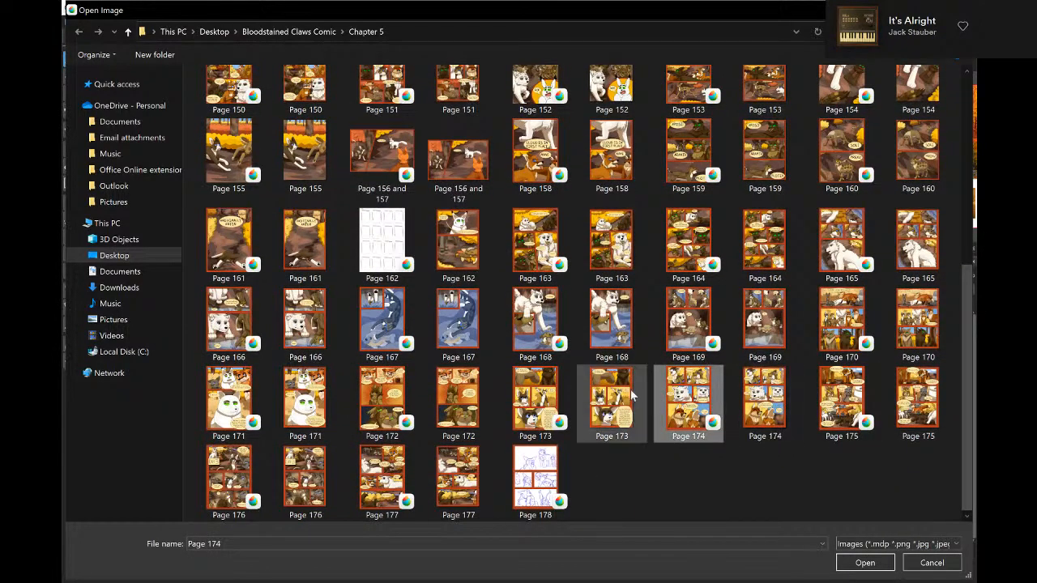
click(628, 397)
click(556, 468)
click(553, 405)
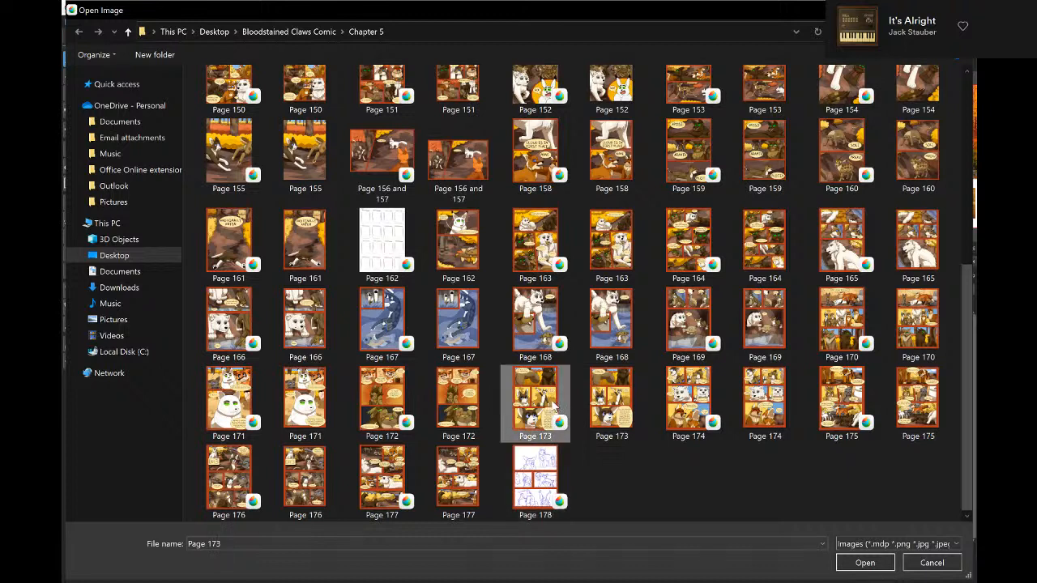
click(554, 344)
click(620, 337)
click(689, 344)
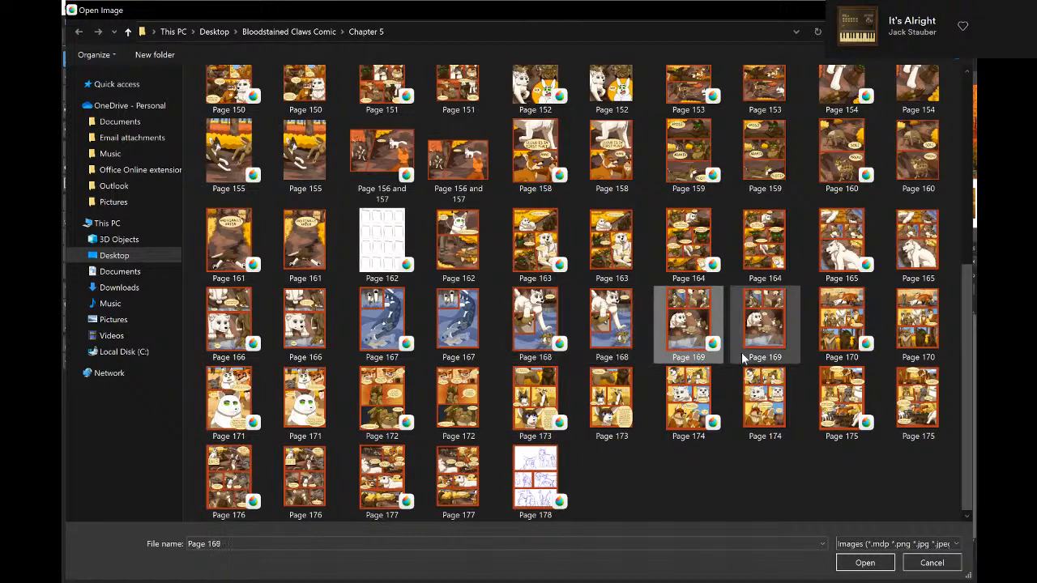
click(743, 358)
click(680, 412)
click(614, 423)
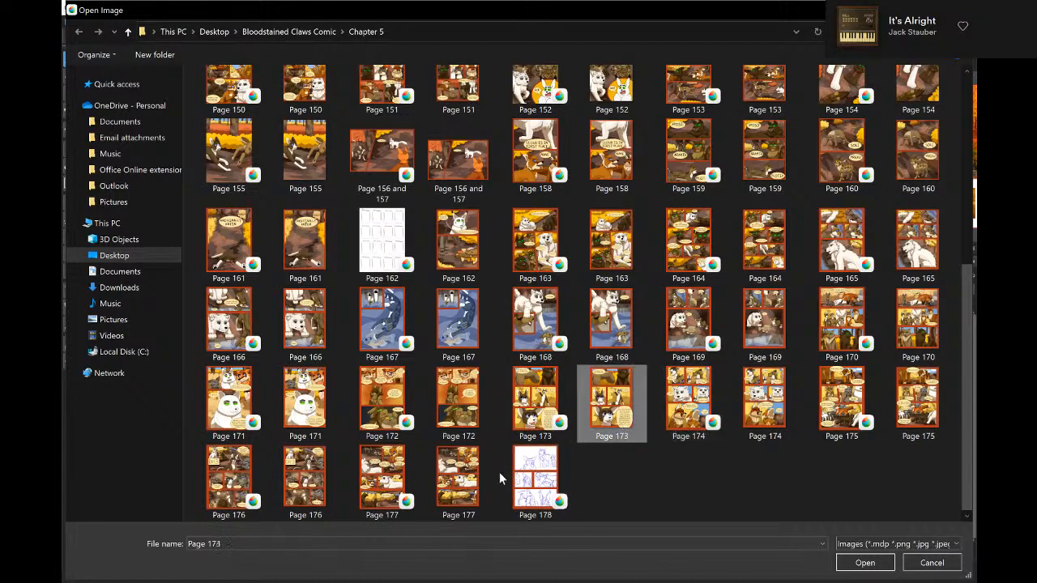
click(243, 494)
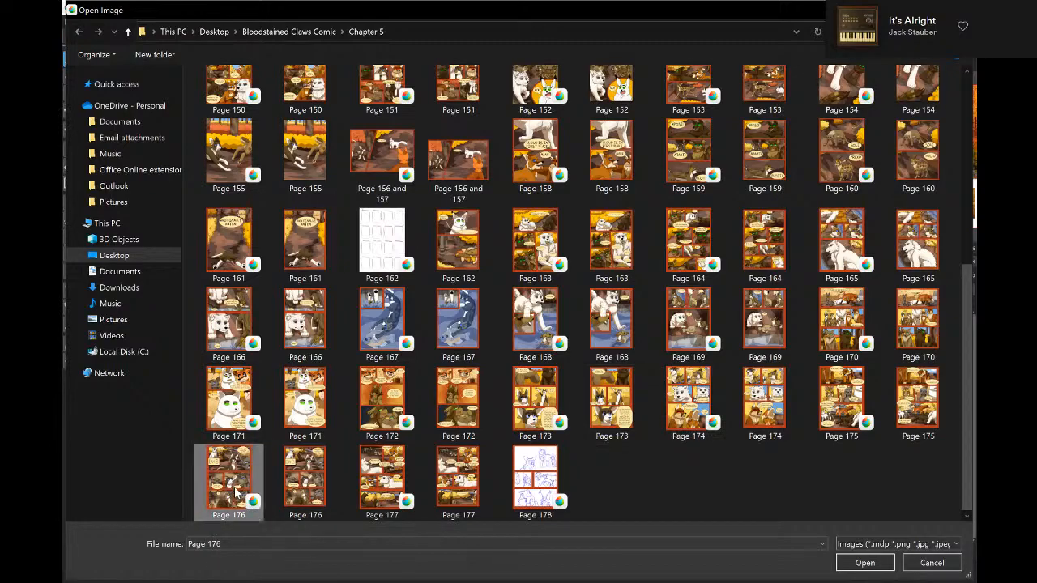
double_click(236, 492)
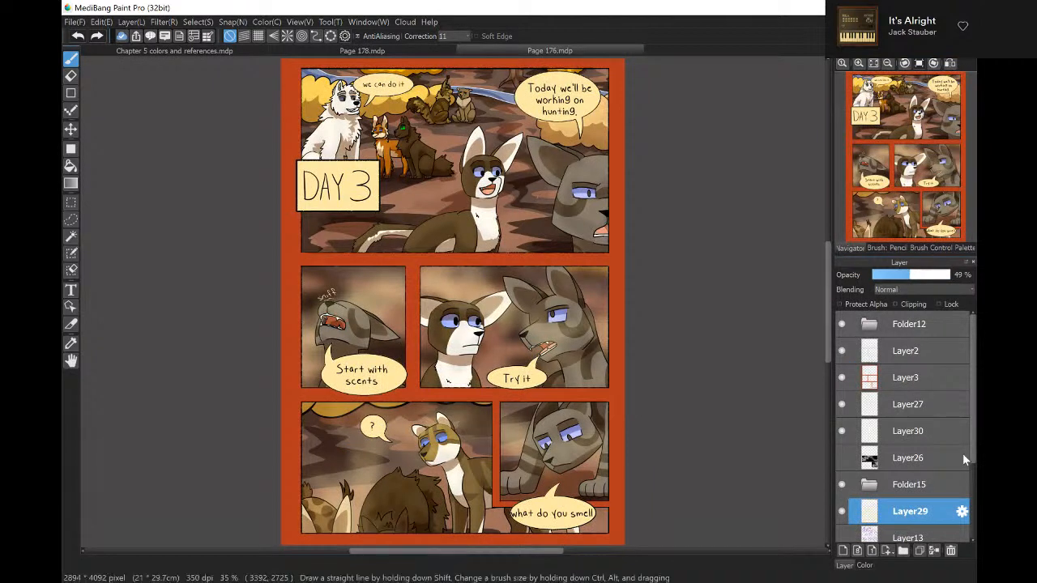
Copy the first panel's background artwork from Page 176 using a rectangular selection and paste it into Page 178 as a new layer.
scroll(956, 486, down, 5)
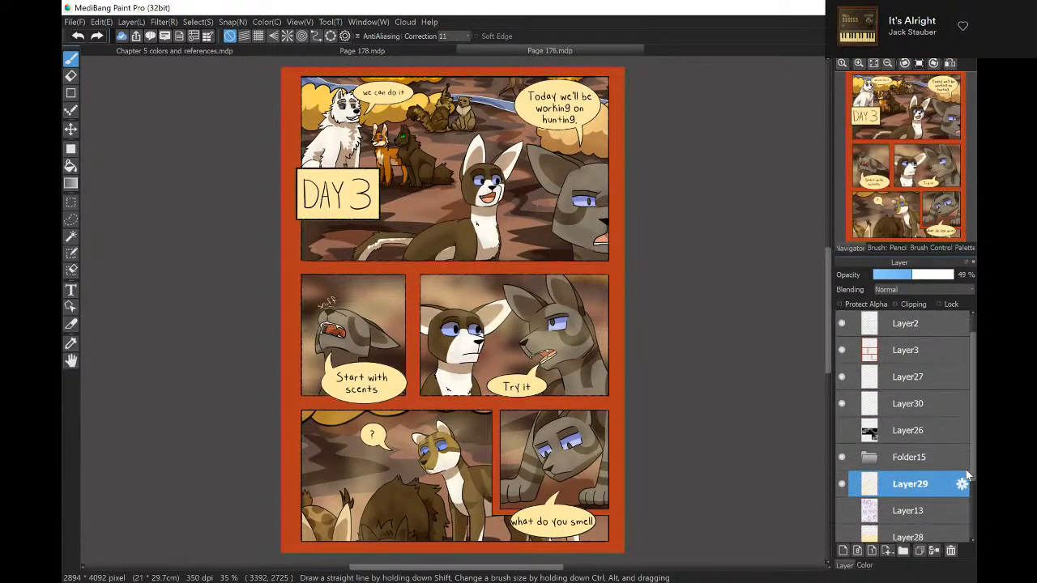
click(891, 477)
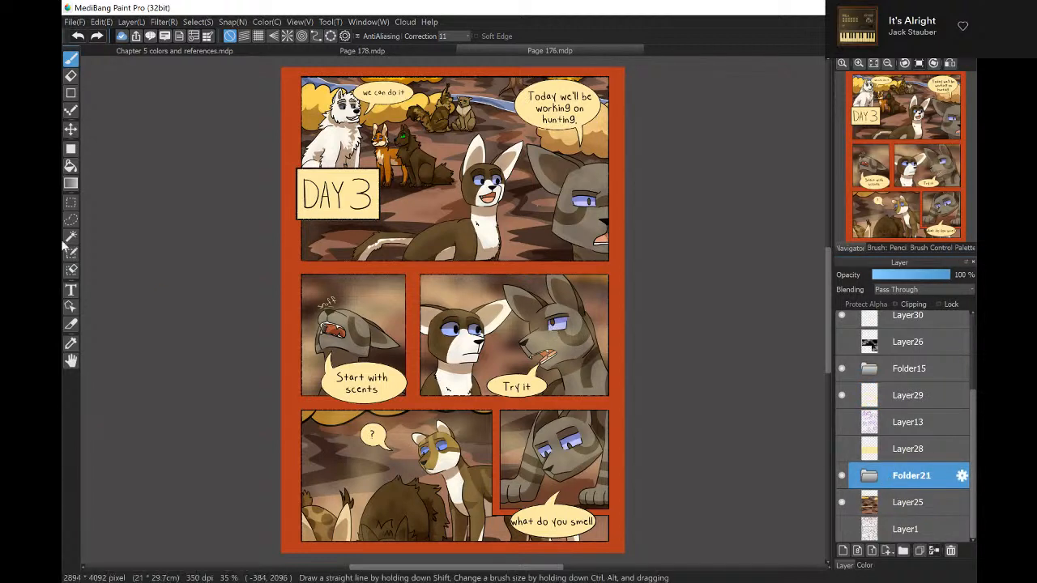
click(72, 206)
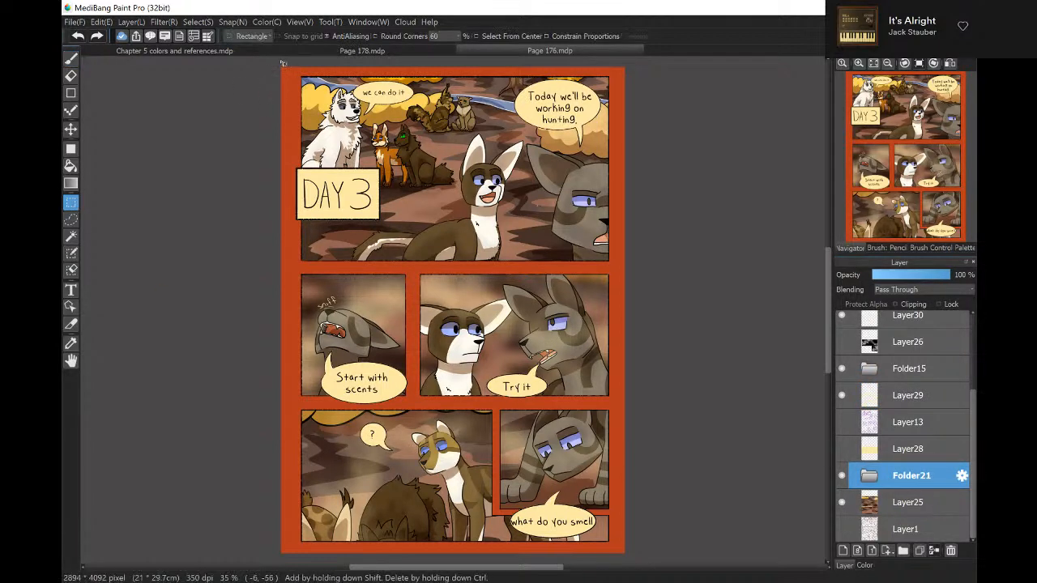
drag(281, 62, 669, 267)
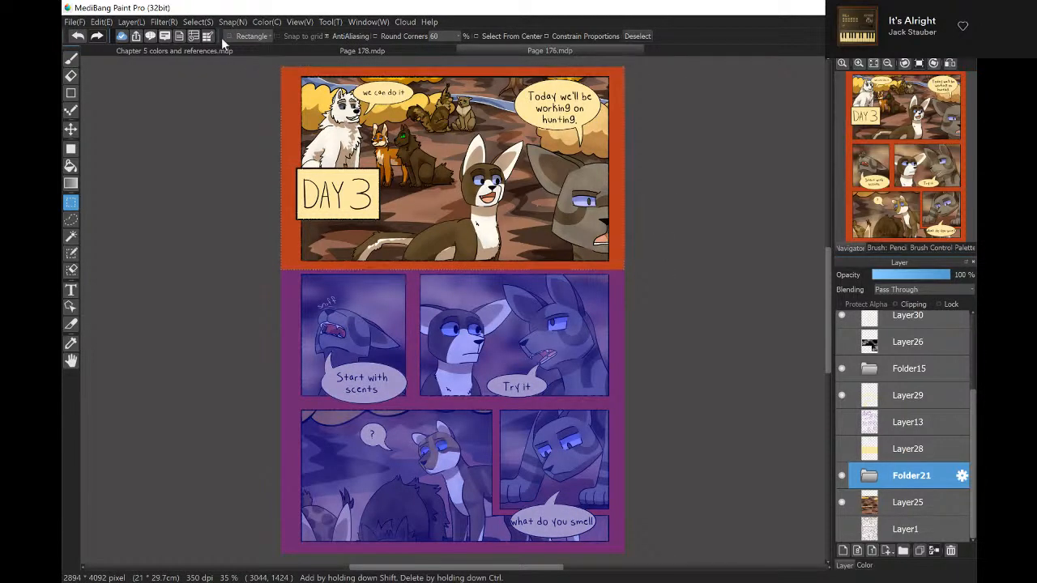
click(328, 52)
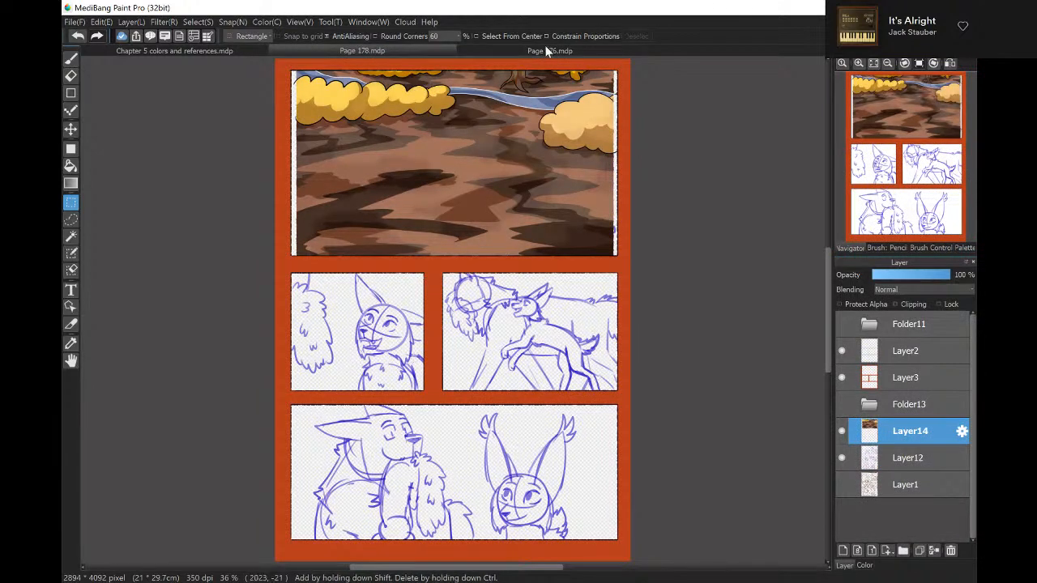
Move the pasted background layer in Page 178 directly below the blue sketch on Layer12.
click(544, 46)
click(420, 51)
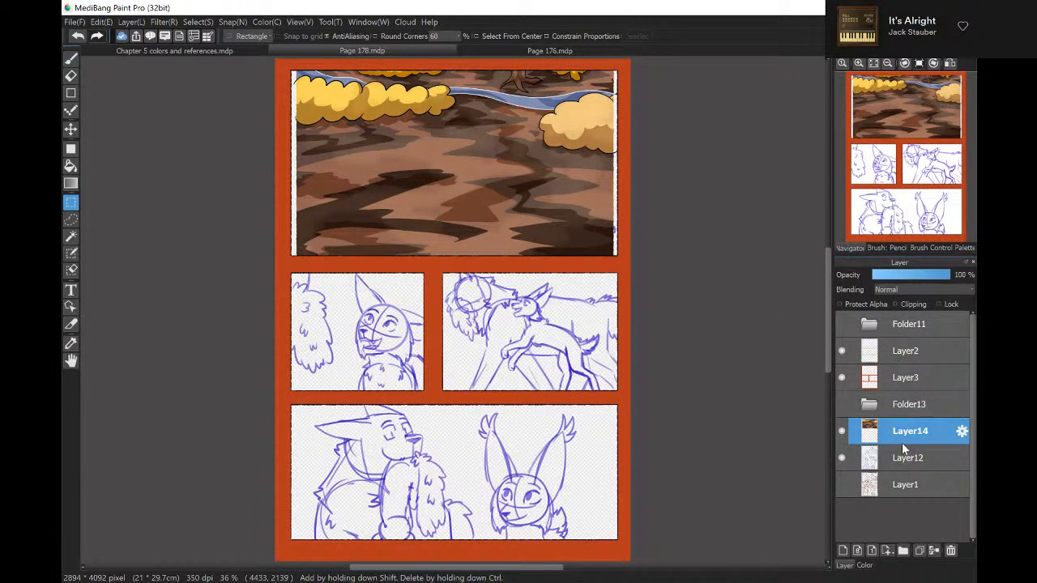
drag(903, 446, 896, 468)
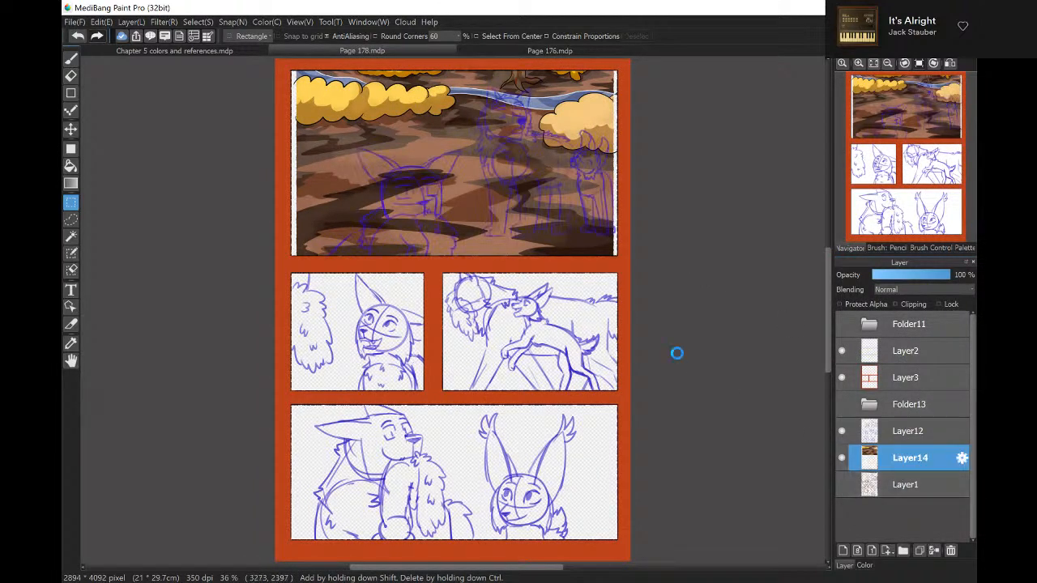
Transform the pasted background on Layer14, enlarging it beyond the page width and repositioning it to fill the first panel behind the characters.
key(ctrl+t)
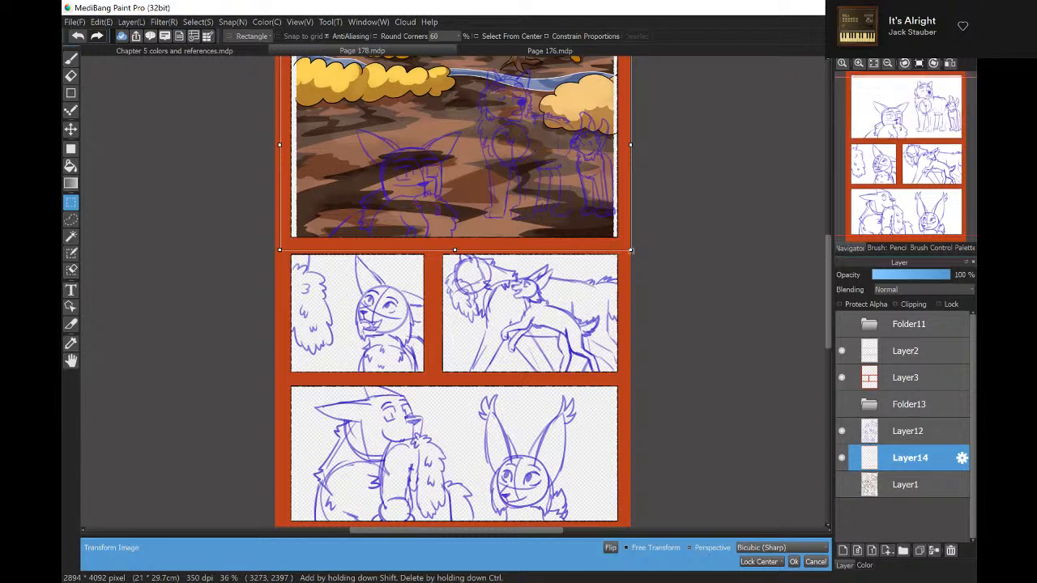
drag(629, 249, 698, 286)
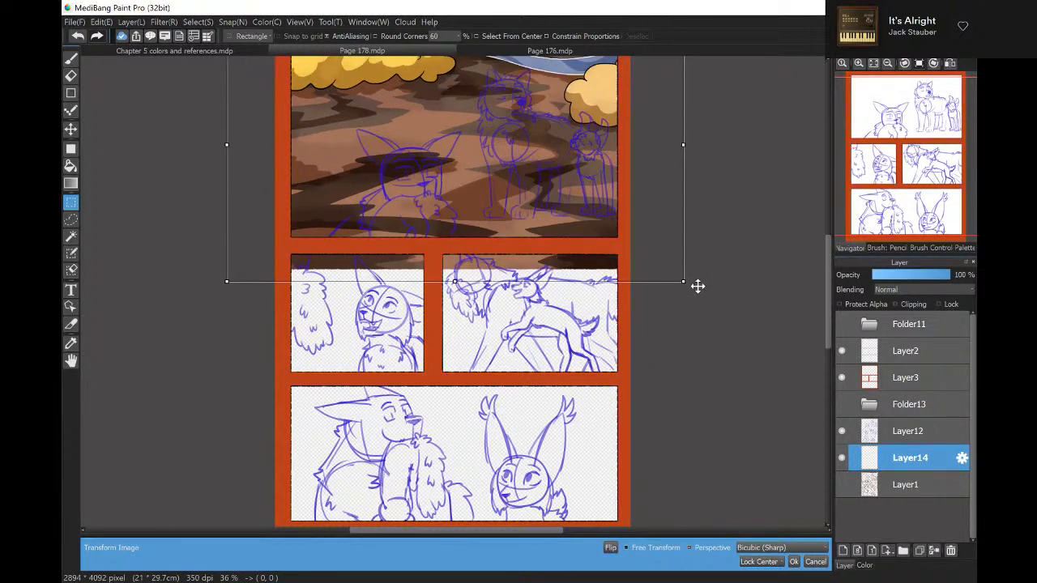
click(873, 63)
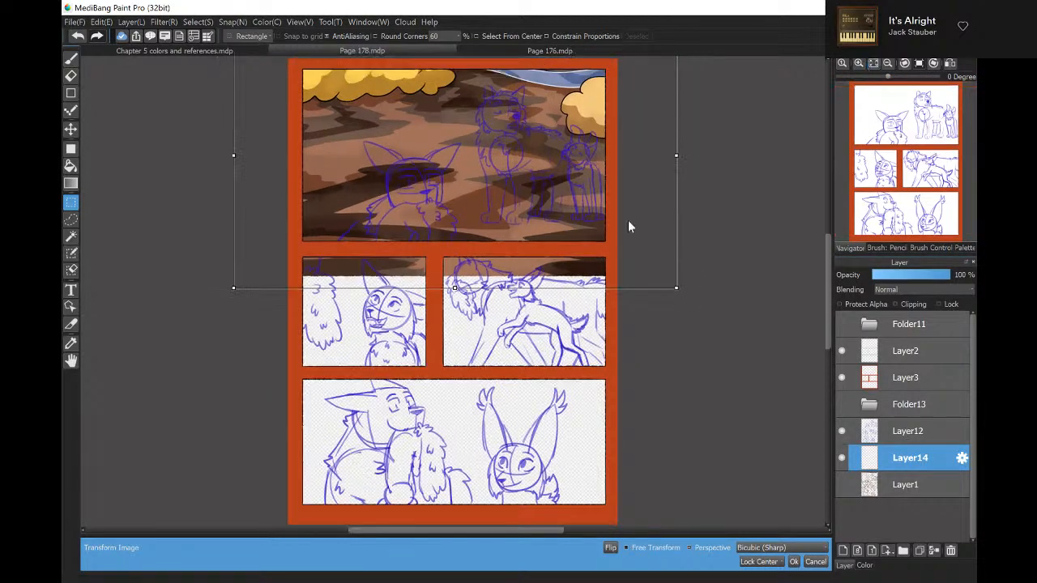
drag(585, 216, 626, 241)
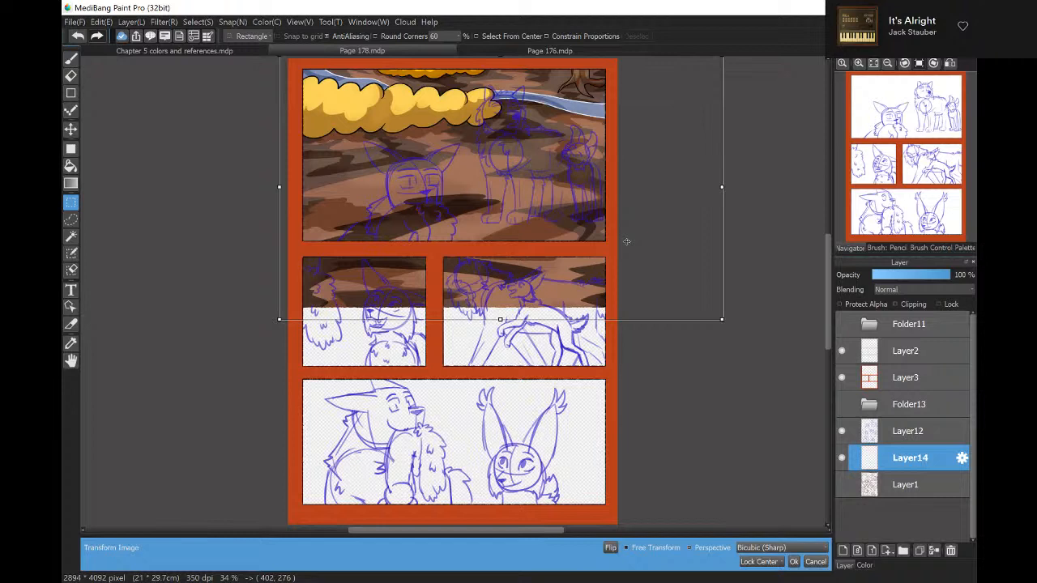
drag(626, 241, 629, 239)
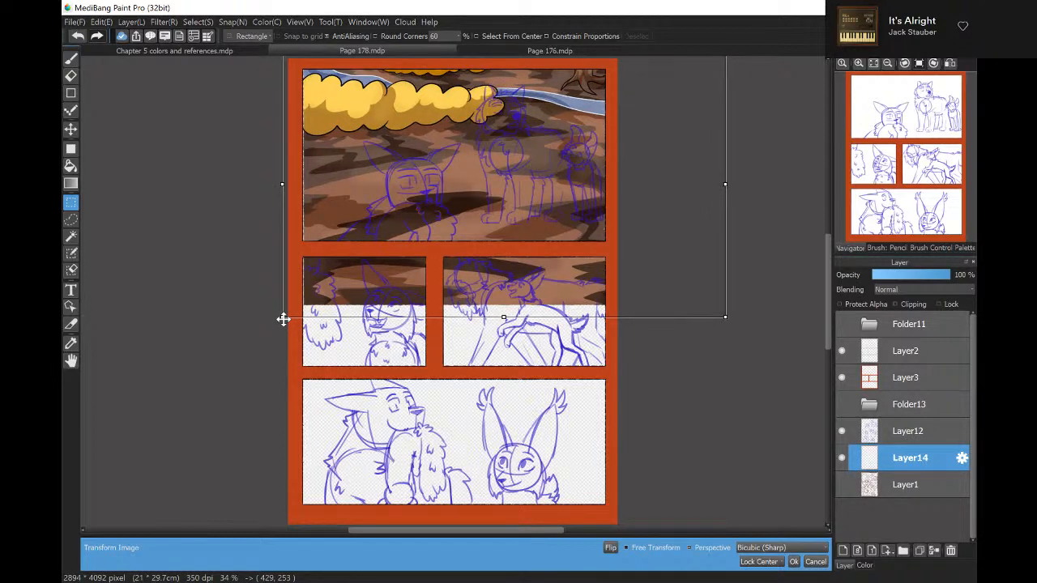
drag(284, 319, 188, 375)
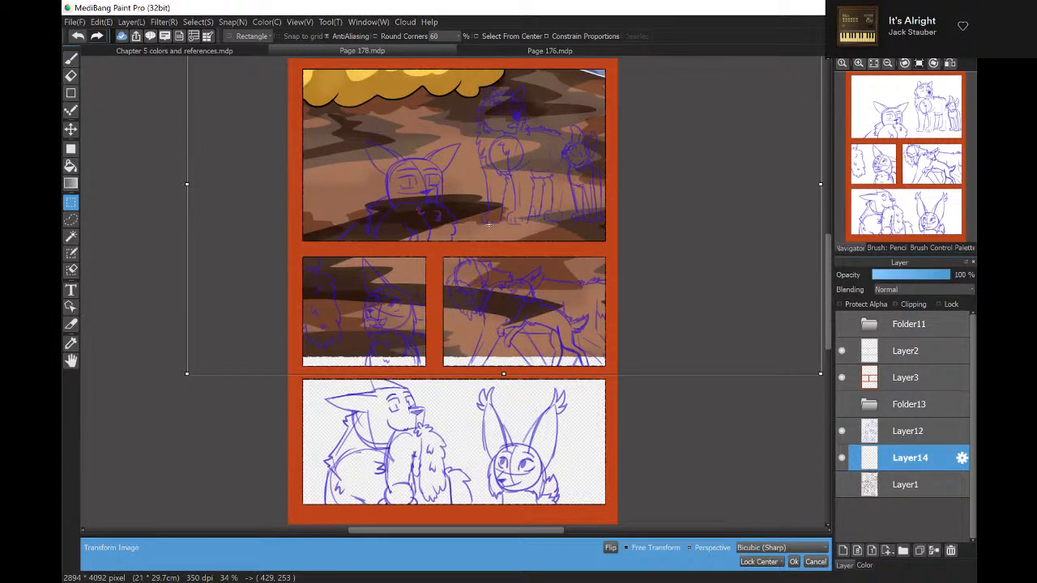
Enlarge and reposition the background on Layer14 to cover every panel, with the large yellow bushes behind the characters in the first panel.
drag(489, 225, 567, 277)
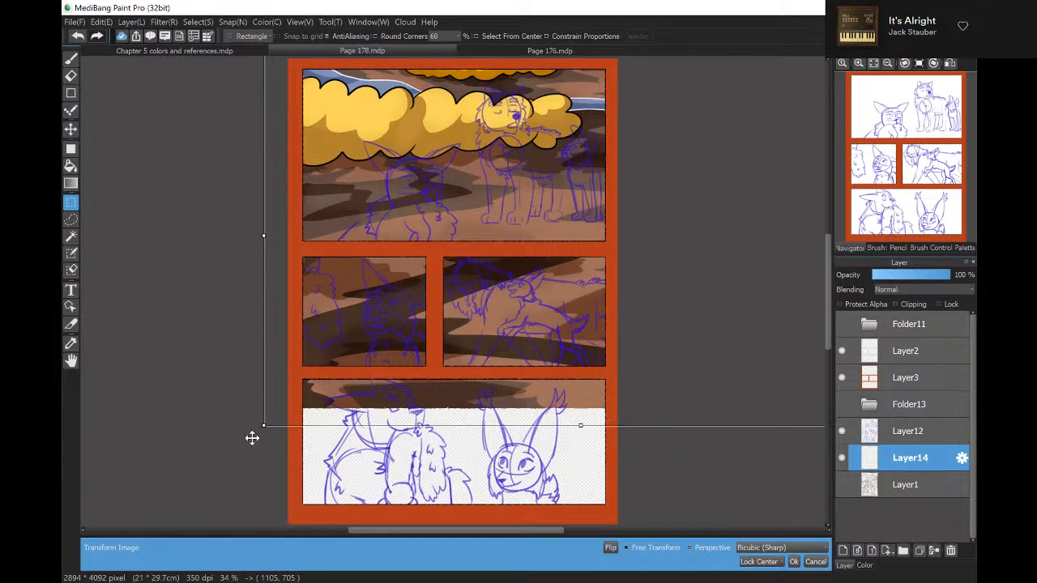
drag(252, 438, 160, 523)
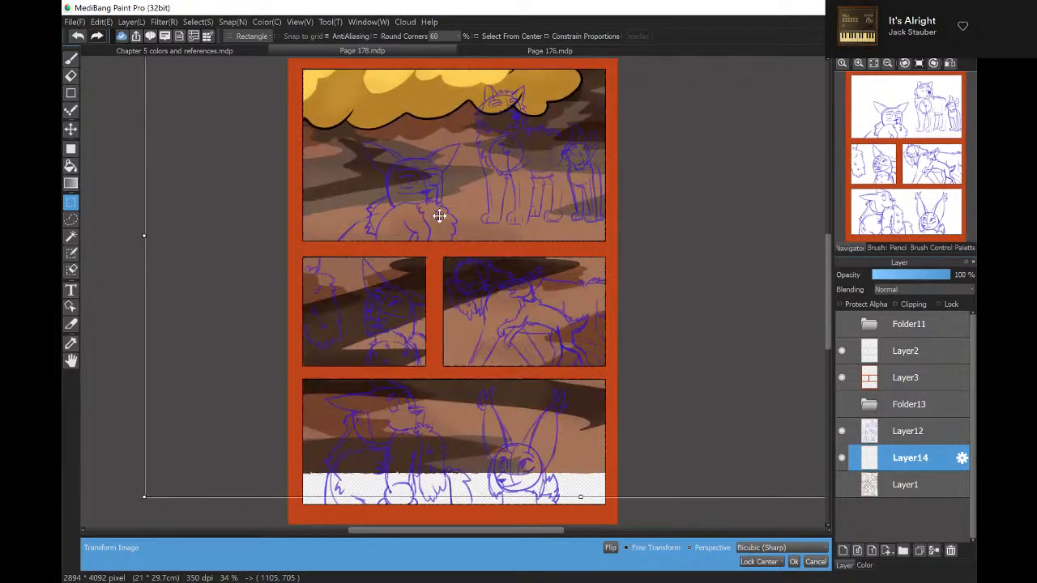
mouse_move(439, 216)
mouse_down()
mouse_move(567, 286)
mouse_move(555, 280)
mouse_up()
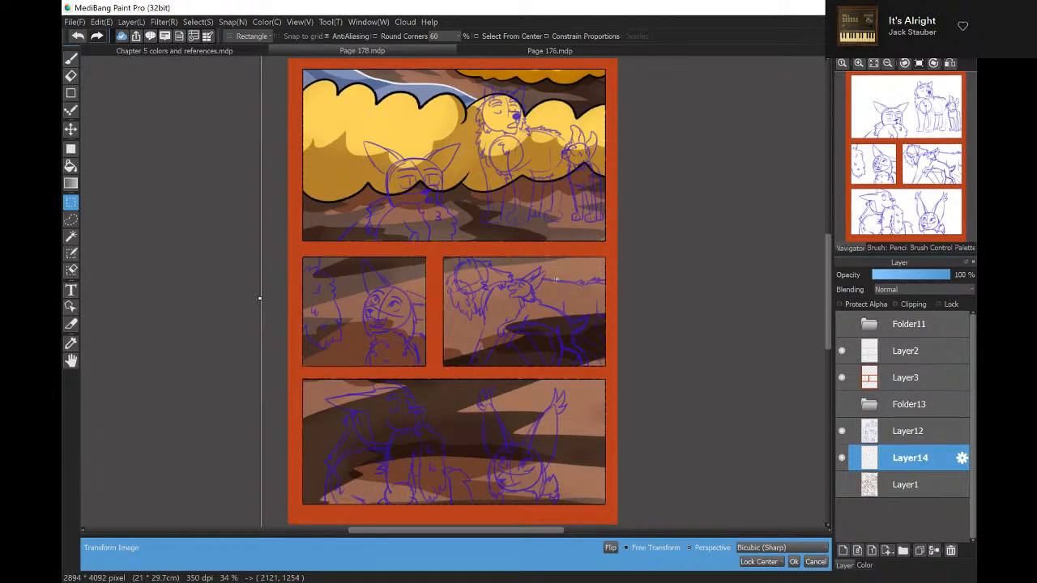
key(Return)
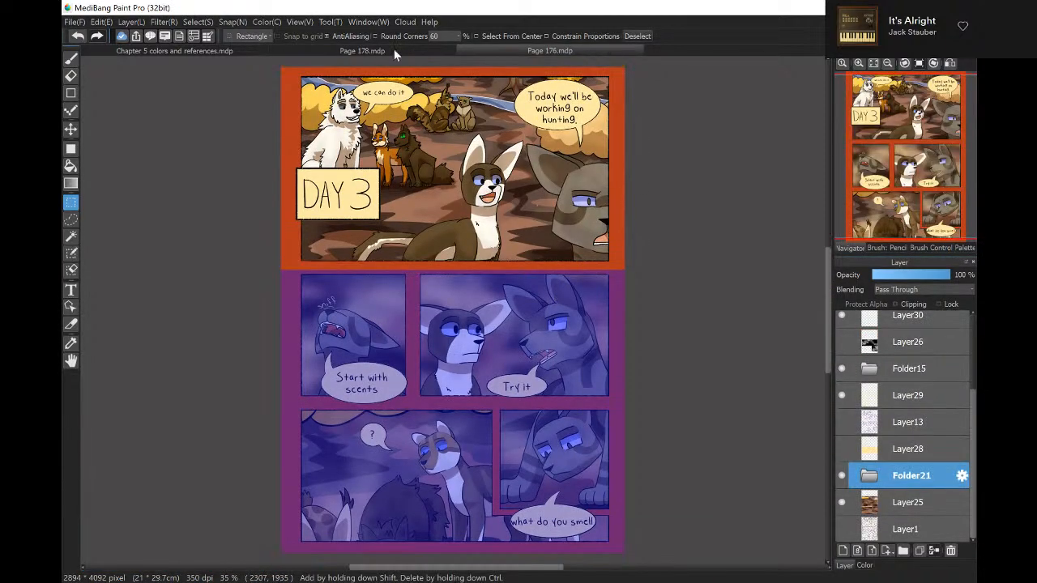
Return to Page 176.mdp for the background and paste a copy of it into Page 178.mdp as a new layer.
click(394, 51)
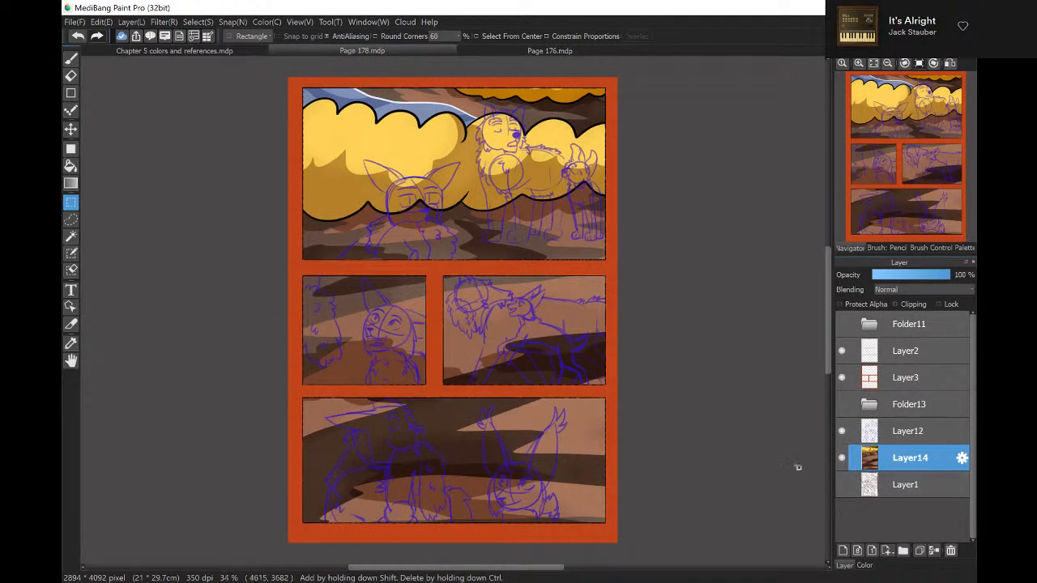
click(536, 49)
click(434, 51)
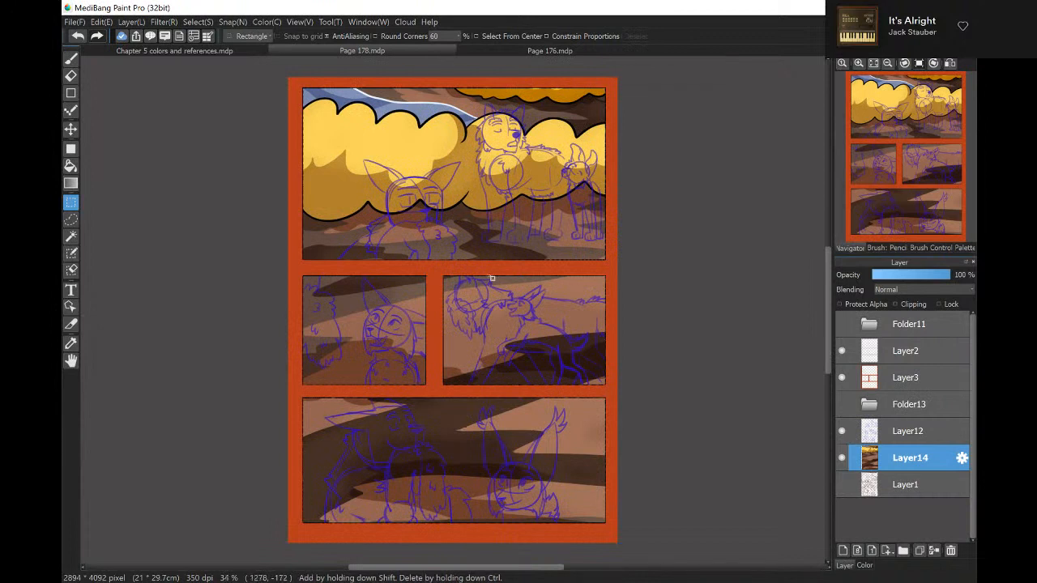
key(ctrl+v)
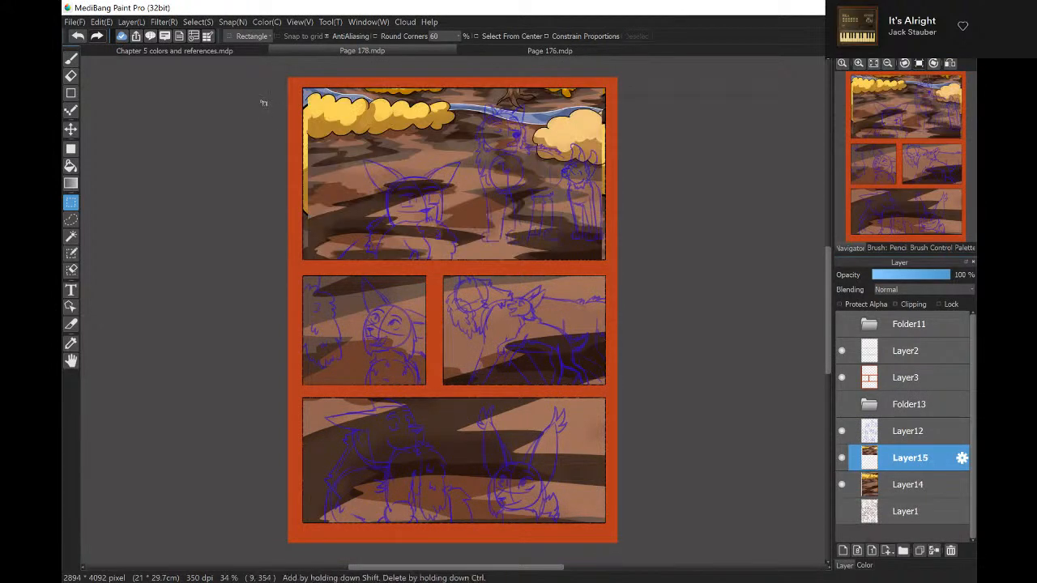
Enlarge the pasted background and place its yellow bushes and stream behind the characters in the second row's wider panel.
key(ctrl+t)
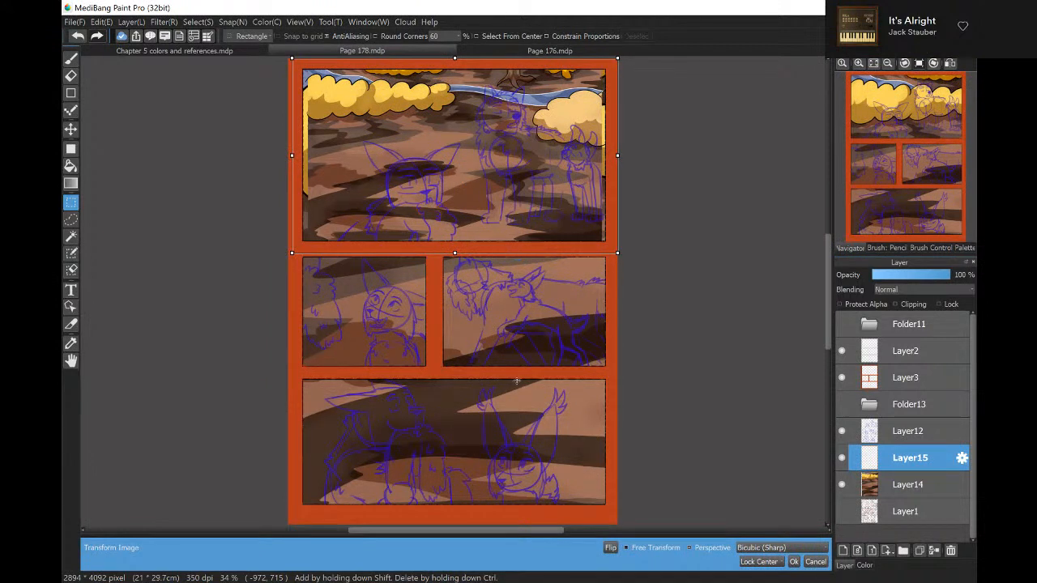
drag(517, 381, 623, 391)
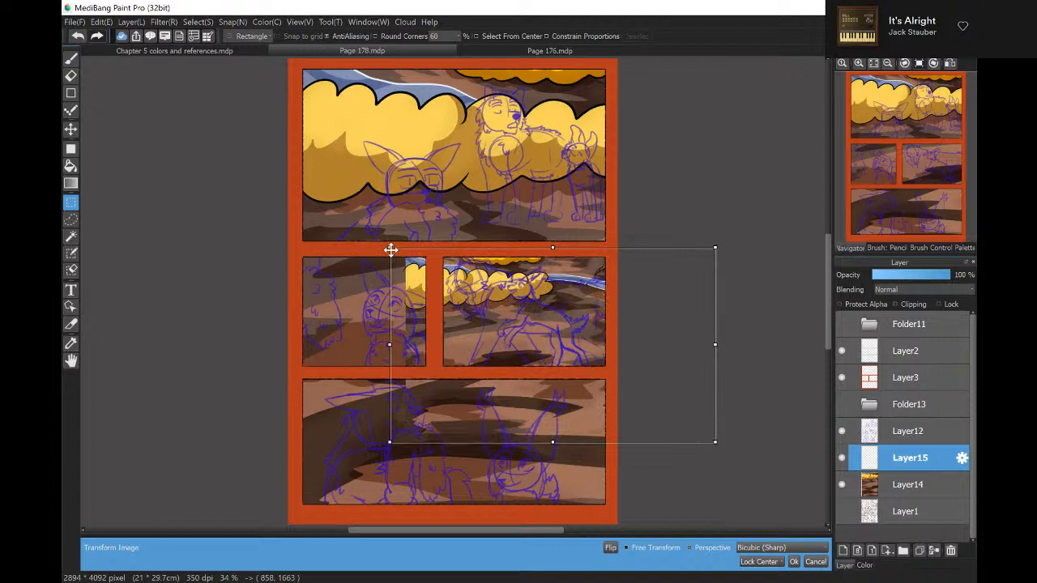
drag(390, 250, 346, 202)
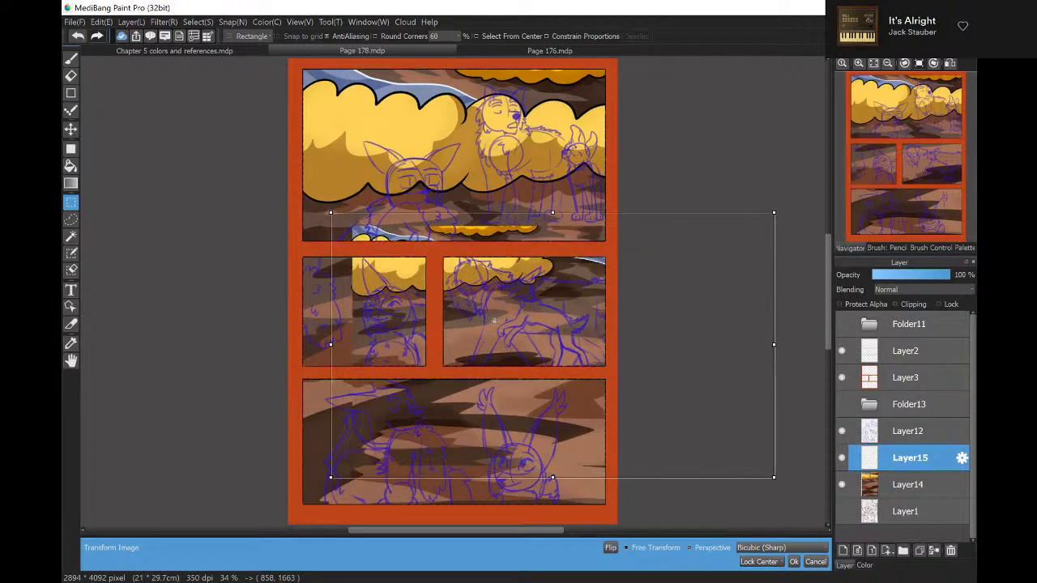
drag(494, 321, 535, 339)
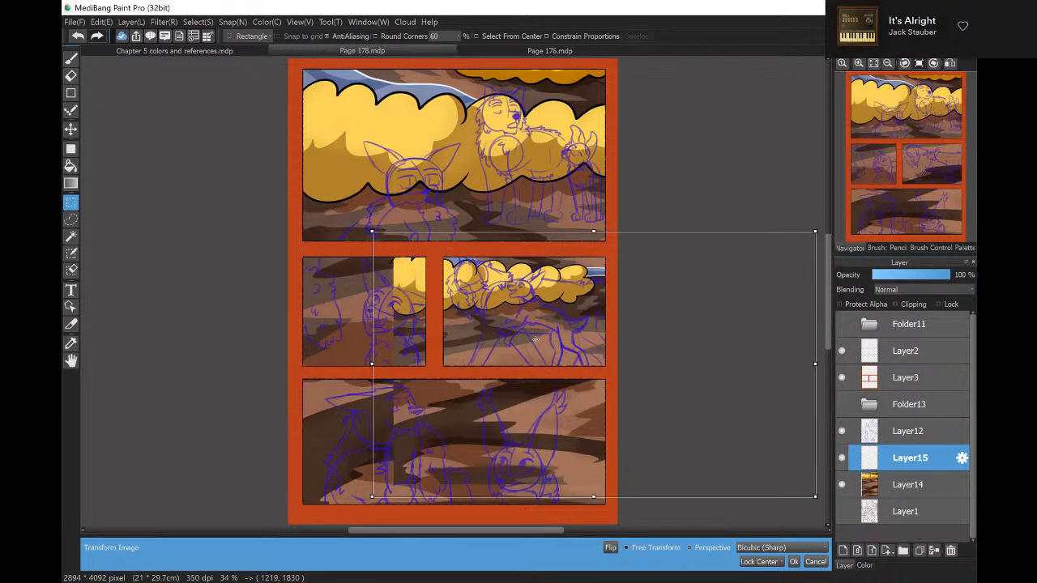
drag(535, 340, 519, 341)
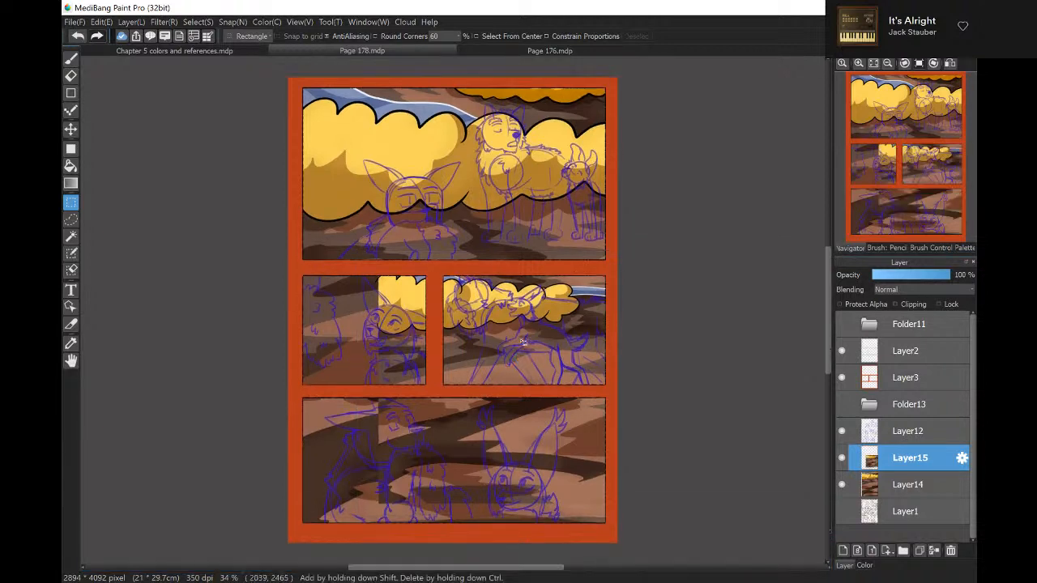
Paste another background copy and enlarge and position it so the tree roots and stream fill the second row's narrow panel.
key(ctrl+v)
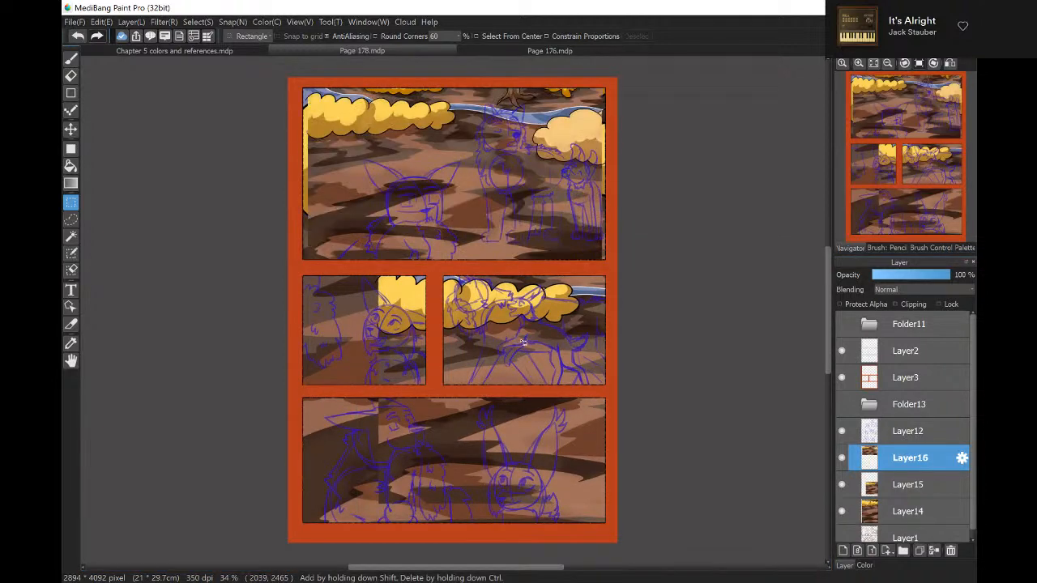
key(ctrl+t)
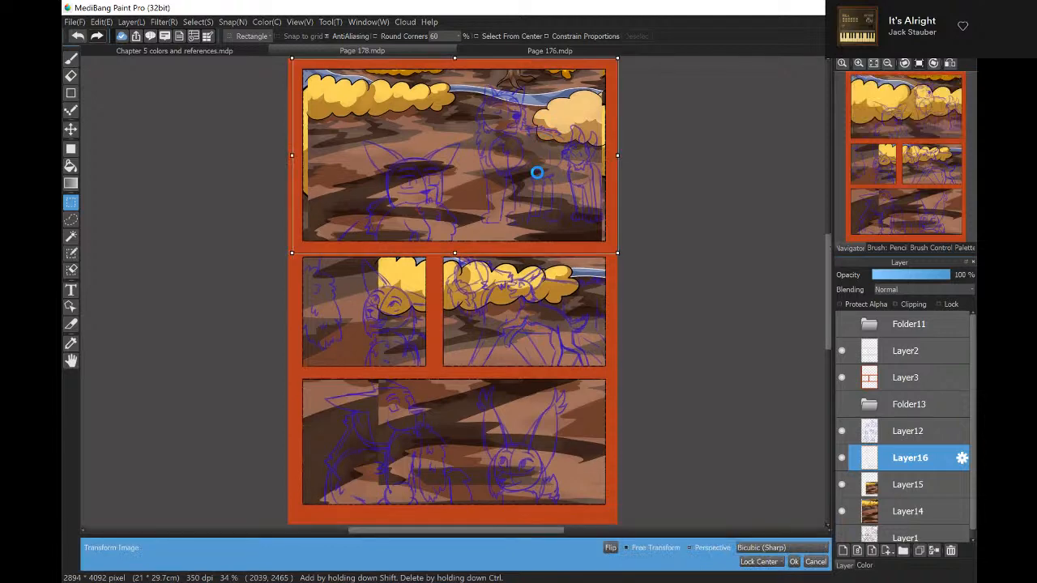
drag(529, 187, 405, 363)
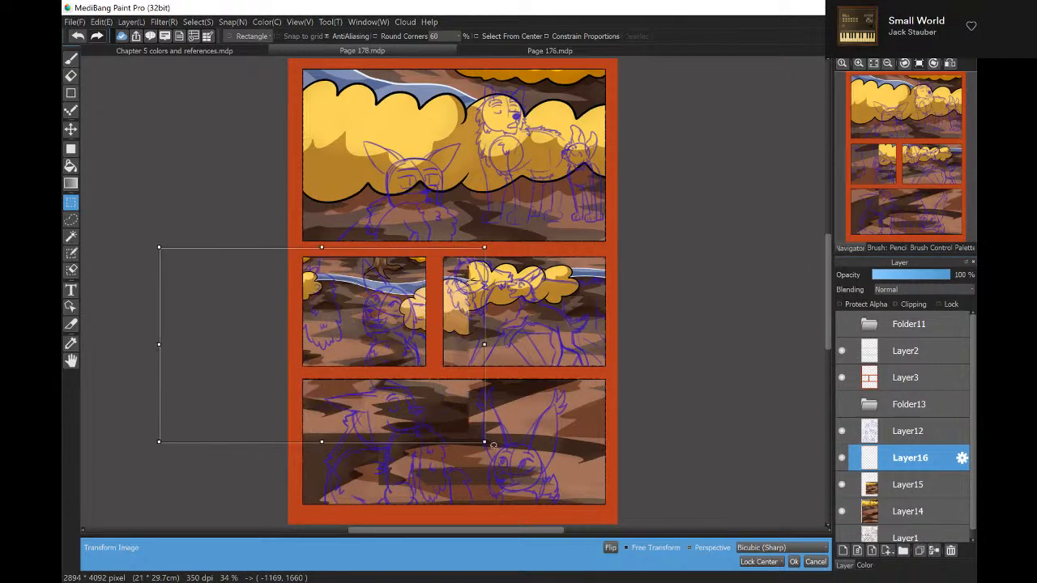
drag(483, 442, 636, 554)
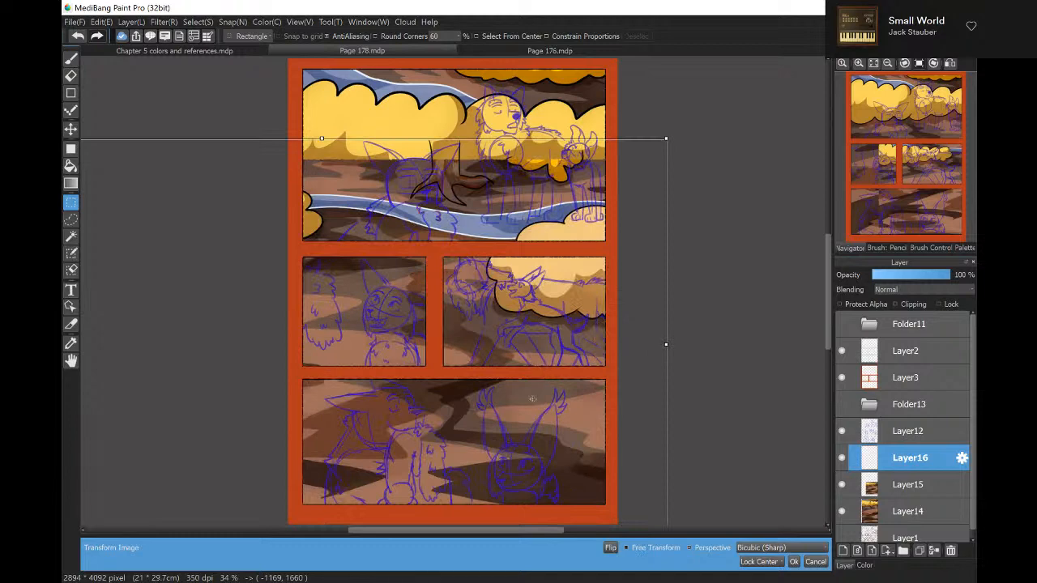
drag(541, 370, 492, 481)
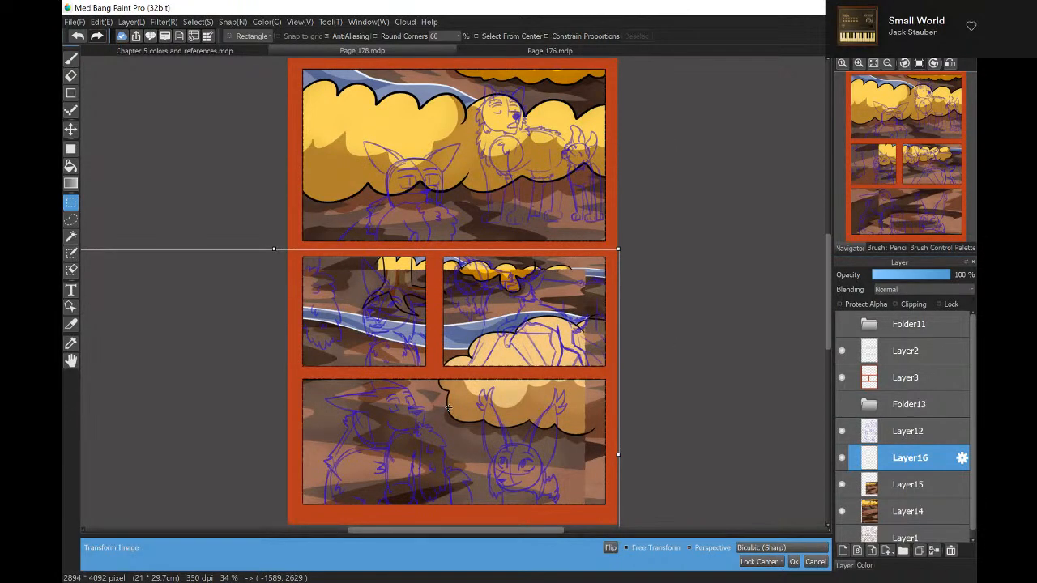
drag(452, 404, 452, 392)
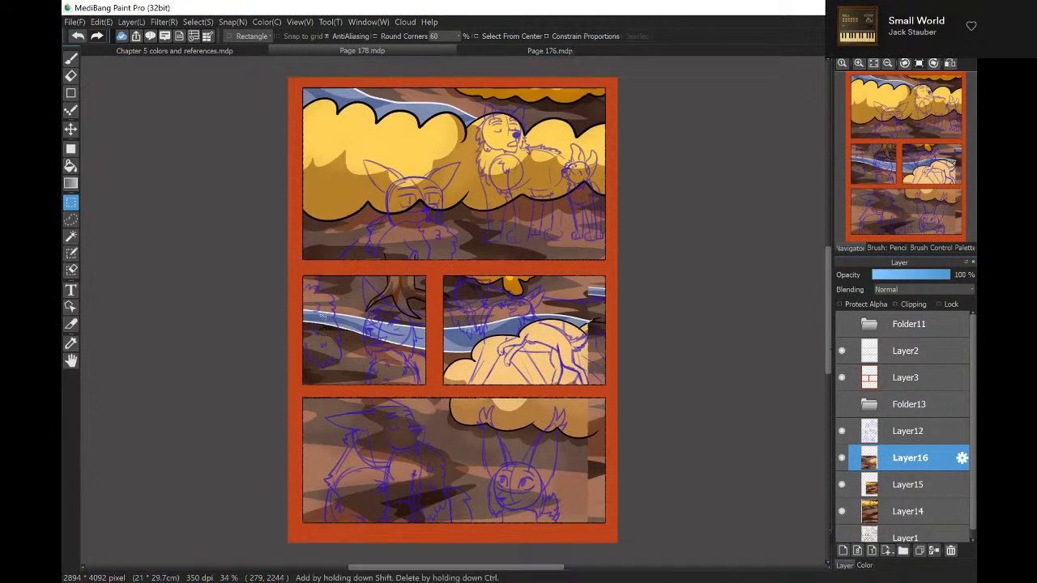
Delete everything on Layer16 outside the second row's narrow panel, clear the selection, and merge the layer into Layer15.
drag(290, 265, 438, 389)
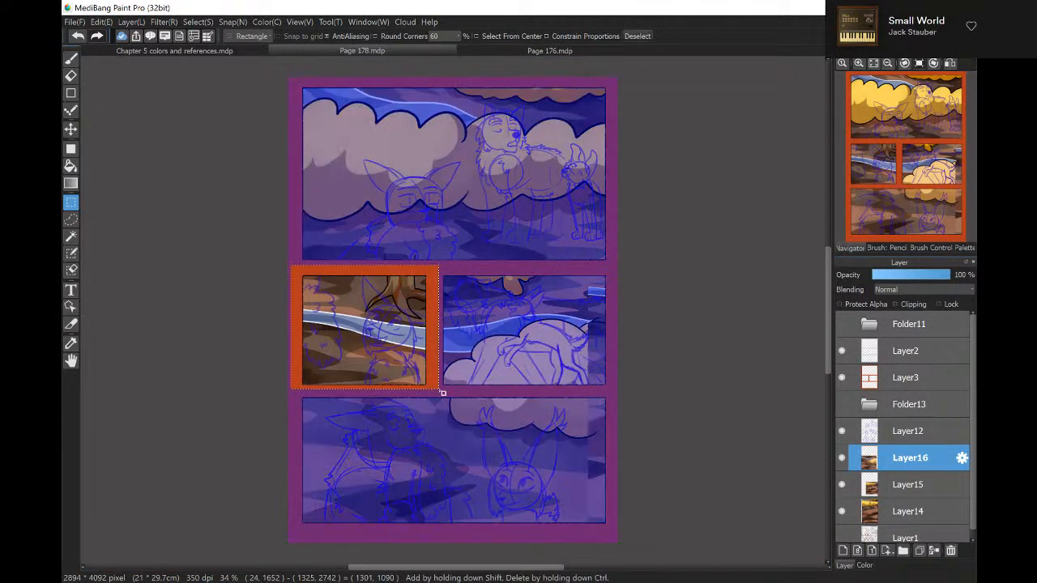
key(ctrl+i)
key(Delete)
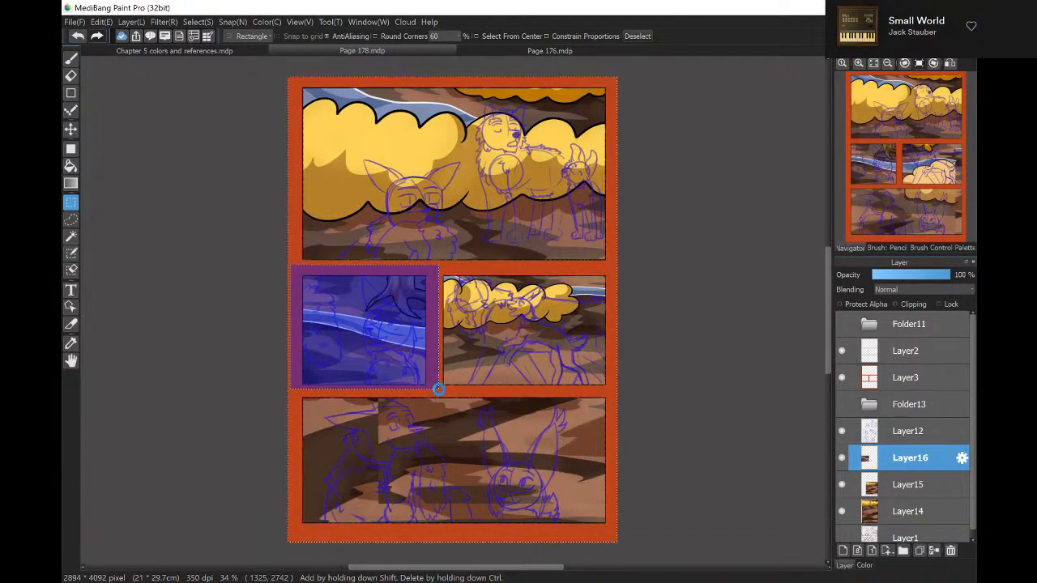
key(ctrl+d)
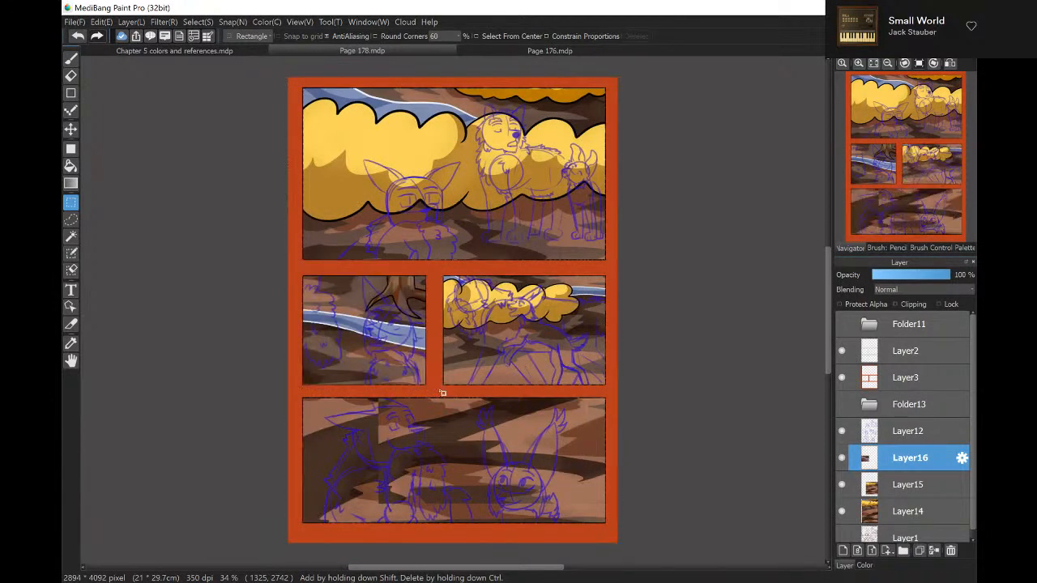
click(933, 552)
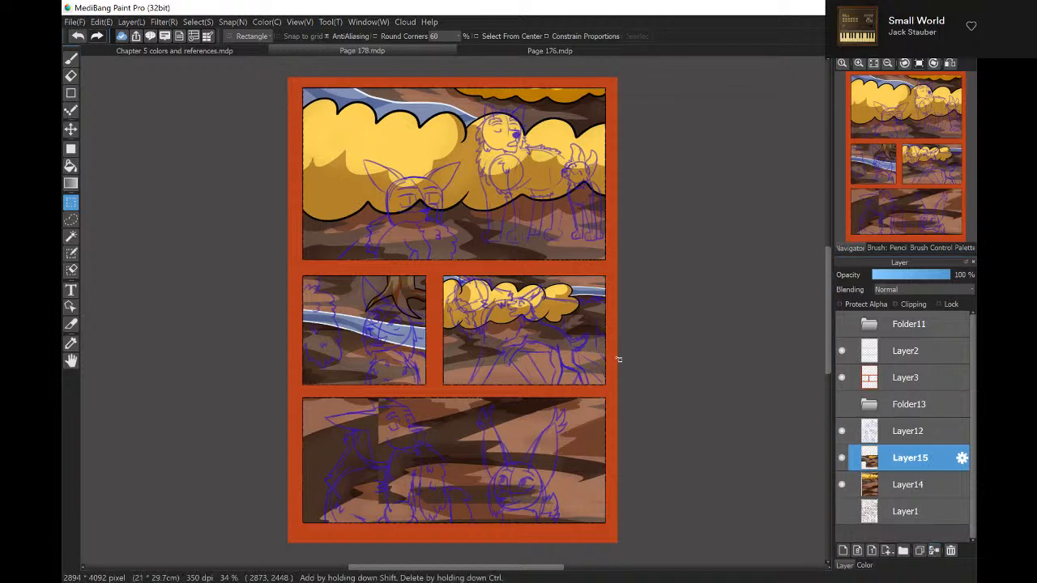
Paste another background copy and enlarge and position it so the tree roots, stream and bushes fill the large panel in the last row.
key(ctrl+z)
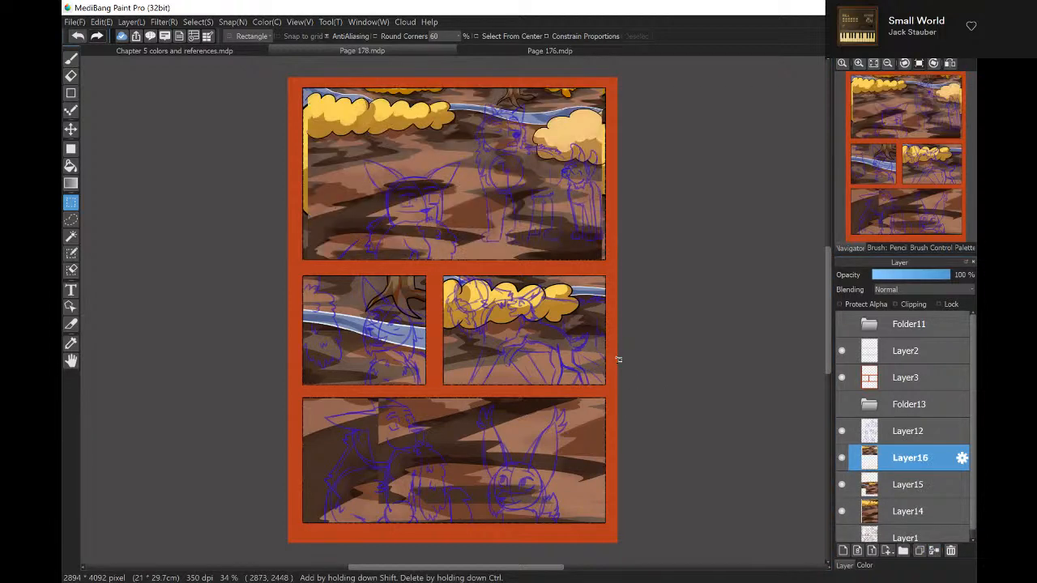
key(ctrl+t)
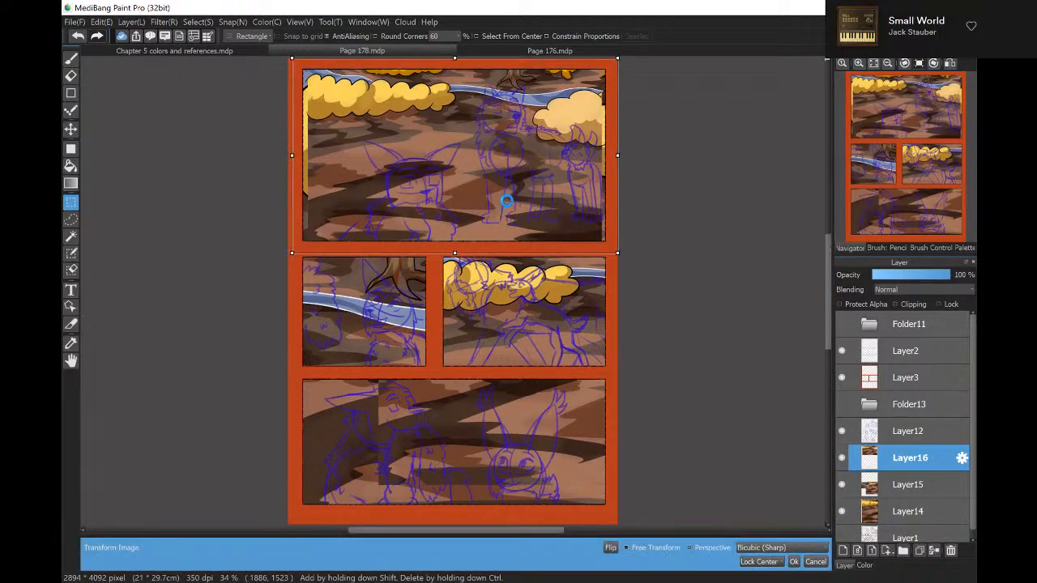
drag(514, 252, 362, 428)
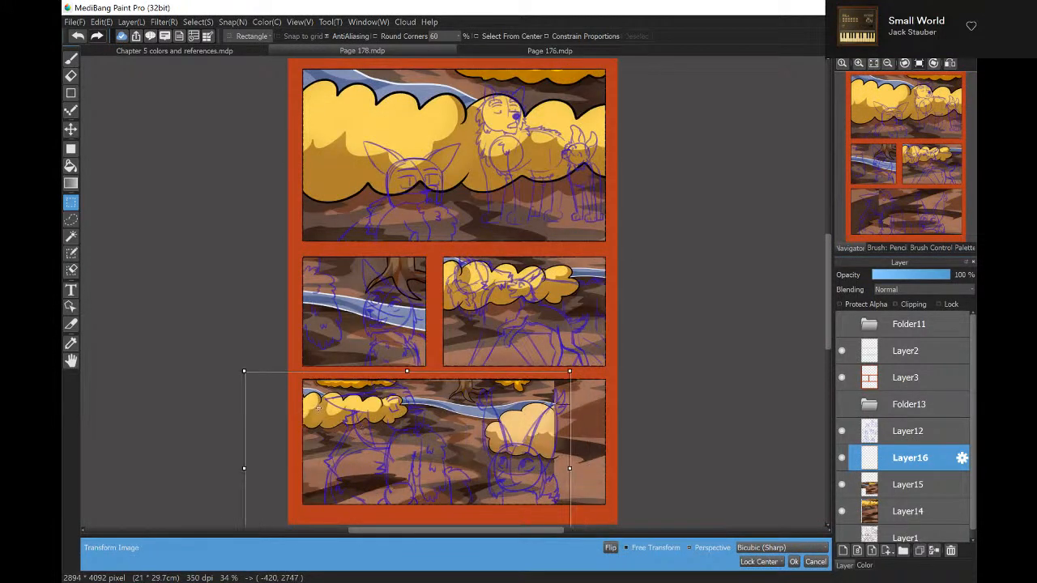
drag(241, 370, 53, 254)
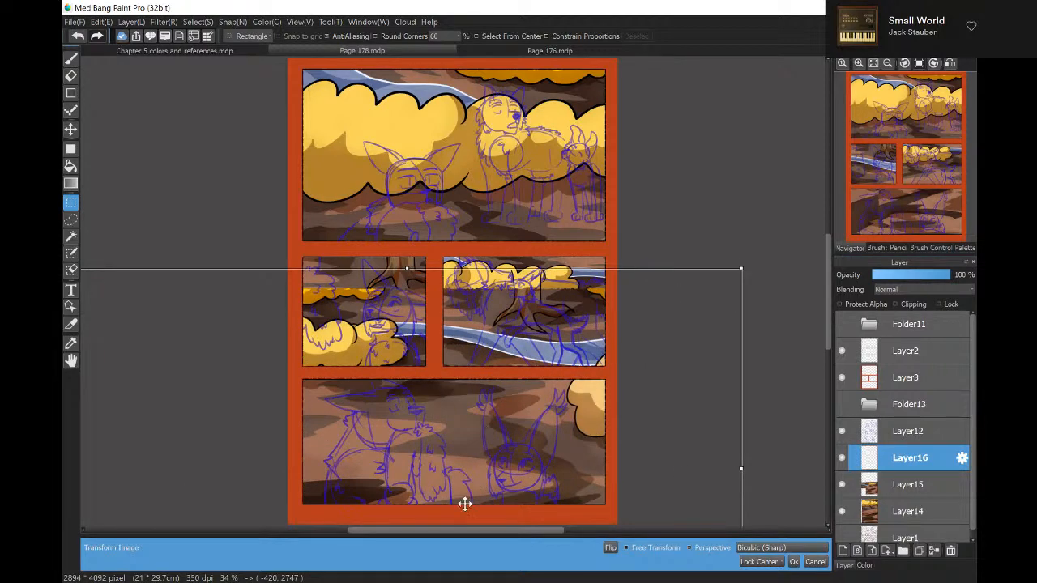
drag(569, 338, 523, 434)
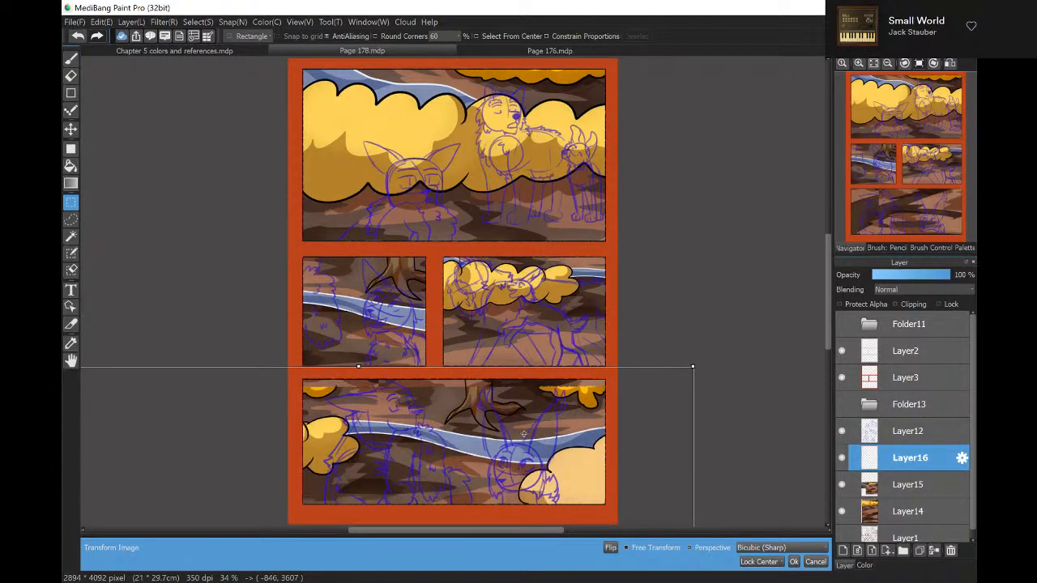
drag(694, 365, 753, 325)
drag(556, 430, 556, 437)
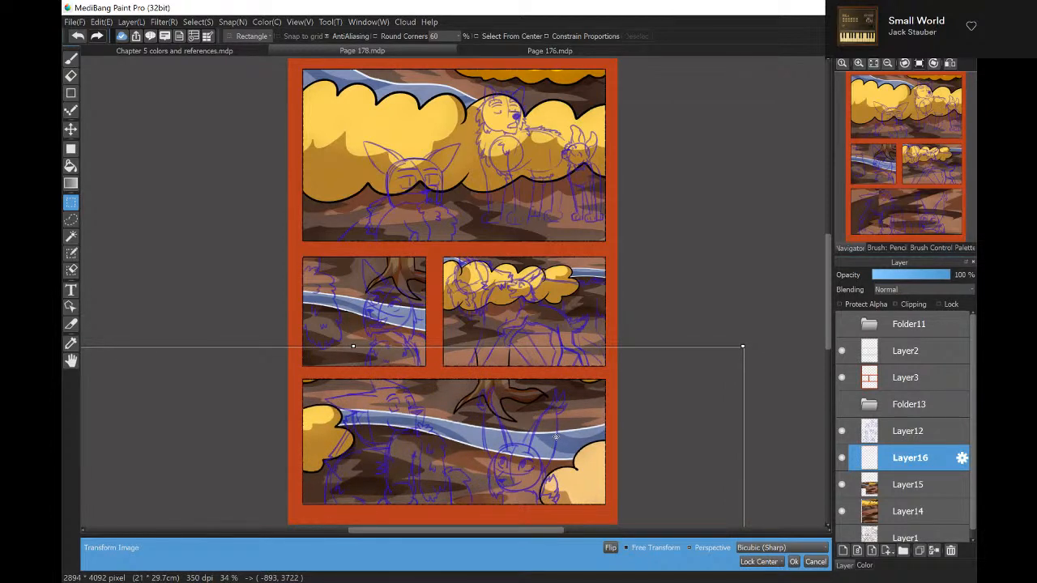
click(555, 436)
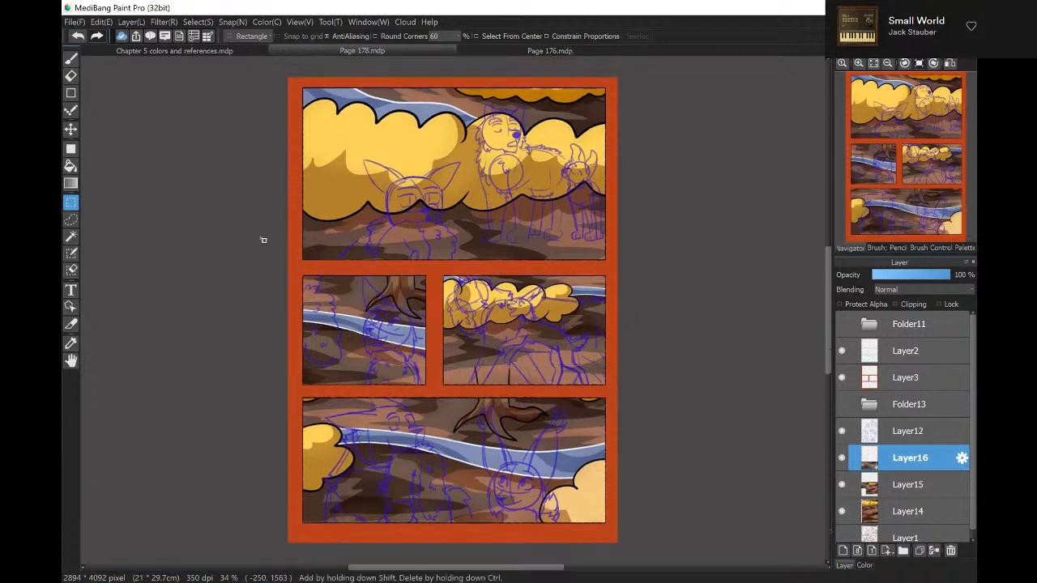
Erase the part of Layer16 that overlaps the second-row panels and merge the background layers down into Layer14.
mouse_move(870, 458)
mouse_down()
mouse_move(878, 502)
mouse_move(885, 448)
mouse_up()
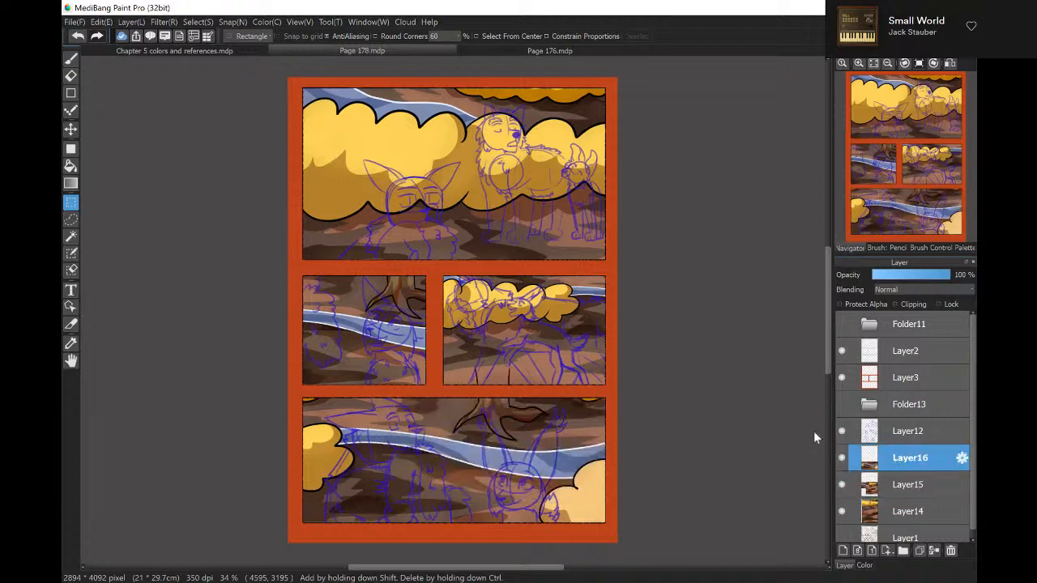
drag(250, 300, 743, 393)
click(743, 393)
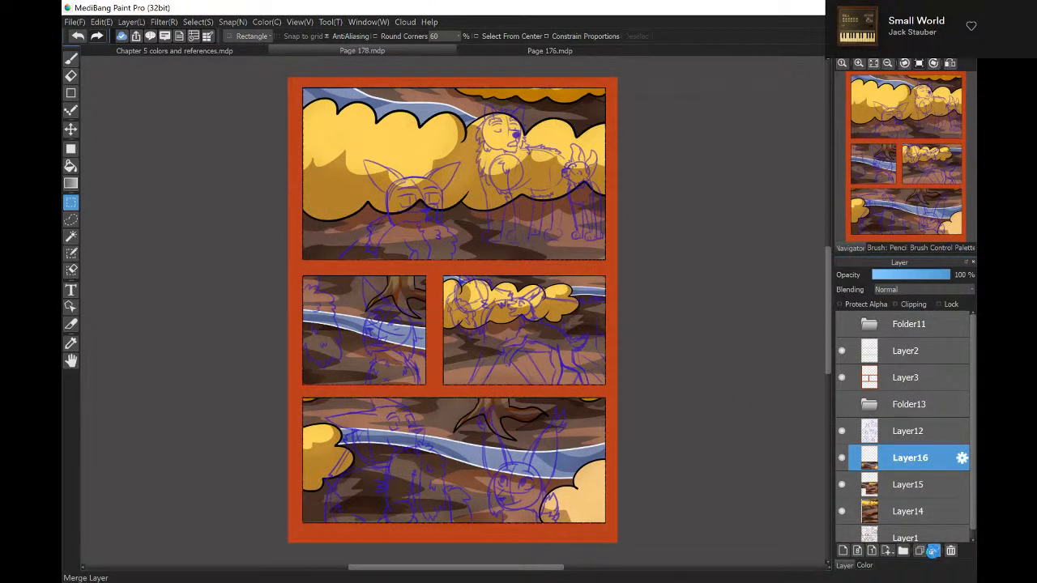
click(935, 551)
click(935, 551)
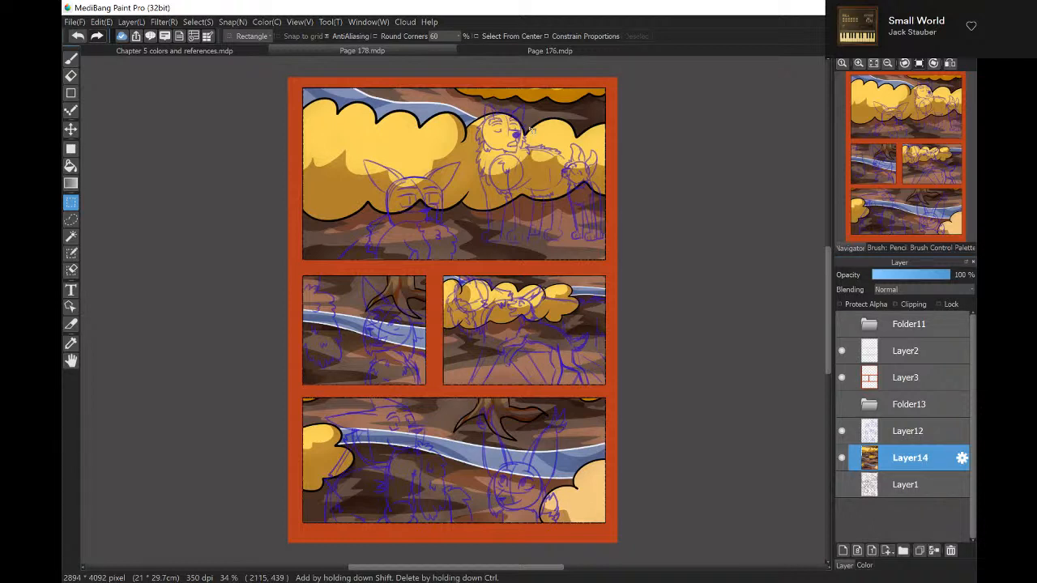
Activate the Brush tool, show Folder13, hide the Layer14 background, and select Folder13 above the Layer12 sketch.
key(b)
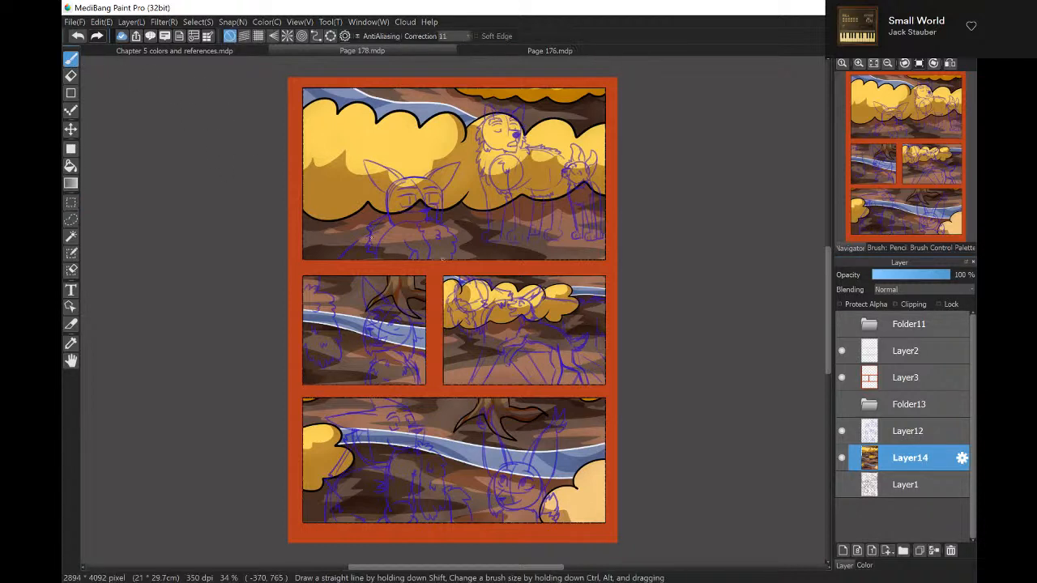
click(842, 404)
click(842, 457)
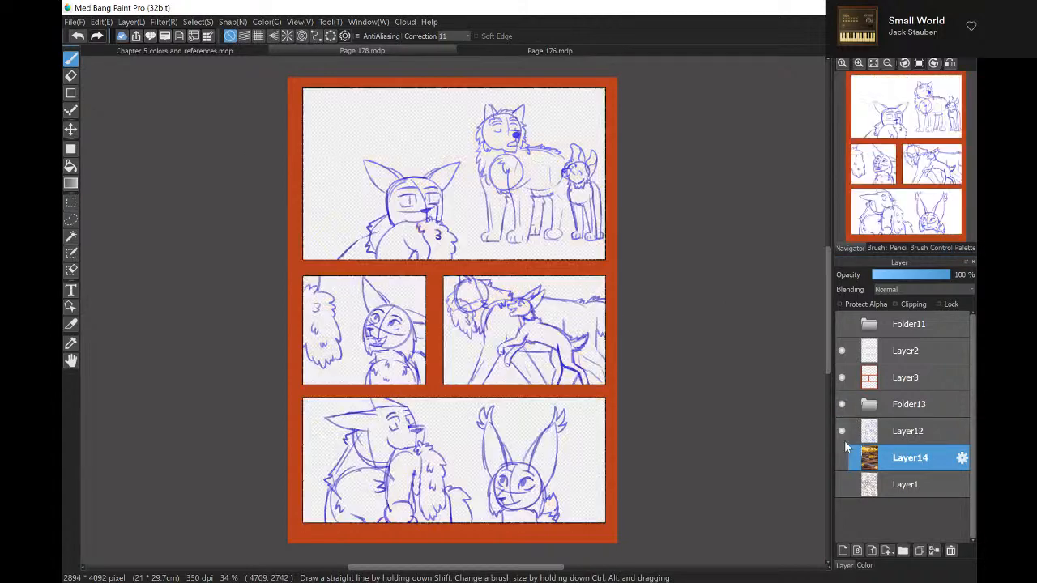
click(841, 431)
click(842, 431)
click(891, 405)
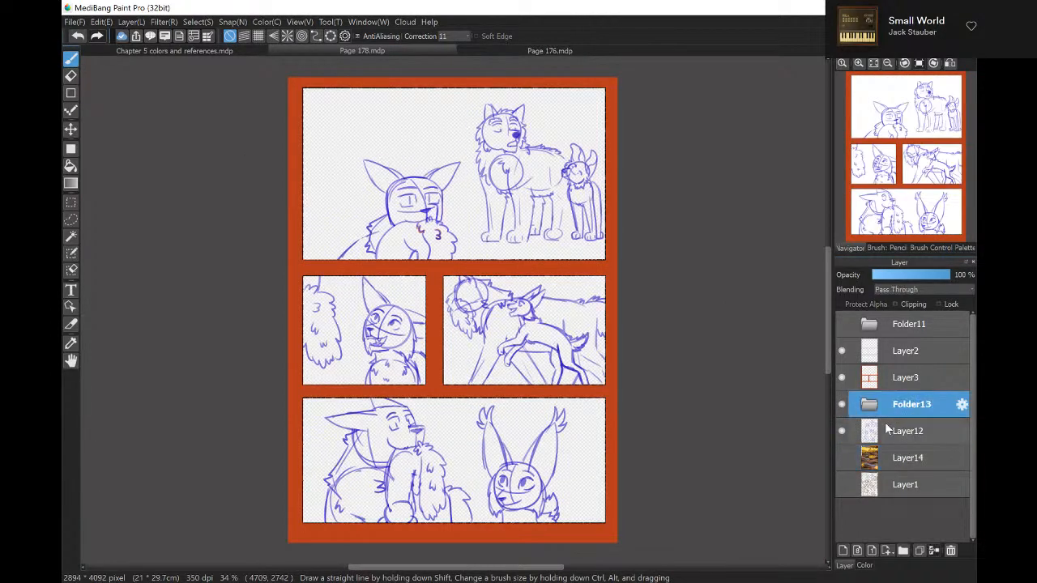
On Layer12, sketch jagged fur along the rear of the large standing wolf's back in the first panel.
click(887, 429)
click(860, 64)
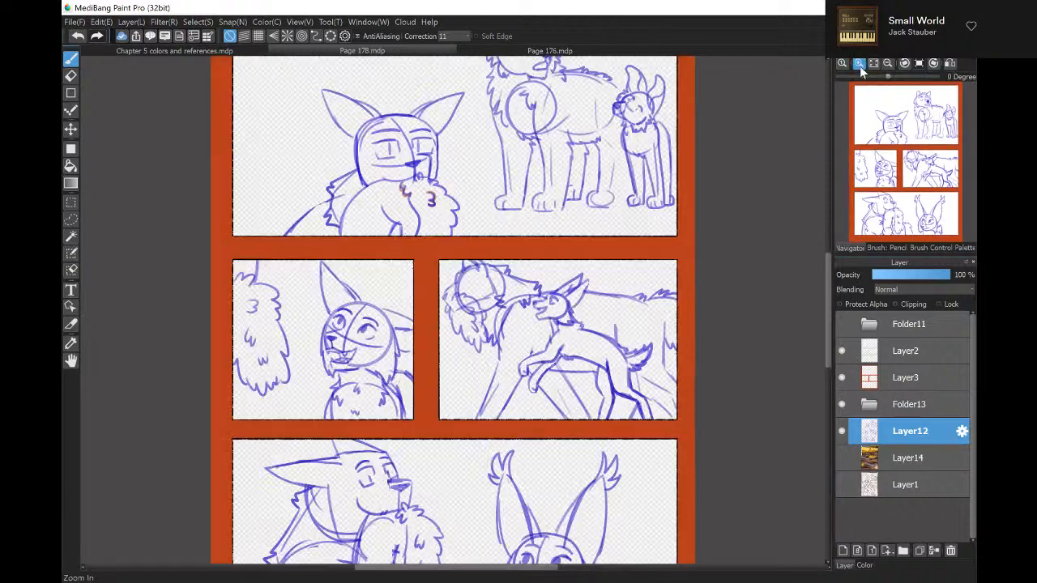
click(860, 66)
click(860, 65)
click(860, 65)
mouse_move(917, 180)
mouse_down()
mouse_move(934, 159)
mouse_move(936, 123)
mouse_up()
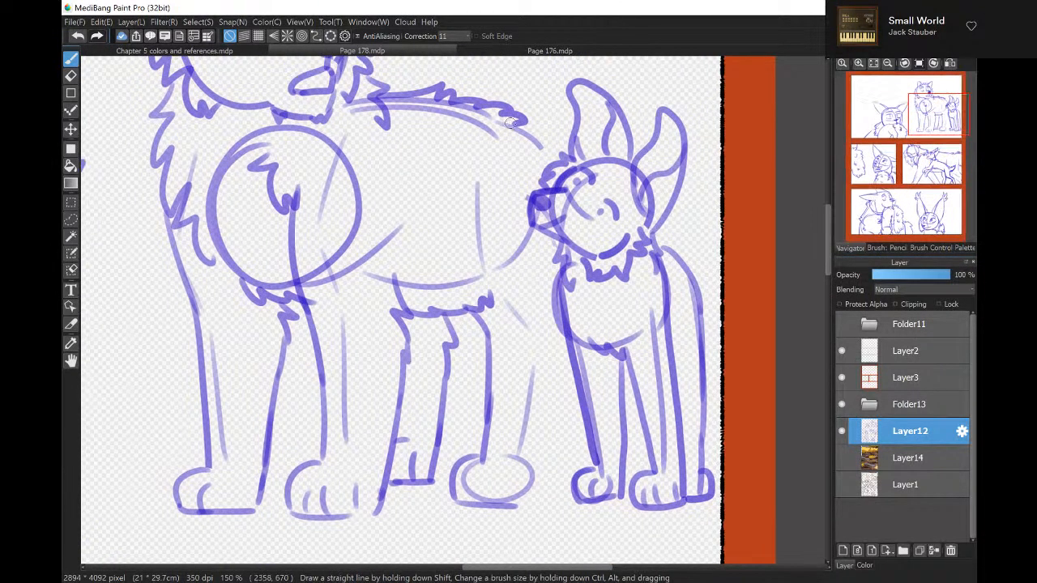
mouse_move(519, 124)
mouse_down()
mouse_move(545, 131)
mouse_move(567, 159)
mouse_up()
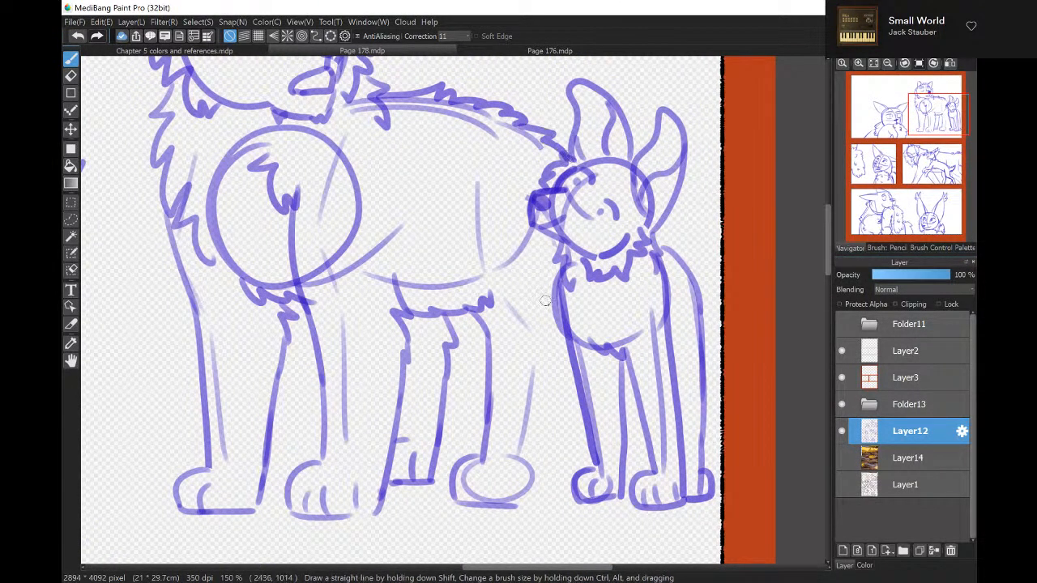
Sketch the back edge of the standing wolf's rearmost hind leg and add toe lines to its paw.
drag(559, 356, 523, 505)
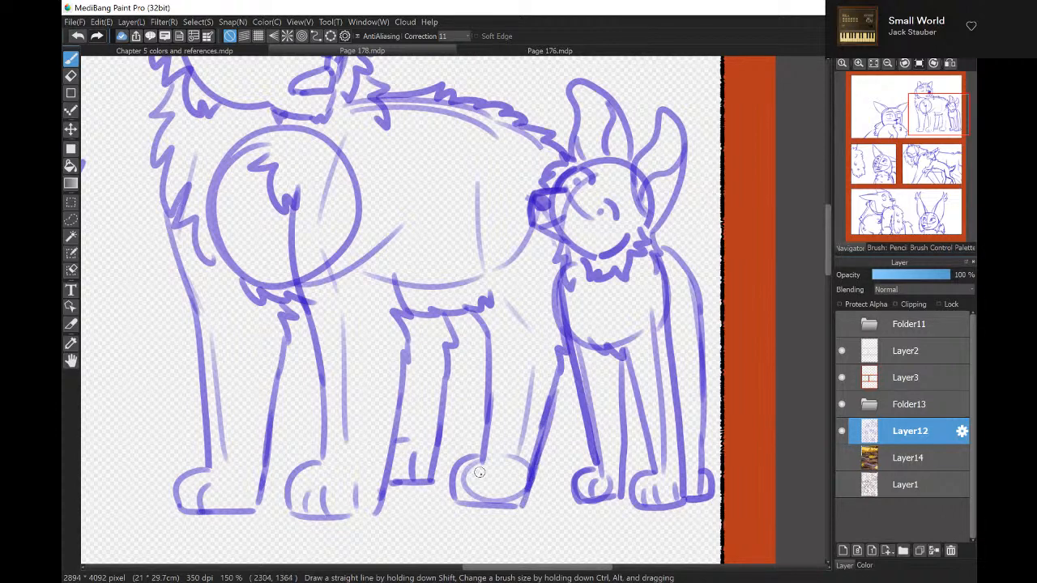
drag(486, 470, 491, 504)
mouse_move(507, 473)
mouse_down()
mouse_move(507, 501)
mouse_move(473, 503)
mouse_up()
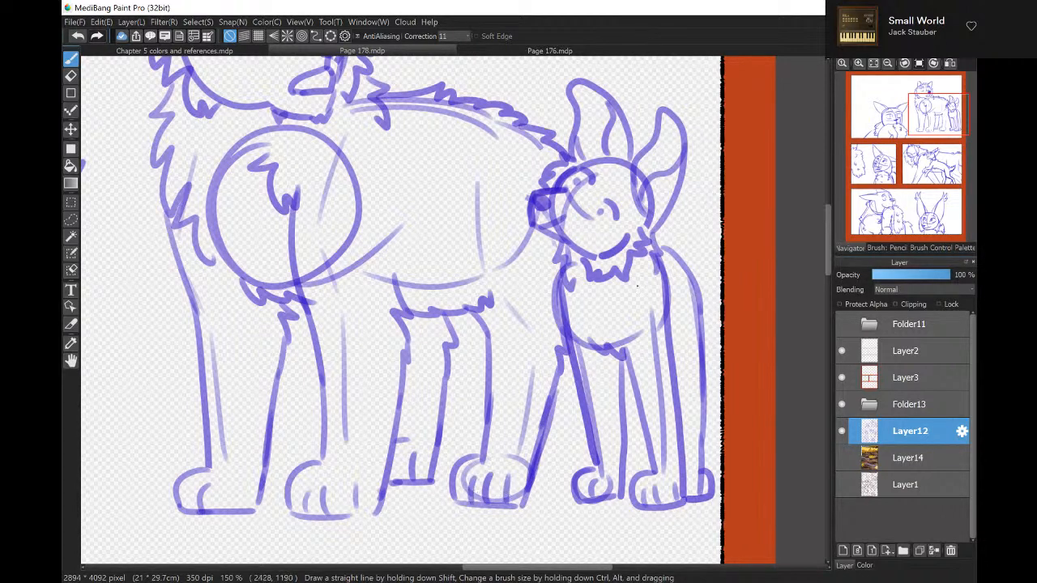
Add a new layer above Layer12 and place it inside Folder13.
mouse_move(875, 81)
click(874, 62)
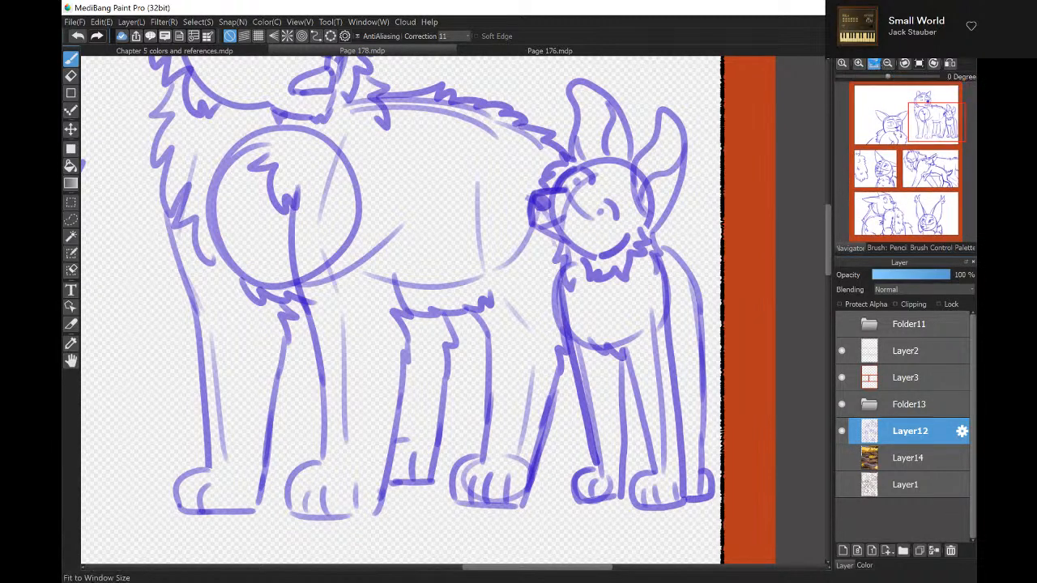
click(843, 551)
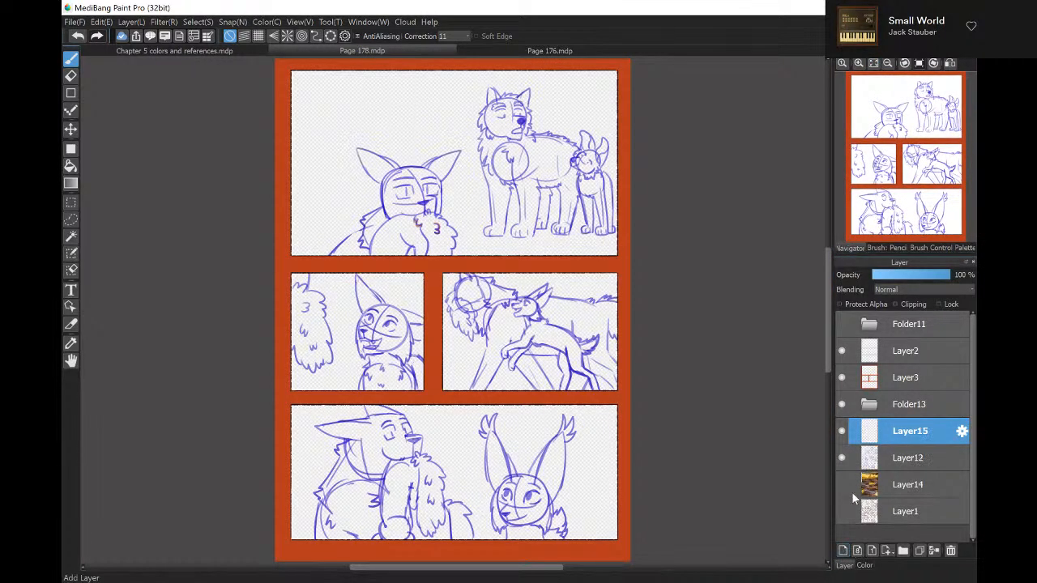
key(ctrl+z)
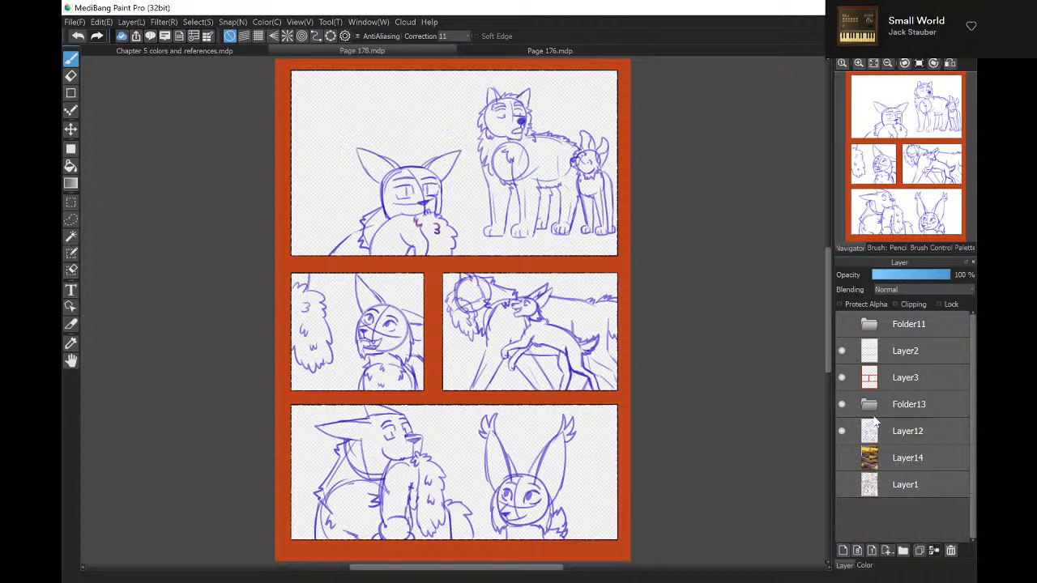
key(ctrl+y)
click(864, 565)
click(844, 565)
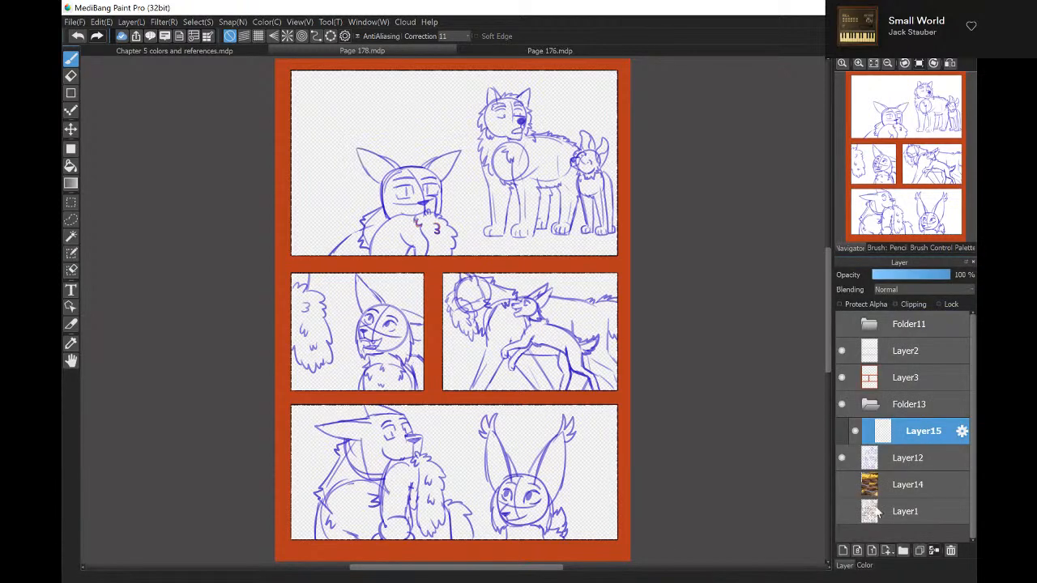
Switch the brush to the size 15 G Pen.
click(884, 247)
click(889, 105)
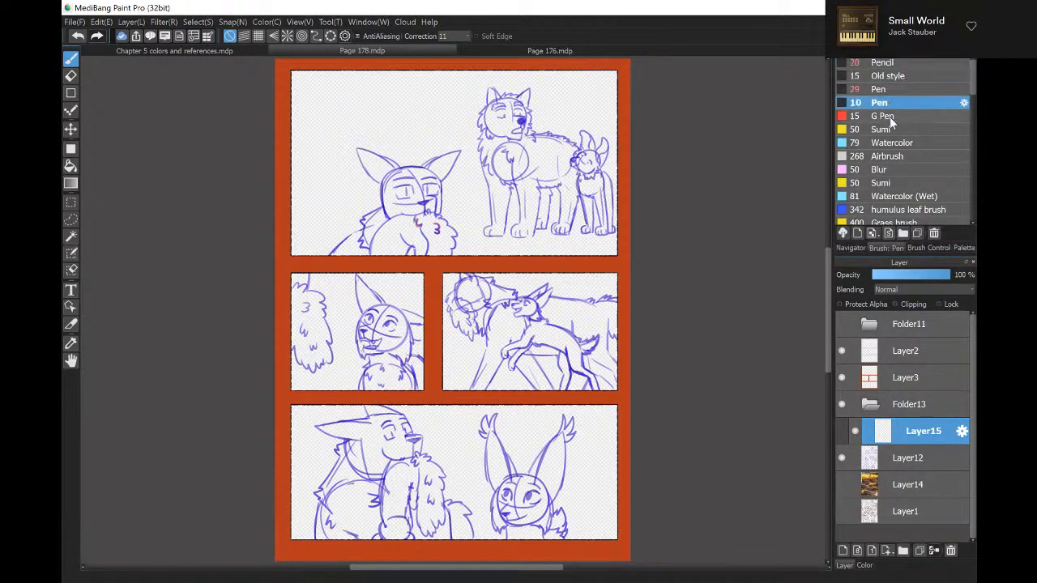
click(883, 116)
click(851, 248)
Lower the opacity of the Layer12 sketch so it fades, and make Layer15 the active layer.
click(890, 459)
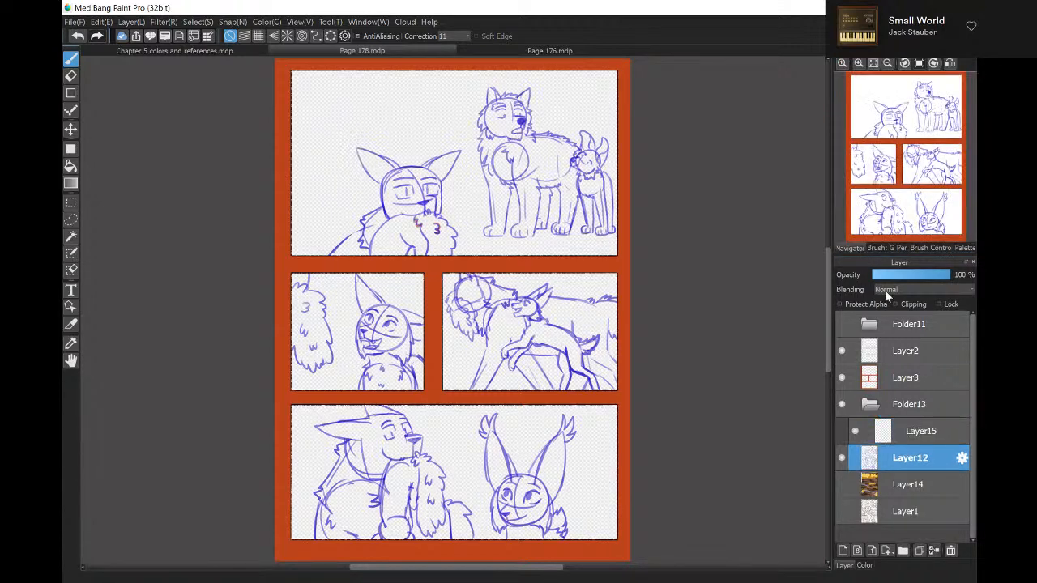
drag(949, 275, 919, 274)
click(893, 434)
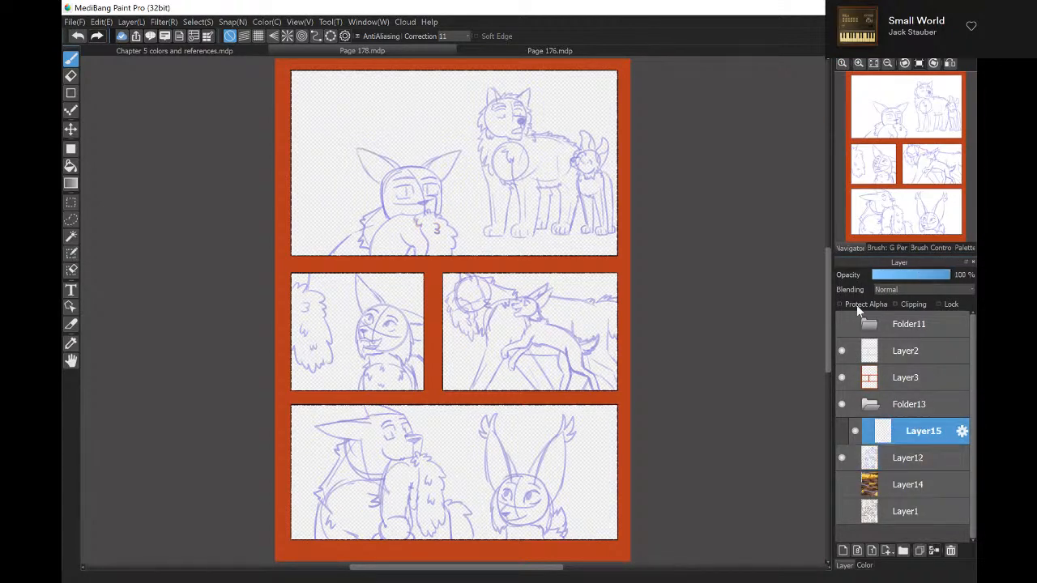
Ink the curled tuft below the muzzle and the triangular nose of the reclining character in the first panel.
click(861, 66)
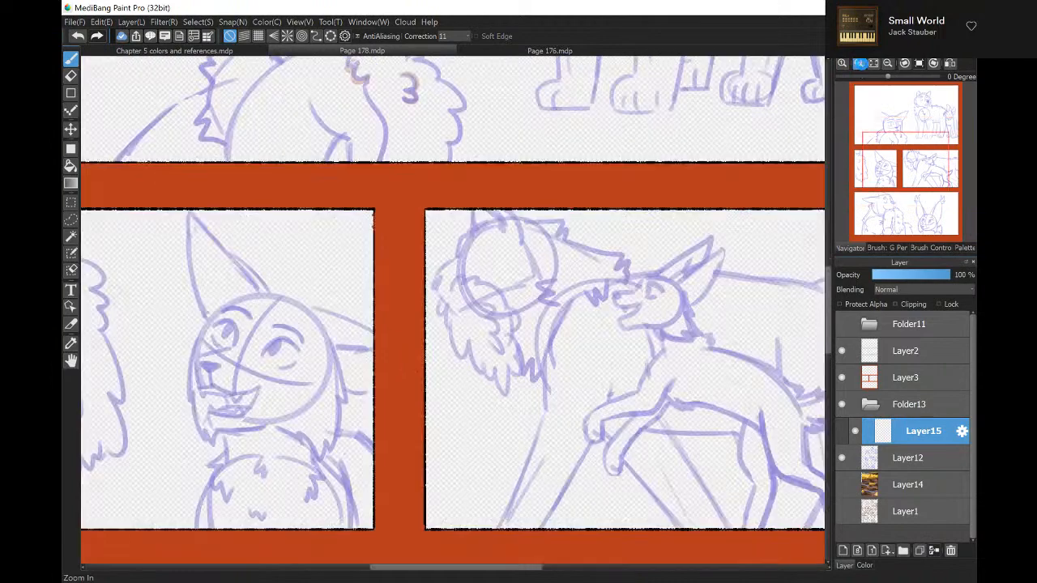
click(861, 66)
mouse_move(912, 147)
mouse_down()
mouse_move(901, 155)
mouse_move(917, 101)
mouse_move(891, 133)
mouse_move(881, 106)
mouse_up()
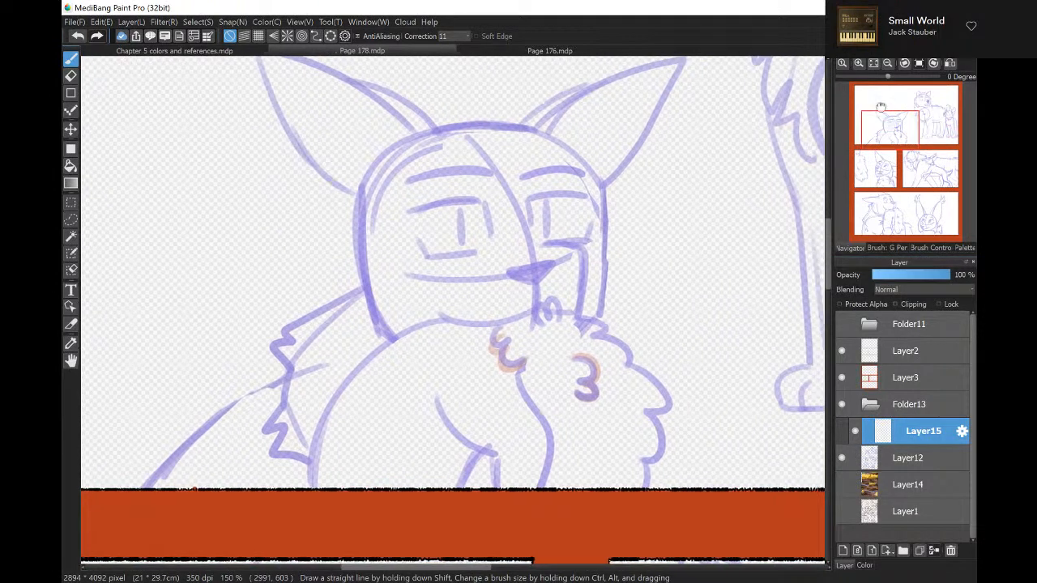
click(859, 62)
click(859, 62)
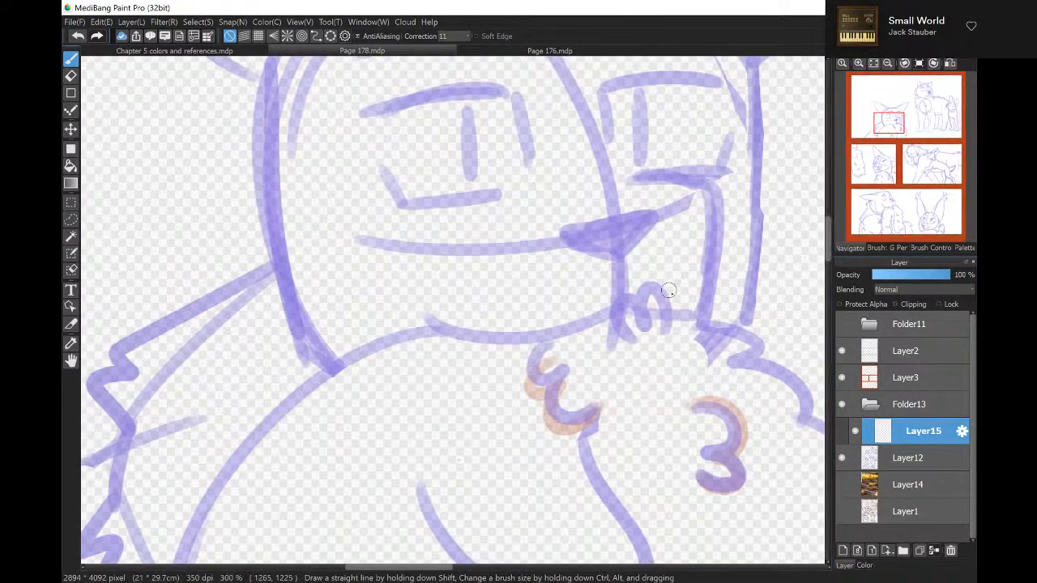
mouse_move(666, 328)
mouse_down()
mouse_move(638, 291)
mouse_move(640, 320)
mouse_move(607, 320)
mouse_move(640, 346)
mouse_up()
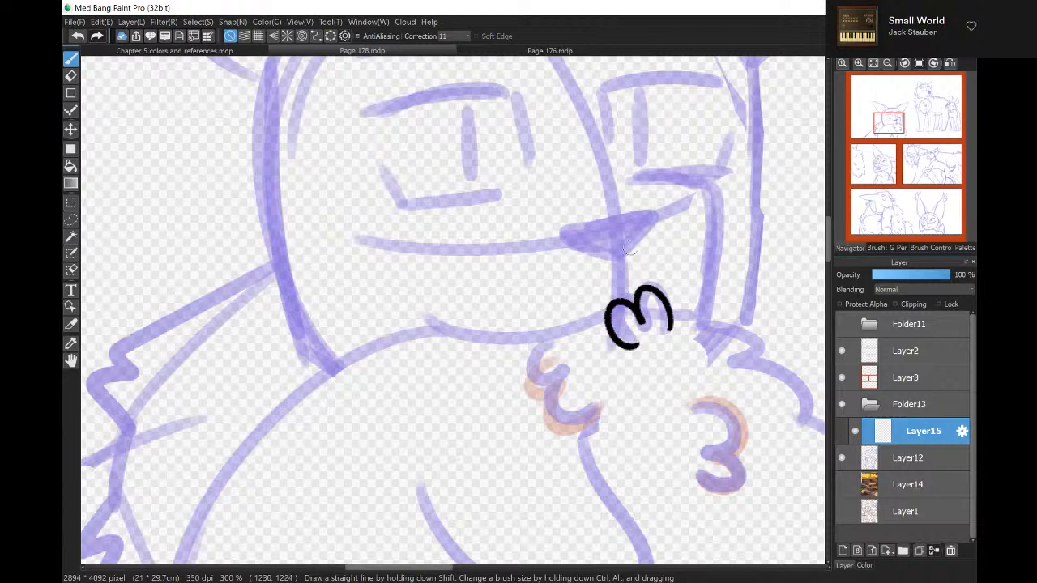
mouse_move(574, 227)
mouse_down()
mouse_move(647, 212)
mouse_move(618, 247)
mouse_move(574, 237)
mouse_move(609, 248)
mouse_move(620, 311)
mouse_up()
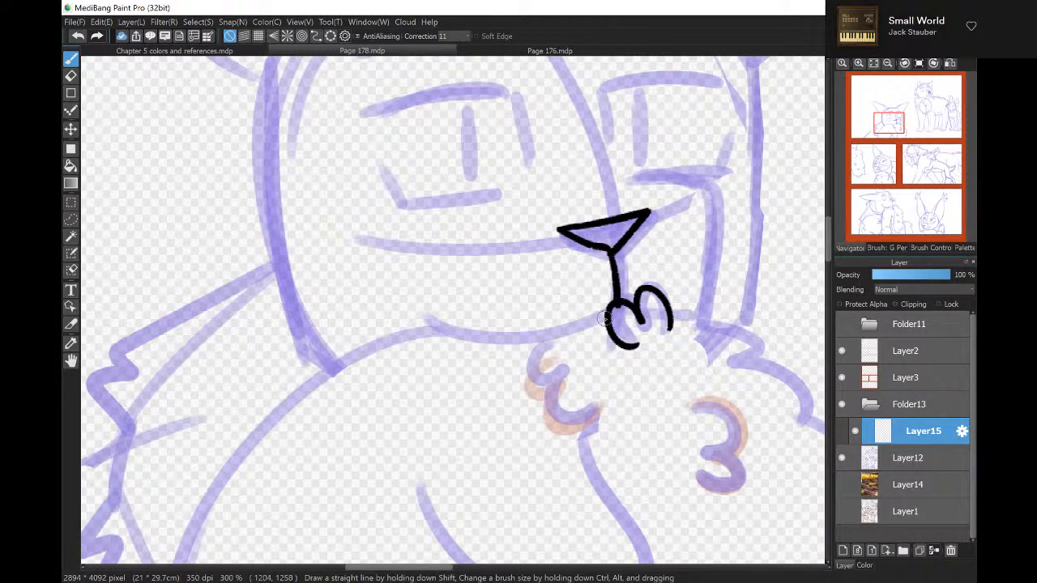
key(ctrl+z)
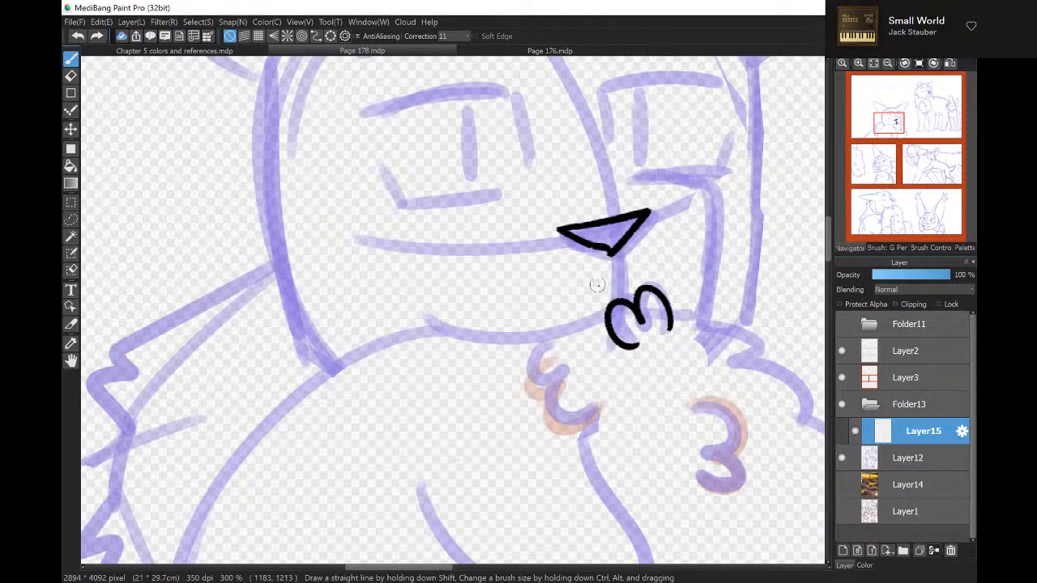
Ink the line below the nose, the curved chin line, and the far side of the reclining character's muzzle.
mouse_move(609, 251)
mouse_down()
mouse_move(612, 289)
mouse_move(596, 324)
mouse_move(505, 343)
mouse_move(416, 318)
mouse_up()
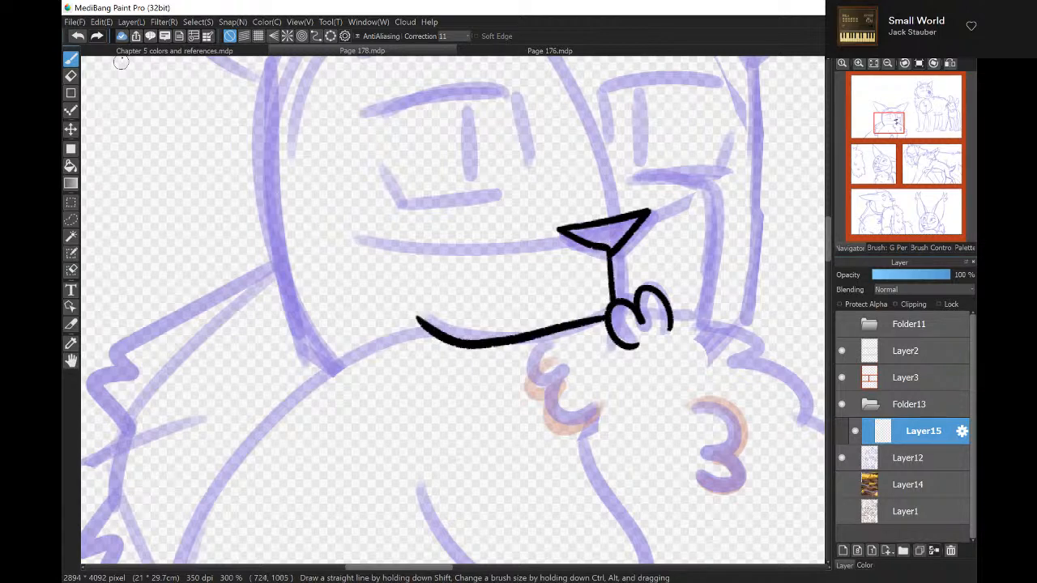
click(78, 36)
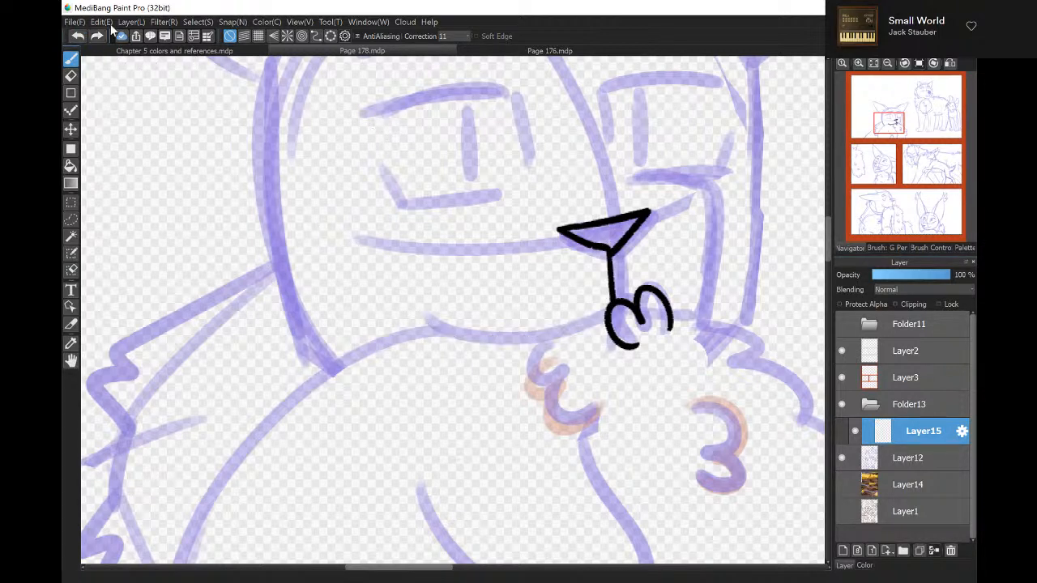
mouse_move(608, 321)
mouse_down()
mouse_move(523, 351)
mouse_move(477, 341)
mouse_move(444, 315)
mouse_up()
mouse_move(637, 177)
mouse_down()
mouse_move(715, 199)
mouse_move(699, 311)
mouse_move(685, 321)
mouse_up()
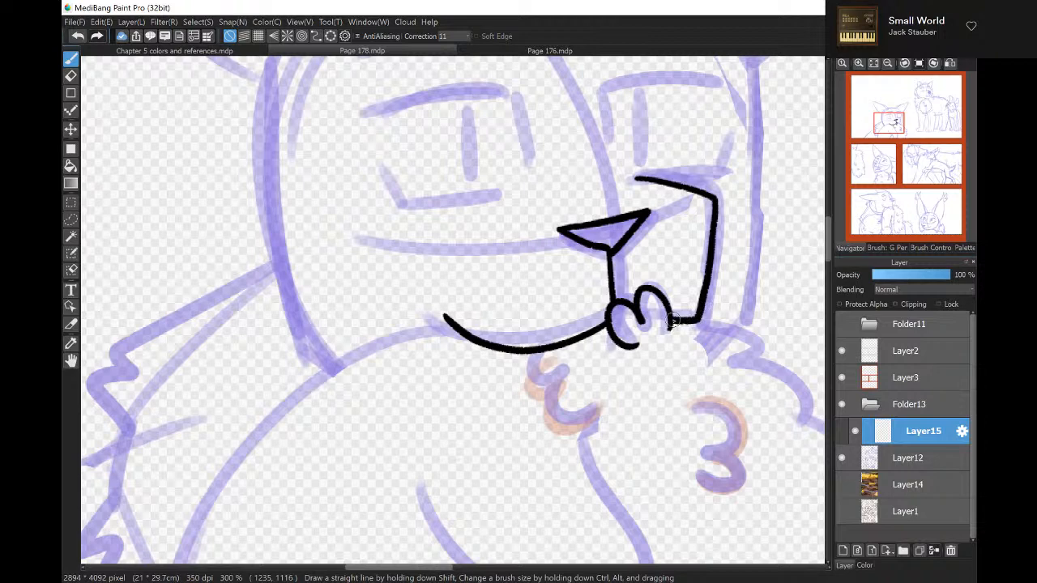
Ink the reclining character's near eye with its upper lid, inner edge, lower lid and narrow vertical pupil.
mouse_move(366, 116)
mouse_down()
mouse_move(448, 91)
mouse_move(503, 89)
mouse_move(515, 95)
mouse_move(504, 91)
mouse_move(528, 170)
mouse_up()
mouse_move(373, 162)
mouse_down()
mouse_move(413, 211)
mouse_move(498, 194)
mouse_up()
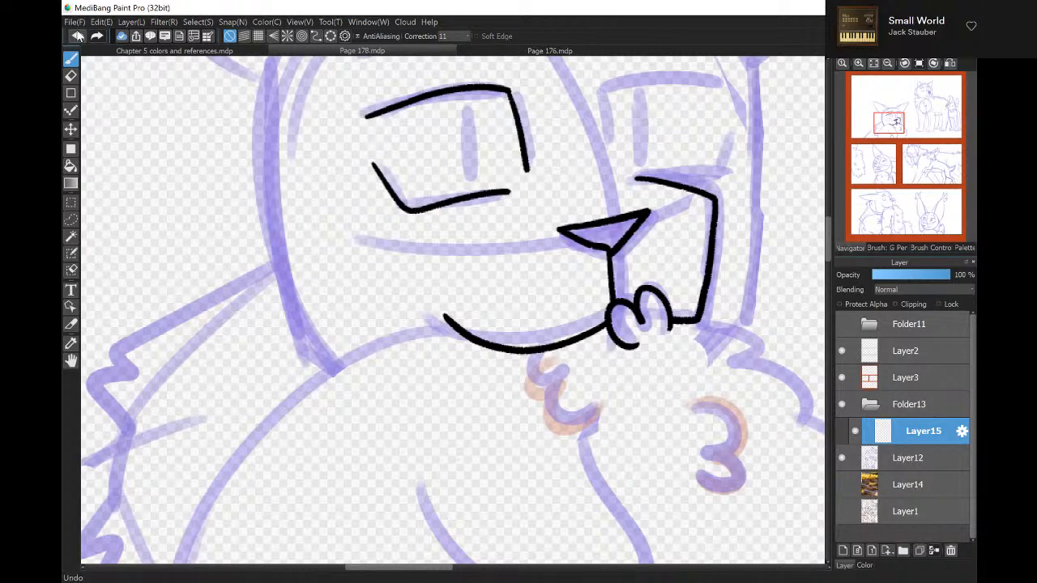
key(ctrl+z)
mouse_move(373, 158)
mouse_down()
mouse_move(413, 211)
mouse_move(523, 198)
mouse_up()
drag(464, 113, 478, 179)
Ink the reclining character's far eye with its upper lid, inner edge, vertical pupil and outer corner.
drag(608, 84, 714, 81)
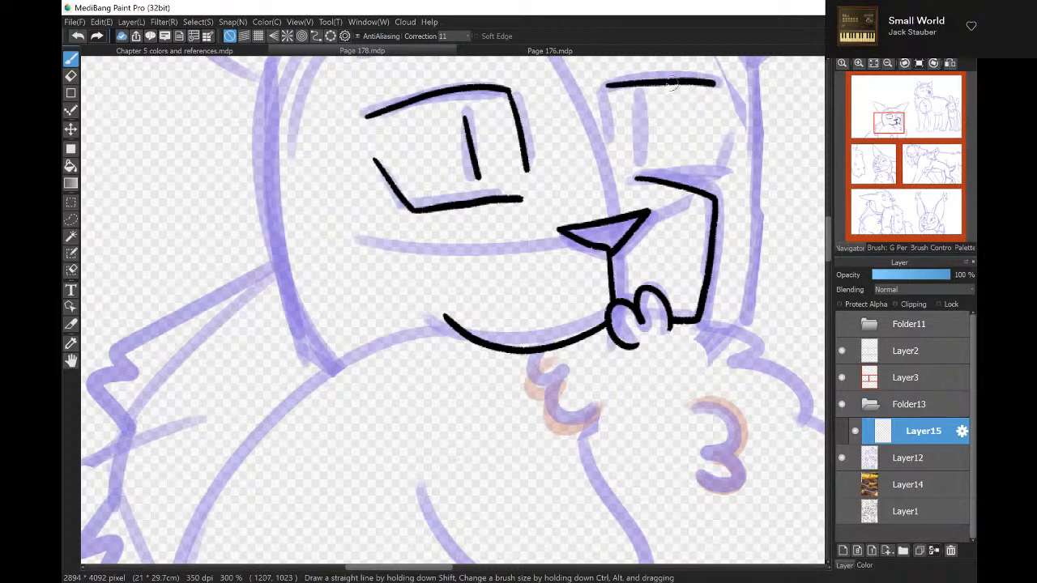
click(78, 38)
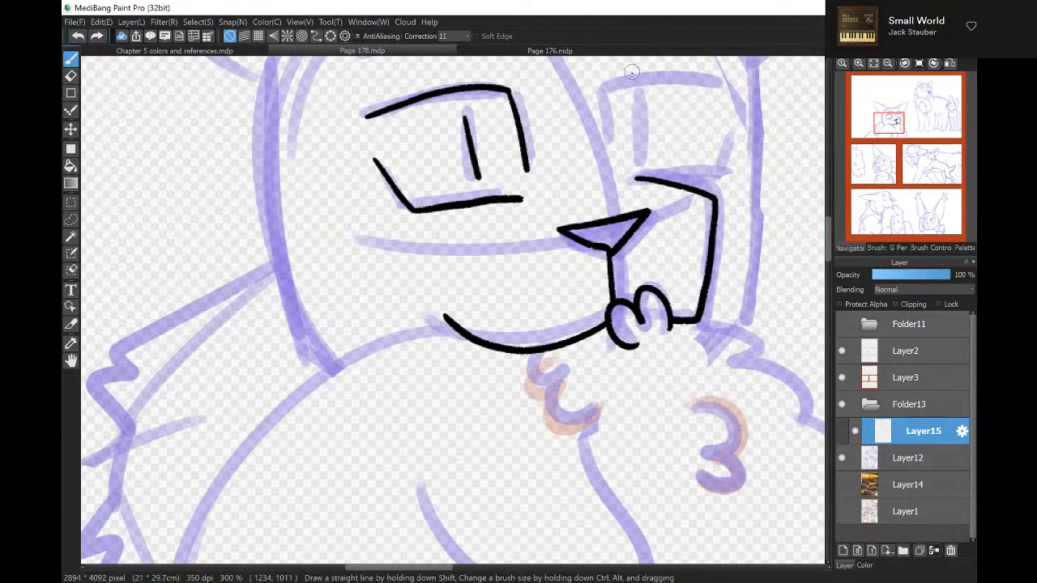
drag(604, 85, 721, 82)
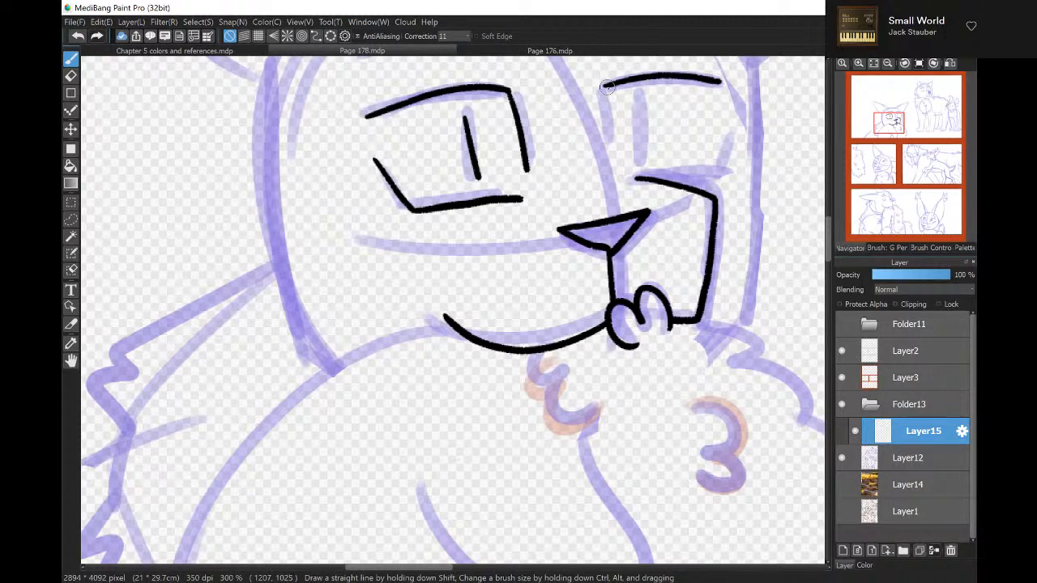
drag(606, 86, 614, 141)
drag(634, 103, 641, 159)
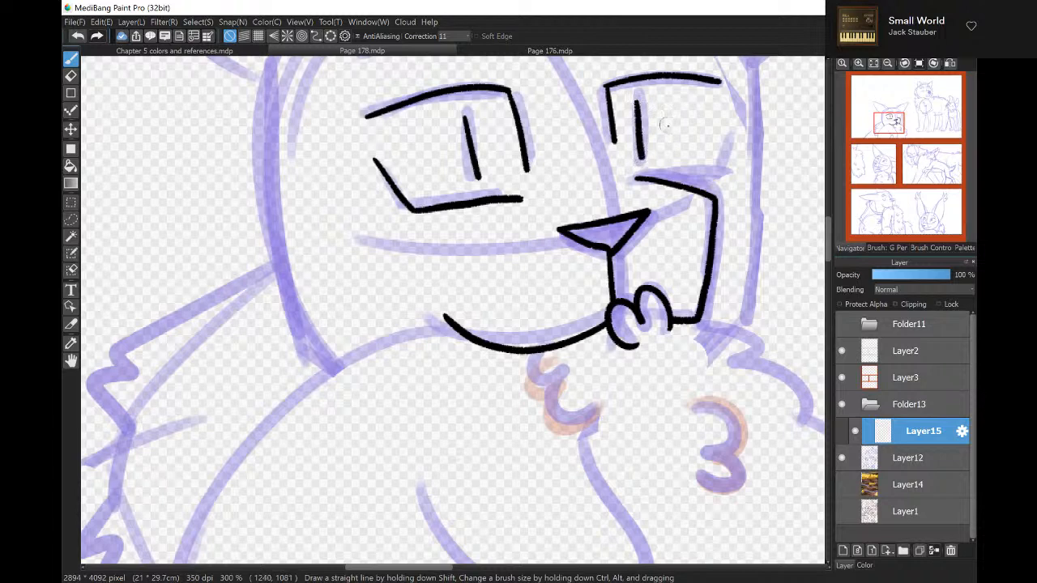
mouse_move(728, 129)
mouse_down()
mouse_move(715, 171)
mouse_move(656, 179)
mouse_move(718, 172)
mouse_up()
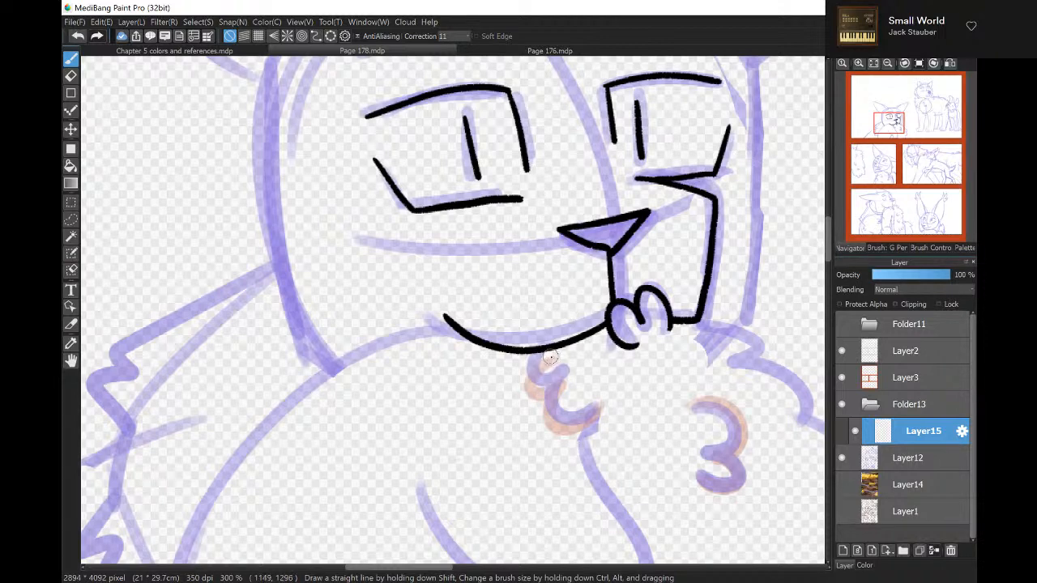
Ink the two curled fur marks below the muzzle and the scalloped outer fur edge down to the panel border.
mouse_move(549, 352)
mouse_down()
mouse_move(529, 384)
mouse_move(554, 392)
mouse_move(588, 414)
mouse_up()
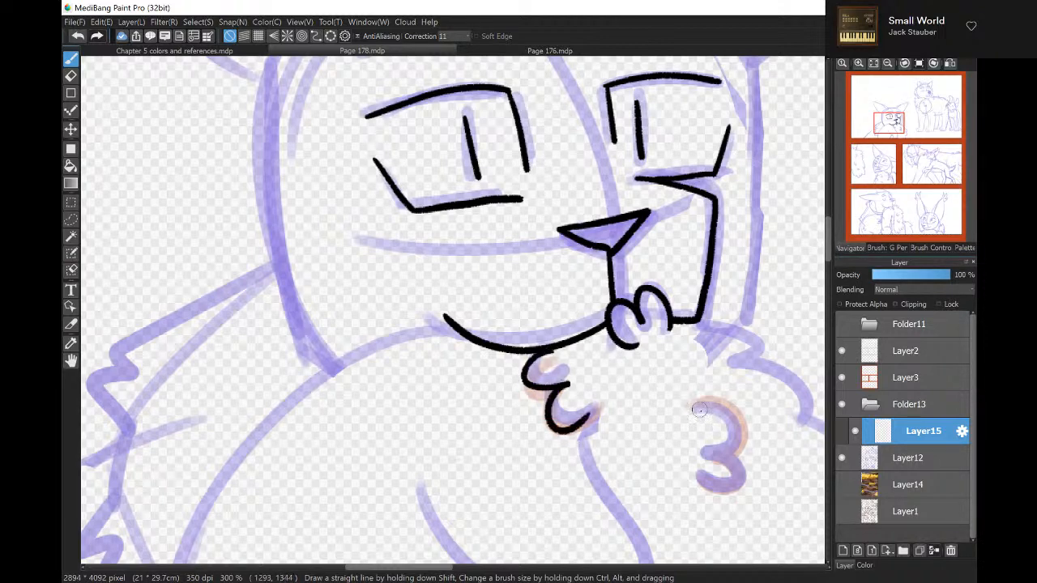
mouse_move(698, 409)
mouse_down()
mouse_move(717, 445)
mouse_move(697, 496)
mouse_move(687, 483)
mouse_up()
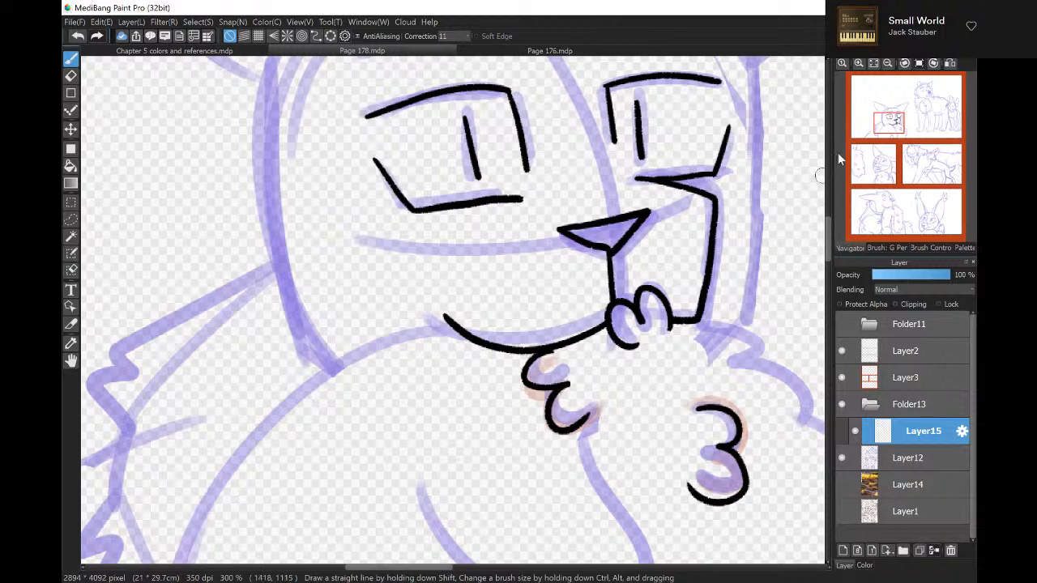
drag(888, 123, 896, 138)
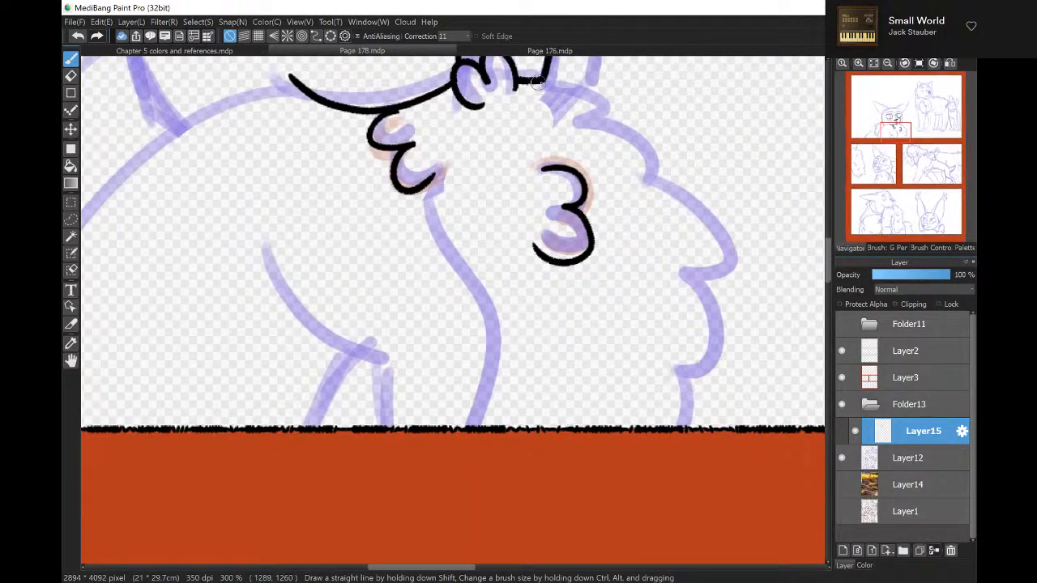
mouse_move(536, 83)
mouse_down()
mouse_move(607, 87)
mouse_move(577, 118)
mouse_move(651, 146)
mouse_move(617, 176)
mouse_move(719, 230)
mouse_move(683, 371)
mouse_move(672, 366)
mouse_move(667, 417)
mouse_up()
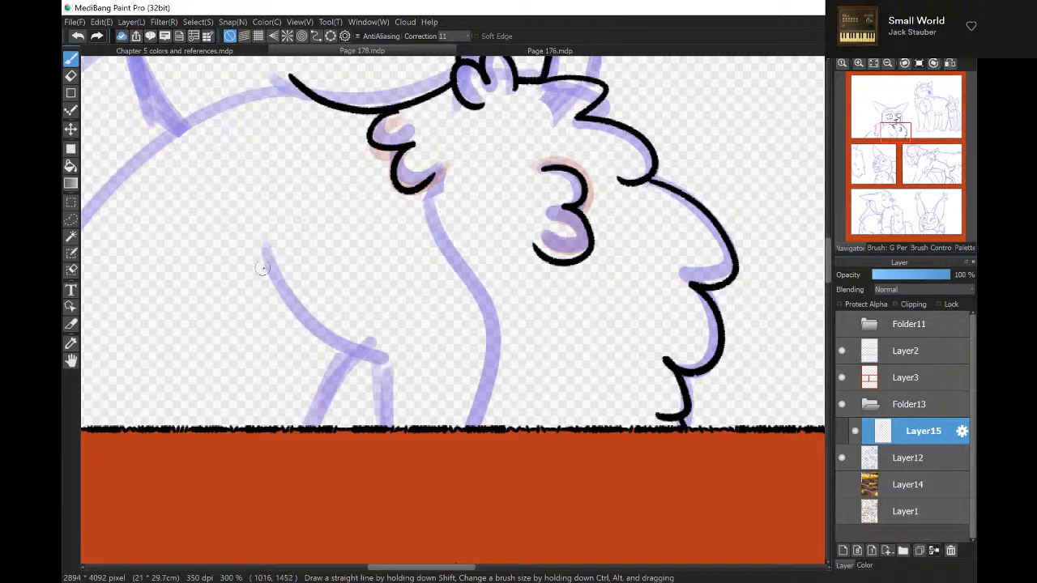
Ink the reclining character's inner limb lines and the long shoulder curve from the chin down to the panel border.
mouse_move(262, 256)
mouse_down()
mouse_move(279, 292)
mouse_move(380, 366)
mouse_move(385, 417)
mouse_up()
mouse_move(431, 220)
mouse_down()
mouse_move(473, 288)
mouse_move(485, 427)
mouse_up()
drag(458, 572, 440, 573)
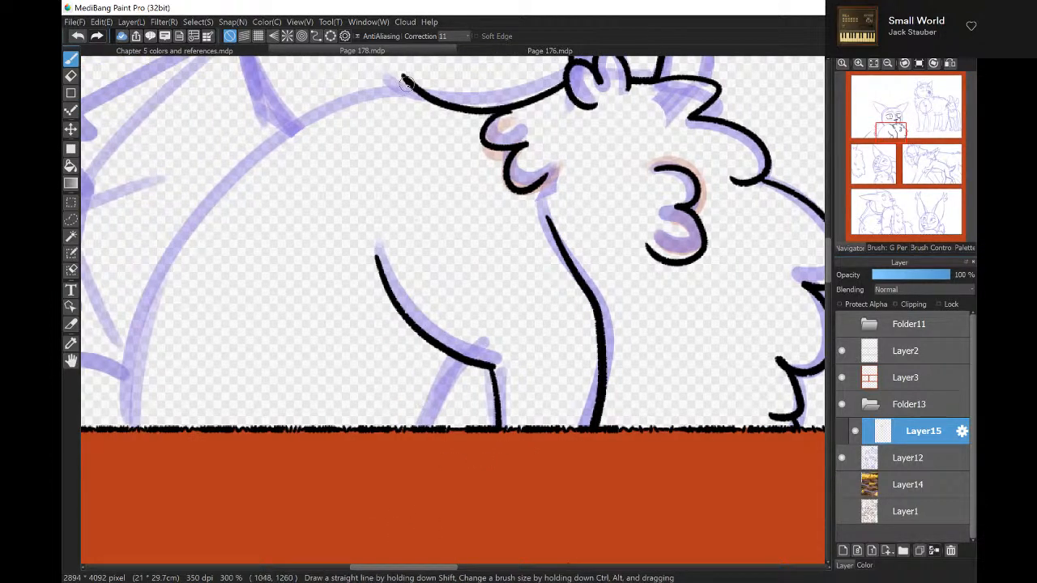
mouse_move(379, 95)
mouse_down()
mouse_move(268, 154)
mouse_move(214, 211)
mouse_move(121, 355)
mouse_move(91, 429)
mouse_up()
drag(455, 366, 413, 423)
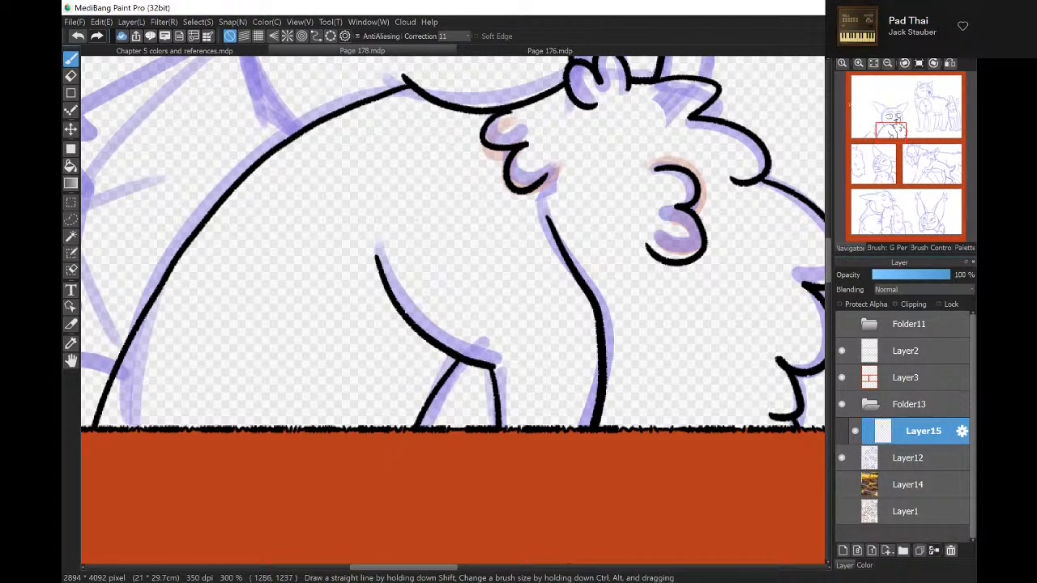
Ink both sides of the reclining character's head down to the shoulder and fur, and both curved eyebrows.
mouse_move(892, 133)
mouse_down()
mouse_move(878, 134)
mouse_move(892, 127)
mouse_up()
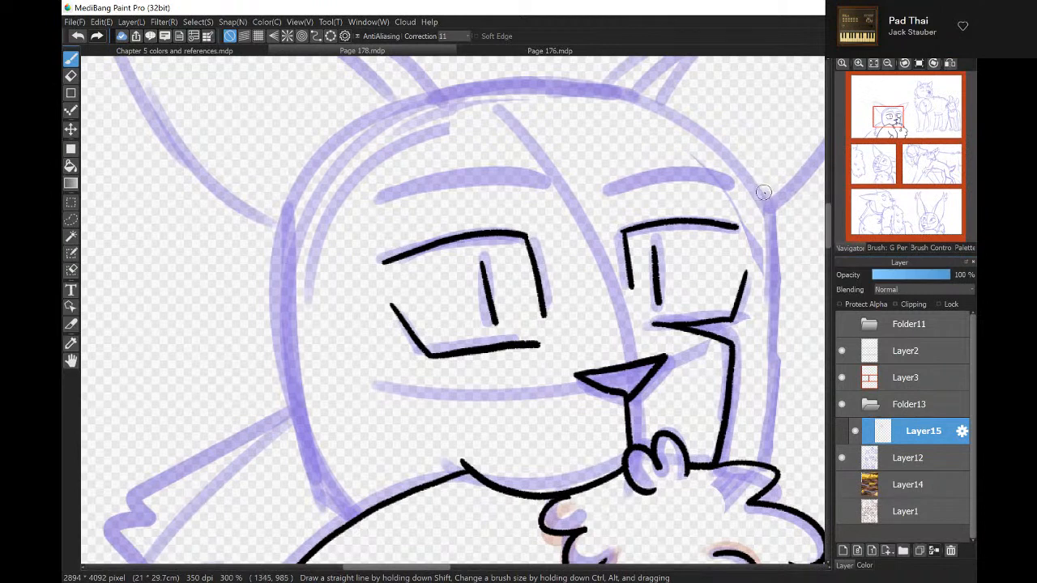
drag(763, 192, 771, 454)
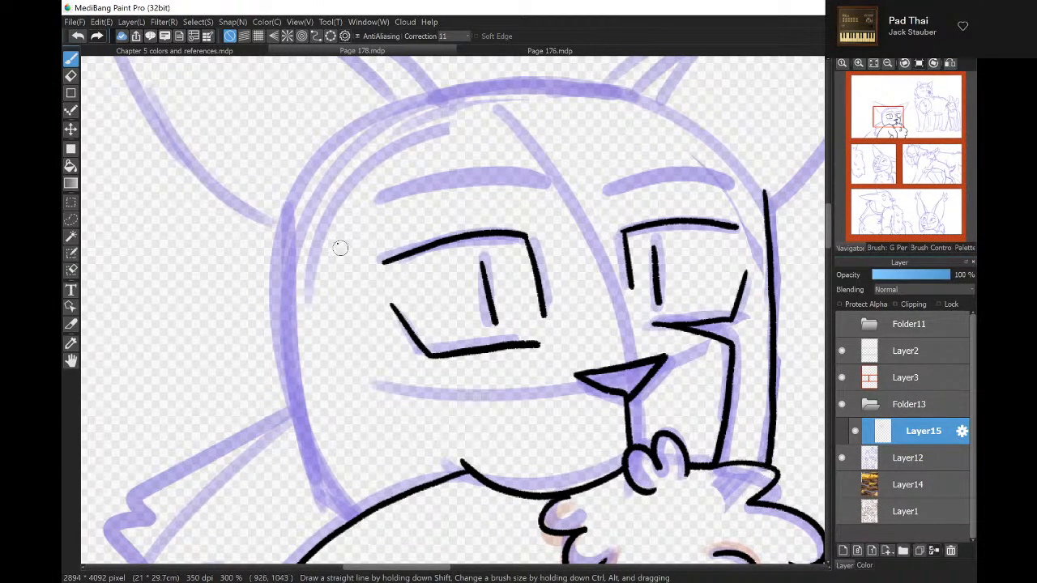
mouse_move(288, 251)
mouse_down()
mouse_move(306, 439)
mouse_move(318, 489)
mouse_move(351, 520)
mouse_up()
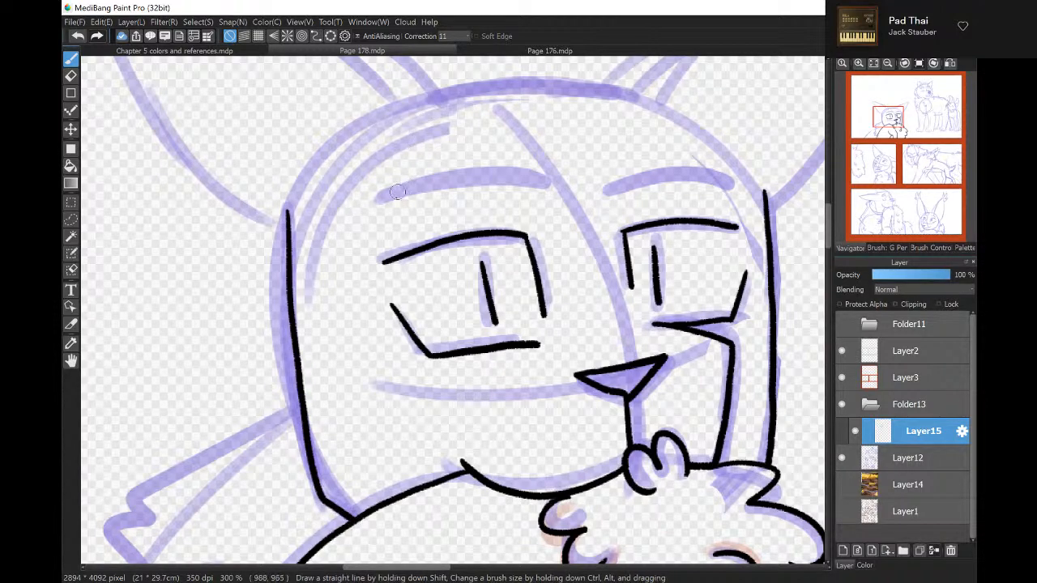
mouse_move(378, 203)
mouse_down()
mouse_move(481, 180)
mouse_move(517, 189)
mouse_up()
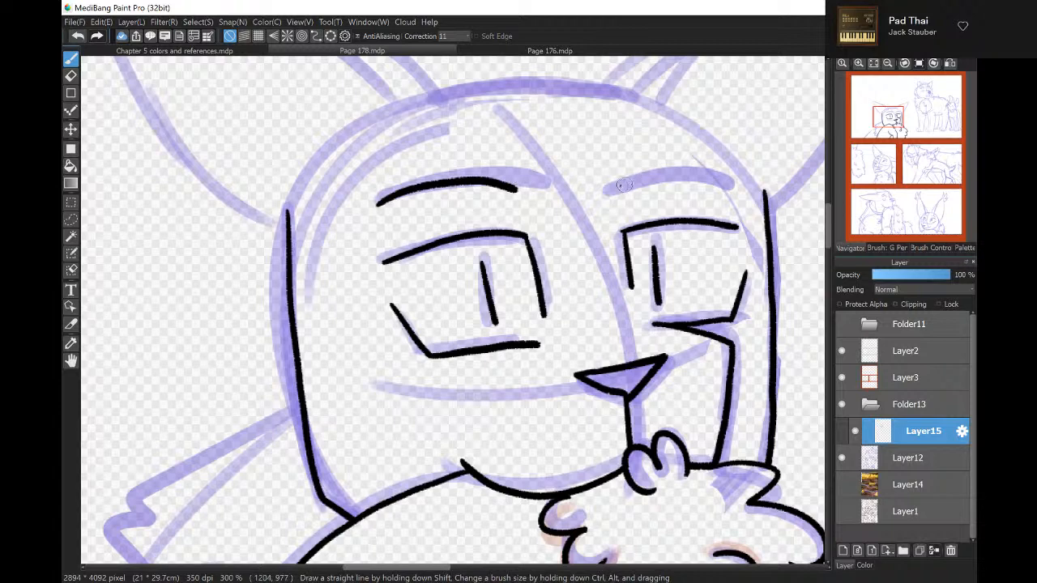
mouse_move(620, 187)
mouse_down()
mouse_move(691, 177)
mouse_move(717, 189)
mouse_up()
Ink the crown of the head and the far ear with its raised back edge, trimming stray line ends with transparent colour.
drag(884, 124, 900, 116)
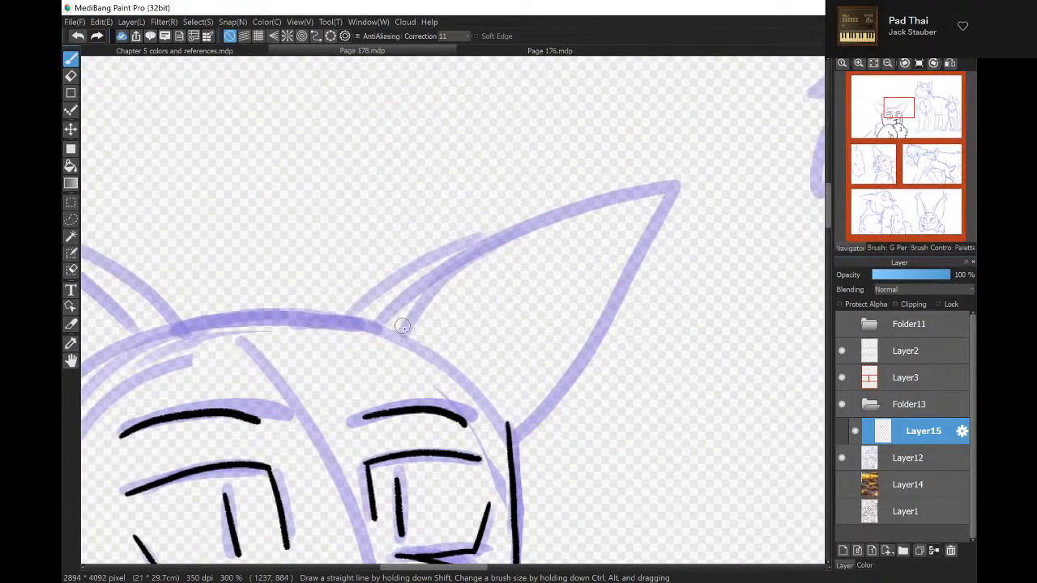
mouse_move(392, 326)
mouse_down()
mouse_move(261, 317)
mouse_move(179, 328)
mouse_up()
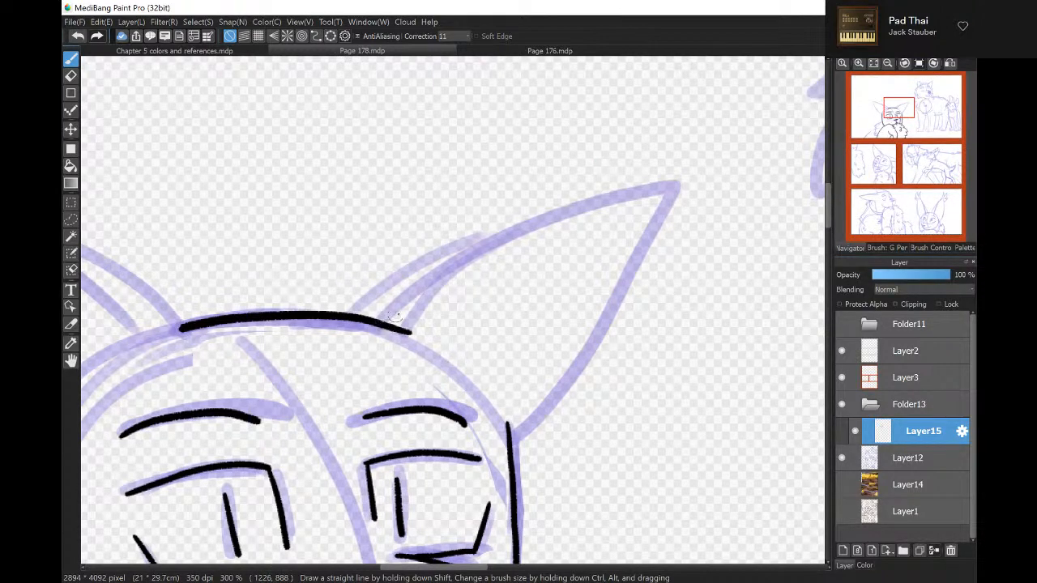
mouse_move(395, 317)
mouse_down()
mouse_move(642, 187)
mouse_move(700, 188)
mouse_move(535, 440)
mouse_move(508, 462)
mouse_up()
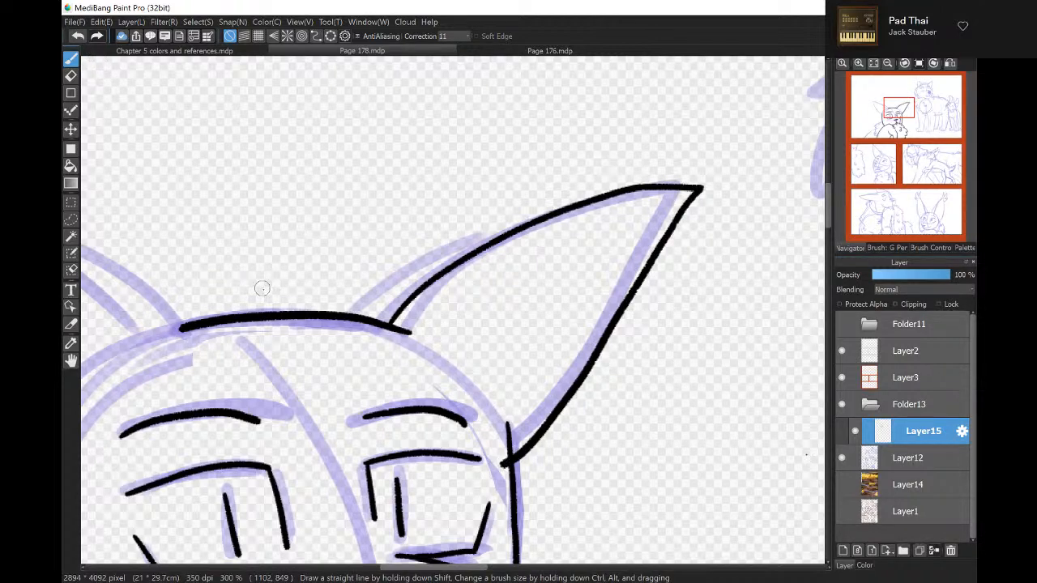
click(865, 565)
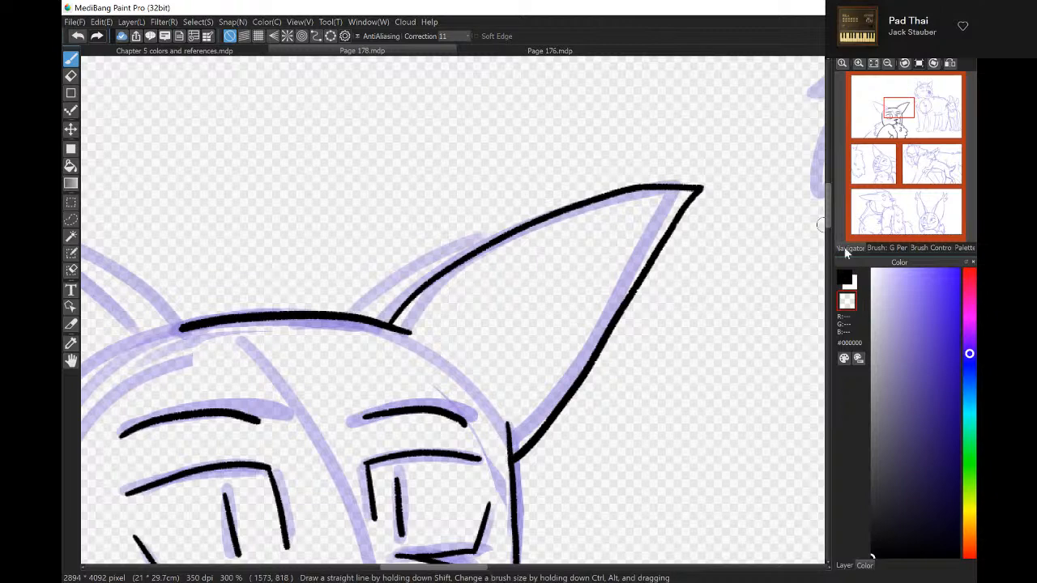
click(845, 279)
mouse_move(345, 313)
mouse_down()
mouse_move(394, 272)
mouse_move(538, 221)
mouse_move(580, 190)
mouse_up()
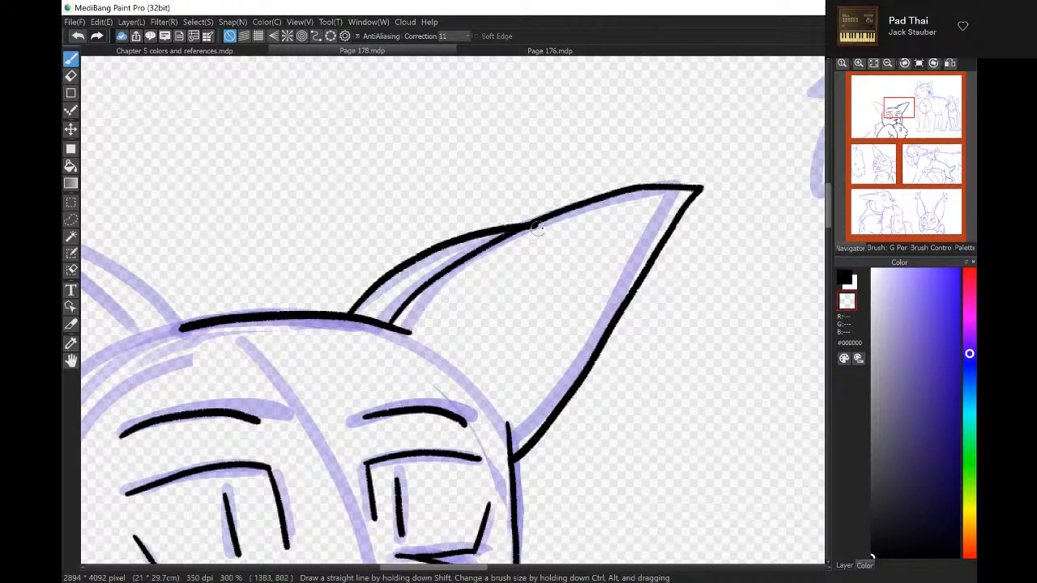
click(845, 279)
Ink the reclining character's near ear with its pointed outline and the curved back edge joining the crown.
click(884, 123)
drag(885, 124, 875, 107)
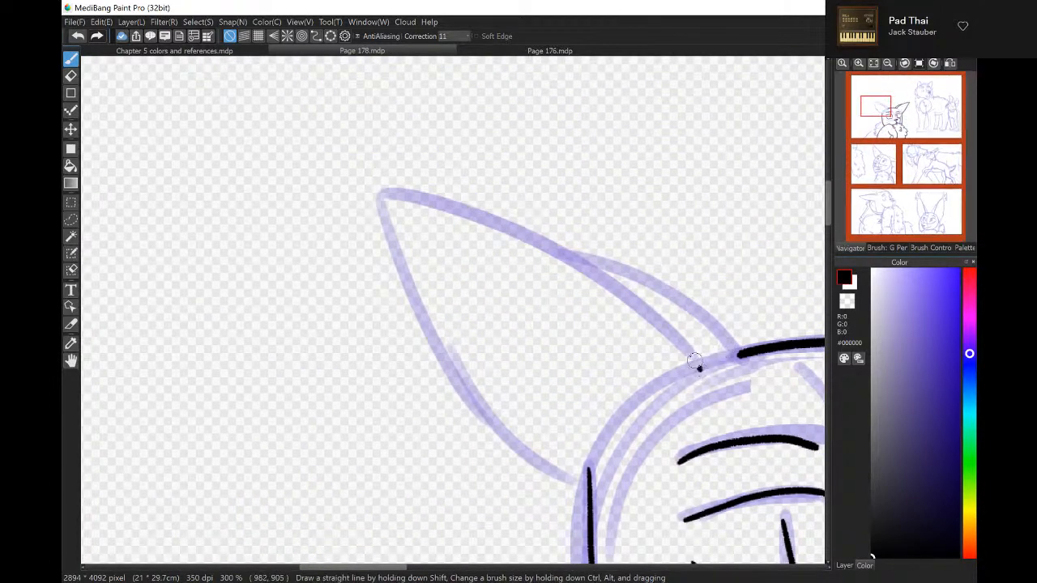
mouse_move(696, 364)
mouse_down()
mouse_move(585, 270)
mouse_move(520, 235)
mouse_move(384, 204)
mouse_move(379, 220)
mouse_move(401, 300)
mouse_move(450, 379)
mouse_move(575, 470)
mouse_up()
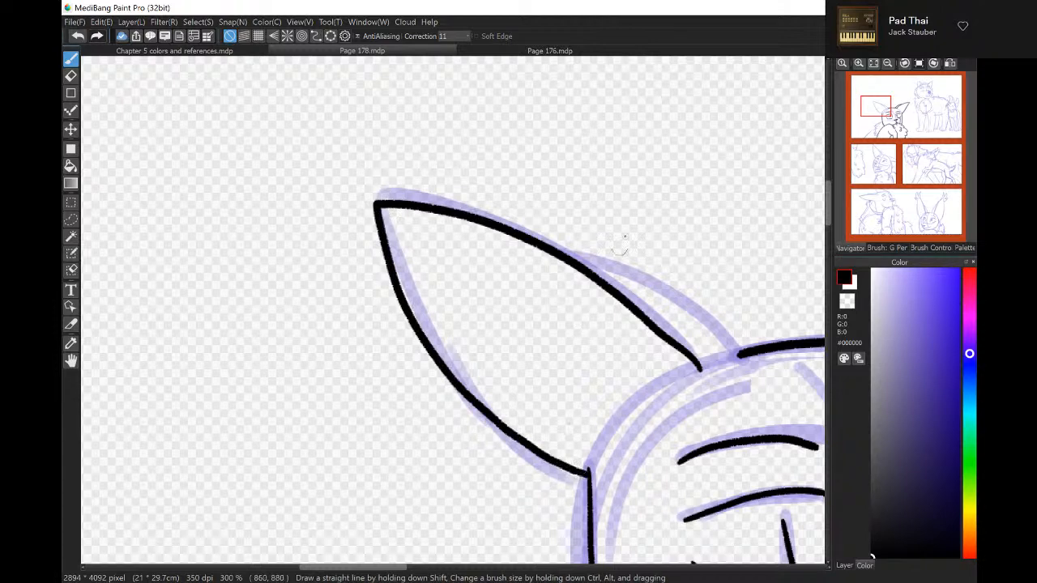
mouse_move(568, 257)
mouse_down()
mouse_move(672, 297)
mouse_move(736, 350)
mouse_up()
Ink the jagged fur edge beside the reclining character's head and the back curve running down to the panel border.
drag(874, 107, 877, 134)
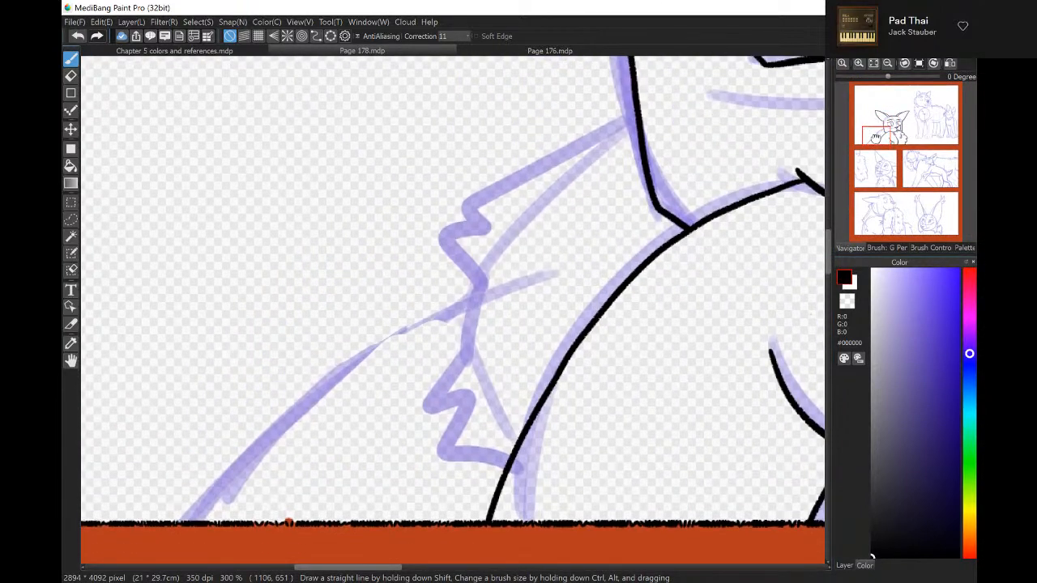
mouse_move(595, 92)
mouse_down()
mouse_move(642, 65)
mouse_move(632, 120)
mouse_move(510, 214)
mouse_move(504, 363)
mouse_move(486, 401)
mouse_move(504, 452)
mouse_move(539, 440)
mouse_up()
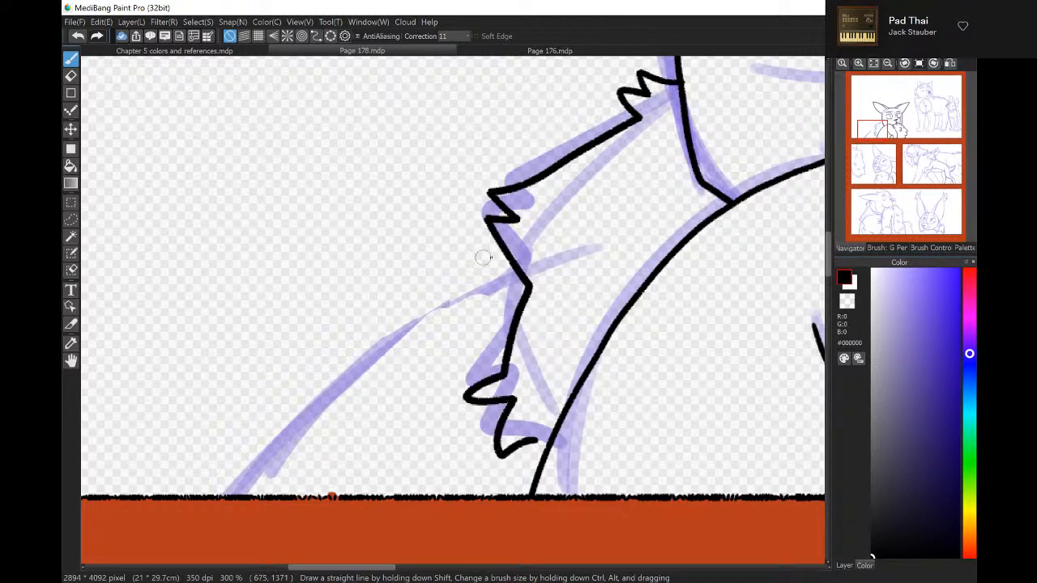
mouse_move(508, 260)
mouse_down()
mouse_move(377, 336)
mouse_move(235, 477)
mouse_up()
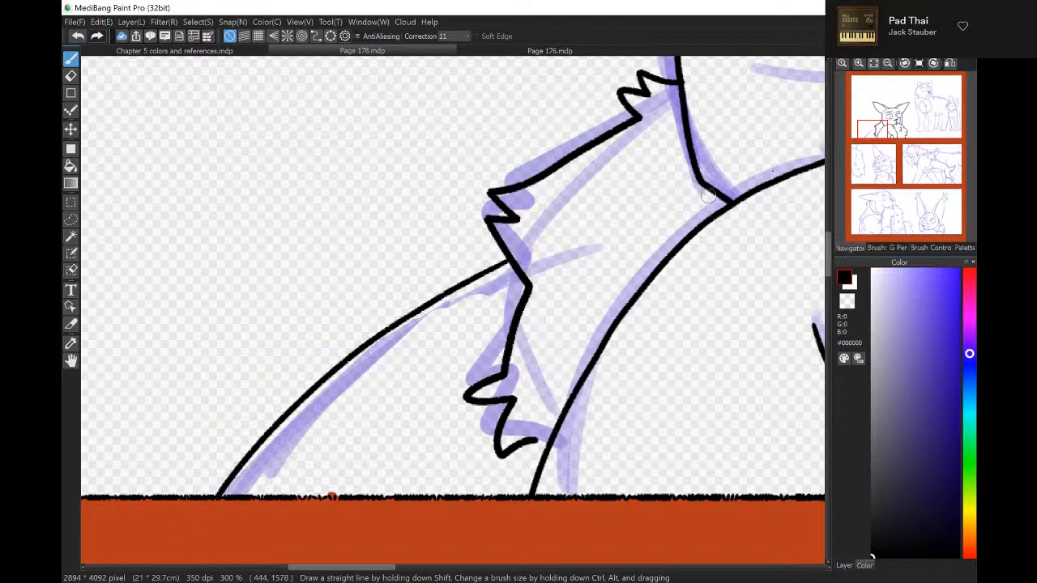
Ink the top arc, left side and two small left base curves of the rounded form at the lower-left comic panel's bottom border.
click(891, 134)
drag(891, 132, 886, 227)
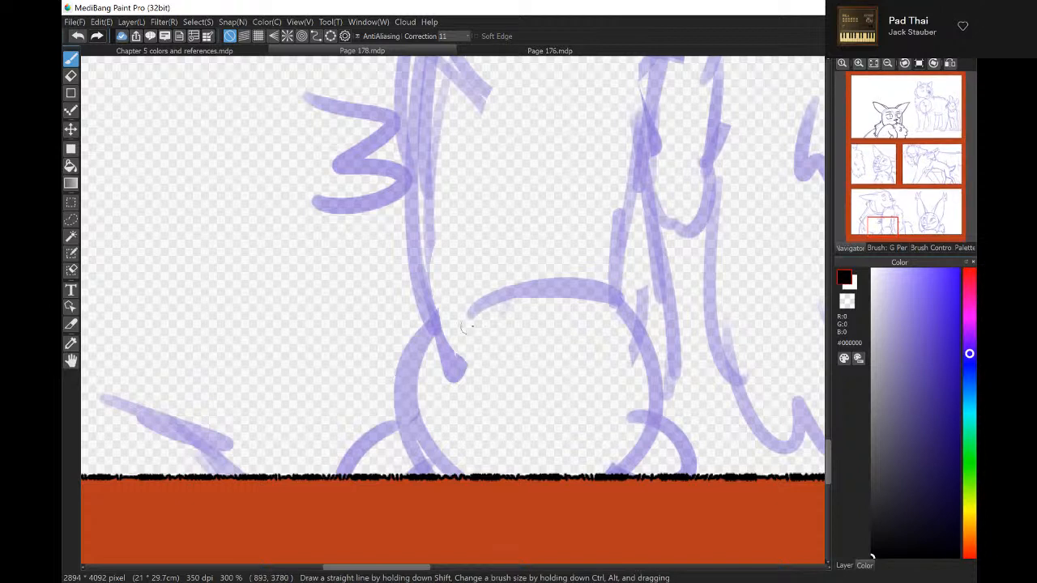
mouse_move(442, 314)
mouse_down()
mouse_move(563, 288)
mouse_move(614, 310)
mouse_up()
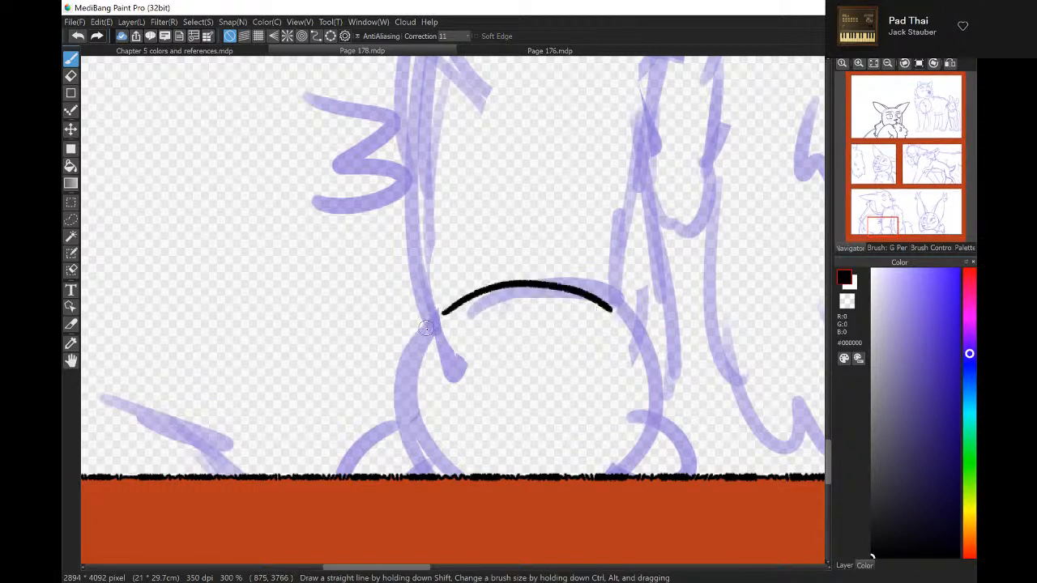
mouse_move(431, 322)
mouse_down()
mouse_move(402, 400)
mouse_move(406, 428)
mouse_move(456, 453)
mouse_up()
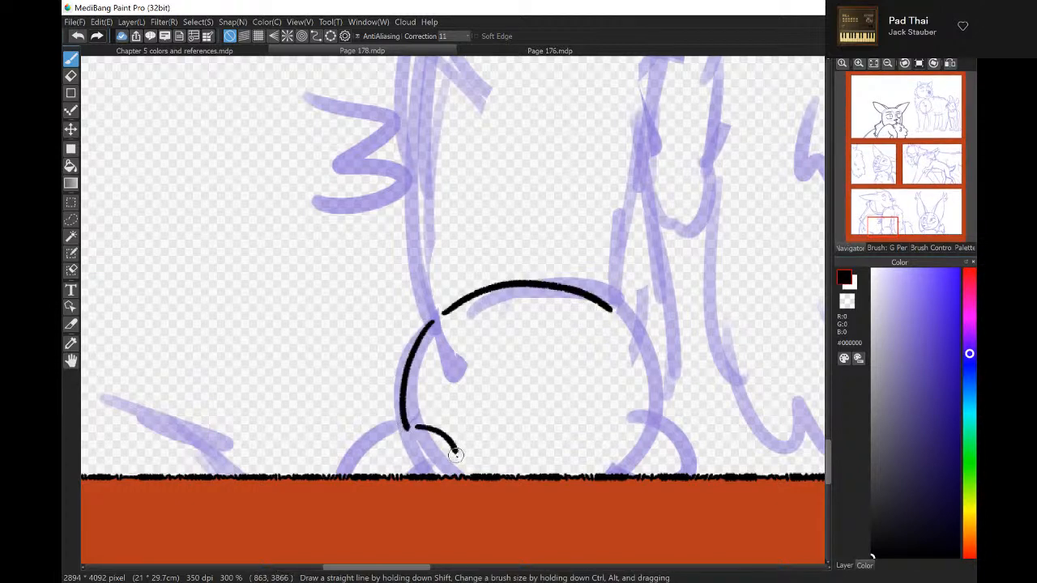
drag(374, 475, 411, 431)
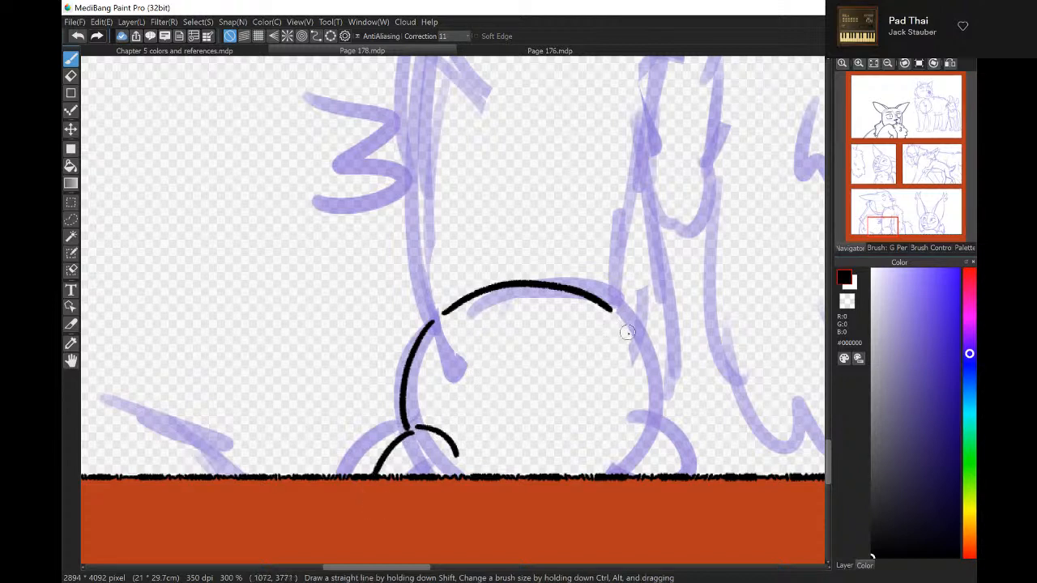
mouse_move(610, 450)
mouse_down()
mouse_move(640, 417)
mouse_move(729, 483)
mouse_up()
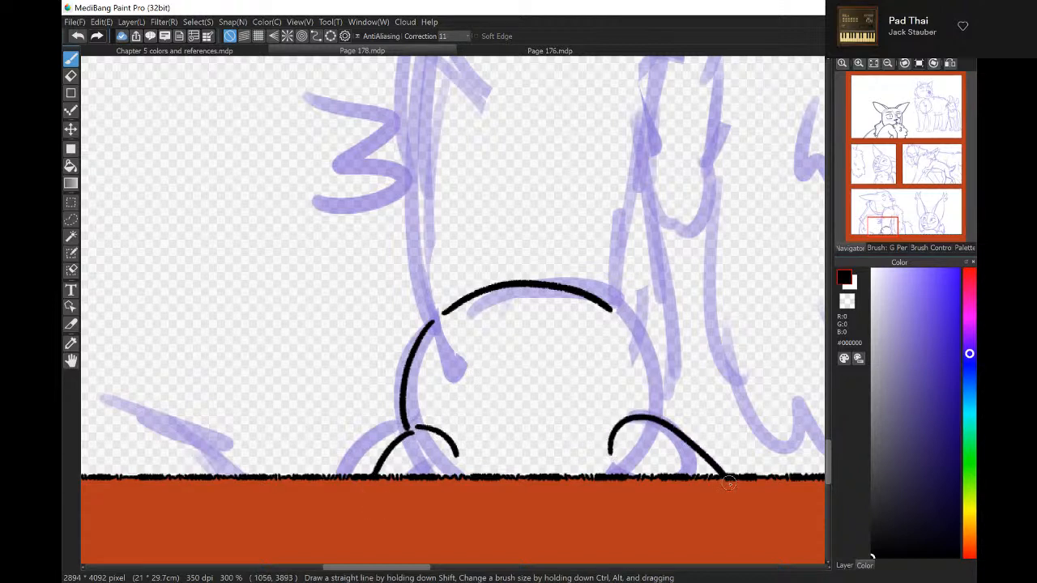
key(e)
mouse_move(612, 441)
mouse_down()
mouse_move(637, 444)
mouse_move(694, 417)
mouse_move(729, 474)
mouse_up()
key(b)
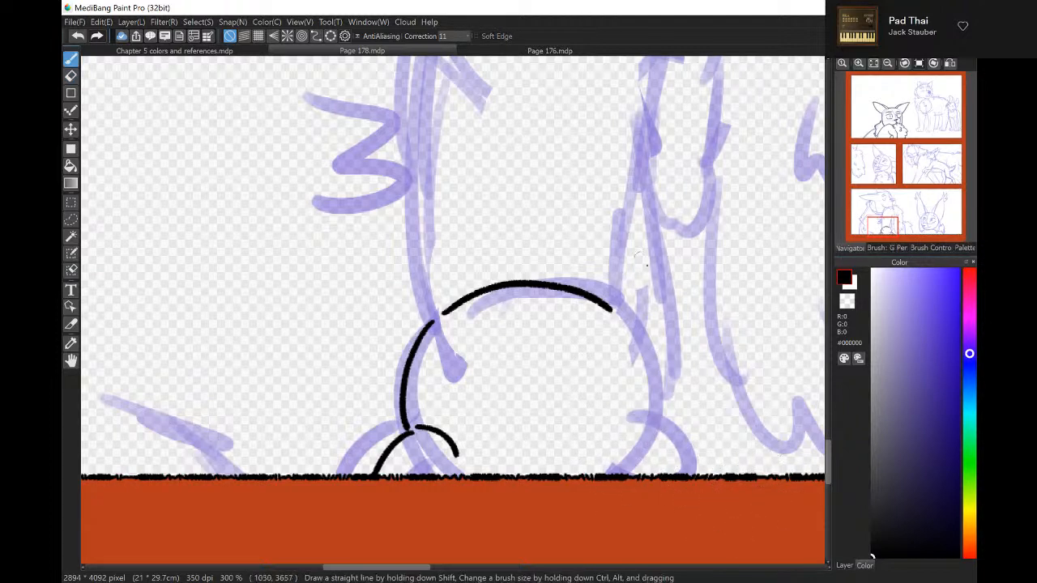
Ink the right side of the rounded form and the two small curves at its base above the panel border.
drag(636, 336, 694, 475)
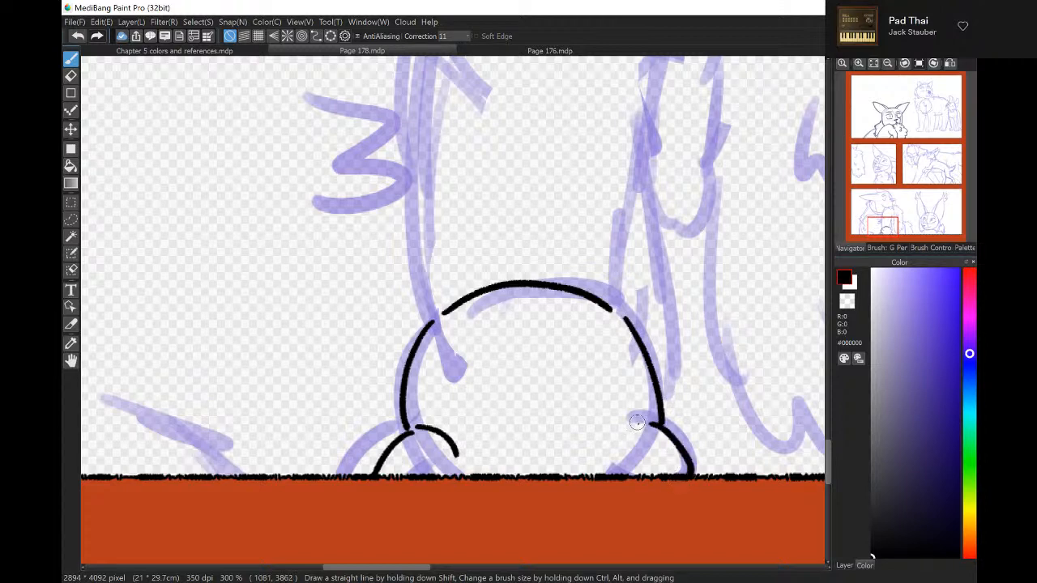
drag(637, 422, 611, 465)
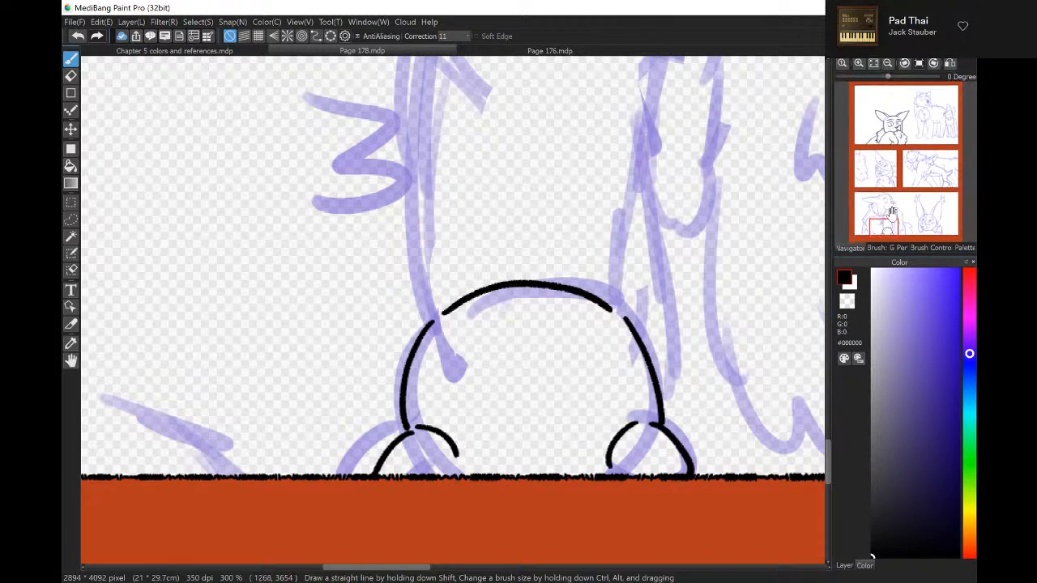
Ink the long body side above the rounded form, the inner leg lines and the hanging arm with its toed paw.
mouse_move(883, 228)
mouse_down()
mouse_move(894, 232)
mouse_move(888, 217)
mouse_up()
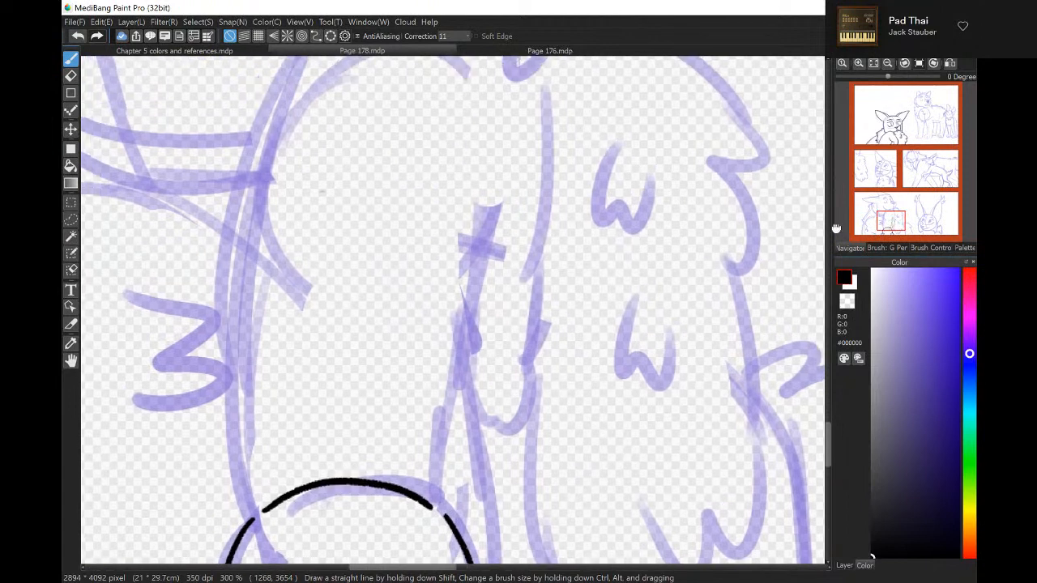
drag(451, 517, 455, 423)
mouse_move(280, 98)
mouse_down()
mouse_move(253, 173)
mouse_move(226, 332)
mouse_move(220, 470)
mouse_move(233, 534)
mouse_up()
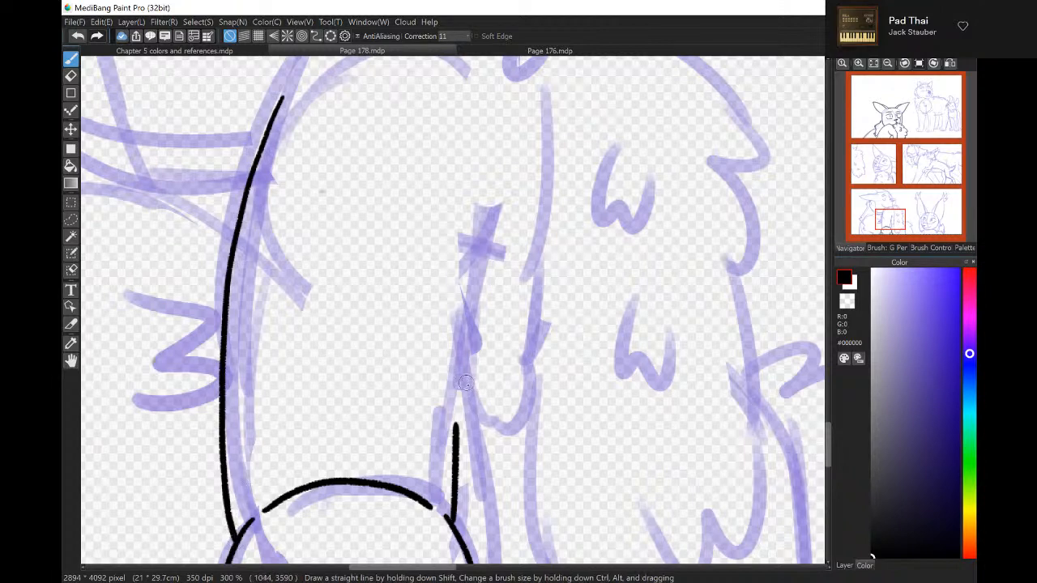
drag(463, 373, 484, 561)
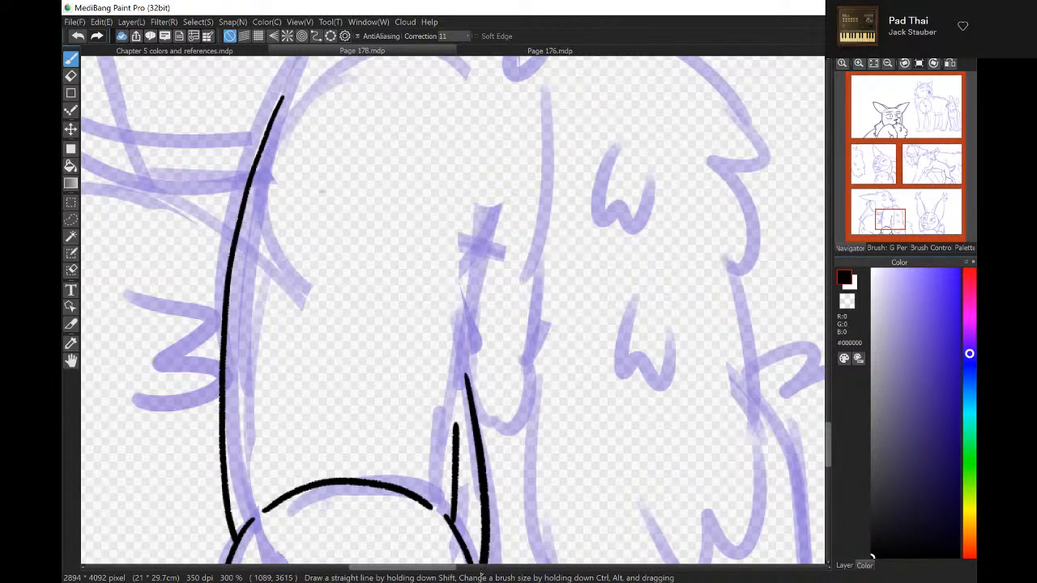
drag(467, 392, 486, 188)
mouse_move(548, 87)
mouse_down()
mouse_move(546, 227)
mouse_move(518, 284)
mouse_move(525, 390)
mouse_move(507, 428)
mouse_move(478, 430)
mouse_move(489, 425)
mouse_up()
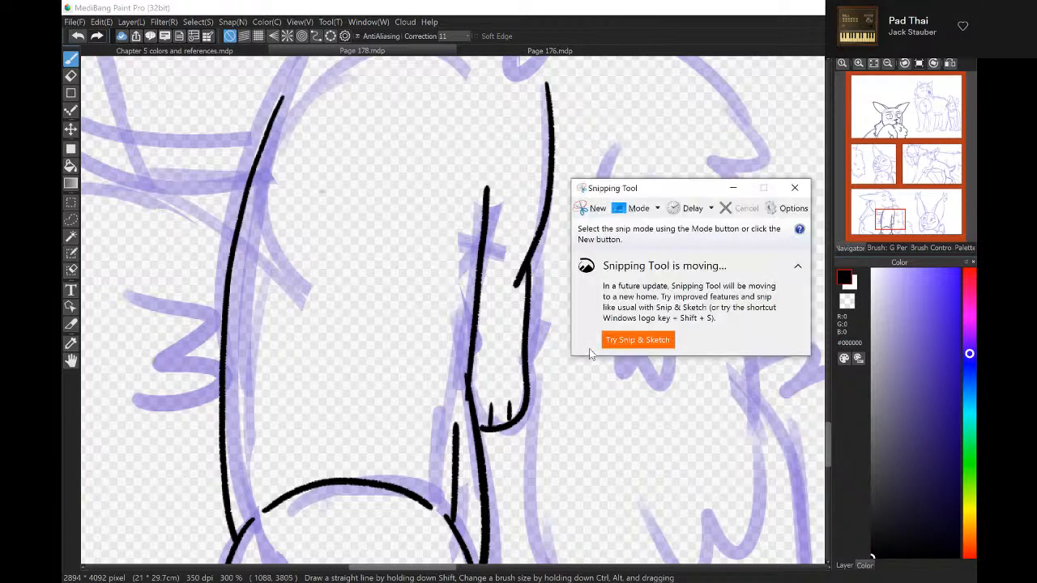
click(795, 188)
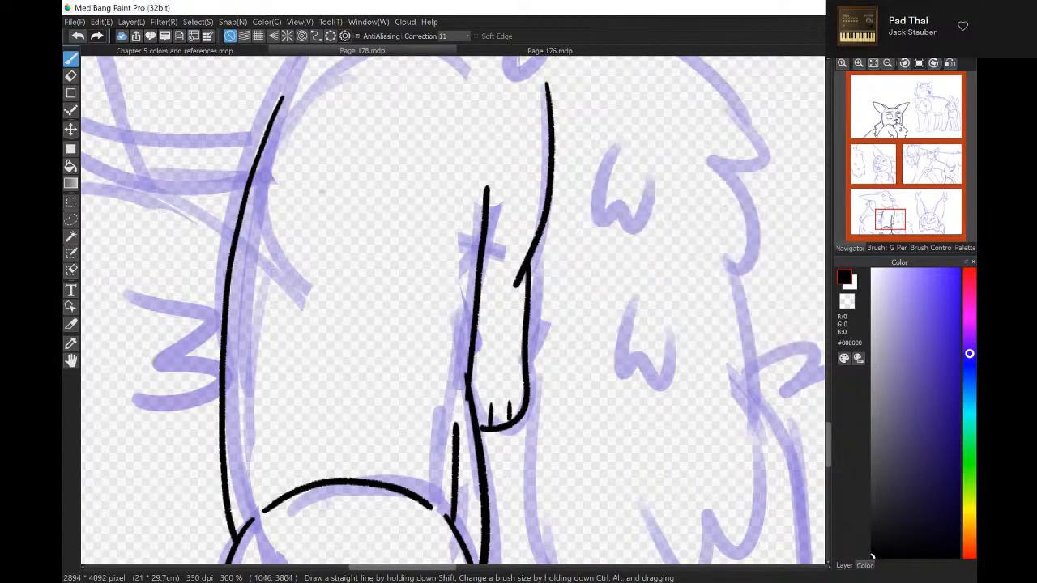
Switch to the Chrome browser and search Google for "squirrel paw" in a new tab.
key(alt+Tab)
click(561, 11)
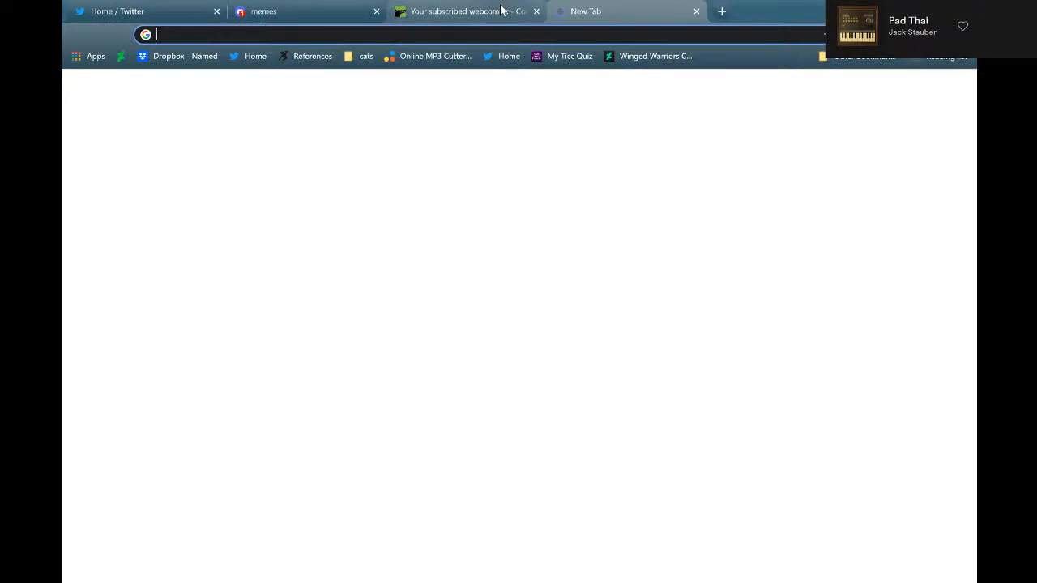
text(squi)
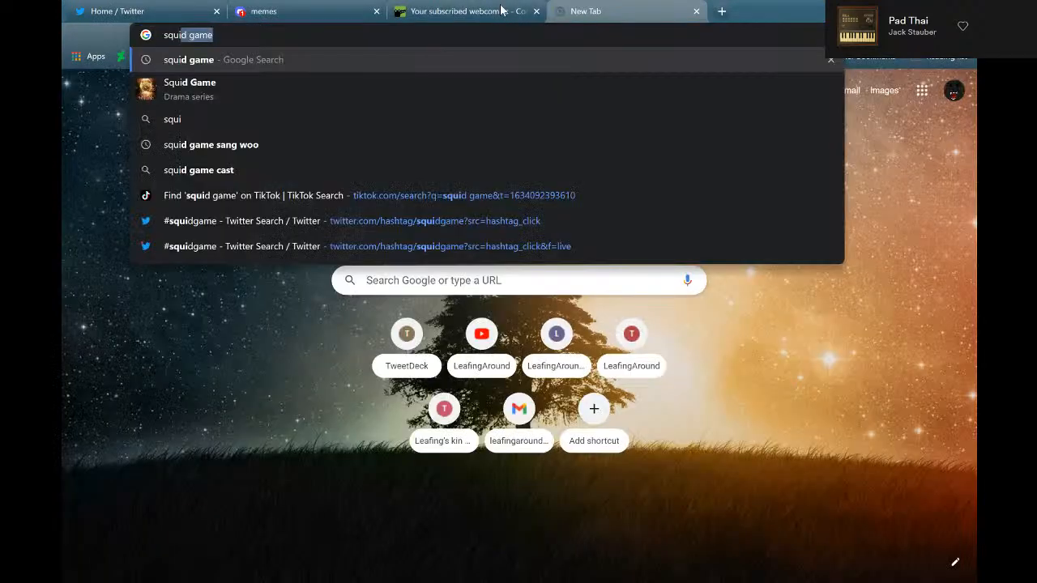
text(rrel p)
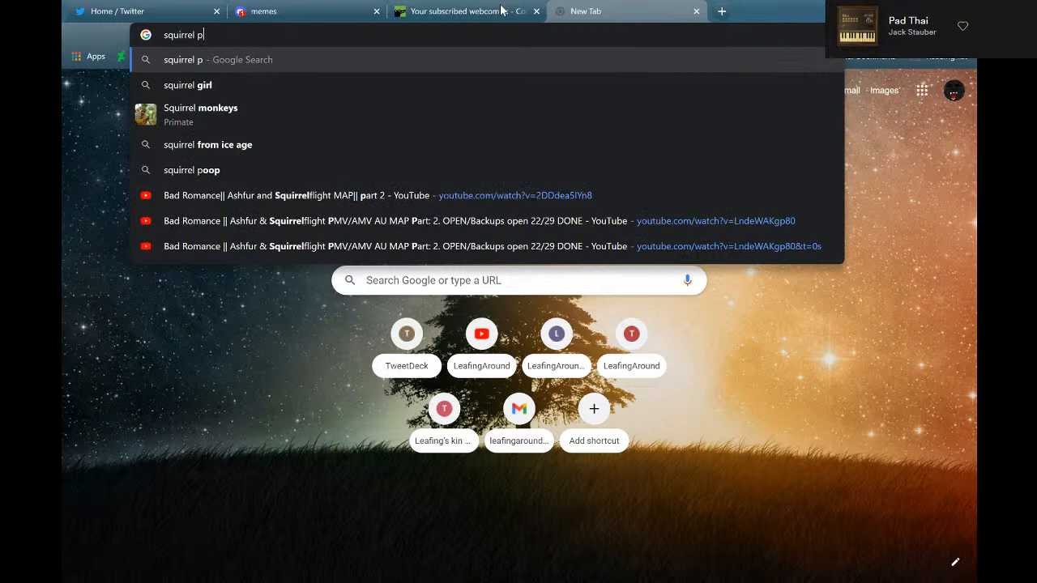
text(oaw\\\)
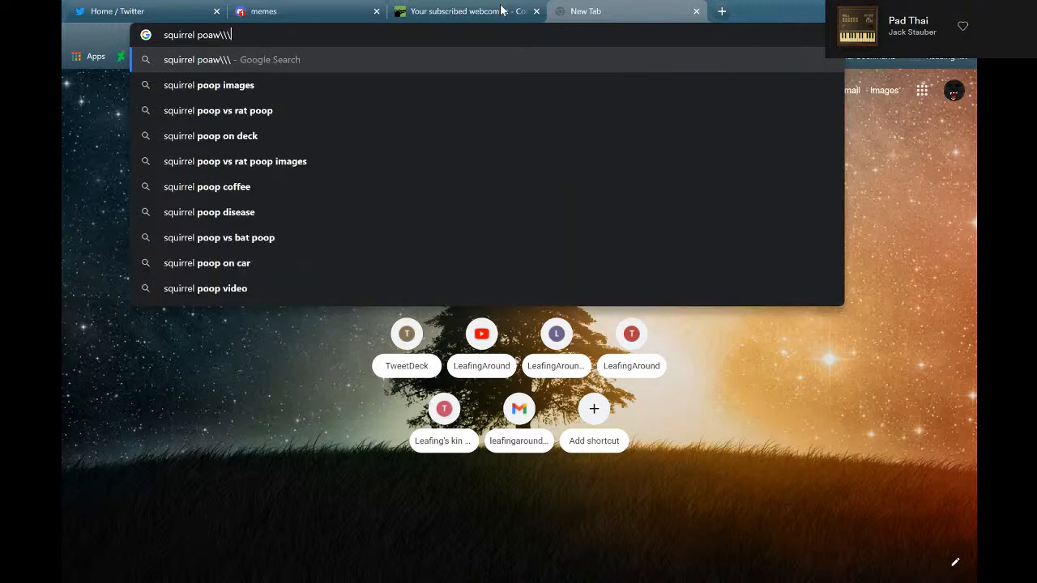
key(BackSpace)
key(BackSpace)
key(BackSpace)
key(BackSpace)
key(BackSpace)
key(BackSpace)
text(aw)
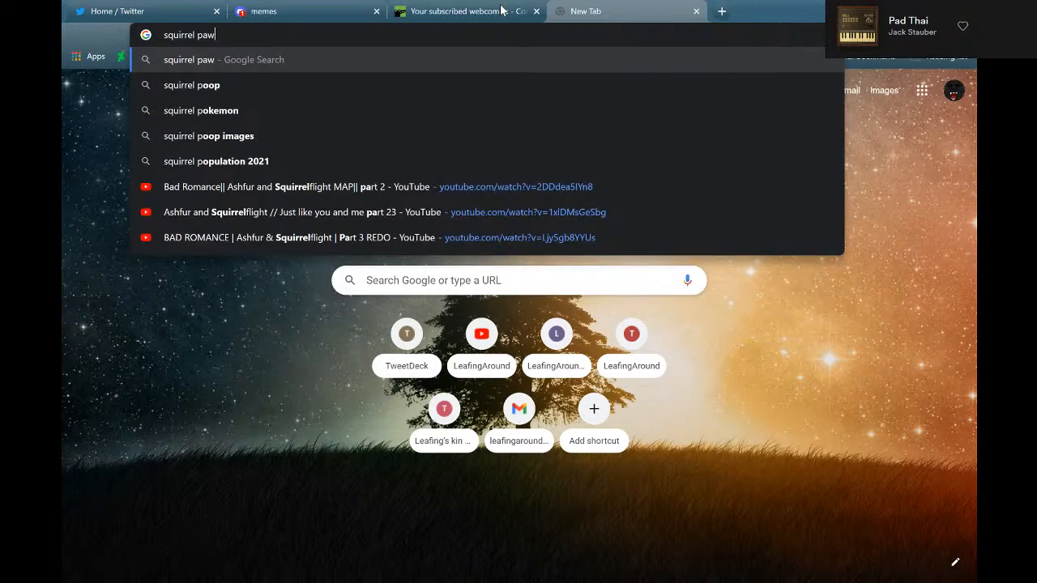
key(Return)
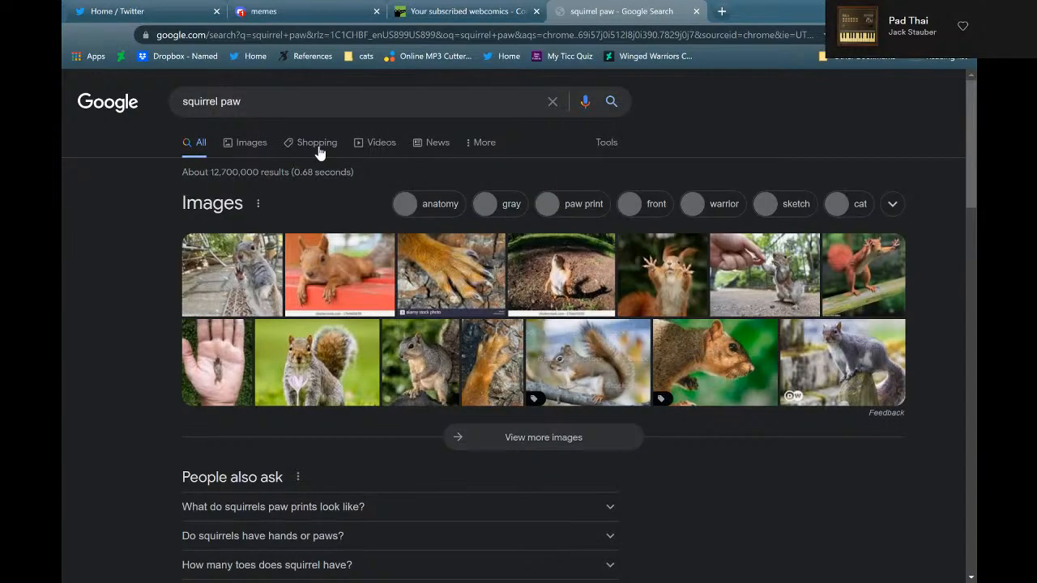
Show the image results and preview the foreleg close-up and the red squirrel lying on a red board.
click(248, 144)
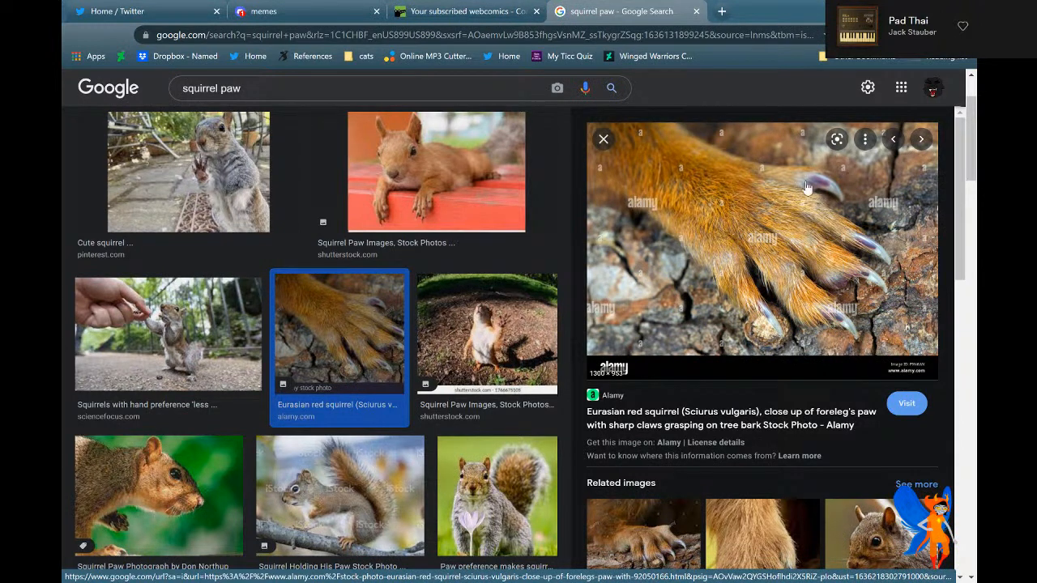
click(407, 180)
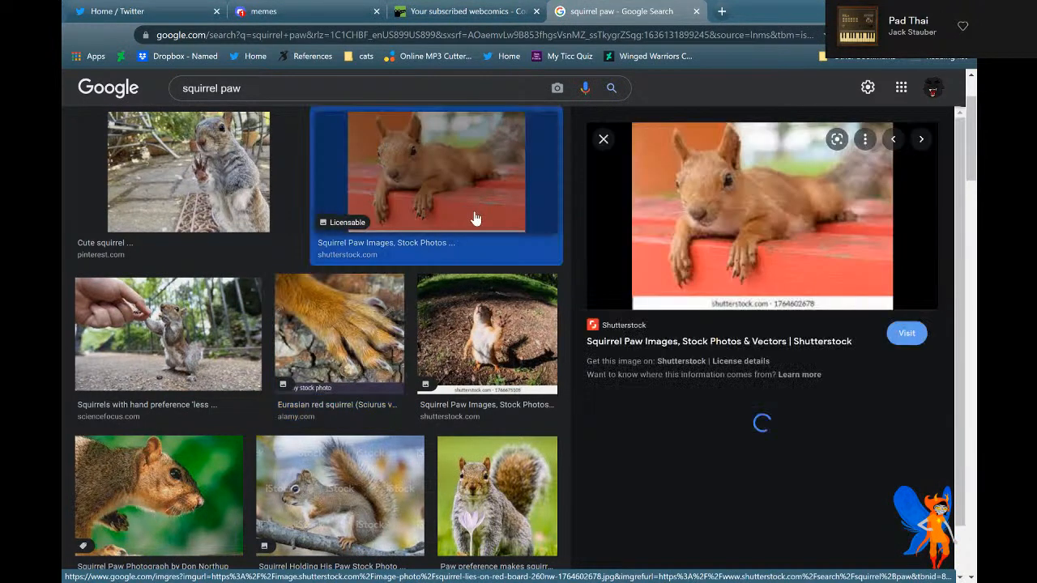
Preview the photo of the squirrel on a branch, examine its feet up close, and switch back to MediBang Paint Pro.
click(324, 521)
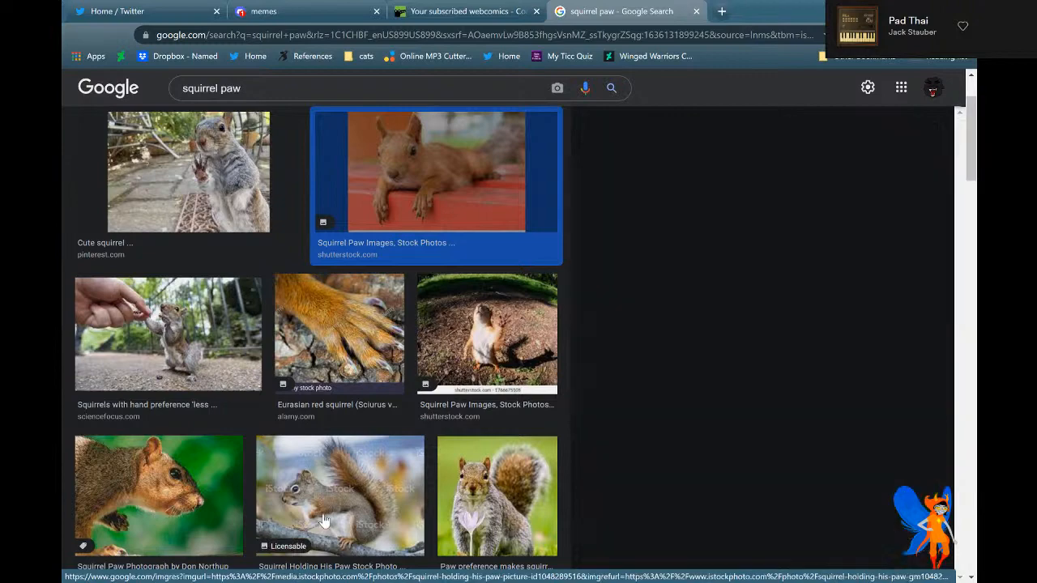
scroll(796, 339, up, 5)
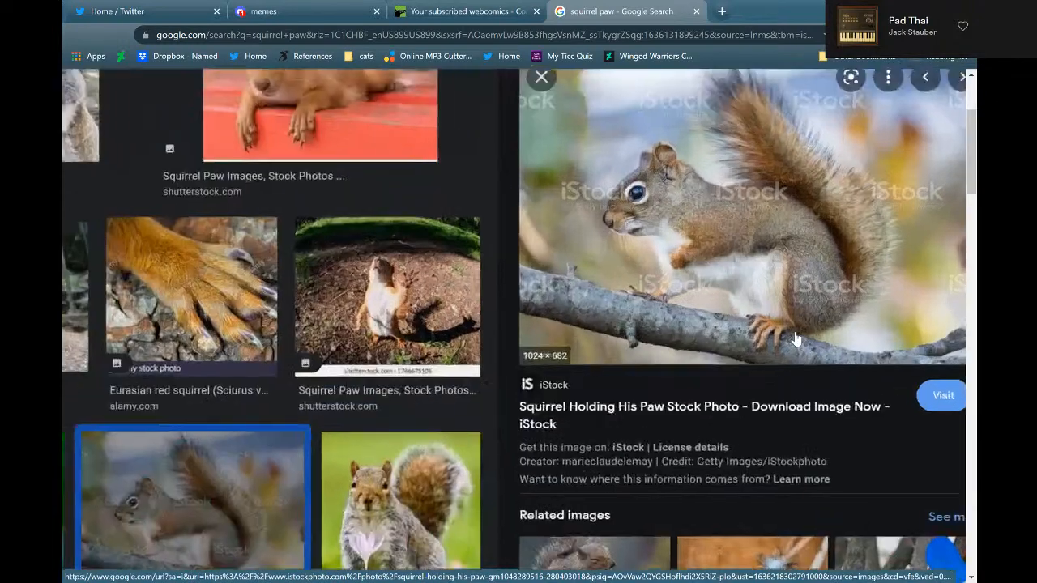
scroll(796, 338, up, 1)
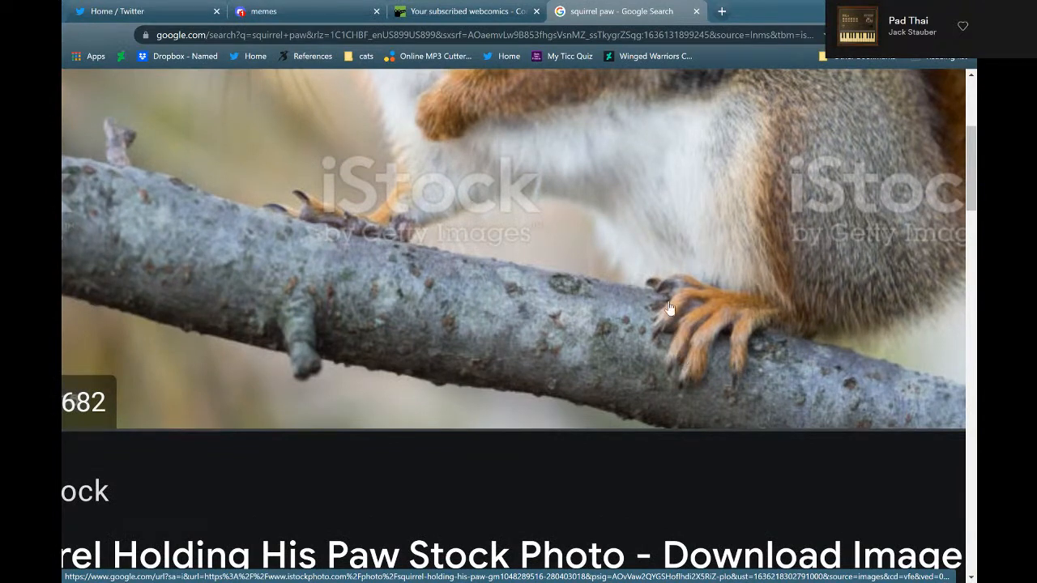
scroll(695, 469, down, 6)
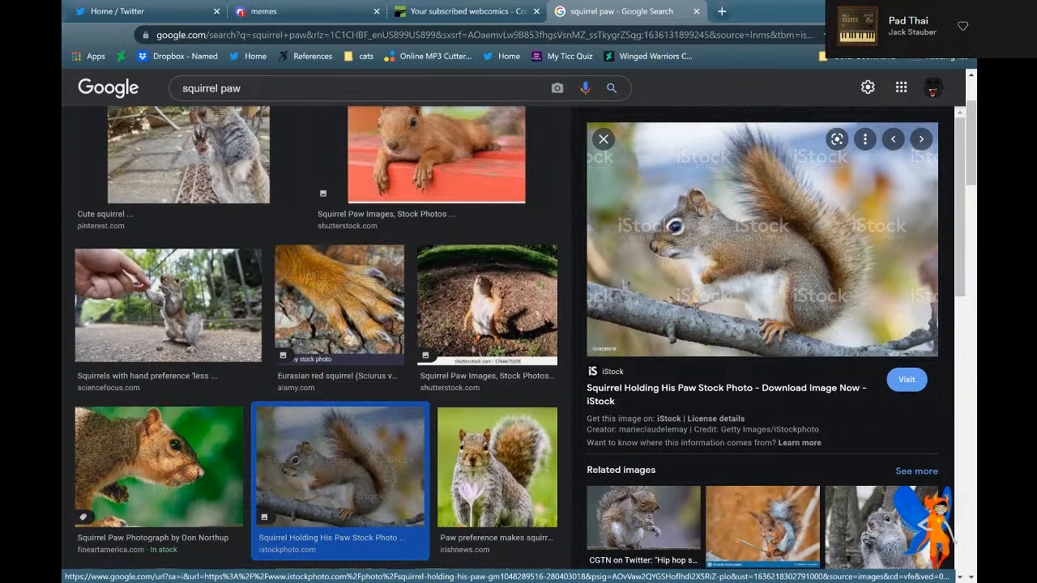
mouse_move(670, 581)
click(682, 516)
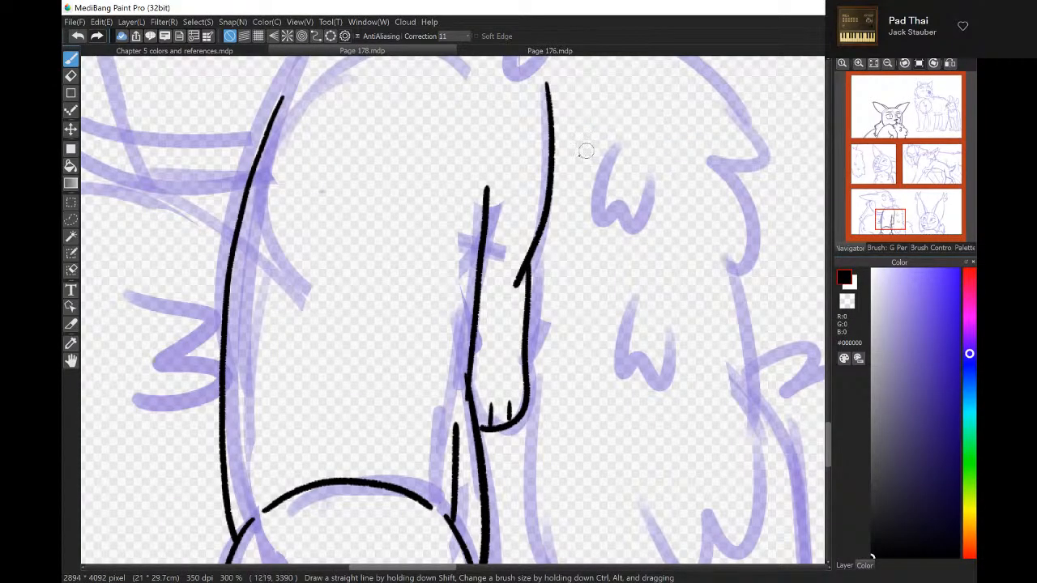
Ink the scalloped tuft with its inner curl, and the muzzle above it with the triangular nose, jaw curve and neck line.
drag(902, 210, 885, 206)
mouse_move(699, 334)
mouse_down()
mouse_move(657, 299)
mouse_move(645, 311)
mouse_move(663, 442)
mouse_move(699, 336)
mouse_move(745, 347)
mouse_move(779, 393)
mouse_move(702, 389)
mouse_move(698, 416)
mouse_up()
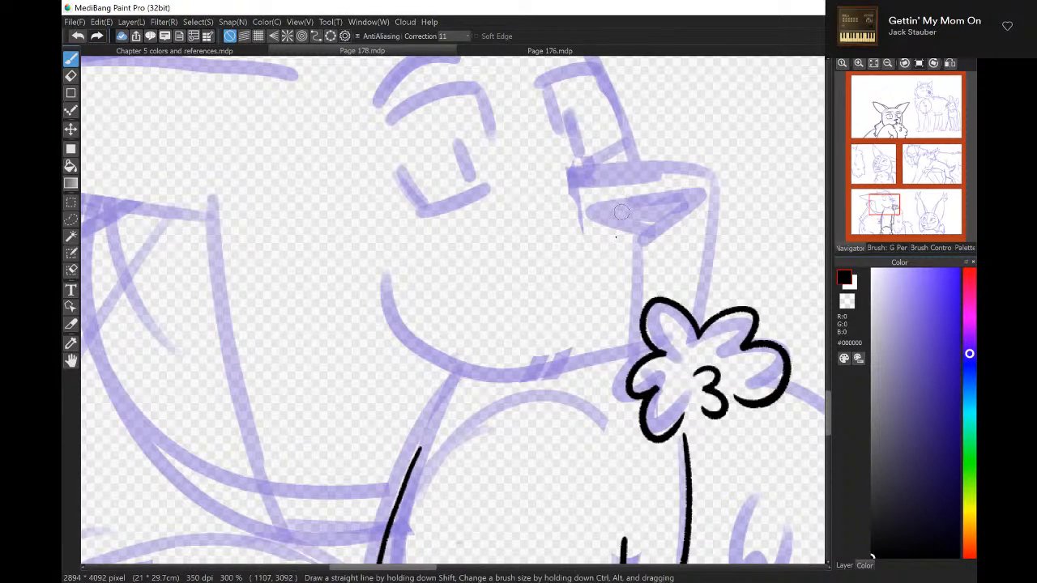
mouse_move(604, 208)
mouse_down()
mouse_move(685, 197)
mouse_move(649, 239)
mouse_move(593, 209)
mouse_move(620, 201)
mouse_up()
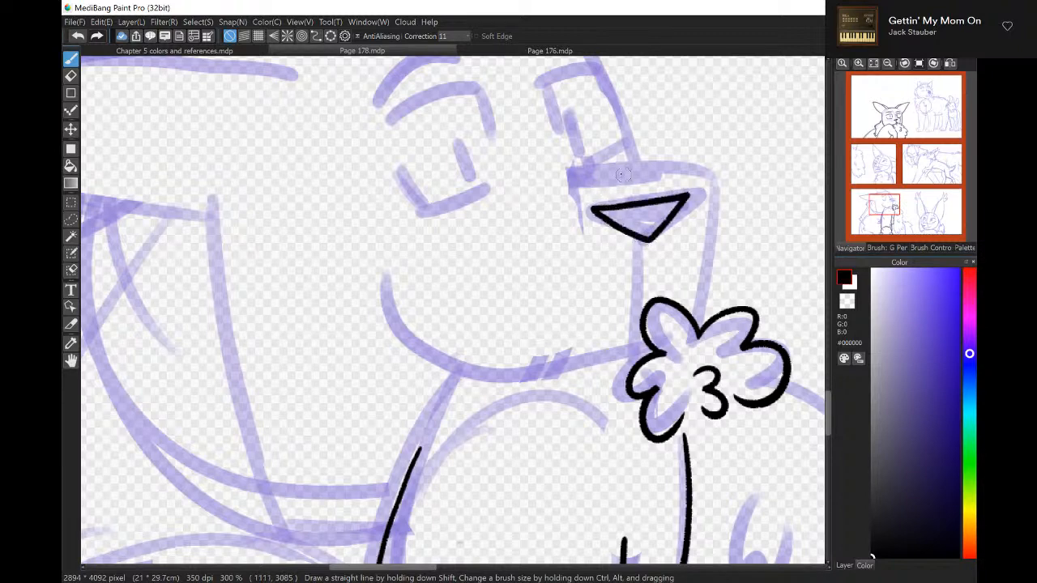
mouse_move(592, 163)
mouse_down()
mouse_move(708, 170)
mouse_move(716, 248)
mouse_move(698, 328)
mouse_up()
drag(648, 242, 650, 298)
mouse_move(645, 345)
mouse_down()
mouse_move(495, 370)
mouse_move(422, 357)
mouse_move(392, 285)
mouse_up()
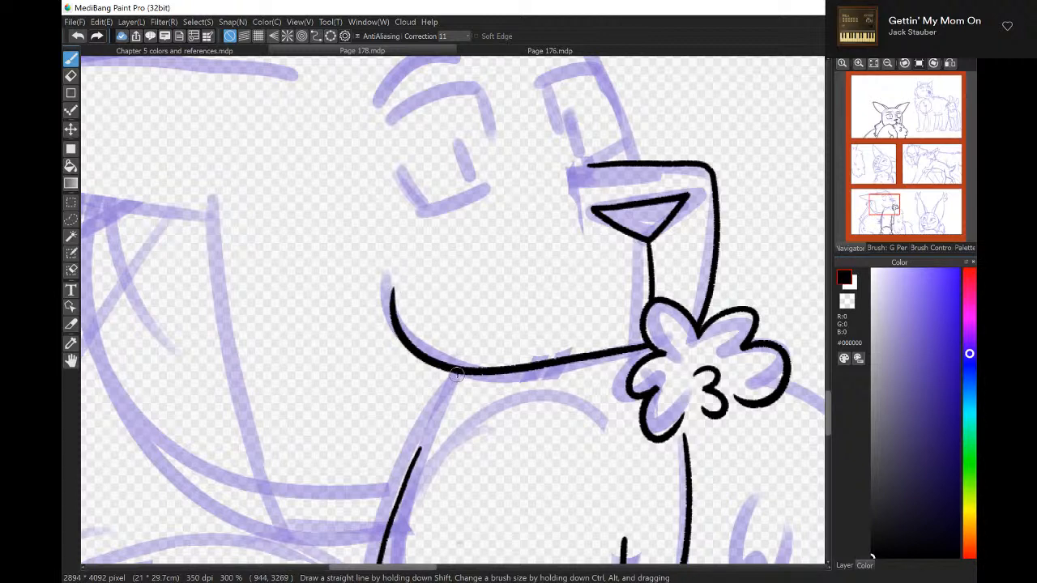
drag(456, 373, 414, 460)
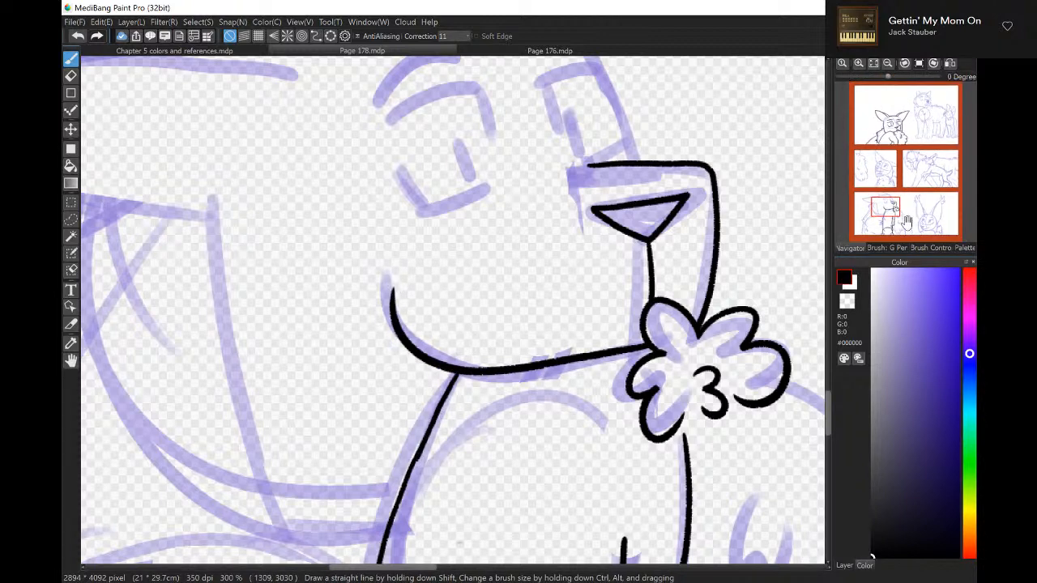
Ink the lower part of the shaggy fur beside the hanging paw, including its w-shaped fur mark, both edges and jagged bottom tufts.
drag(908, 223, 899, 228)
mouse_move(374, 174)
mouse_down()
mouse_move(351, 221)
mouse_move(417, 218)
mouse_up()
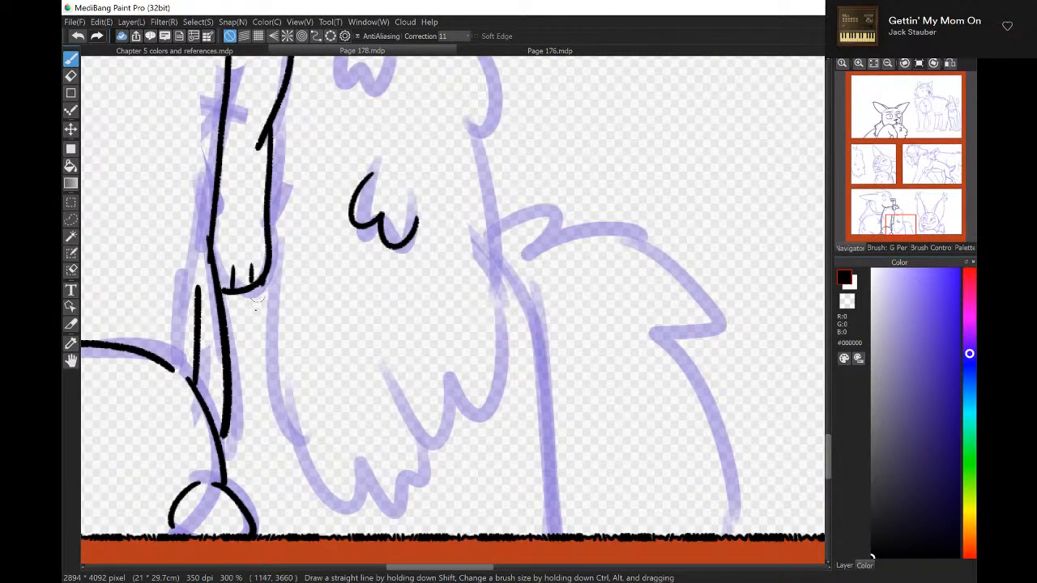
mouse_move(255, 301)
mouse_down()
mouse_move(279, 310)
mouse_move(288, 429)
mouse_move(325, 411)
mouse_up()
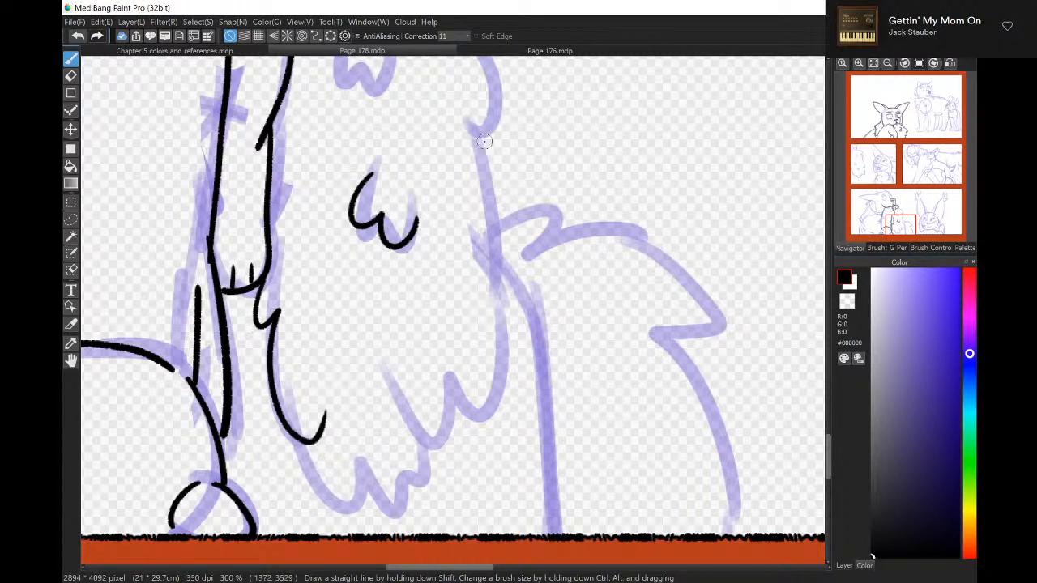
mouse_move(479, 137)
mouse_down()
mouse_move(517, 272)
mouse_move(477, 281)
mouse_move(496, 405)
mouse_move(460, 386)
mouse_move(427, 426)
mouse_move(406, 427)
mouse_move(369, 386)
mouse_up()
mouse_move(458, 409)
mouse_down()
mouse_move(439, 484)
mouse_move(353, 480)
mouse_move(329, 495)
mouse_move(296, 428)
mouse_up()
Ink the tufted outer fur edge below the scalloped tuft and the upper w-shaped fur mark, keeping black as the drawing color.
drag(900, 224, 898, 210)
mouse_move(440, 223)
mouse_down()
mouse_move(546, 367)
mouse_move(542, 450)
mouse_move(527, 467)
mouse_move(513, 447)
mouse_up()
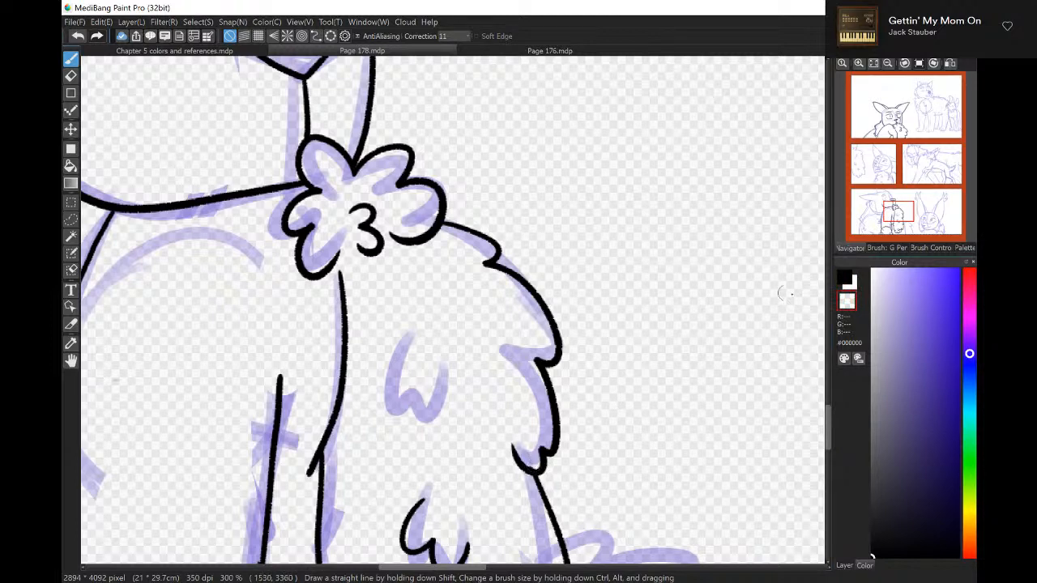
click(853, 283)
click(853, 285)
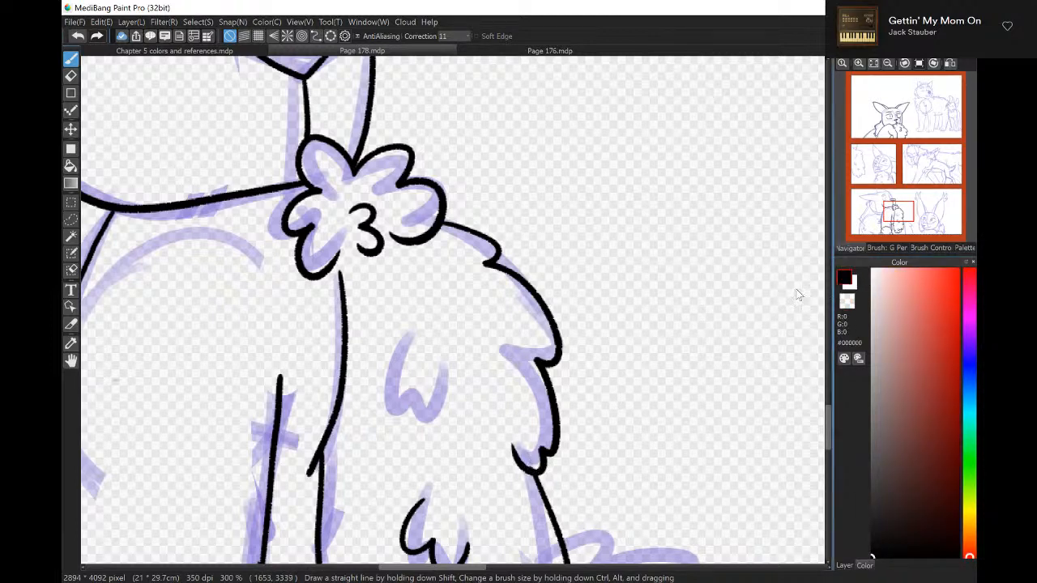
mouse_move(405, 351)
mouse_down()
mouse_move(408, 400)
mouse_move(450, 405)
mouse_up()
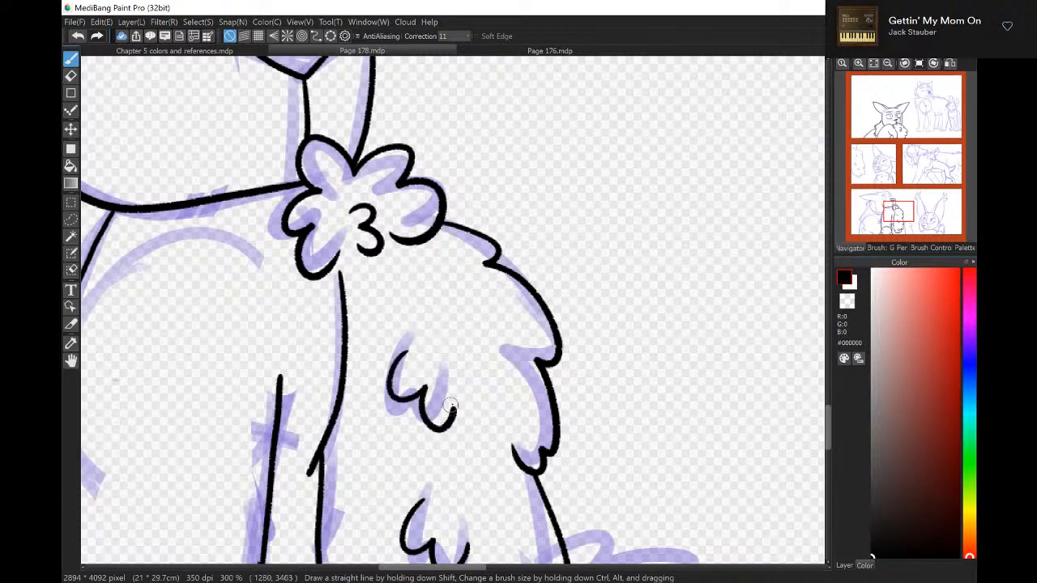
Ink the near eye with its lids and slit pupil, and both arched brows on the bottom-left panel's character.
mouse_move(898, 217)
mouse_down()
mouse_move(882, 204)
mouse_move(887, 168)
mouse_up()
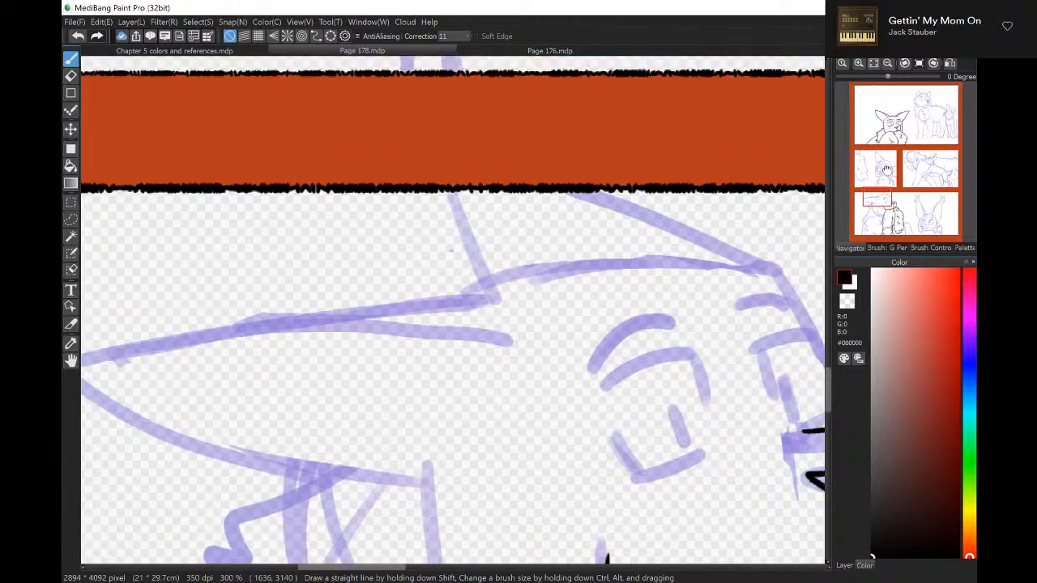
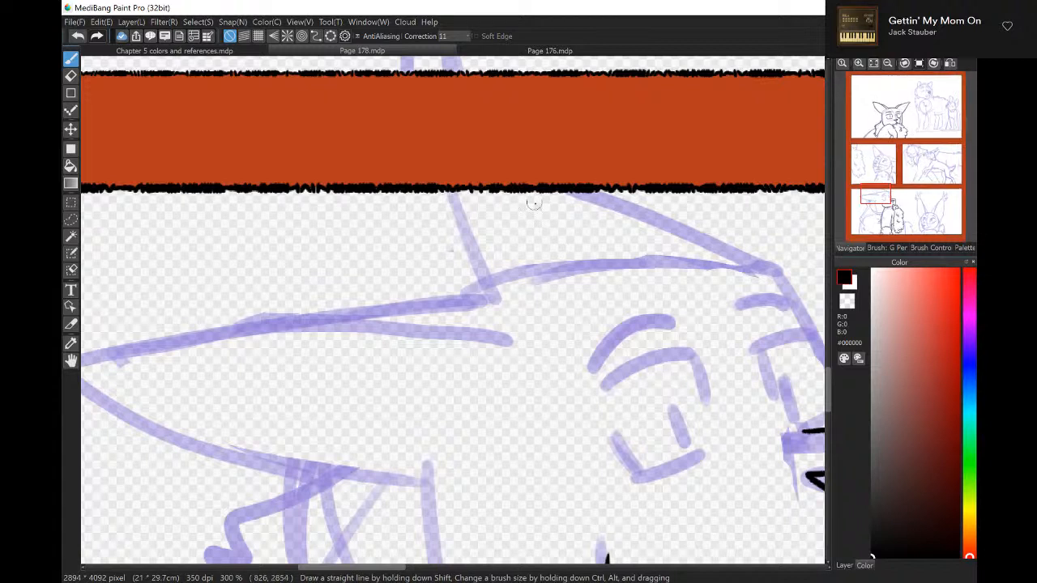
drag(876, 199, 877, 200)
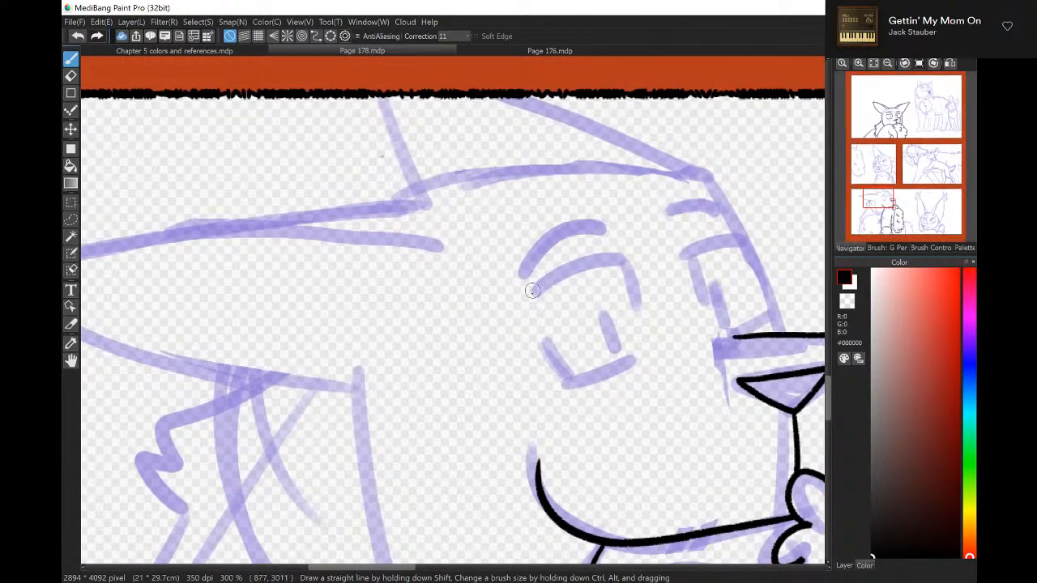
mouse_move(522, 305)
mouse_down()
mouse_move(626, 257)
mouse_move(641, 292)
mouse_move(649, 317)
mouse_up()
mouse_move(531, 341)
mouse_down()
mouse_move(568, 379)
mouse_move(651, 348)
mouse_up()
drag(602, 315, 618, 350)
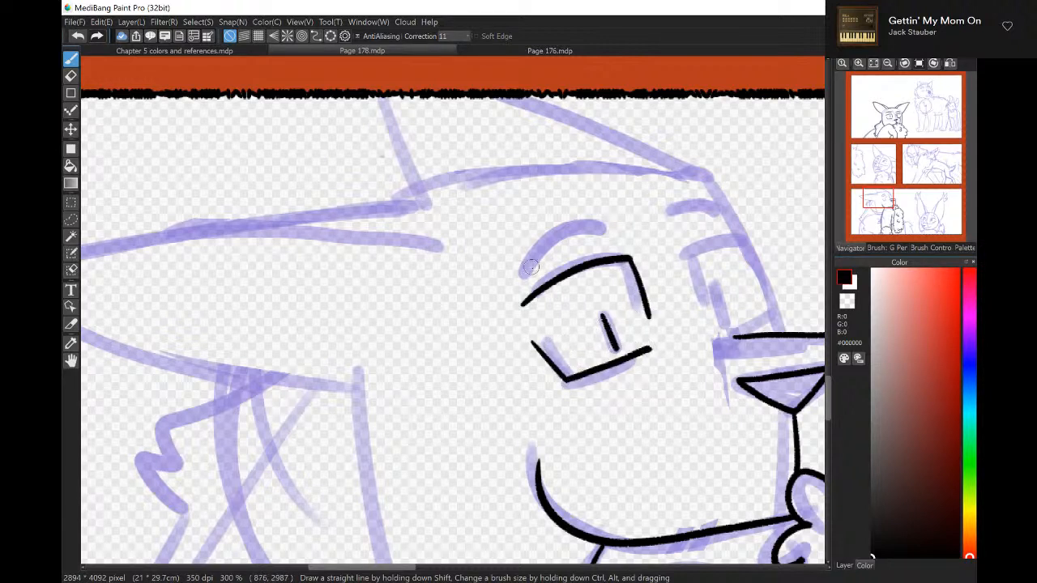
mouse_move(512, 304)
mouse_down()
mouse_move(604, 221)
mouse_move(613, 229)
mouse_move(733, 204)
mouse_move(739, 216)
mouse_up()
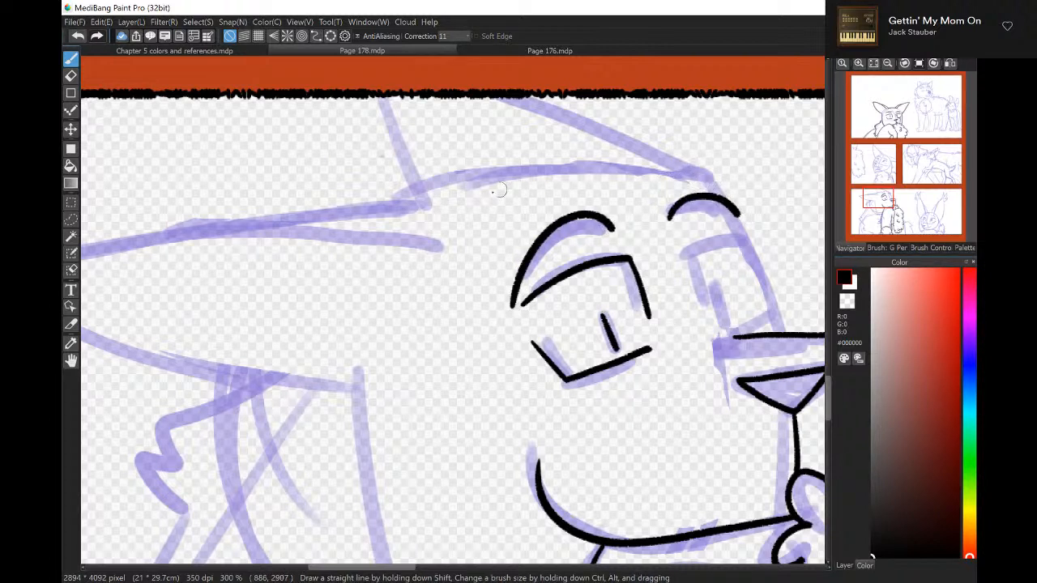
Ink the top of the head from the ear base across the forehead and down to the muzzle, redoing the first stroke.
mouse_move(419, 203)
mouse_down()
mouse_move(542, 167)
mouse_move(693, 169)
mouse_up()
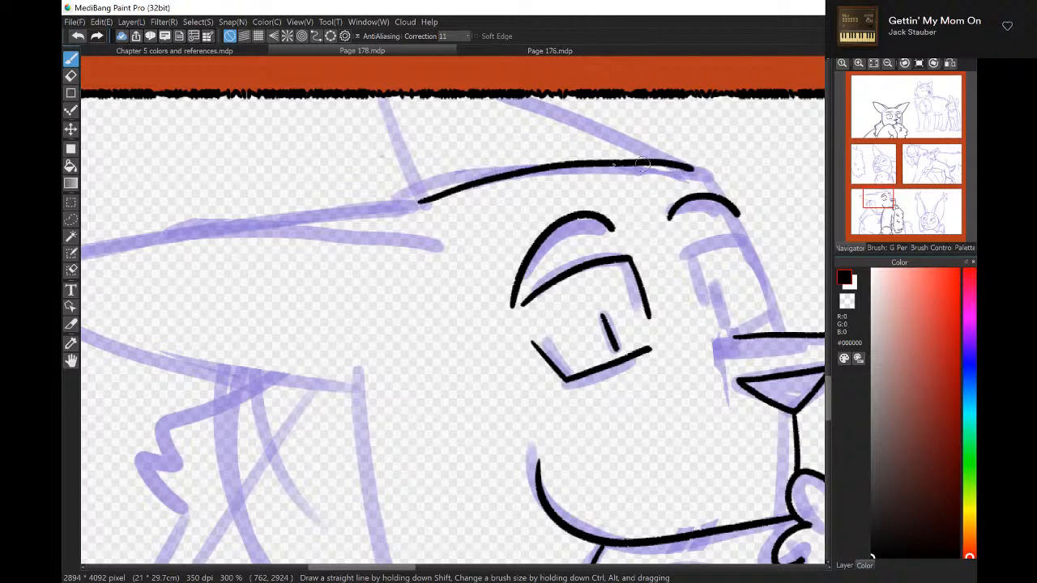
click(78, 35)
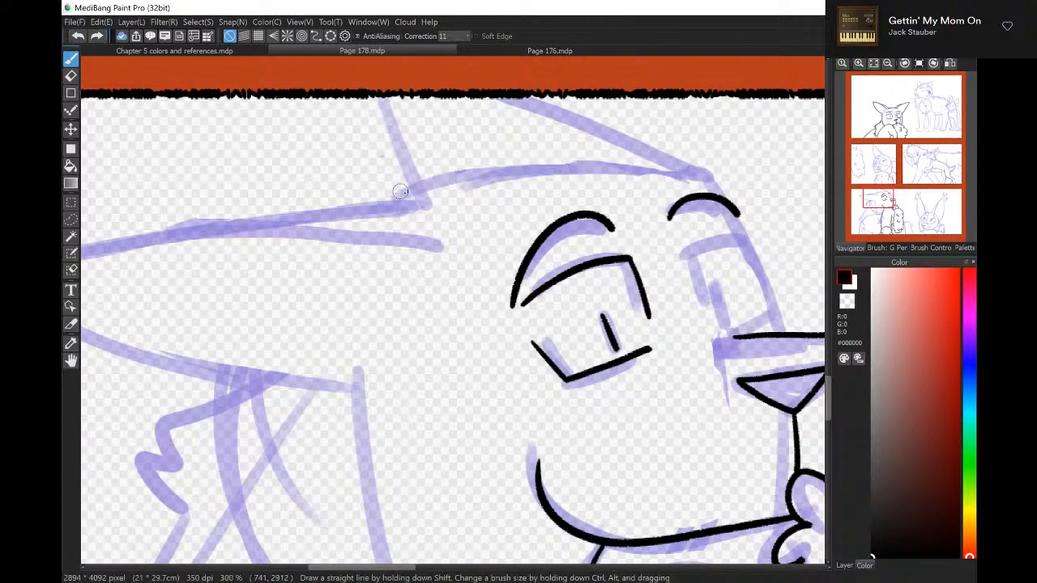
mouse_move(406, 197)
mouse_down()
mouse_move(570, 168)
mouse_move(711, 170)
mouse_move(792, 339)
mouse_up()
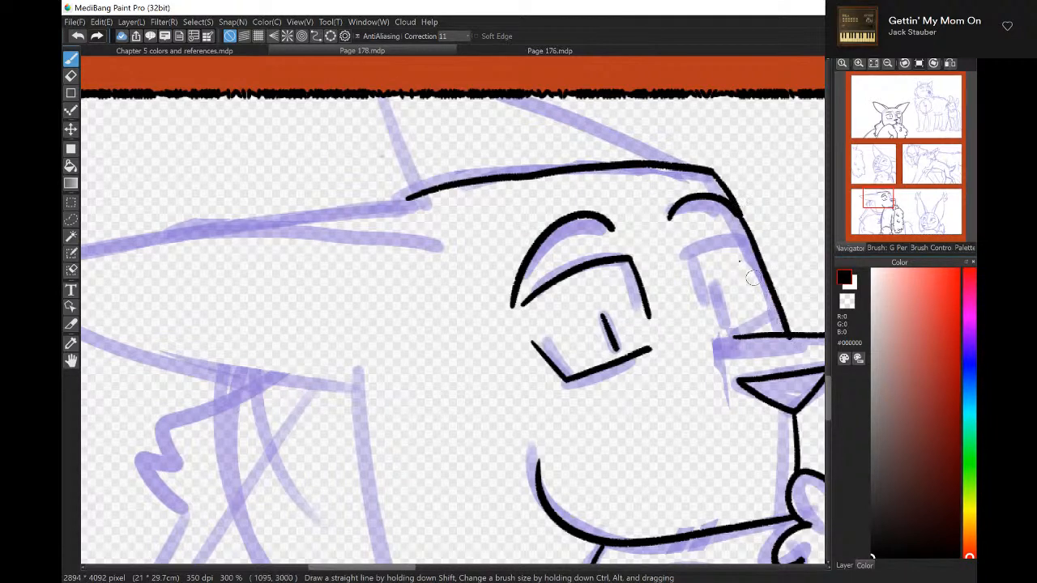
Ink the far eye with its upper lid, inner edge, lower lid and slit pupil, redrawing the upper lid once.
drag(743, 228, 695, 255)
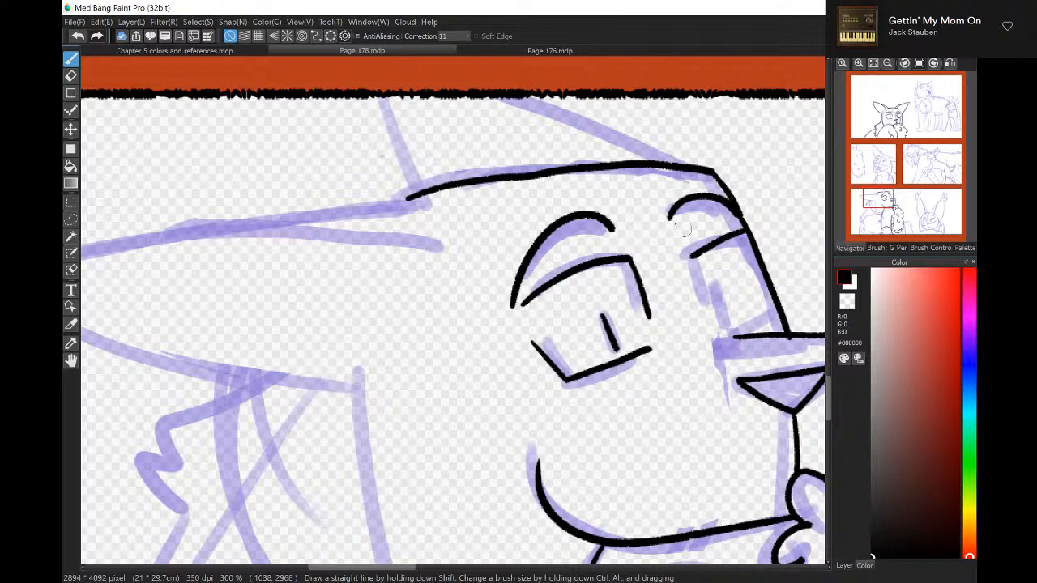
click(77, 36)
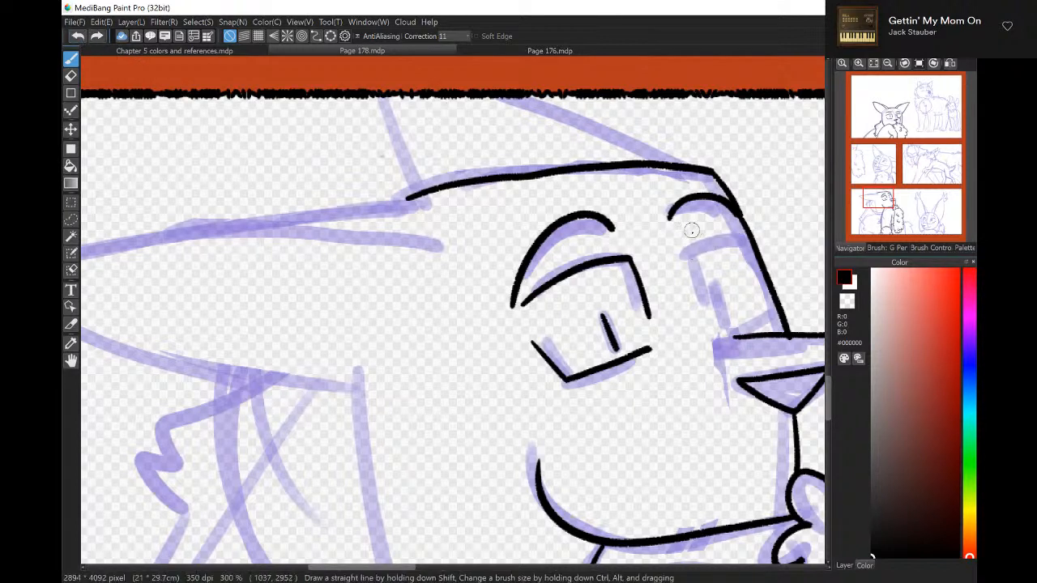
drag(684, 248, 747, 236)
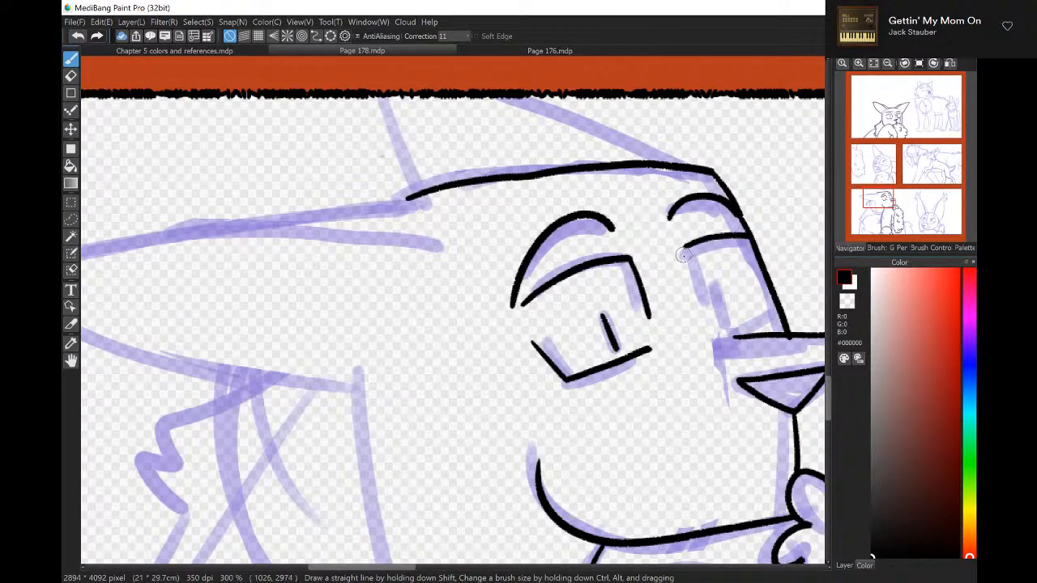
drag(686, 249, 704, 297)
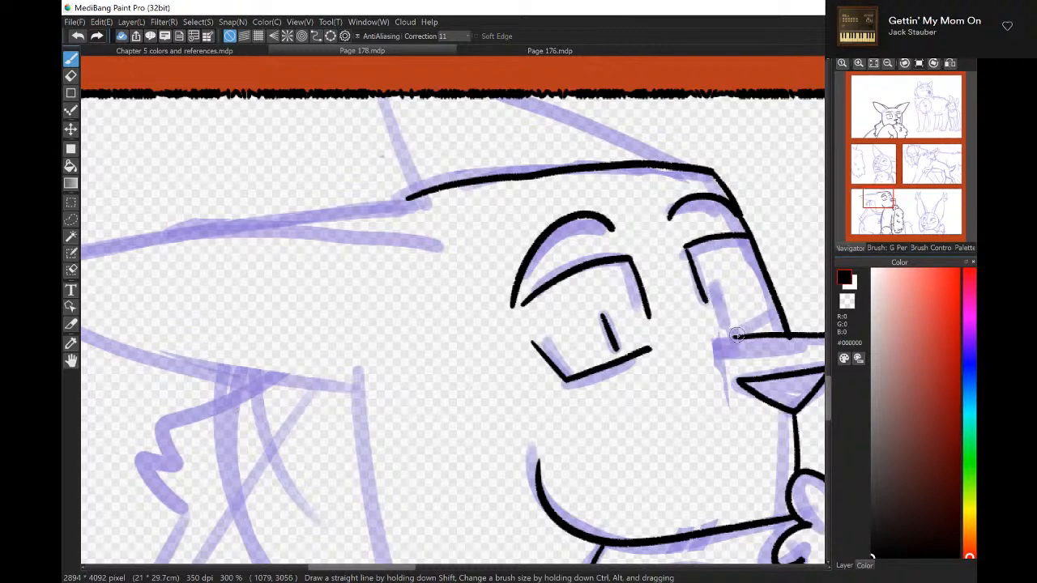
drag(736, 335, 766, 318)
drag(720, 290, 733, 321)
Lasso the near eye's lower lid, move it slightly down to open the eye, clear the selection and return to the brush.
click(71, 236)
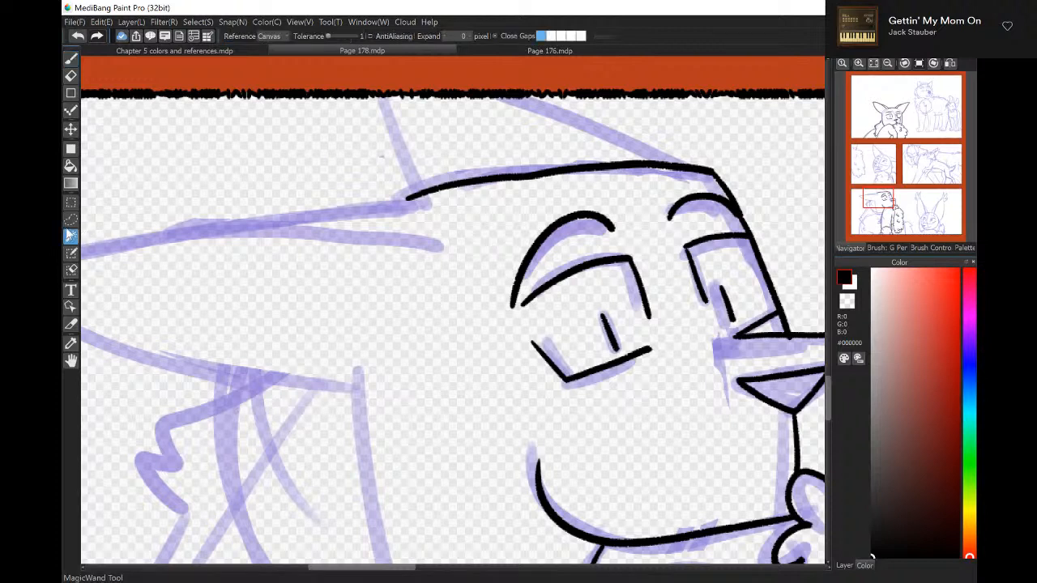
click(70, 219)
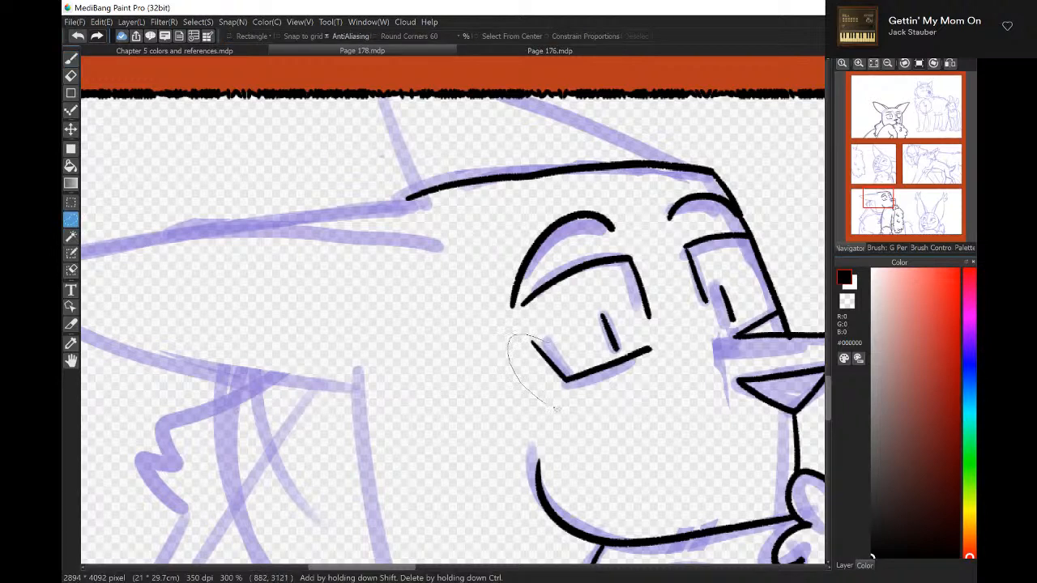
mouse_move(657, 375)
mouse_down()
mouse_move(658, 337)
mouse_move(617, 357)
mouse_up()
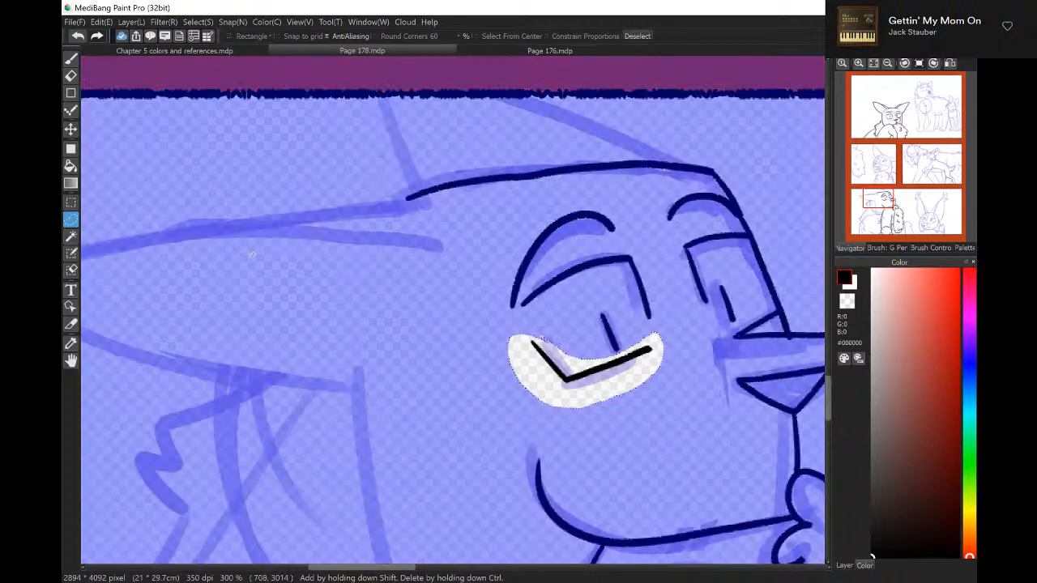
key(v)
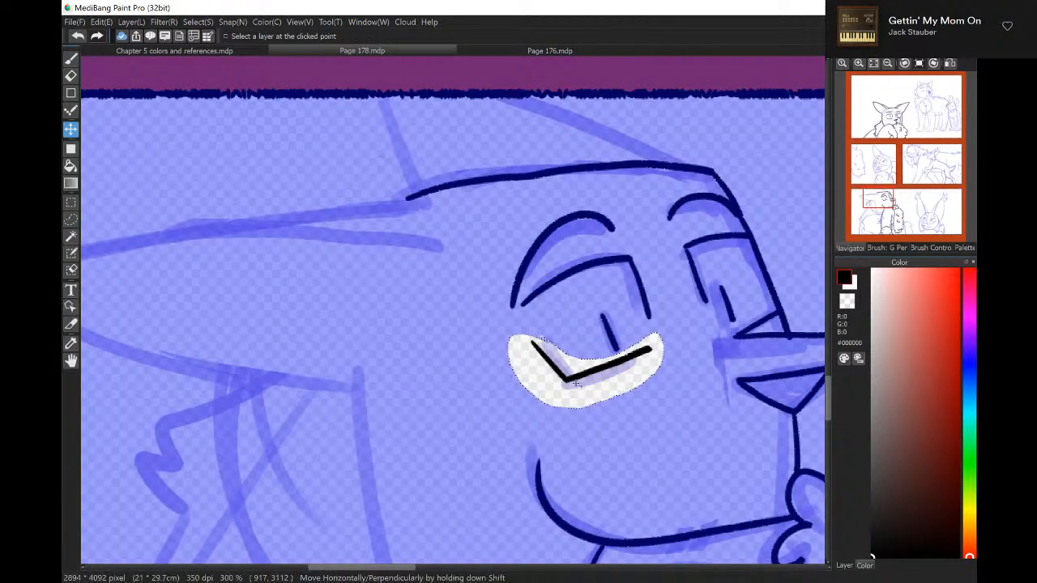
drag(576, 384, 579, 390)
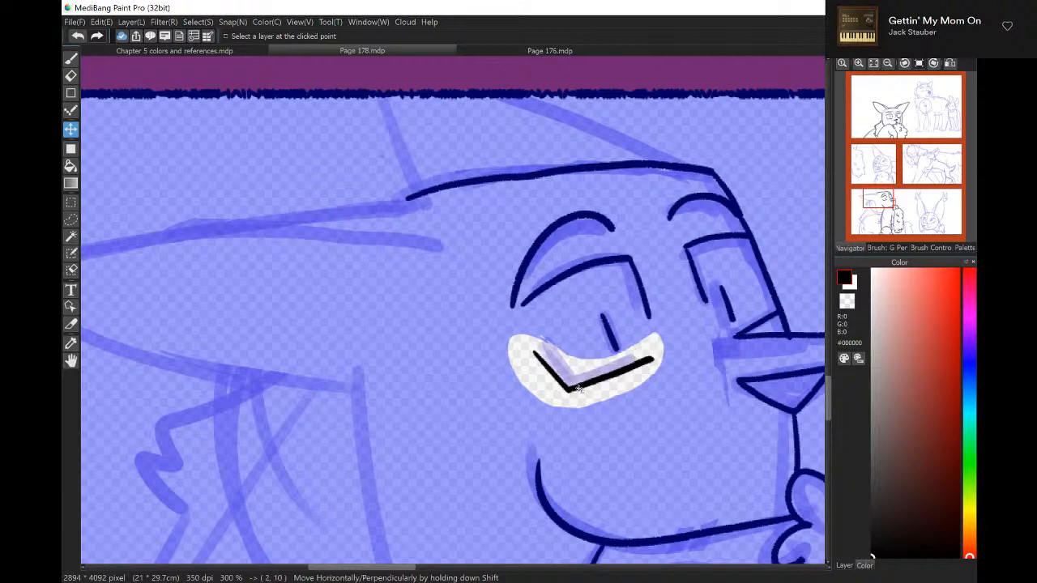
click(197, 22)
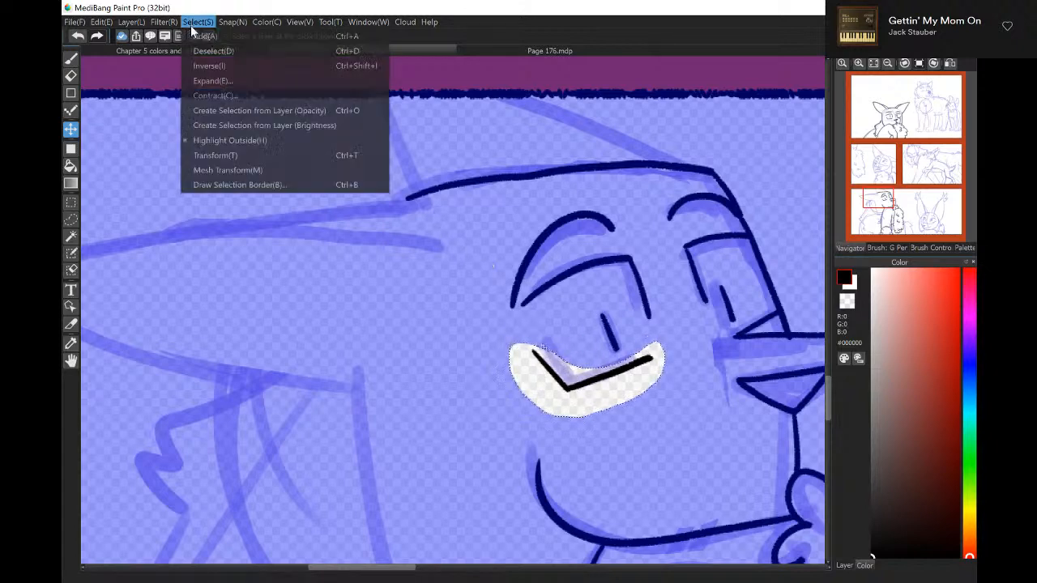
click(203, 51)
click(71, 58)
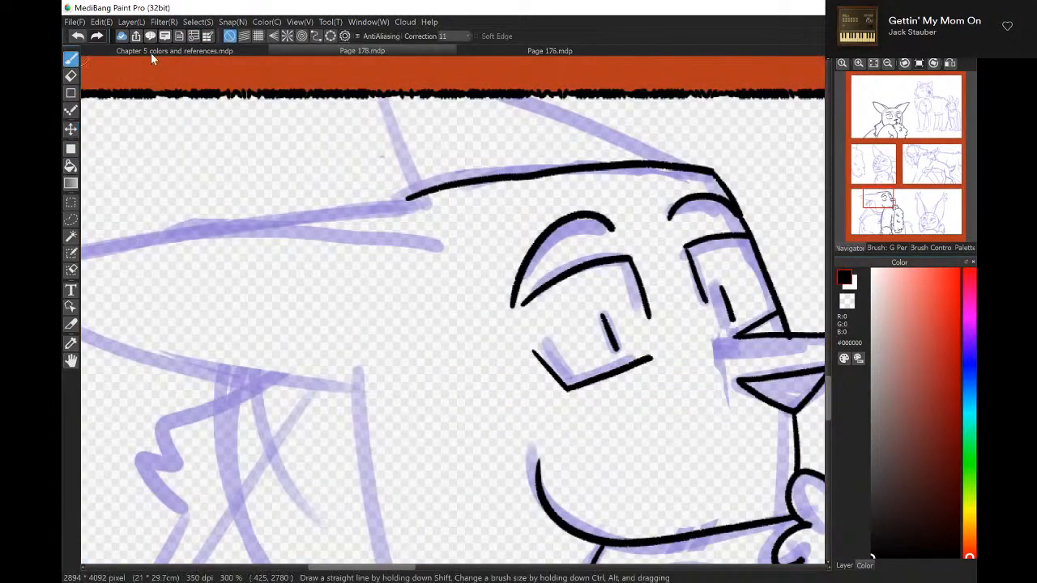
Ink the long line behind the cheek that runs down and across to the front of the body.
drag(880, 201, 880, 206)
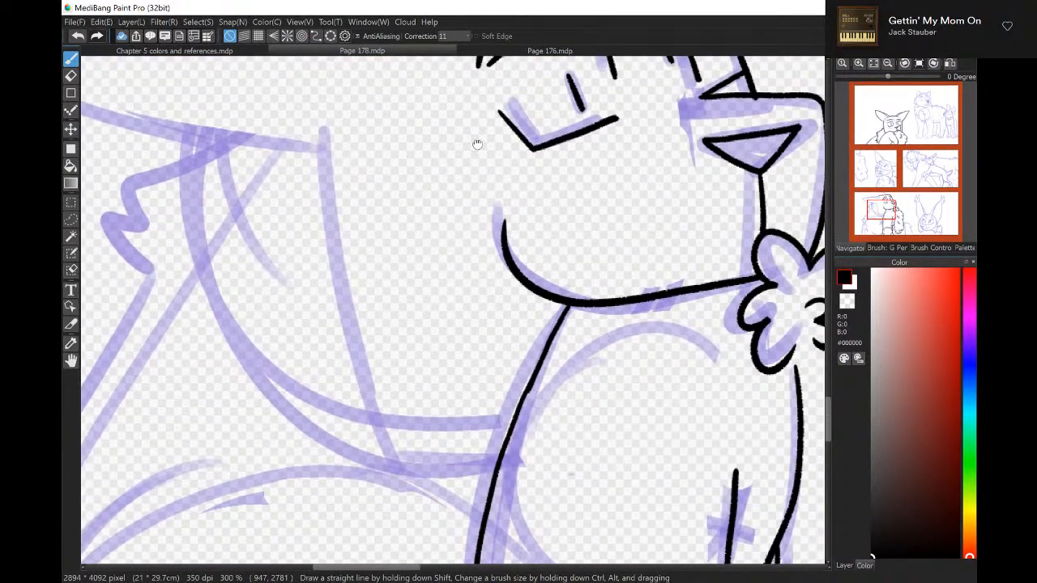
mouse_move(323, 130)
mouse_down()
mouse_move(336, 268)
mouse_move(384, 434)
mouse_move(399, 457)
mouse_move(502, 455)
mouse_up()
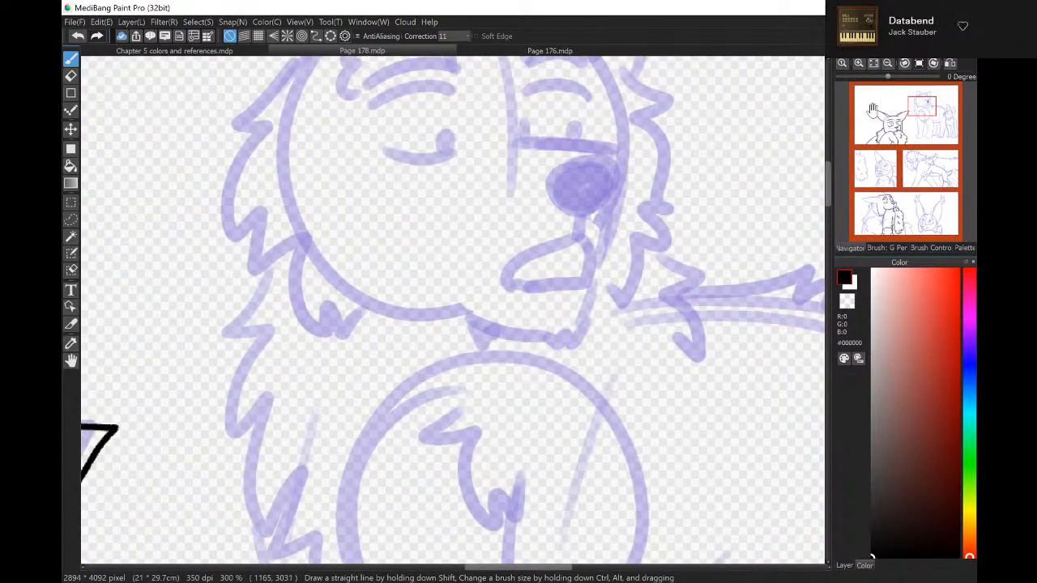
Ink the pointed near ear, the edge joining it to the forehead, and the far ear's two sides up to the panel border.
mouse_move(922, 108)
mouse_down()
mouse_move(895, 207)
mouse_move(873, 200)
mouse_up()
mouse_move(578, 247)
mouse_down()
mouse_move(294, 246)
mouse_move(109, 283)
mouse_move(235, 357)
mouse_move(339, 380)
mouse_move(488, 386)
mouse_up()
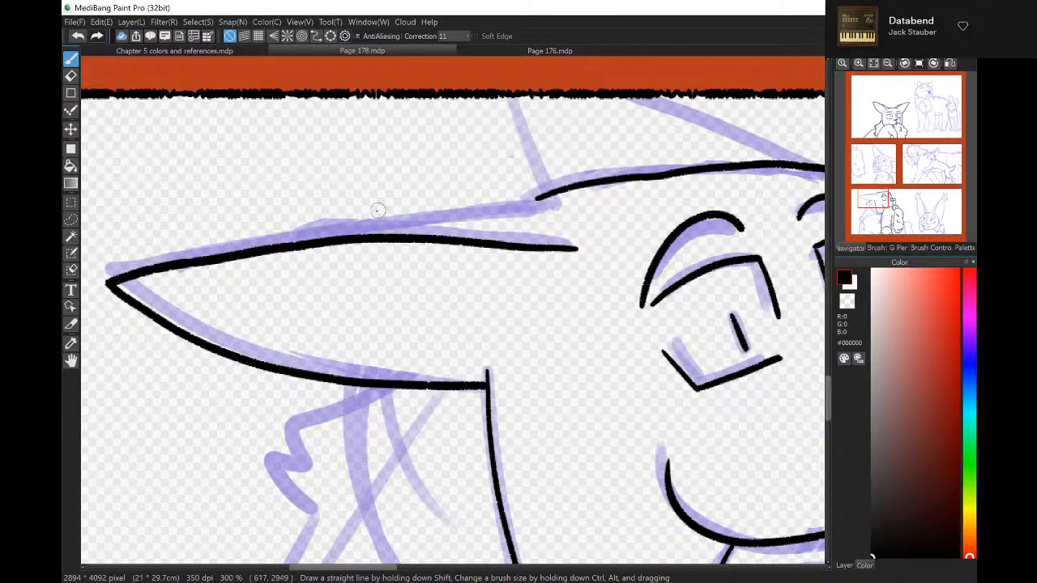
mouse_move(353, 235)
mouse_down()
mouse_move(483, 194)
mouse_move(542, 200)
mouse_move(369, 235)
mouse_up()
click(78, 37)
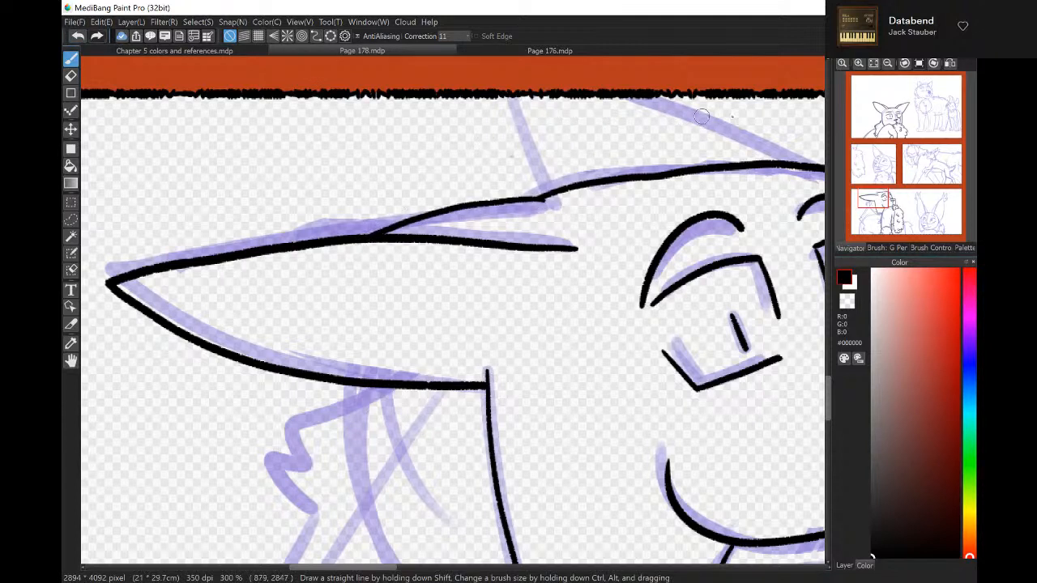
drag(809, 164, 652, 93)
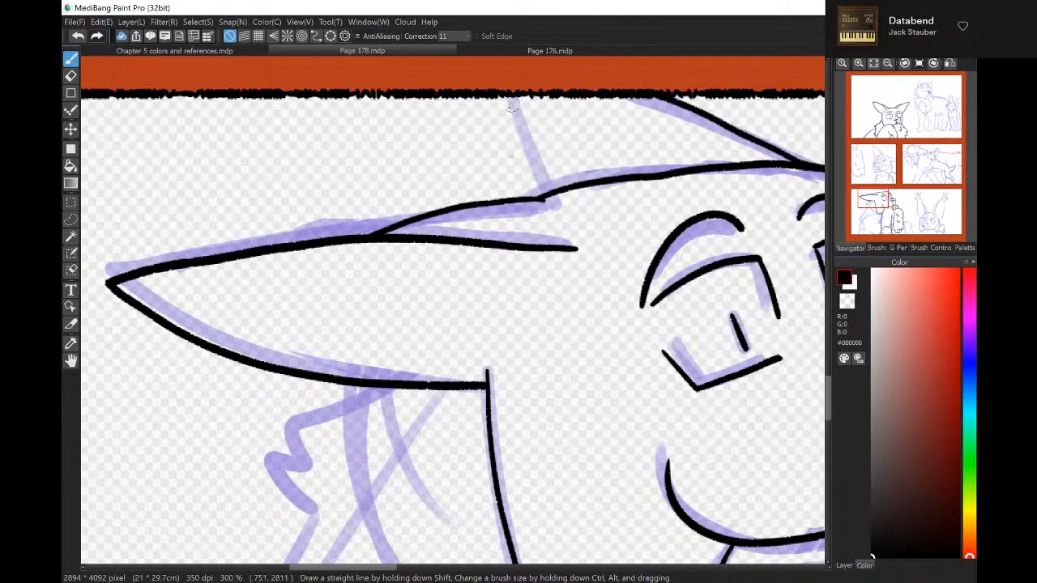
drag(491, 93, 548, 179)
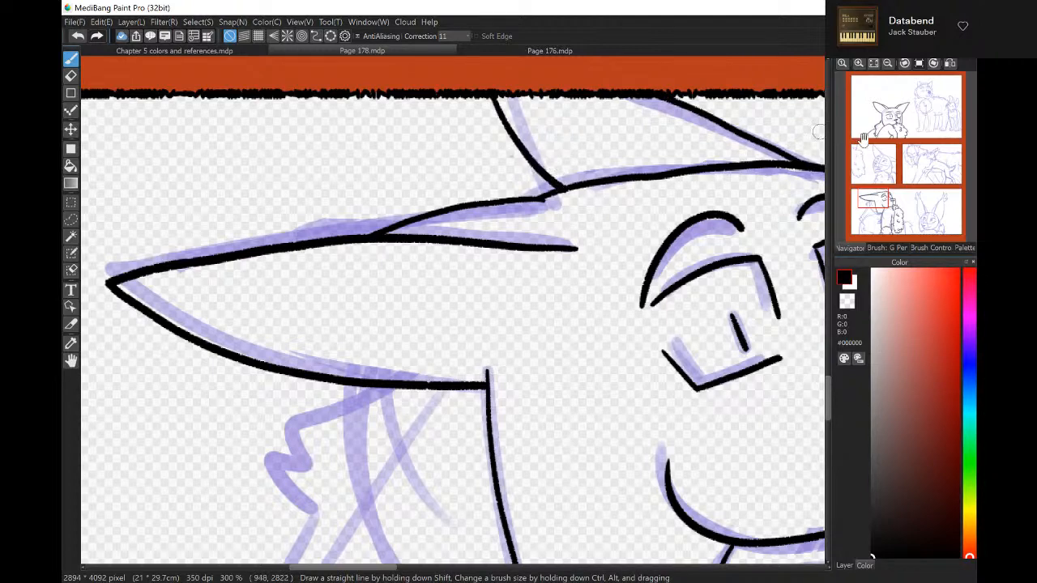
Ink the two jagged fur marks on the body and the short slanted line running down to the bottom-left panel's lower border.
click(877, 219)
drag(877, 220, 872, 219)
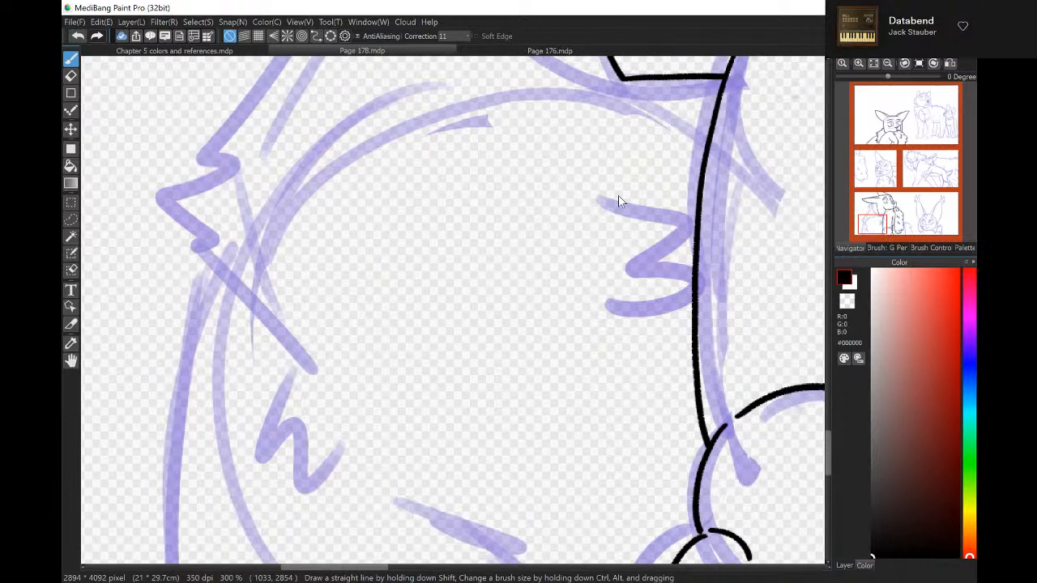
mouse_move(603, 197)
mouse_down()
mouse_move(626, 253)
mouse_move(661, 247)
mouse_move(616, 318)
mouse_up()
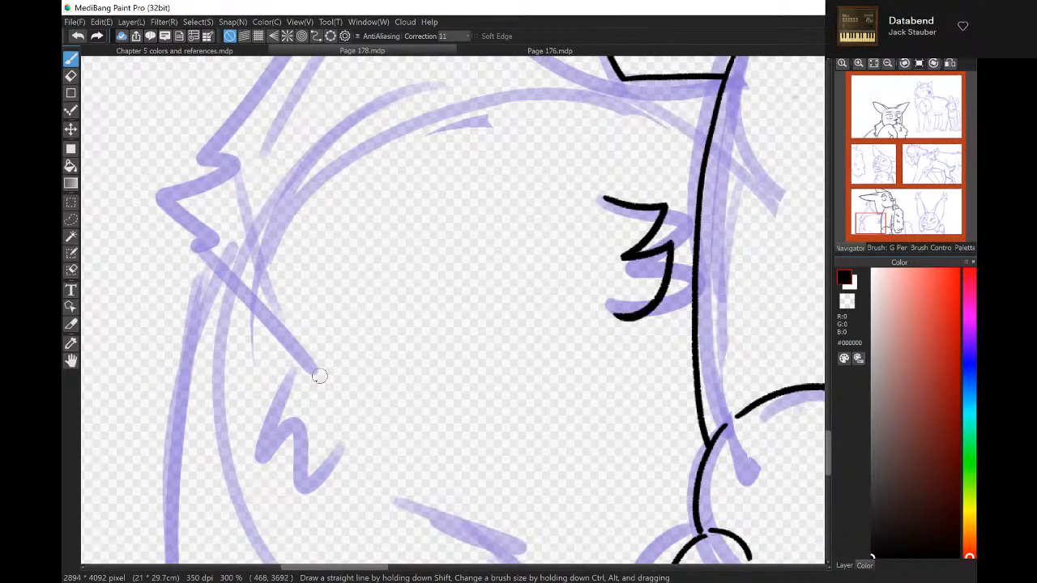
mouse_move(300, 364)
mouse_down()
mouse_move(248, 438)
mouse_move(291, 446)
mouse_move(275, 473)
mouse_move(364, 452)
mouse_up()
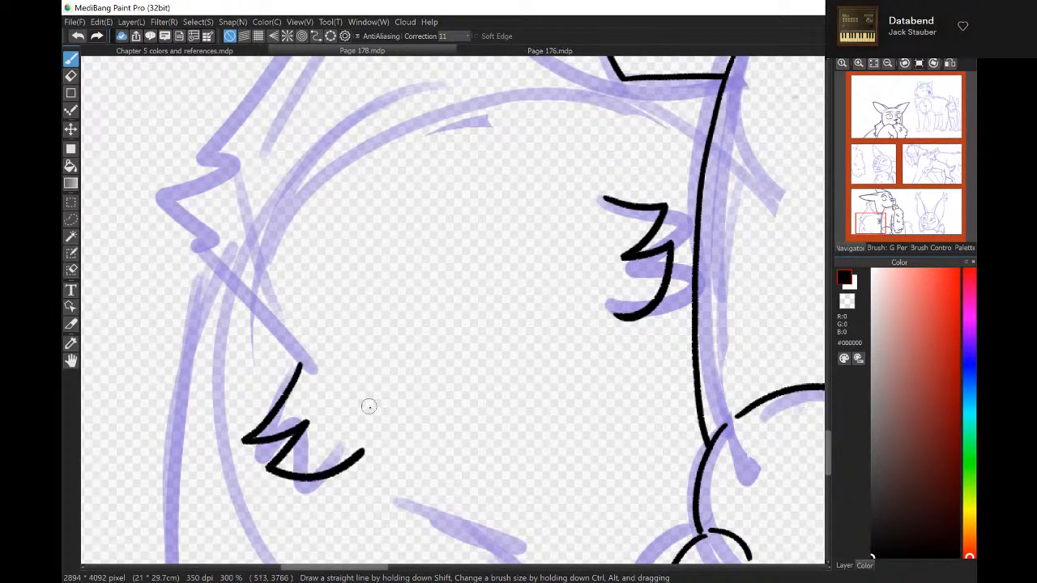
mouse_move(879, 221)
mouse_down()
mouse_move(883, 229)
mouse_move(865, 229)
mouse_up()
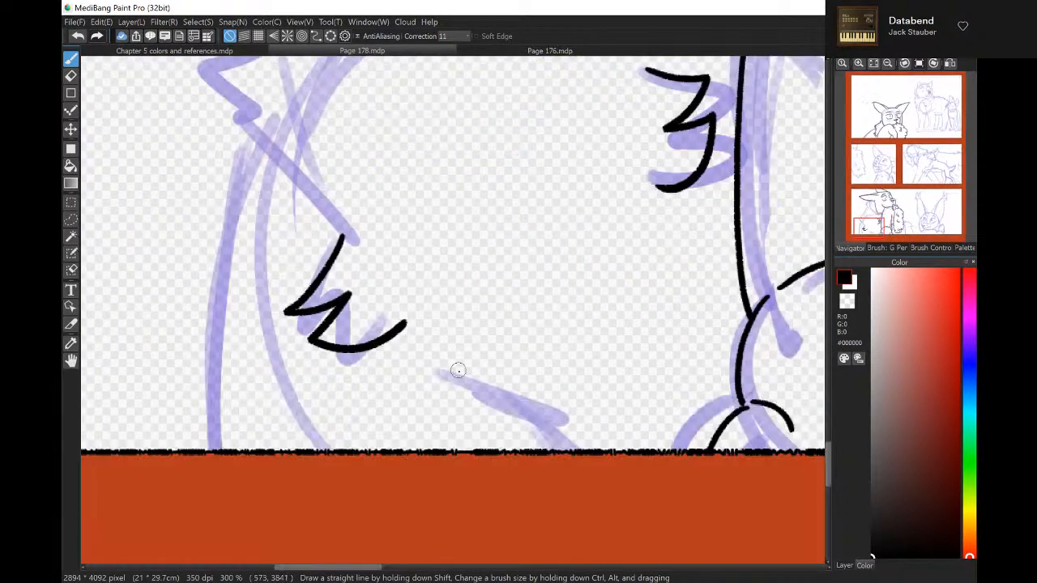
drag(453, 372, 580, 460)
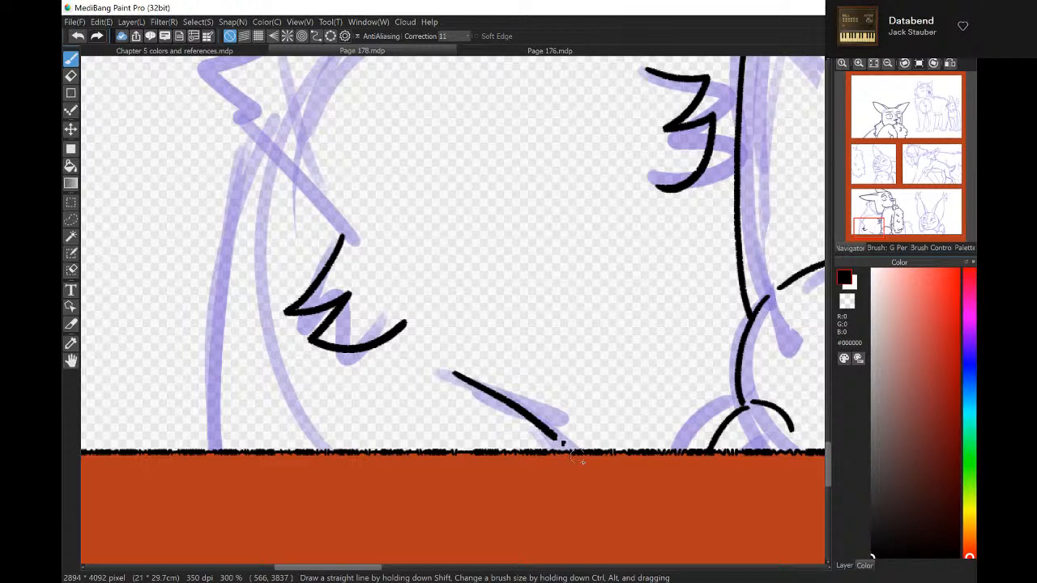
Ink the jagged fur outline from below the ear down the neck and shoulder, plus the back line down to the panel border.
drag(869, 225, 868, 211)
mouse_move(587, 121)
mouse_down()
mouse_move(486, 162)
mouse_move(507, 254)
mouse_move(374, 487)
mouse_up()
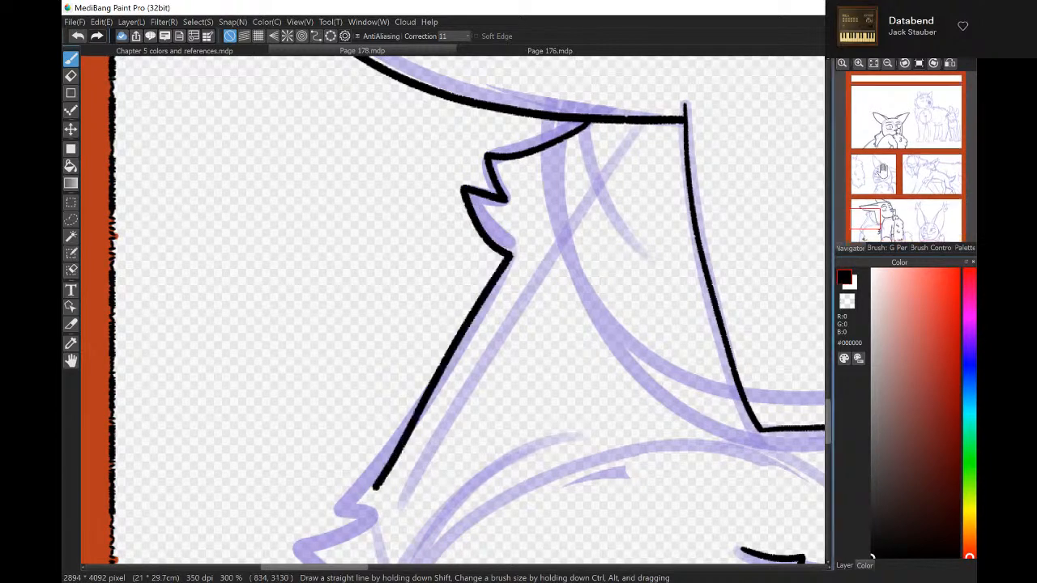
mouse_move(875, 215)
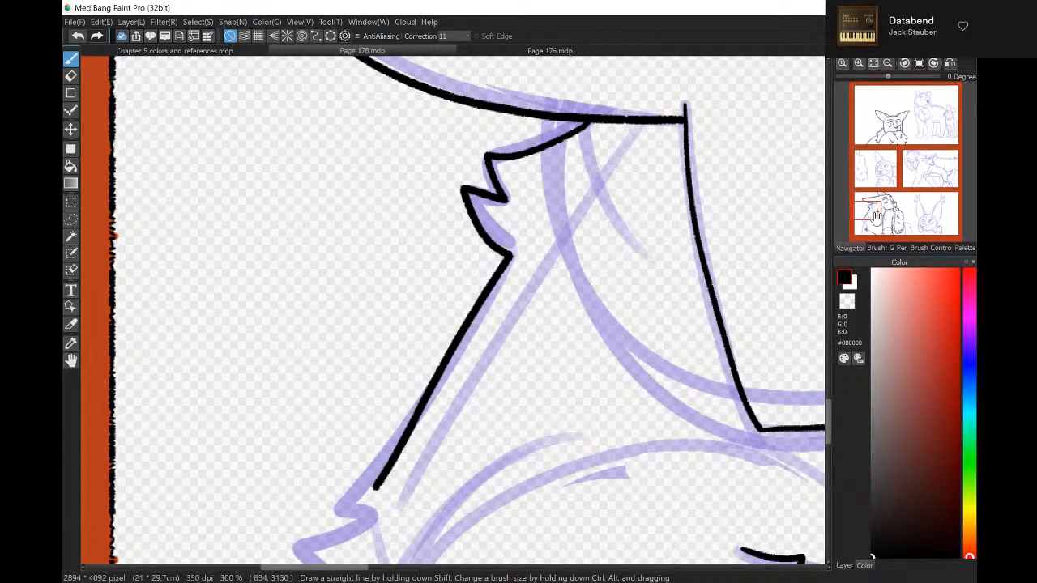
drag(877, 216, 879, 224)
mouse_move(327, 254)
mouse_down()
mouse_move(319, 398)
mouse_move(390, 466)
mouse_up()
mouse_move(878, 224)
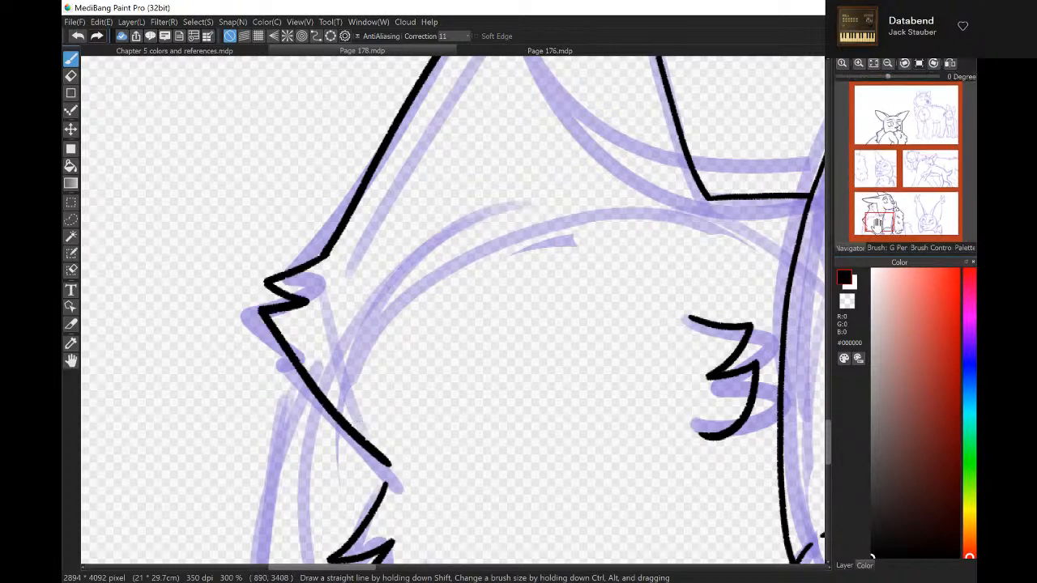
drag(877, 224, 867, 228)
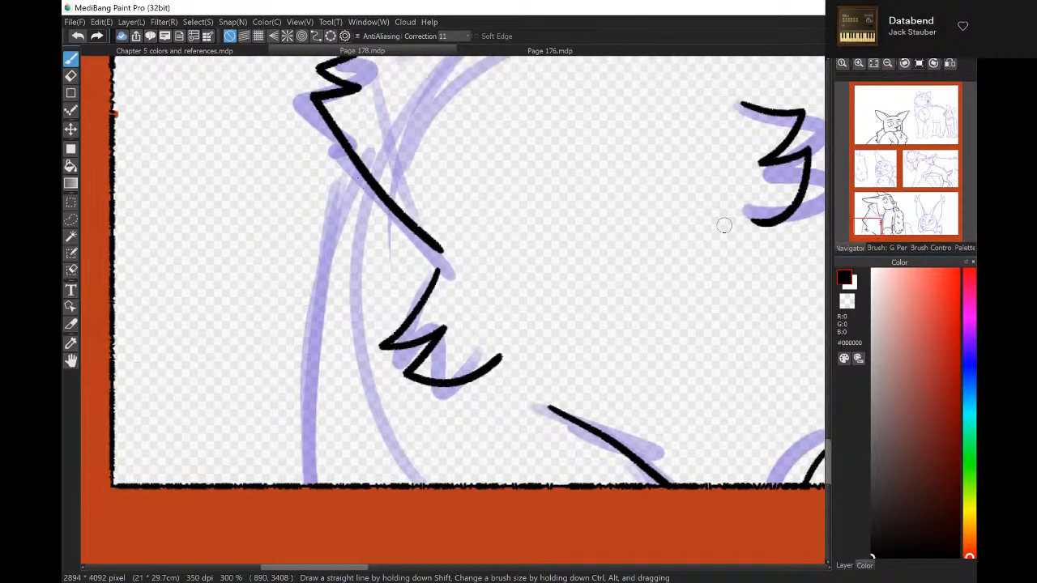
mouse_move(346, 178)
mouse_down()
mouse_move(307, 371)
mouse_move(305, 486)
mouse_up()
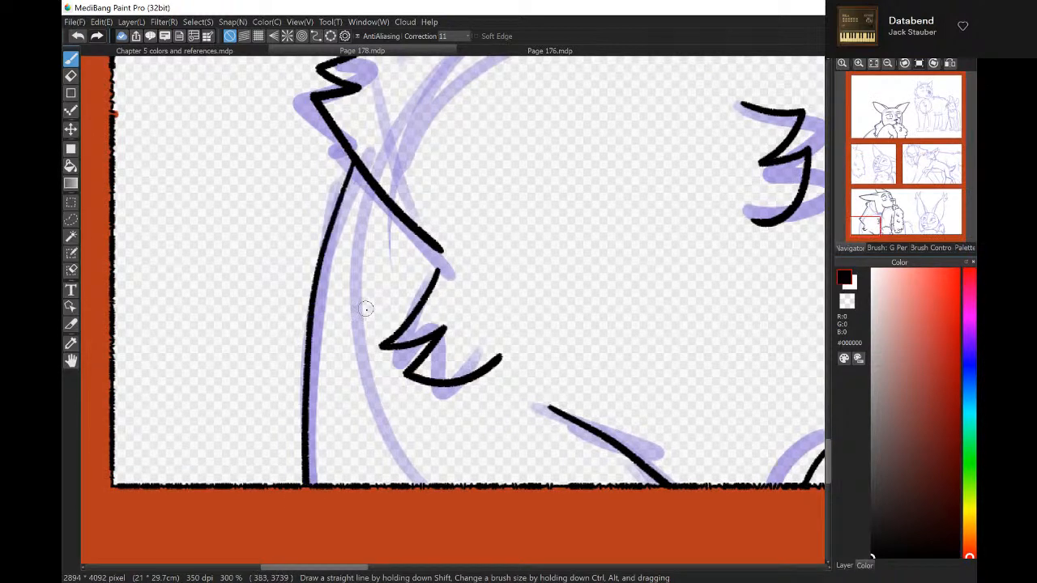
click(881, 219)
mouse_move(882, 219)
mouse_down()
mouse_move(885, 207)
mouse_move(875, 211)
mouse_up()
mouse_move(417, 249)
mouse_down()
mouse_move(446, 217)
mouse_move(450, 259)
mouse_move(482, 245)
mouse_move(479, 306)
mouse_up()
Ink two curved fur marks and the scalloped upper outline of the fluffy shape at the middle-left panel's left border.
mouse_move(875, 214)
mouse_down()
mouse_move(877, 199)
mouse_move(889, 201)
mouse_move(901, 233)
mouse_move(892, 212)
mouse_move(885, 227)
mouse_up()
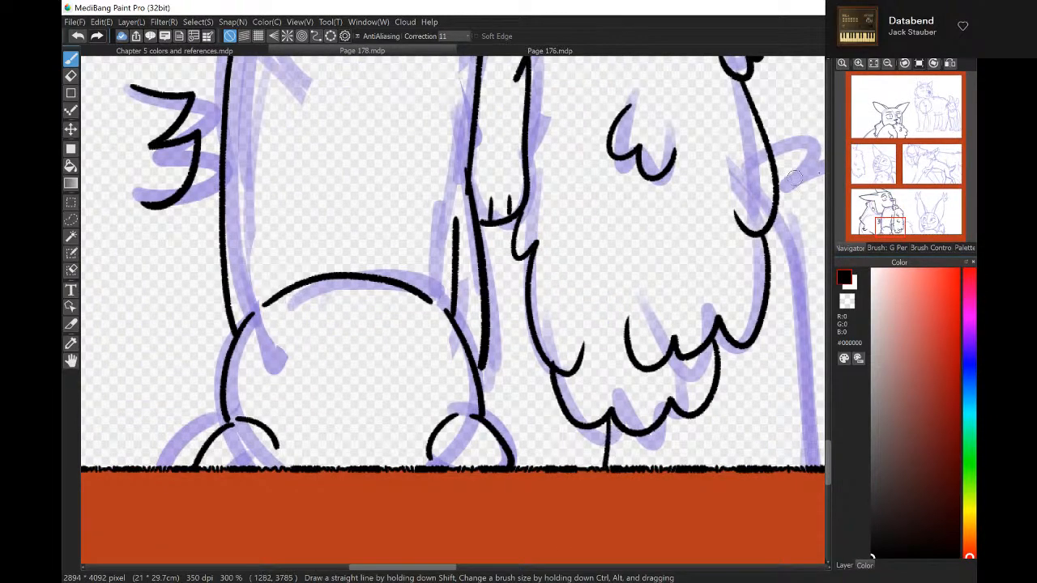
mouse_move(886, 215)
mouse_down()
mouse_move(875, 142)
mouse_move(869, 168)
mouse_move(853, 158)
mouse_up()
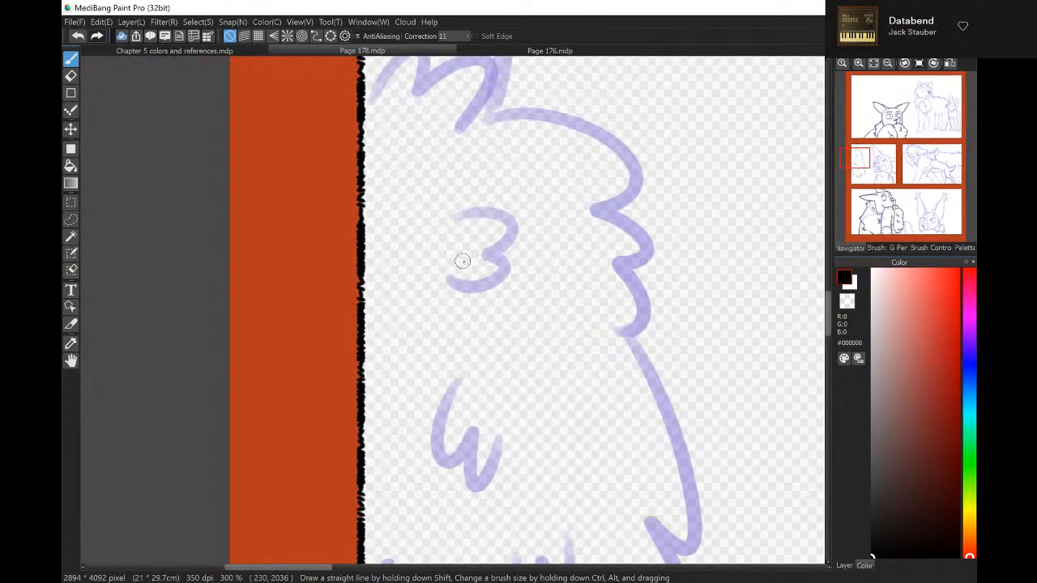
mouse_move(459, 219)
mouse_down()
mouse_move(517, 231)
mouse_move(515, 261)
mouse_move(450, 295)
mouse_up()
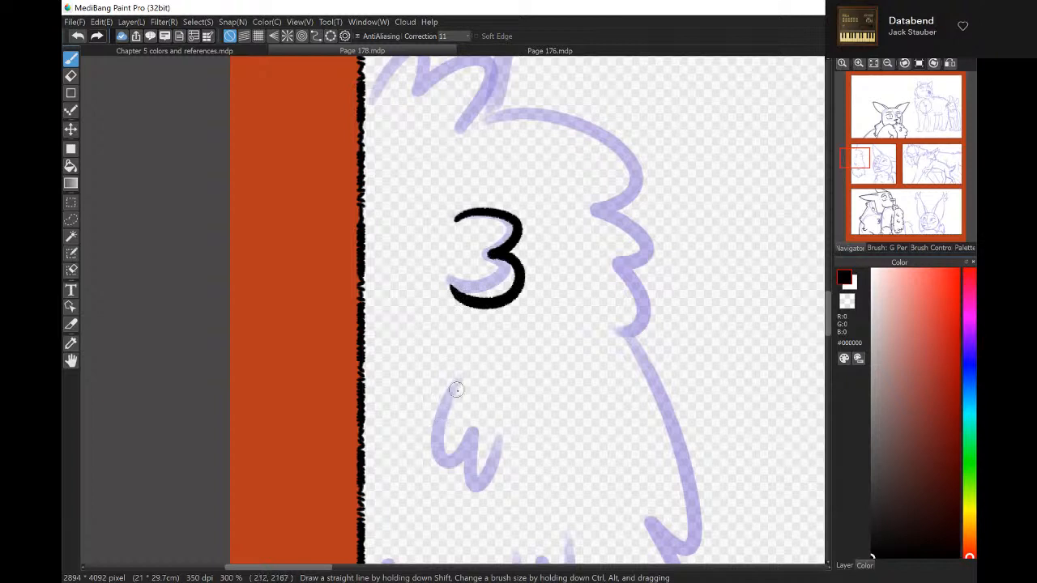
mouse_move(456, 390)
mouse_down()
mouse_move(432, 469)
mouse_move(512, 442)
mouse_up()
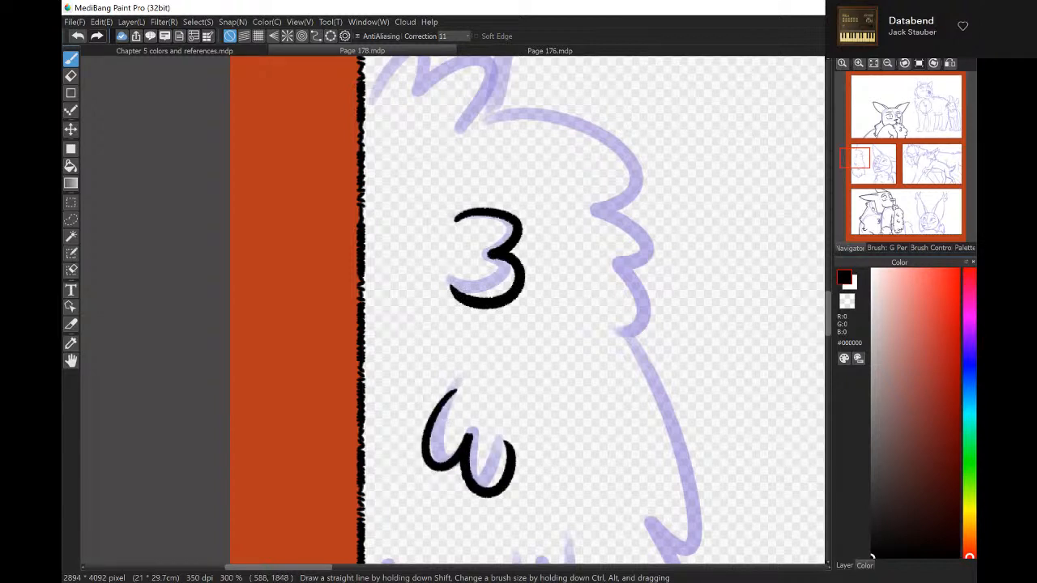
key(ctrl+minus)
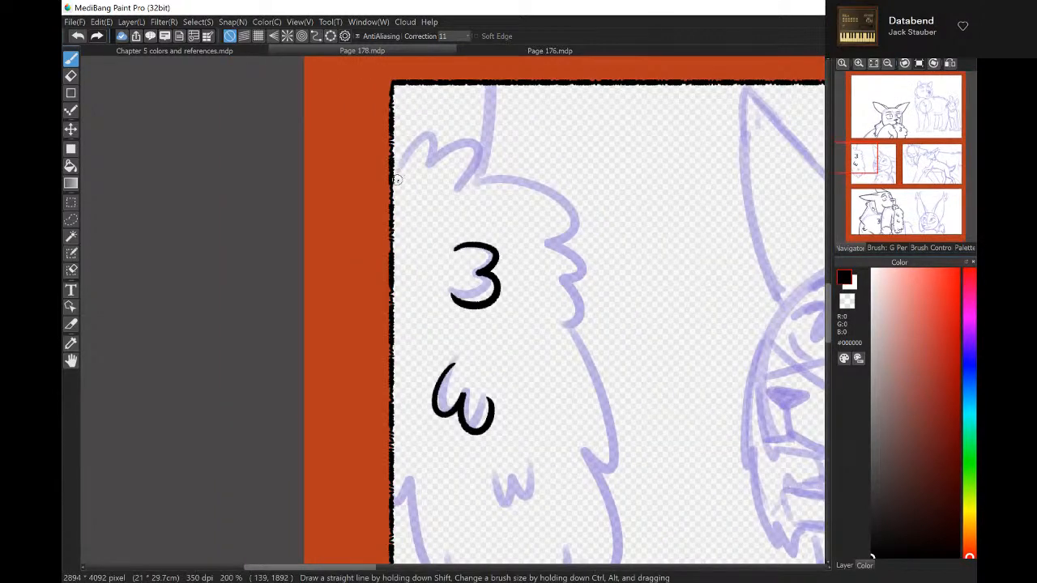
mouse_move(396, 179)
mouse_down()
mouse_move(436, 130)
mouse_move(441, 164)
mouse_move(460, 189)
mouse_up()
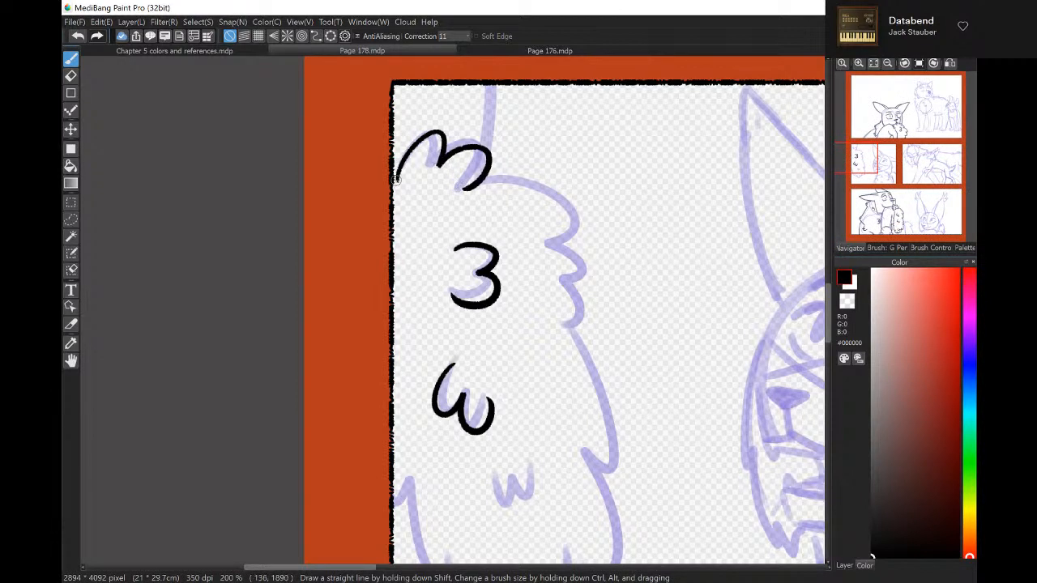
mouse_move(483, 182)
mouse_down()
mouse_move(591, 228)
mouse_move(543, 320)
mouse_up()
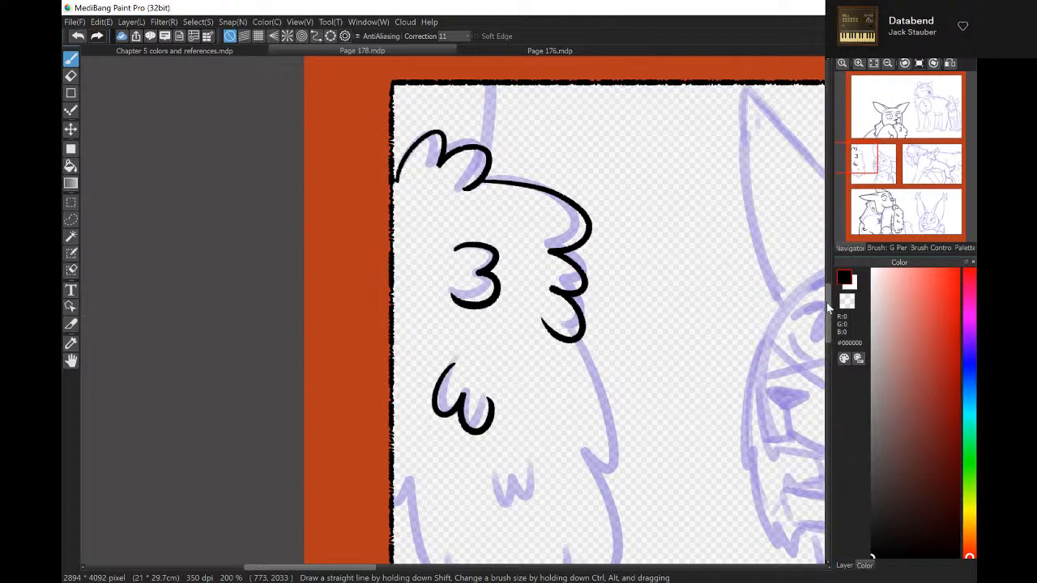
Ink the fluffy shape's lower side and scalloped bottom edge back to the panel border, and add its lowest small fur mark.
scroll(606, 163, down, 5)
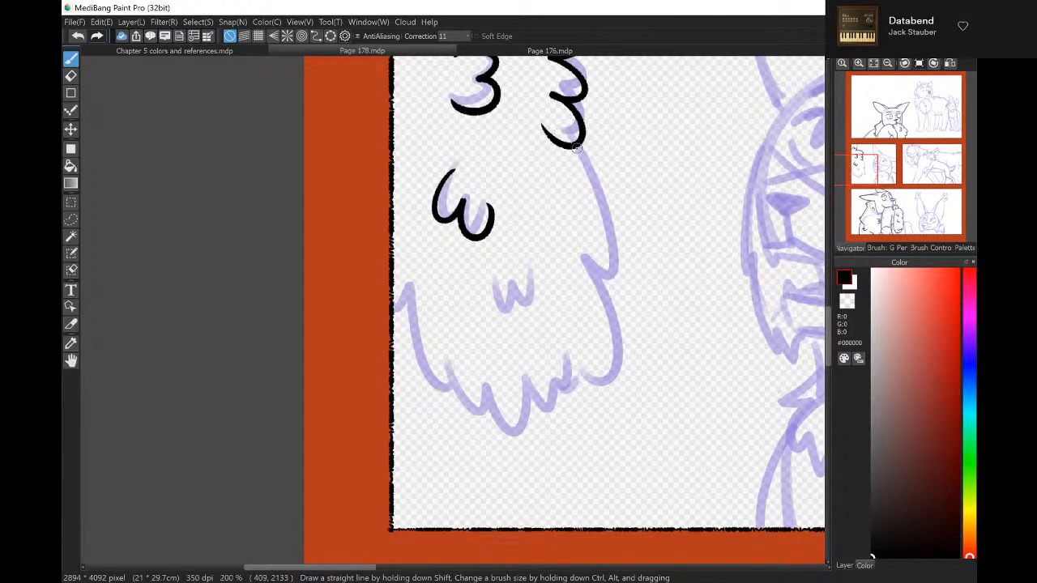
mouse_move(577, 147)
mouse_down()
mouse_move(619, 277)
mouse_move(580, 257)
mouse_up()
mouse_move(610, 296)
mouse_down()
mouse_move(613, 378)
mouse_move(559, 381)
mouse_up()
mouse_move(413, 302)
mouse_down()
mouse_move(446, 391)
mouse_move(501, 398)
mouse_move(521, 433)
mouse_move(539, 396)
mouse_move(571, 389)
mouse_up()
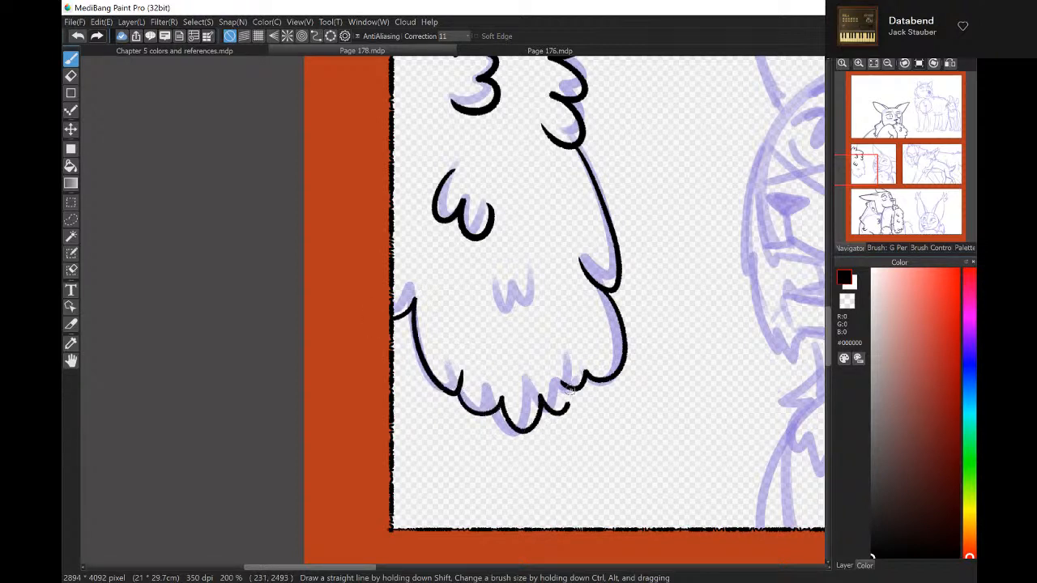
mouse_move(492, 283)
mouse_down()
mouse_move(495, 298)
mouse_move(523, 312)
mouse_move(548, 292)
mouse_up()
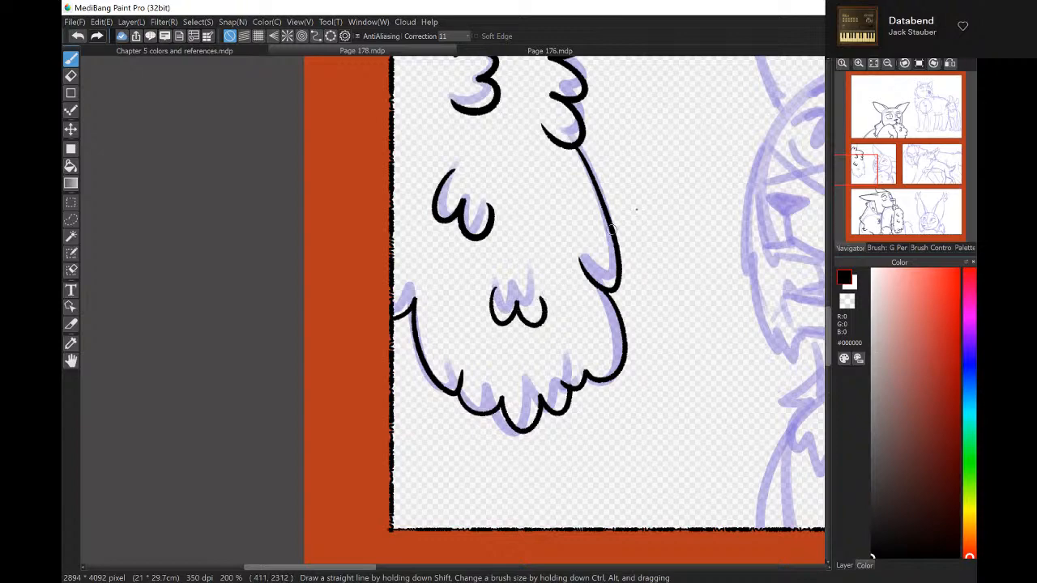
Rotate the canvas to level the smiling character's face in the middle-left panel and ink both eyebrows.
mouse_move(880, 154)
mouse_down()
mouse_move(882, 125)
mouse_move(870, 174)
mouse_move(913, 203)
mouse_move(889, 130)
mouse_move(887, 177)
mouse_move(881, 146)
mouse_up()
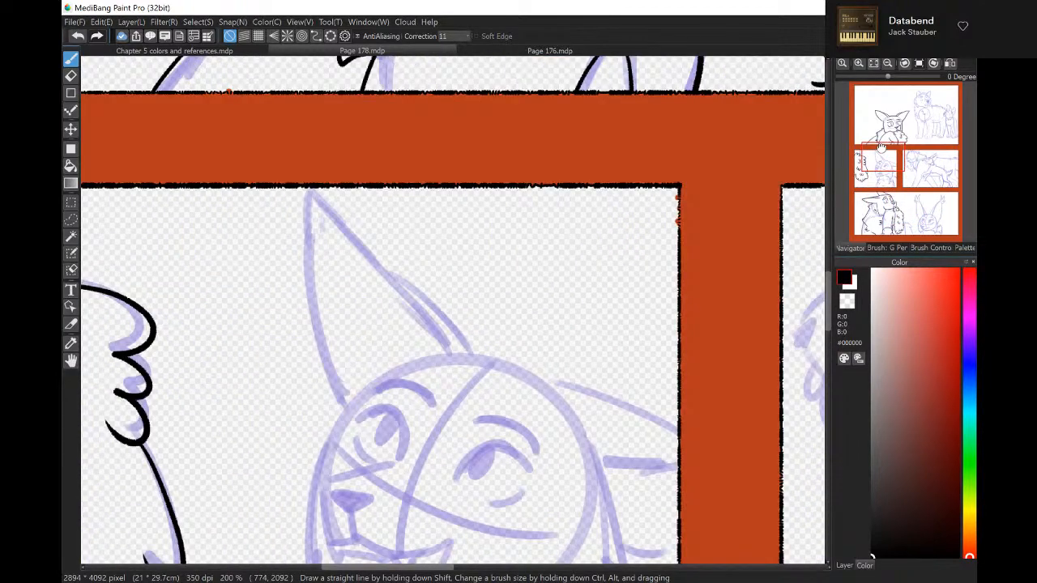
drag(881, 146, 867, 152)
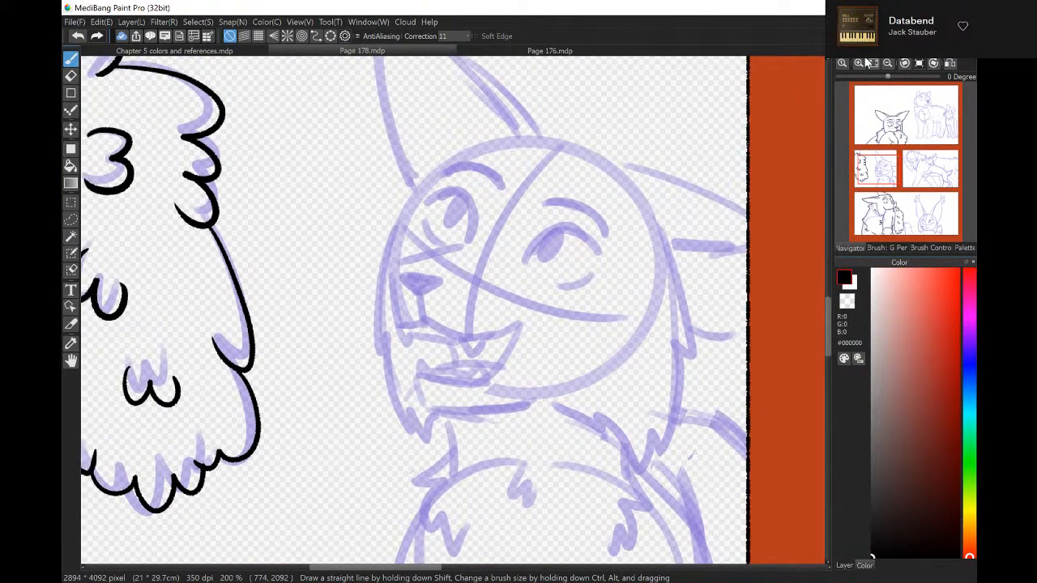
click(842, 63)
click(842, 63)
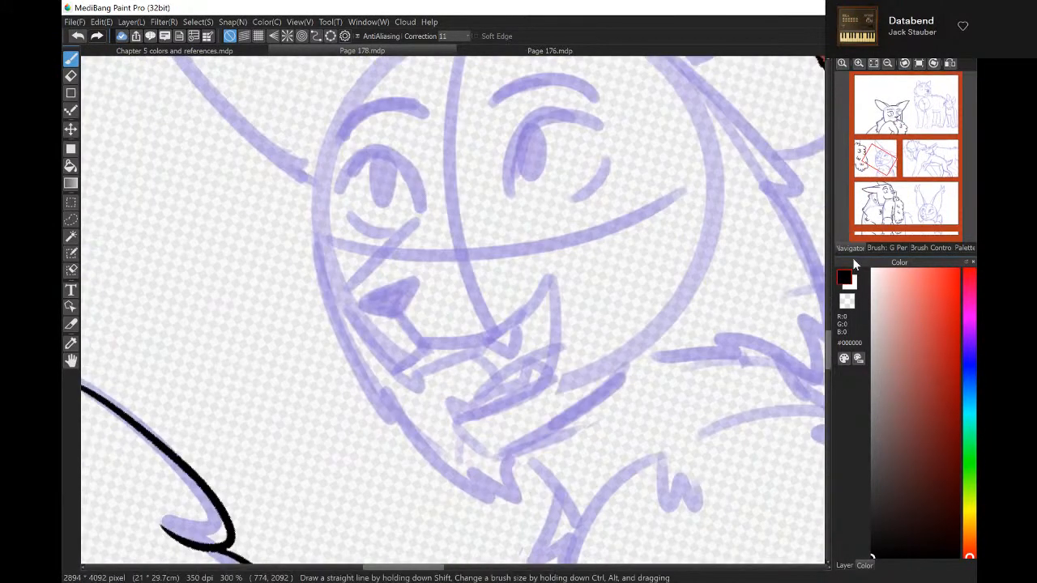
scroll(463, 127, up, 2)
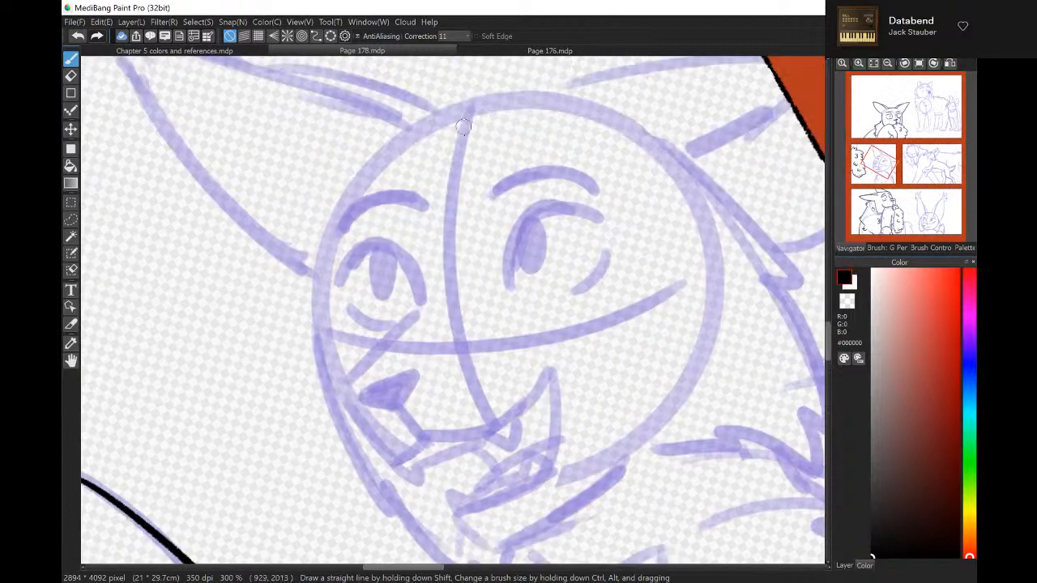
drag(494, 195, 597, 195)
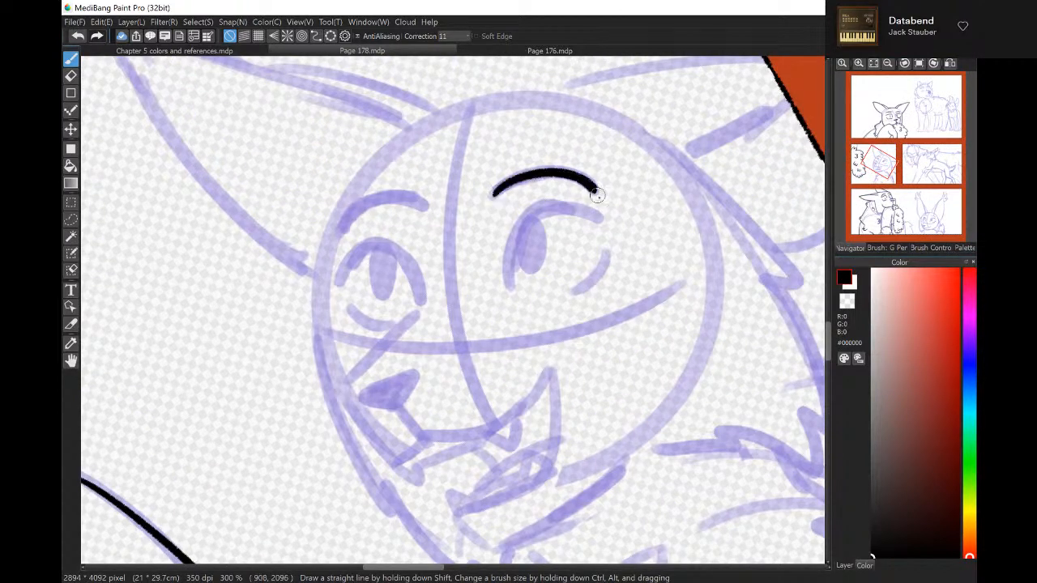
drag(339, 234, 419, 206)
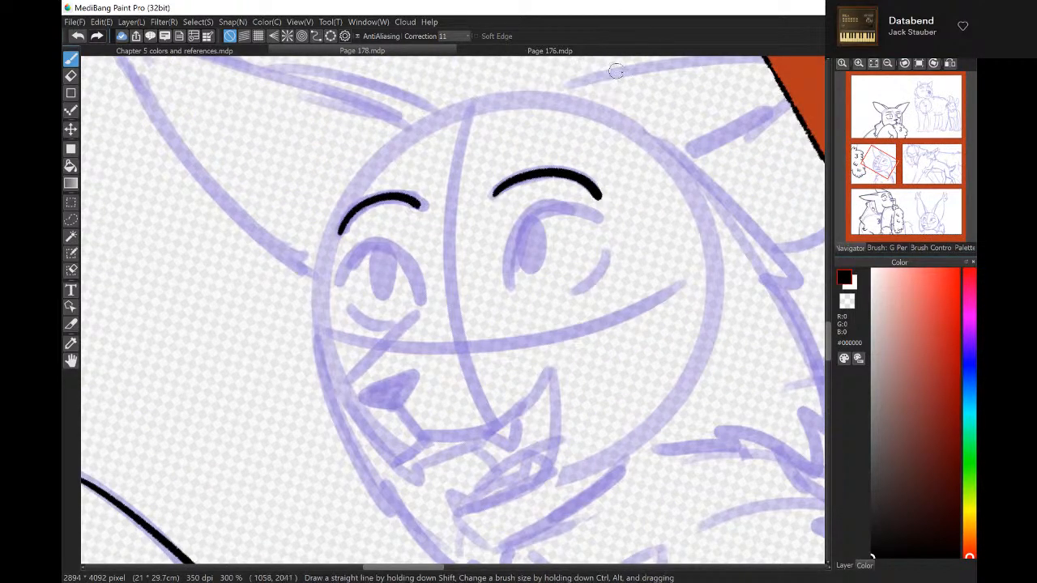
Ink the curve across the top of the smiling character's head and both edges of the ear reaching the orange panel border.
mouse_move(597, 100)
mouse_down()
mouse_move(483, 97)
mouse_move(360, 164)
mouse_up()
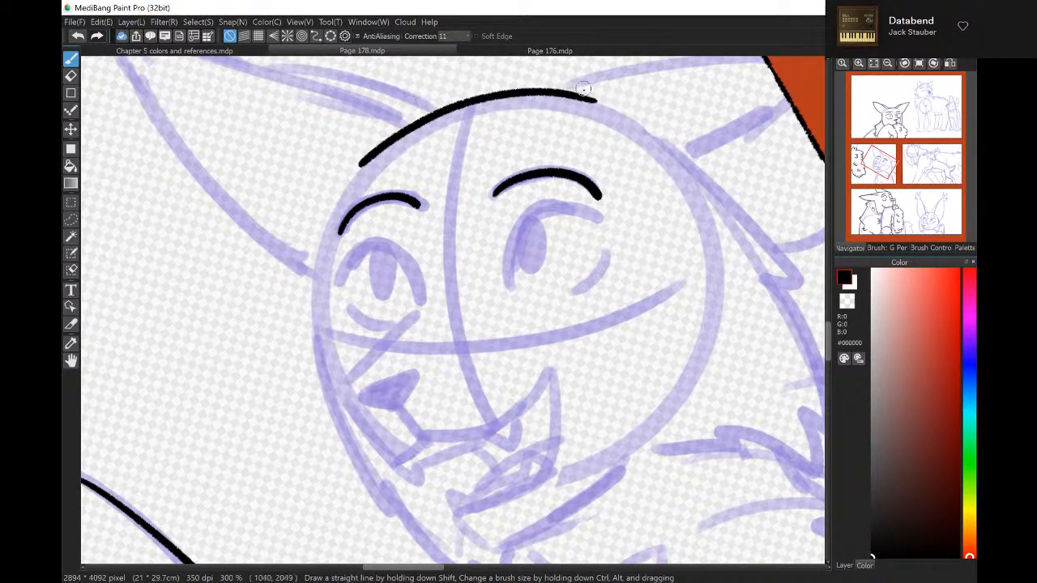
drag(567, 93, 787, 59)
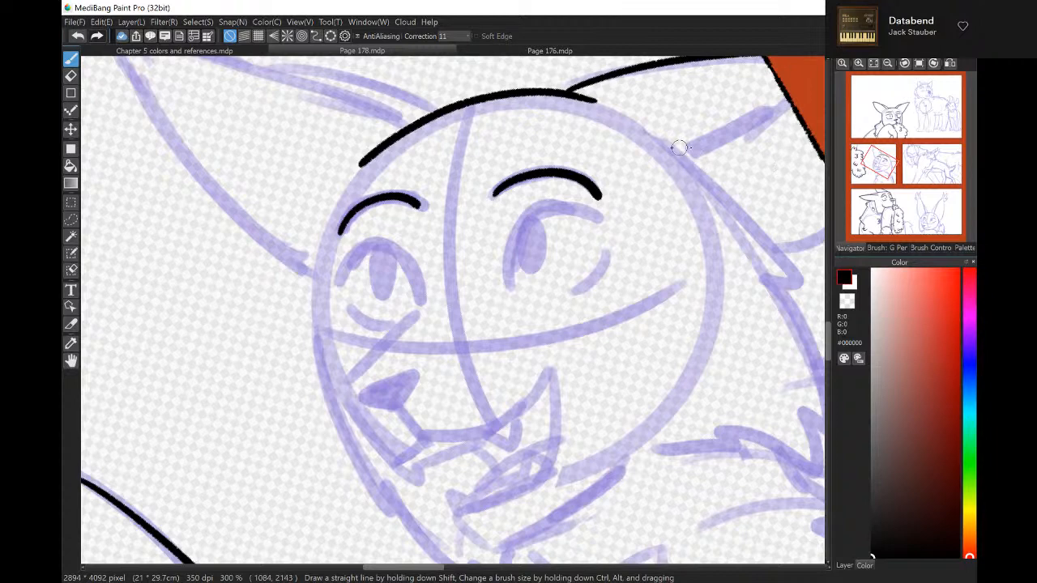
drag(679, 148, 806, 115)
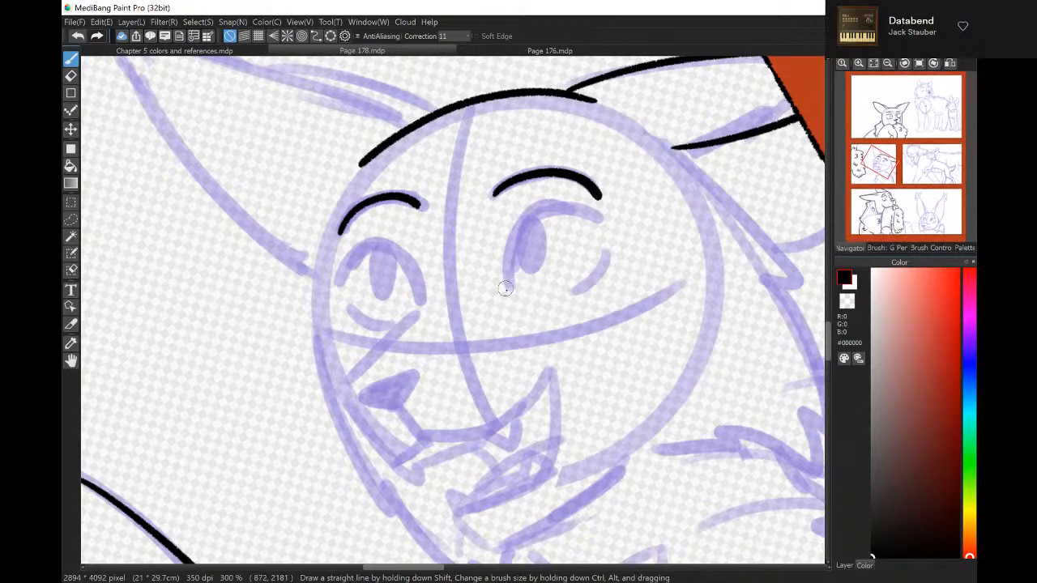
mouse_move(504, 289)
mouse_down()
mouse_move(503, 260)
mouse_move(550, 204)
mouse_move(600, 225)
mouse_up()
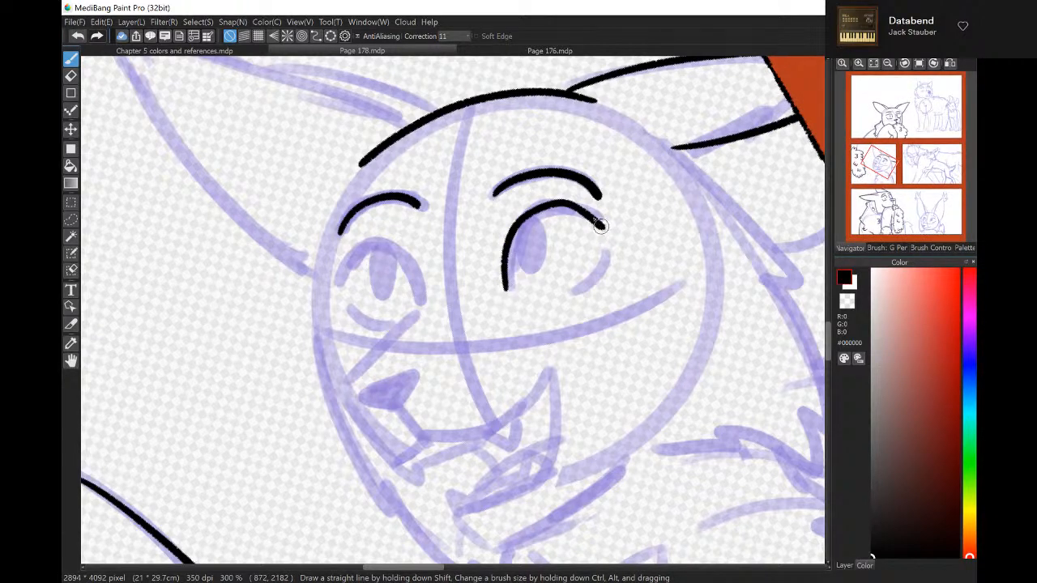
click(77, 36)
mouse_move(598, 218)
mouse_down()
mouse_move(512, 221)
mouse_move(498, 286)
mouse_move(497, 242)
mouse_move(531, 199)
mouse_move(587, 209)
mouse_up()
click(77, 36)
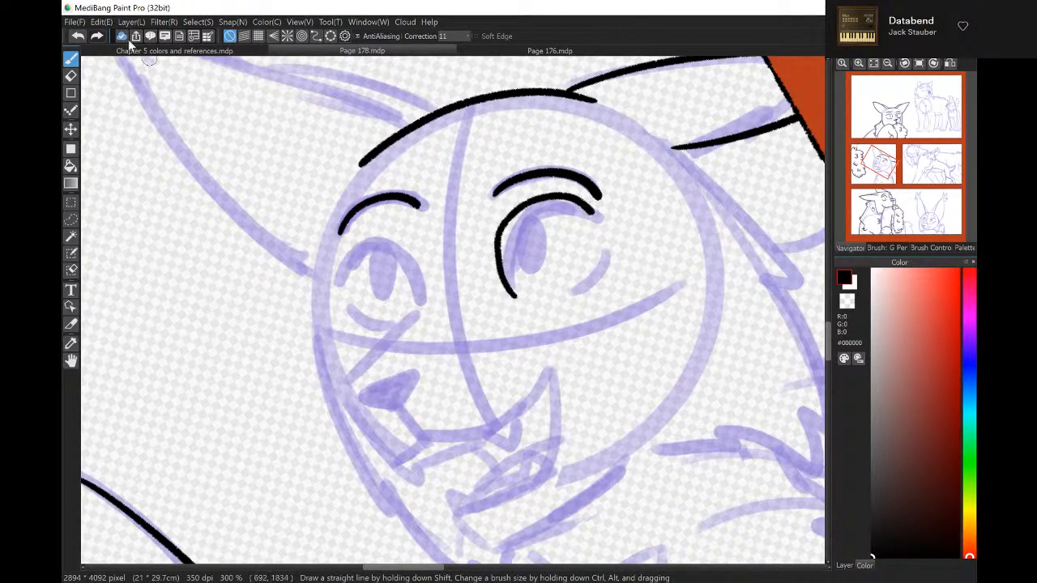
click(77, 35)
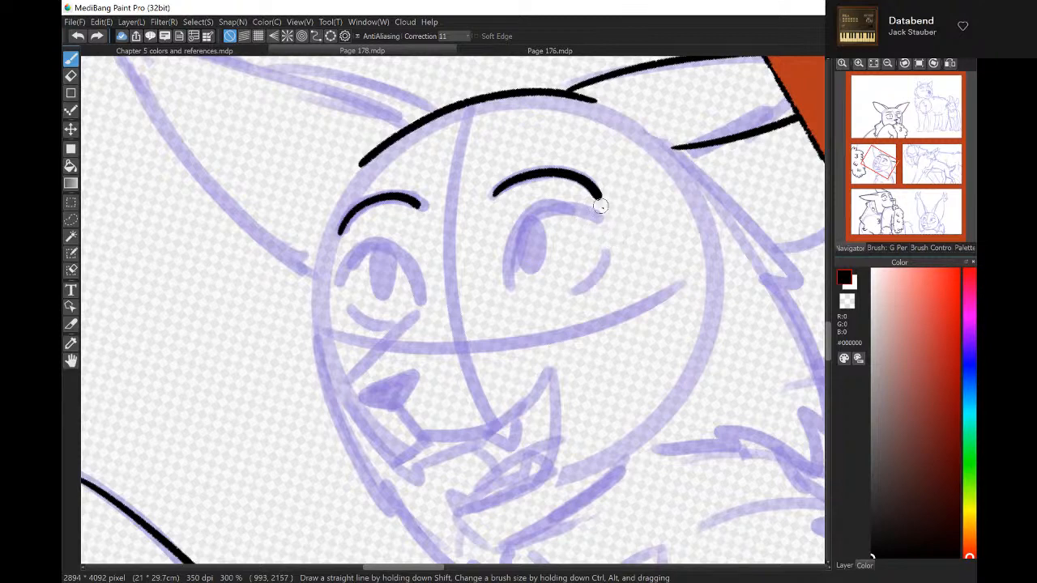
Ink both eyes of the smiling character in the middle-left panel, with upper lids, lower lids and oval irises.
mouse_move(600, 212)
mouse_down()
mouse_move(542, 210)
mouse_move(512, 227)
mouse_move(504, 272)
mouse_move(512, 296)
mouse_move(617, 259)
mouse_up()
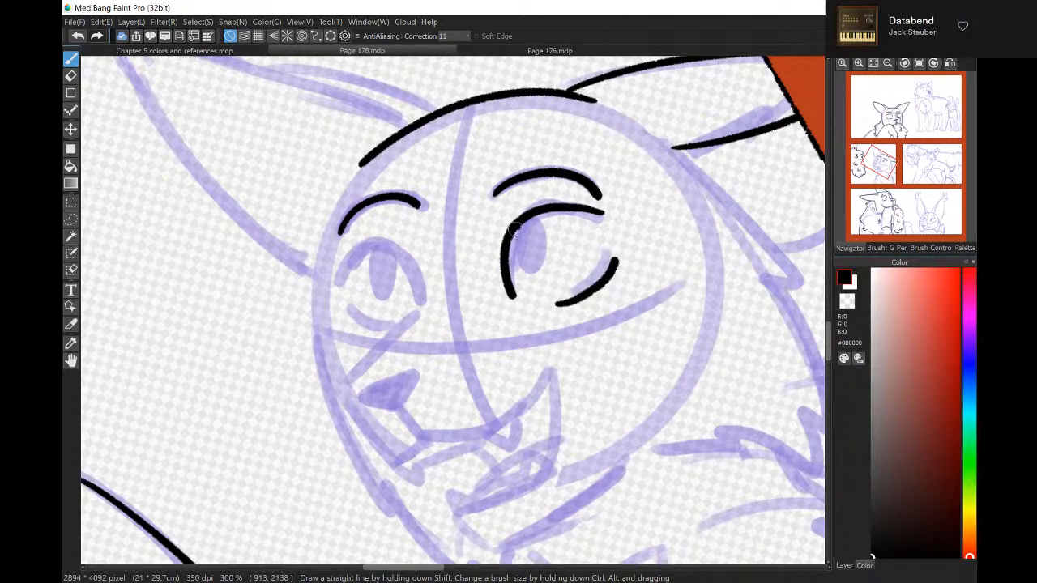
mouse_move(516, 229)
mouse_down()
mouse_move(559, 233)
mouse_move(550, 210)
mouse_up()
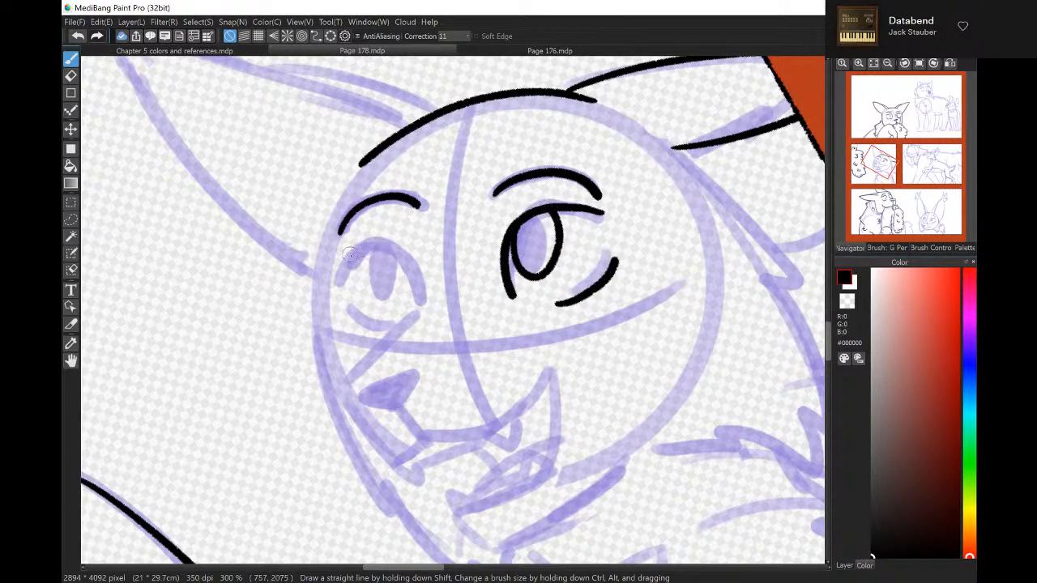
mouse_move(356, 249)
mouse_down()
mouse_move(403, 244)
mouse_move(426, 278)
mouse_move(429, 306)
mouse_up()
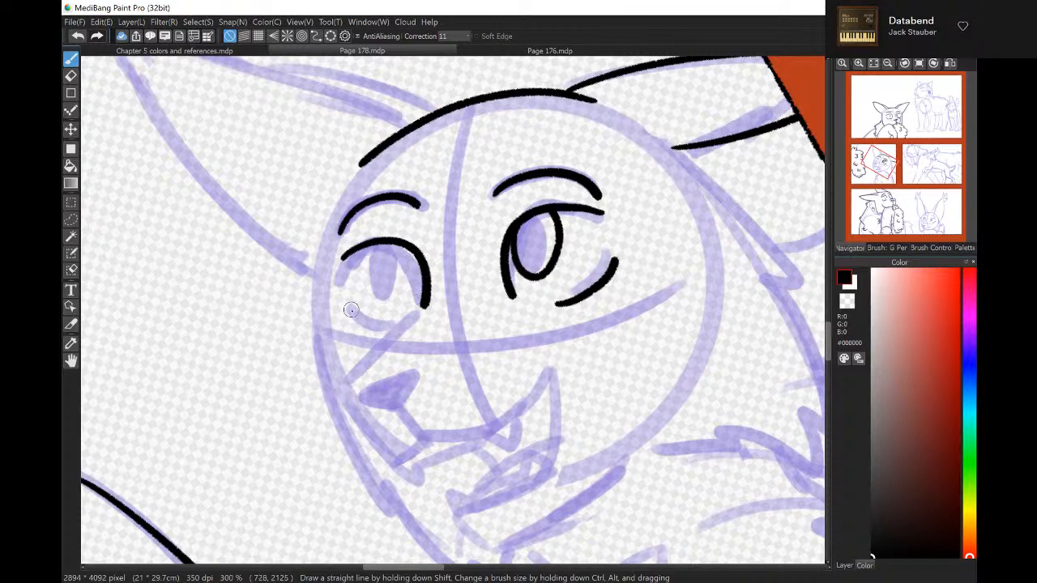
drag(349, 309, 390, 334)
mouse_move(362, 254)
mouse_down()
mouse_move(357, 285)
mouse_move(392, 297)
mouse_move(399, 243)
mouse_up()
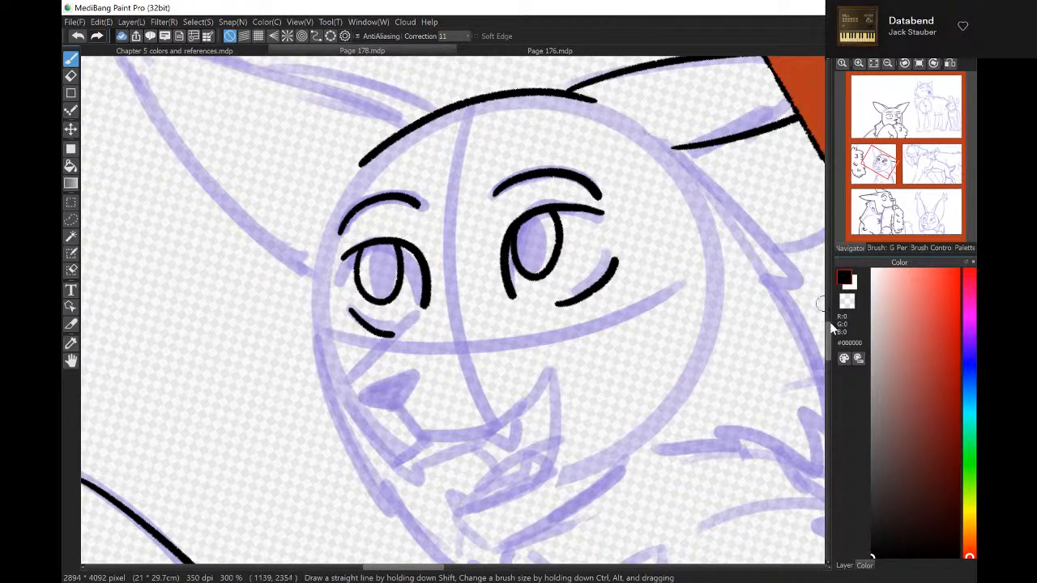
Ink the smiling character's muzzle outline from the inner eye around the snout, plus the outline of the triangular nose.
scroll(828, 329, down, 2)
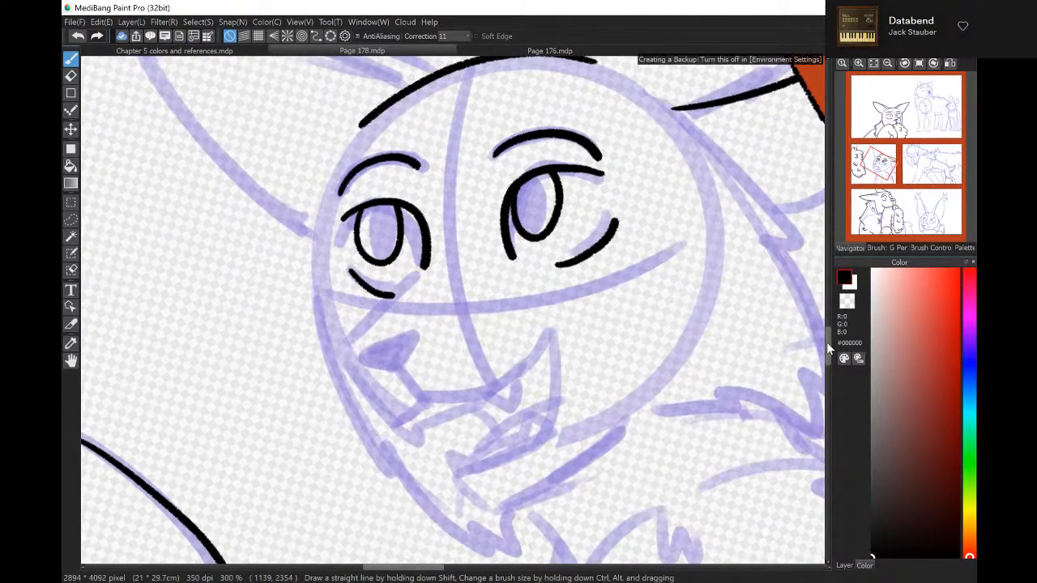
scroll(828, 348, down, 4)
scroll(547, 230, down, 1)
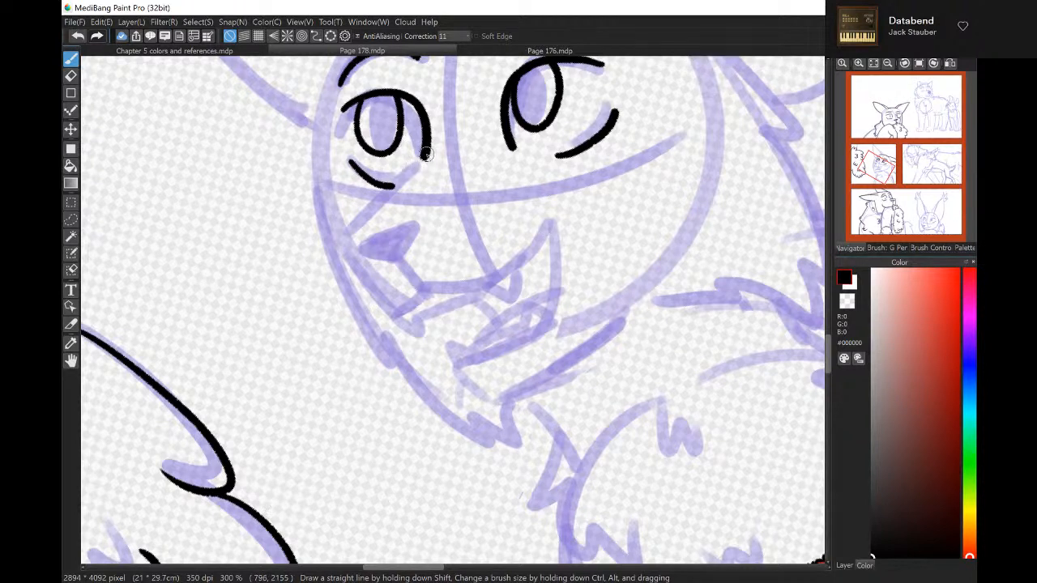
mouse_move(427, 156)
mouse_down()
mouse_move(339, 240)
mouse_move(393, 308)
mouse_up()
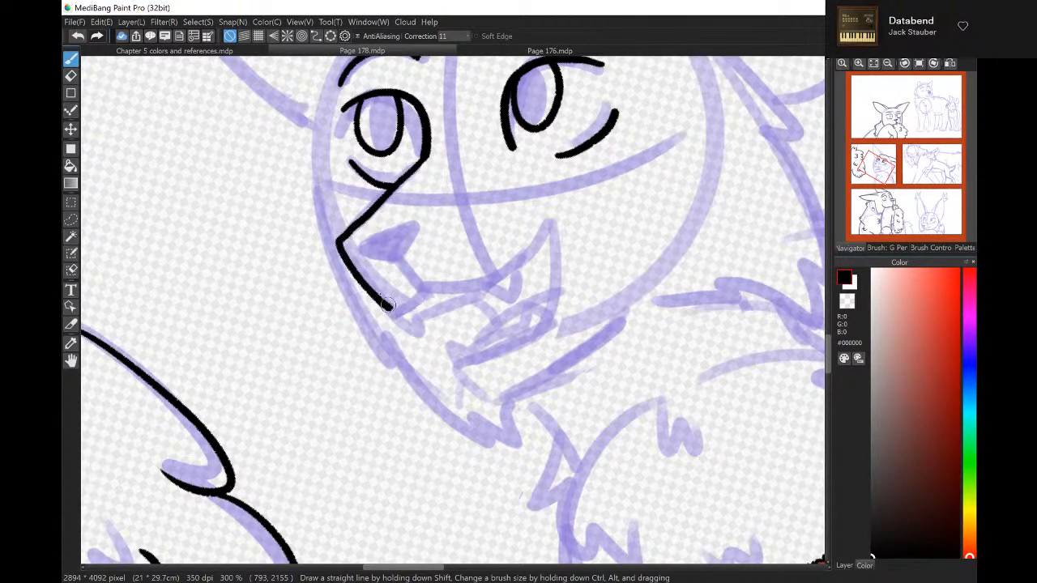
drag(360, 240, 417, 215)
drag(395, 251, 360, 243)
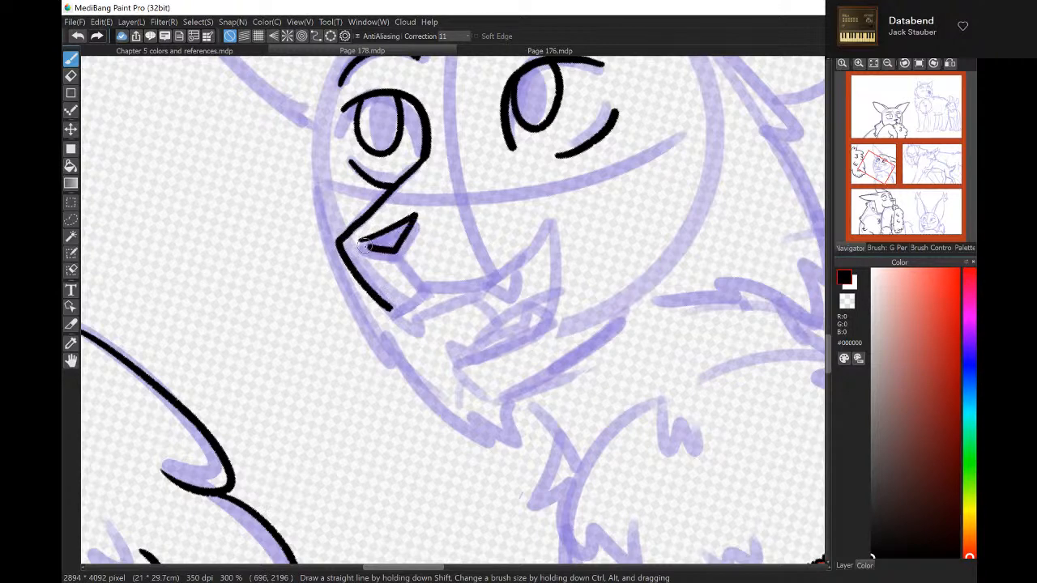
Ink the line from the nose into the smiling upper lip and add the two upper fangs.
mouse_move(417, 217)
mouse_down()
mouse_move(397, 252)
mouse_move(421, 284)
mouse_move(489, 268)
mouse_move(544, 219)
mouse_up()
mouse_move(421, 285)
mouse_down()
mouse_move(392, 306)
mouse_move(420, 326)
mouse_move(414, 305)
mouse_up()
drag(414, 305, 506, 262)
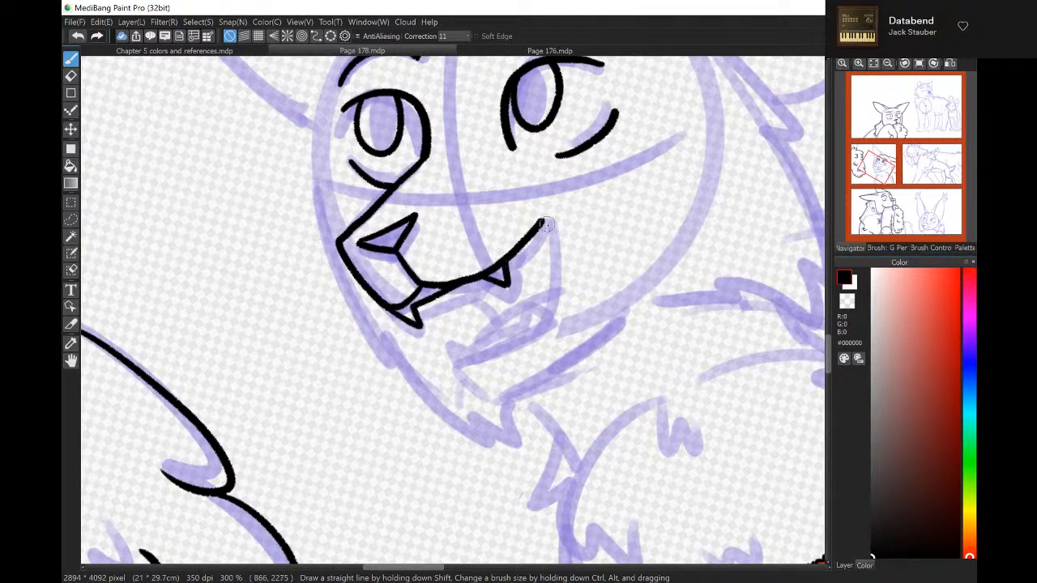
Ink the open mouth with its tongue and lower fangs, and the curved lower jaw beneath it.
mouse_move(541, 224)
mouse_down()
mouse_move(550, 213)
mouse_move(555, 306)
mouse_move(496, 357)
mouse_move(456, 364)
mouse_move(449, 343)
mouse_move(527, 324)
mouse_move(533, 305)
mouse_move(553, 314)
mouse_up()
drag(548, 276, 476, 346)
mouse_move(452, 289)
mouse_down()
mouse_move(496, 311)
mouse_move(481, 327)
mouse_up()
mouse_move(460, 367)
mouse_down()
mouse_move(494, 403)
mouse_move(587, 358)
mouse_move(639, 300)
mouse_up()
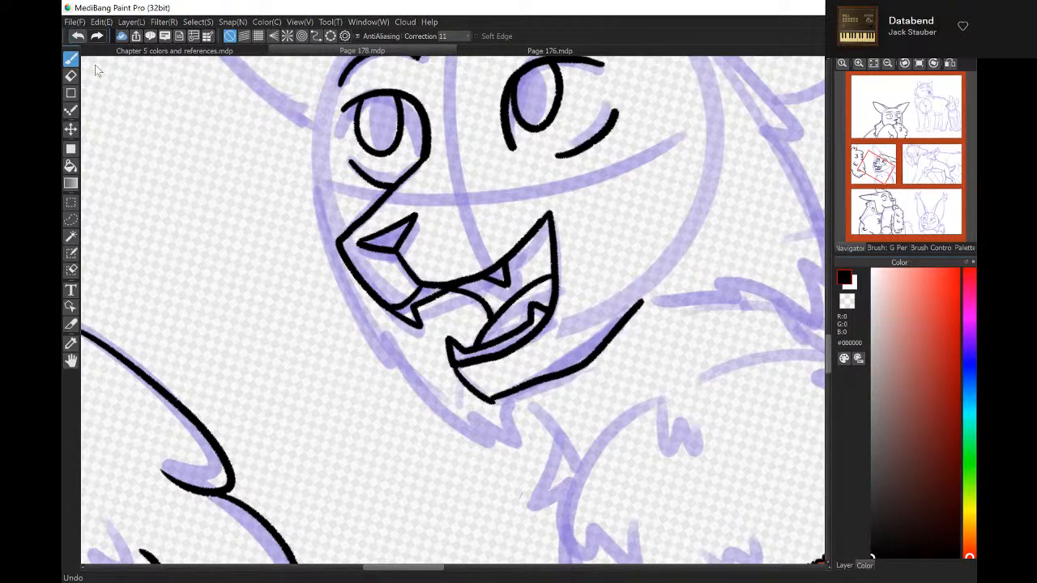
key(ctrl+z)
mouse_move(490, 400)
mouse_down()
mouse_move(577, 365)
mouse_move(624, 314)
mouse_up()
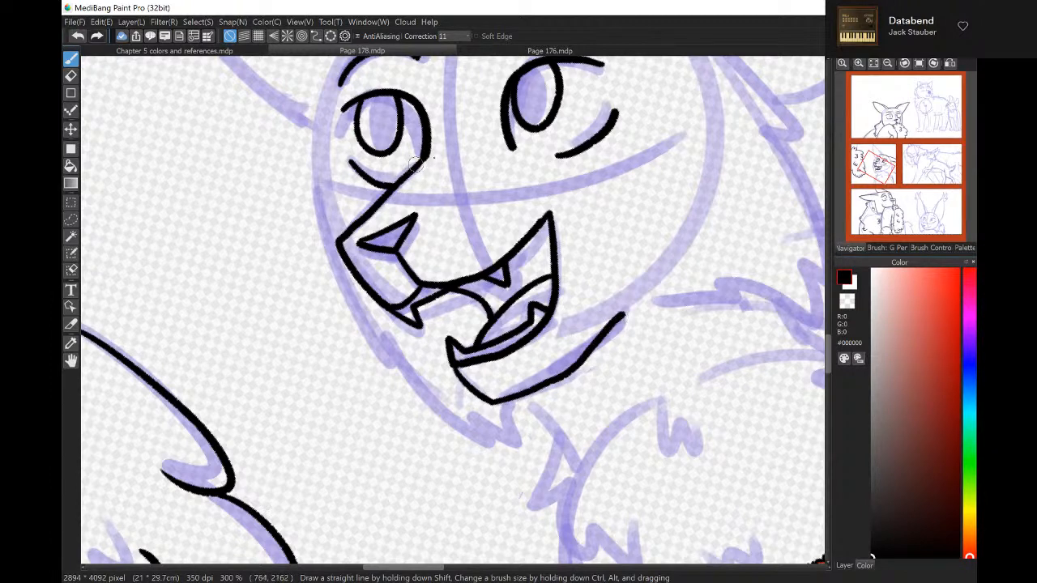
Reset the canvas rotation and ink the jagged cheek fur from the ear to the jaw, plus the short curve reaching the panel border.
click(918, 62)
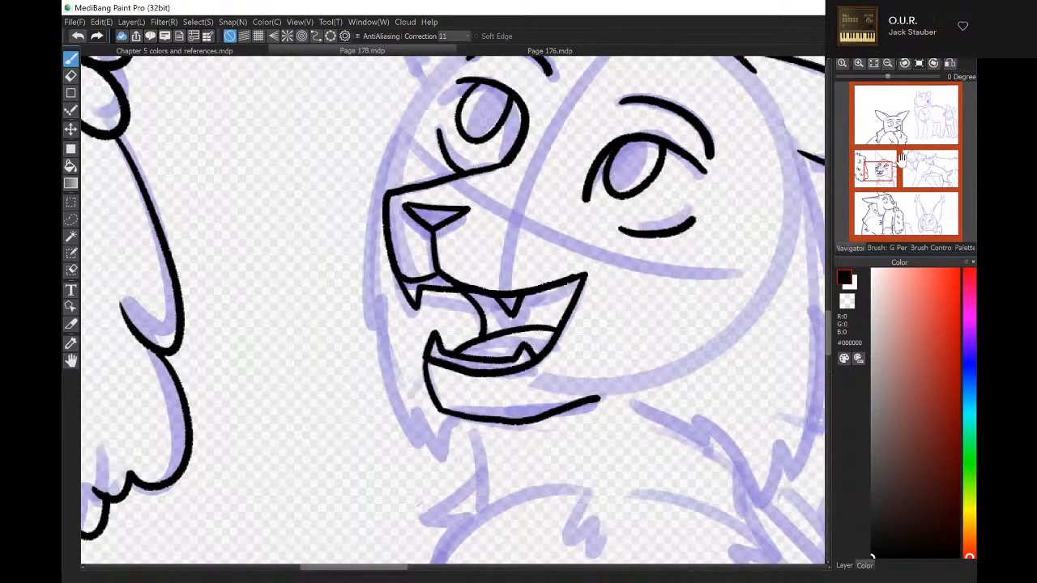
click(893, 173)
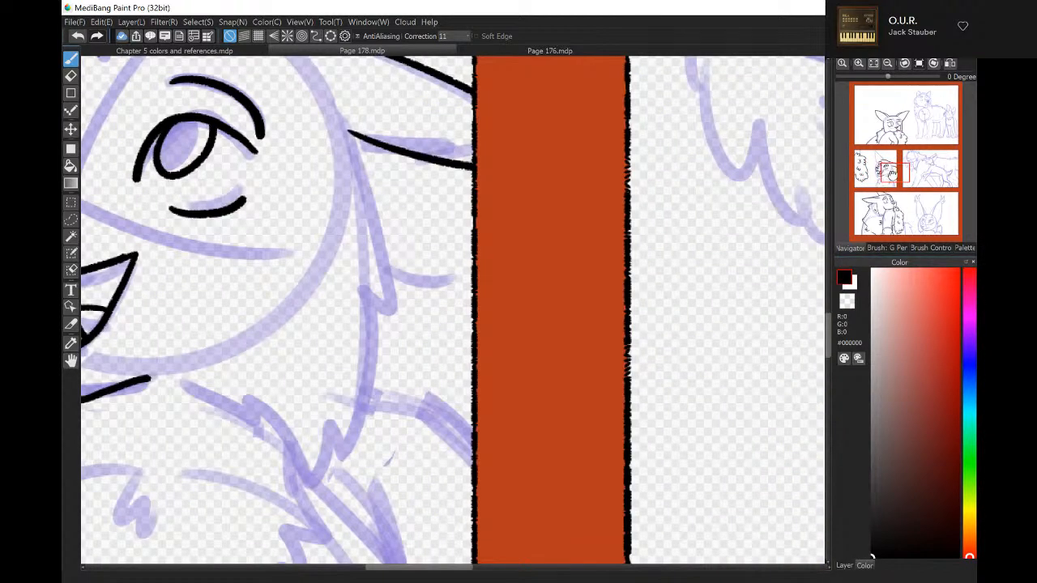
drag(891, 173, 884, 172)
mouse_move(655, 149)
mouse_down()
mouse_move(702, 291)
mouse_move(705, 340)
mouse_move(636, 488)
mouse_move(618, 502)
mouse_move(556, 435)
mouse_move(486, 387)
mouse_up()
mouse_move(705, 285)
mouse_down()
mouse_move(747, 302)
mouse_move(795, 297)
mouse_up()
Ink the far side of the smiling character's face from the eyebrow down to the jagged fur tuft under the chin.
drag(879, 171, 868, 173)
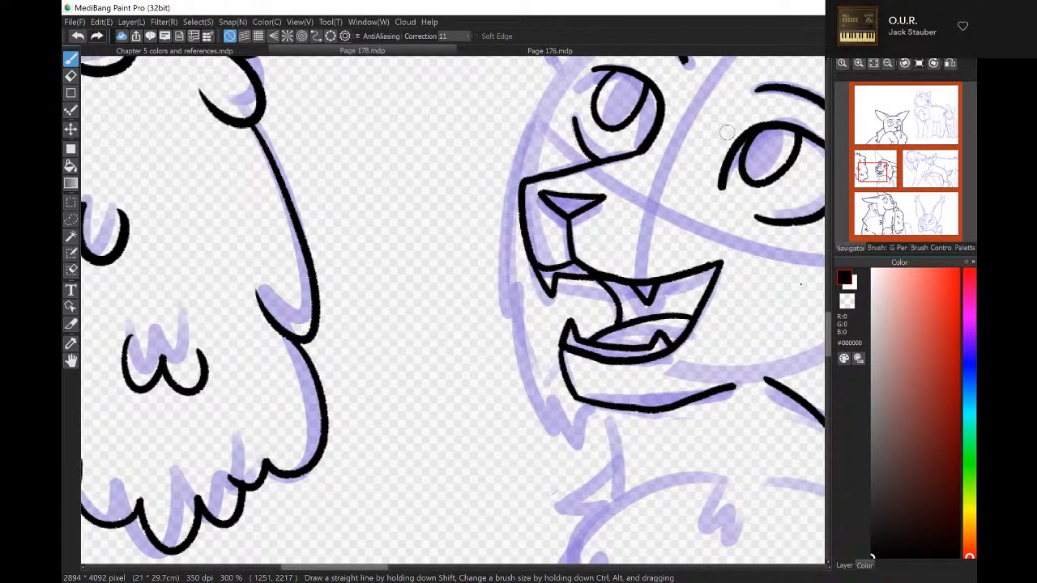
scroll(828, 319, up, 1)
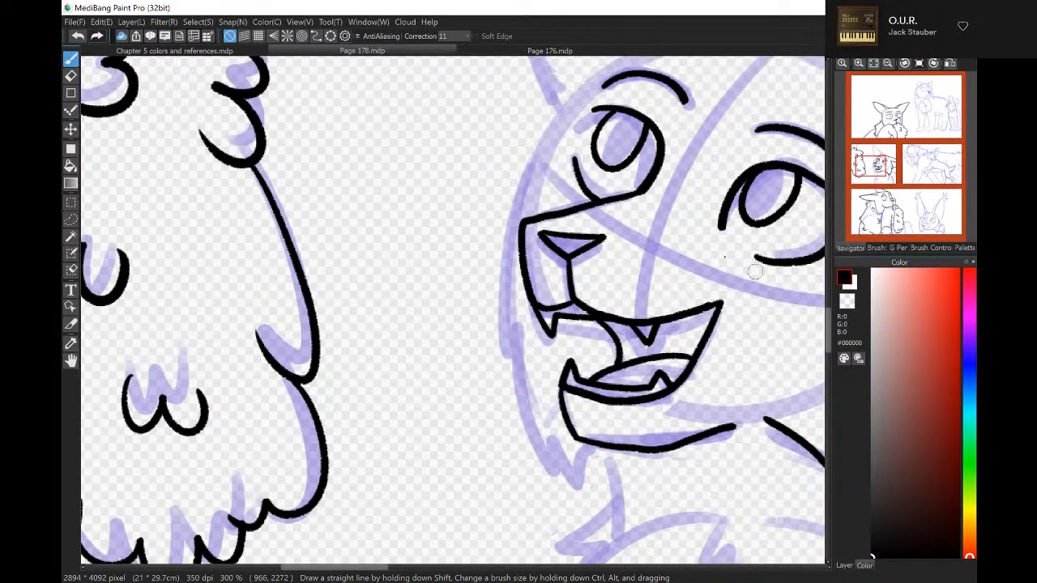
mouse_move(609, 75)
mouse_down()
mouse_move(540, 160)
mouse_move(518, 235)
mouse_move(524, 384)
mouse_move(559, 466)
mouse_move(581, 482)
mouse_move(614, 449)
mouse_up()
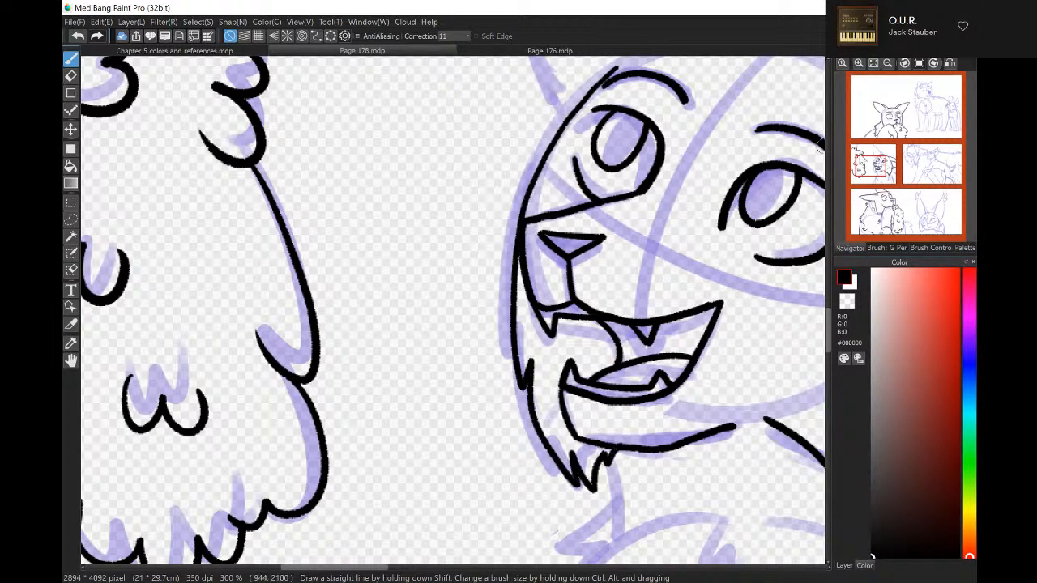
Ink the pointed far ear up to the upper panel border, including the extra curved edge at its base.
drag(871, 172, 873, 156)
drag(666, 350, 507, 156)
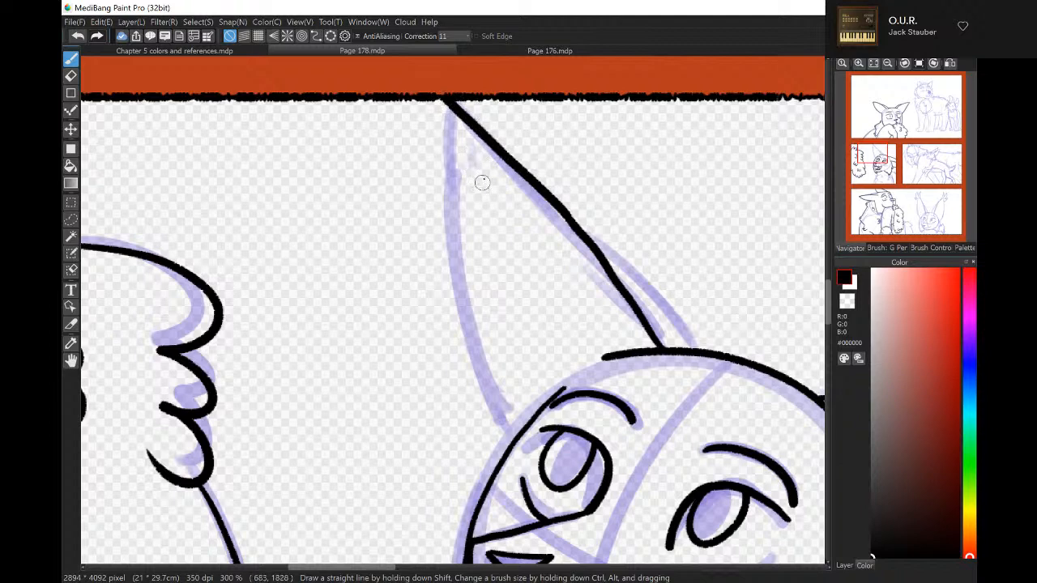
mouse_move(444, 100)
mouse_down()
mouse_move(449, 267)
mouse_move(475, 364)
mouse_move(525, 436)
mouse_up()
mouse_move(568, 215)
mouse_down()
mouse_move(642, 276)
mouse_move(696, 347)
mouse_up()
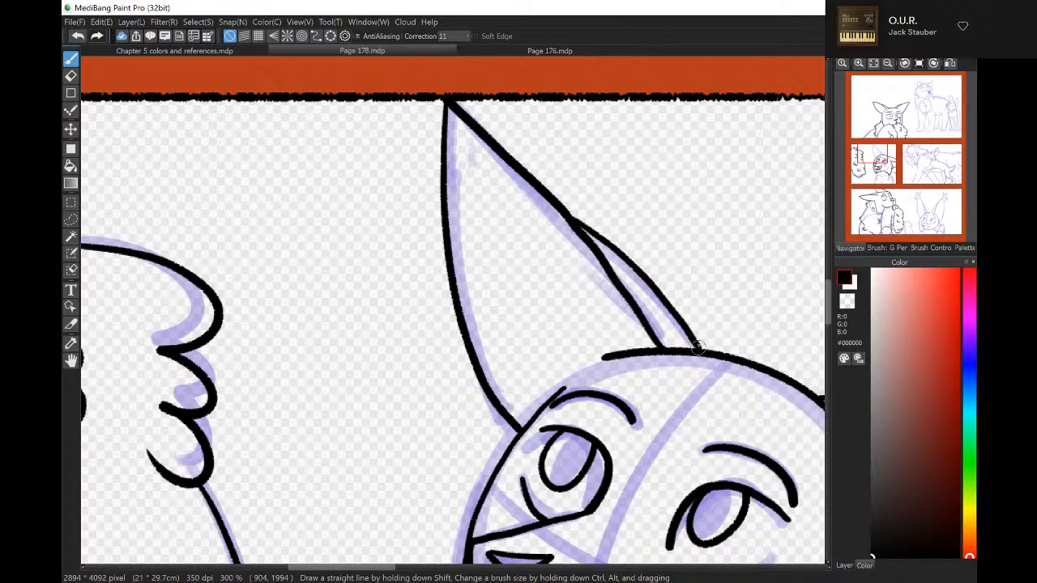
Ink the smiling character's neck, jagged chest fur tufts and both sides of the torso down to the lower panel border.
drag(883, 158, 880, 184)
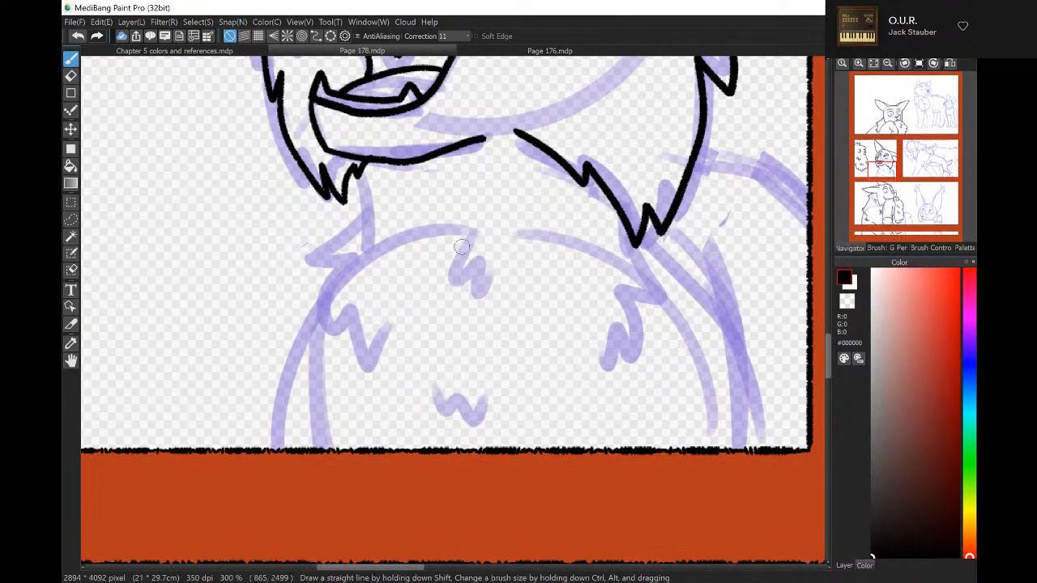
mouse_move(470, 235)
mouse_down()
mouse_move(450, 274)
mouse_move(478, 262)
mouse_move(484, 314)
mouse_move(494, 283)
mouse_up()
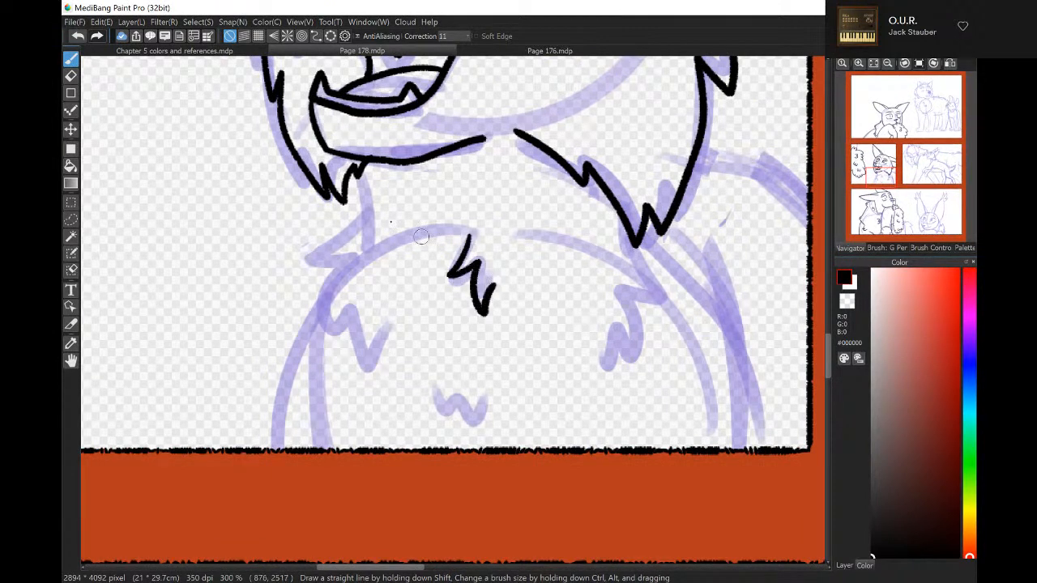
mouse_move(357, 170)
mouse_down()
mouse_move(367, 205)
mouse_move(318, 273)
mouse_move(346, 277)
mouse_move(356, 348)
mouse_move(366, 332)
mouse_move(389, 389)
mouse_move(399, 360)
mouse_up()
drag(436, 392, 484, 417)
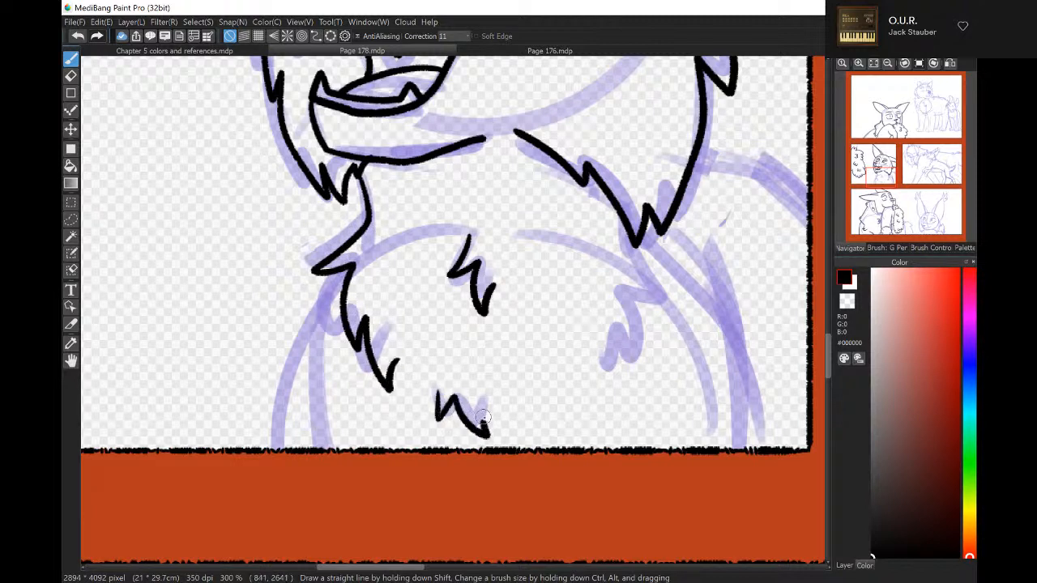
mouse_move(636, 240)
mouse_down()
mouse_move(653, 295)
mouse_move(624, 287)
mouse_move(629, 359)
mouse_move(617, 329)
mouse_move(595, 383)
mouse_up()
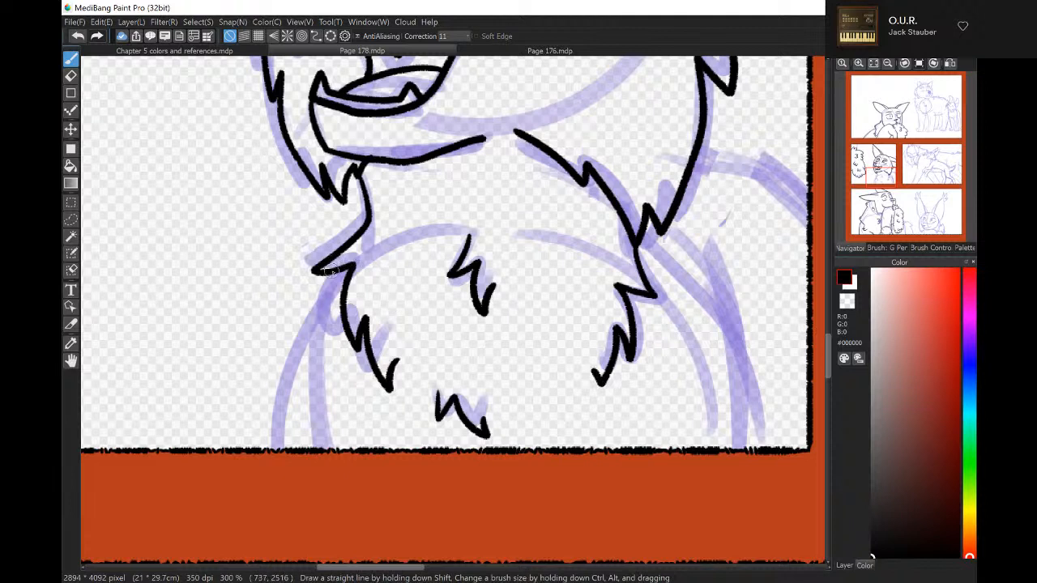
mouse_move(328, 275)
mouse_down()
mouse_move(306, 393)
mouse_move(321, 478)
mouse_up()
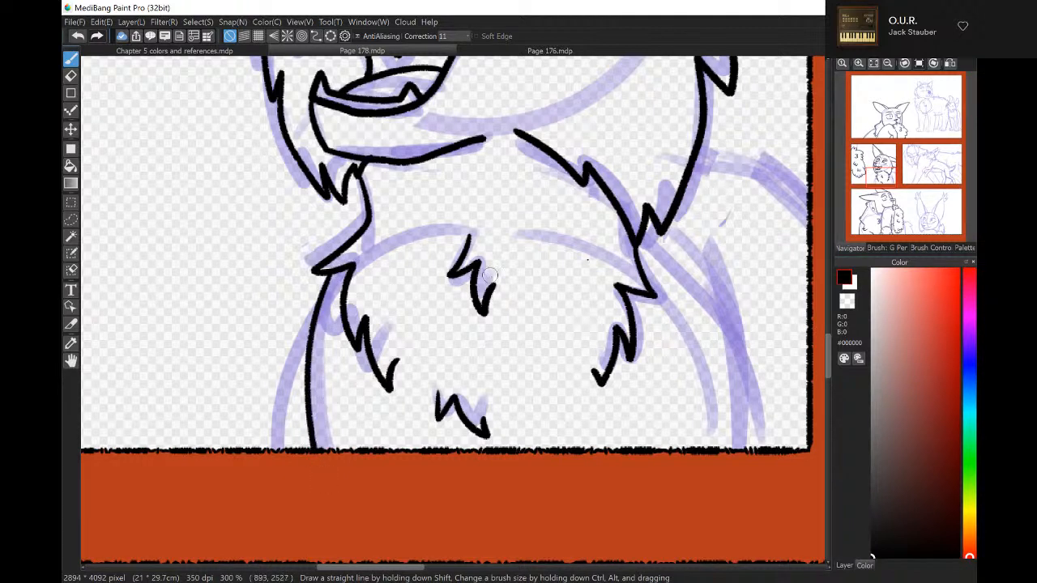
mouse_move(654, 229)
mouse_down()
mouse_move(682, 258)
mouse_move(711, 345)
mouse_move(715, 450)
mouse_up()
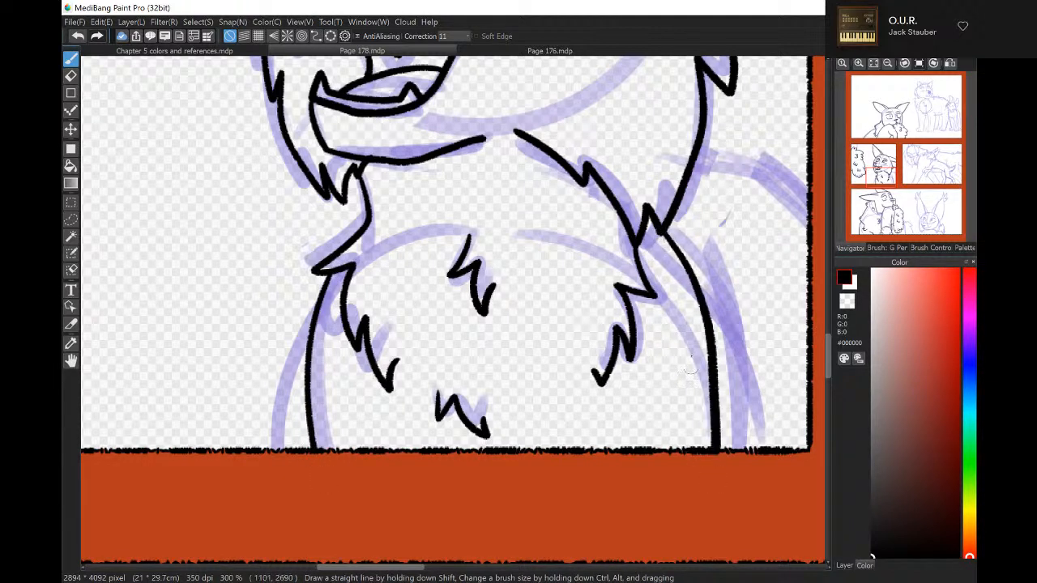
mouse_move(693, 158)
mouse_down()
mouse_move(738, 175)
mouse_move(804, 256)
mouse_move(815, 308)
mouse_up()
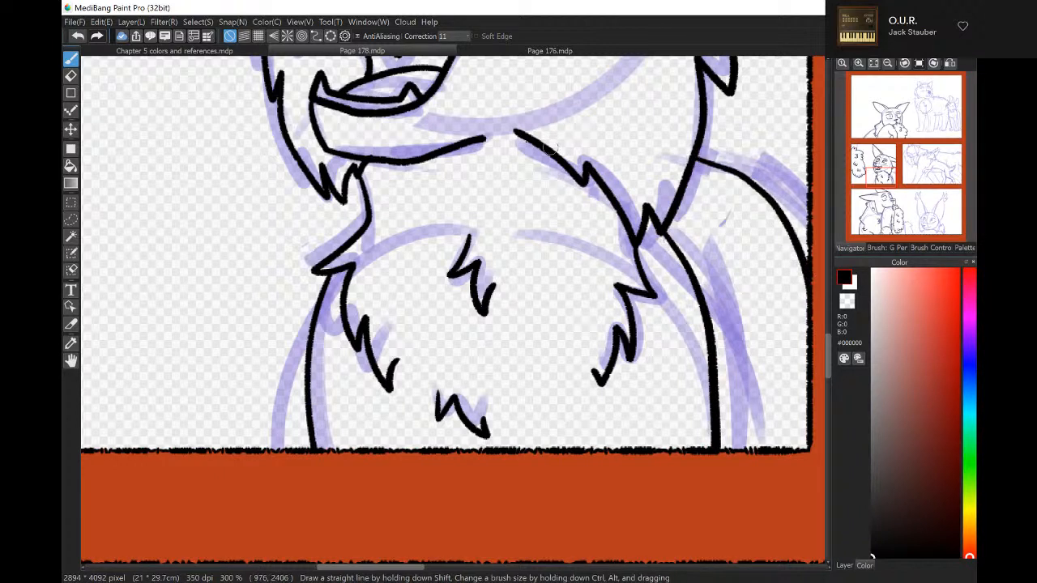
click(77, 35)
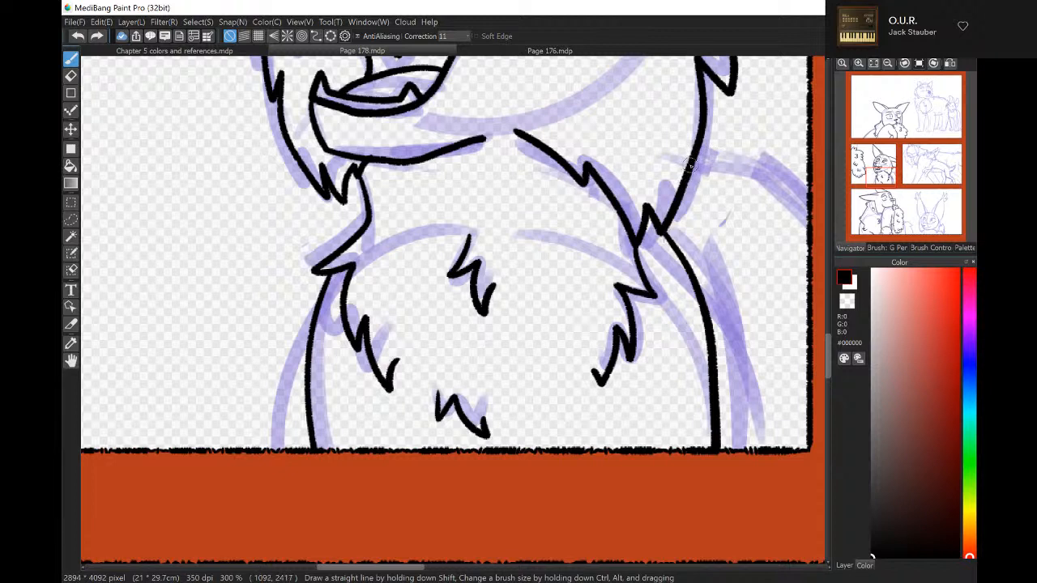
mouse_move(690, 165)
mouse_down()
mouse_move(759, 215)
mouse_move(777, 279)
mouse_move(774, 448)
mouse_up()
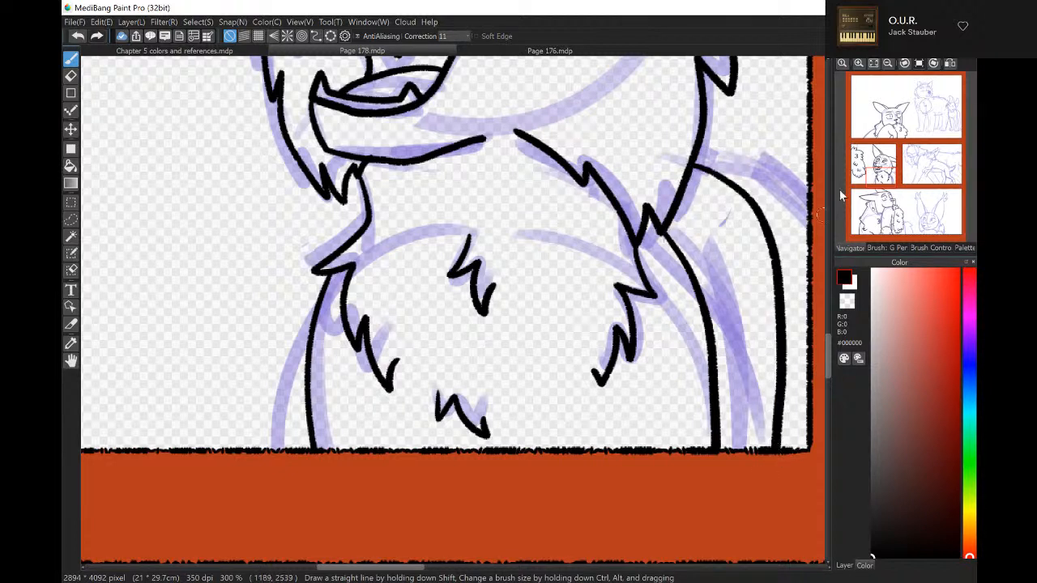
click(78, 36)
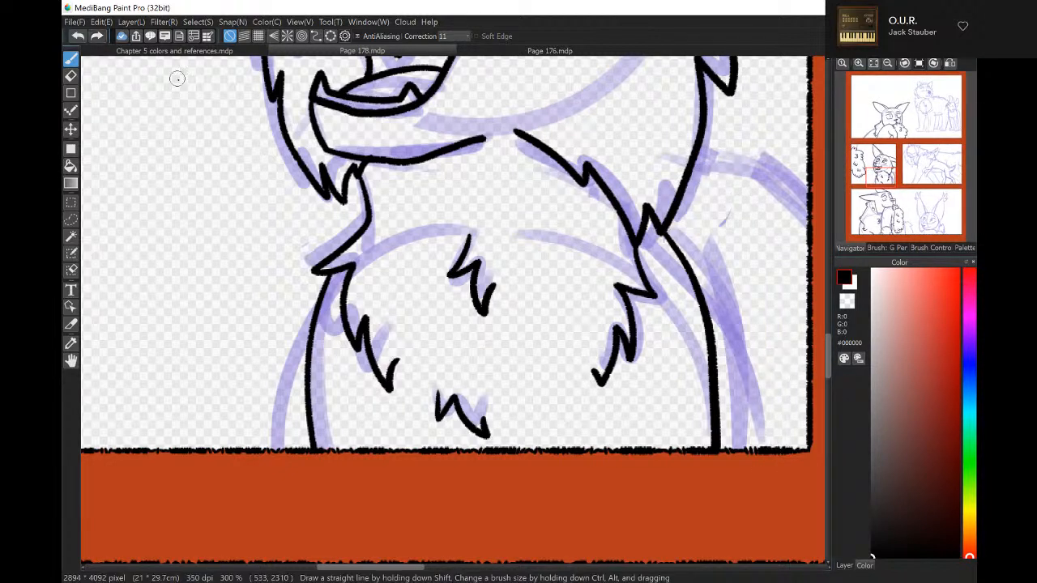
Ink the back's curve from the cheek fur down to the lower border of the middle-left panel.
mouse_move(694, 161)
mouse_down()
mouse_move(736, 196)
mouse_move(762, 247)
mouse_move(779, 309)
mouse_move(779, 456)
mouse_up()
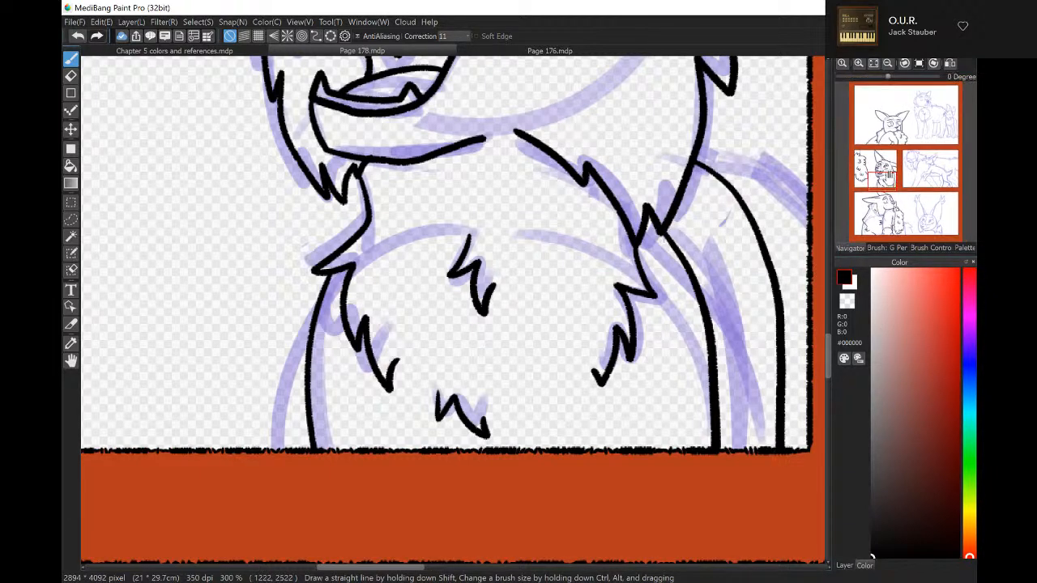
Ink the nearer eye of the long-eared character in the bottom-right panel, with upper lid, lower lid and oval iris.
mouse_move(888, 176)
mouse_down()
mouse_move(884, 167)
mouse_move(913, 187)
mouse_move(915, 221)
mouse_move(926, 226)
mouse_up()
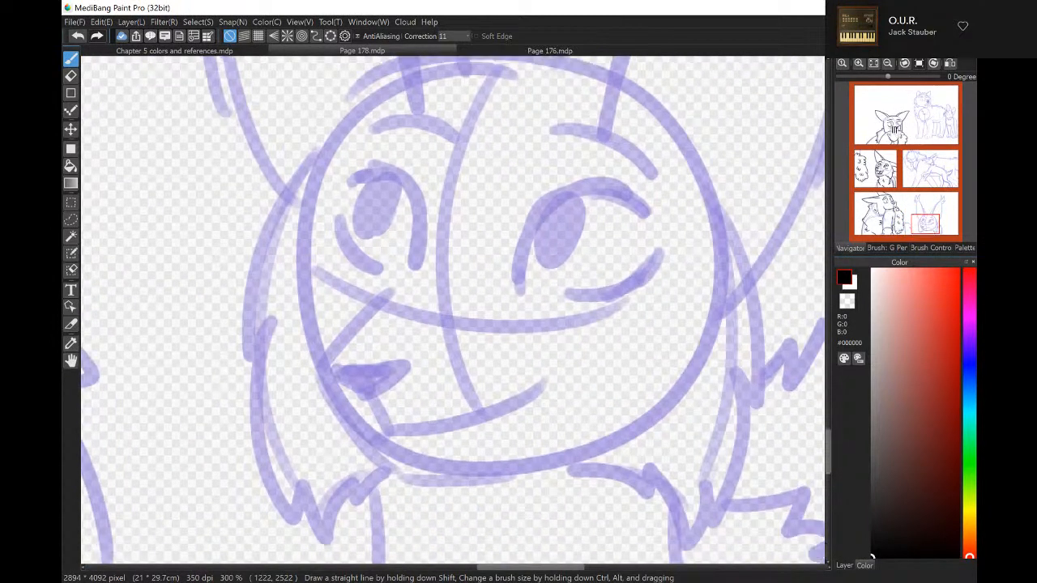
mouse_move(658, 214)
mouse_down()
mouse_move(607, 184)
mouse_move(565, 186)
mouse_move(523, 227)
mouse_move(510, 297)
mouse_move(598, 307)
mouse_move(658, 271)
mouse_up()
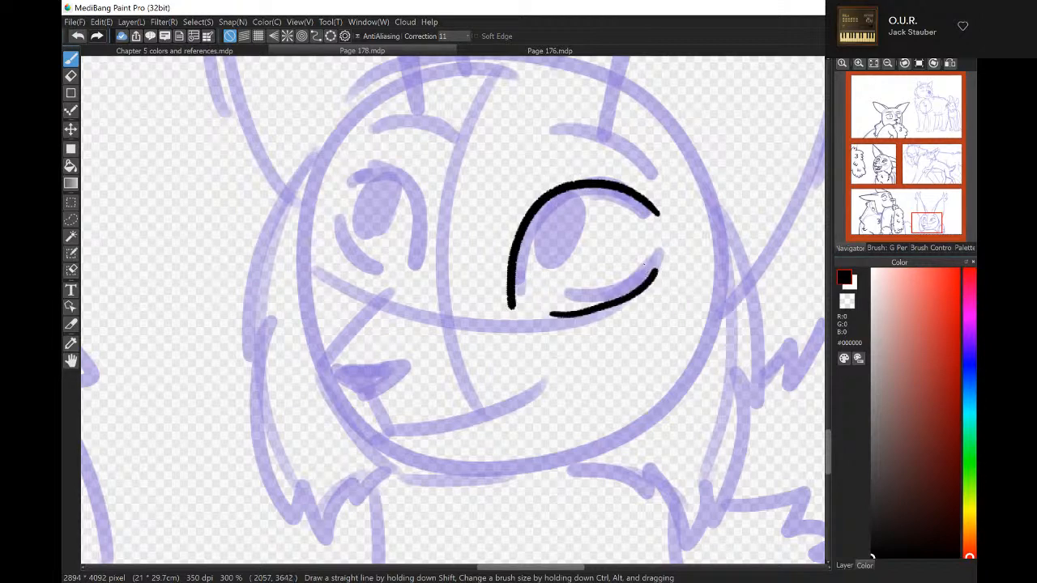
mouse_move(536, 209)
mouse_down()
mouse_move(532, 257)
mouse_move(568, 253)
mouse_move(572, 180)
mouse_up()
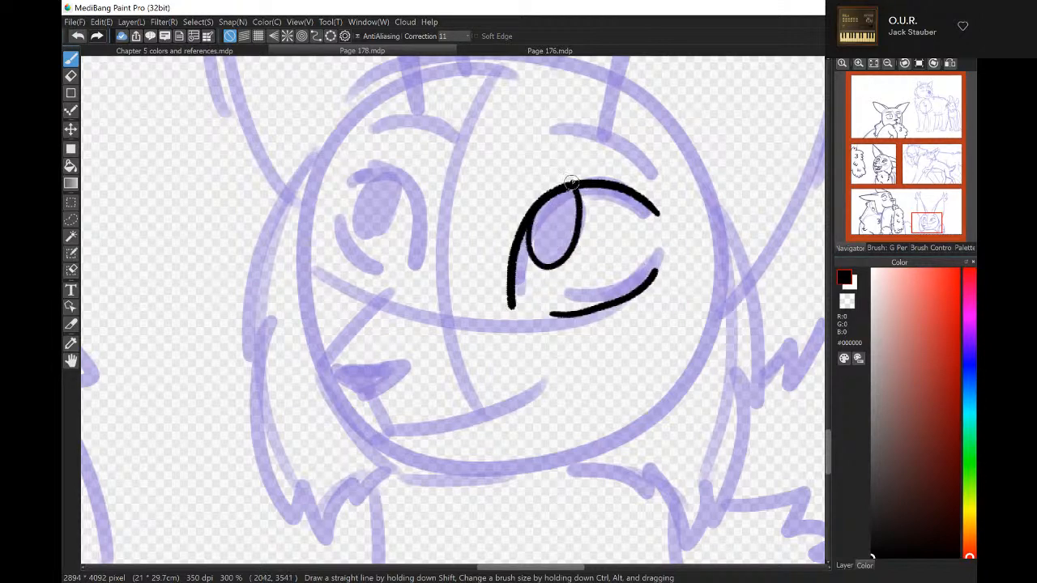
Ink both eyebrows of the long-eared character, then the far eye with its upper lid, lower lid and oval iris.
mouse_move(539, 140)
mouse_down()
mouse_move(595, 140)
mouse_move(661, 186)
mouse_up()
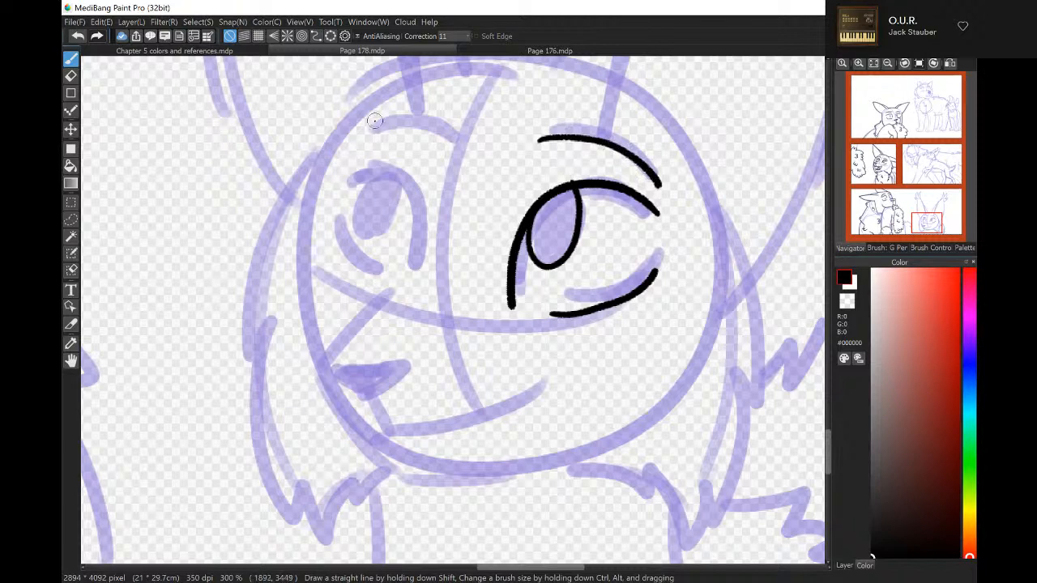
mouse_move(357, 137)
mouse_down()
mouse_move(442, 132)
mouse_move(468, 150)
mouse_up()
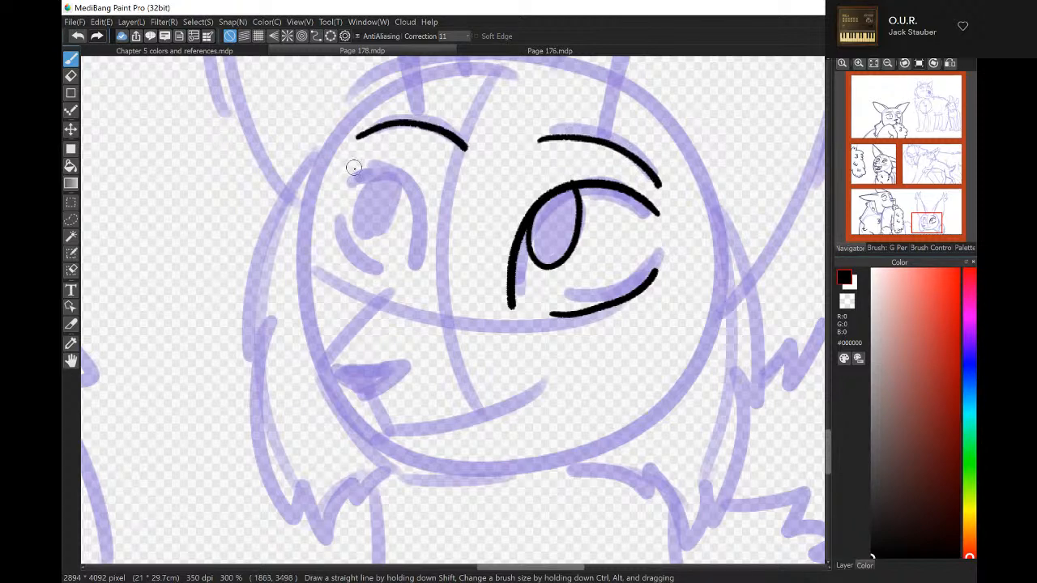
mouse_move(354, 168)
mouse_down()
mouse_move(422, 187)
mouse_move(425, 250)
mouse_up()
mouse_move(338, 222)
mouse_down()
mouse_move(344, 248)
mouse_move(390, 269)
mouse_up()
mouse_move(357, 190)
mouse_down()
mouse_move(373, 228)
mouse_move(409, 175)
mouse_up()
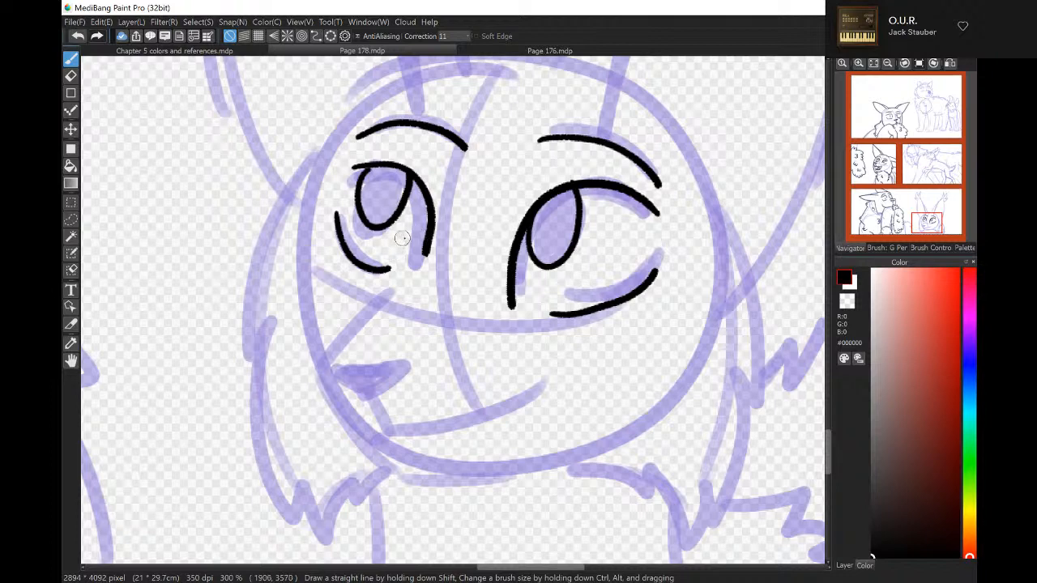
Lasso the far eye's lower lid line, shift it slightly downward, and clear the selection.
click(71, 220)
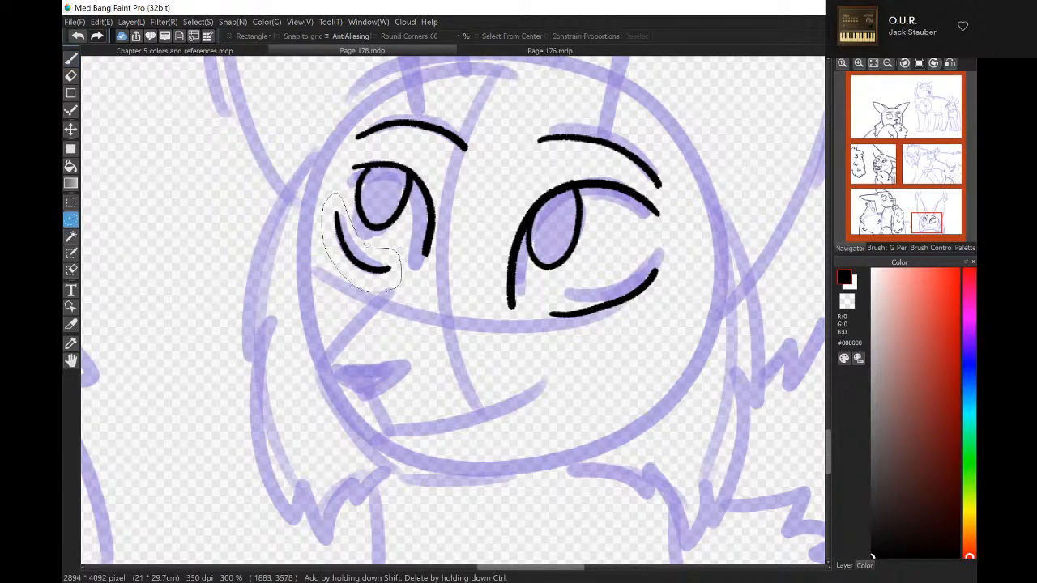
drag(369, 245, 378, 275)
key(v)
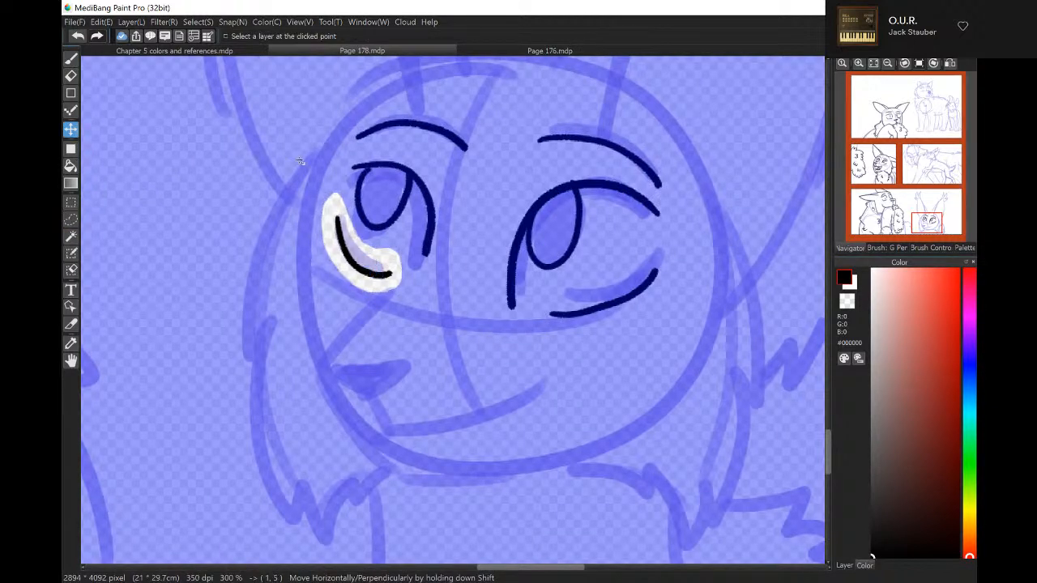
click(198, 22)
click(195, 35)
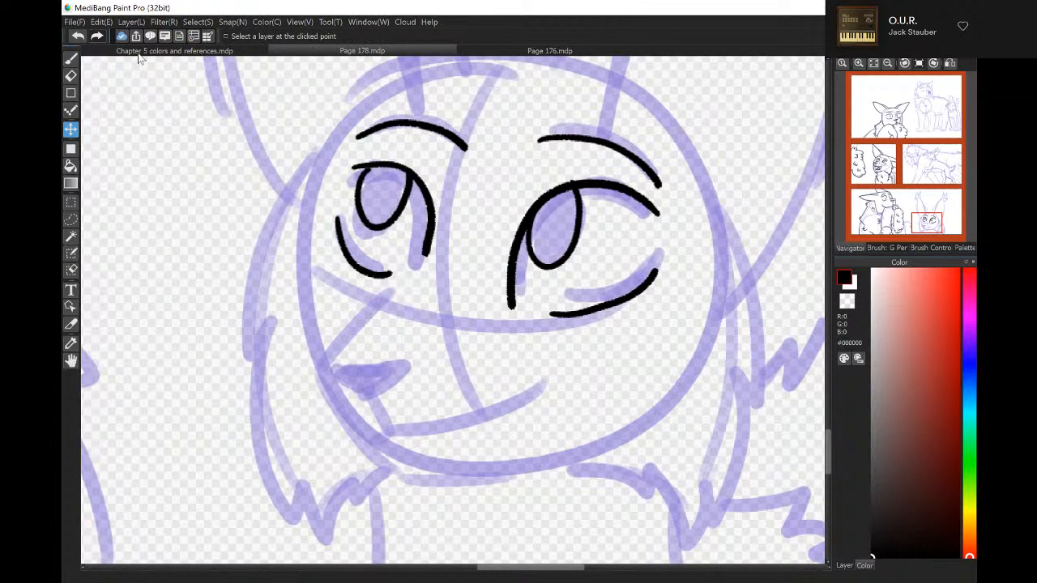
Ink the long-eared character's muzzle, nose, smiling mouth and chin, plus the jagged cheek fur on both sides of the face.
click(71, 58)
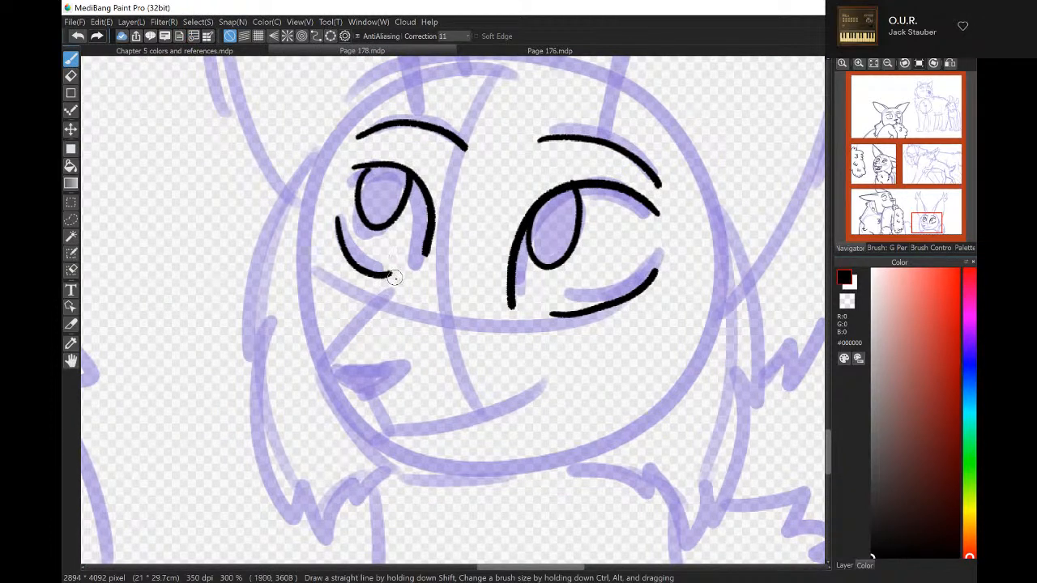
mouse_move(393, 277)
mouse_down()
mouse_move(302, 352)
mouse_move(336, 414)
mouse_up()
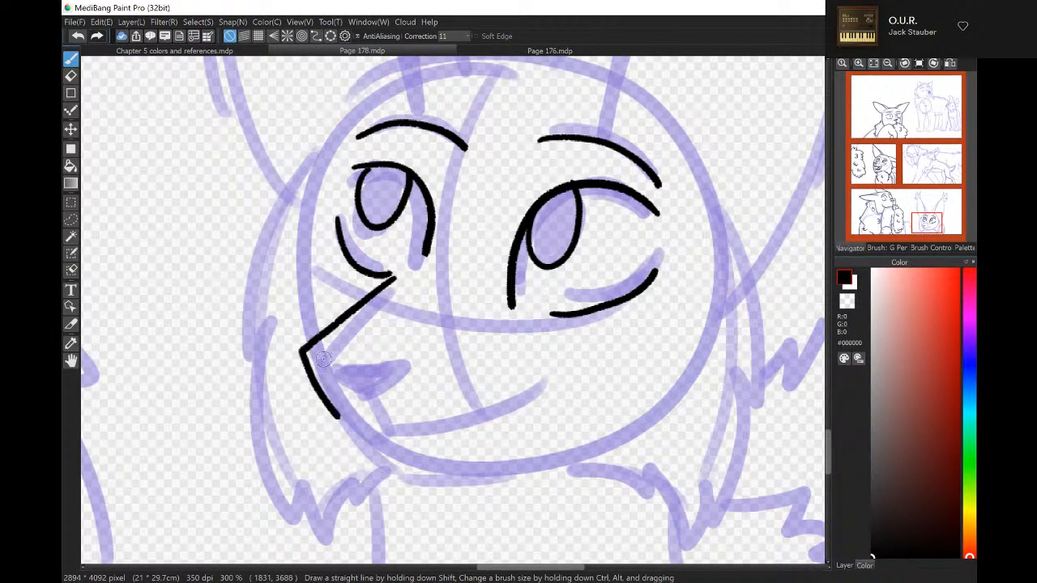
mouse_move(323, 359)
mouse_down()
mouse_move(379, 347)
mouse_move(356, 375)
mouse_move(320, 357)
mouse_move(354, 379)
mouse_move(382, 427)
mouse_move(471, 419)
mouse_move(528, 383)
mouse_up()
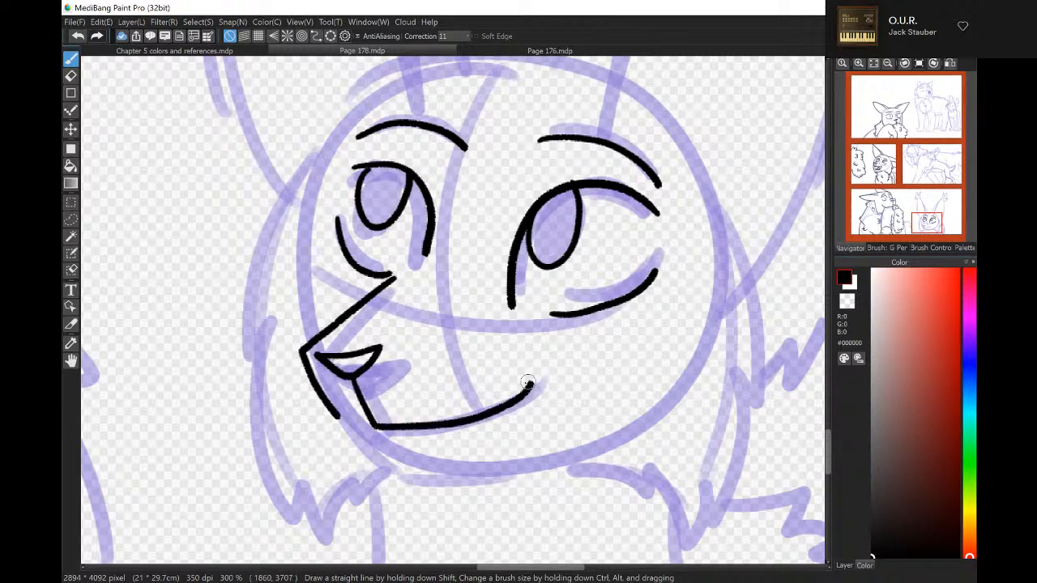
mouse_move(368, 429)
mouse_down()
mouse_move(334, 417)
mouse_move(379, 472)
mouse_move(425, 480)
mouse_move(534, 456)
mouse_up()
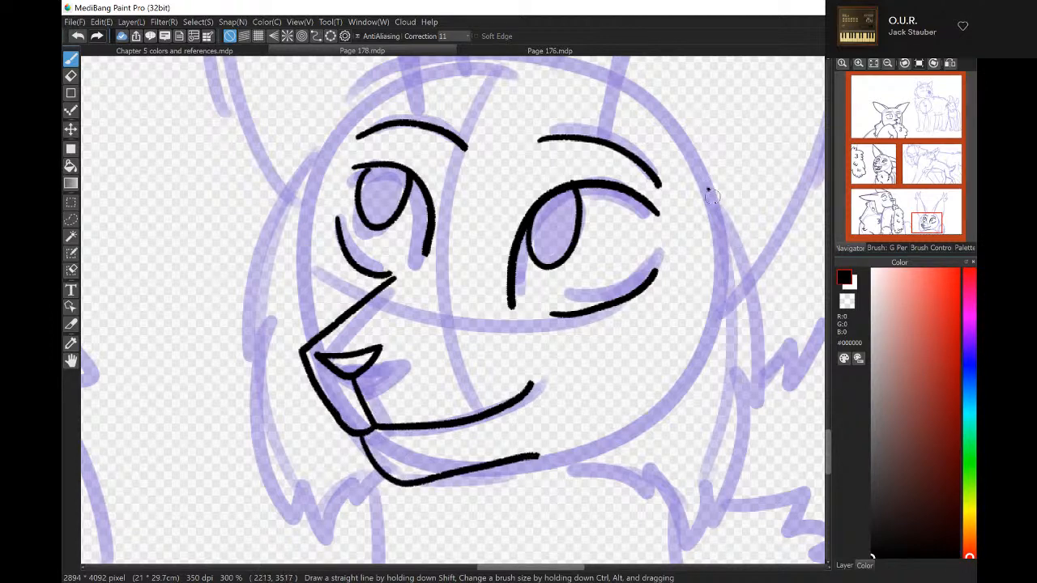
mouse_move(708, 190)
mouse_down()
mouse_move(747, 293)
mouse_move(751, 404)
mouse_move(725, 366)
mouse_move(731, 452)
mouse_move(711, 510)
mouse_move(692, 502)
mouse_move(669, 519)
mouse_move(651, 516)
mouse_move(616, 466)
mouse_move(575, 451)
mouse_up()
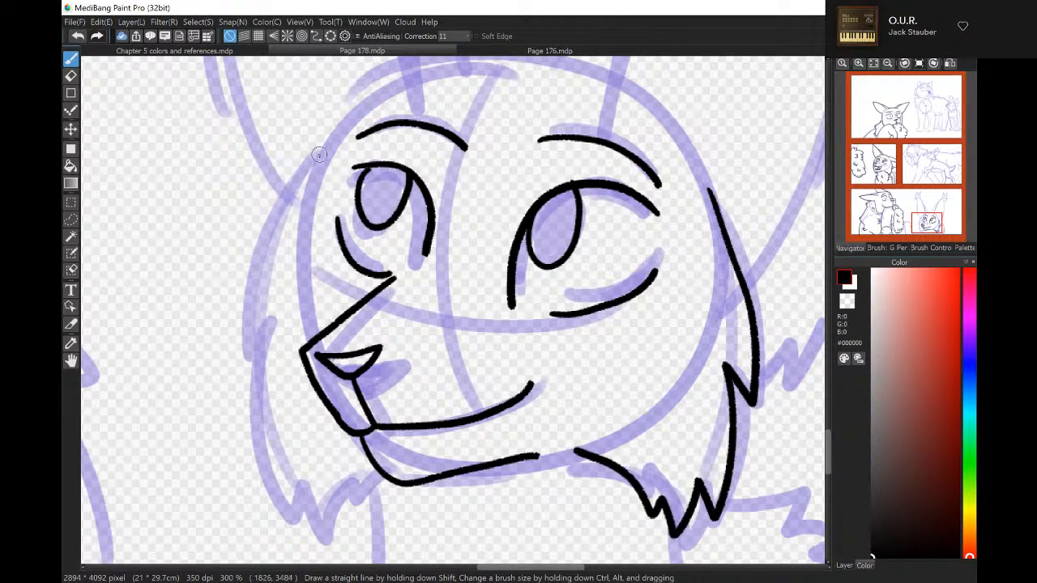
mouse_move(318, 154)
mouse_down()
mouse_move(274, 226)
mouse_move(246, 346)
mouse_move(260, 330)
mouse_move(257, 389)
mouse_move(298, 503)
mouse_move(298, 457)
mouse_move(326, 527)
mouse_move(326, 495)
mouse_move(346, 525)
mouse_move(374, 489)
mouse_up()
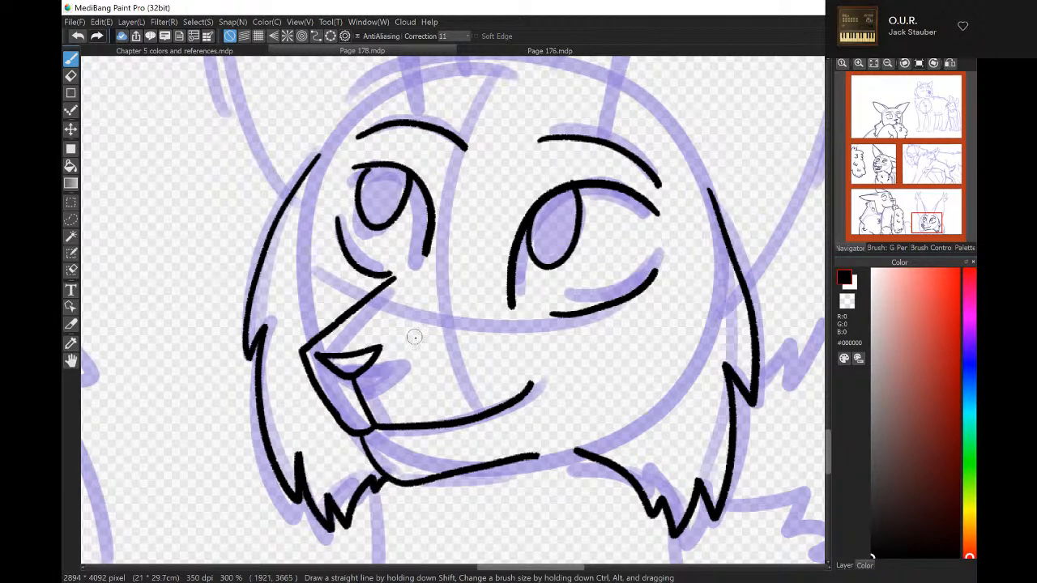
Ink both sides of the neck down to the lower panel border and the jagged fluffy fur shape behind the near cheek.
mouse_move(891, 162)
drag(928, 224, 931, 227)
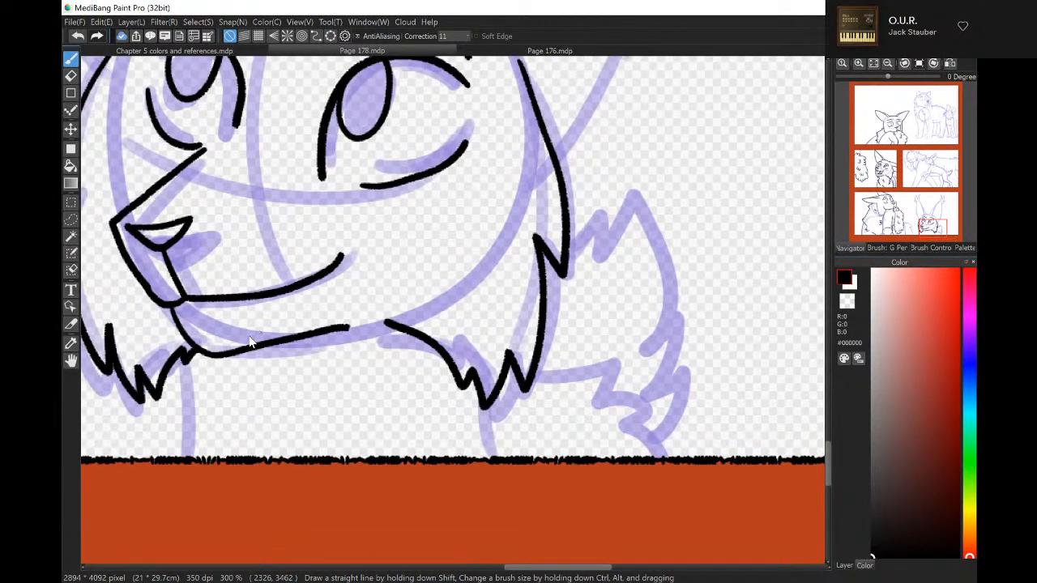
drag(193, 357, 206, 435)
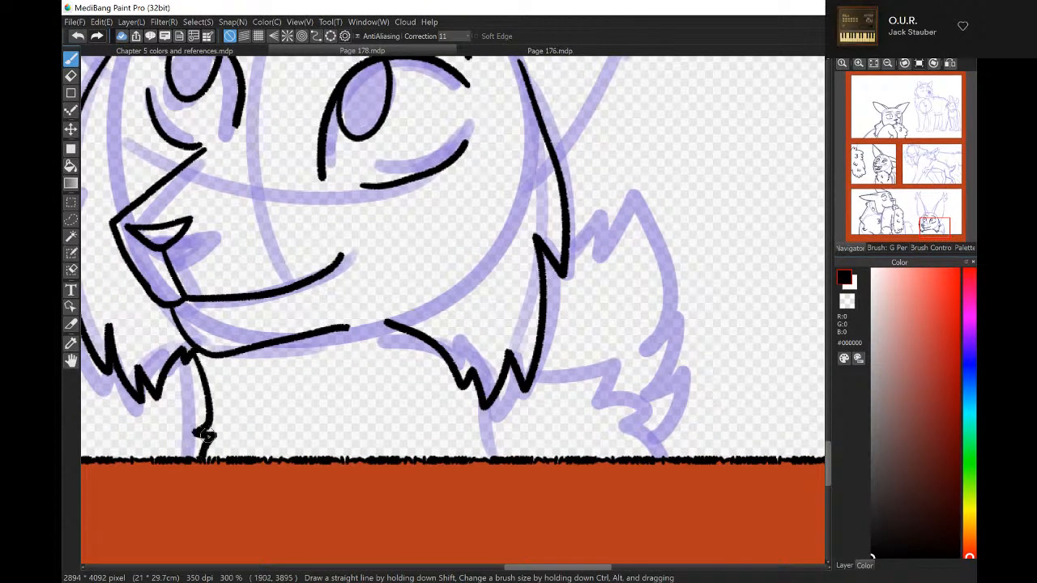
mouse_move(471, 381)
mouse_down()
mouse_move(468, 430)
mouse_move(473, 457)
mouse_up()
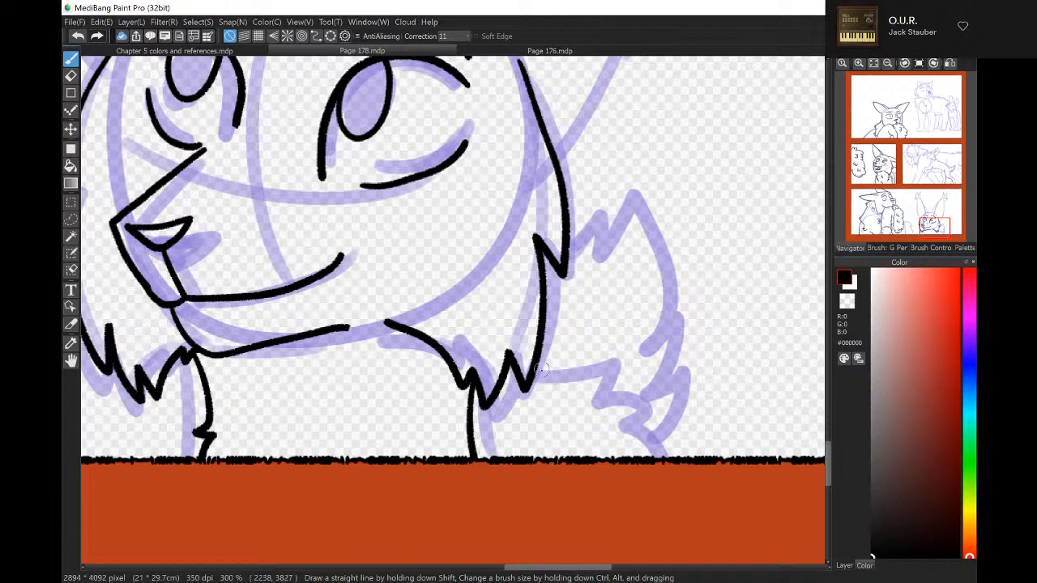
mouse_move(541, 369)
mouse_down()
mouse_move(599, 368)
mouse_move(589, 394)
mouse_move(619, 372)
mouse_move(611, 413)
mouse_move(647, 412)
mouse_move(631, 426)
mouse_move(665, 457)
mouse_up()
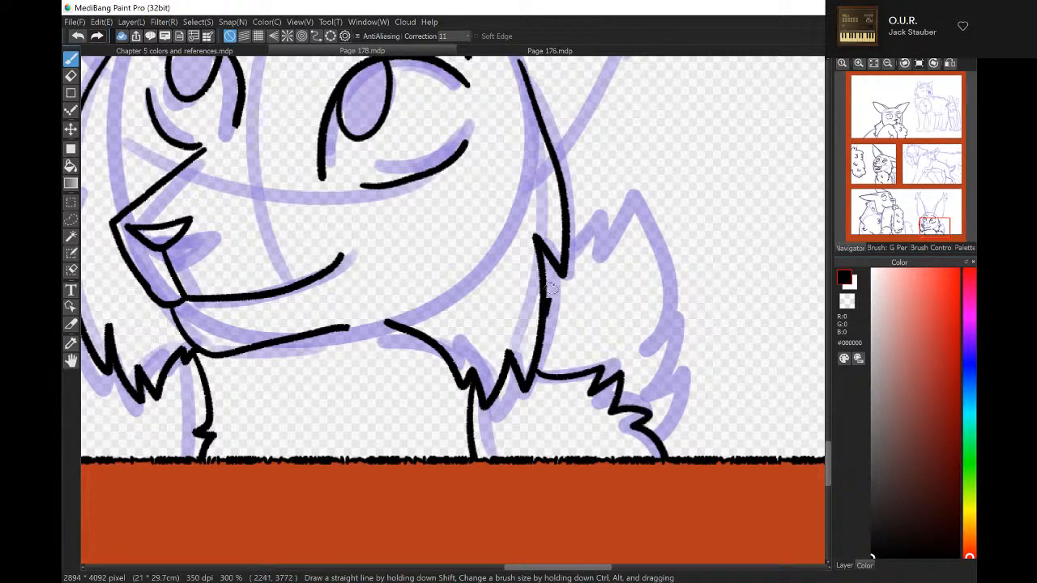
mouse_move(551, 289)
mouse_down()
mouse_move(599, 212)
mouse_move(604, 258)
mouse_move(633, 215)
mouse_move(659, 266)
mouse_move(651, 347)
mouse_move(678, 321)
mouse_move(686, 341)
mouse_move(664, 389)
mouse_move(691, 379)
mouse_move(691, 403)
mouse_move(668, 428)
mouse_move(683, 429)
mouse_move(663, 457)
mouse_up()
Ink the top of the head and the long pointed near ear, with its inner base edge and the fur tuft at its tip.
drag(931, 231, 928, 209)
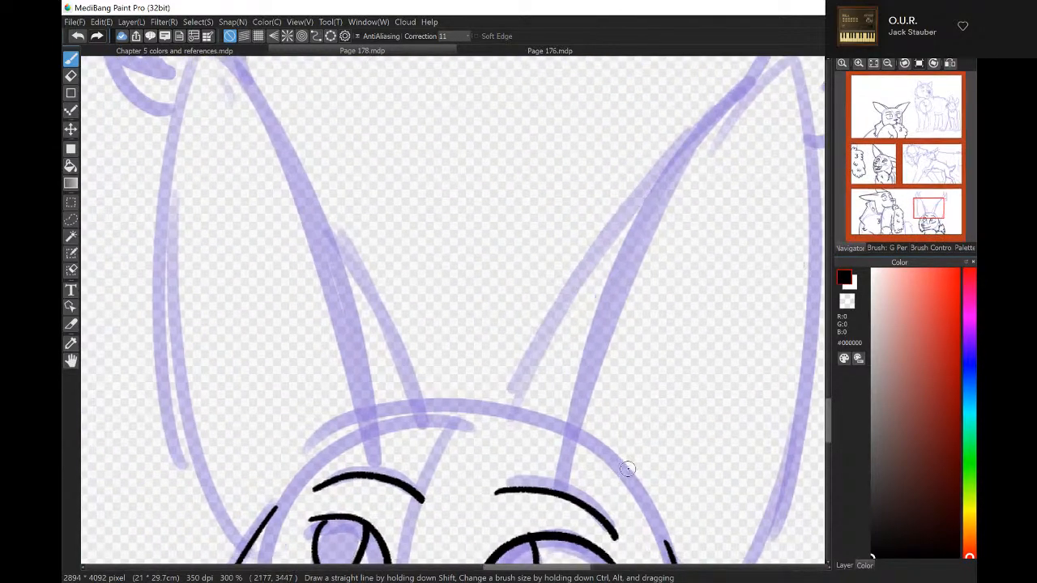
mouse_move(629, 468)
mouse_down()
mouse_move(570, 419)
mouse_move(494, 406)
mouse_move(397, 409)
mouse_move(360, 429)
mouse_up()
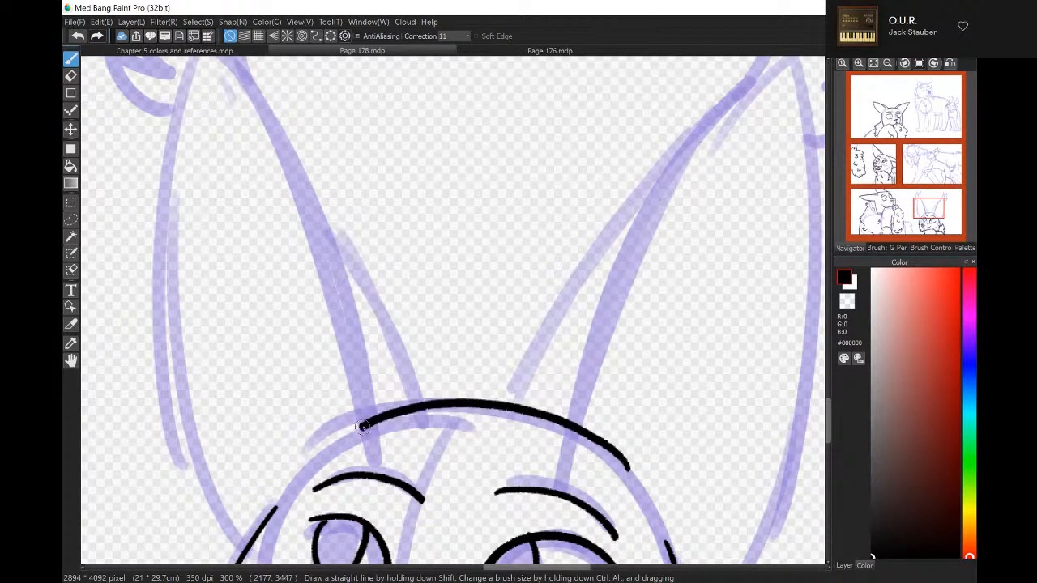
drag(934, 213, 936, 211)
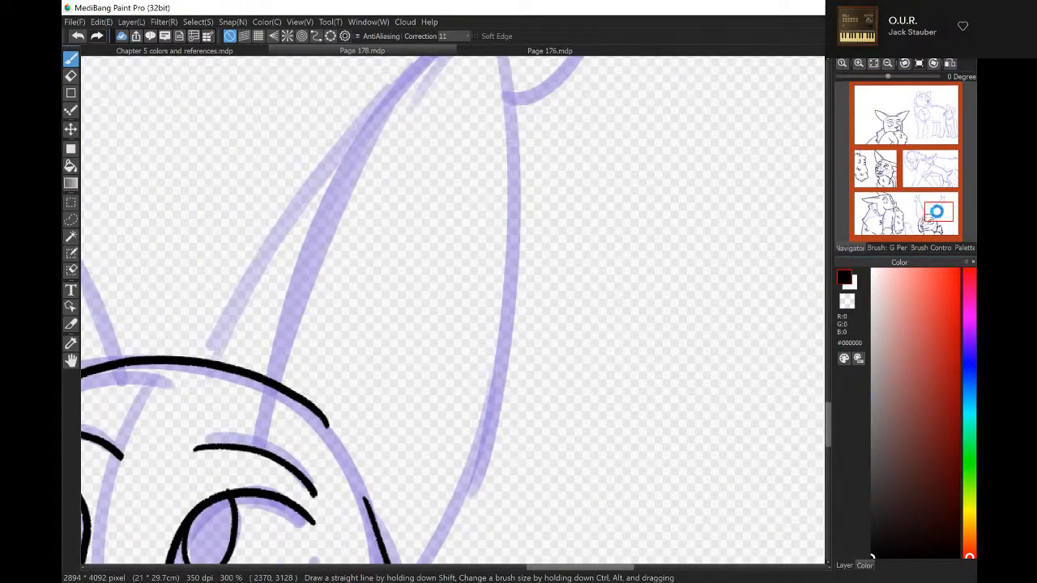
click(887, 63)
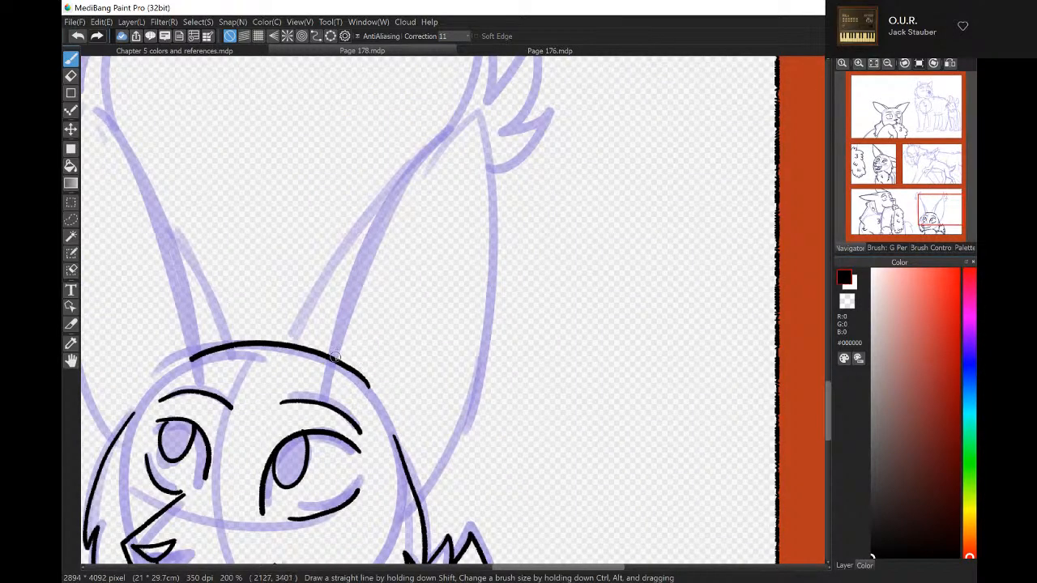
mouse_move(334, 357)
mouse_down()
mouse_move(405, 213)
mouse_move(478, 143)
mouse_move(484, 322)
mouse_move(462, 391)
mouse_move(423, 448)
mouse_up()
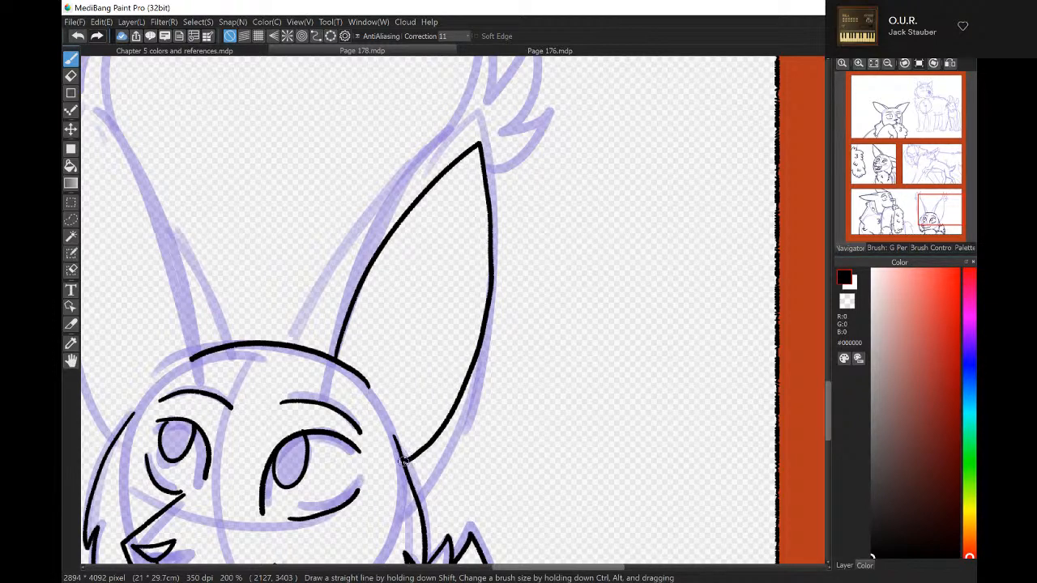
drag(373, 252, 324, 322)
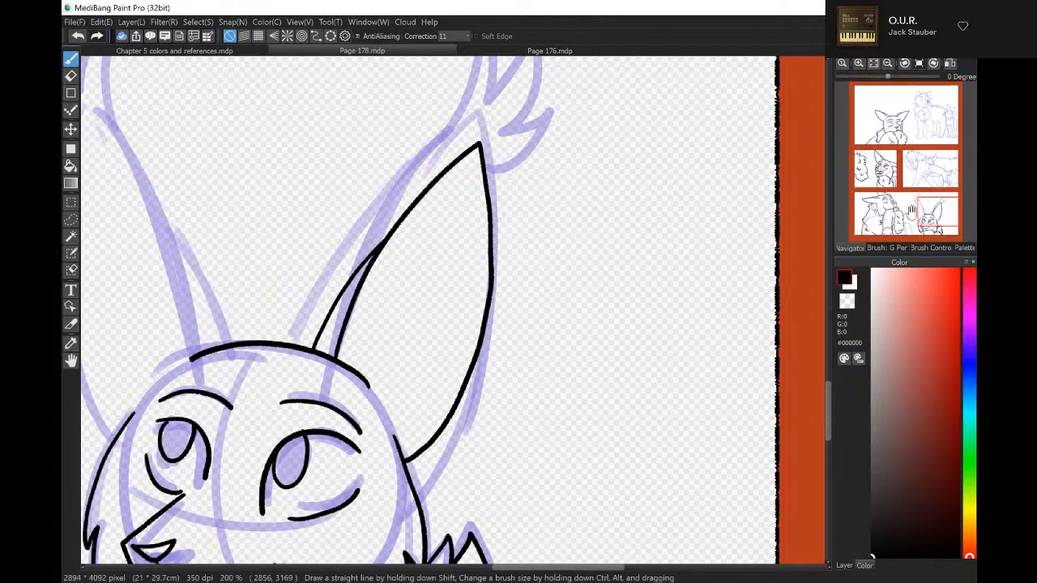
drag(932, 217, 928, 203)
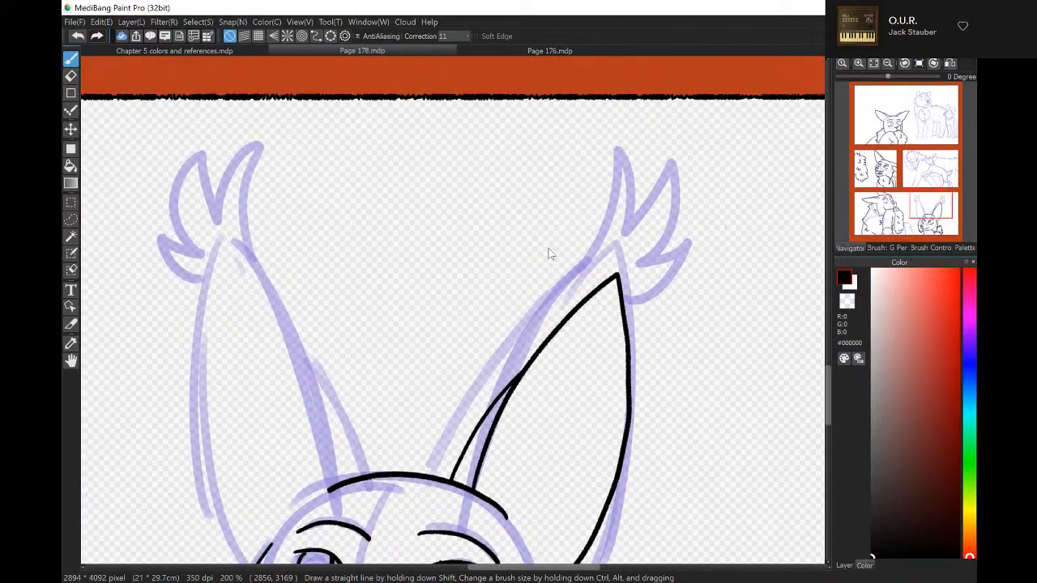
mouse_move(596, 290)
mouse_down()
mouse_move(609, 237)
mouse_move(650, 279)
mouse_up()
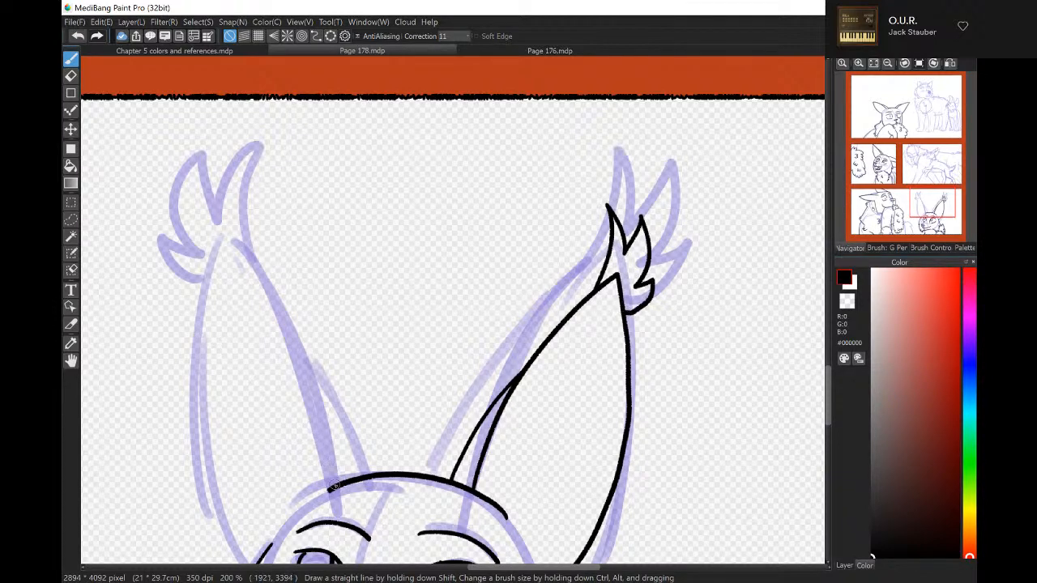
Ink the far ear with its tip tuft and inner base edge, and add the curved outer base lines on both ears.
mouse_move(332, 486)
mouse_down()
mouse_move(316, 385)
mouse_move(252, 288)
mouse_move(224, 329)
mouse_move(218, 498)
mouse_move(249, 563)
mouse_up()
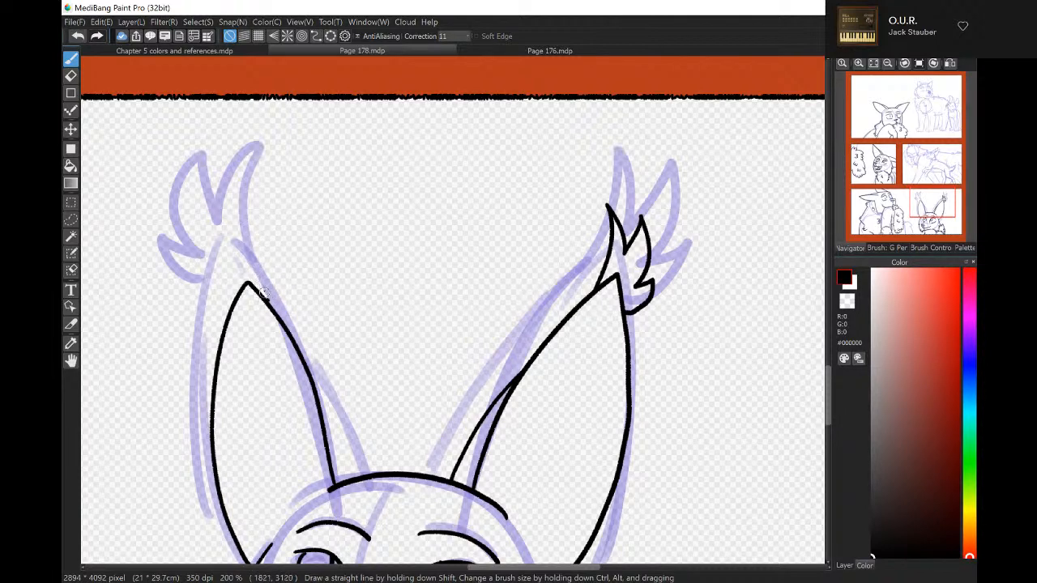
mouse_move(263, 294)
mouse_down()
mouse_move(248, 243)
mouse_move(237, 267)
mouse_move(216, 243)
mouse_move(221, 319)
mouse_up()
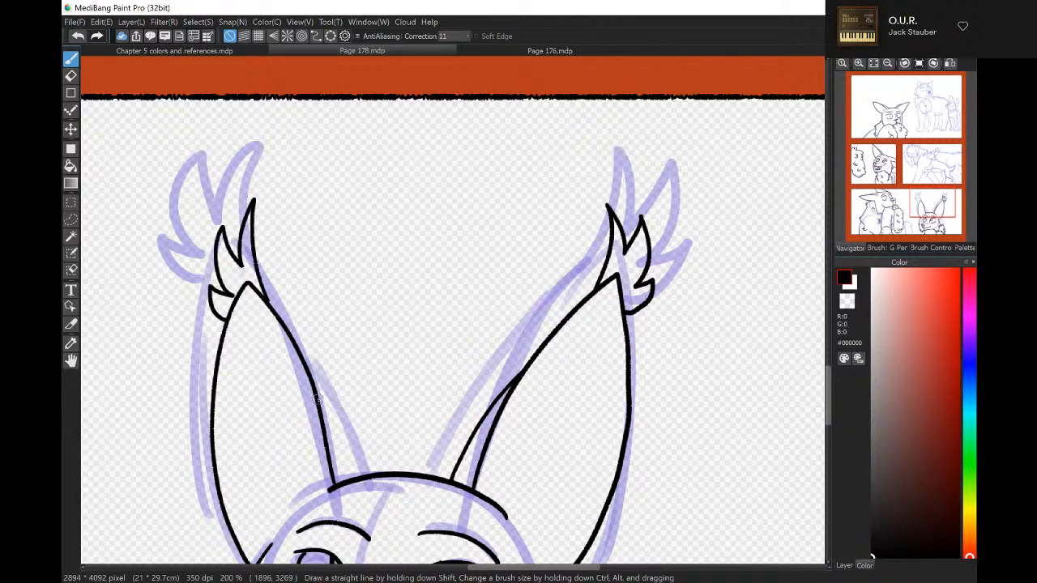
drag(324, 405, 351, 474)
drag(902, 190, 922, 213)
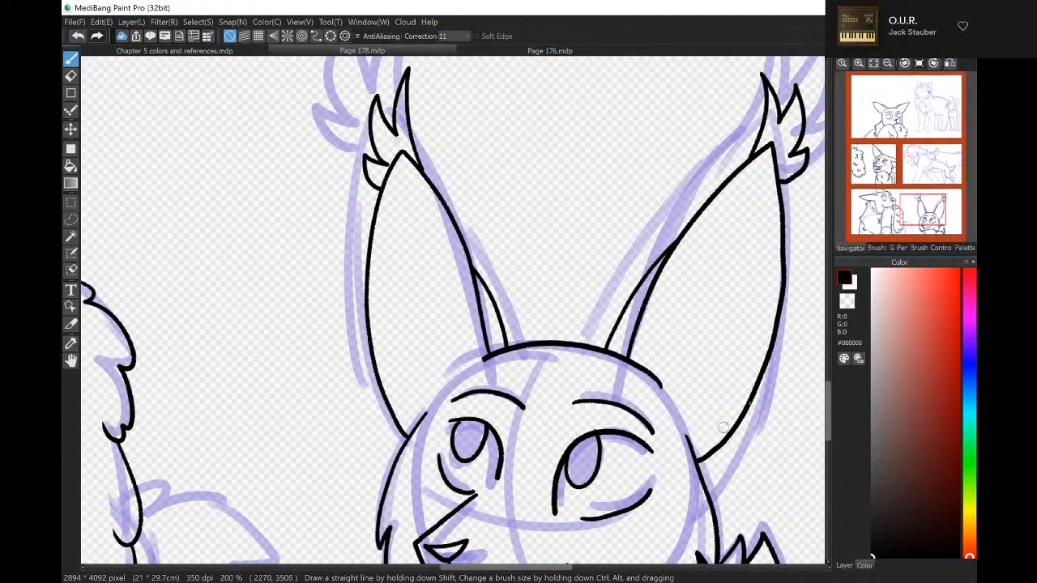
drag(758, 384, 705, 431)
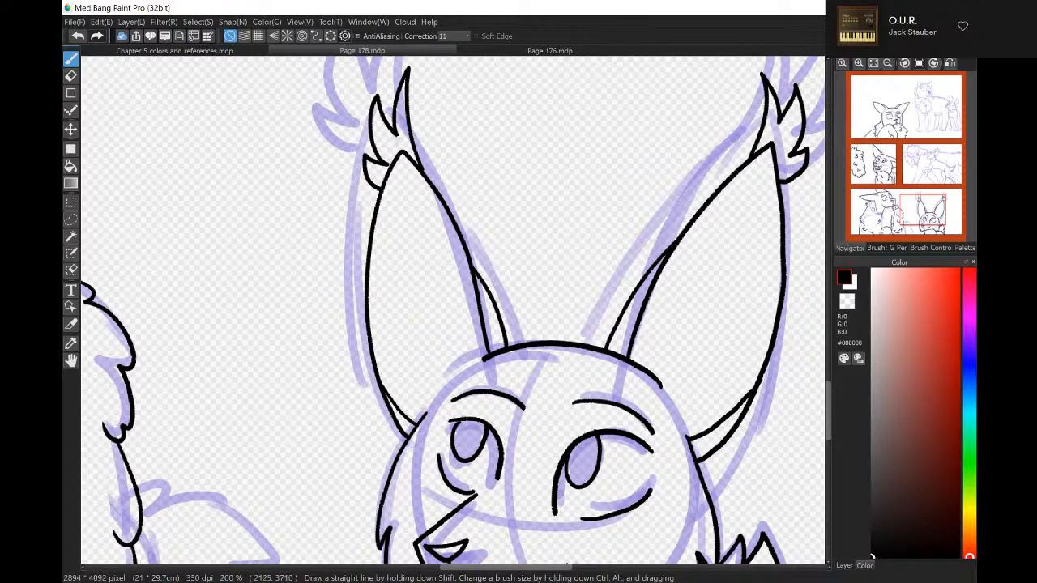
key(alt+Tab)
key(alt+Tab)
Ink the jagged cheek fur and the muzzle's bridge and front edge on the fluffy standing character in the top panel.
mouse_move(912, 186)
mouse_down()
mouse_move(938, 217)
mouse_move(903, 225)
mouse_move(884, 188)
mouse_move(916, 172)
mouse_move(927, 115)
mouse_move(929, 128)
mouse_move(940, 120)
mouse_move(919, 102)
mouse_up()
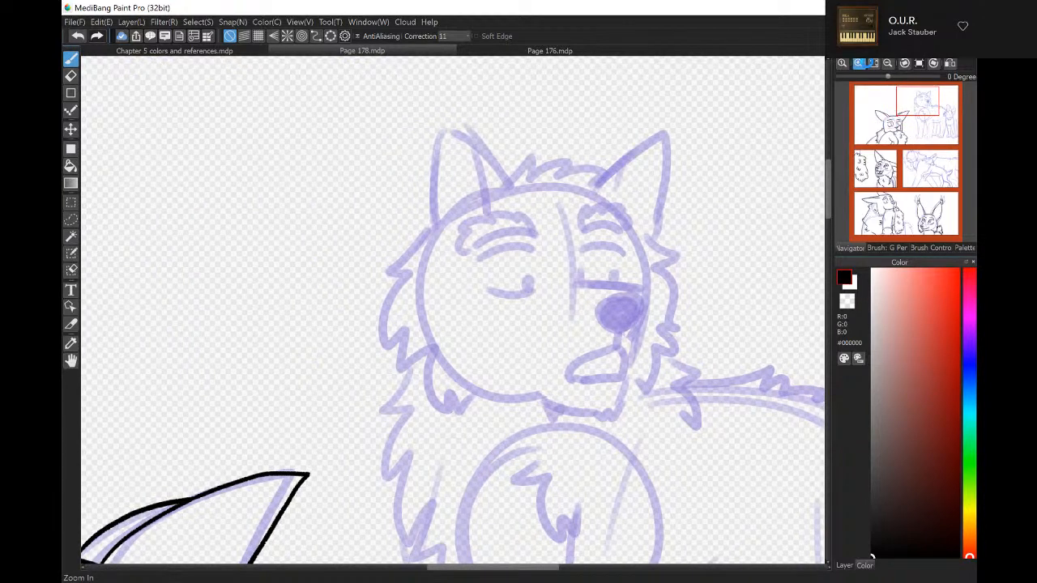
click(861, 63)
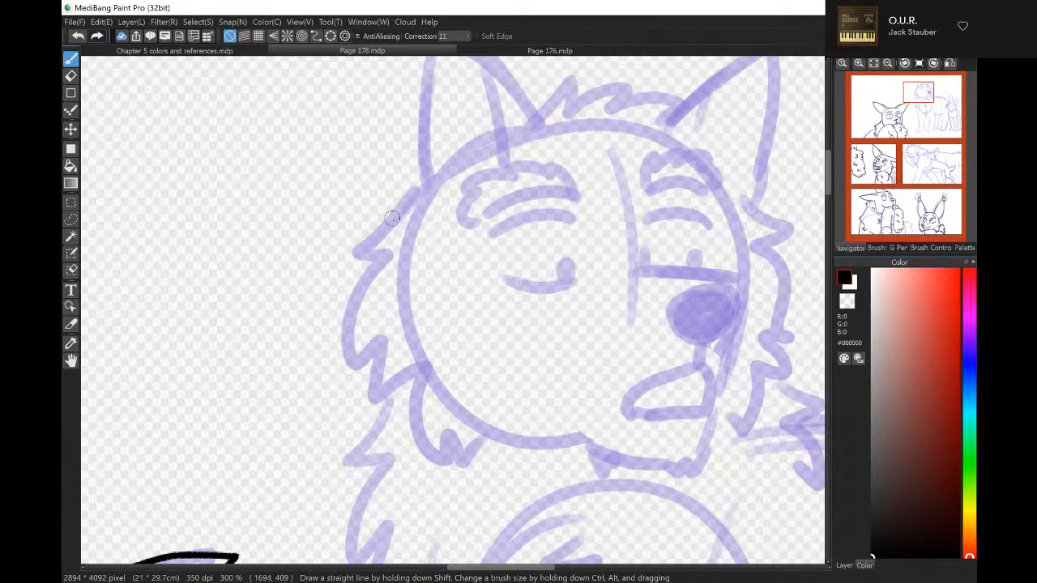
mouse_move(427, 178)
mouse_down()
mouse_move(361, 243)
mouse_move(357, 311)
mouse_move(391, 350)
mouse_move(424, 437)
mouse_move(450, 462)
mouse_move(498, 450)
mouse_move(522, 464)
mouse_move(537, 449)
mouse_up()
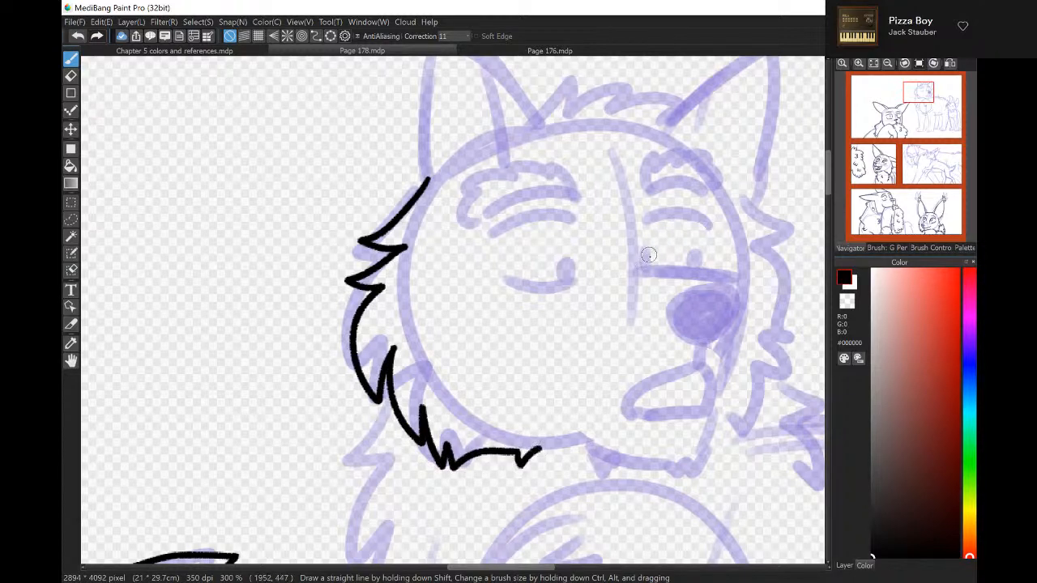
mouse_move(645, 244)
mouse_down()
mouse_move(647, 266)
mouse_move(708, 277)
mouse_up()
drag(739, 282, 722, 375)
mouse_move(684, 288)
mouse_down()
mouse_move(718, 289)
mouse_move(725, 311)
mouse_move(702, 327)
mouse_up()
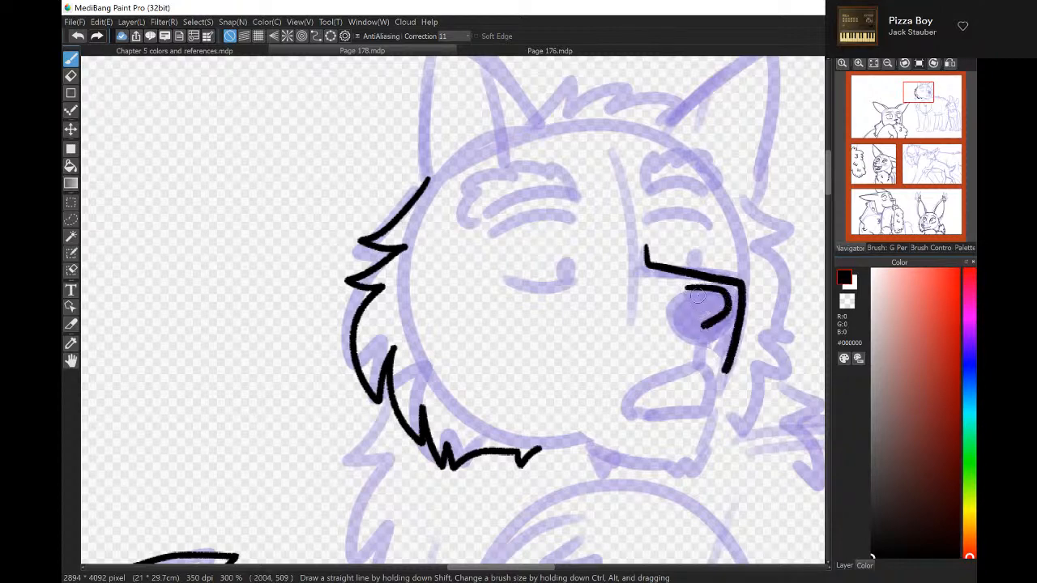
click(78, 36)
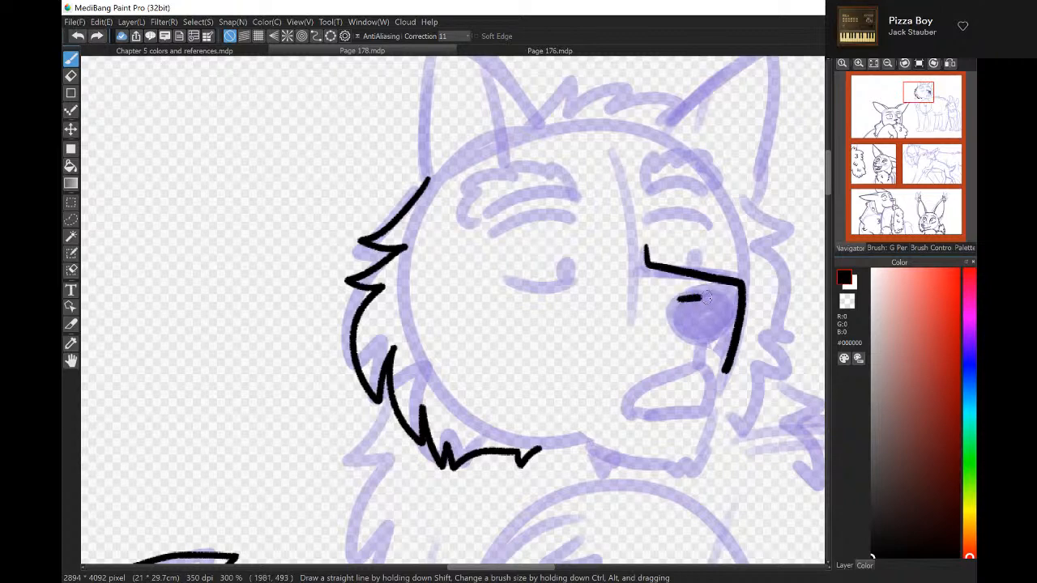
drag(704, 298, 706, 333)
click(79, 36)
Ink the nose, the open mouth with its two fangs, and the jagged chin fur on the fluffy standing character.
mouse_move(676, 293)
mouse_down()
mouse_move(727, 301)
mouse_move(705, 333)
mouse_move(663, 301)
mouse_move(675, 335)
mouse_move(712, 330)
mouse_up()
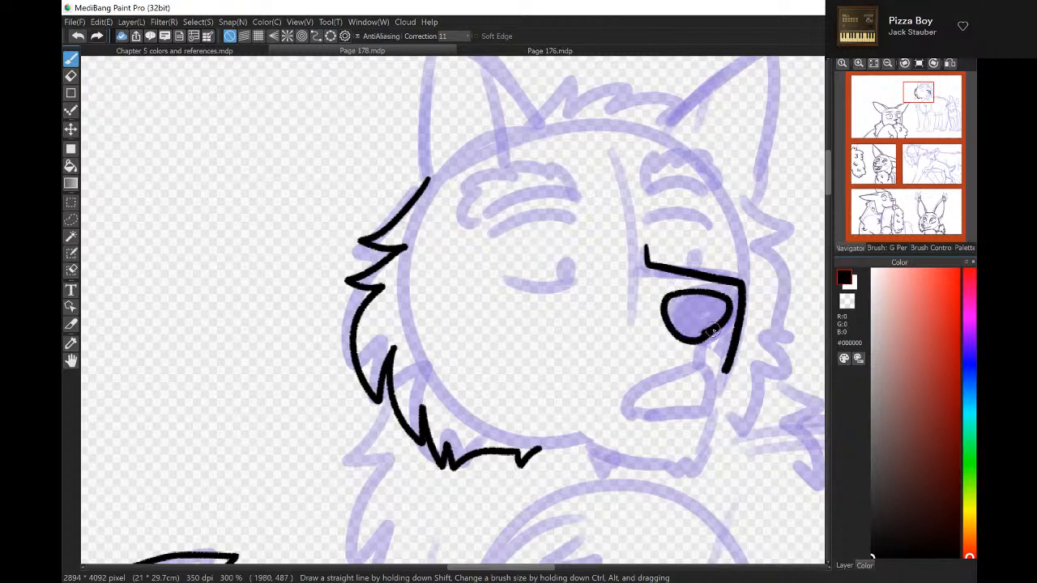
click(79, 36)
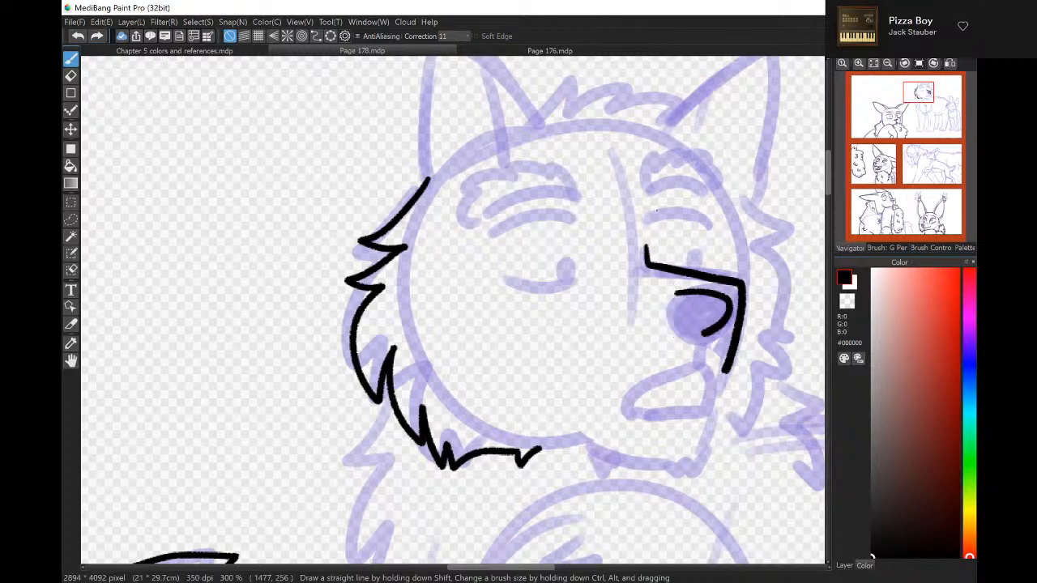
mouse_move(672, 297)
mouse_down()
mouse_move(701, 334)
mouse_move(696, 359)
mouse_move(687, 374)
mouse_move(647, 384)
mouse_move(624, 410)
mouse_move(647, 426)
mouse_move(696, 422)
mouse_up()
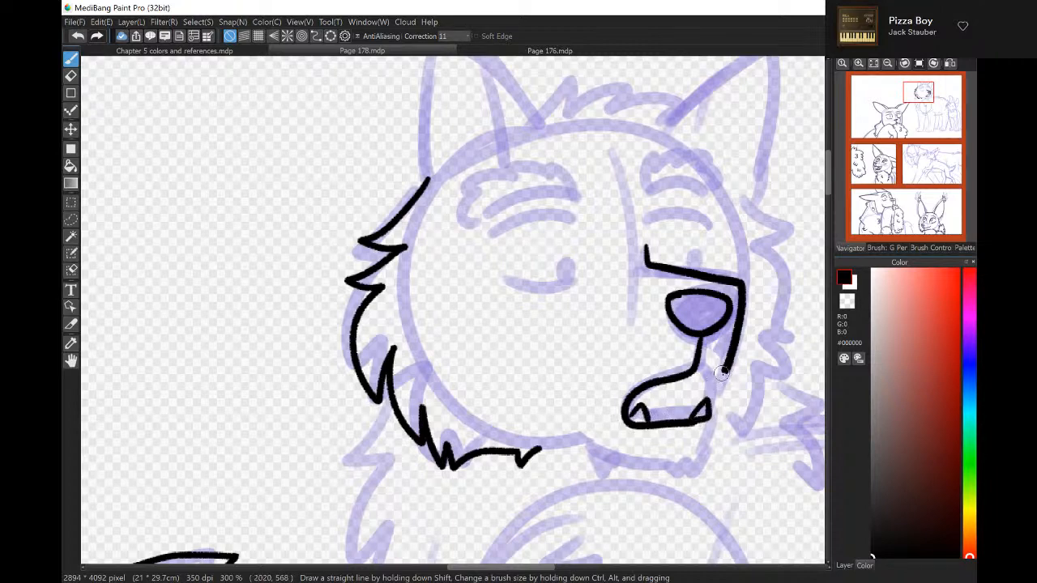
mouse_move(660, 383)
mouse_down()
mouse_move(700, 401)
mouse_move(704, 380)
mouse_move(695, 395)
mouse_move(712, 440)
mouse_move(682, 482)
mouse_move(618, 454)
mouse_move(601, 473)
mouse_move(583, 444)
mouse_up()
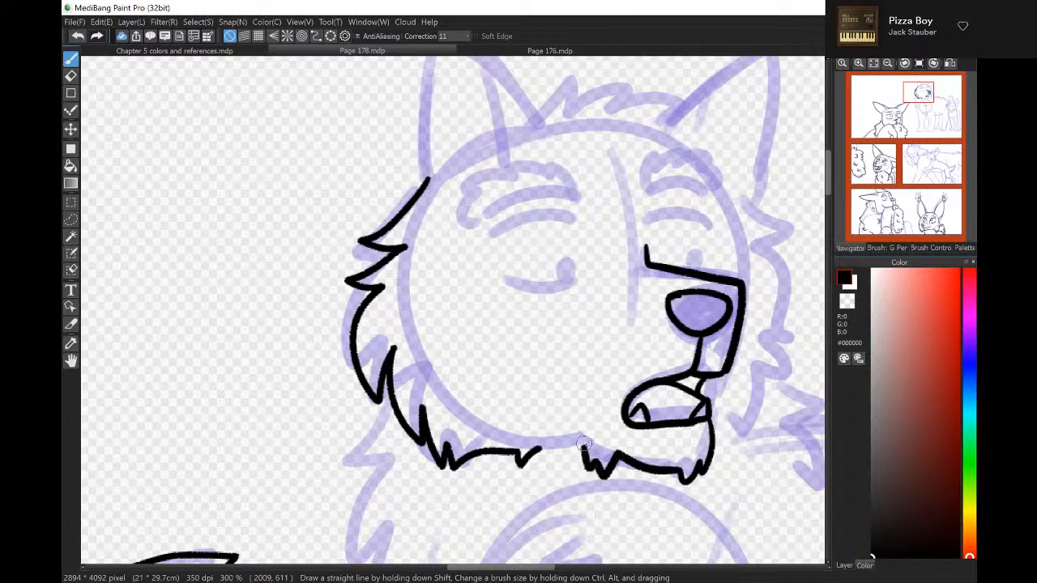
Ink the fluffy near eyebrow with its crease and the near eye's lids, inner edge and pupil.
click(858, 63)
mouse_move(480, 193)
mouse_down()
mouse_move(596, 154)
mouse_move(587, 159)
mouse_move(602, 162)
mouse_move(605, 124)
mouse_move(542, 117)
mouse_move(495, 140)
mouse_move(516, 141)
mouse_move(450, 190)
mouse_move(613, 200)
mouse_move(604, 251)
mouse_up()
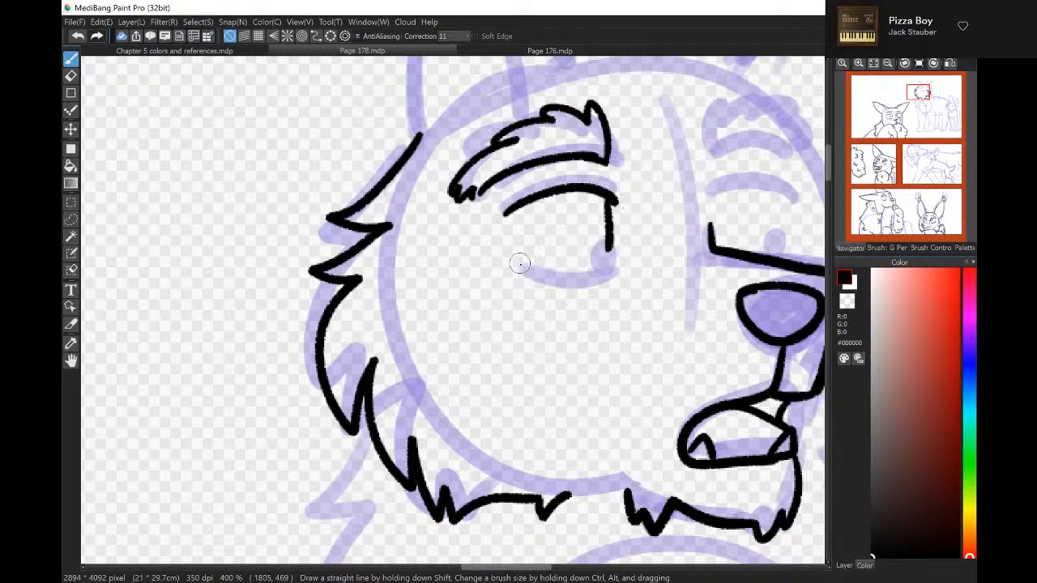
mouse_move(520, 263)
mouse_down()
mouse_move(589, 277)
mouse_move(586, 231)
mouse_up()
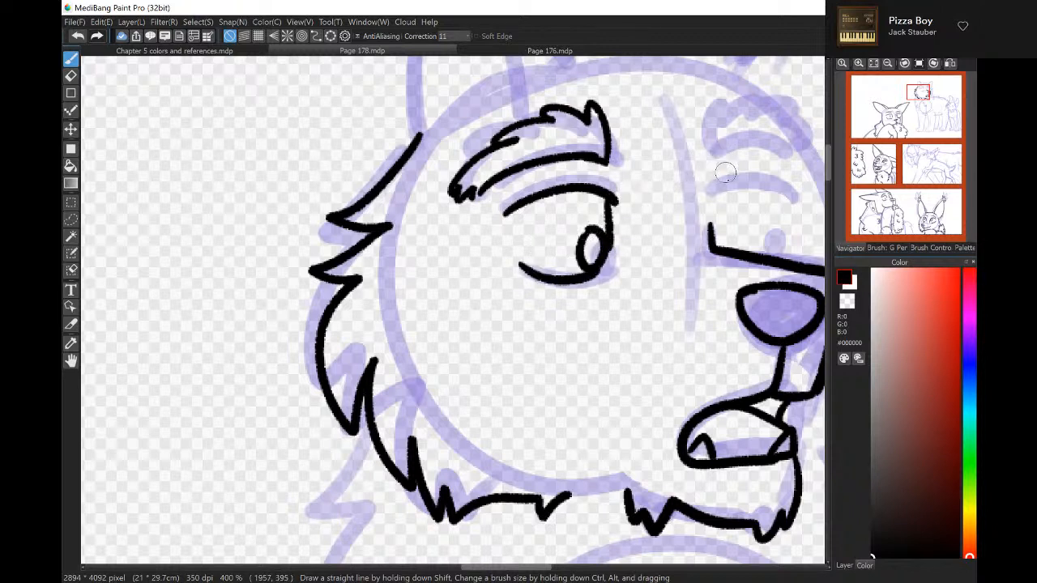
Ink the far eye with its pupil, the fluffy far eyebrow, and the jagged fur down the far cheek.
drag(710, 191, 799, 196)
mouse_move(712, 192)
mouse_down()
mouse_move(716, 216)
mouse_move(793, 247)
mouse_move(777, 255)
mouse_move(764, 250)
mouse_move(780, 233)
mouse_move(782, 258)
mouse_up()
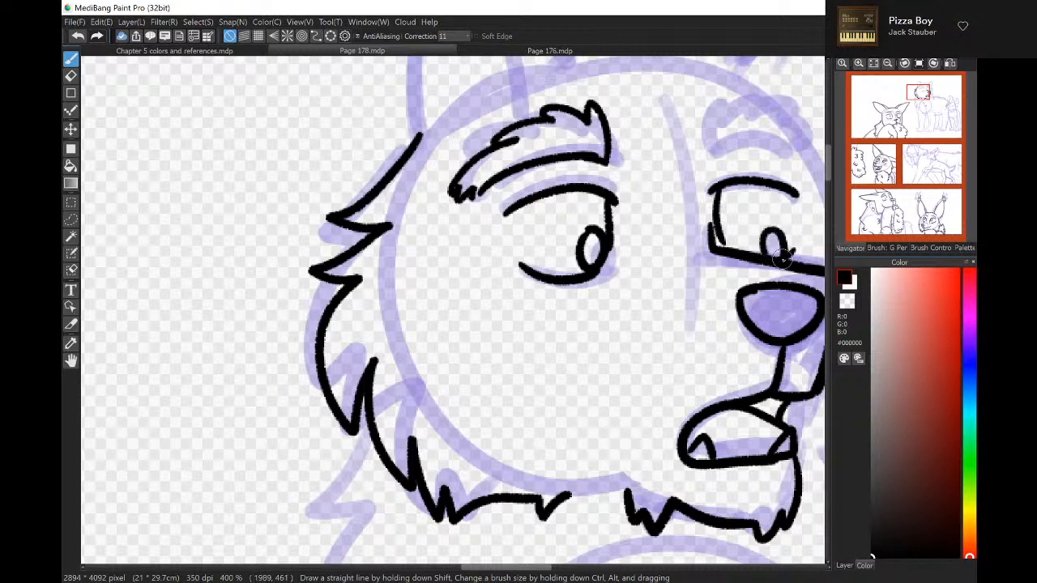
drag(704, 157, 801, 162)
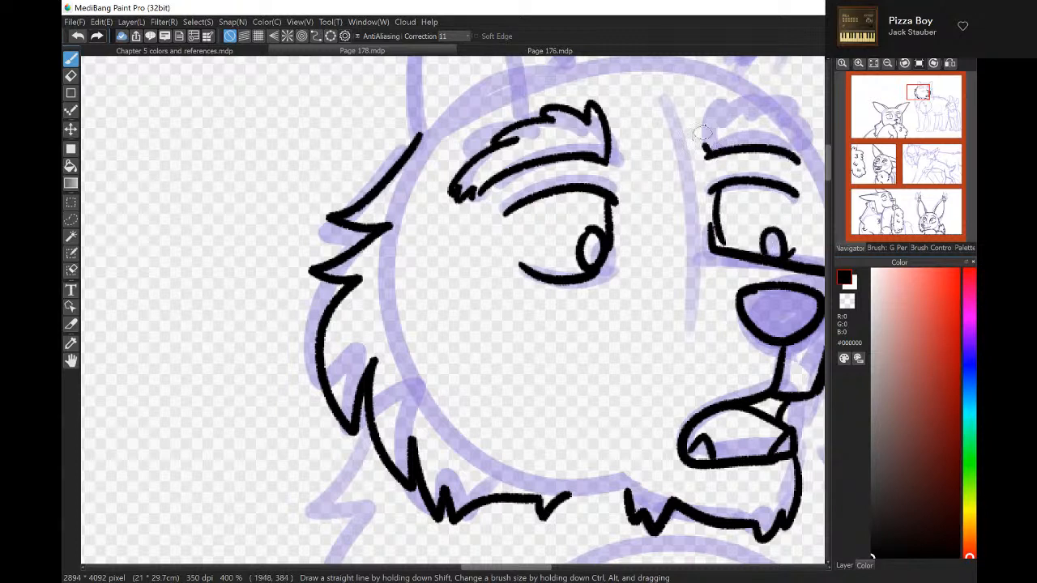
mouse_move(703, 152)
mouse_down()
mouse_move(747, 112)
mouse_move(817, 159)
mouse_move(807, 183)
mouse_move(810, 172)
mouse_up()
drag(914, 111, 917, 111)
mouse_move(658, 161)
mouse_down()
mouse_move(699, 213)
mouse_move(675, 247)
mouse_move(703, 379)
mouse_move(669, 402)
mouse_move(671, 435)
mouse_move(641, 437)
mouse_move(624, 490)
mouse_up()
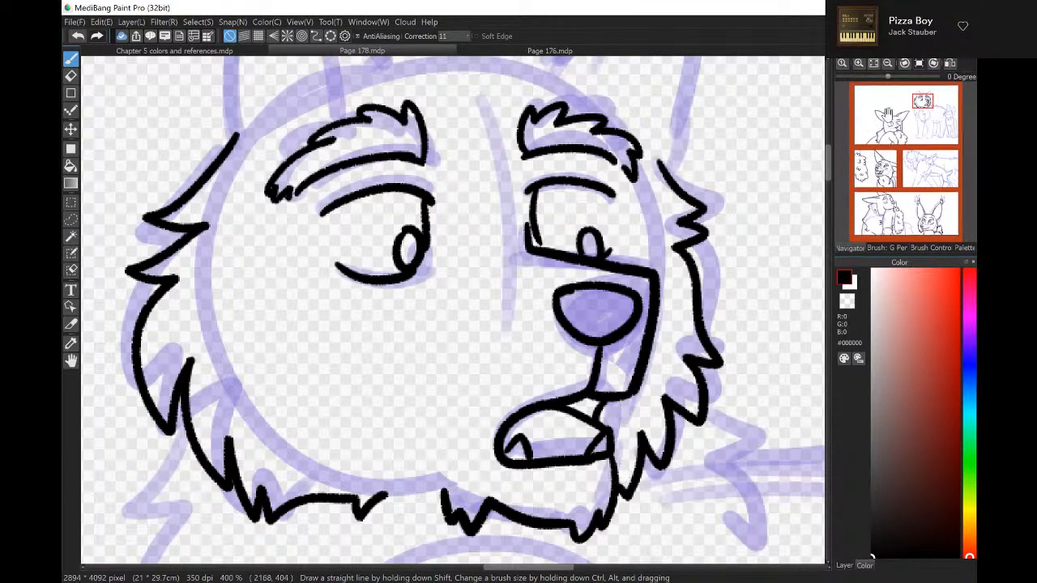
Ink the near ear's outline with fur tufts at its base, plus its inner fold and inner edge.
mouse_move(922, 100)
mouse_down()
mouse_move(923, 112)
mouse_move(924, 90)
mouse_up()
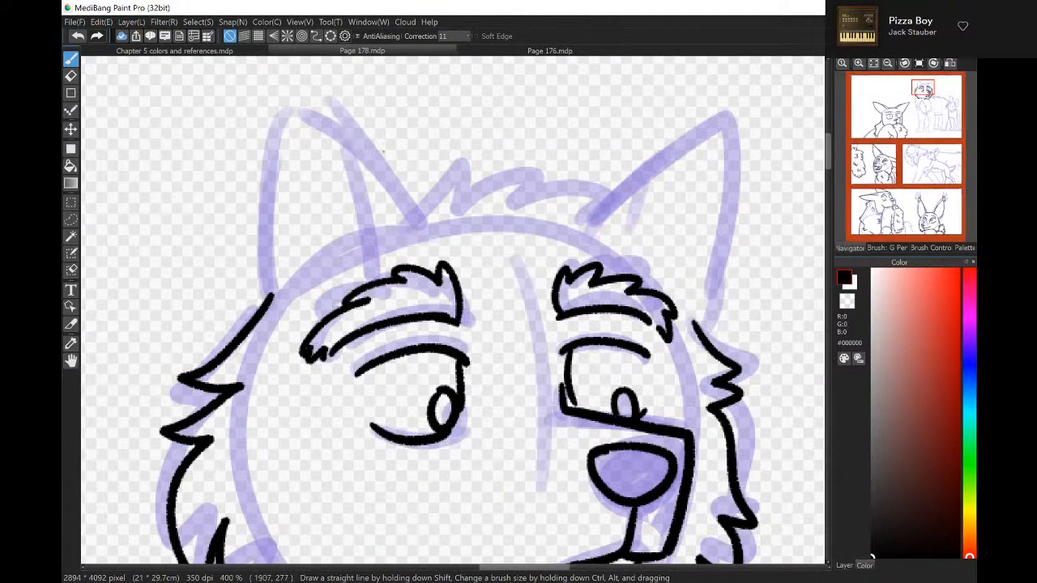
mouse_move(417, 224)
mouse_down()
mouse_move(380, 167)
mouse_move(330, 128)
mouse_move(286, 118)
mouse_move(265, 130)
mouse_move(272, 274)
mouse_up()
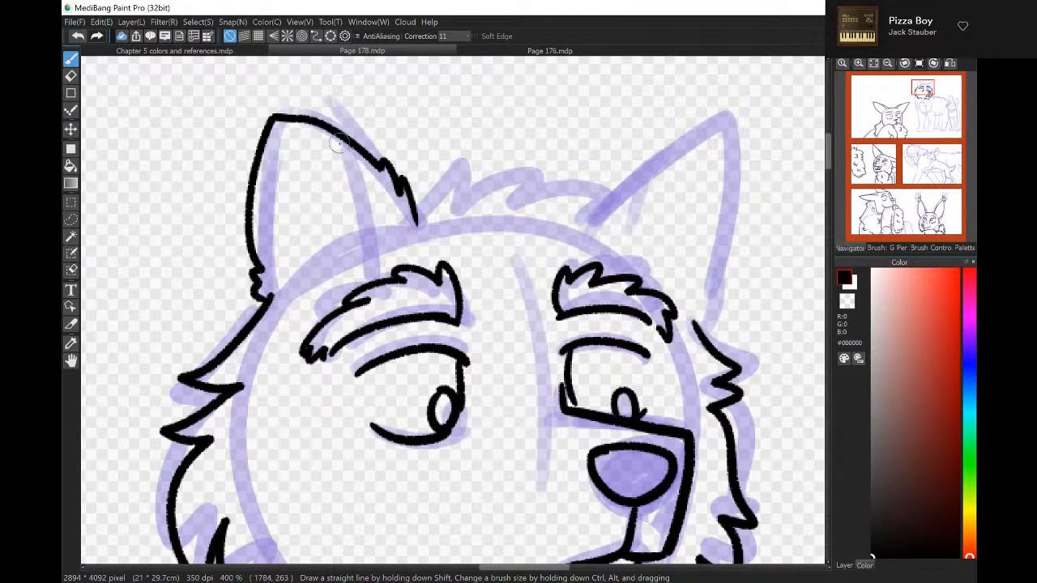
mouse_move(338, 143)
mouse_down()
mouse_move(344, 268)
mouse_move(354, 258)
mouse_up()
mouse_move(312, 241)
mouse_down()
mouse_move(288, 154)
mouse_move(278, 258)
mouse_move(311, 240)
mouse_up()
Ink the tufted fur on top of the head and the far ear with its inner edge.
mouse_move(413, 201)
mouse_down()
mouse_move(460, 167)
mouse_move(462, 205)
mouse_move(539, 173)
mouse_move(518, 197)
mouse_move(596, 202)
mouse_move(587, 213)
mouse_move(632, 241)
mouse_up()
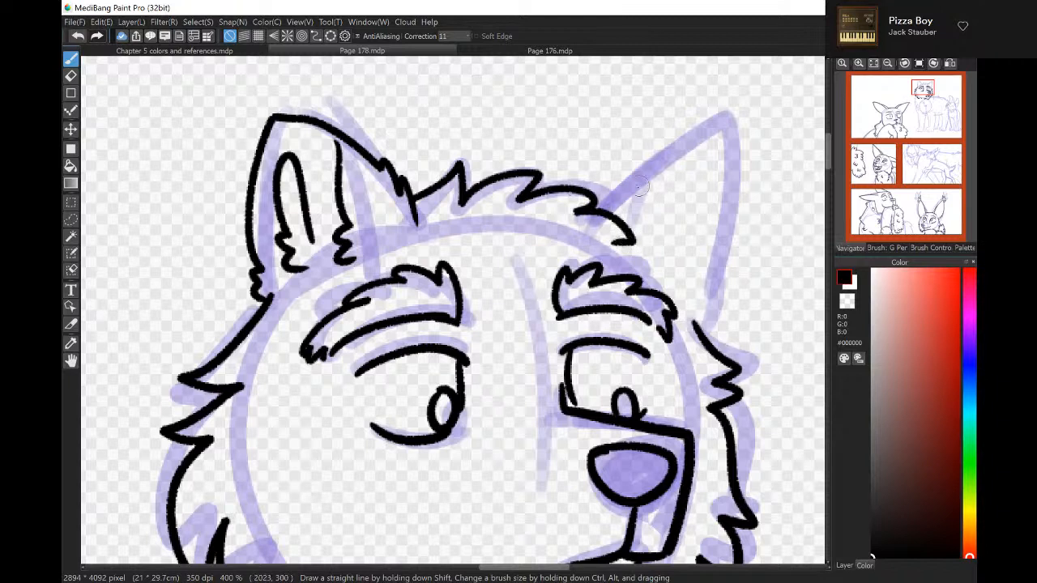
mouse_move(613, 205)
mouse_down()
mouse_move(649, 185)
mouse_move(711, 143)
mouse_move(728, 205)
mouse_move(713, 290)
mouse_move(727, 292)
mouse_move(695, 328)
mouse_up()
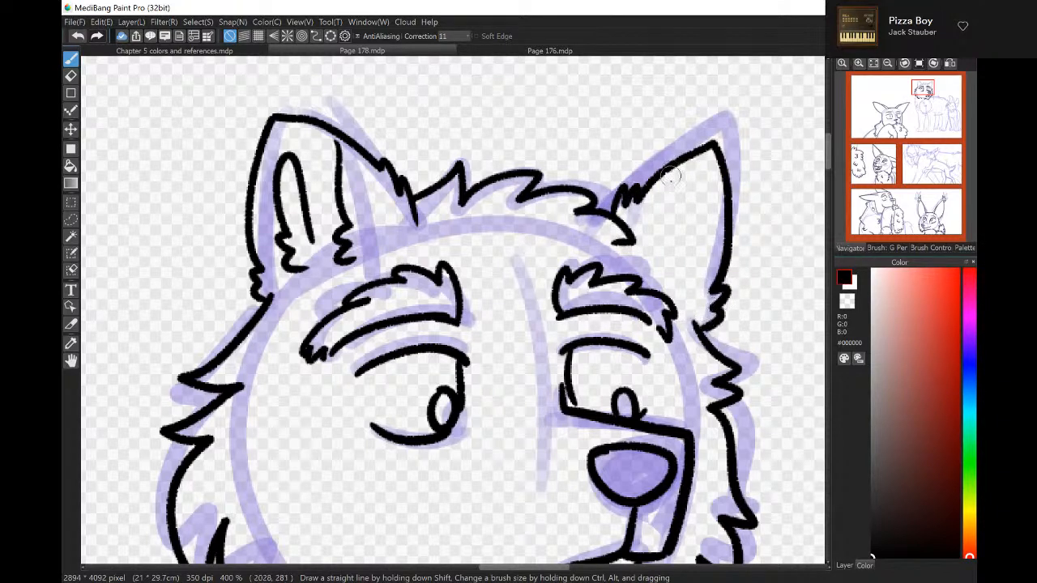
mouse_move(670, 178)
mouse_down()
mouse_move(662, 261)
mouse_move(687, 272)
mouse_move(716, 233)
mouse_move(700, 303)
mouse_up()
Ink the jagged shoulder fur inside the chest circle and the shaggy neck fur on both sides below the head.
drag(922, 100, 921, 112)
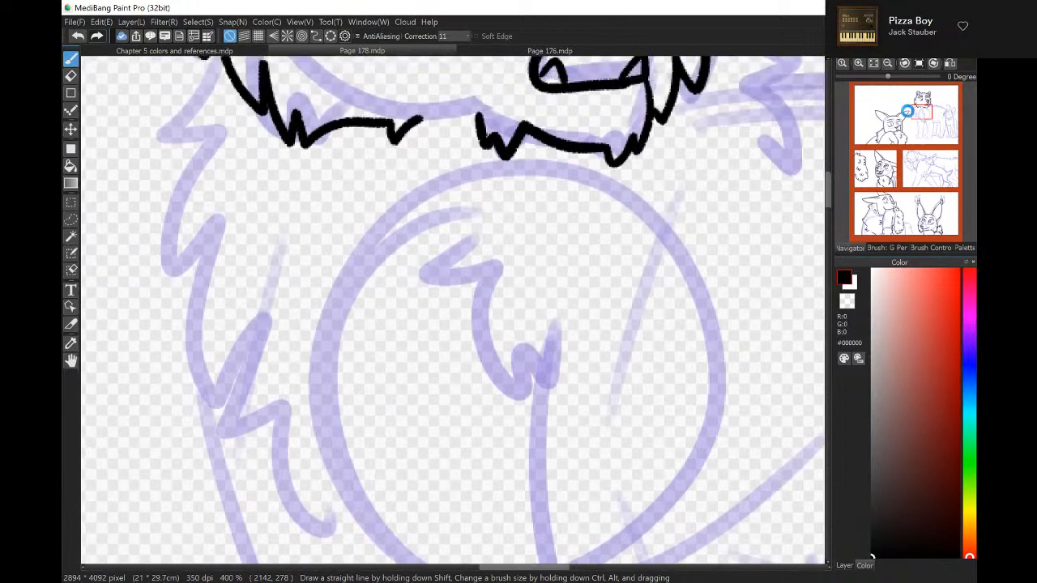
mouse_move(468, 235)
mouse_down()
mouse_move(412, 273)
mouse_move(478, 273)
mouse_move(458, 381)
mouse_move(491, 372)
mouse_move(516, 398)
mouse_move(541, 373)
mouse_up()
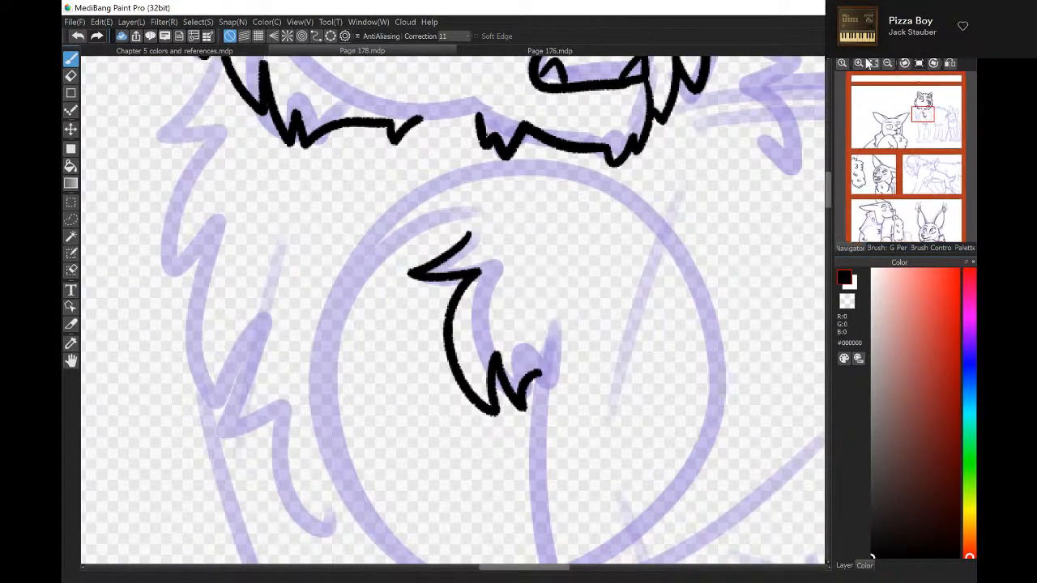
key(ctrl+minus)
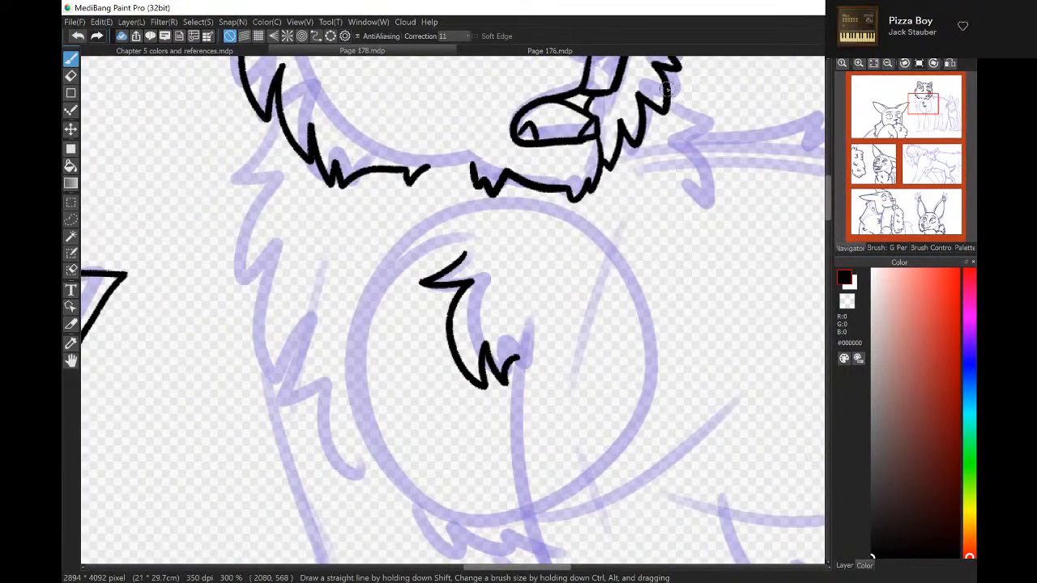
mouse_move(668, 87)
mouse_down()
mouse_move(716, 123)
mouse_move(709, 174)
mouse_move(675, 219)
mouse_move(662, 185)
mouse_up()
mouse_move(275, 120)
mouse_down()
mouse_move(234, 184)
mouse_move(268, 186)
mouse_move(239, 245)
mouse_move(262, 220)
mouse_move(244, 301)
mouse_move(282, 253)
mouse_move(263, 352)
mouse_move(284, 362)
mouse_move(280, 393)
mouse_move(314, 384)
mouse_move(335, 468)
mouse_move(333, 438)
mouse_move(370, 474)
mouse_up()
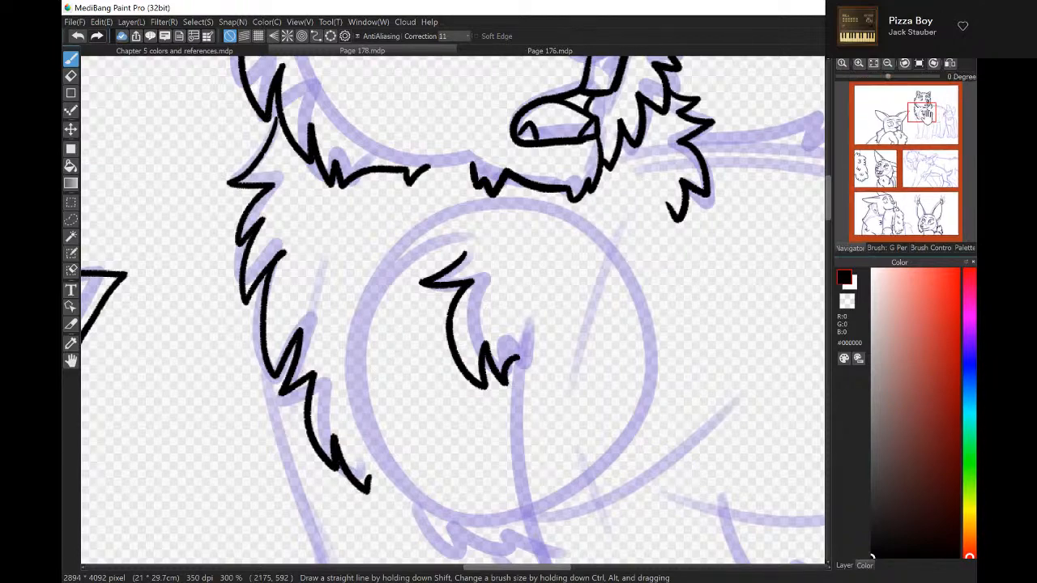
Ink the near front leg's back line with jagged elbow fur and its long front line down to the paw.
mouse_move(922, 118)
mouse_down()
mouse_move(925, 138)
mouse_move(942, 105)
mouse_move(925, 128)
mouse_up()
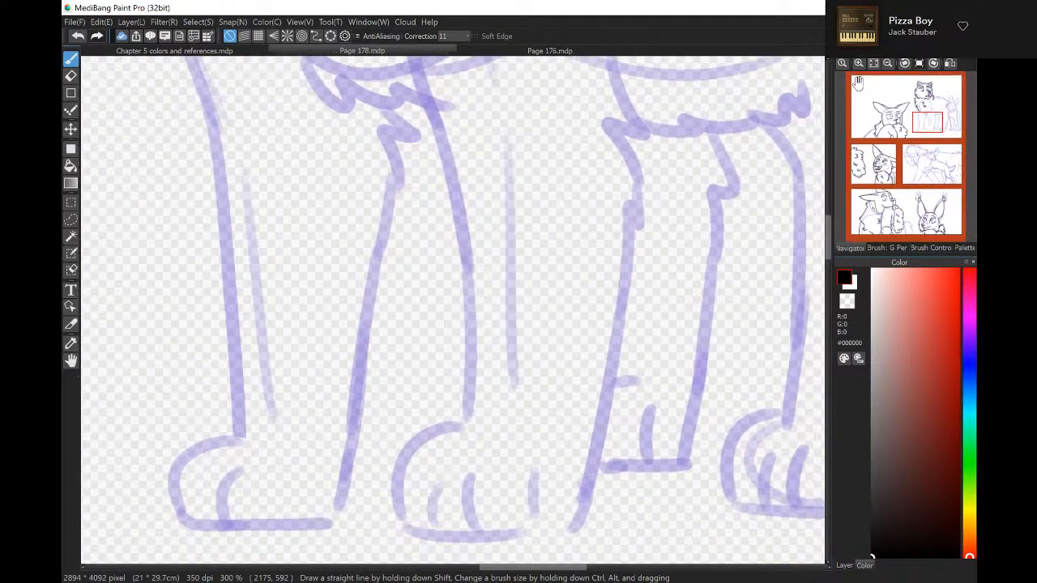
click(888, 63)
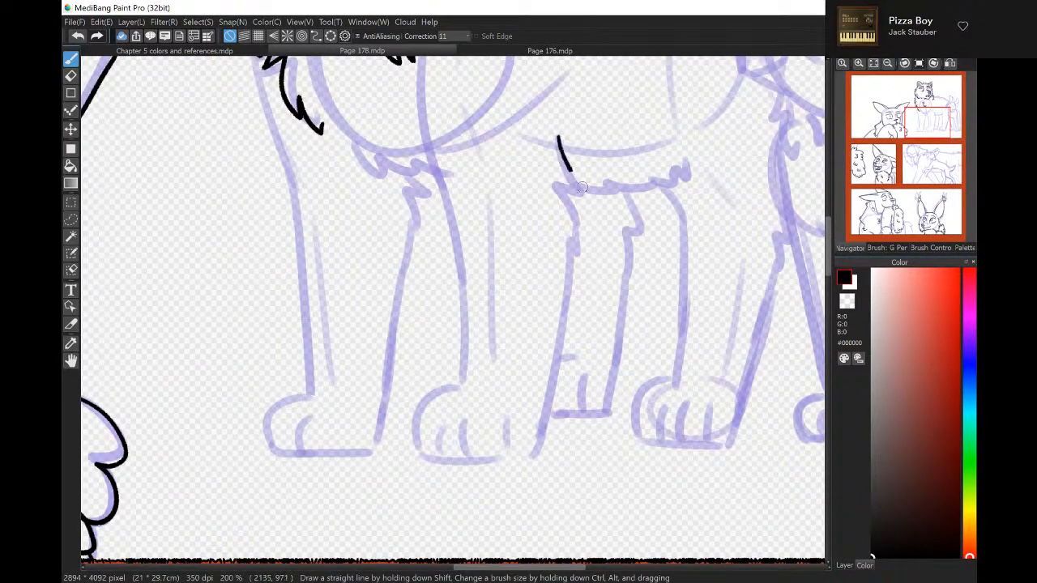
mouse_move(582, 188)
mouse_down()
mouse_move(580, 249)
mouse_move(569, 252)
mouse_move(547, 422)
mouse_up()
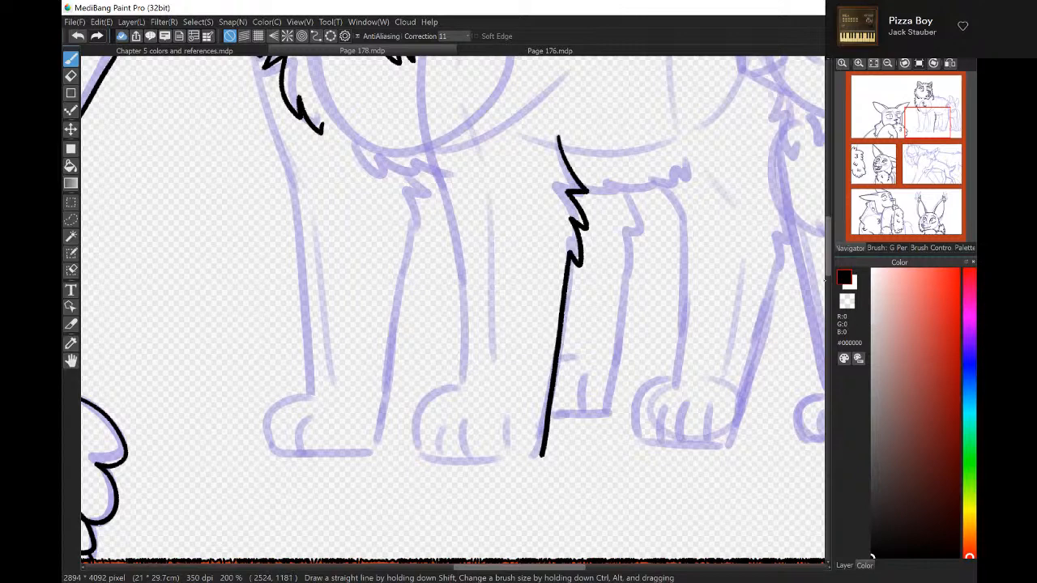
scroll(828, 265, up, 2)
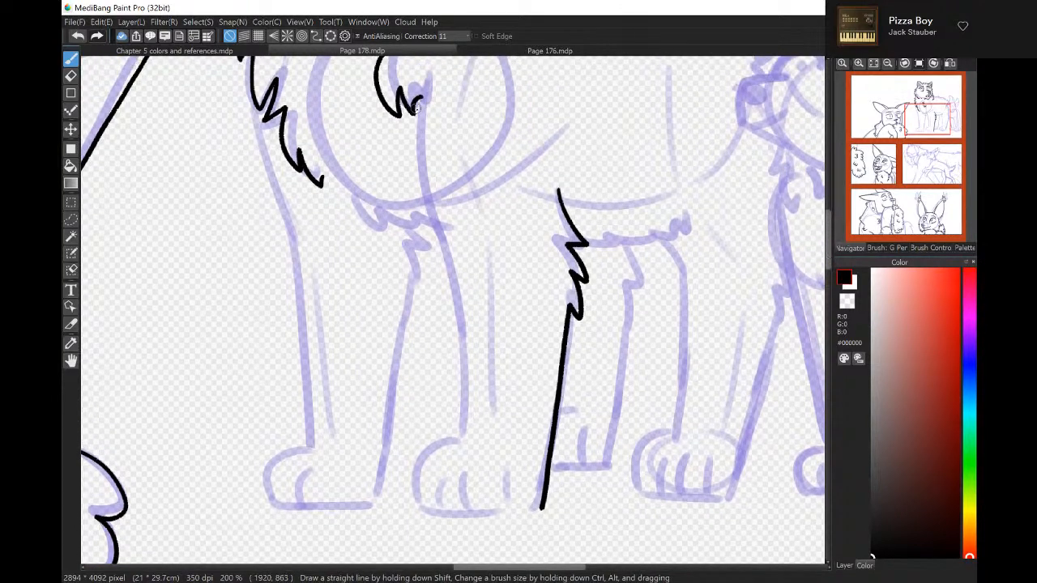
drag(423, 173, 440, 250)
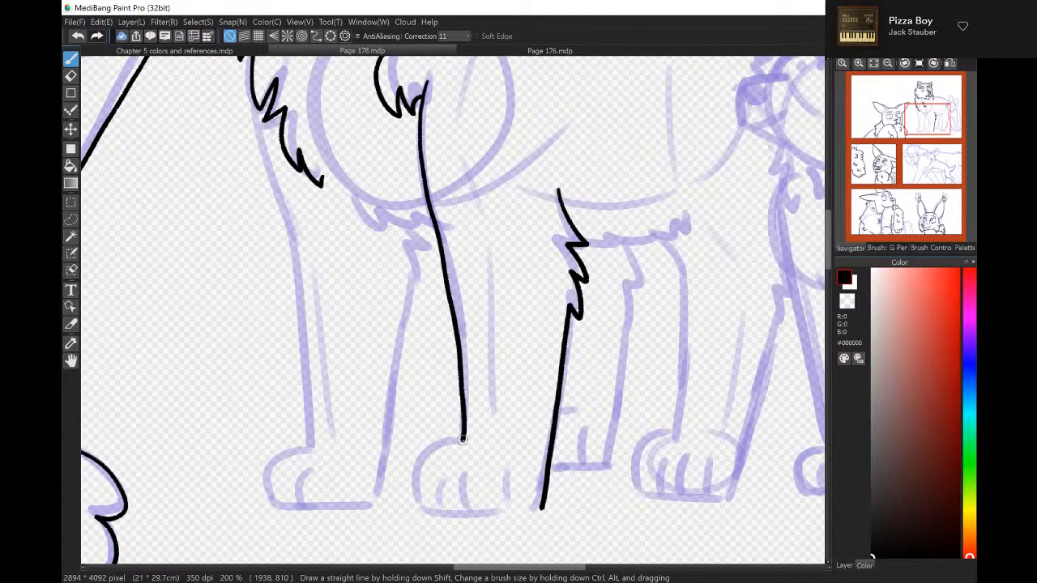
Ink the near front paw's rounded outline and flat sole, and add three curved toe lines.
click(858, 63)
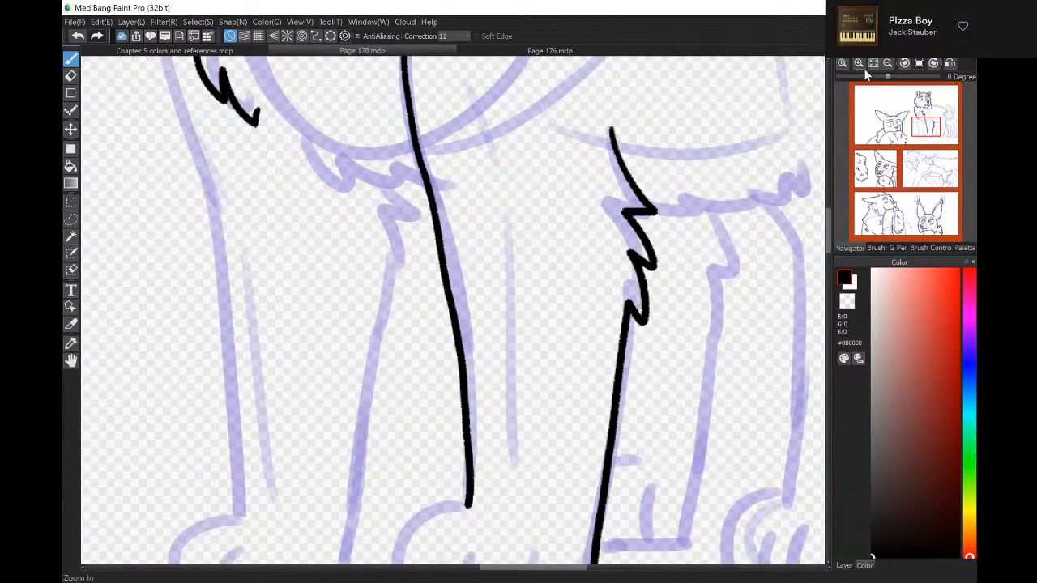
drag(926, 130, 922, 141)
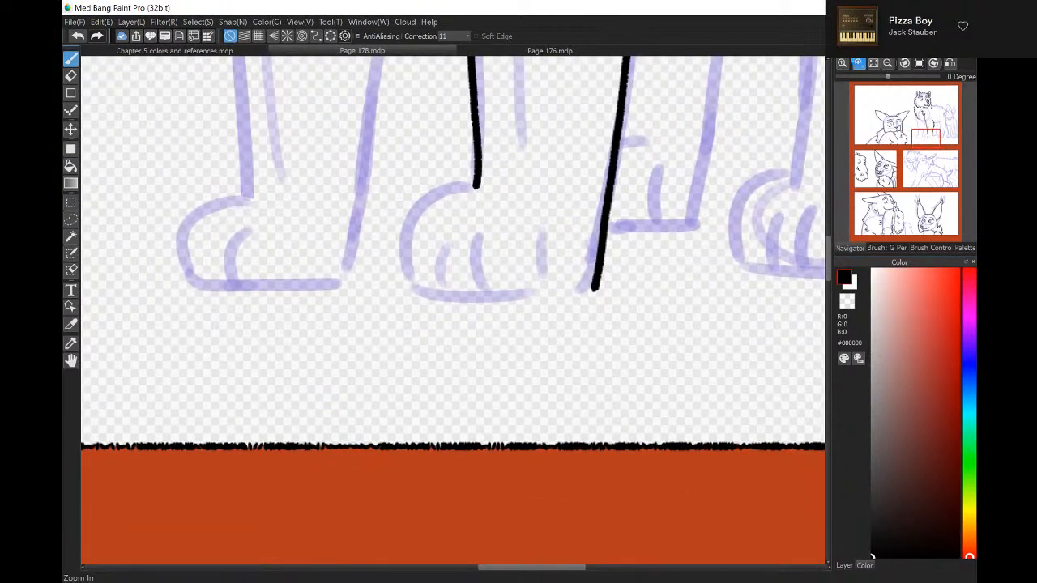
click(859, 63)
mouse_move(471, 143)
mouse_down()
mouse_move(413, 156)
mouse_move(387, 235)
mouse_move(405, 282)
mouse_up()
mouse_move(642, 282)
mouse_down()
mouse_move(466, 290)
mouse_move(396, 280)
mouse_up()
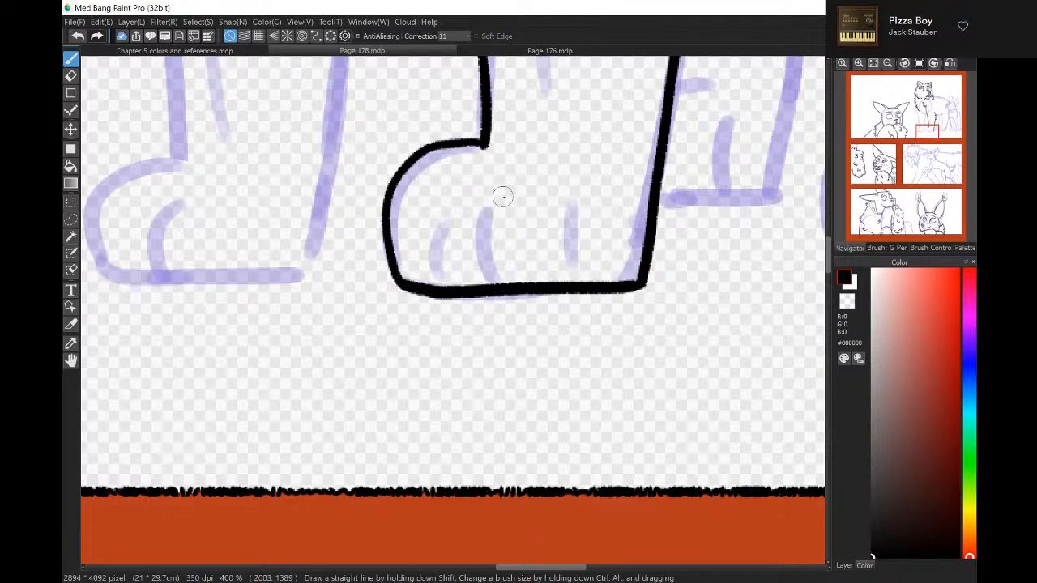
drag(508, 178, 500, 279)
drag(578, 186, 576, 277)
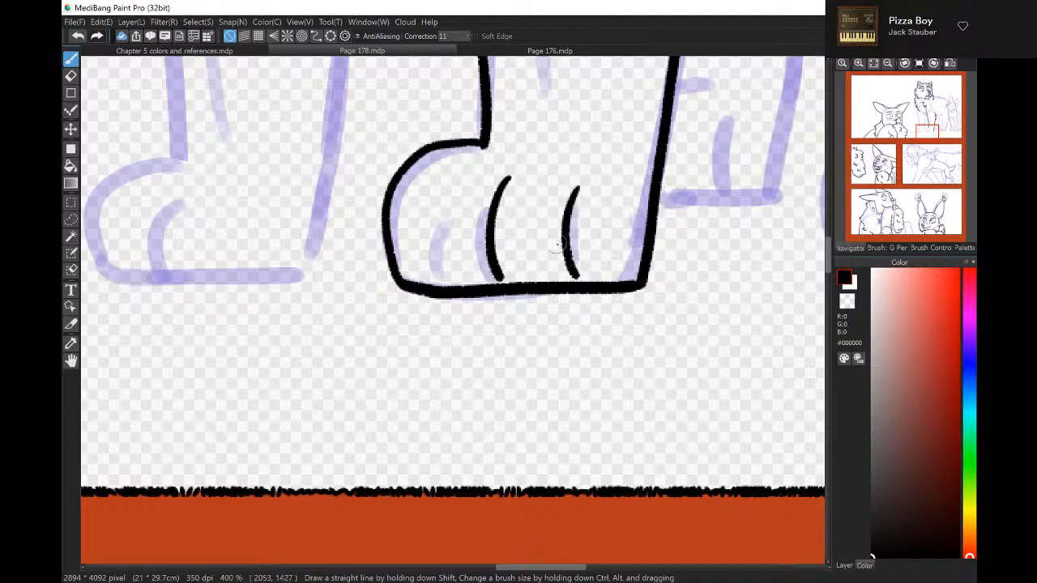
mouse_move(453, 183)
mouse_down()
mouse_move(433, 226)
mouse_move(435, 285)
mouse_up()
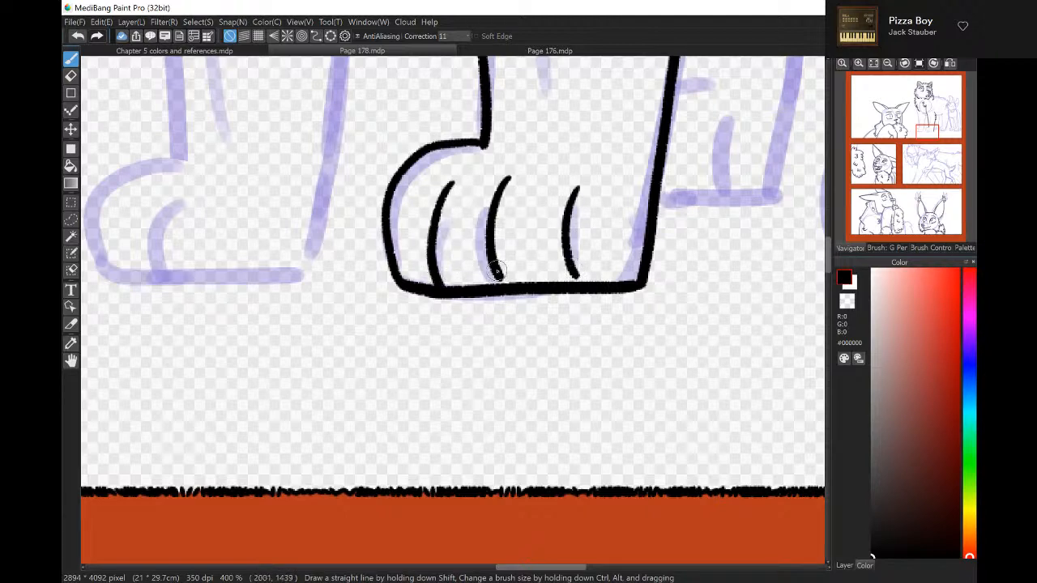
Ink the jagged fur under the chest, the far front leg's upper front line, and the fur behind its elbow.
drag(926, 132, 924, 111)
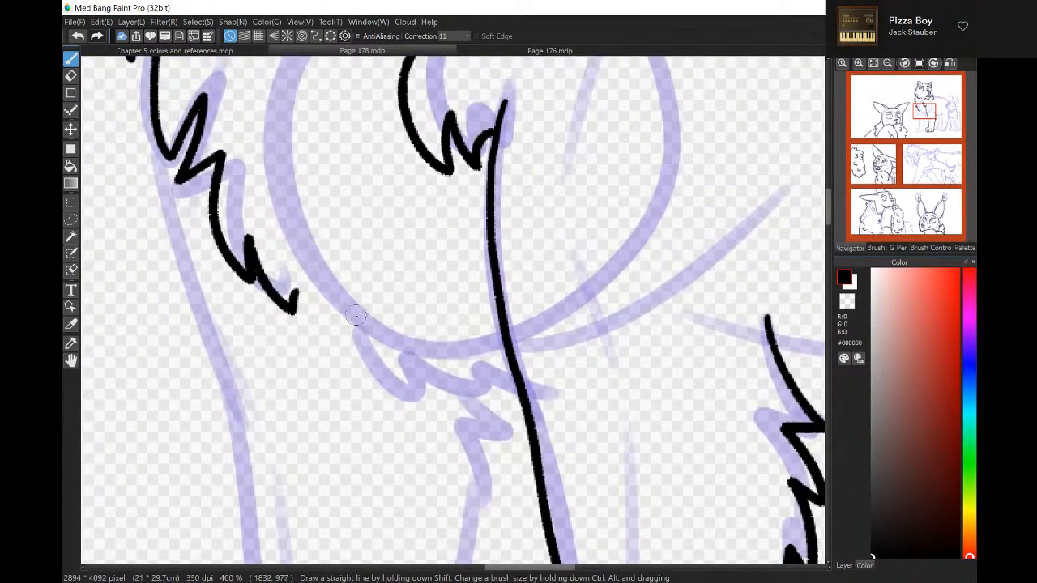
mouse_move(354, 313)
mouse_down()
mouse_move(366, 353)
mouse_move(383, 349)
mouse_move(431, 398)
mouse_move(426, 358)
mouse_move(474, 405)
mouse_move(486, 376)
mouse_move(522, 398)
mouse_up()
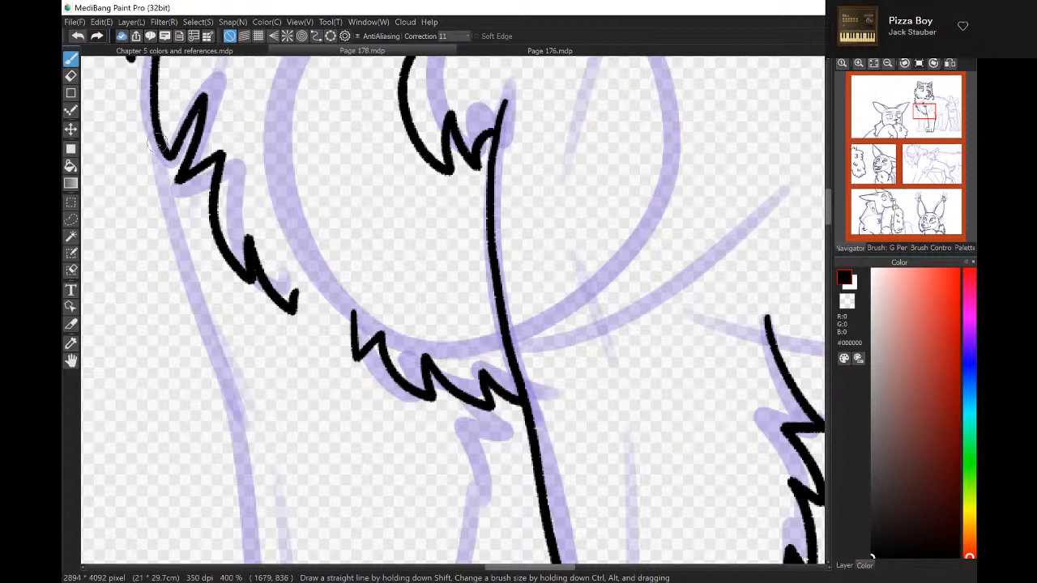
mouse_move(152, 139)
mouse_down()
mouse_move(219, 357)
mouse_move(256, 562)
mouse_up()
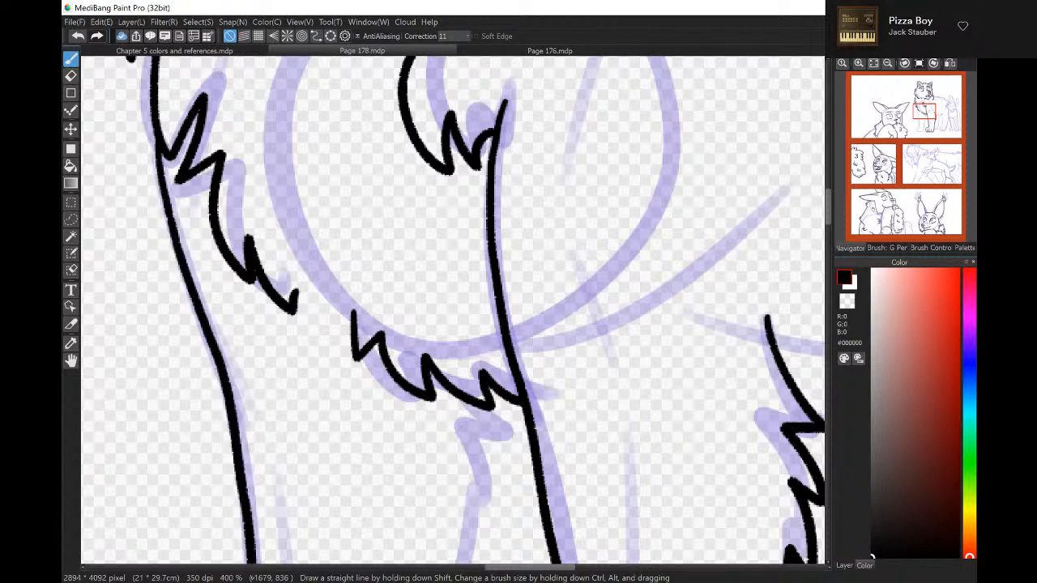
mouse_move(483, 405)
mouse_down()
mouse_move(503, 492)
mouse_move(485, 510)
mouse_move(479, 559)
mouse_up()
Ink the far front leg's lower lines and its rounded paw with a curved toe line.
drag(828, 199, 828, 235)
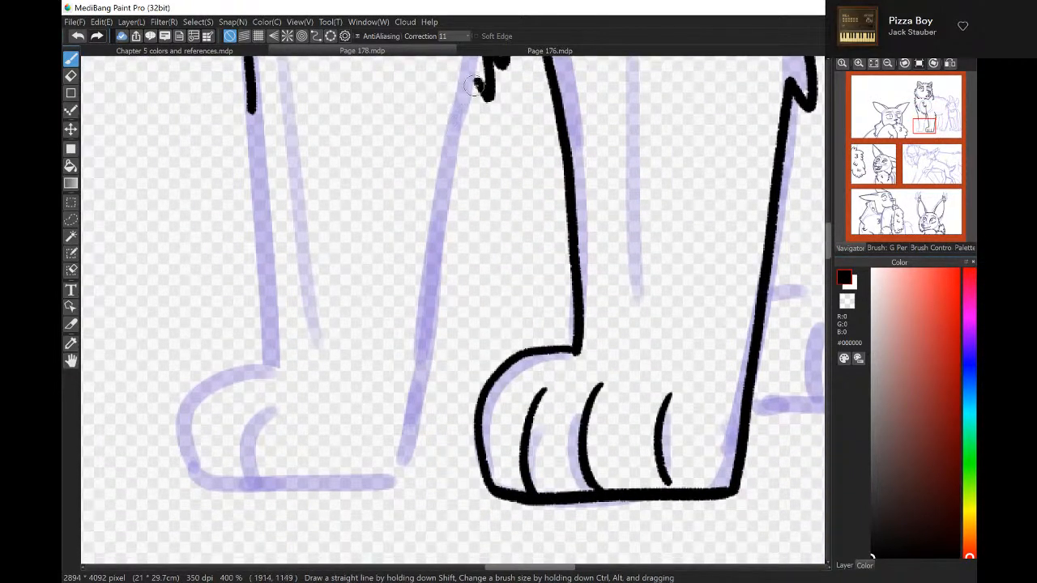
mouse_move(478, 85)
mouse_down()
mouse_move(442, 332)
mouse_move(388, 478)
mouse_move(200, 489)
mouse_move(381, 480)
mouse_up()
key(e)
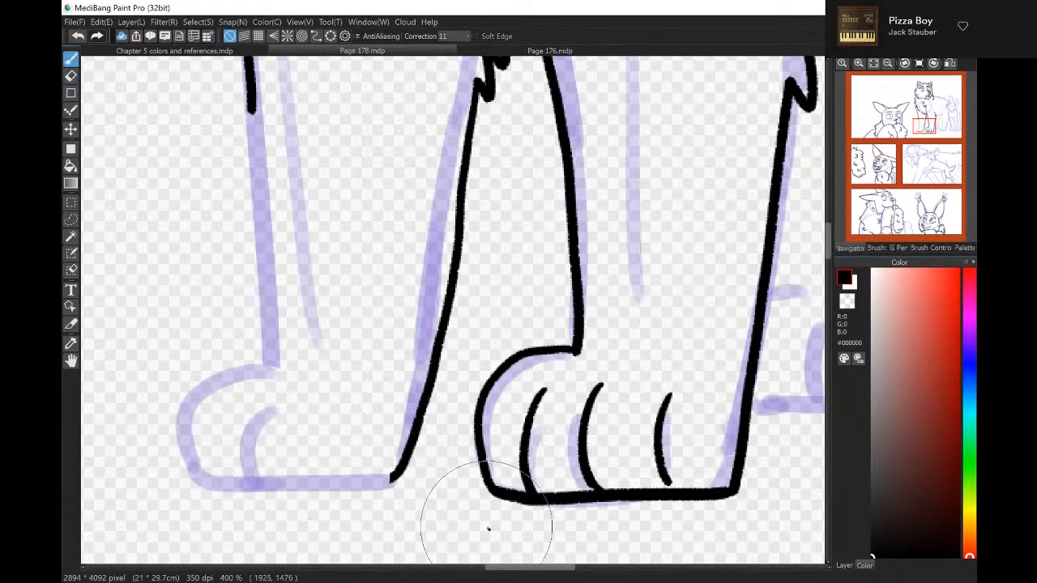
key(b)
mouse_move(251, 107)
mouse_down()
mouse_move(258, 330)
mouse_move(201, 342)
mouse_move(154, 443)
mouse_move(211, 484)
mouse_move(383, 483)
mouse_up()
mouse_move(244, 384)
mouse_down()
mouse_move(209, 454)
mouse_move(212, 481)
mouse_up()
Switch to the browser window with the squirrel paw image search.
click(888, 63)
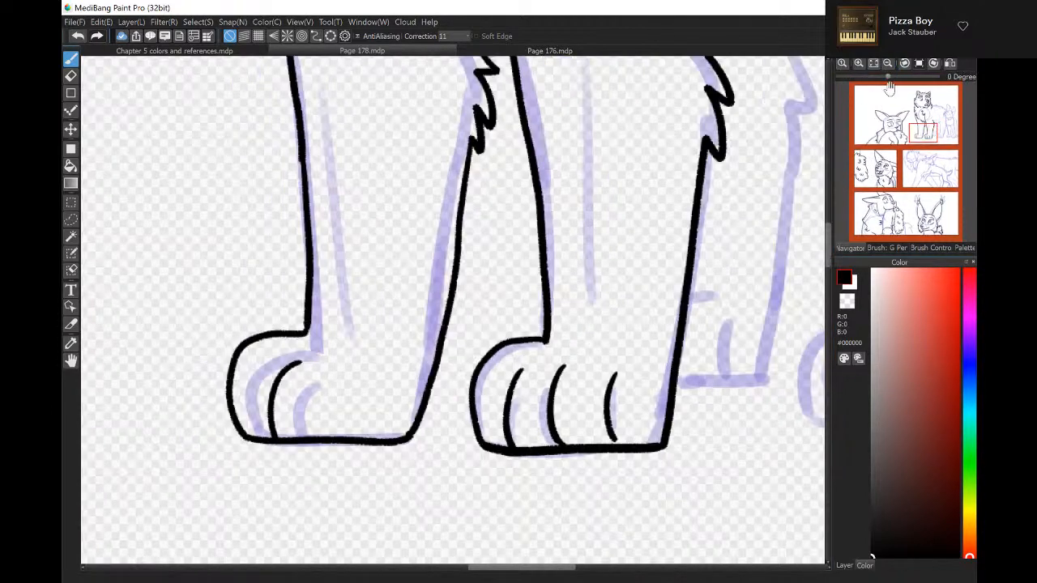
drag(920, 138, 946, 114)
click(905, 64)
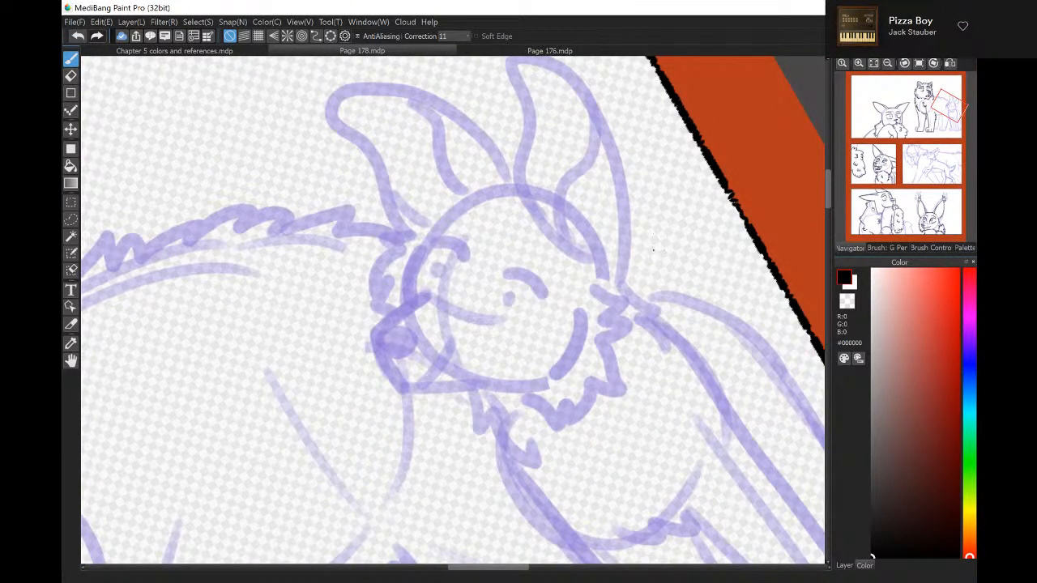
key(alt+Tab)
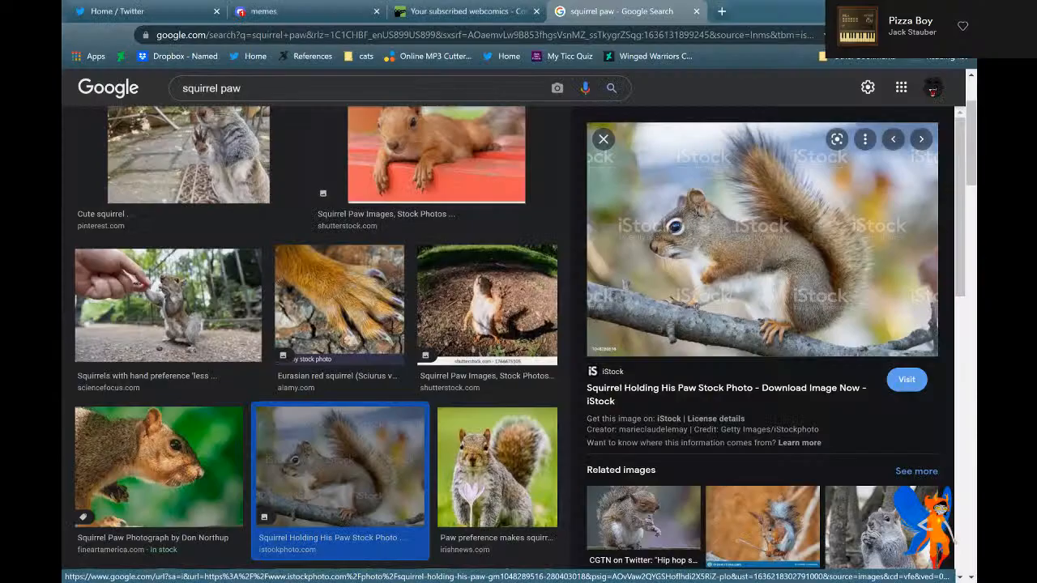
Open Toyhouse in a new browser tab and go to the account's own characters.
click(725, 6)
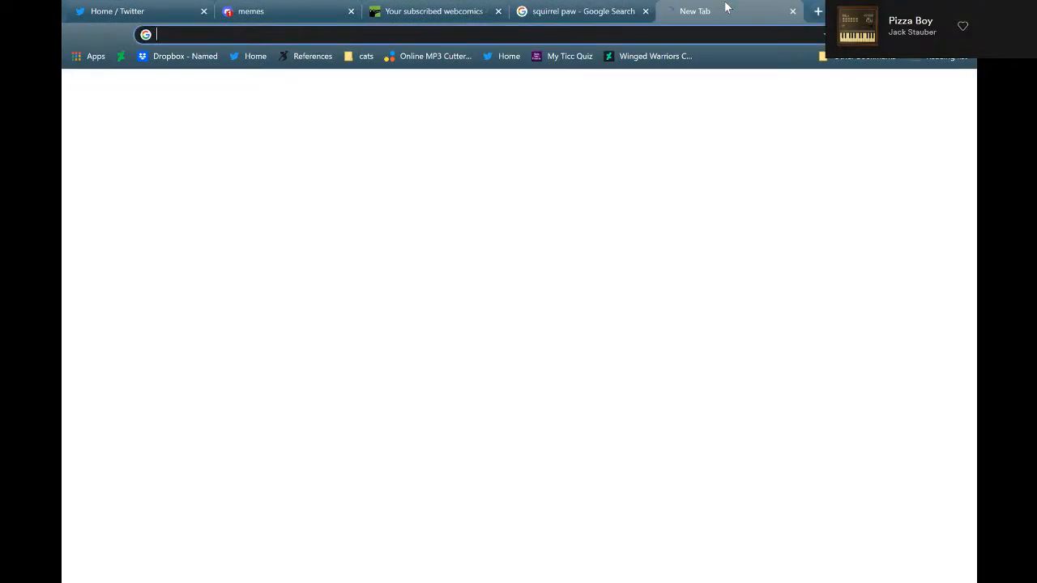
text(t)
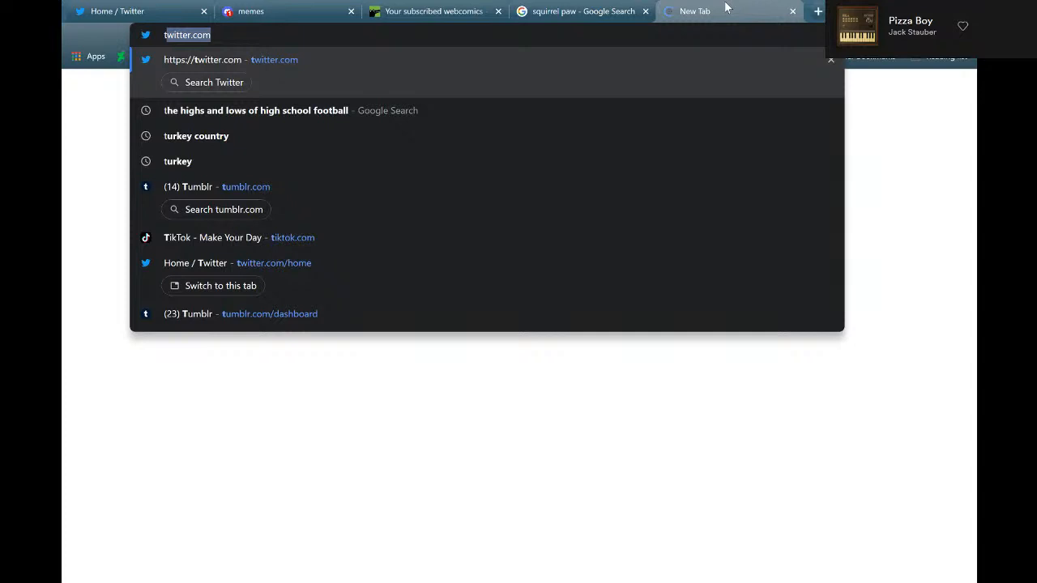
text(o)
key(Return)
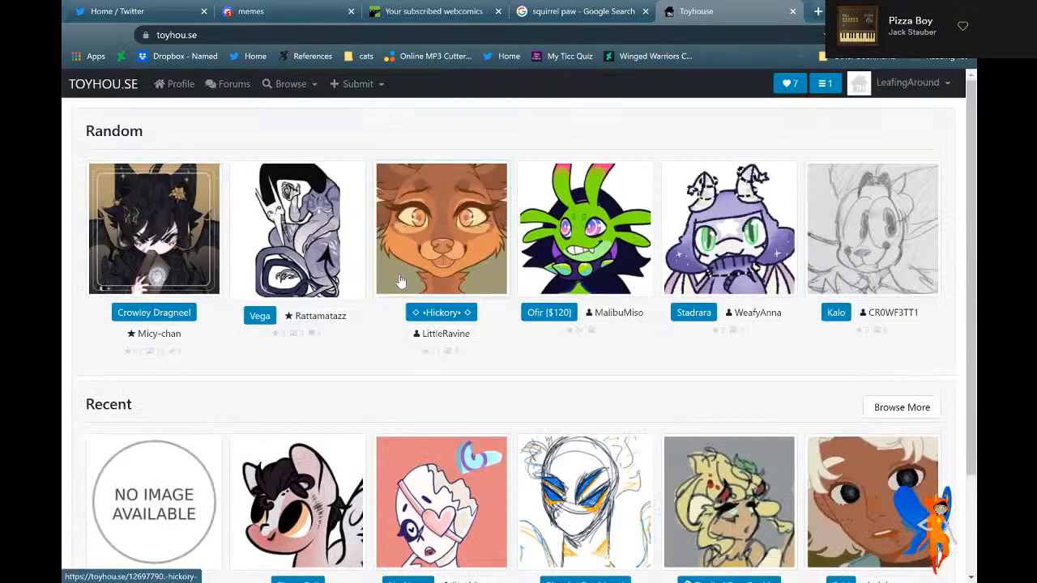
click(886, 91)
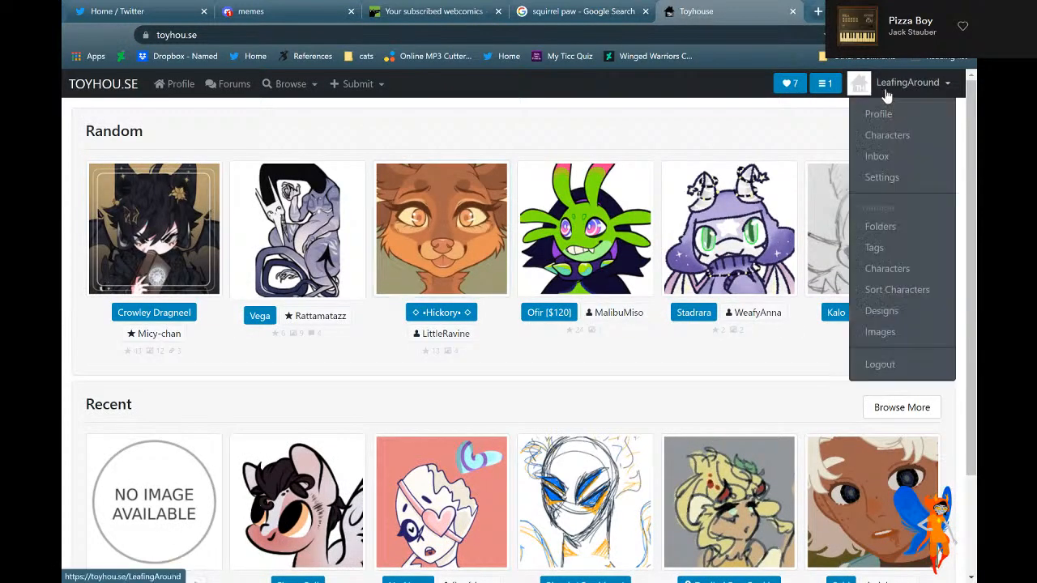
click(885, 137)
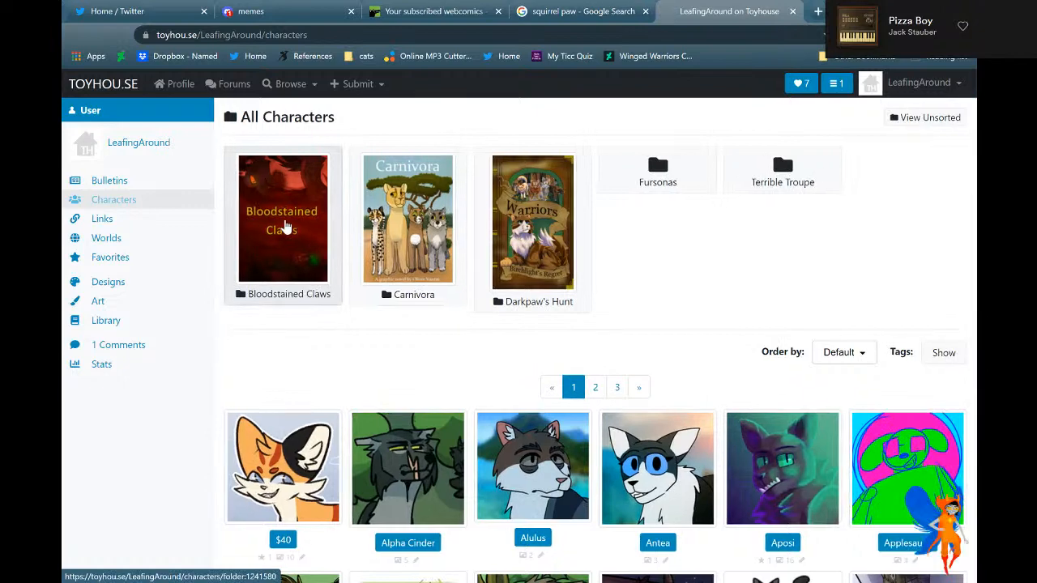
click(285, 221)
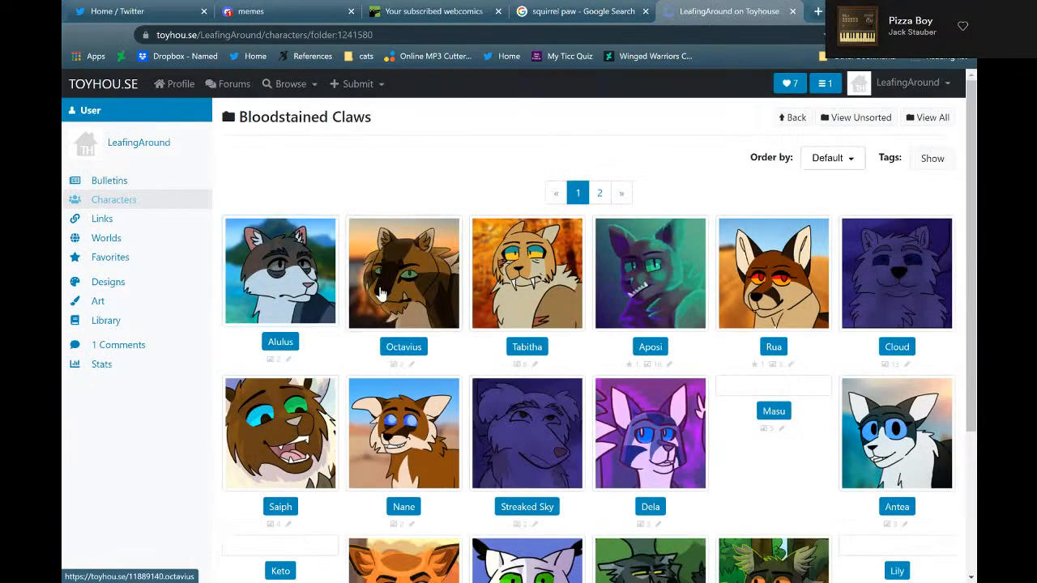
scroll(341, 268, down, 2)
click(381, 293)
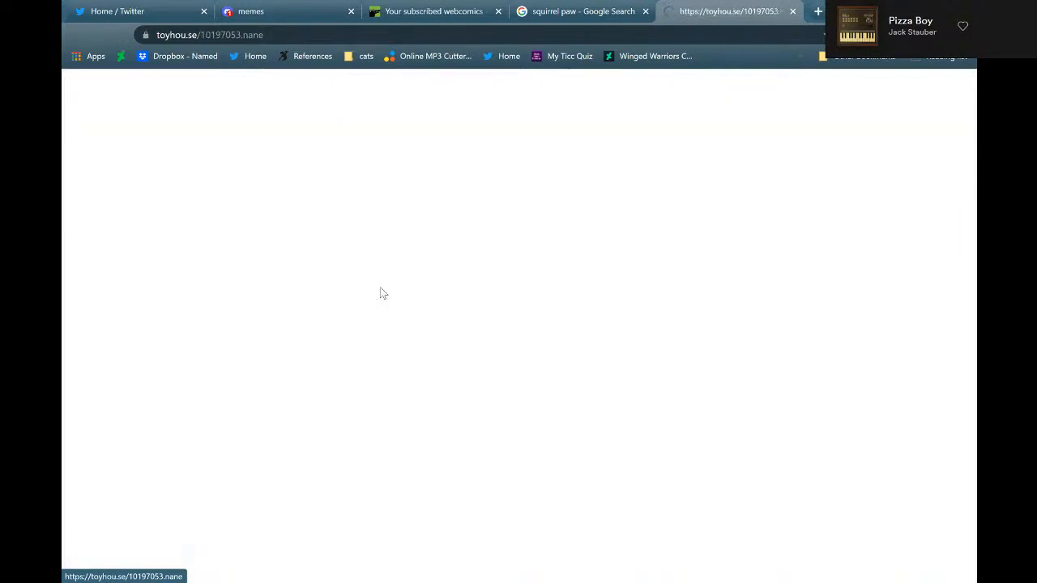
scroll(531, 363, down, 3)
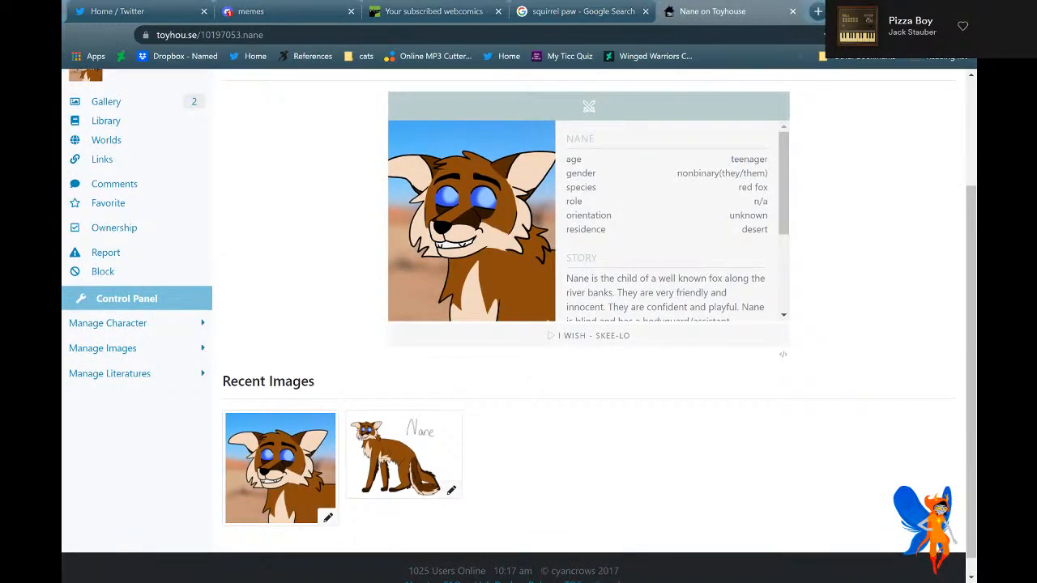
Switch back to MediBang Paint Pro and ink the jagged belly fur and the tufted leg line running down from it.
key(alt+Tab)
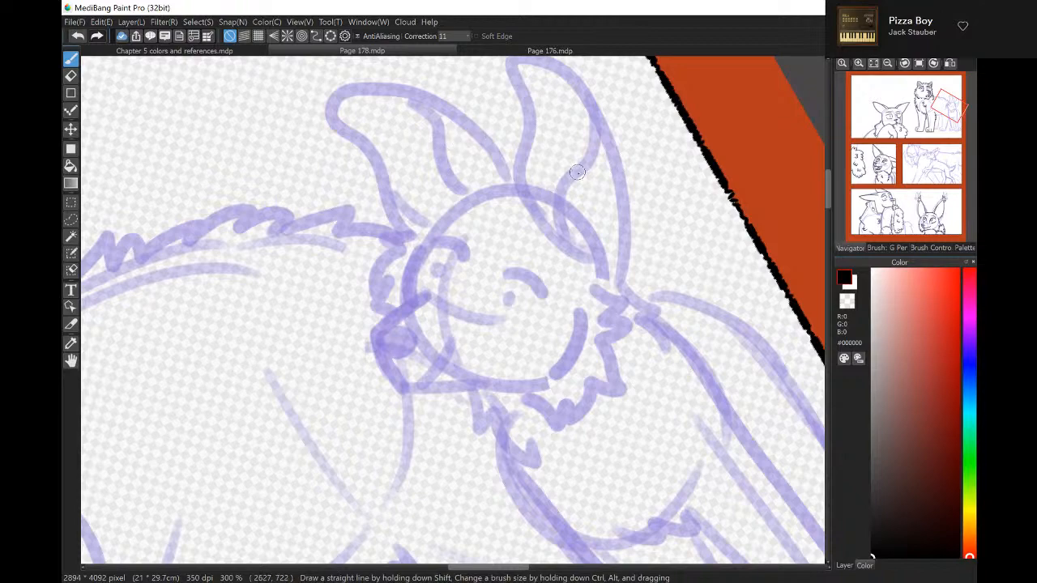
click(917, 64)
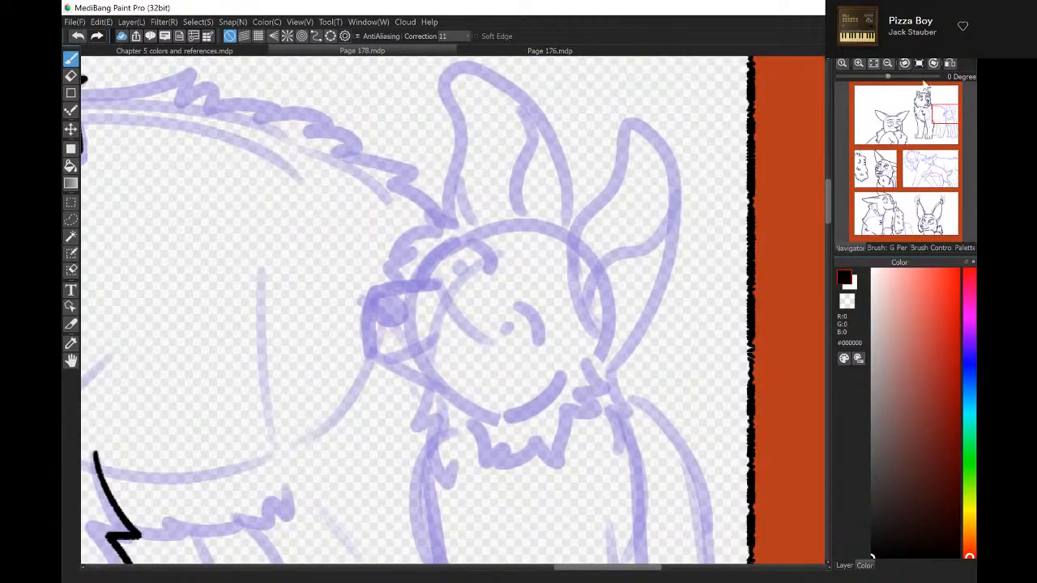
mouse_move(952, 124)
mouse_down()
mouse_move(940, 136)
mouse_move(943, 123)
mouse_up()
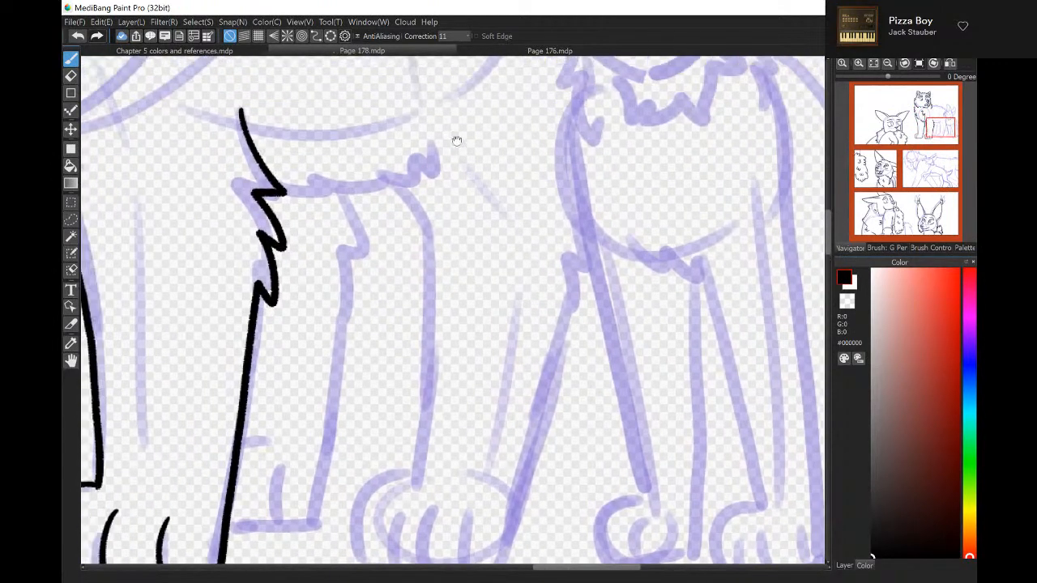
mouse_move(279, 193)
mouse_down()
mouse_move(345, 195)
mouse_move(357, 184)
mouse_move(408, 191)
mouse_move(435, 157)
mouse_up()
mouse_move(342, 194)
mouse_down()
mouse_move(364, 231)
mouse_move(370, 272)
mouse_move(308, 531)
mouse_up()
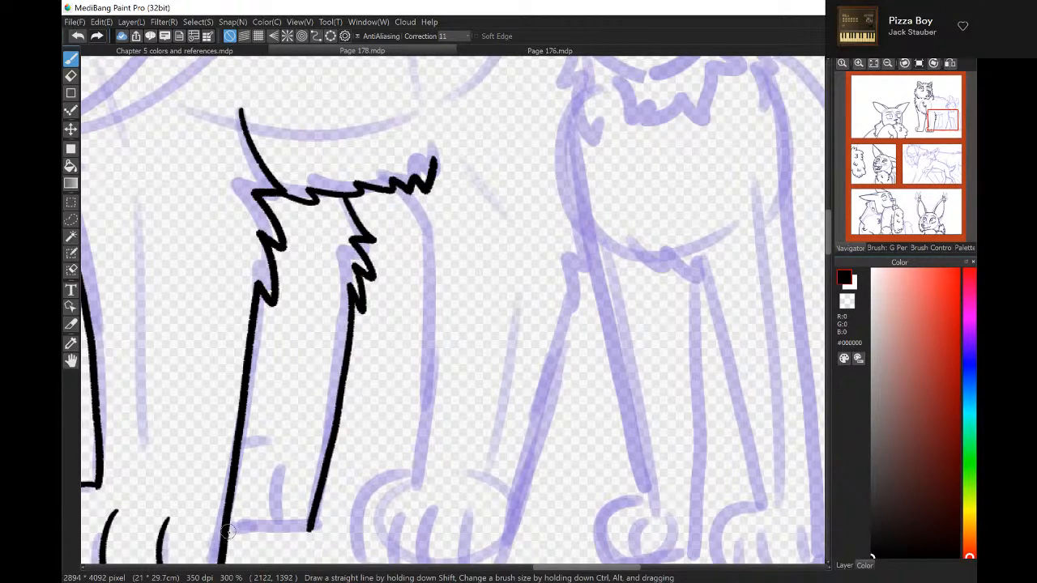
drag(228, 531, 309, 527)
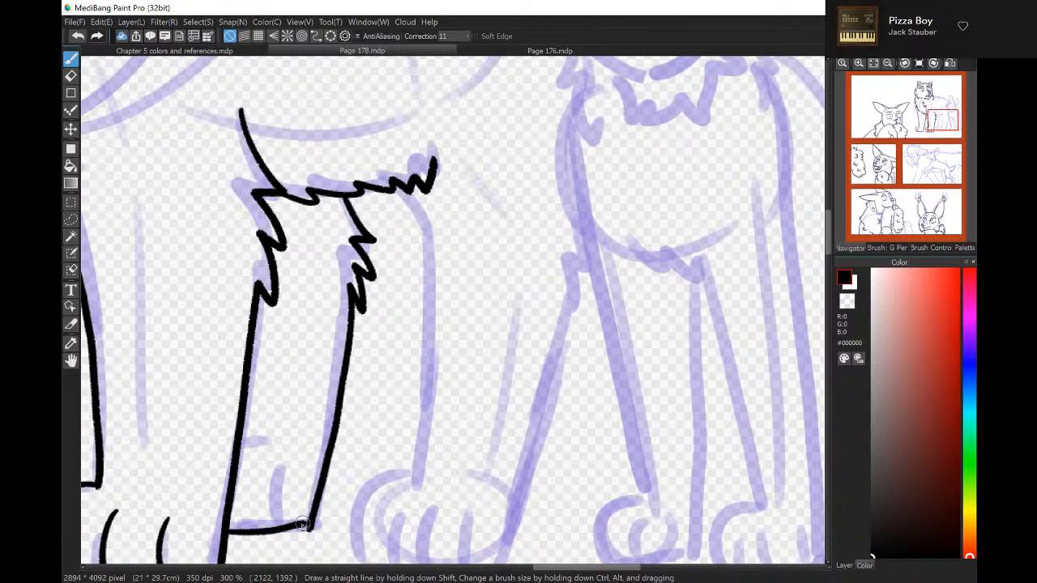
click(78, 38)
drag(235, 534, 292, 532)
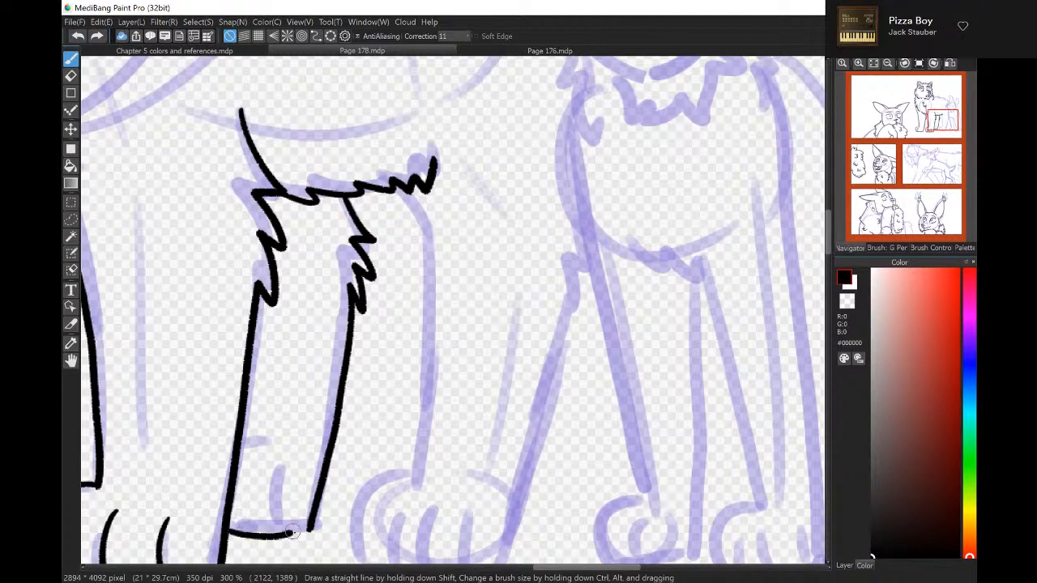
key(ctrl+z)
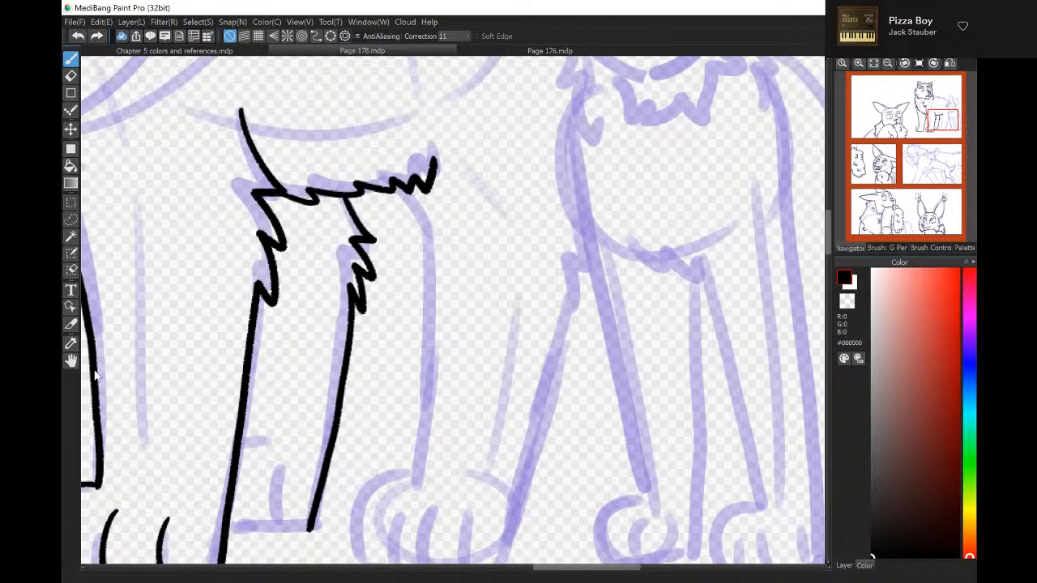
Ink the paw's rounded sole, short ankle mark and curved toe line, and the long line of the neighbouring leg.
drag(232, 537, 313, 529)
mouse_move(237, 445)
mouse_down()
mouse_move(262, 454)
mouse_move(257, 530)
mouse_up()
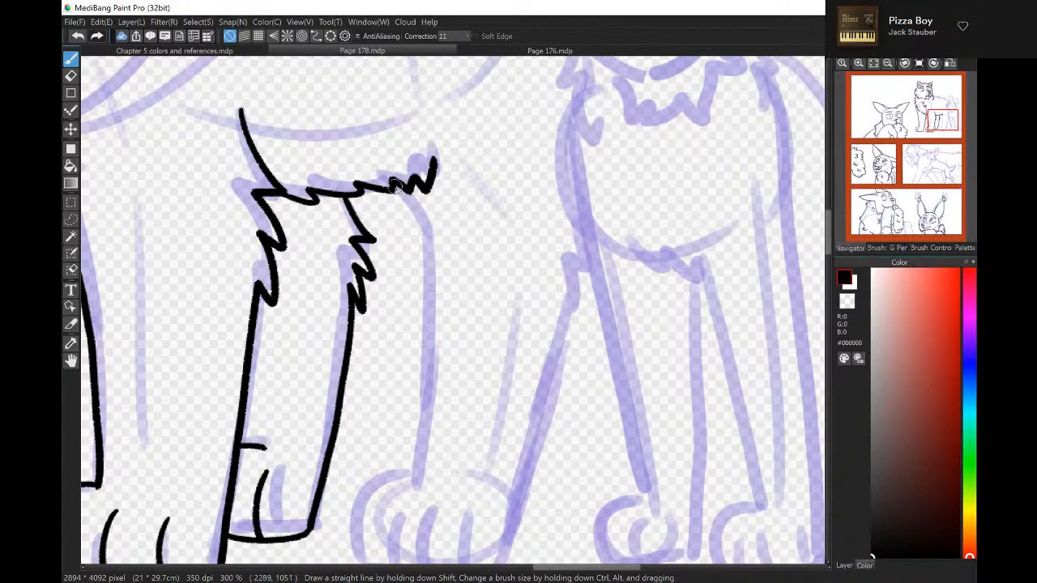
mouse_move(394, 187)
mouse_down()
mouse_move(425, 243)
mouse_move(413, 473)
mouse_up()
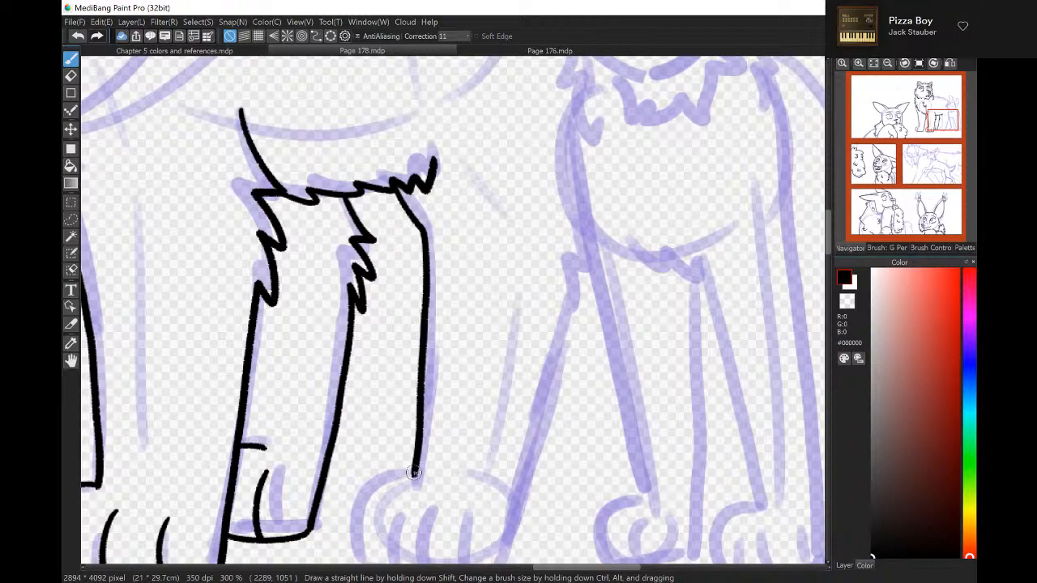
Ink the curved near cheek line and the jagged cheek fur on the fox's head.
mouse_move(895, 174)
drag(933, 125, 943, 111)
click(905, 64)
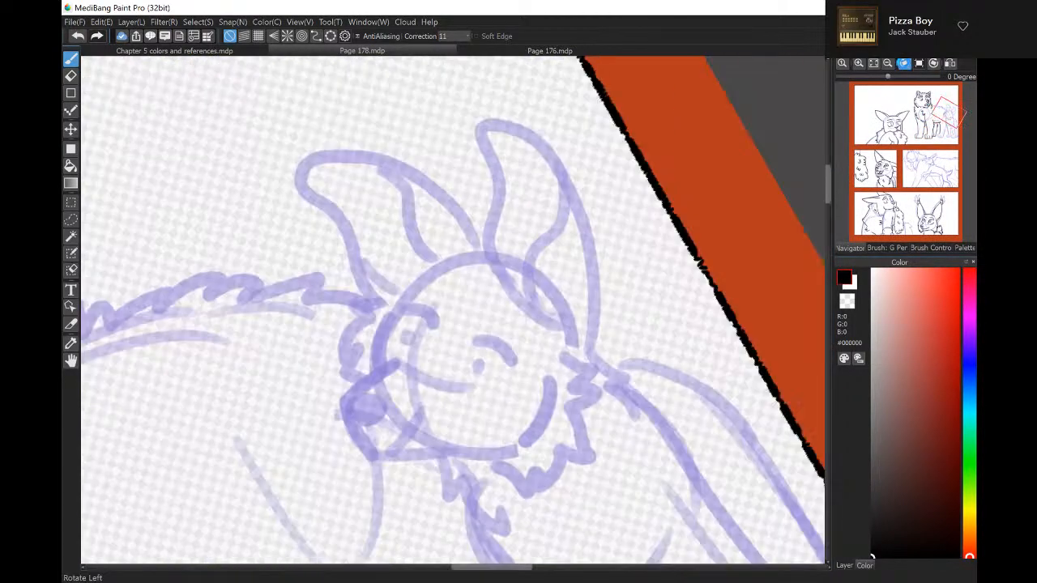
click(904, 65)
click(856, 63)
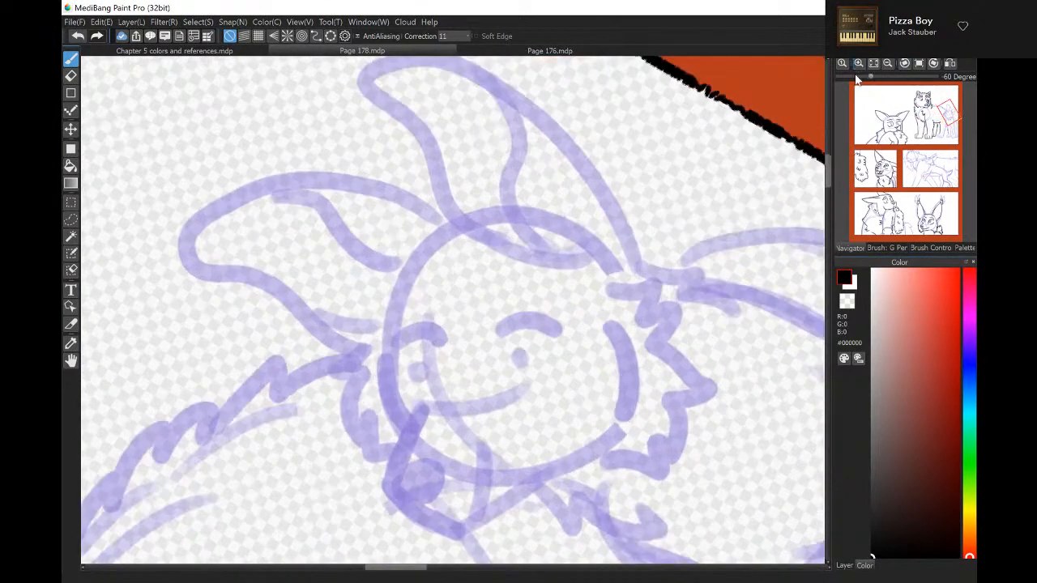
scroll(827, 180, down, 2)
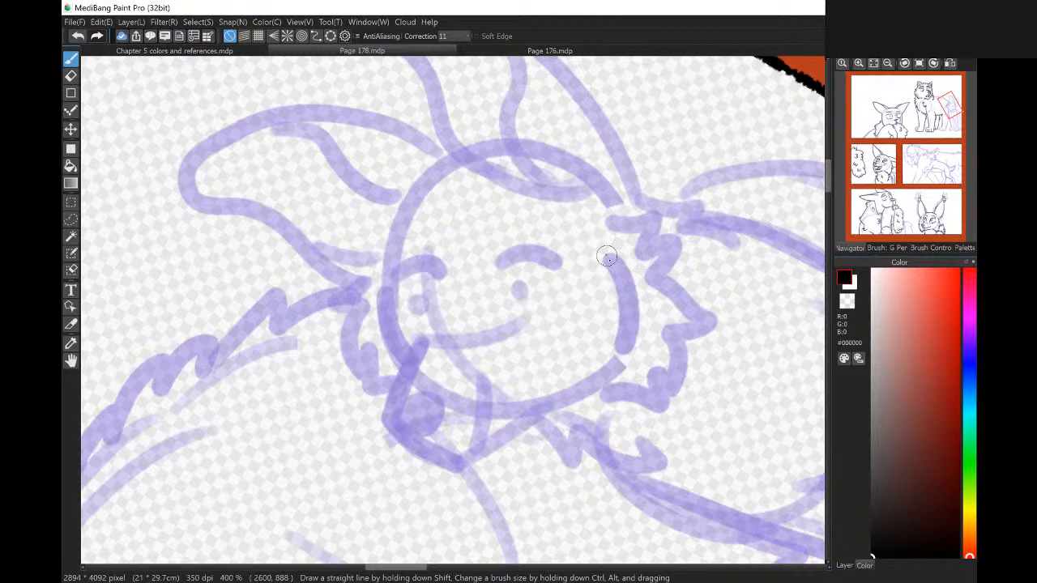
drag(607, 258, 619, 373)
mouse_move(612, 216)
mouse_down()
mouse_move(672, 234)
mouse_move(672, 333)
mouse_move(660, 396)
mouse_move(608, 395)
mouse_up()
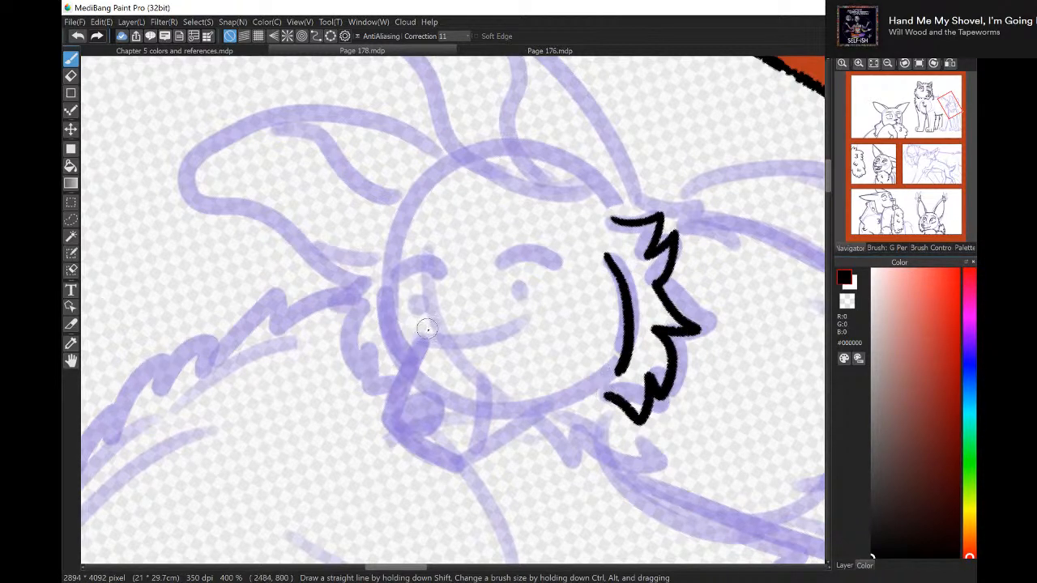
Ink the fox's muzzle and jaw outline, fill in the nose, and redraw the mouth line and curved smile corner.
mouse_move(427, 328)
mouse_down()
mouse_move(387, 399)
mouse_move(404, 436)
mouse_move(450, 459)
mouse_move(620, 391)
mouse_up()
mouse_move(405, 397)
mouse_down()
mouse_move(439, 407)
mouse_move(424, 412)
mouse_move(405, 395)
mouse_move(400, 417)
mouse_move(426, 424)
mouse_move(429, 404)
mouse_move(416, 414)
mouse_move(407, 406)
mouse_move(424, 402)
mouse_move(430, 414)
mouse_move(418, 410)
mouse_move(428, 401)
mouse_move(456, 450)
mouse_move(462, 366)
mouse_up()
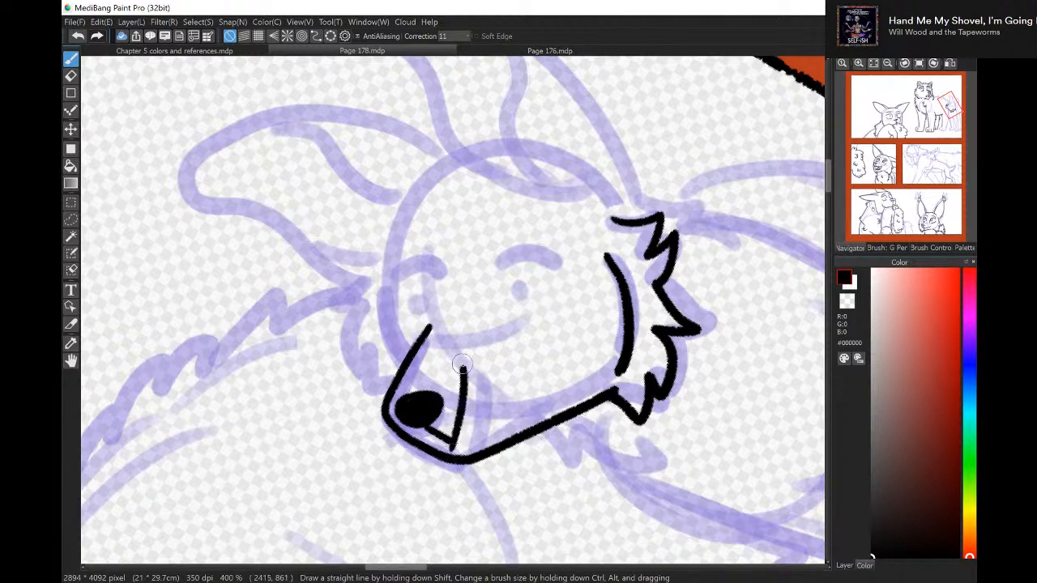
click(77, 36)
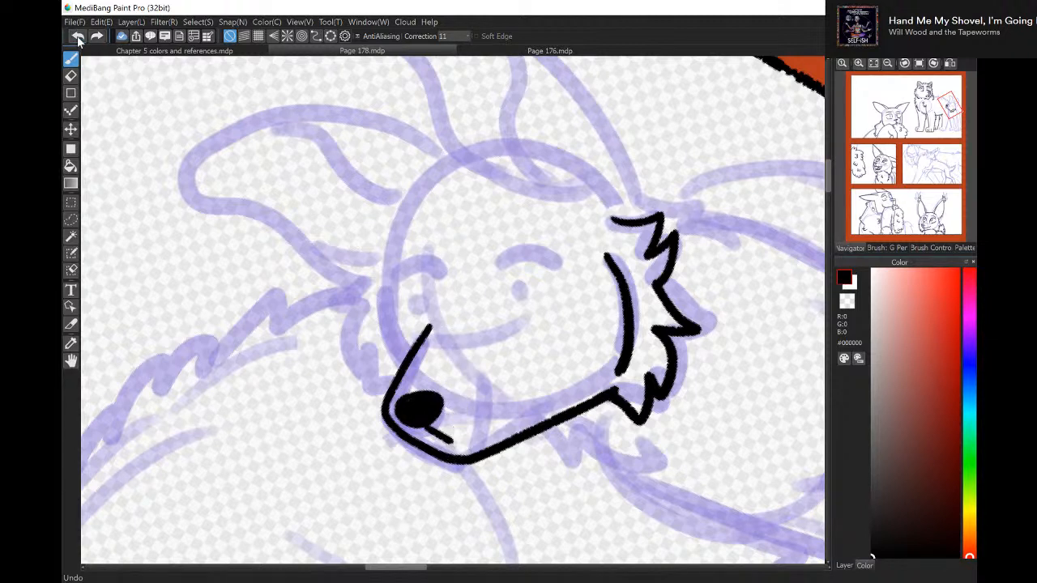
click(78, 36)
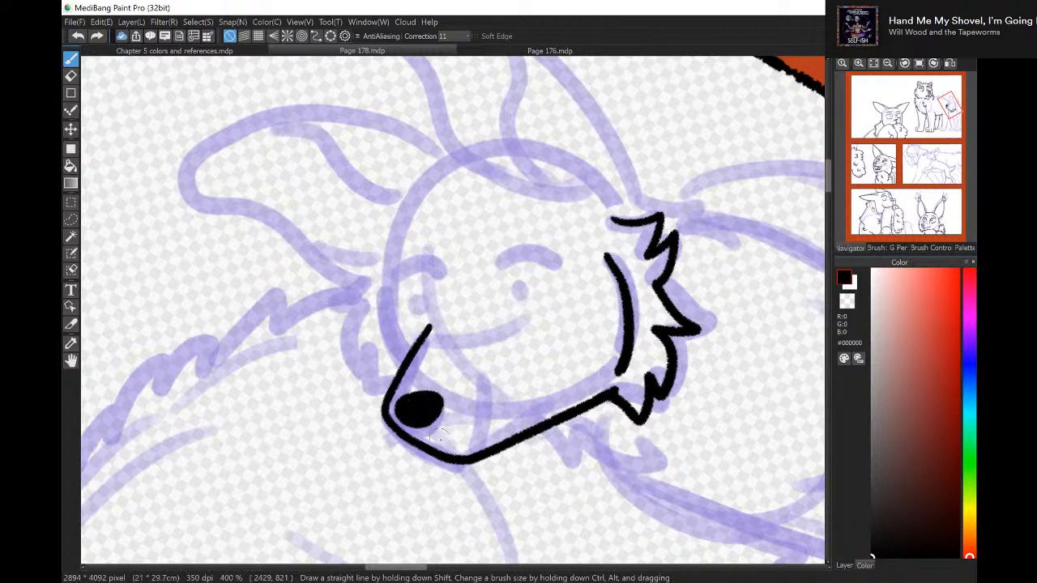
mouse_move(463, 459)
mouse_down()
mouse_move(489, 386)
mouse_move(485, 361)
mouse_up()
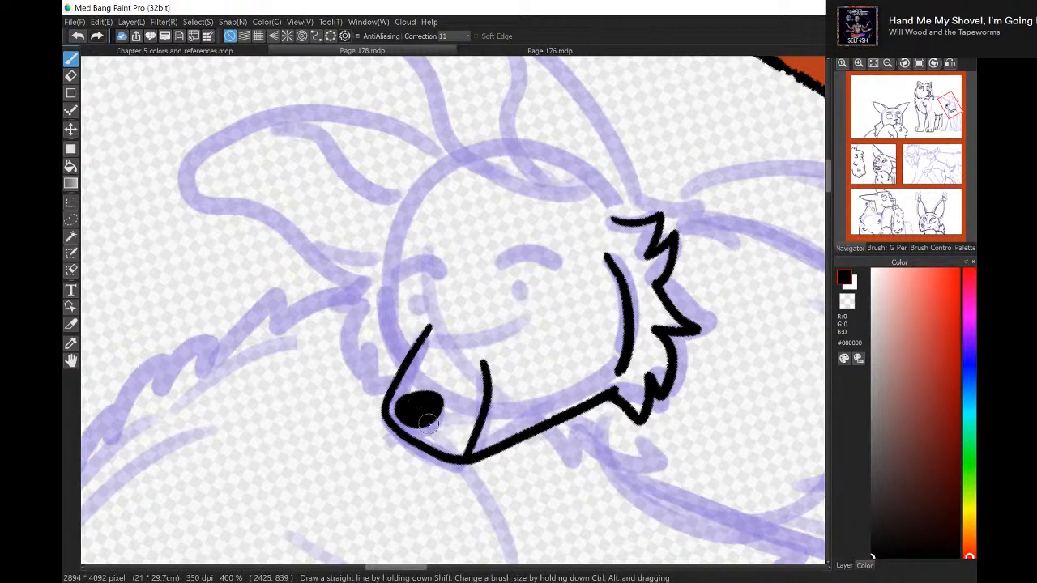
drag(426, 420, 464, 450)
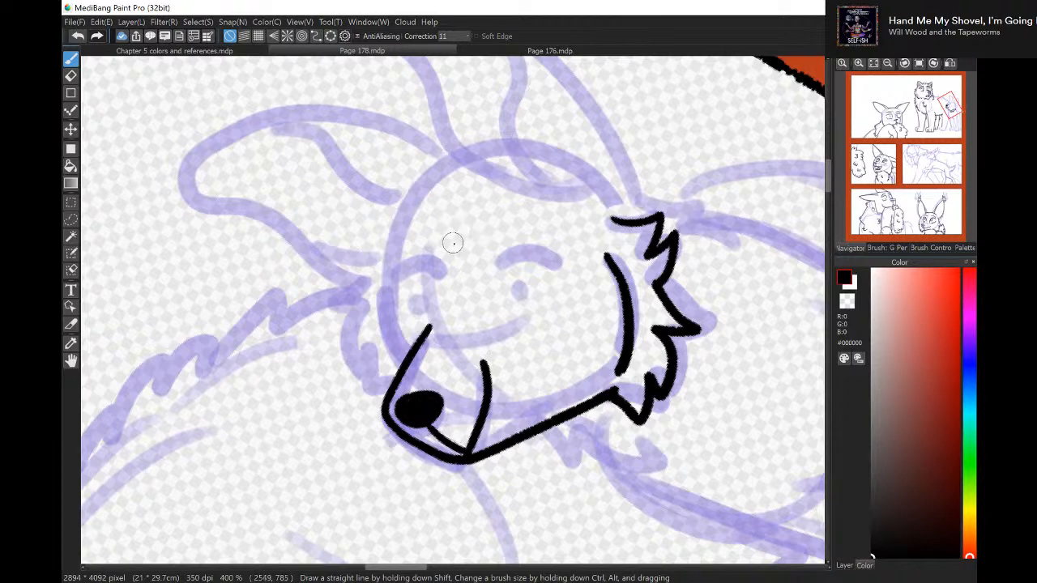
Switch to Spotify, pause the current song, and play "Cunk" from Jack Stauber's album HiLo.
key(alt+Tab)
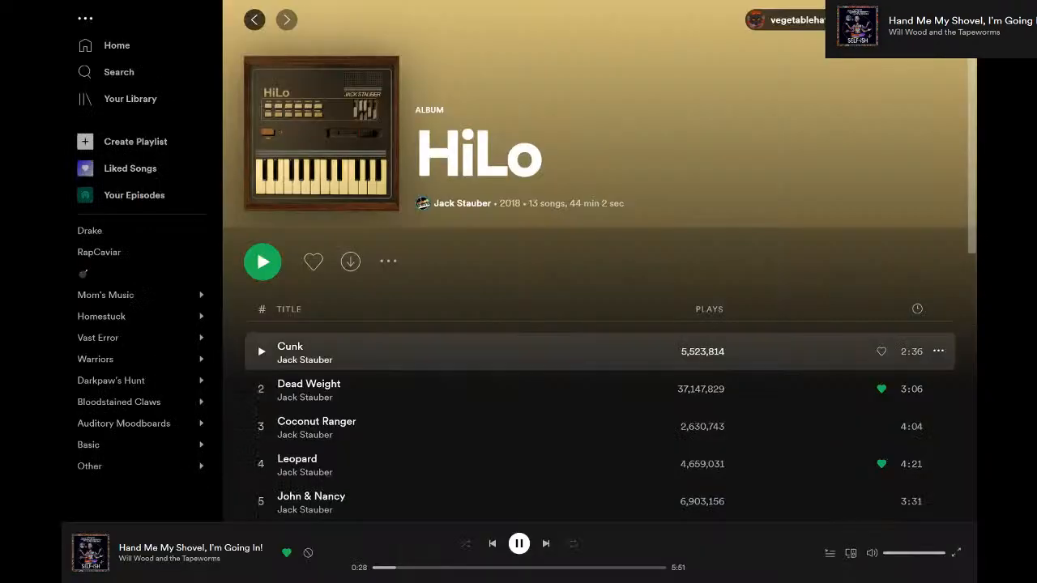
click(519, 544)
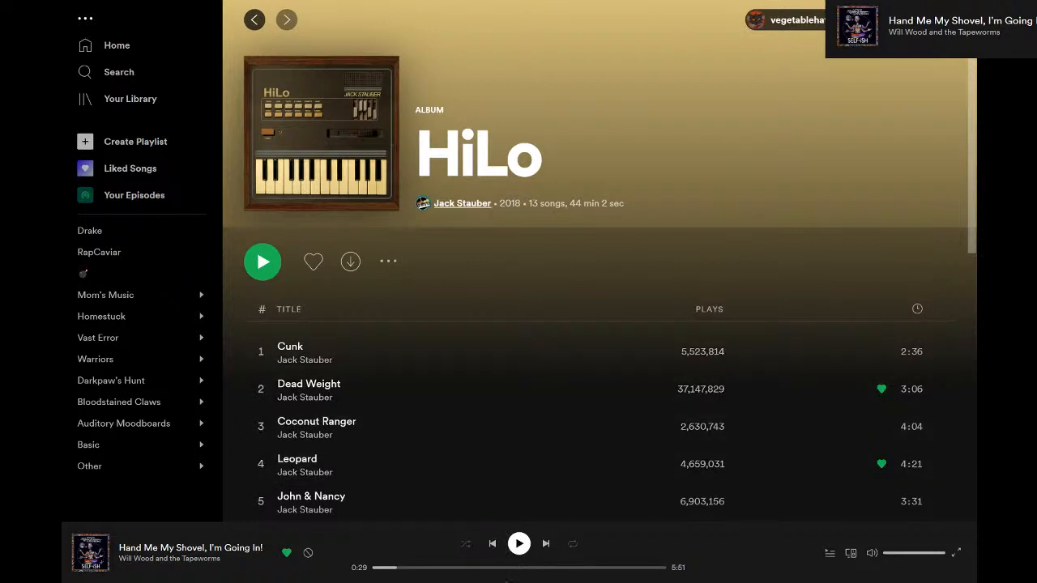
click(462, 204)
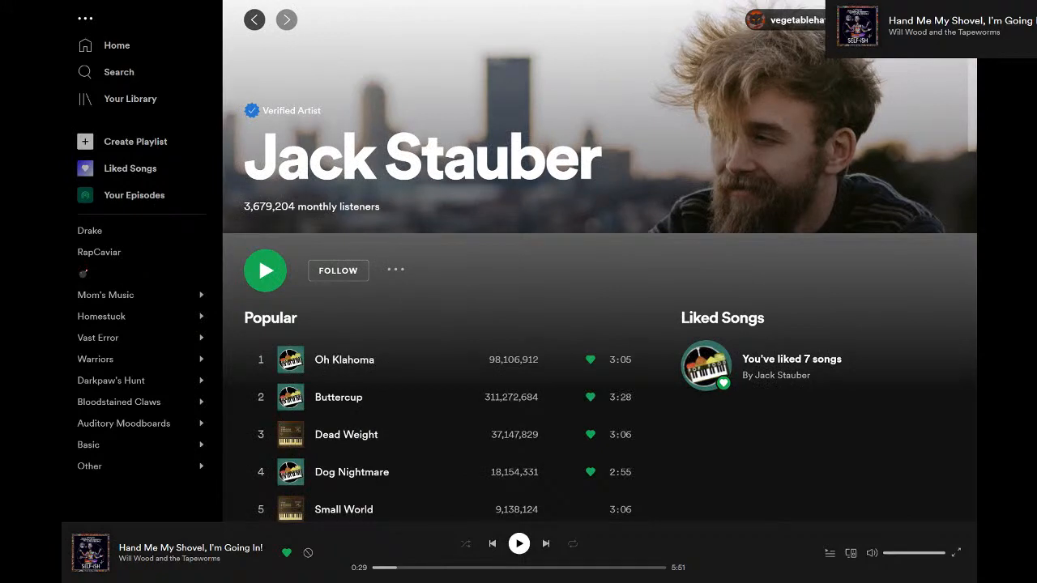
scroll(392, 405, down, 6)
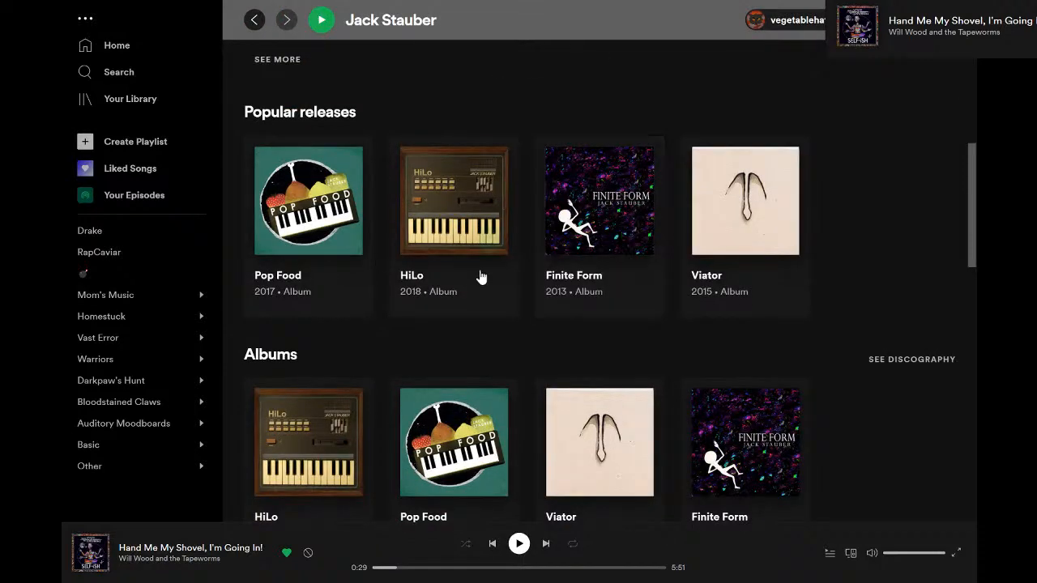
click(403, 290)
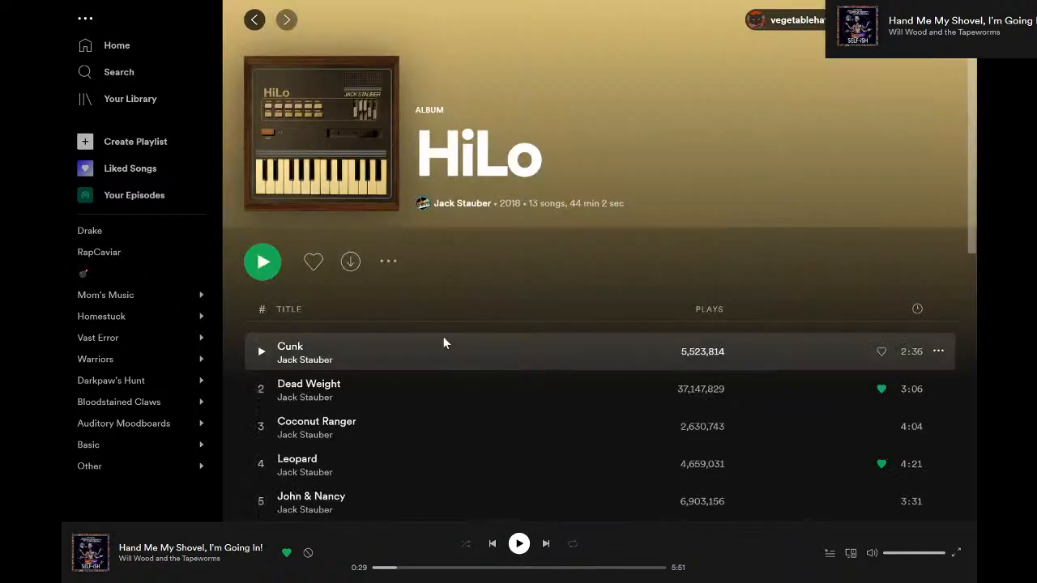
double_click(445, 339)
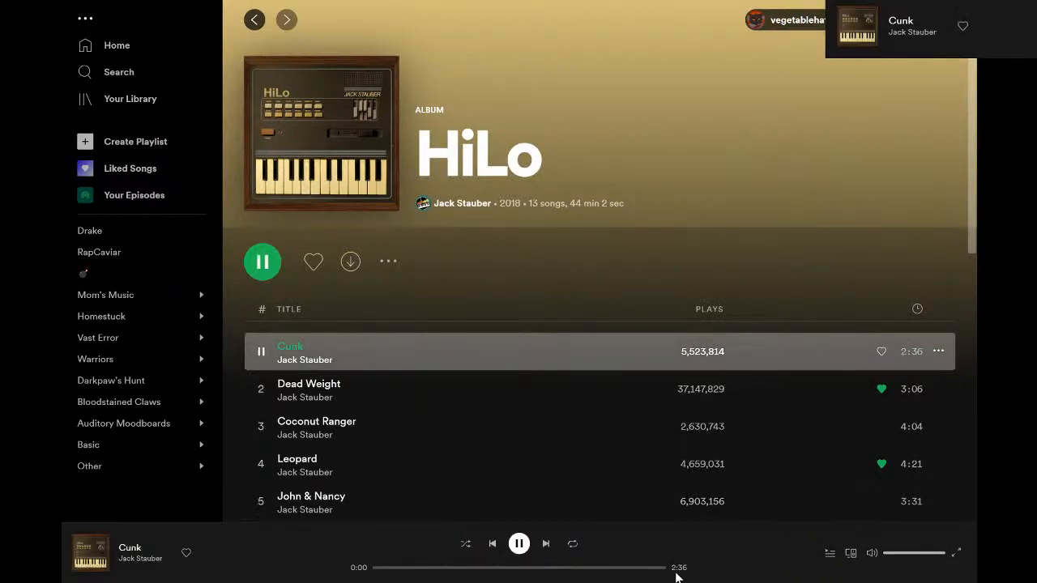
Switch back to MediBang Paint Pro and ink the fox's far cheek line and the jagged fur beside it.
key(alt+Tab)
key(alt+Tab)
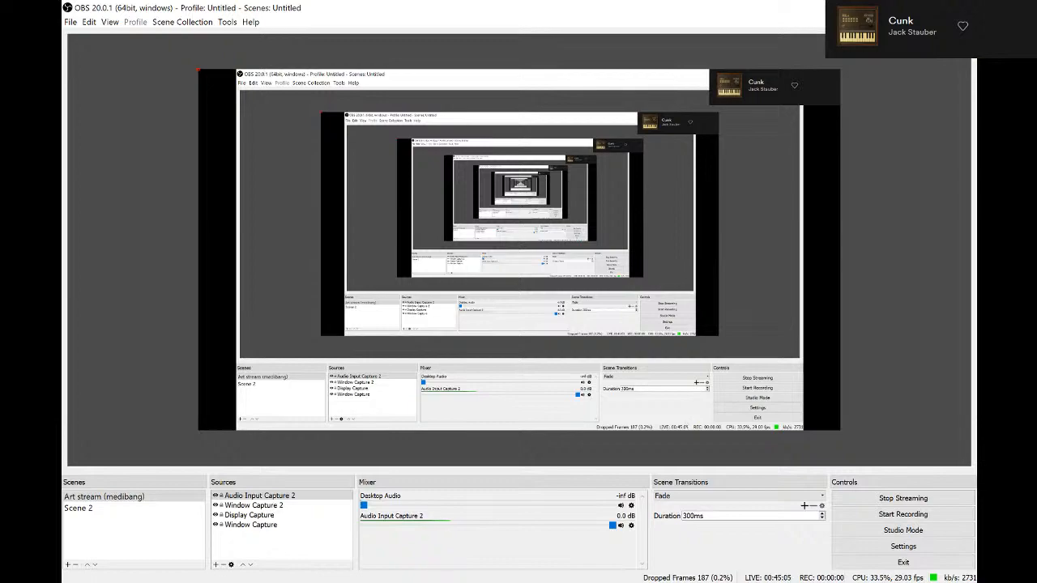
key(alt+Tab)
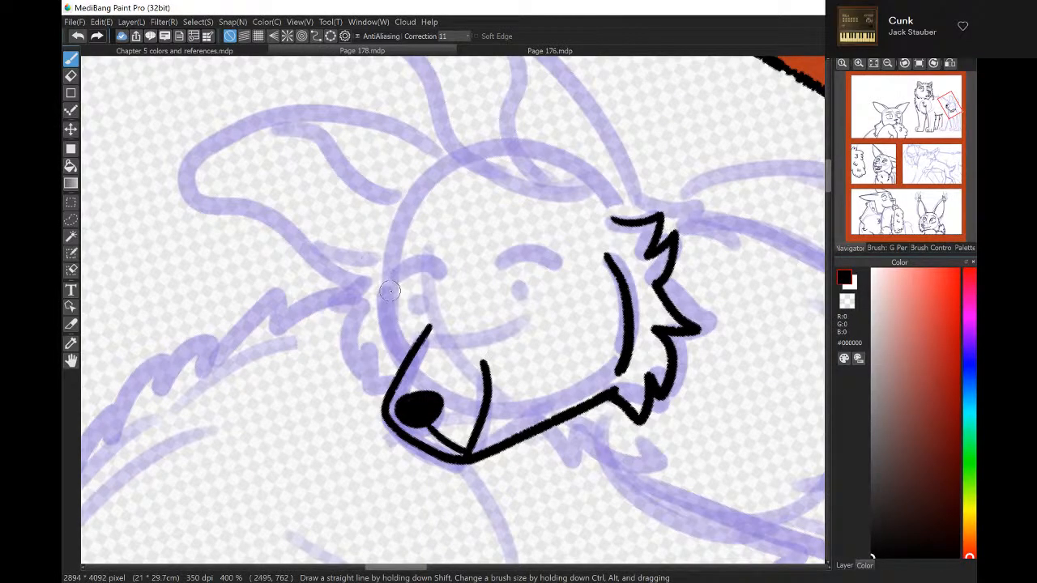
drag(389, 291, 405, 363)
mouse_move(369, 269)
mouse_down()
mouse_move(351, 303)
mouse_move(366, 307)
mouse_move(353, 357)
mouse_move(371, 342)
mouse_move(382, 394)
mouse_up()
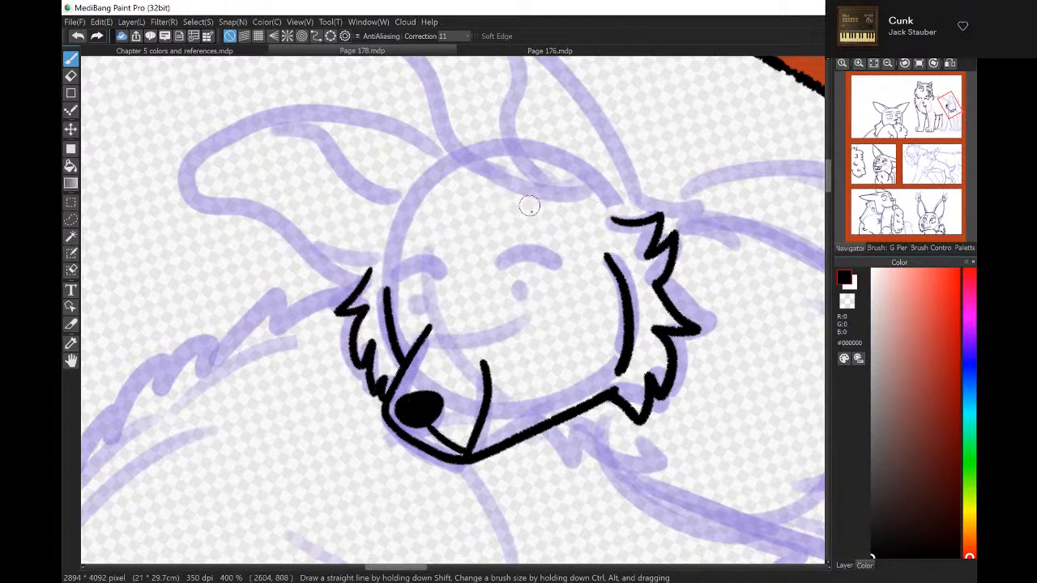
Ink the fox's two curved brows, the arched upper eyelids, and the short straight lower lid lines on both eyes.
drag(493, 251, 568, 246)
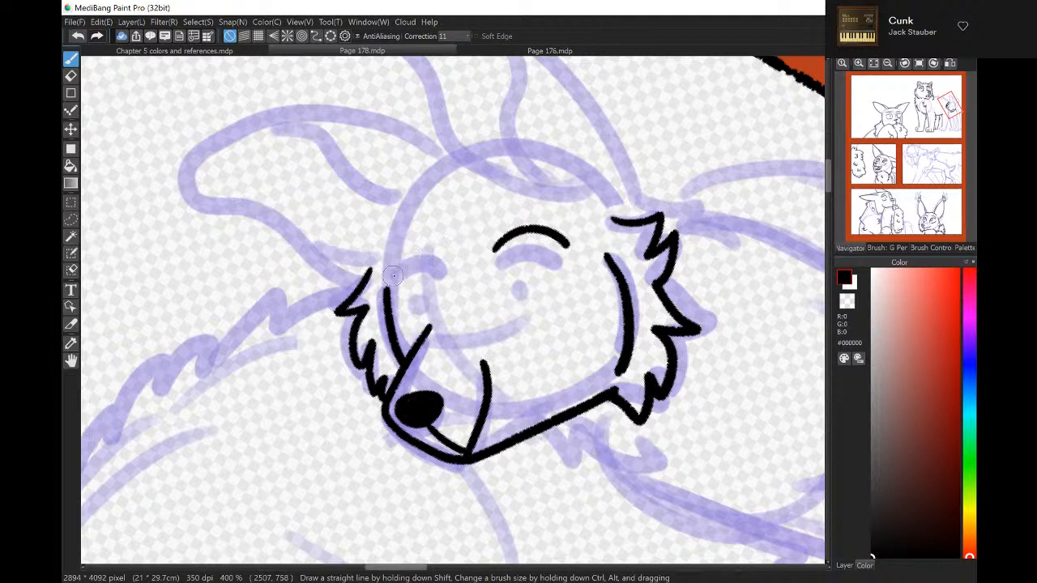
mouse_move(392, 276)
mouse_down()
mouse_move(454, 238)
mouse_move(552, 256)
mouse_move(569, 276)
mouse_up()
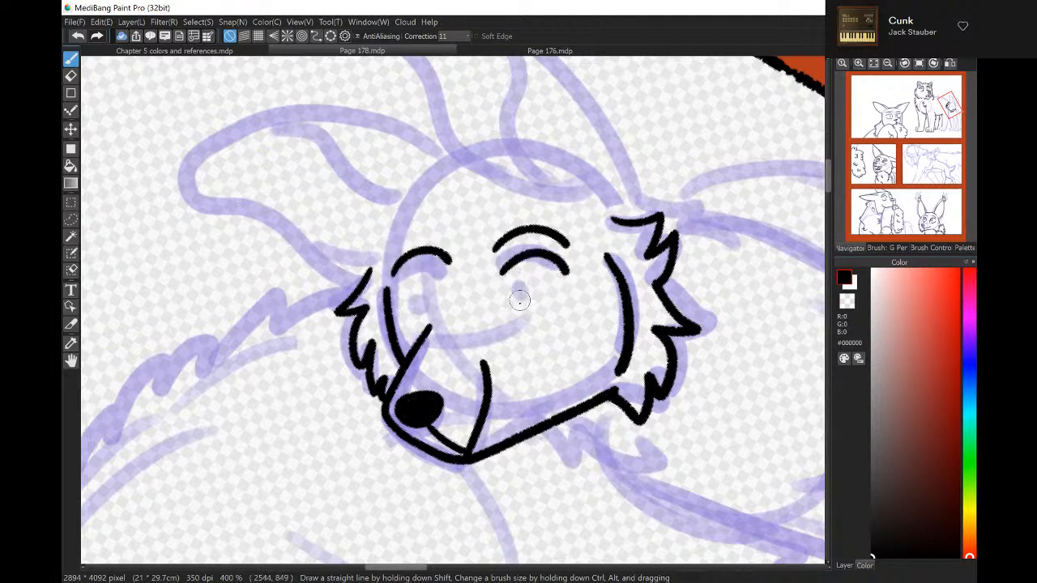
drag(508, 306, 571, 303)
mouse_move(399, 298)
mouse_down()
mouse_move(422, 275)
mouse_move(448, 291)
mouse_up()
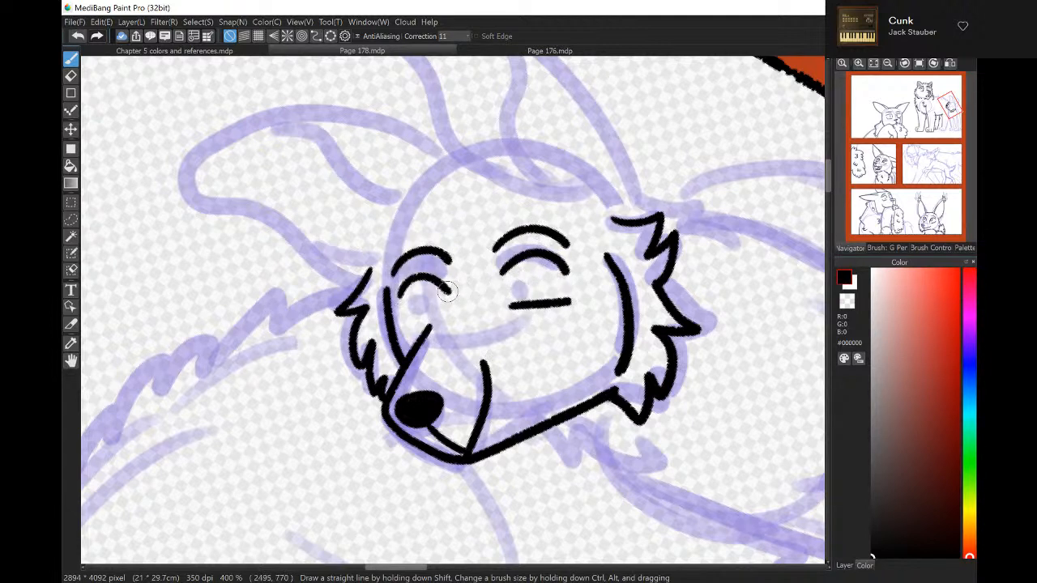
drag(407, 326, 442, 322)
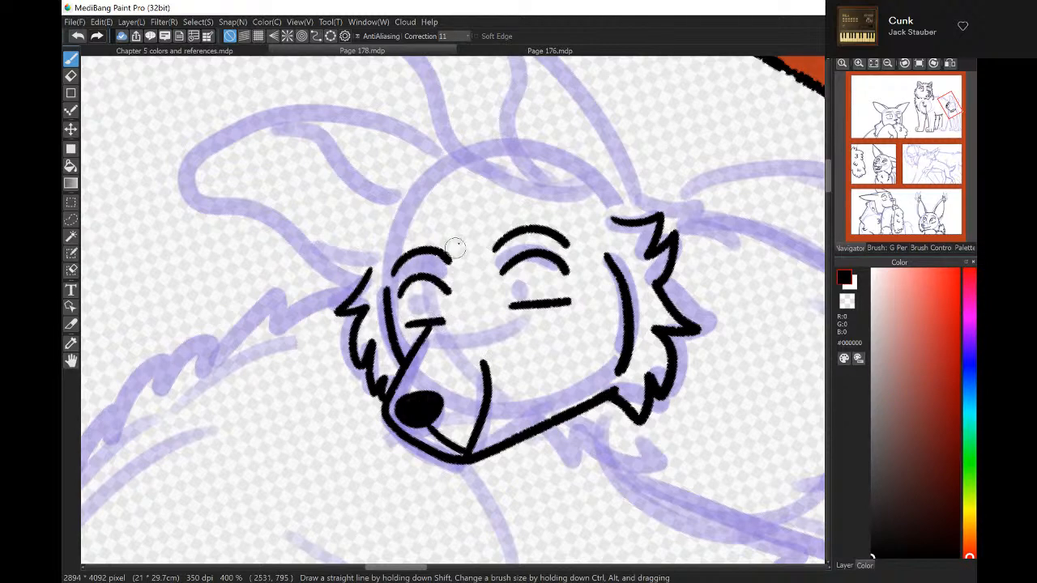
Reset the canvas rotation and ink the fox's near ear with its inner fold, plus jagged fur tufts on the crown and forehead.
click(921, 63)
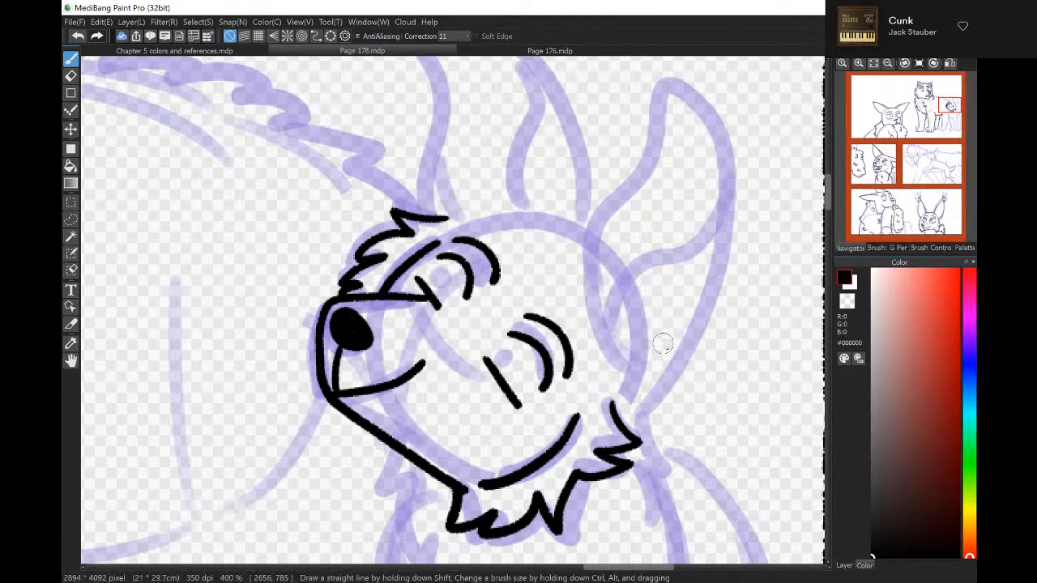
mouse_move(634, 415)
mouse_down()
mouse_move(670, 379)
mouse_move(716, 217)
mouse_move(705, 98)
mouse_move(677, 75)
mouse_move(660, 88)
mouse_move(653, 127)
mouse_move(594, 251)
mouse_move(604, 347)
mouse_move(630, 374)
mouse_up()
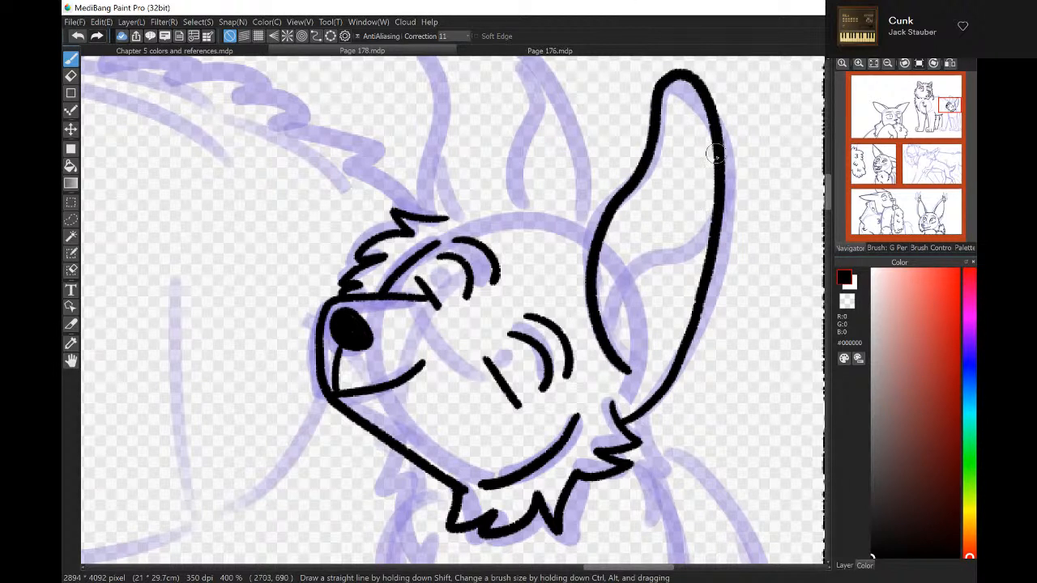
mouse_move(716, 154)
mouse_down()
mouse_move(687, 230)
mouse_move(625, 249)
mouse_move(606, 321)
mouse_up()
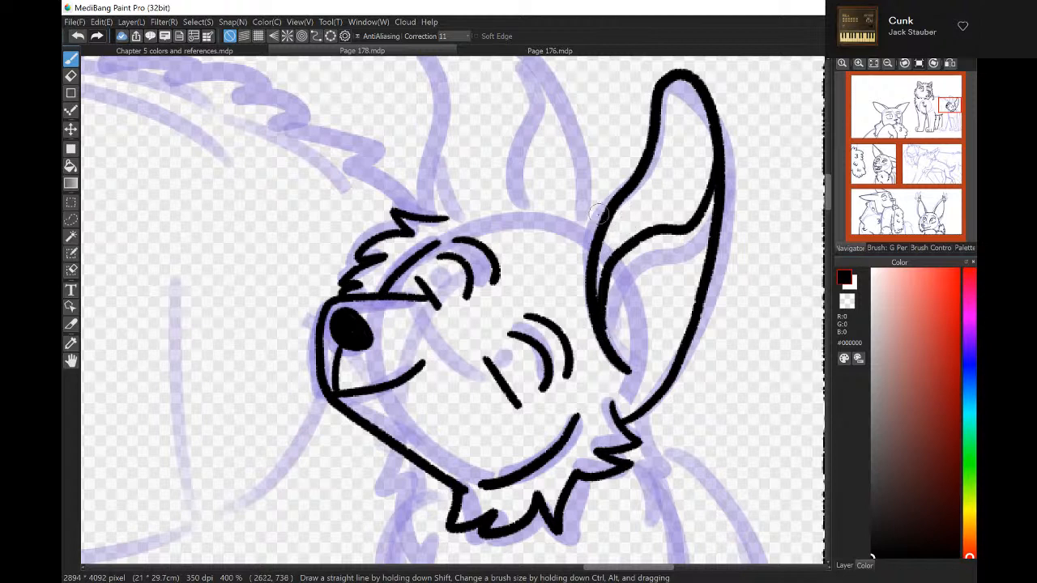
mouse_move(598, 224)
mouse_down()
mouse_move(555, 190)
mouse_move(553, 211)
mouse_move(518, 198)
mouse_move(529, 212)
mouse_move(486, 202)
mouse_move(546, 245)
mouse_move(527, 246)
mouse_move(563, 262)
mouse_move(549, 274)
mouse_move(580, 276)
mouse_up()
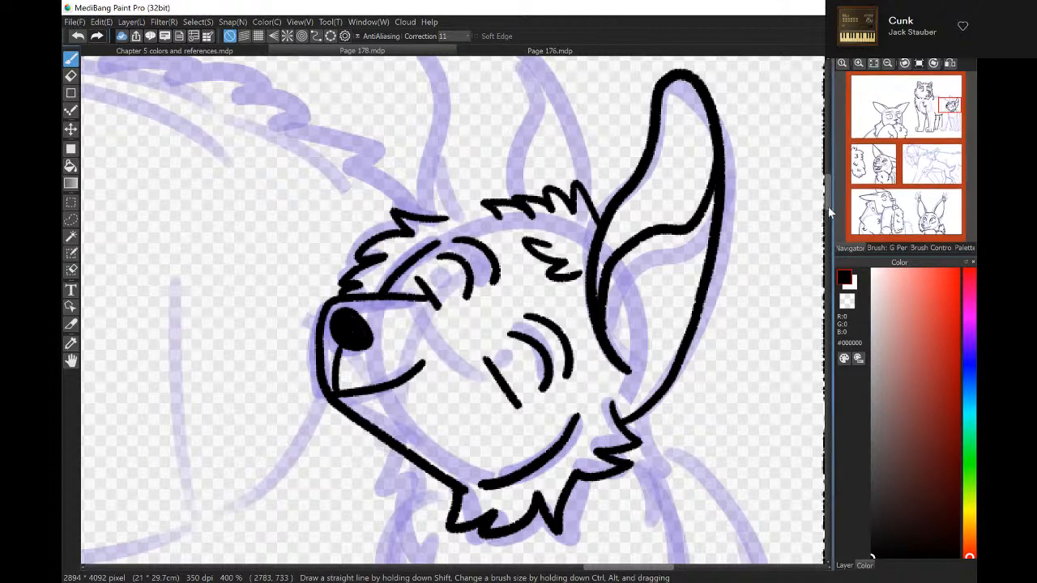
Ink the outline of the fox's far ear and the two inner ear lines.
scroll(828, 193, up, 3)
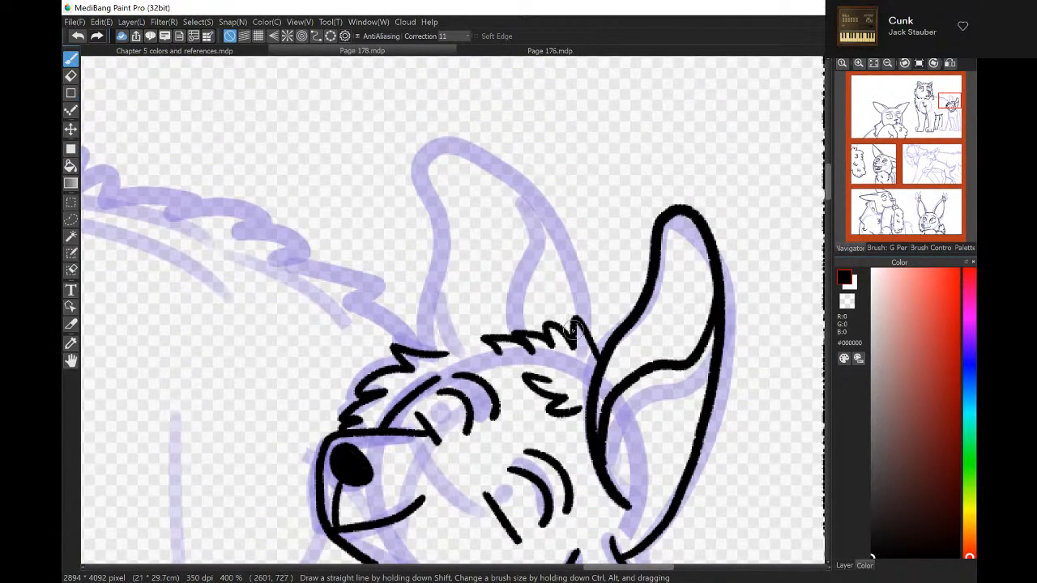
mouse_move(567, 329)
mouse_down()
mouse_move(504, 166)
mouse_move(414, 146)
mouse_move(414, 198)
mouse_move(438, 254)
mouse_move(424, 323)
mouse_move(431, 353)
mouse_up()
mouse_move(518, 188)
mouse_down()
mouse_move(530, 260)
mouse_move(523, 348)
mouse_up()
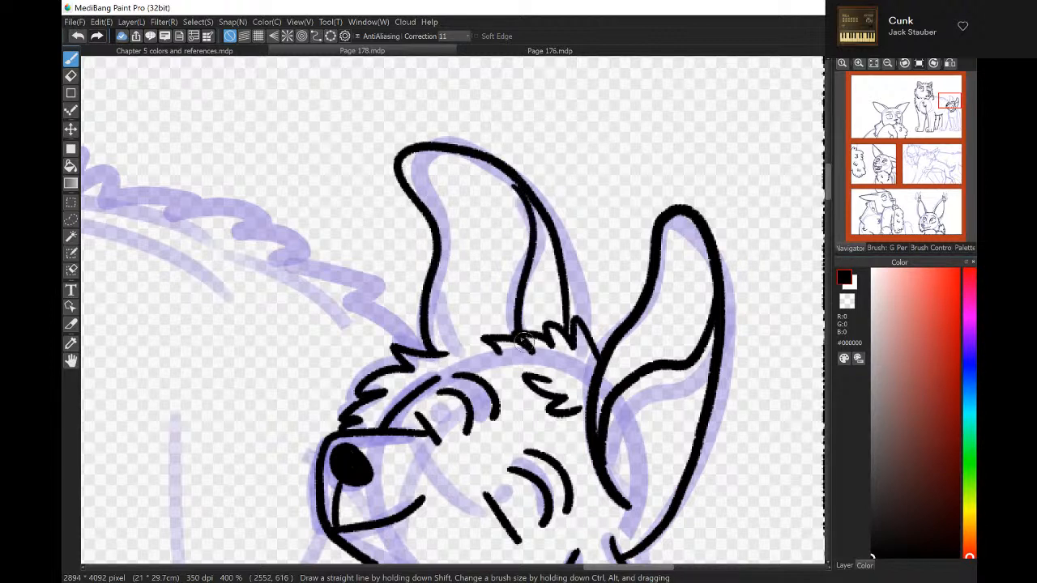
drag(431, 292, 454, 346)
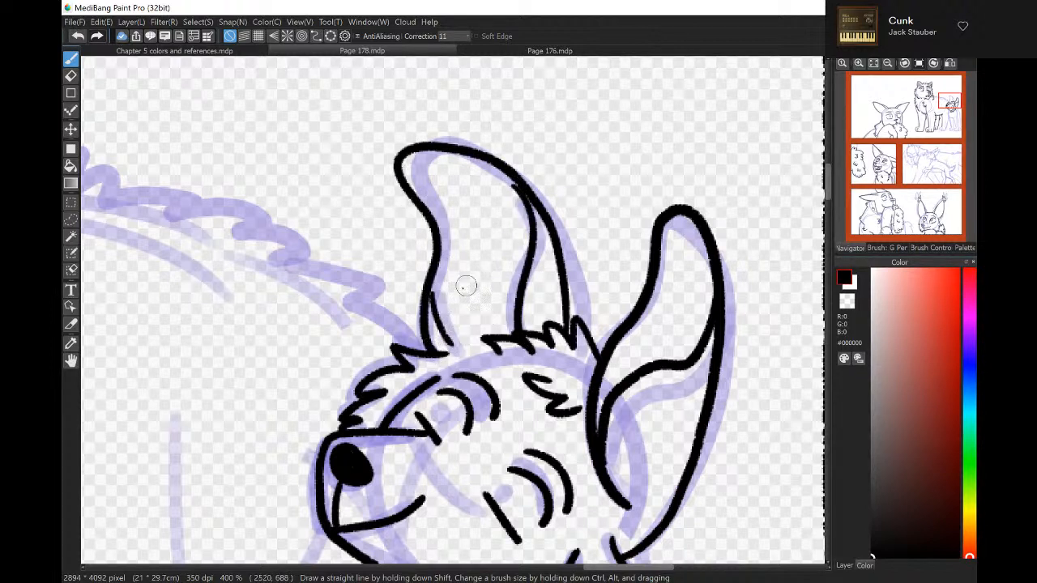
Ink the jagged back fur of the larger canine from its neck ruff to the fox's head.
click(924, 64)
drag(951, 115, 941, 100)
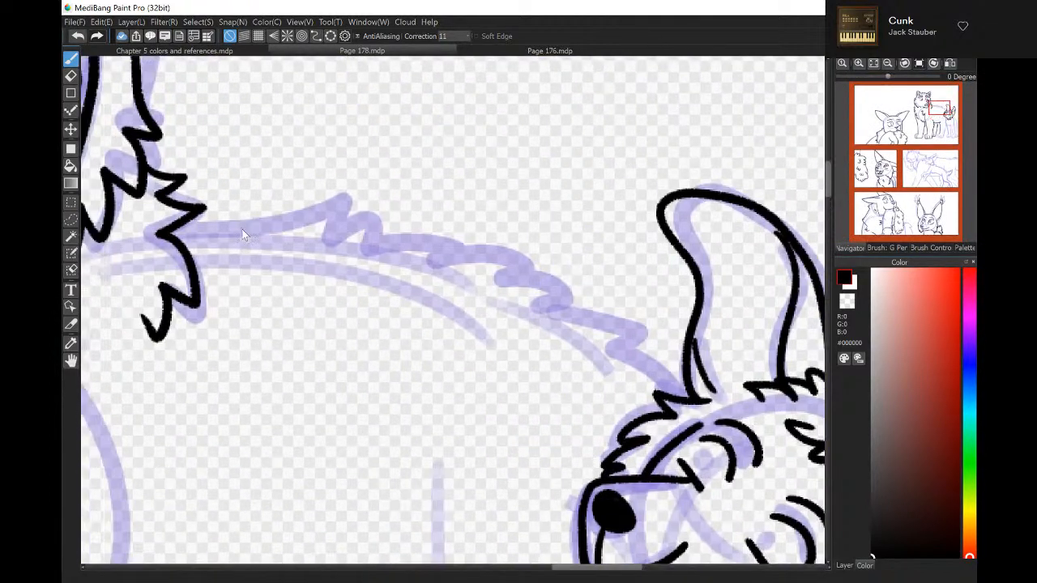
mouse_move(214, 225)
mouse_down()
mouse_move(361, 186)
mouse_move(339, 243)
mouse_move(372, 205)
mouse_move(370, 243)
mouse_move(470, 250)
mouse_move(446, 266)
mouse_move(519, 258)
mouse_move(525, 278)
mouse_move(557, 279)
mouse_move(539, 308)
mouse_move(580, 306)
mouse_move(613, 326)
mouse_move(605, 337)
mouse_move(669, 355)
mouse_move(628, 361)
mouse_move(682, 401)
mouse_up()
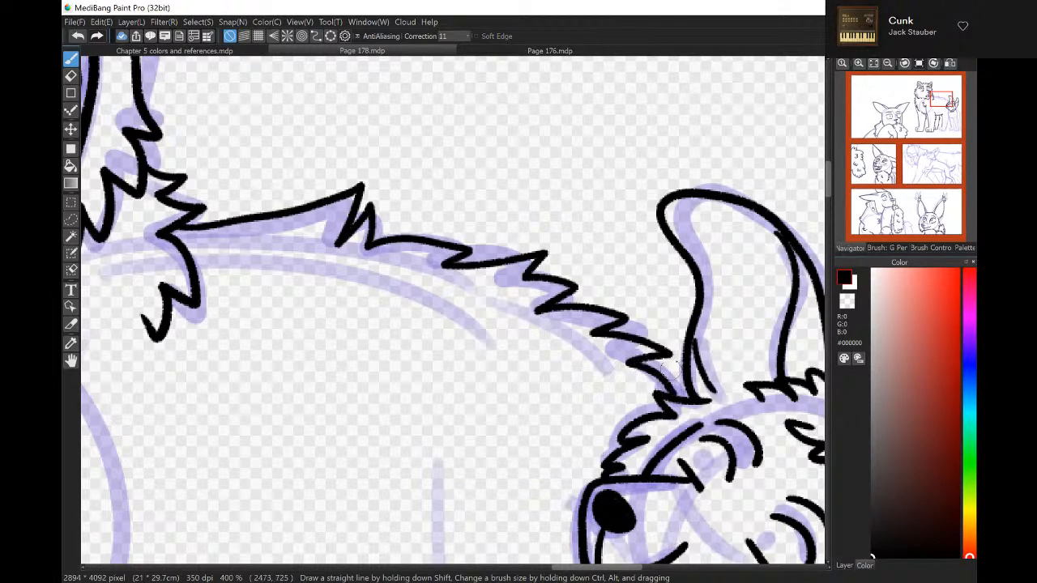
Ink the jagged neck fur on both sides of the fox, the pointed chest tuft, and the short strokes joining them.
drag(941, 107, 950, 124)
mouse_move(621, 139)
mouse_down()
mouse_move(637, 175)
mouse_move(642, 233)
mouse_move(603, 298)
mouse_up()
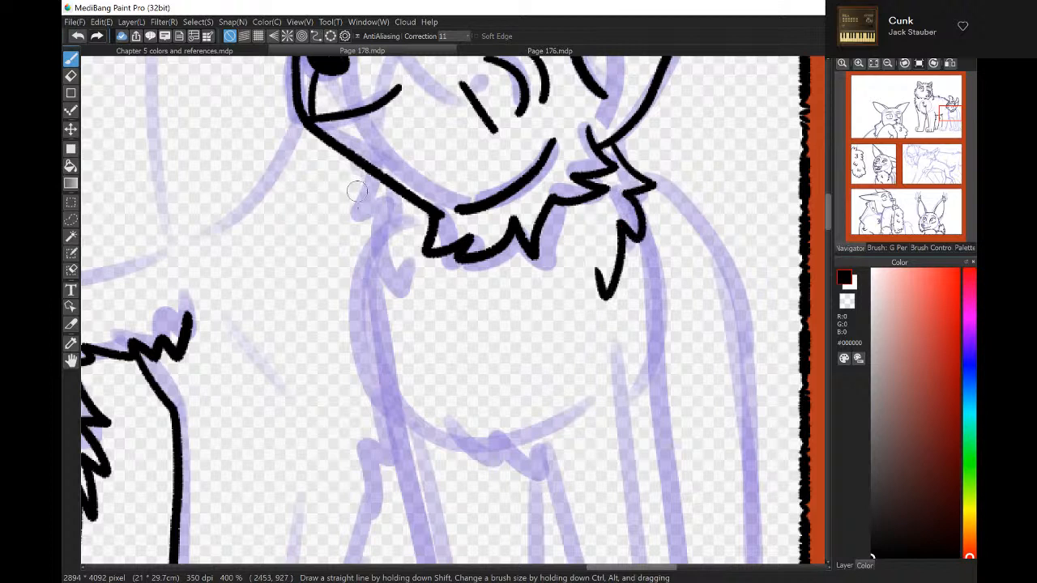
mouse_move(363, 198)
mouse_down()
mouse_move(360, 267)
mouse_move(386, 303)
mouse_move(422, 310)
mouse_up()
mouse_move(442, 395)
mouse_down()
mouse_move(450, 452)
mouse_move(525, 478)
mouse_move(559, 458)
mouse_up()
drag(596, 333, 570, 423)
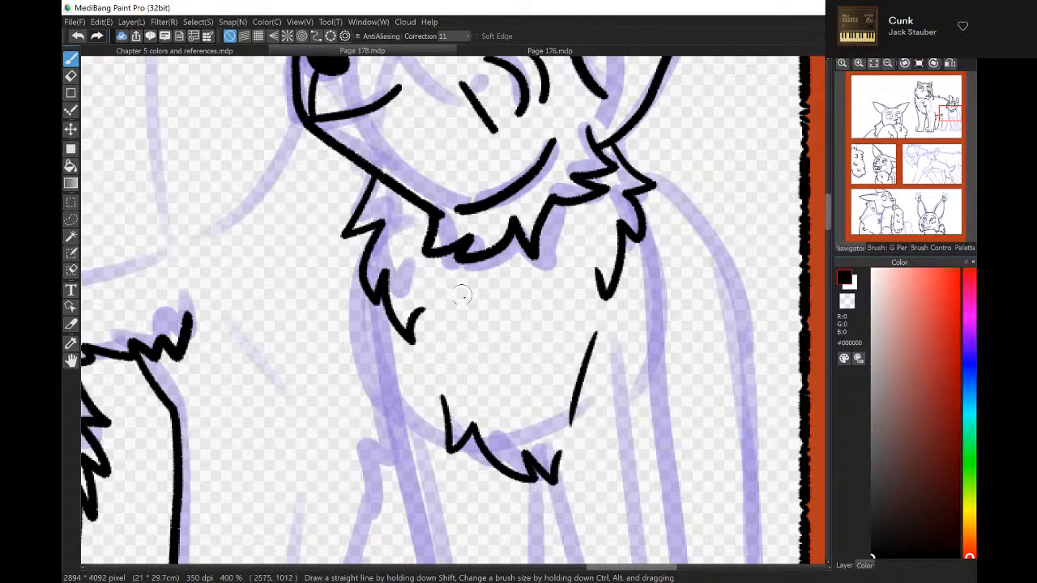
drag(411, 354, 437, 389)
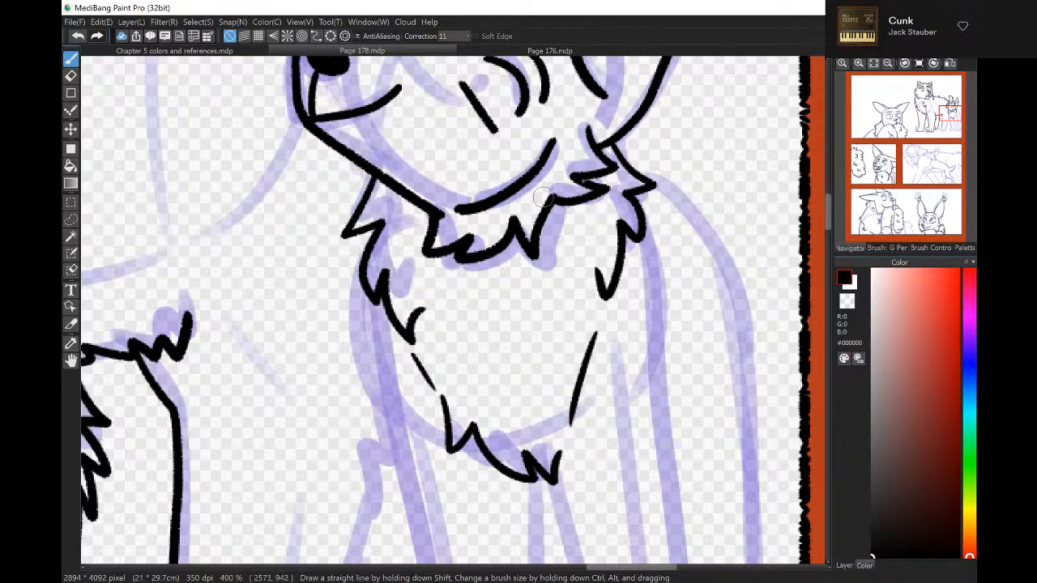
Try to ink the inner line of the fox's near front leg from the chest fur down to the paw.
click(888, 62)
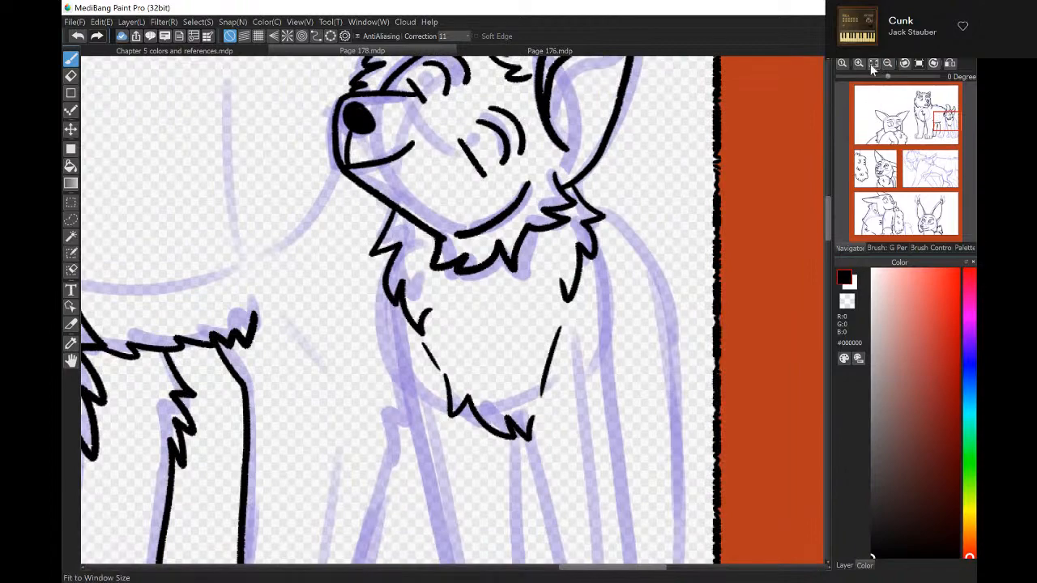
click(873, 63)
click(859, 63)
click(859, 62)
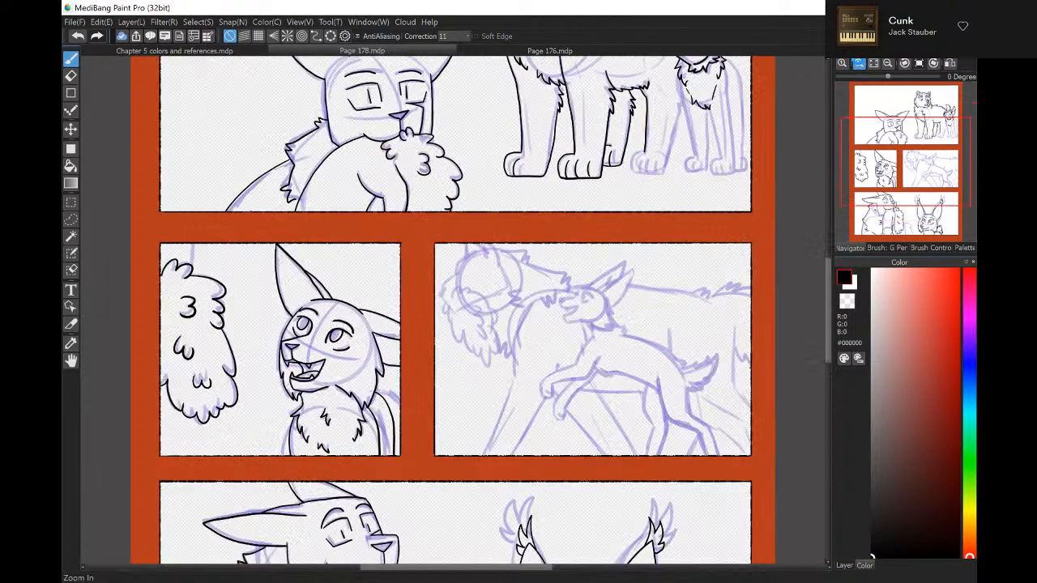
scroll(637, 158, up, 2)
mouse_move(938, 135)
mouse_down()
mouse_move(946, 122)
mouse_move(947, 131)
mouse_up()
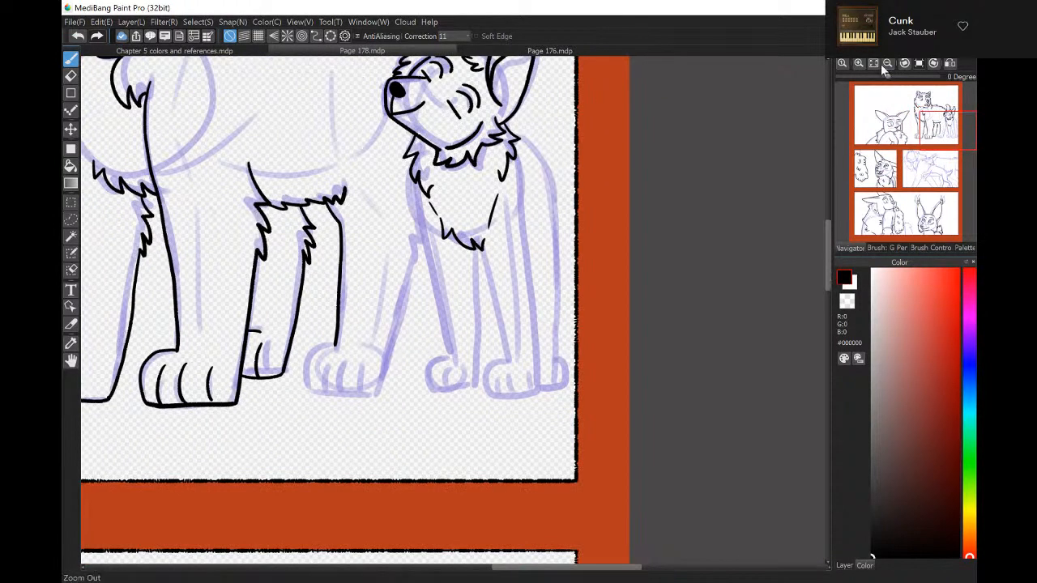
click(858, 63)
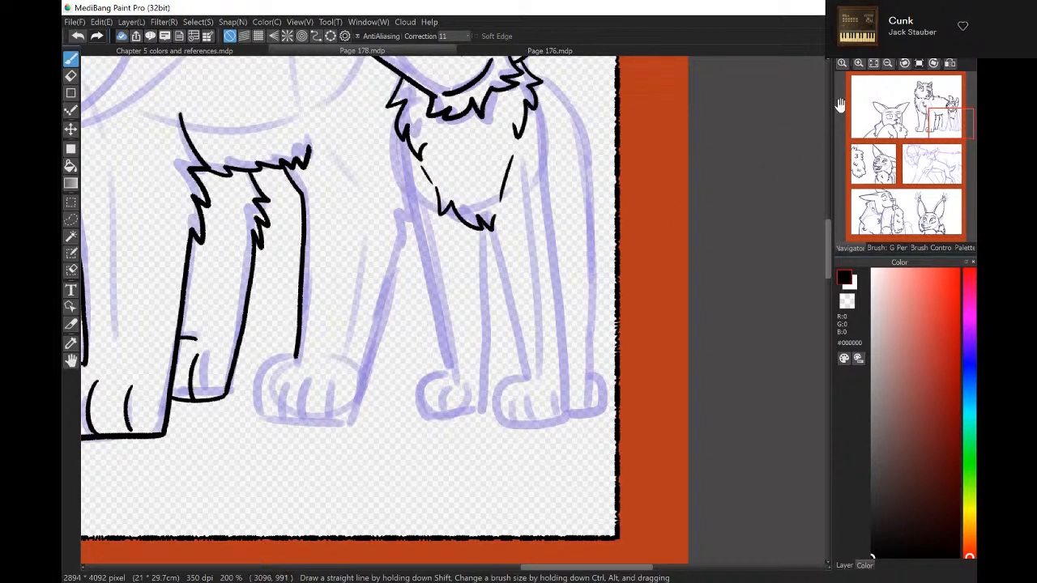
click(858, 63)
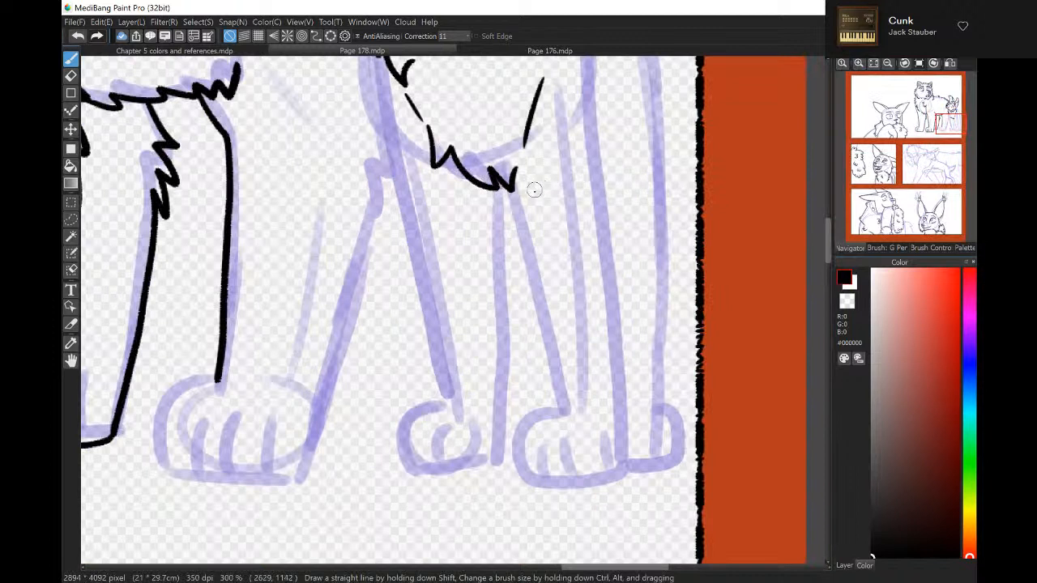
drag(513, 184, 568, 382)
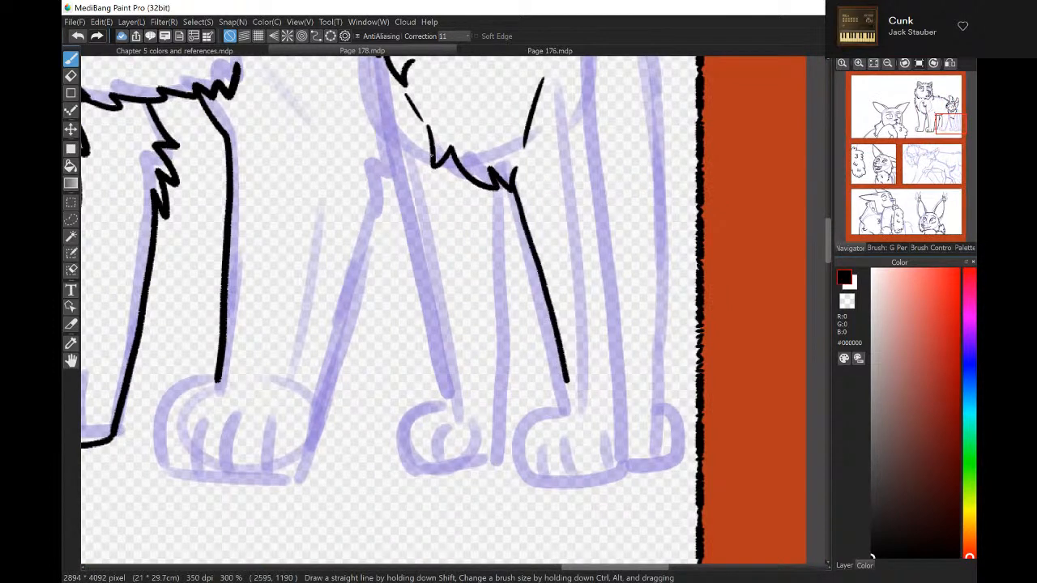
click(77, 36)
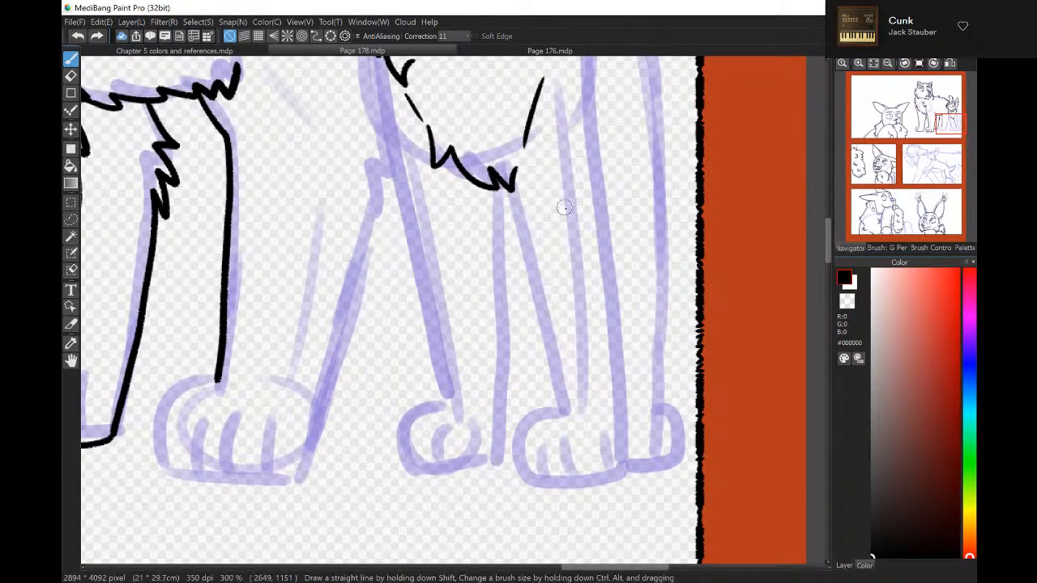
drag(513, 206, 565, 398)
Switch to the browser and review the Toyhouse profile of Nane for the story, design notes, and reference images.
click(875, 62)
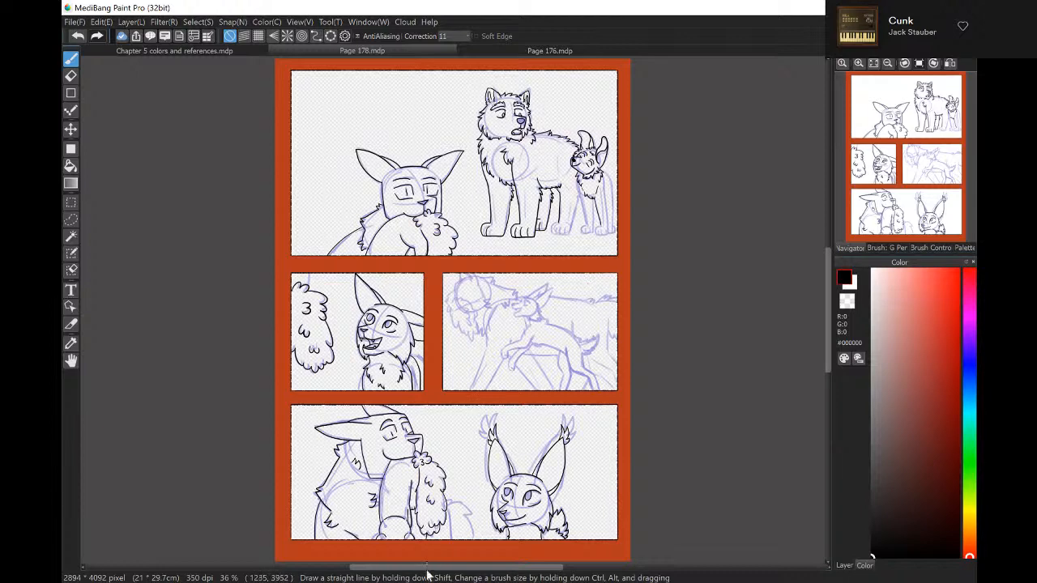
key(alt+Tab)
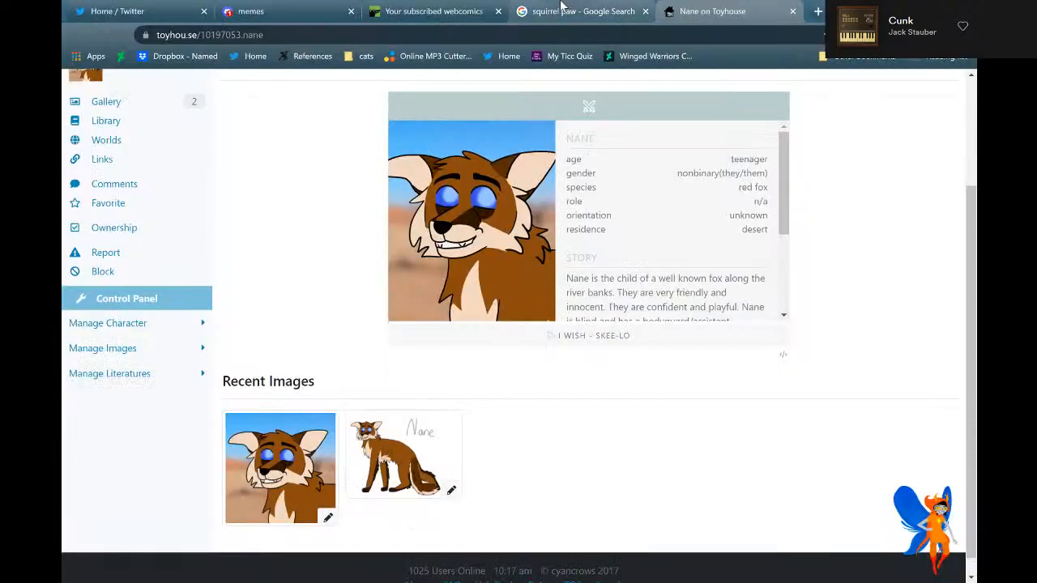
scroll(669, 223, down, 3)
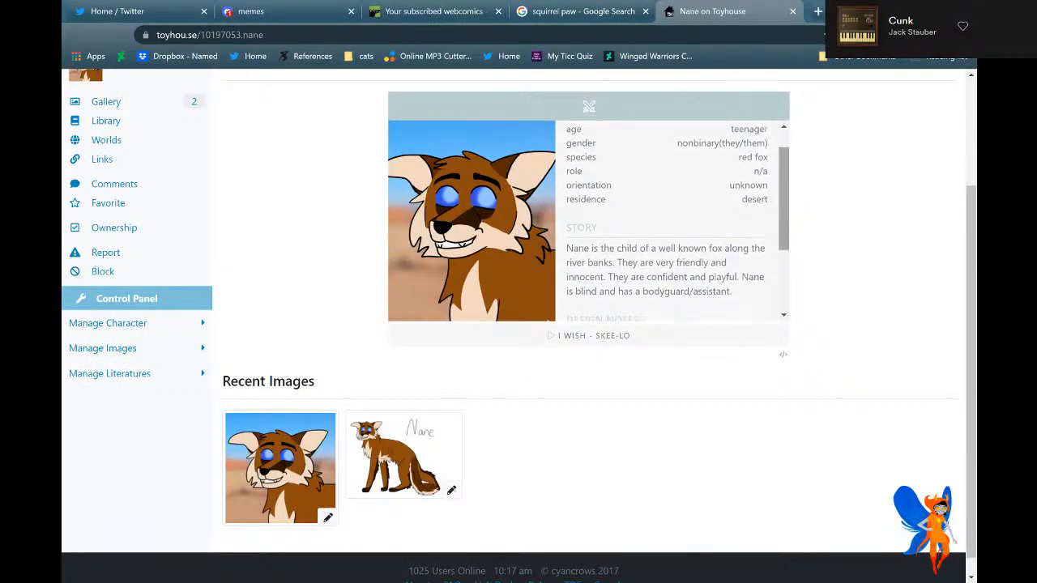
scroll(669, 223, down, 1)
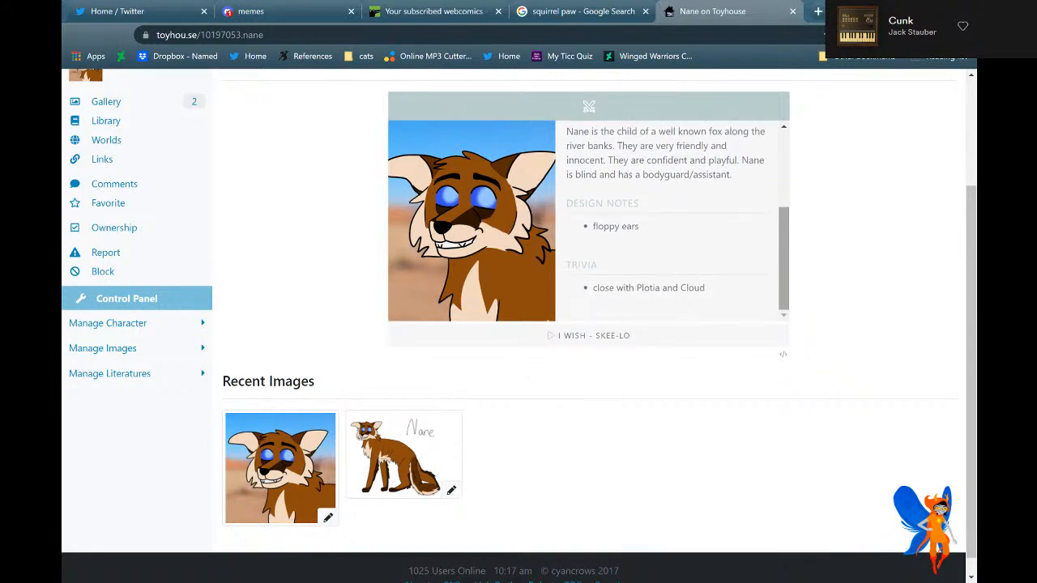
scroll(670, 218, up, 4)
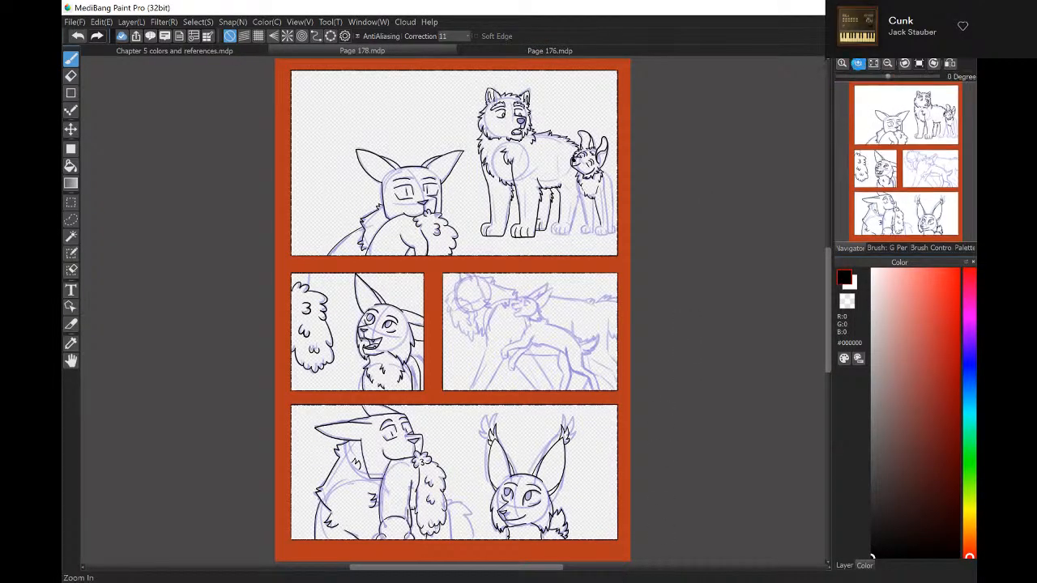
Return to MediBang Paint Pro, undo the fox's near front leg lines, and redraw its outer and inner lines down to the paw.
click(858, 64)
click(858, 64)
click(858, 64)
click(859, 65)
click(859, 64)
drag(907, 145, 946, 128)
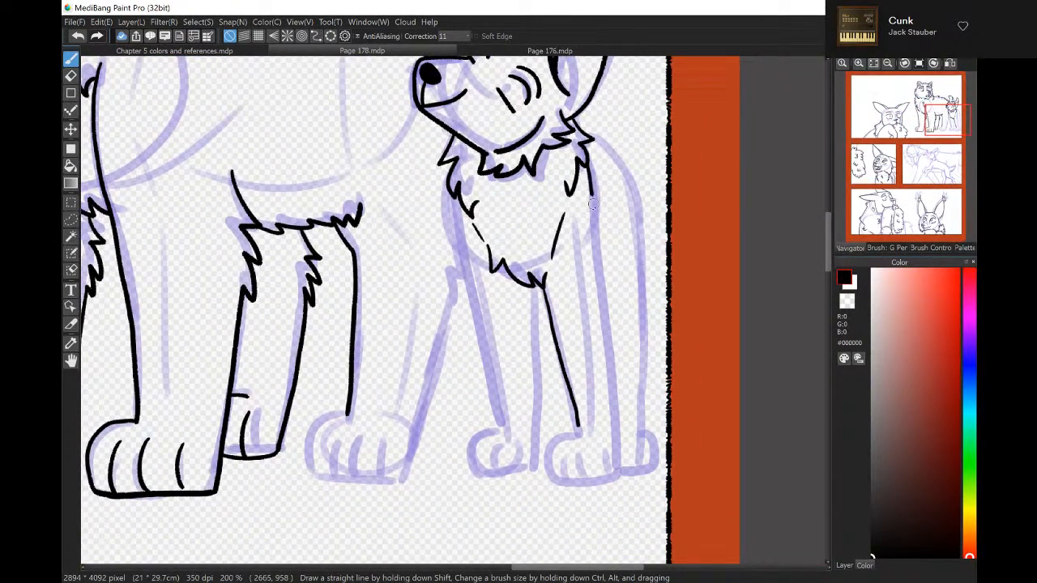
drag(593, 205, 601, 315)
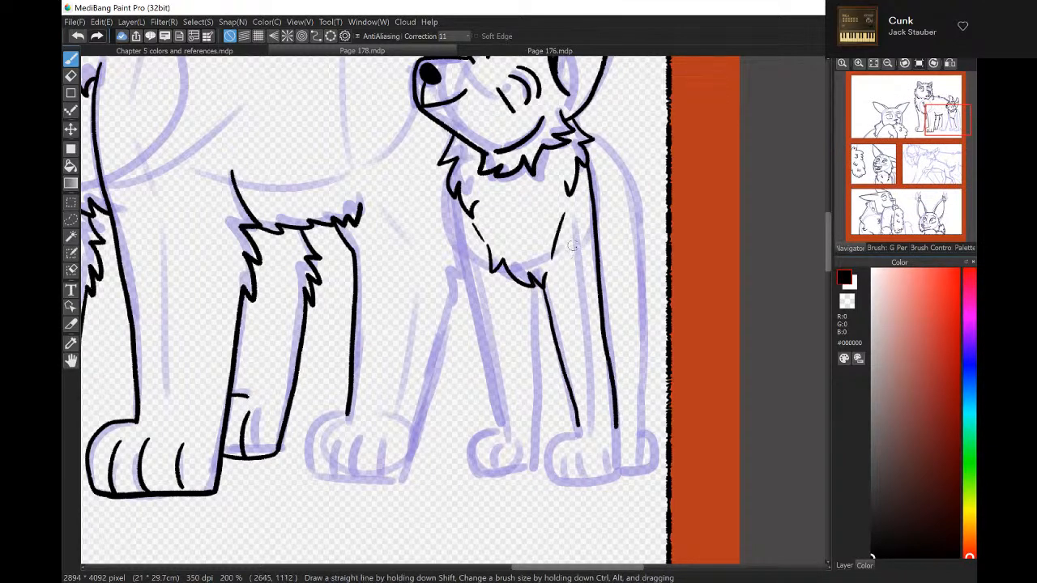
key(ctrl+z)
key(ctrl+z)
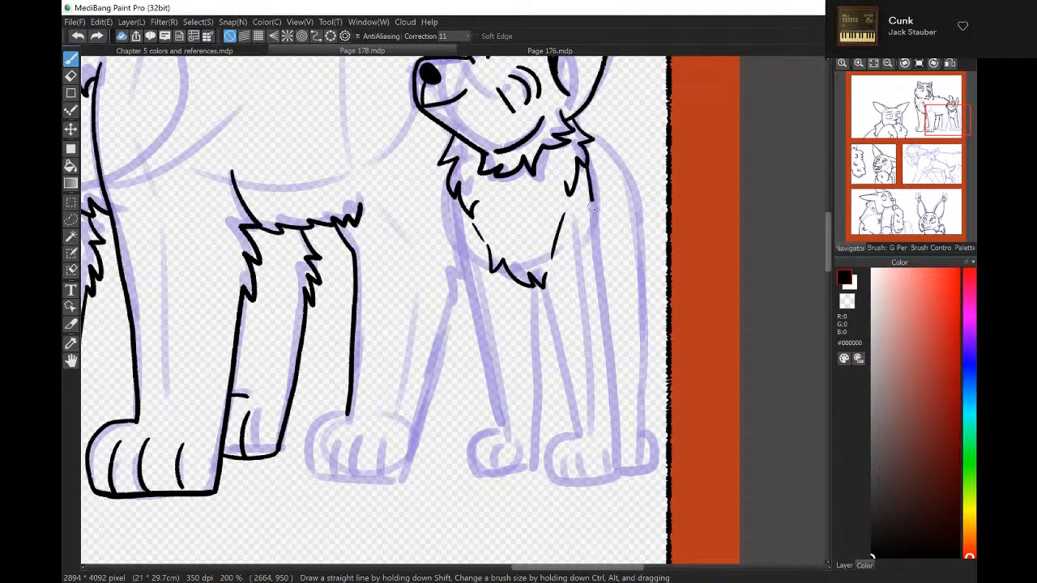
drag(591, 182, 617, 477)
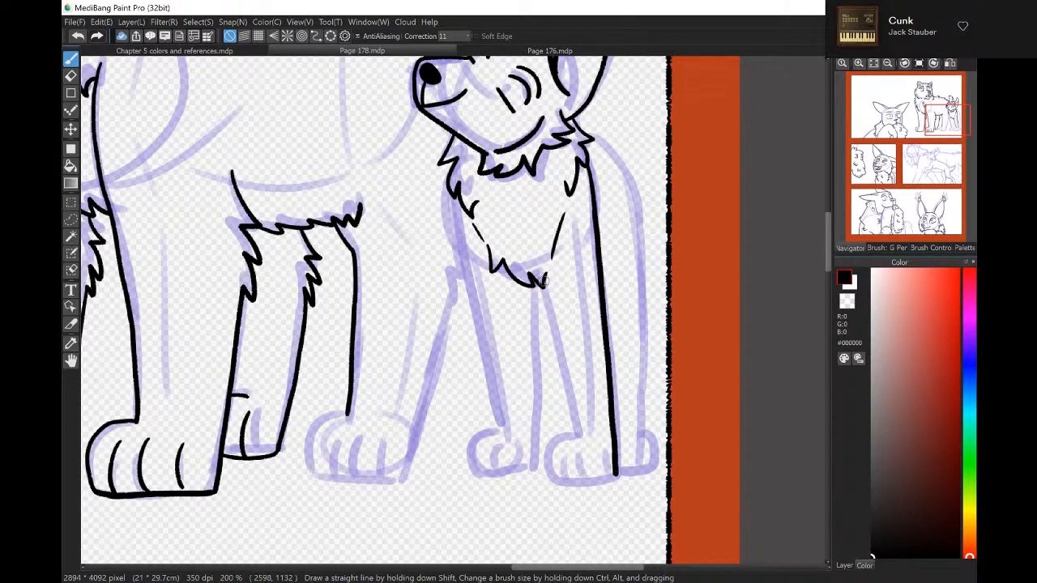
drag(553, 323, 573, 398)
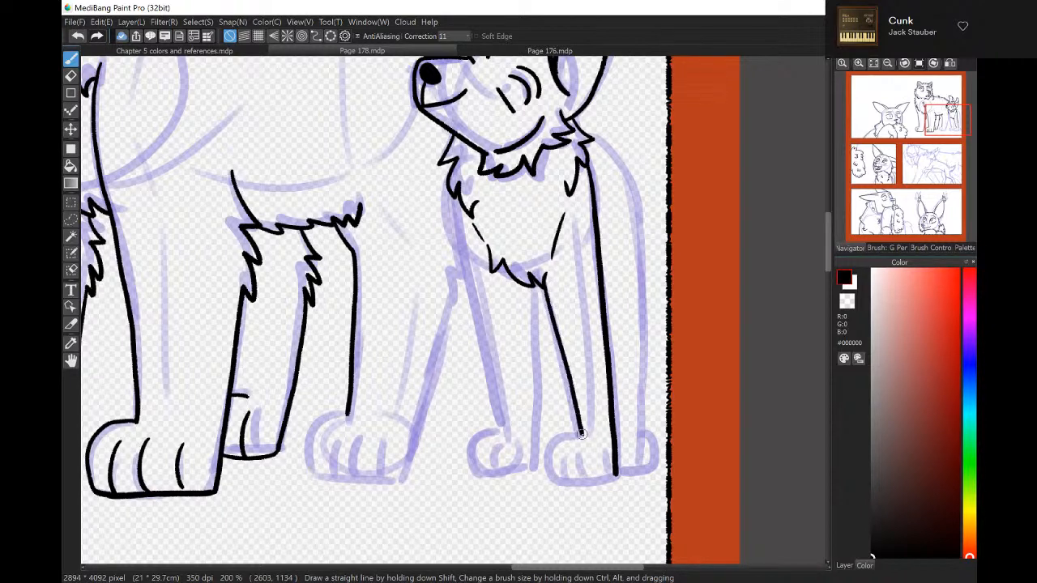
Try to ink the outer line of the fox's other front leg from the neck fur down to the paw.
click(843, 62)
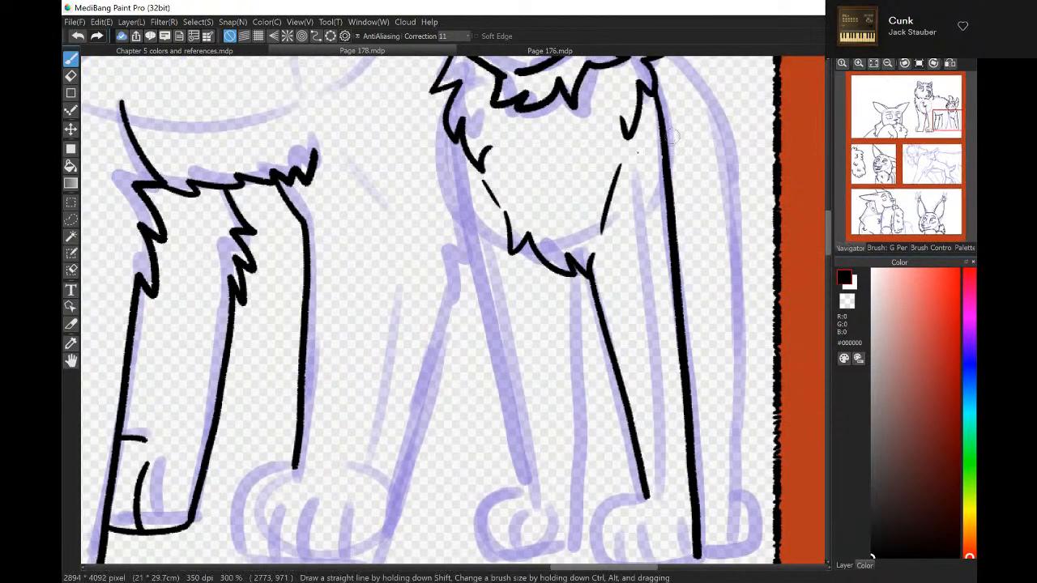
mouse_move(453, 139)
mouse_down()
mouse_move(481, 333)
mouse_move(523, 478)
mouse_up()
key(ctrl+z)
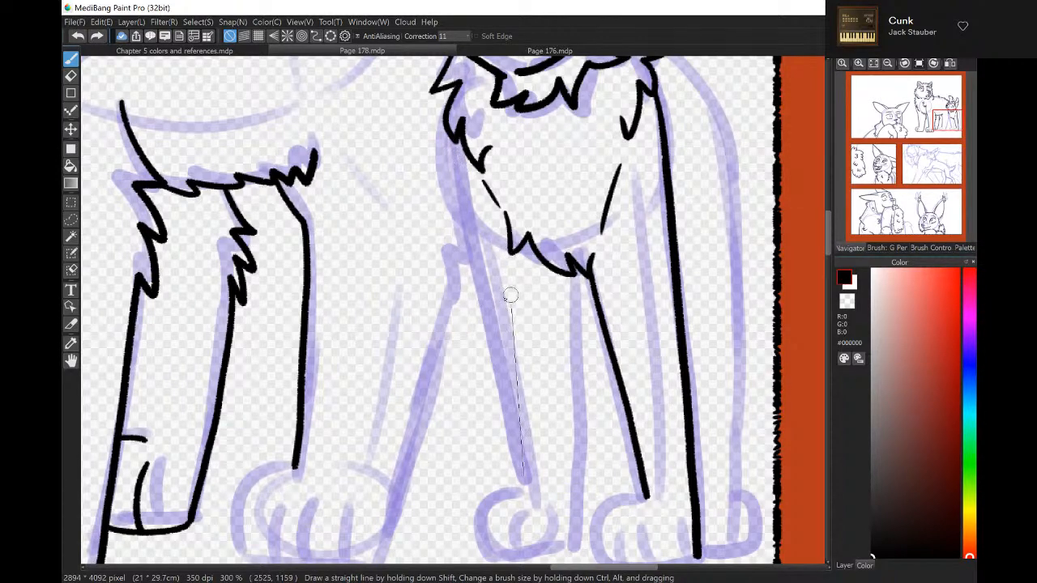
shift+click(457, 142)
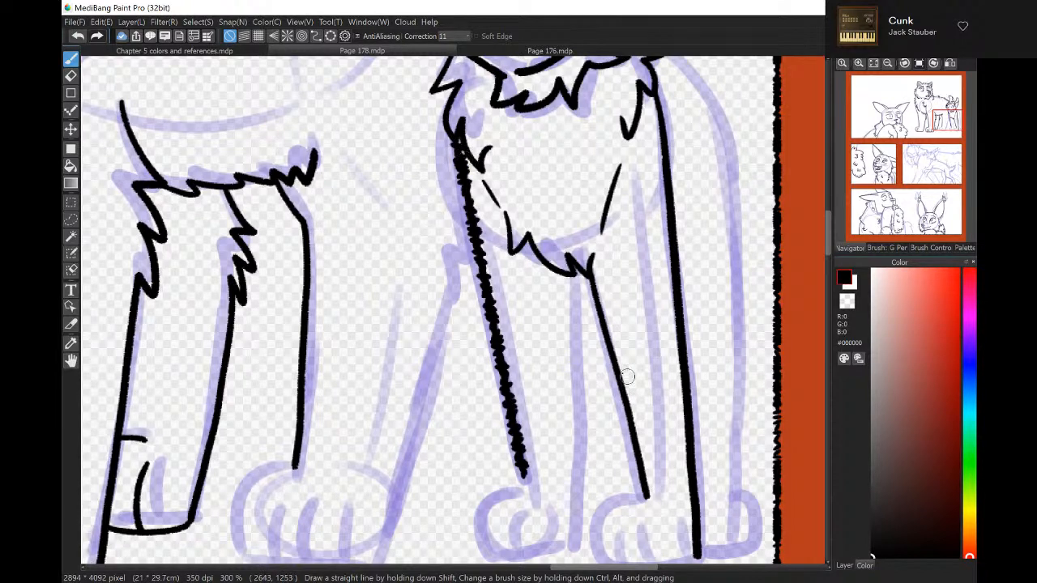
key(ctrl+z)
drag(447, 138, 476, 280)
key(ctrl+z)
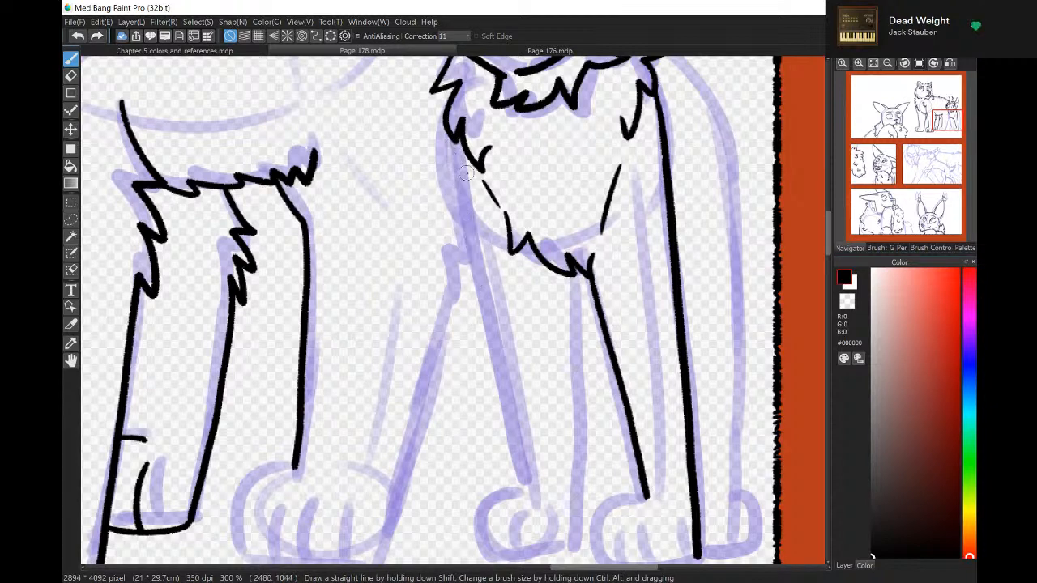
drag(451, 118, 512, 500)
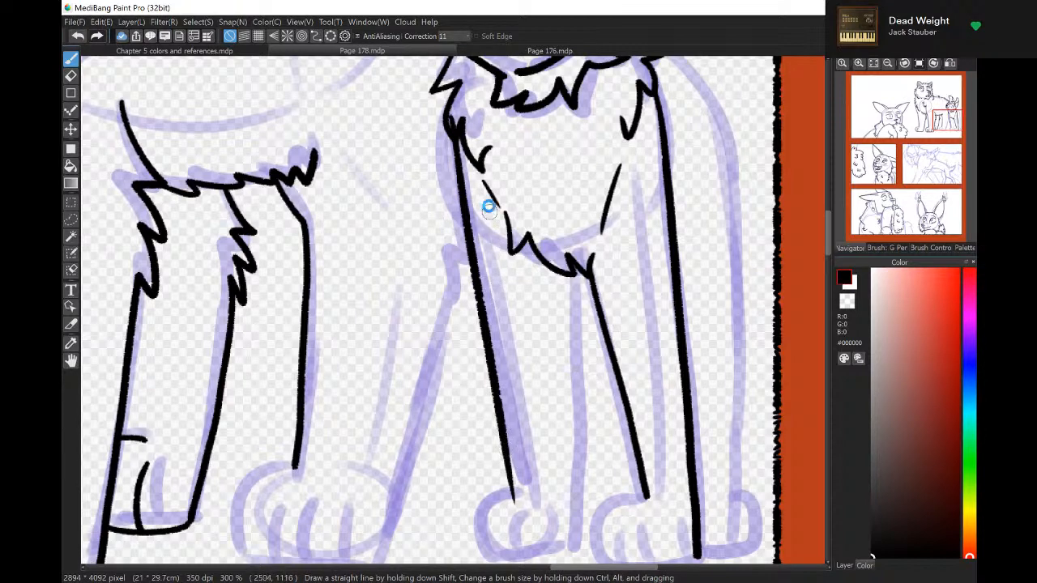
key(ctrl+z)
Ink the outer and inner lines of the fox's second front leg from the neck and chest fur down to the paw.
mouse_move(456, 148)
mouse_down()
mouse_move(491, 297)
mouse_move(516, 492)
mouse_up()
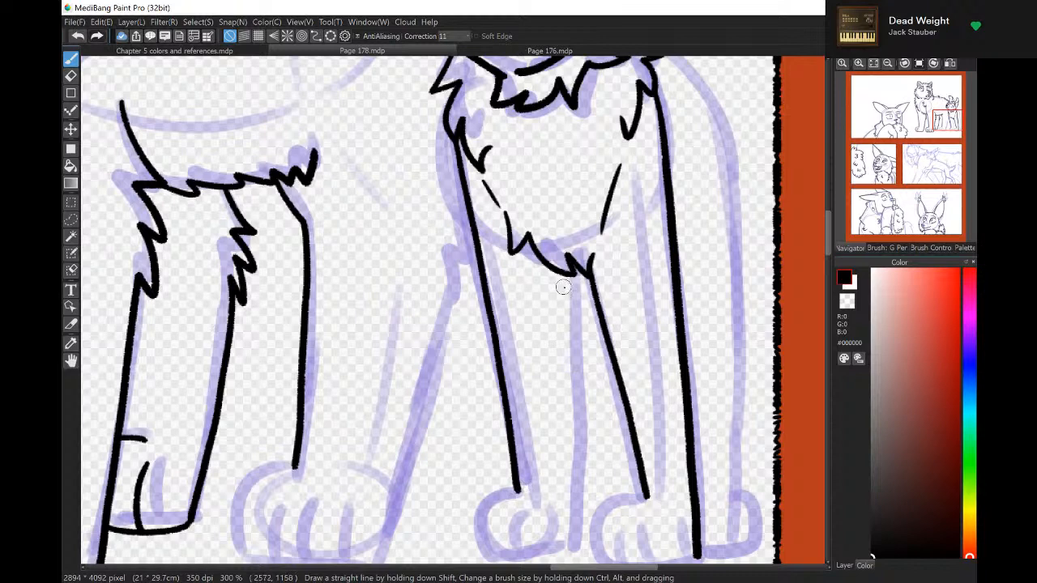
drag(565, 273, 567, 535)
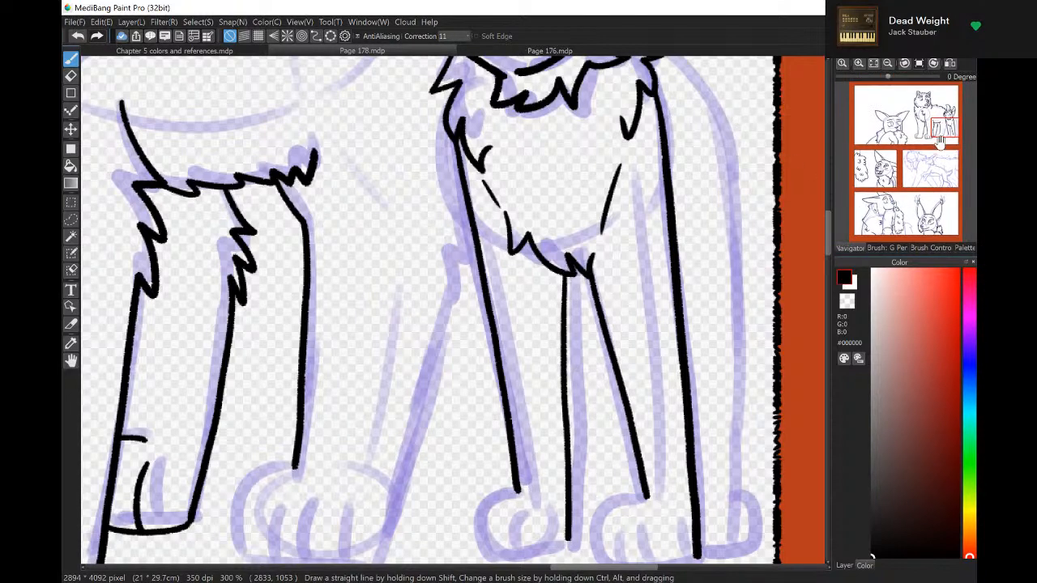
Ink the outline of the fox's near front paw and add three curved toe lines inside it.
drag(938, 127, 949, 136)
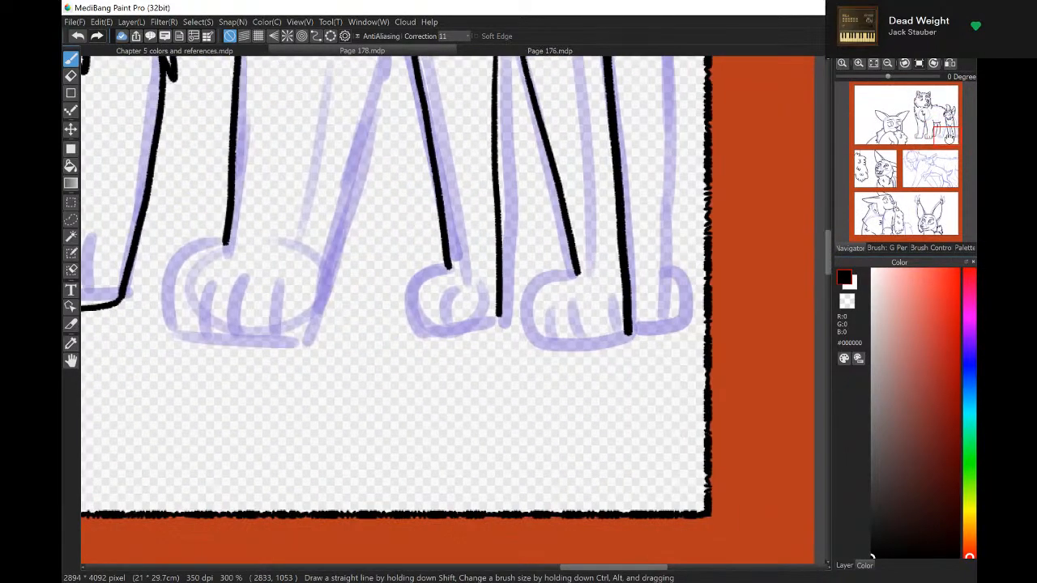
click(858, 64)
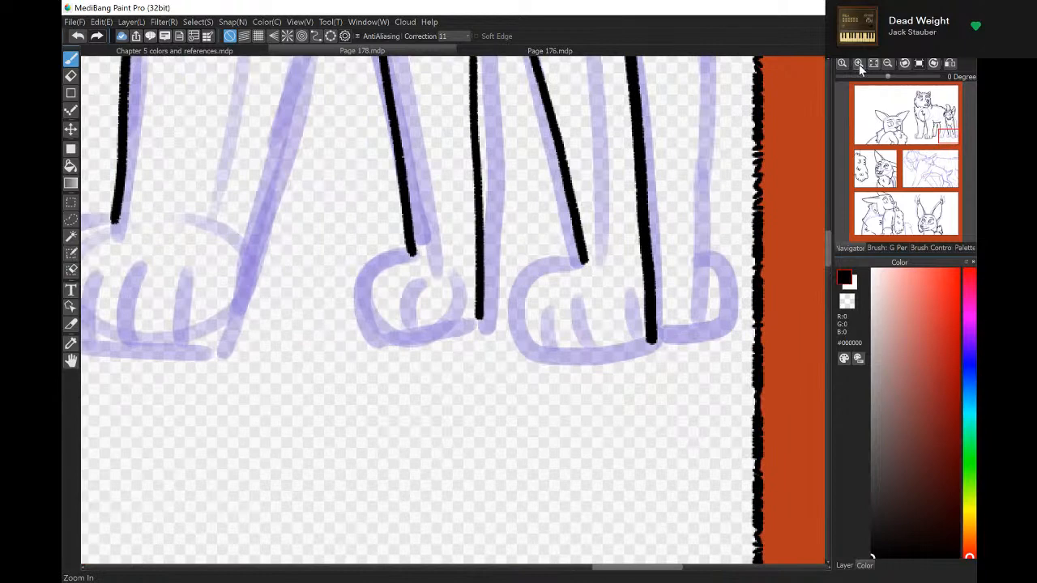
click(859, 64)
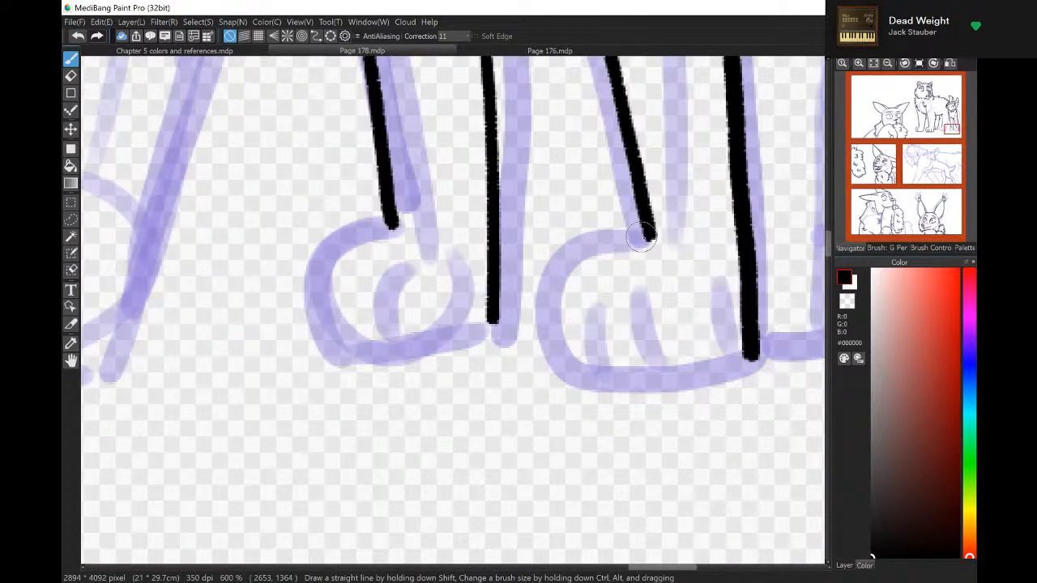
mouse_move(642, 237)
mouse_down()
mouse_move(639, 375)
mouse_move(759, 363)
mouse_up()
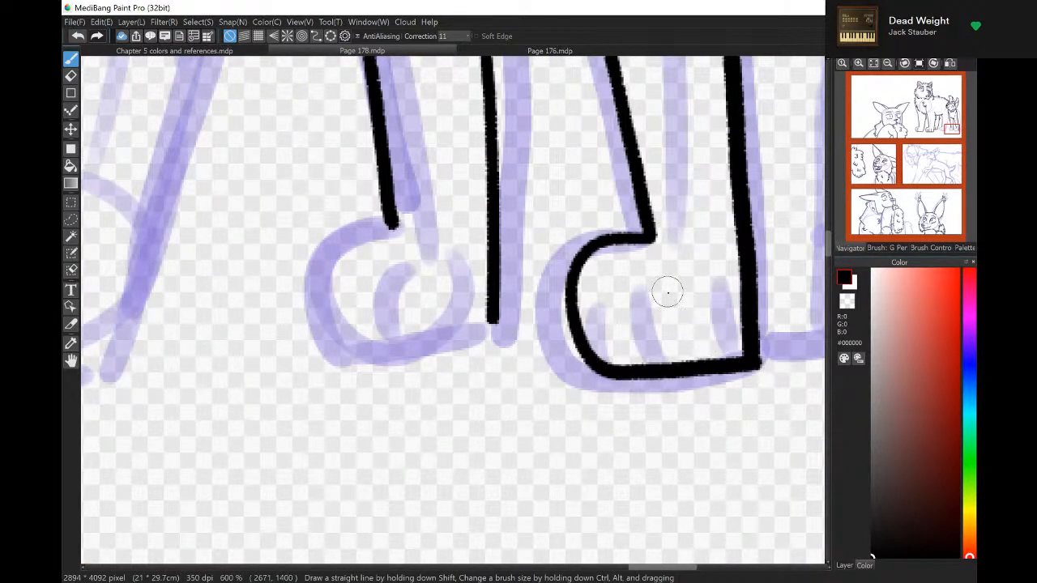
drag(660, 273, 667, 355)
drag(704, 285, 709, 355)
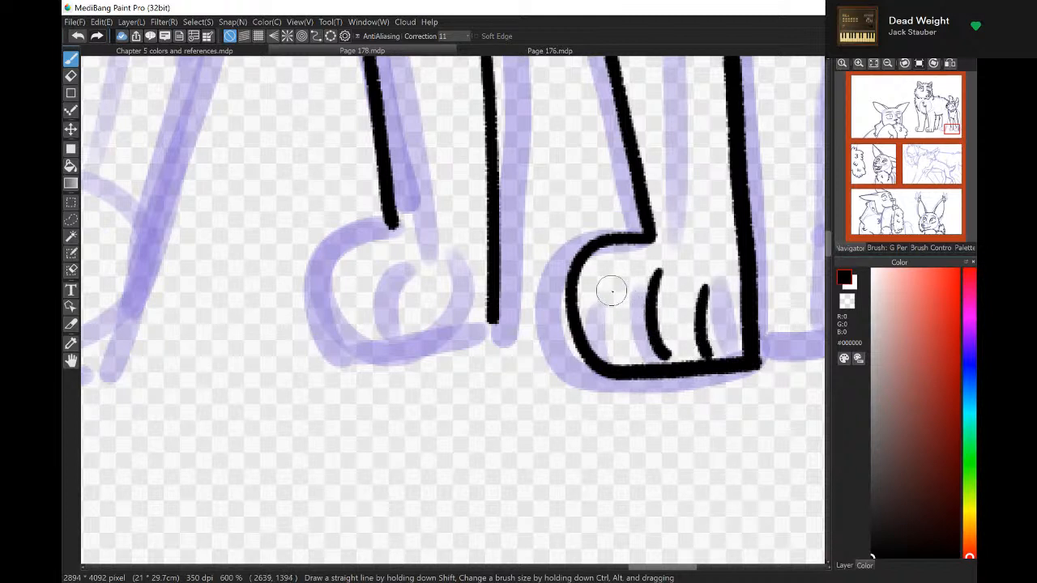
drag(612, 285, 618, 356)
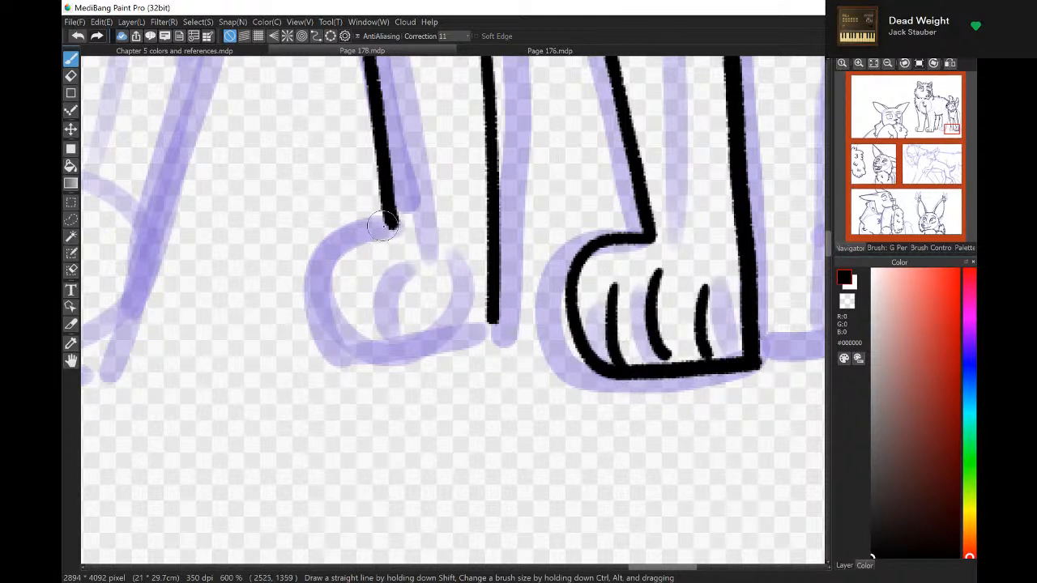
Ink the outline of the fox's other front paw and add its three curved toe lines.
mouse_move(397, 223)
mouse_down()
mouse_move(331, 234)
mouse_move(308, 279)
mouse_move(331, 333)
mouse_move(490, 312)
mouse_up()
drag(441, 239, 439, 308)
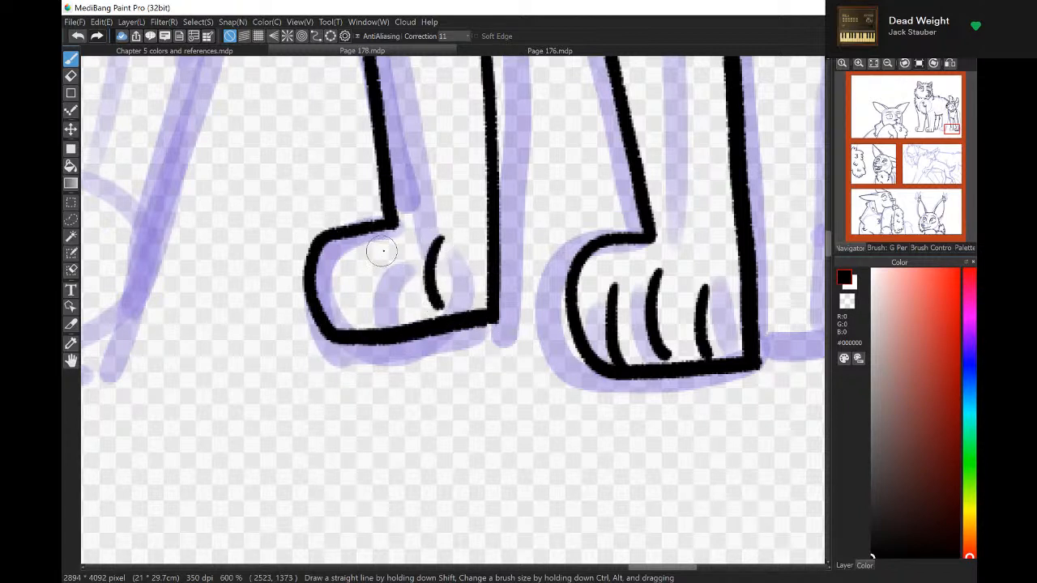
drag(382, 247, 381, 324)
drag(349, 259, 342, 330)
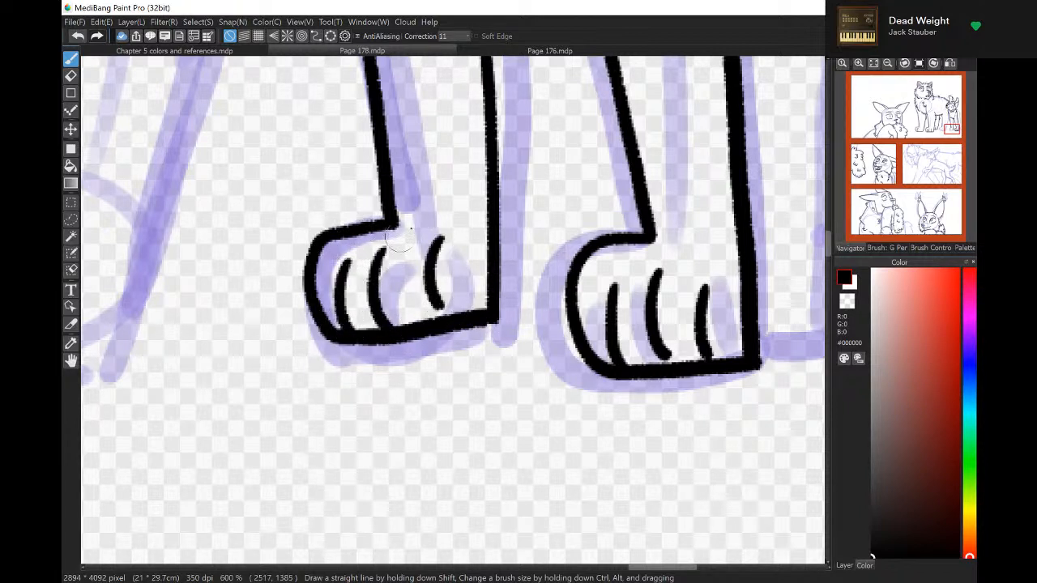
drag(437, 305, 447, 318)
Ink the fox's back line from the neck fur down behind the front leg to just above the hind paw.
click(888, 63)
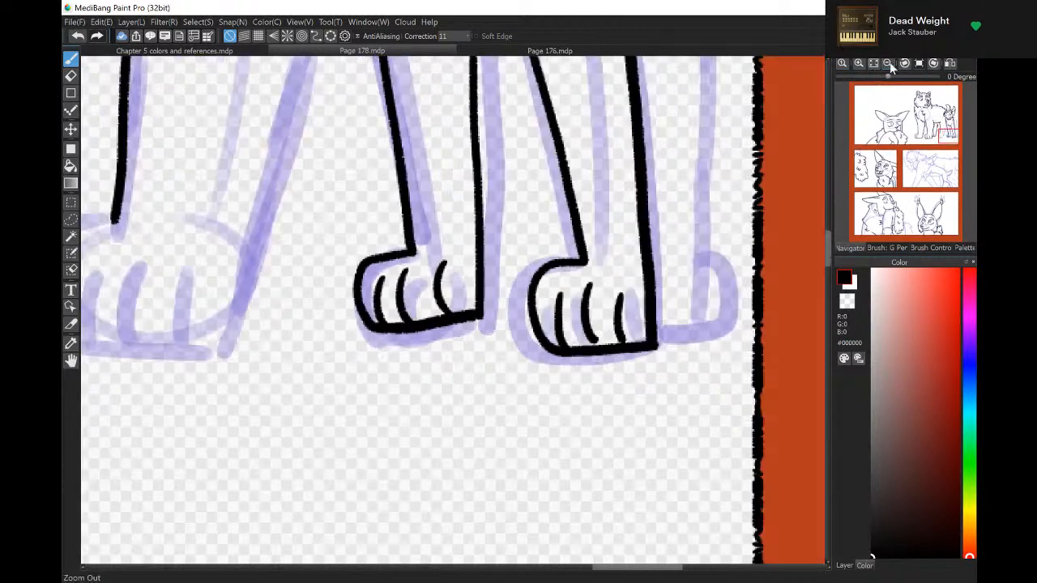
click(888, 62)
drag(948, 132, 953, 128)
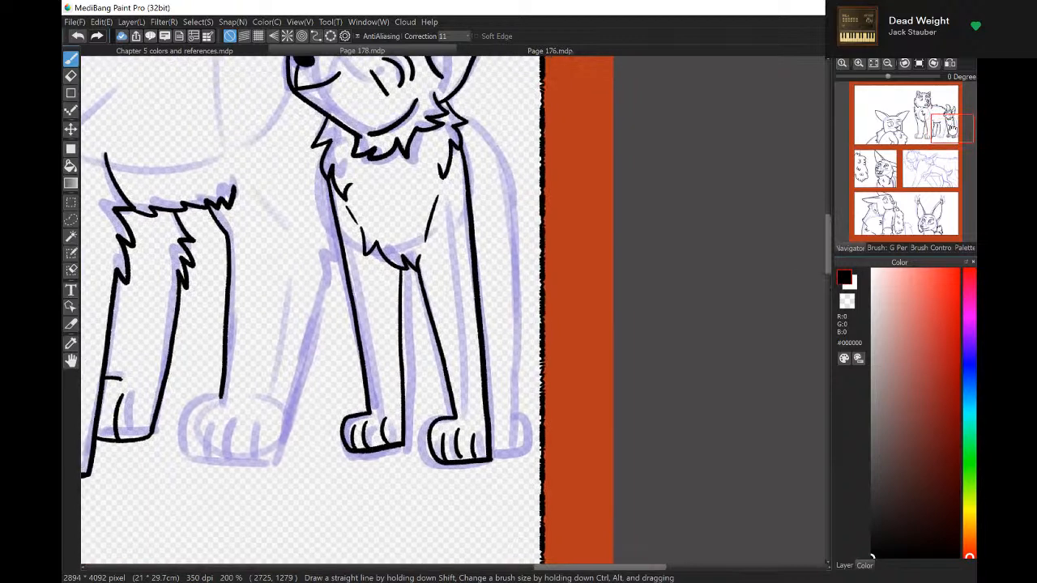
click(860, 62)
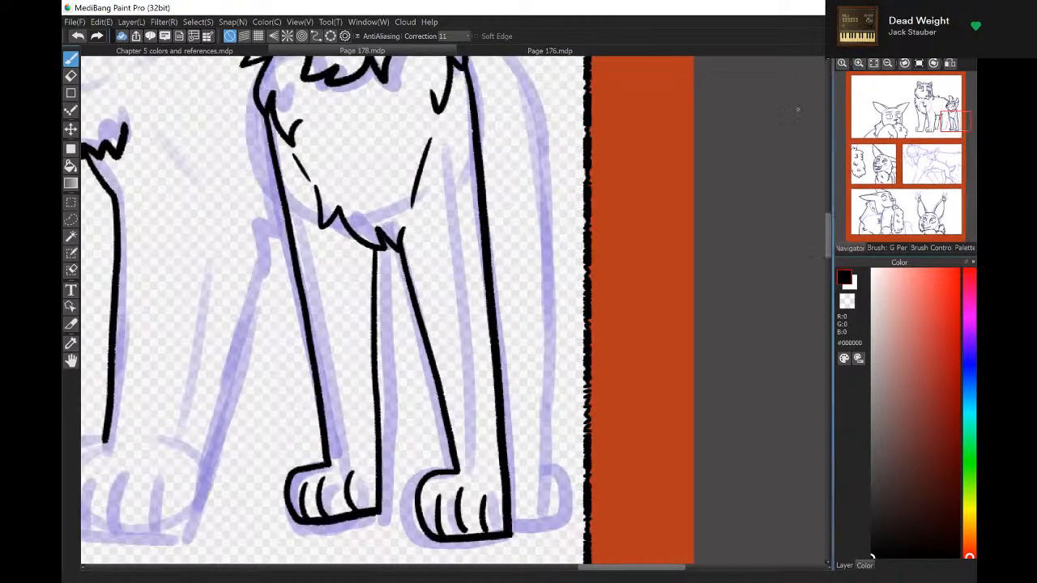
drag(829, 234, 828, 225)
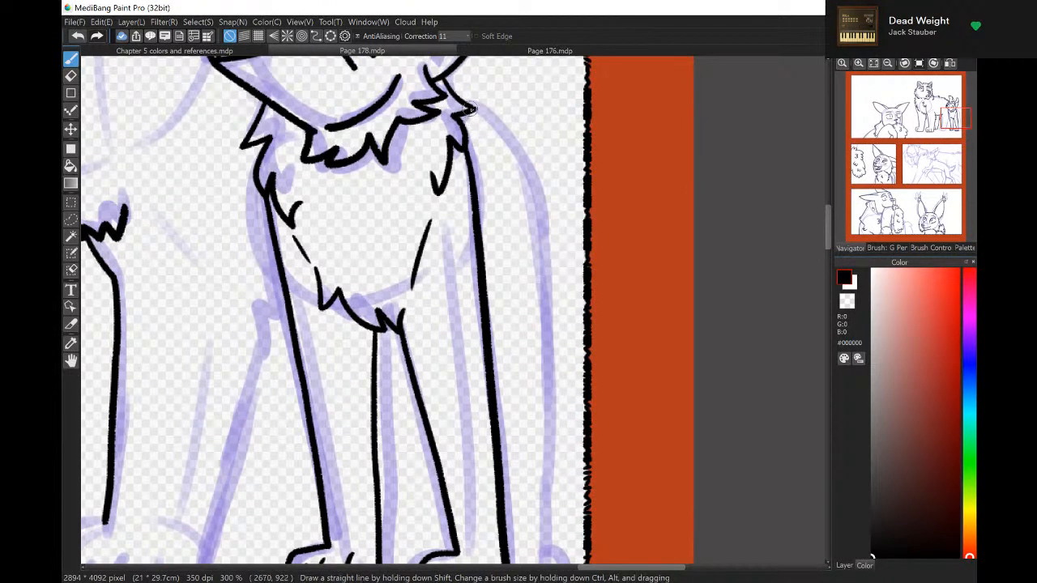
mouse_move(481, 117)
mouse_down()
mouse_move(507, 180)
mouse_move(533, 304)
mouse_move(531, 450)
mouse_up()
key(ctrl+z)
mouse_move(468, 111)
mouse_down()
mouse_move(505, 233)
mouse_move(529, 512)
mouse_up()
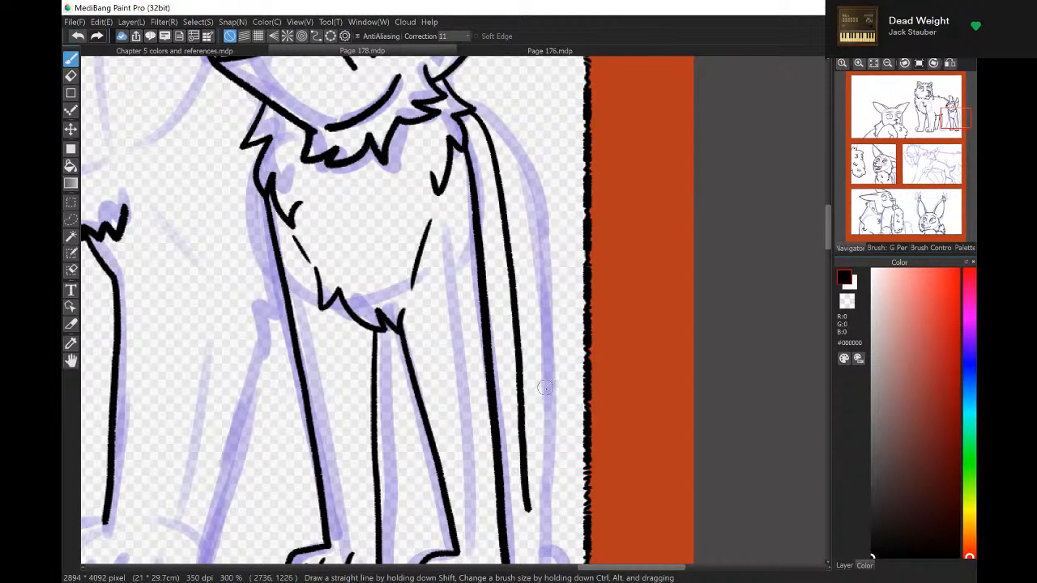
Ink the fox's small hind paw behind the near front paw and add two short toe lines.
click(857, 66)
drag(830, 221, 827, 240)
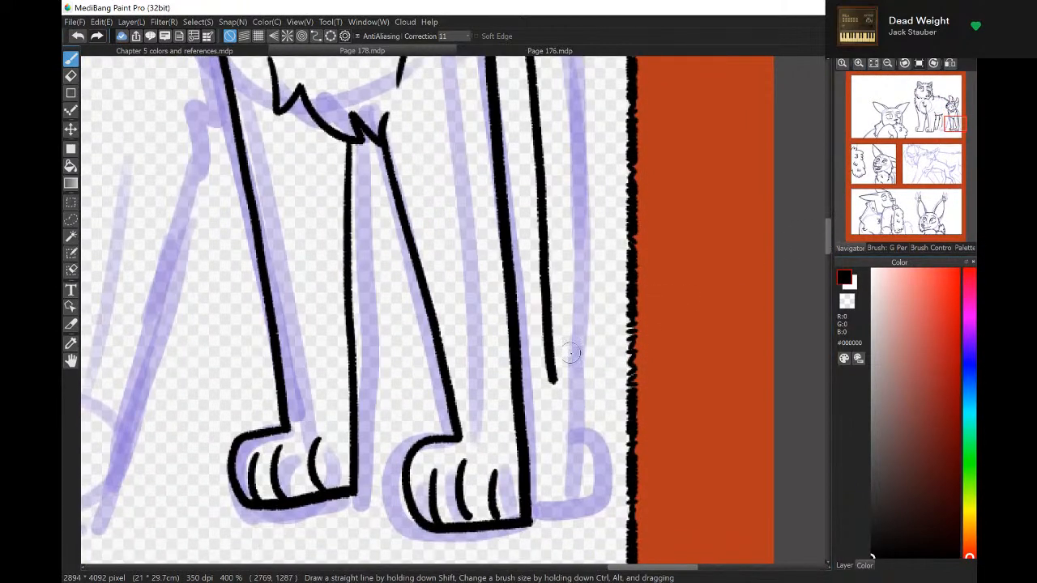
mouse_move(554, 383)
mouse_down()
mouse_move(585, 431)
mouse_move(530, 465)
mouse_up()
key(ctrl+z)
mouse_move(554, 383)
mouse_down()
mouse_move(581, 386)
mouse_move(584, 433)
mouse_move(520, 458)
mouse_up()
mouse_move(538, 402)
mouse_down()
mouse_move(539, 441)
mouse_move(562, 436)
mouse_up()
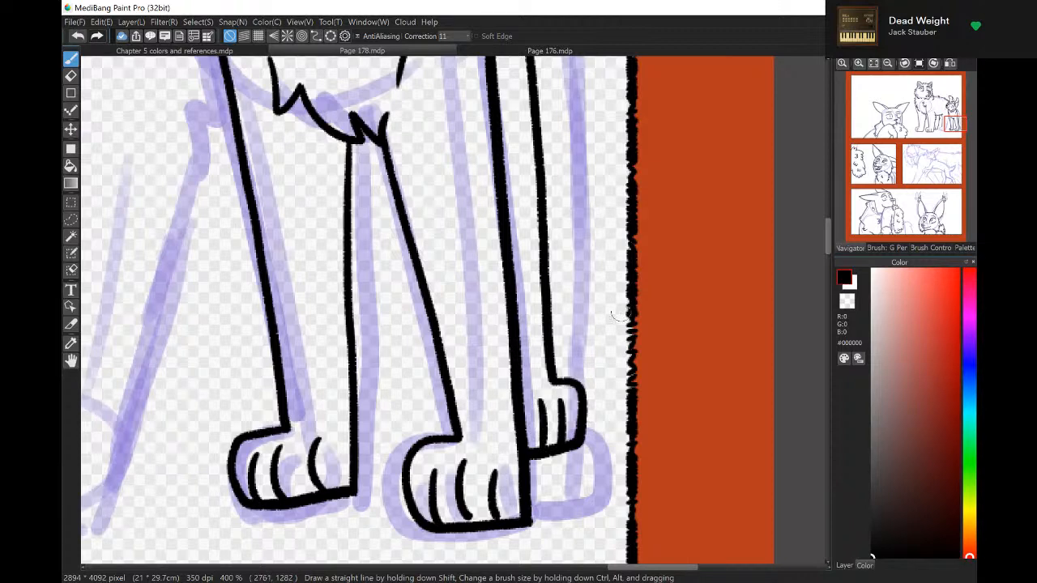
Ink the rear edge of the large wolf's hind leg beside the fox, with jagged fur above a straight line to the paw.
key(ctrl+minus)
drag(951, 135, 932, 134)
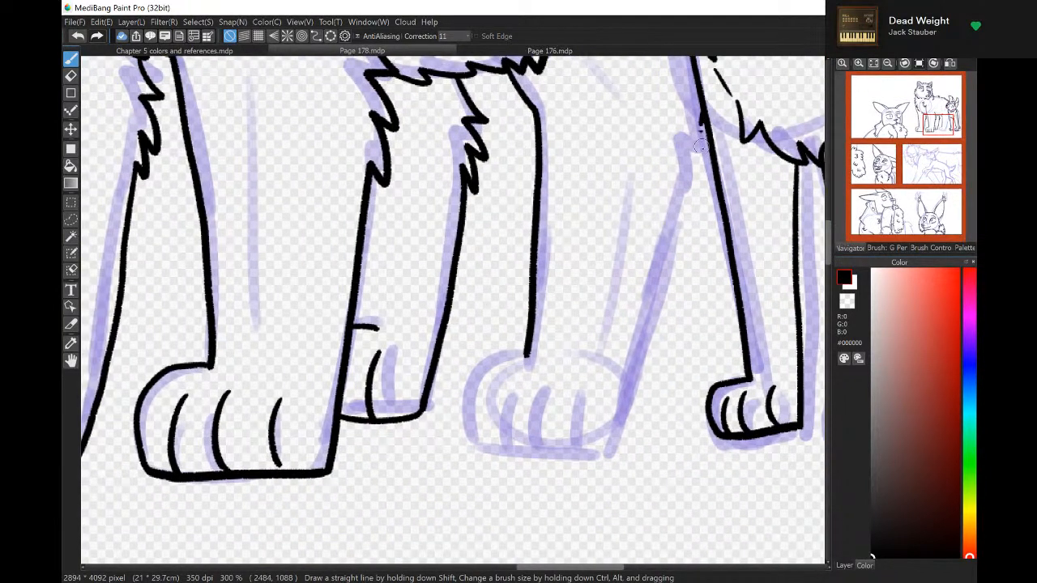
drag(701, 145, 604, 446)
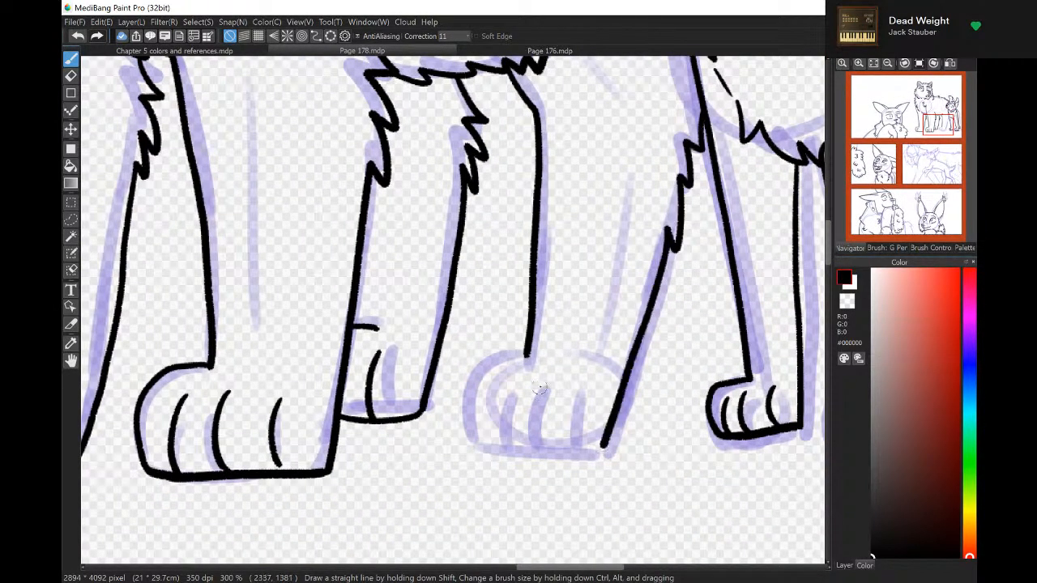
Ink the outline of the wolf's hind paw beside the fox and add three curved toe lines.
mouse_move(525, 356)
mouse_down()
mouse_move(466, 406)
mouse_move(469, 441)
mouse_move(479, 454)
mouse_move(578, 456)
mouse_up()
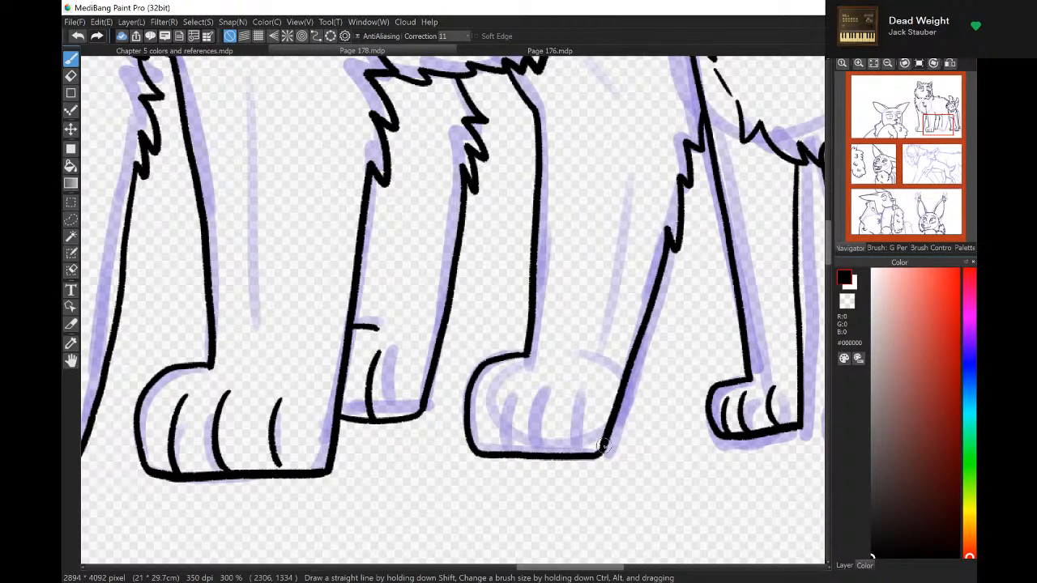
drag(532, 393, 520, 451)
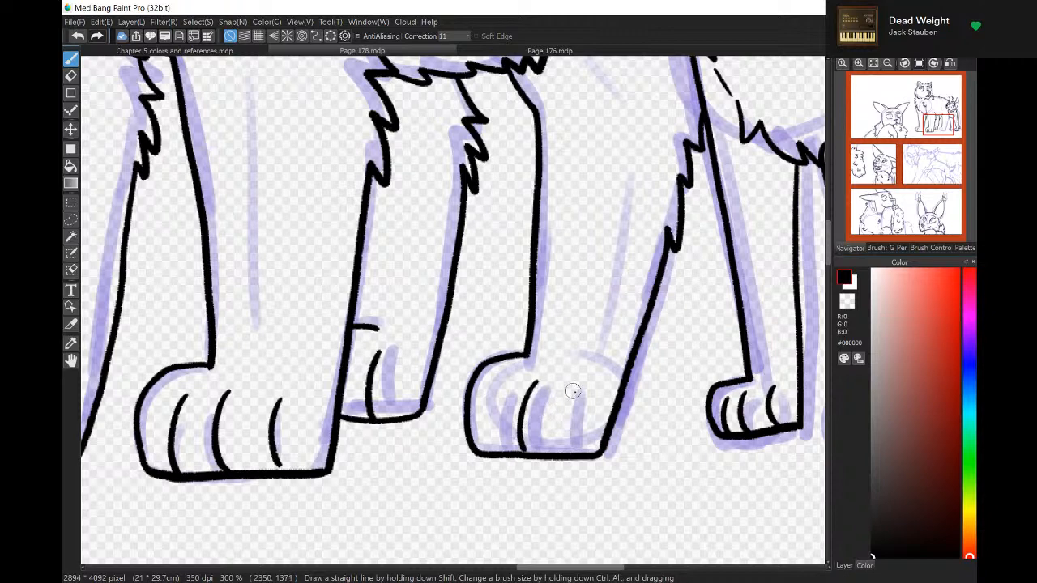
drag(573, 392, 566, 455)
drag(499, 380, 483, 448)
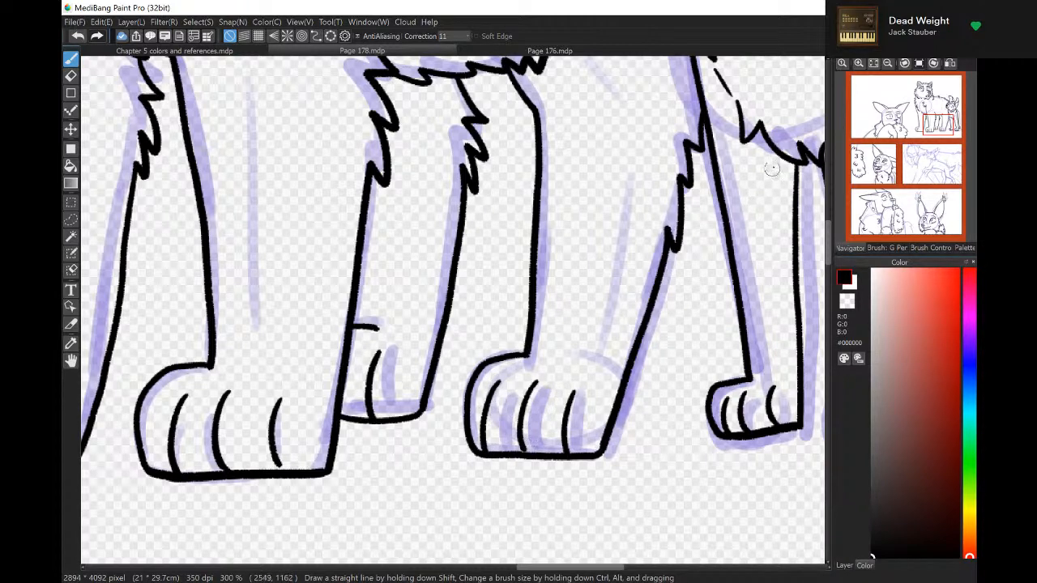
In the middle row's second panel, ink the jagged fur behind the leaping fox's cheek and under its jaw.
click(873, 63)
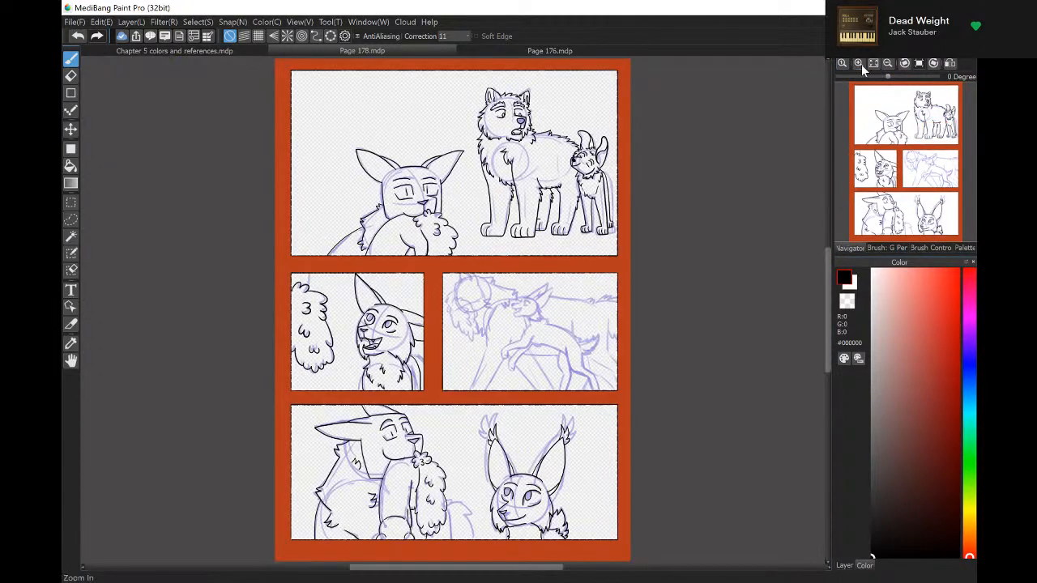
click(859, 64)
click(858, 63)
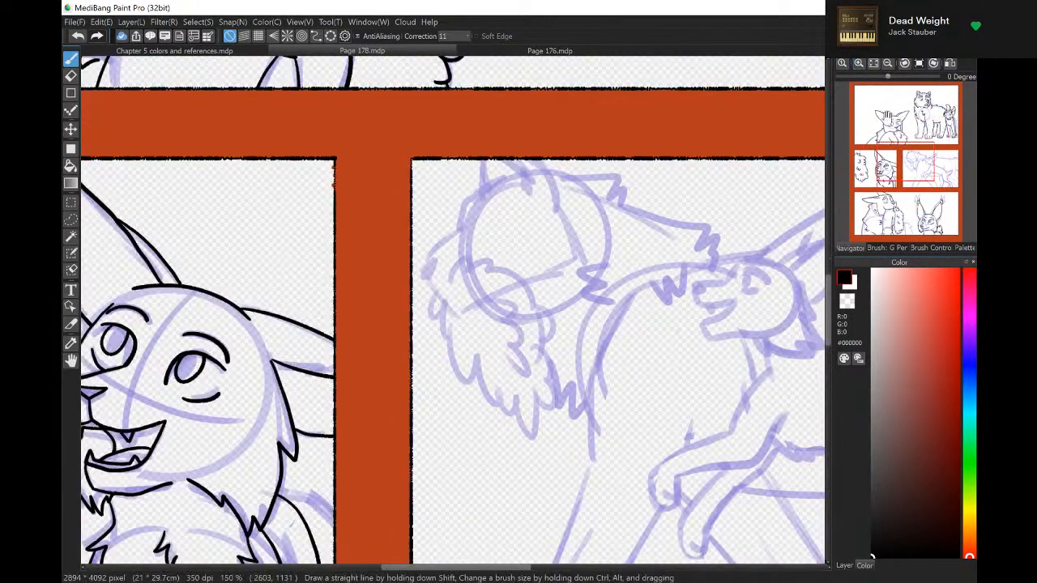
mouse_move(913, 159)
mouse_down()
mouse_move(913, 150)
mouse_move(932, 174)
mouse_up()
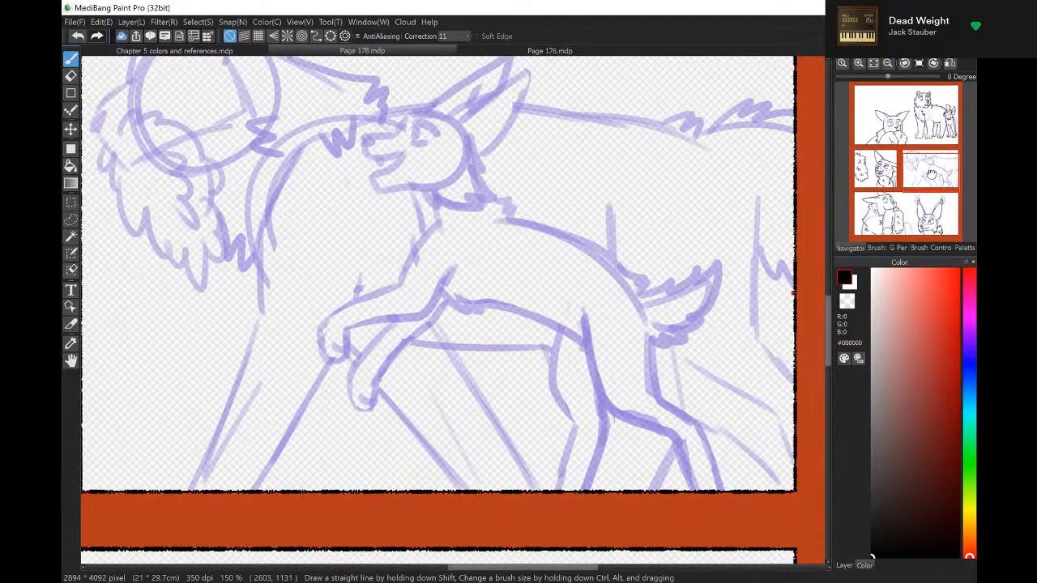
click(859, 63)
click(858, 64)
click(859, 63)
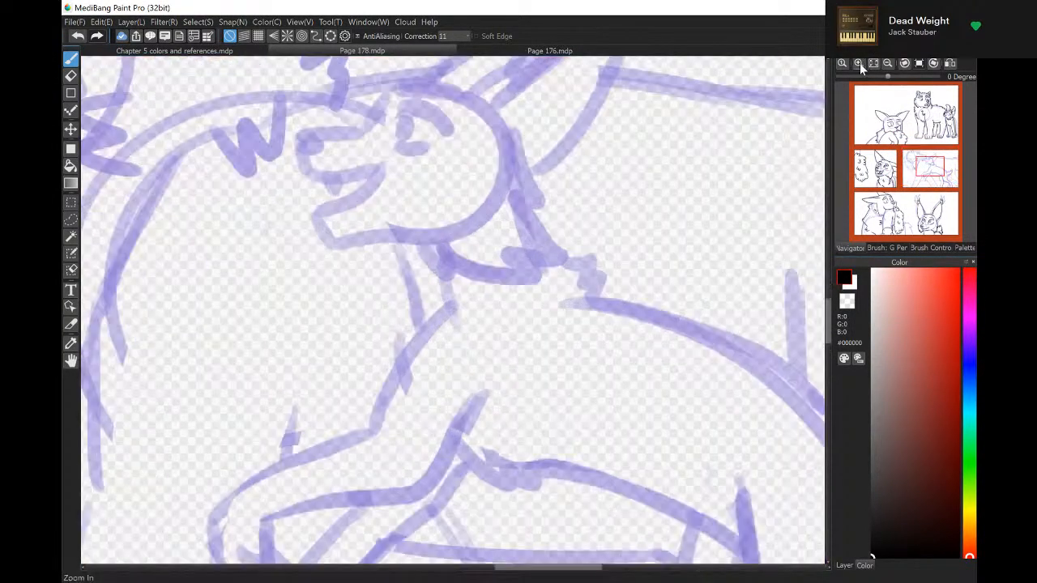
click(859, 64)
drag(826, 316, 825, 299)
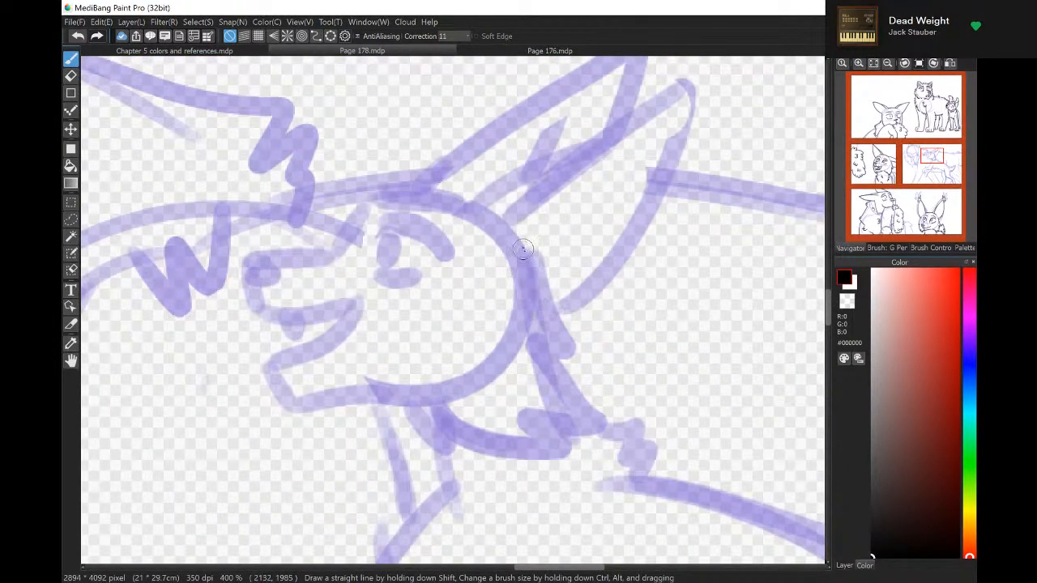
mouse_move(523, 249)
mouse_down()
mouse_move(568, 346)
mouse_move(537, 347)
mouse_move(574, 397)
mouse_move(605, 417)
mouse_move(546, 421)
mouse_move(560, 436)
mouse_move(557, 451)
mouse_move(500, 450)
mouse_move(453, 413)
mouse_move(447, 452)
mouse_move(407, 399)
mouse_up()
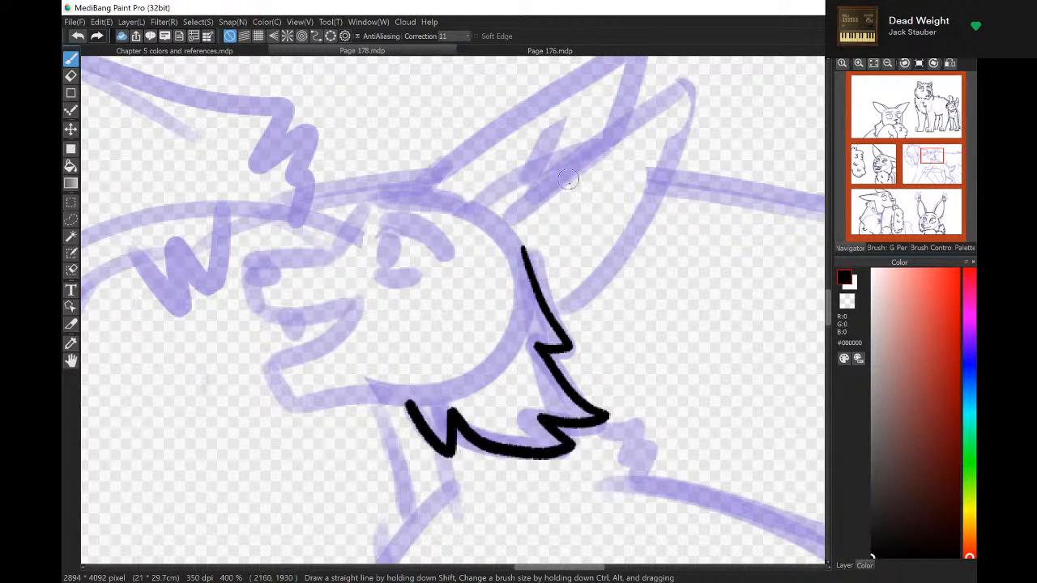
Ink the smiling animal's near ear and its face profile with open muzzle, filled nose, fang, eye and brow over the purple sketch.
mouse_move(511, 225)
mouse_down()
mouse_move(569, 167)
mouse_move(643, 119)
mouse_move(697, 100)
mouse_move(651, 205)
mouse_move(554, 320)
mouse_up()
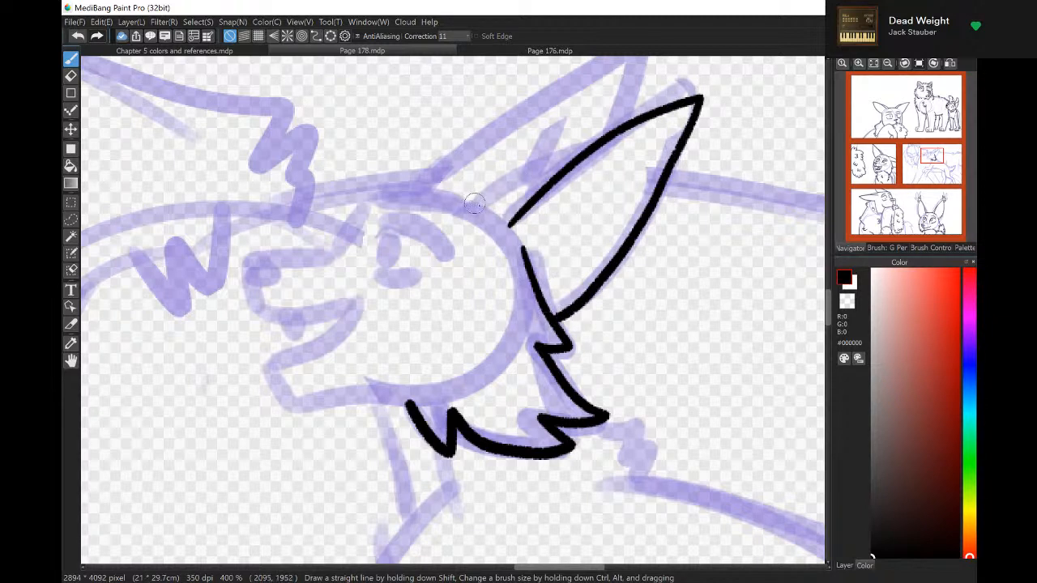
mouse_move(477, 204)
mouse_down()
mouse_move(392, 187)
mouse_move(362, 200)
mouse_move(334, 249)
mouse_move(256, 259)
mouse_move(269, 315)
mouse_move(315, 321)
mouse_move(358, 304)
mouse_move(326, 366)
mouse_move(293, 375)
mouse_move(312, 405)
mouse_move(390, 405)
mouse_up()
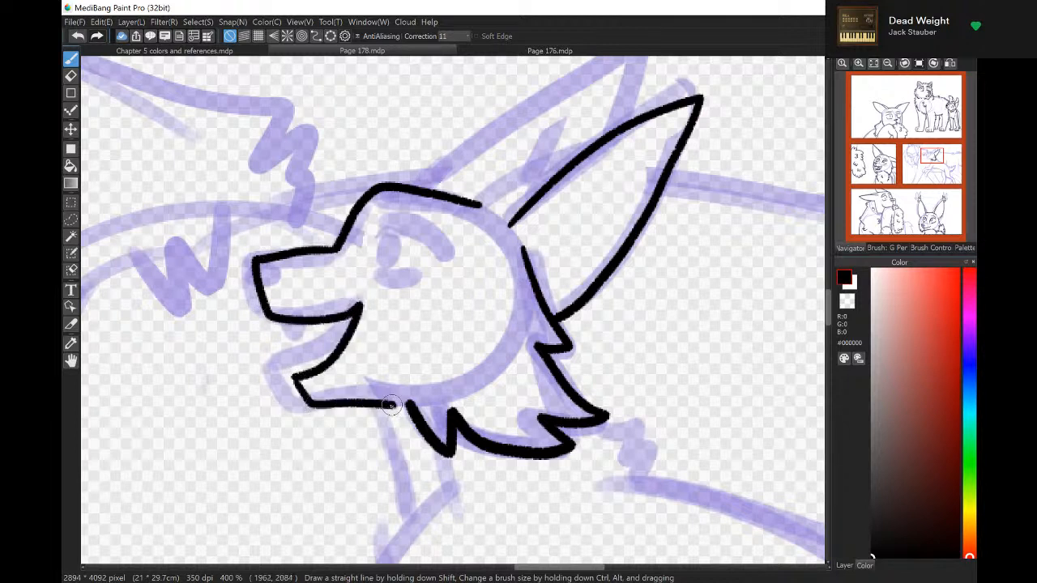
mouse_move(261, 261)
mouse_down()
mouse_move(280, 270)
mouse_move(267, 280)
mouse_up()
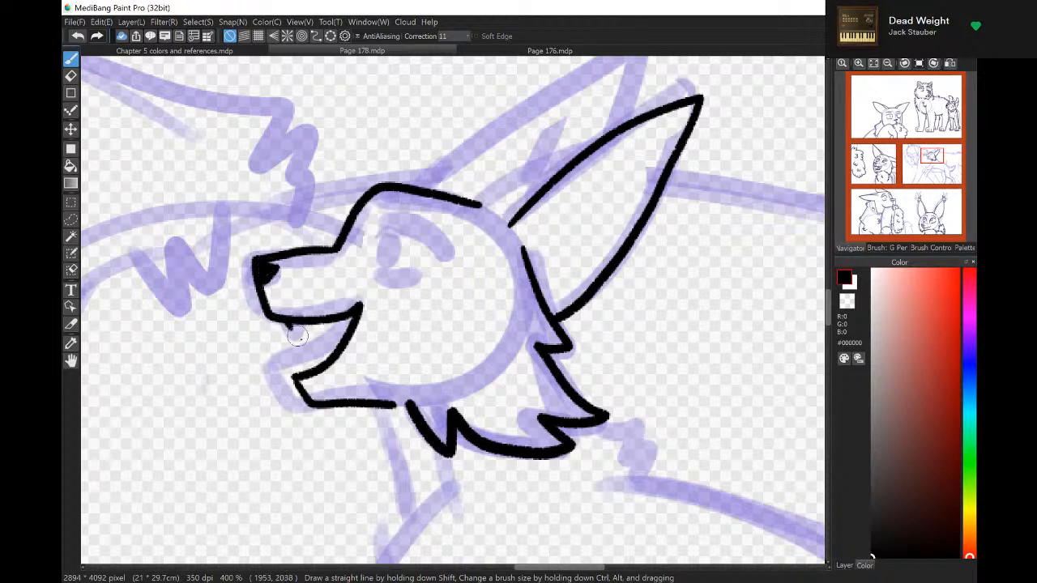
drag(297, 335, 309, 324)
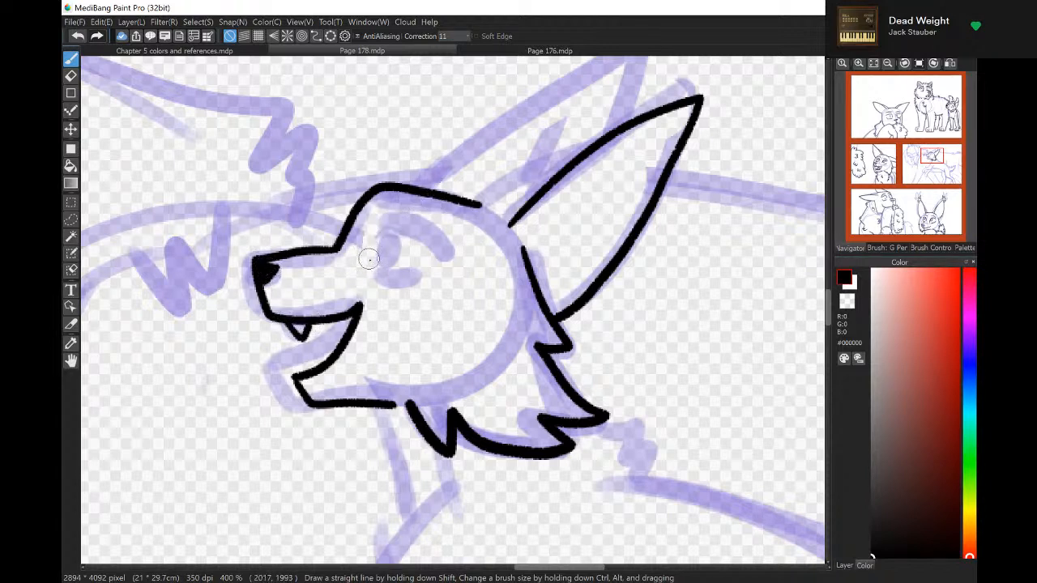
mouse_move(369, 259)
mouse_down()
mouse_move(431, 222)
mouse_move(450, 239)
mouse_up()
mouse_move(382, 279)
mouse_down()
mouse_move(431, 279)
mouse_move(395, 259)
mouse_move(410, 237)
mouse_move(392, 203)
mouse_move(452, 225)
mouse_up()
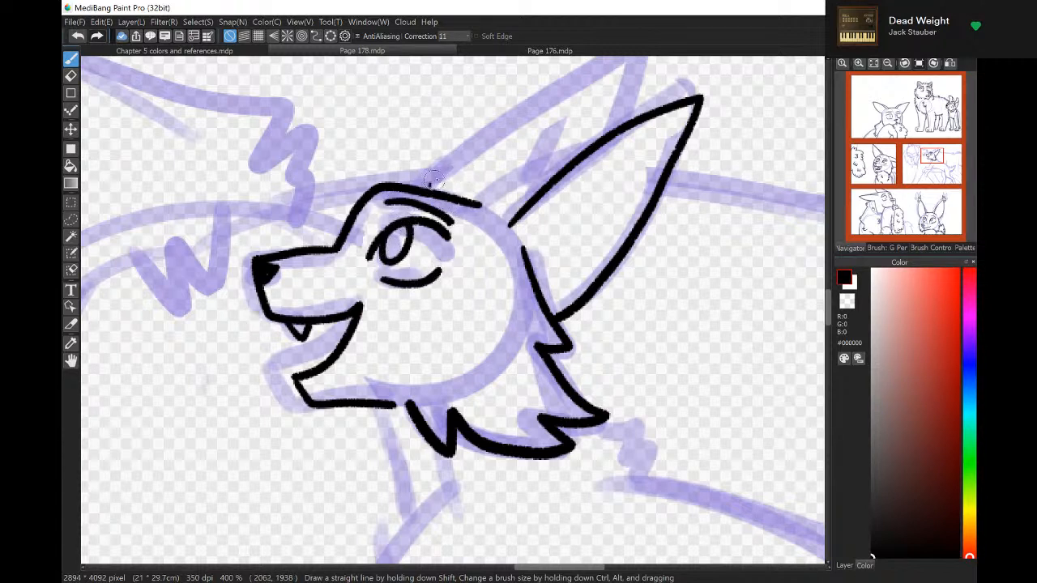
Ink the far ear behind the near one and add pointed fur tufts to both ear tips.
mouse_move(434, 179)
mouse_down()
mouse_move(588, 95)
mouse_move(656, 88)
mouse_move(476, 211)
mouse_up()
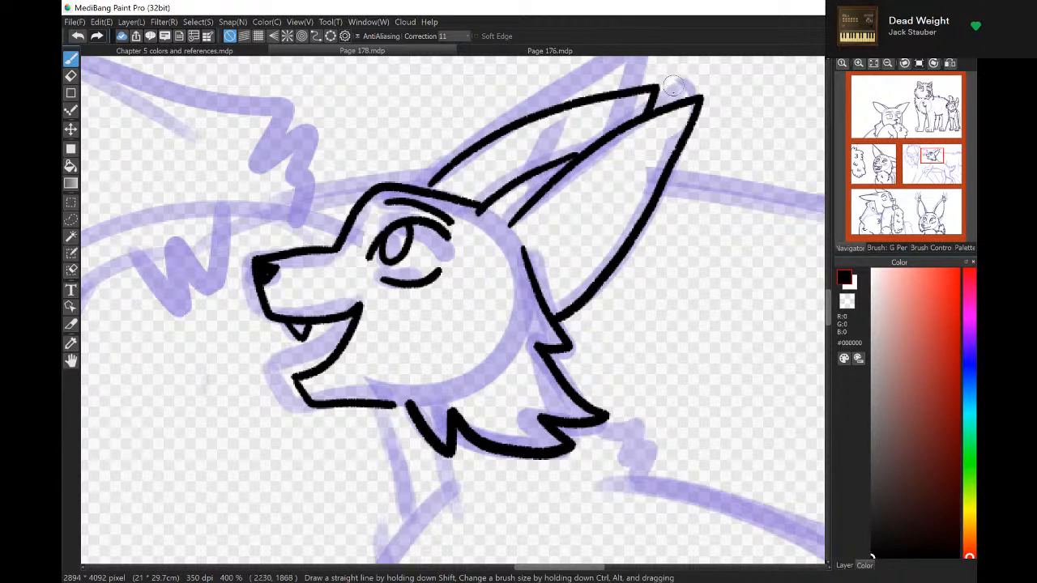
mouse_move(671, 106)
mouse_down()
mouse_move(711, 58)
mouse_move(752, 70)
mouse_up()
drag(740, 102, 718, 144)
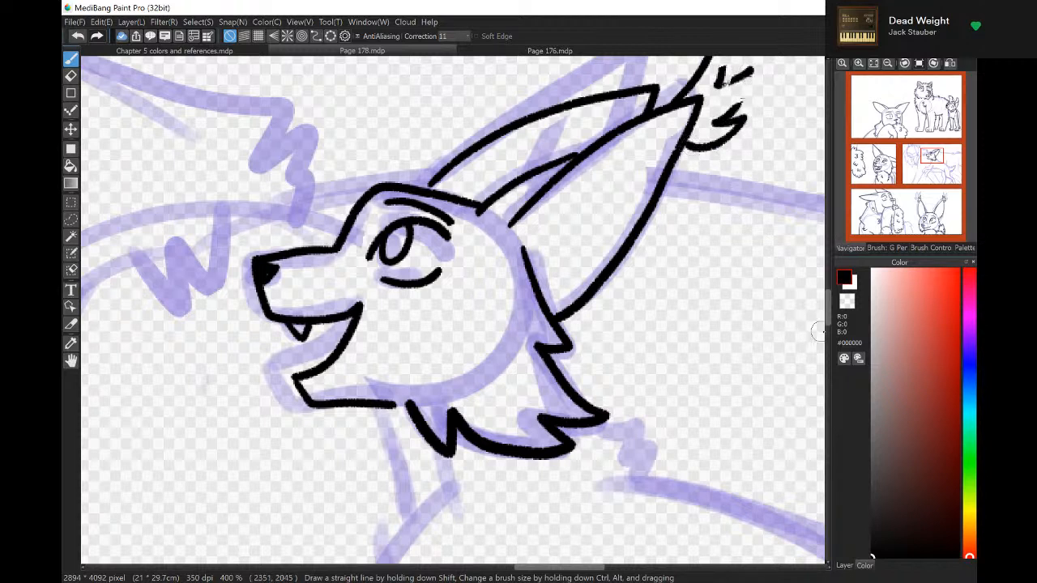
scroll(820, 321, up, 3)
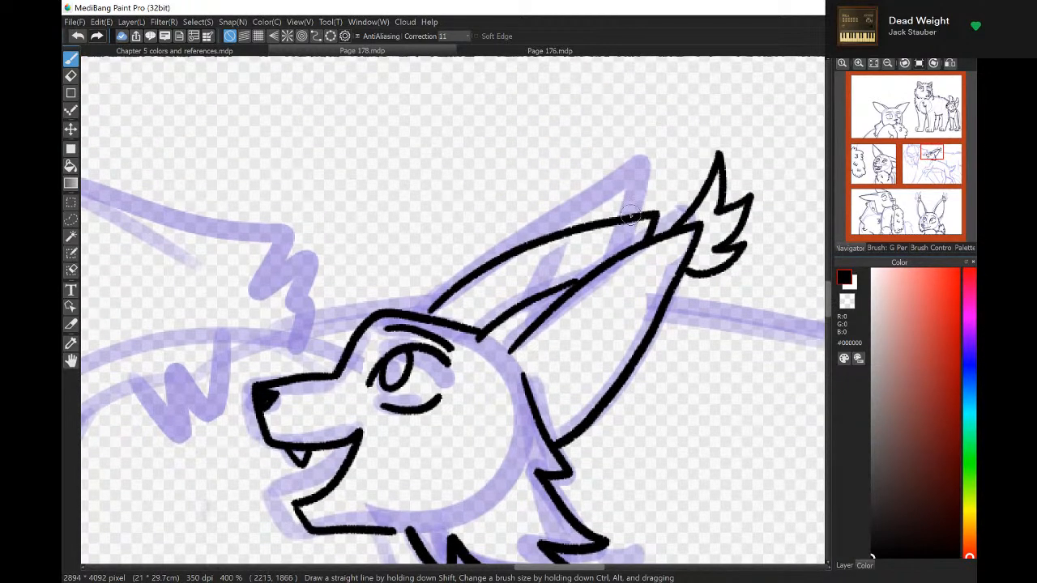
mouse_move(620, 216)
mouse_down()
mouse_move(655, 138)
mouse_move(666, 198)
mouse_move(681, 180)
mouse_move(687, 213)
mouse_up()
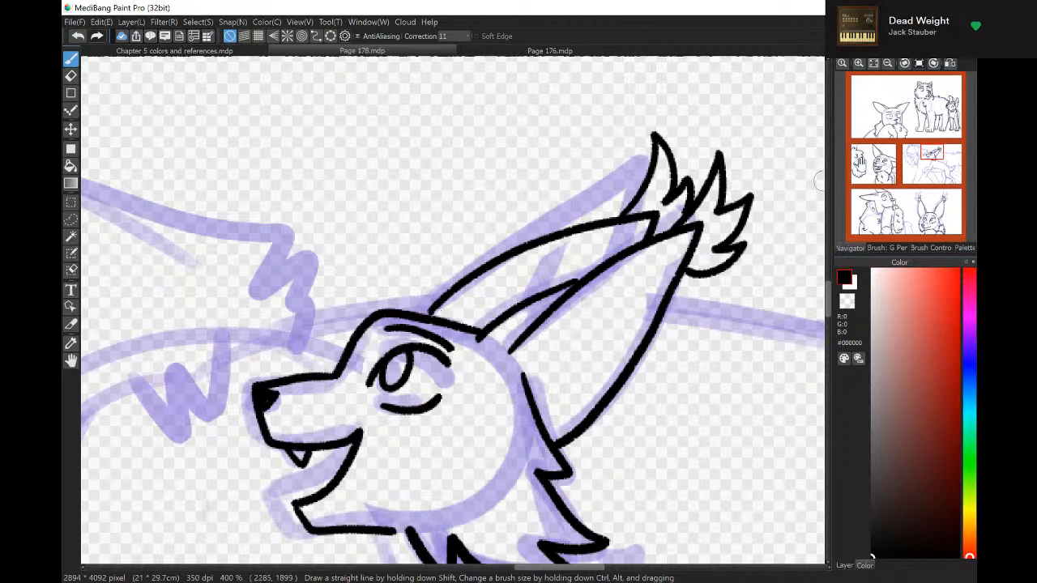
Ink the chest line and the raised, outstretched foreleg with elbow fur and a rounded paw.
drag(921, 161, 928, 174)
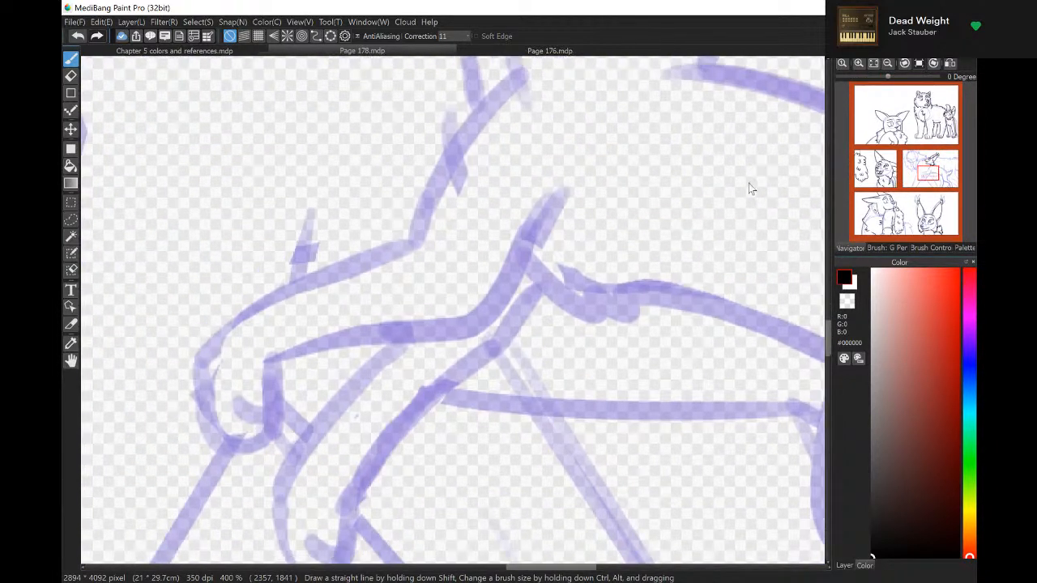
drag(466, 138, 572, 54)
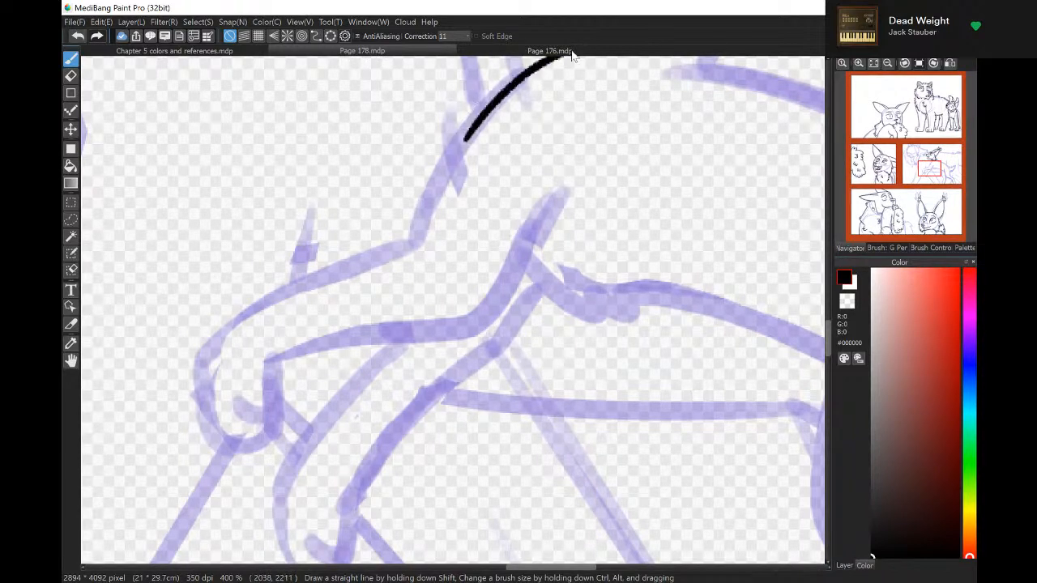
mouse_move(468, 136)
mouse_down()
mouse_move(455, 160)
mouse_move(337, 242)
mouse_move(214, 342)
mouse_move(202, 366)
mouse_up()
click(78, 36)
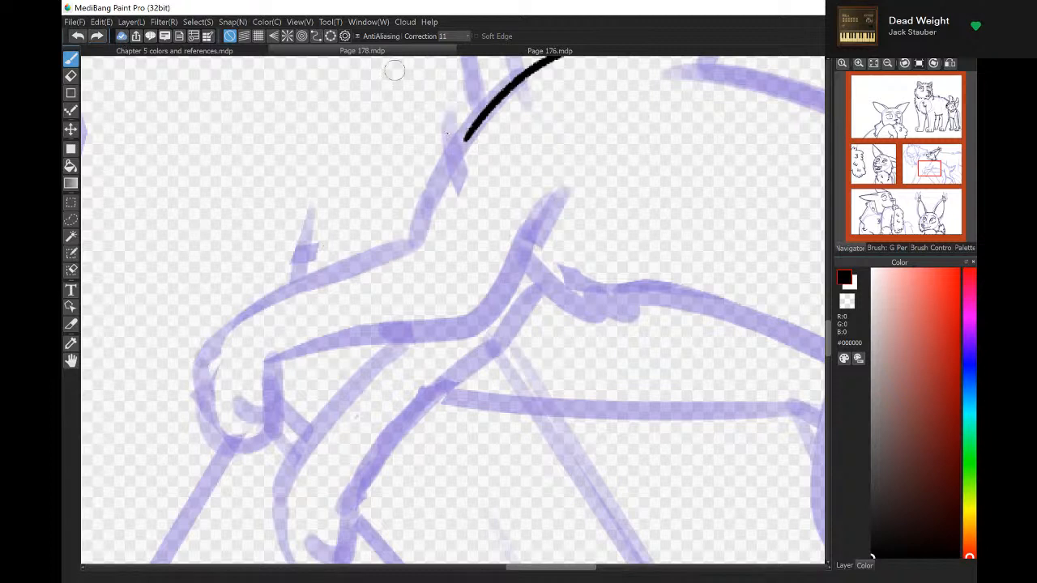
mouse_move(465, 136)
mouse_down()
mouse_move(450, 175)
mouse_move(306, 235)
mouse_move(202, 316)
mouse_move(196, 368)
mouse_up()
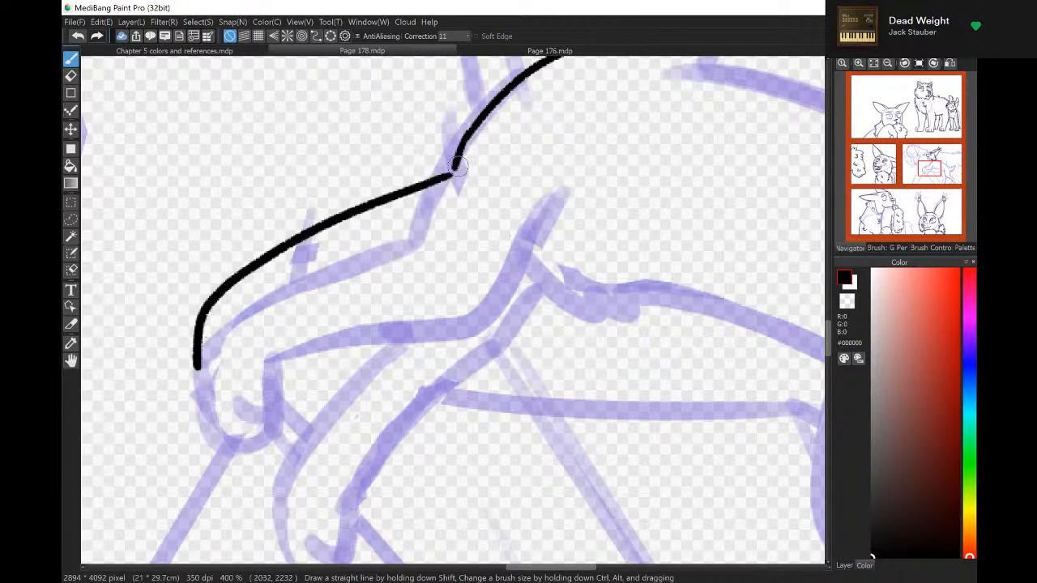
mouse_move(286, 308)
mouse_down()
mouse_move(453, 268)
mouse_move(480, 277)
mouse_move(545, 210)
mouse_up()
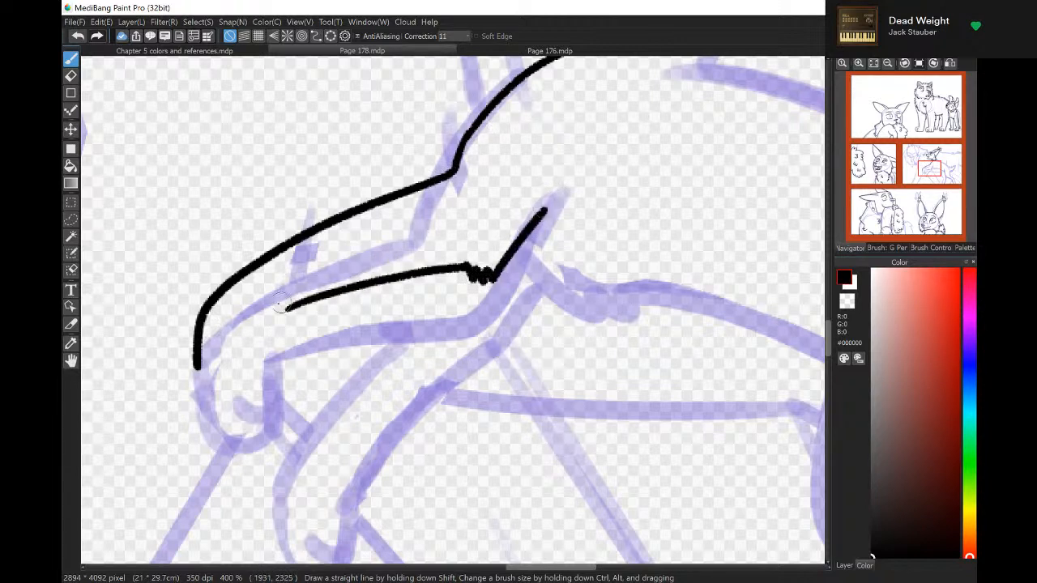
mouse_move(251, 383)
mouse_down()
mouse_move(208, 394)
mouse_move(198, 355)
mouse_move(253, 376)
mouse_up()
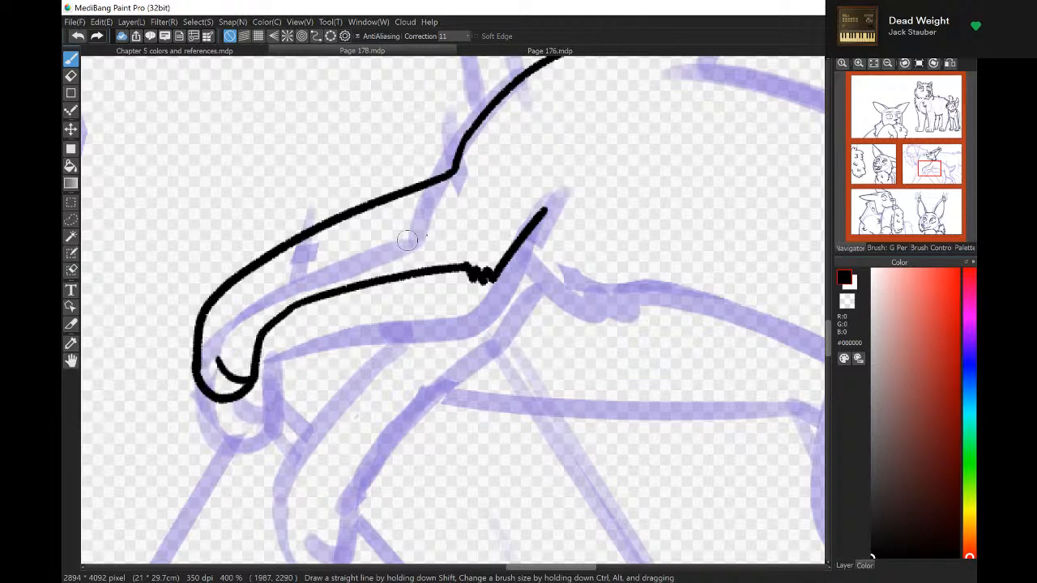
Ink the throat with jagged fur below the jaw and the ragged fur down the back of the neck.
drag(924, 178, 930, 162)
drag(484, 224, 530, 226)
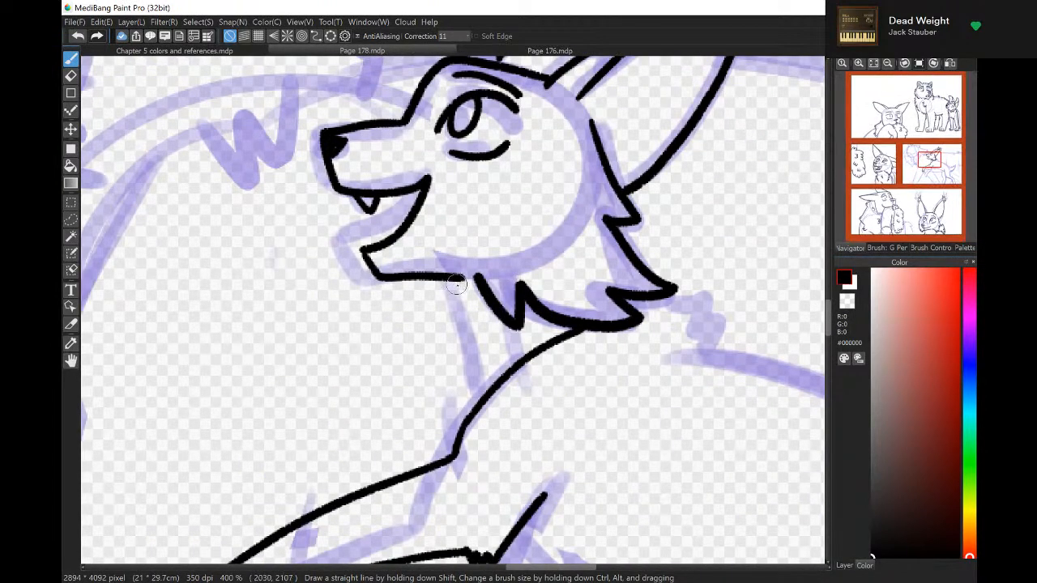
mouse_move(459, 279)
mouse_down()
mouse_move(485, 337)
mouse_move(472, 353)
mouse_move(490, 358)
mouse_move(472, 381)
mouse_up()
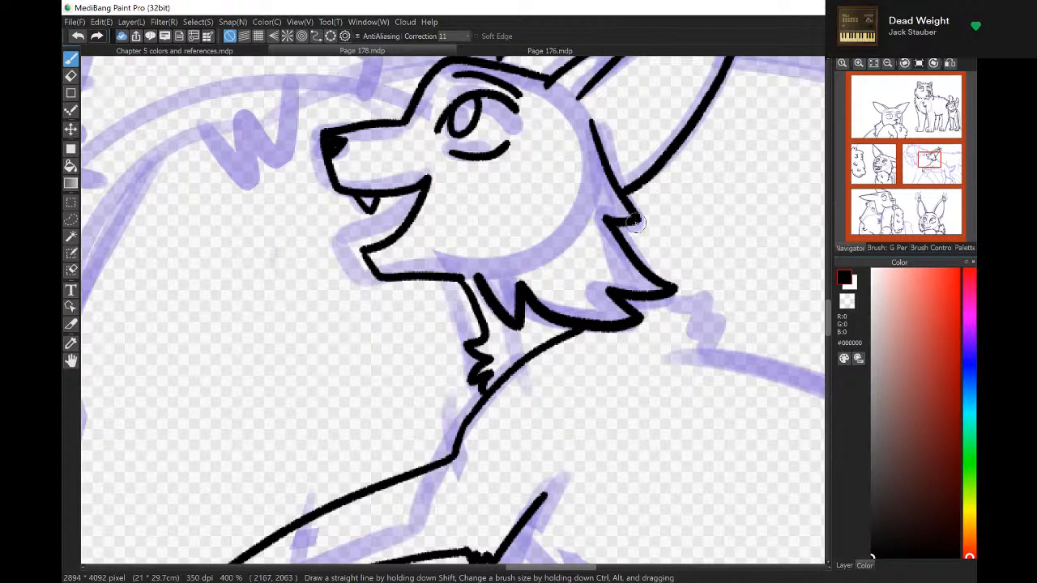
mouse_move(636, 222)
mouse_down()
mouse_move(687, 268)
mouse_move(683, 297)
mouse_move(706, 327)
mouse_up()
Ink the front and rear contours of the near hind leg down to the panel's lower border.
mouse_move(929, 171)
mouse_down()
mouse_move(955, 189)
mouse_move(932, 175)
mouse_up()
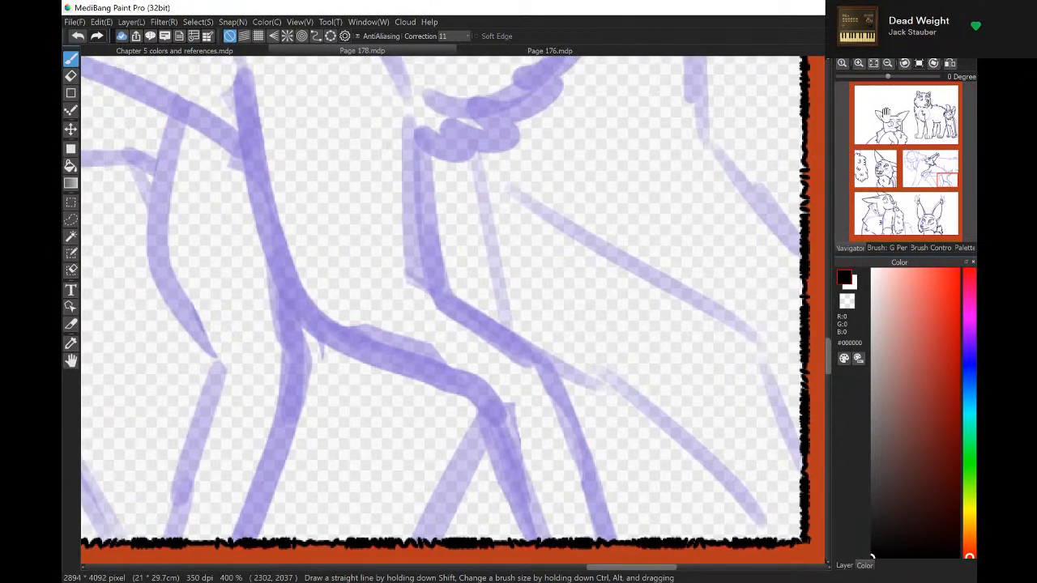
mouse_move(421, 115)
mouse_down()
mouse_move(423, 212)
mouse_move(460, 285)
mouse_move(543, 345)
mouse_move(584, 453)
mouse_move(594, 551)
mouse_up()
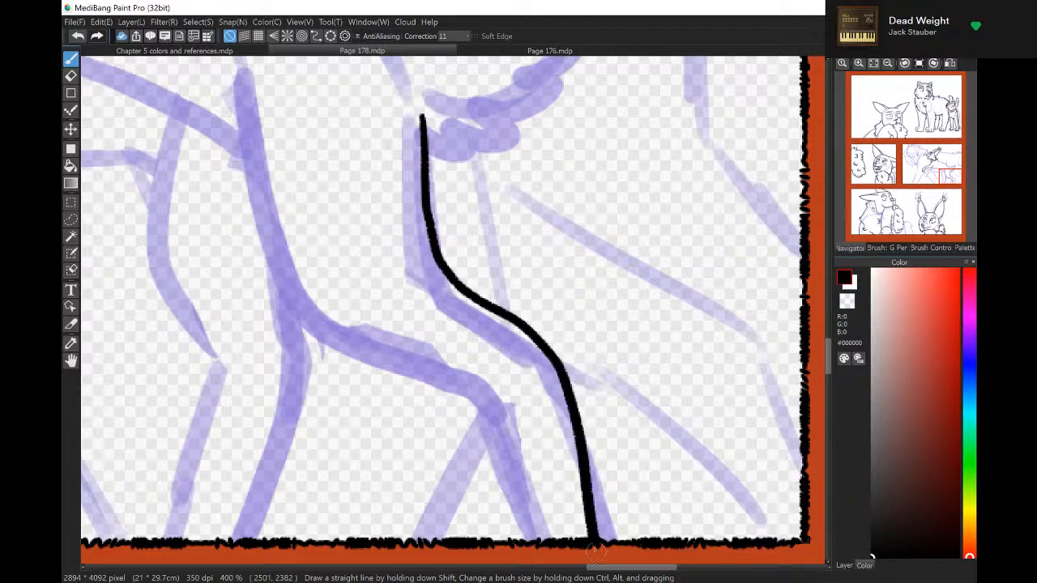
click(78, 36)
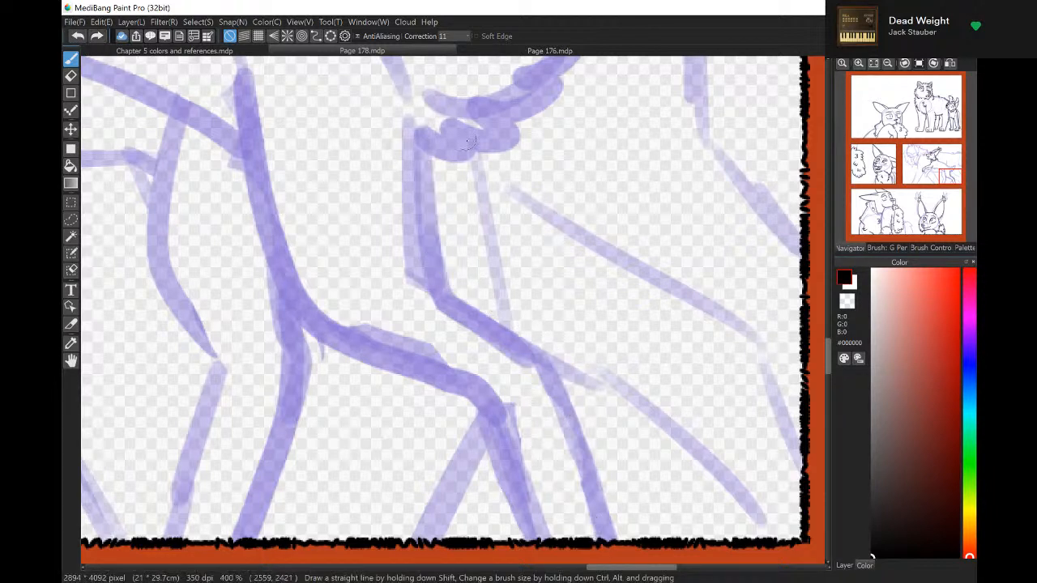
mouse_move(420, 114)
mouse_down()
mouse_move(432, 223)
mouse_move(453, 283)
mouse_move(537, 368)
mouse_move(603, 555)
mouse_up()
mouse_move(243, 85)
mouse_down()
mouse_move(269, 233)
mouse_move(296, 299)
mouse_move(322, 326)
mouse_move(446, 385)
mouse_move(439, 377)
mouse_move(470, 410)
mouse_move(527, 549)
mouse_up()
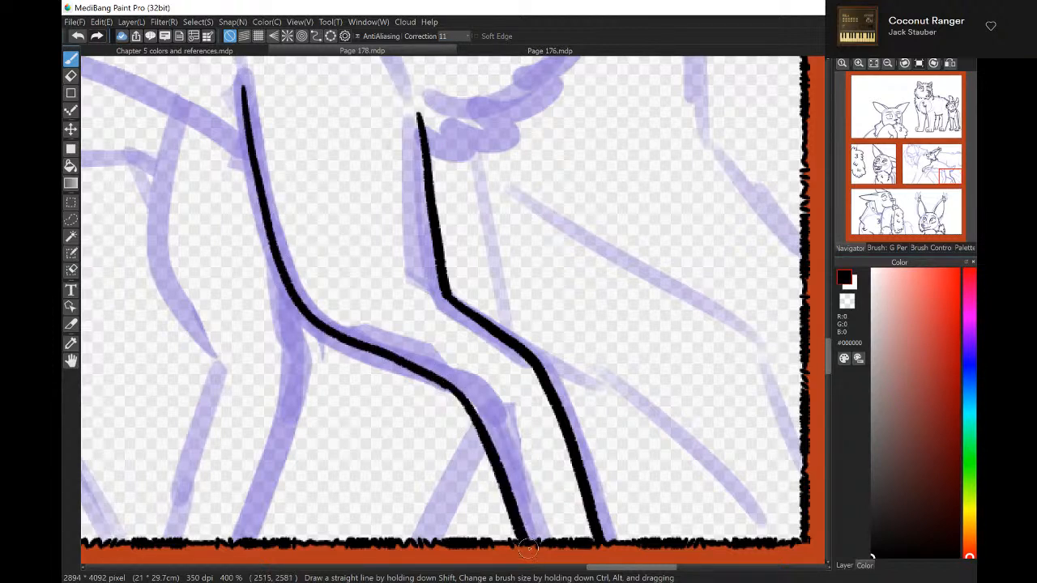
Ink the back line from the neck fur to the rump and outline the bushy, jagged tail.
mouse_move(946, 196)
mouse_down()
mouse_move(946, 175)
mouse_move(929, 166)
mouse_up()
mouse_move(189, 136)
mouse_down()
mouse_move(345, 177)
mouse_move(469, 276)
mouse_move(510, 285)
mouse_up()
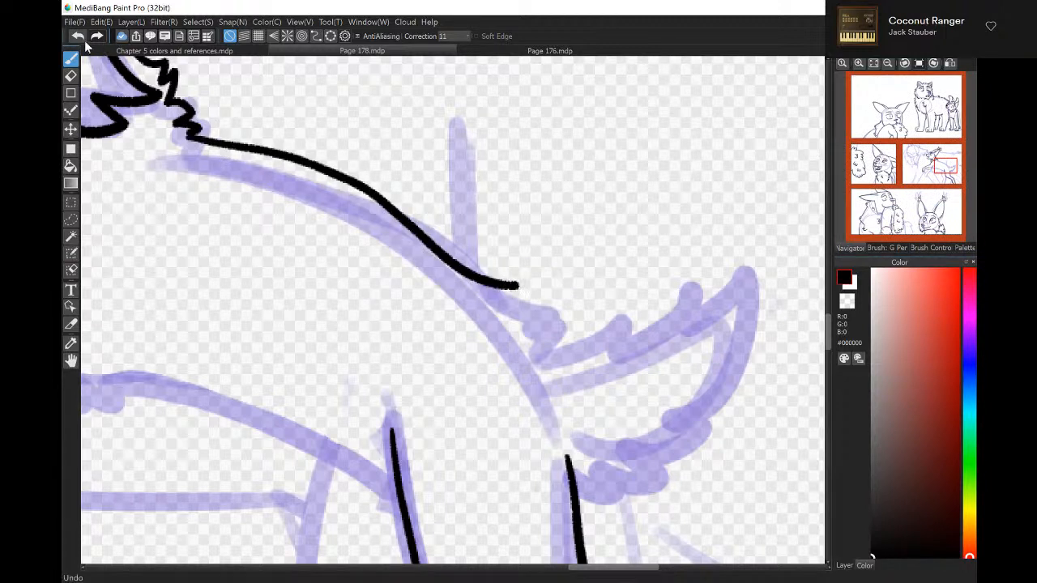
key(ctrl+z)
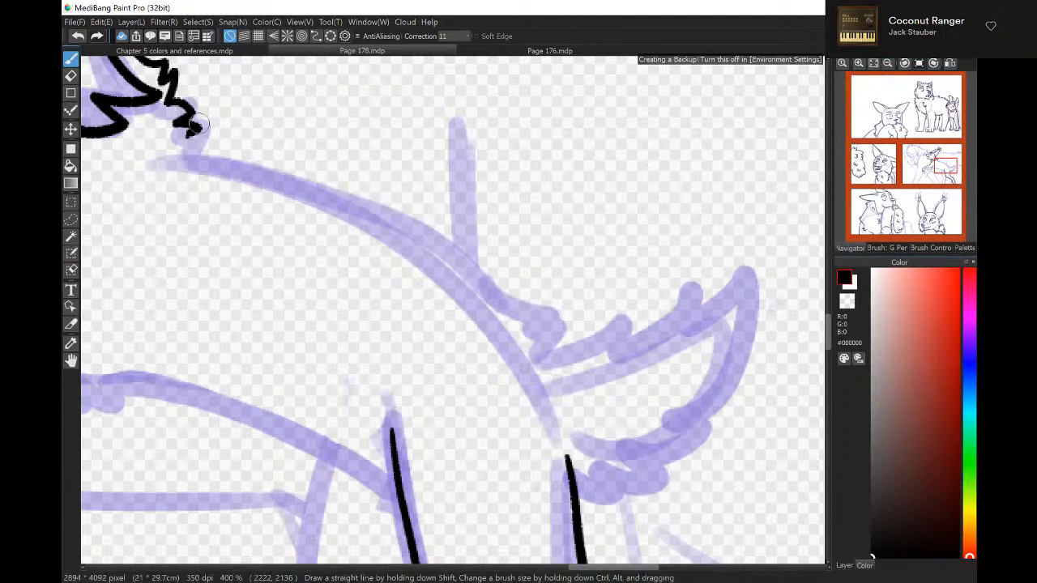
mouse_move(197, 130)
mouse_down()
mouse_move(176, 159)
mouse_move(357, 214)
mouse_move(474, 307)
mouse_move(525, 321)
mouse_move(526, 344)
mouse_move(539, 334)
mouse_move(536, 363)
mouse_move(552, 370)
mouse_move(544, 378)
mouse_move(625, 324)
mouse_move(628, 339)
mouse_move(689, 272)
mouse_move(692, 304)
mouse_move(731, 266)
mouse_move(744, 337)
mouse_move(709, 417)
mouse_move(719, 431)
mouse_move(661, 452)
mouse_move(686, 468)
mouse_move(634, 491)
mouse_move(633, 520)
mouse_move(578, 515)
mouse_up()
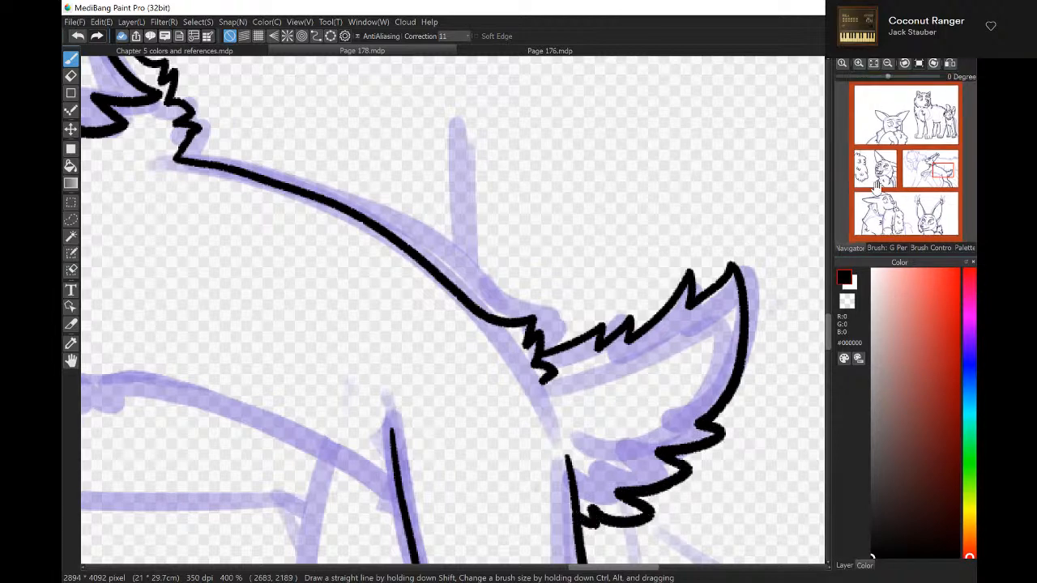
Ink the belly line with jagged fur at both ends and the far hind leg down to the panel border.
drag(942, 170, 916, 167)
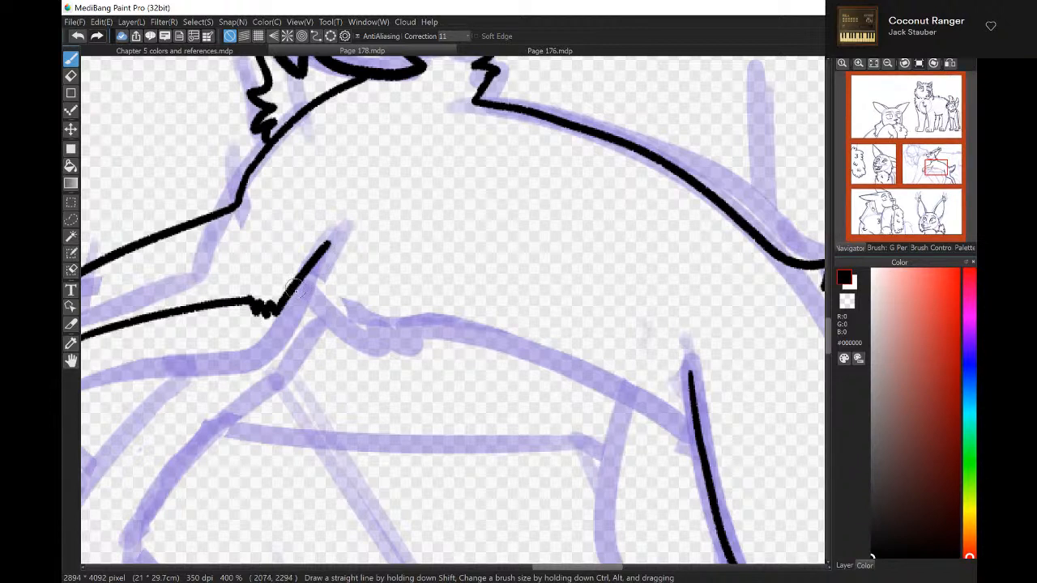
mouse_move(292, 288)
mouse_down()
mouse_move(309, 323)
mouse_move(318, 305)
mouse_move(356, 339)
mouse_move(349, 311)
mouse_move(409, 342)
mouse_move(399, 329)
mouse_move(485, 338)
mouse_move(631, 403)
mouse_move(654, 427)
mouse_move(663, 413)
mouse_move(701, 442)
mouse_up()
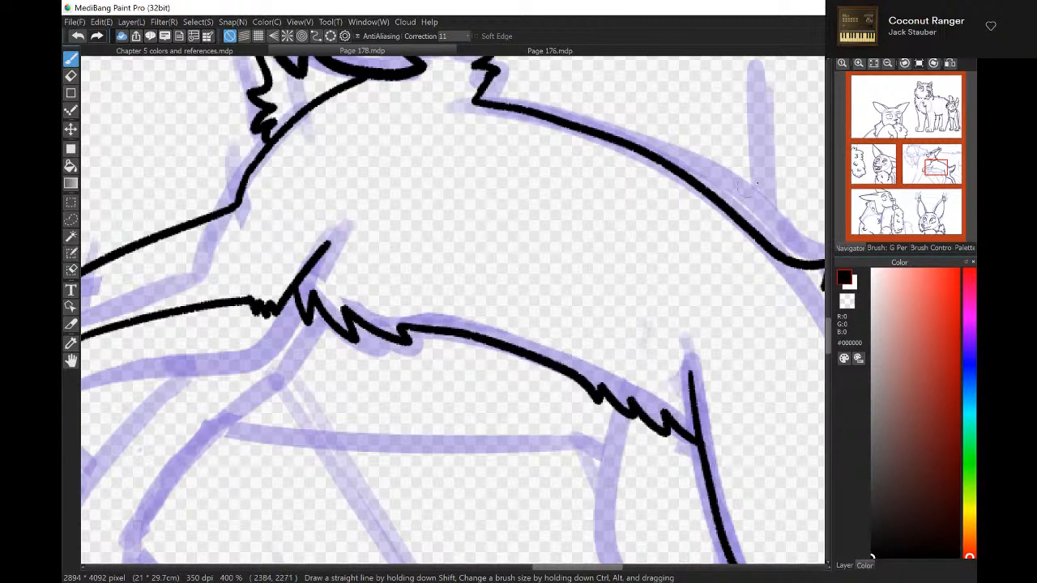
drag(934, 169, 939, 183)
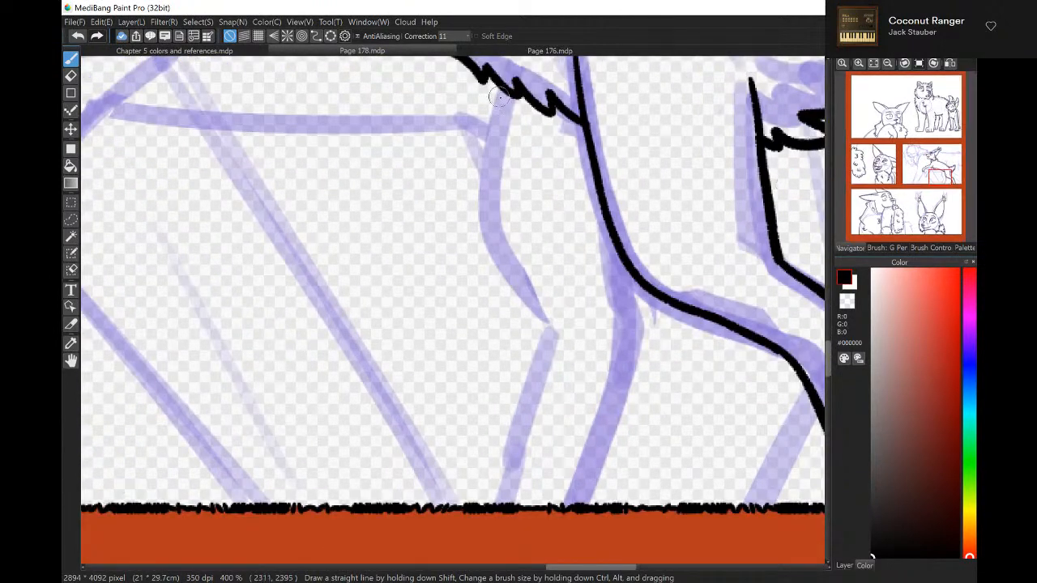
mouse_move(503, 94)
mouse_down()
mouse_move(487, 167)
mouse_move(495, 244)
mouse_move(538, 339)
mouse_move(491, 509)
mouse_up()
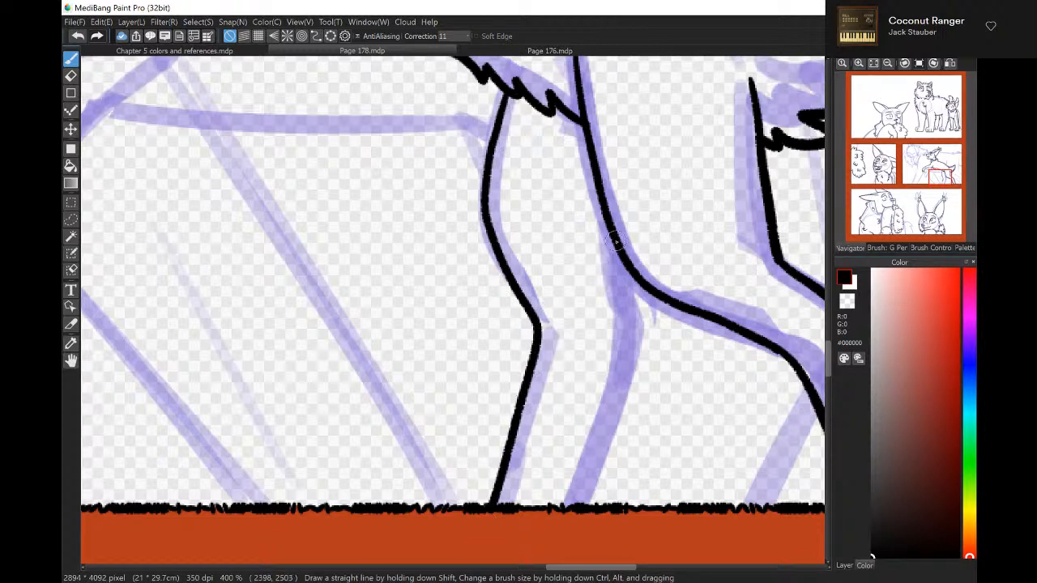
mouse_move(623, 280)
mouse_down()
mouse_move(627, 323)
mouse_move(567, 495)
mouse_up()
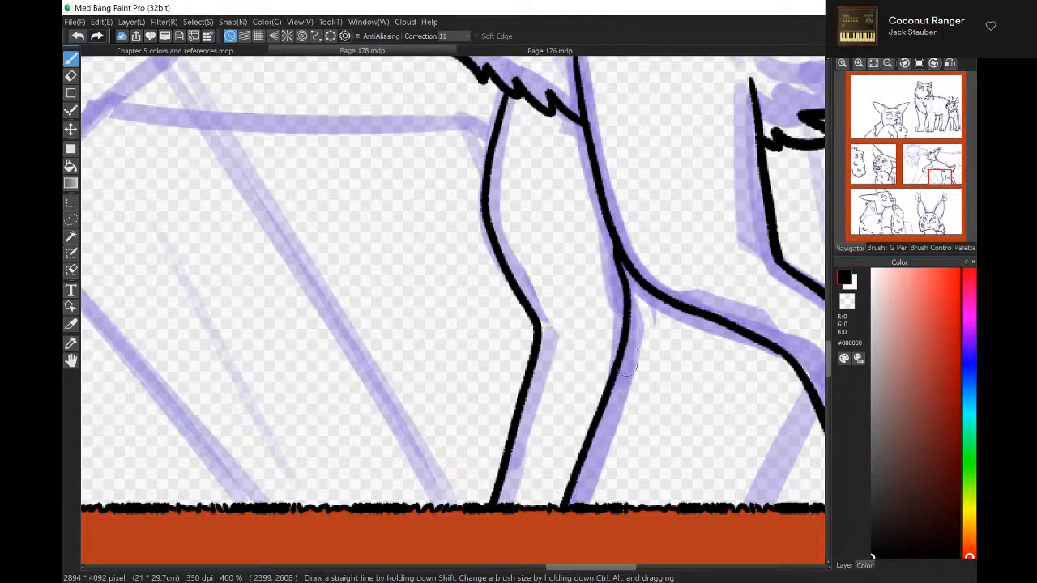
Ink the lower foreleg beneath the raised one, with elbow fur, a rounded paw and a toe line.
mouse_move(933, 185)
mouse_down()
mouse_move(923, 188)
mouse_move(925, 169)
mouse_move(924, 179)
mouse_up()
mouse_move(528, 138)
mouse_down()
mouse_move(523, 186)
mouse_move(392, 371)
mouse_up()
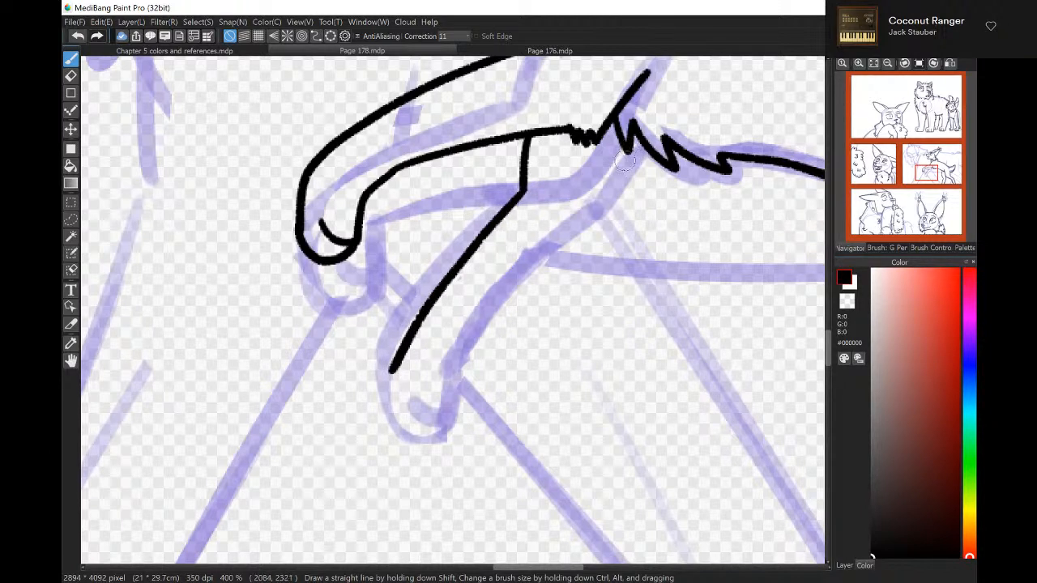
mouse_move(624, 162)
mouse_down()
mouse_move(621, 205)
mouse_move(606, 205)
mouse_move(555, 252)
mouse_move(448, 378)
mouse_move(387, 399)
mouse_move(389, 429)
mouse_move(404, 442)
mouse_move(434, 435)
mouse_move(442, 397)
mouse_move(425, 418)
mouse_move(403, 400)
mouse_up()
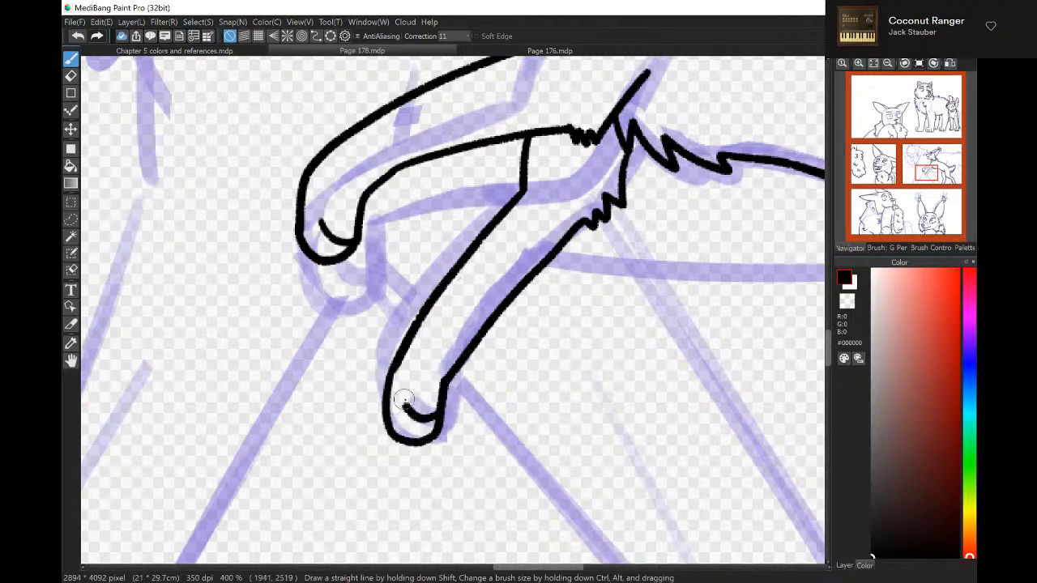
Ink the large animal's head at the panel's upper edge: ear lines, angular brow and muzzle, solid black nose and rear head line.
drag(929, 172, 913, 156)
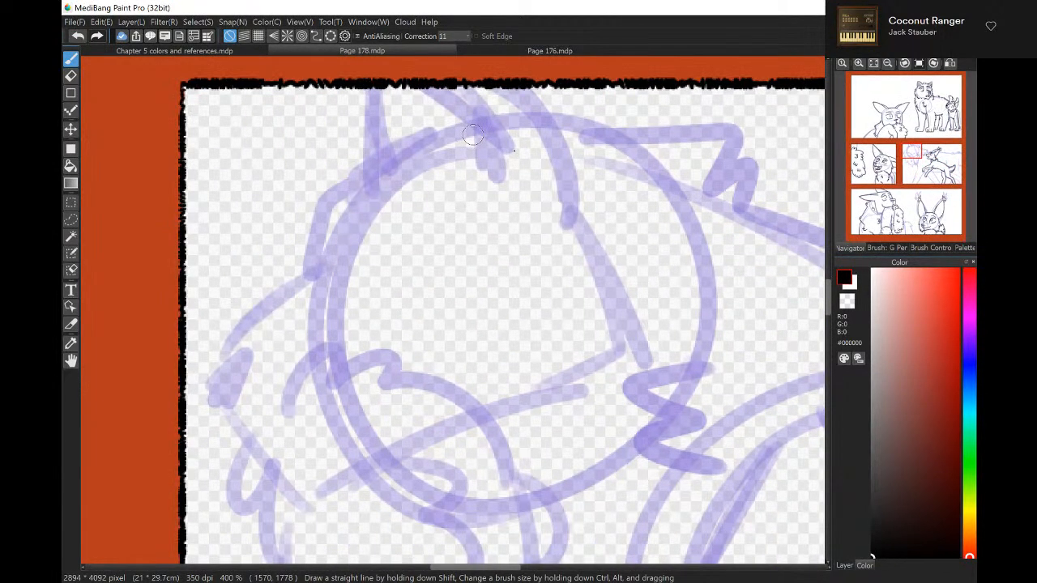
drag(567, 212, 520, 73)
drag(491, 155, 468, 64)
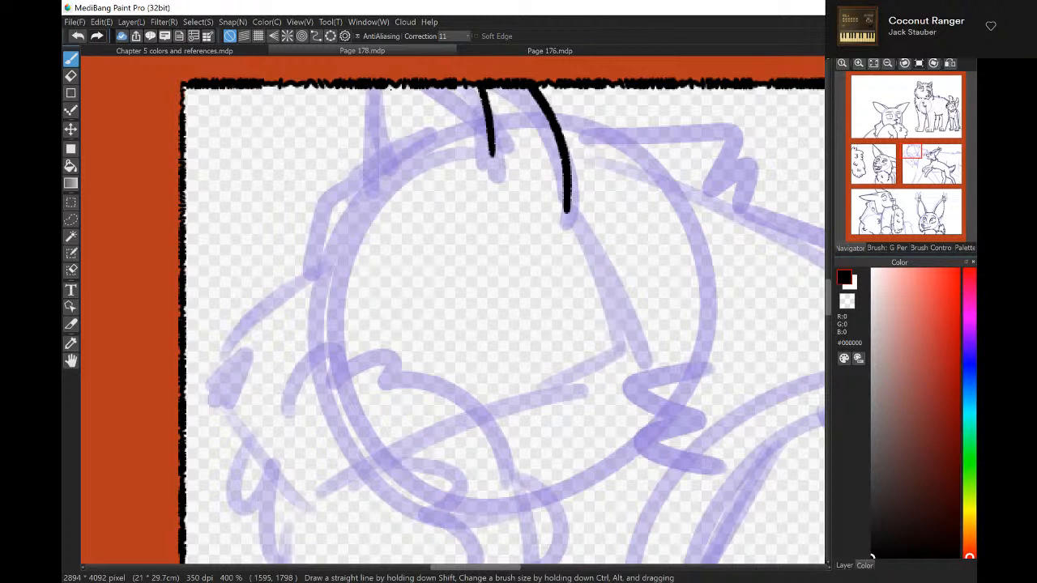
mouse_move(376, 81)
mouse_down()
mouse_move(383, 148)
mouse_move(320, 190)
mouse_move(310, 261)
mouse_move(319, 265)
mouse_move(214, 368)
mouse_move(244, 427)
mouse_up()
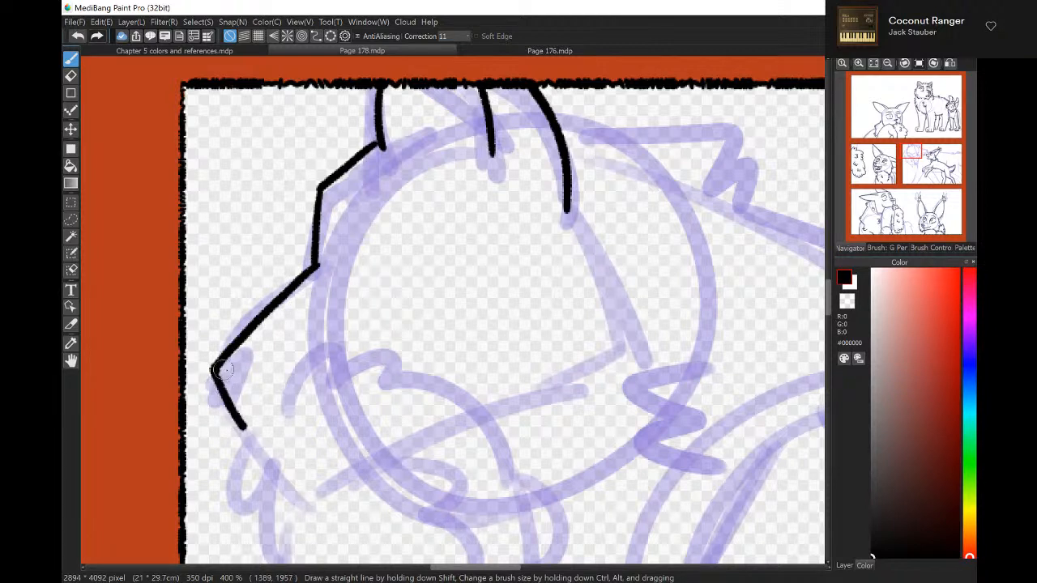
mouse_move(222, 370)
mouse_down()
mouse_move(242, 386)
mouse_move(231, 396)
mouse_move(220, 381)
mouse_up()
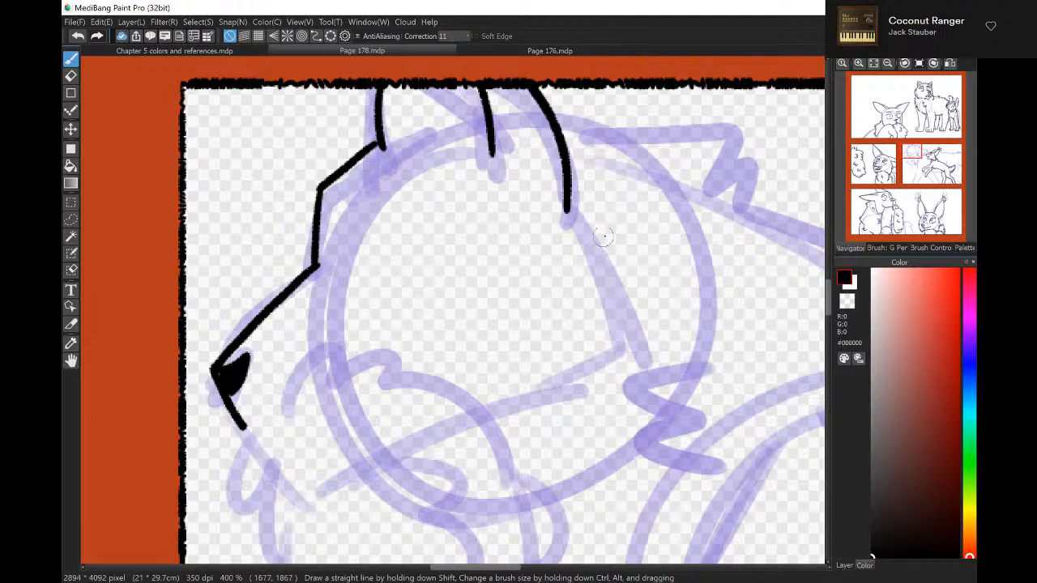
drag(560, 206, 600, 377)
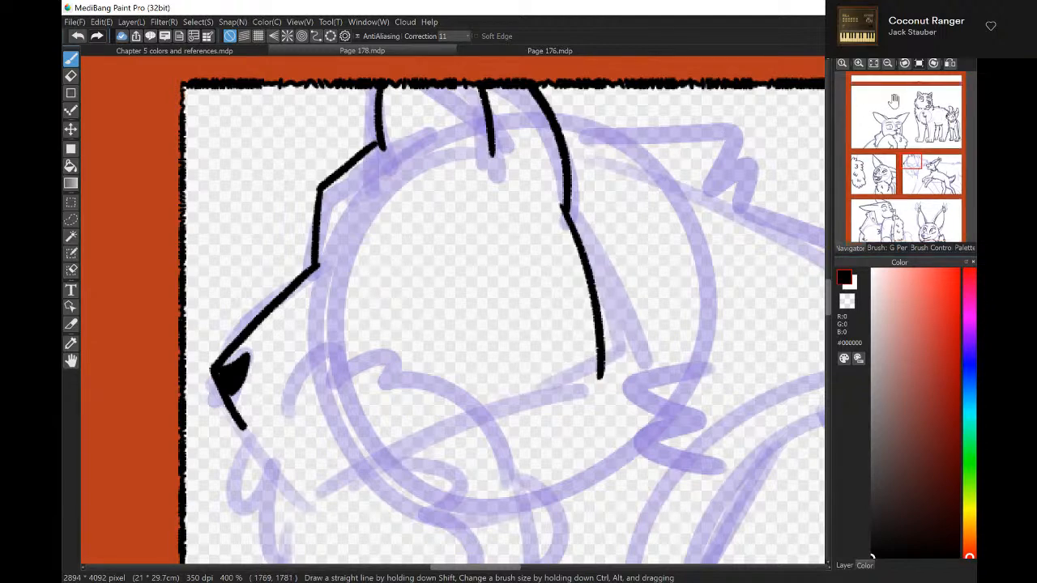
Ink the layered fluffy fur hanging below the large animal's muzzle, plus the short jaw line and jagged cheek tufts.
drag(913, 160, 911, 164)
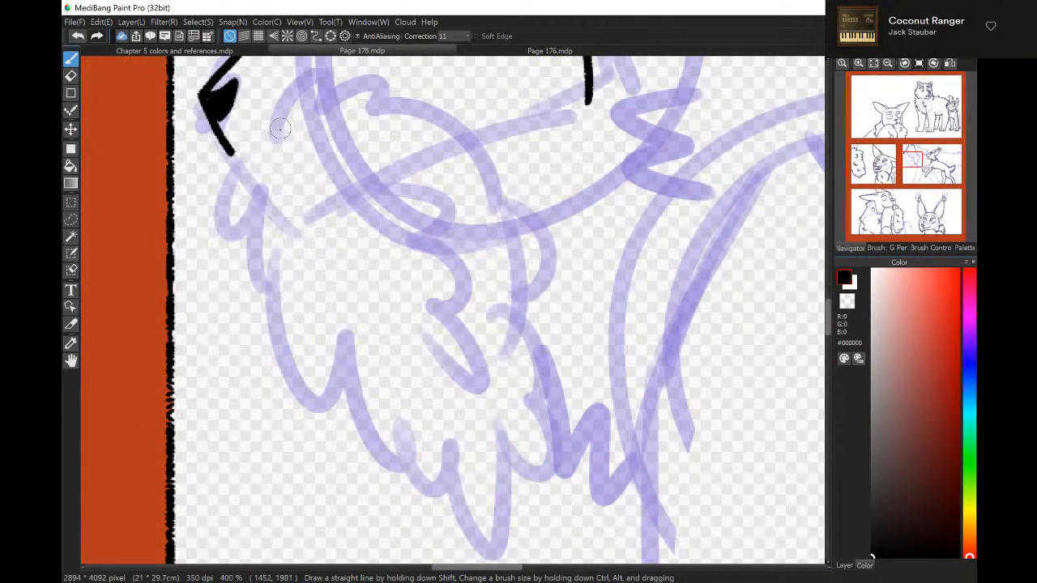
mouse_move(276, 136)
mouse_down()
mouse_move(306, 70)
mouse_move(316, 94)
mouse_move(379, 70)
mouse_move(361, 98)
mouse_move(453, 113)
mouse_move(503, 191)
mouse_move(491, 217)
mouse_up()
mouse_move(403, 185)
mouse_down()
mouse_move(420, 183)
mouse_move(426, 243)
mouse_up()
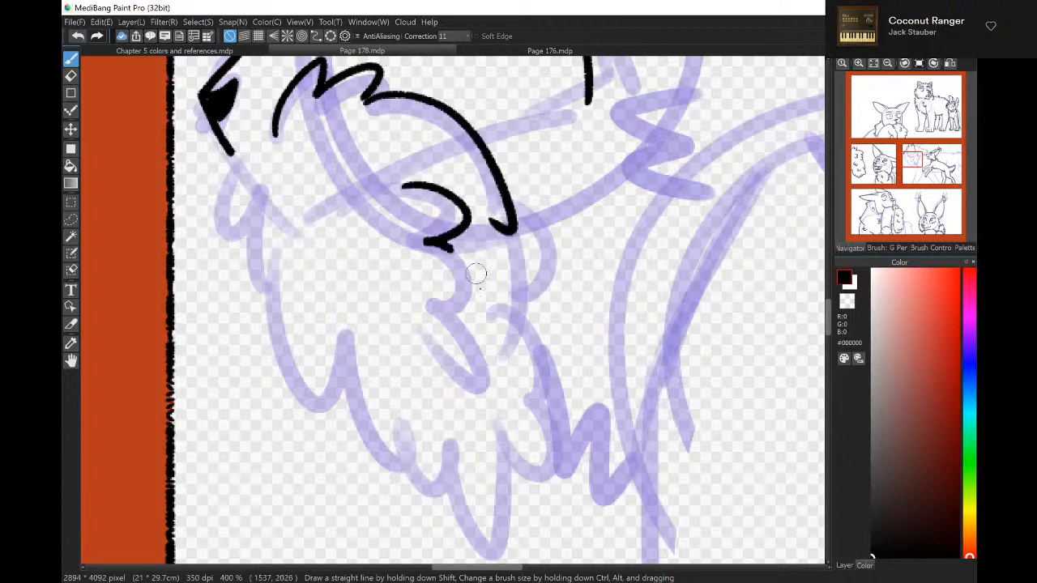
mouse_move(476, 274)
mouse_down()
mouse_move(486, 393)
mouse_move(424, 367)
mouse_up()
mouse_move(275, 133)
mouse_down()
mouse_move(239, 152)
mouse_move(272, 239)
mouse_move(460, 441)
mouse_up()
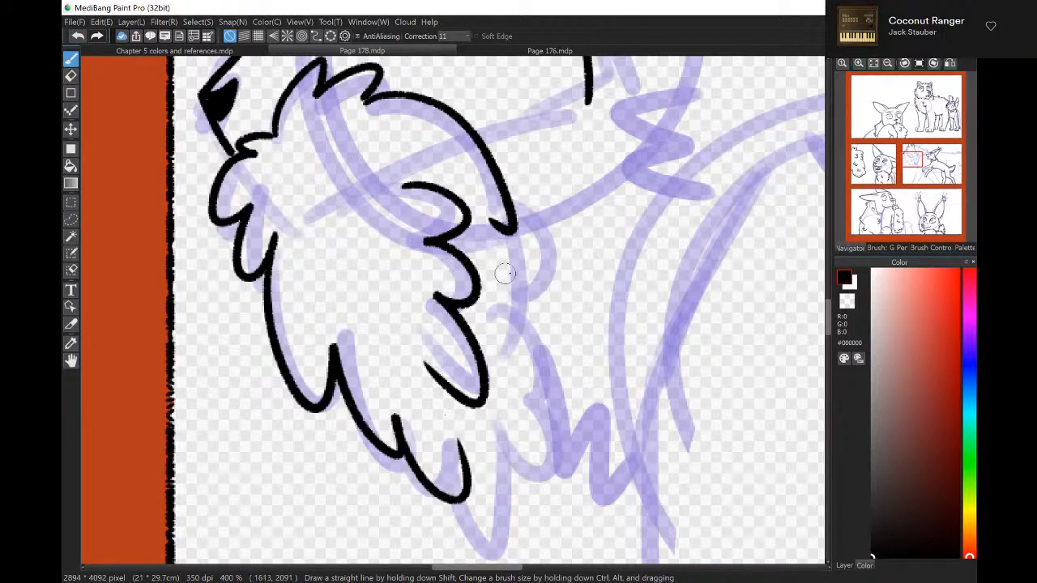
mouse_move(502, 235)
mouse_down()
mouse_move(556, 372)
mouse_move(536, 377)
mouse_move(560, 502)
mouse_move(483, 549)
mouse_move(381, 474)
mouse_move(375, 452)
mouse_up()
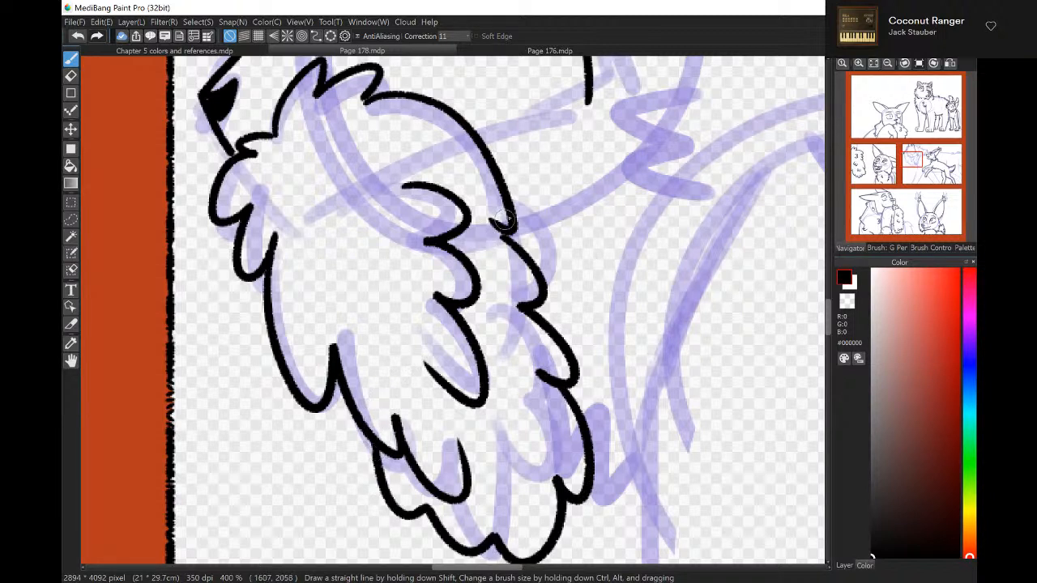
drag(520, 216, 546, 275)
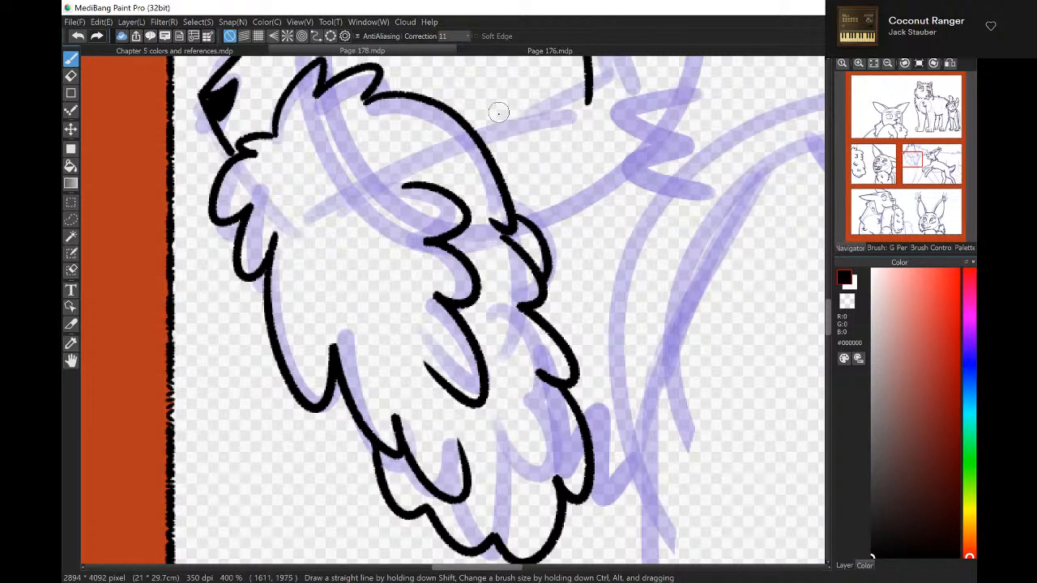
drag(482, 130, 559, 119)
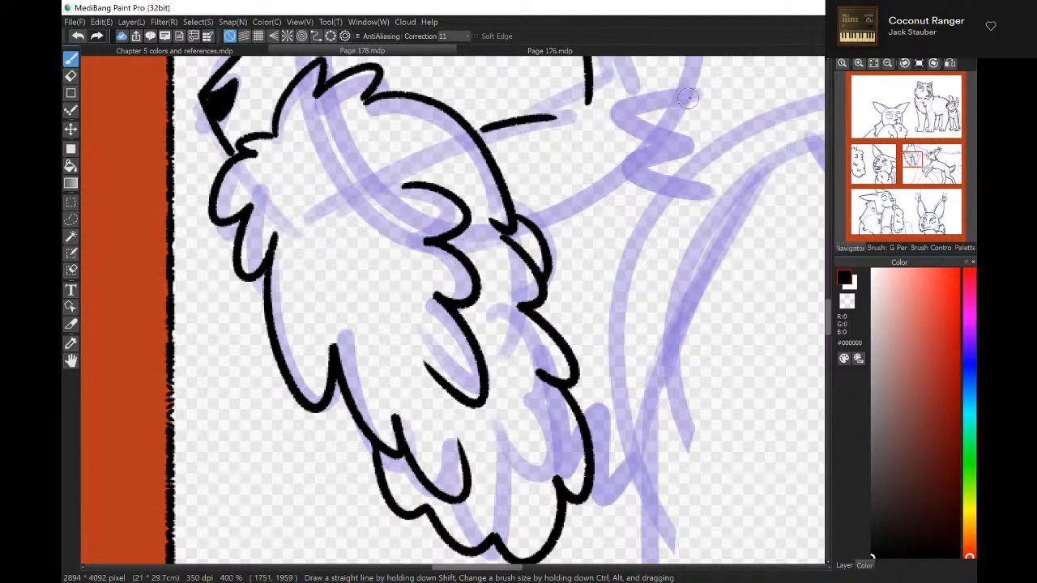
drag(687, 97, 699, 219)
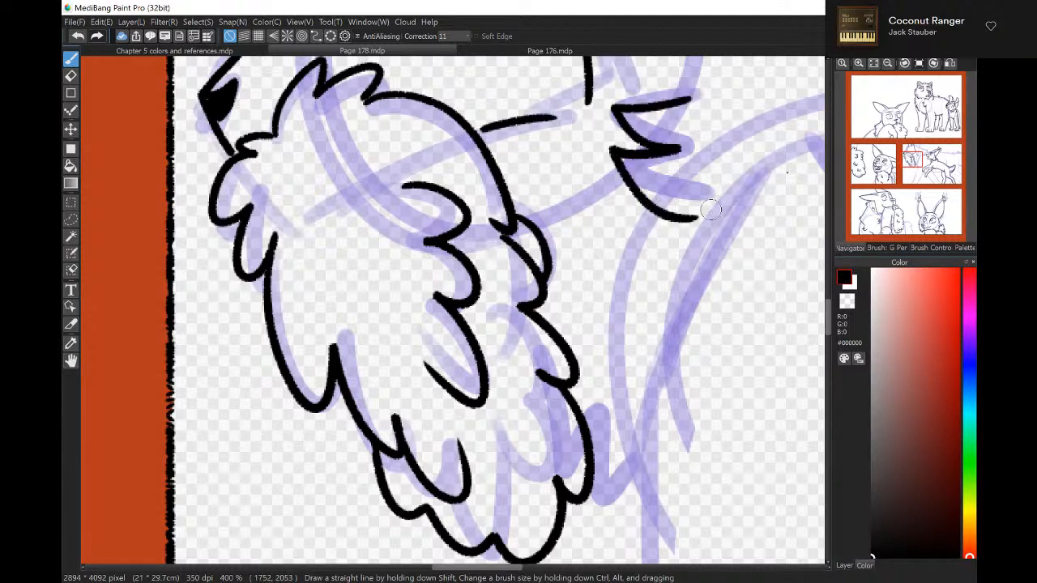
Ink the front and rear contours of the large animal's forward foreleg down to the panel's lower border.
click(889, 65)
drag(919, 177, 920, 178)
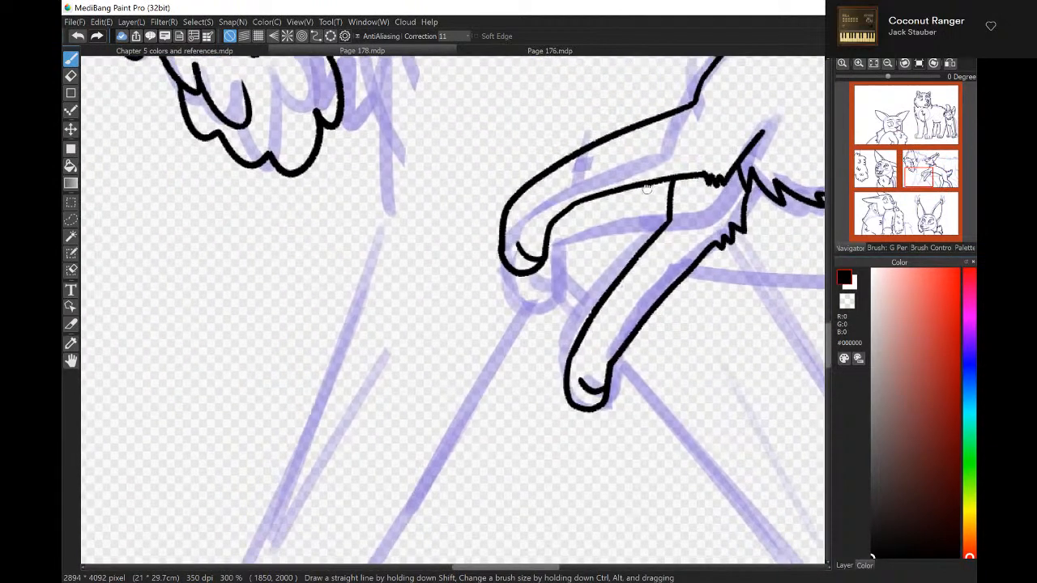
drag(572, 209, 550, 306)
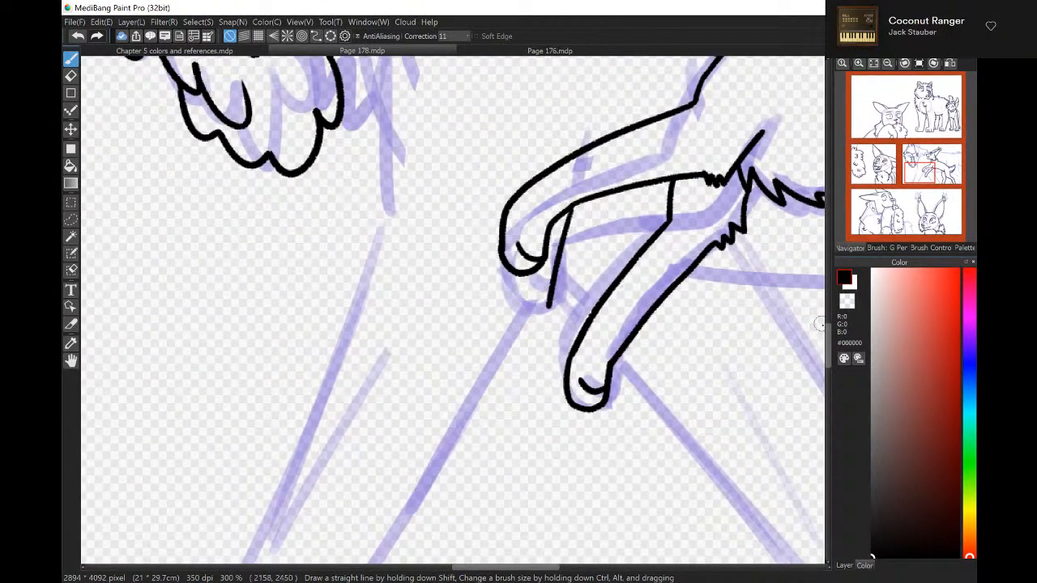
scroll(829, 338, down, 1)
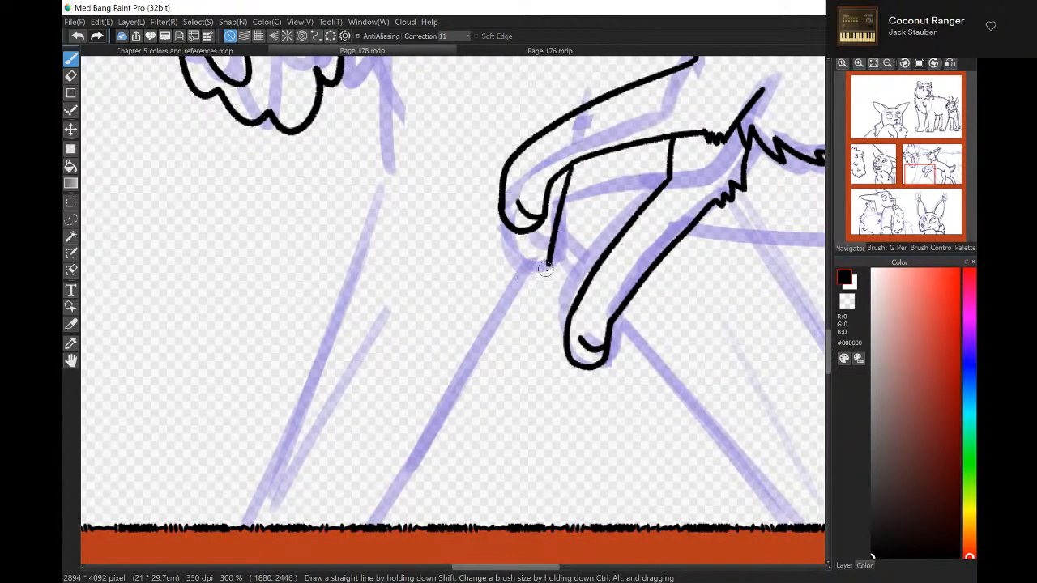
drag(547, 262, 383, 543)
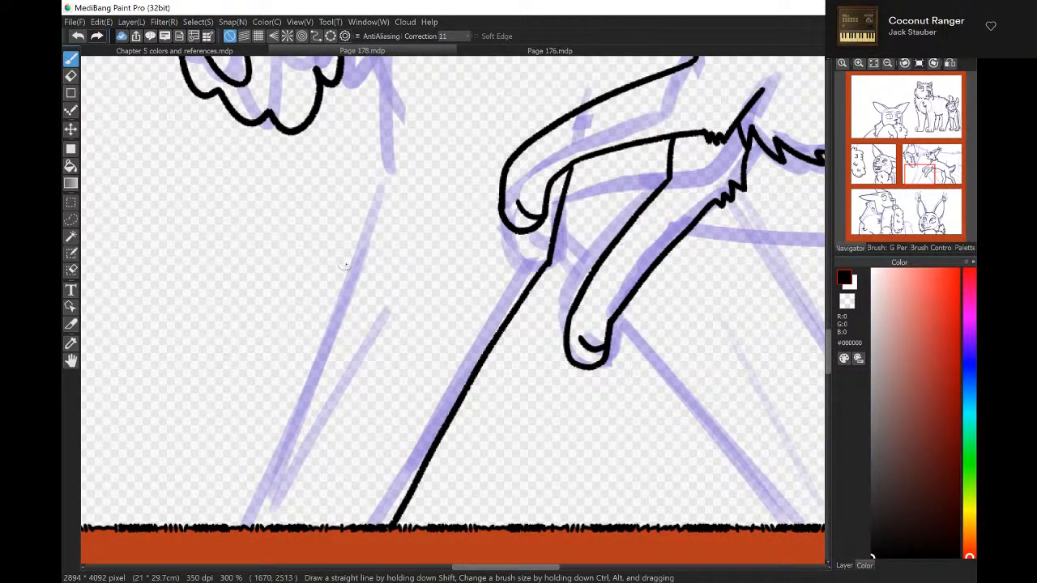
drag(383, 178, 242, 527)
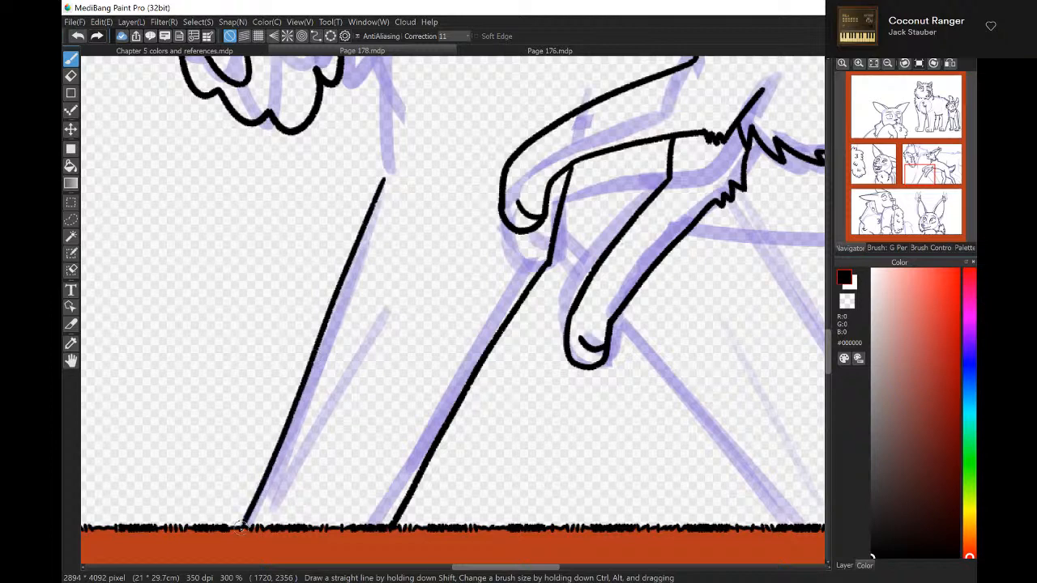
Extend the large animal's foreleg contour up to the shoulder and add jagged chest and shoulder fur tufts.
mouse_move(909, 187)
mouse_down()
mouse_move(896, 192)
mouse_move(913, 167)
mouse_up()
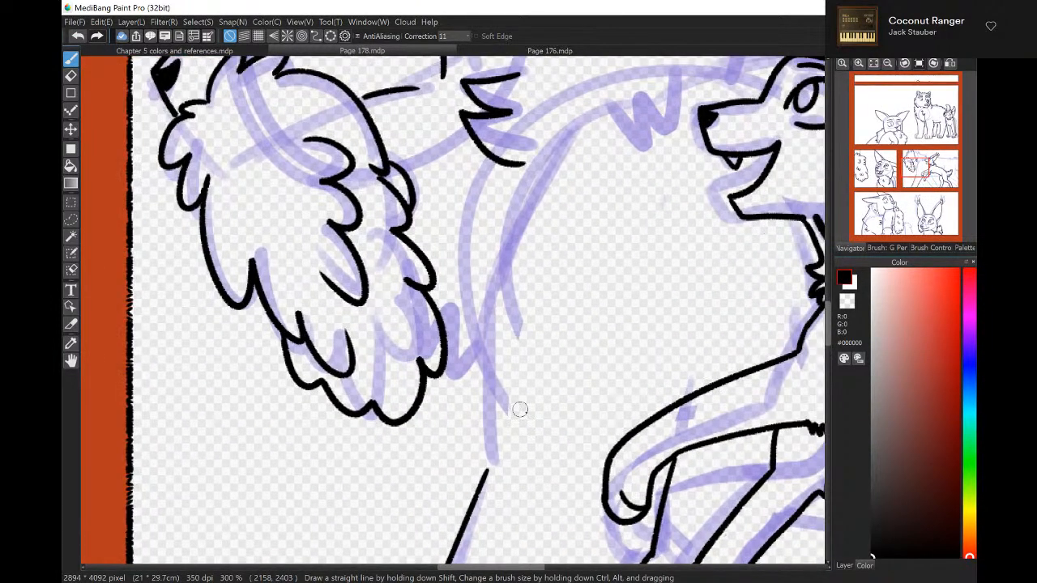
mouse_move(487, 465)
mouse_down()
mouse_move(497, 244)
mouse_move(564, 150)
mouse_up()
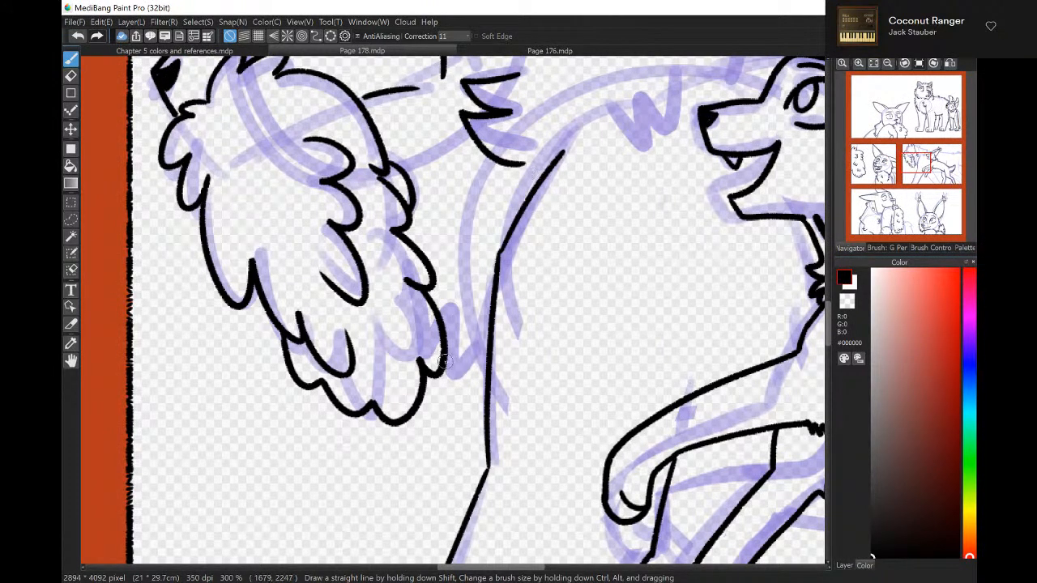
mouse_move(444, 361)
mouse_down()
mouse_move(450, 401)
mouse_move(464, 405)
mouse_up()
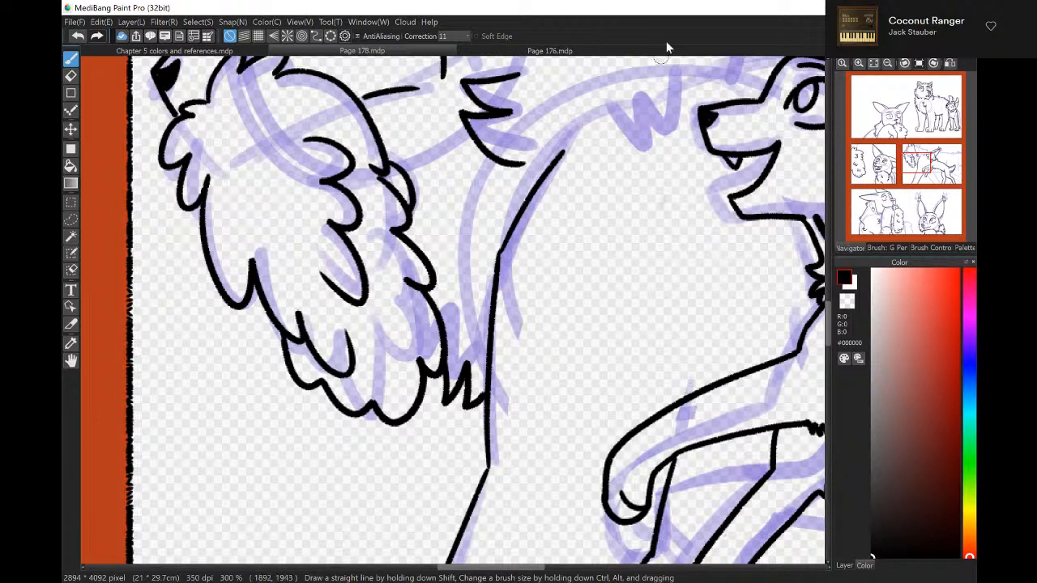
mouse_move(677, 71)
mouse_down()
mouse_move(681, 134)
mouse_move(641, 147)
mouse_move(607, 96)
mouse_up()
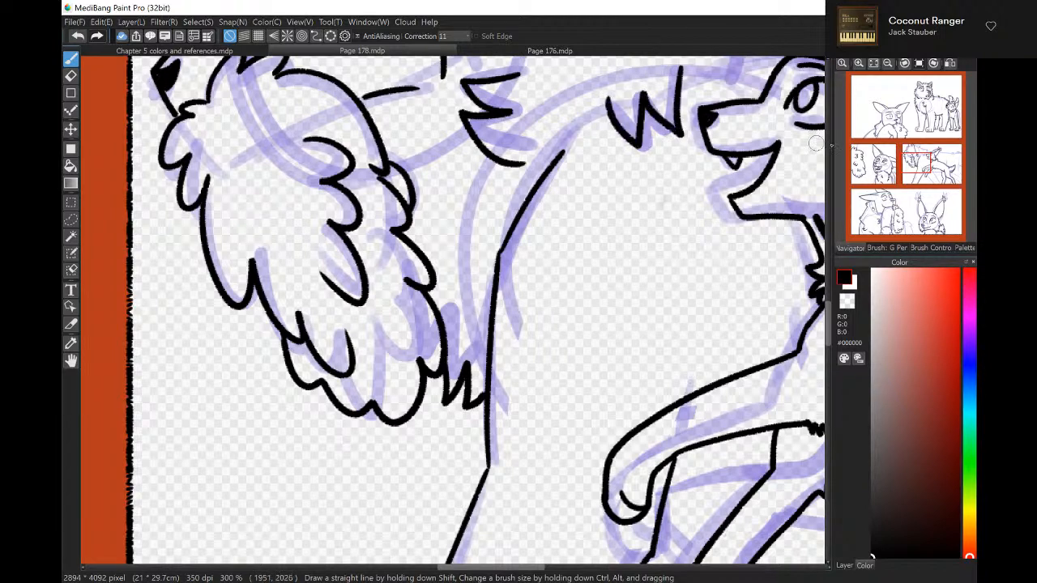
Ink the large animal's neck and back line with jagged fur, passing behind the small animal's head to the panel's right border.
drag(924, 167, 921, 155)
mouse_move(226, 219)
mouse_down()
mouse_move(347, 218)
mouse_move(362, 265)
mouse_move(414, 293)
mouse_move(555, 310)
mouse_move(551, 394)
mouse_up()
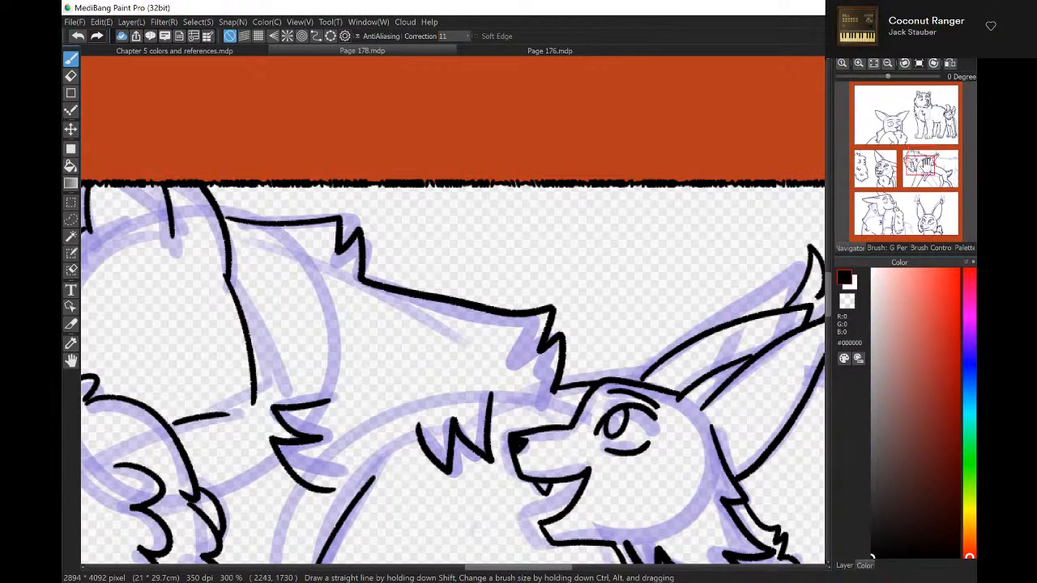
drag(935, 159, 952, 161)
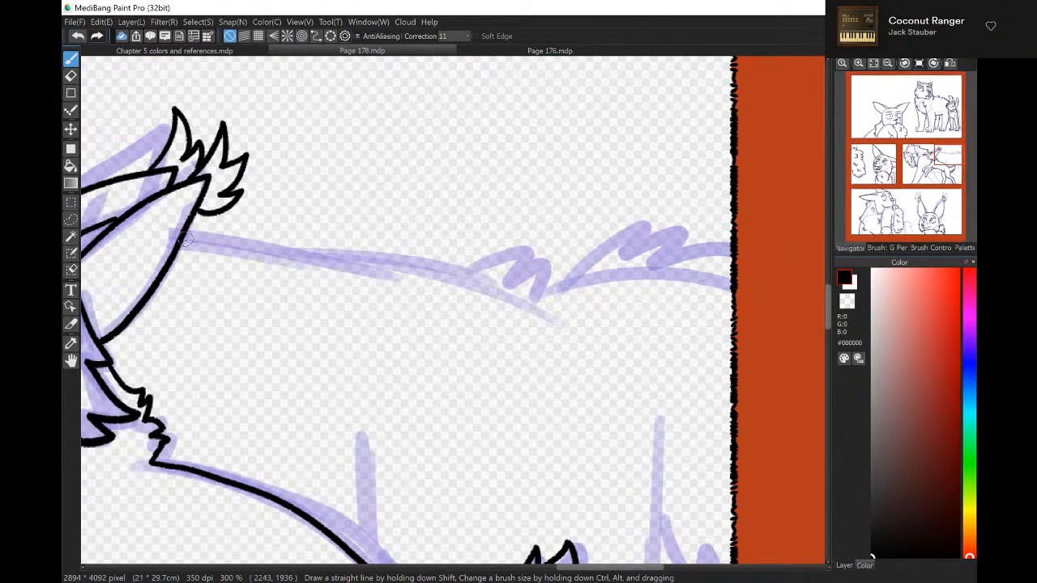
mouse_move(180, 240)
mouse_down()
mouse_move(476, 251)
mouse_move(551, 321)
mouse_up()
mouse_move(547, 273)
mouse_down()
mouse_move(652, 221)
mouse_move(713, 258)
mouse_up()
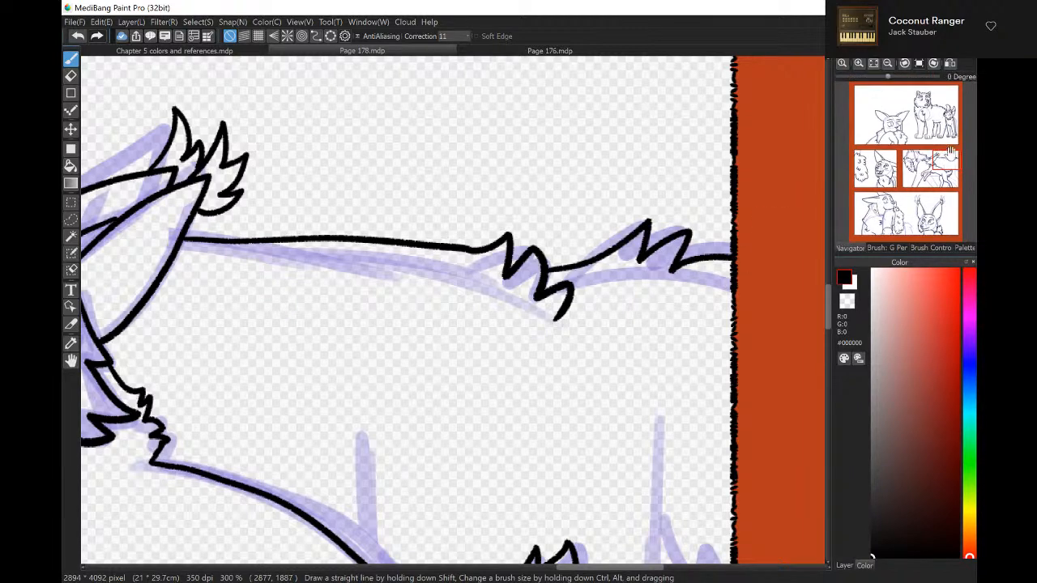
Ink the jagged fur between the small animal's forelegs and the front contour of the large animal's rearward-slanting leg.
mouse_move(947, 158)
mouse_down()
mouse_move(950, 178)
mouse_move(926, 177)
mouse_up()
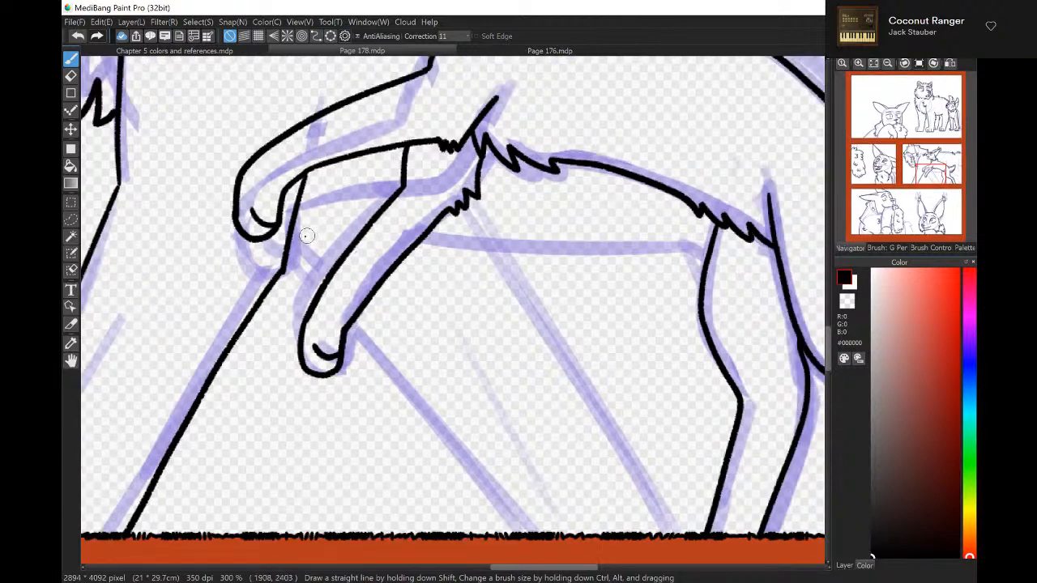
mouse_move(295, 234)
mouse_down()
mouse_move(323, 236)
mouse_move(288, 248)
mouse_move(317, 287)
mouse_up()
drag(350, 325, 523, 525)
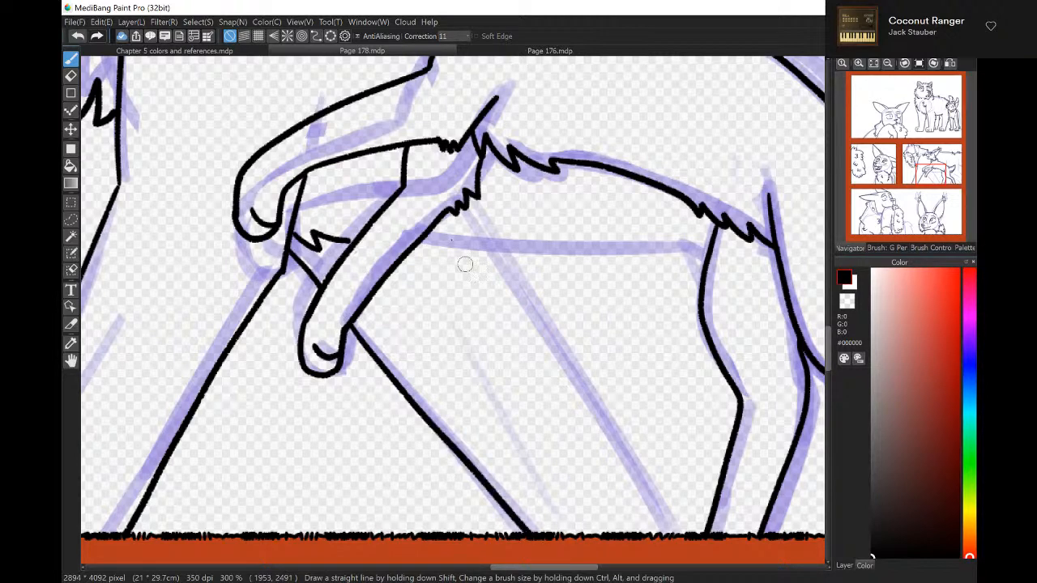
Ink the large animal's straight belly line, redoing the first attempt, and the rear contour of its slanting leg to the lower border.
drag(420, 241, 702, 256)
click(75, 39)
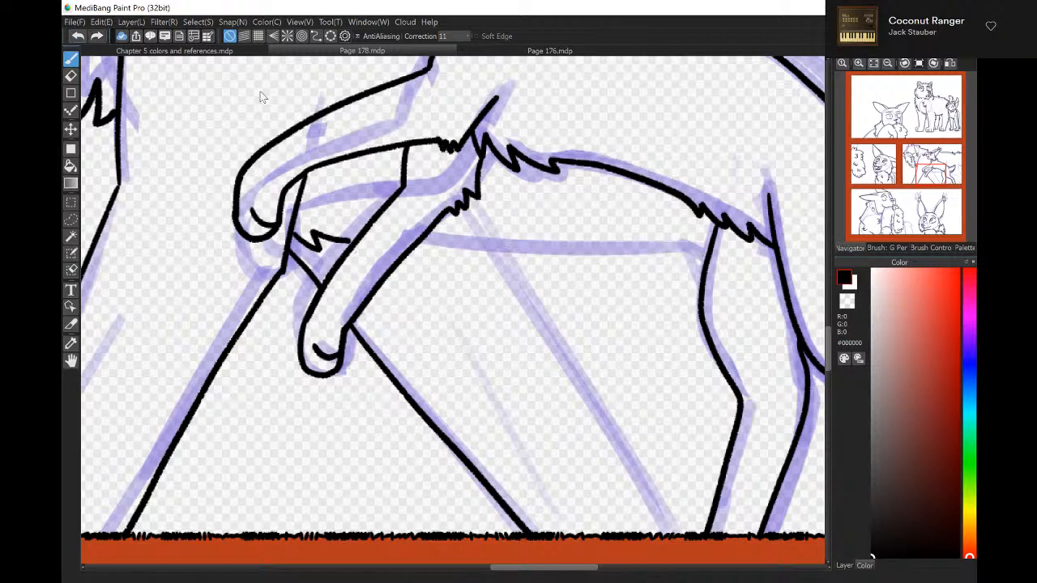
drag(413, 245, 713, 243)
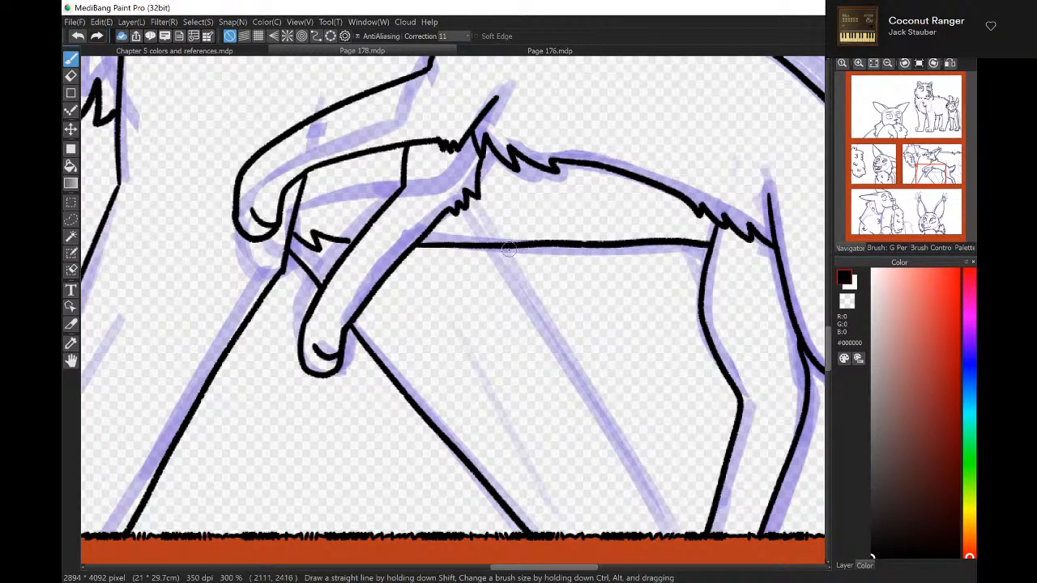
drag(503, 247, 688, 533)
Ink the large animal's rump and thigh contour with a jagged tuft at the right border, and the short flank line above the small animal's back.
mouse_move(942, 164)
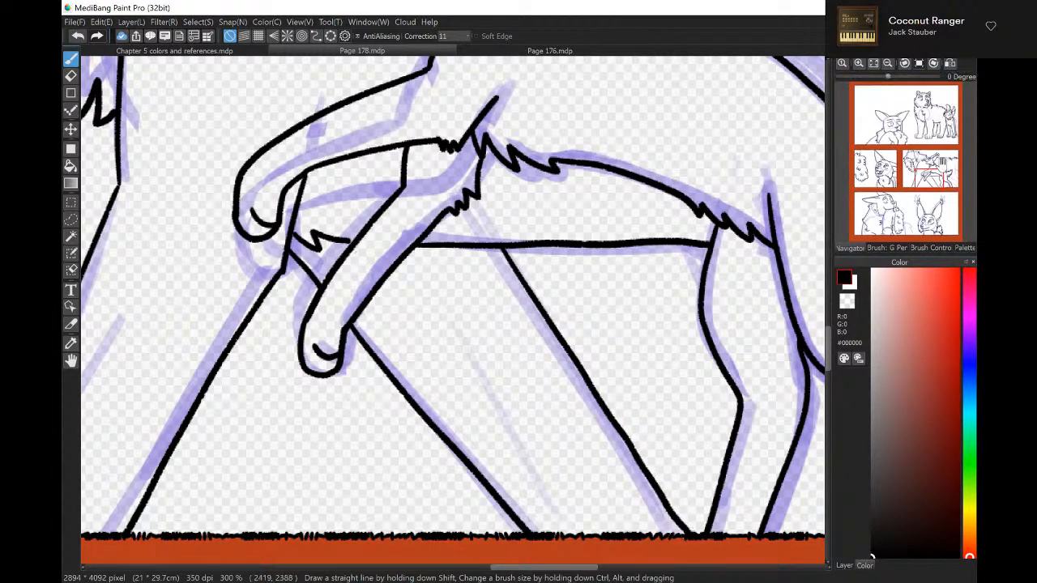
drag(942, 164, 946, 172)
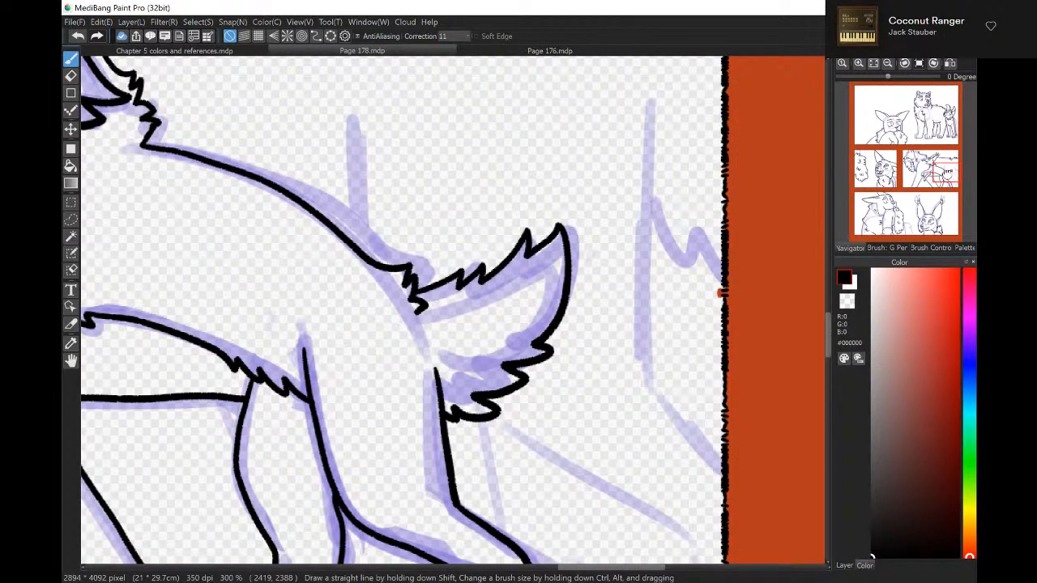
drag(635, 123, 676, 422)
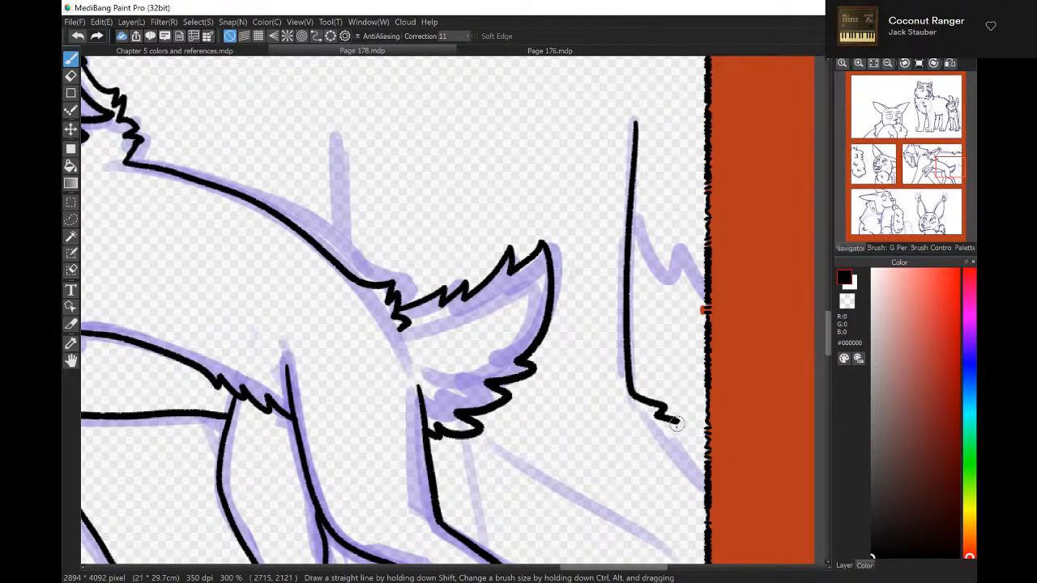
drag(676, 423, 707, 475)
drag(325, 151, 335, 263)
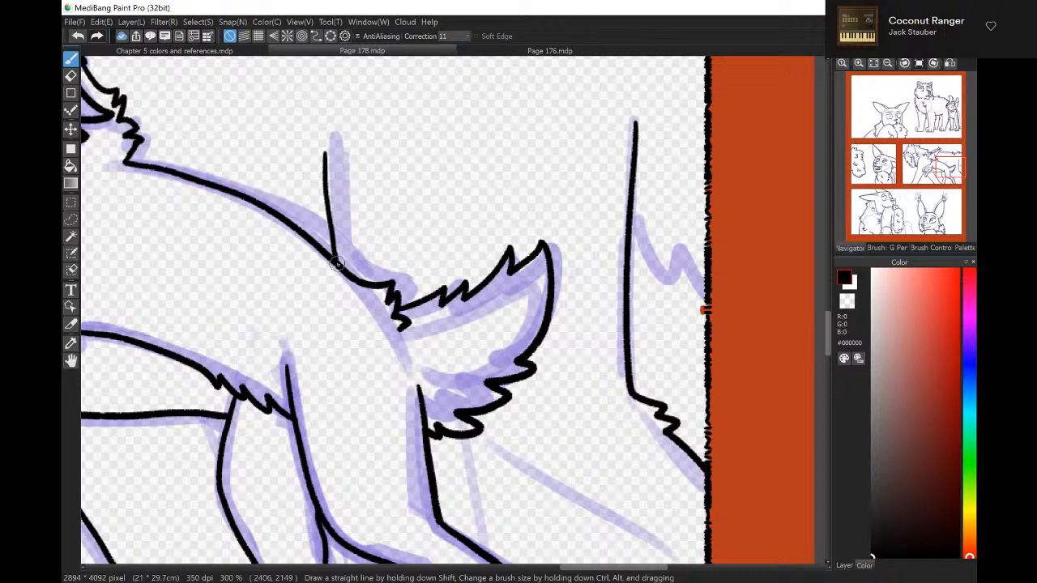
Ink the large animal's lower hind leg lines behind the small animal's hind leg, down to the panel's lower border.
mouse_move(512, 562)
mouse_down()
mouse_move(589, 340)
mouse_move(745, 482)
mouse_up()
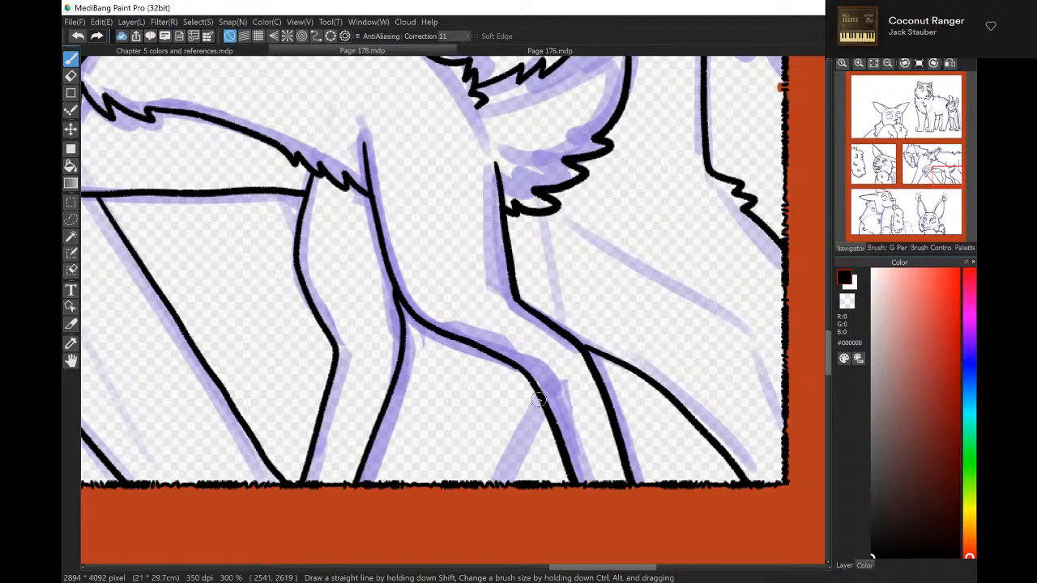
drag(538, 399, 506, 485)
mouse_move(873, 69)
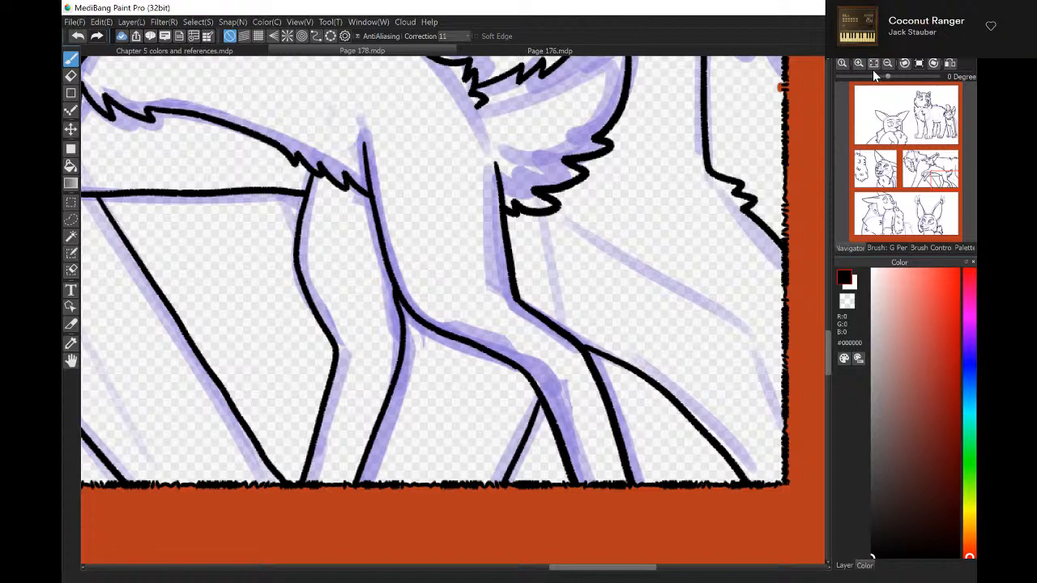
click(874, 64)
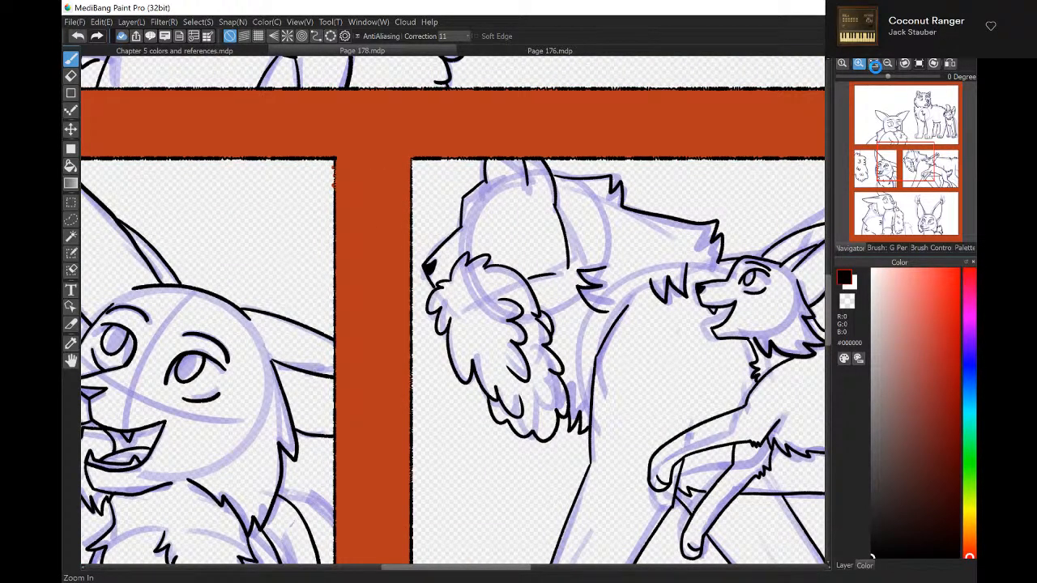
Hide the purple sketch layer Layer12 and ink a small tuft at the ear tip of the smiling animal in the middle-left panel.
click(875, 66)
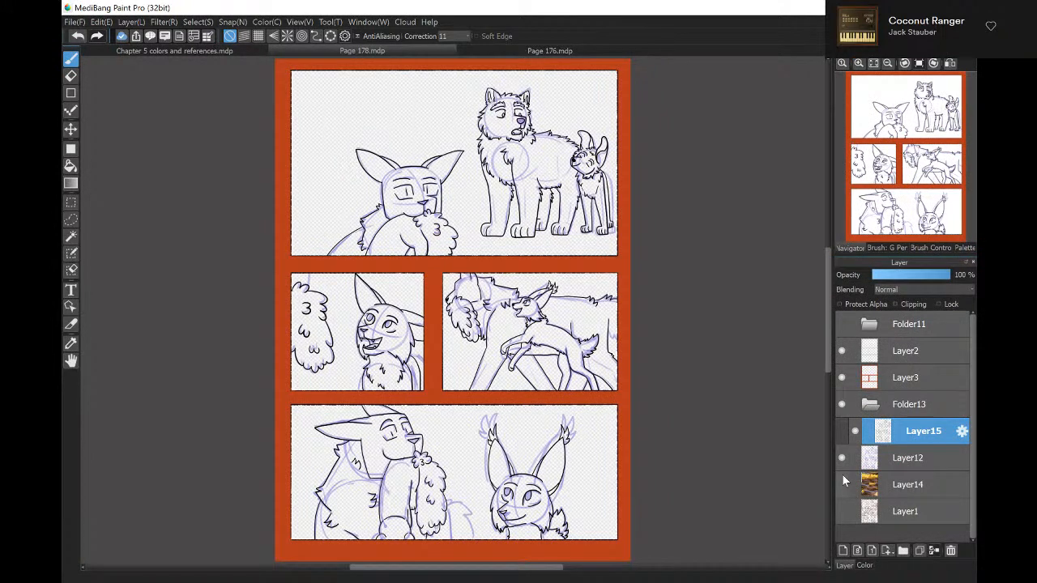
click(841, 458)
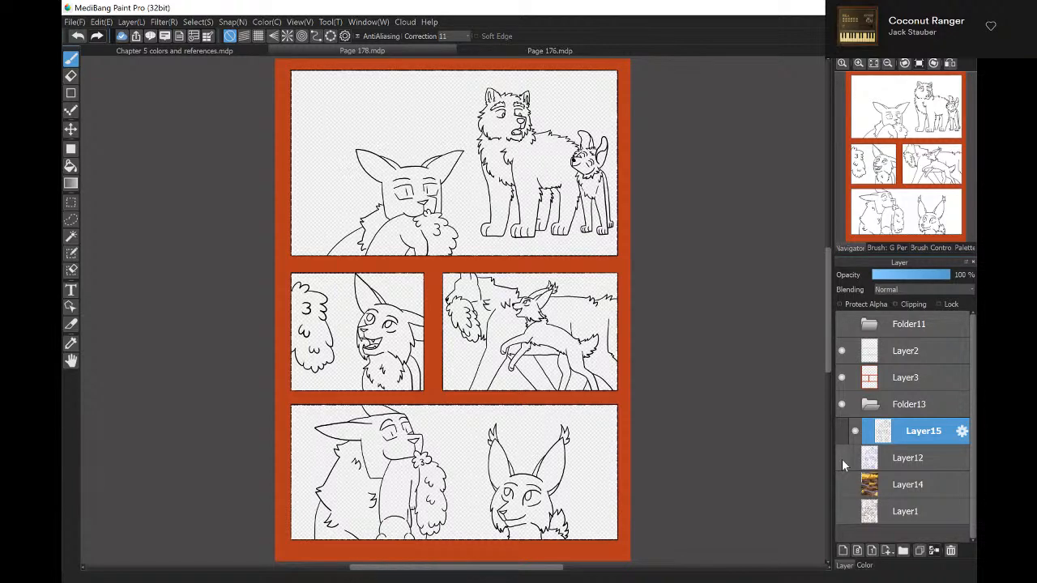
scroll(898, 164, up, 5)
click(889, 162)
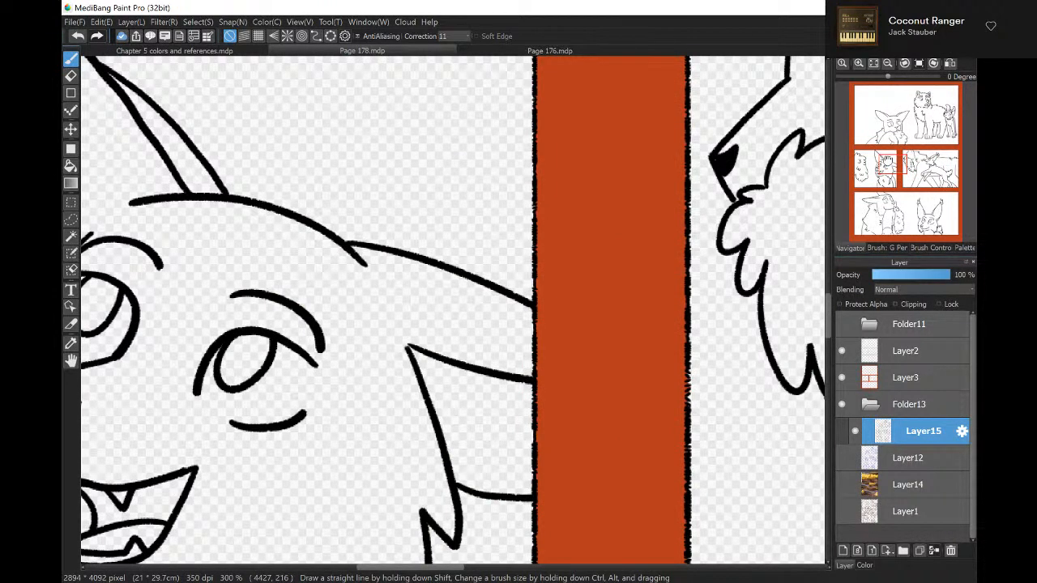
click(875, 153)
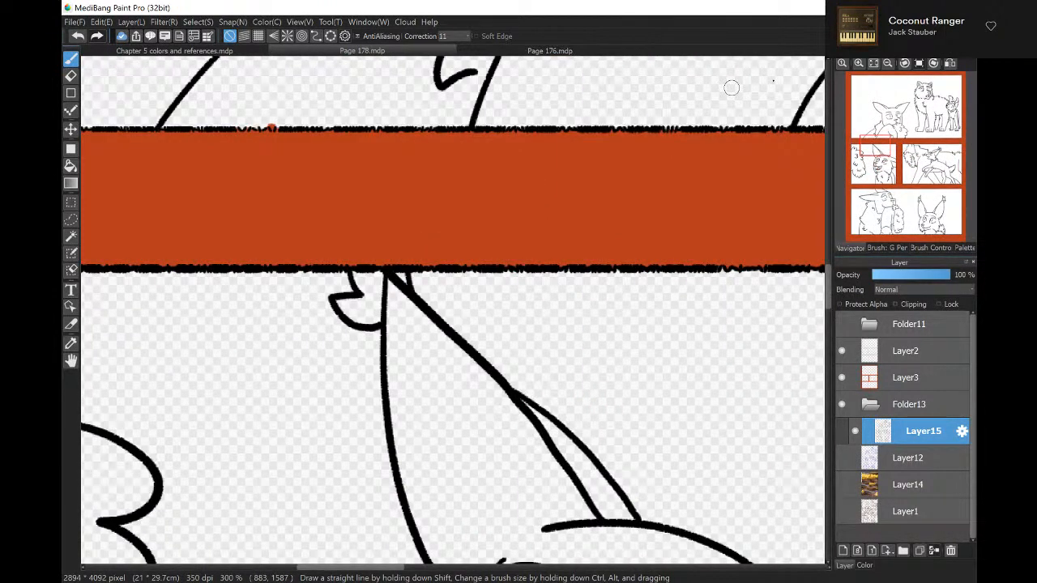
Fill the nose of the large-eared character and the nose and both pupils of the wolf-like animal in the upper panel with black.
click(858, 64)
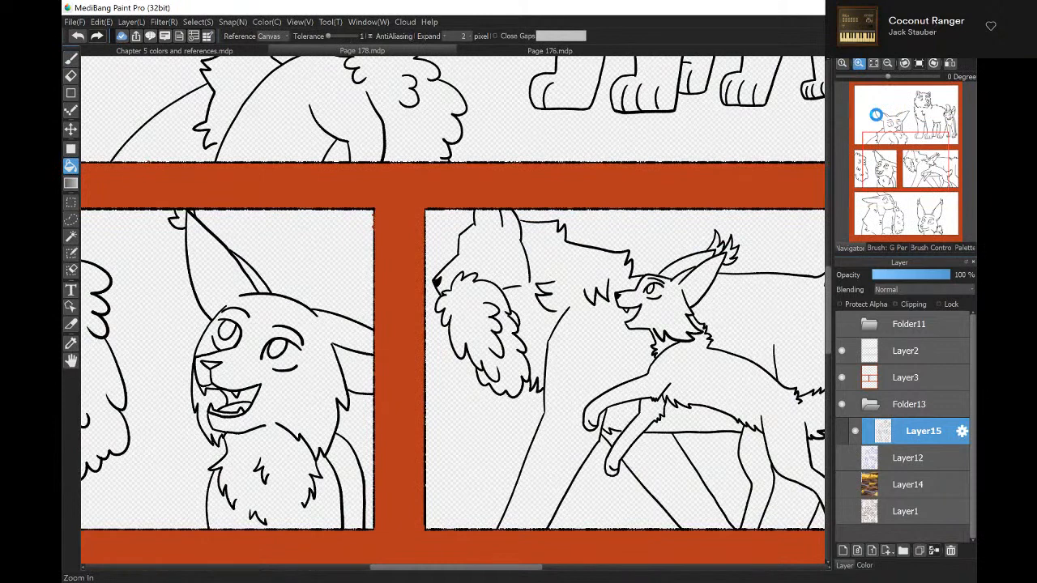
click(892, 145)
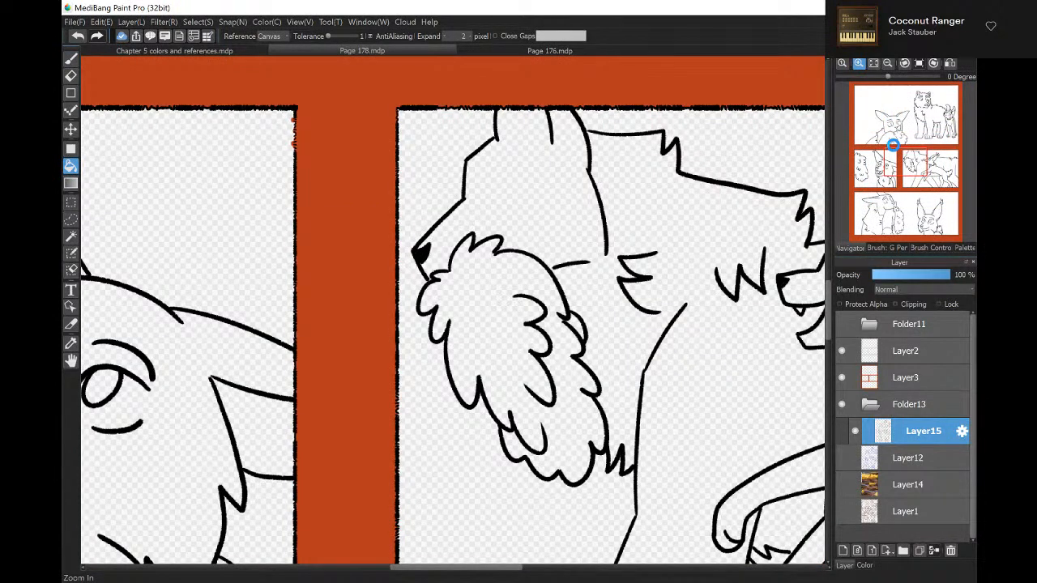
click(892, 134)
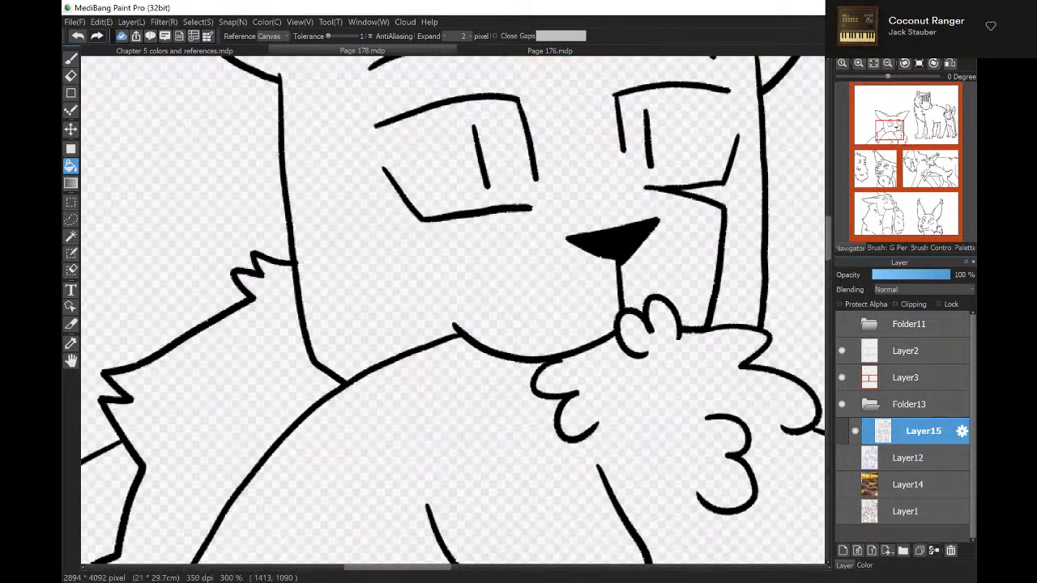
click(926, 96)
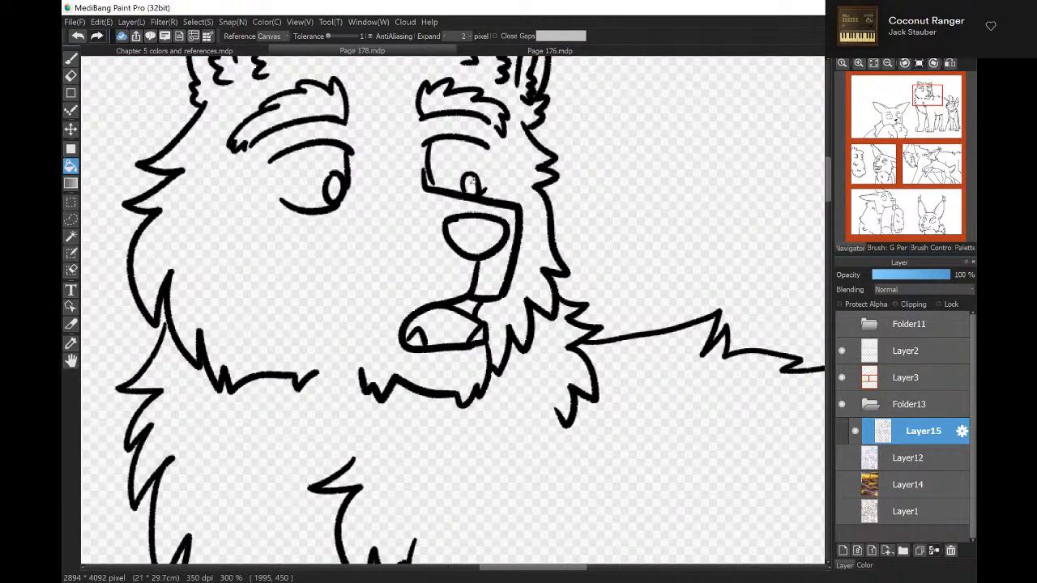
click(470, 185)
click(477, 235)
click(335, 188)
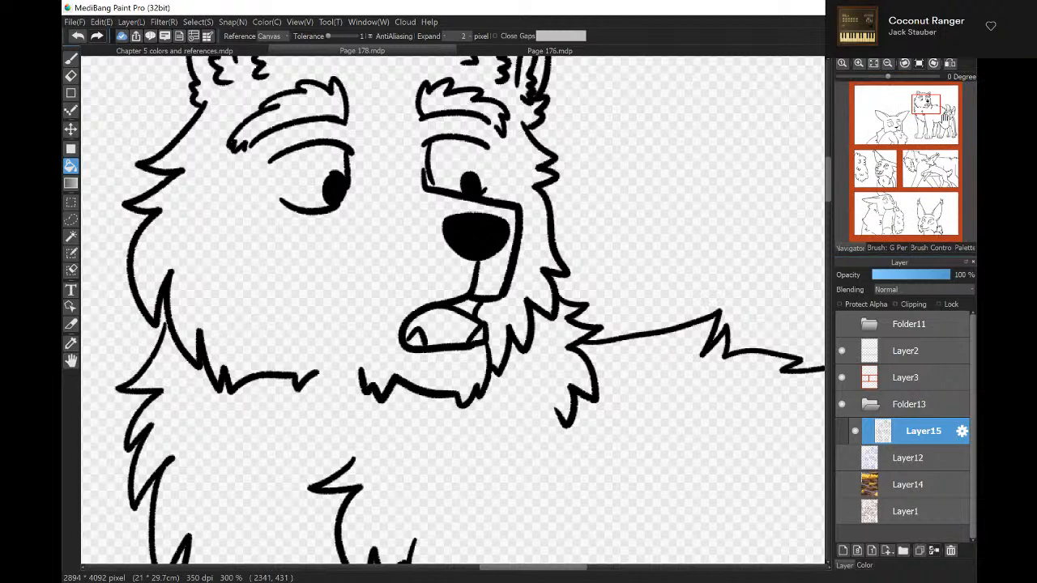
Fill the nose of the large-eared character in the lower panel with black, undoing the stray fill of that panel's background.
drag(895, 171, 899, 166)
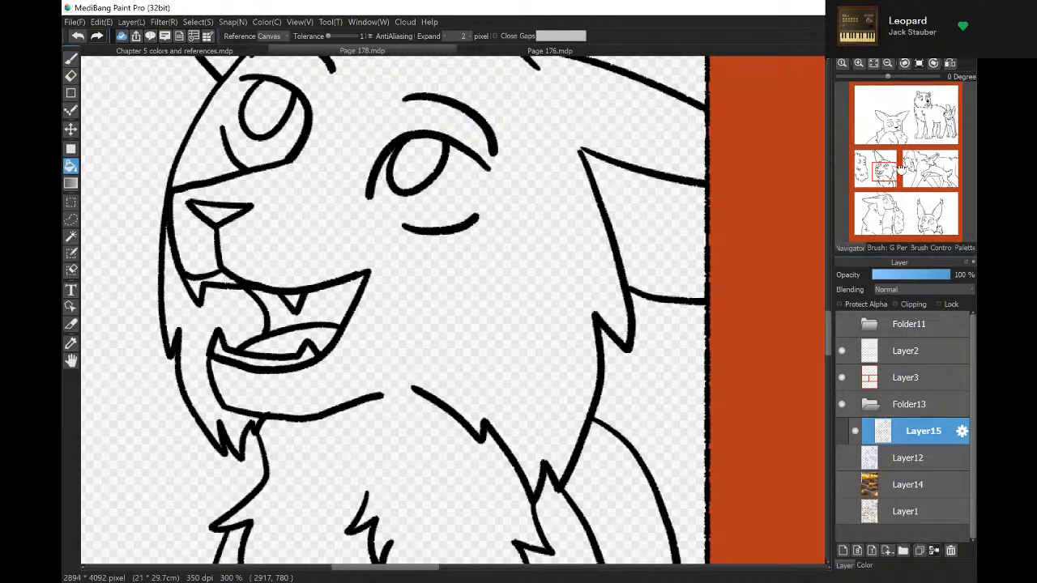
drag(899, 166, 887, 208)
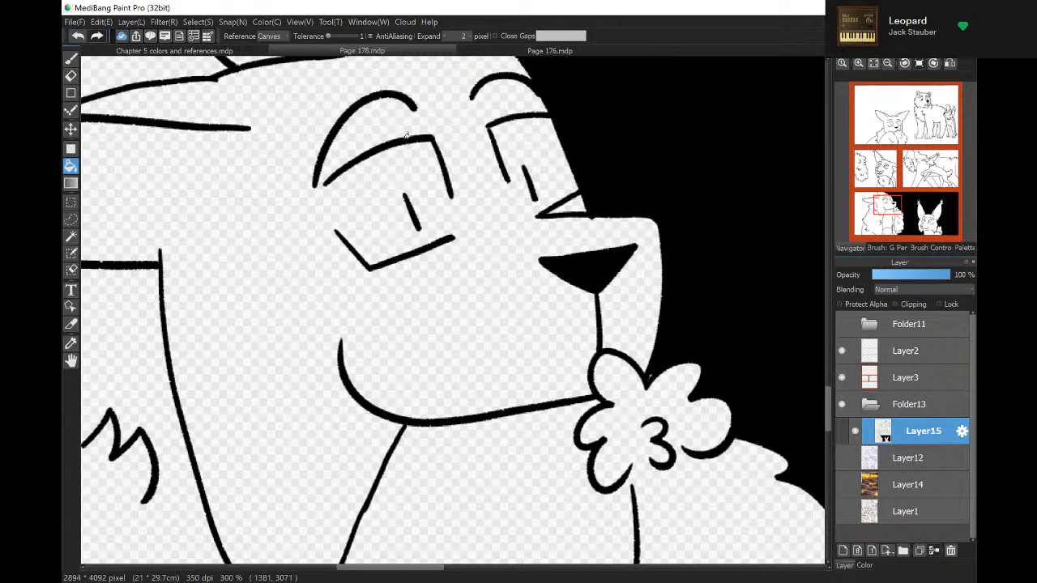
key(ctrl+0)
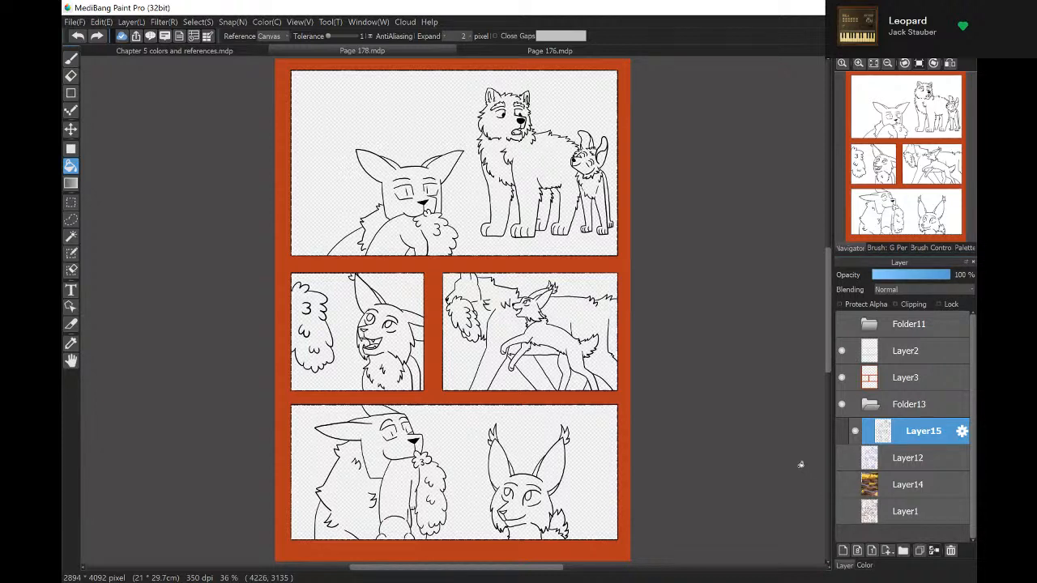
Add a new layer beneath the line art layer Layer15 and close the Page 176 document.
key(ctrl+shift+n)
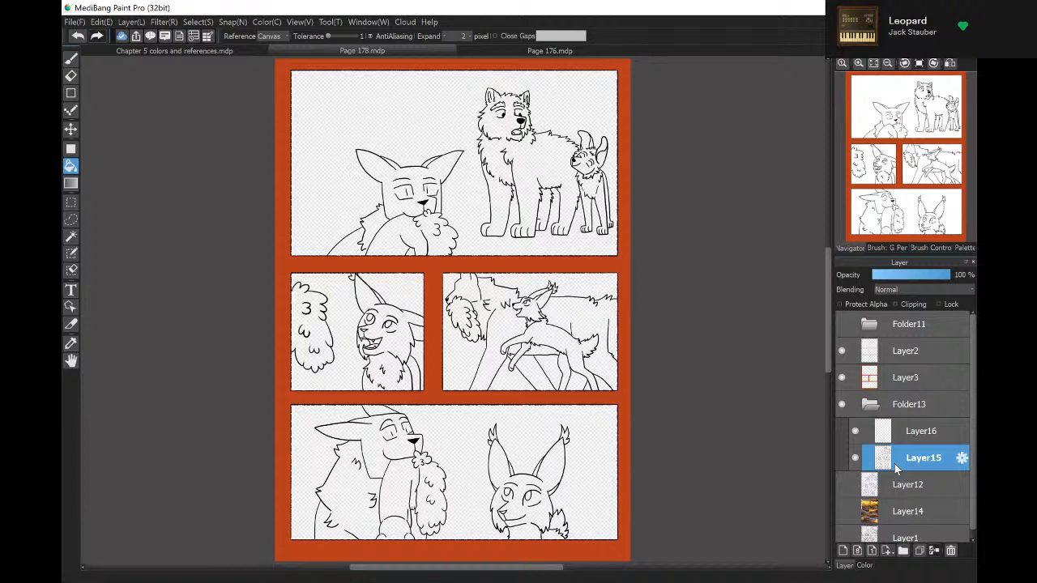
drag(897, 433, 895, 467)
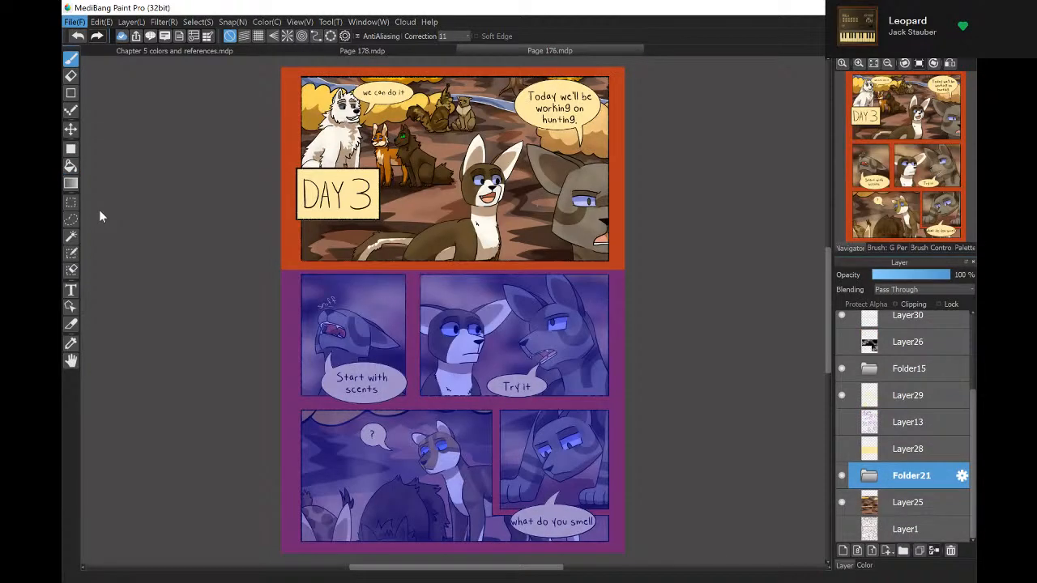
click(73, 22)
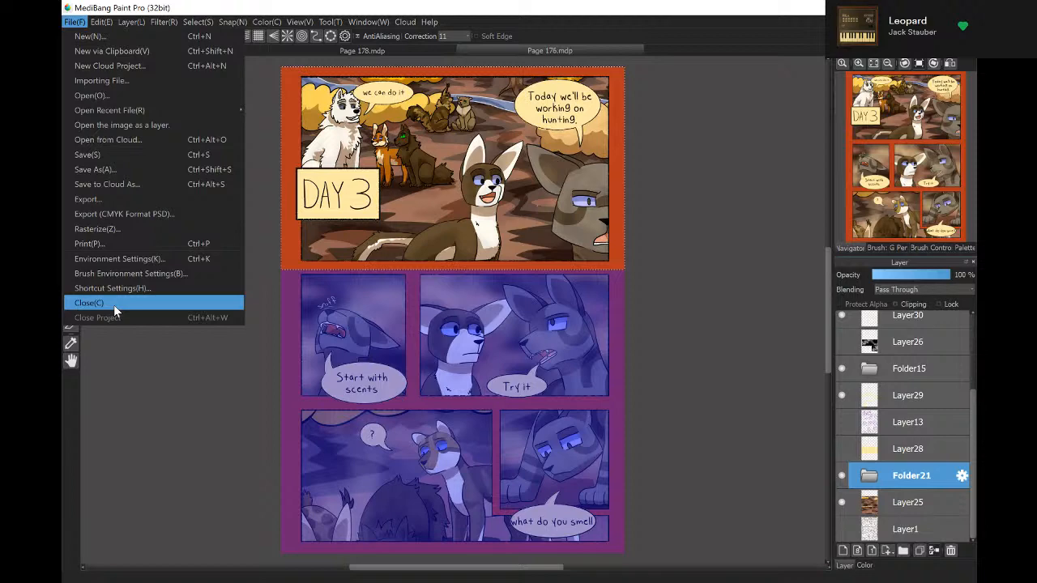
click(114, 310)
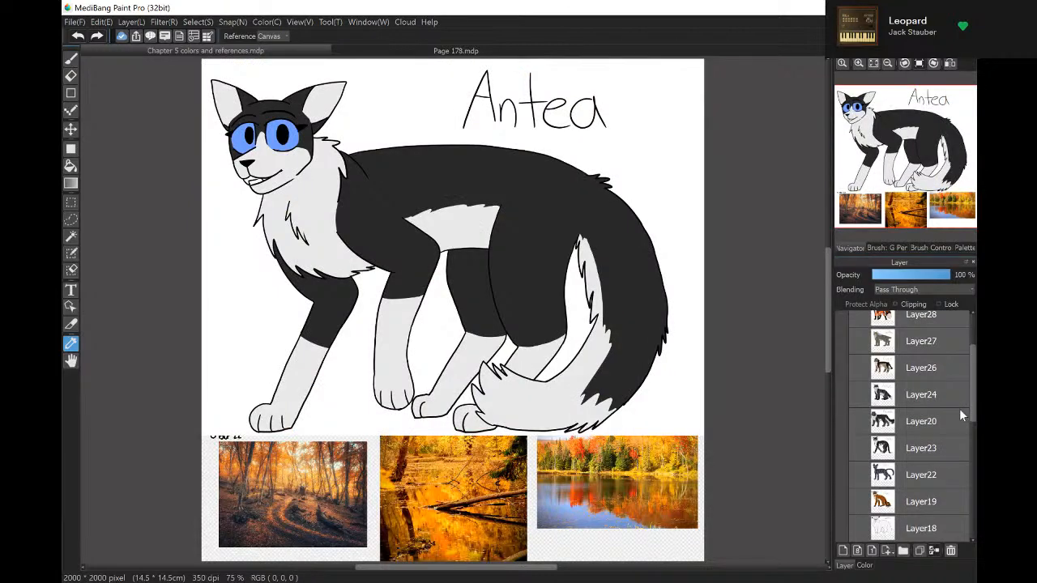
Show the Nane reference, sample its brown fur color and fill the upper panel's small animal with it on Layer16 of Page 178.
scroll(959, 408, down, 2)
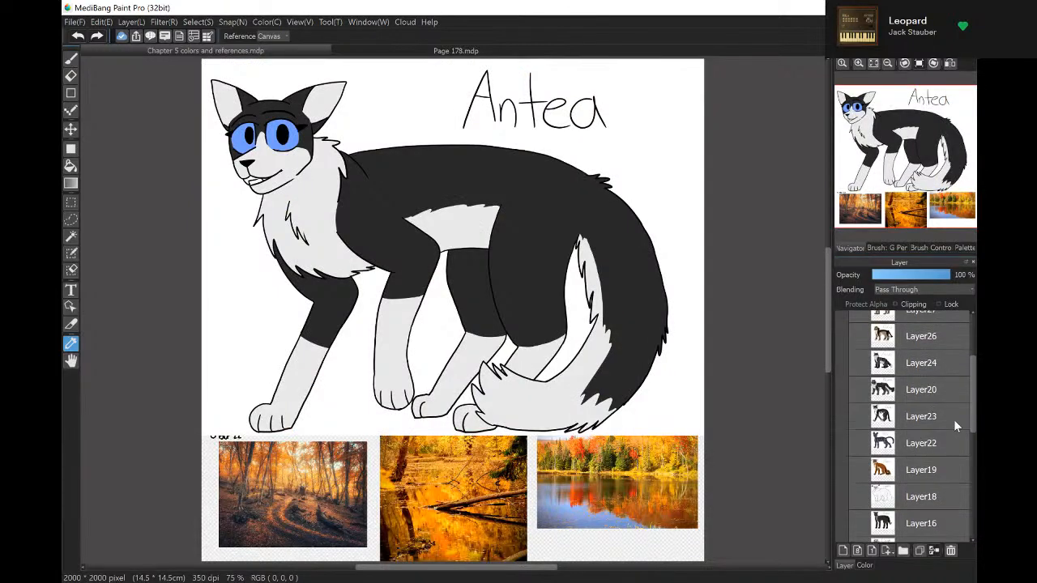
scroll(845, 465, down, 1)
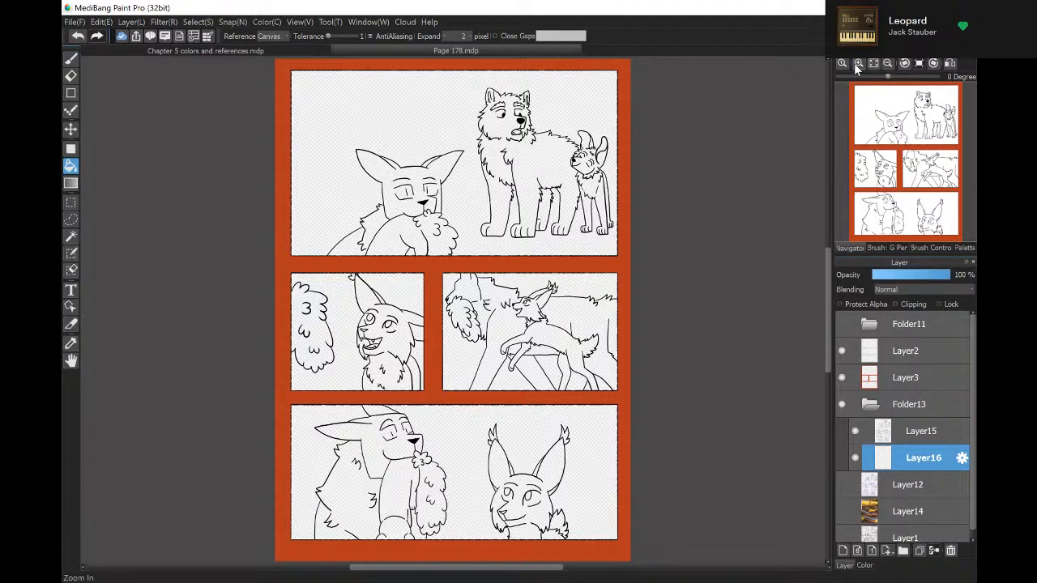
click(856, 64)
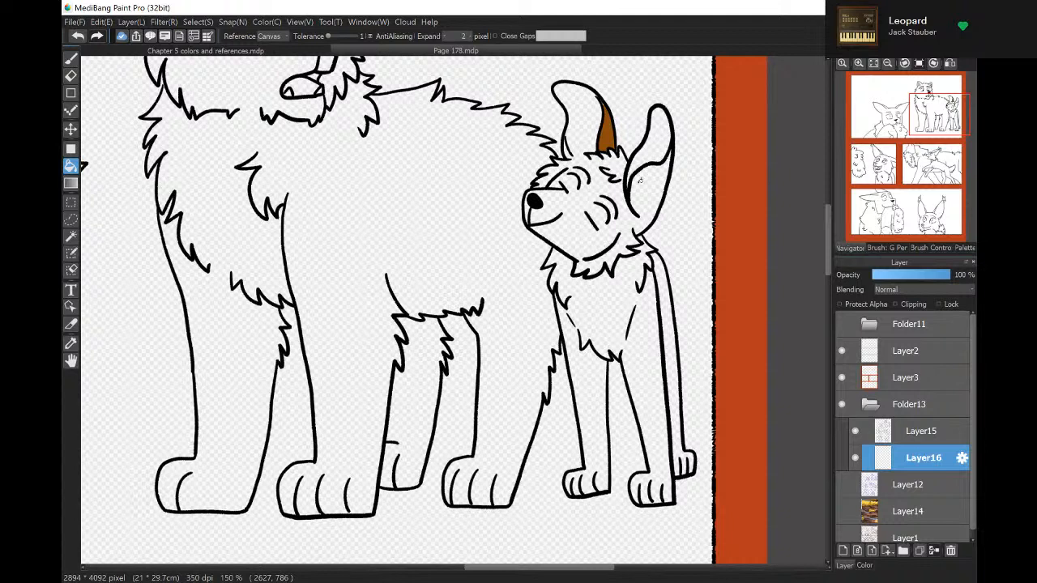
click(640, 180)
click(653, 293)
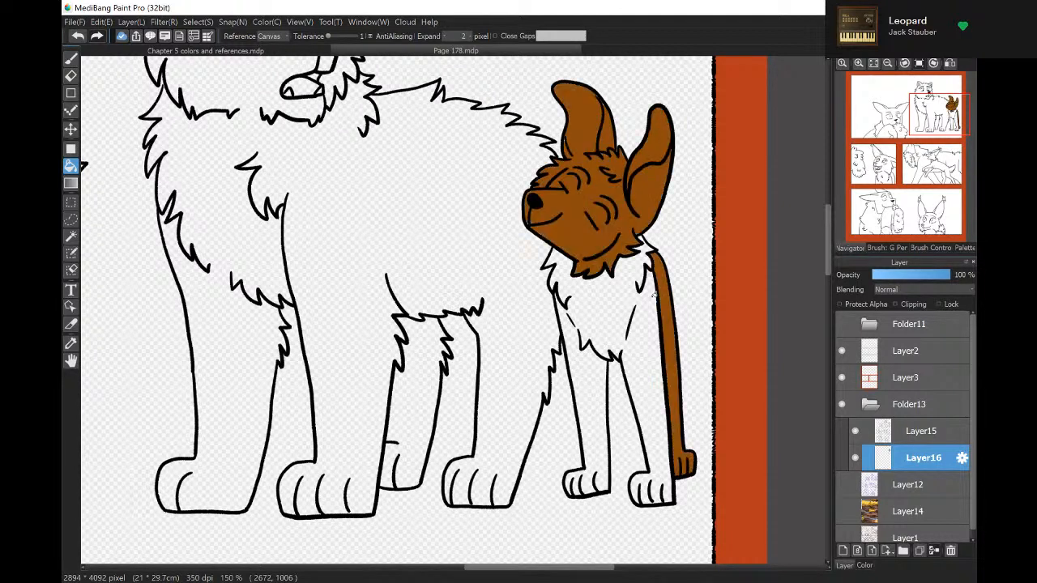
click(647, 296)
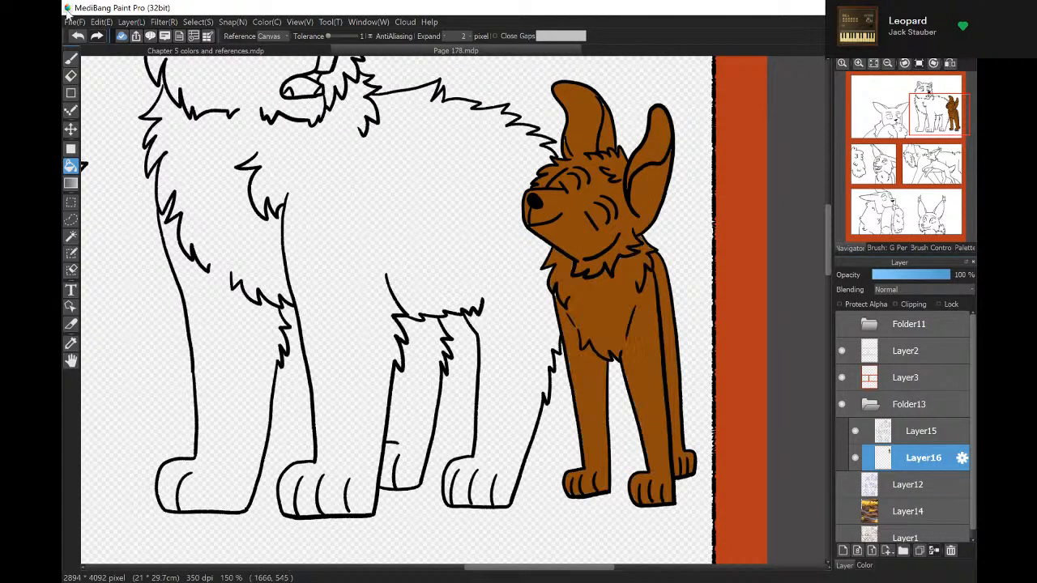
Sample the dark brown leg fur color from the Nane reference and return to Page 178.
click(71, 58)
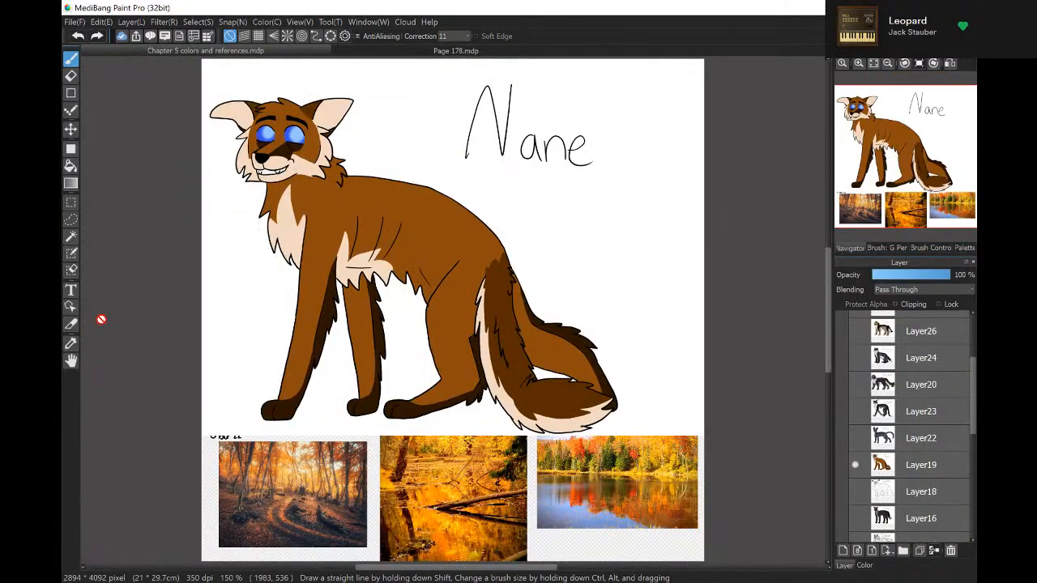
click(70, 343)
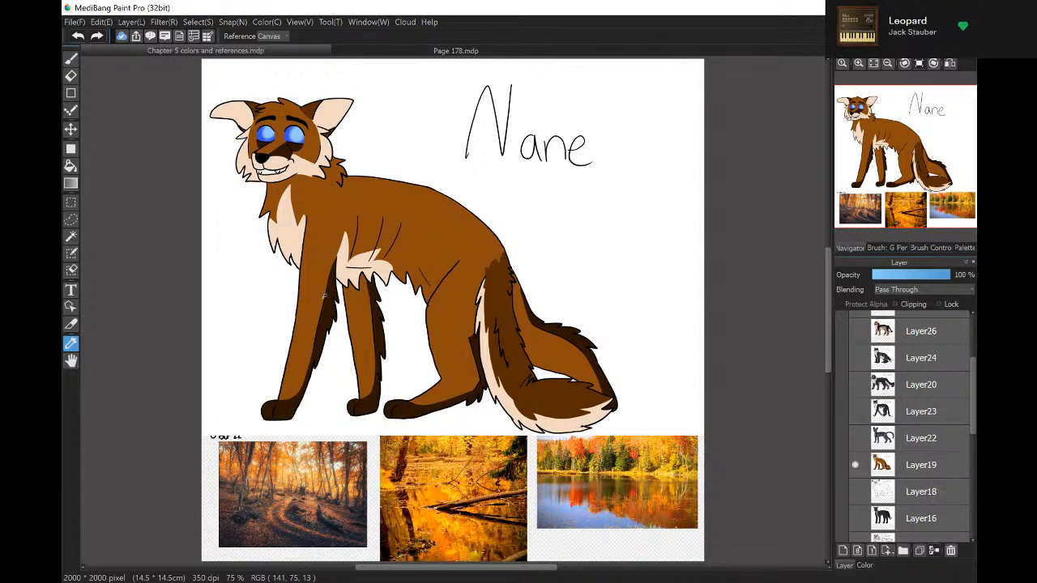
key(b)
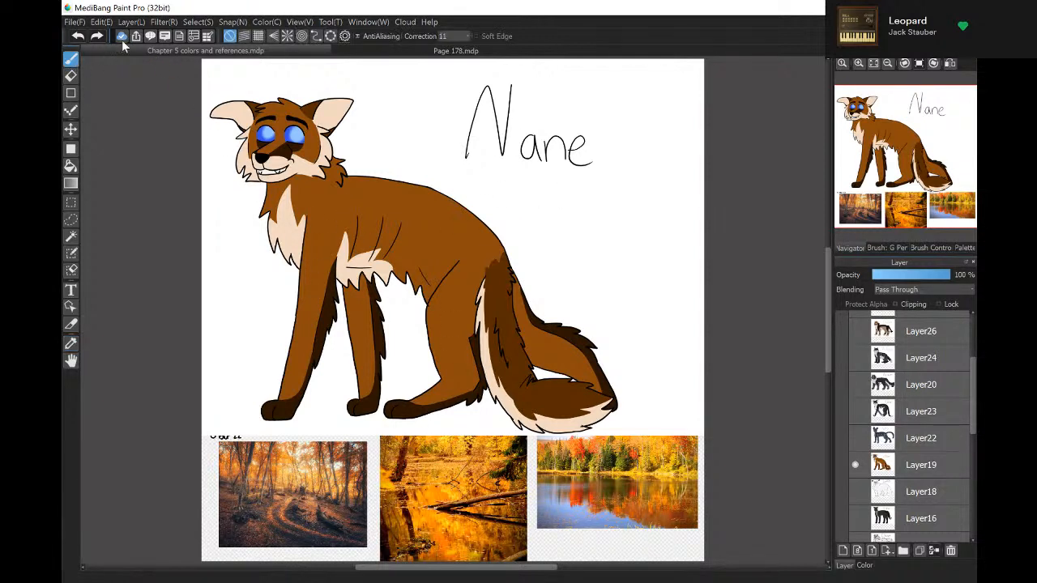
click(348, 51)
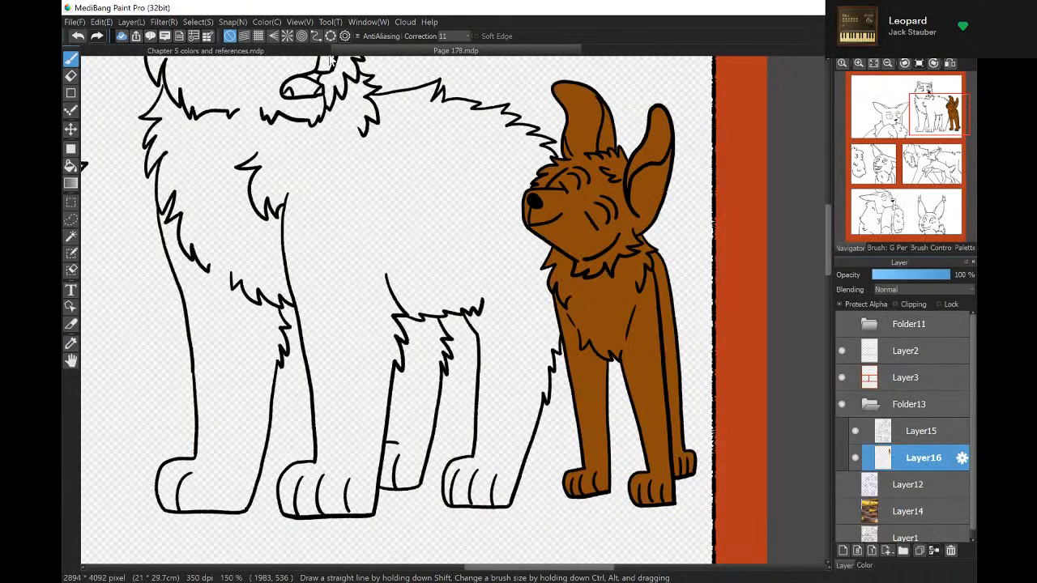
Set the color to black and ink a jagged fur edge between the small animal's forelegs on Layer15.
click(921, 431)
click(865, 565)
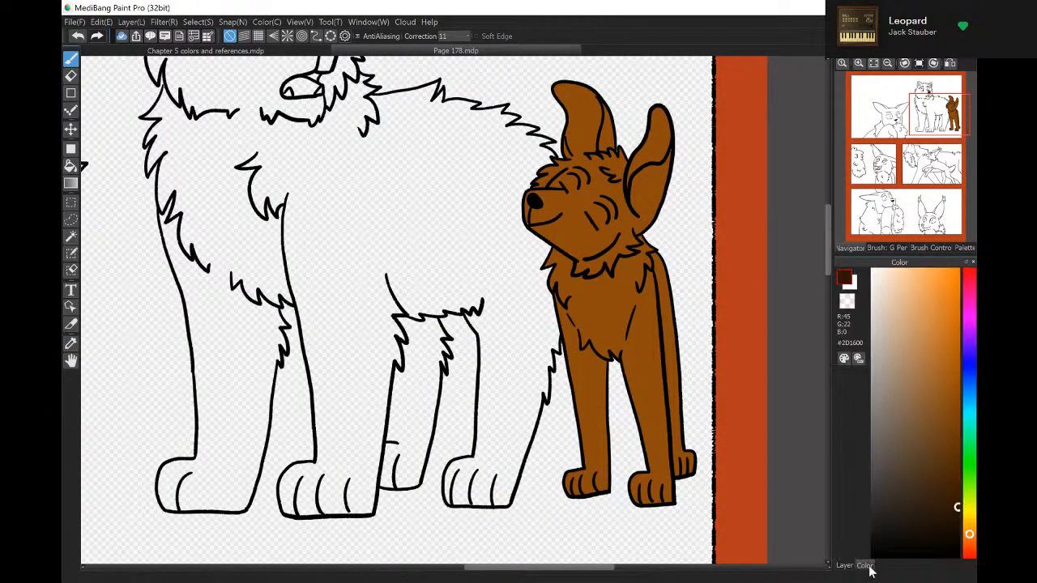
click(872, 557)
click(845, 566)
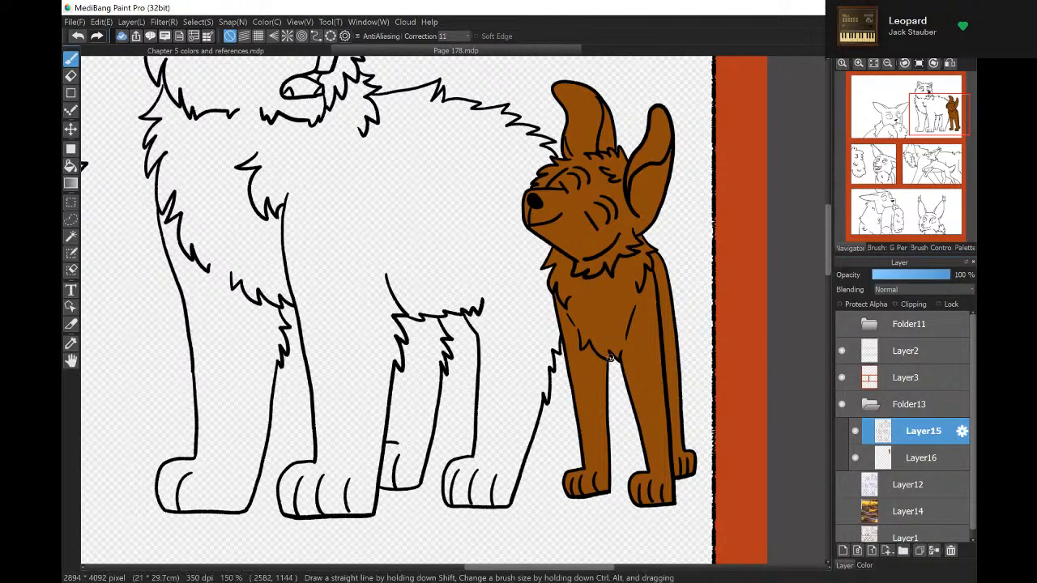
drag(610, 357, 610, 482)
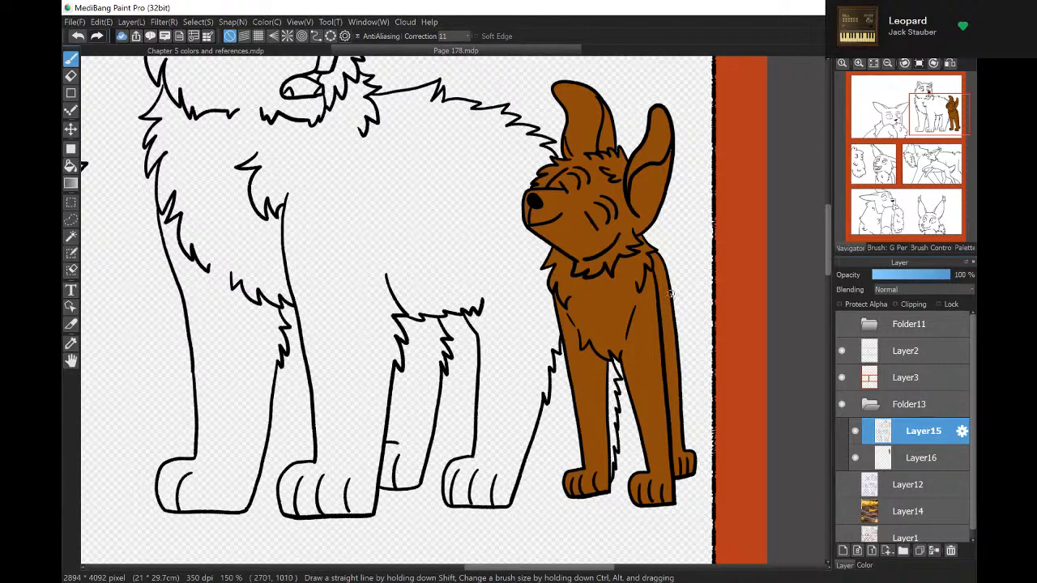
Activate Layer16 of Page 178 and sample the dark brown leg fur color from the Nane reference for filling.
click(890, 462)
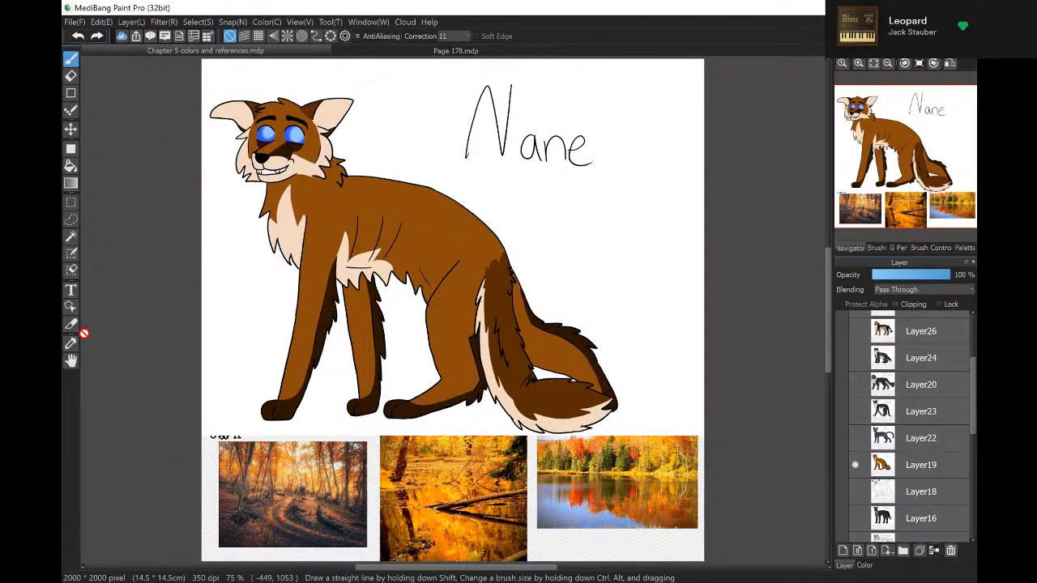
click(71, 342)
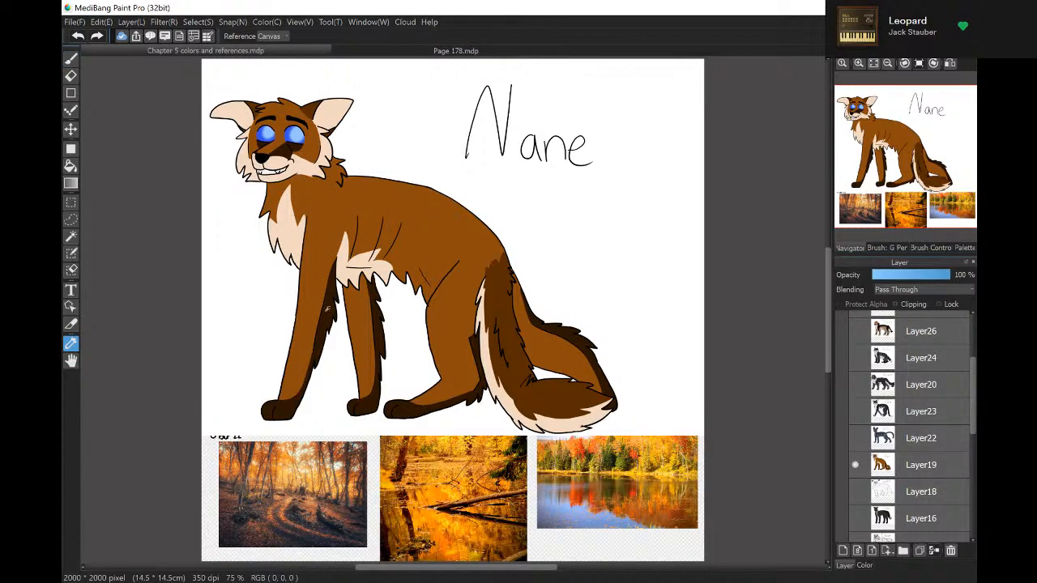
click(70, 166)
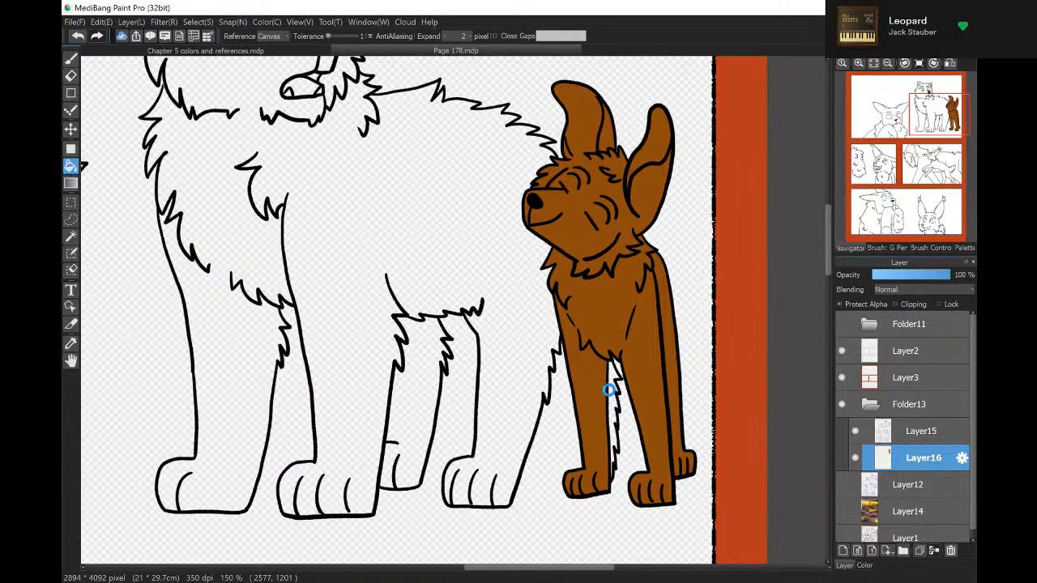
click(618, 384)
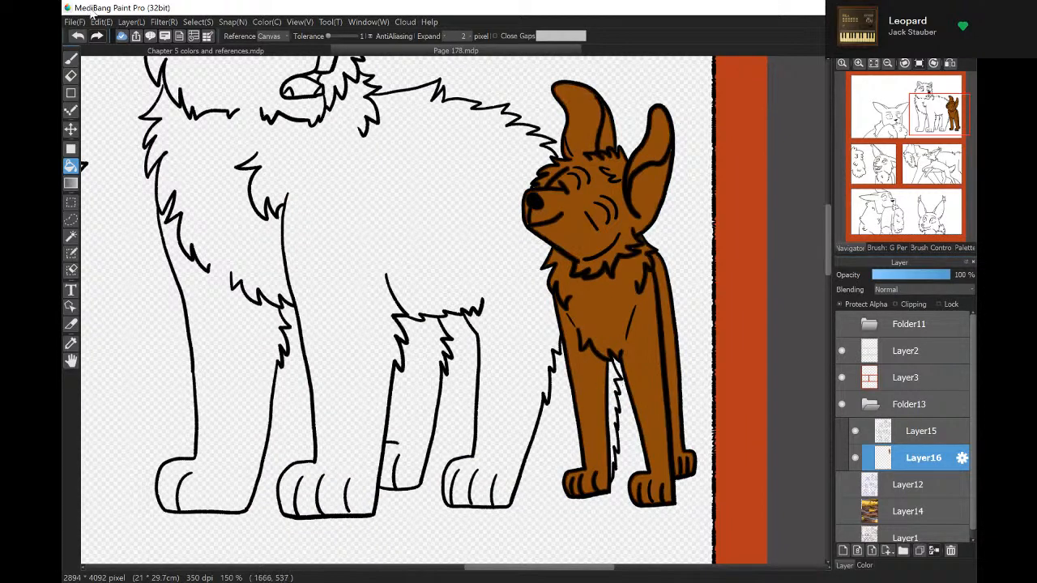
click(78, 36)
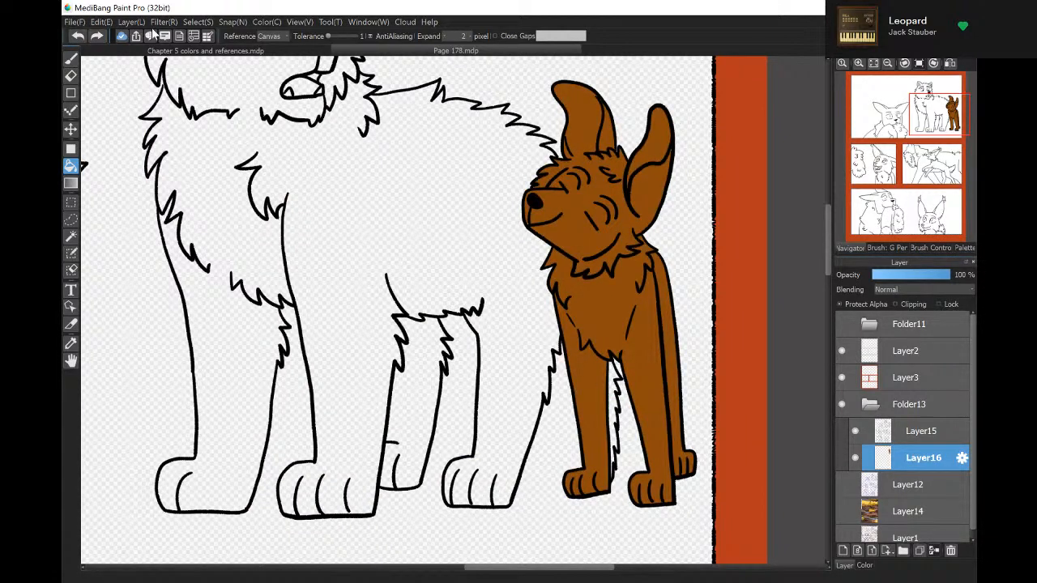
click(613, 405)
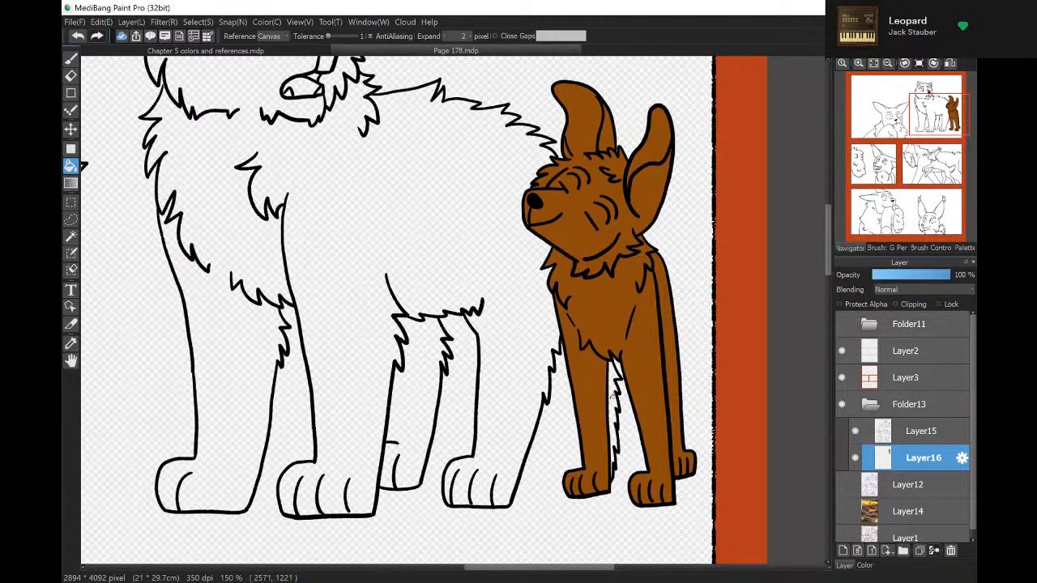
click(620, 387)
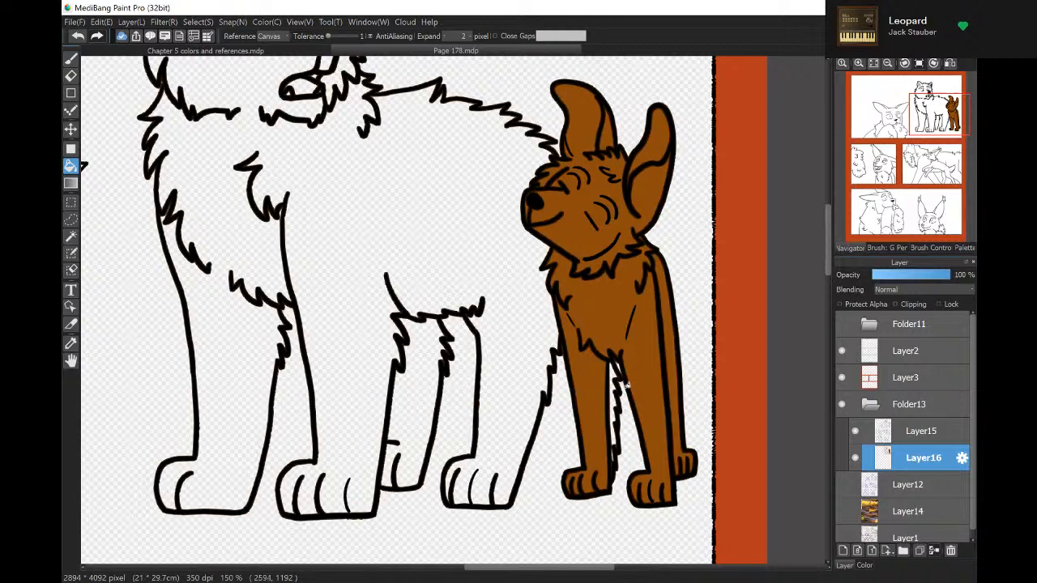
click(77, 36)
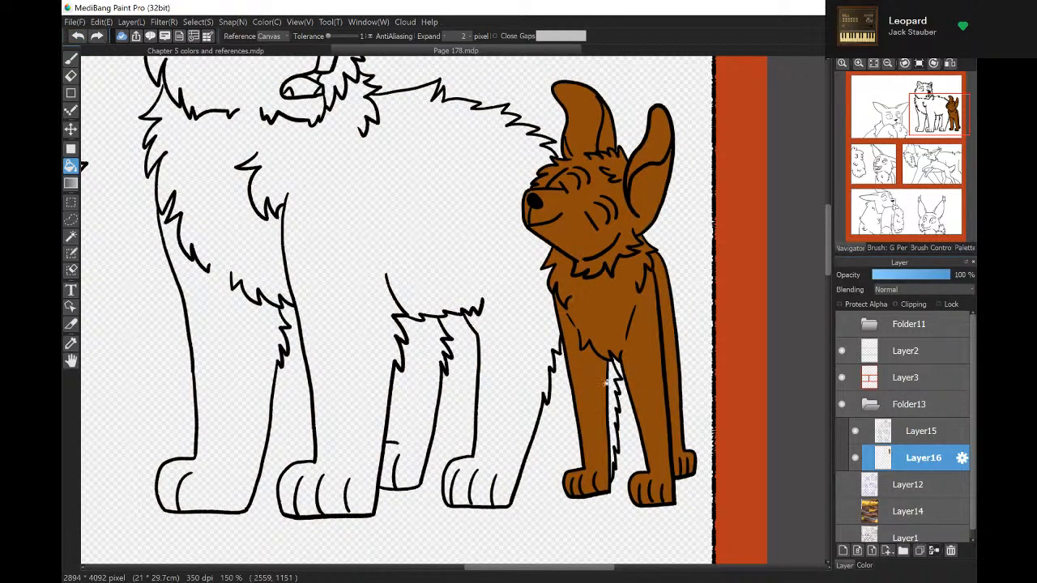
Fill the fur strip between the small animal's forelegs with dark brown and brush over the unfilled gap at its lower end.
click(616, 397)
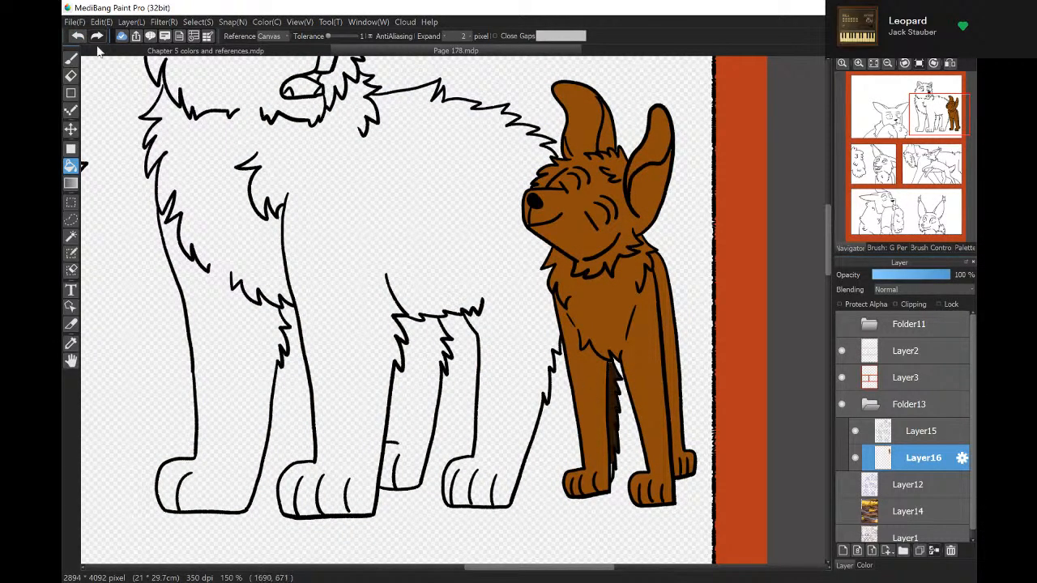
click(70, 58)
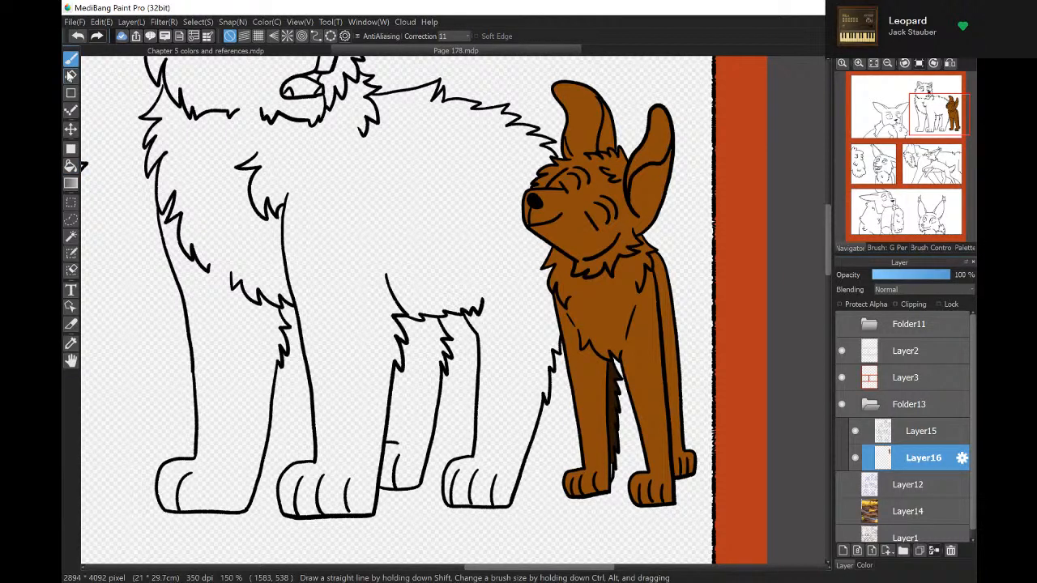
click(859, 63)
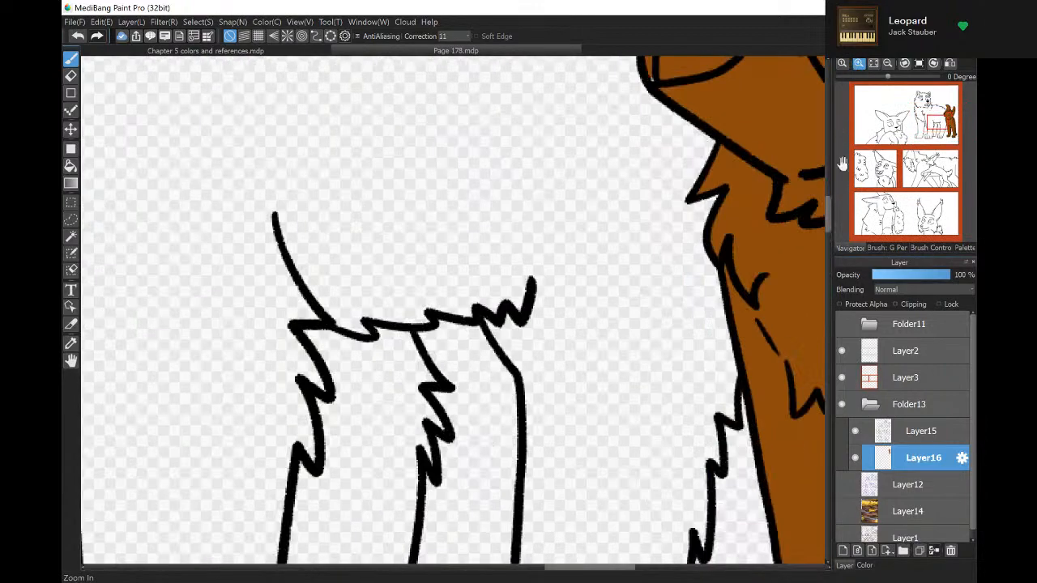
drag(932, 125, 947, 136)
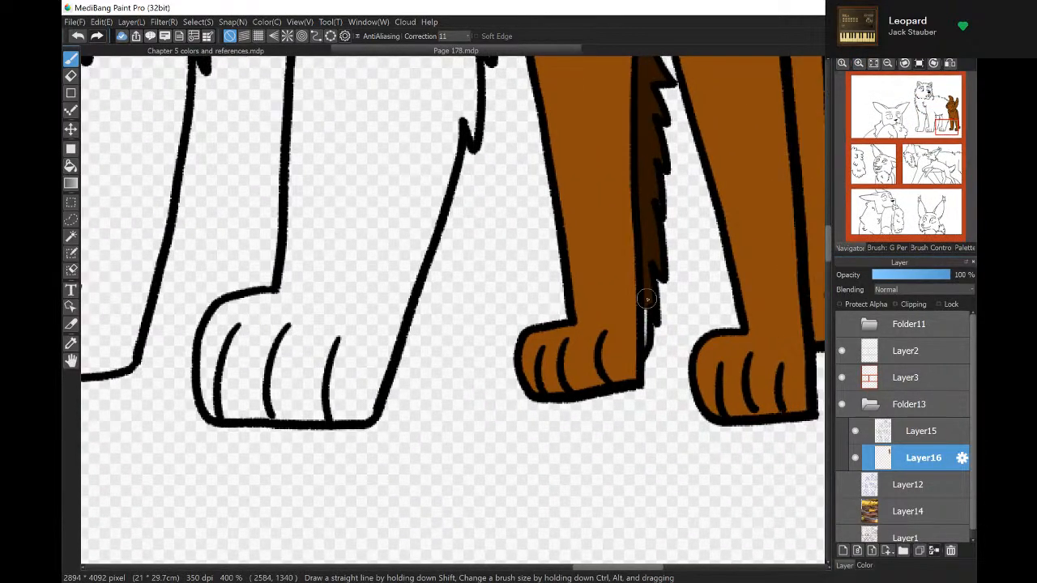
drag(646, 299, 643, 343)
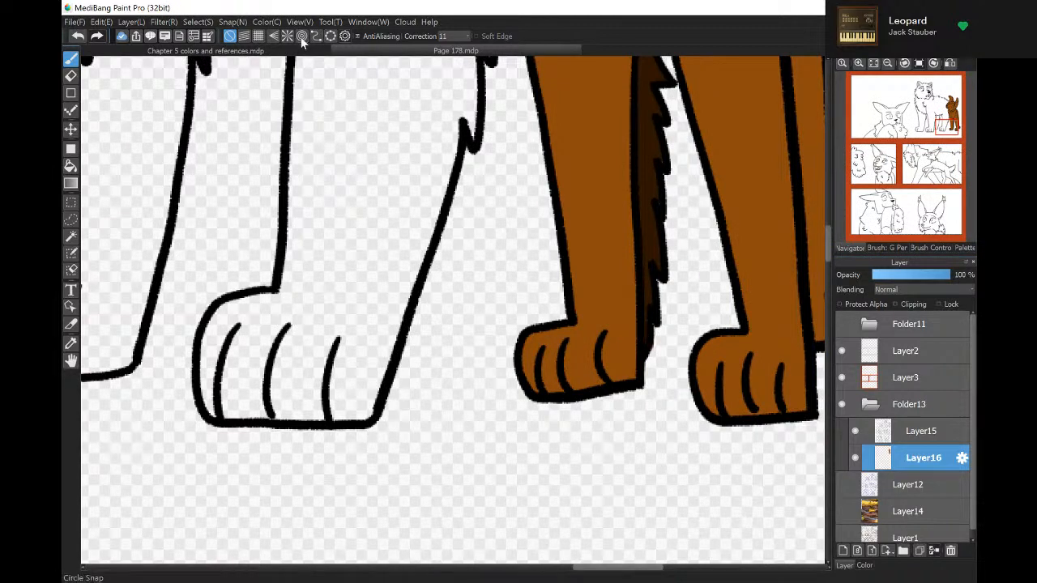
Sample the cream fur color from the Nane reference and return to Page 178 with the brush.
click(206, 51)
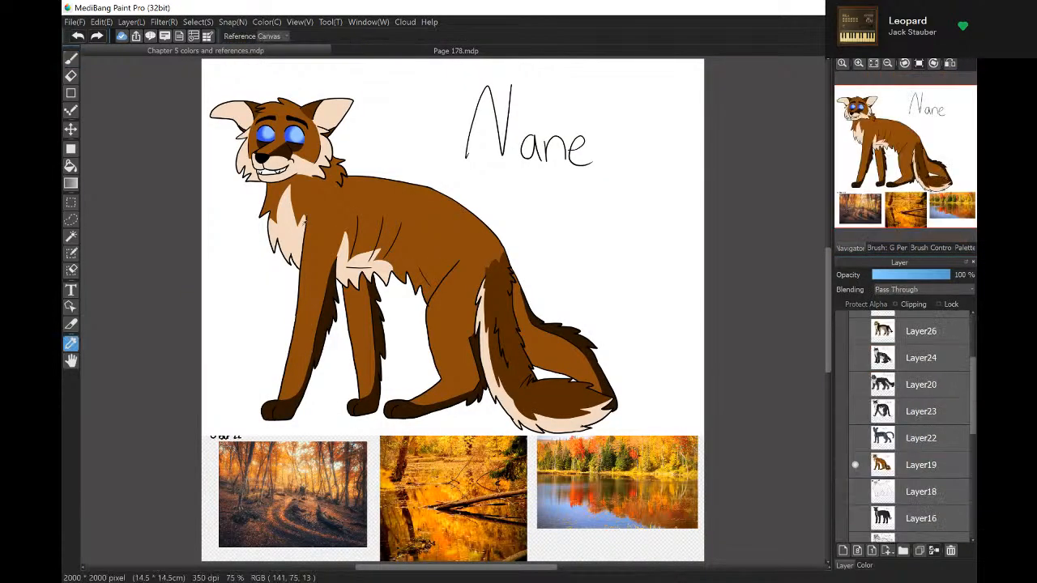
key(alt)
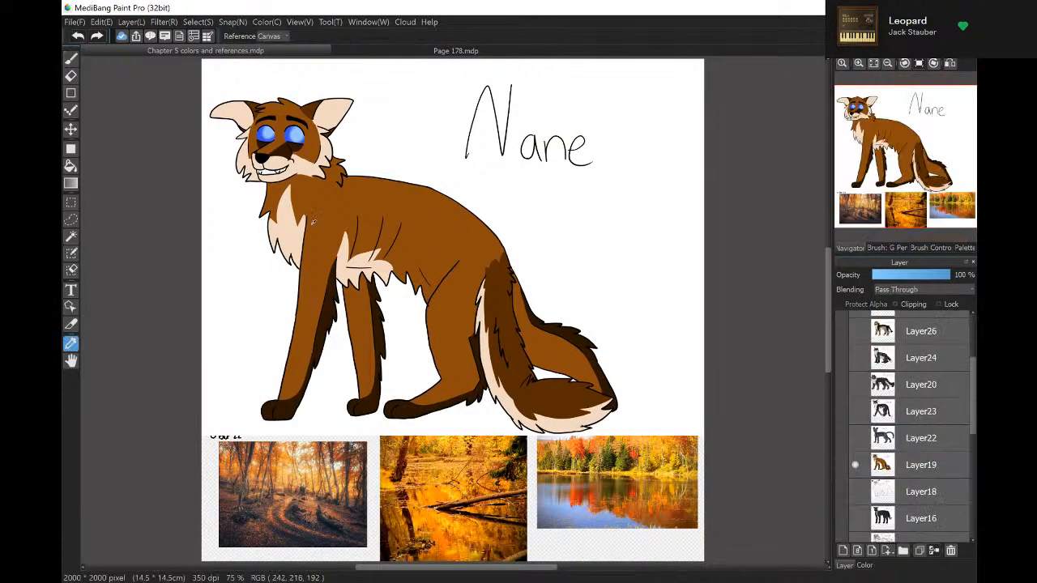
click(71, 58)
click(529, 51)
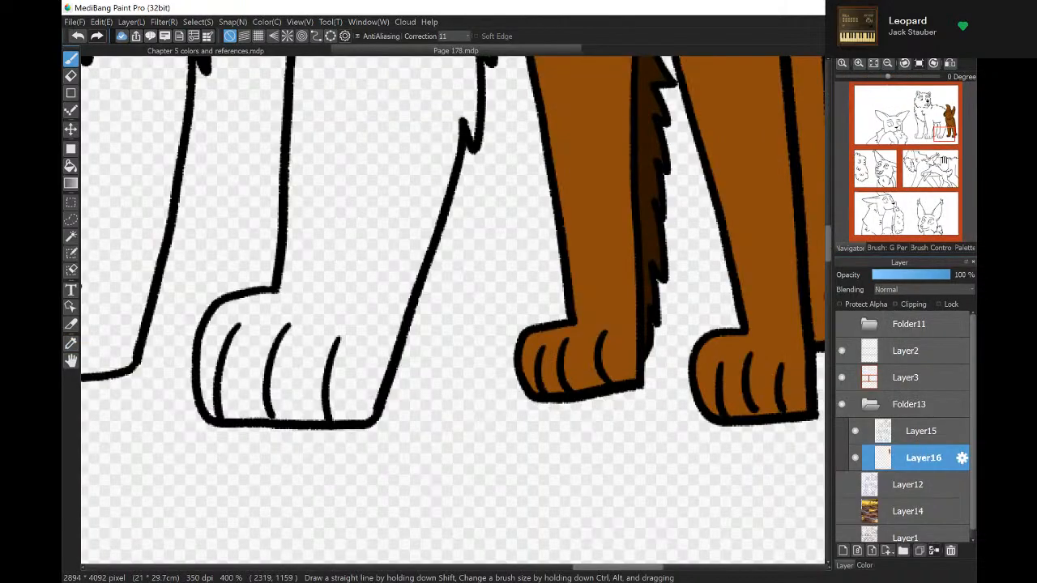
Outline a jagged, flame-shaped tuft on the small animal's lower chest in cream and fill it with the same color.
click(942, 126)
drag(946, 126, 947, 125)
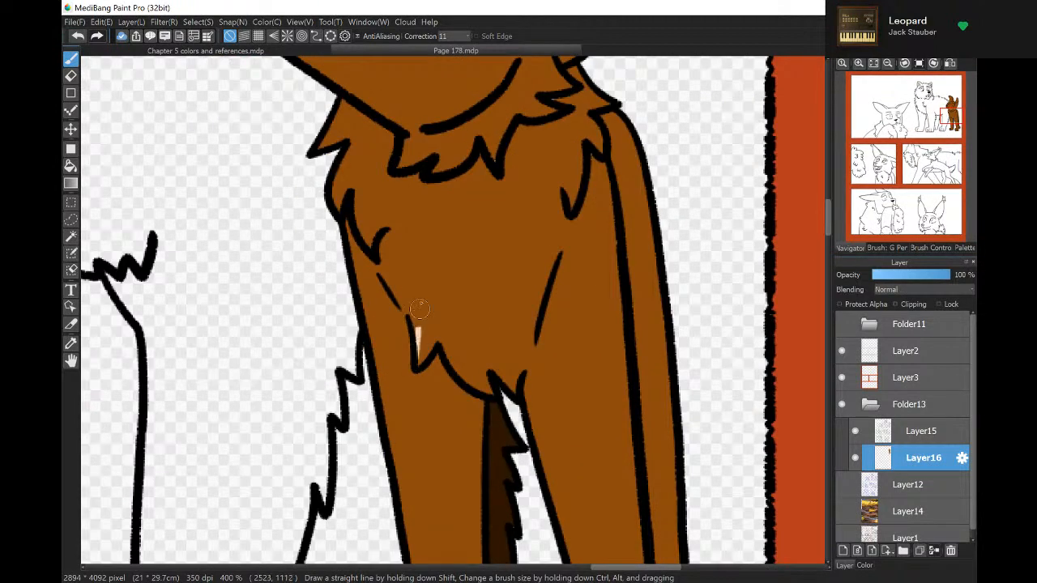
mouse_move(417, 333)
mouse_down()
mouse_move(448, 293)
mouse_move(470, 207)
mouse_move(492, 306)
mouse_move(504, 254)
mouse_move(520, 283)
mouse_move(525, 372)
mouse_up()
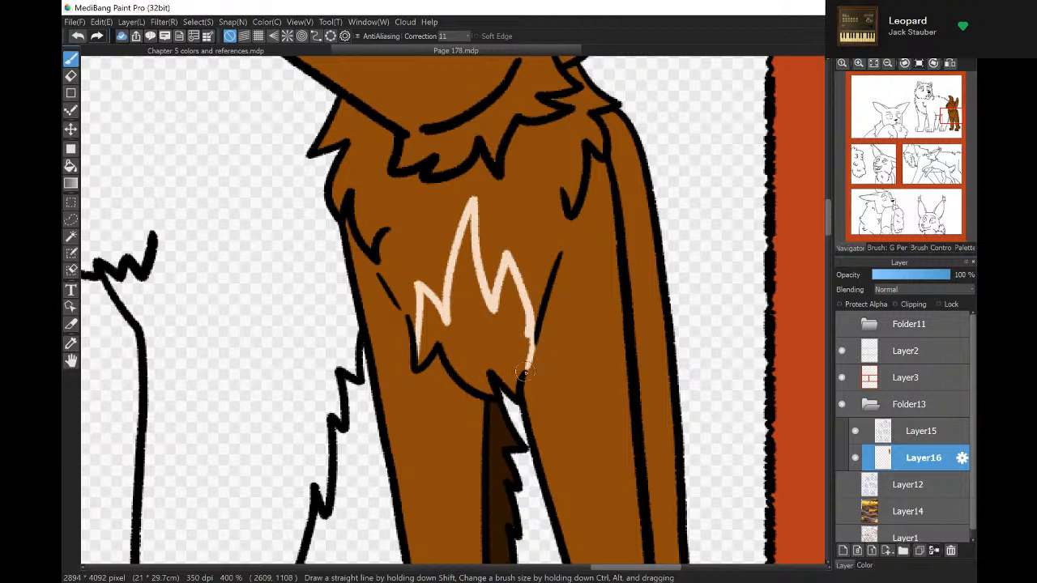
click(70, 165)
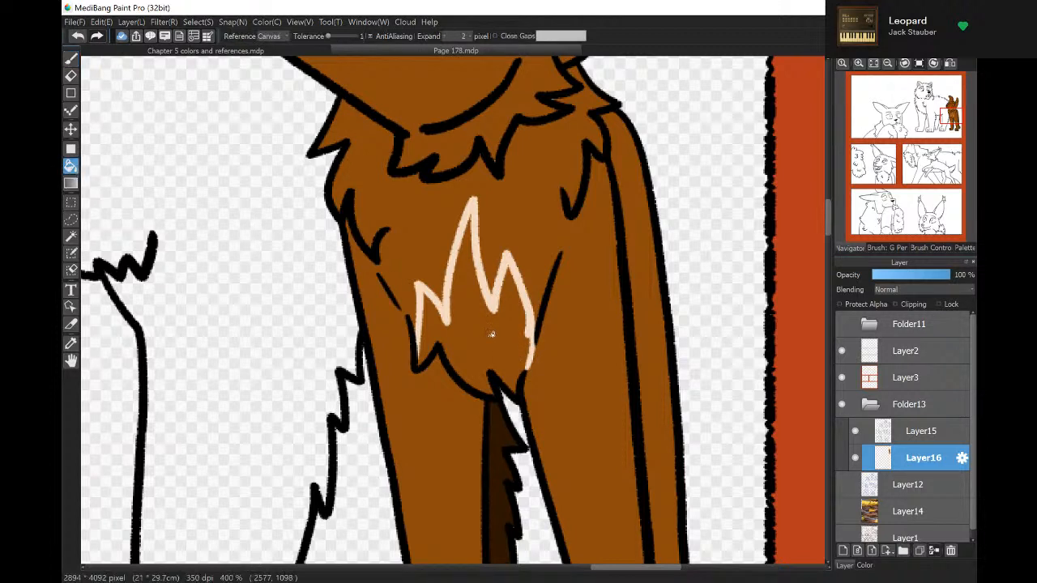
click(427, 283)
Draw cream boundary lines closing off the small animal's forehead, cheek ruff and lower muzzle.
click(70, 58)
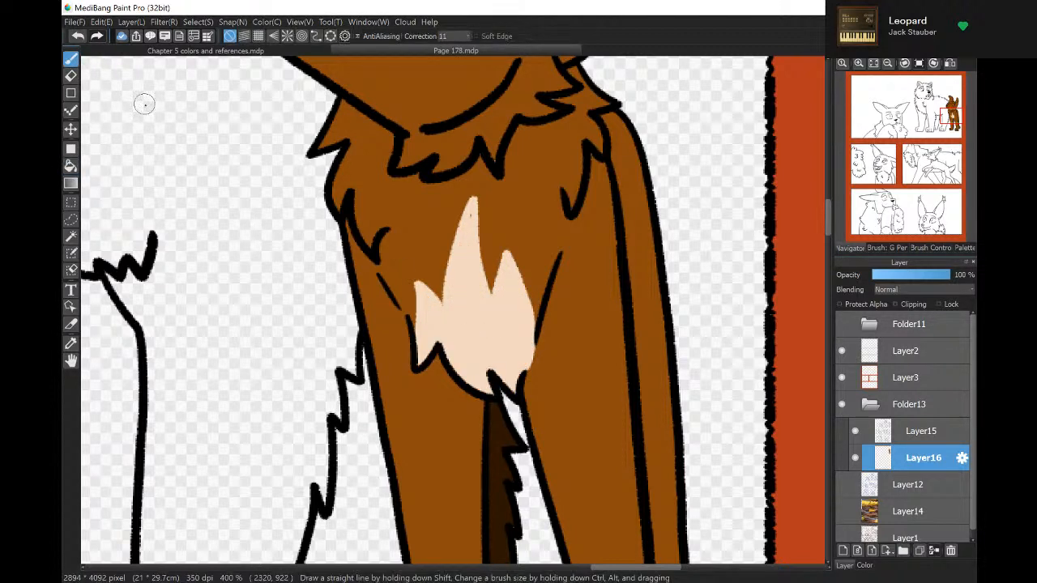
scroll(829, 224, up, 5)
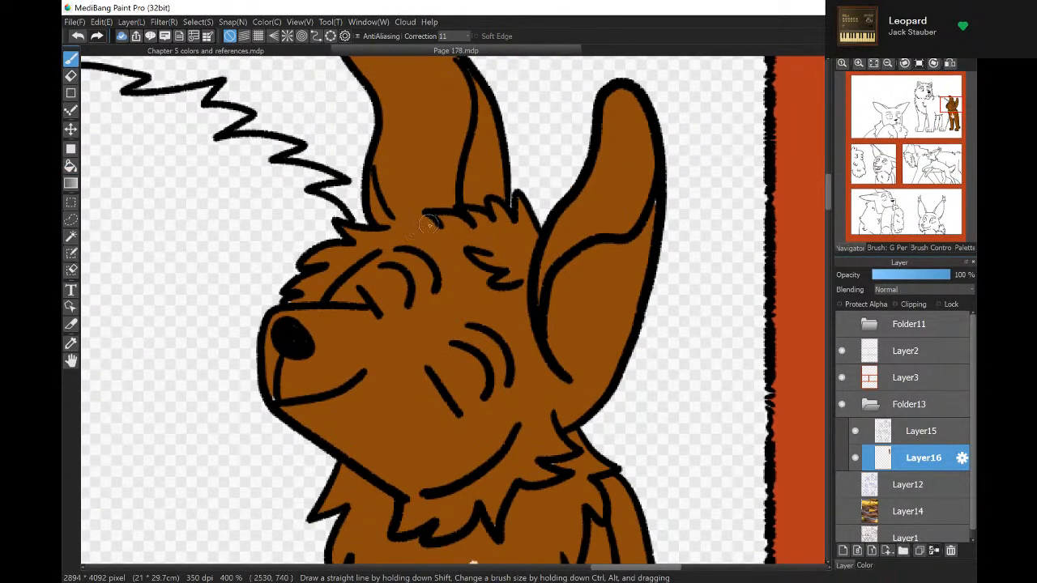
mouse_move(429, 223)
mouse_down()
mouse_move(373, 251)
mouse_move(396, 218)
mouse_up()
drag(554, 405, 513, 432)
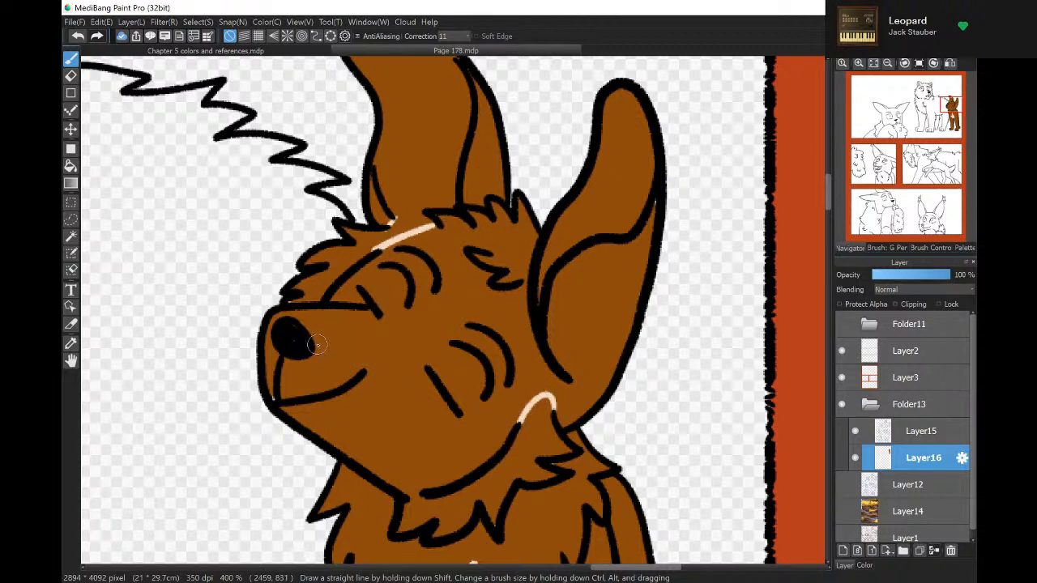
mouse_move(316, 344)
mouse_down()
mouse_move(400, 397)
mouse_move(465, 501)
mouse_up()
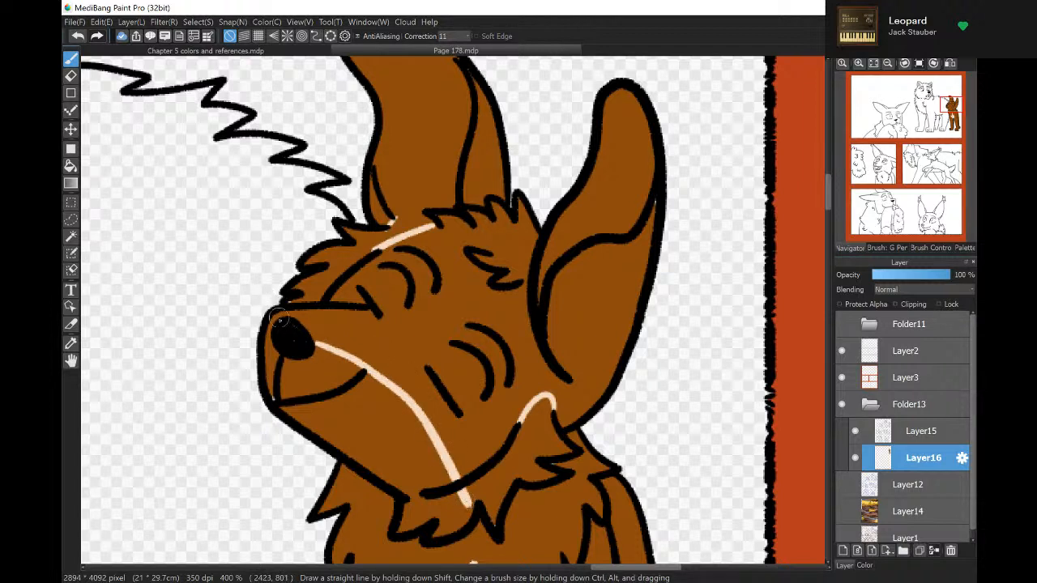
Fill the small animal's inner ears, forehead tuft, cheek ruff, chin and muzzle with cream.
click(69, 165)
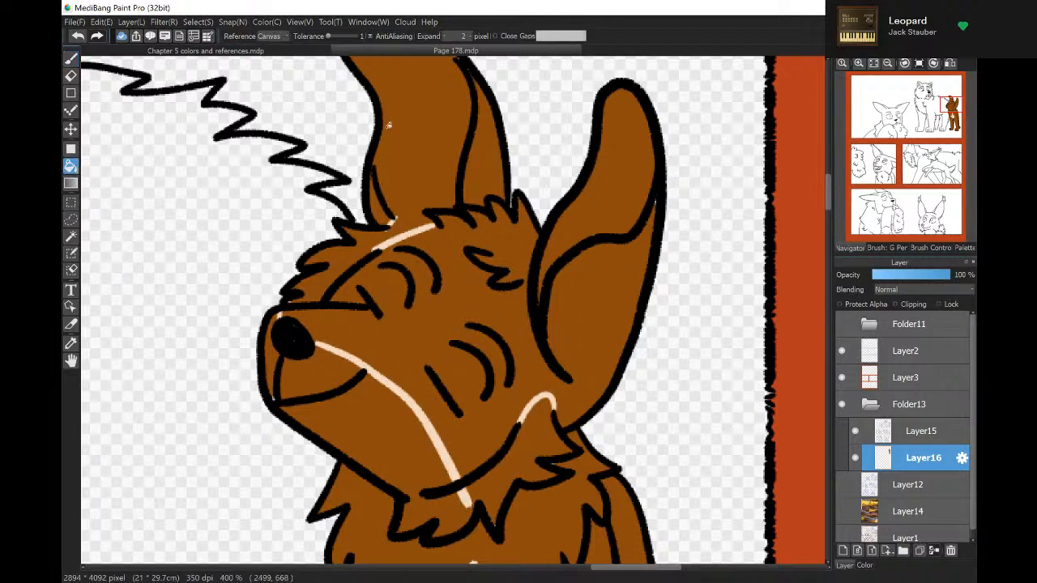
click(432, 138)
click(549, 241)
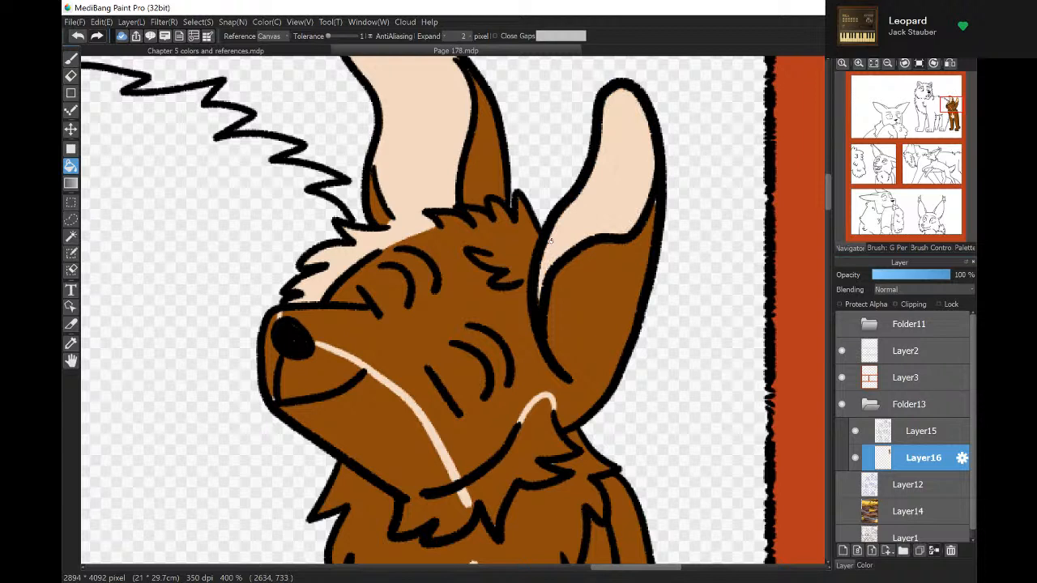
click(501, 472)
click(428, 460)
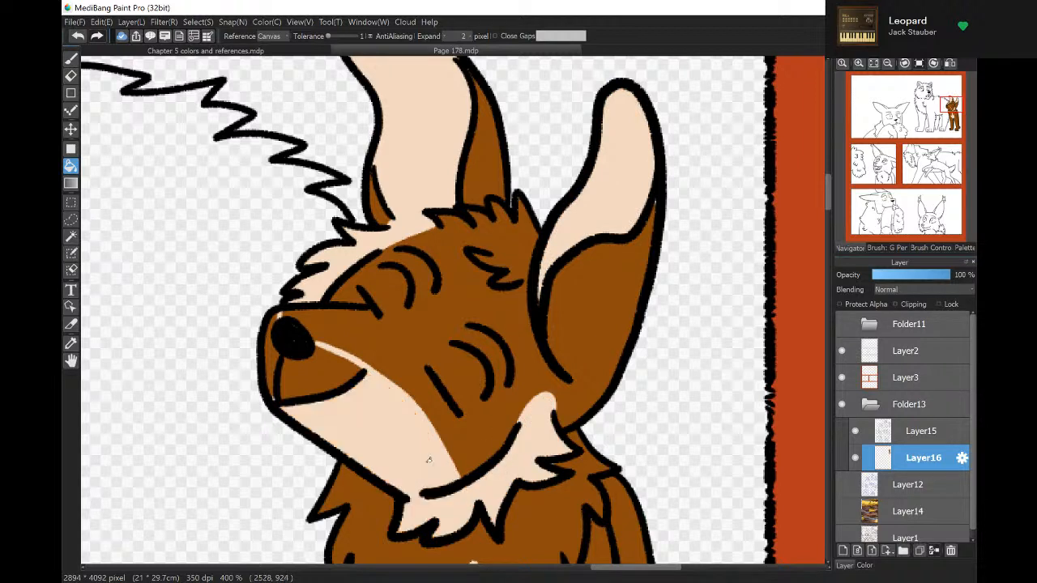
click(313, 380)
Sample the dark brown paw color from the Nane reference and return to Page 178 with the brush.
click(70, 58)
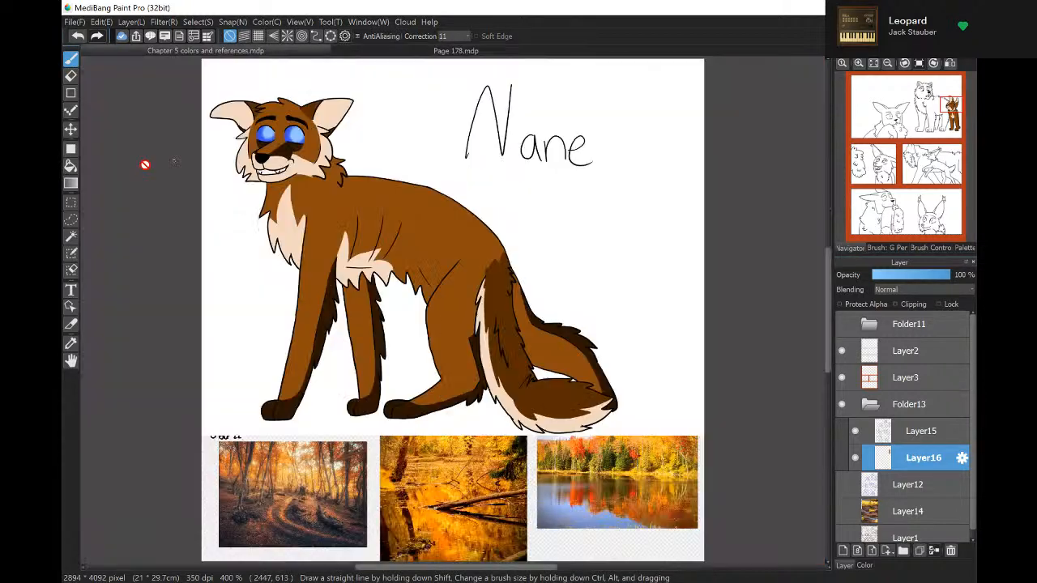
click(71, 343)
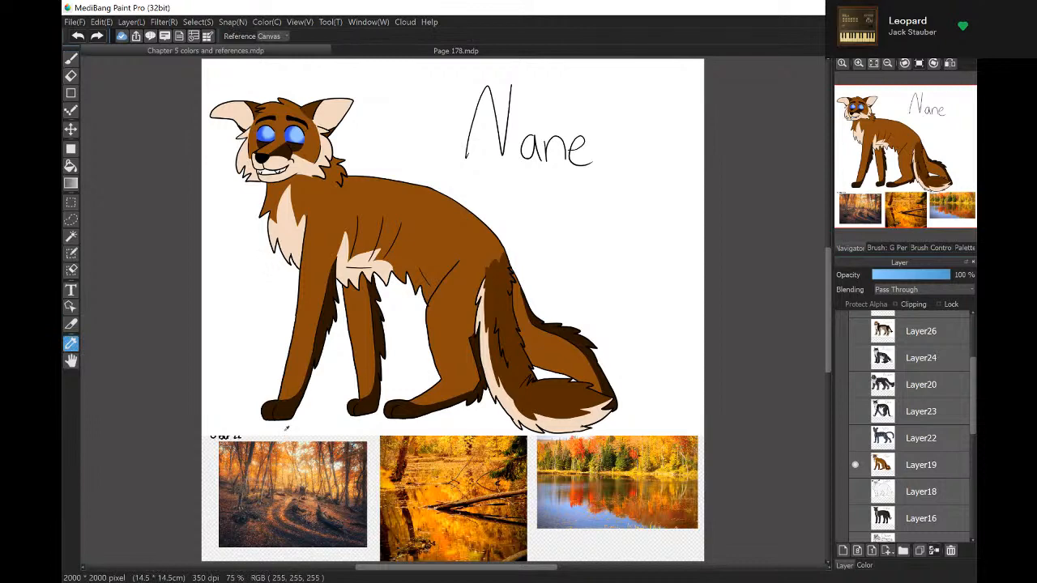
click(73, 59)
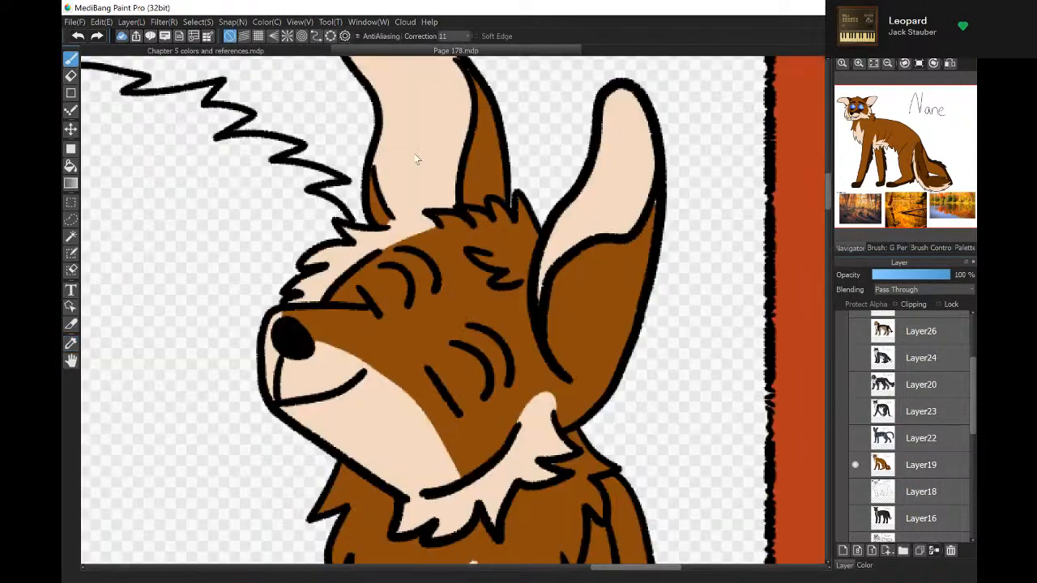
click(376, 52)
Draw dark brown boundary lines above the small animal's three visible paws and fill the paws with dark brown.
drag(951, 113, 951, 131)
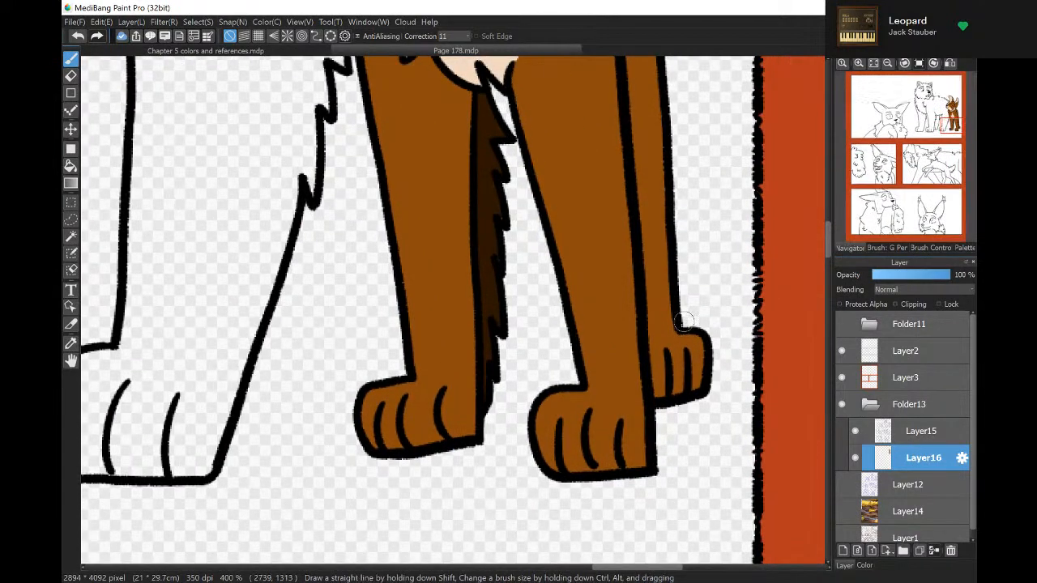
drag(679, 331, 645, 338)
drag(591, 388, 644, 394)
drag(413, 378, 480, 373)
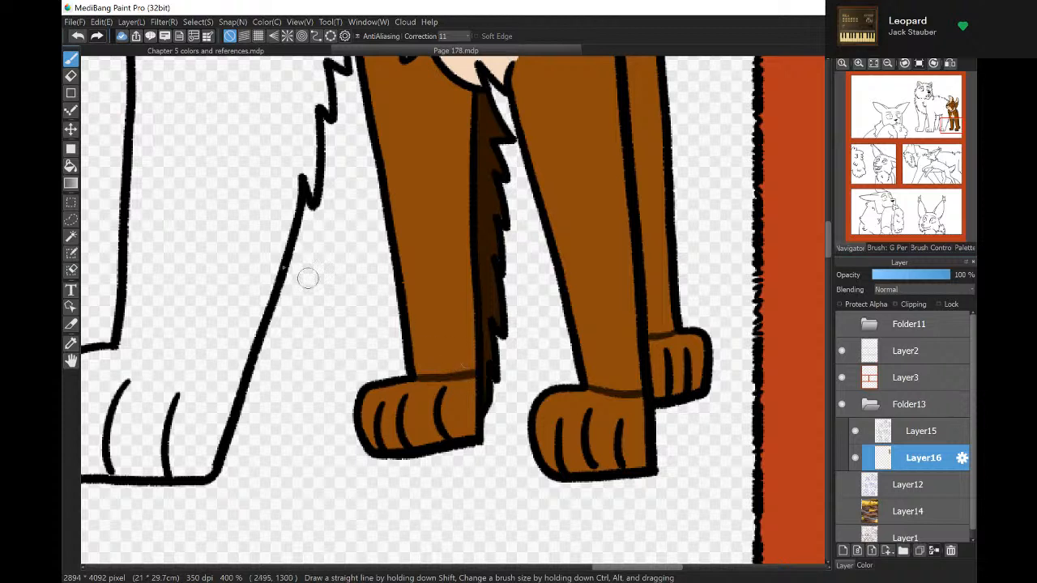
click(70, 167)
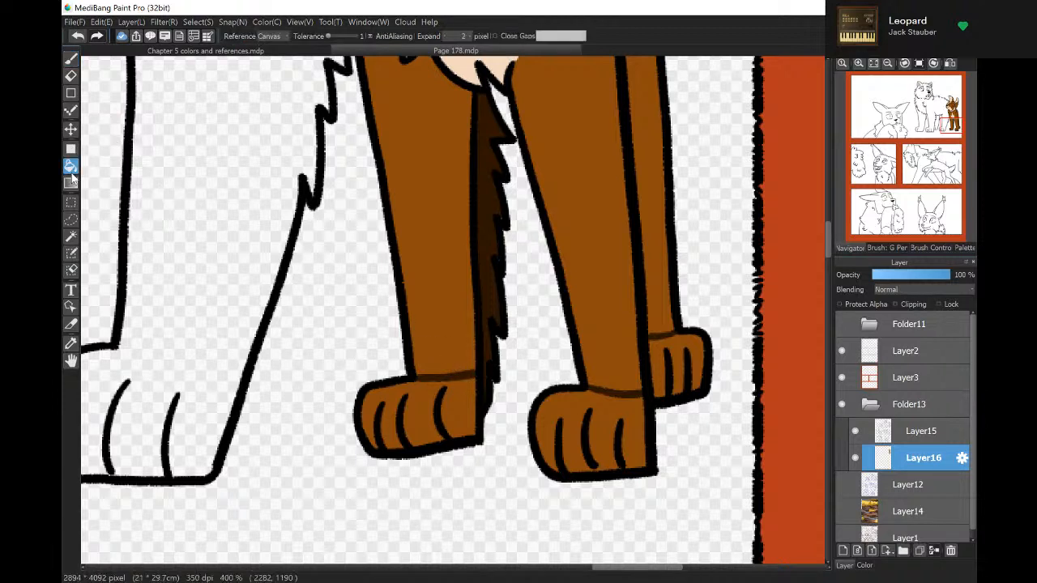
click(430, 390)
click(601, 385)
click(683, 344)
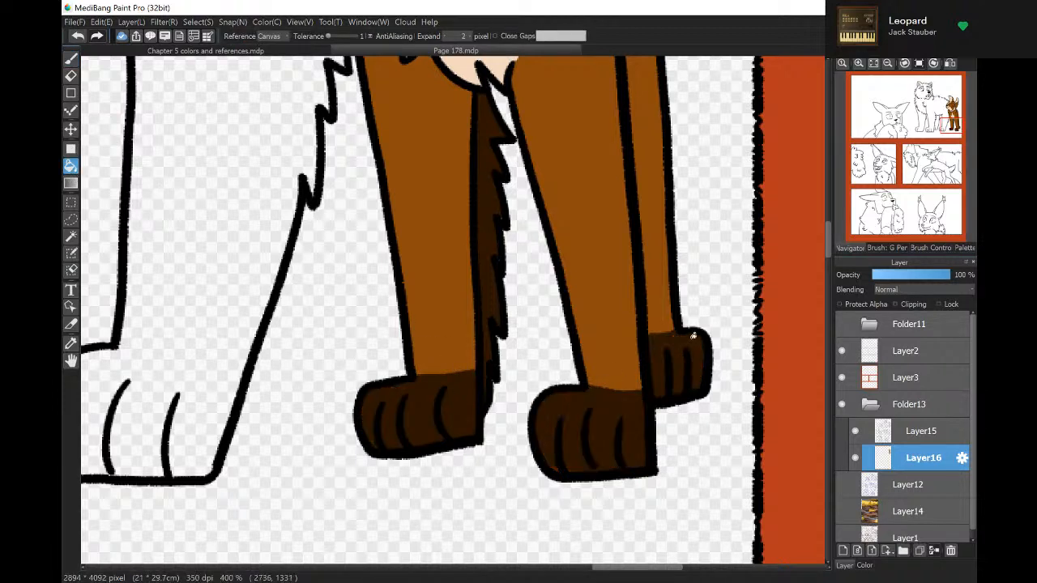
Paint dark brown markings on the small animal's face, from the nose along the muzzle and beneath the eyes.
click(950, 134)
drag(948, 125, 946, 116)
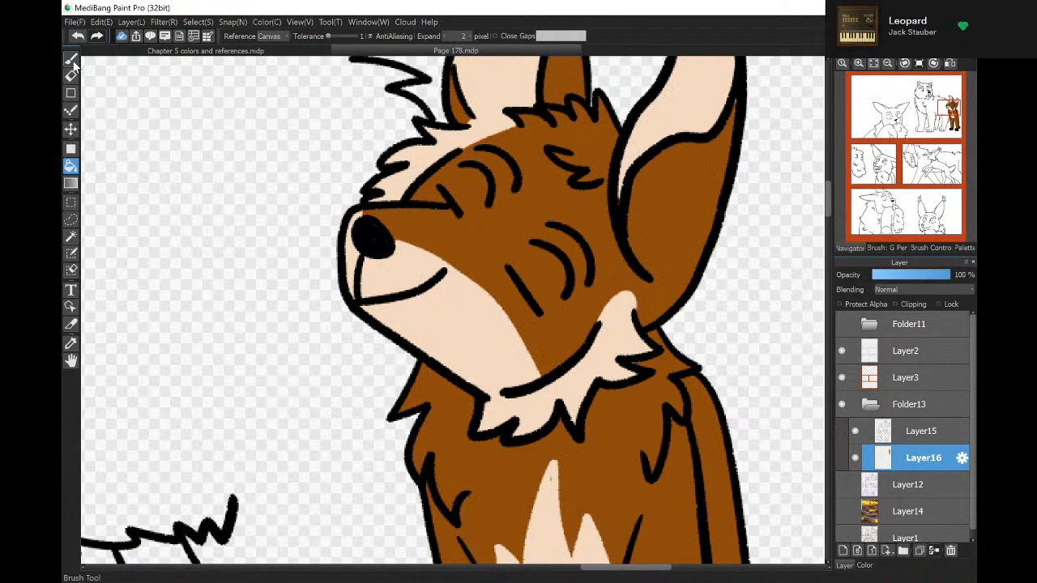
click(71, 59)
mouse_move(366, 211)
mouse_down()
mouse_move(439, 181)
mouse_move(446, 202)
mouse_move(389, 242)
mouse_move(508, 269)
mouse_up()
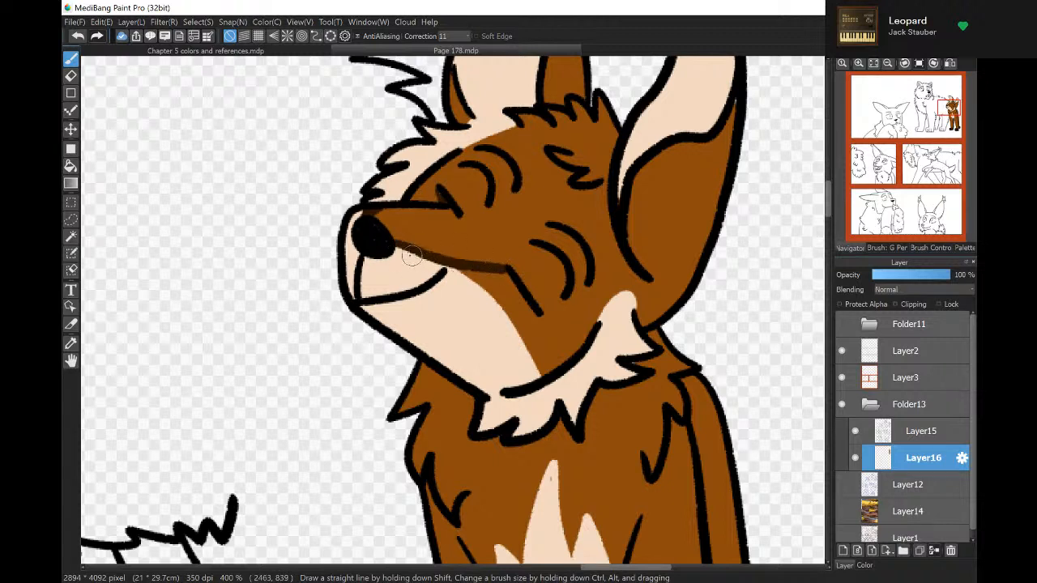
mouse_move(403, 251)
mouse_down()
mouse_move(433, 277)
mouse_move(442, 269)
mouse_move(429, 263)
mouse_move(437, 265)
mouse_move(425, 278)
mouse_up()
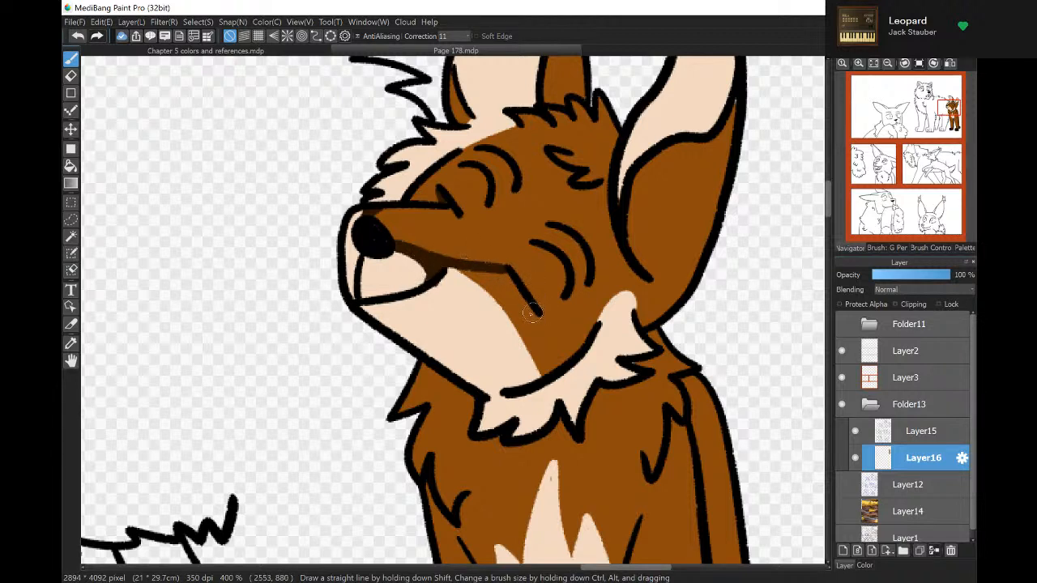
mouse_move(532, 312)
mouse_down()
mouse_move(443, 268)
mouse_move(510, 291)
mouse_move(501, 280)
mouse_move(512, 301)
mouse_move(504, 282)
mouse_move(524, 308)
mouse_move(498, 269)
mouse_move(523, 297)
mouse_up()
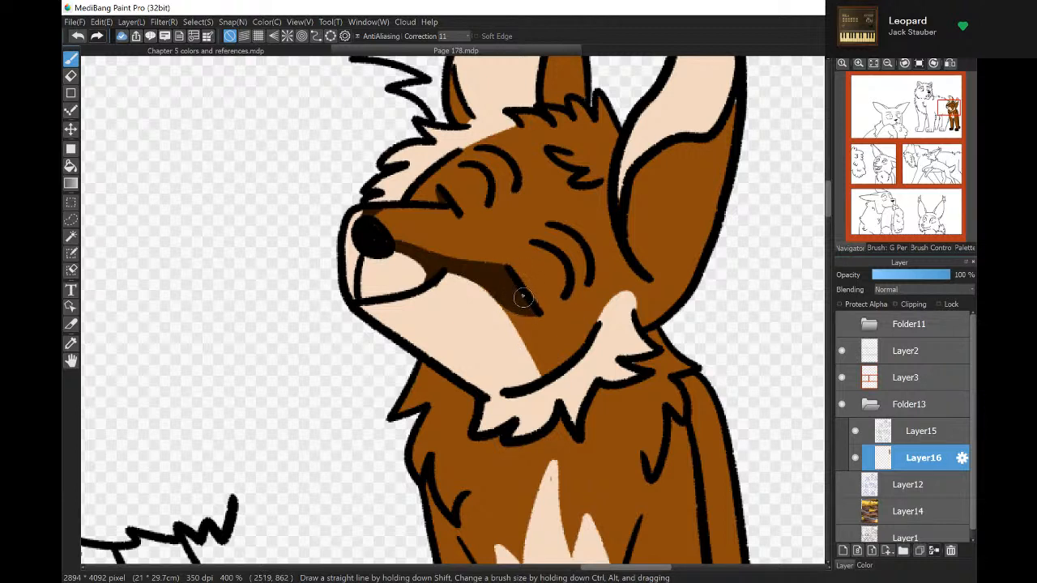
drag(449, 211, 452, 185)
Sample the medium brown ear color from the Nane reference and return to Page 178 with the brush.
click(205, 50)
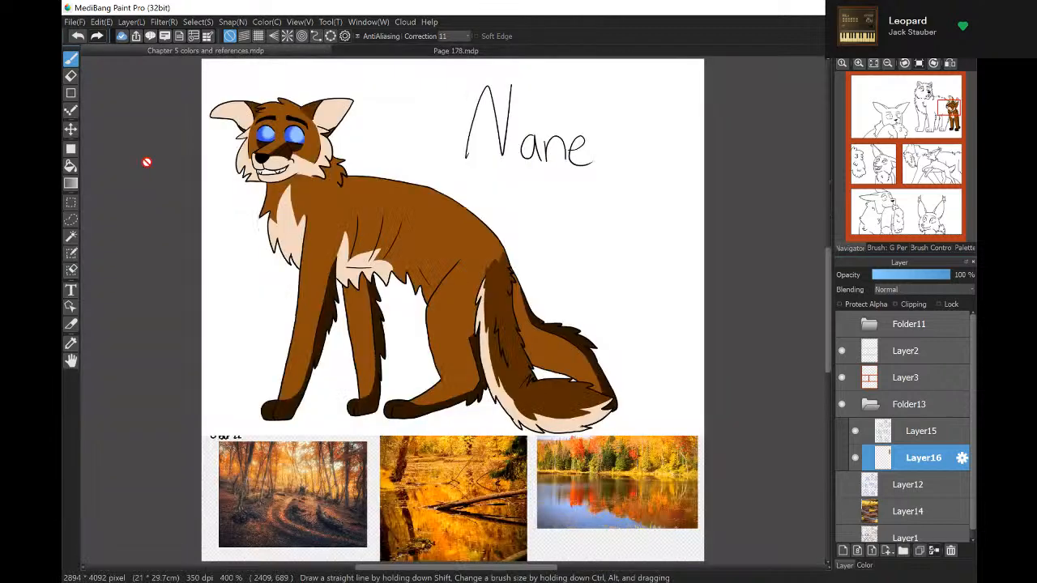
key(i)
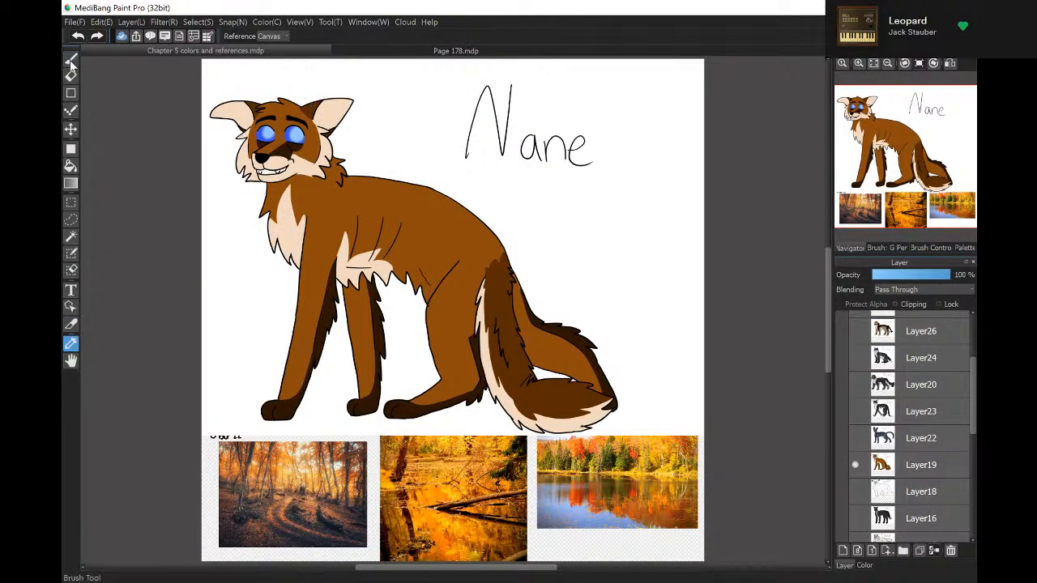
key(b)
click(379, 52)
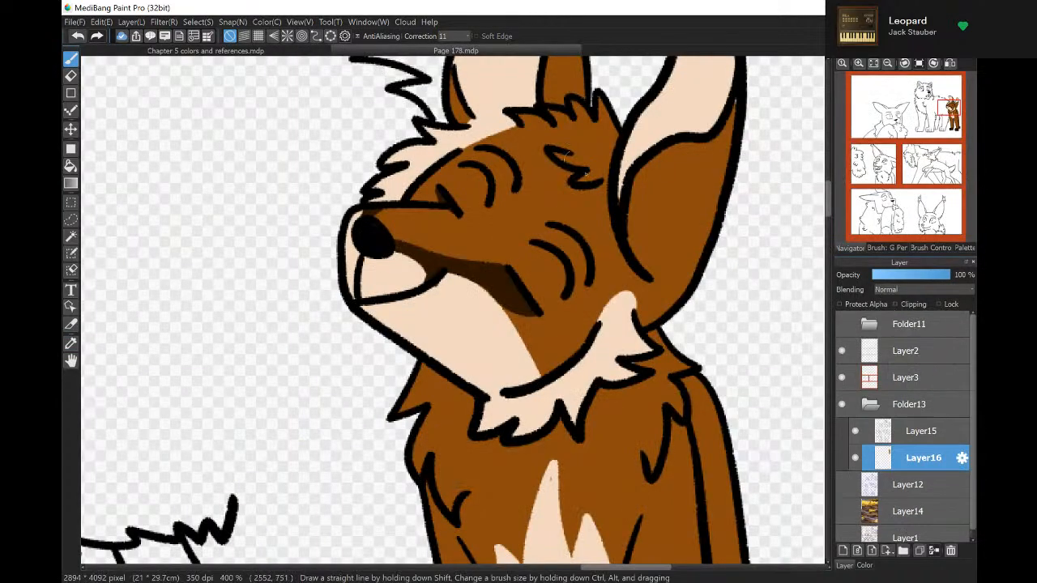
Close off the bases of the small animal's ears with medium brown lines and fill the ear backs with medium brown.
drag(640, 316, 659, 252)
drag(453, 113, 467, 123)
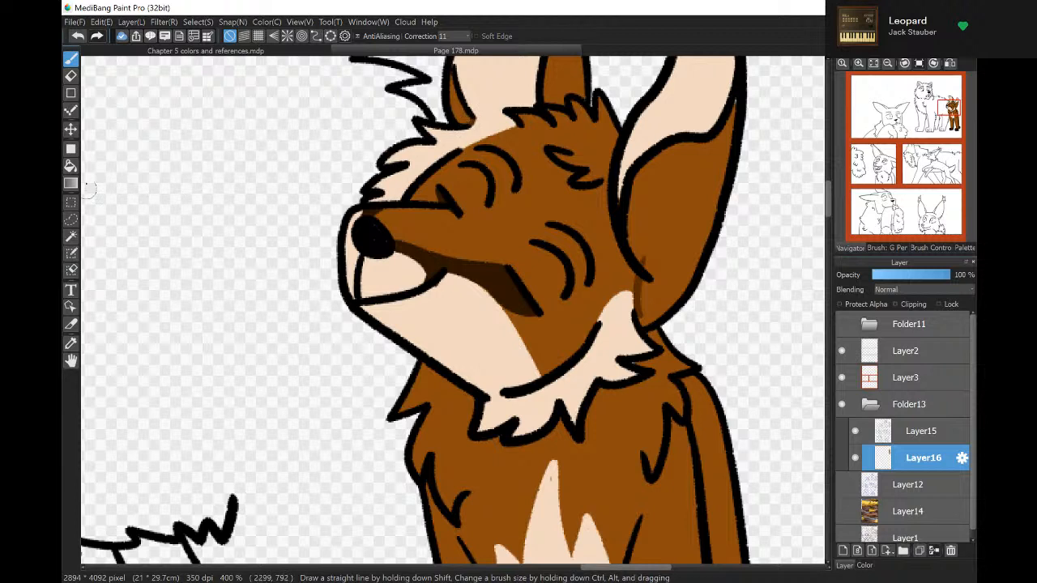
click(71, 166)
click(457, 106)
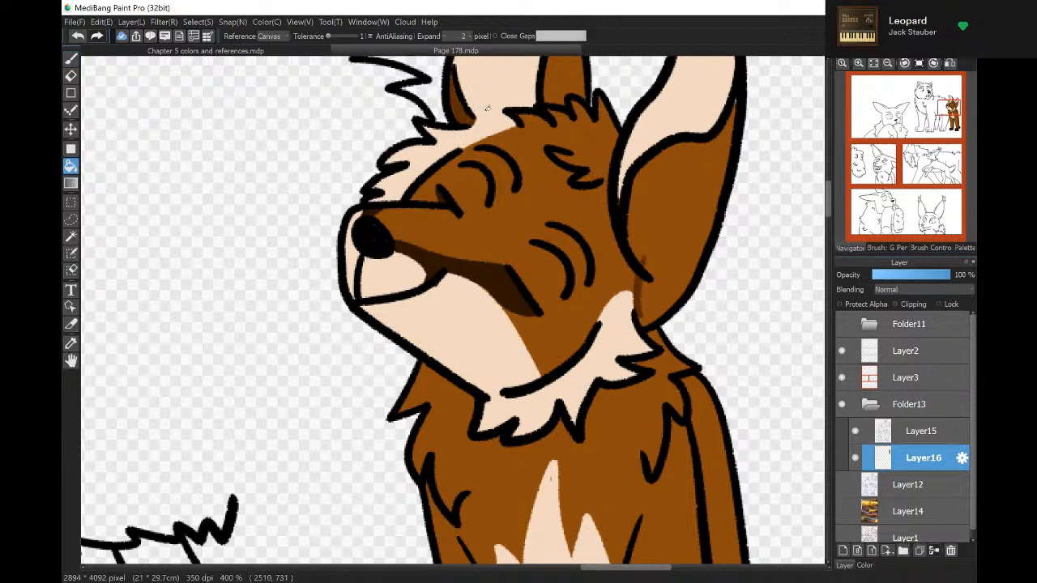
click(566, 90)
click(668, 198)
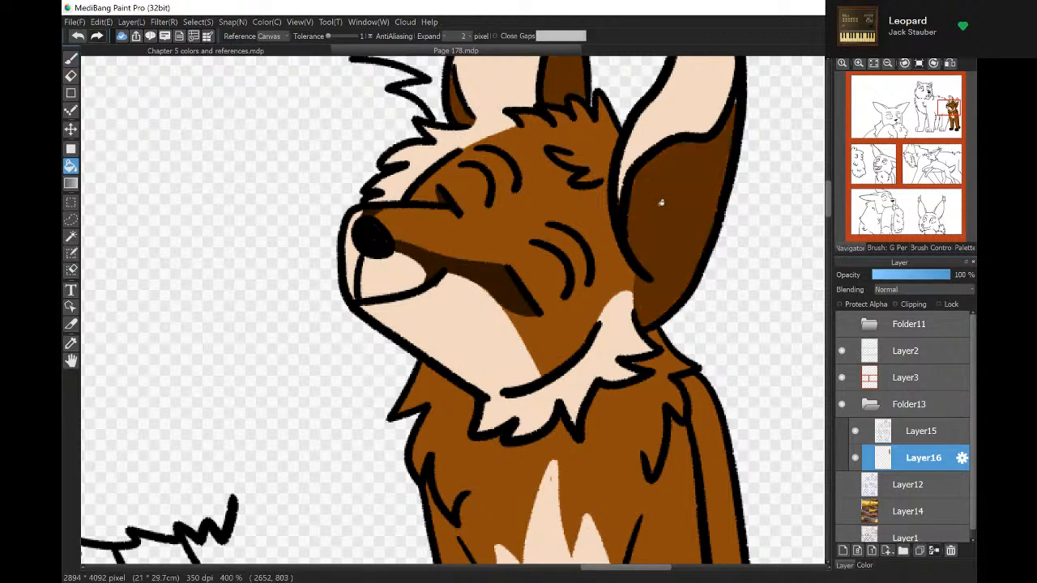
Sample the deep blue eye color from the Nane reference and return to Page 178 with the brush.
click(70, 59)
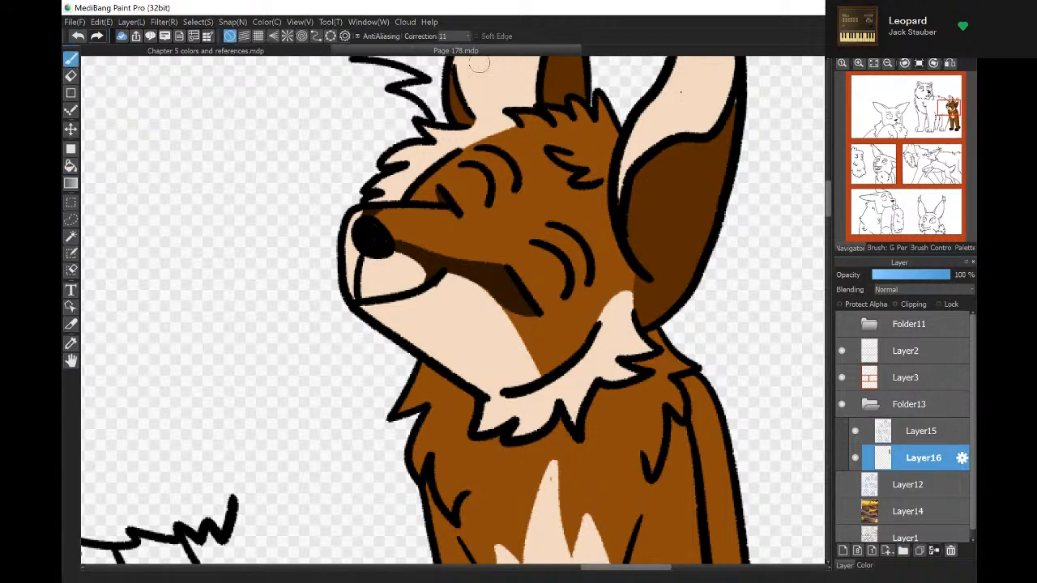
click(945, 114)
mouse_move(945, 114)
mouse_down()
mouse_move(950, 132)
mouse_move(946, 115)
mouse_up()
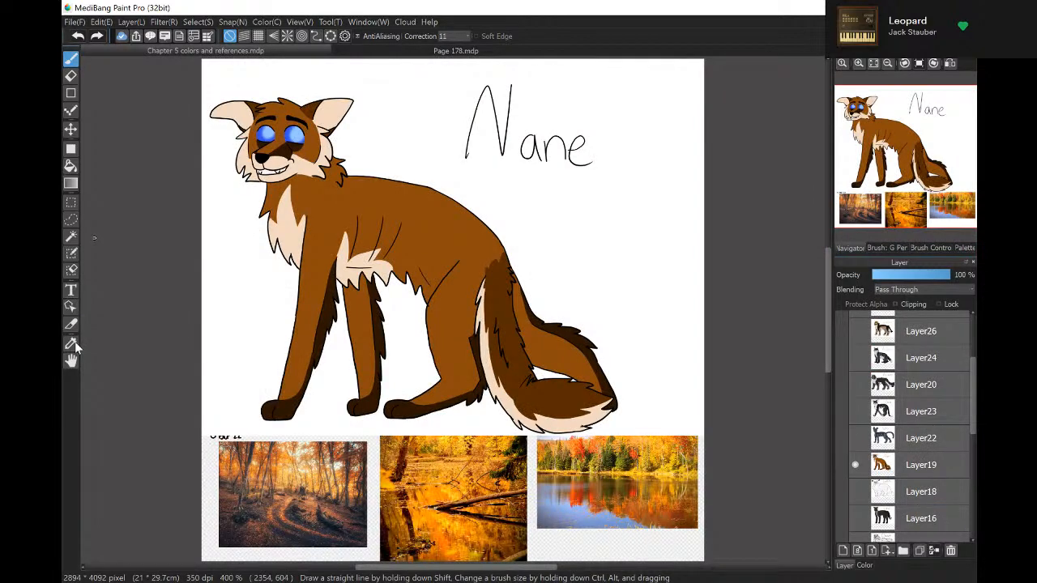
click(71, 343)
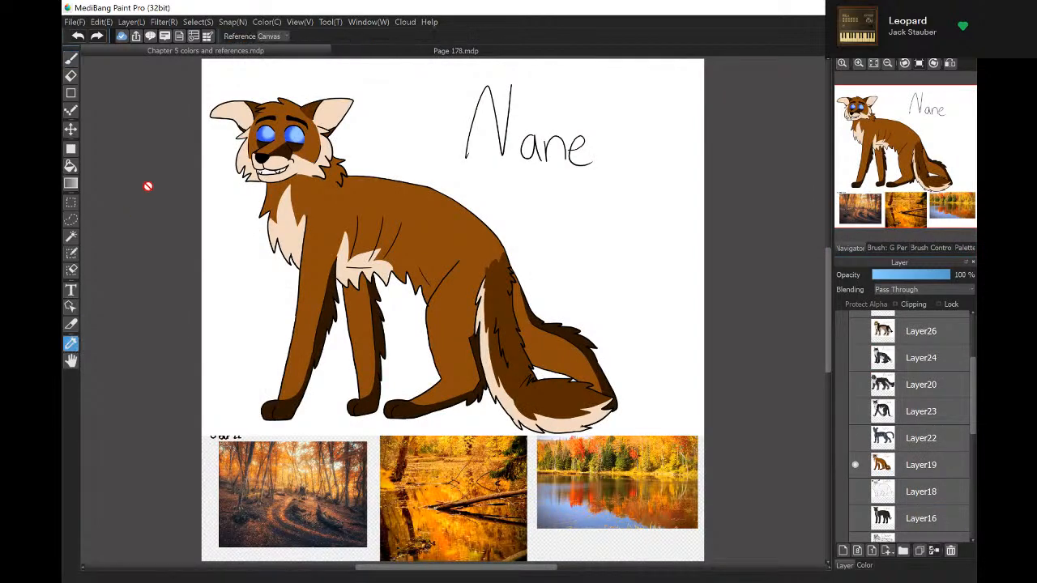
click(859, 63)
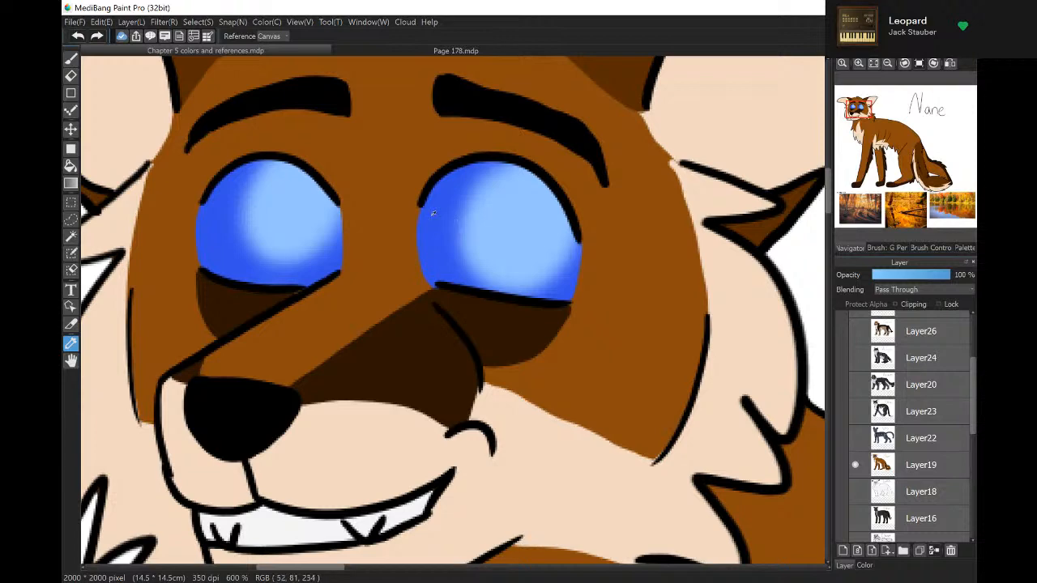
click(72, 67)
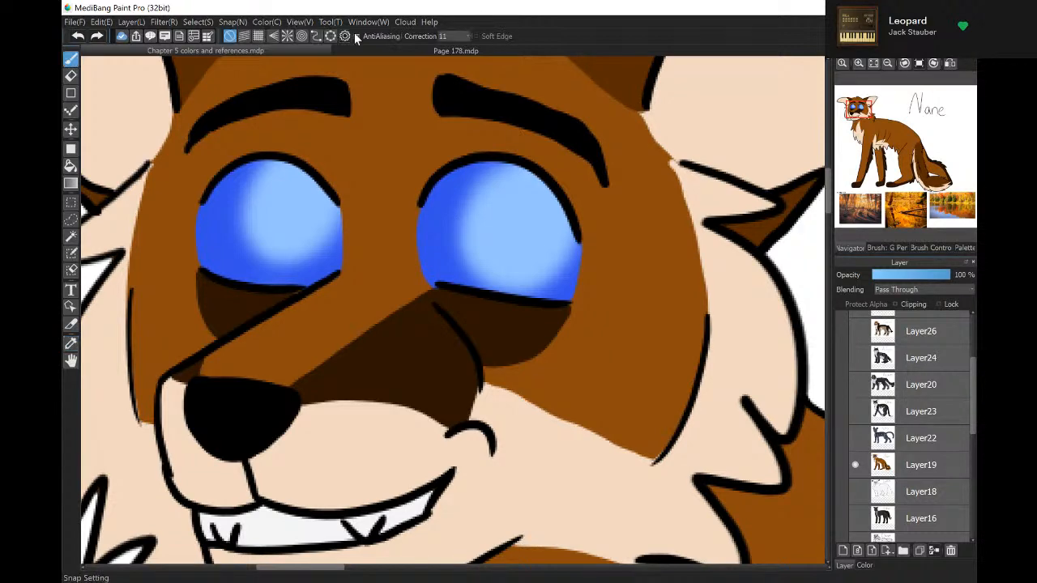
click(468, 51)
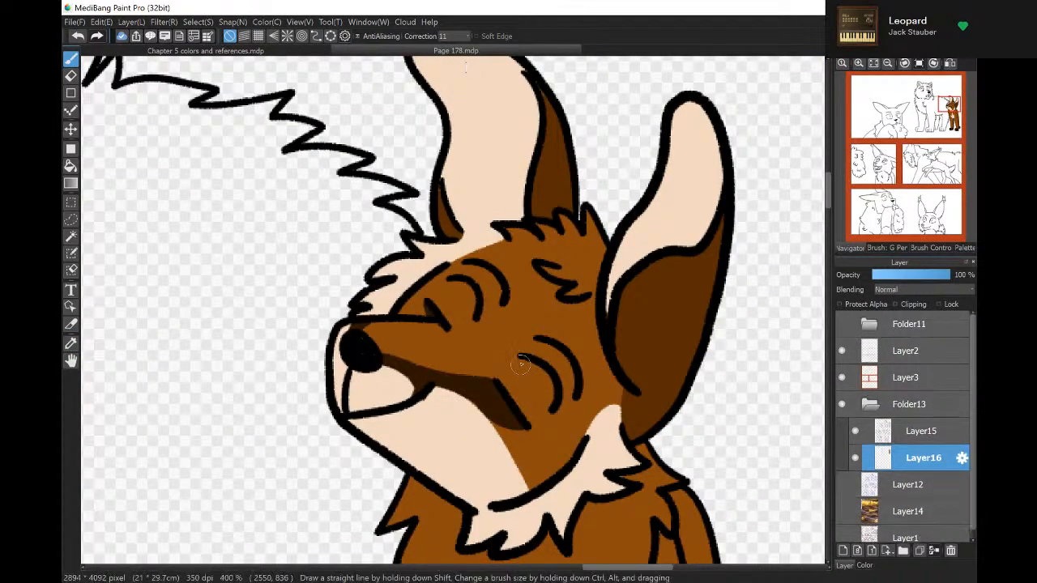
Paint both of the small animal's eyes deep blue inside their outlines.
drag(520, 364, 511, 377)
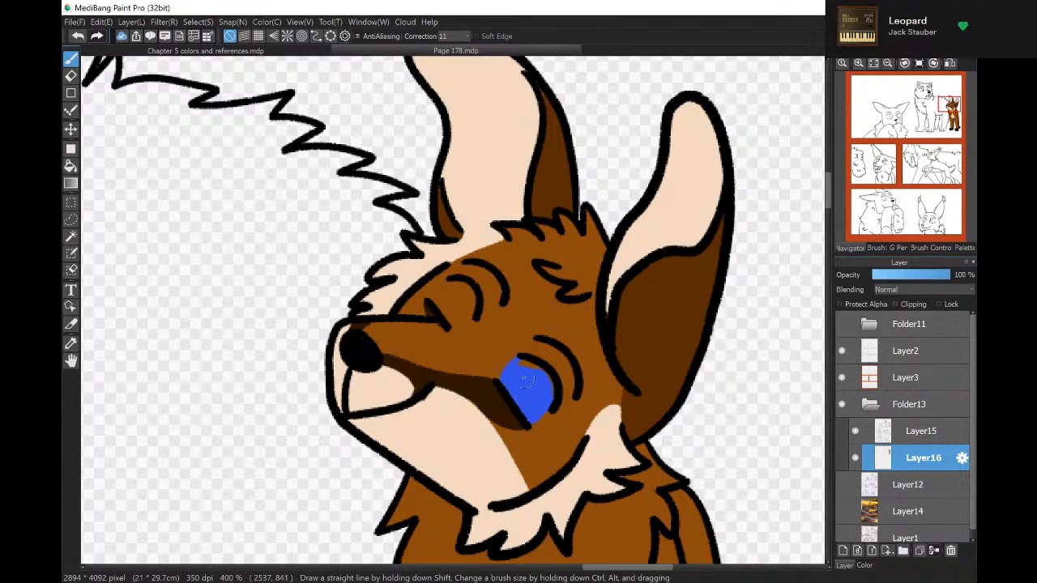
drag(535, 369, 547, 381)
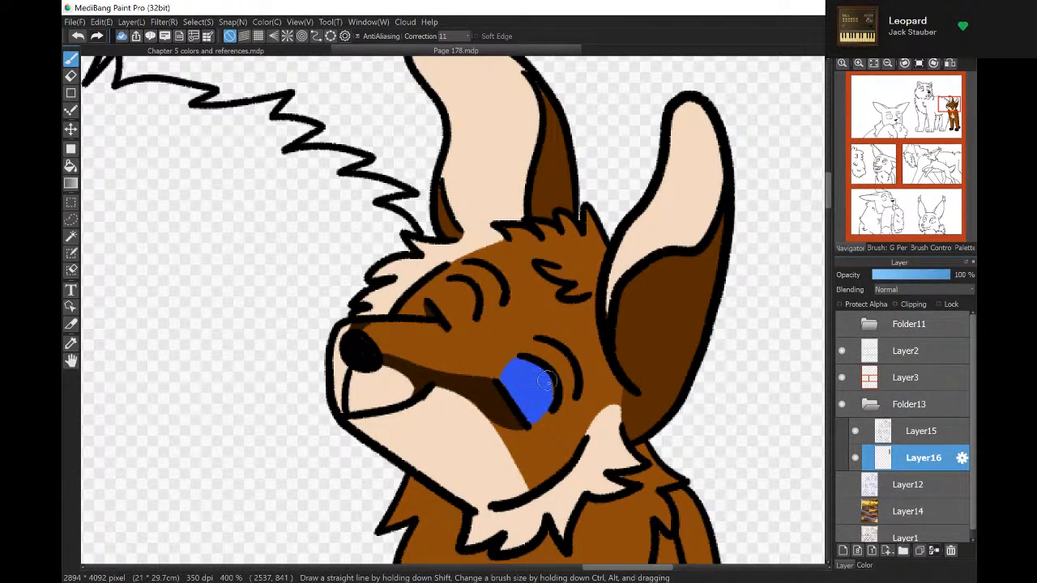
click(431, 296)
mouse_move(470, 300)
mouse_down()
mouse_move(463, 324)
mouse_move(442, 310)
mouse_up()
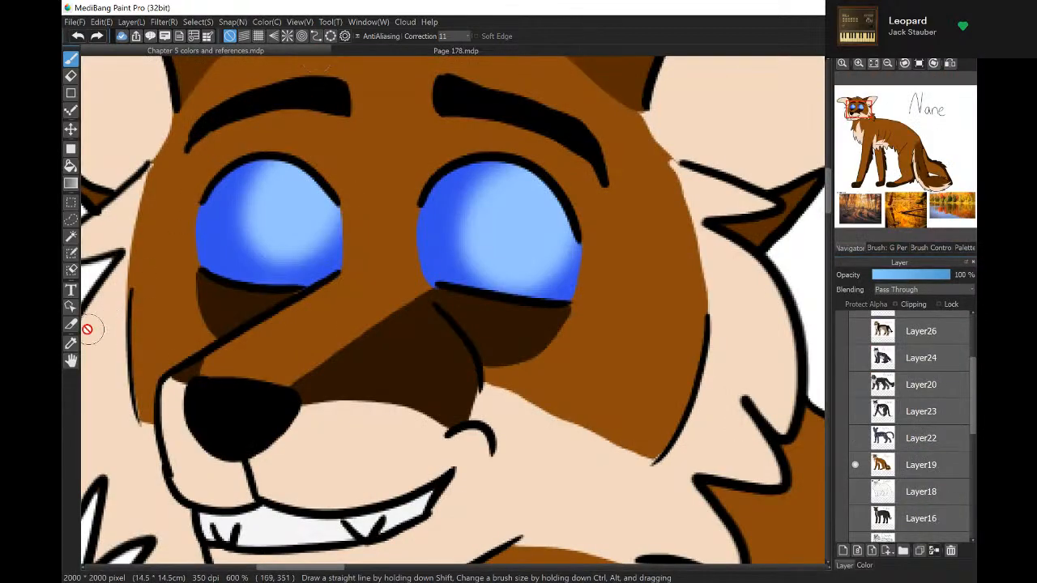
Sample the light blue eye highlight from the Nane reference and return to Page 178 with the brush.
click(70, 344)
click(70, 58)
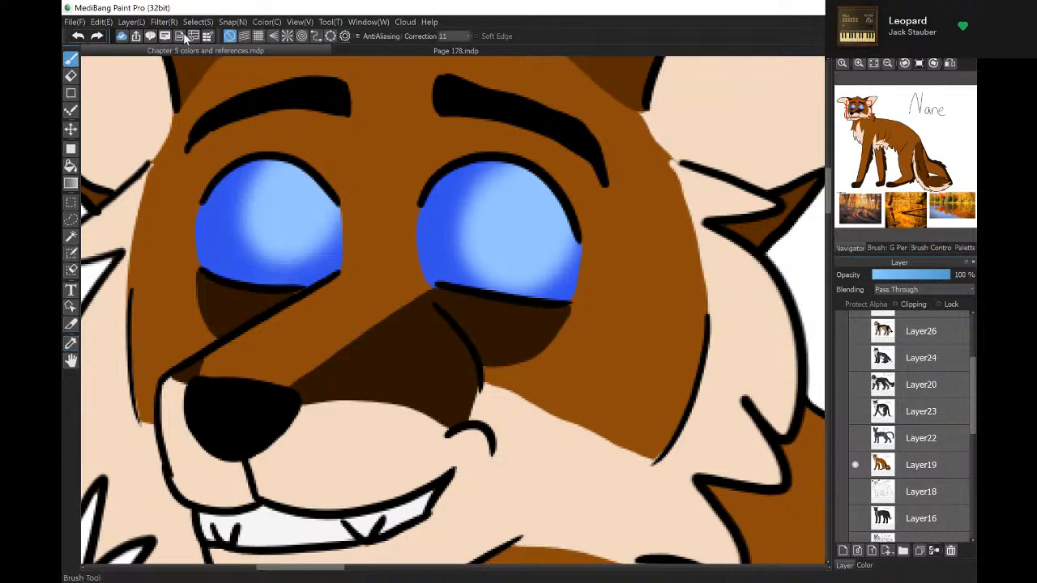
click(438, 53)
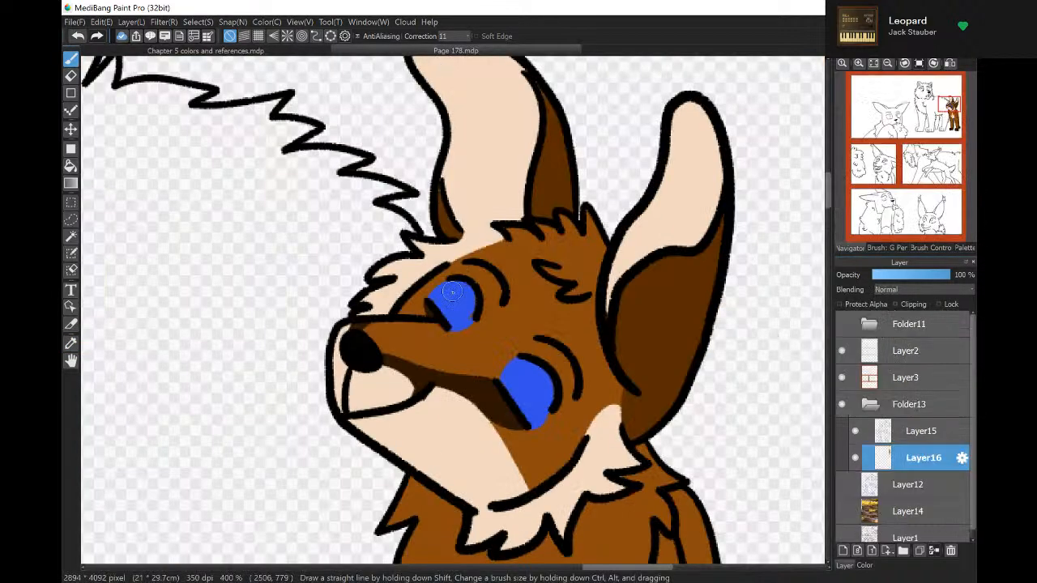
drag(452, 292, 459, 289)
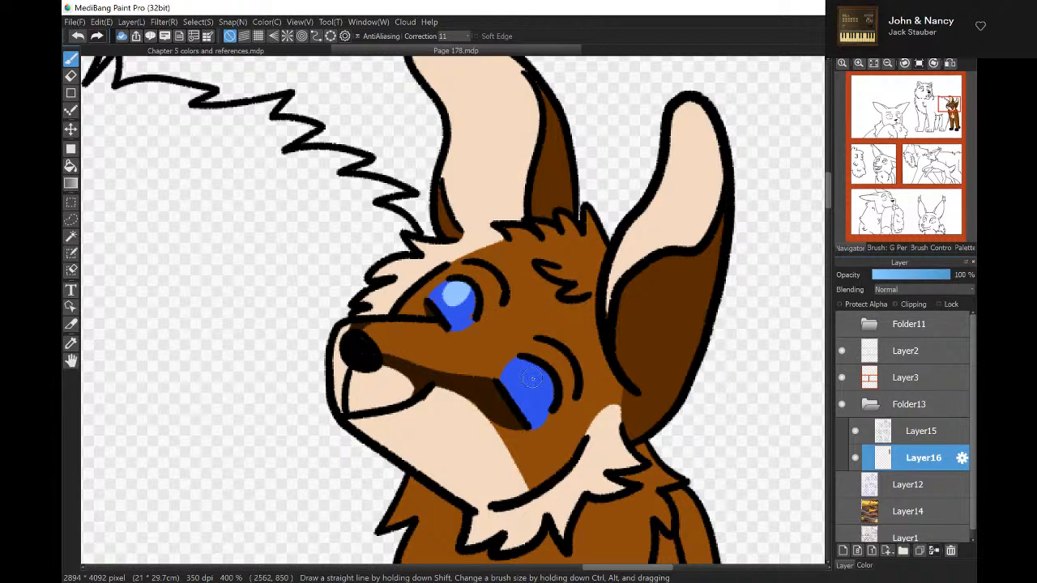
drag(527, 368, 538, 357)
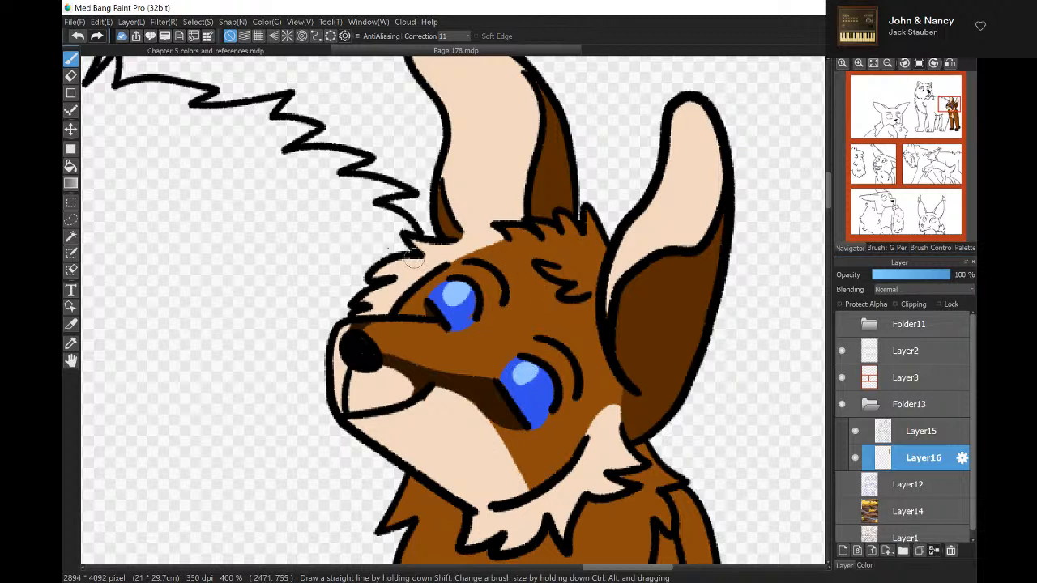
click(77, 37)
click(76, 38)
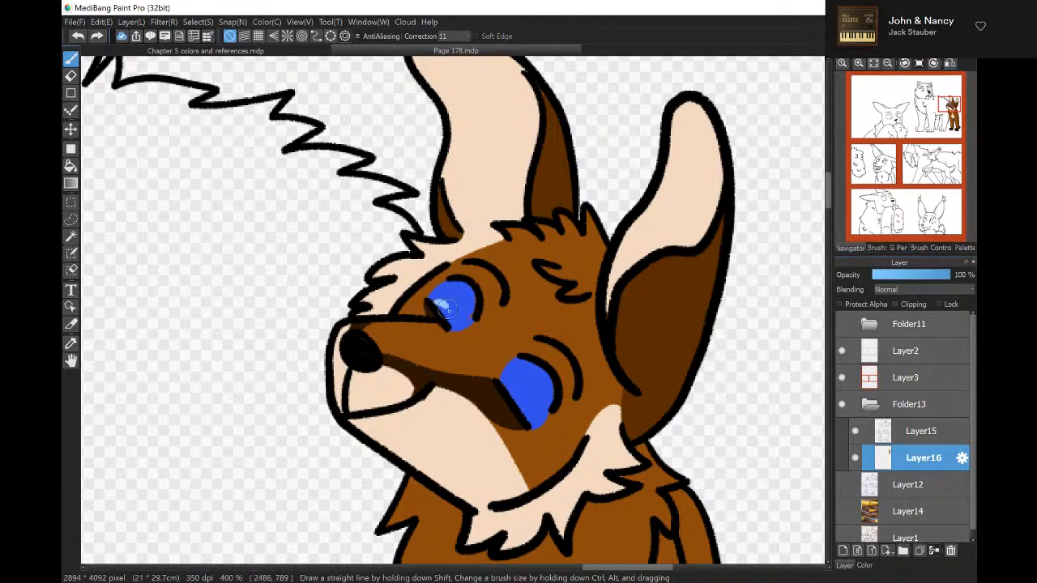
Paint a light blue highlight against the lower lid line in each of the small animal's eyes.
drag(450, 298, 442, 308)
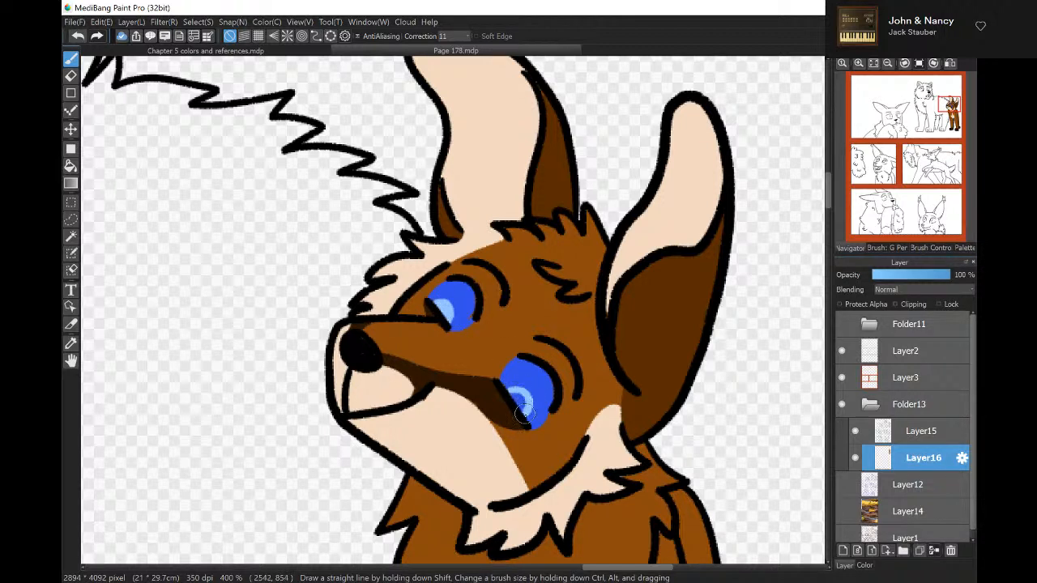
drag(517, 394, 518, 397)
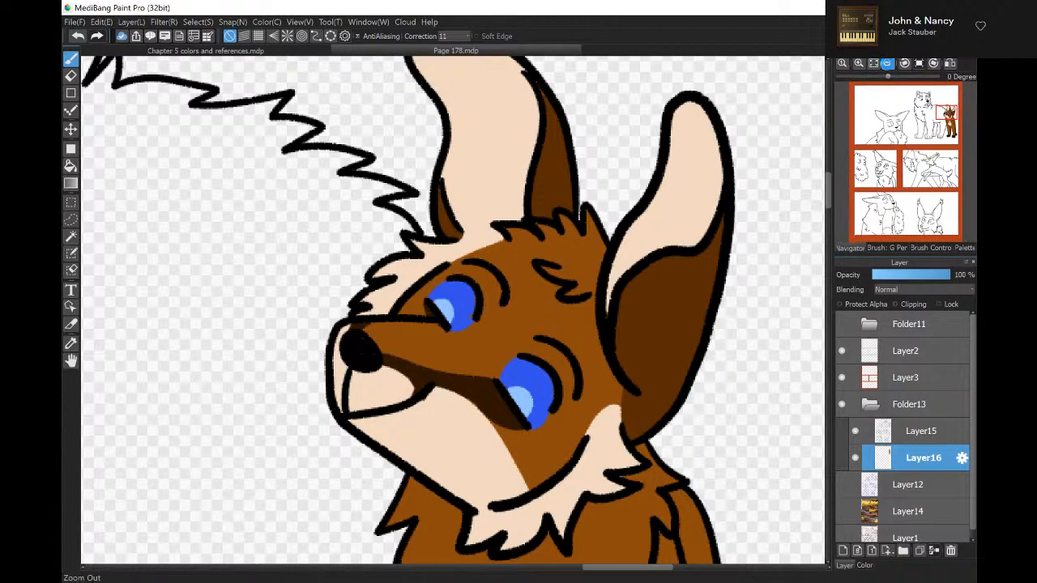
click(858, 63)
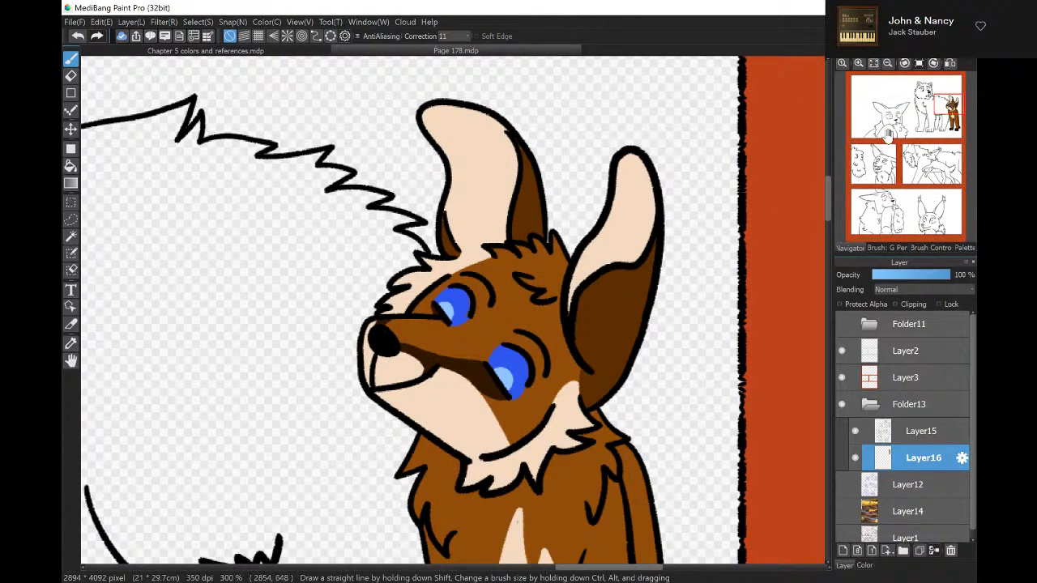
Show the Prexu character instead of Nane on the reference sheet and fit the unrotated sheet to the window.
click(933, 112)
mouse_move(932, 118)
mouse_down()
mouse_move(948, 123)
mouse_move(923, 101)
mouse_up()
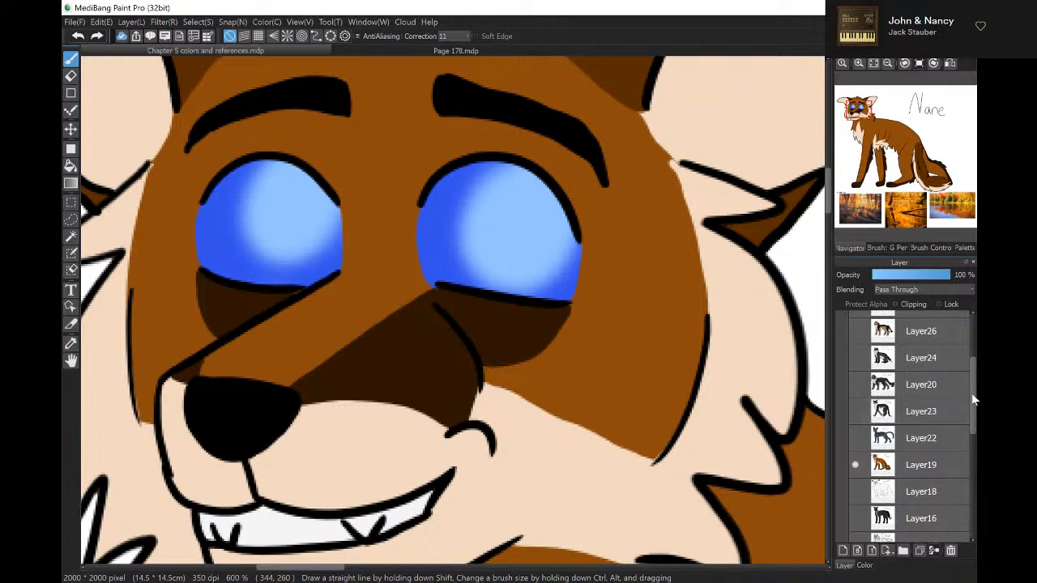
drag(972, 393, 974, 443)
click(855, 341)
scroll(973, 442, up, 3)
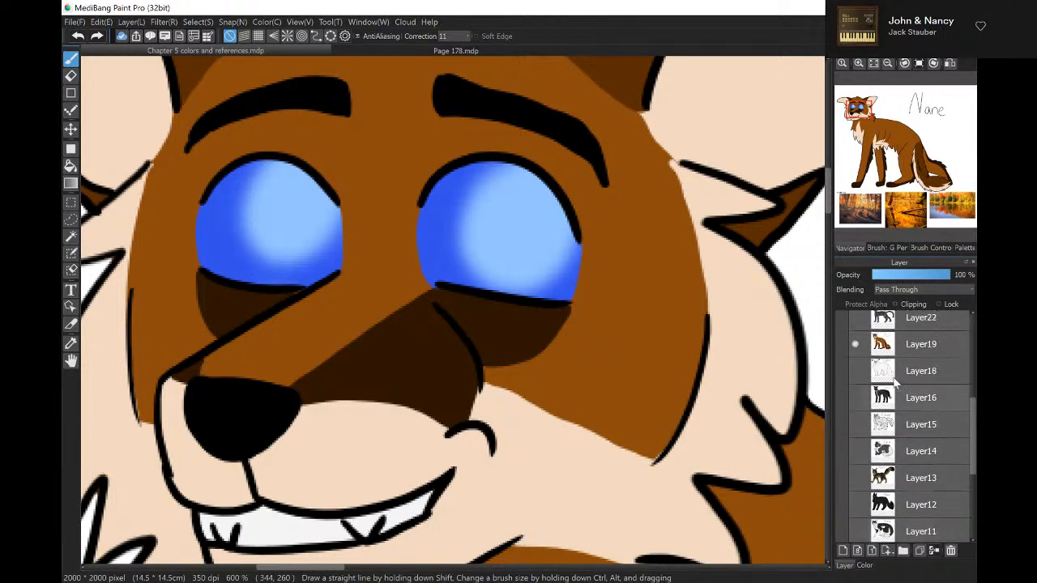
click(854, 333)
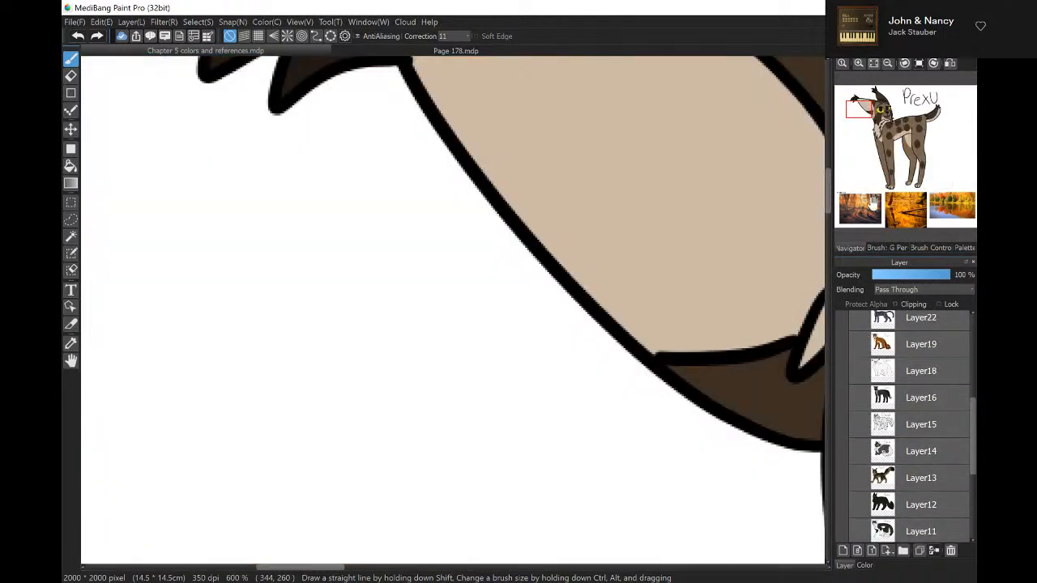
click(874, 63)
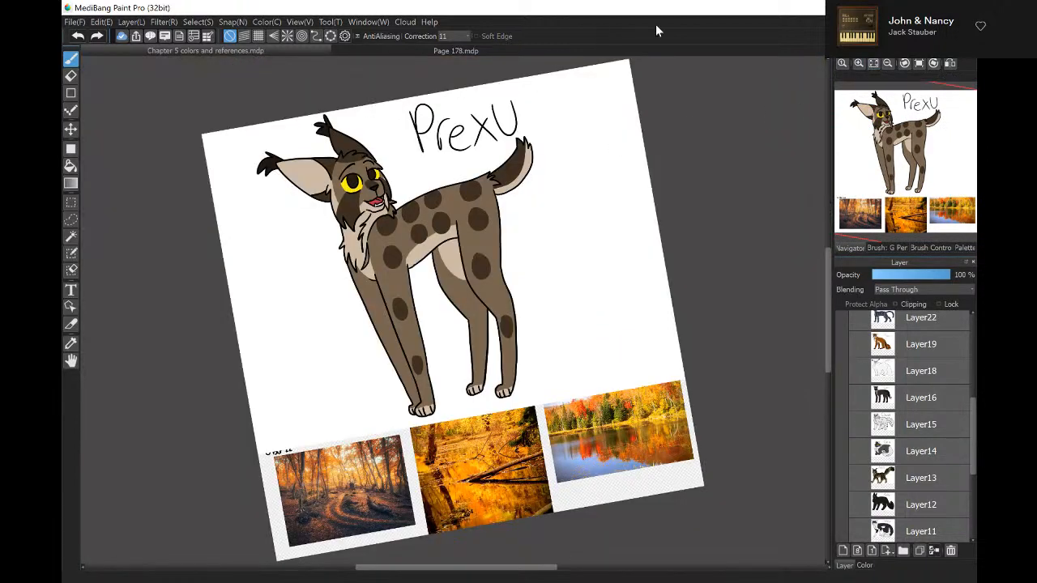
click(918, 63)
click(875, 63)
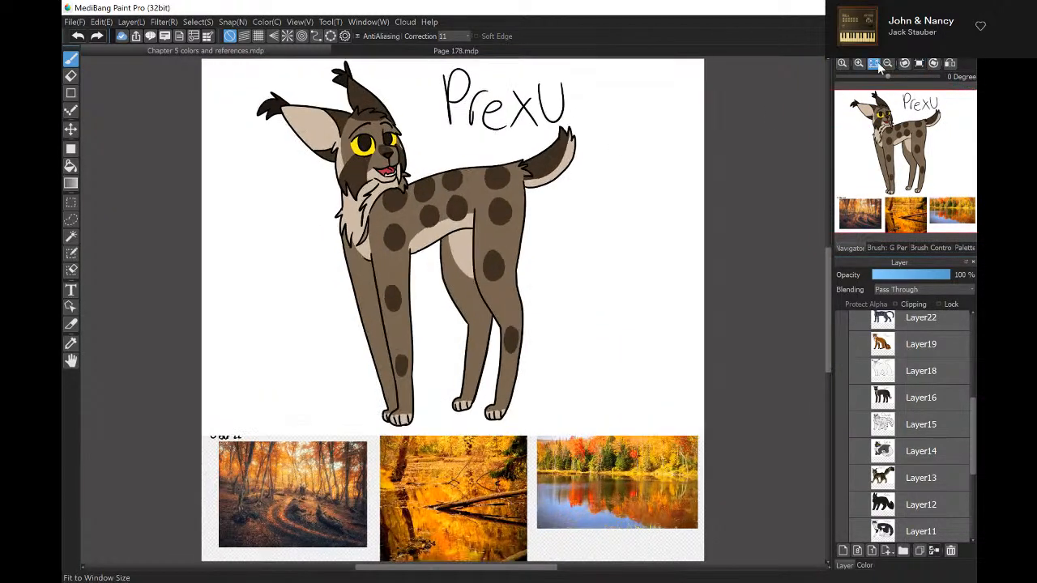
Sample a color from the Prexu reference and return to Page 178 with the fill tool.
click(72, 343)
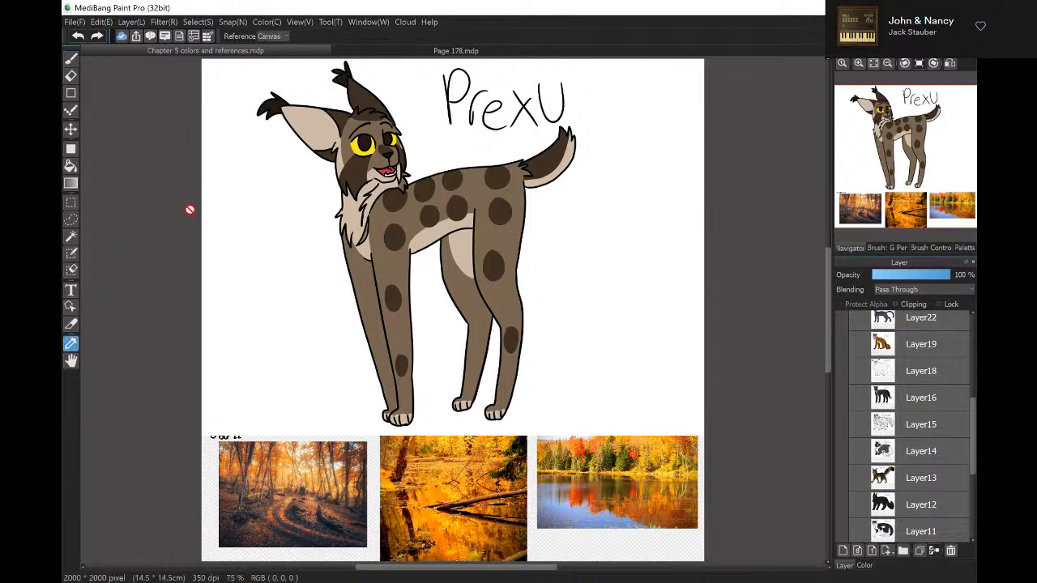
click(70, 166)
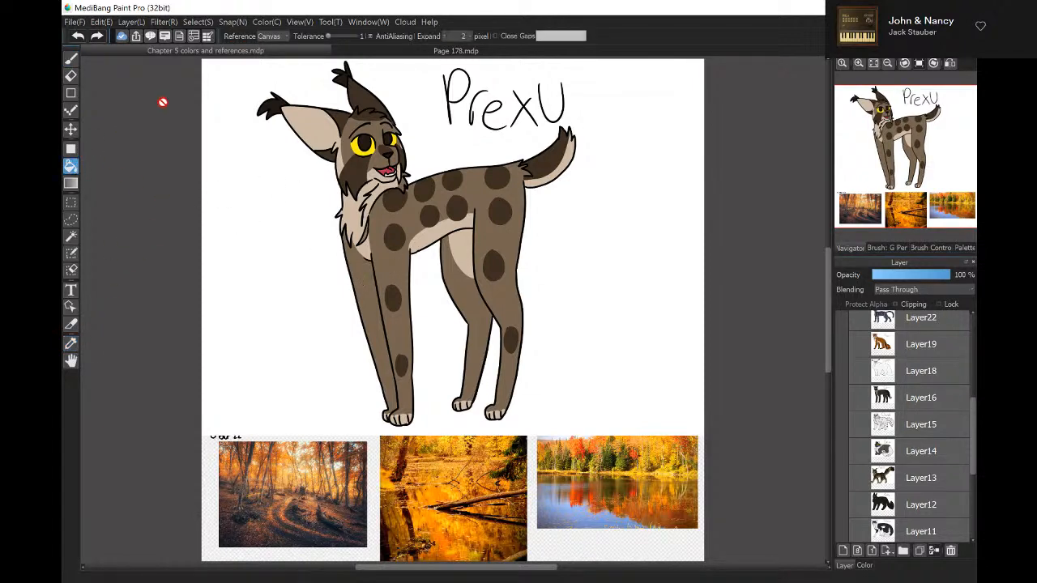
click(390, 51)
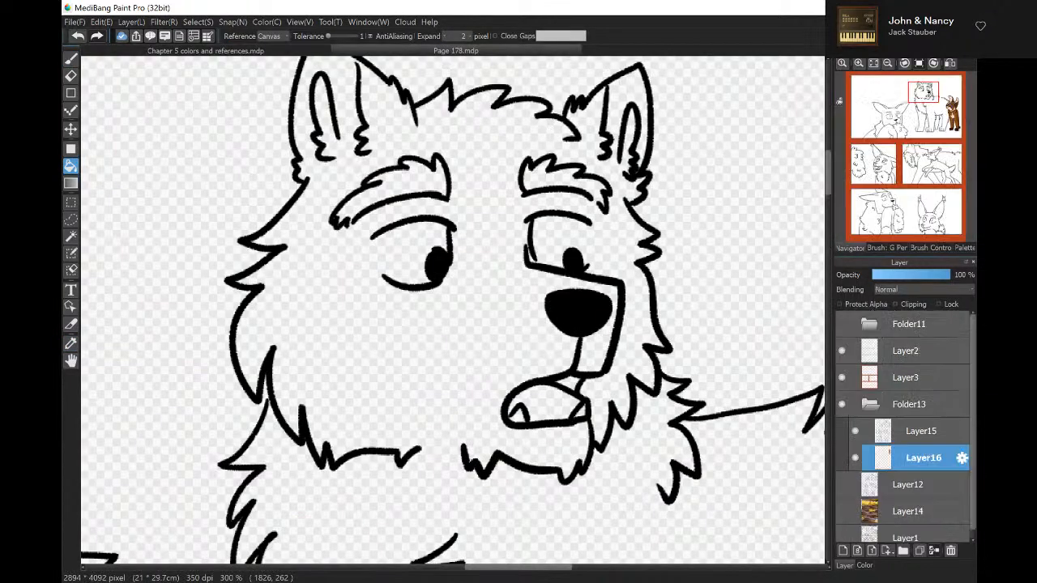
Fill the lynx's head, chest, body and ears in the middle-left comic panel with the sampled brown.
click(878, 171)
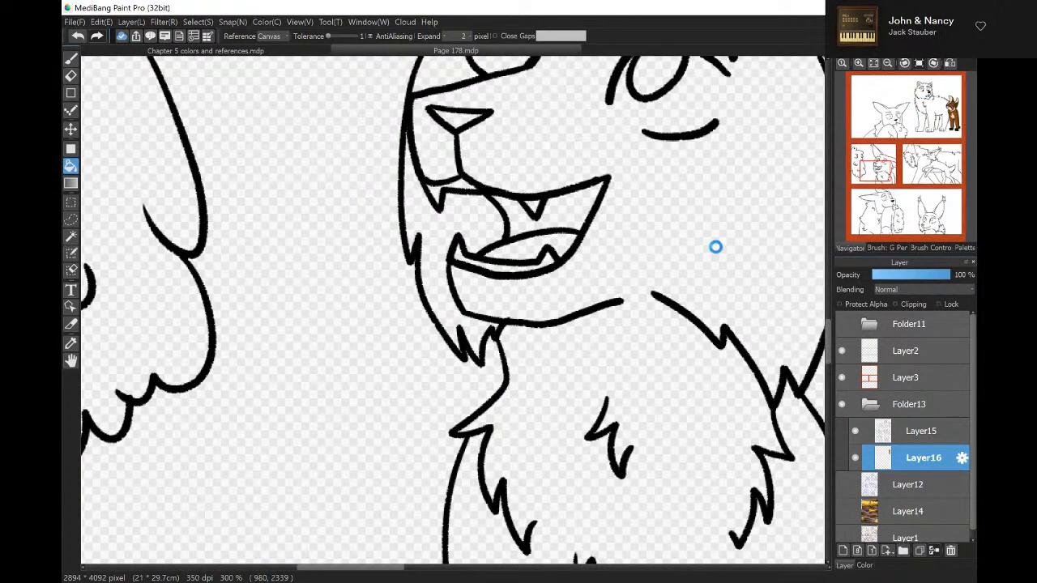
click(602, 259)
click(494, 219)
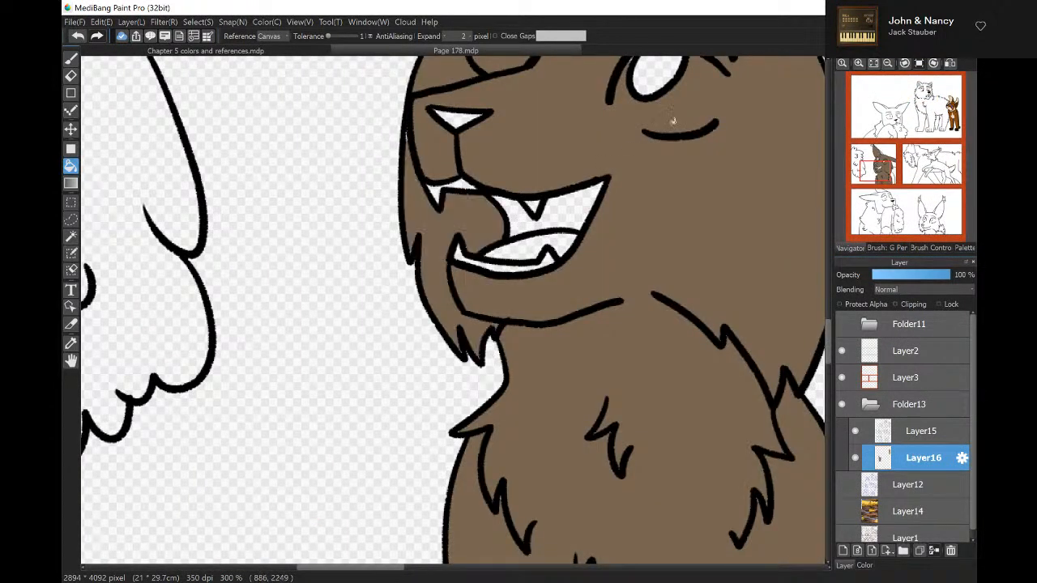
click(889, 65)
click(861, 63)
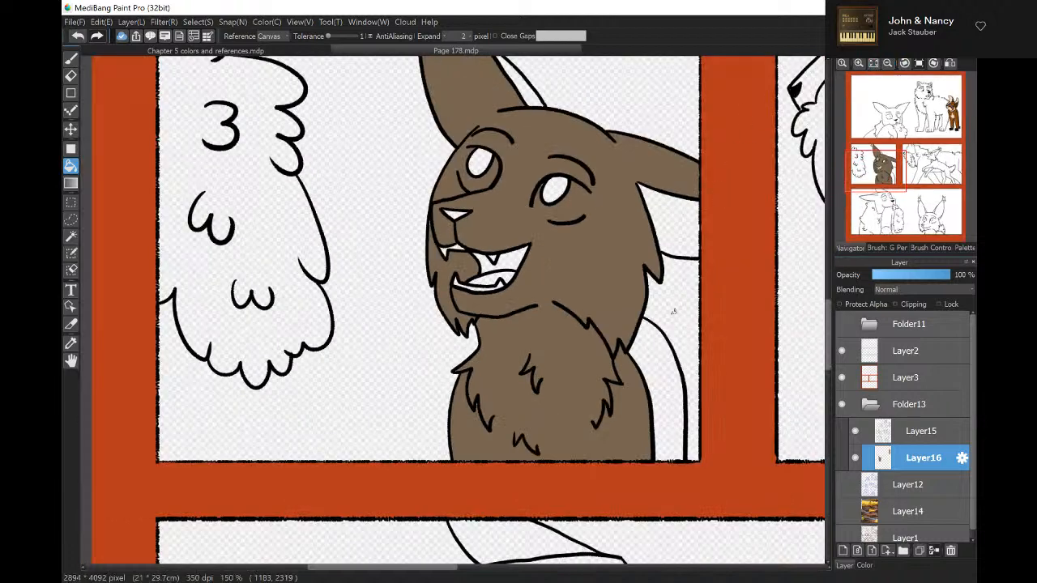
click(656, 372)
click(672, 194)
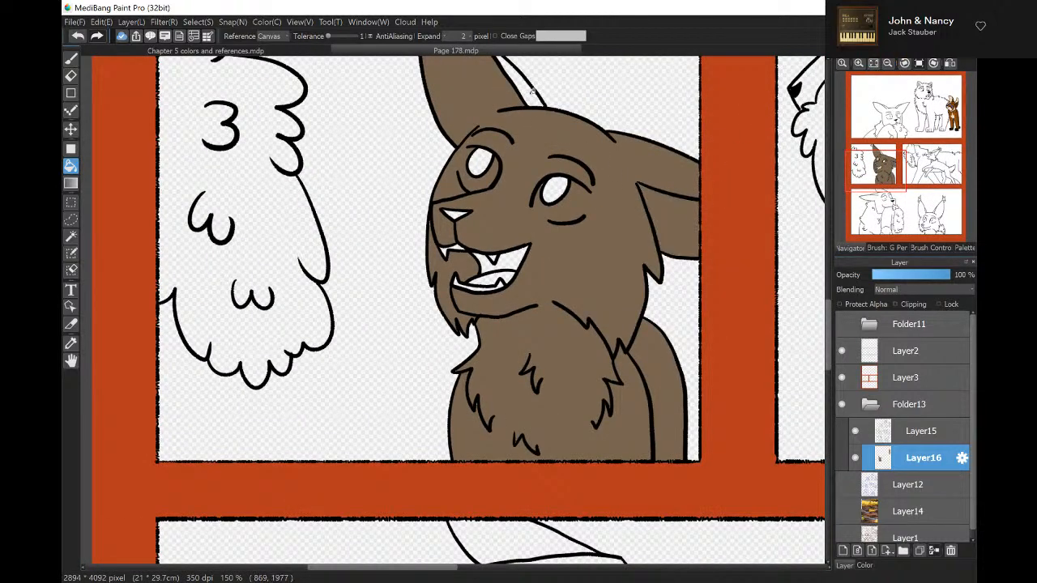
Fill the leaping lynx in the middle-right comic panel brown, covering body, legs, tail, head, ears and neck fur.
click(929, 170)
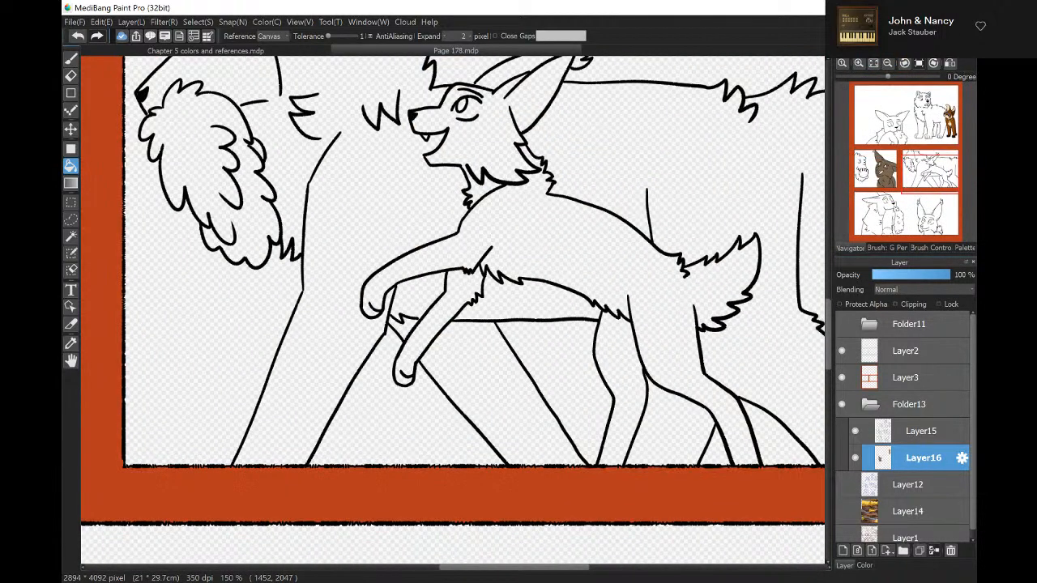
drag(929, 171, 930, 171)
click(590, 267)
click(604, 354)
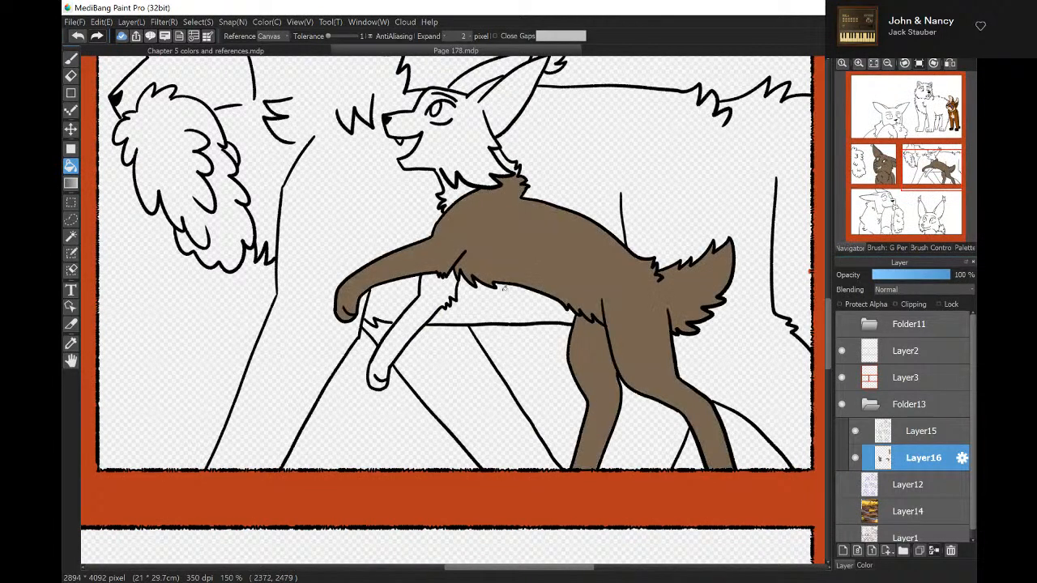
click(444, 289)
click(461, 187)
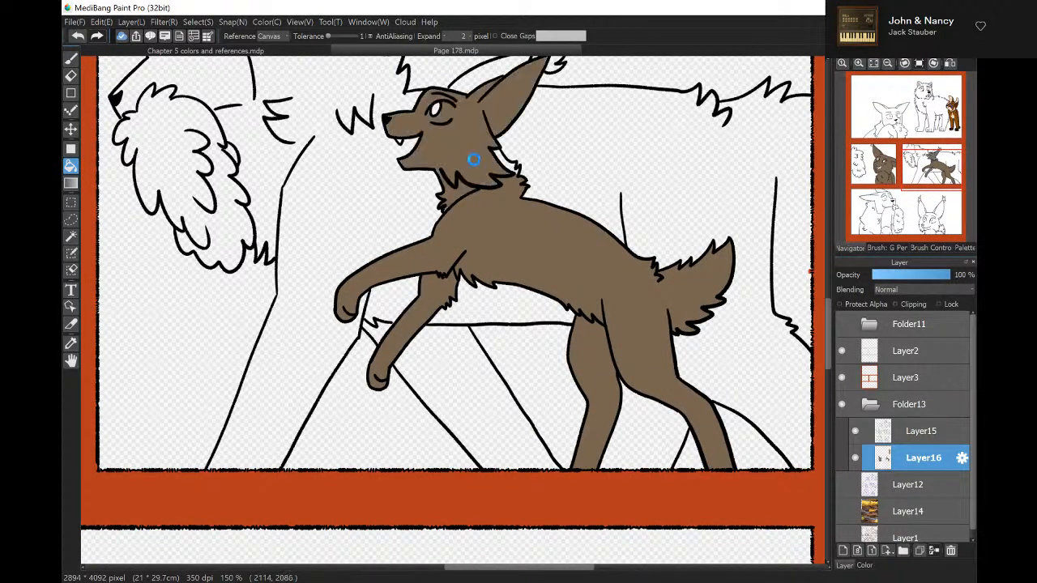
click(491, 74)
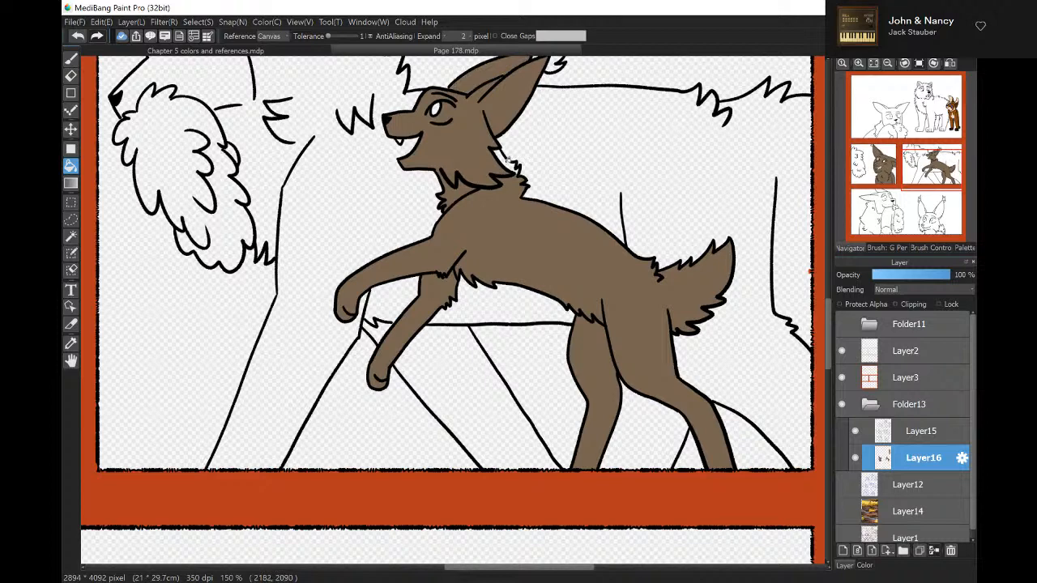
click(512, 160)
Fill the lynx's head, ears, neck and tail in the bottom-right comic panel with the same brown.
click(925, 217)
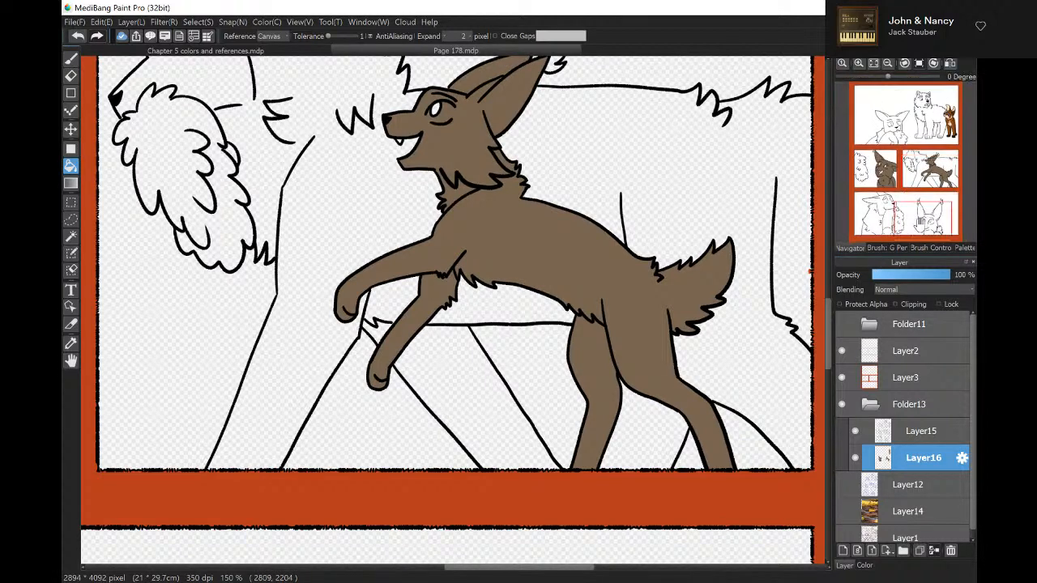
click(603, 357)
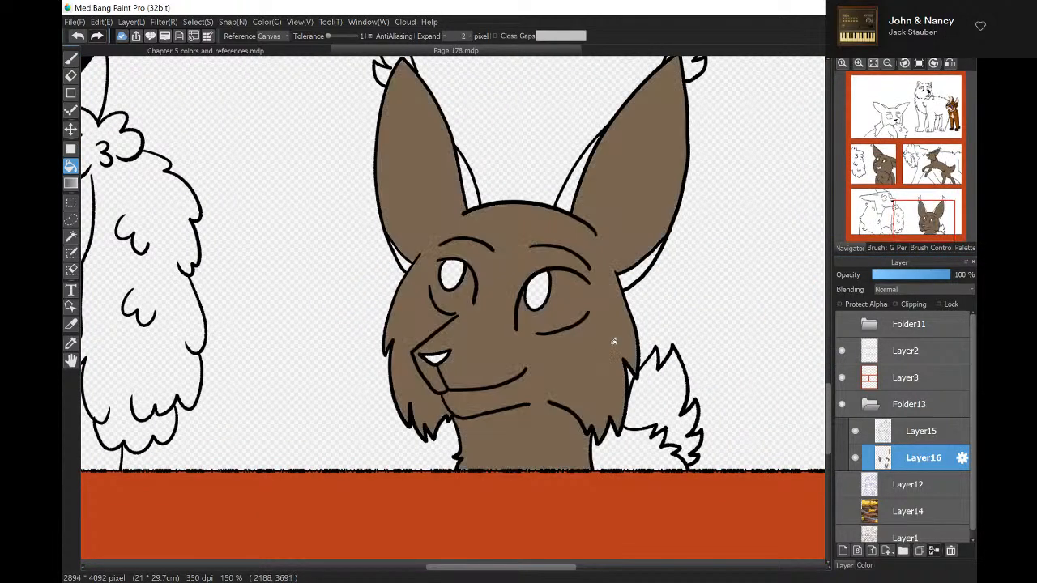
click(655, 405)
click(634, 442)
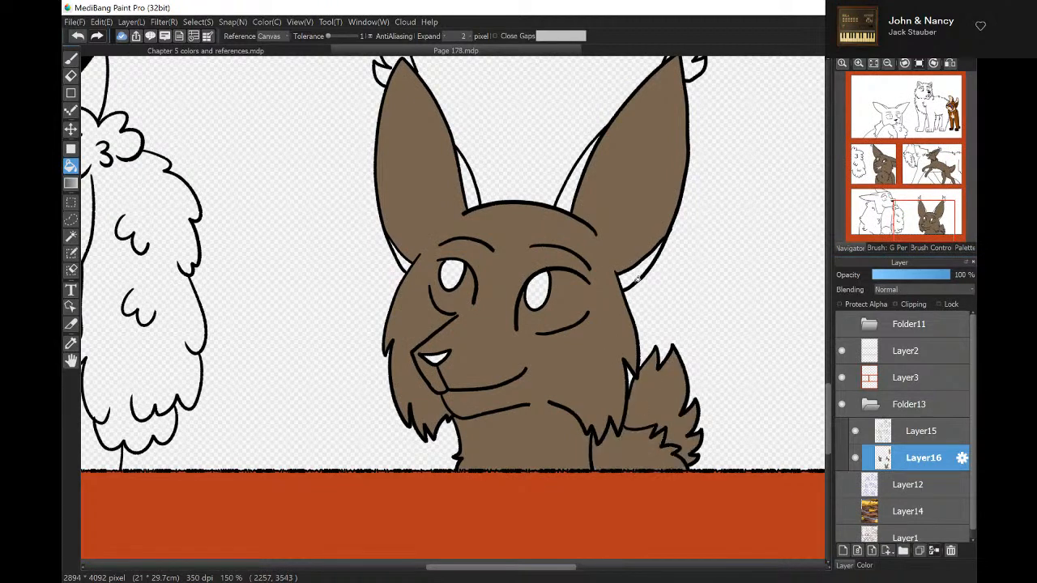
click(636, 264)
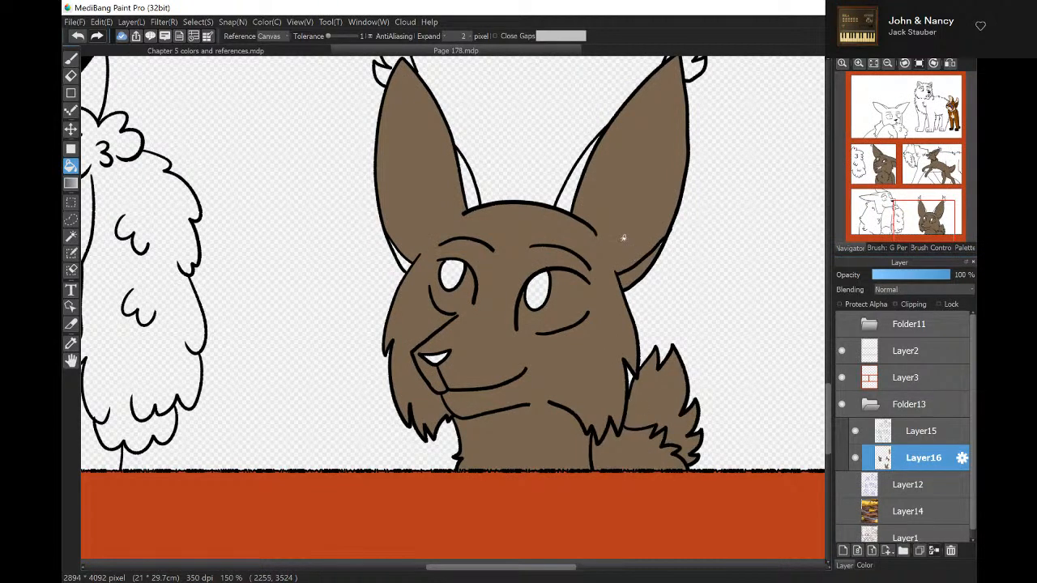
click(564, 193)
click(470, 180)
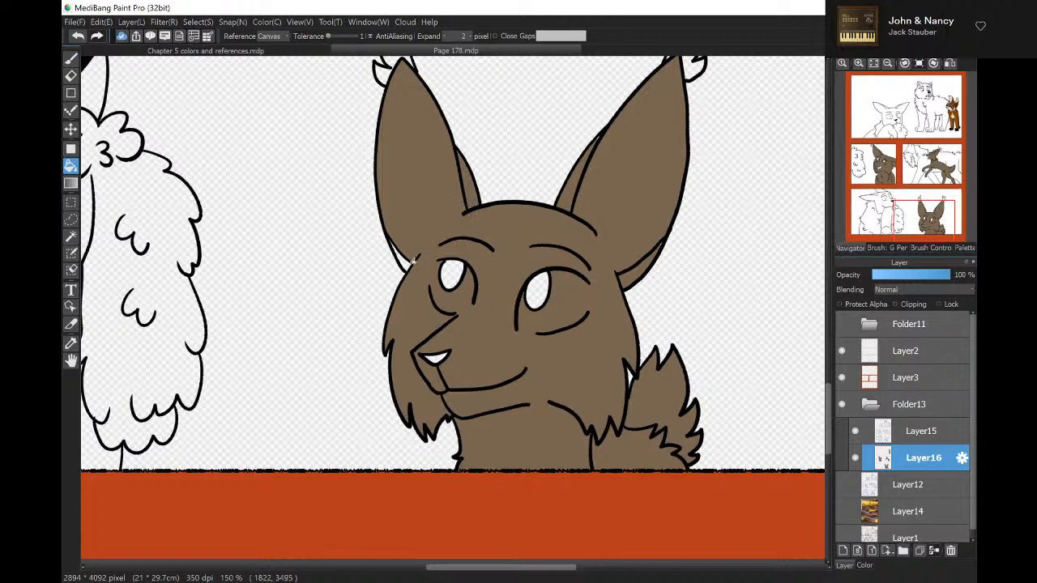
click(422, 254)
Sample the dark brown marking color from the Prexu reference and return to the middle-left panel of Page 178 with the brush.
drag(927, 213, 820, 155)
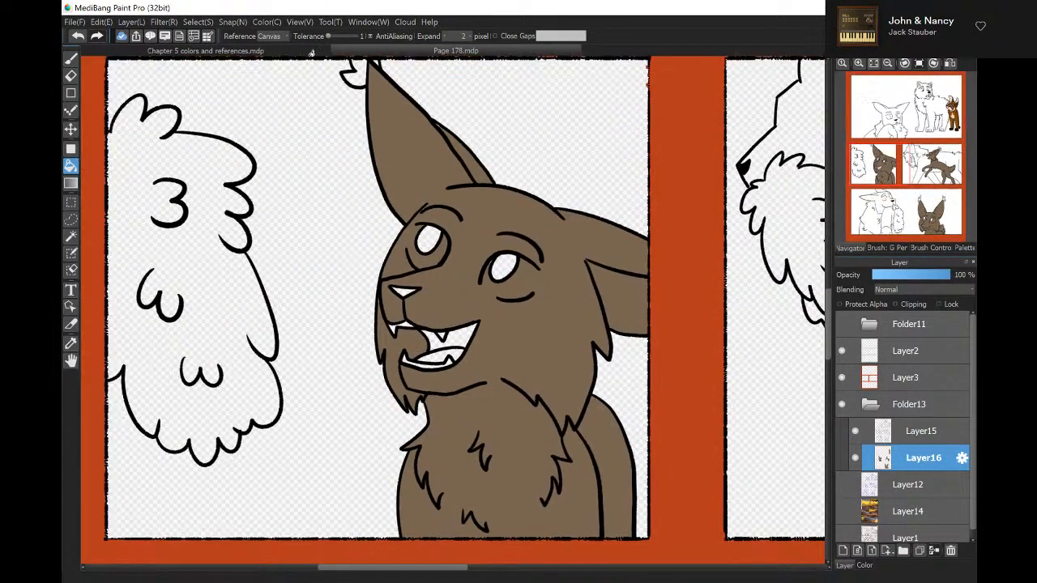
click(76, 36)
click(106, 50)
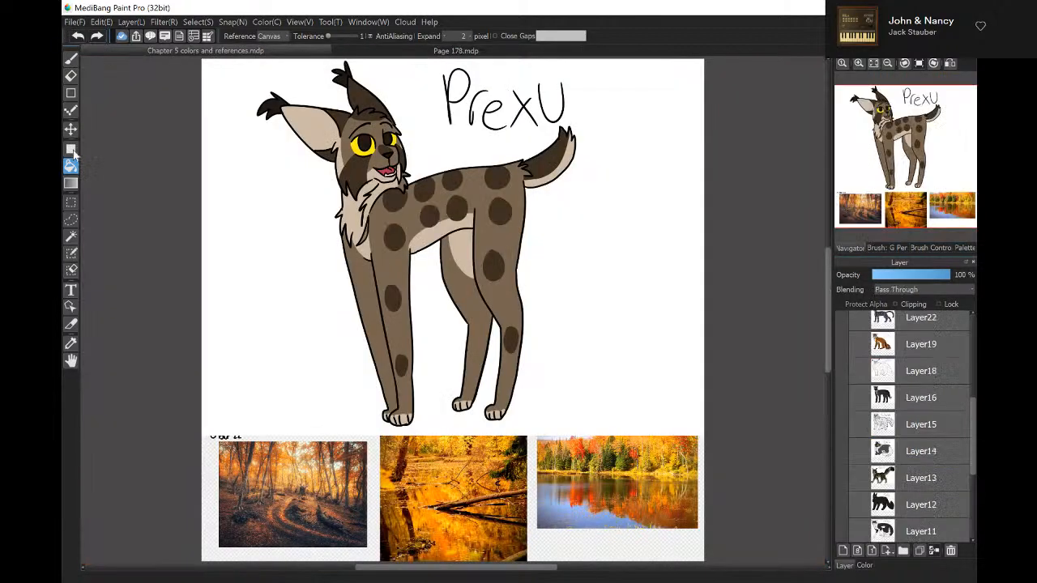
click(71, 344)
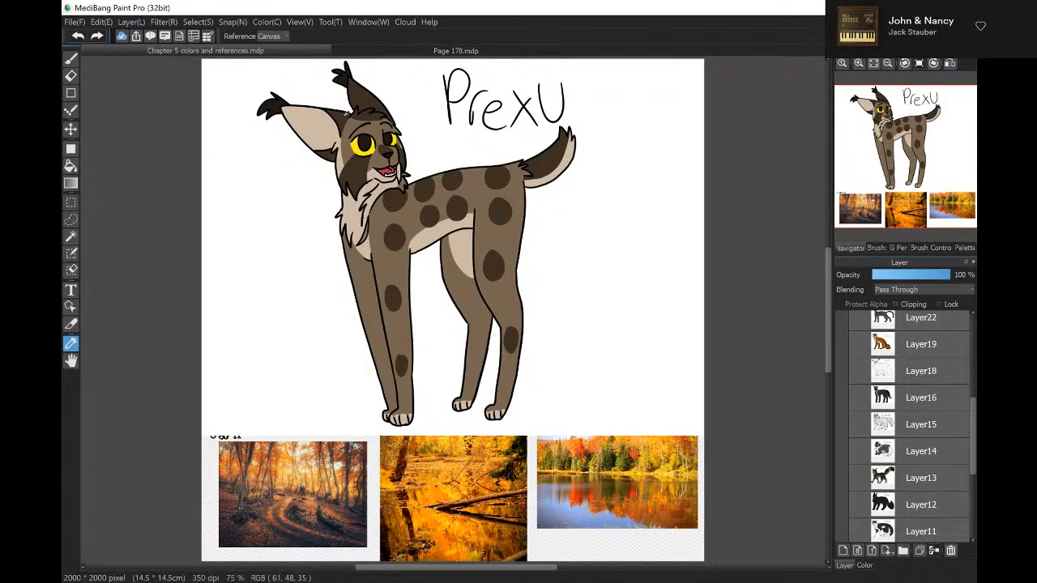
click(70, 58)
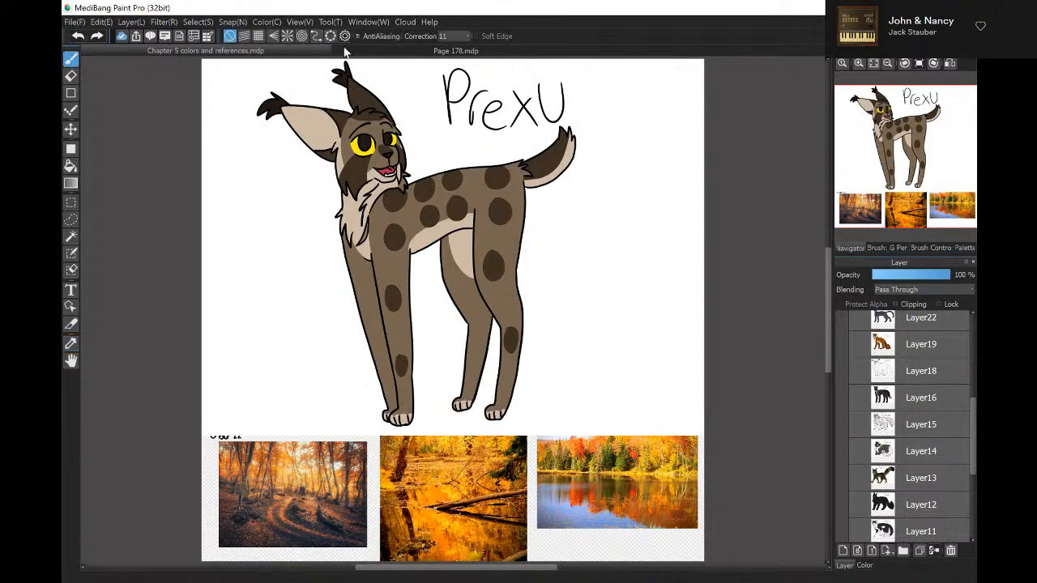
click(349, 52)
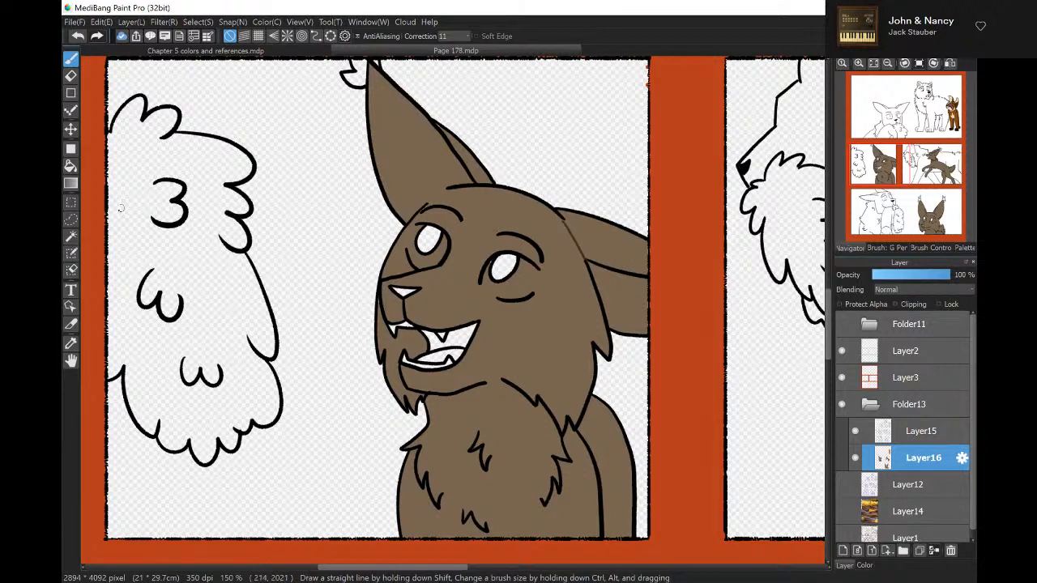
Fill the dark ear sections of the lynx in the middle-left panel with the sampled dark brown.
key(g)
click(470, 166)
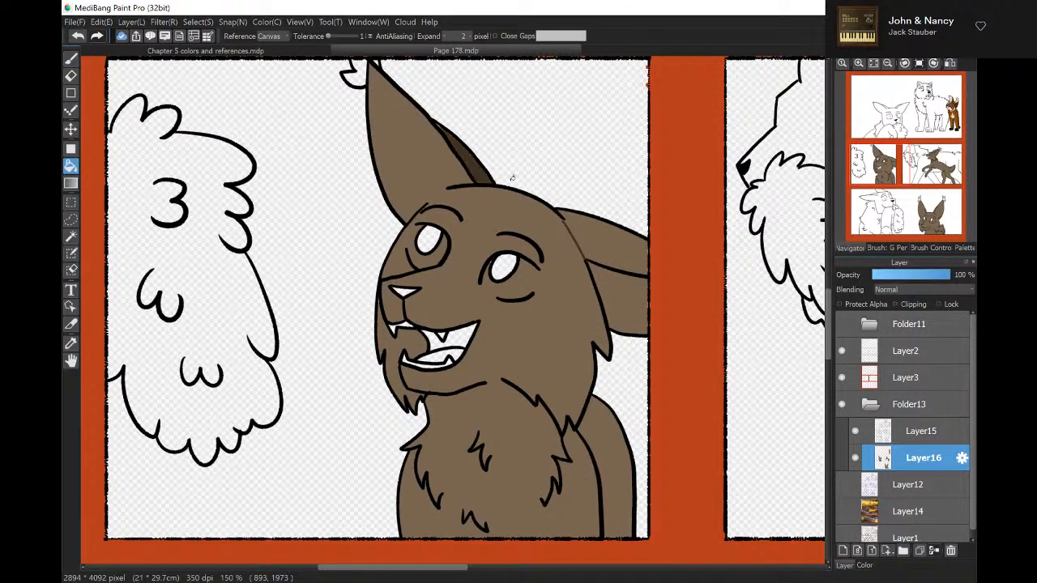
click(600, 233)
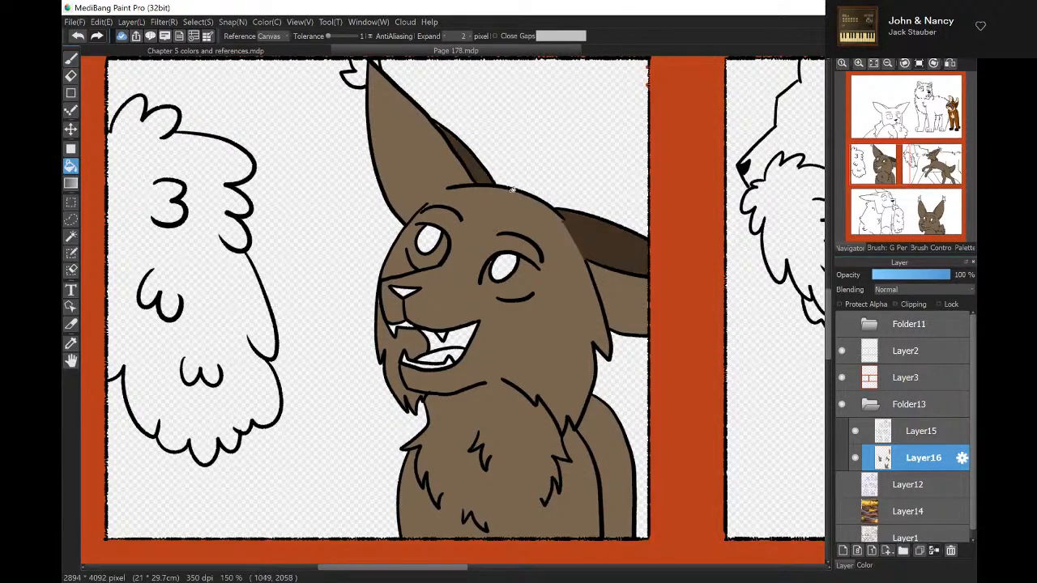
Outline a curved patch across the top of the lynx's head between the ears and fill it dark brown.
click(71, 58)
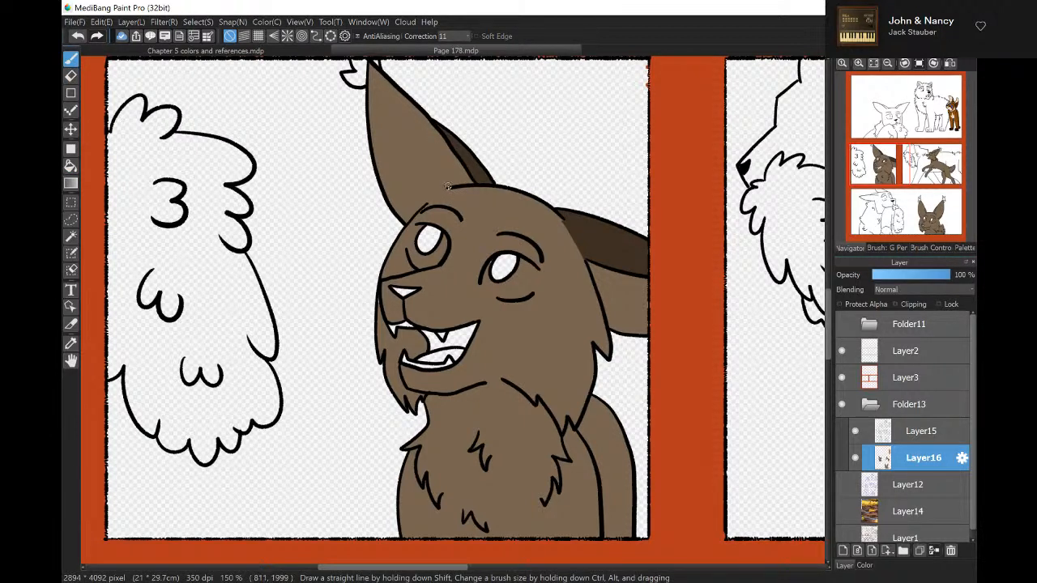
mouse_move(448, 187)
mouse_down()
mouse_move(485, 228)
mouse_move(567, 231)
mouse_up()
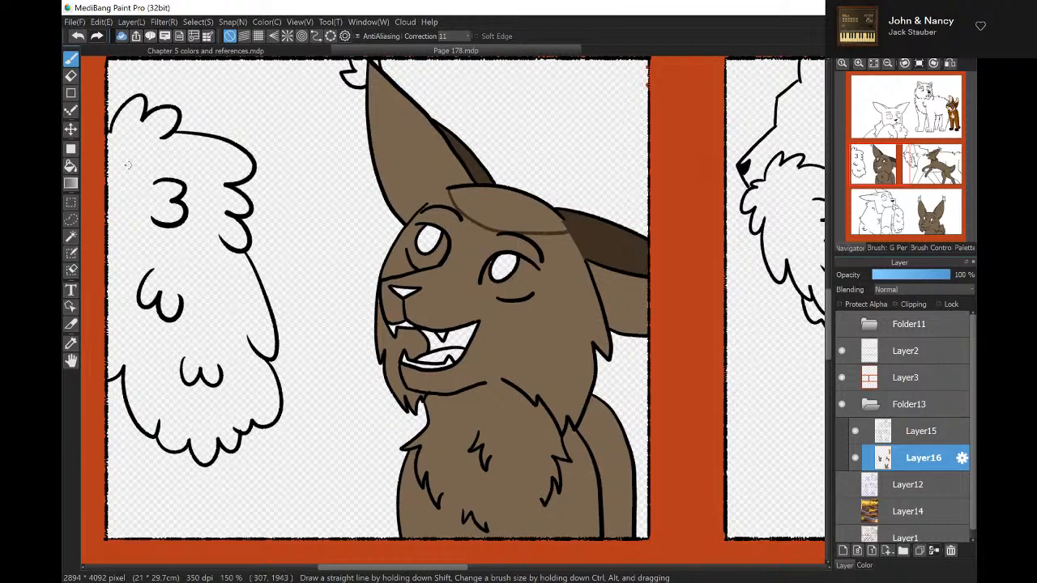
click(71, 165)
click(457, 192)
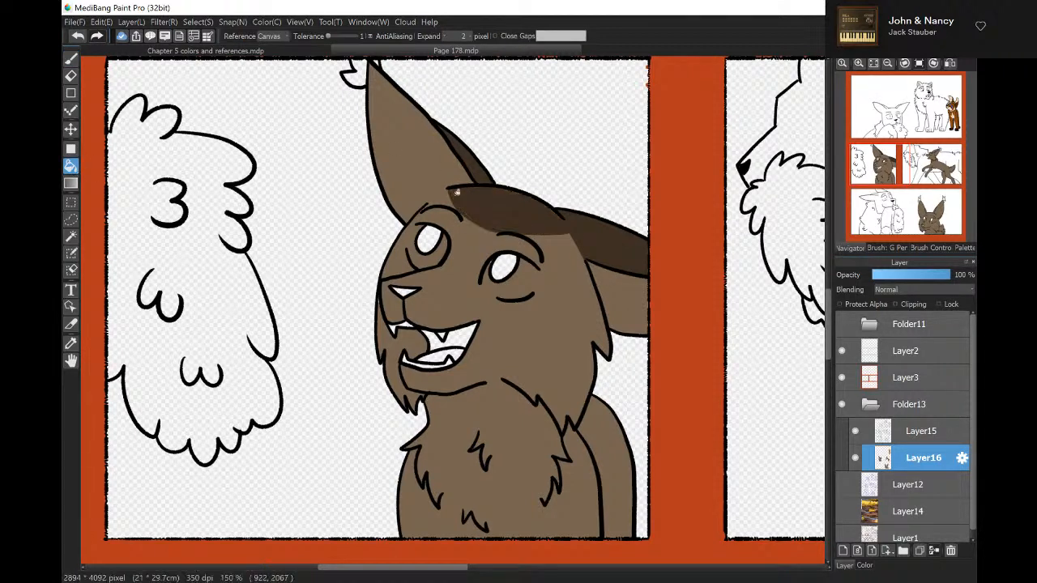
Outline four rounded spots on the lynx's shoulders and back, turning on Protect Alpha for the two on the back.
click(71, 58)
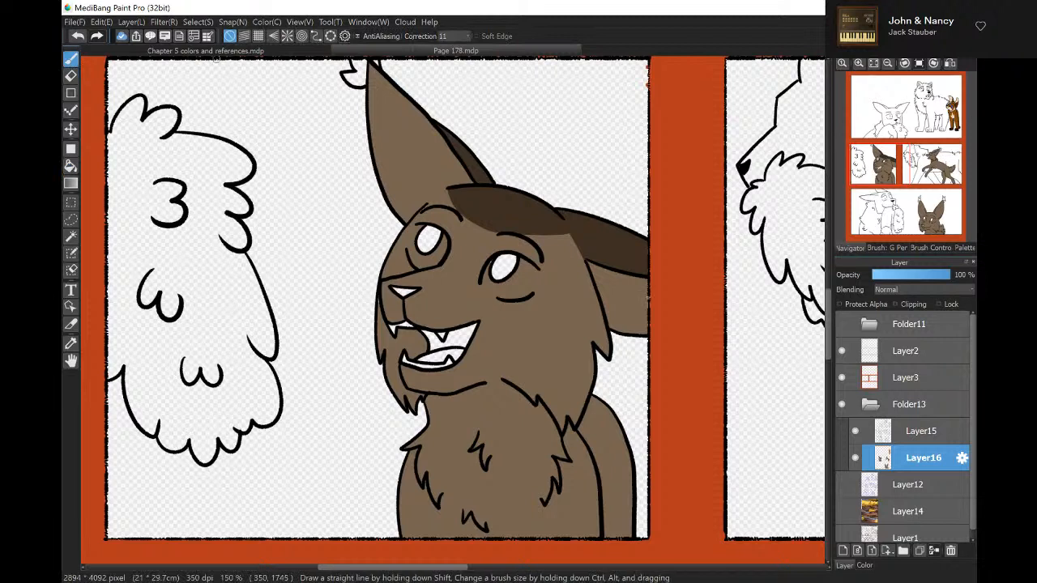
mouse_move(586, 458)
mouse_down()
mouse_move(565, 480)
mouse_move(581, 525)
mouse_move(606, 533)
mouse_up()
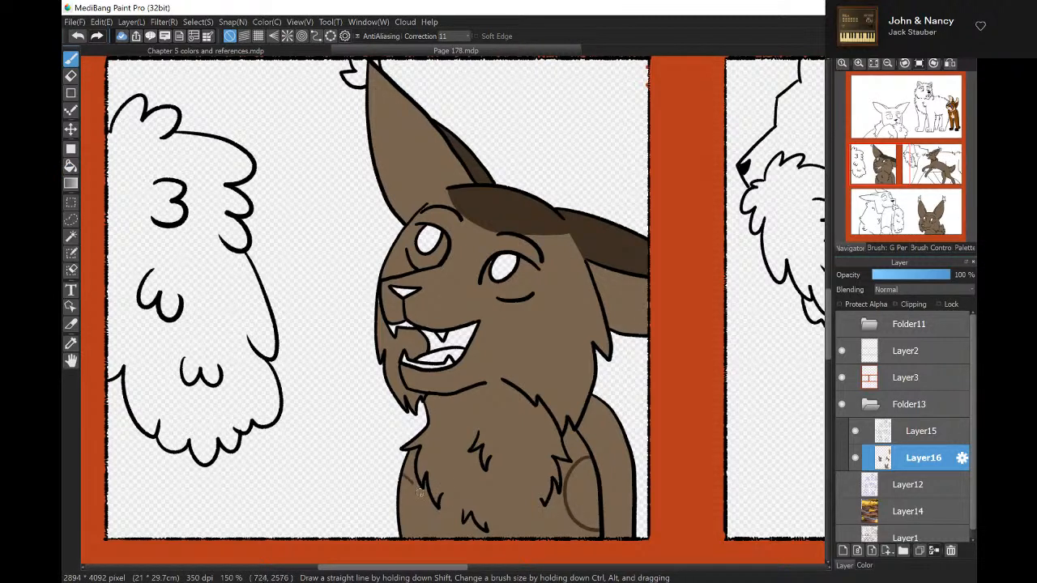
drag(418, 491, 414, 540)
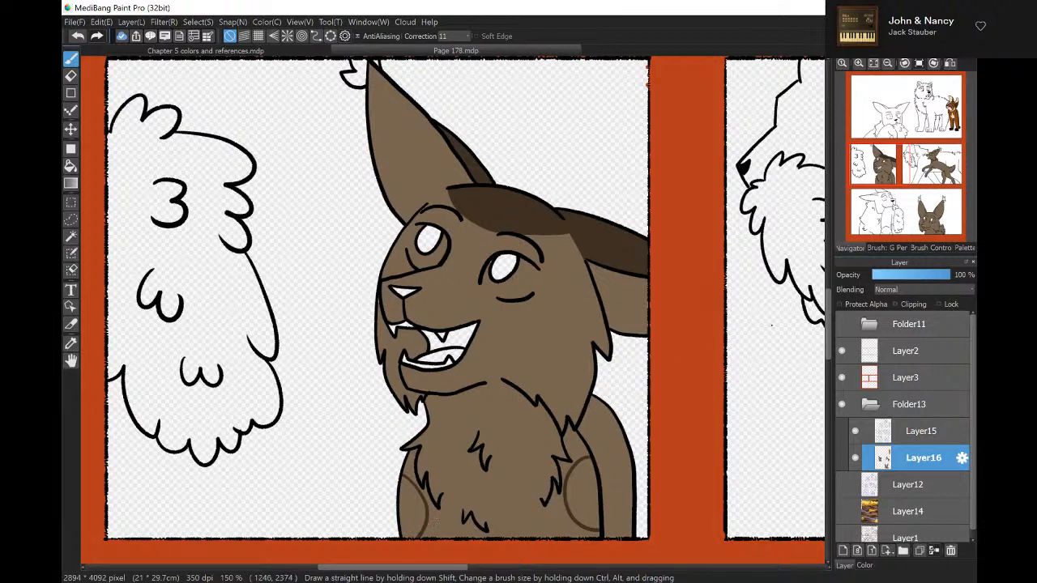
click(847, 304)
drag(585, 409, 629, 423)
drag(614, 471, 643, 486)
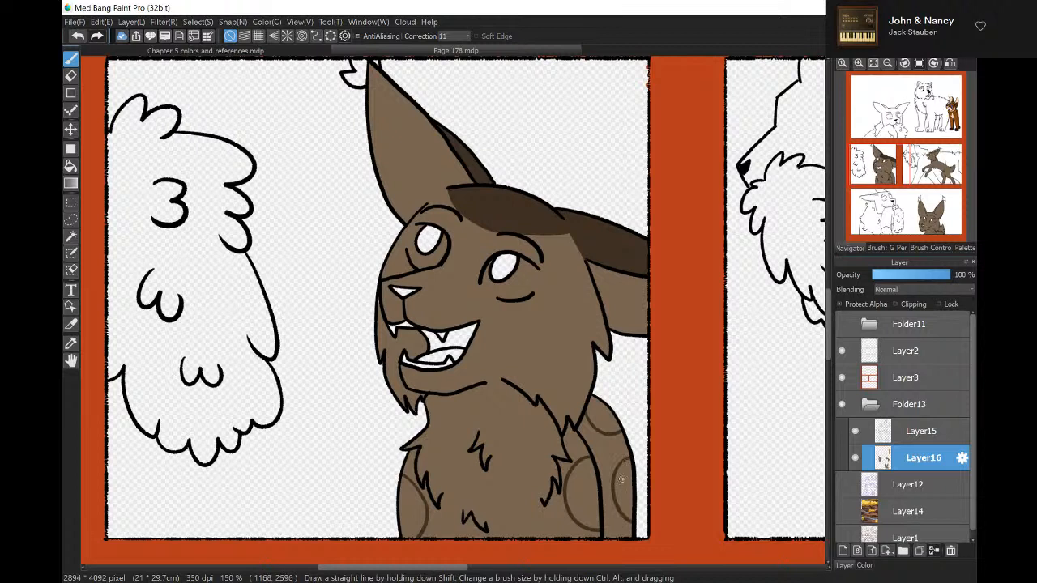
Turn off Protect Alpha and fill the four spots on the lynx's shoulders and back dark brown, undoing the misplaced fill.
click(70, 165)
click(840, 305)
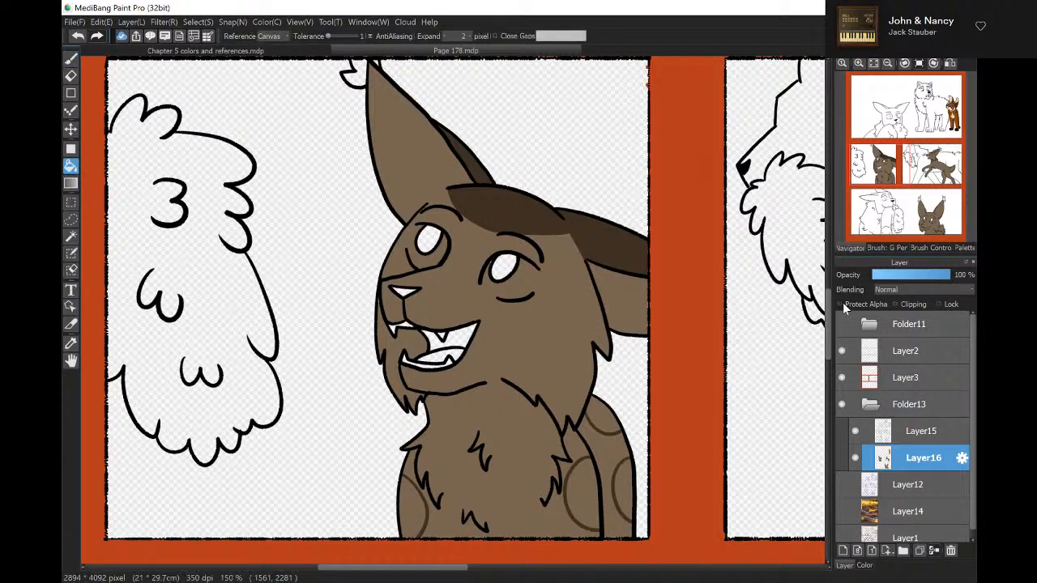
click(606, 413)
click(616, 475)
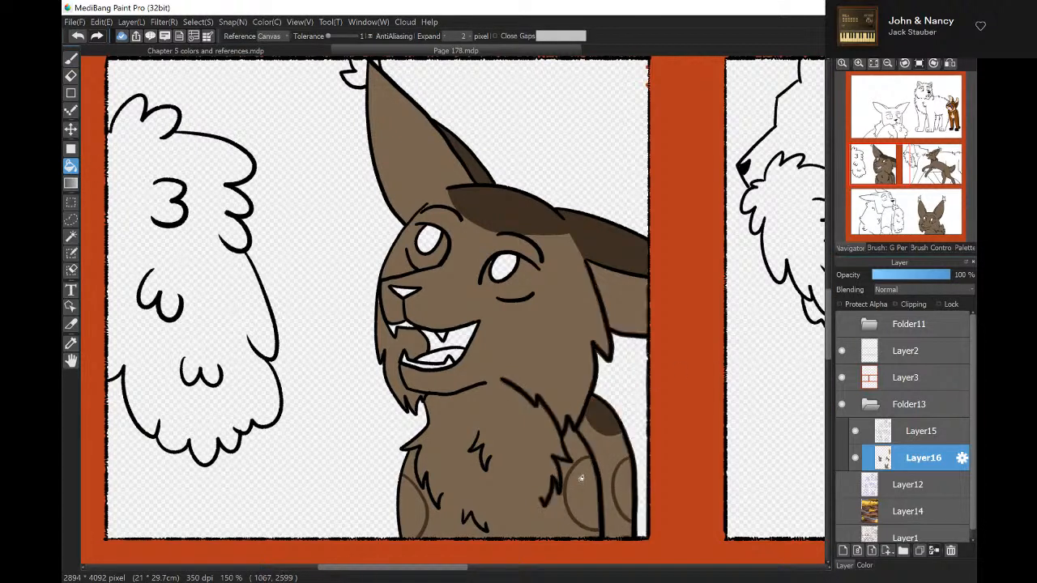
click(78, 35)
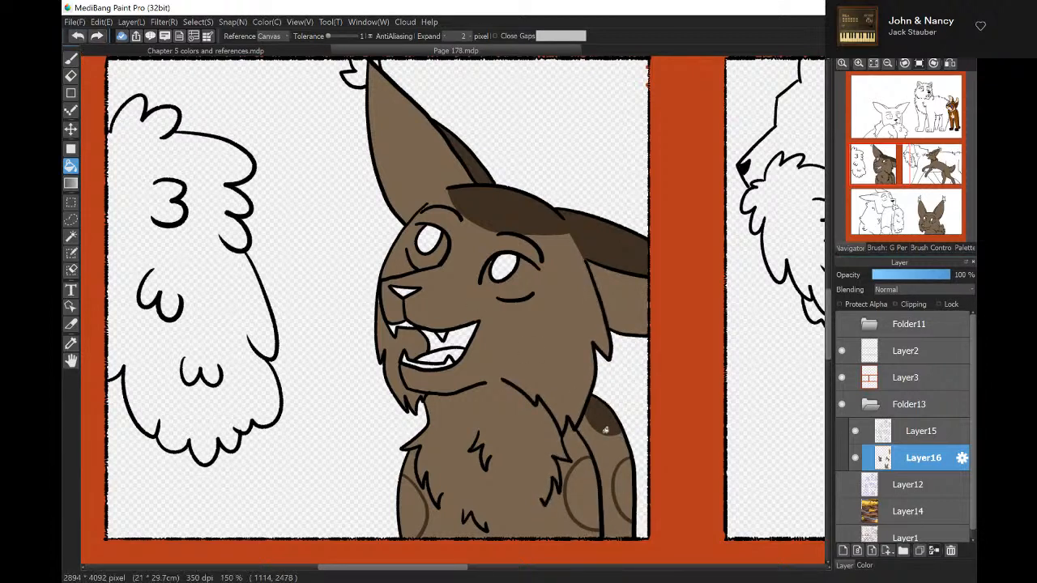
click(621, 482)
click(576, 490)
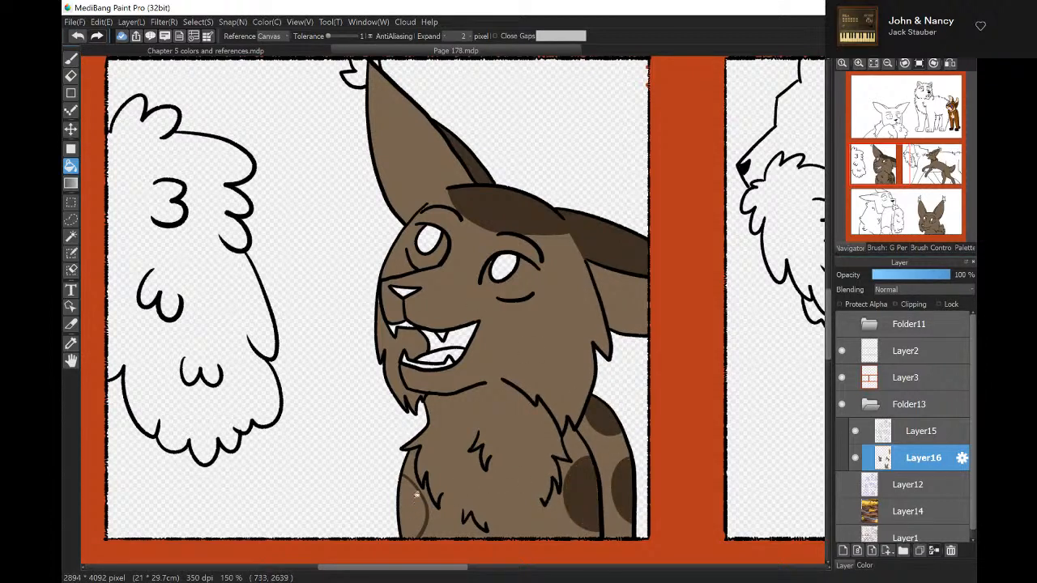
click(416, 495)
Outline a rounded patch along the muzzle bridge of the middle-left panel's lynx, above the nose, and fill it dark brown.
click(71, 60)
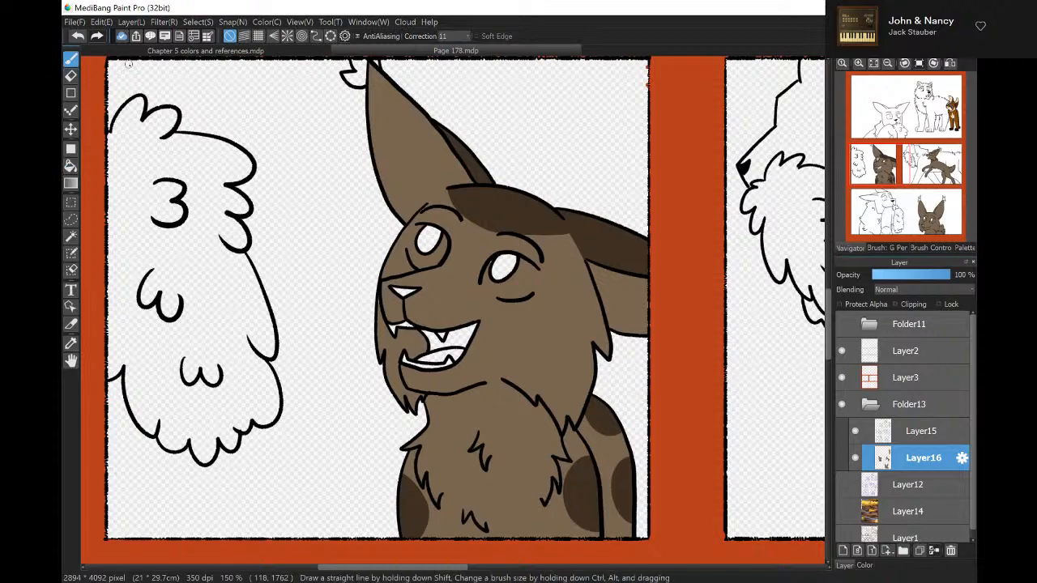
click(871, 65)
click(859, 63)
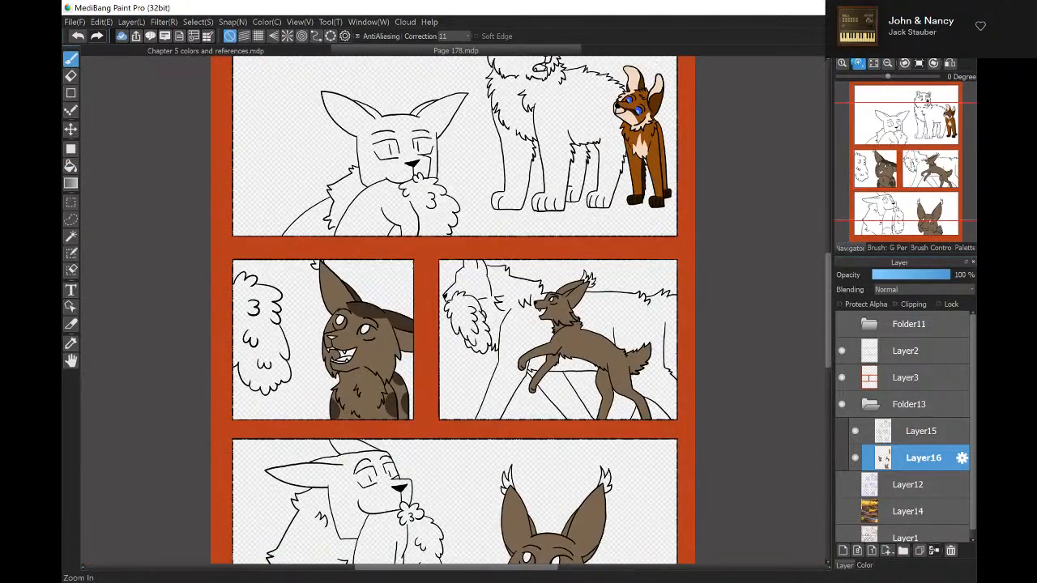
click(858, 62)
click(859, 62)
click(859, 62)
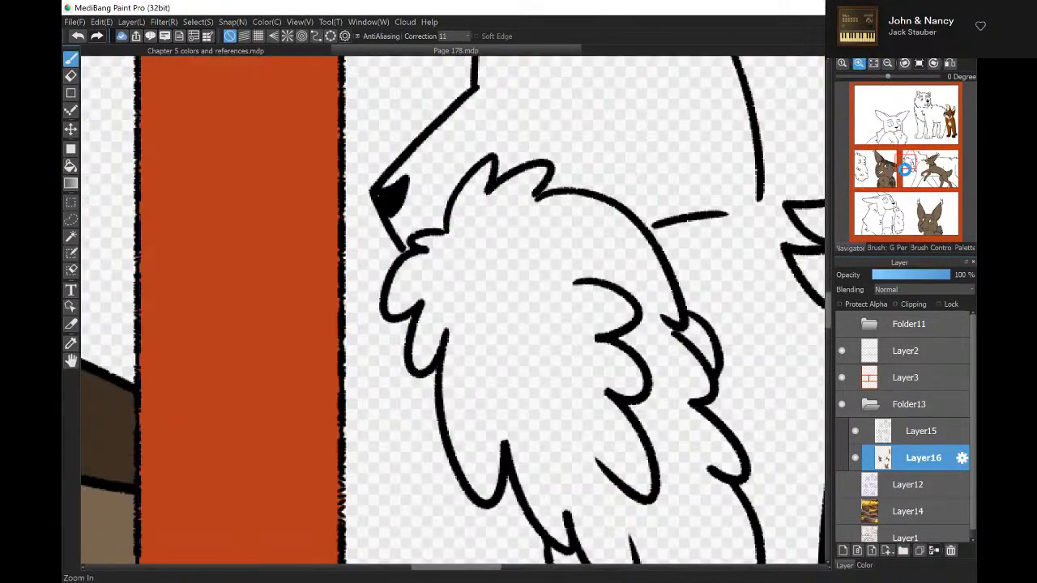
click(858, 62)
drag(903, 172, 881, 171)
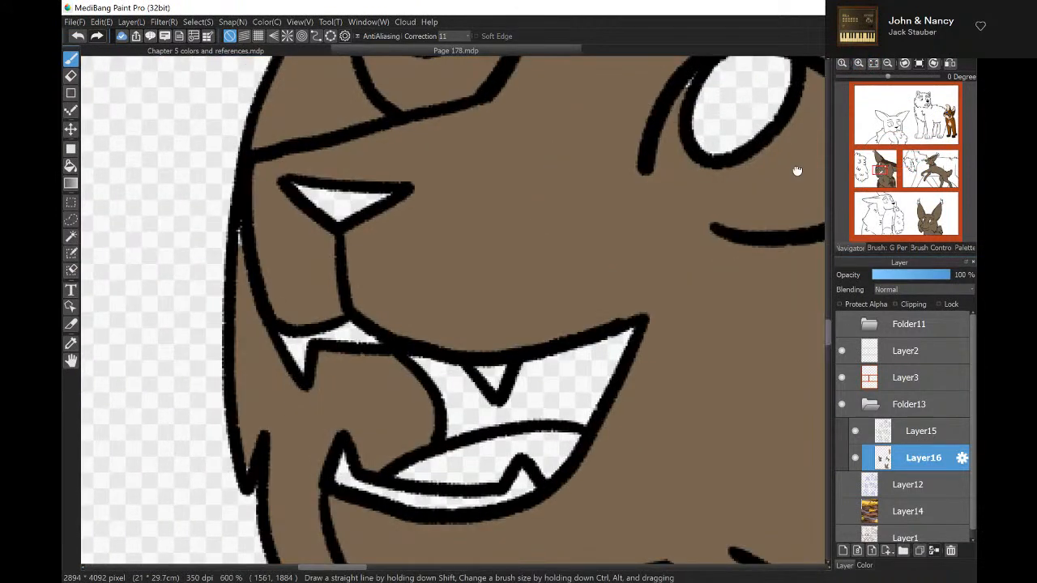
drag(268, 160, 279, 180)
mouse_move(494, 92)
mouse_down()
mouse_move(551, 140)
mouse_move(489, 191)
mouse_move(405, 197)
mouse_up()
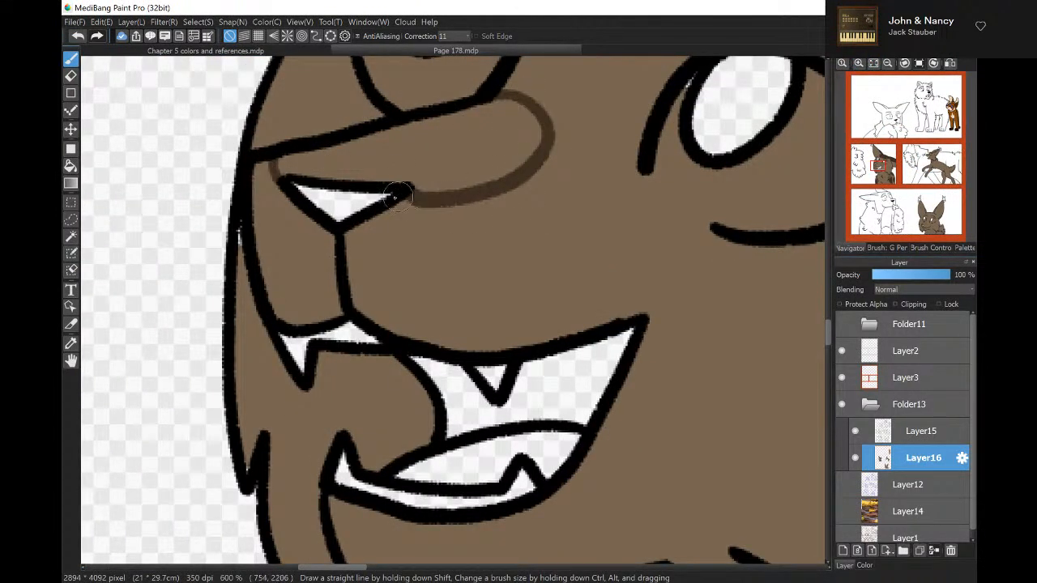
click(70, 166)
click(378, 142)
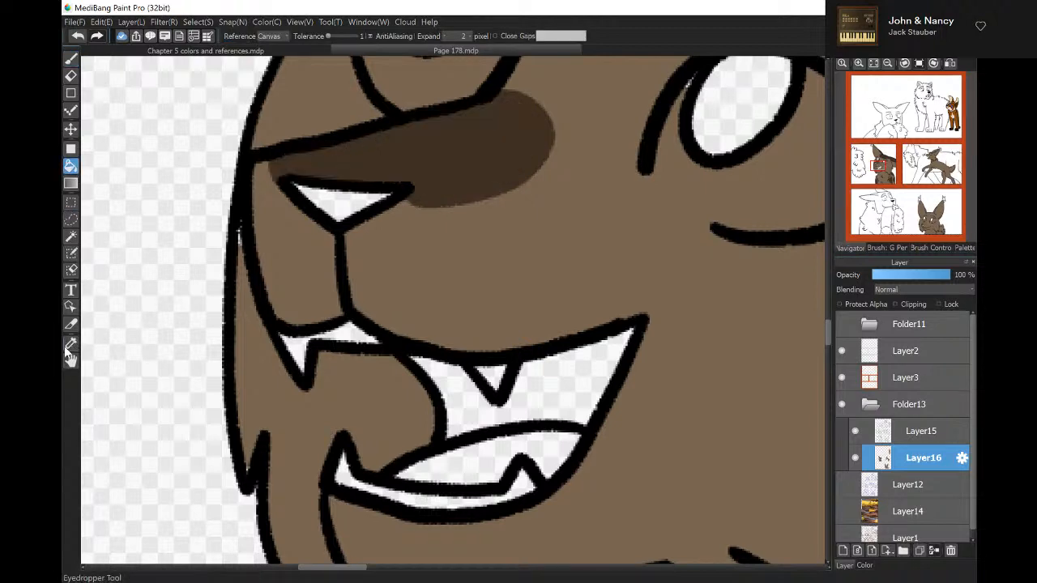
Fill the dark ear sections and the tail of the lynx in the bottom-right panel with dark brown.
click(888, 63)
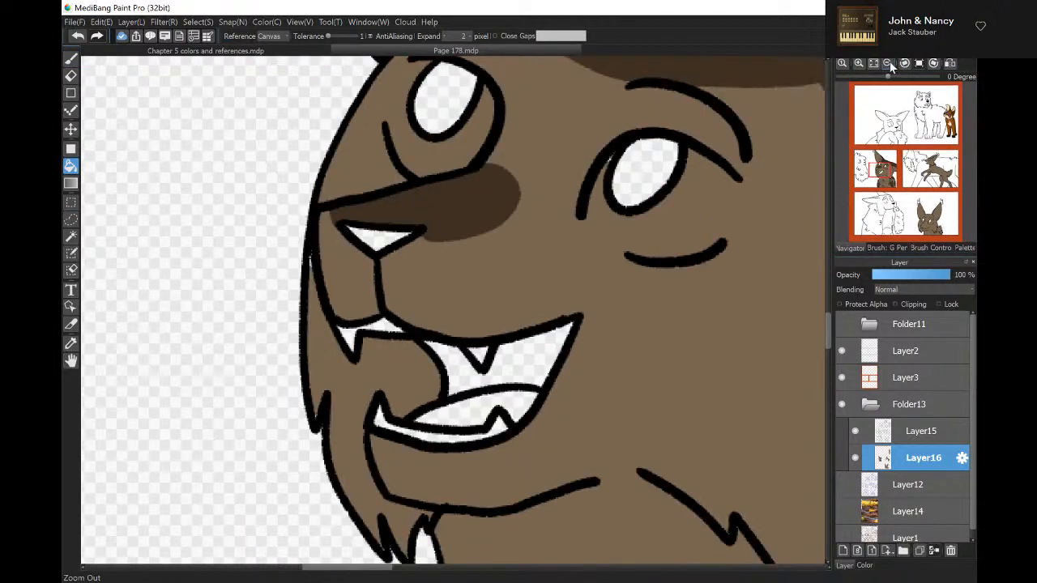
click(889, 64)
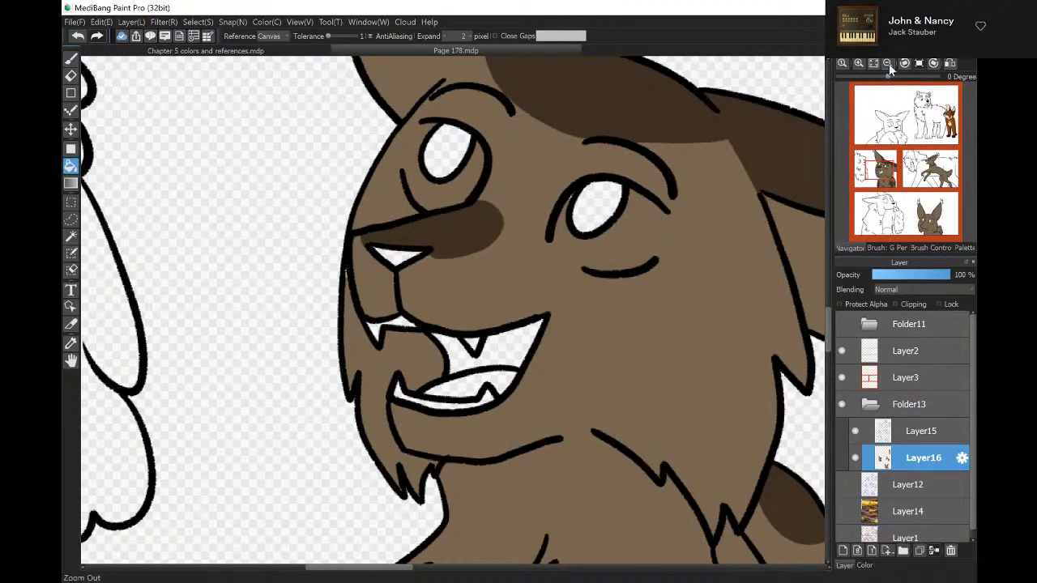
click(888, 63)
mouse_move(881, 185)
mouse_down()
mouse_move(913, 184)
mouse_move(928, 225)
mouse_up()
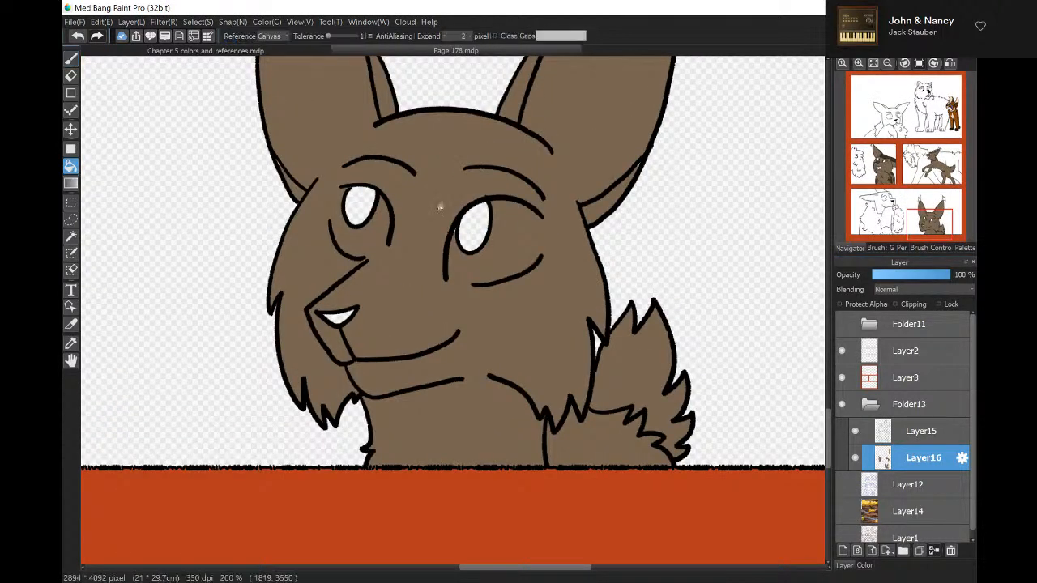
click(602, 207)
click(295, 190)
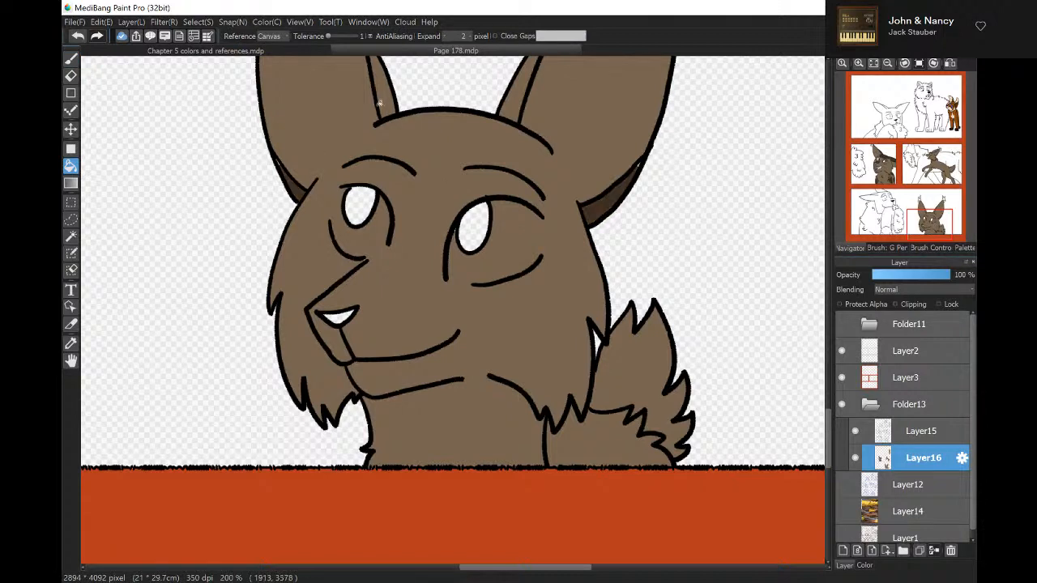
click(387, 95)
click(517, 85)
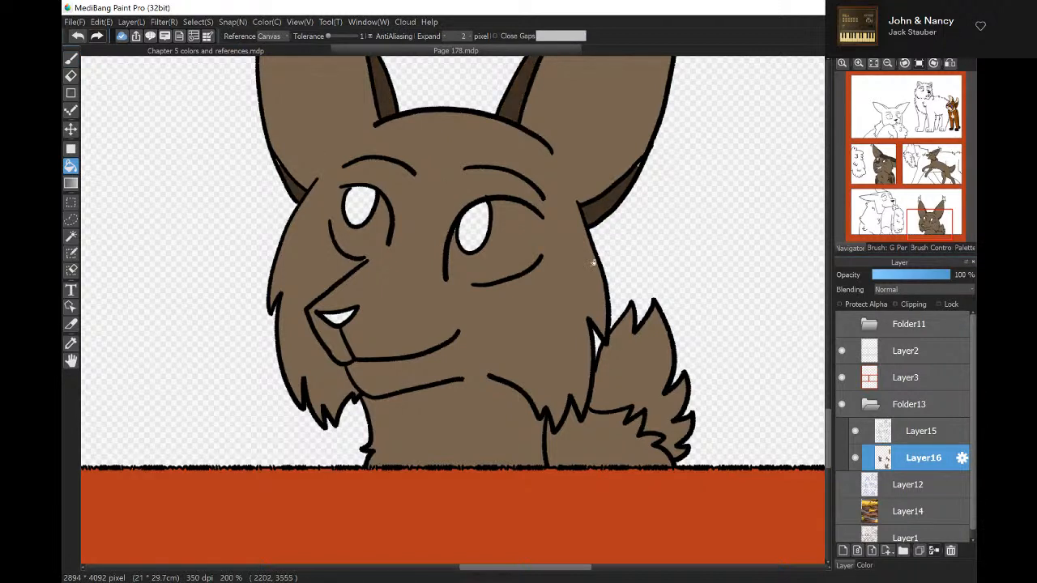
click(641, 351)
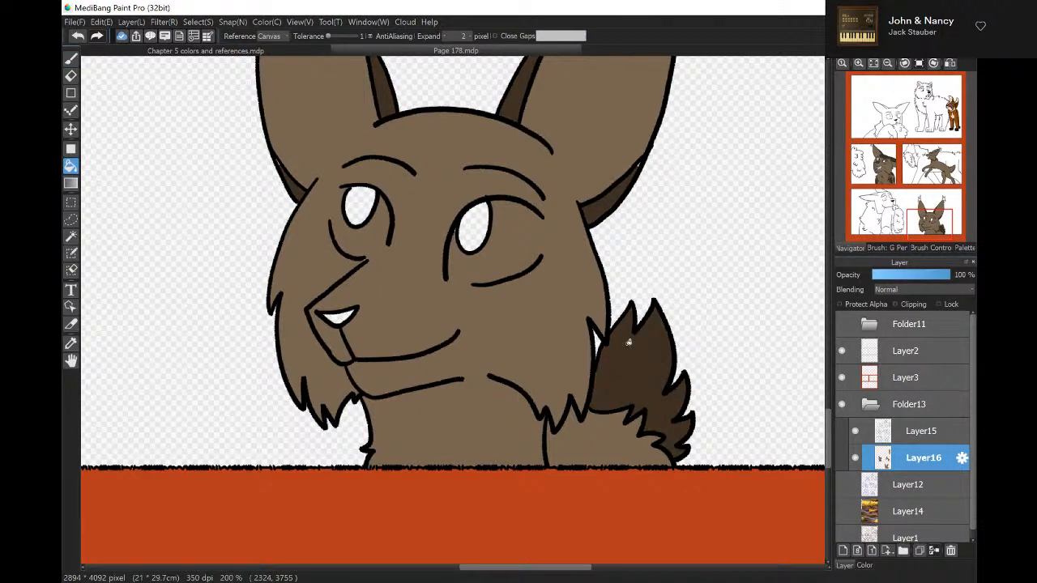
Outline a curved patch on the bottom-right lynx's head, a rounded muzzle patch and partial back spots, checking the Prexu reference.
click(70, 58)
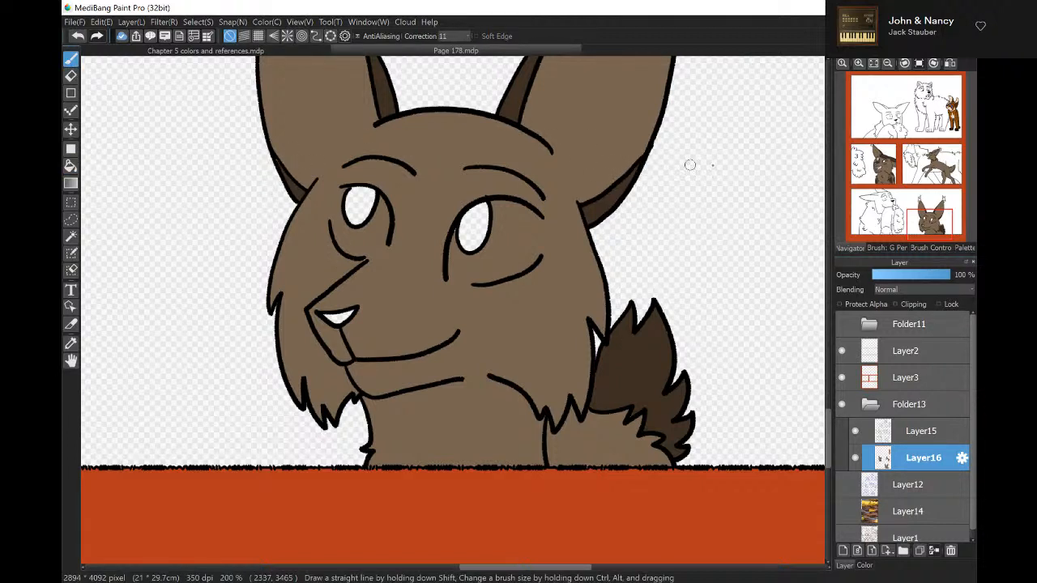
drag(828, 413, 823, 392)
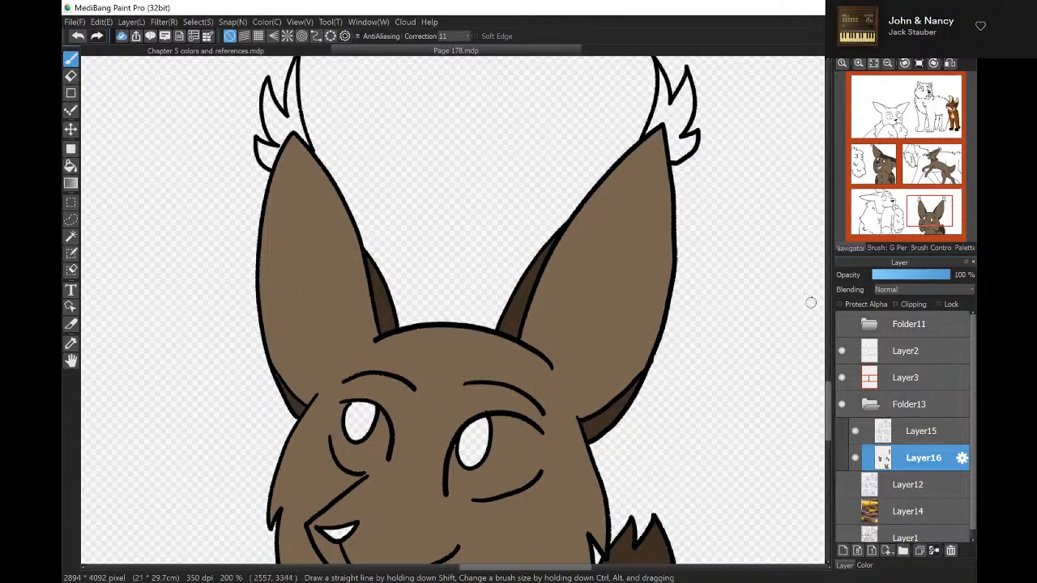
drag(829, 389, 829, 471)
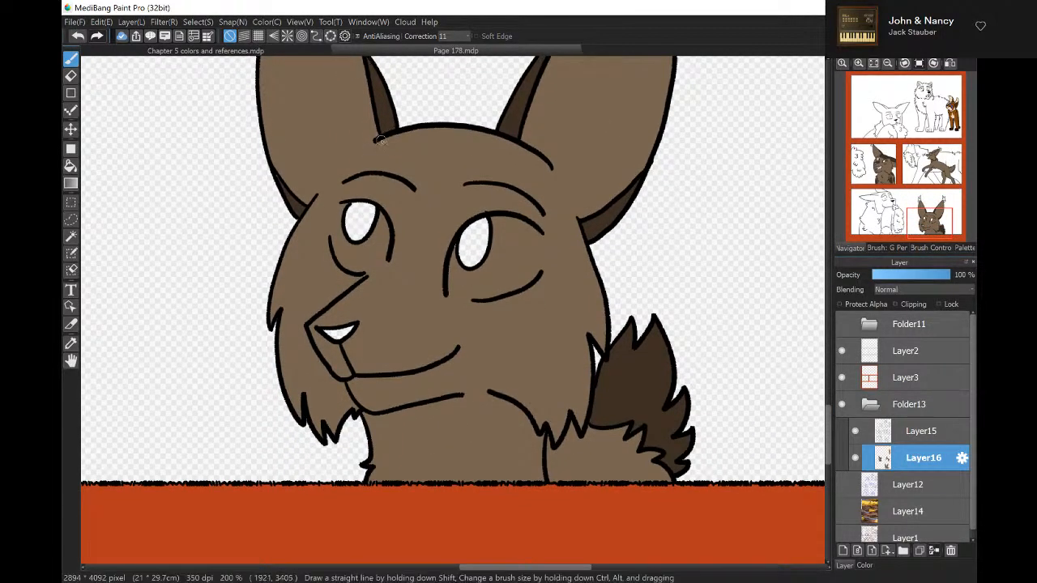
mouse_move(378, 139)
mouse_down()
mouse_move(395, 159)
mouse_move(478, 180)
mouse_move(529, 154)
mouse_up()
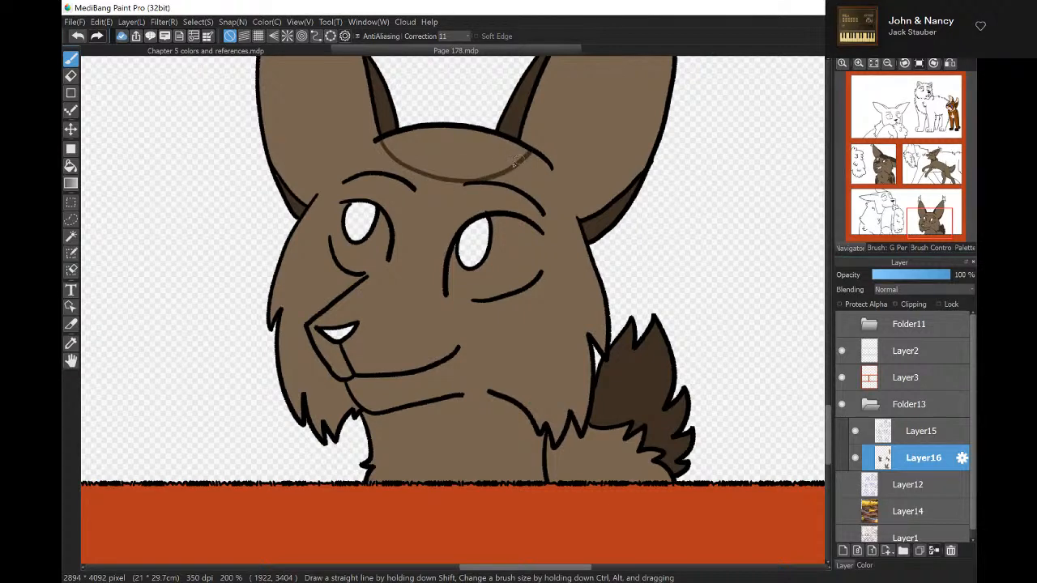
click(320, 49)
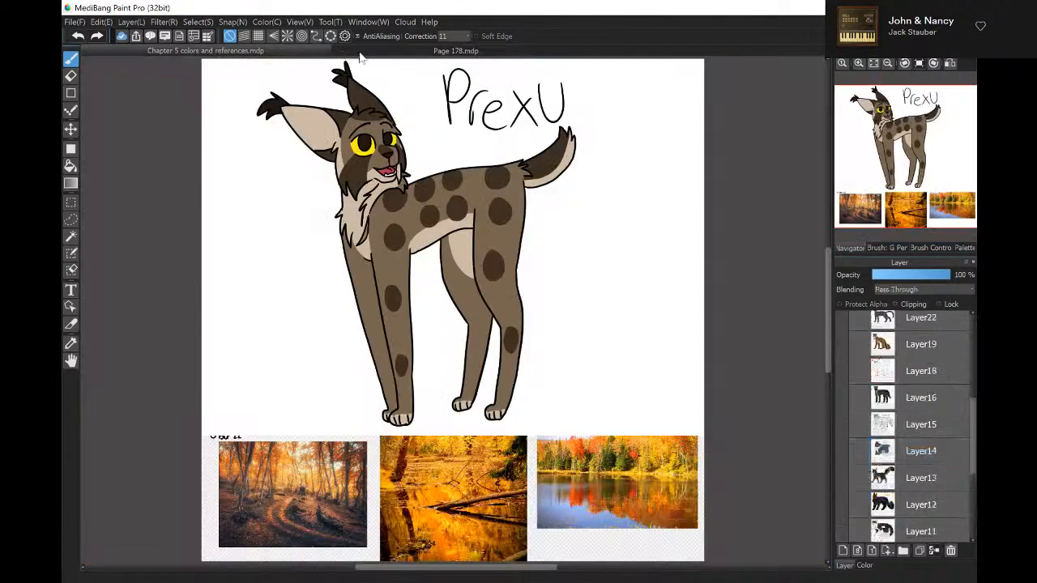
click(371, 52)
mouse_move(364, 281)
mouse_down()
mouse_move(398, 277)
mouse_move(398, 310)
mouse_move(353, 329)
mouse_up()
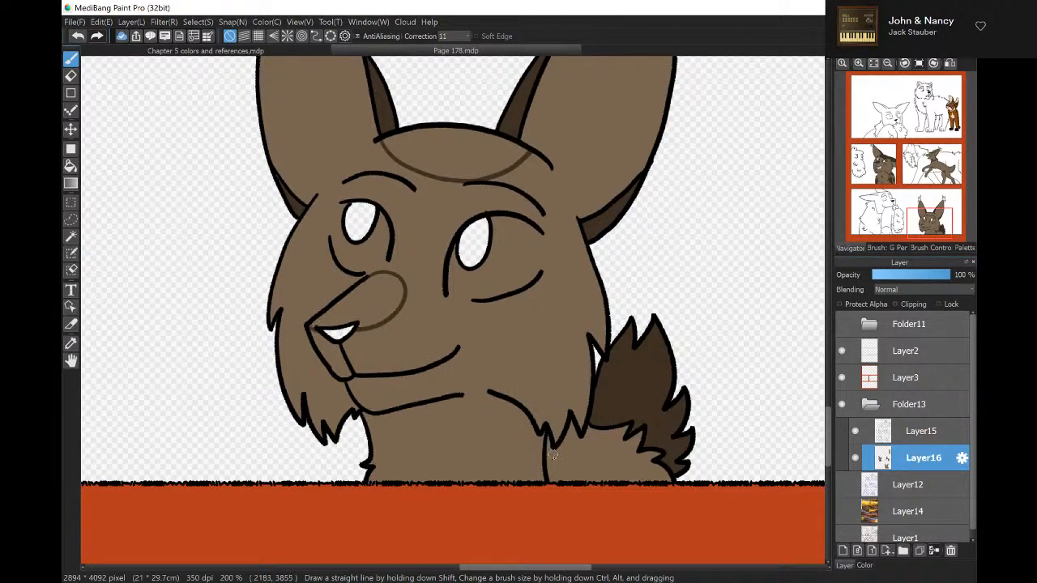
mouse_move(552, 456)
mouse_down()
mouse_move(590, 469)
mouse_move(600, 413)
mouse_up()
drag(629, 479, 655, 473)
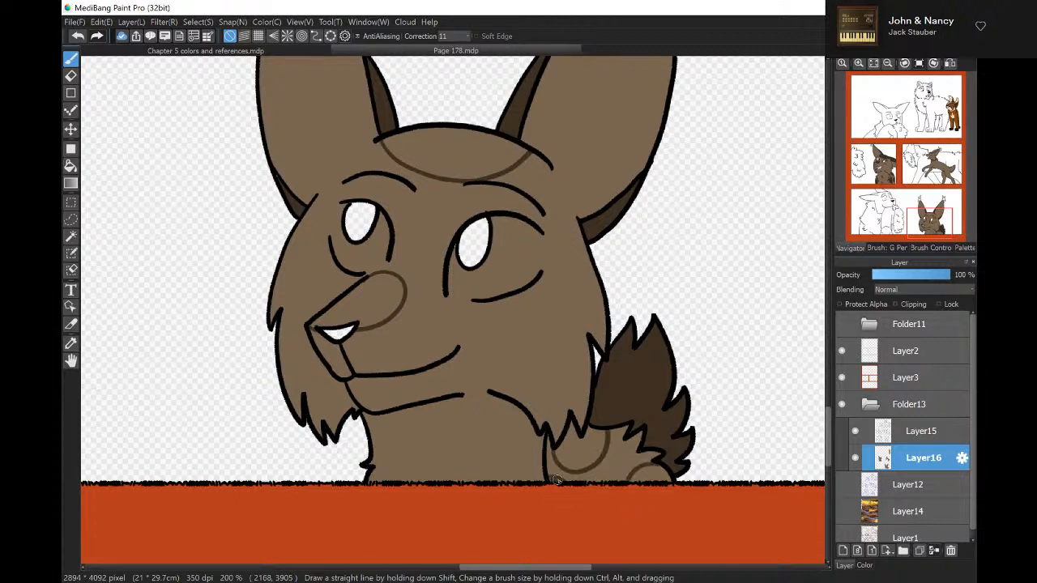
Fill the outlined head patch, muzzle patch and back spots of the bottom-right lynx with dark brown.
click(70, 166)
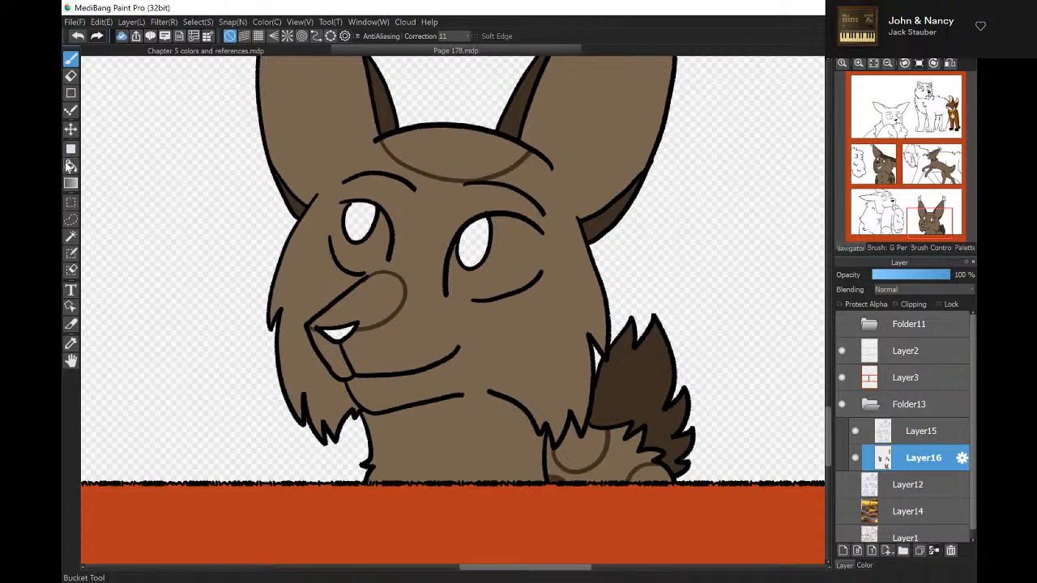
click(440, 164)
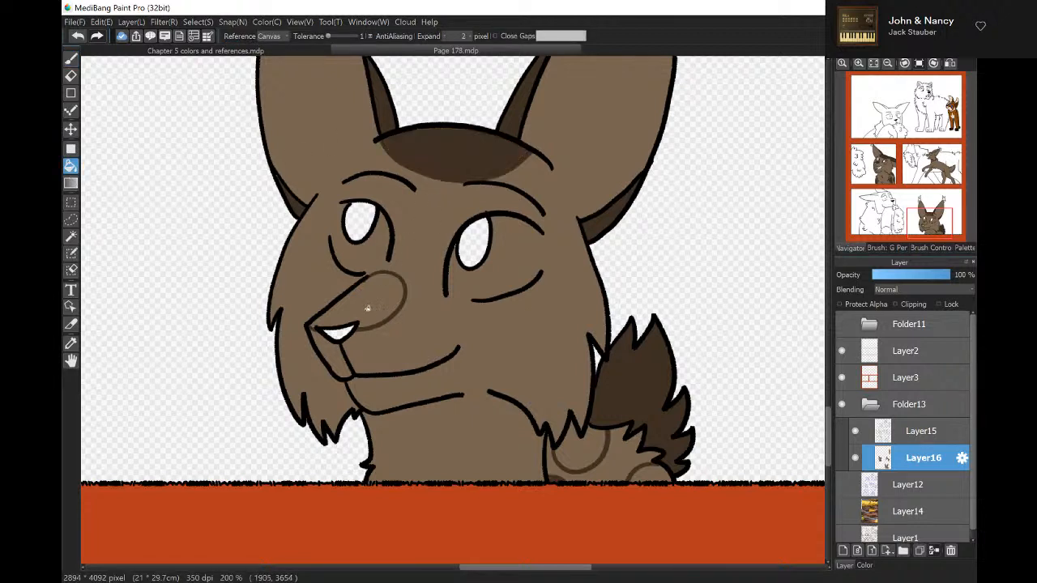
click(370, 306)
click(593, 455)
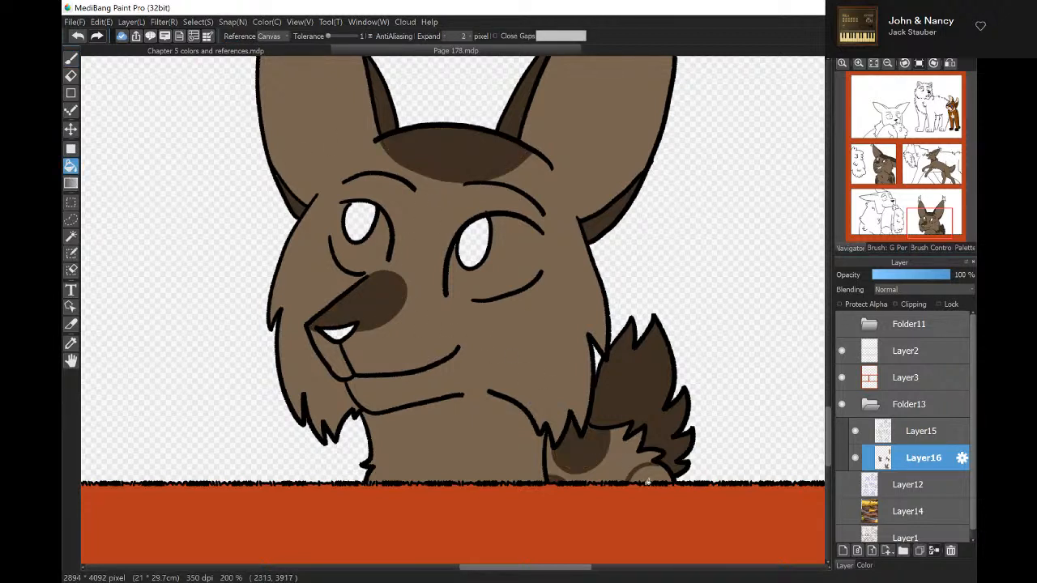
click(648, 480)
On the leaping lynx in the middle-right panel, mark off the tail base and outline four spots down the rump and hind leg.
click(71, 59)
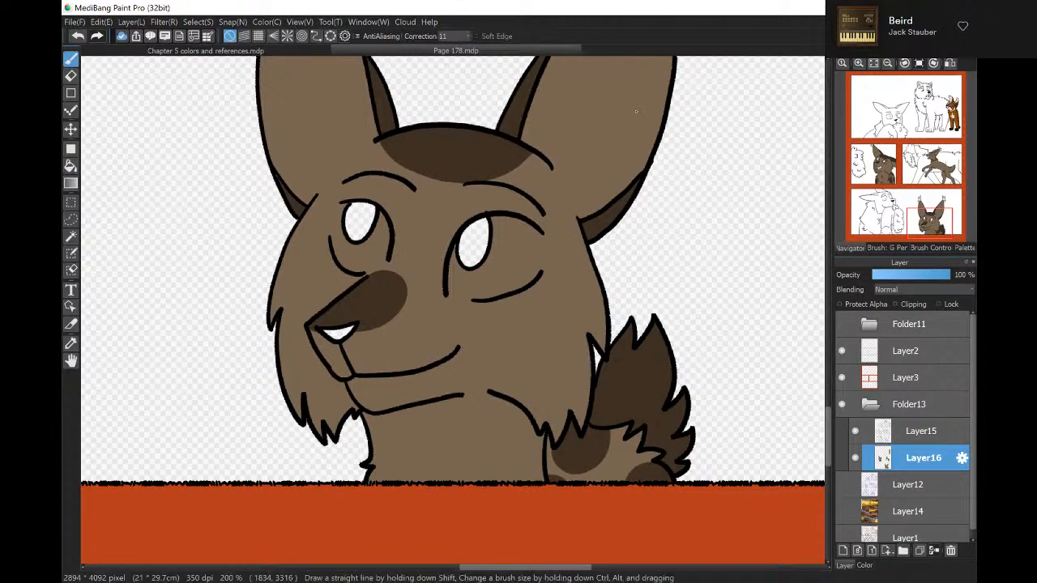
click(938, 171)
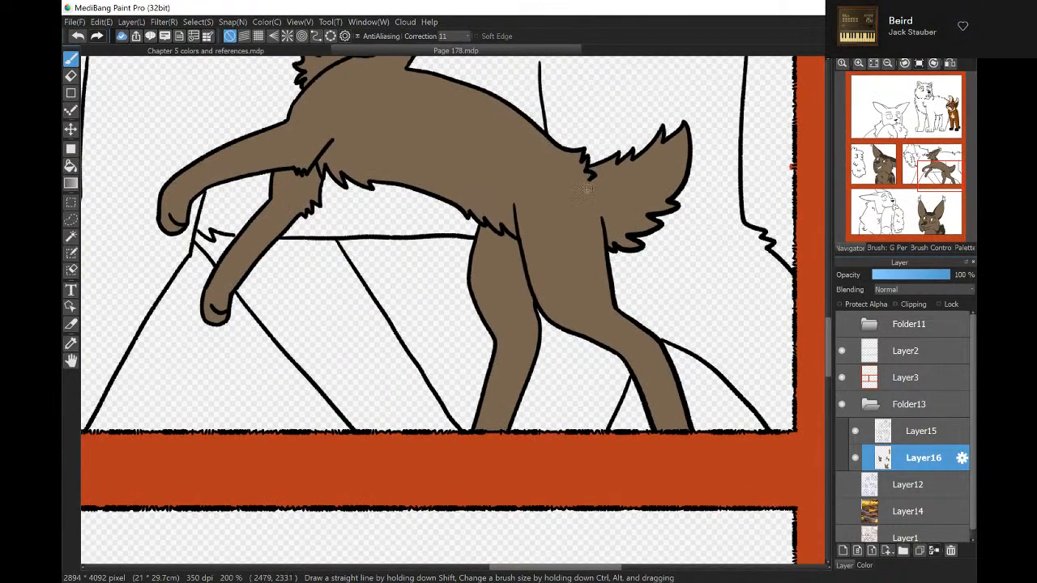
drag(589, 177, 608, 226)
click(321, 45)
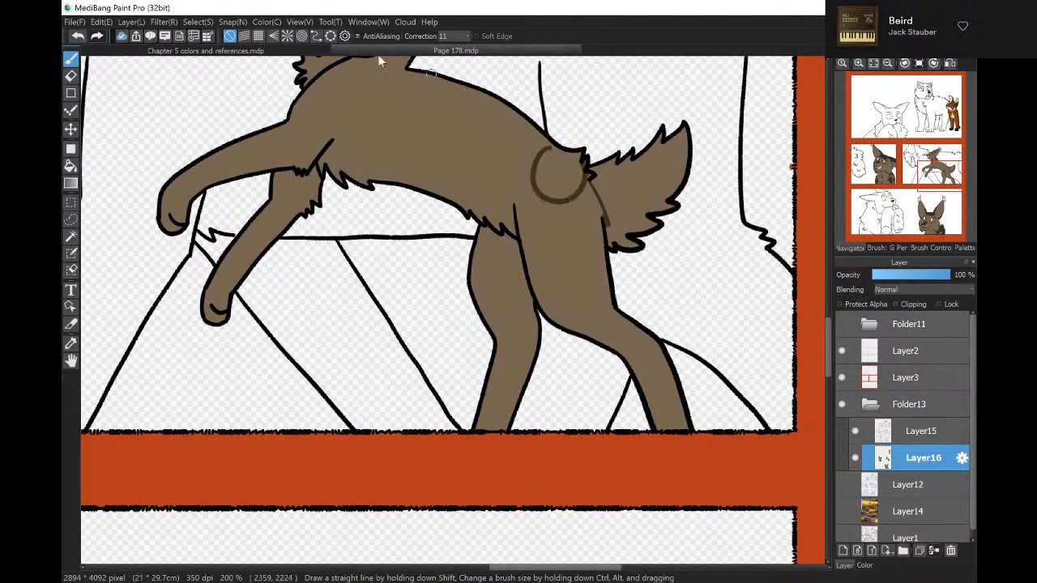
mouse_move(549, 144)
mouse_down()
mouse_move(532, 173)
mouse_move(565, 187)
mouse_move(580, 159)
mouse_up()
mouse_move(554, 215)
mouse_down()
mouse_move(581, 228)
mouse_move(554, 215)
mouse_up()
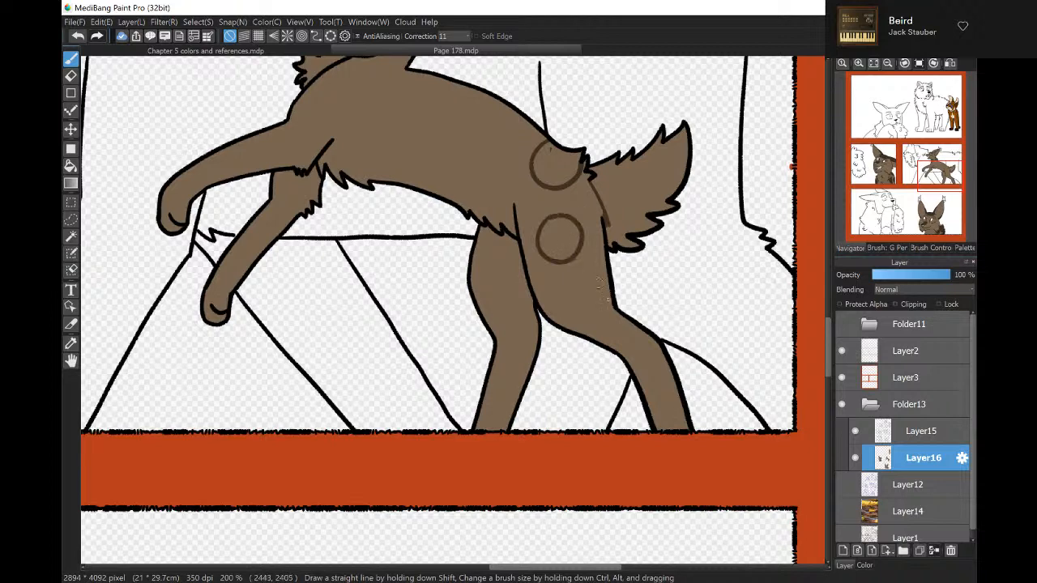
mouse_move(606, 309)
mouse_down()
mouse_move(628, 329)
mouse_move(605, 309)
mouse_up()
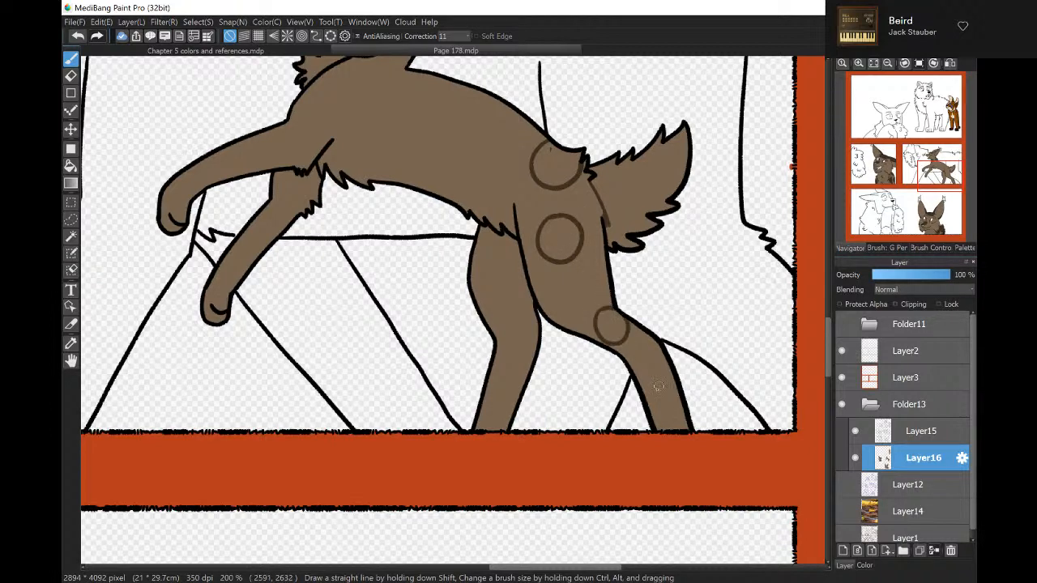
mouse_move(658, 386)
mouse_down()
mouse_move(676, 418)
mouse_move(661, 386)
mouse_up()
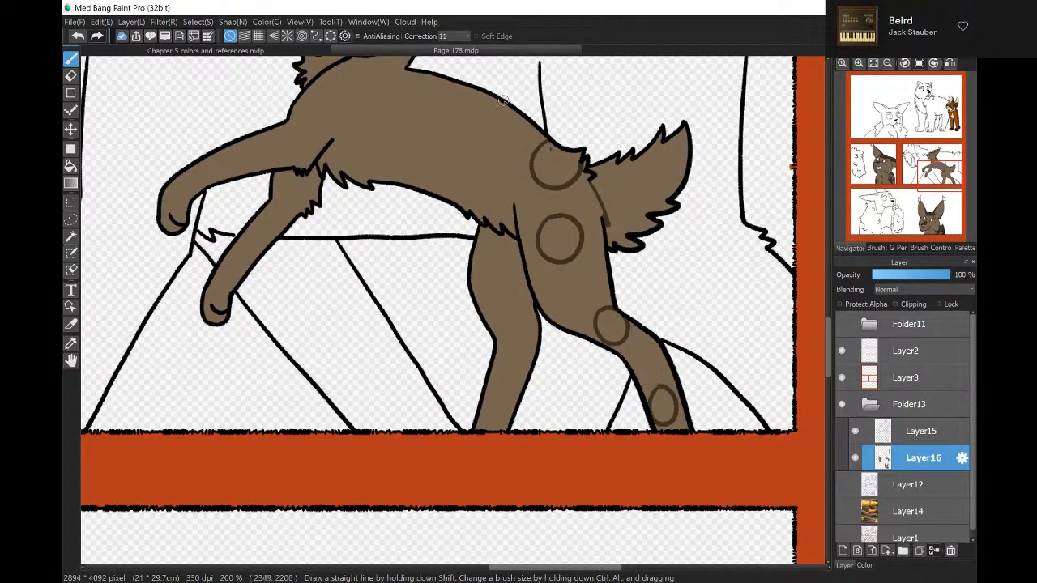
Outline eight rounded spots across the leaping lynx's back, side, shoulder and front leg, comparing them with the Prexu reference.
mouse_move(503, 100)
mouse_down()
mouse_move(513, 148)
mouse_move(533, 127)
mouse_move(496, 100)
mouse_up()
mouse_move(421, 71)
mouse_down()
mouse_move(417, 111)
mouse_move(452, 99)
mouse_move(438, 72)
mouse_up()
mouse_move(363, 65)
mouse_down()
mouse_move(345, 85)
mouse_move(389, 86)
mouse_move(381, 61)
mouse_move(350, 62)
mouse_up()
mouse_move(311, 102)
mouse_down()
mouse_move(319, 140)
mouse_move(333, 106)
mouse_up()
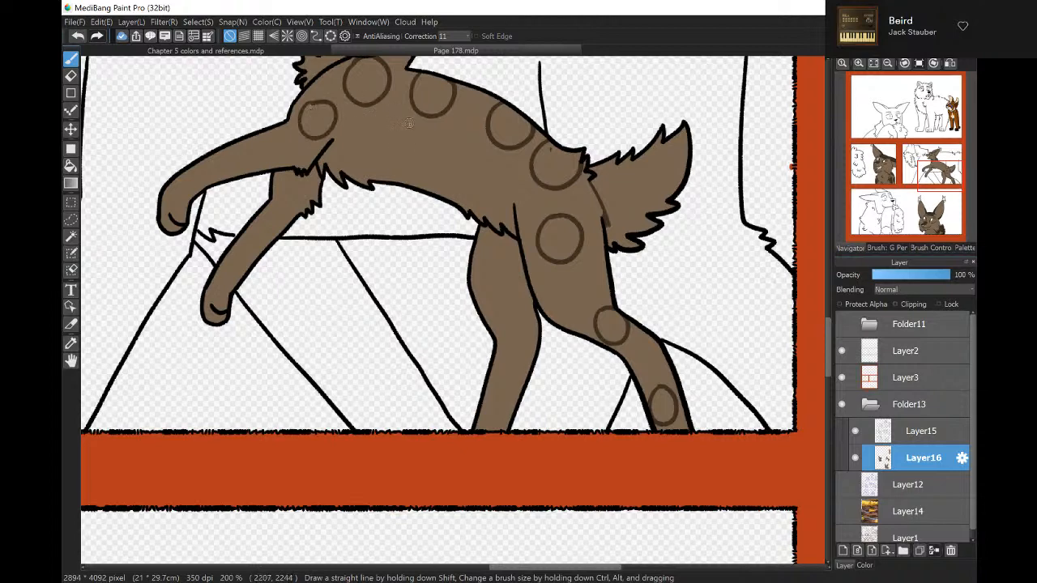
mouse_move(408, 124)
mouse_down()
mouse_move(431, 137)
mouse_move(418, 119)
mouse_up()
mouse_move(473, 151)
mouse_down()
mouse_move(499, 174)
mouse_move(474, 138)
mouse_up()
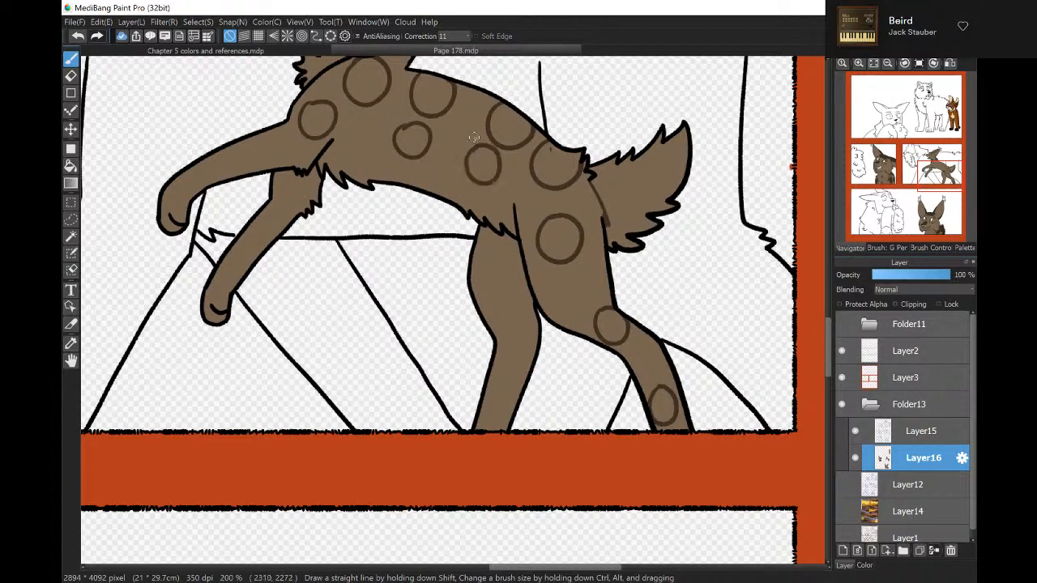
mouse_move(276, 141)
mouse_down()
mouse_move(294, 160)
mouse_move(275, 130)
mouse_up()
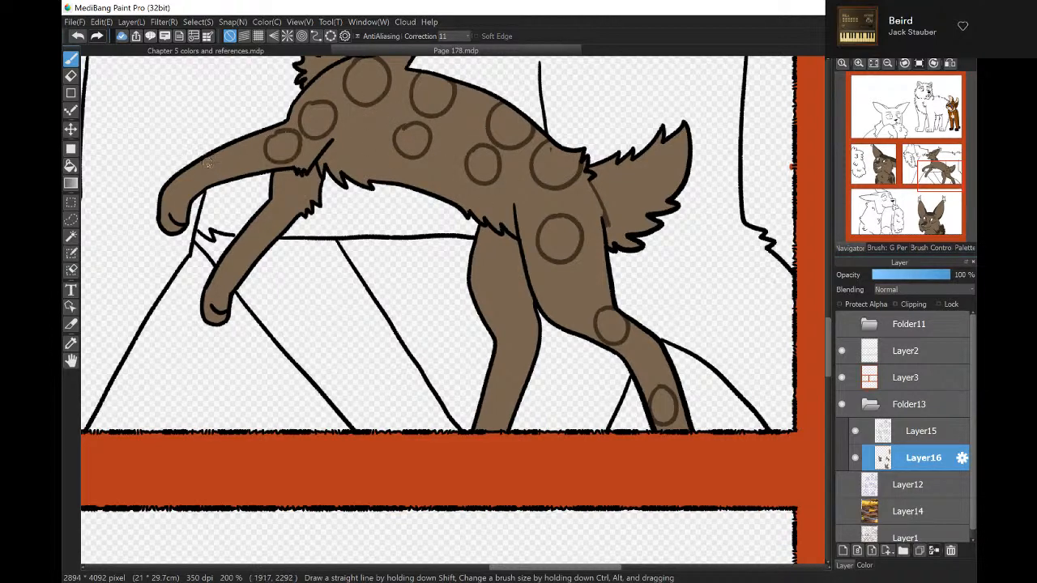
click(278, 51)
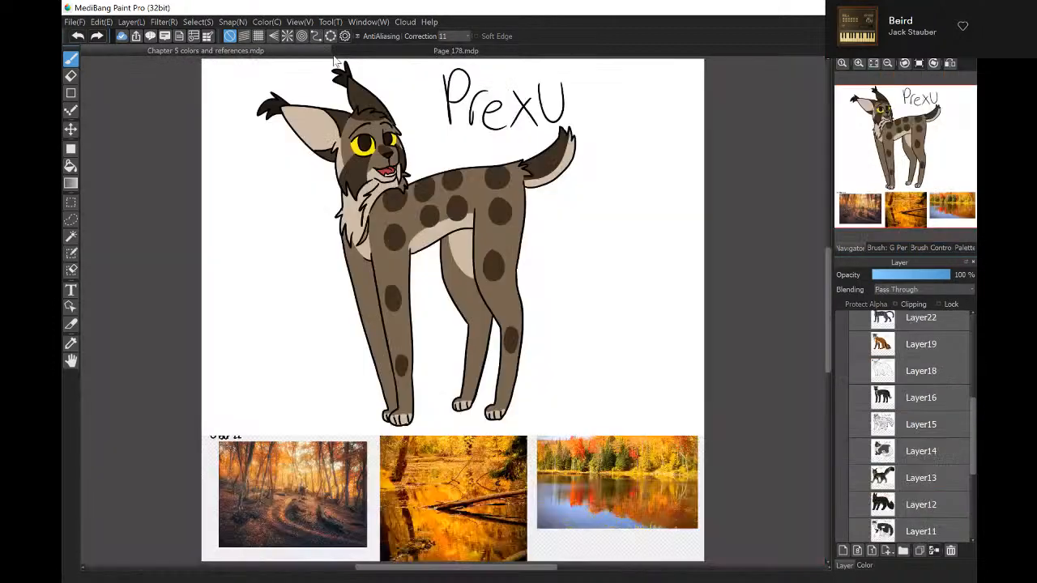
click(396, 52)
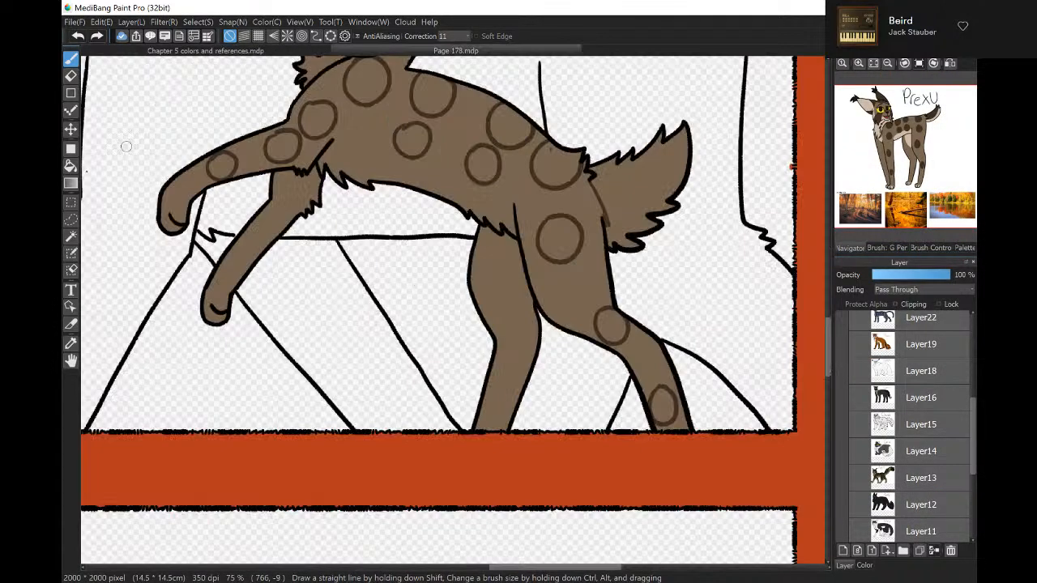
Fill the leaping lynx's outlined spots and its whole tail with dark brown.
click(70, 167)
click(221, 166)
click(282, 147)
click(318, 118)
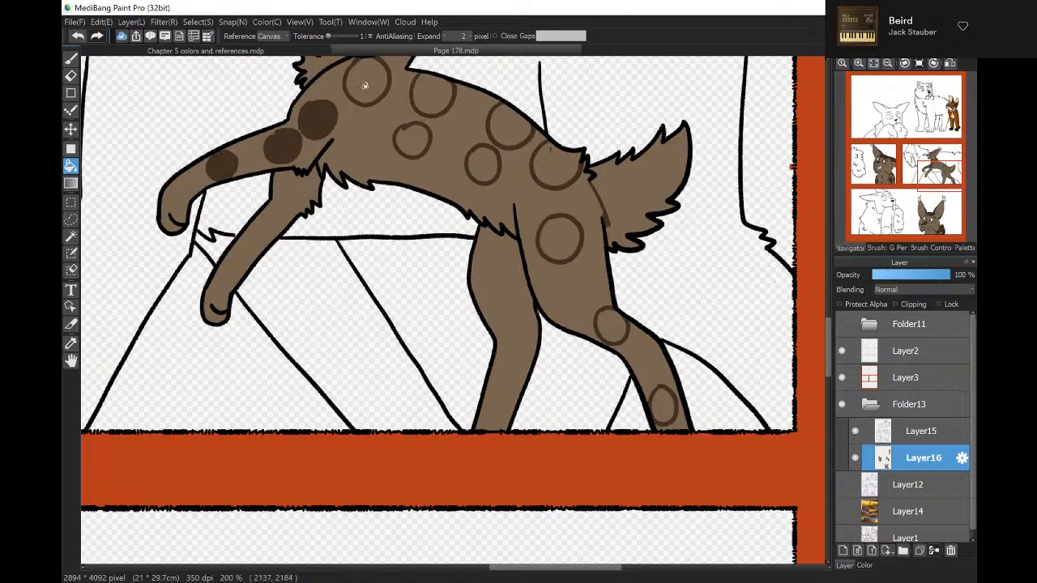
click(365, 86)
click(440, 108)
click(524, 134)
click(559, 166)
click(562, 247)
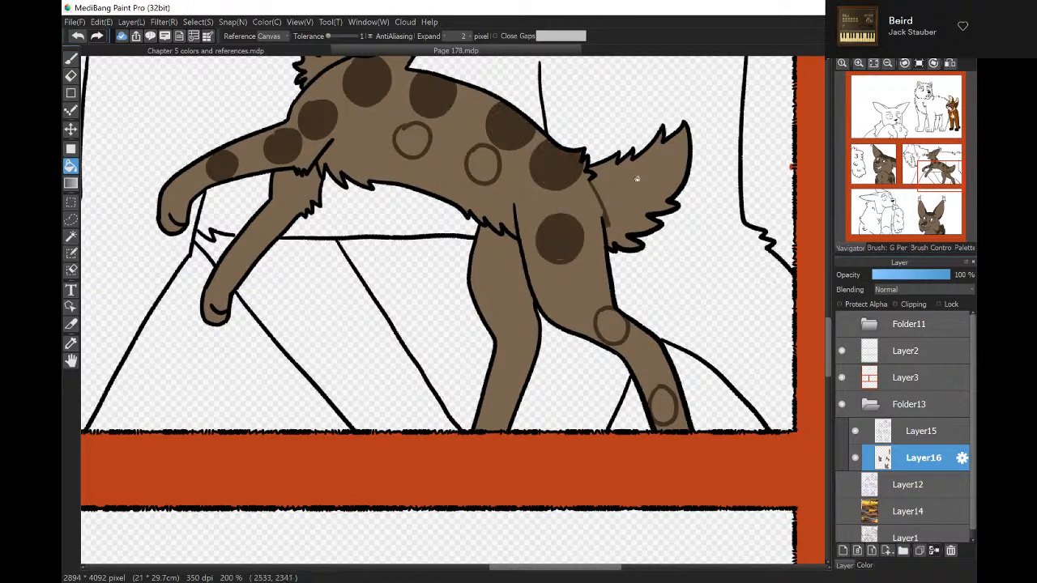
click(637, 178)
click(615, 332)
click(661, 396)
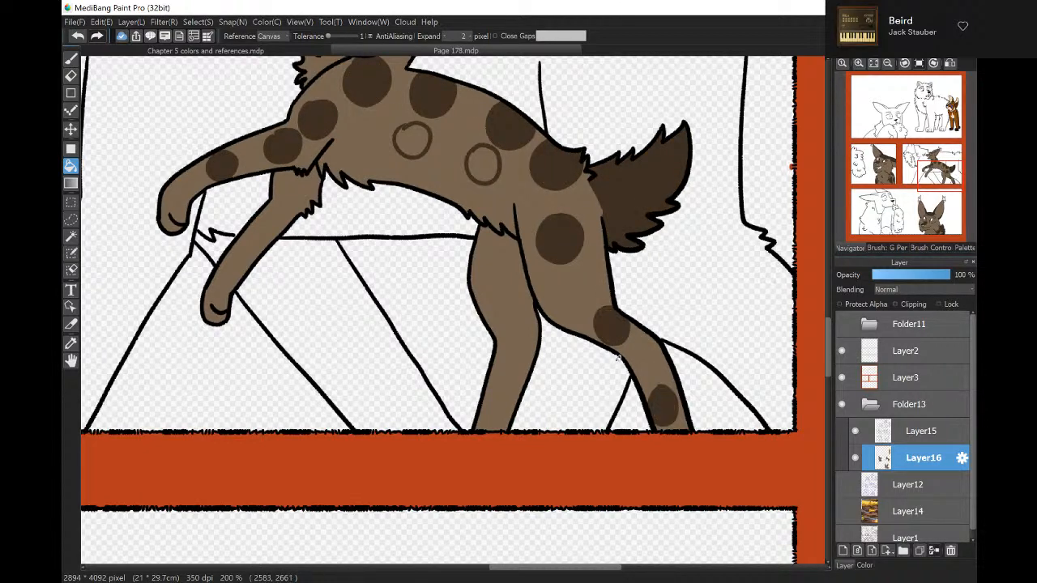
click(478, 176)
click(411, 139)
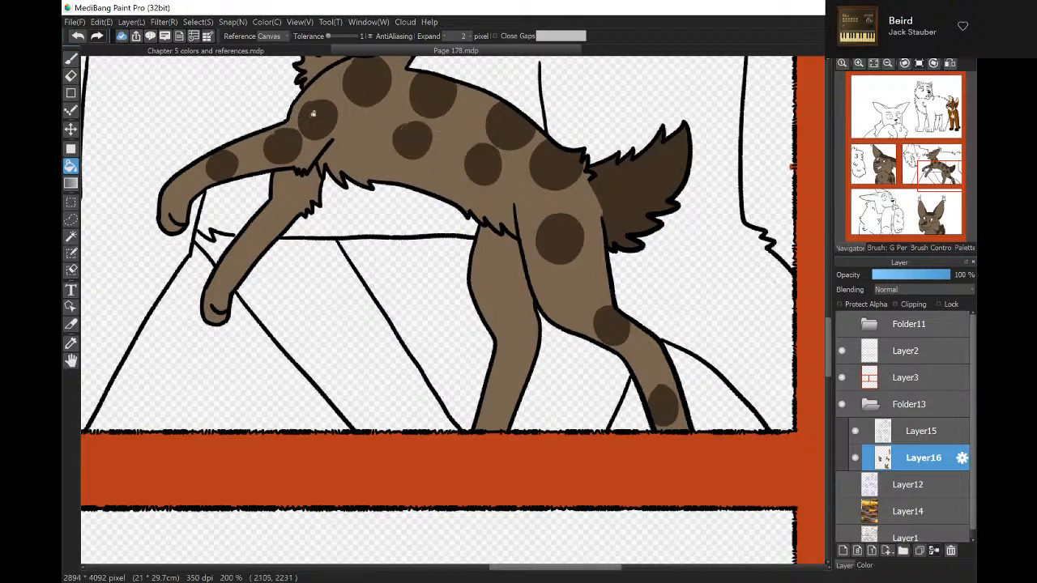
Draw dark brown markings along the leaping lynx's forehead and nose bridge, and fill the far ear and near ear's back edge, following the Prexu reference.
click(71, 60)
drag(930, 187, 930, 165)
click(278, 49)
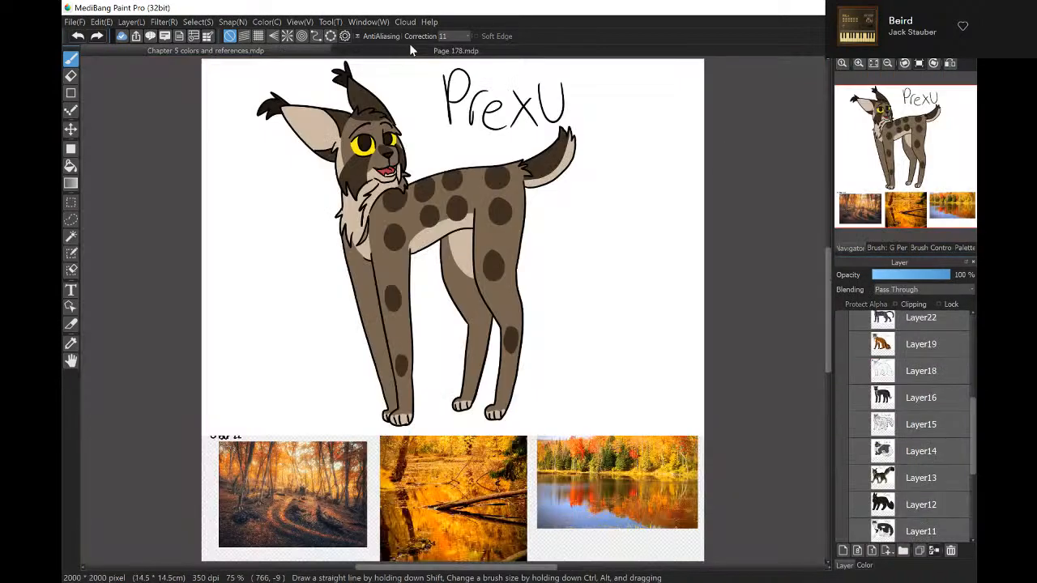
click(417, 50)
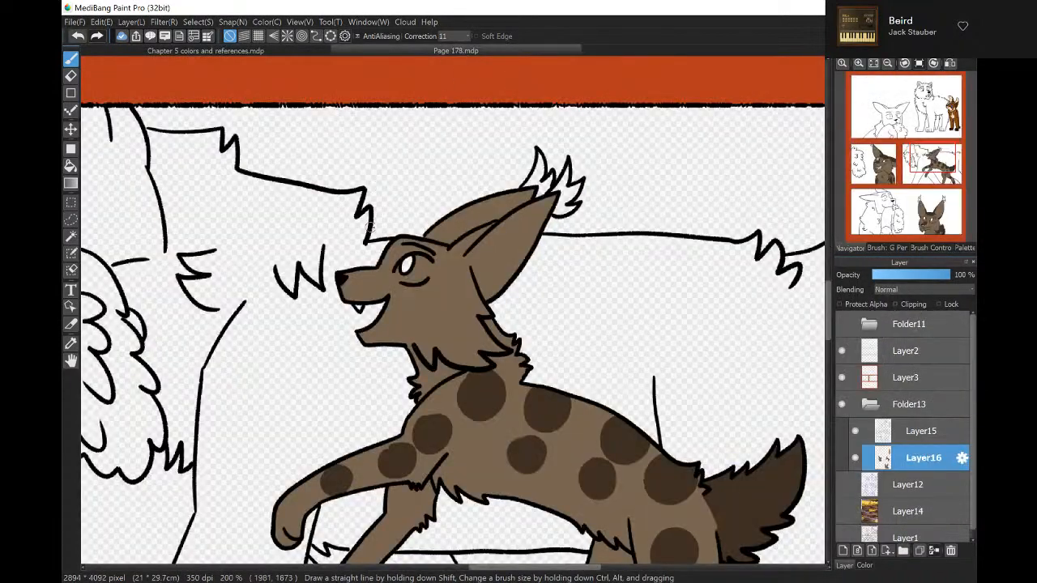
mouse_move(397, 240)
mouse_down()
mouse_move(443, 241)
mouse_move(460, 256)
mouse_up()
drag(343, 277, 378, 271)
click(70, 165)
click(470, 242)
click(463, 217)
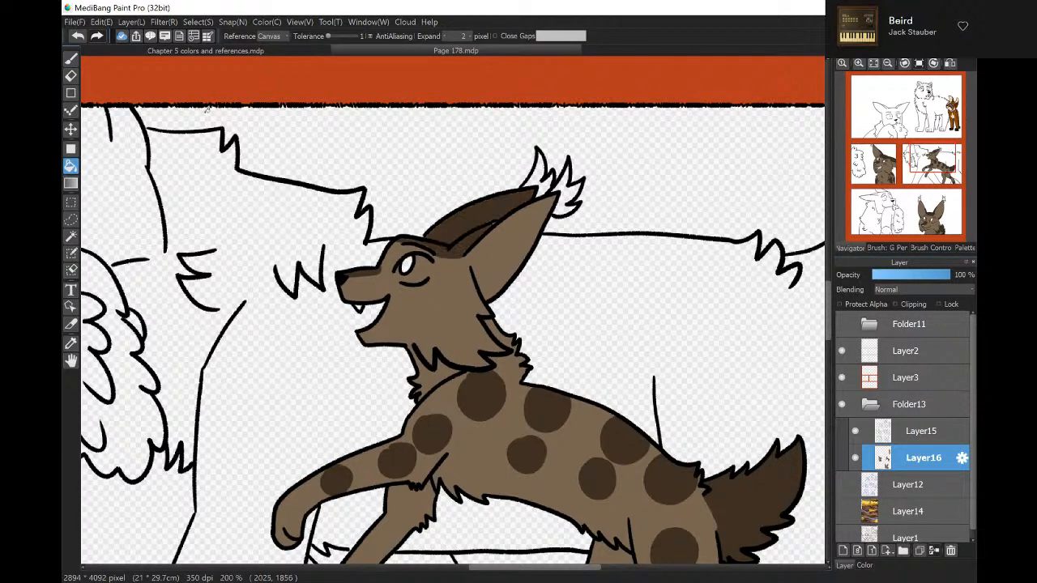
Pick the pale cream color from the Prexu reference and outline a curved cheek marking from the leaping lynx's ear to its mouth.
click(71, 59)
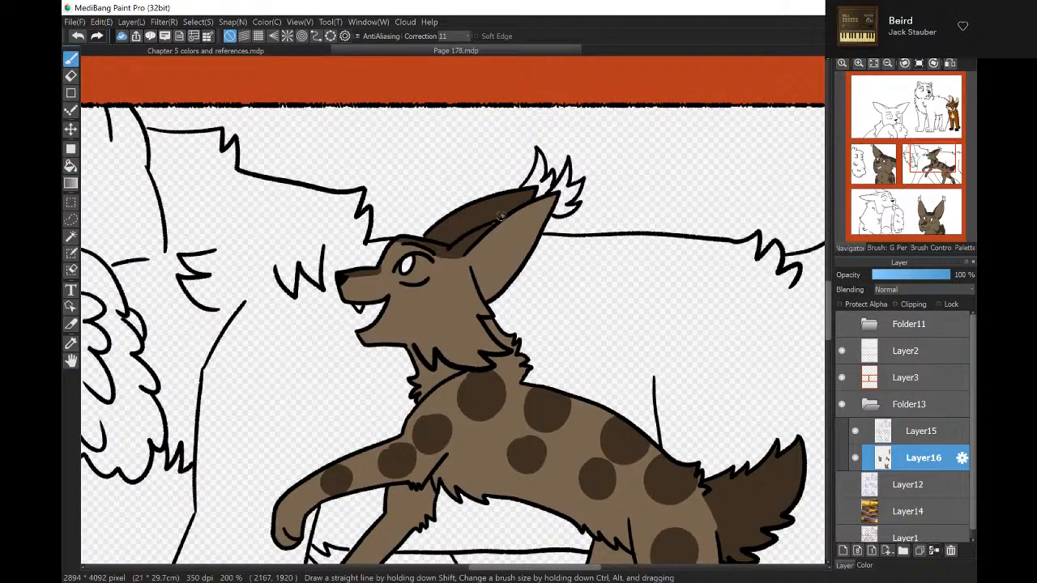
click(322, 46)
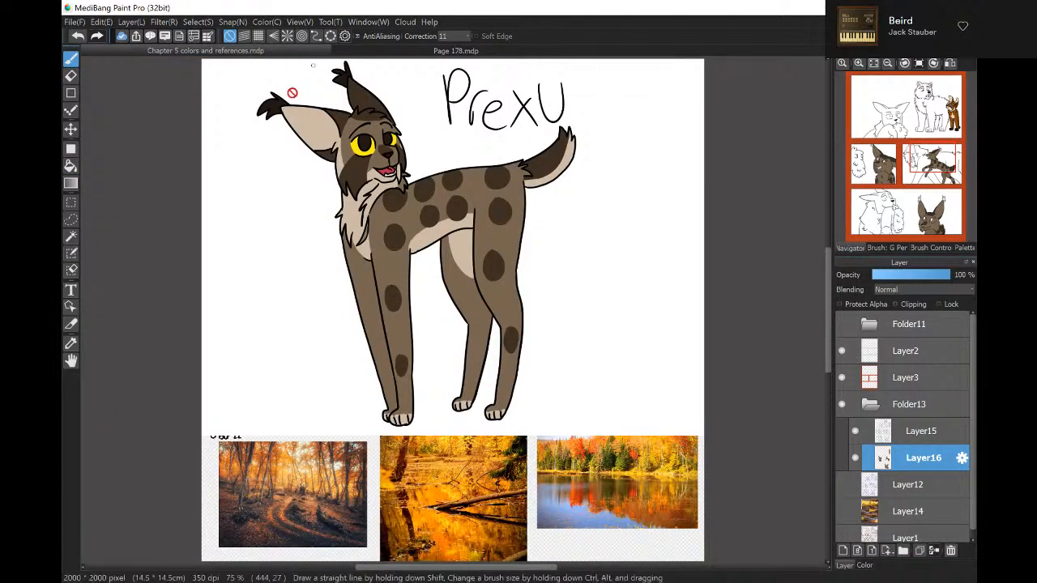
click(75, 345)
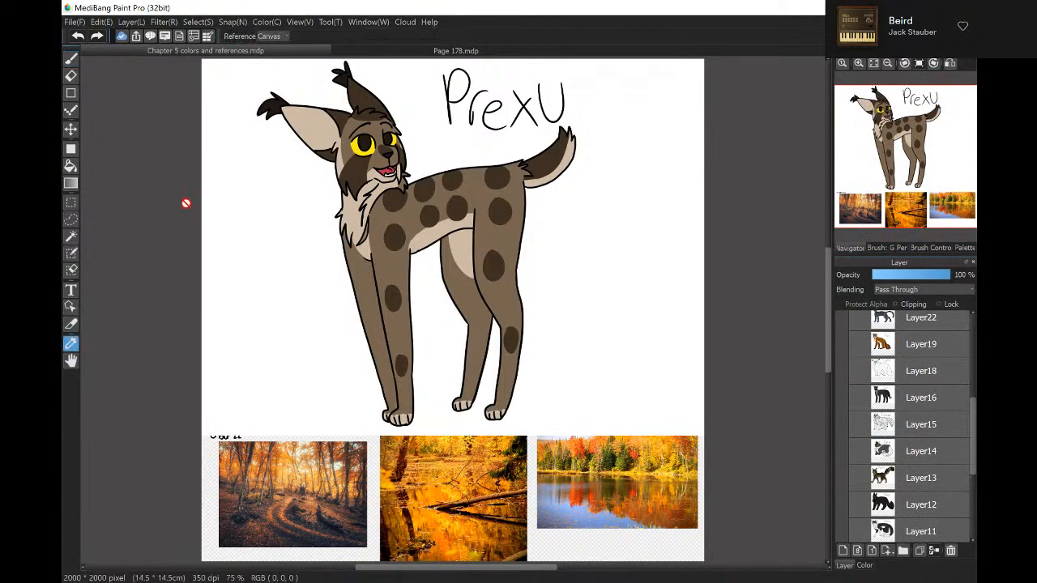
click(71, 61)
click(399, 52)
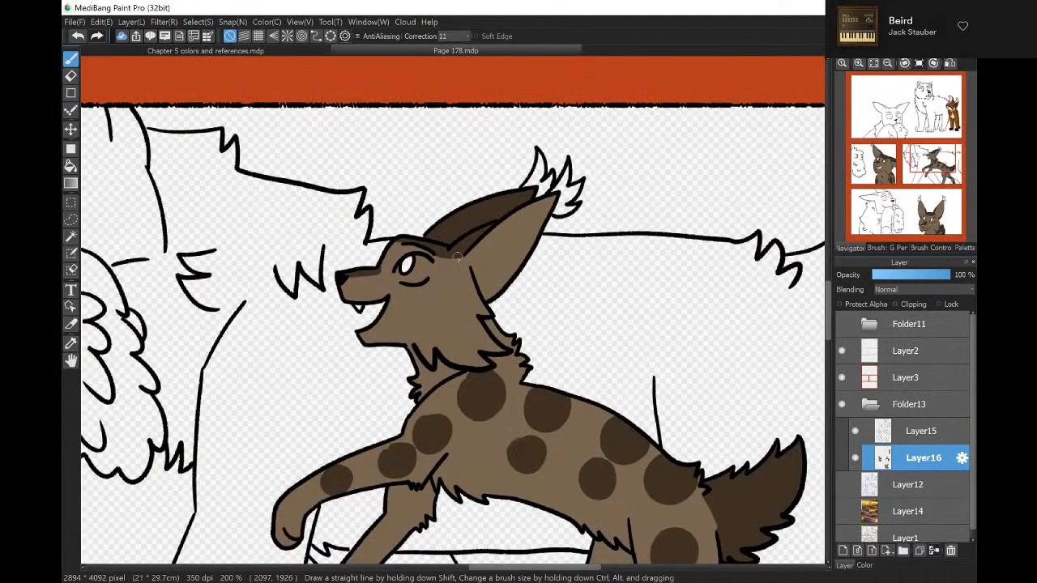
mouse_move(465, 258)
mouse_down()
mouse_move(466, 296)
mouse_move(441, 321)
mouse_move(397, 324)
mouse_up()
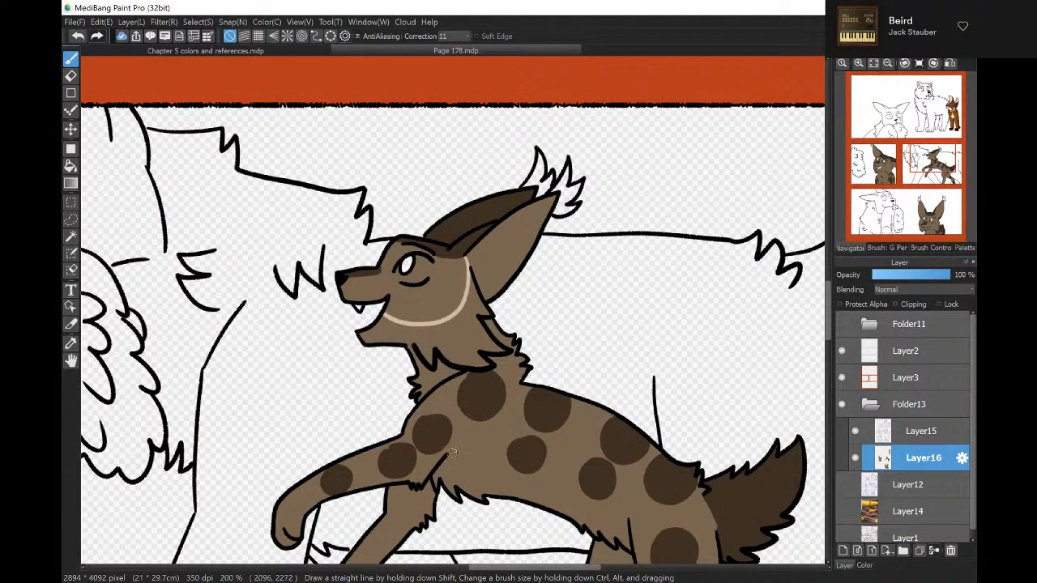
Check the Prexu reference and outline the cream belly, inner hind thigh and tail underside on the leaping lynx.
click(320, 50)
click(403, 51)
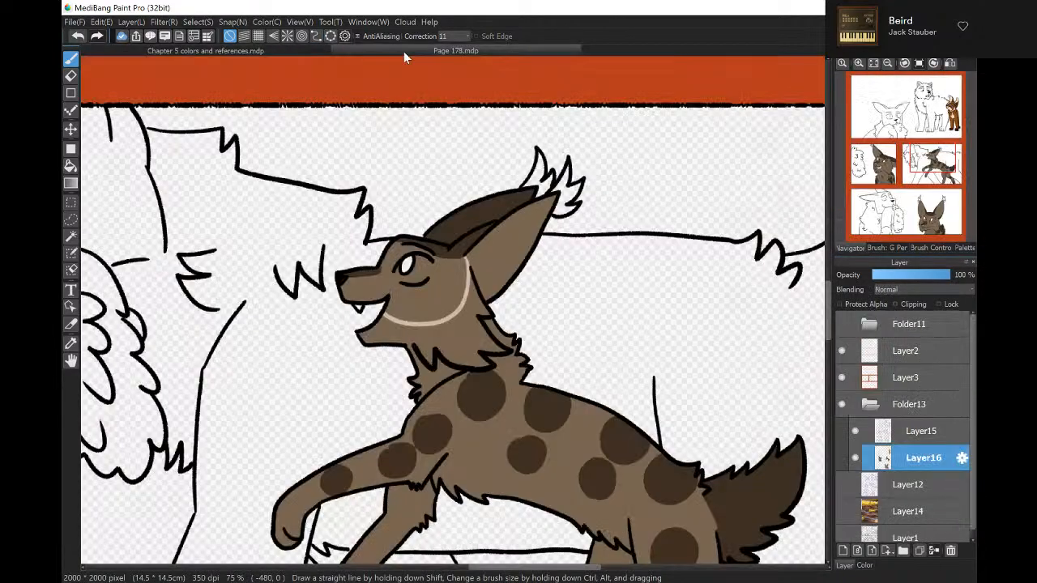
drag(928, 170, 936, 177)
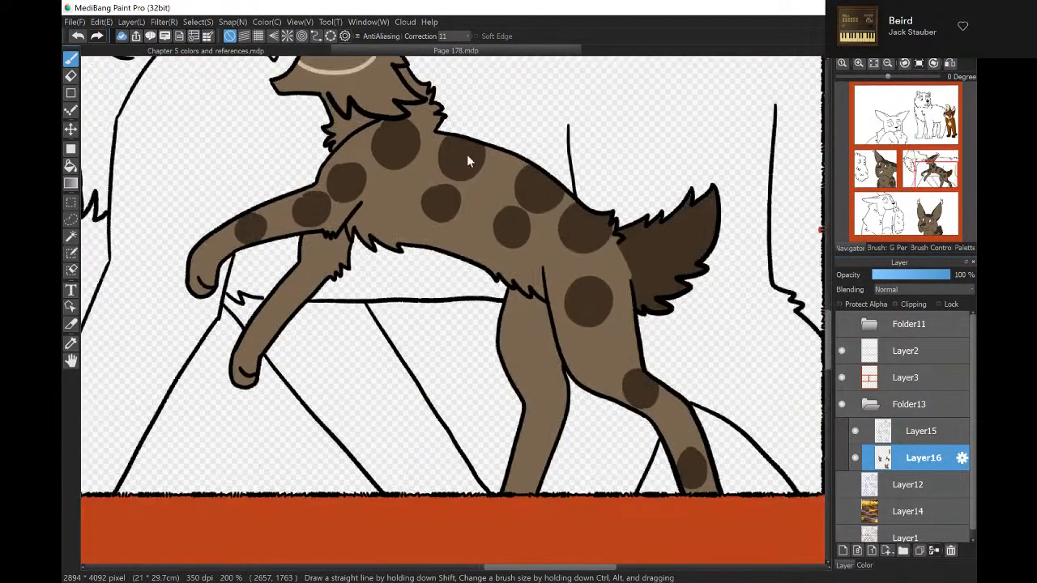
mouse_move(363, 197)
mouse_down()
mouse_move(531, 261)
mouse_move(541, 271)
mouse_move(541, 348)
mouse_move(561, 351)
mouse_up()
mouse_move(720, 195)
mouse_down()
mouse_move(678, 261)
mouse_move(634, 276)
mouse_up()
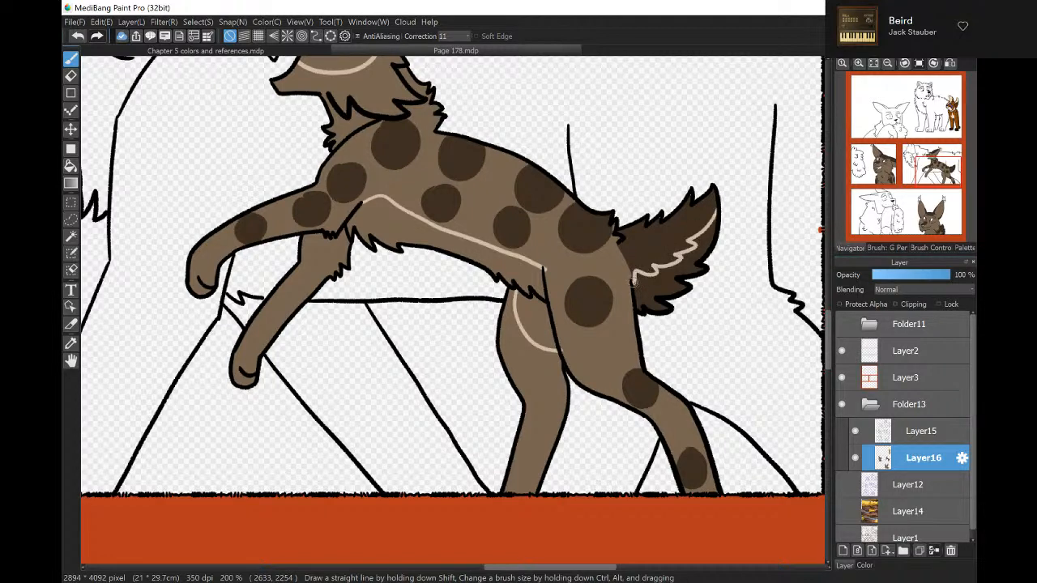
Fill the leaping lynx's outlined belly, inner thigh and tail underside with pale cream.
click(71, 184)
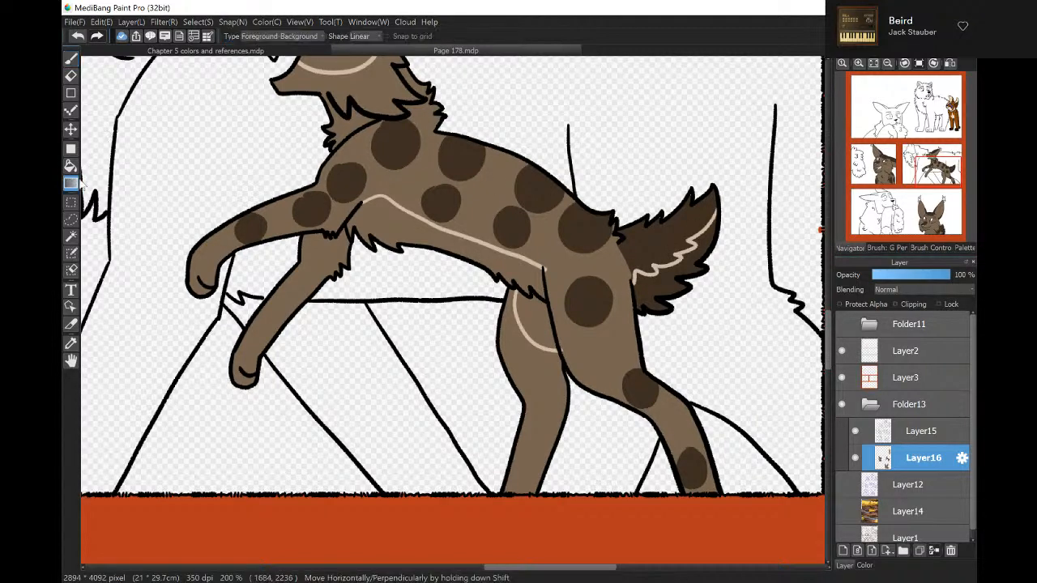
click(71, 167)
click(421, 228)
click(526, 311)
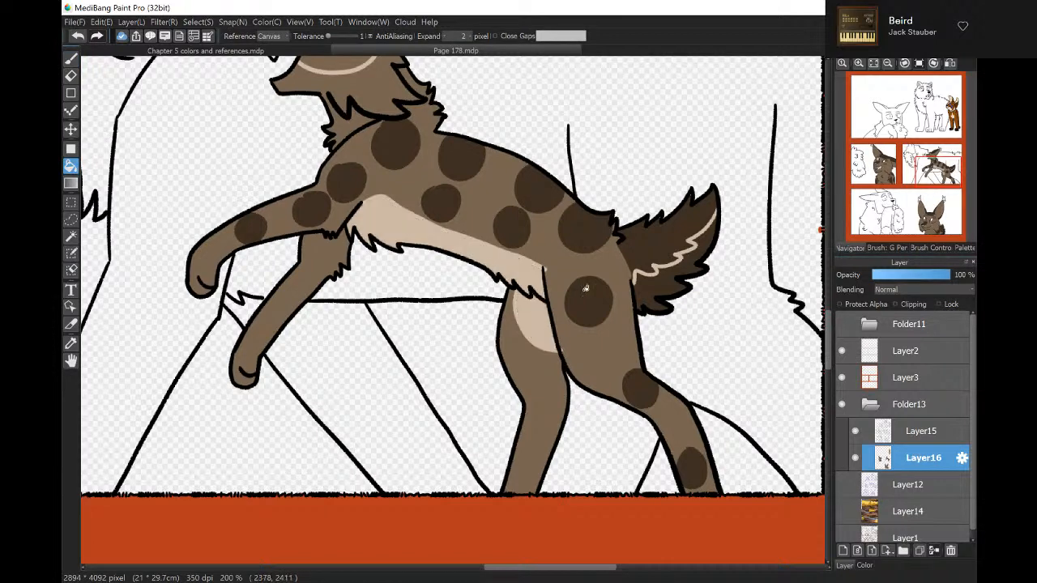
click(659, 278)
Fill the leaping lynx's lower cheek, throat and inner near ear with pale cream.
scroll(565, 357, up, 10)
scroll(566, 356, left, 5)
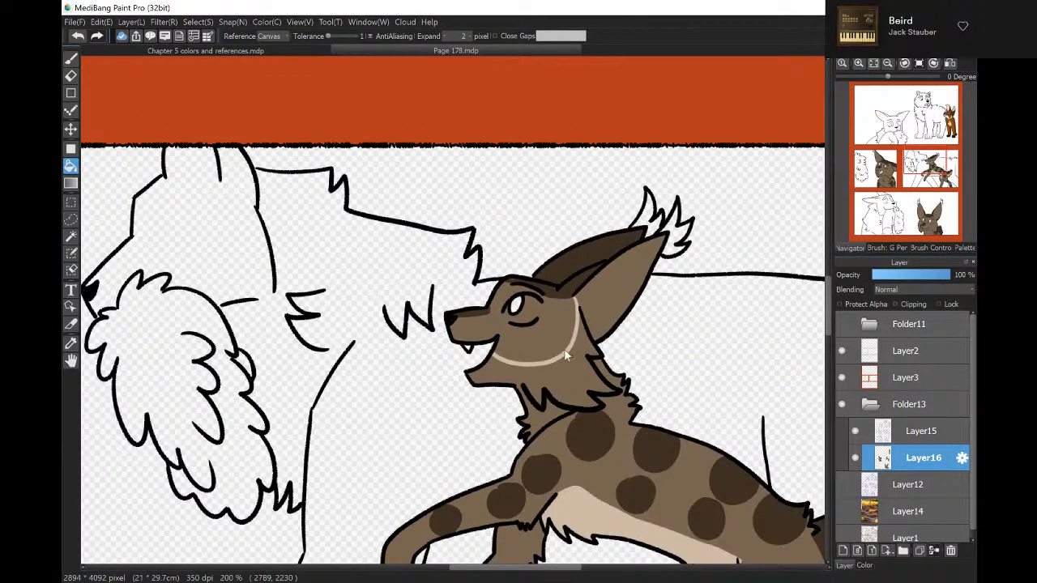
click(572, 354)
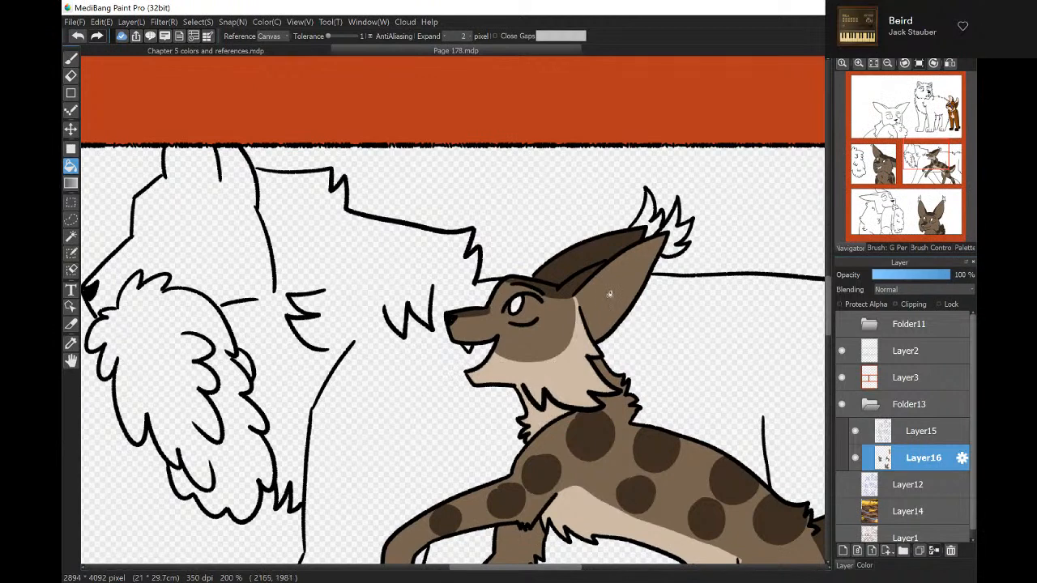
click(614, 268)
On the middle-left panel's lynx, outline cream cheek markings on both sides of the face and close off the base of the upright ear.
click(71, 59)
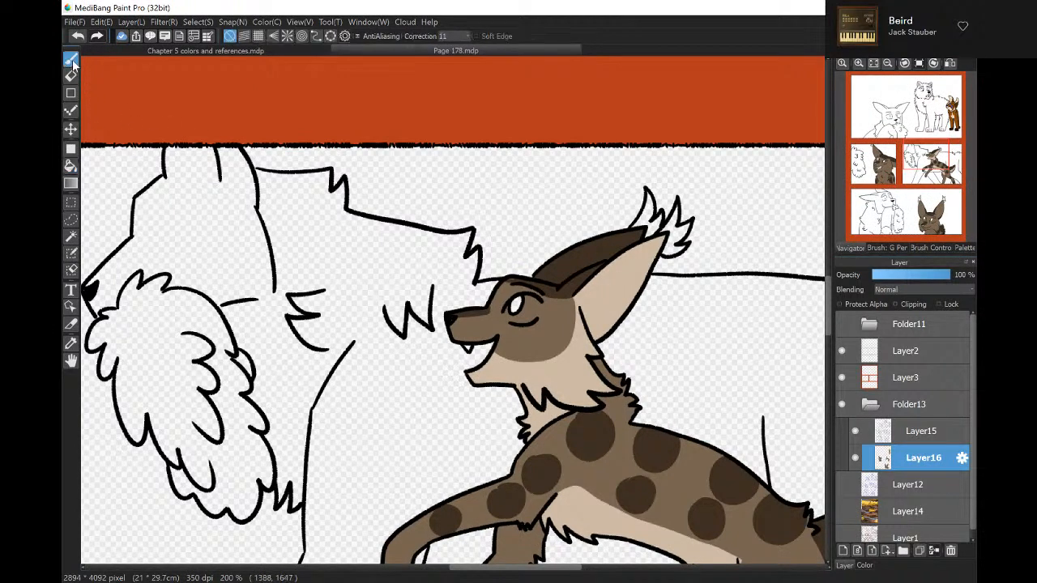
click(949, 125)
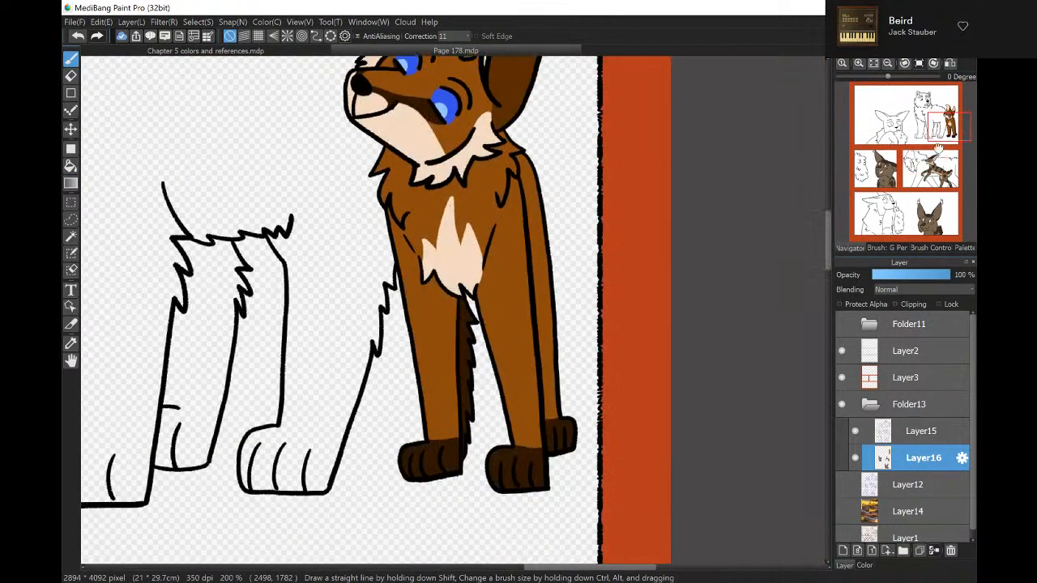
click(887, 171)
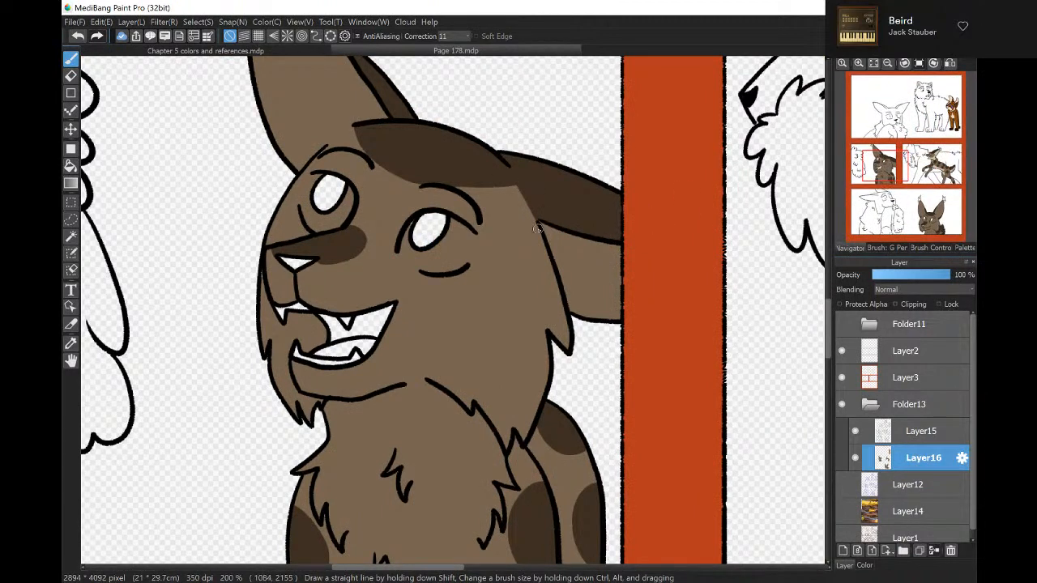
mouse_move(538, 230)
mouse_down()
mouse_move(515, 324)
mouse_move(456, 354)
mouse_move(392, 321)
mouse_up()
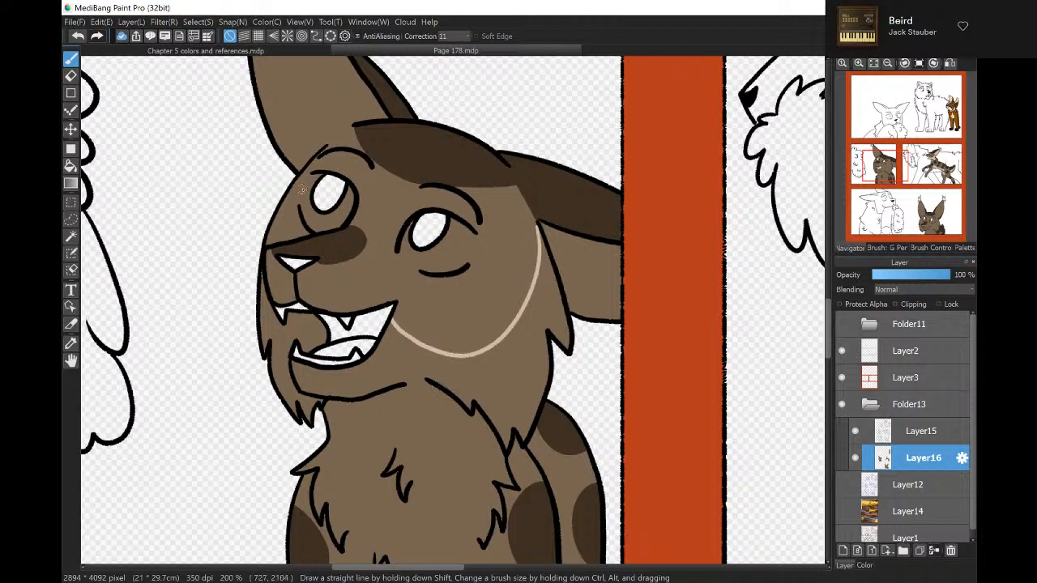
drag(323, 149, 290, 241)
drag(351, 122, 322, 151)
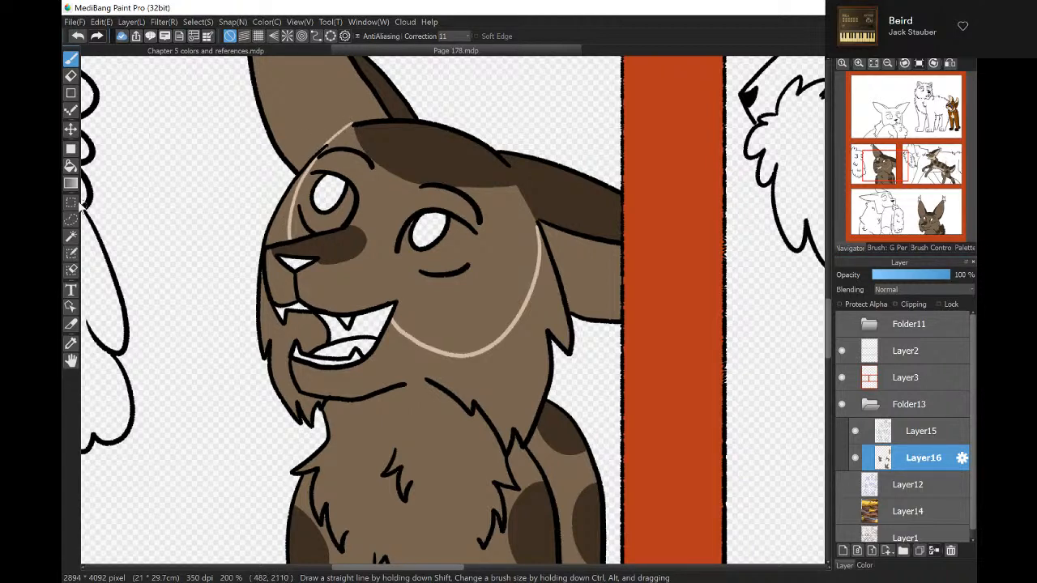
Fill both inner ears, the far cheek fur and the strip beside the far eye of the middle-left lynx with pale cream.
click(71, 165)
click(297, 116)
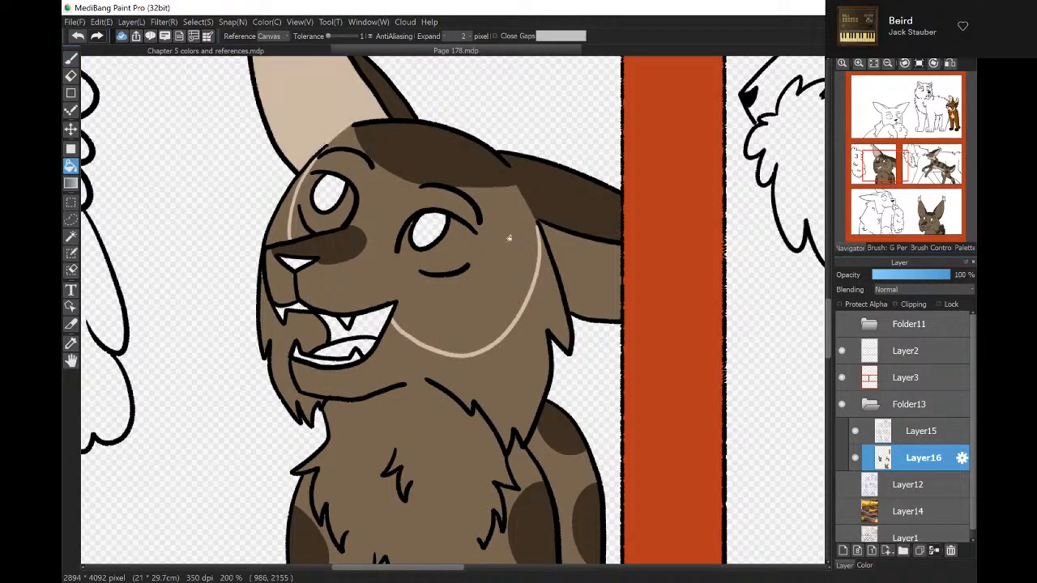
click(579, 258)
click(294, 306)
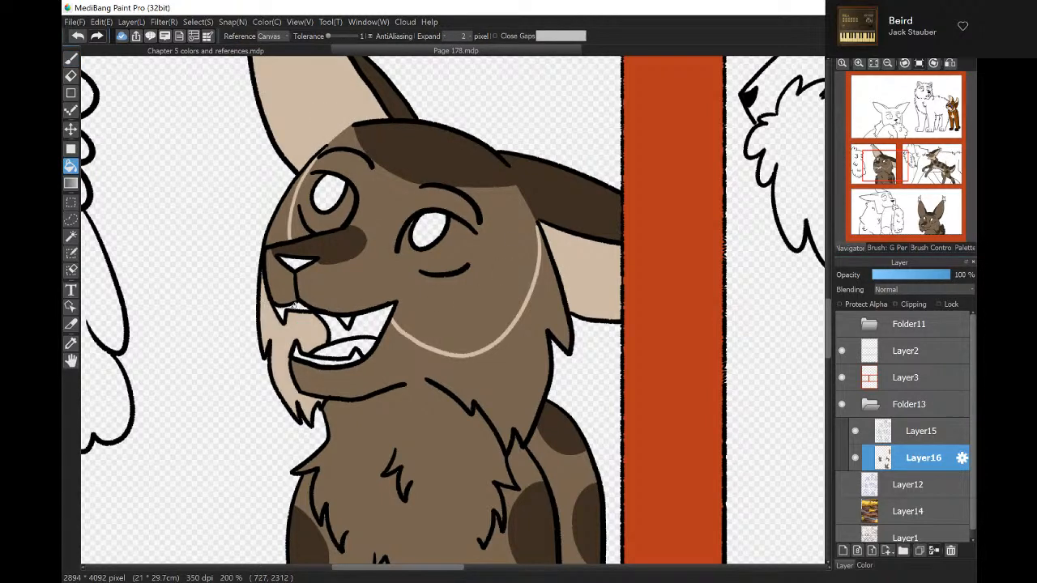
click(286, 221)
Outline the lower edges of the middle-left lynx's chest patch and fill the chest, chin and near cheek with pale cream.
click(71, 59)
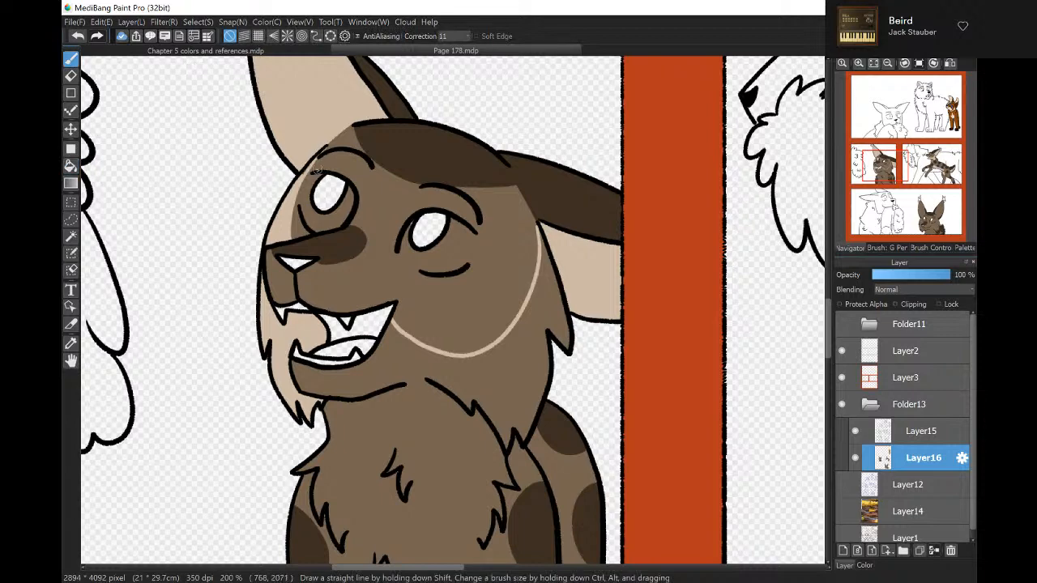
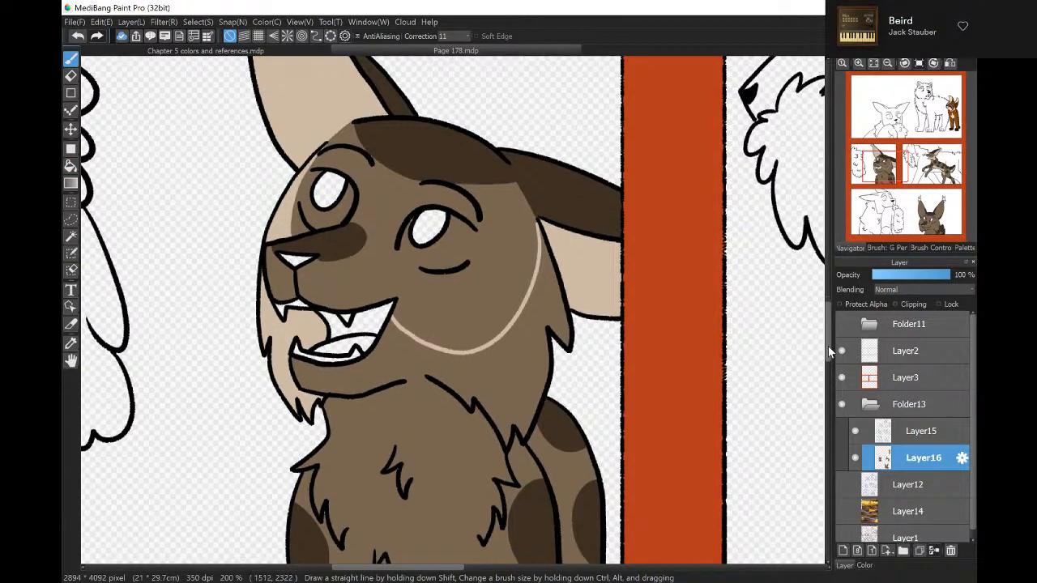
scroll(470, 405, down, 3)
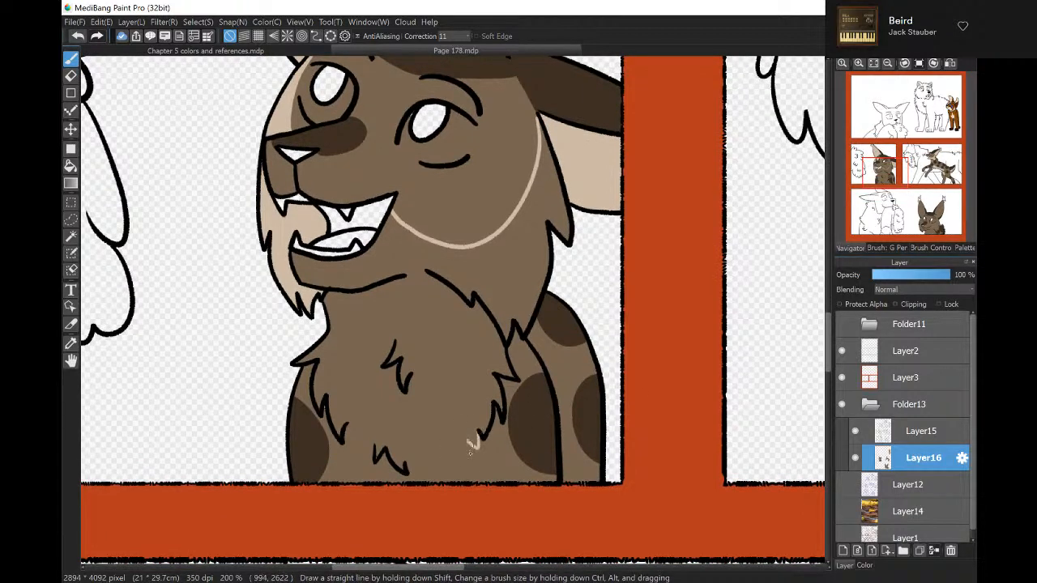
drag(472, 442, 467, 479)
drag(350, 430, 375, 456)
click(70, 165)
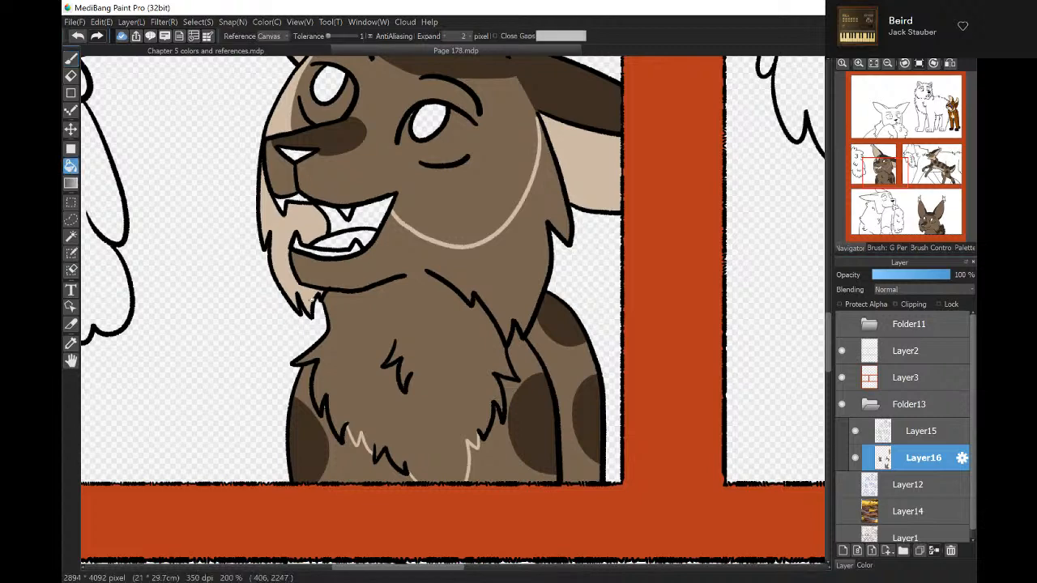
click(340, 316)
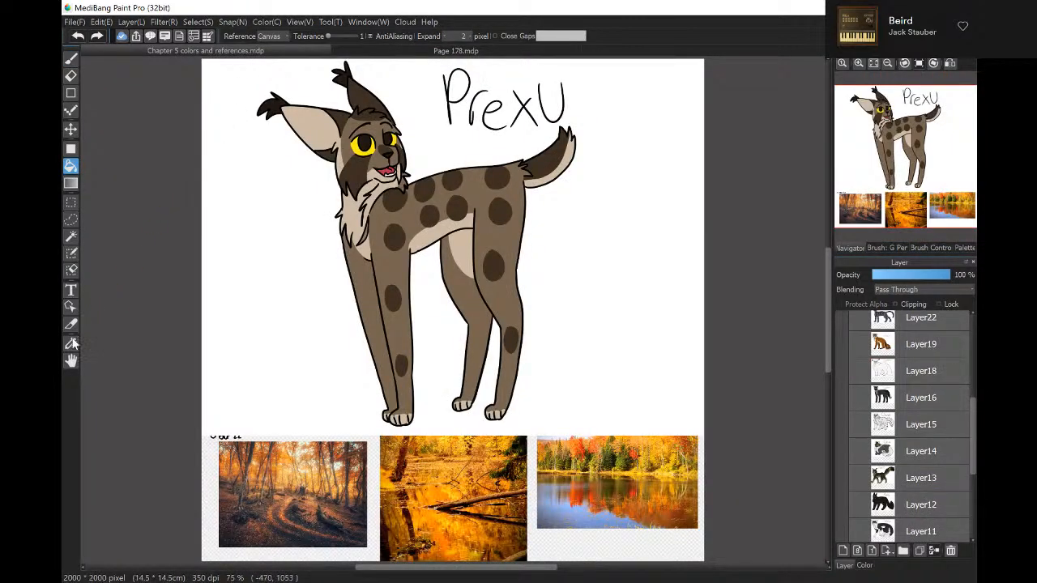
Using pale cream sampled from the Prexu reference, outline the cheek markings and chest edge on the bottom-right panel's lynx.
key(i)
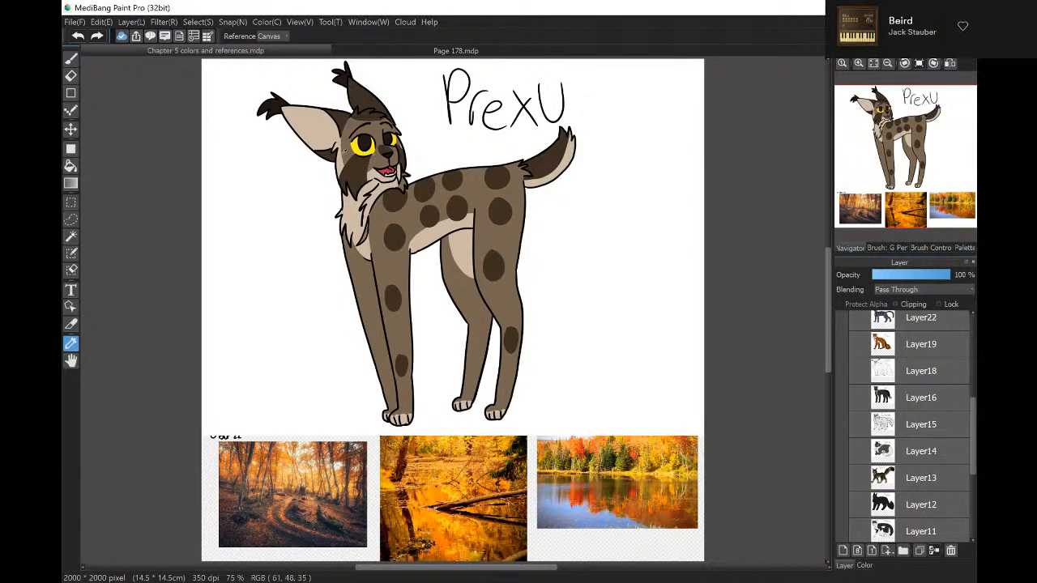
click(367, 52)
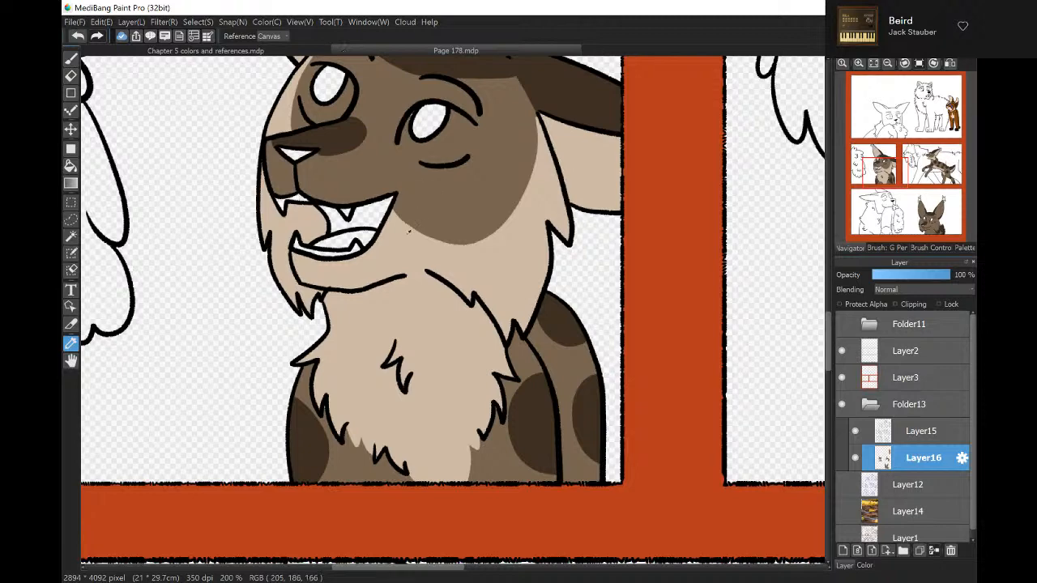
click(70, 60)
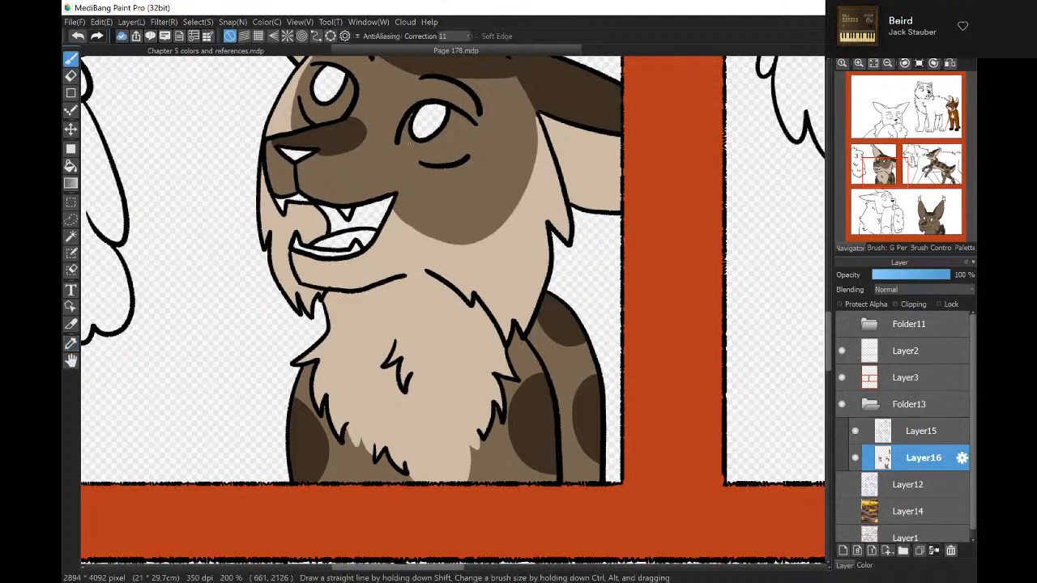
click(923, 231)
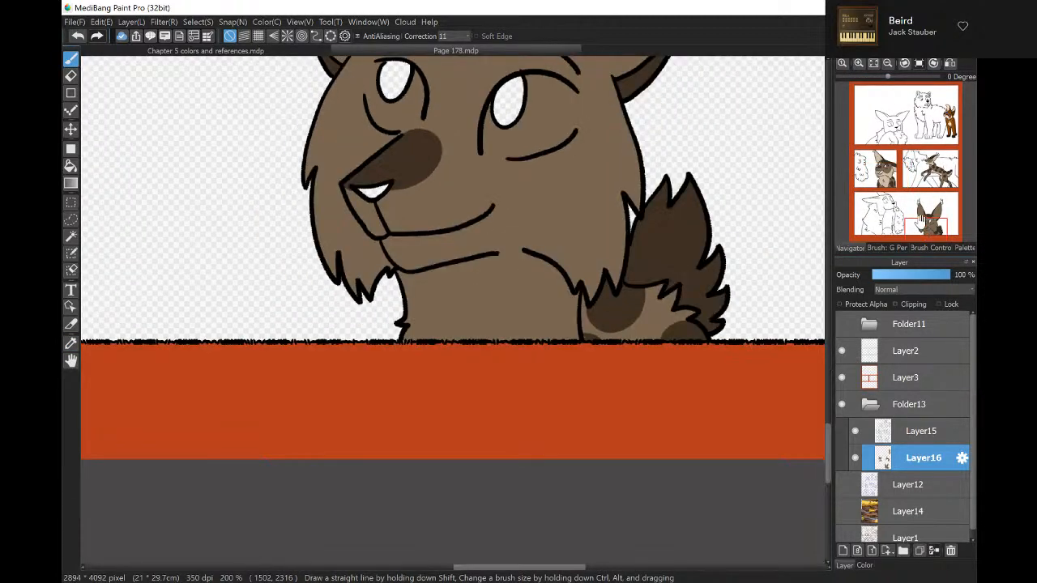
click(924, 226)
drag(928, 223, 927, 227)
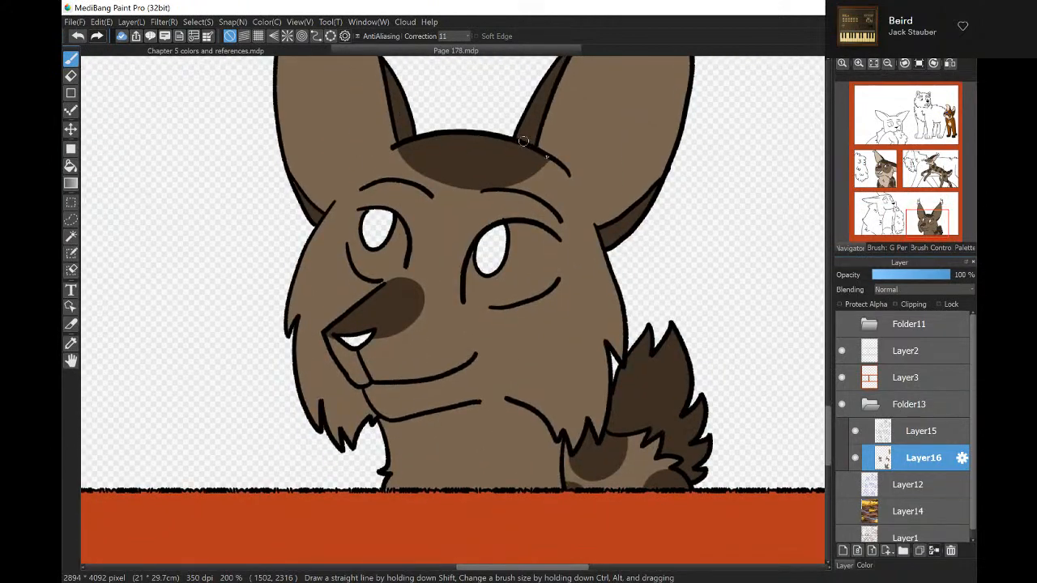
mouse_move(566, 172)
mouse_down()
mouse_move(589, 248)
mouse_move(577, 309)
mouse_move(531, 361)
mouse_move(479, 357)
mouse_up()
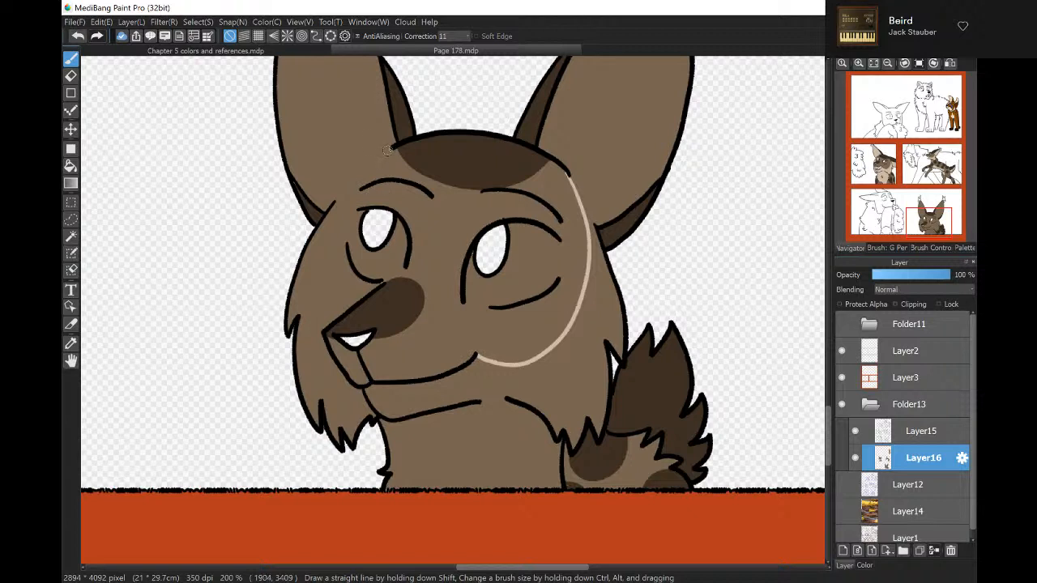
mouse_move(388, 150)
mouse_down()
mouse_move(355, 183)
mouse_move(338, 224)
mouse_move(334, 323)
mouse_up()
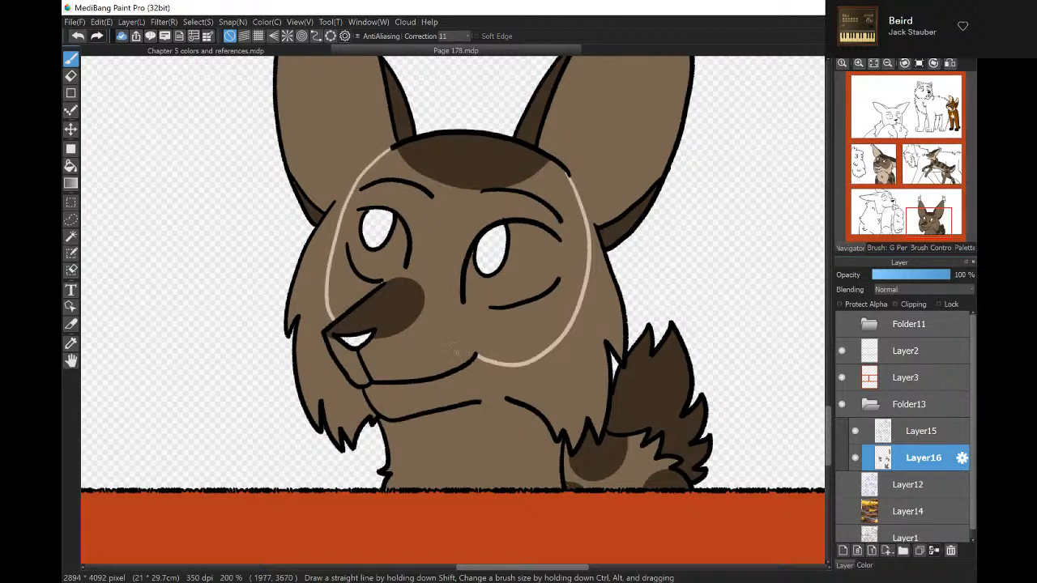
drag(543, 421, 538, 486)
Fill the bottom-right lynx's inner ears, cheek fur, chin and chest with pale cream.
click(71, 165)
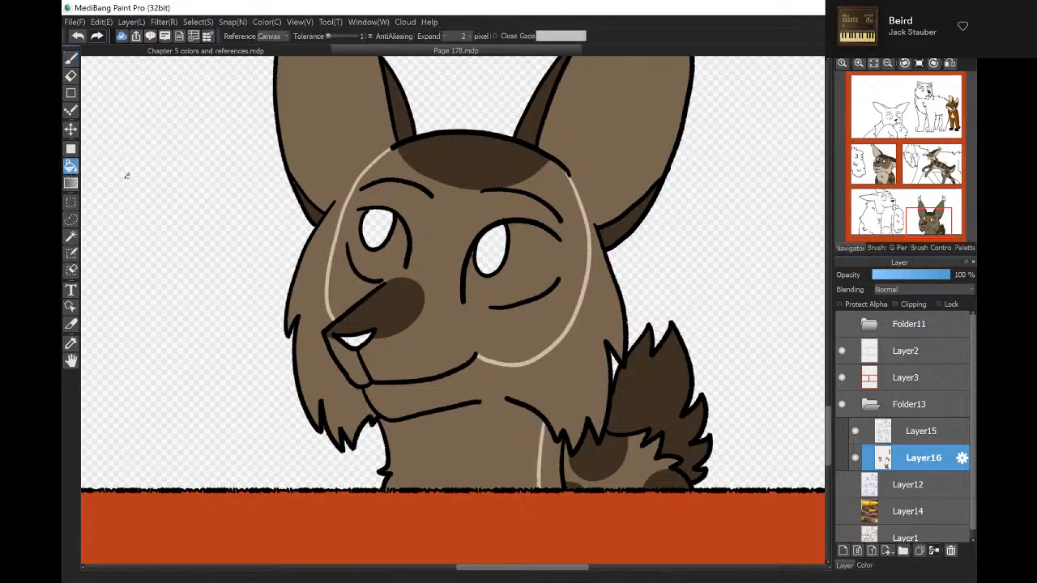
click(374, 386)
click(342, 394)
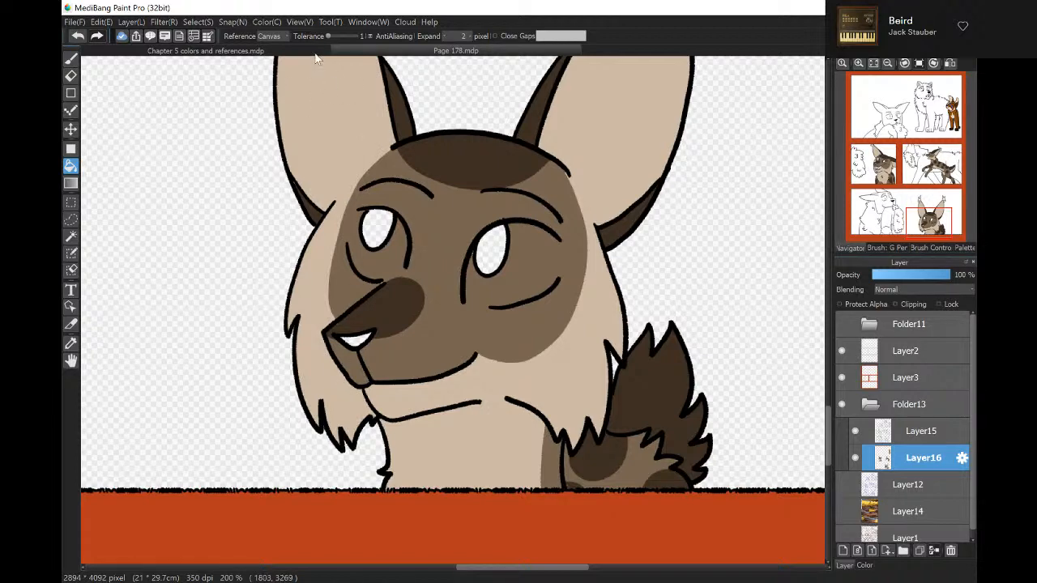
With yellow sampled from the Prexu reference, close the outline gaps around both eyes of the bottom-right lynx and fill them.
click(206, 50)
click(71, 344)
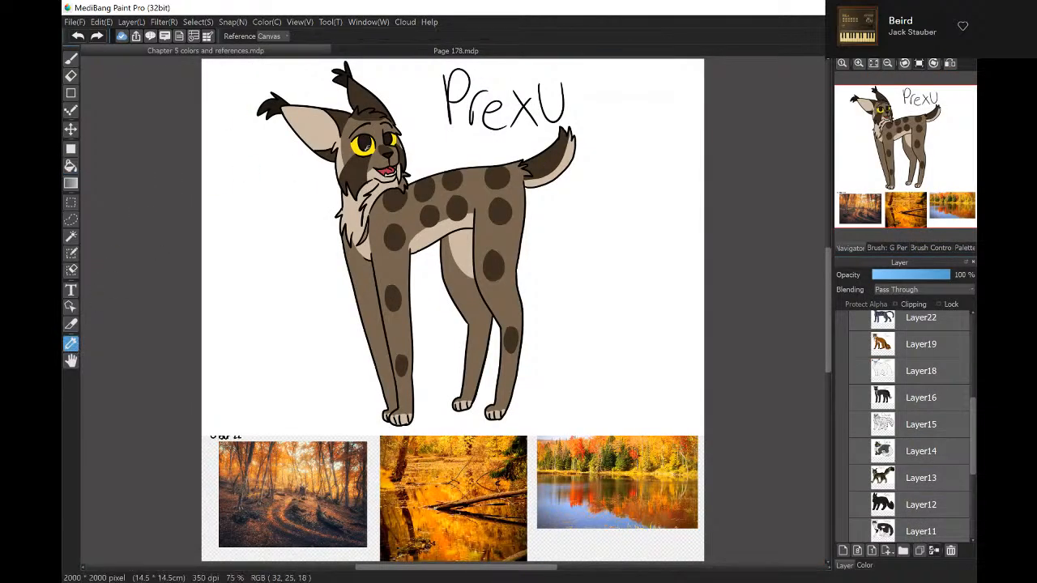
click(71, 58)
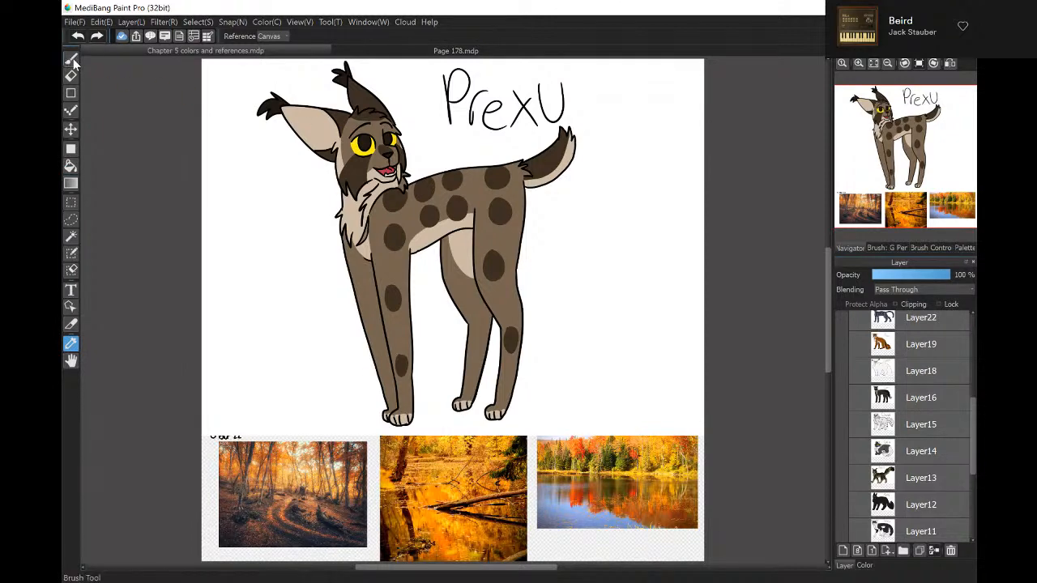
click(374, 51)
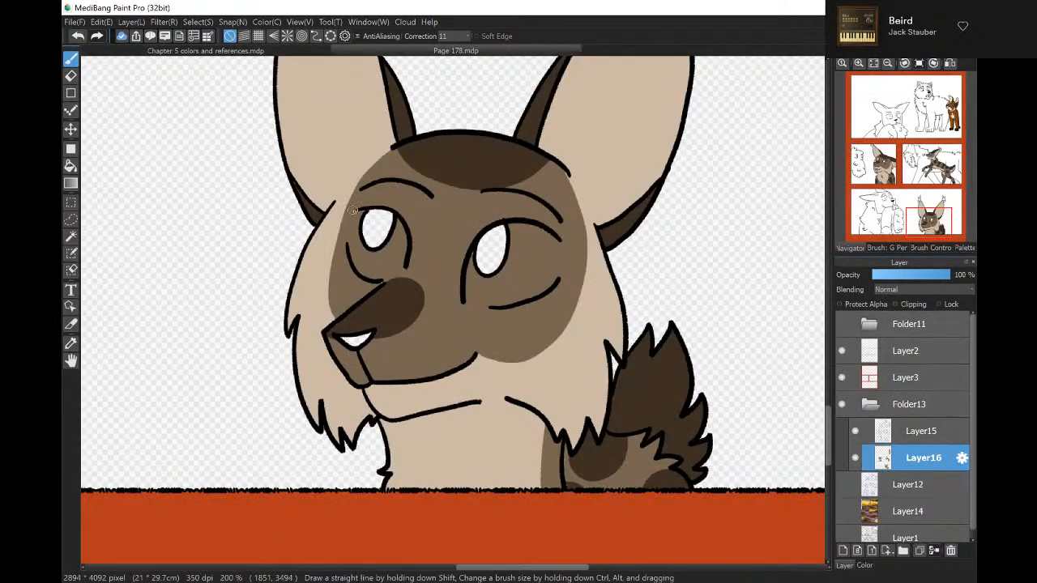
mouse_move(356, 211)
mouse_down()
mouse_move(352, 255)
mouse_move(380, 281)
mouse_up()
drag(464, 303, 507, 306)
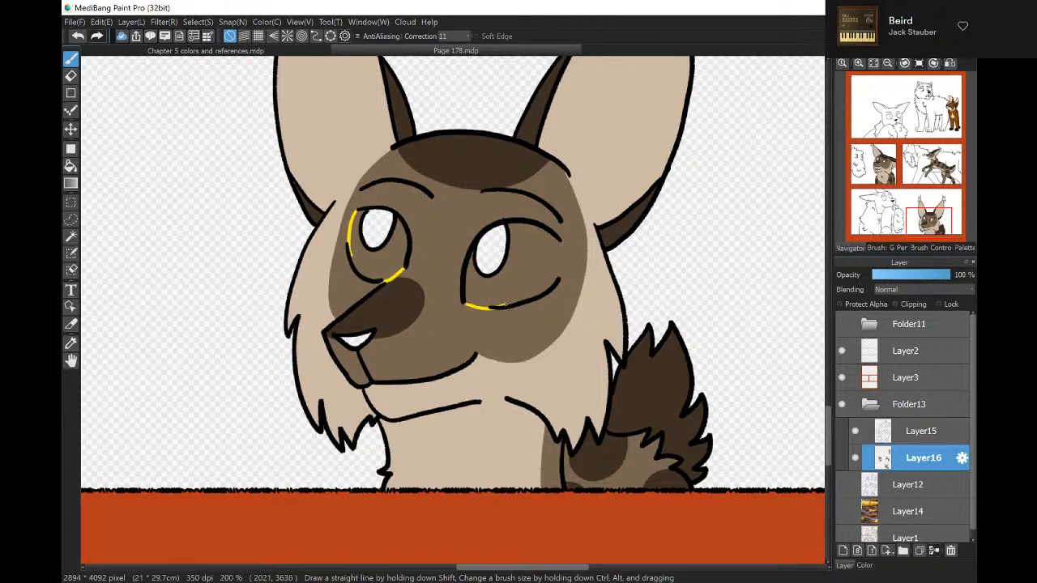
drag(564, 250, 557, 280)
click(71, 165)
click(393, 252)
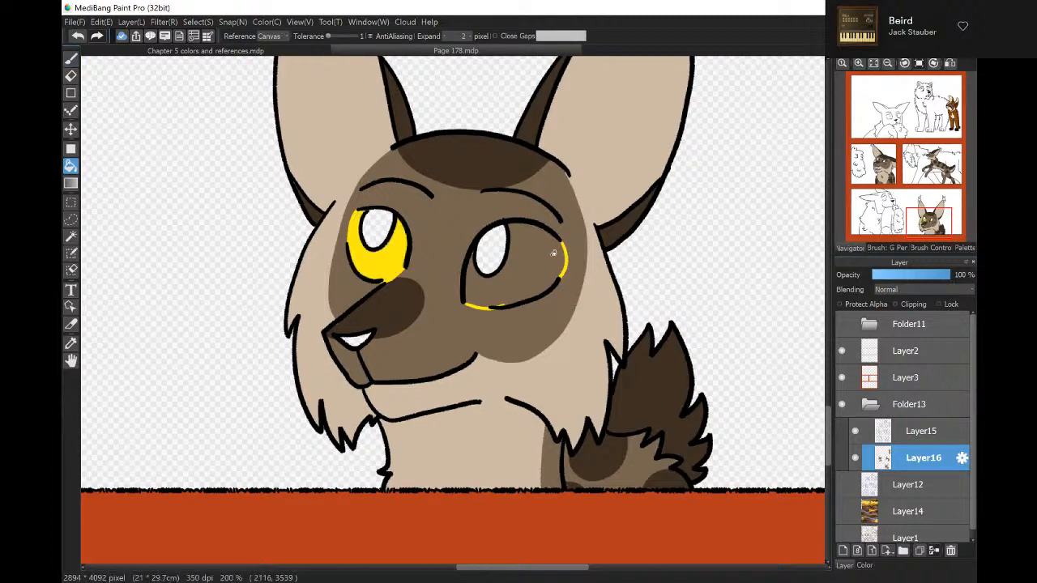
click(555, 256)
Close the outline gaps around both eyes of the middle-left panel's lynx in yellow and fill the irises.
click(885, 172)
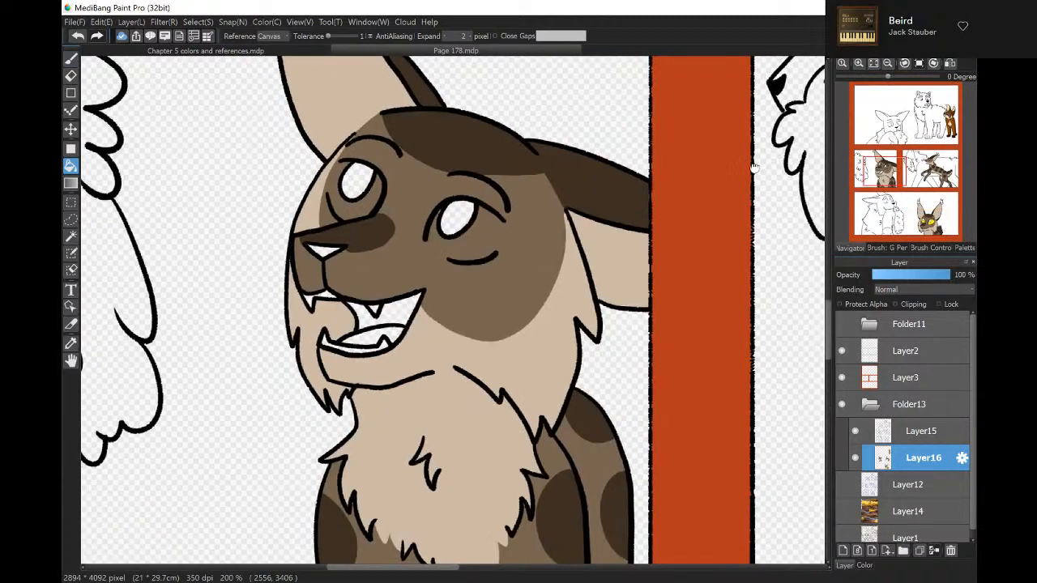
click(70, 58)
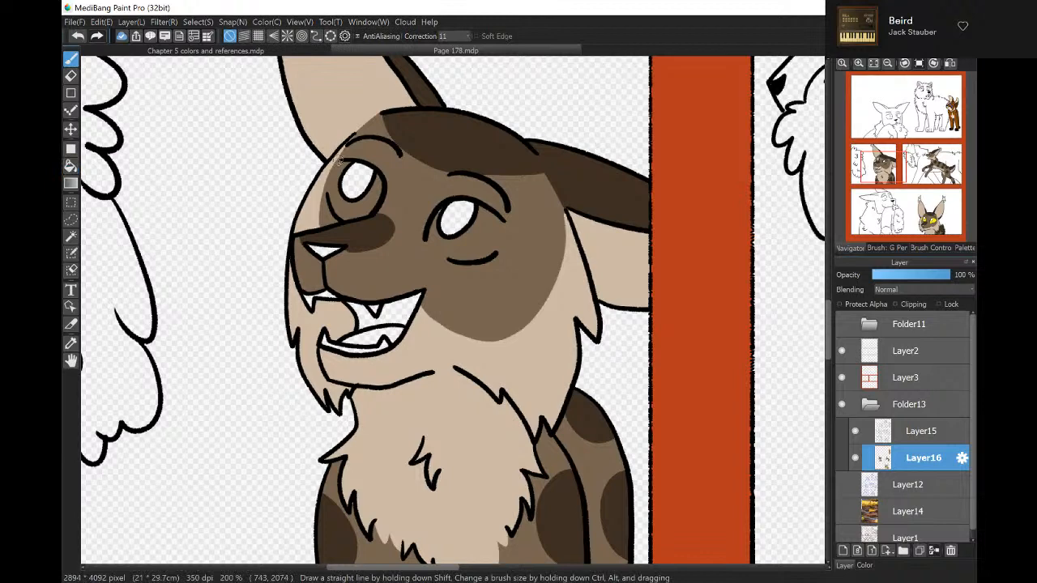
drag(336, 167, 330, 197)
drag(506, 223, 497, 257)
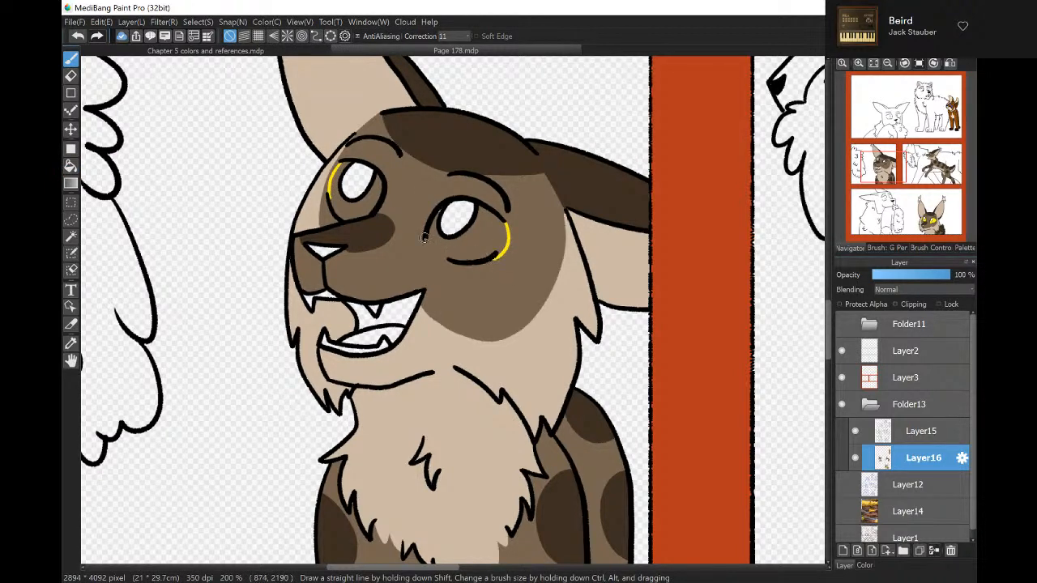
drag(423, 238, 459, 255)
click(70, 166)
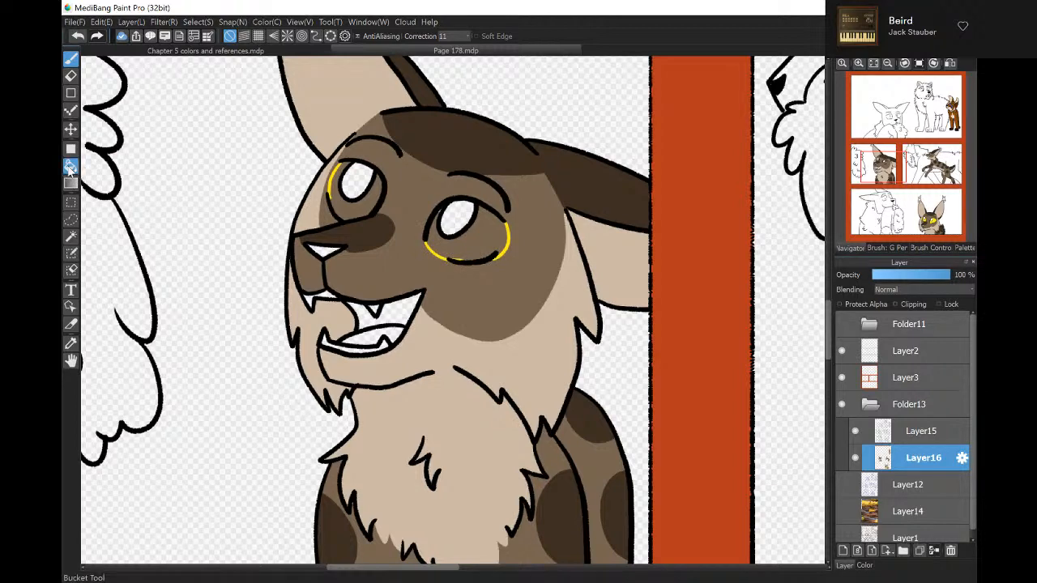
click(370, 210)
click(463, 248)
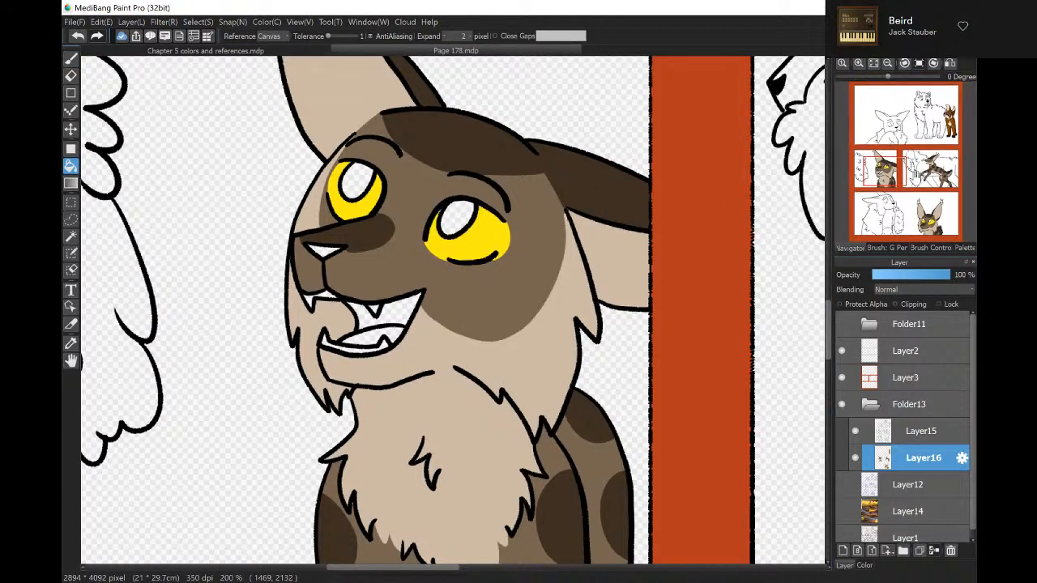
Close the gaps around the leaping lynx's eye in yellow and fill the iris.
click(932, 165)
click(70, 59)
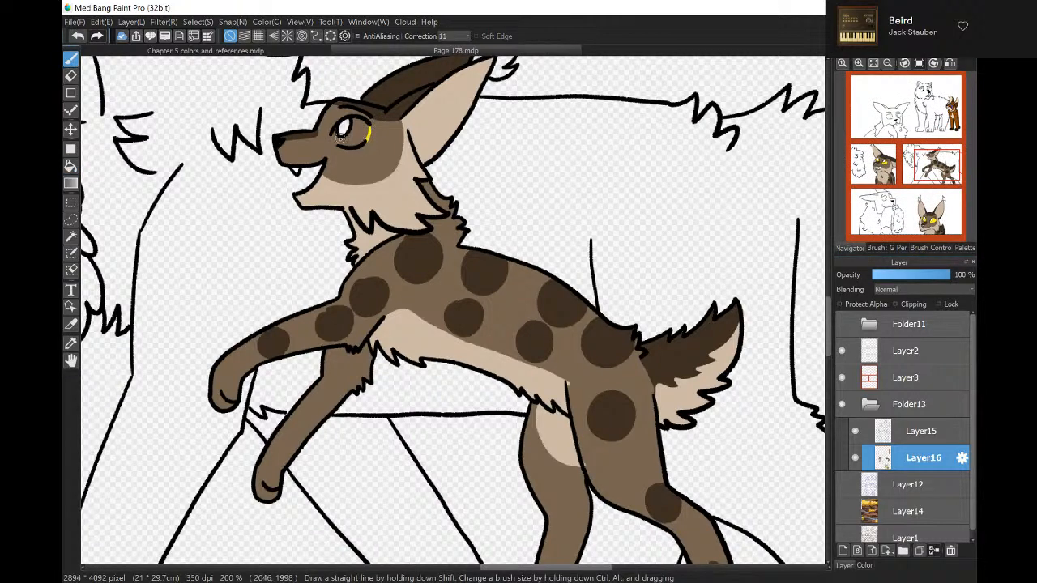
drag(338, 138, 341, 144)
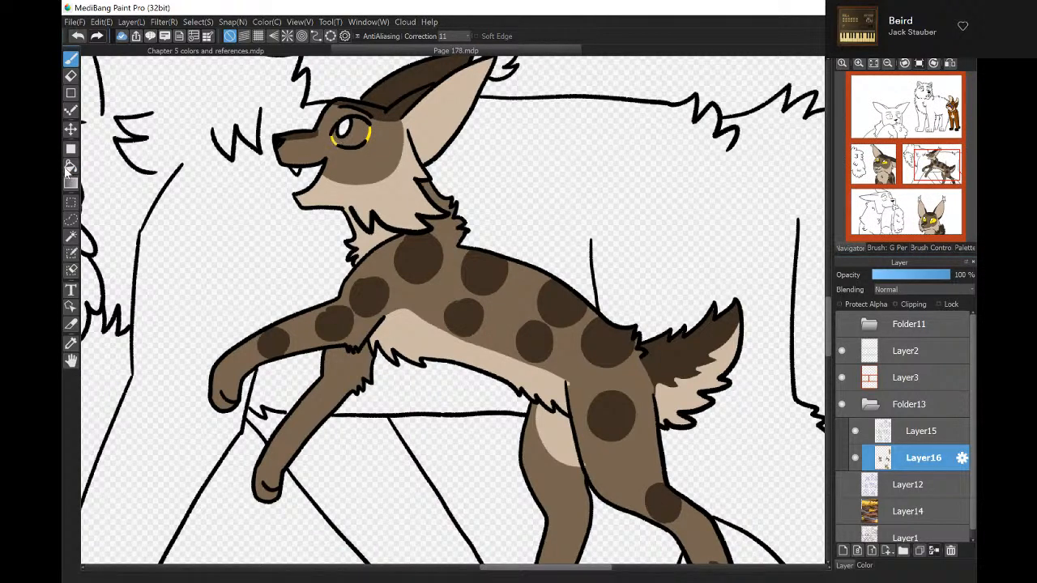
click(71, 166)
click(350, 135)
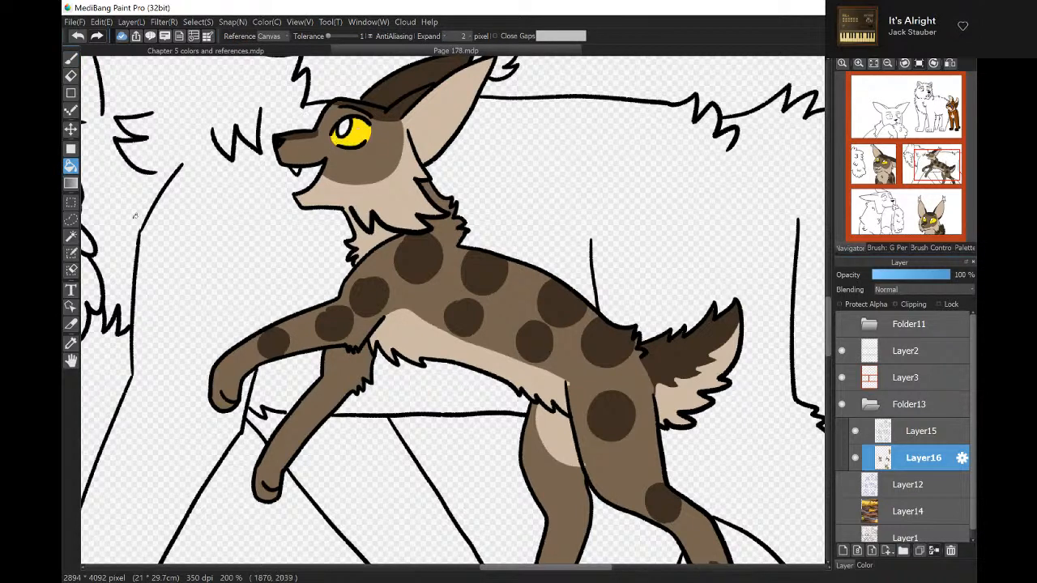
Sample the dark brown and add a filled stripe running from the leaping lynx's eye down across its cheek fur.
click(71, 343)
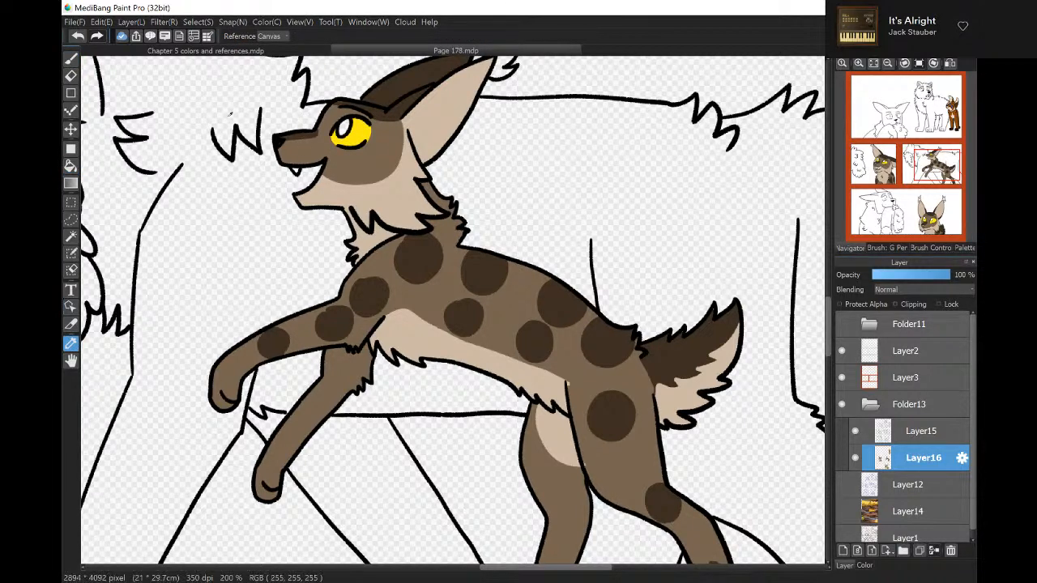
key(b)
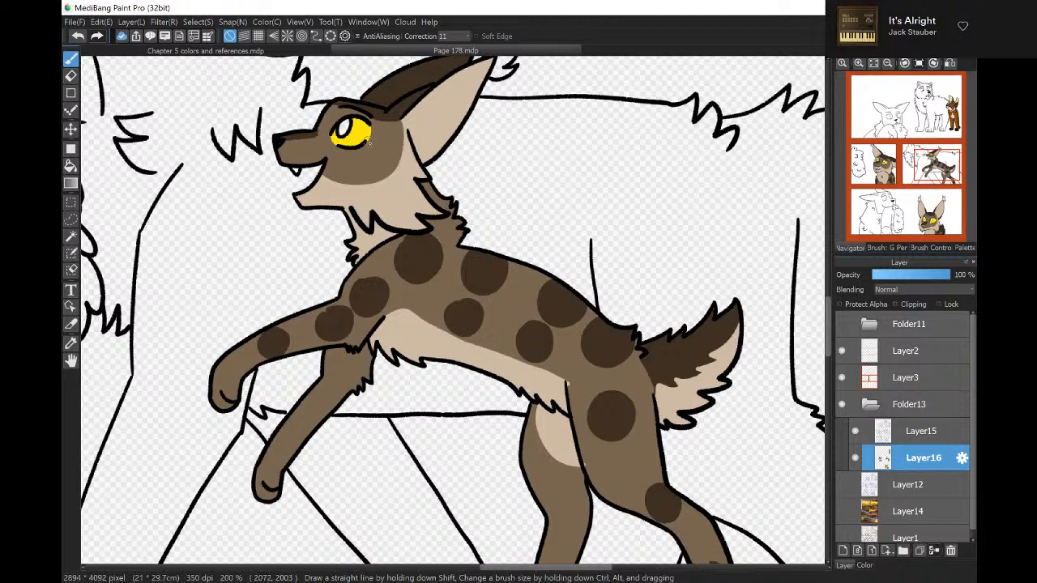
drag(369, 142, 429, 195)
drag(350, 148, 403, 232)
key(g)
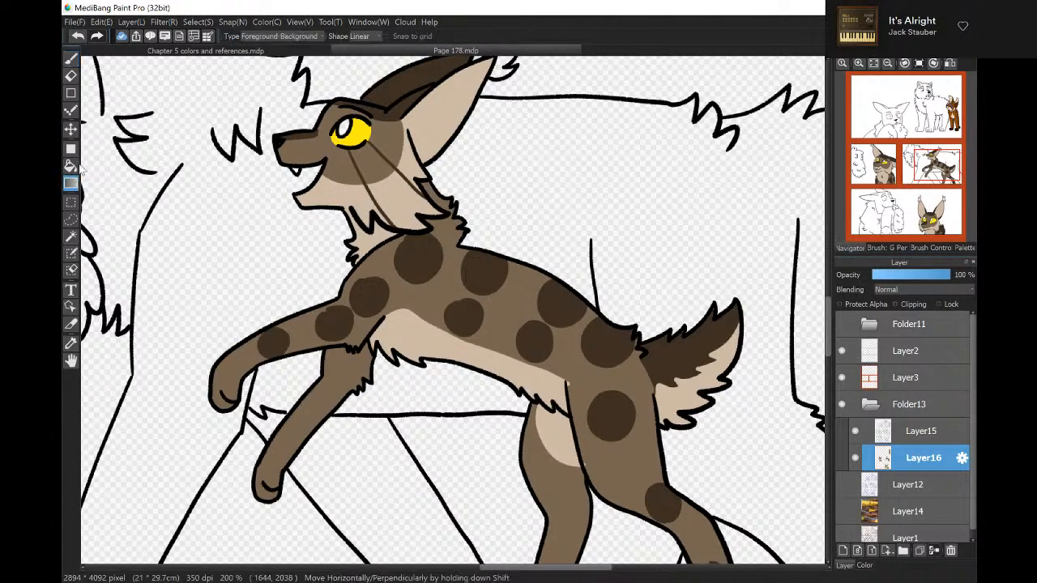
click(398, 187)
click(399, 187)
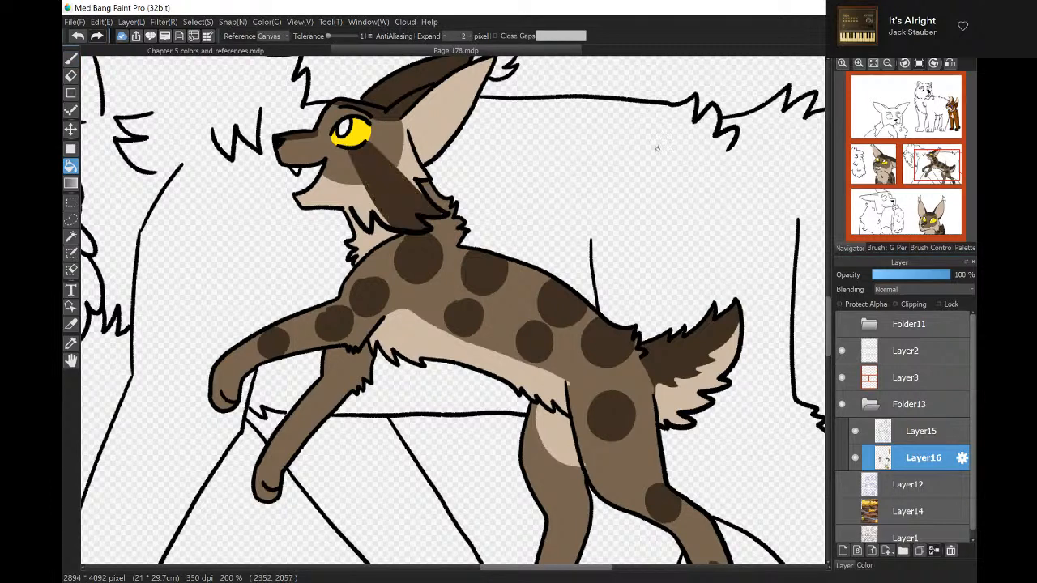
Outline dark brown stripes from both eyes down the near and far cheeks of the middle-left lynx.
click(884, 166)
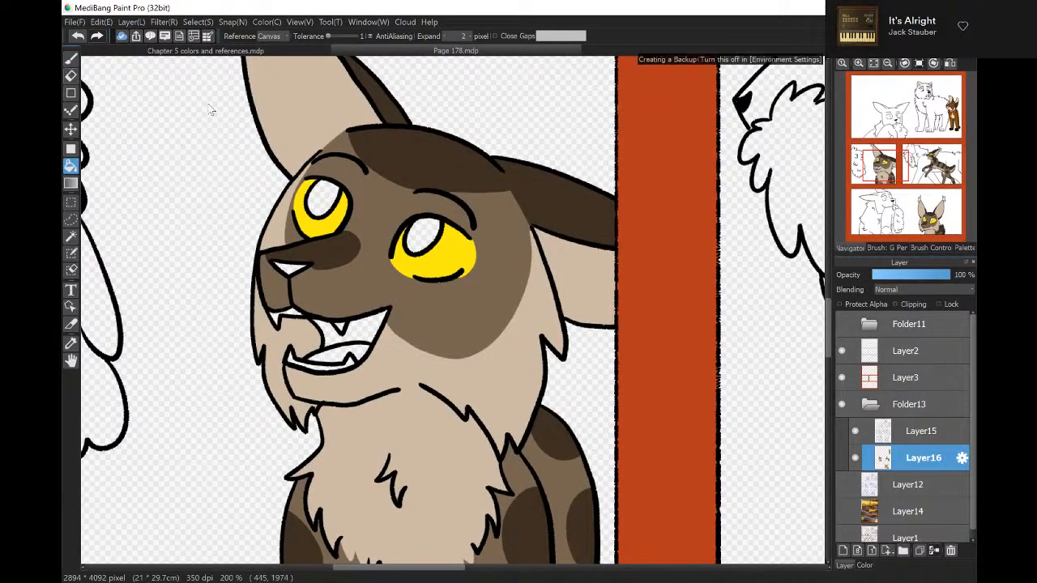
key(b)
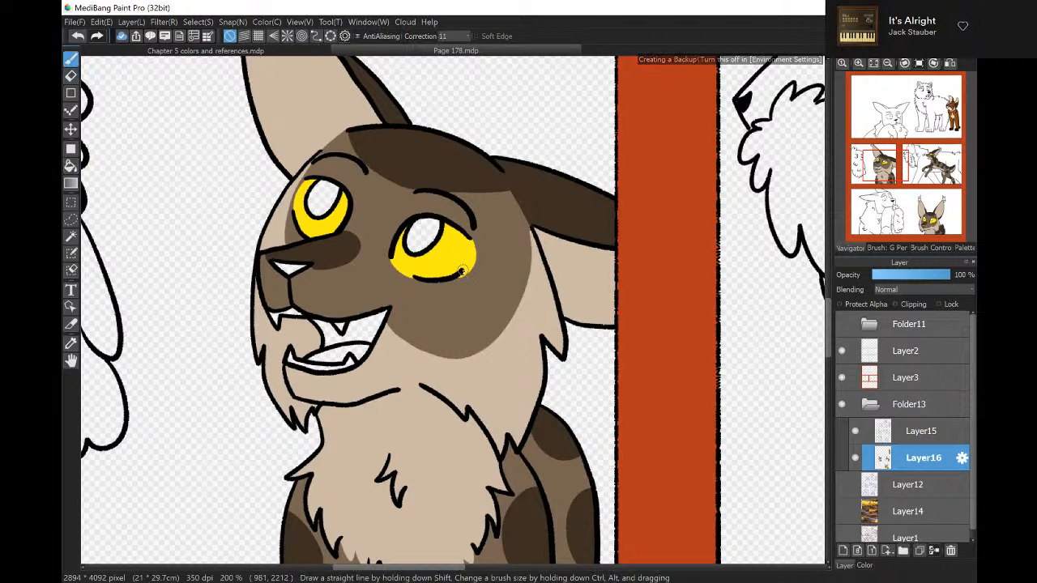
drag(462, 272, 543, 361)
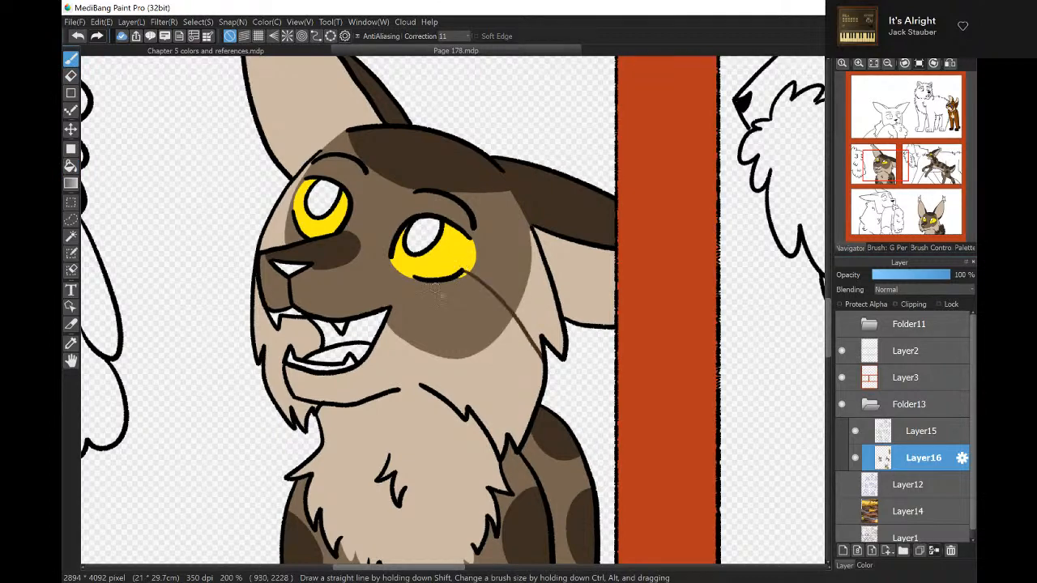
drag(431, 281, 486, 425)
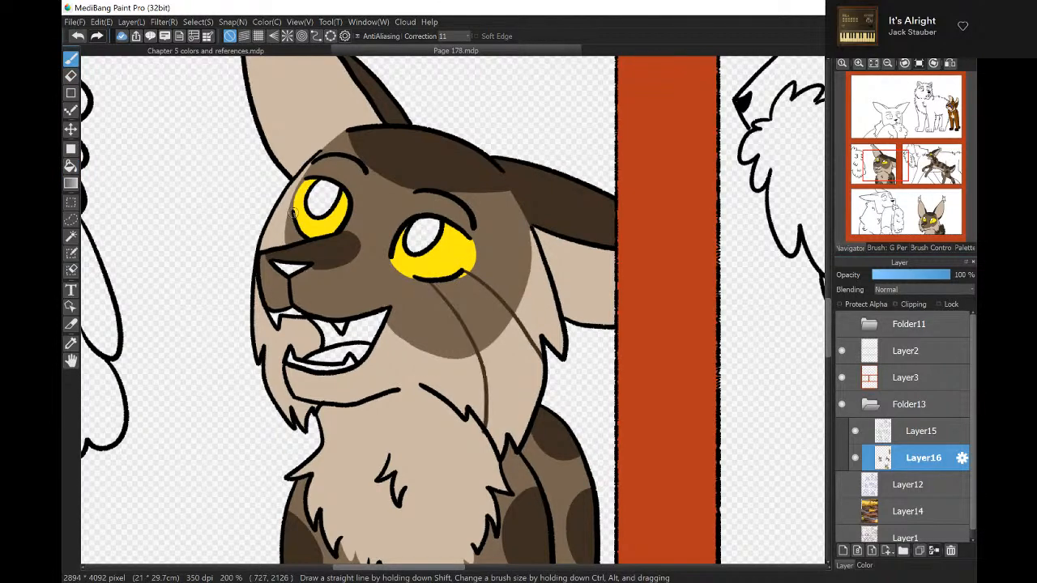
drag(293, 213, 272, 252)
drag(271, 320, 276, 405)
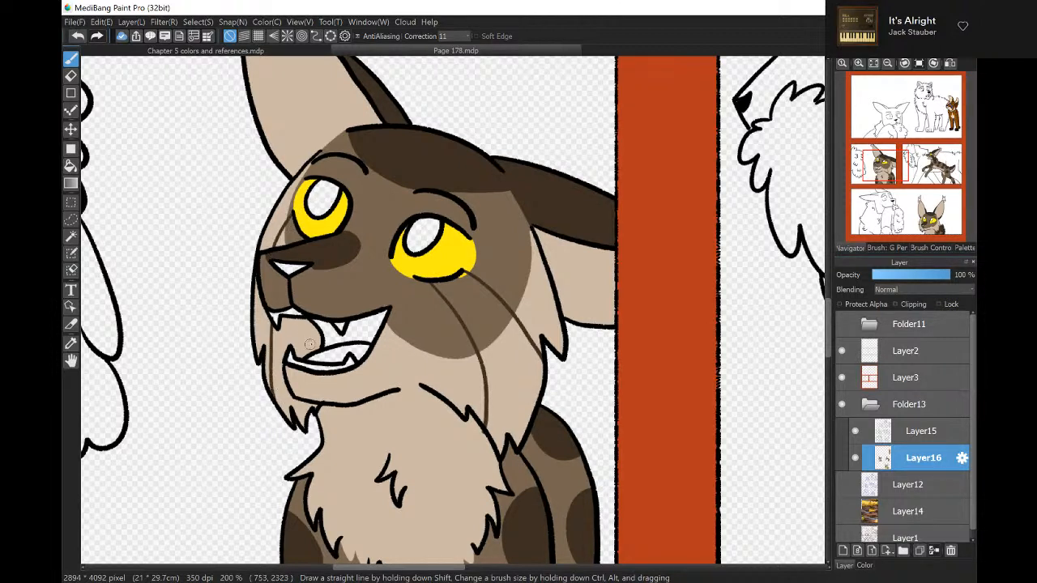
drag(314, 323, 314, 352)
Fill the near and far cheek stripes of the middle-left lynx with dark brown.
click(71, 165)
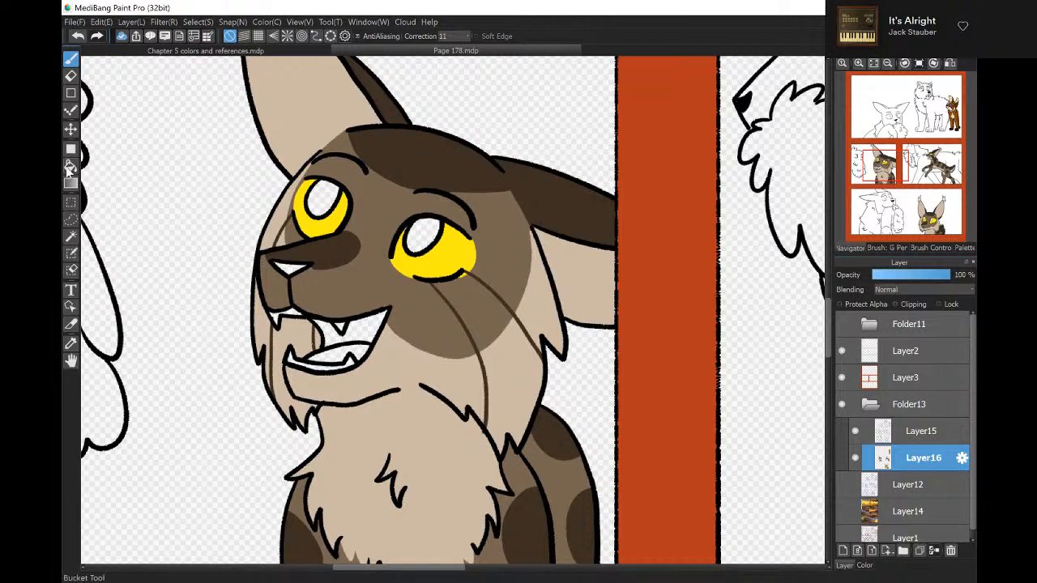
click(279, 242)
click(298, 344)
click(484, 305)
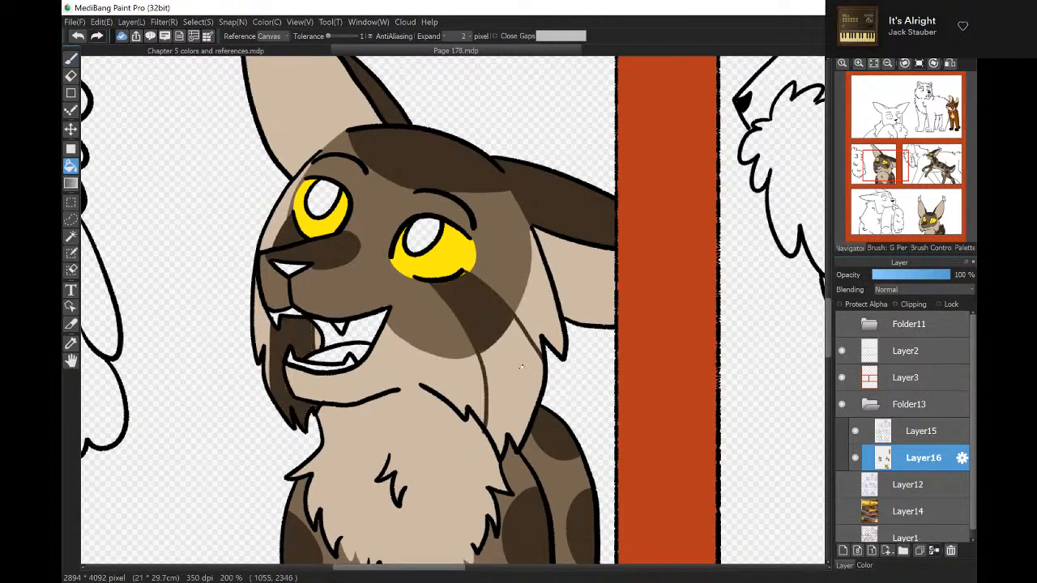
click(502, 381)
Outline dark brown stripes from both eyes down the near and far cheeks of the bottom-right lynx.
click(71, 60)
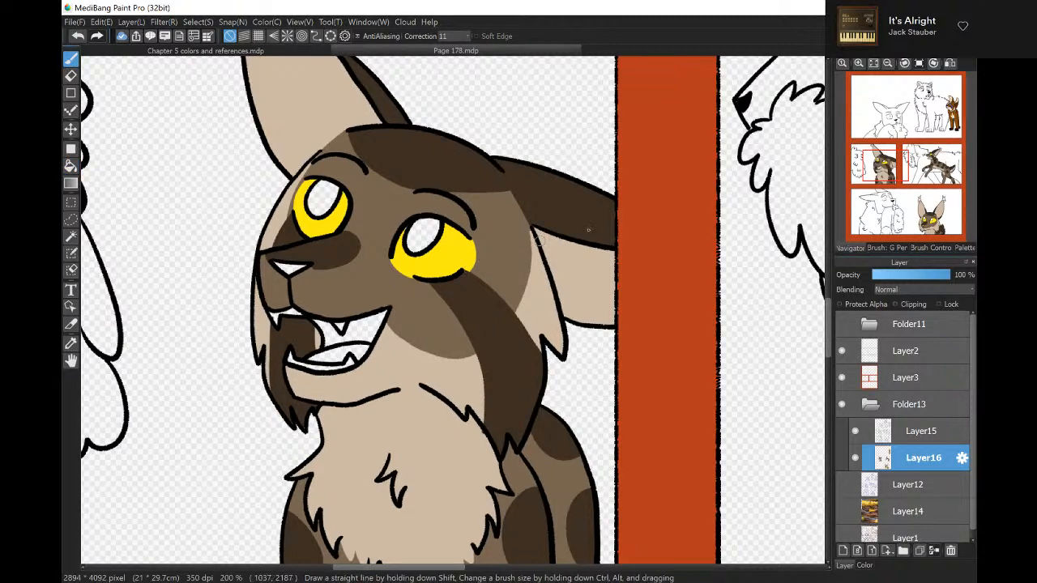
click(924, 228)
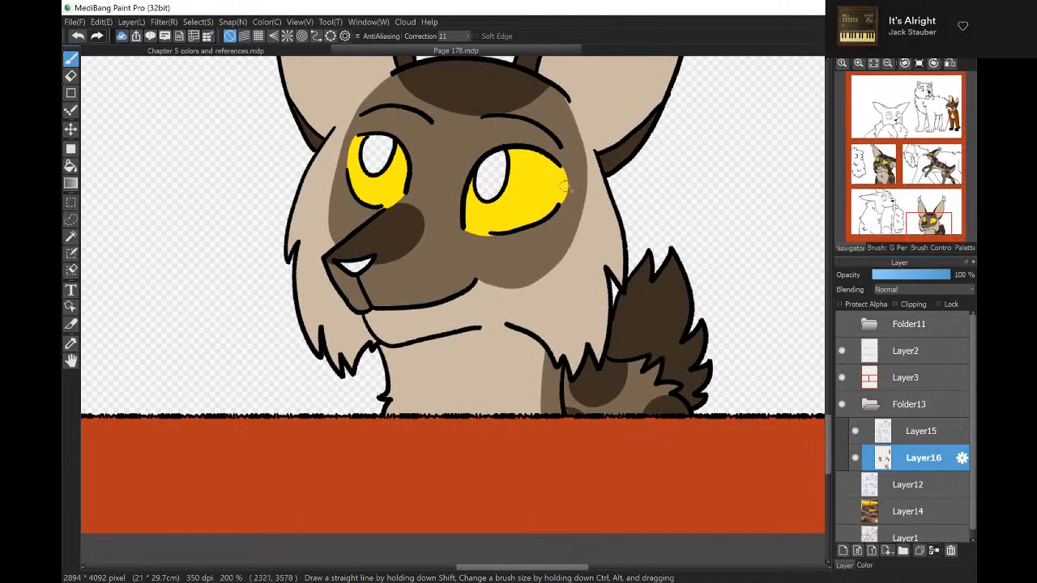
drag(558, 208, 609, 290)
mouse_move(509, 232)
mouse_down()
mouse_move(542, 272)
mouse_move(565, 364)
mouse_up()
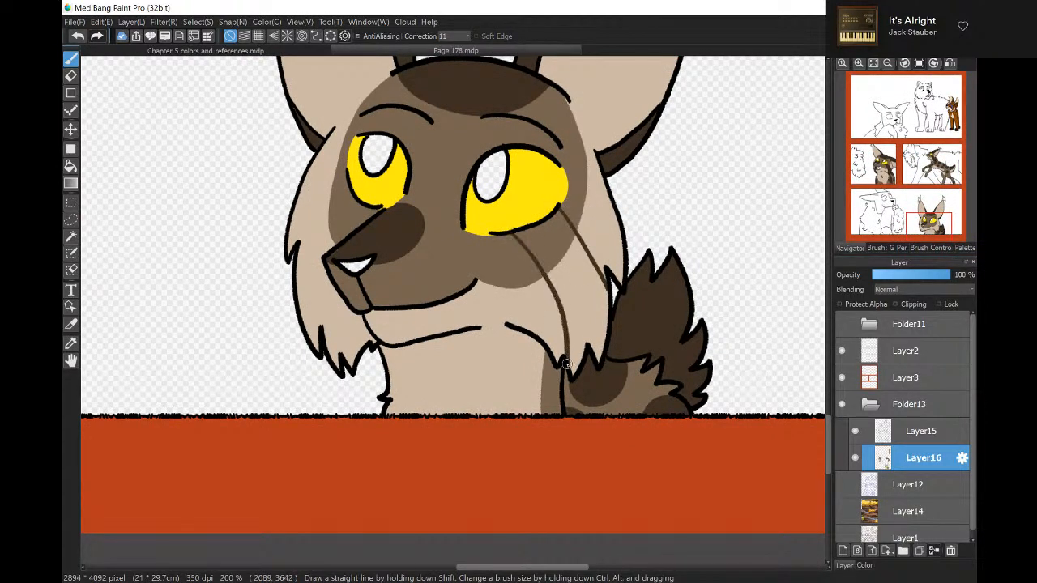
mouse_move(346, 175)
mouse_down()
mouse_move(302, 217)
mouse_move(296, 241)
mouse_up()
drag(361, 205, 340, 241)
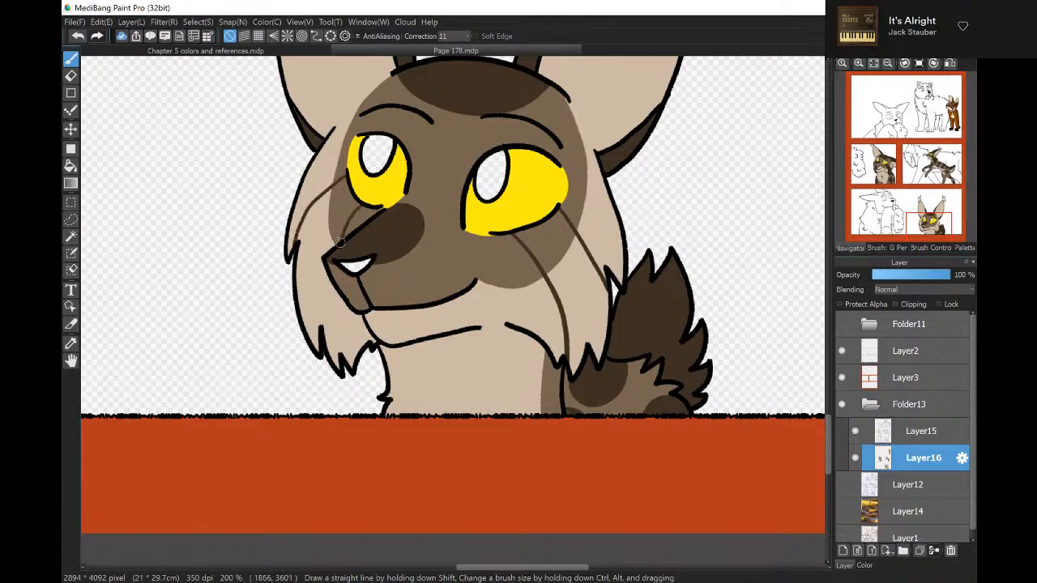
Fill the upper part of the bottom-right lynx's far cheek stripe and outline the stripe's lower inner edge in dark brown.
click(70, 165)
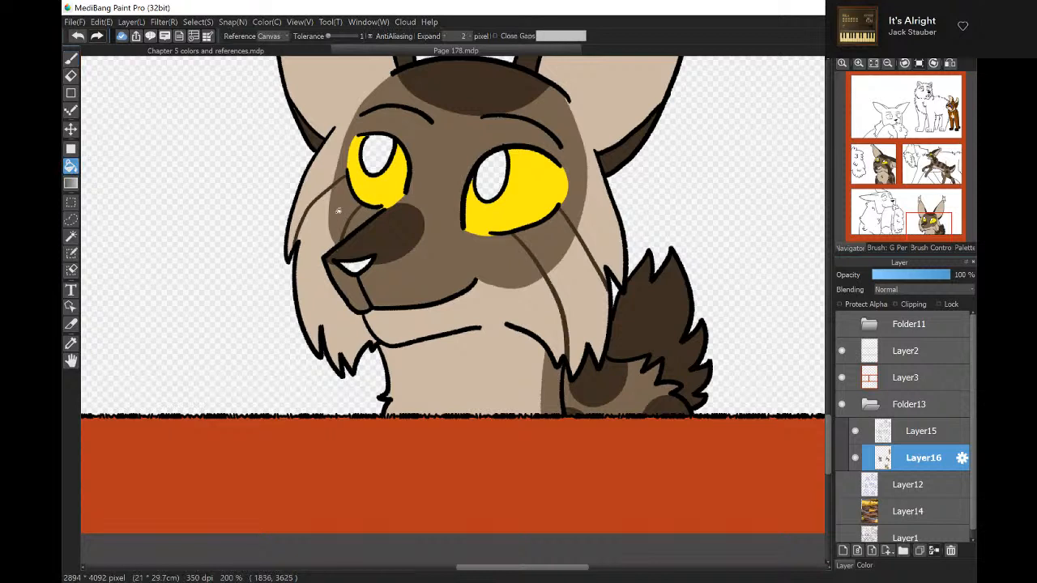
click(339, 211)
click(341, 235)
key(ctrl+z)
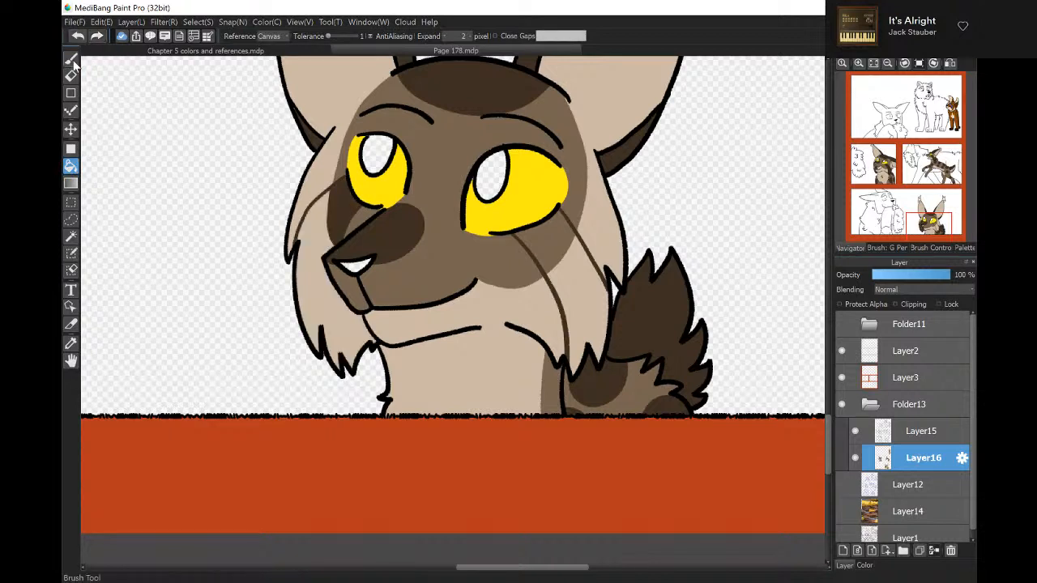
click(71, 62)
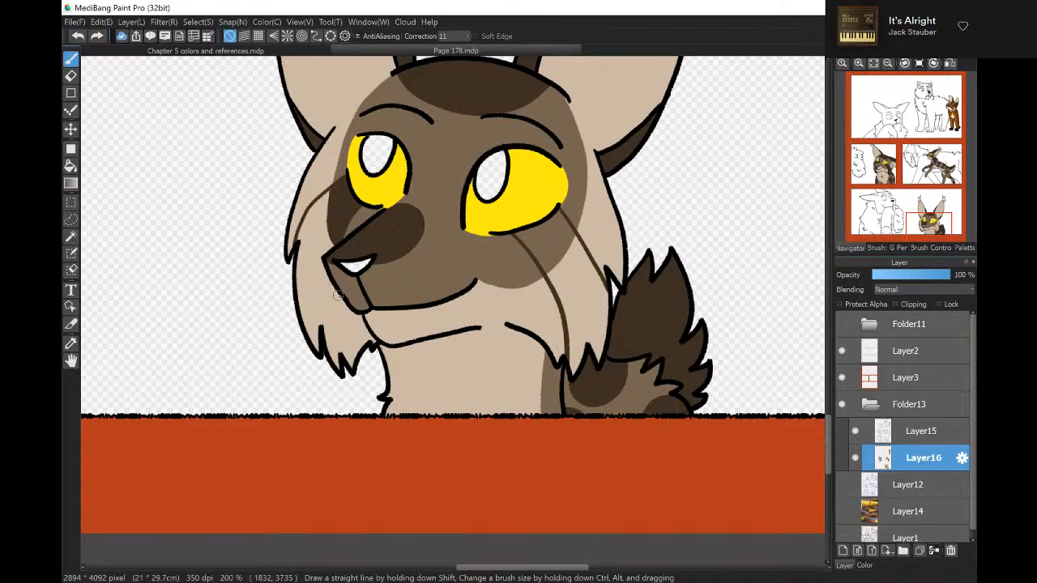
drag(338, 295, 340, 369)
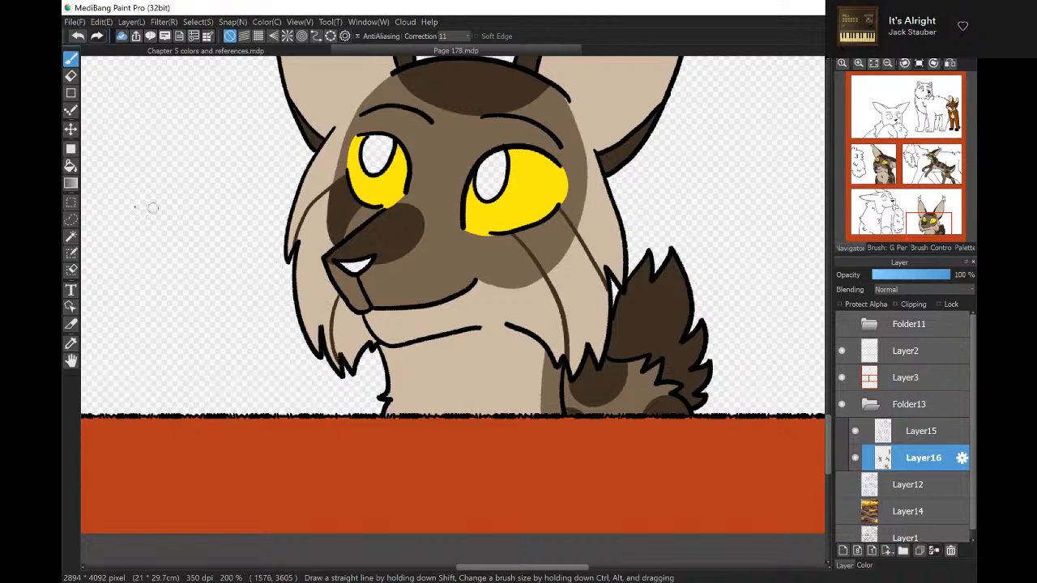
Fill the rest of the far cheek stripe and the whole near cheek stripe of the bottom-right lynx with dark brown.
click(70, 166)
click(319, 290)
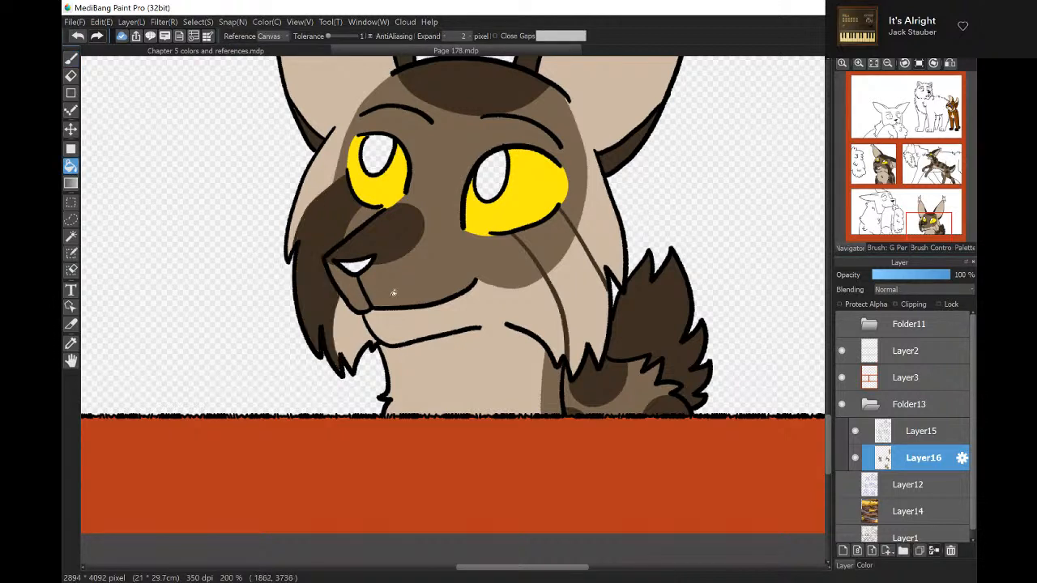
click(565, 237)
click(588, 289)
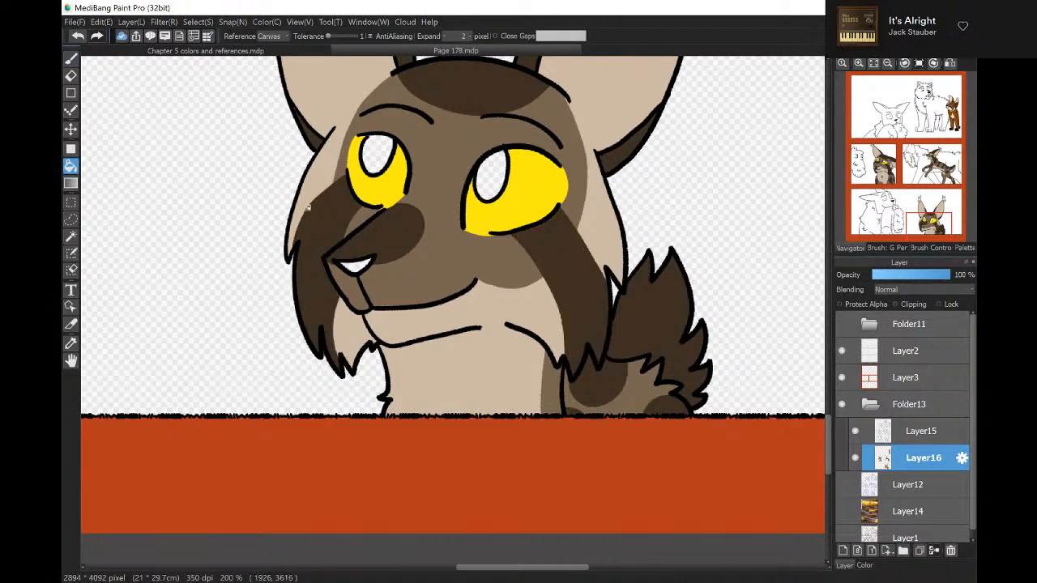
Sample the near-black color from the Prexu reference and fill the leaping lynx's pupil on Page 178 with it.
click(71, 59)
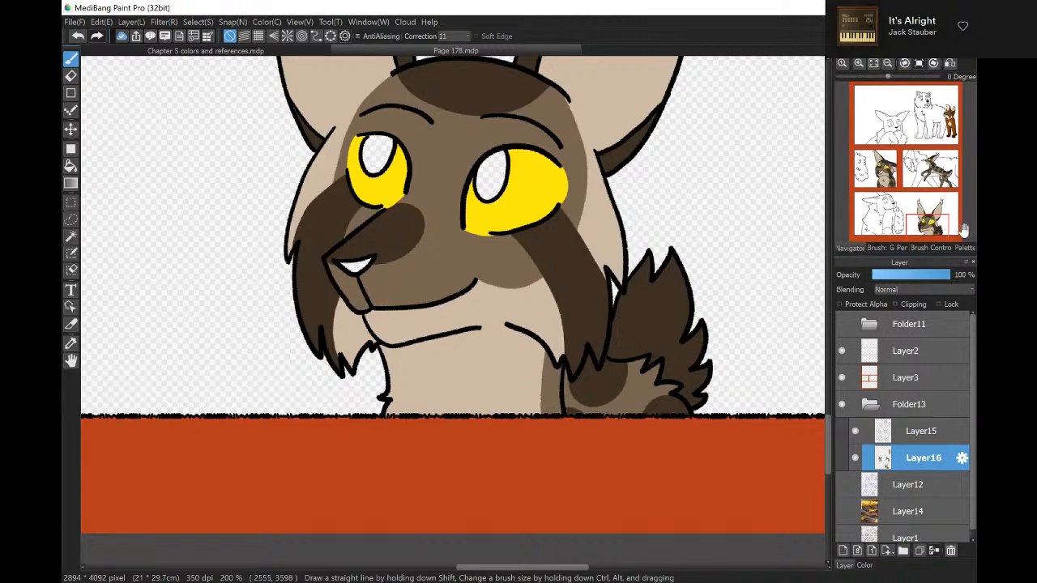
scroll(125, 127, up, 10)
scroll(390, 61, up, 5)
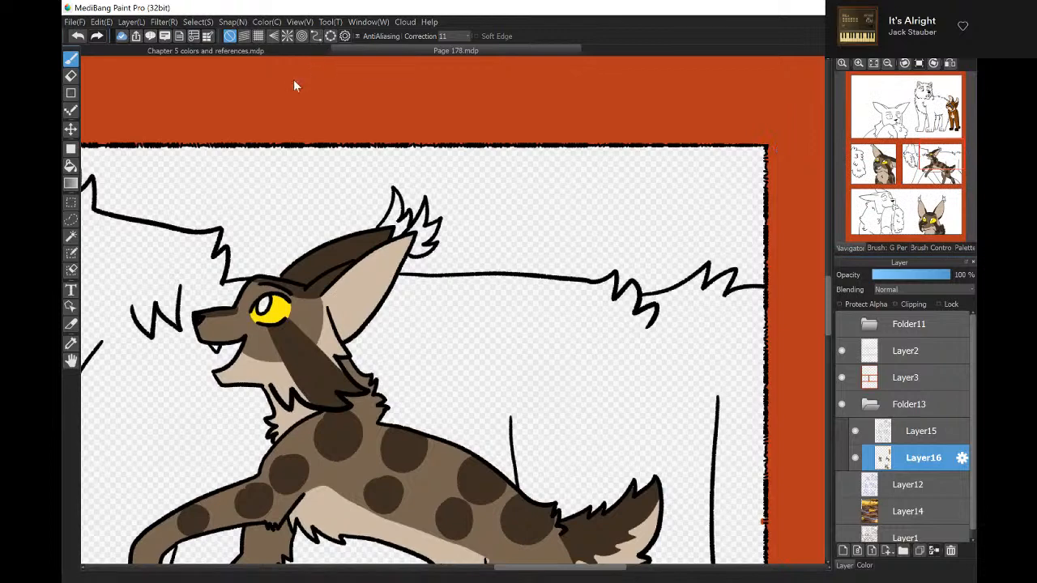
click(235, 48)
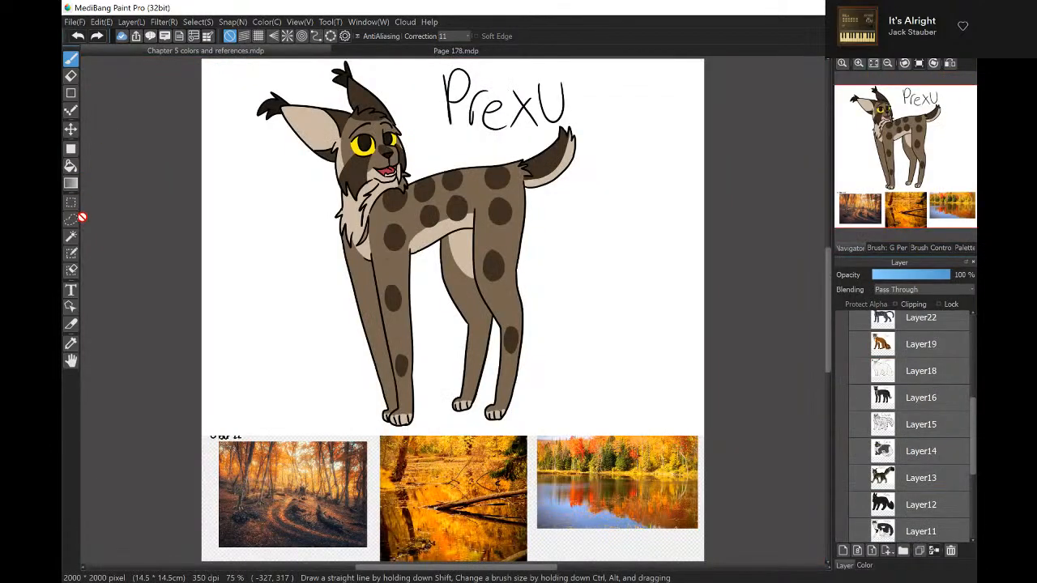
click(70, 343)
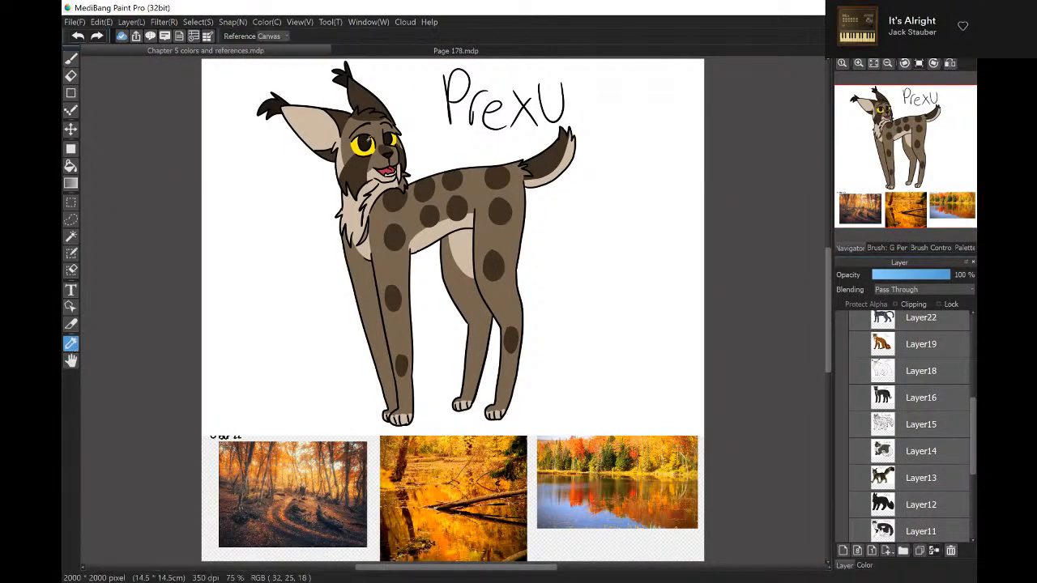
click(70, 165)
click(354, 50)
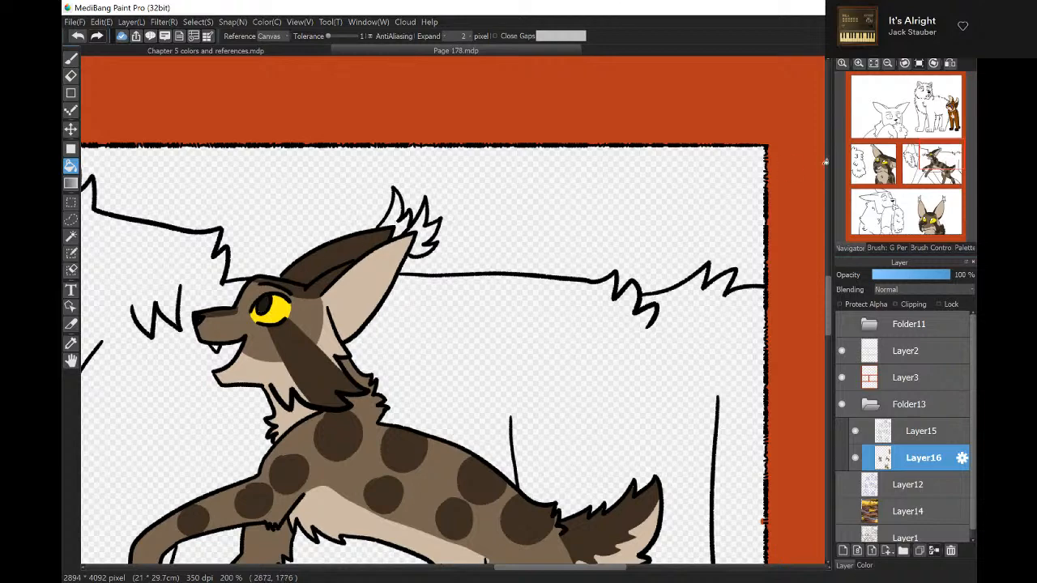
Fill both pupils, the nose and the ear tuft of the middle-left lynx with the near-black color.
click(877, 168)
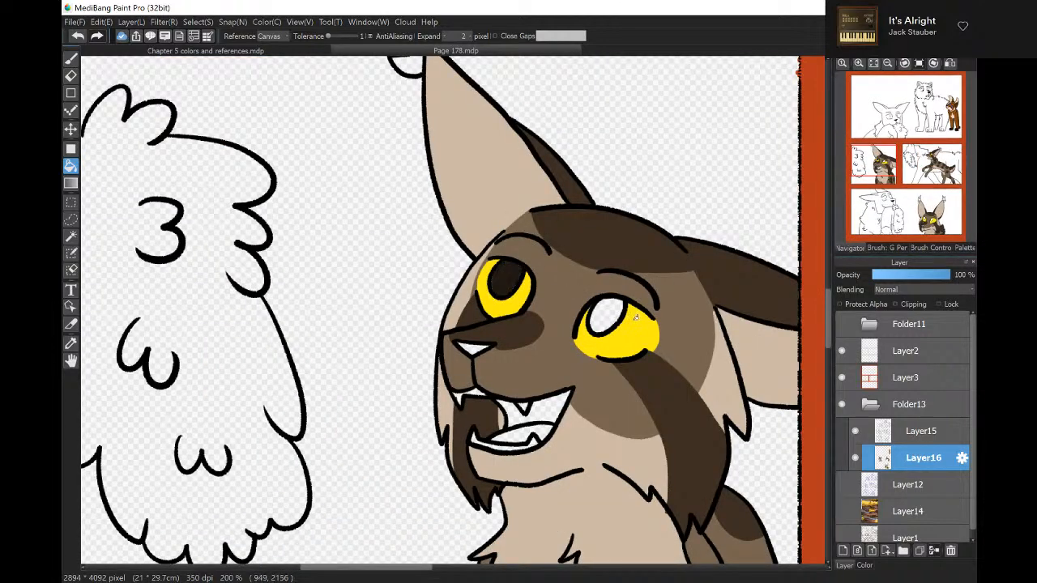
click(602, 312)
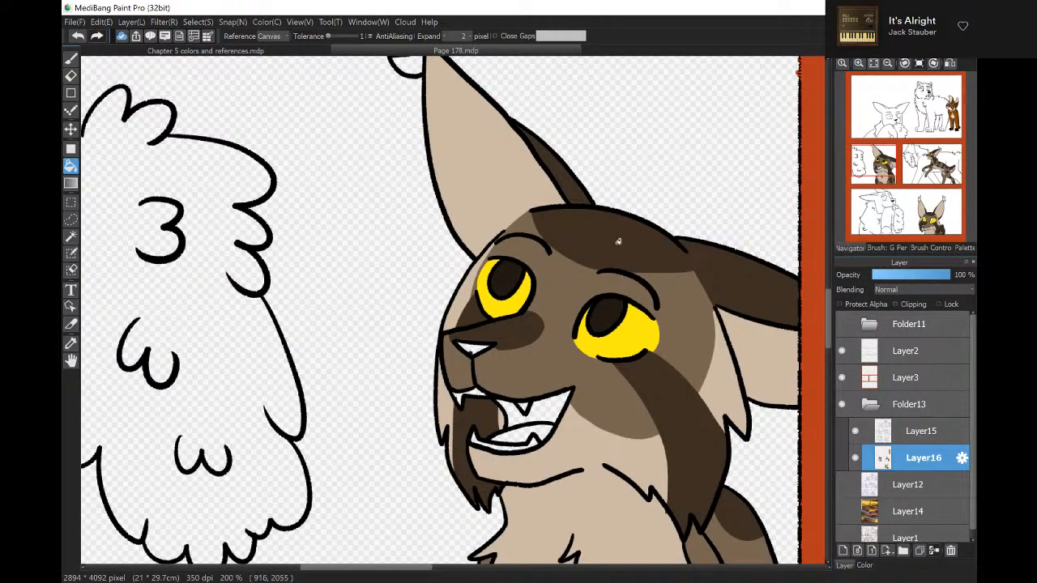
click(488, 344)
drag(829, 303, 828, 290)
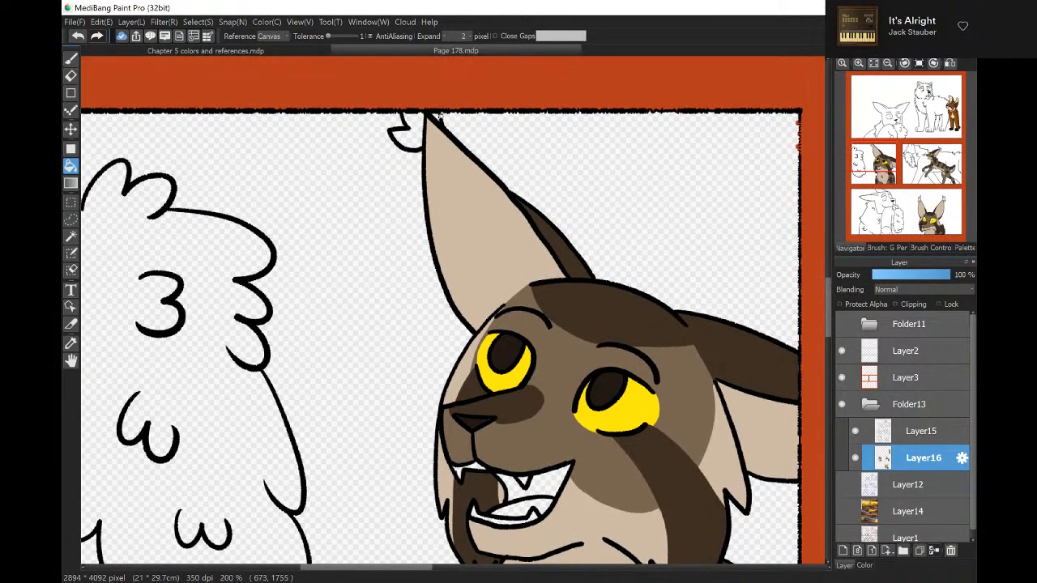
click(418, 123)
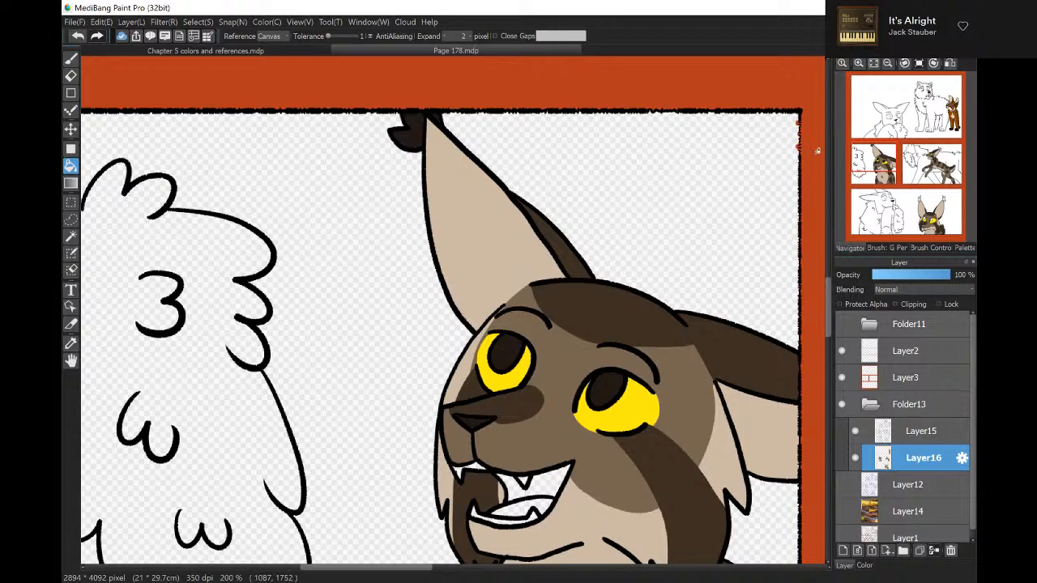
Fill the ear tufts of the leaping lynx and of the bottom-right lynx with the near-black color.
click(930, 162)
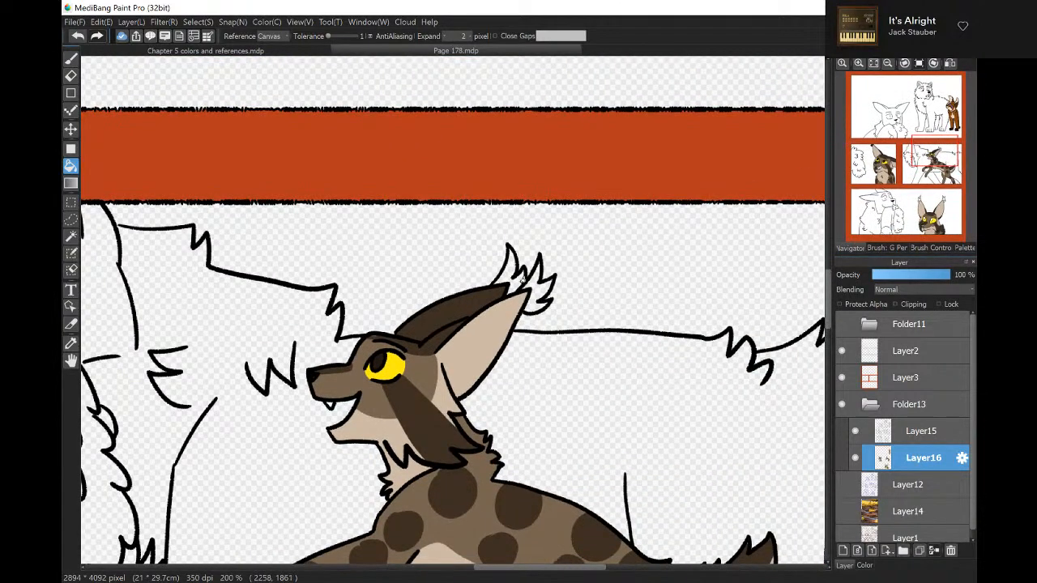
click(522, 279)
click(546, 286)
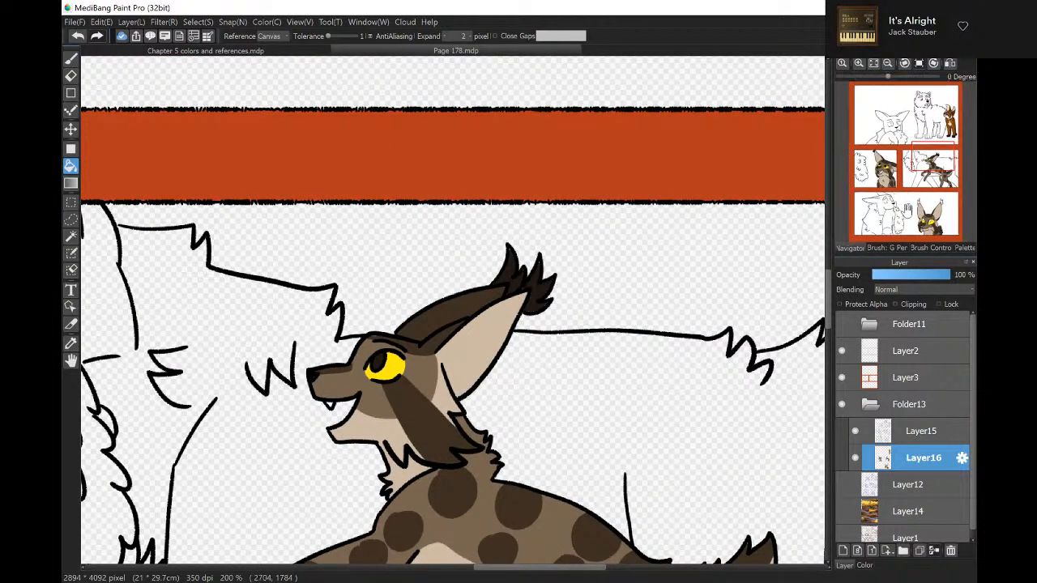
click(931, 208)
click(661, 186)
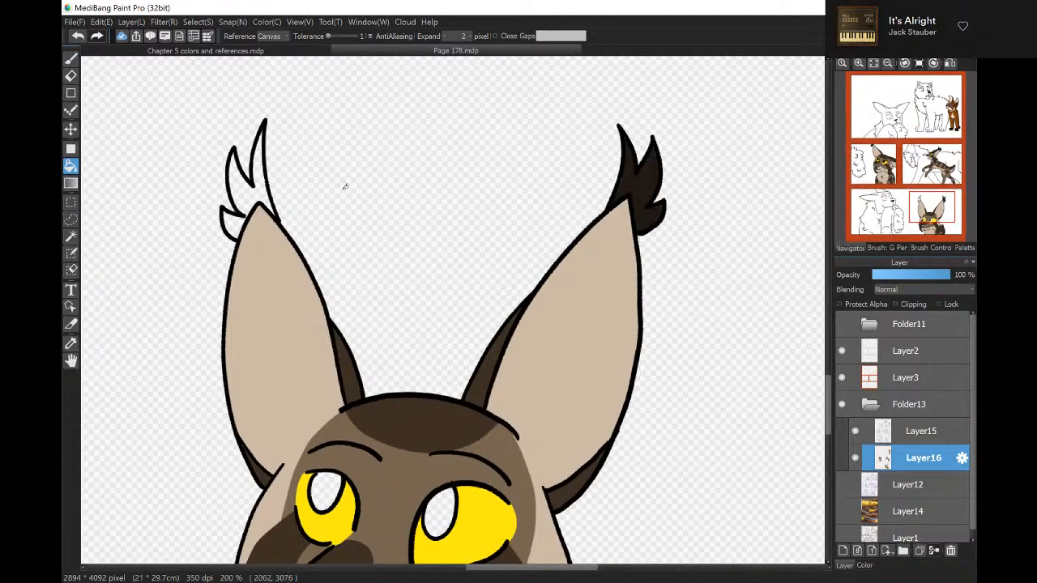
click(261, 191)
click(235, 223)
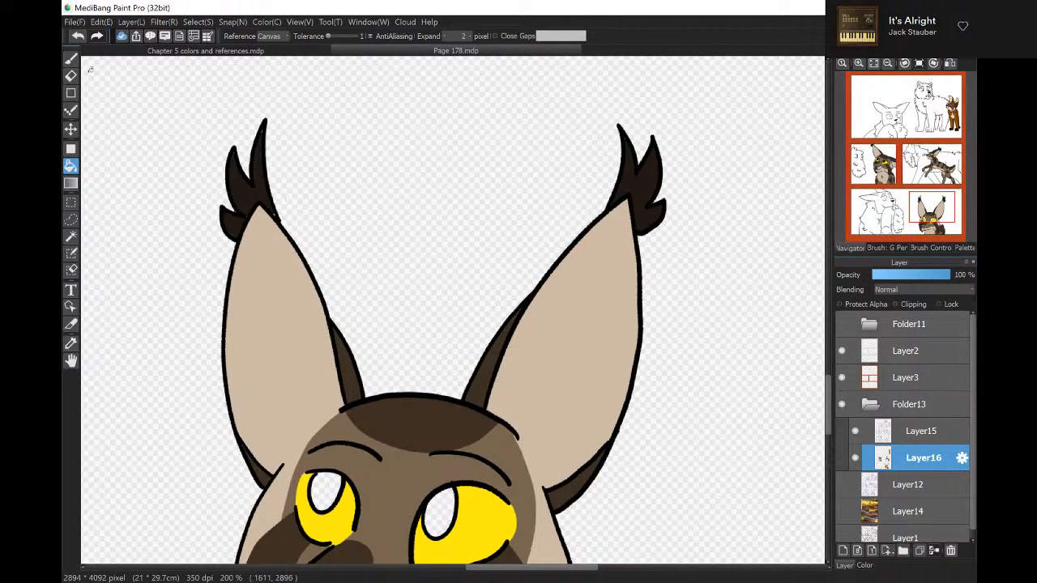
Fill both pupils and the nose of the bottom-right lynx with the near-black color.
click(70, 59)
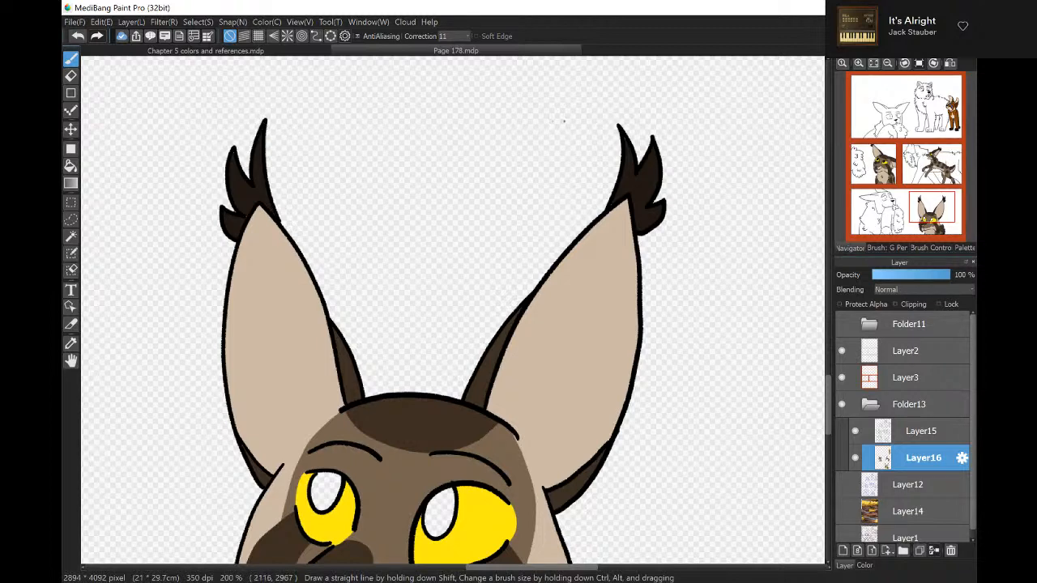
drag(932, 209, 931, 215)
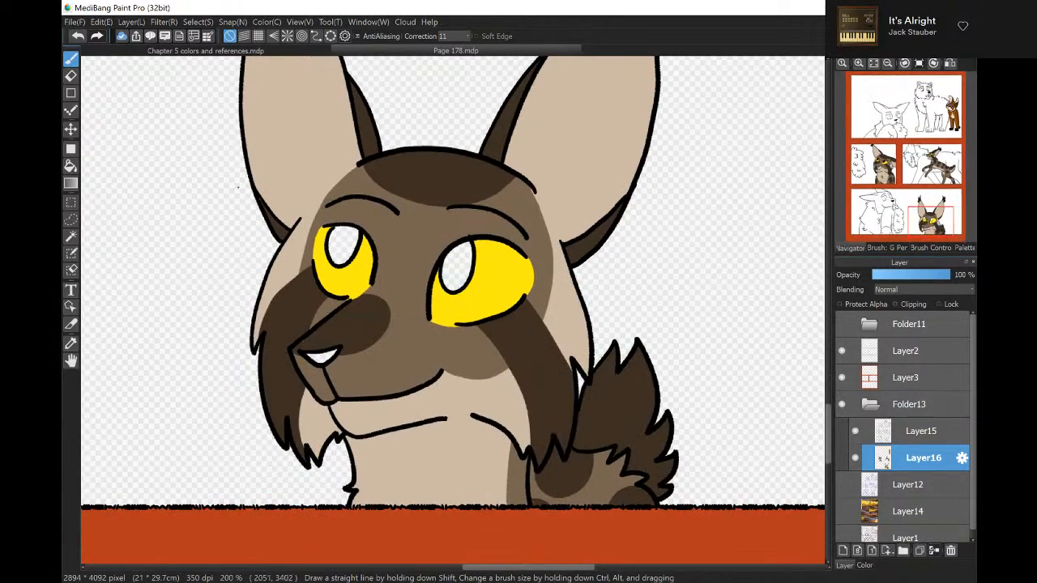
click(71, 165)
click(347, 243)
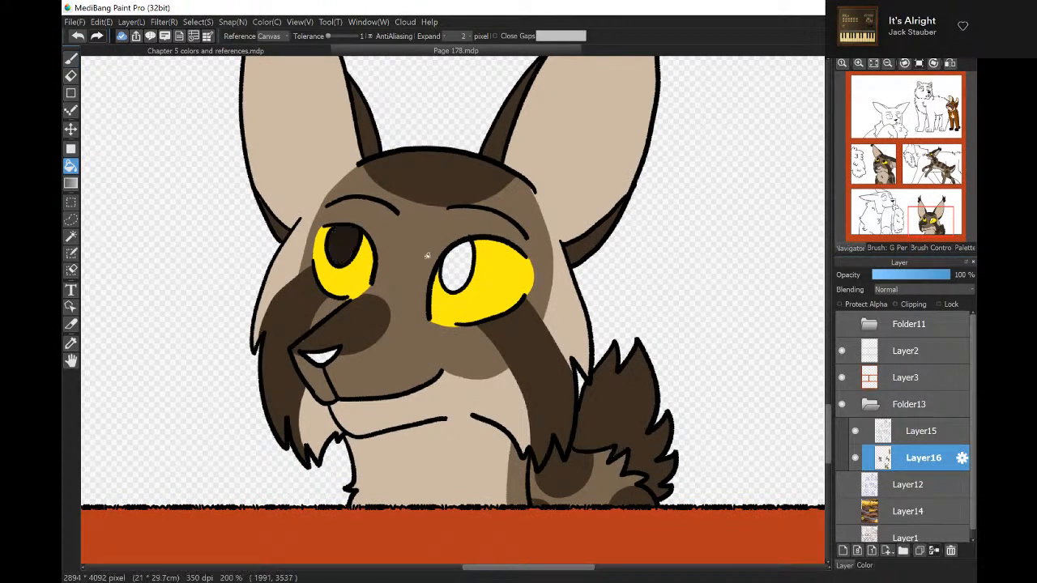
click(465, 267)
click(326, 357)
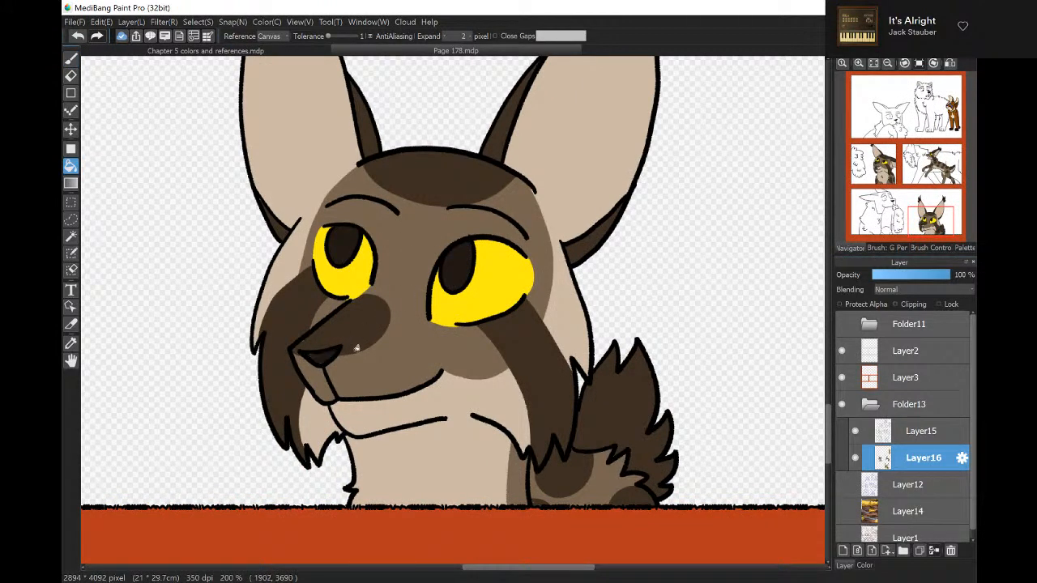
Show the Cloud drawing on the reference sheet, sample its light gray fur color and return to Page 178 with the Fill tool.
click(320, 53)
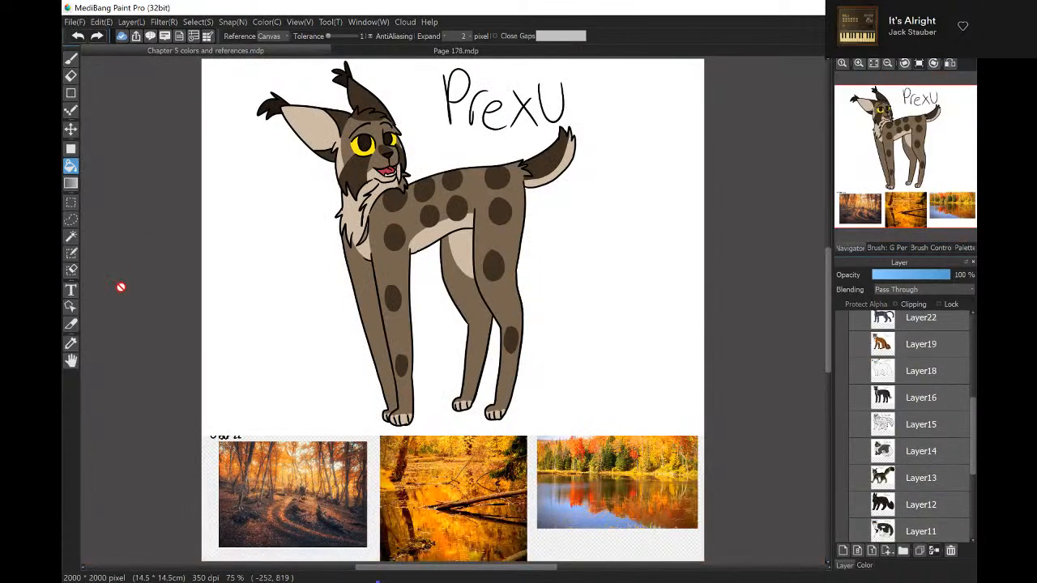
click(71, 343)
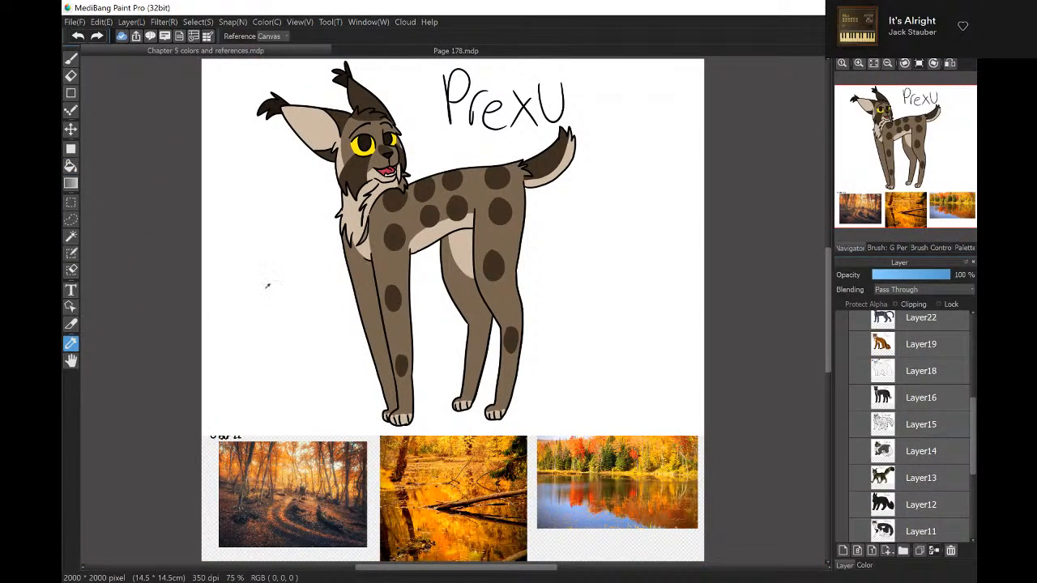
click(855, 424)
click(71, 165)
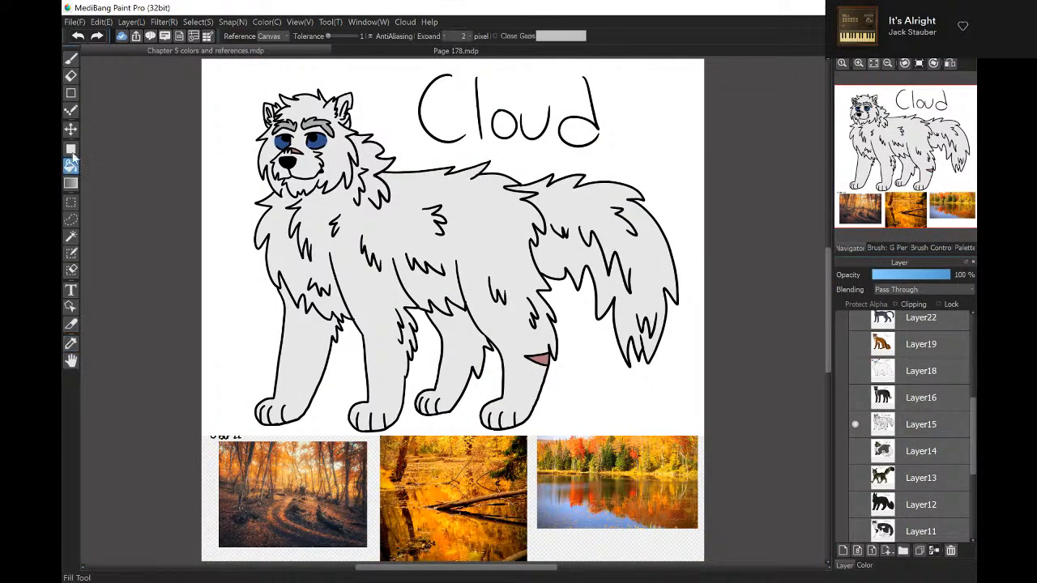
click(345, 52)
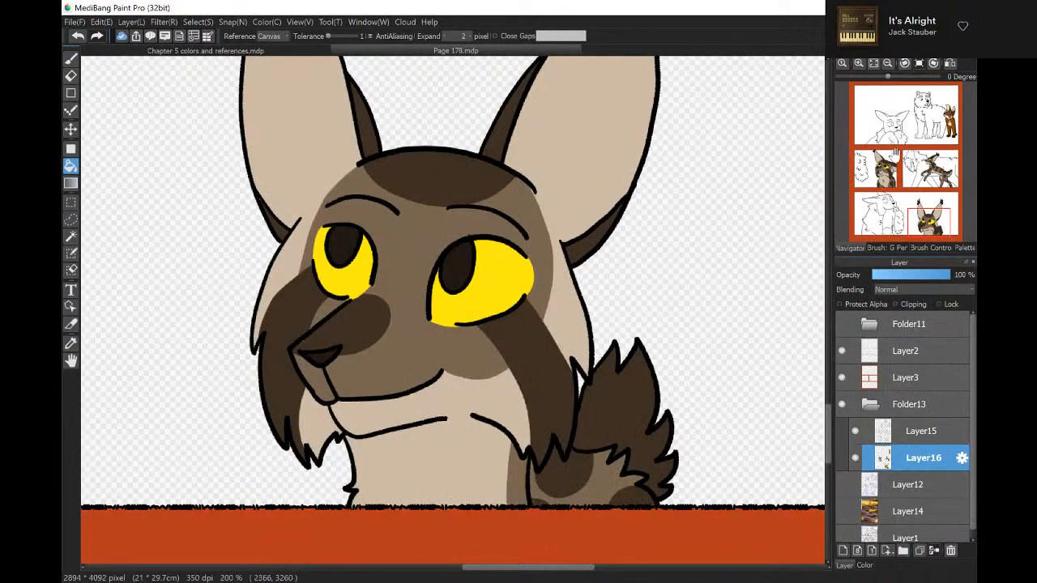
Fill Cloud's head, body and legs in the top panel with light gray.
click(929, 118)
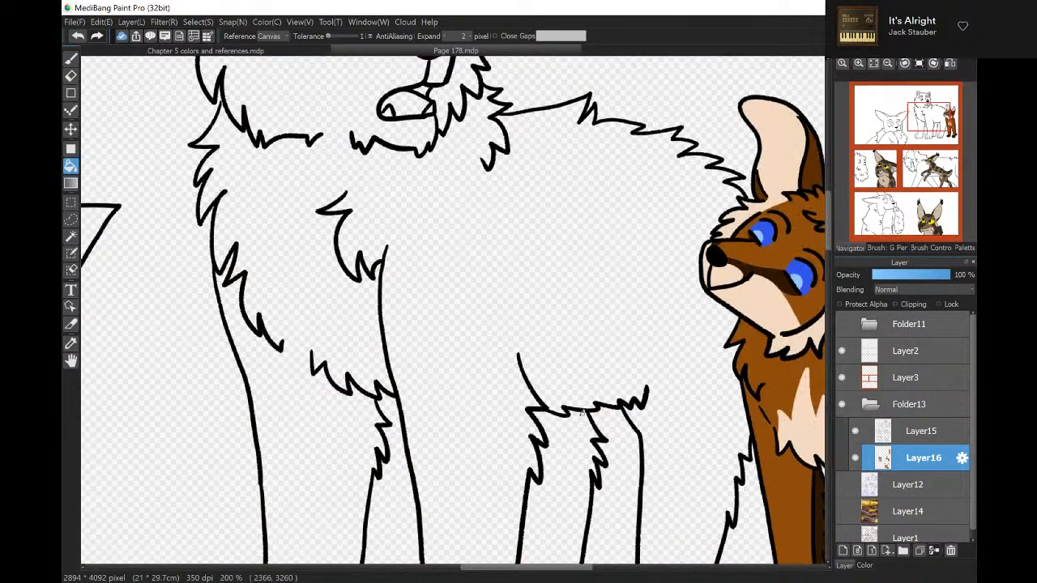
click(580, 415)
click(567, 436)
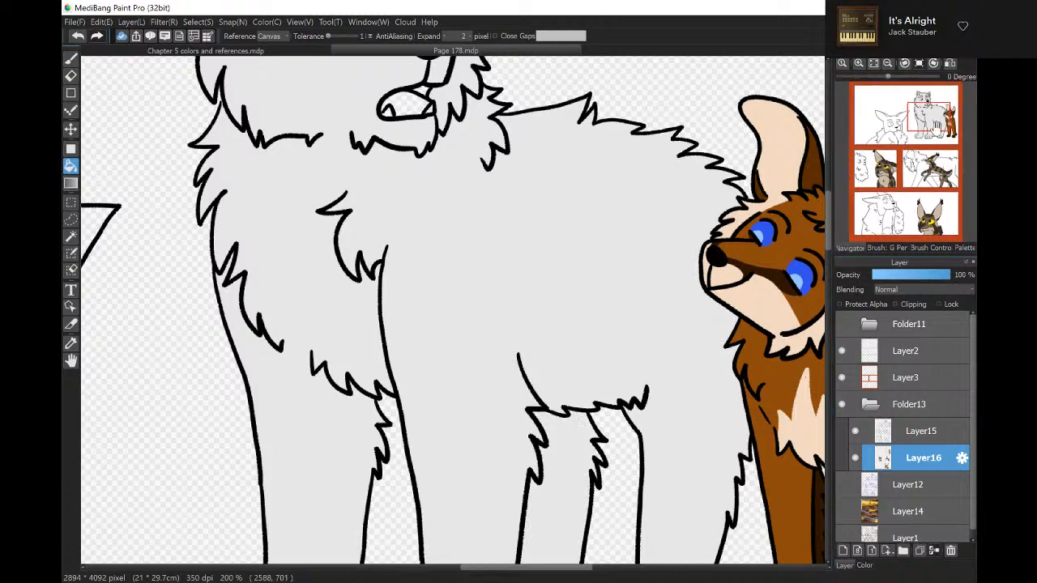
drag(931, 125, 926, 101)
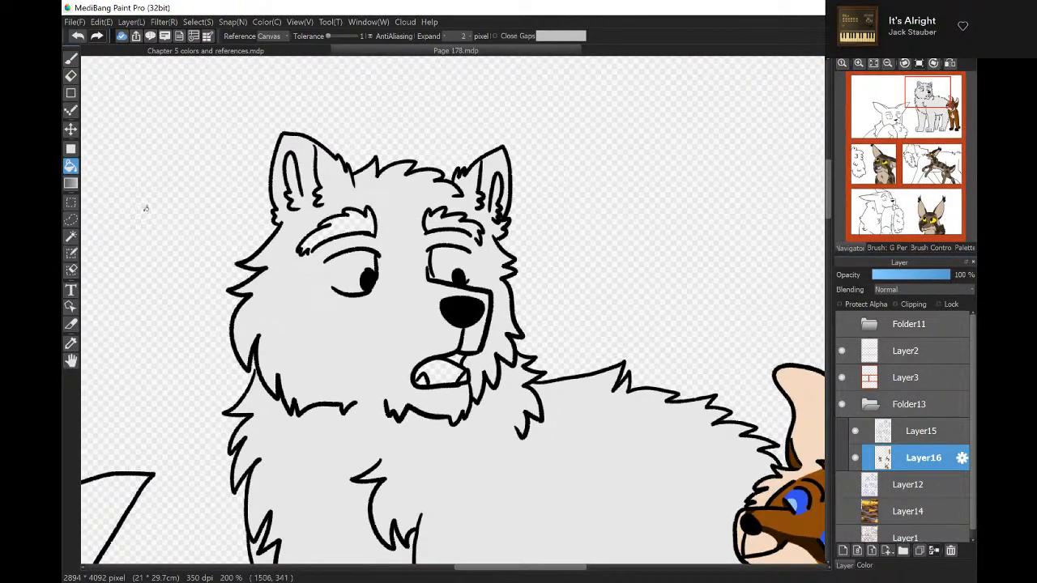
click(70, 149)
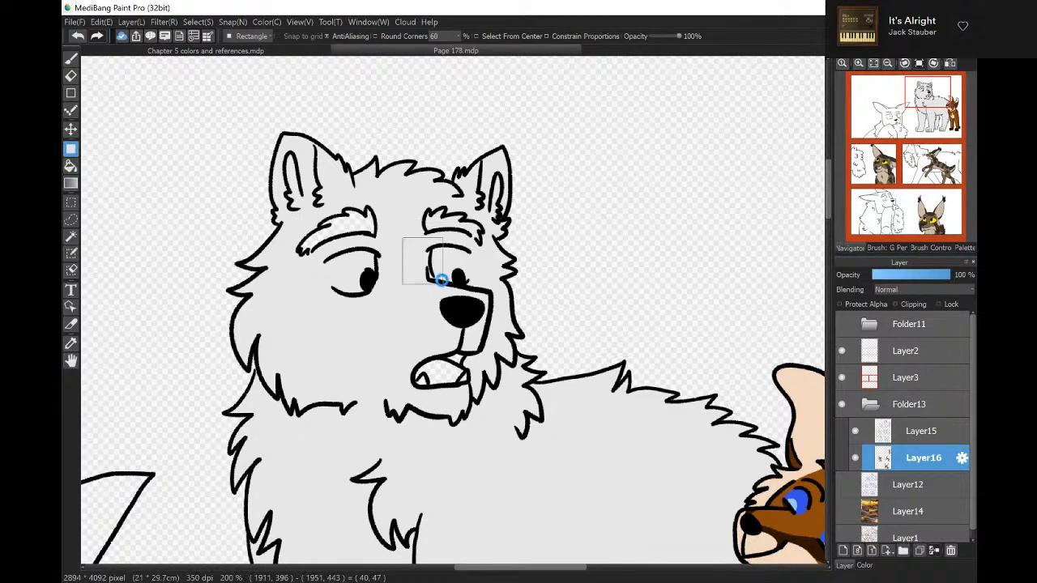
Sample Cloud's eyebrow gray (RGB 172, 172, 172) from the reference sheet and fill both of Cloud's eyebrows on Page 178.
click(309, 51)
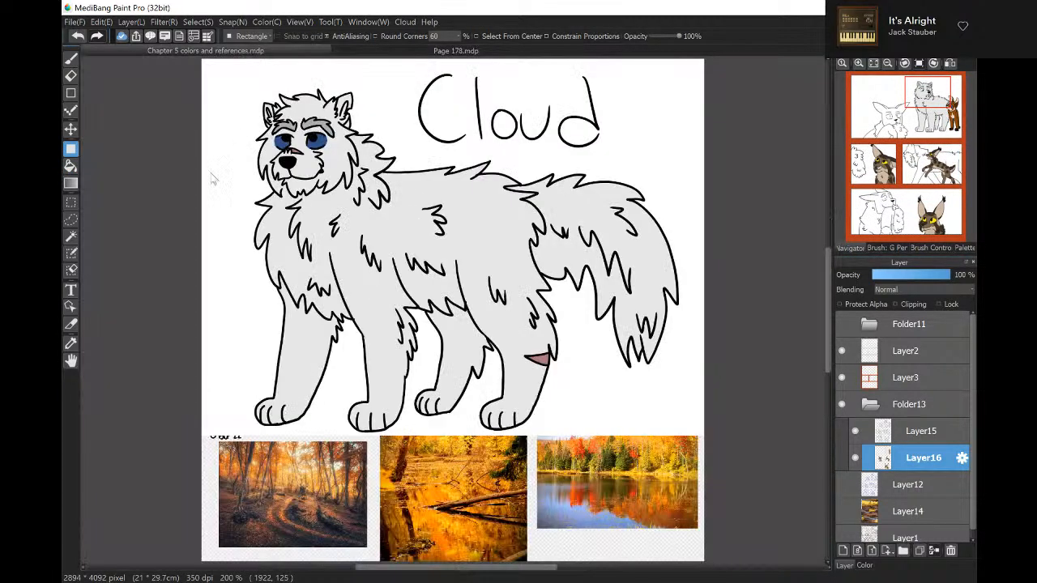
click(71, 343)
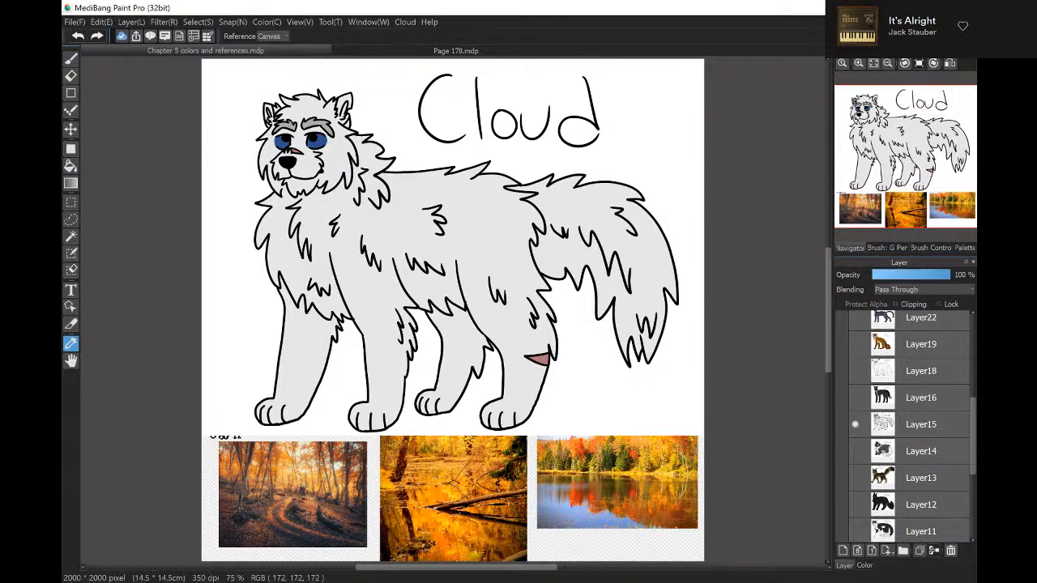
click(70, 166)
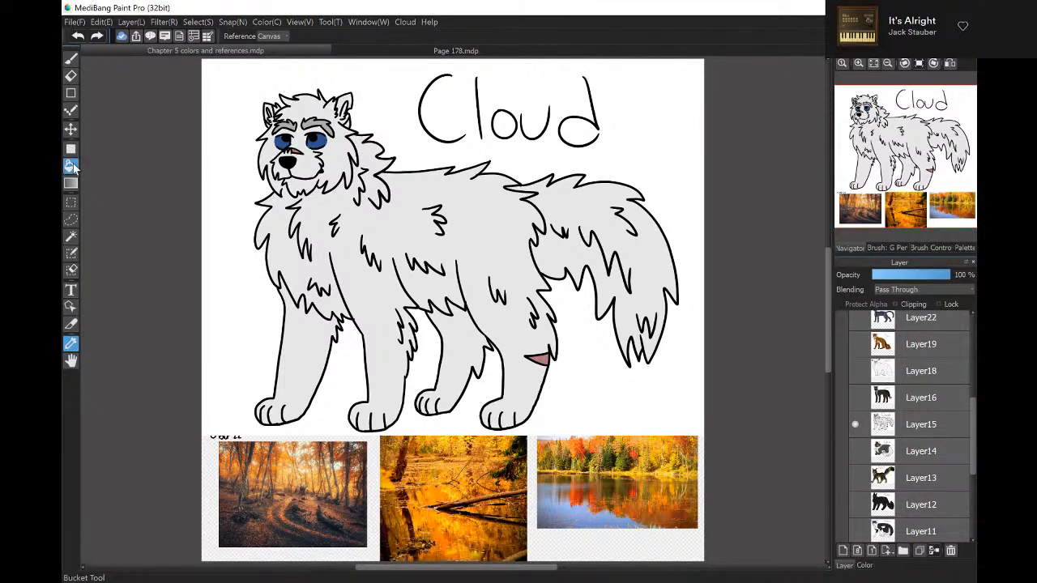
click(370, 51)
click(363, 216)
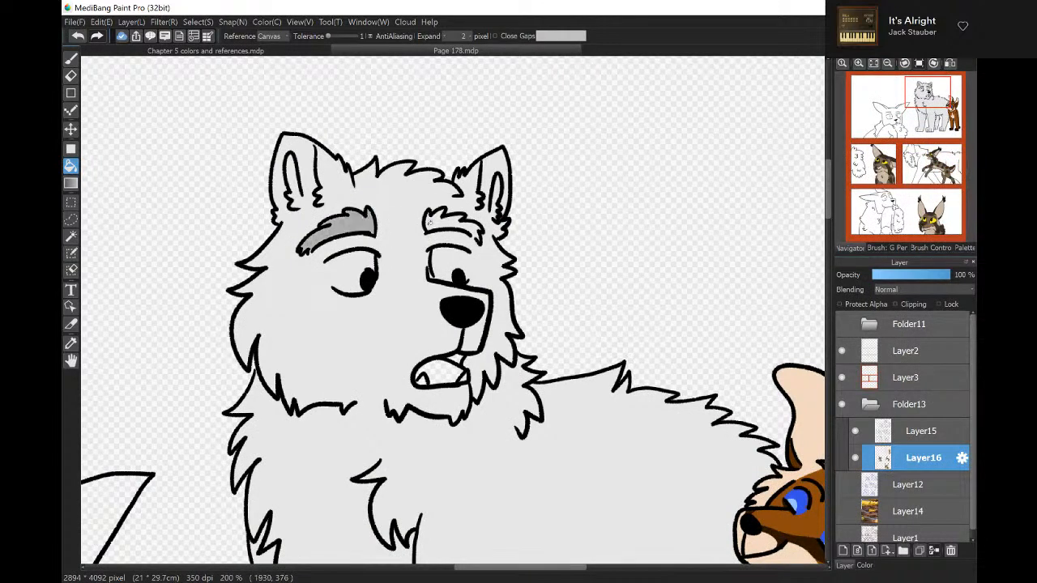
click(70, 59)
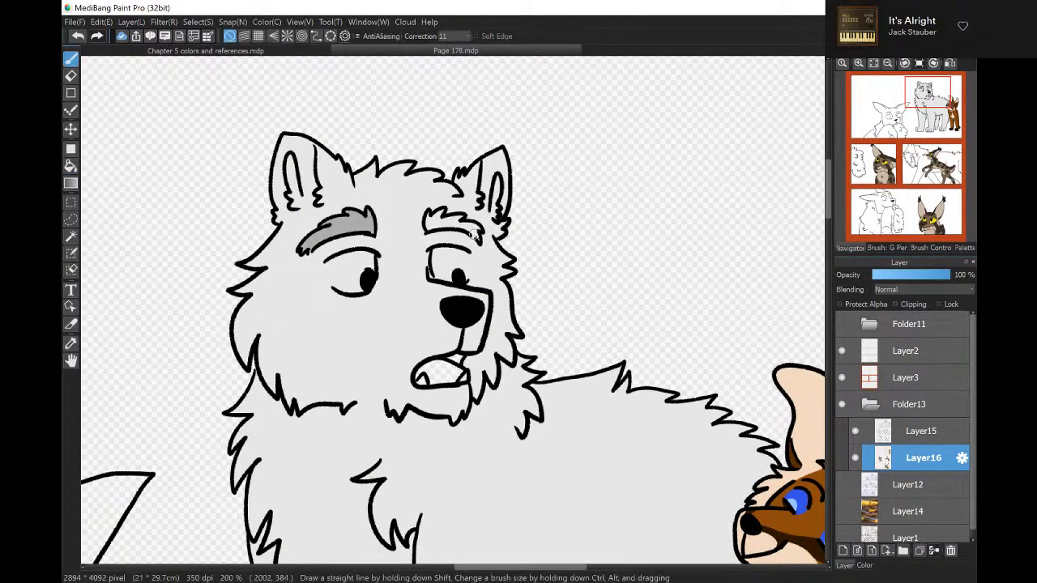
click(71, 165)
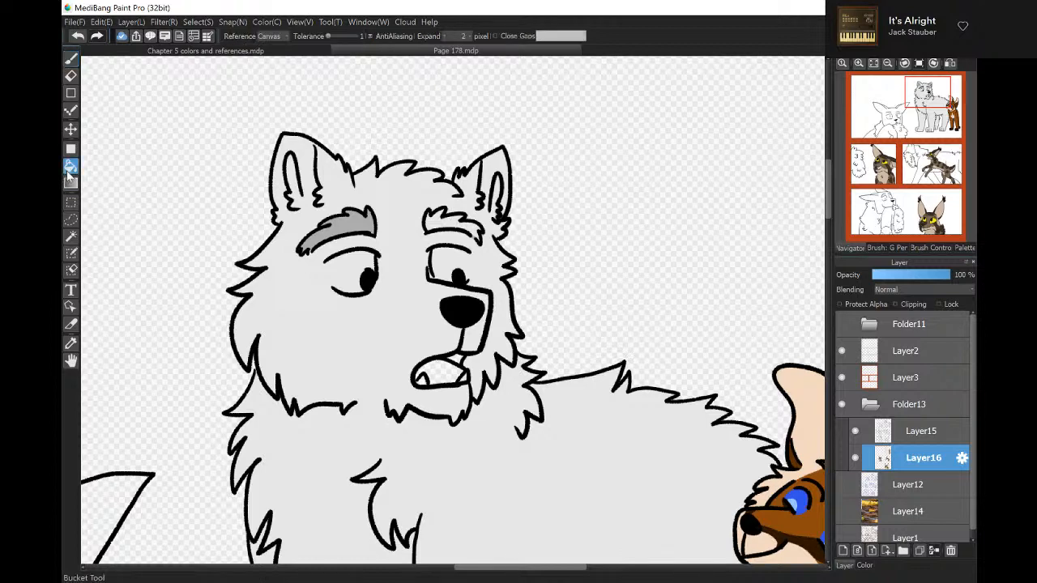
click(452, 219)
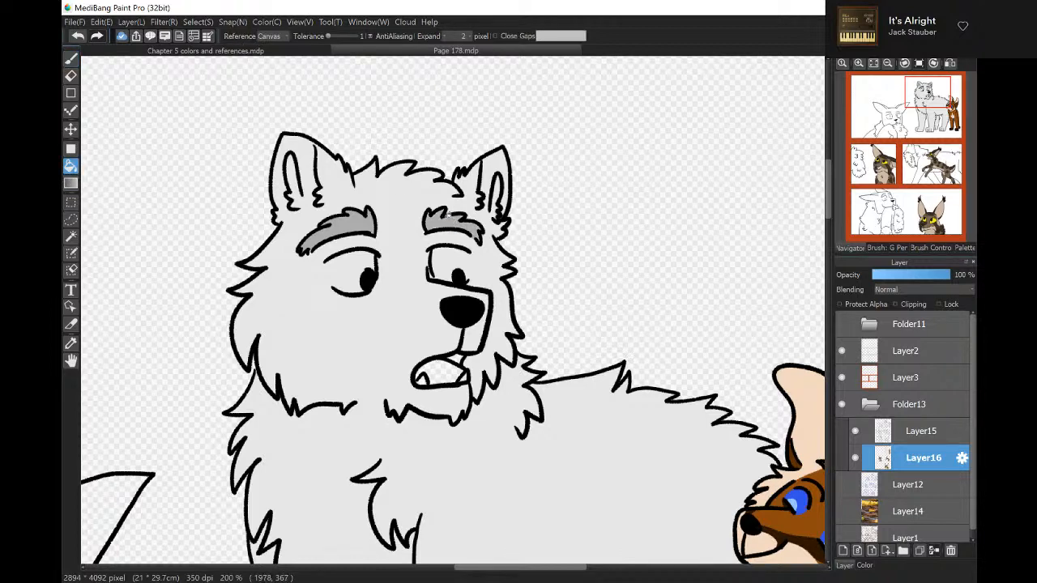
Sample Cloud's blue eye color (RGB 46, 79, 137) from the reference sheet and return to Page 178 with the Brush tool.
click(316, 52)
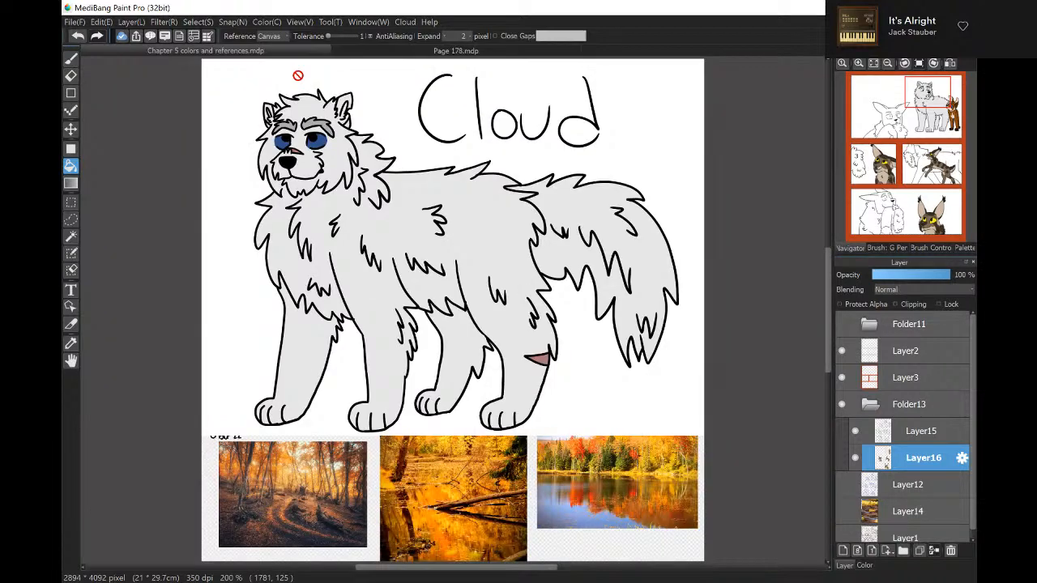
click(71, 344)
click(283, 143)
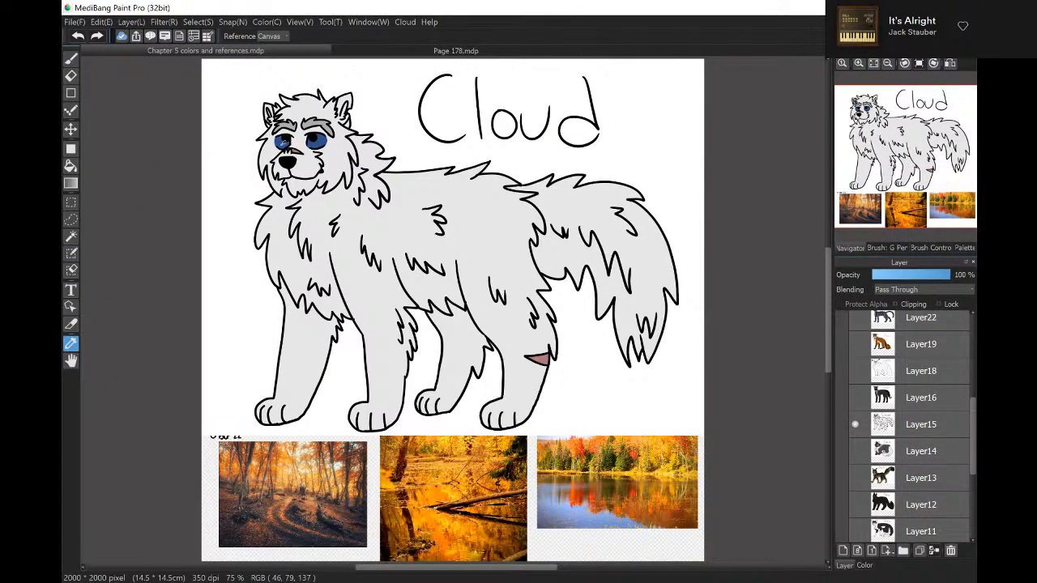
click(71, 58)
click(462, 51)
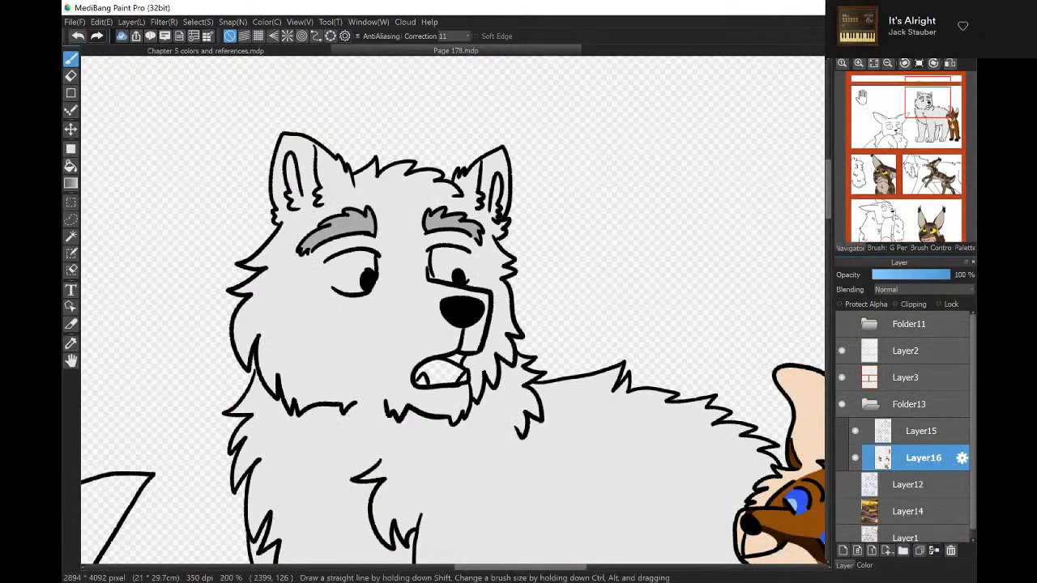
Close the open gaps in both of Cloud's eye outlines in the top panel with blue brush strokes.
click(873, 63)
click(859, 63)
click(860, 63)
click(859, 62)
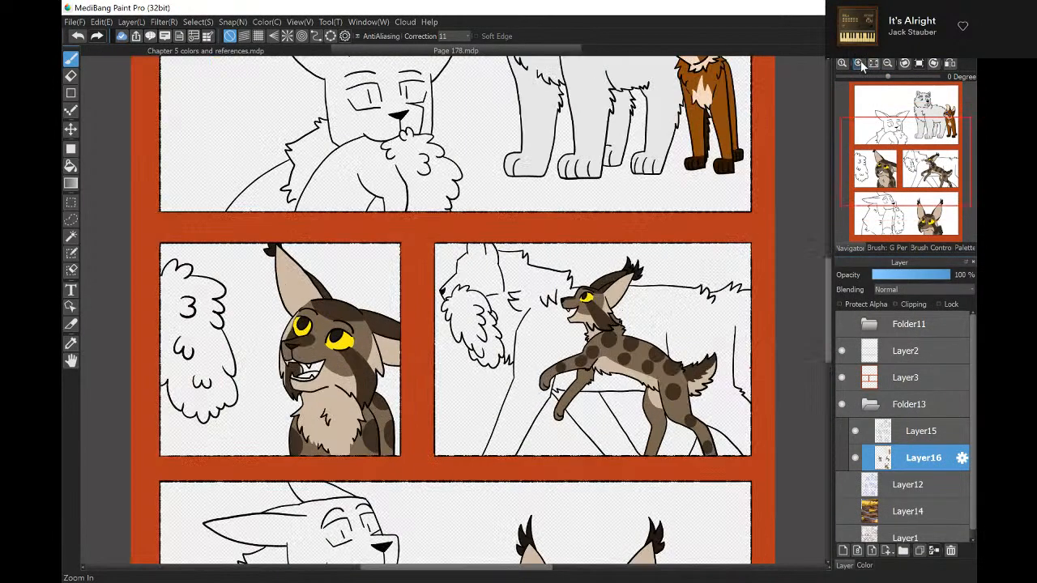
click(859, 62)
click(860, 62)
click(895, 121)
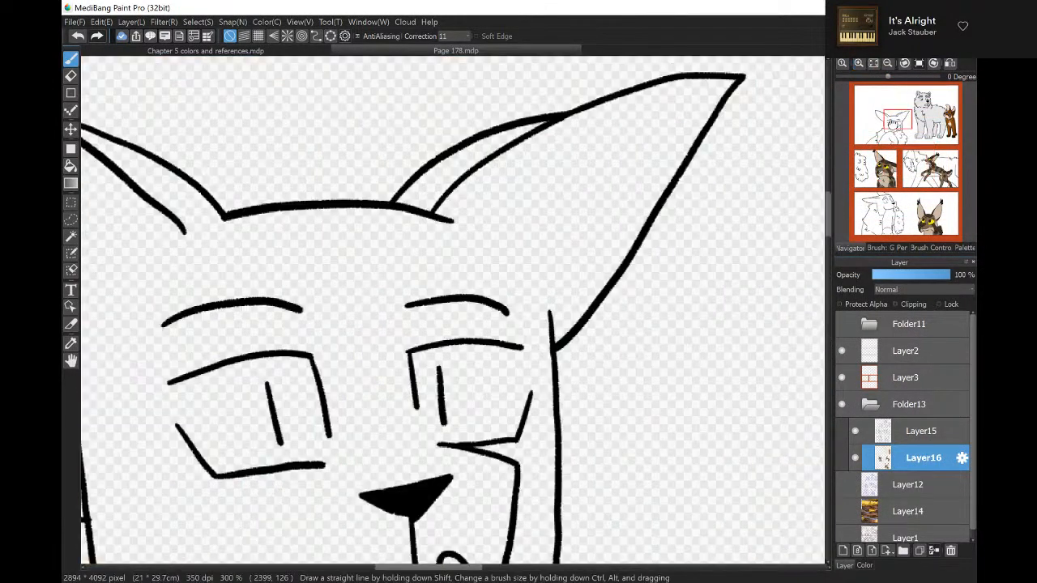
drag(894, 122, 919, 101)
drag(781, 218, 777, 267)
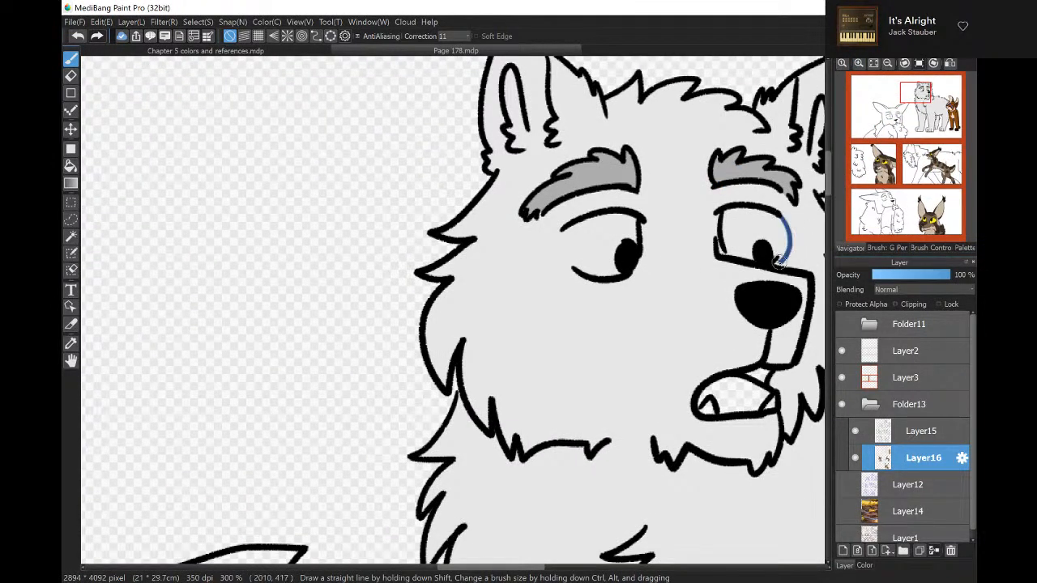
click(78, 36)
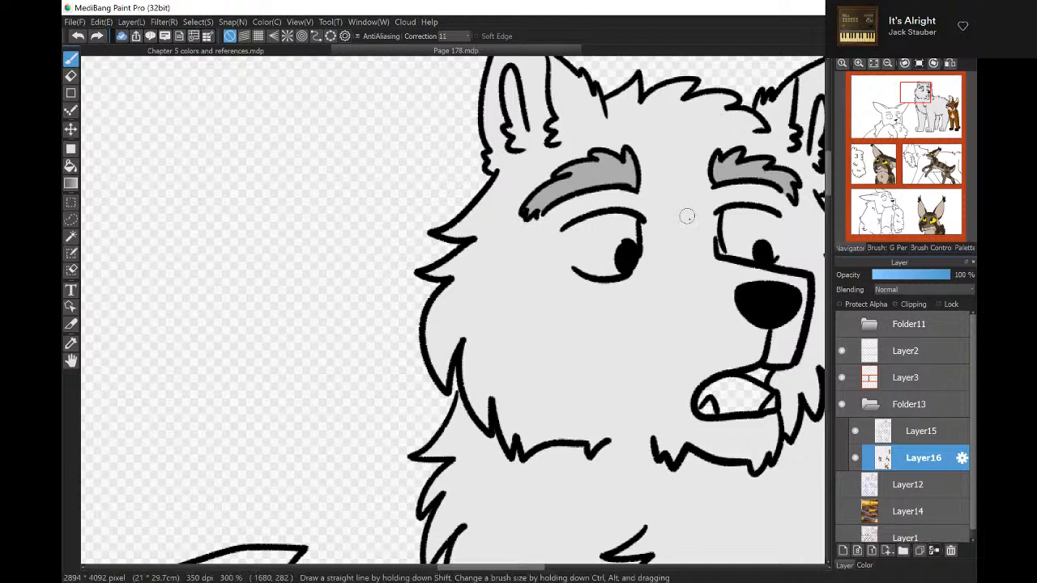
drag(779, 218, 777, 261)
click(727, 253)
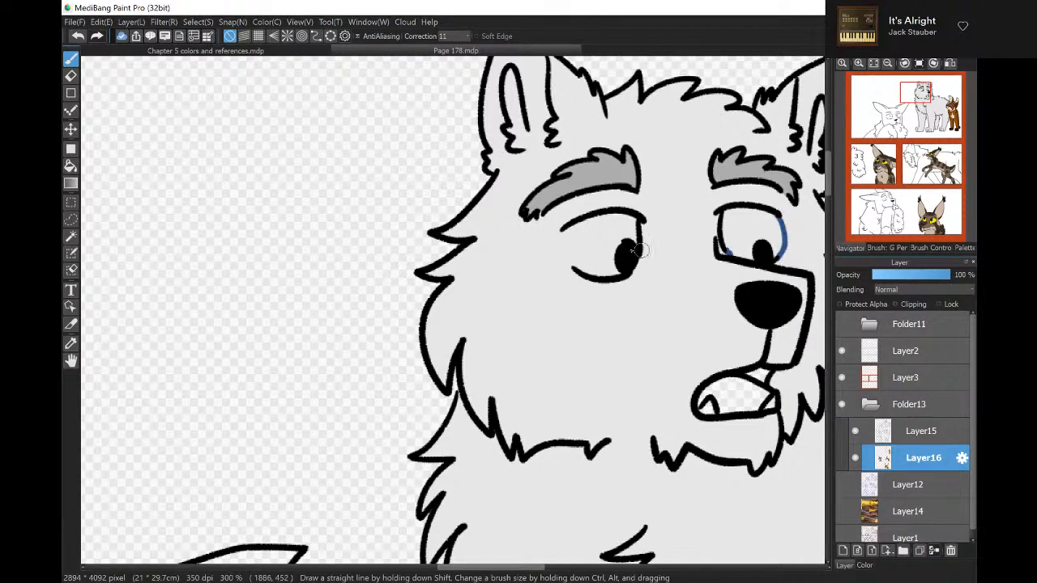
drag(560, 234, 580, 272)
Fill both of Cloud's eyes in the top panel with the sampled blue.
click(70, 165)
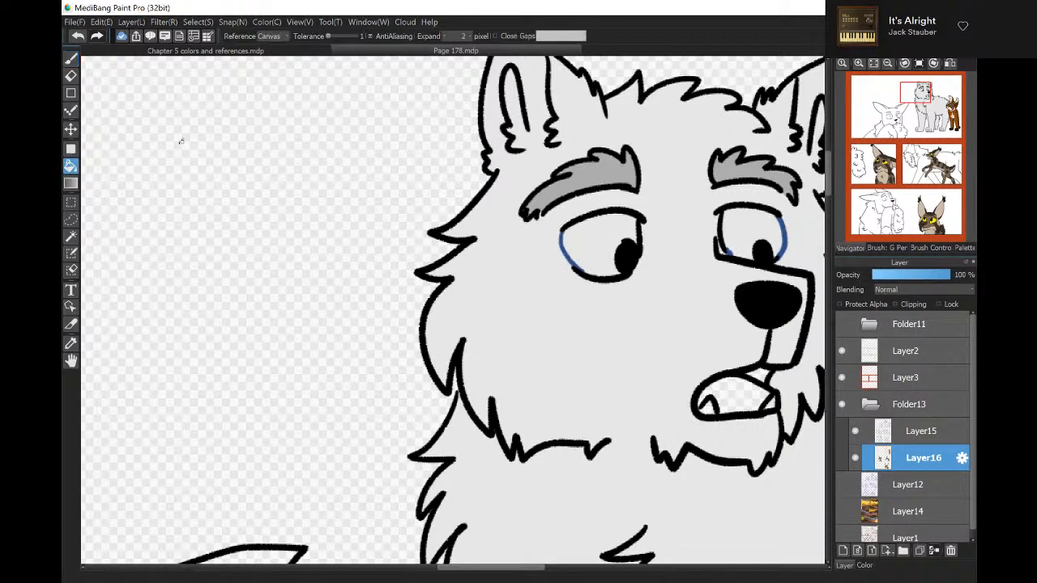
click(597, 258)
click(749, 227)
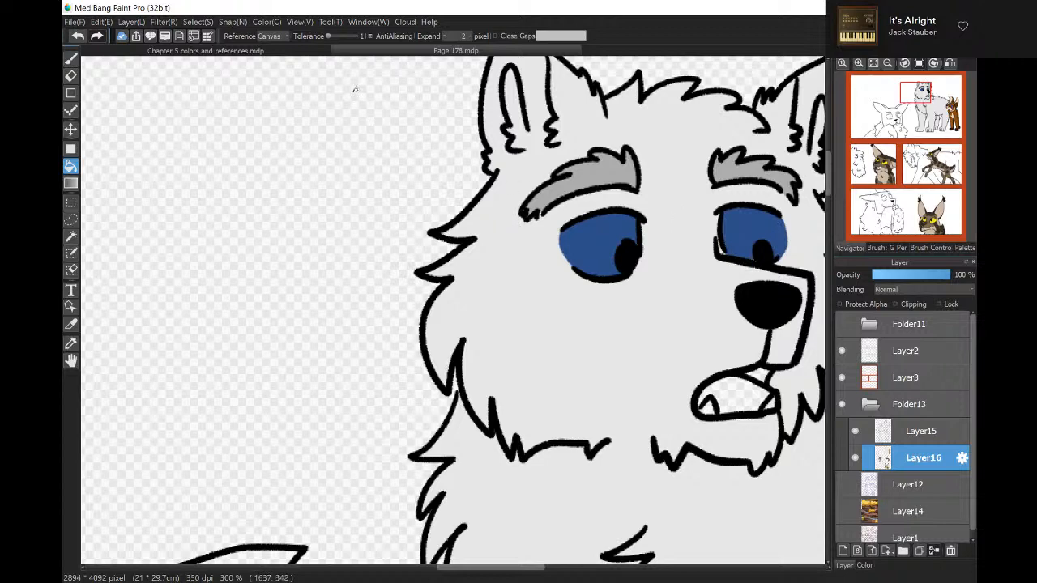
Show the Aposi drawing on the reference sheet in place of Cloud, sample its near-black fur color and return to Page 178.
click(334, 51)
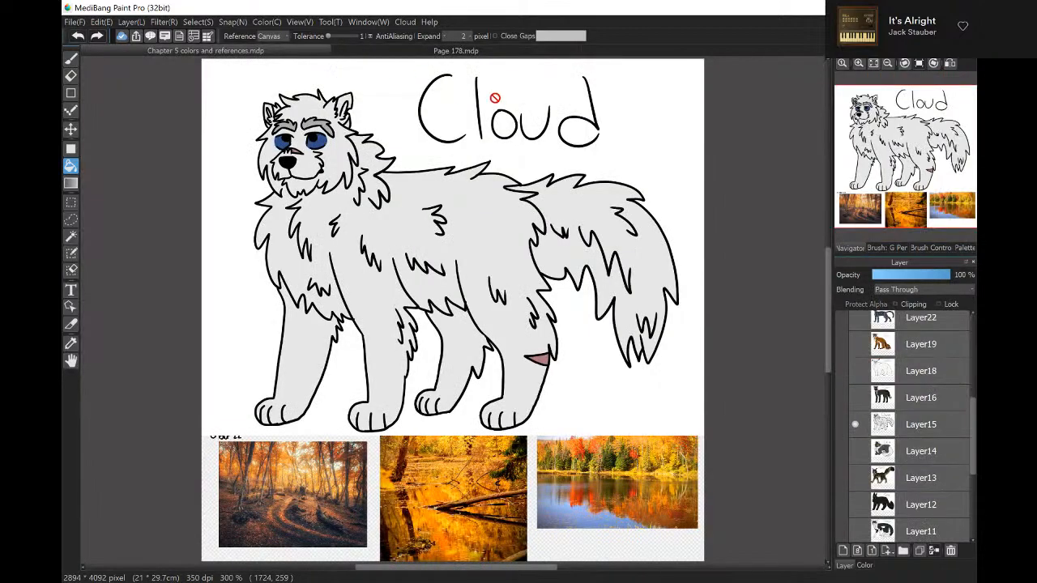
click(853, 422)
click(855, 504)
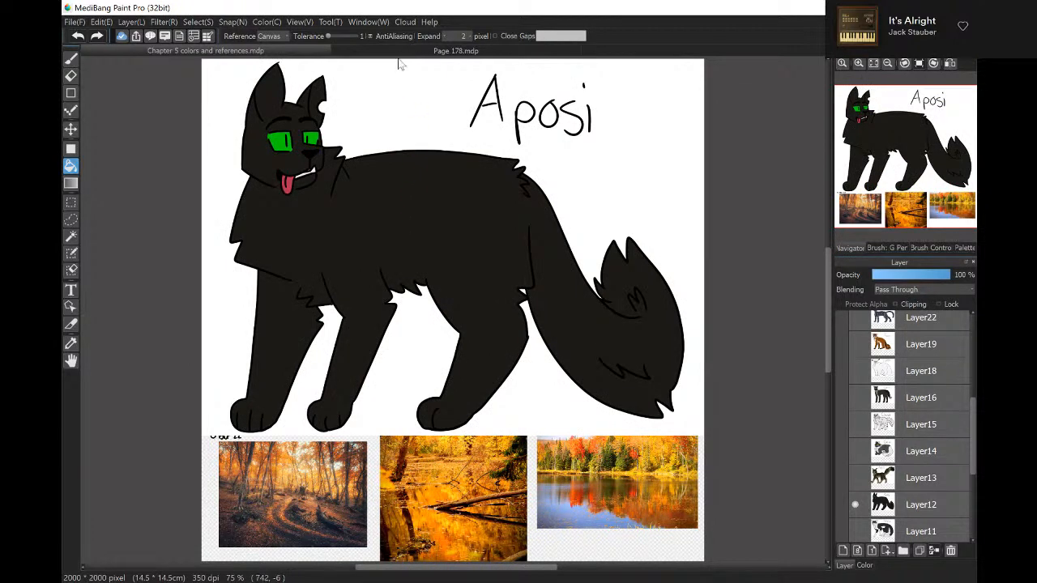
click(456, 50)
Fill Aposi's head and body in the top panel with the near-black fur color.
click(873, 63)
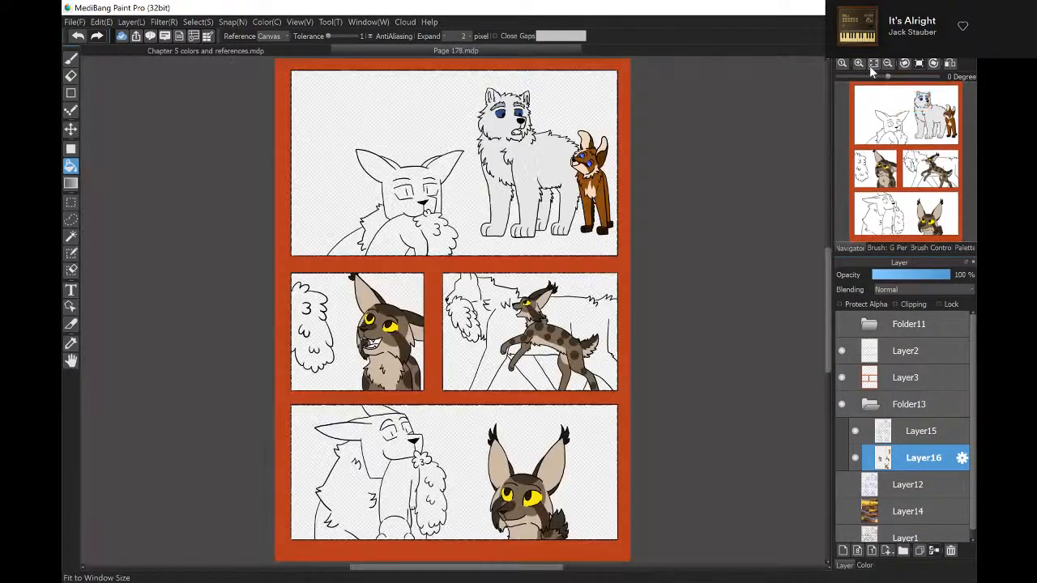
click(439, 200)
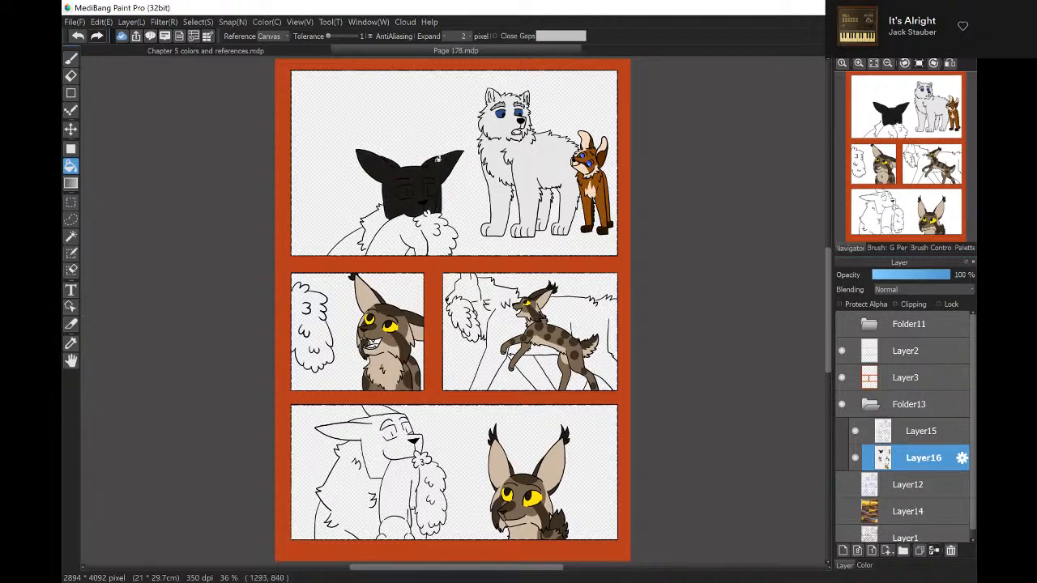
click(375, 220)
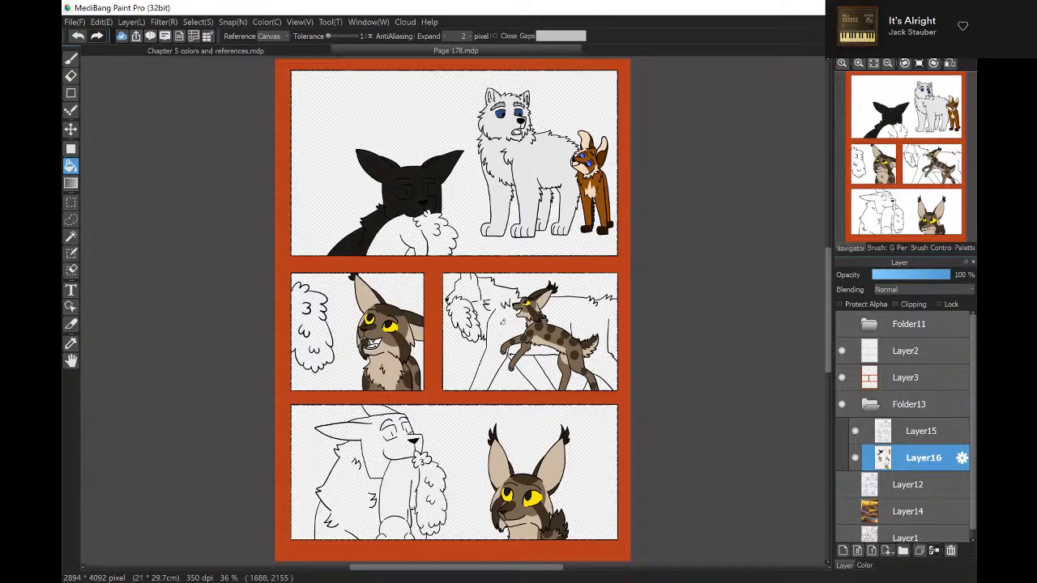
Fill Aposi's body and legs around the leaping lynx in the middle-right panel with near-black.
click(527, 352)
click(541, 374)
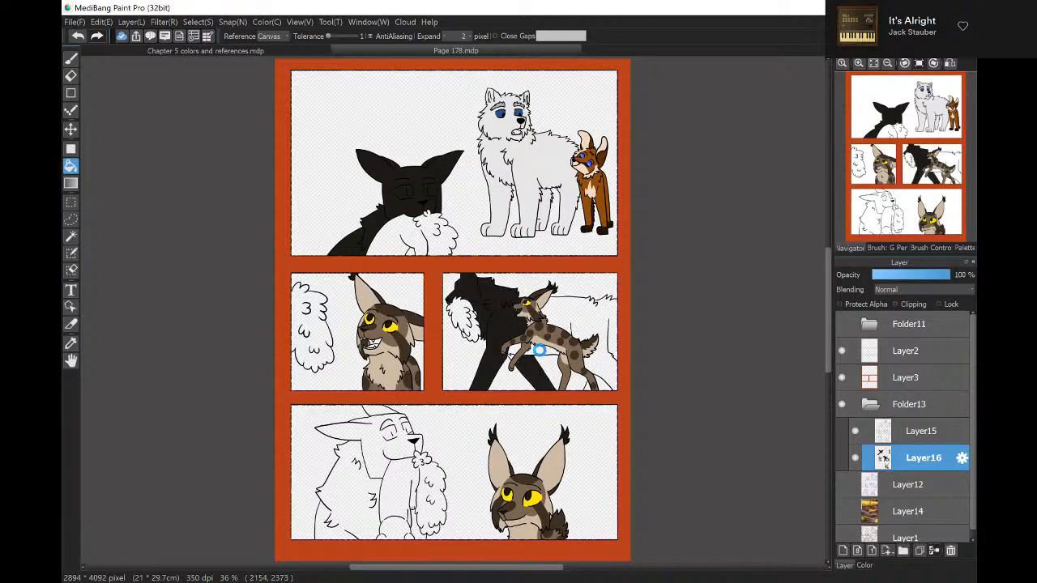
click(517, 353)
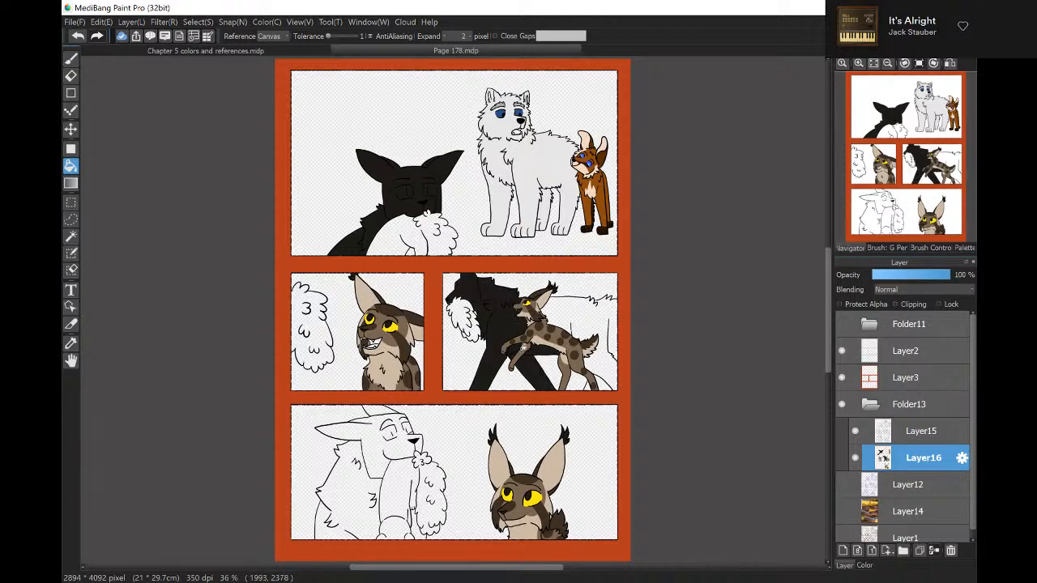
click(598, 369)
click(582, 382)
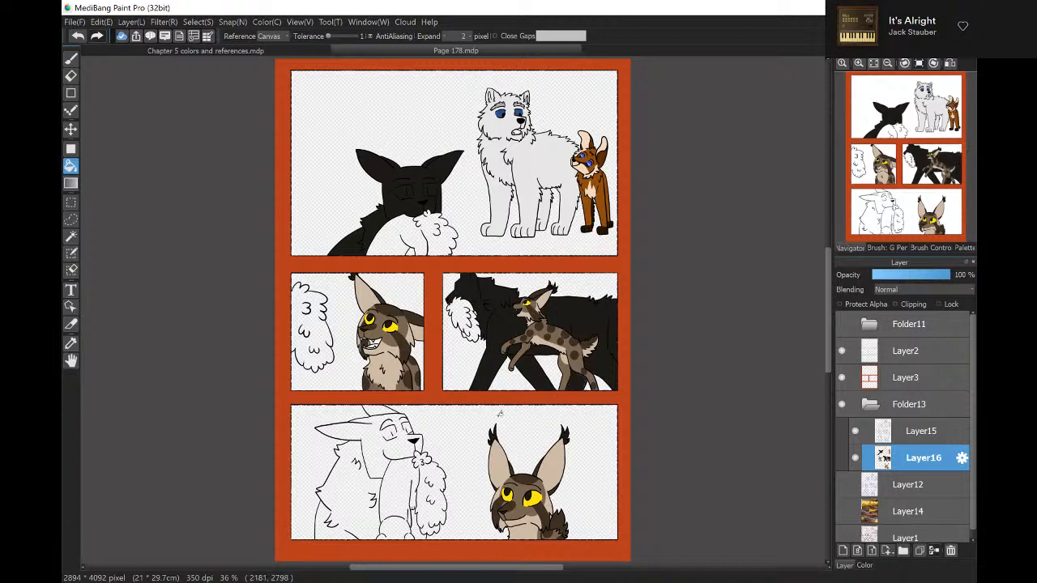
Fill Aposi's head, far ear, foreleg section and body in the bottom panel with near-black.
click(396, 455)
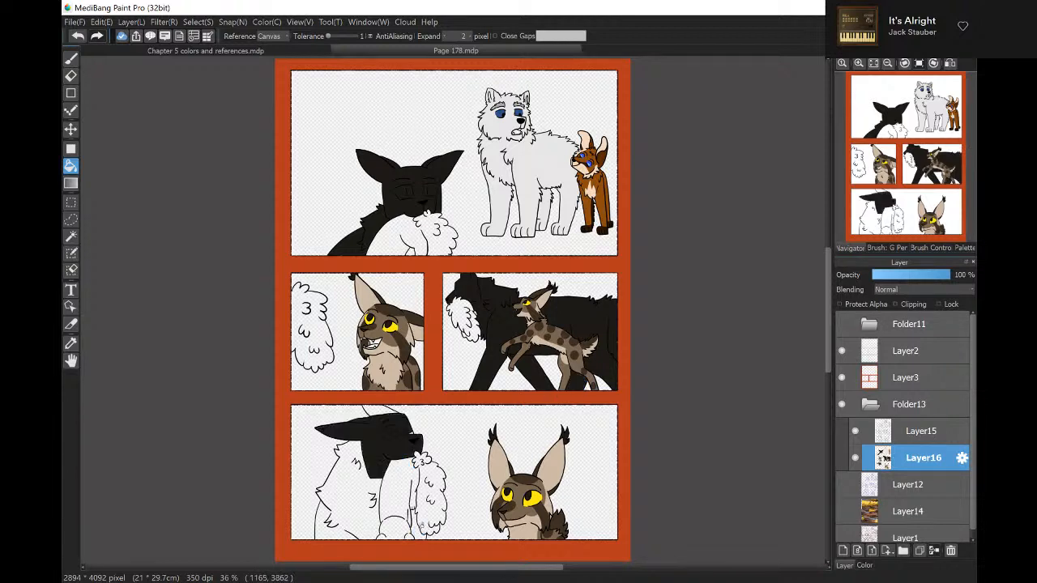
click(418, 526)
click(380, 411)
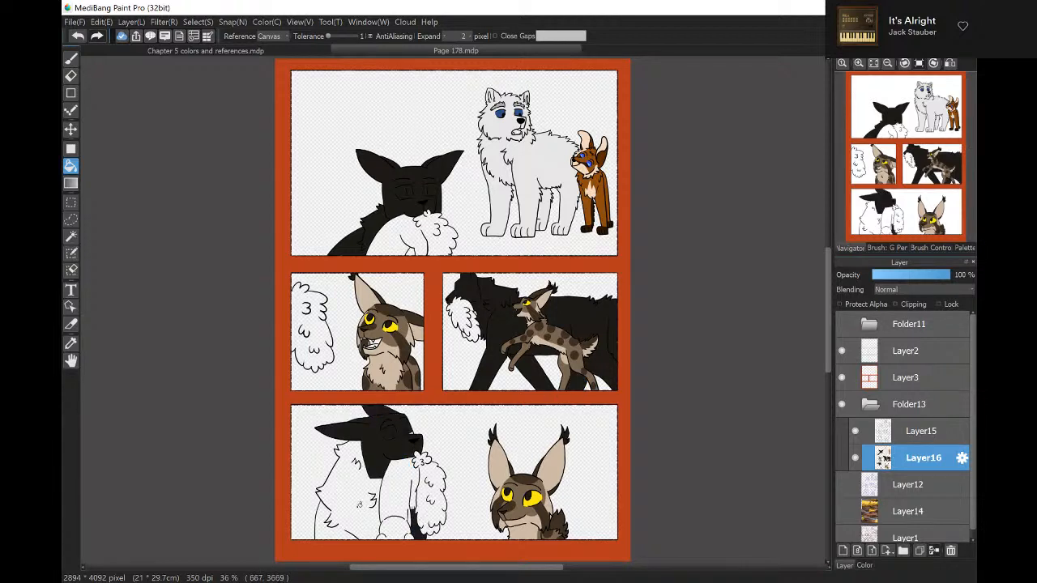
click(375, 508)
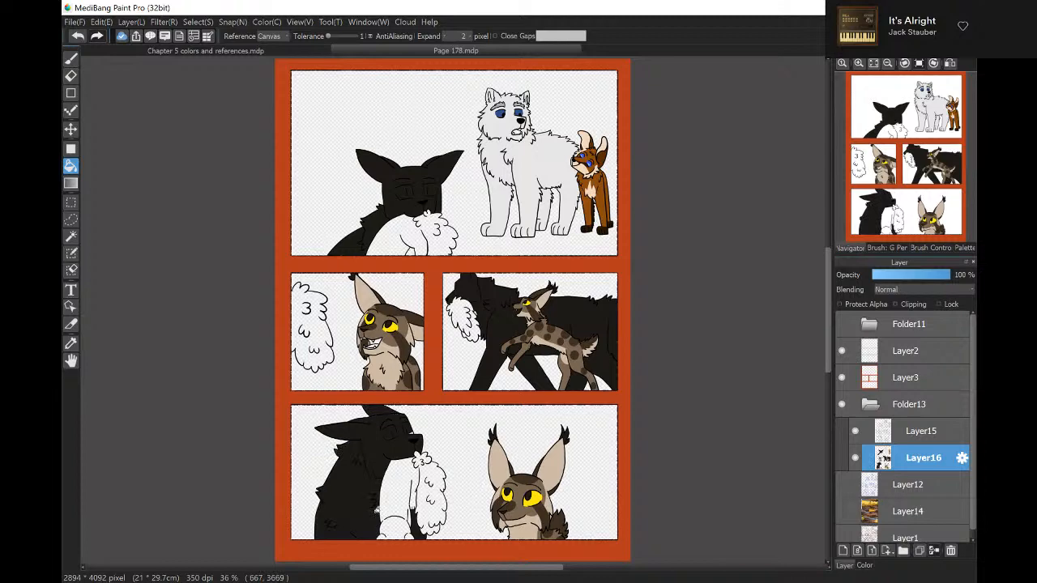
Hide the Layer16 colors, select the Layer15 line art, set the drawing color to black and show the Layer12 sketch.
click(858, 62)
click(858, 62)
click(858, 62)
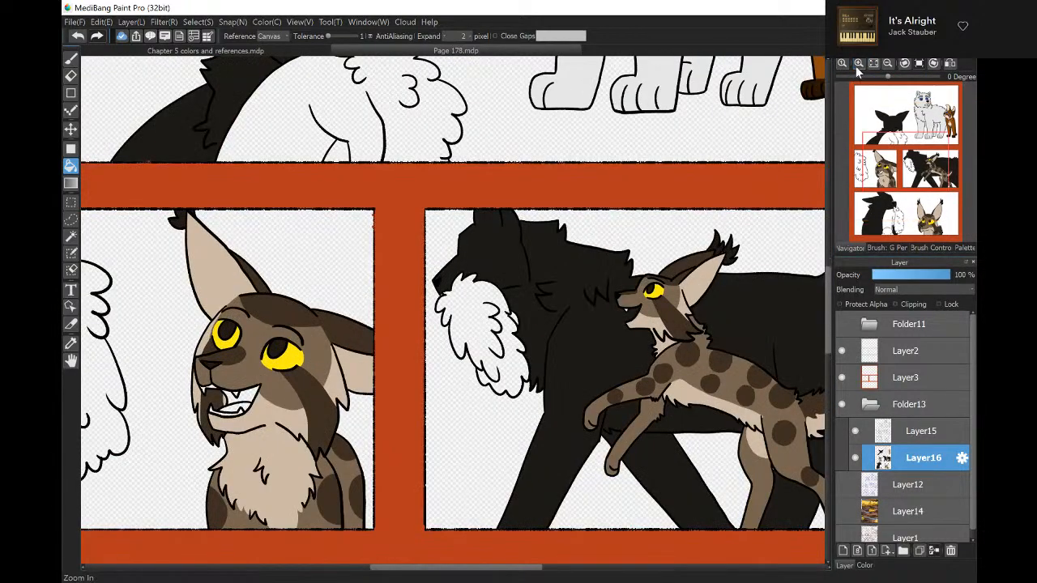
click(858, 63)
click(858, 63)
click(858, 62)
drag(436, 495, 613, 301)
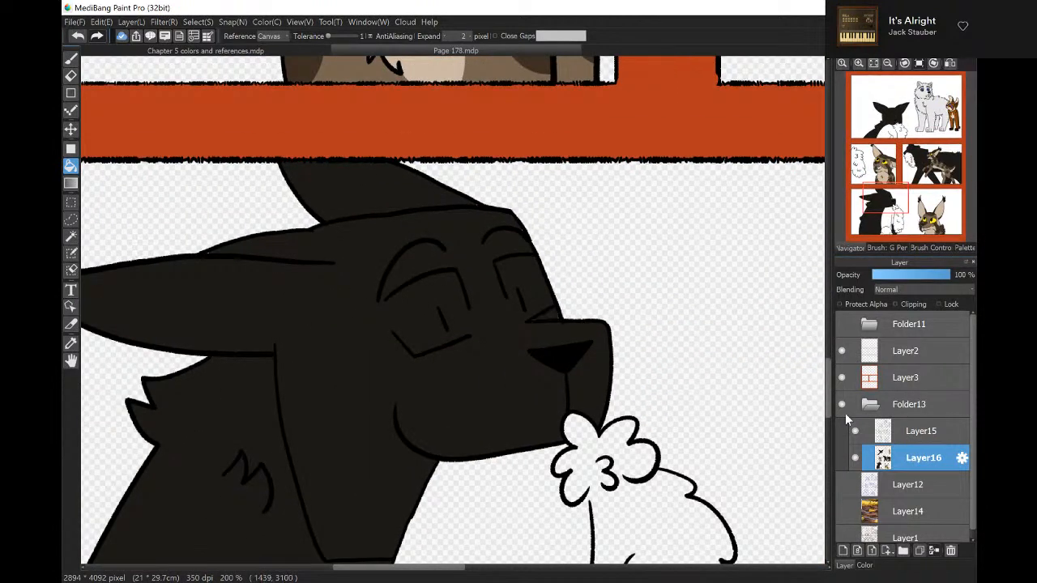
click(857, 458)
click(889, 434)
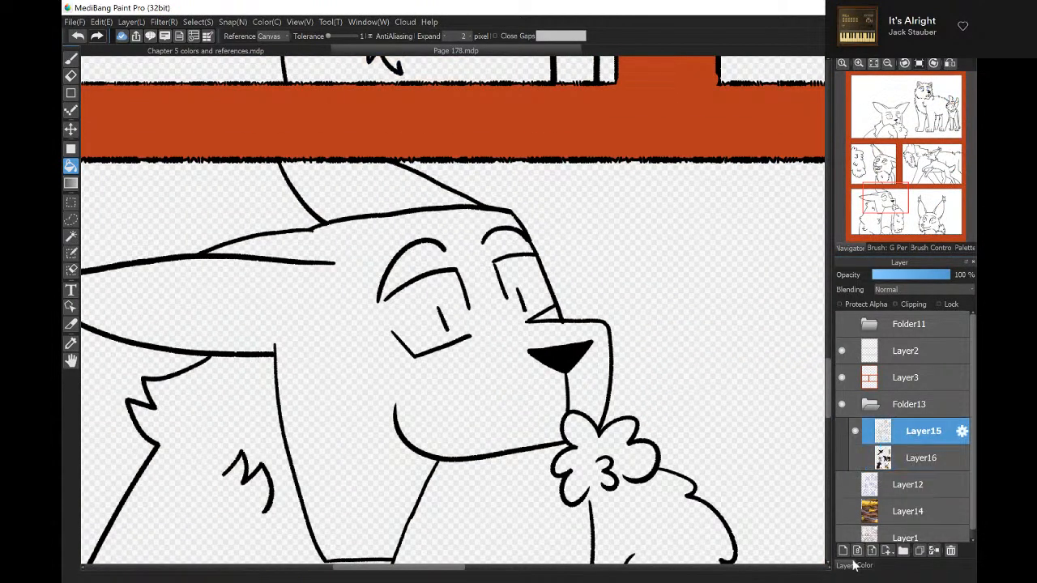
click(863, 565)
click(844, 566)
click(842, 485)
Draw the missing black line from the middle-left panel's upper border down to the fluffy tuft, following the sketch.
mouse_move(883, 212)
mouse_down()
mouse_move(865, 175)
mouse_move(842, 169)
mouse_move(843, 154)
mouse_up()
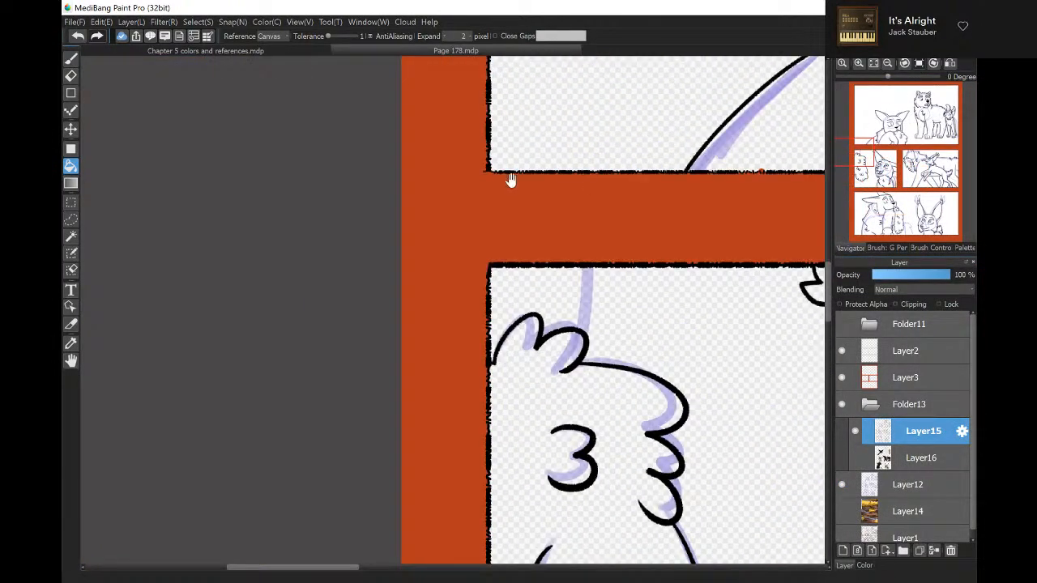
click(71, 60)
drag(590, 283, 581, 334)
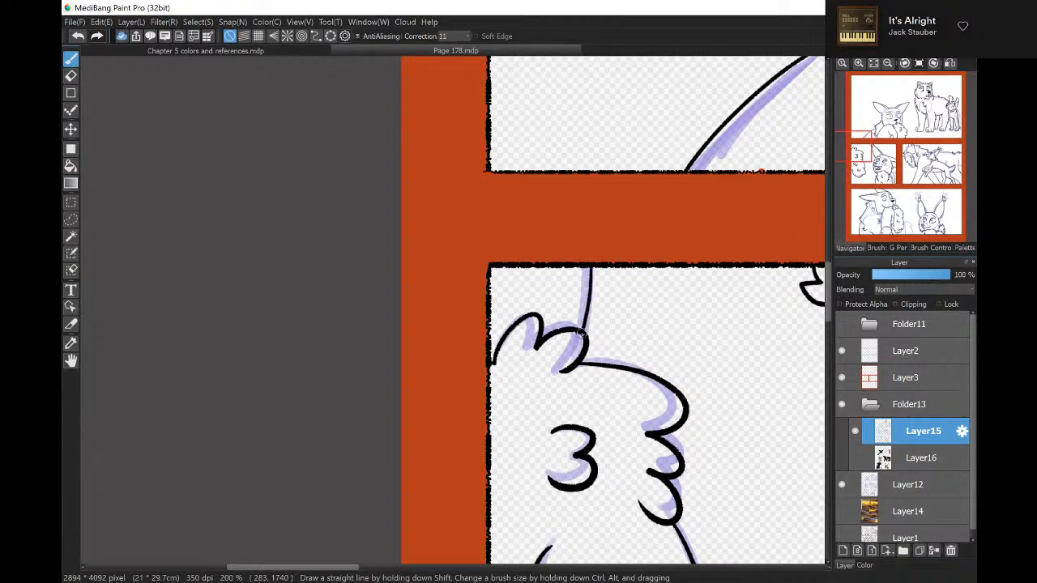
Hide the Layer12 sketch, show and select the Layer16 color layer, and open the color settings.
click(842, 483)
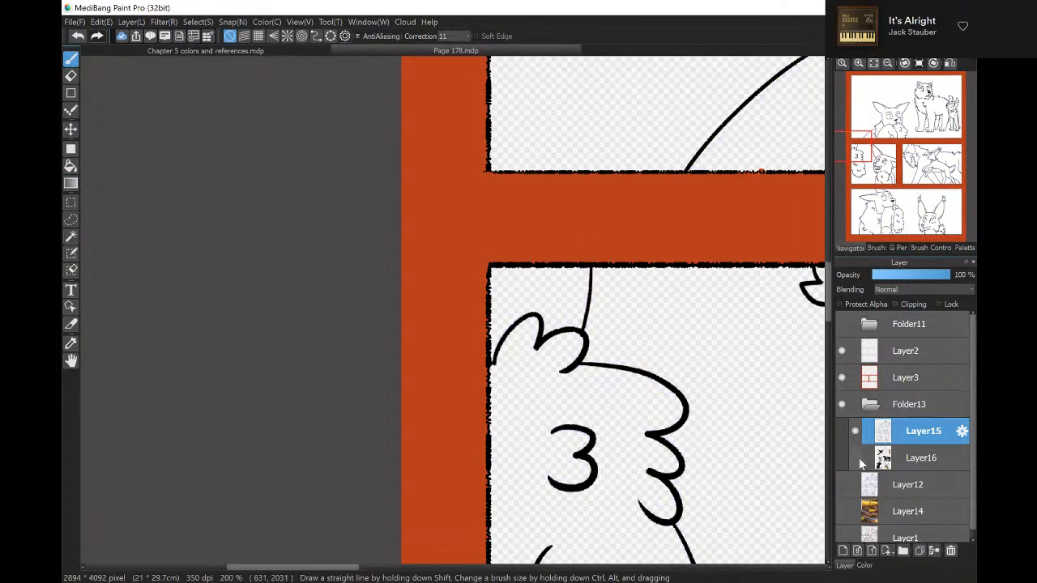
click(856, 457)
click(881, 451)
click(864, 566)
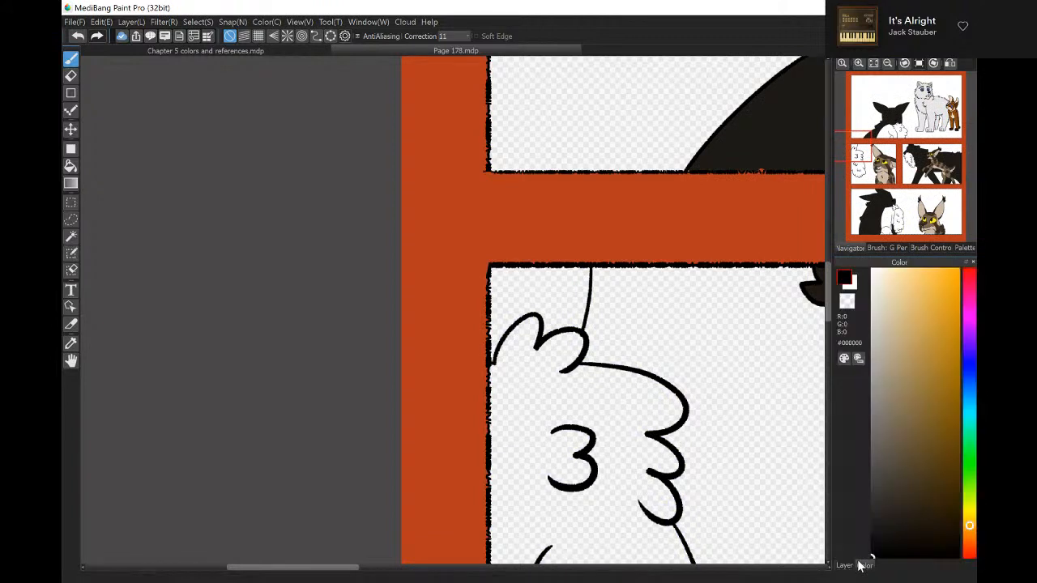
Fill the enclosed fur area above the fluffy tuft in the middle-left panel with near-black on Layer16.
click(847, 566)
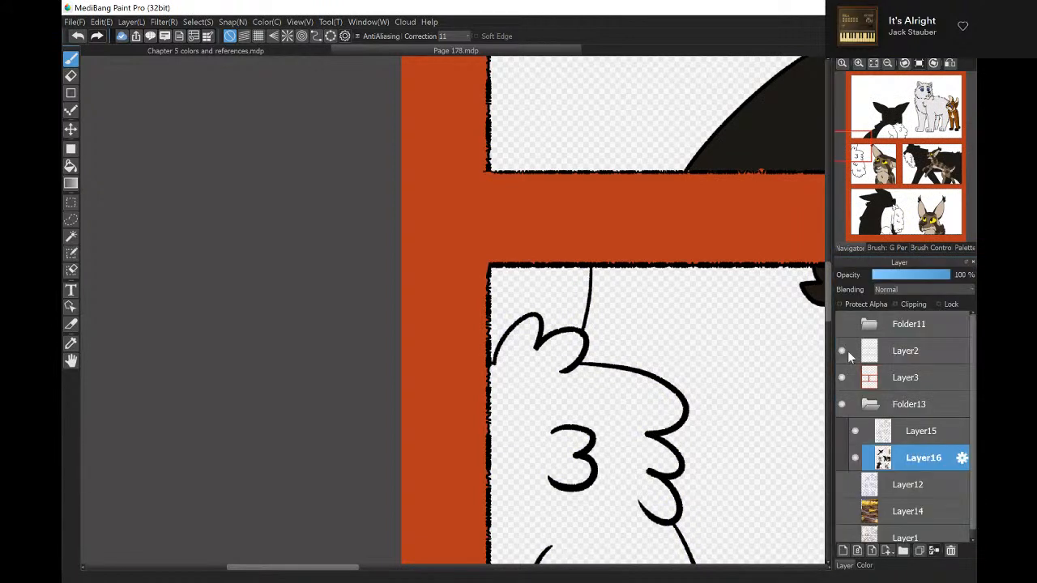
click(70, 166)
click(572, 285)
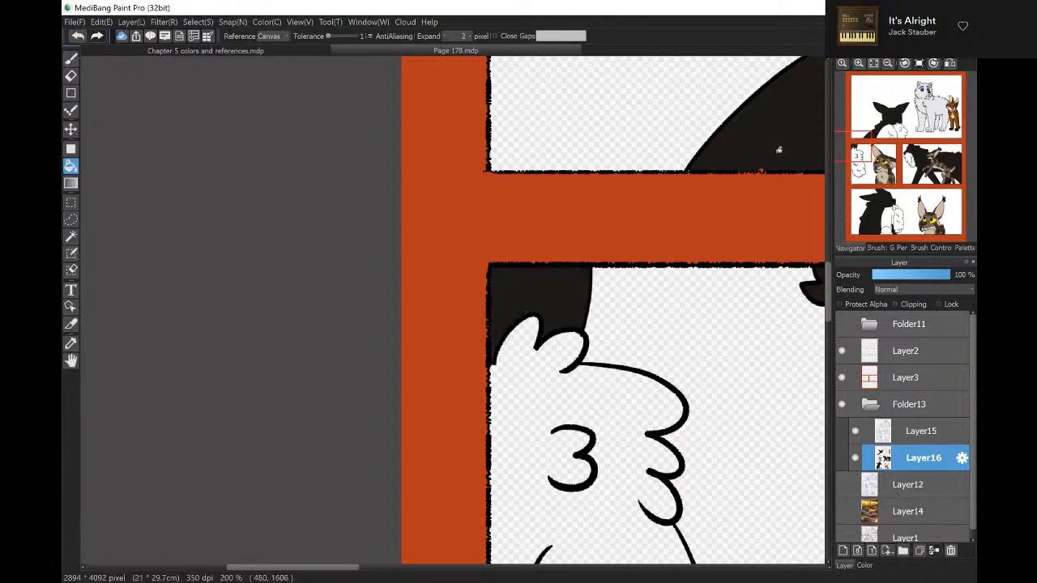
Pick up Aposi's green eye color from the Chapter 5 colors and references file and return to Page 178.
click(872, 65)
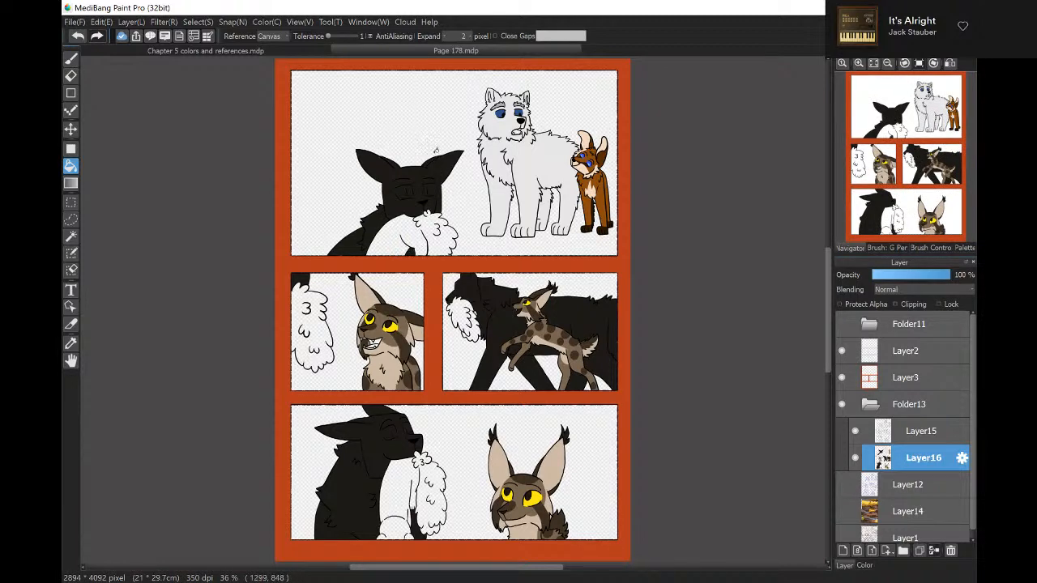
click(308, 49)
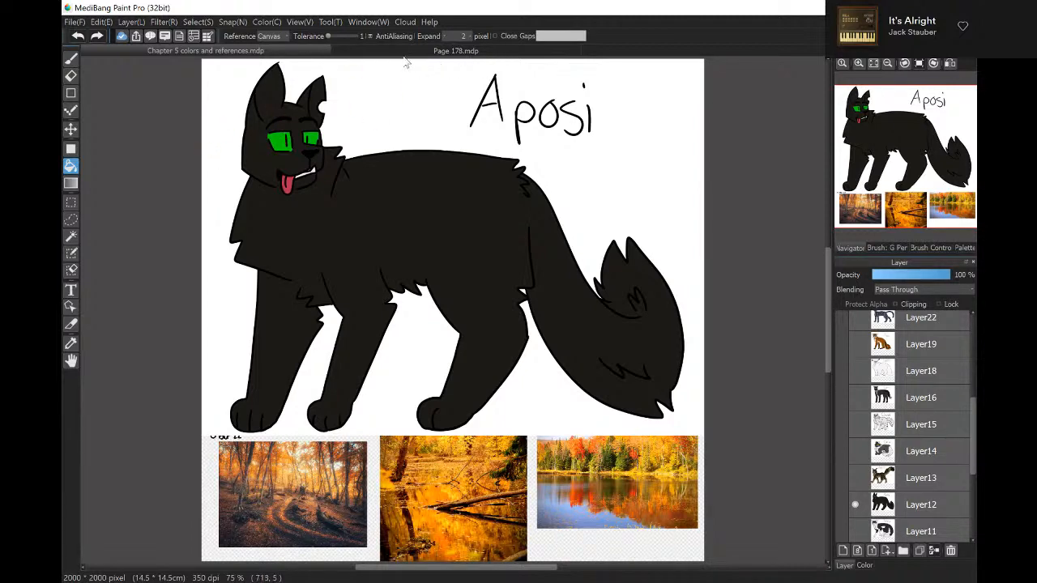
click(428, 54)
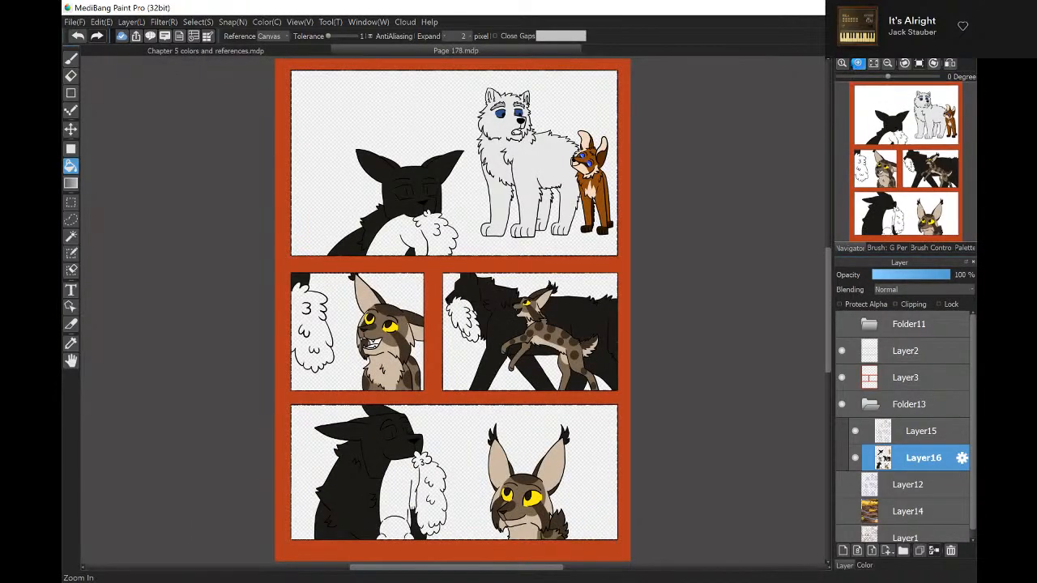
Close the gaps in both of Aposi's eye outlines in the top panel with short green brush strokes on Layer16.
click(858, 62)
click(858, 63)
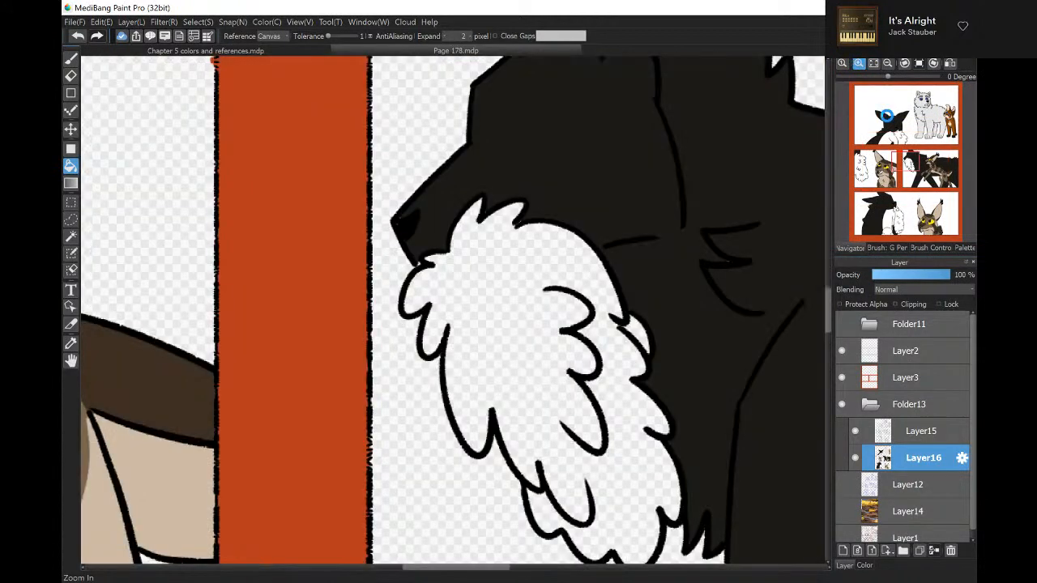
click(887, 116)
click(888, 63)
click(888, 64)
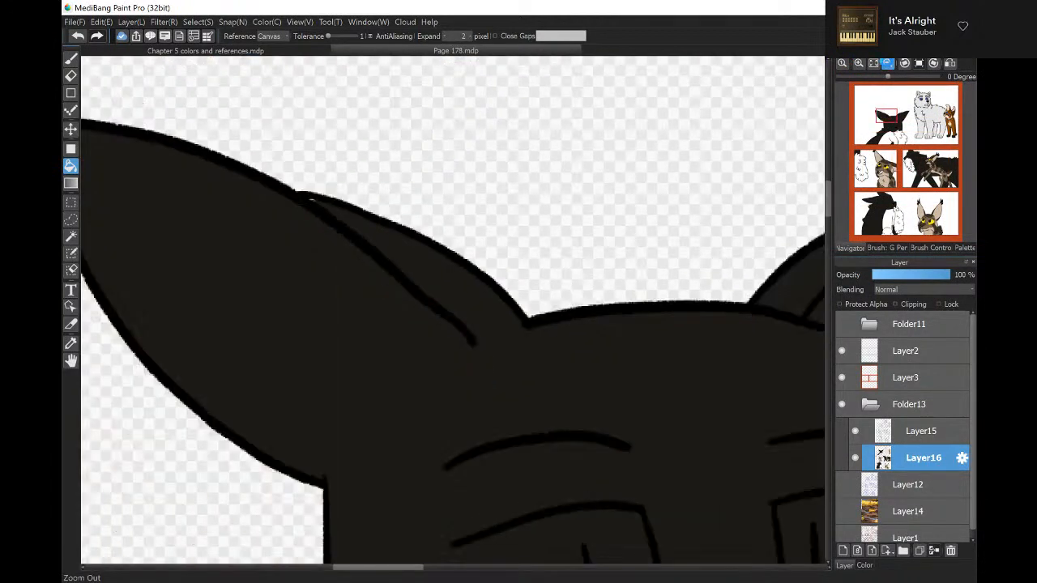
click(888, 63)
click(888, 63)
click(888, 63)
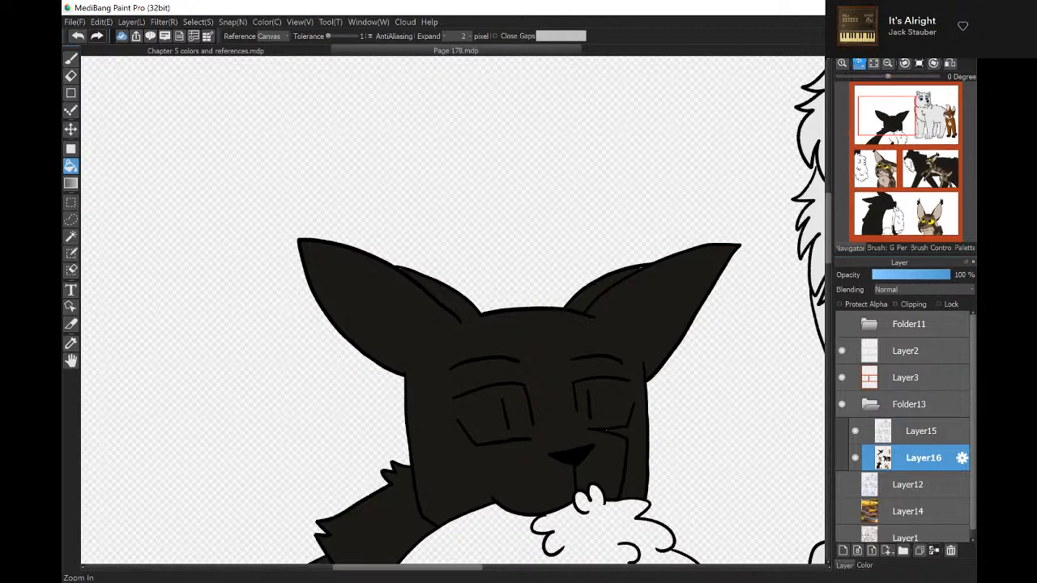
click(858, 63)
click(858, 62)
mouse_move(881, 121)
mouse_down()
mouse_move(883, 131)
mouse_move(876, 122)
mouse_up()
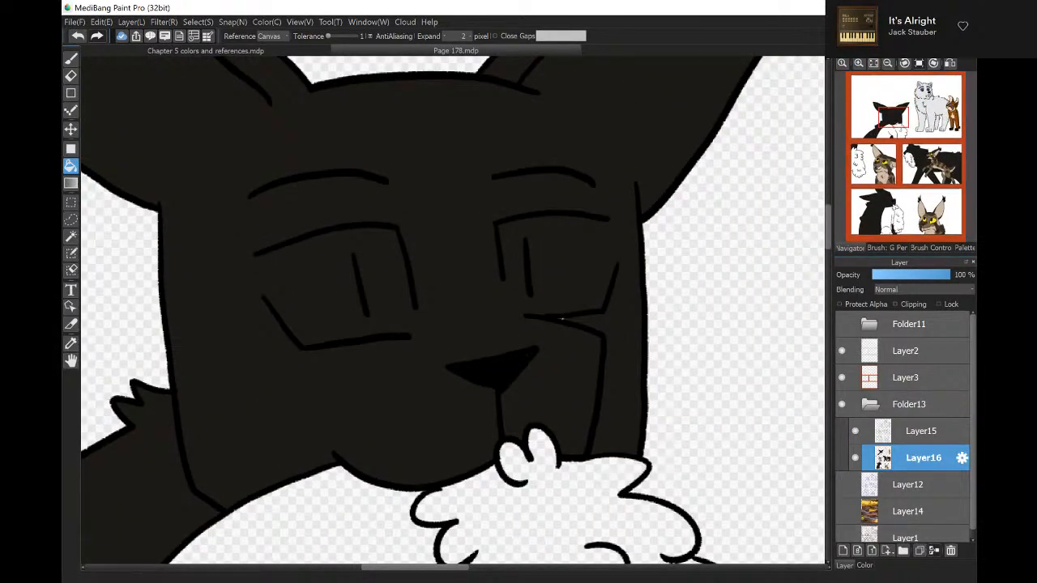
click(962, 582)
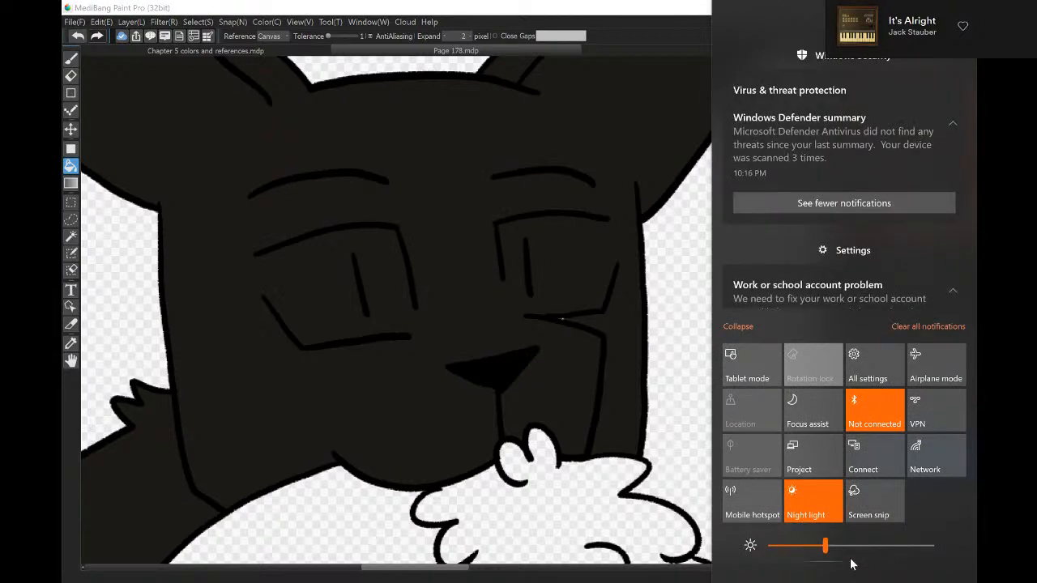
click(215, 199)
key(b)
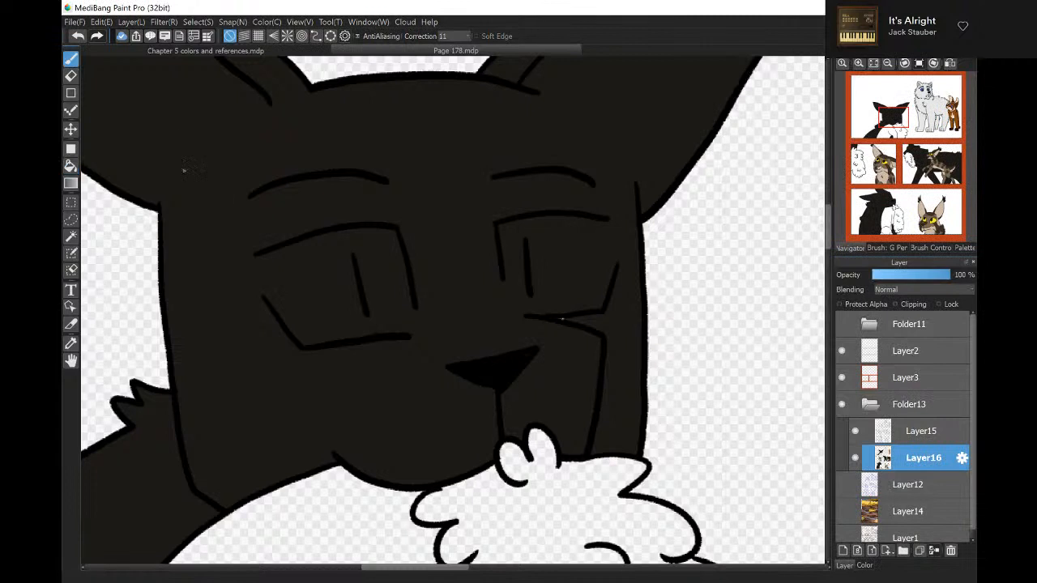
drag(256, 259, 274, 301)
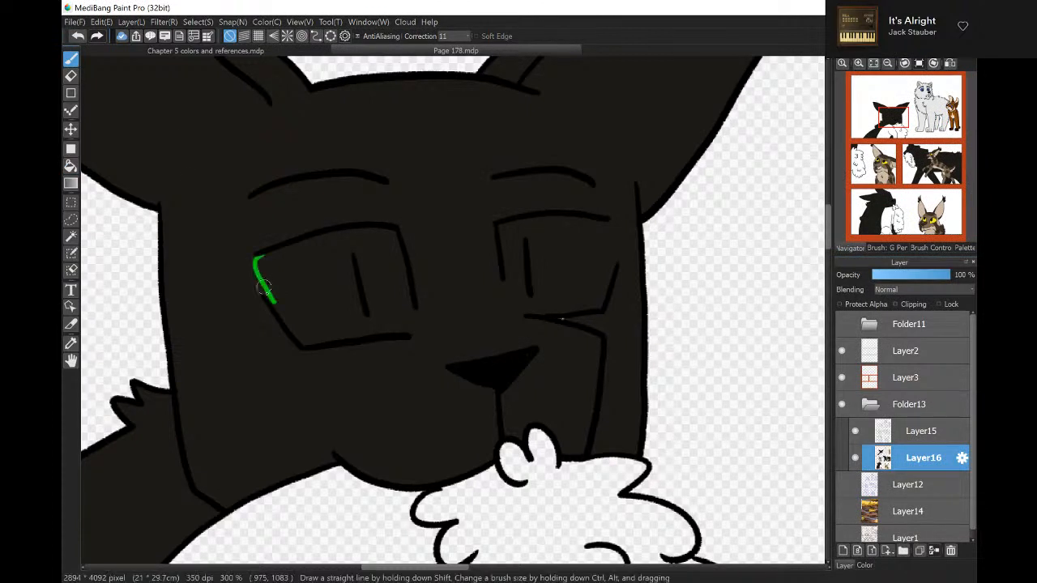
drag(414, 310, 413, 332)
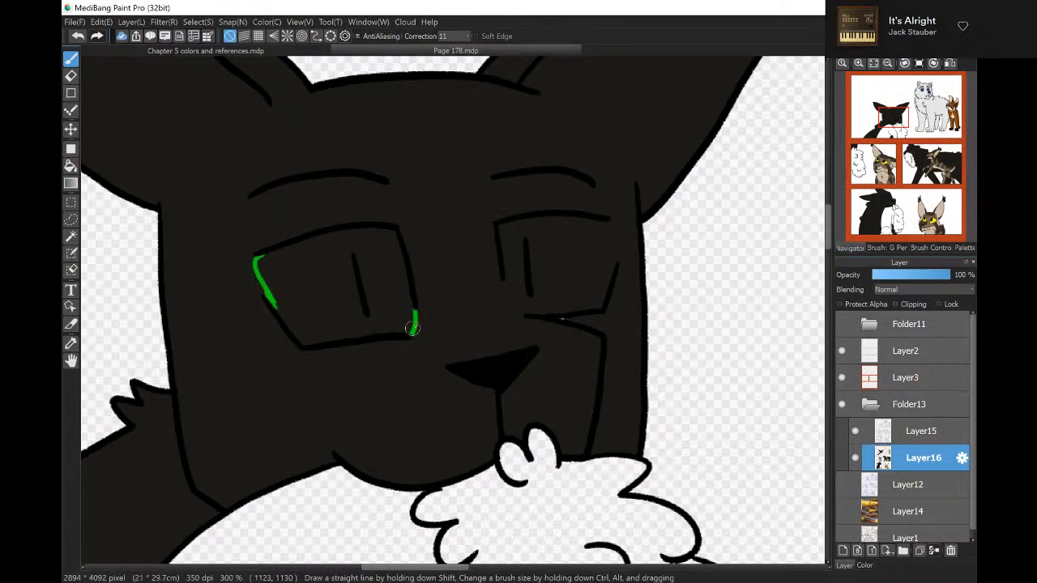
drag(506, 277, 530, 313)
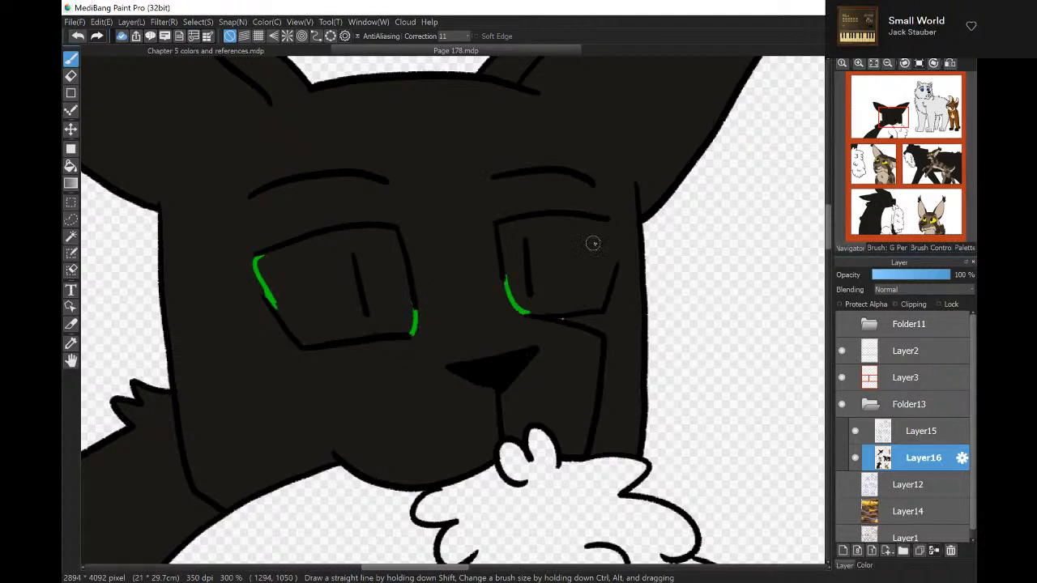
drag(608, 225, 614, 268)
Fill both of Aposi's eyes in the top panel with the green color.
click(71, 165)
click(331, 275)
click(555, 252)
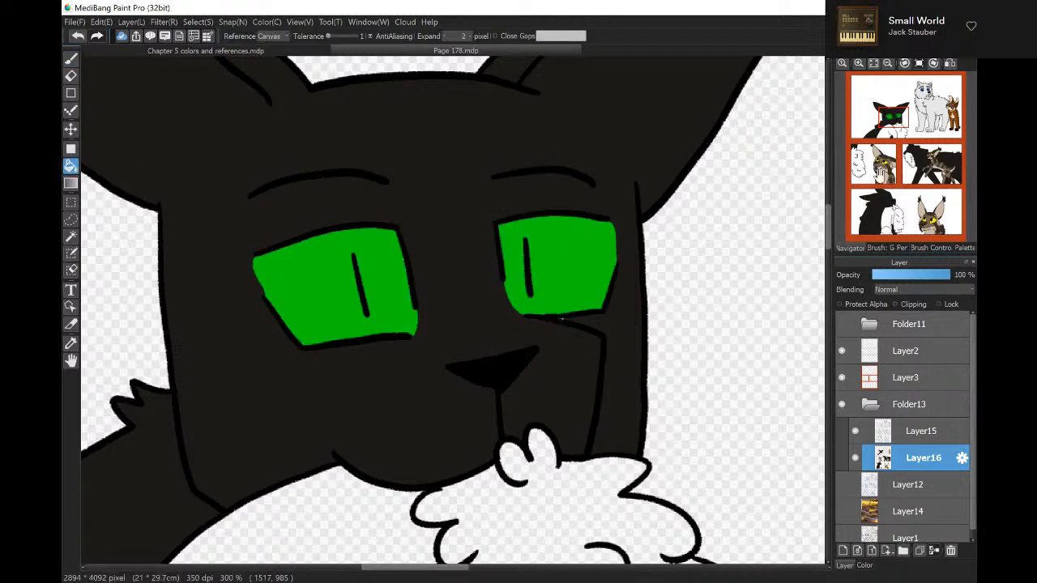
Draw green brush lines closing the gaps in both eye outlines of the black character in the lower-left panel.
click(904, 162)
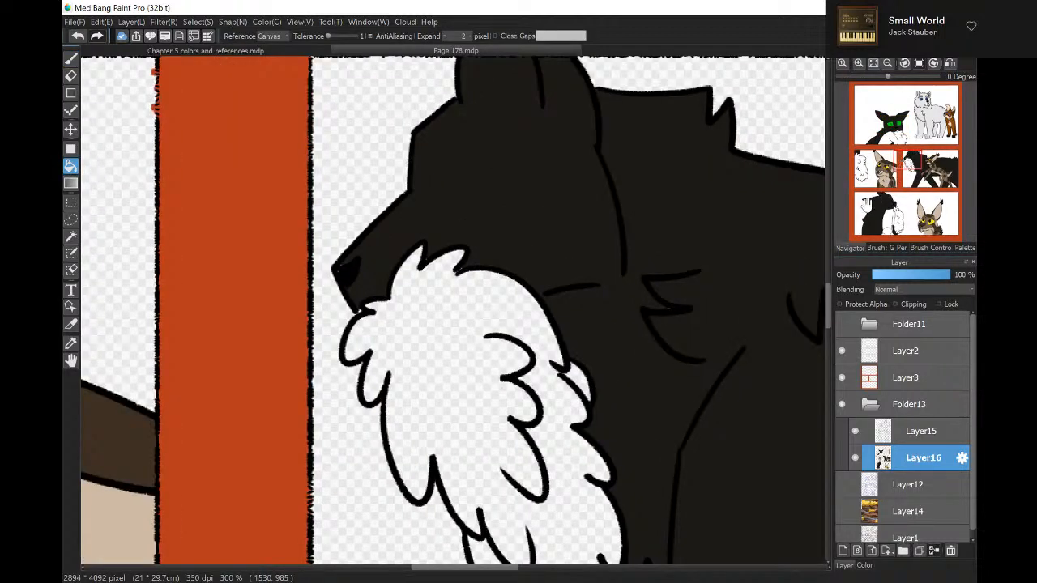
drag(880, 208, 888, 201)
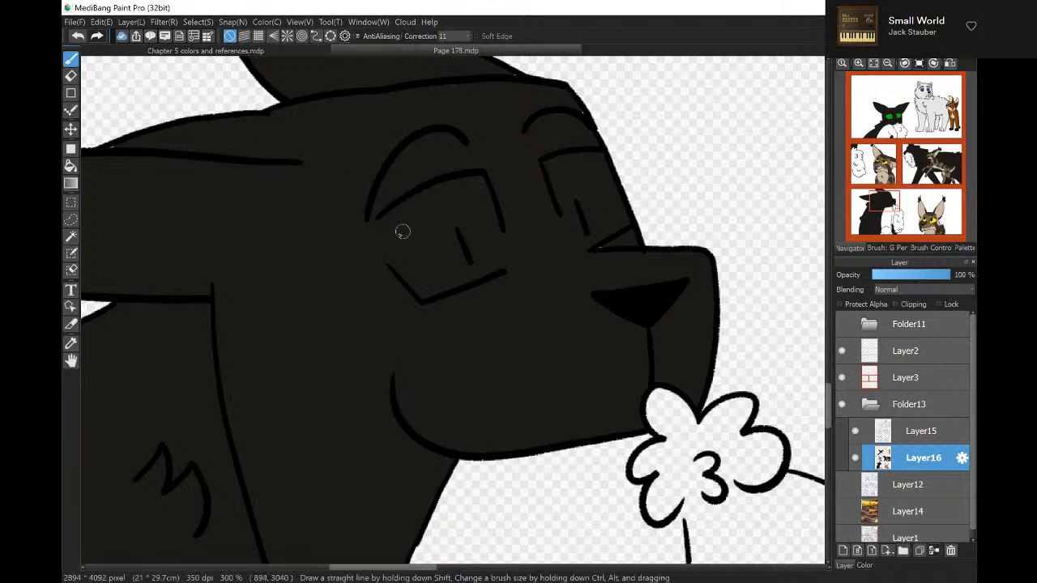
mouse_move(381, 216)
mouse_down()
mouse_move(379, 250)
mouse_move(393, 265)
mouse_up()
drag(503, 231, 506, 267)
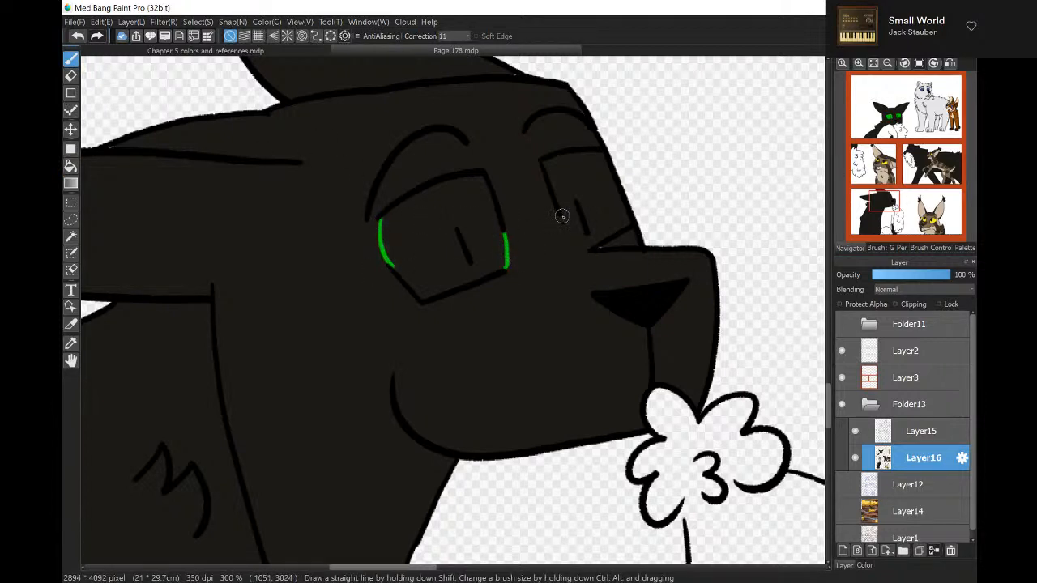
drag(562, 216, 588, 248)
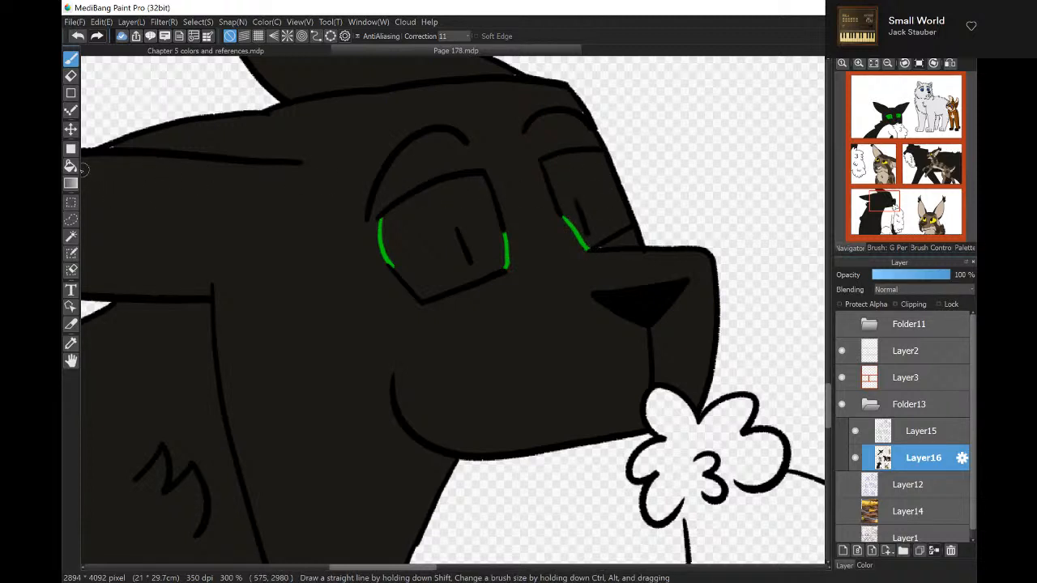
Fill both eyes of the black character in the lower-left panel with green.
click(70, 182)
click(70, 166)
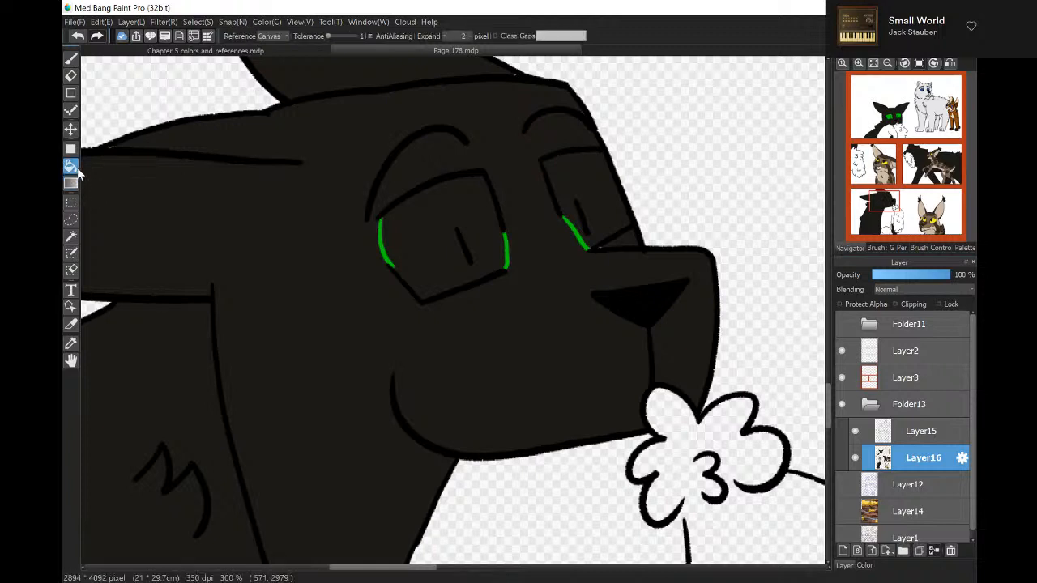
click(436, 202)
click(568, 183)
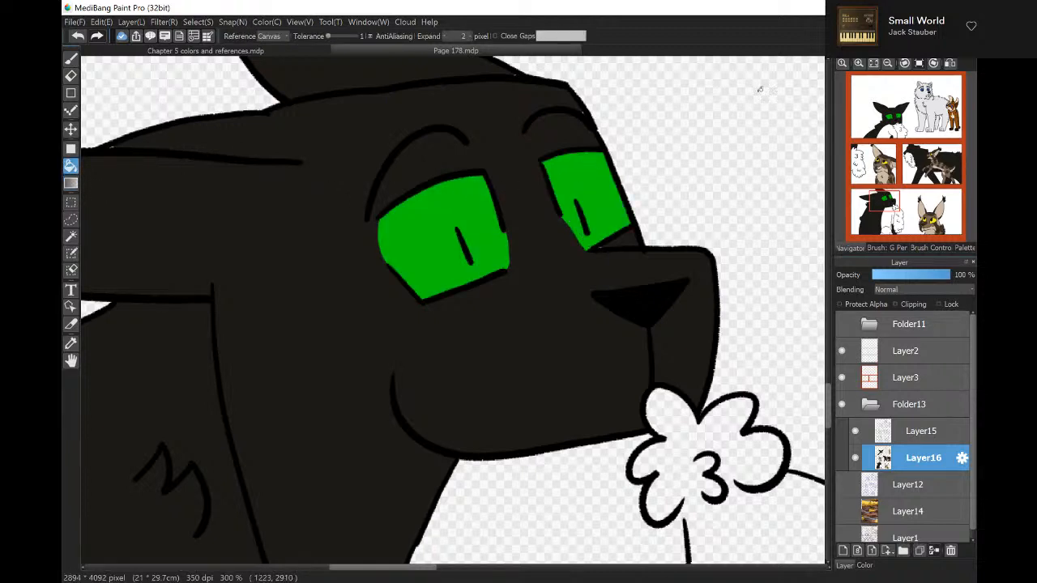
Set the paint colour to light grey #EBEBEB and fill the teeth of the smiling spotted cat in the middle-left panel.
click(872, 62)
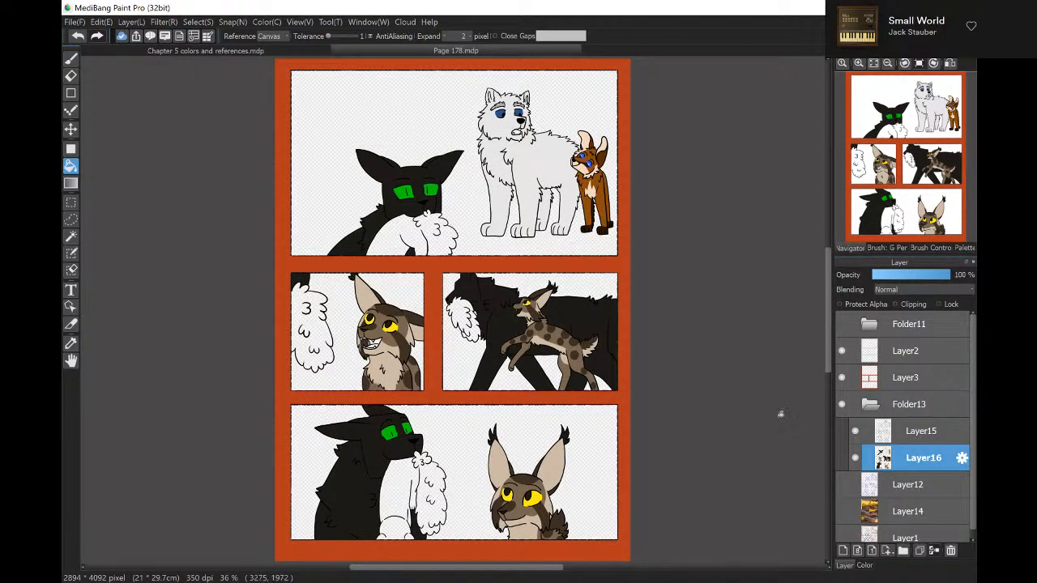
click(865, 566)
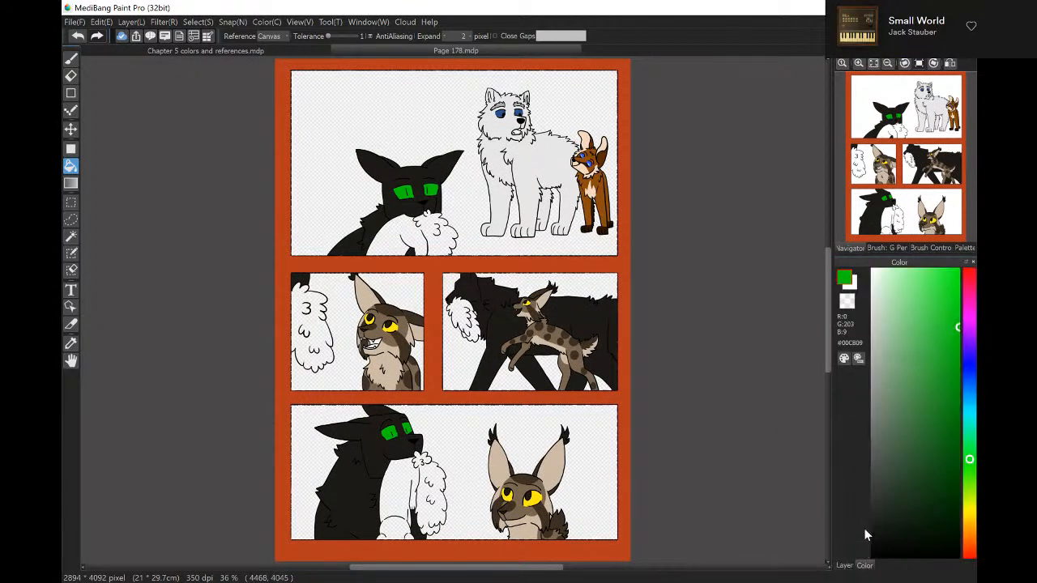
click(874, 290)
click(860, 64)
click(860, 64)
click(859, 64)
click(860, 64)
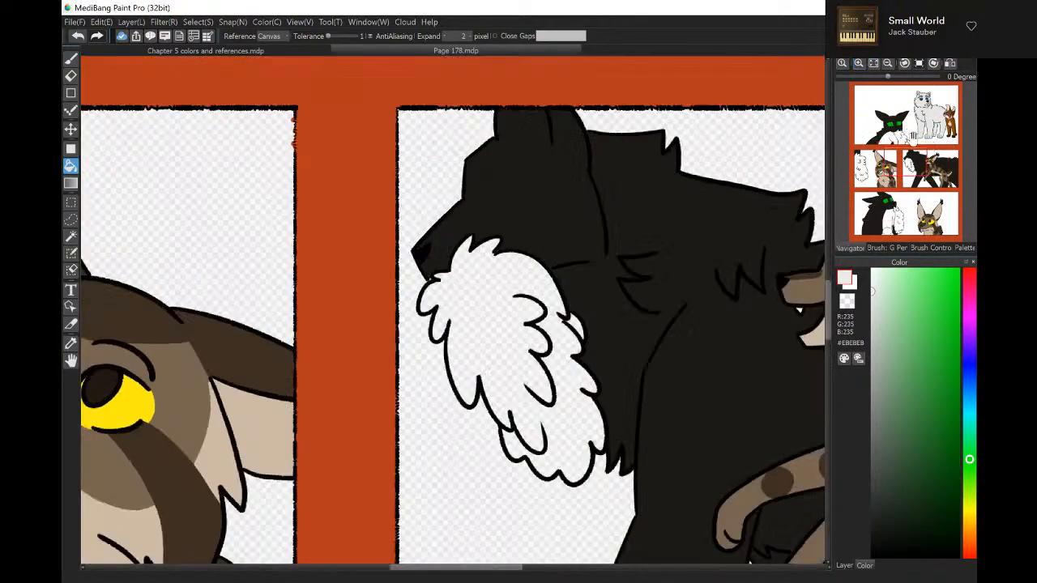
scroll(669, 201, up, 10)
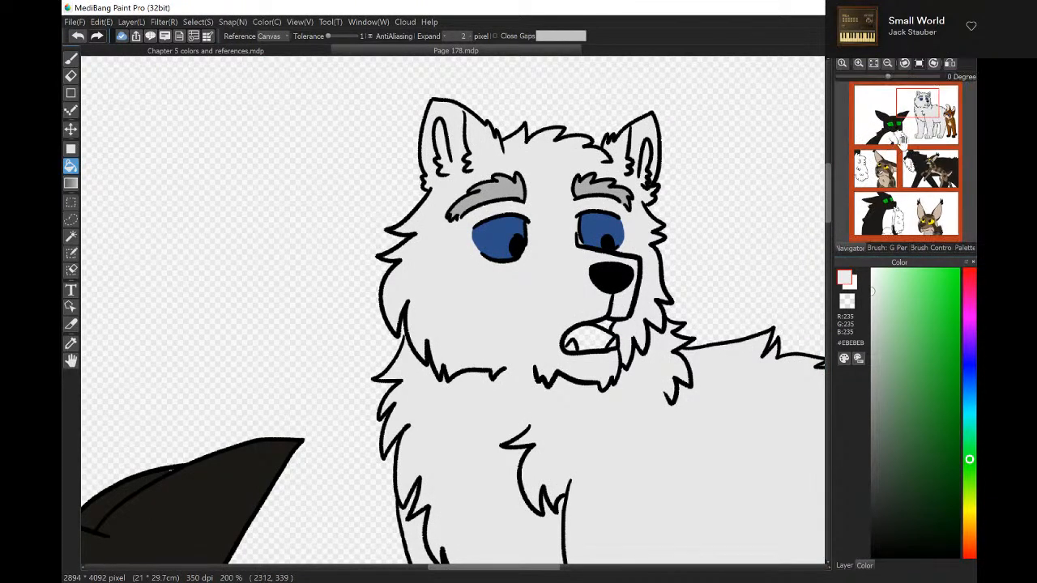
click(948, 120)
click(925, 159)
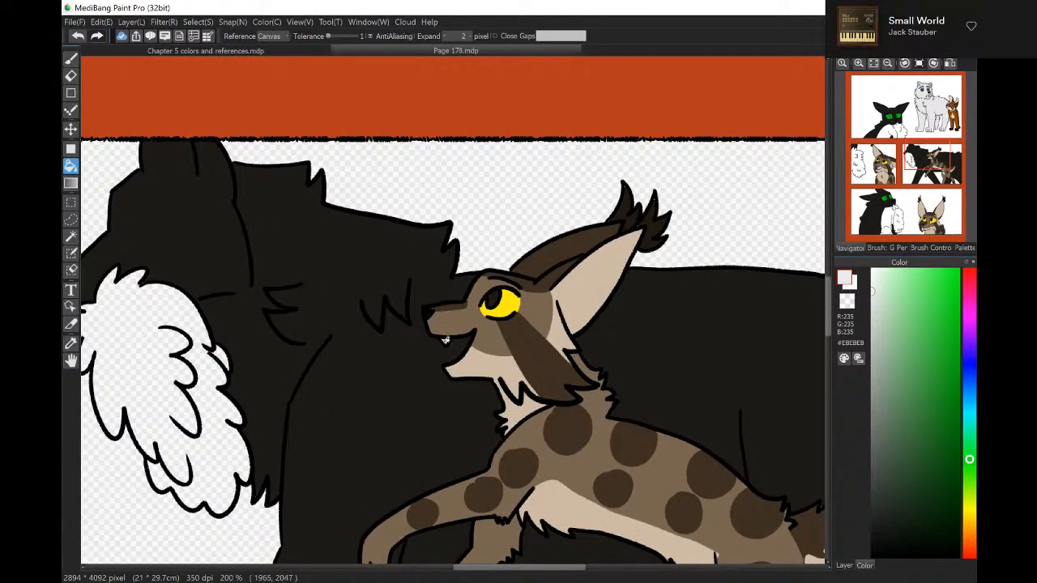
click(875, 166)
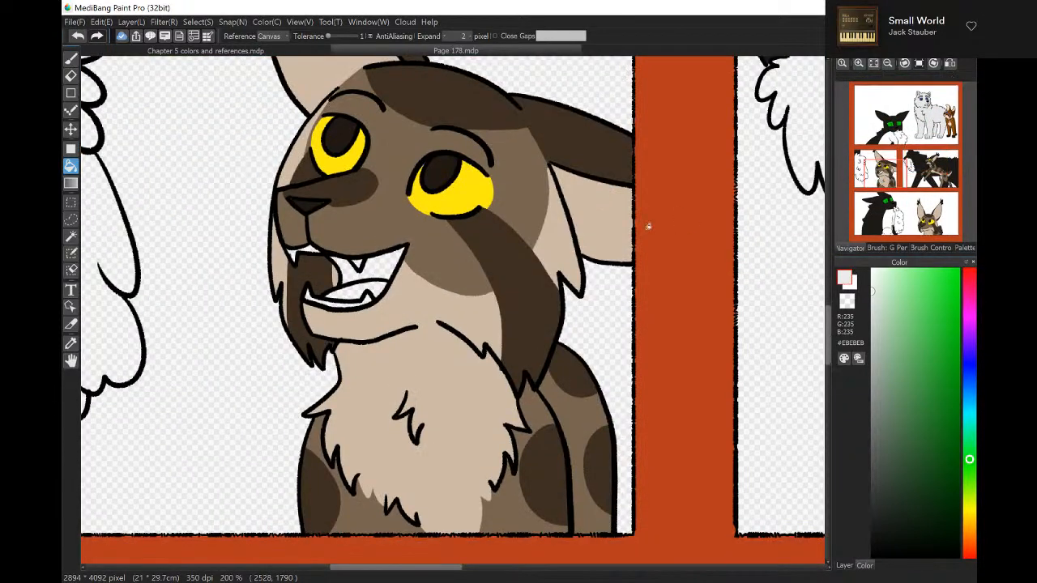
click(332, 307)
key(ctrl+z)
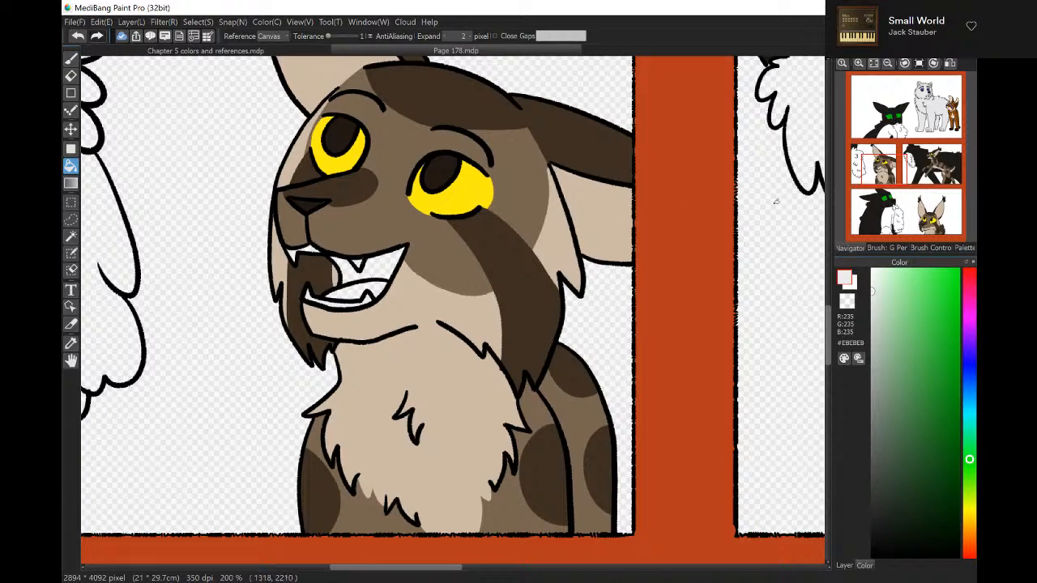
Fill the tongues of the smiling spotted cat and the white wolf with muted pink #C57474.
click(931, 231)
click(887, 216)
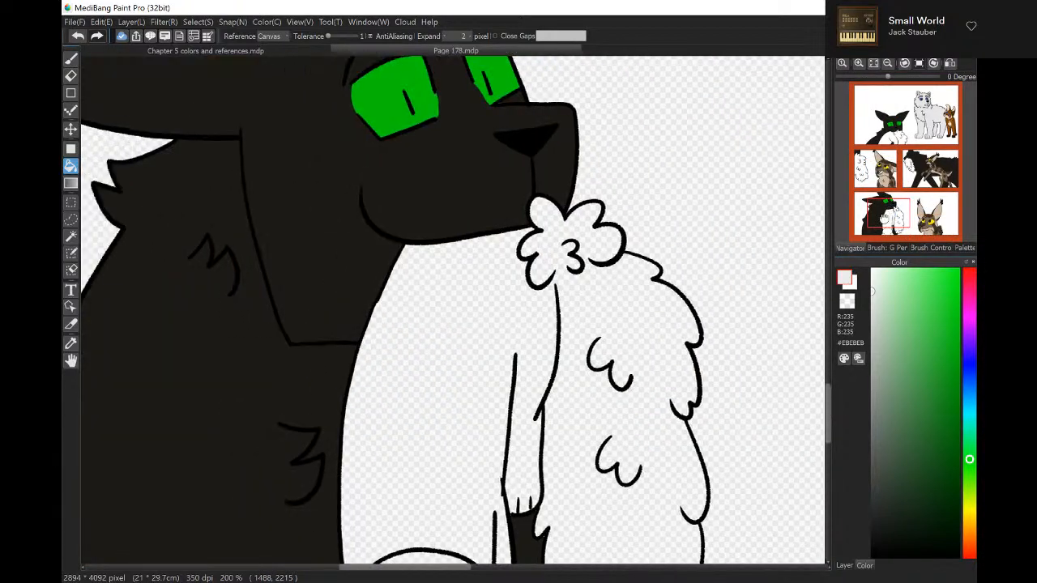
click(970, 274)
click(907, 338)
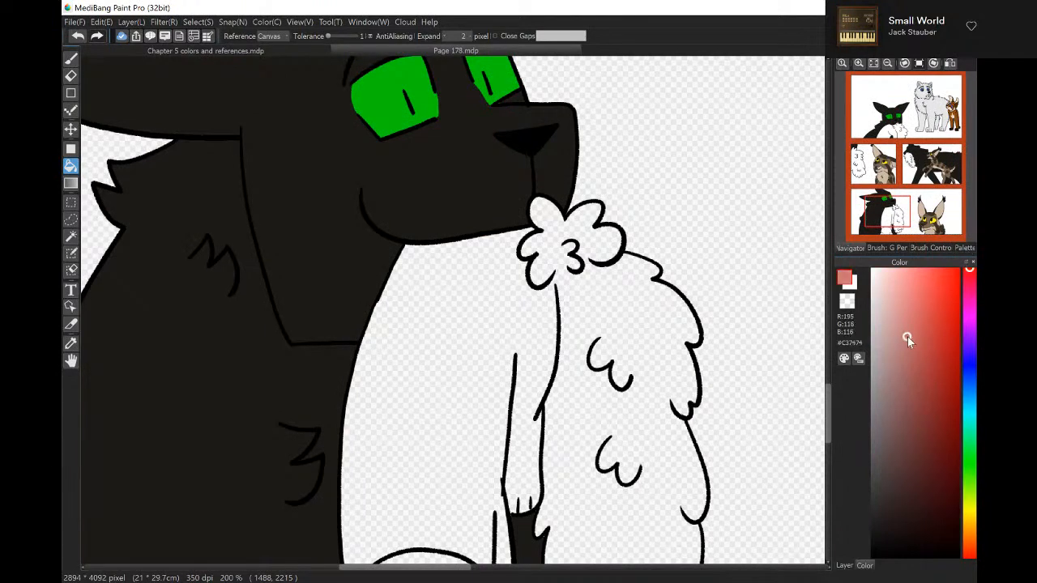
click(882, 171)
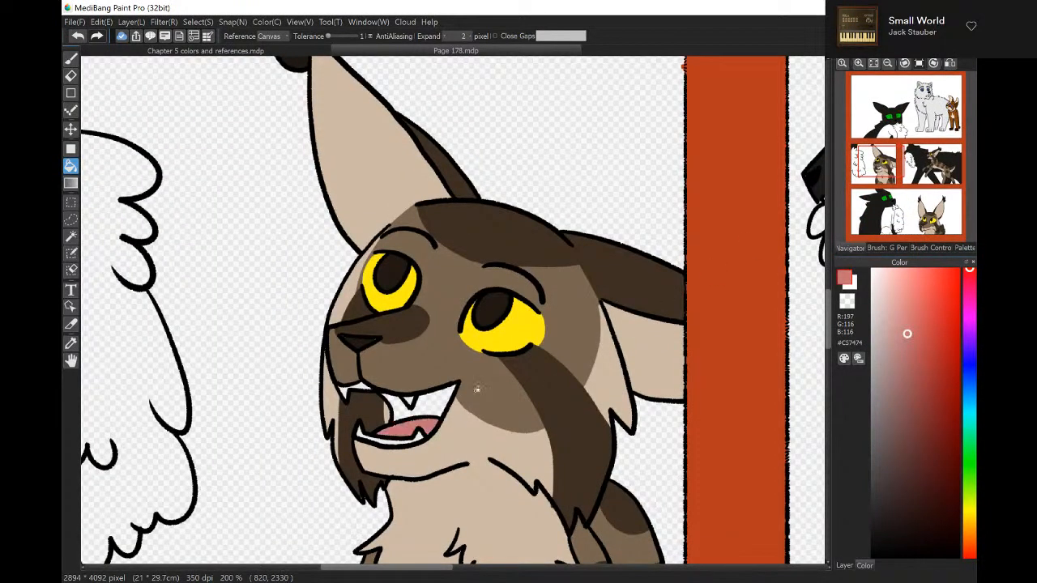
click(911, 166)
click(908, 129)
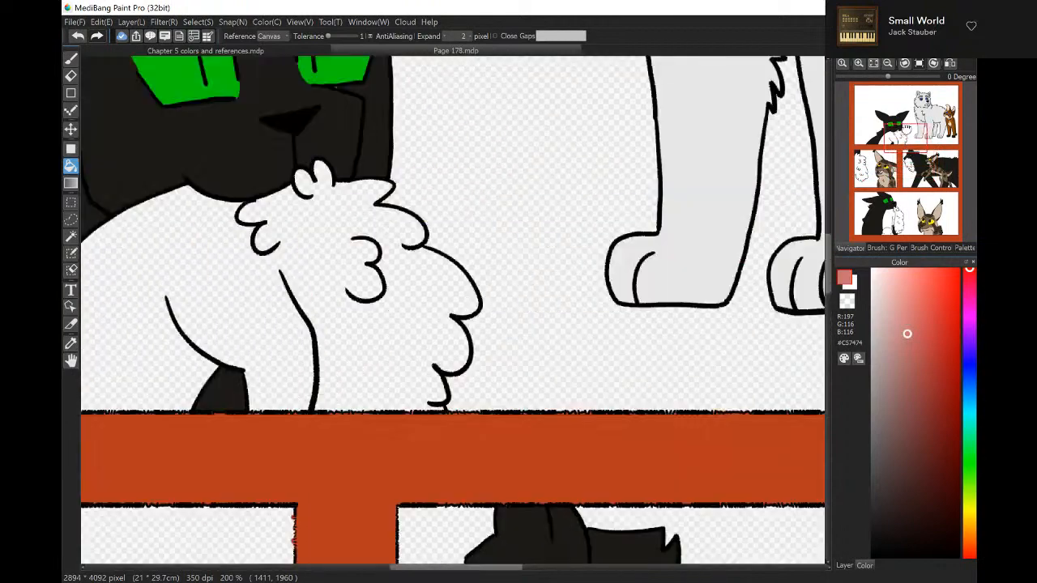
click(911, 94)
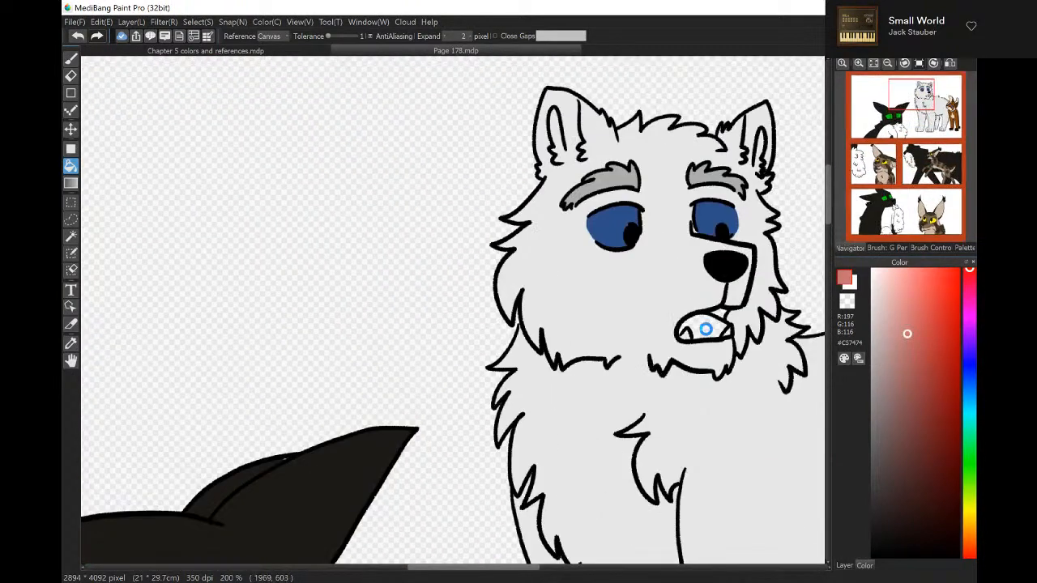
click(706, 329)
Fill the inside of the smiling spotted cat's mouth behind the teeth with dark red #773131.
click(924, 423)
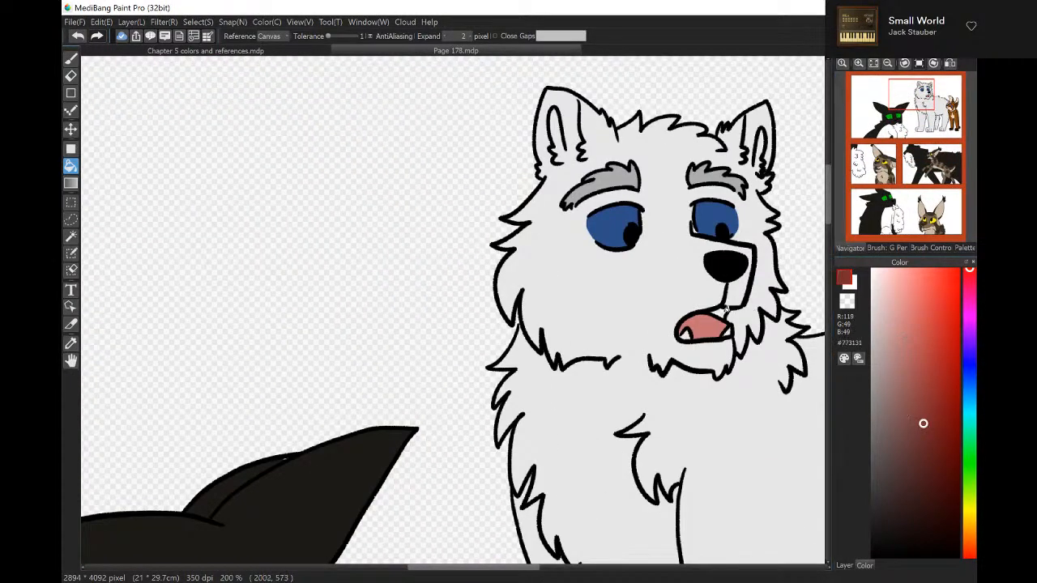
click(878, 162)
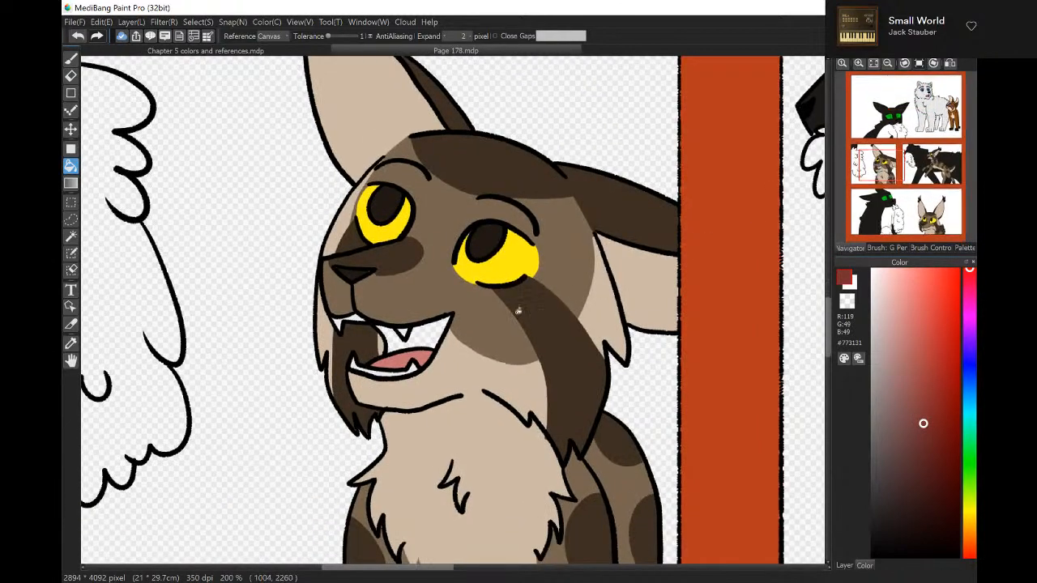
click(443, 333)
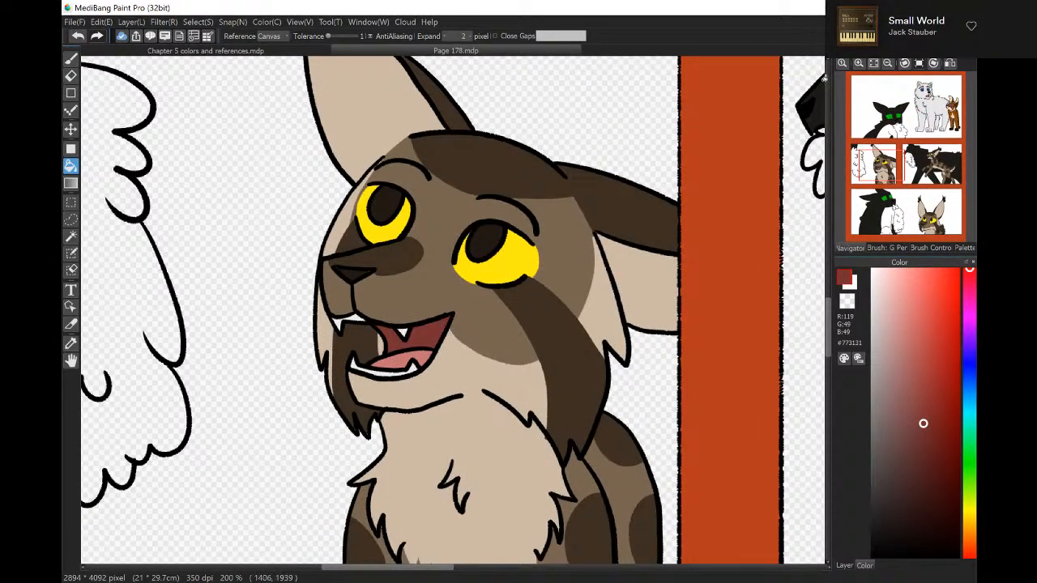
click(873, 63)
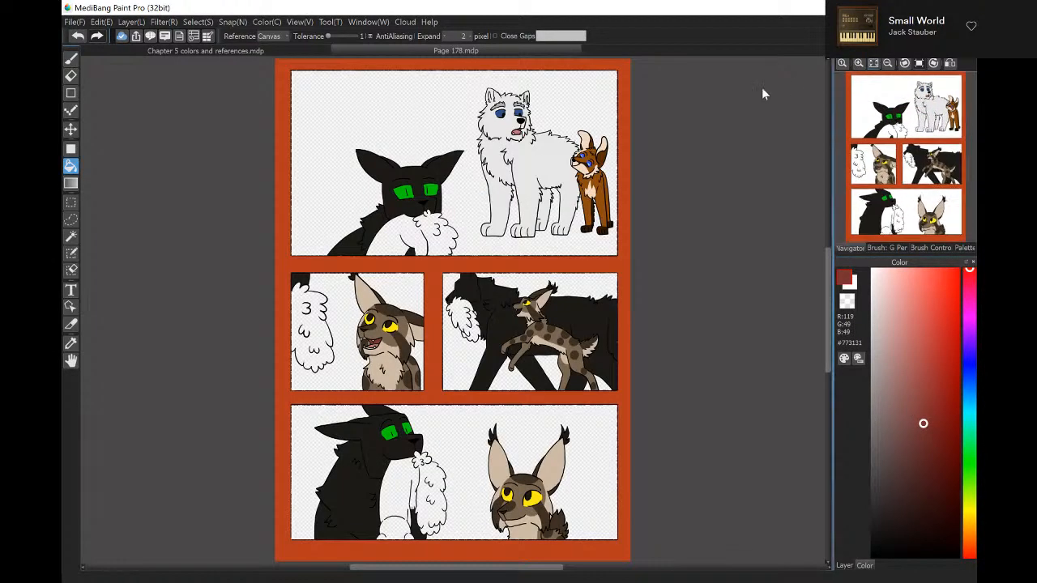
Open the Page 177 MediBang file from the Chapter 5 folder as a colour reference.
click(73, 22)
click(96, 97)
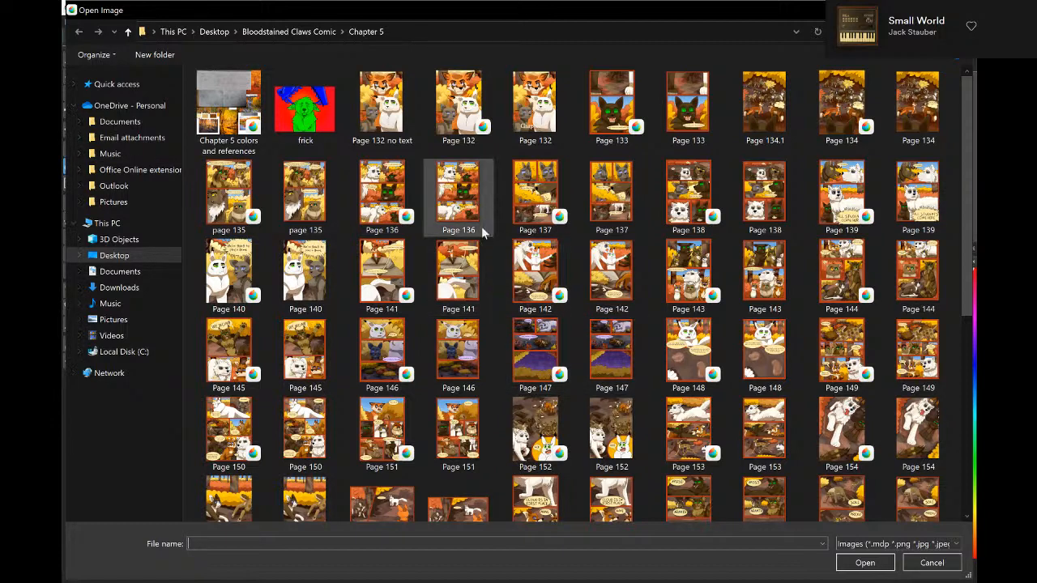
drag(966, 306, 949, 486)
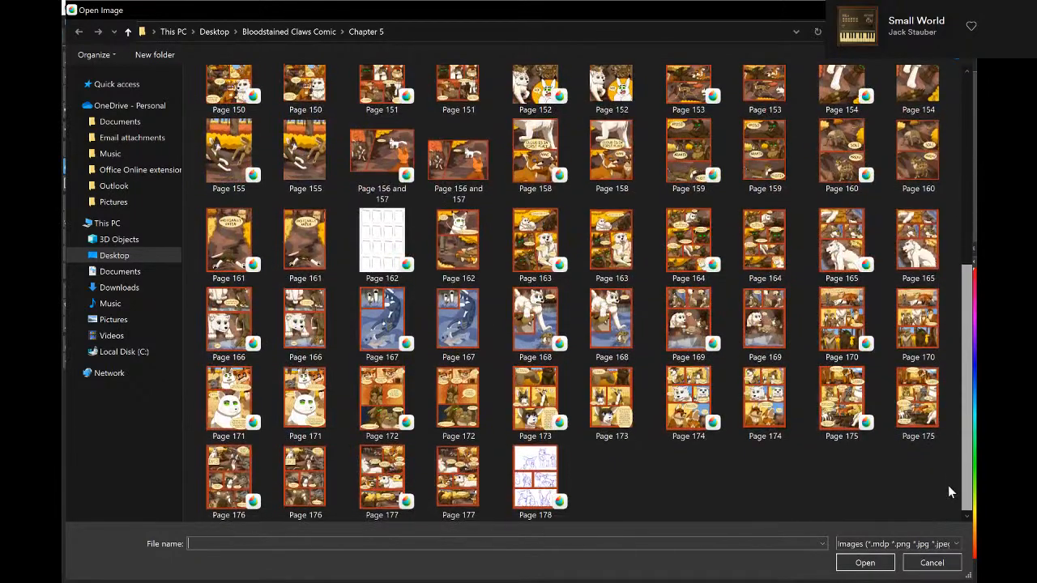
click(403, 504)
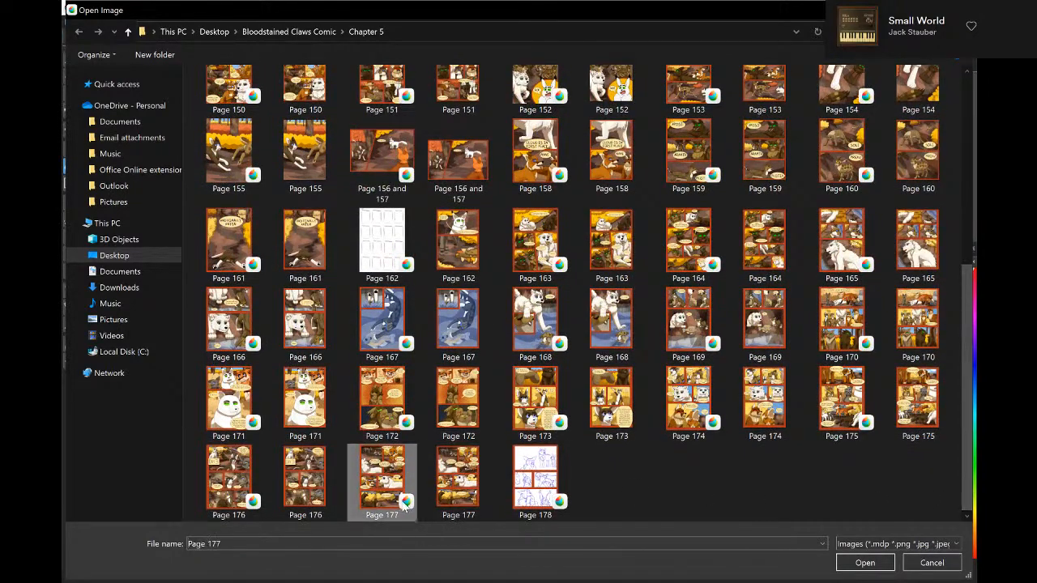
double_click(403, 504)
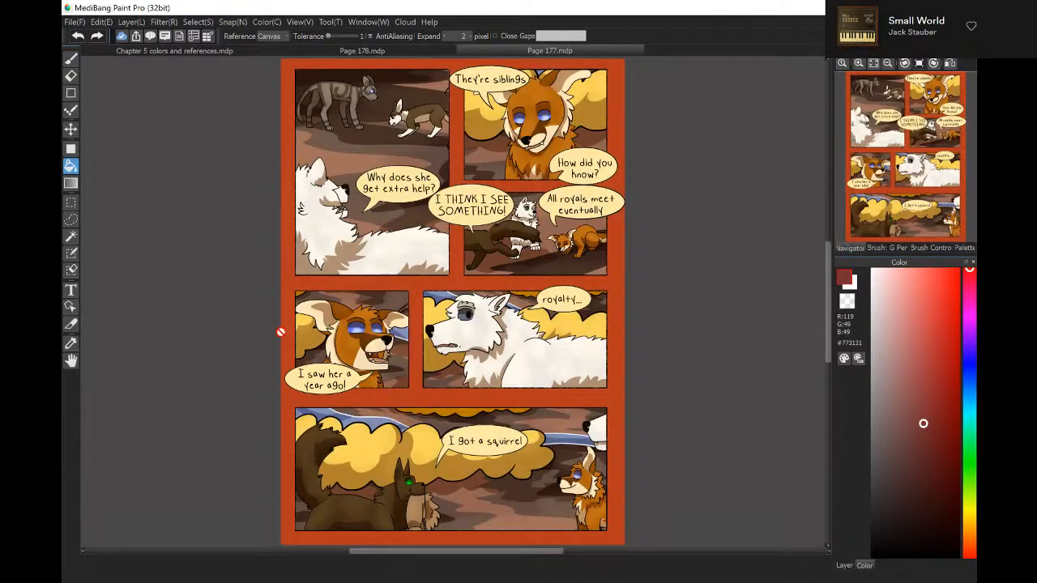
Hide Layer22, Layer21 and Layer20 inside Folder18 of Page 177 to expose the characters' flat colours.
click(848, 566)
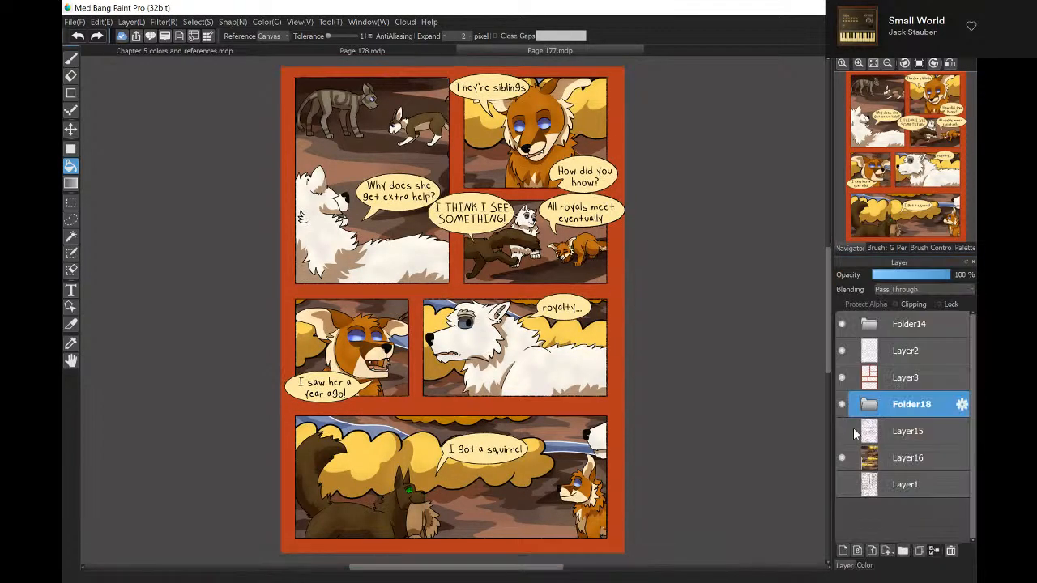
click(862, 459)
click(862, 485)
click(862, 511)
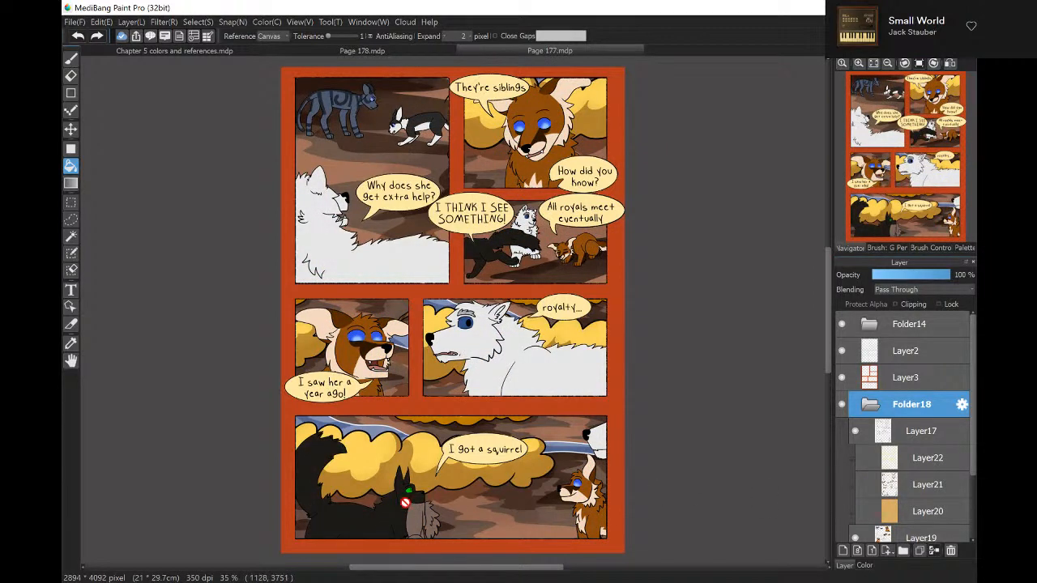
Return to Page 178 and fill the black character's chest and fluffy muzzle fur with greyish brown across the panels.
click(363, 52)
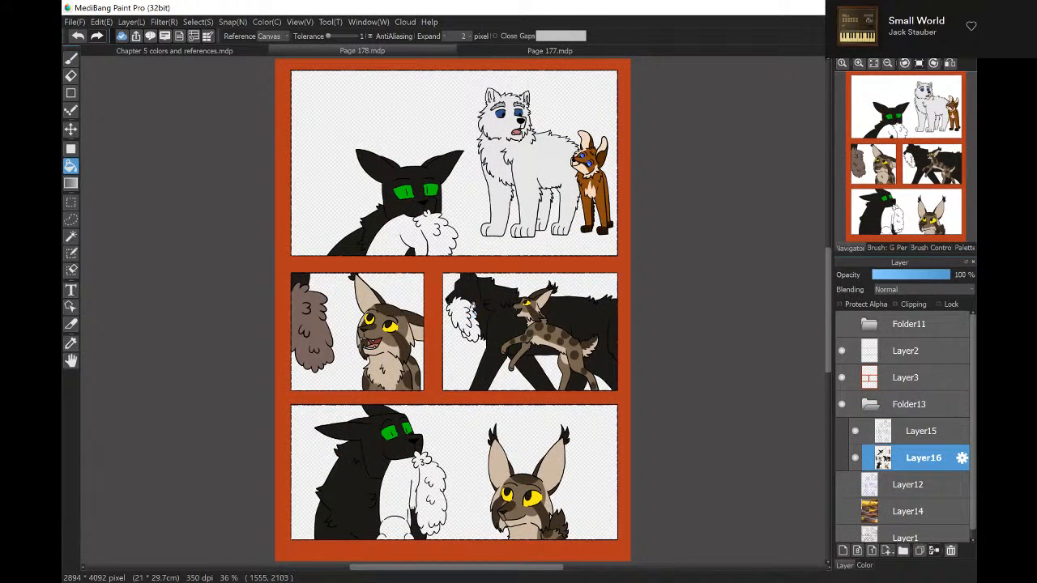
click(462, 320)
click(434, 237)
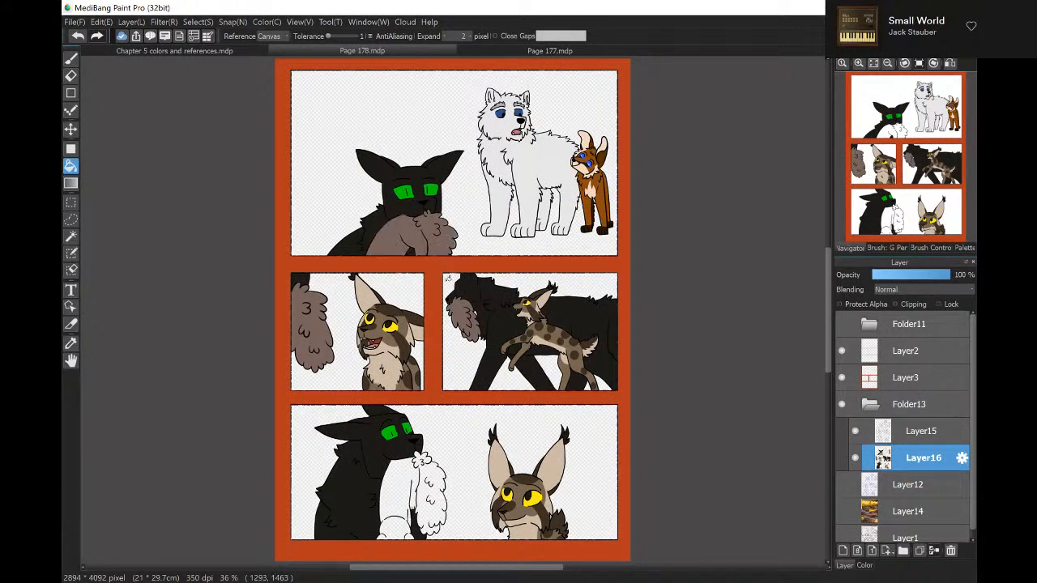
click(413, 478)
Fill the small leftover tuft beside the black character's fluffy fur in the middle-right panel with the same greyish brown.
click(859, 63)
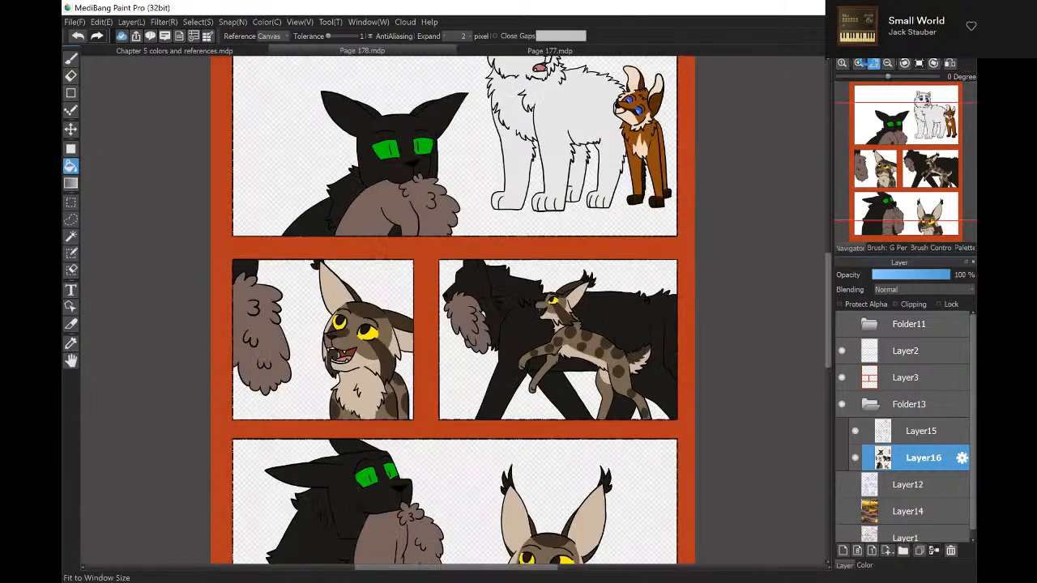
click(873, 63)
click(874, 62)
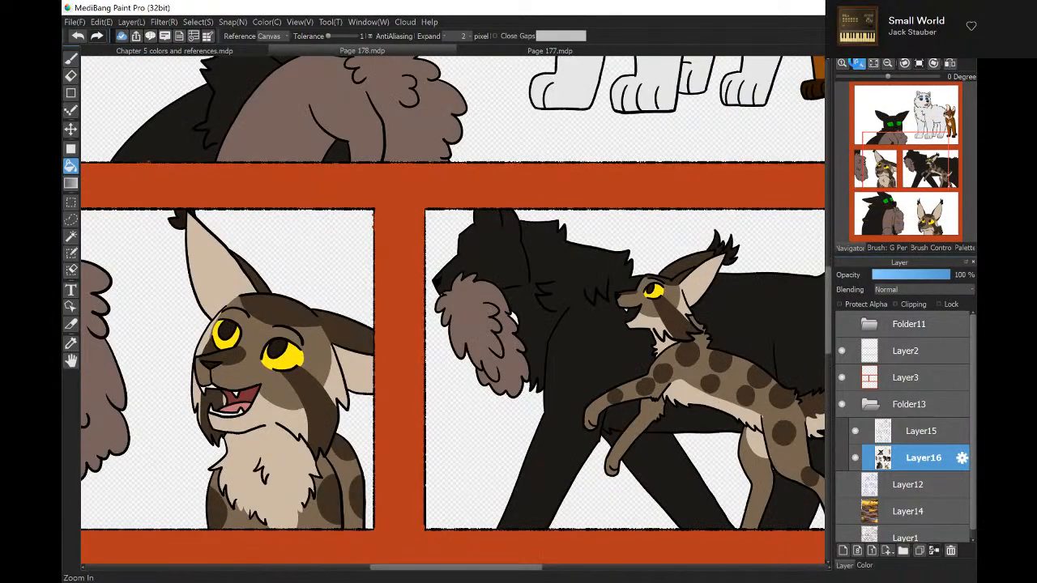
click(874, 62)
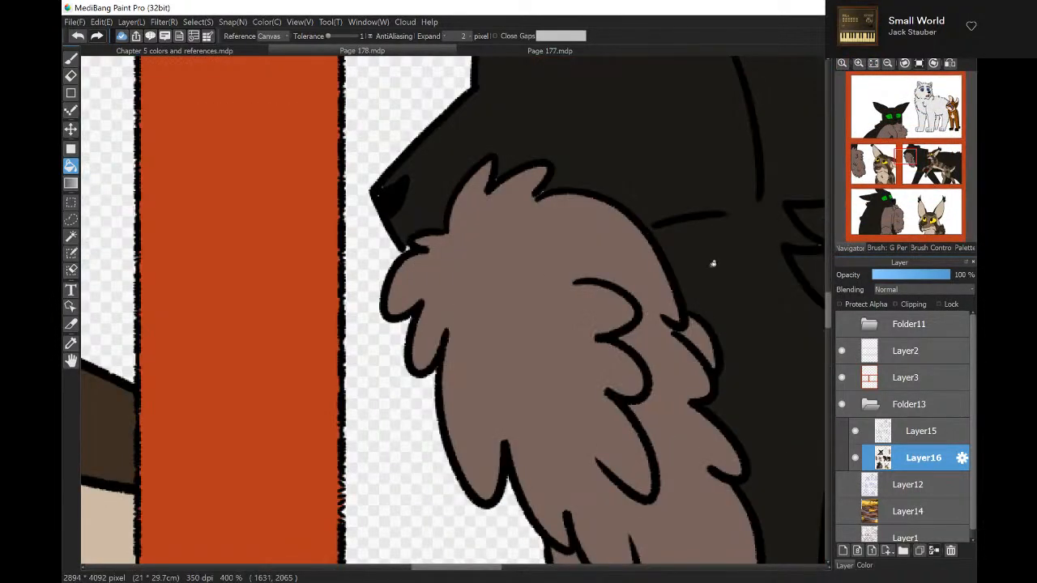
Add a new layer directly above Layer16 inside Folder13.
click(874, 62)
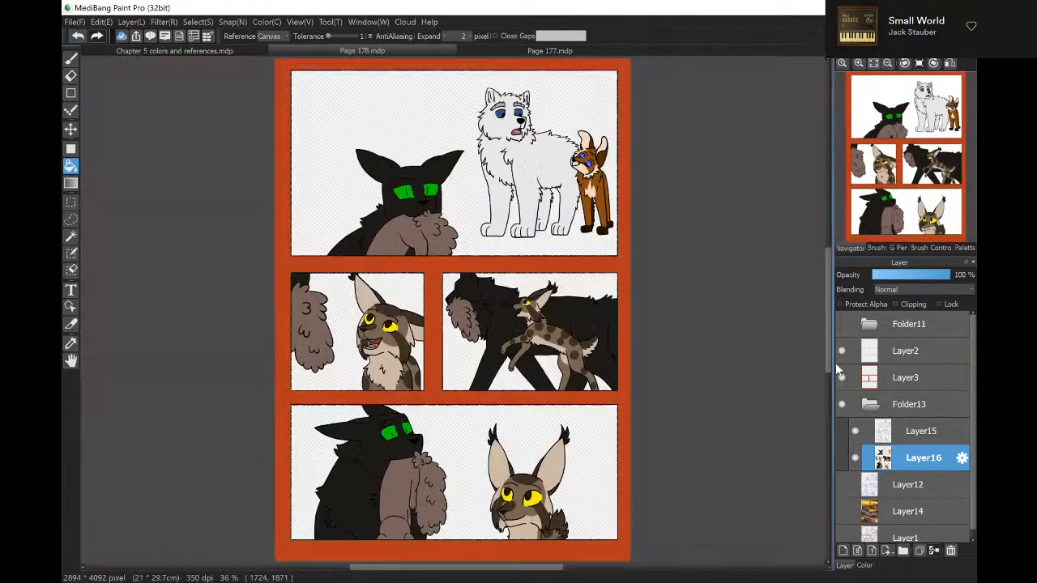
click(843, 551)
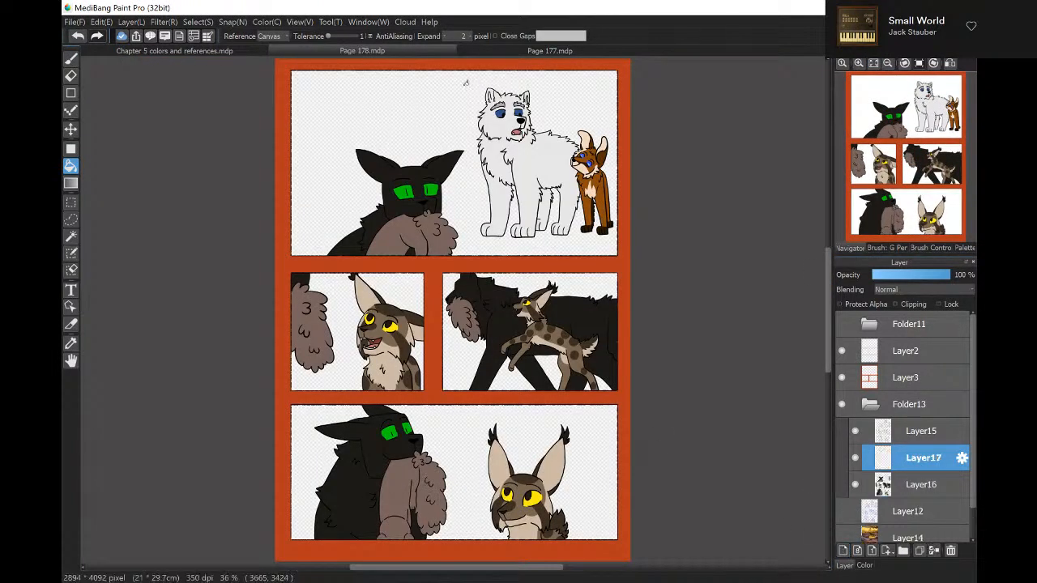
Close Page 177 and hide the references folder in the Chapter 5 colors and references file to expose the colour swatches.
click(487, 53)
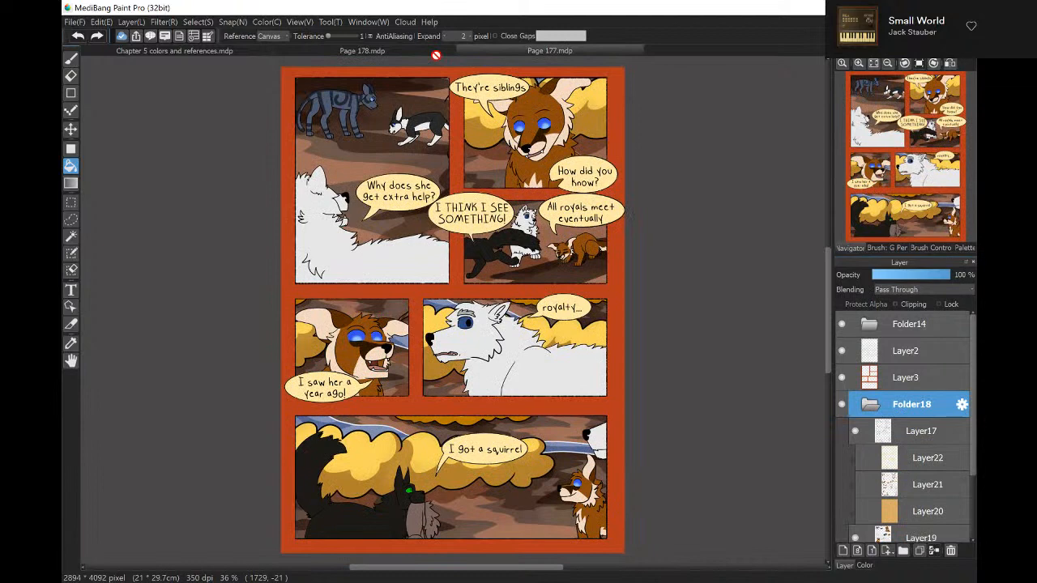
click(74, 21)
click(123, 304)
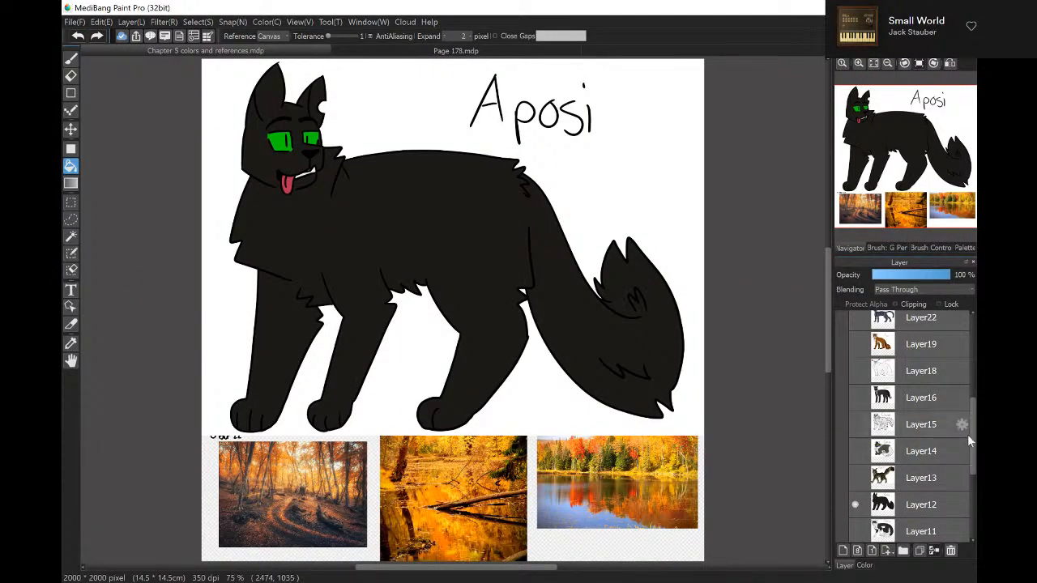
drag(971, 434, 959, 309)
click(869, 378)
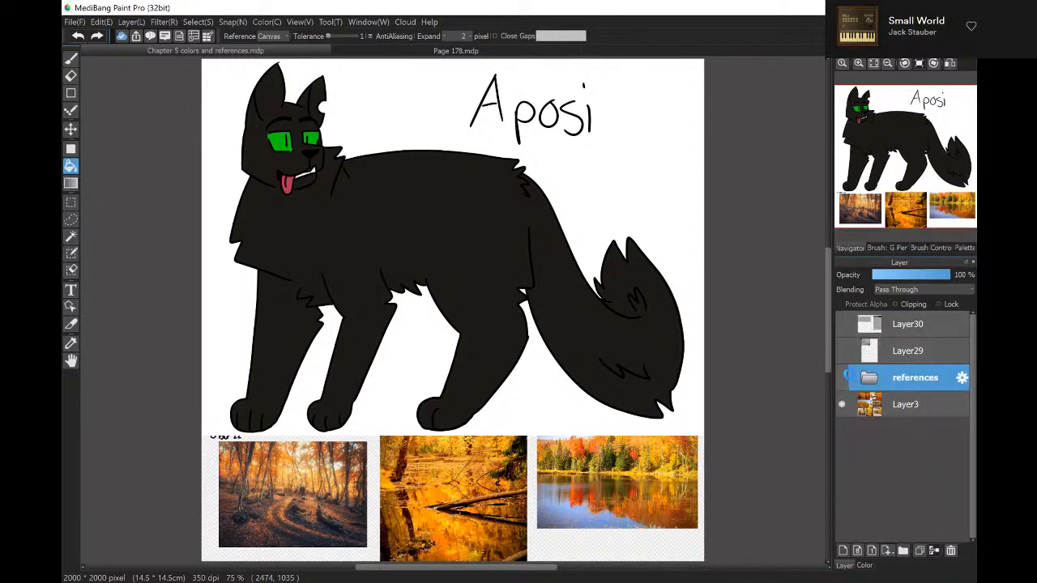
click(845, 378)
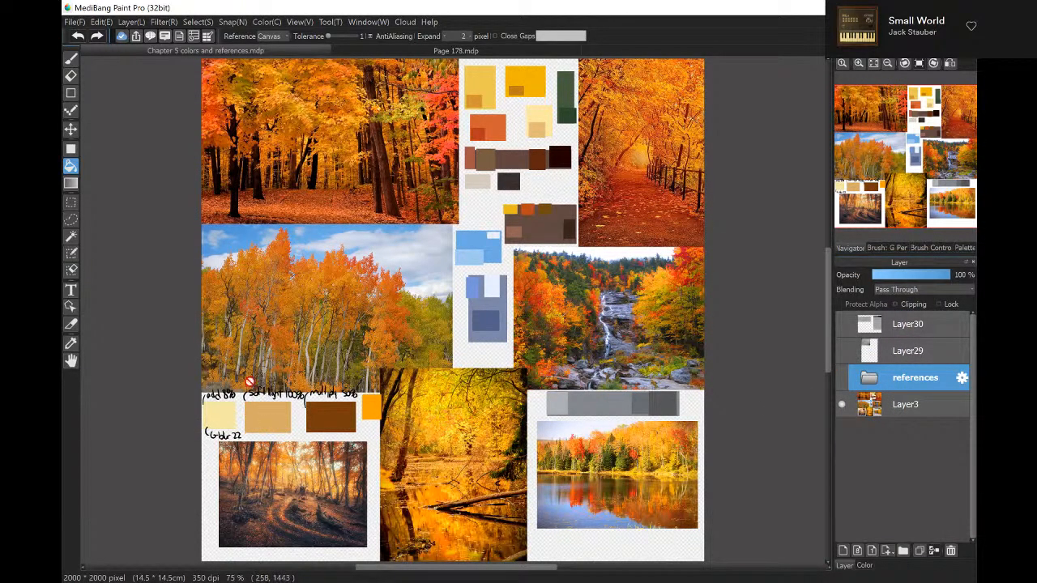
Return to Page 178 and cover all the panels with a filled tan rectangle on Layer17.
click(71, 182)
click(70, 149)
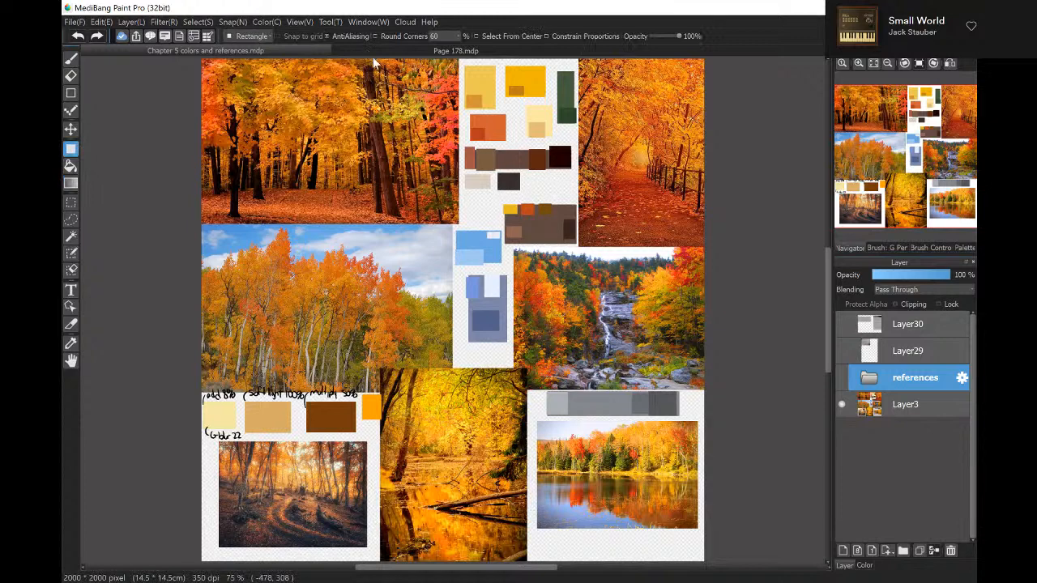
drag(373, 52, 370, 52)
click(455, 50)
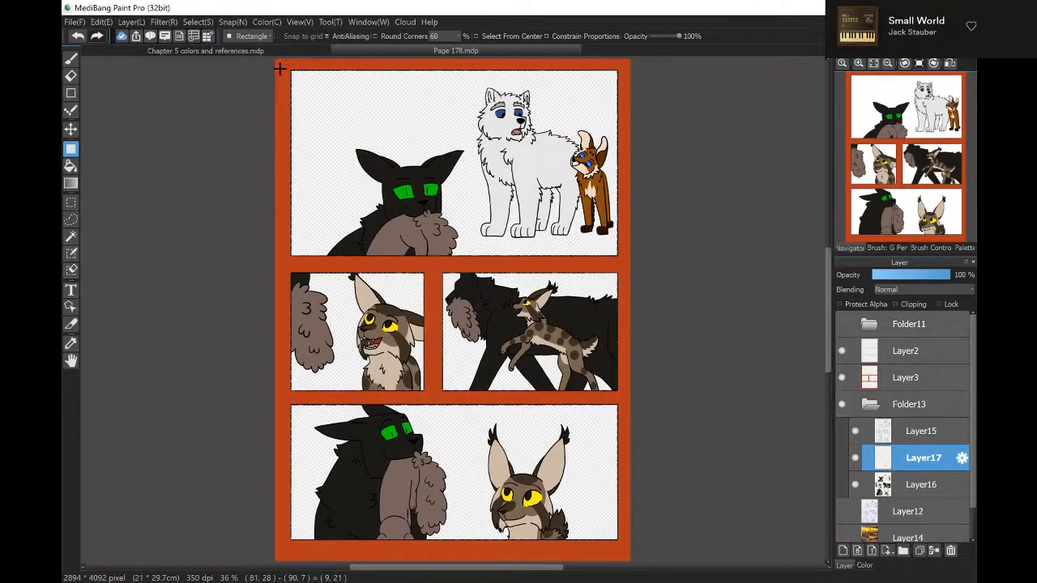
drag(280, 69, 679, 556)
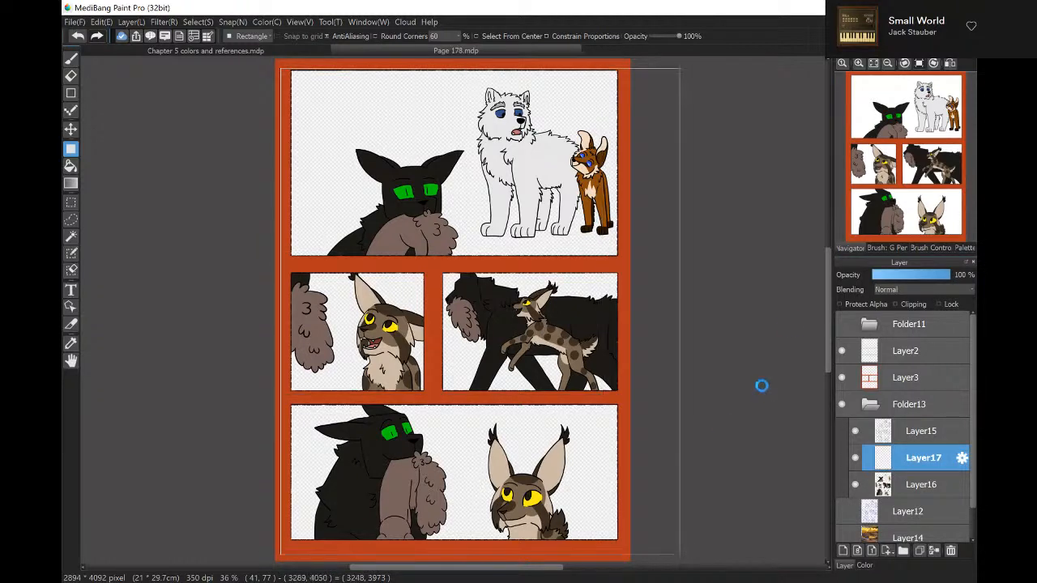
Set Layer17's blending to Soft Light and clip it to the flat colours on Layer16.
click(893, 290)
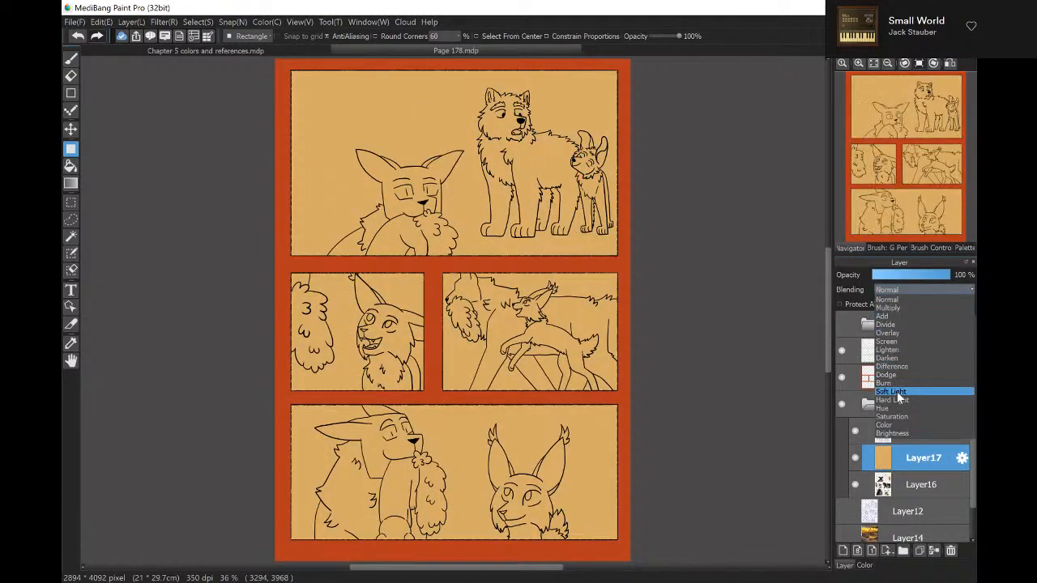
click(895, 392)
click(906, 302)
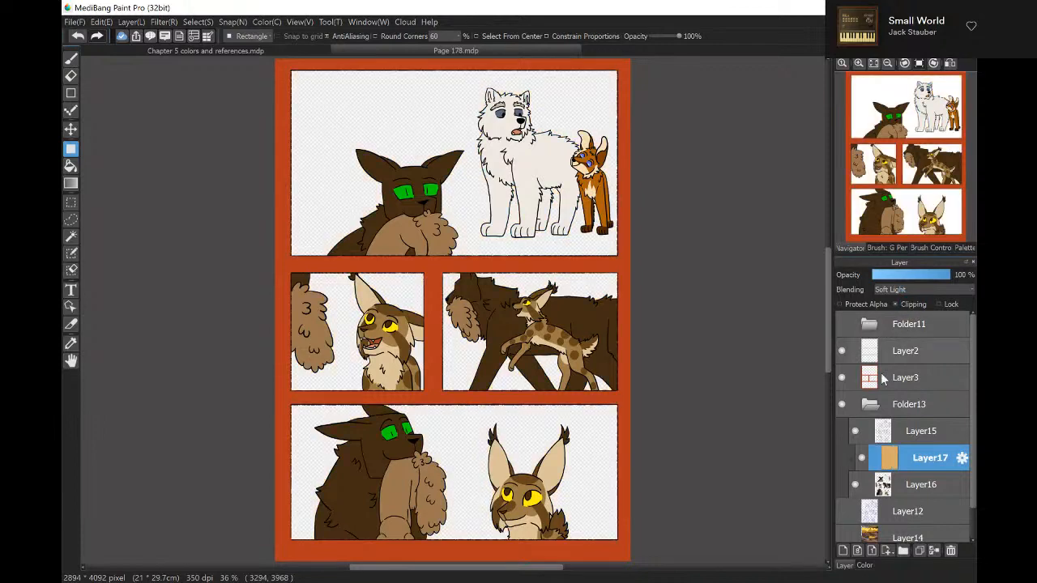
Add a new layer directly above the clipped Layer17 inside Folder13.
click(842, 551)
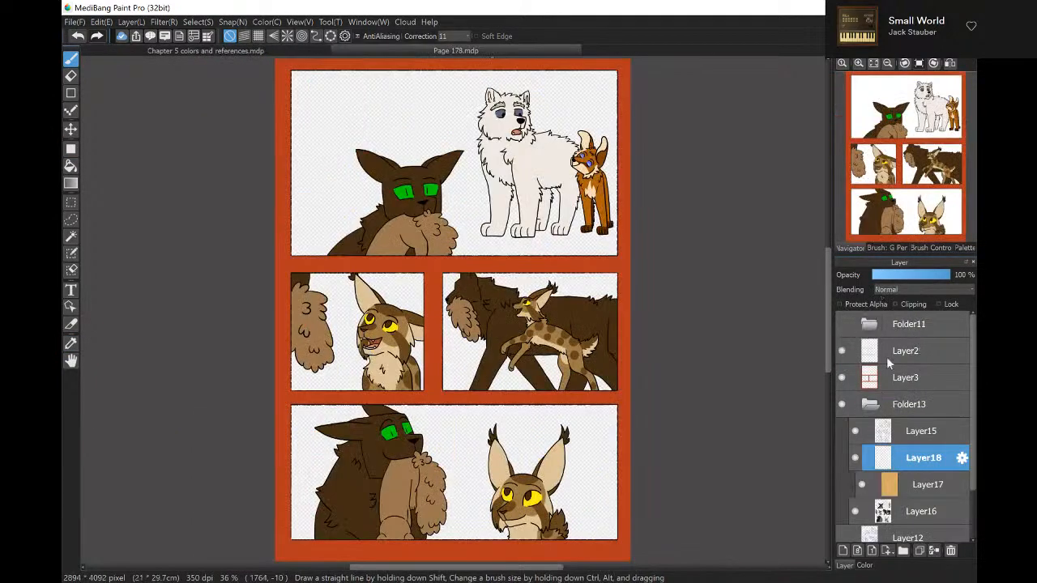
click(884, 245)
click(851, 248)
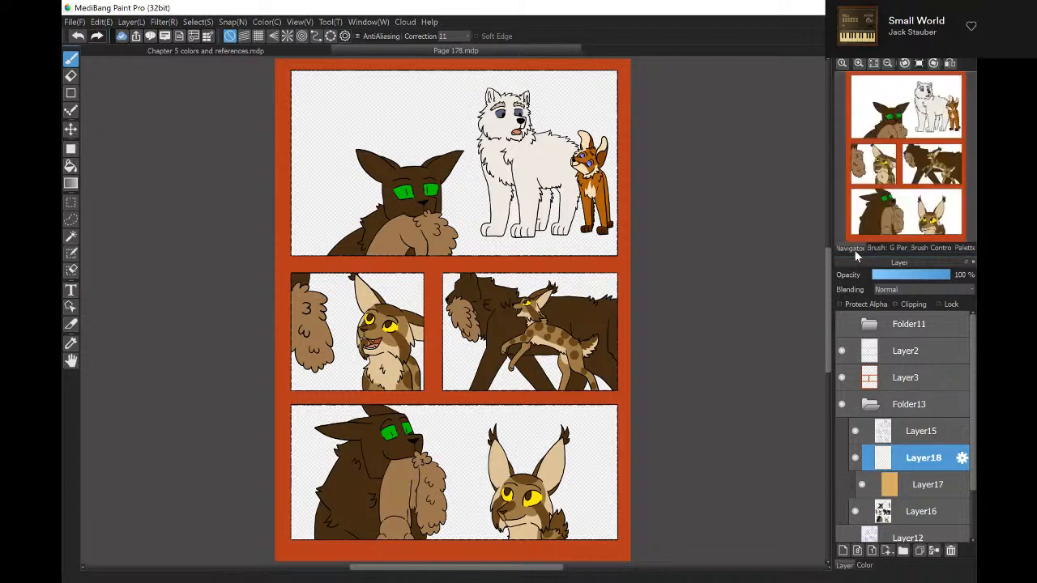
Colour the shadows inside both of the white wolf's ears brown in the top panel.
click(859, 64)
click(861, 65)
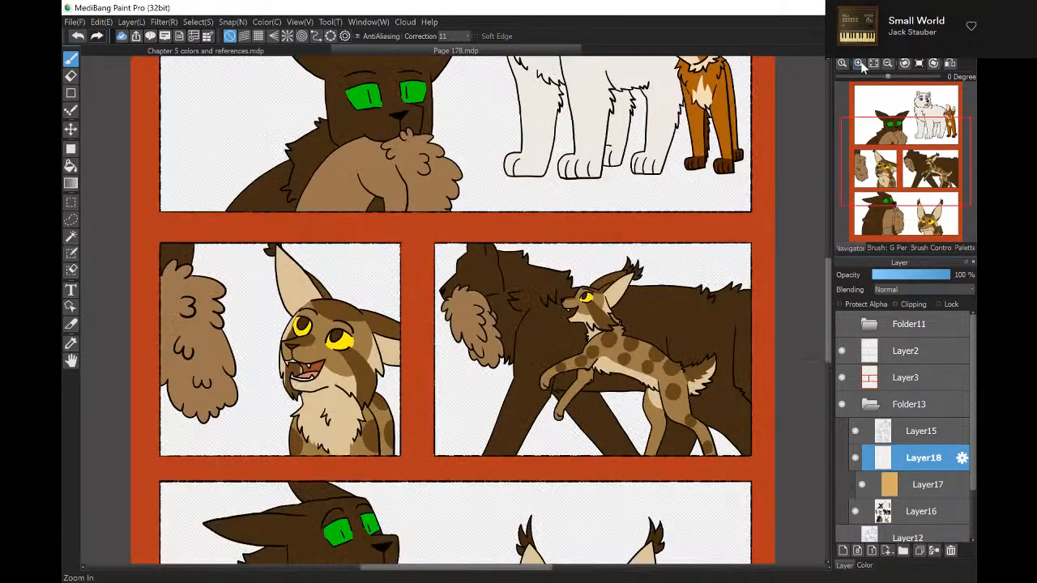
click(859, 64)
click(859, 64)
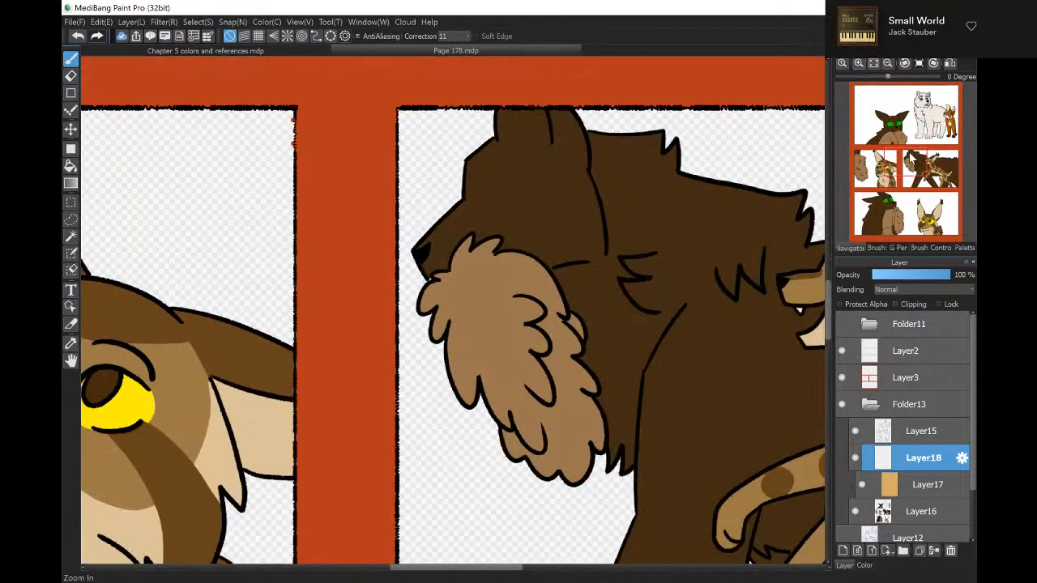
drag(899, 150, 923, 99)
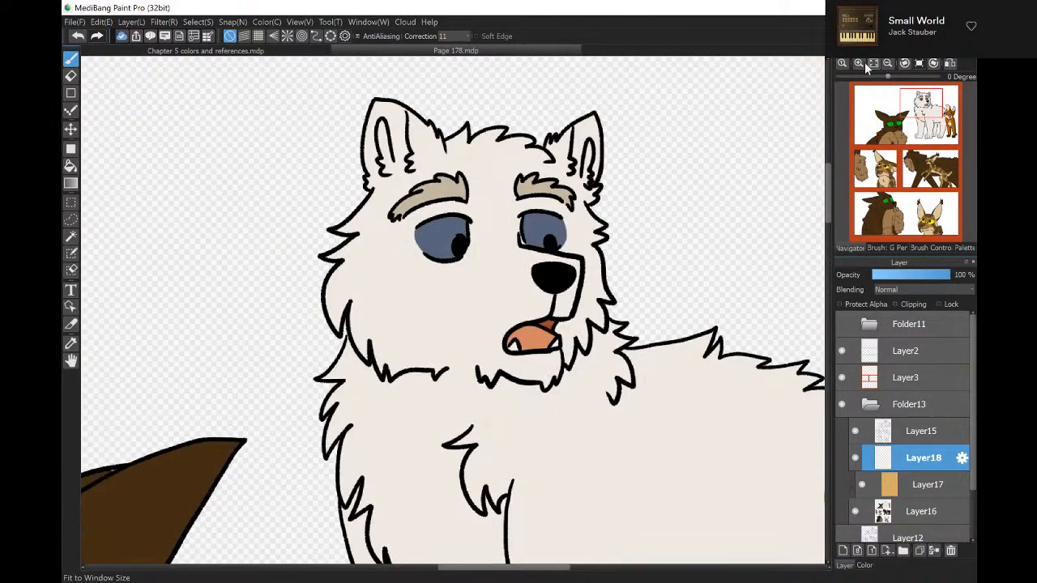
click(859, 63)
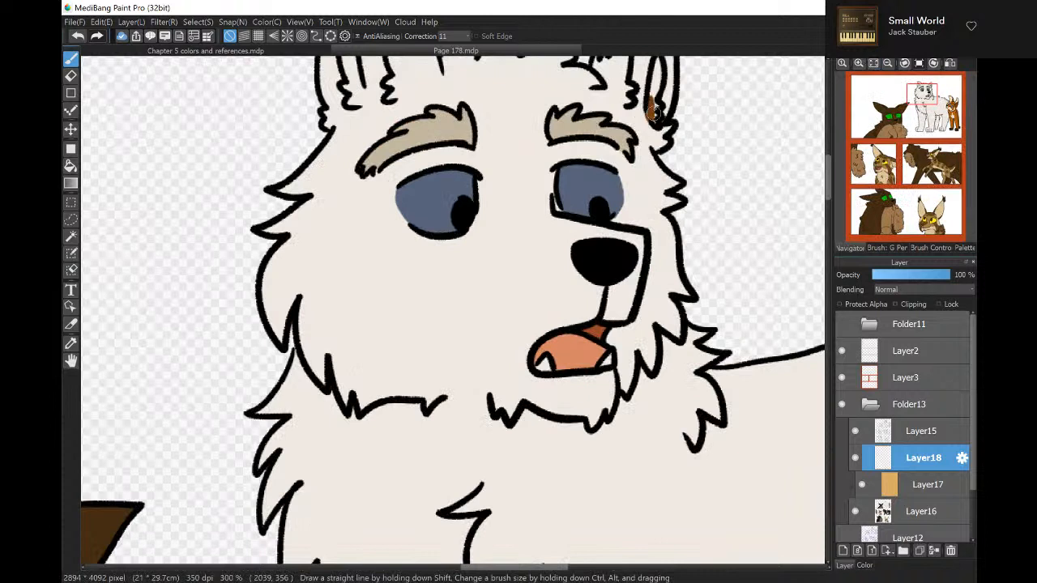
drag(653, 110, 660, 63)
drag(364, 81, 362, 107)
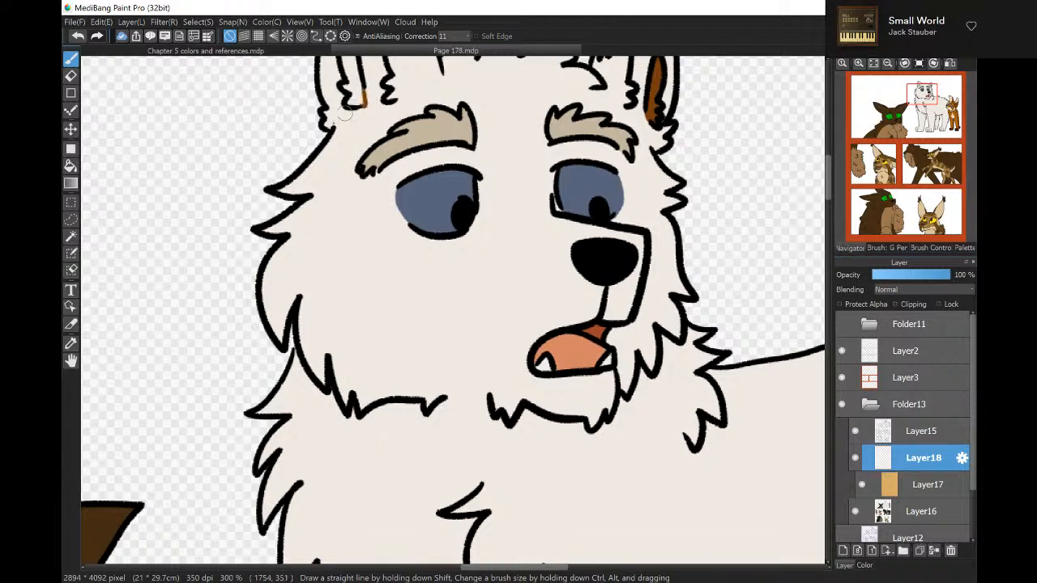
click(70, 165)
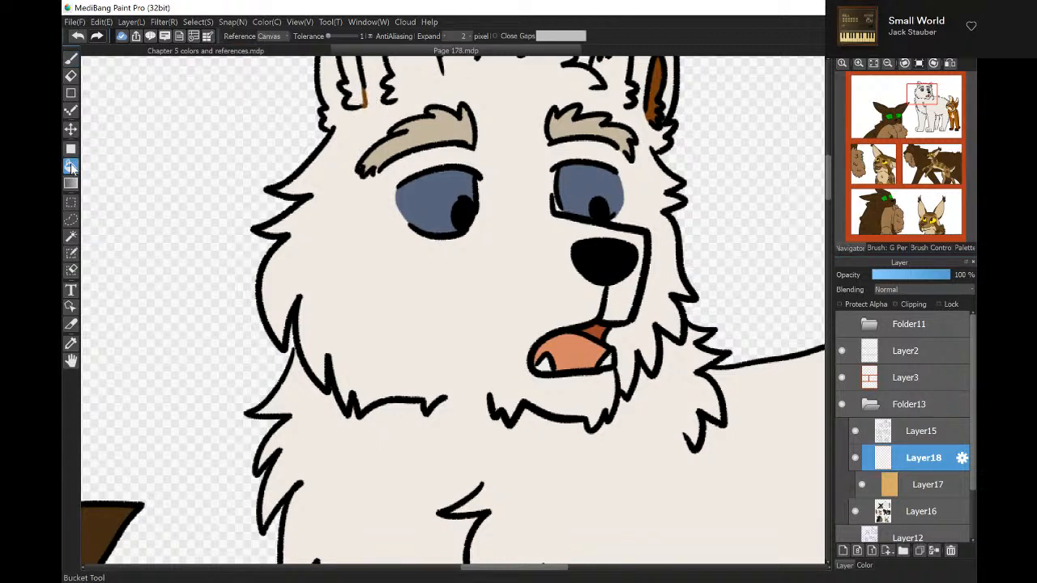
click(355, 92)
Outline and fill brown shadows beneath the white wolf's eyebrows, covering the eyelids and the upper part of both eyes.
click(71, 59)
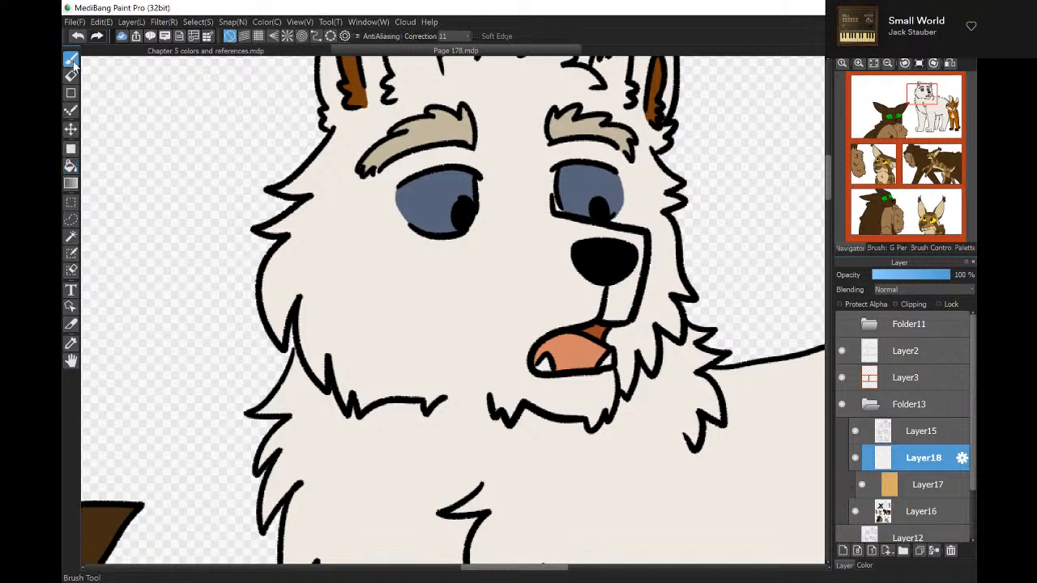
mouse_move(399, 205)
mouse_down()
mouse_move(476, 199)
mouse_move(474, 148)
mouse_move(479, 176)
mouse_up()
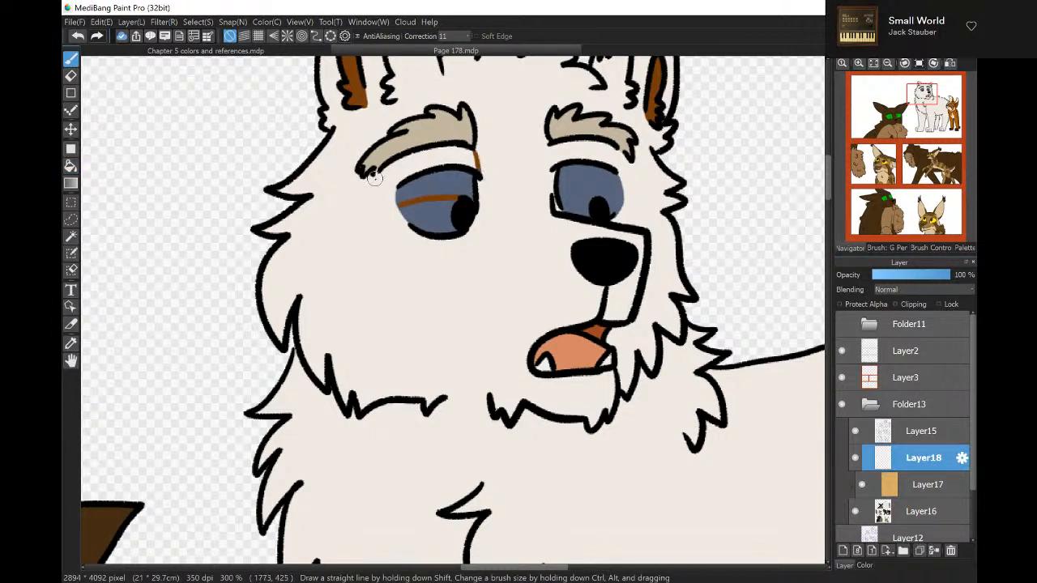
drag(374, 179, 401, 207)
drag(550, 142, 550, 167)
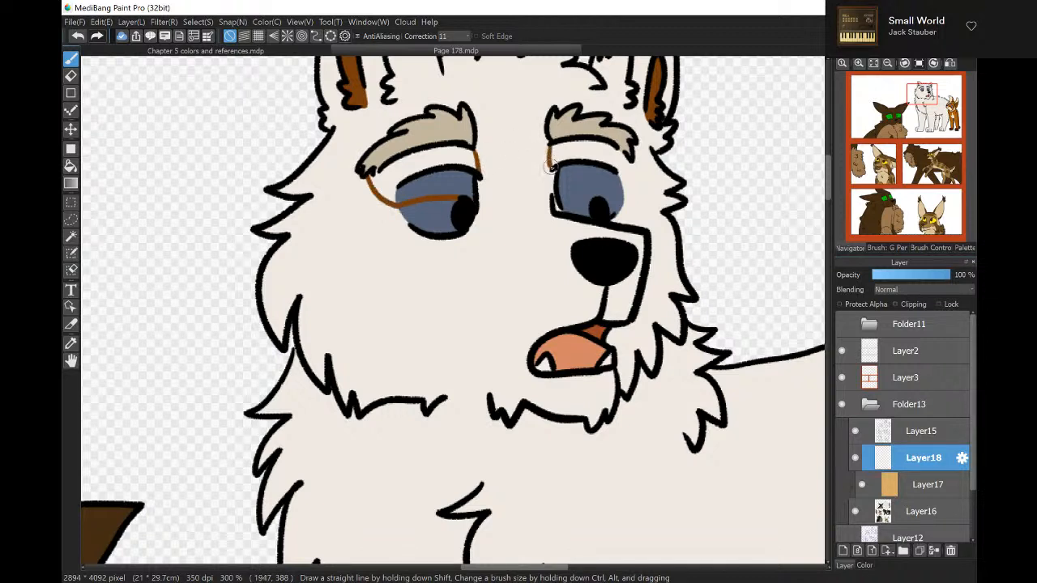
mouse_move(624, 153)
mouse_down()
mouse_move(622, 189)
mouse_move(560, 192)
mouse_up()
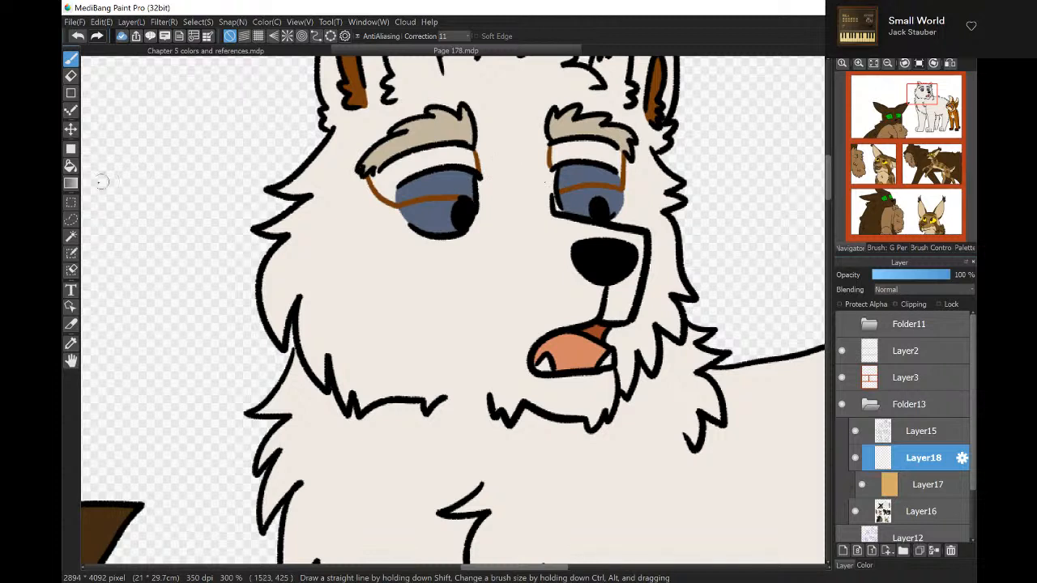
click(71, 165)
click(425, 185)
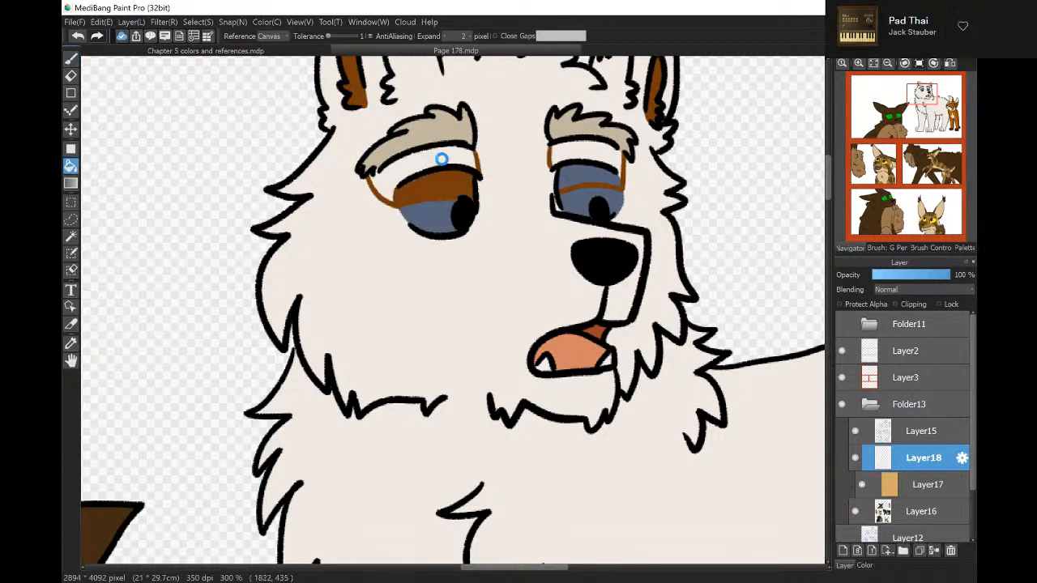
click(442, 160)
click(573, 178)
click(578, 148)
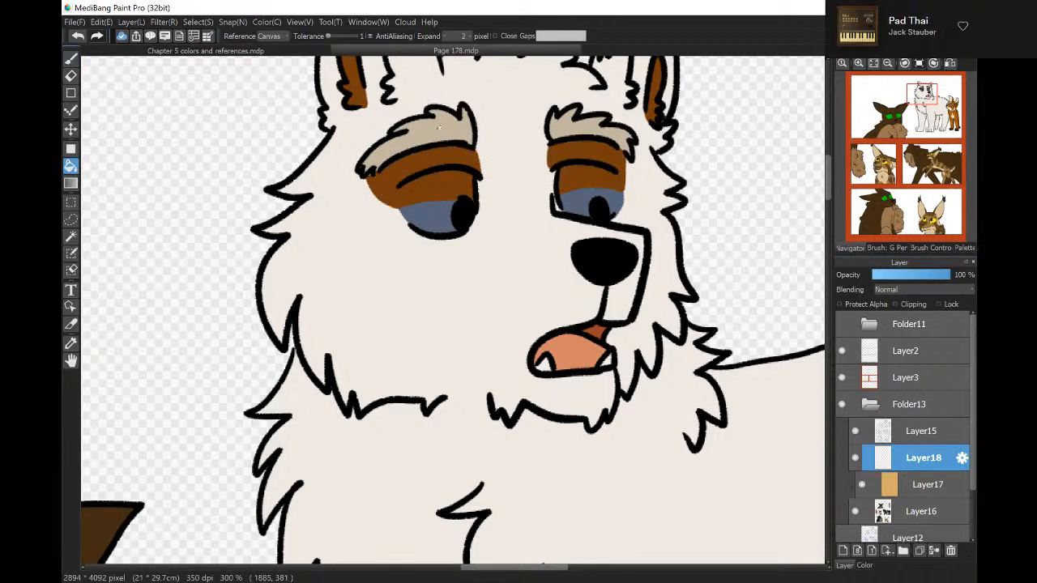
Draw brown shadow lines on the white wolf's tongue, in jagged fur shapes under the jaw, and around the shoulder tuft.
click(71, 59)
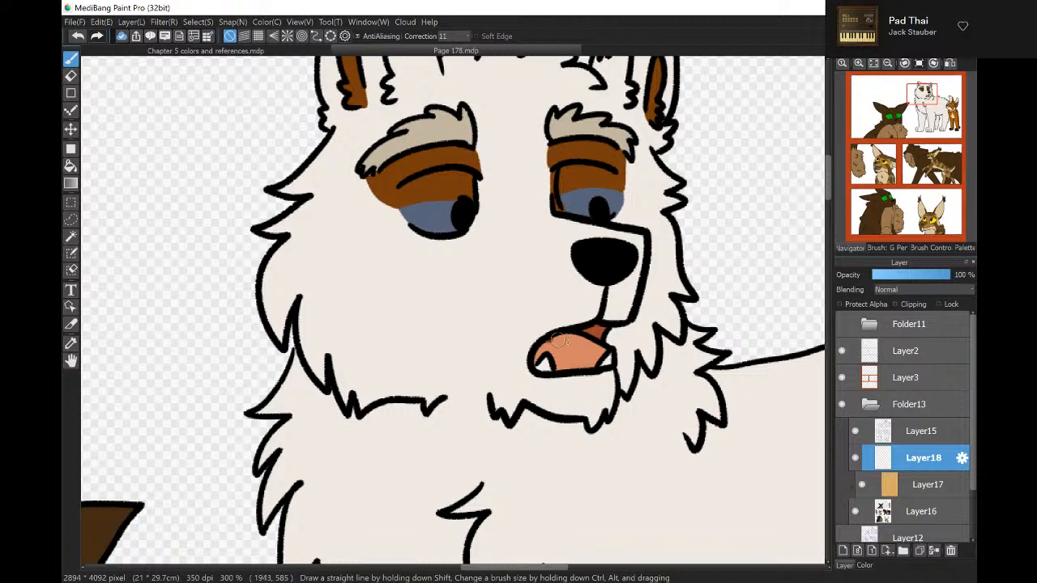
drag(559, 341, 572, 342)
mouse_move(277, 392)
mouse_down()
mouse_move(303, 394)
mouse_move(323, 445)
mouse_move(363, 466)
mouse_move(421, 433)
mouse_move(476, 456)
mouse_move(492, 439)
mouse_move(529, 480)
mouse_move(546, 456)
mouse_move(550, 493)
mouse_move(594, 439)
mouse_move(608, 459)
mouse_move(651, 416)
mouse_move(668, 365)
mouse_move(682, 379)
mouse_move(708, 346)
mouse_up()
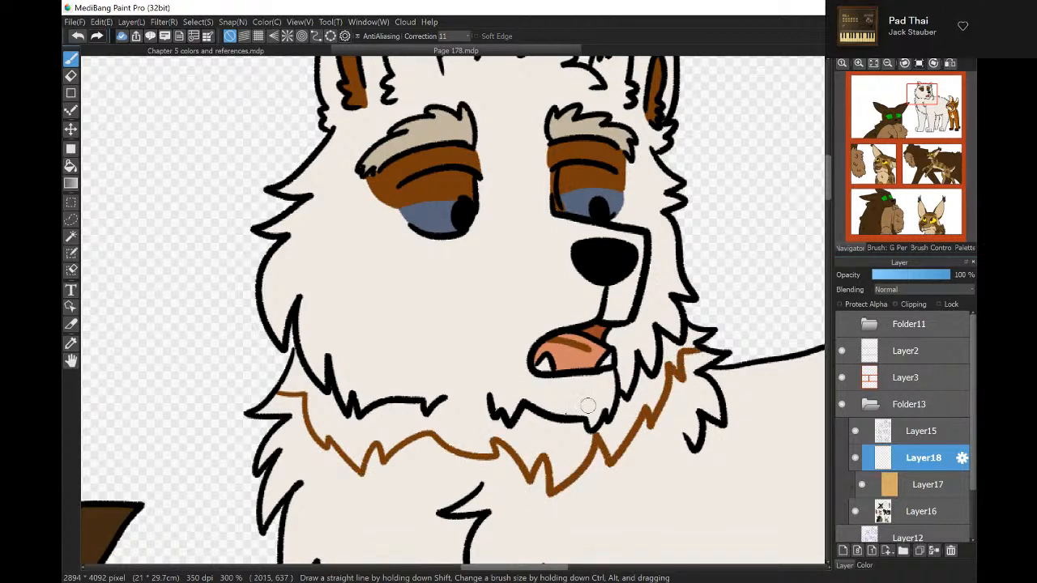
drag(489, 395, 447, 396)
mouse_move(733, 363)
mouse_down()
mouse_move(759, 379)
mouse_move(758, 475)
mouse_move(730, 456)
mouse_move(741, 500)
mouse_move(709, 507)
mouse_move(677, 533)
mouse_move(692, 454)
mouse_up()
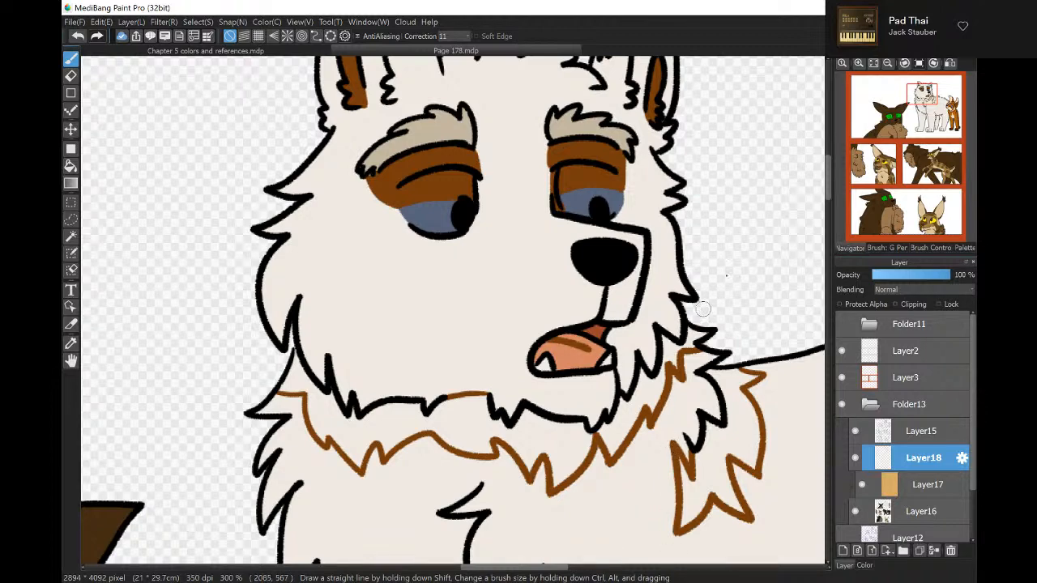
Outline jagged brown fur shadows across the white wolf's lower chest and the top of its front leg.
mouse_move(898, 219)
drag(923, 101, 917, 118)
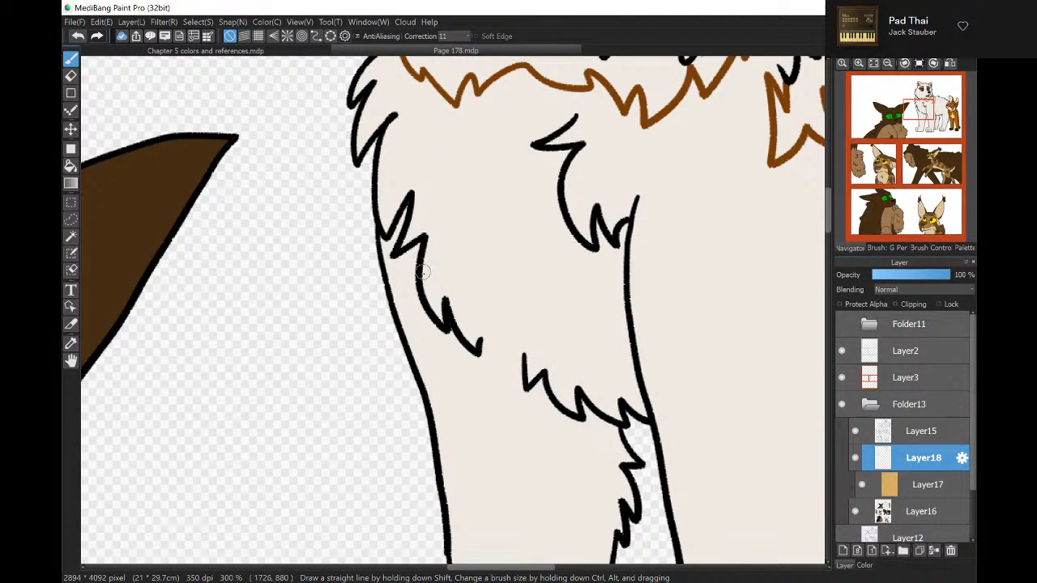
mouse_move(422, 273)
mouse_down()
mouse_move(519, 314)
mouse_move(546, 262)
mouse_move(568, 279)
mouse_up()
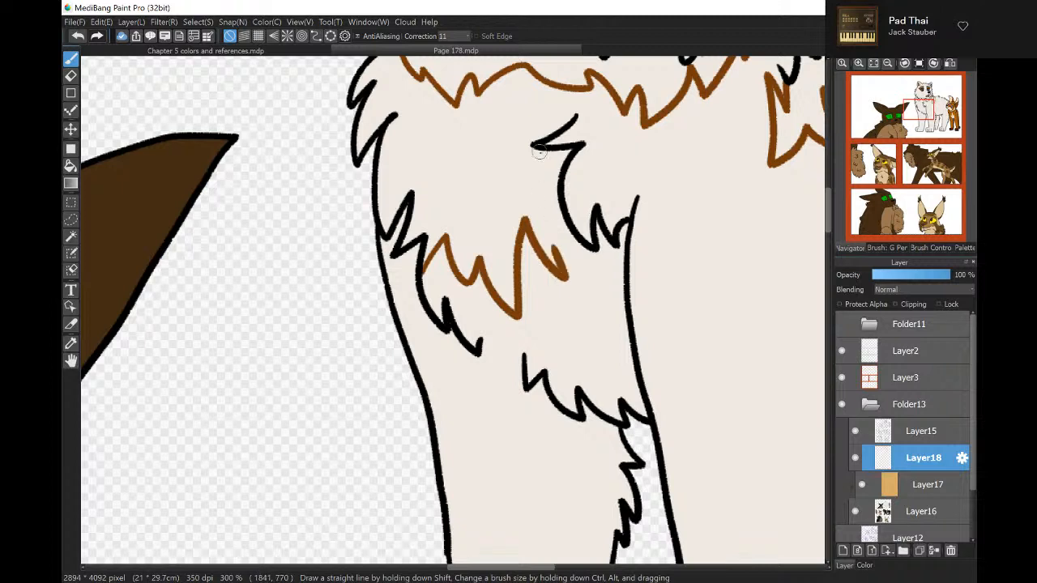
mouse_move(532, 147)
mouse_down()
mouse_move(565, 158)
mouse_move(559, 151)
mouse_move(571, 259)
mouse_move(559, 247)
mouse_move(577, 250)
mouse_up()
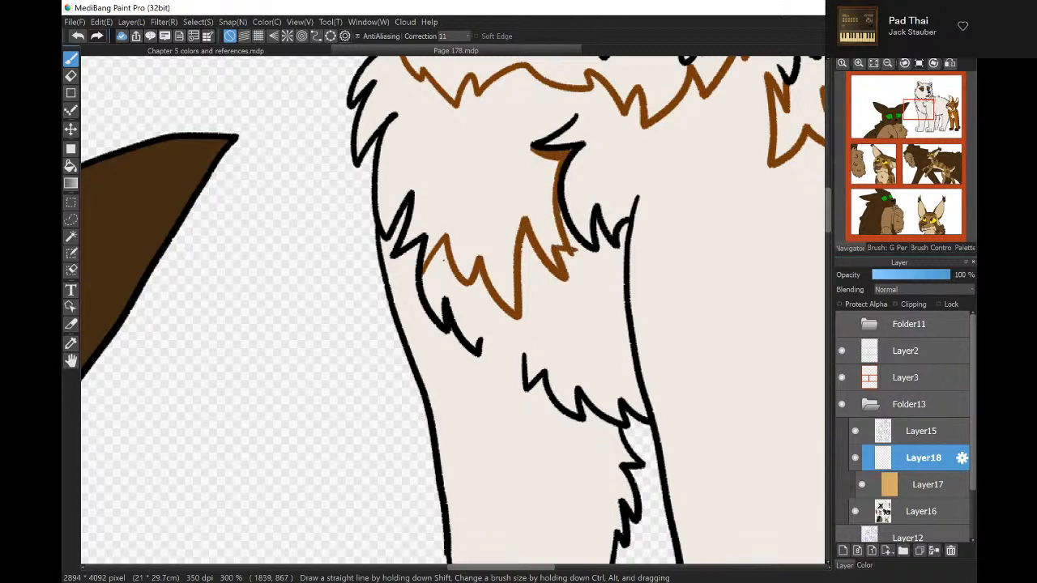
mouse_move(392, 284)
mouse_down()
mouse_move(454, 375)
mouse_move(534, 421)
mouse_move(566, 456)
mouse_move(561, 434)
mouse_move(592, 452)
mouse_move(625, 444)
mouse_up()
Fill the outlined shadows on the white wolf's chest, neck and shoulder tuft with brown.
click(71, 165)
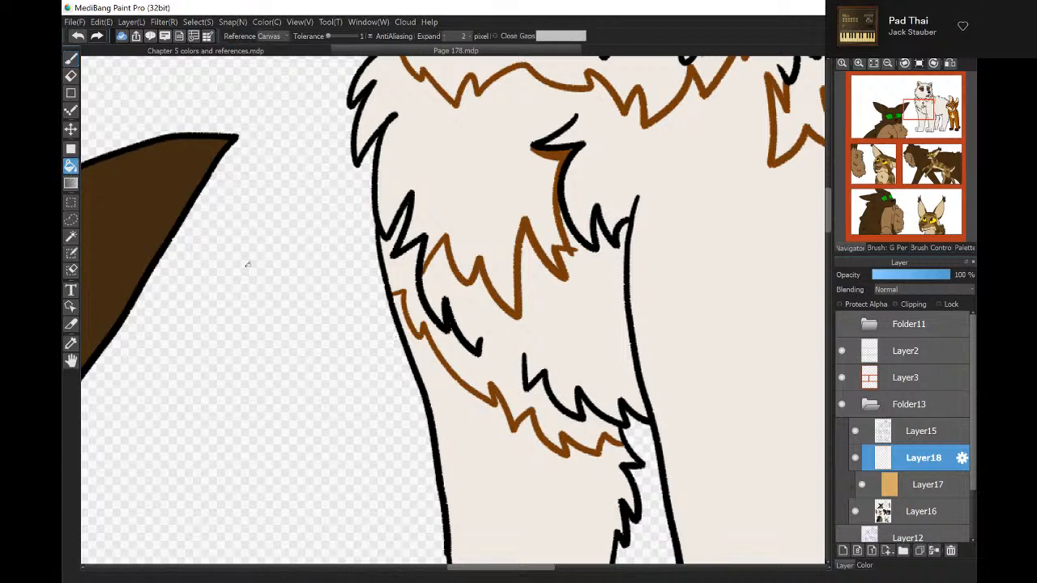
click(502, 350)
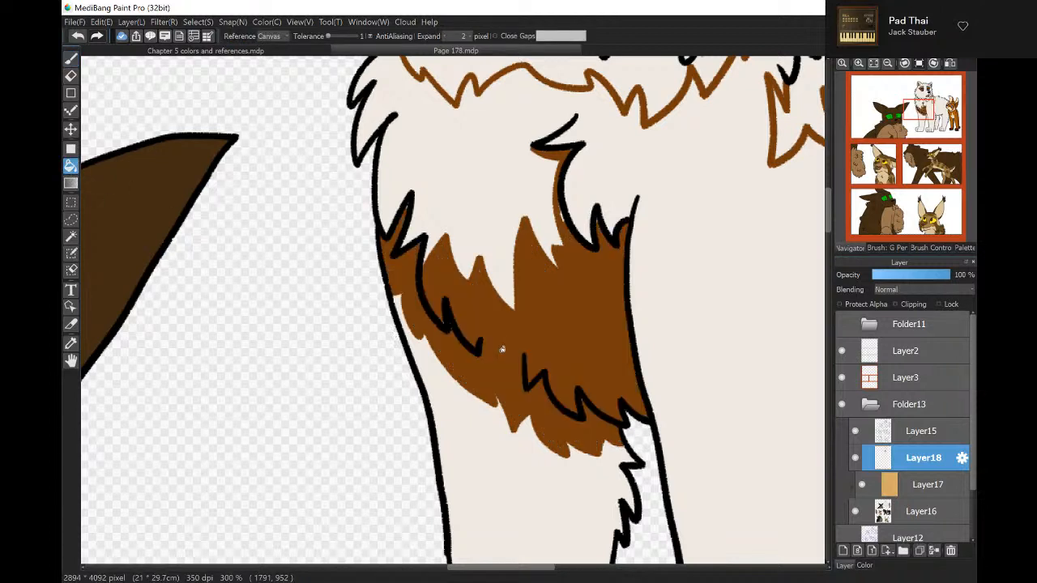
click(645, 78)
click(802, 95)
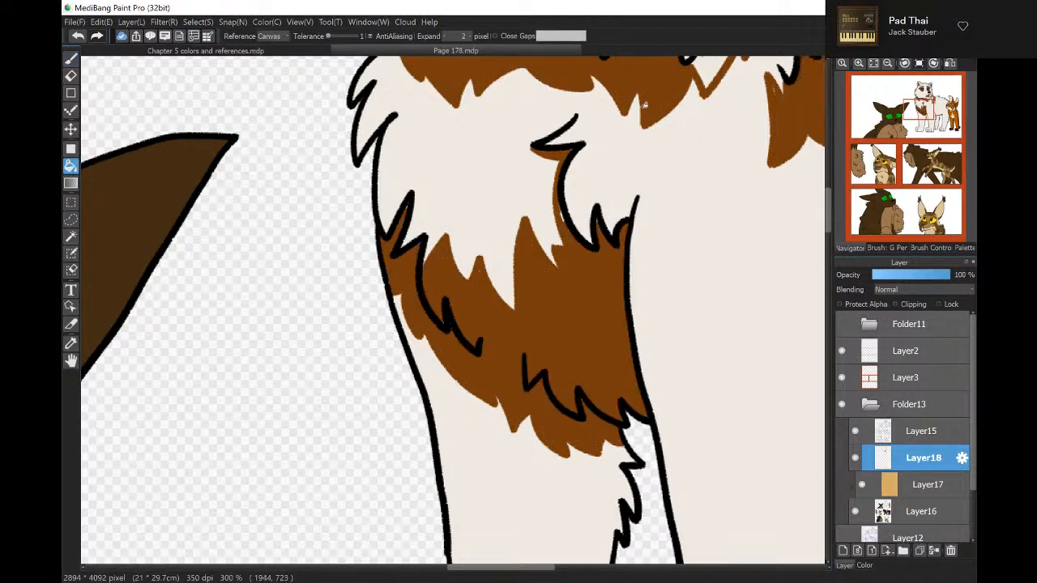
click(707, 86)
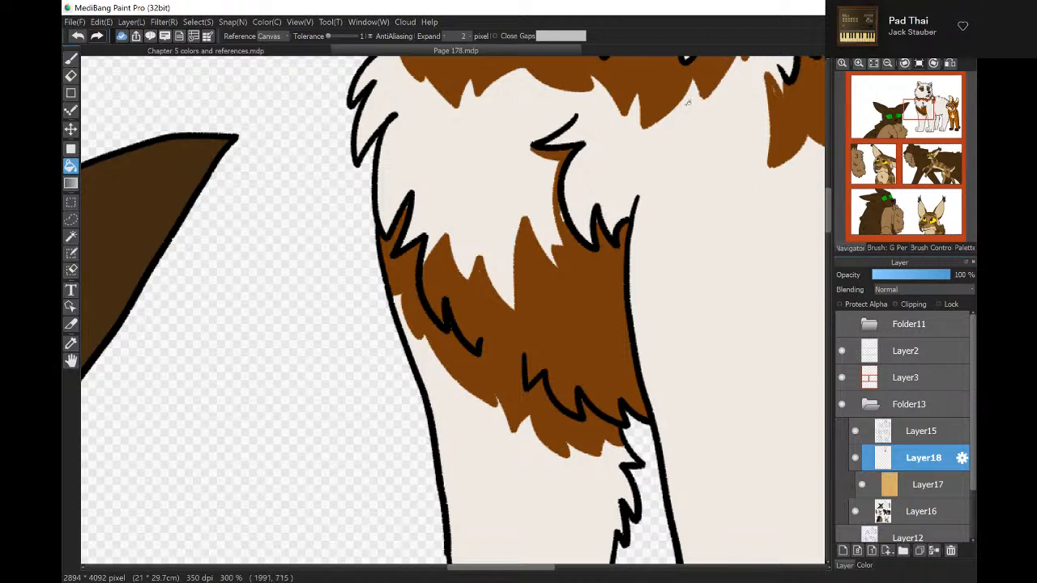
click(83, 62)
click(71, 59)
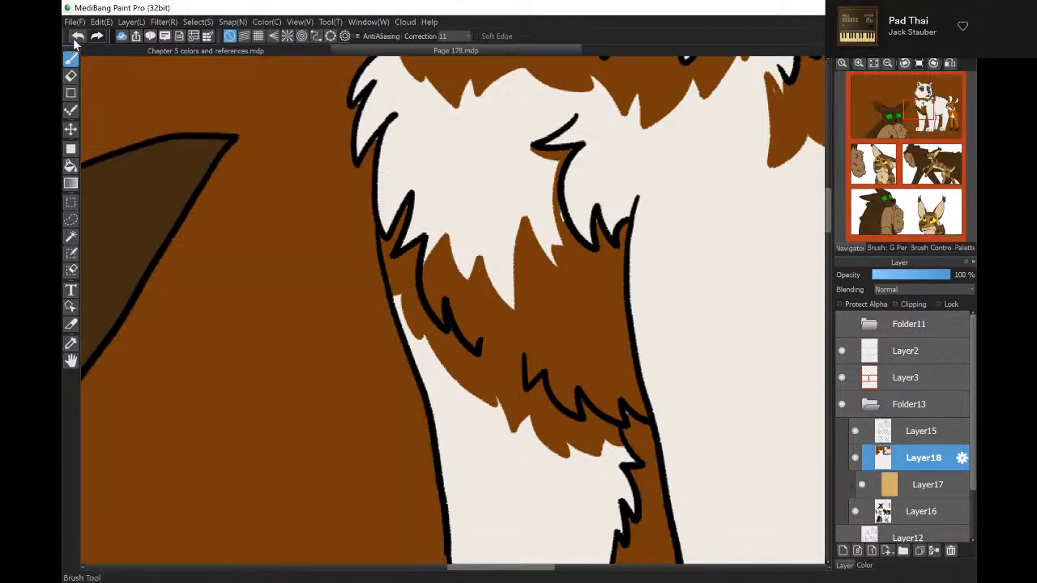
click(77, 36)
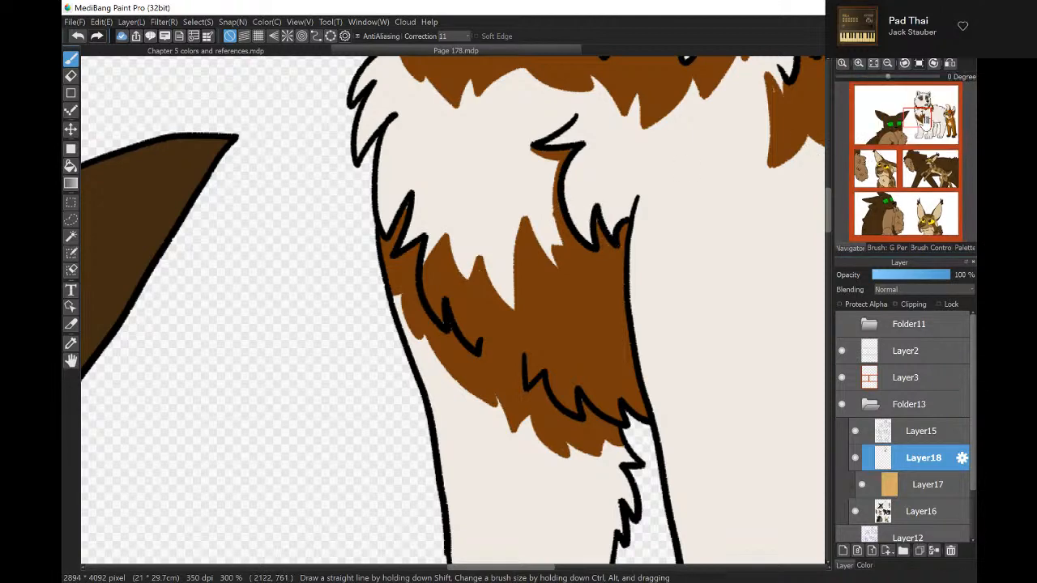
Outline a jagged brown fur shadow above the white wolf's hind legs, and fill it and the far leg with brown.
mouse_move(922, 122)
mouse_down()
mouse_move(924, 131)
mouse_move(922, 96)
mouse_move(926, 121)
mouse_up()
mouse_move(491, 195)
mouse_down()
mouse_move(578, 183)
mouse_move(614, 202)
mouse_move(690, 142)
mouse_move(724, 240)
mouse_move(700, 233)
mouse_move(691, 310)
mouse_move(672, 332)
mouse_up()
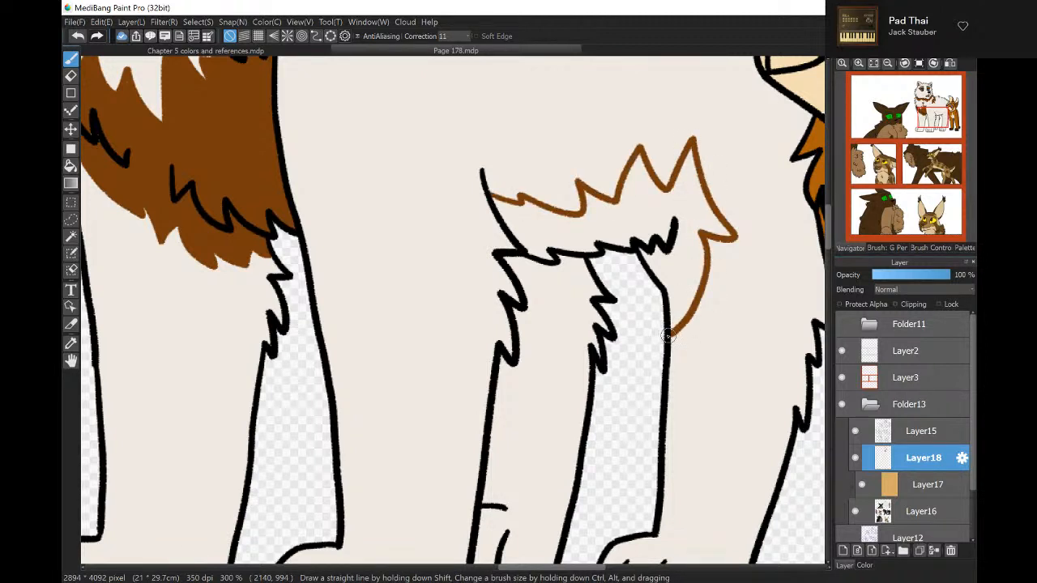
click(70, 165)
click(613, 212)
click(556, 271)
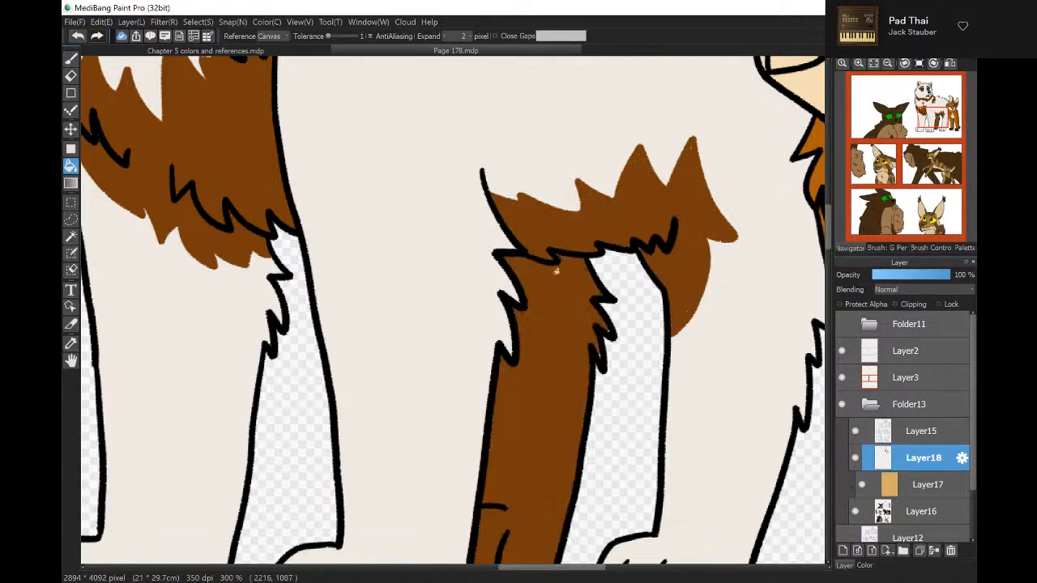
Draw a curved brown shadow outline inside the orange fox's right-hand ear, undoing and redrawing the first attempt.
click(70, 62)
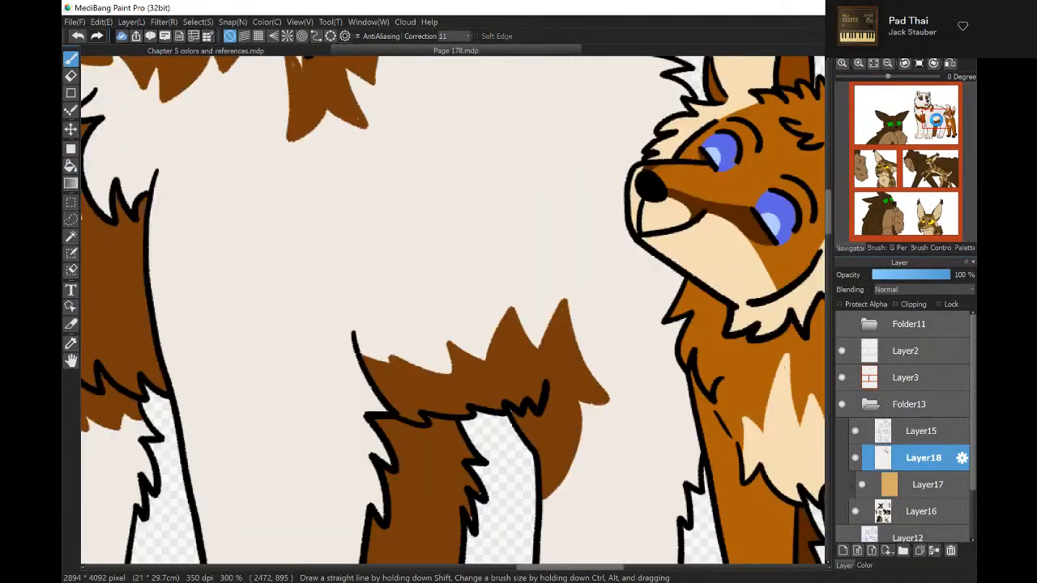
click(931, 112)
drag(939, 116, 947, 117)
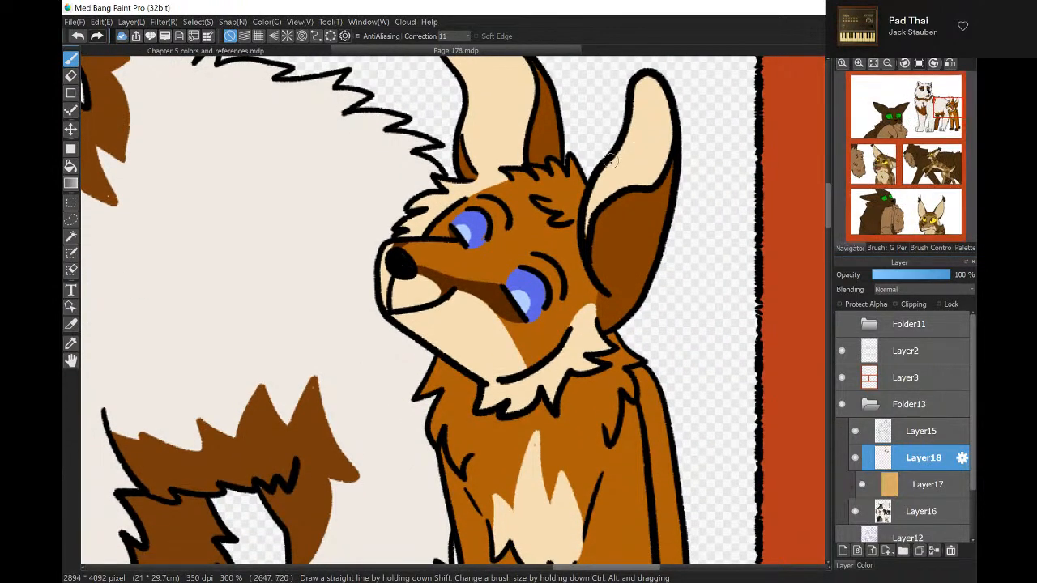
mouse_move(606, 166)
mouse_down()
mouse_move(646, 143)
mouse_move(651, 173)
mouse_up()
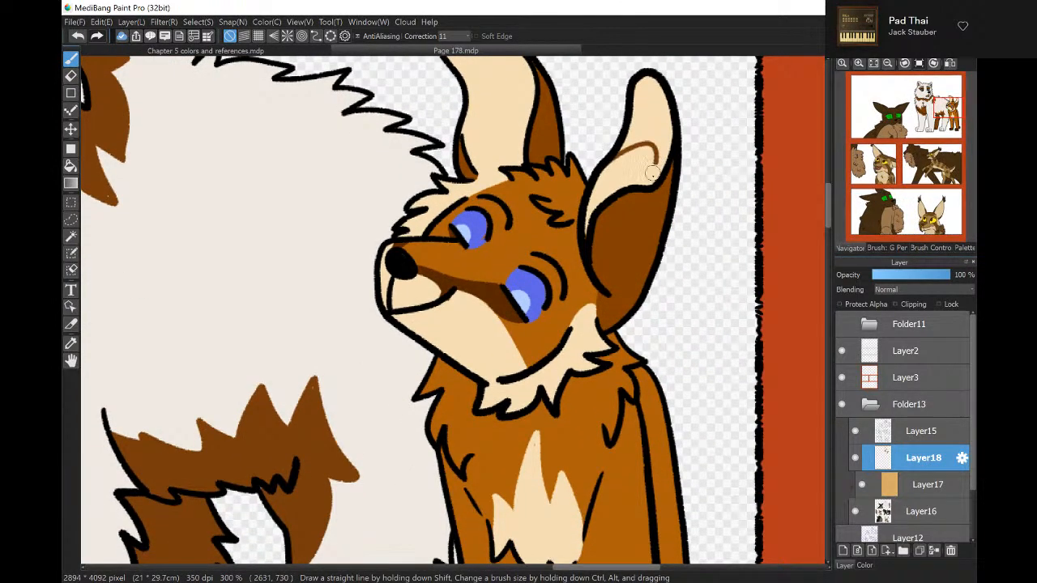
click(77, 36)
mouse_move(661, 173)
mouse_down()
mouse_move(666, 150)
mouse_move(632, 128)
mouse_move(599, 186)
mouse_up()
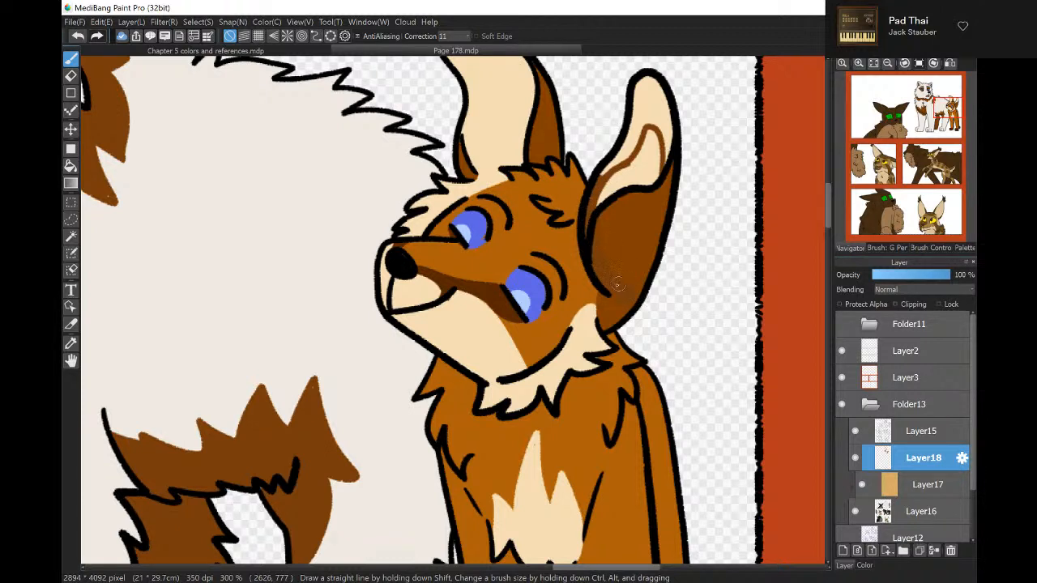
Paint brown shadows around the base of the fox's right-hand ear, under the forehead tuft and above both eyes.
drag(622, 296, 602, 291)
drag(577, 222, 578, 251)
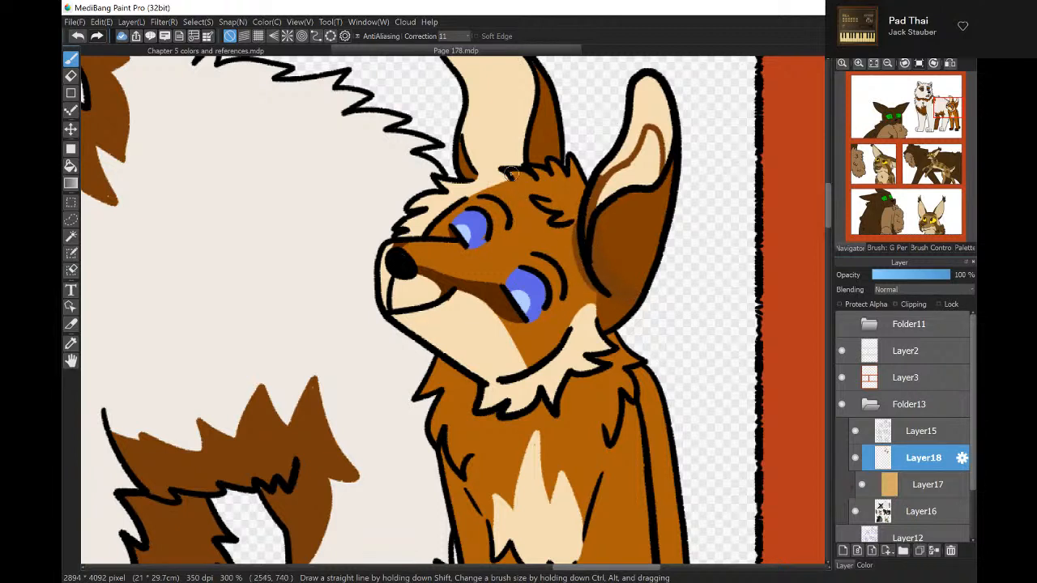
mouse_move(512, 173)
mouse_down()
mouse_move(534, 197)
mouse_move(509, 173)
mouse_move(553, 198)
mouse_move(523, 190)
mouse_move(557, 196)
mouse_move(526, 193)
mouse_move(534, 210)
mouse_move(552, 215)
mouse_move(543, 209)
mouse_move(542, 222)
mouse_move(572, 229)
mouse_up()
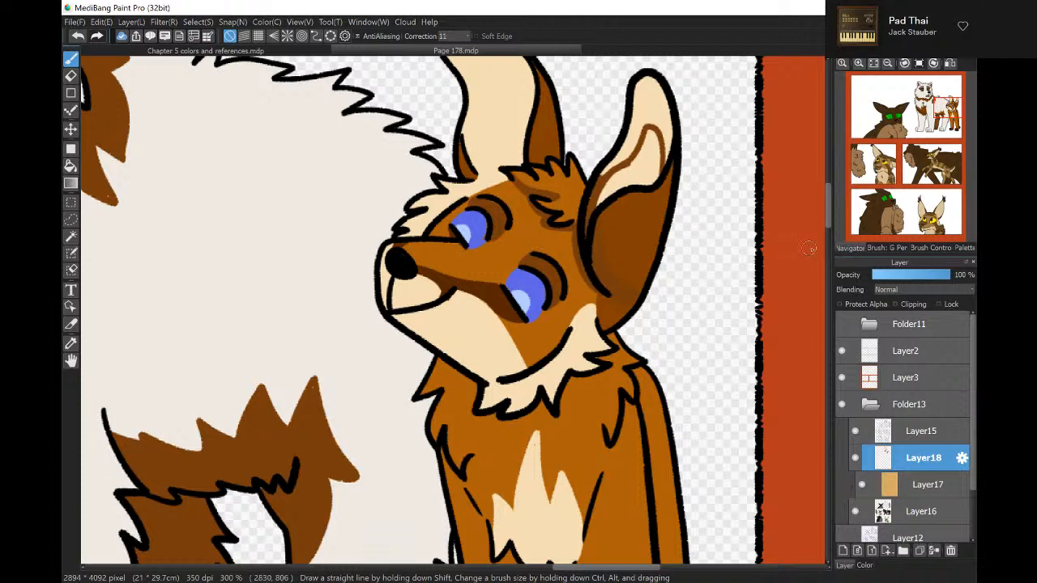
Outline a brown shadow inside the fox's left-hand ear and shade beside the far eye and along the jaw and cheek.
scroll(828, 212, up, 3)
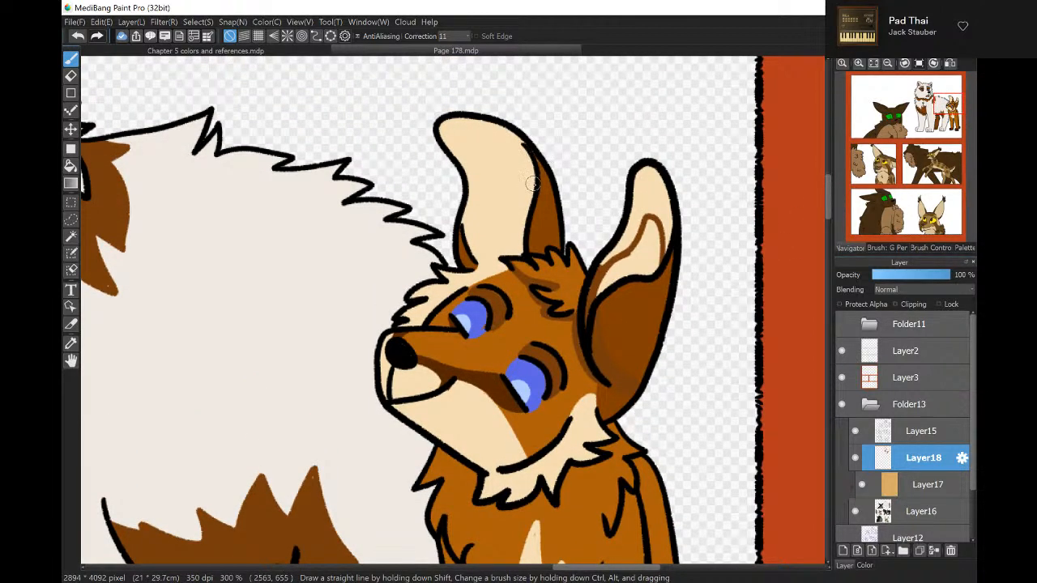
mouse_move(533, 185)
mouse_down()
mouse_move(499, 146)
mouse_move(482, 161)
mouse_move(493, 202)
mouse_move(466, 250)
mouse_move(503, 259)
mouse_up()
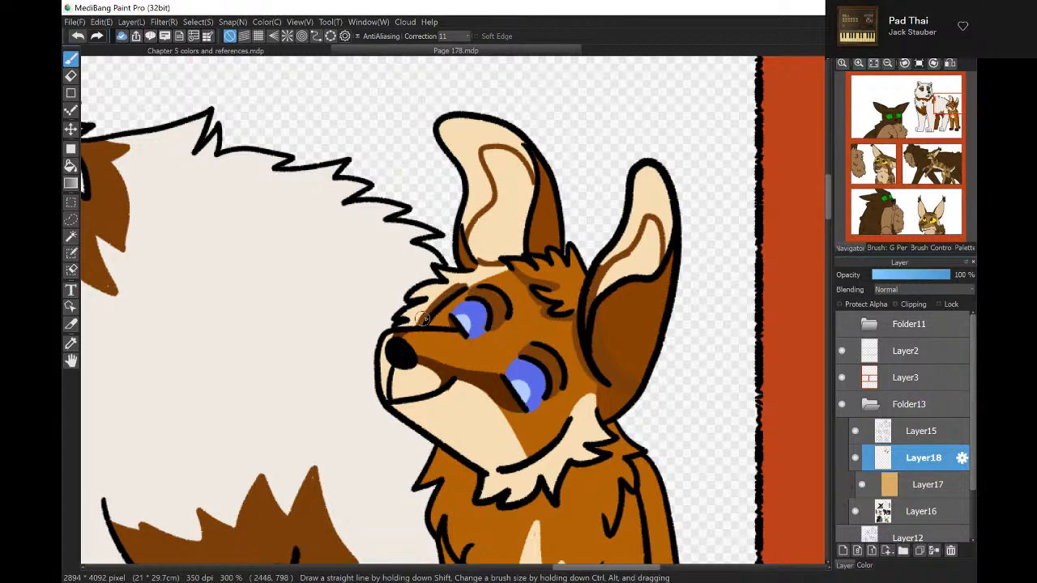
mouse_move(572, 420)
mouse_down()
mouse_move(519, 480)
mouse_move(484, 477)
mouse_move(532, 468)
mouse_move(548, 449)
mouse_move(514, 473)
mouse_move(551, 449)
mouse_move(499, 478)
mouse_move(532, 471)
mouse_up()
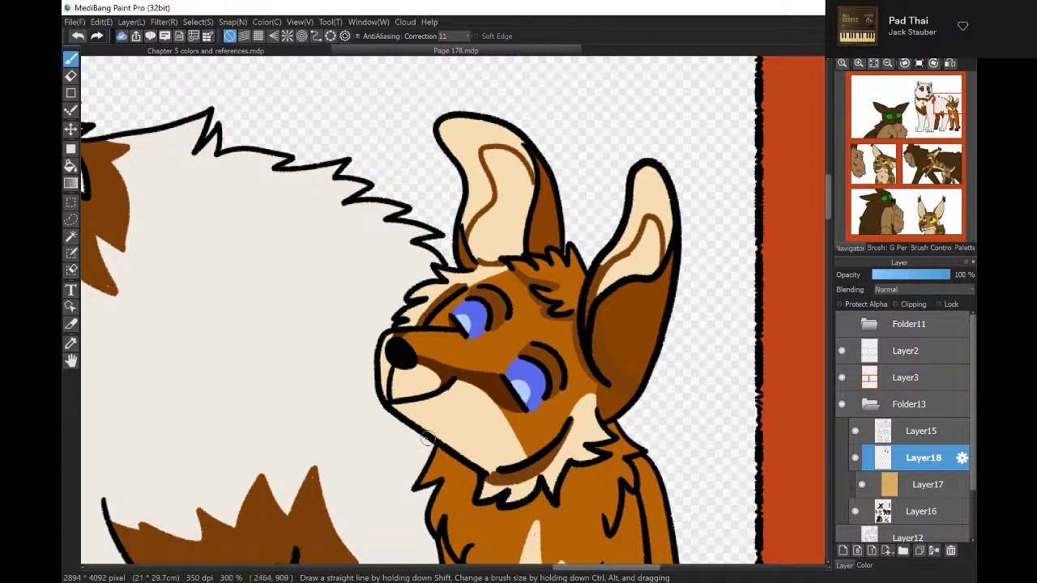
mouse_move(423, 436)
mouse_down()
mouse_move(491, 464)
mouse_move(470, 454)
mouse_move(495, 475)
mouse_move(462, 457)
mouse_move(492, 478)
mouse_up()
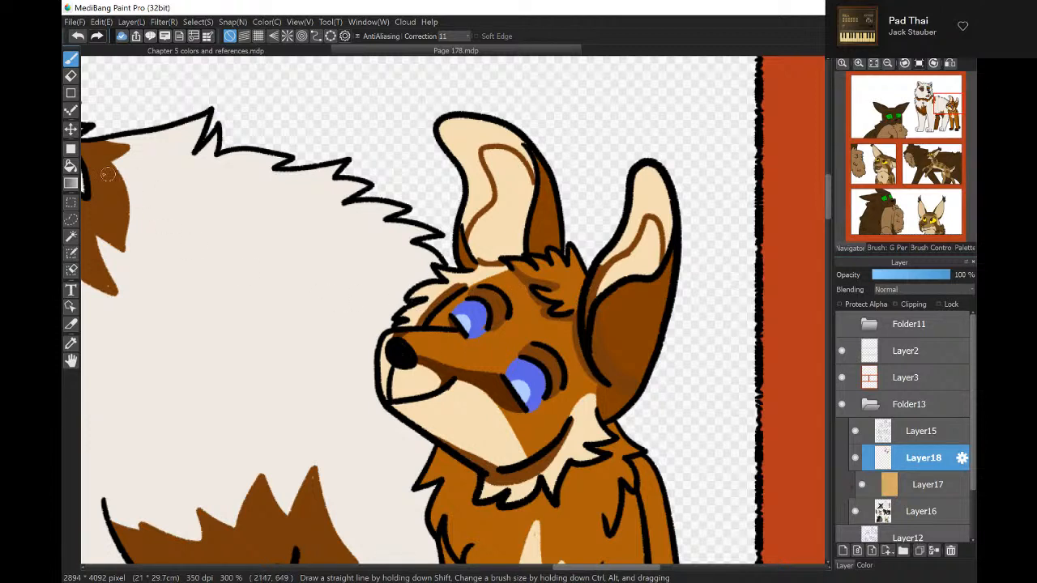
Fill the outlined shadows inside both of the fox's ears with brown.
click(70, 166)
click(493, 225)
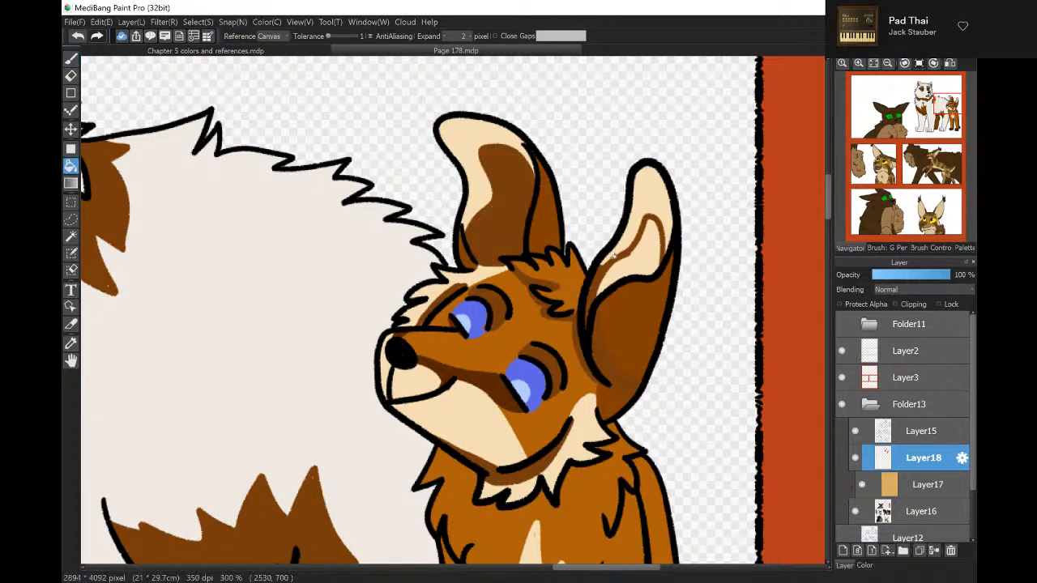
click(629, 265)
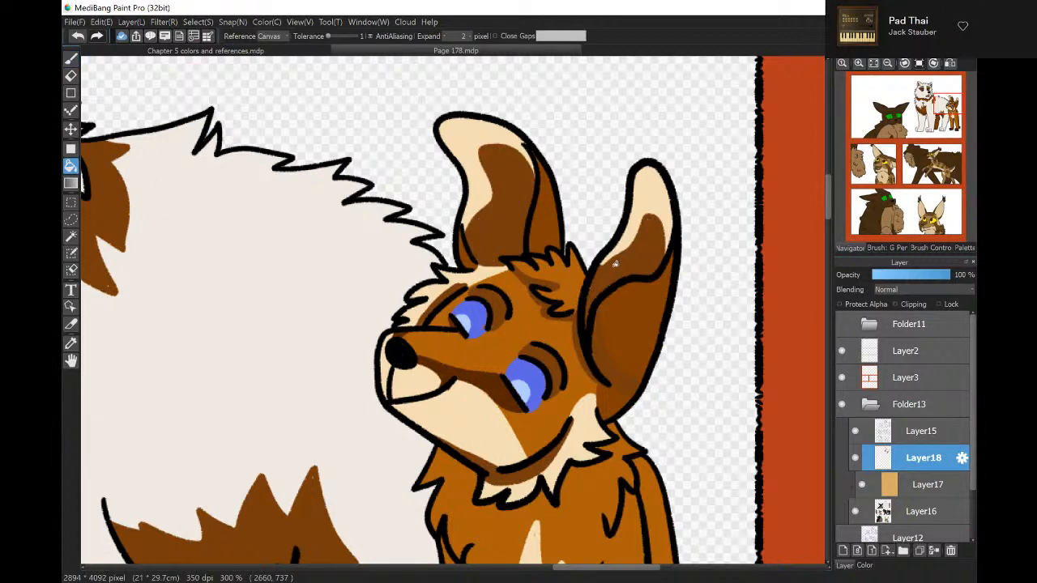
Paint brown shadows on the fur under the fox's chin and around its neck below the head.
click(71, 58)
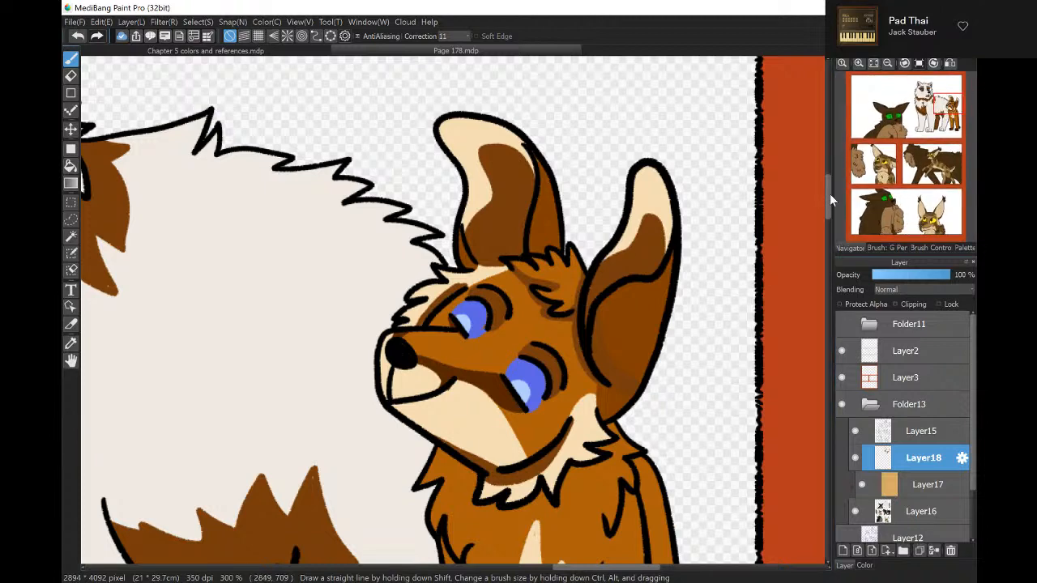
drag(830, 193, 827, 224)
drag(514, 221, 491, 236)
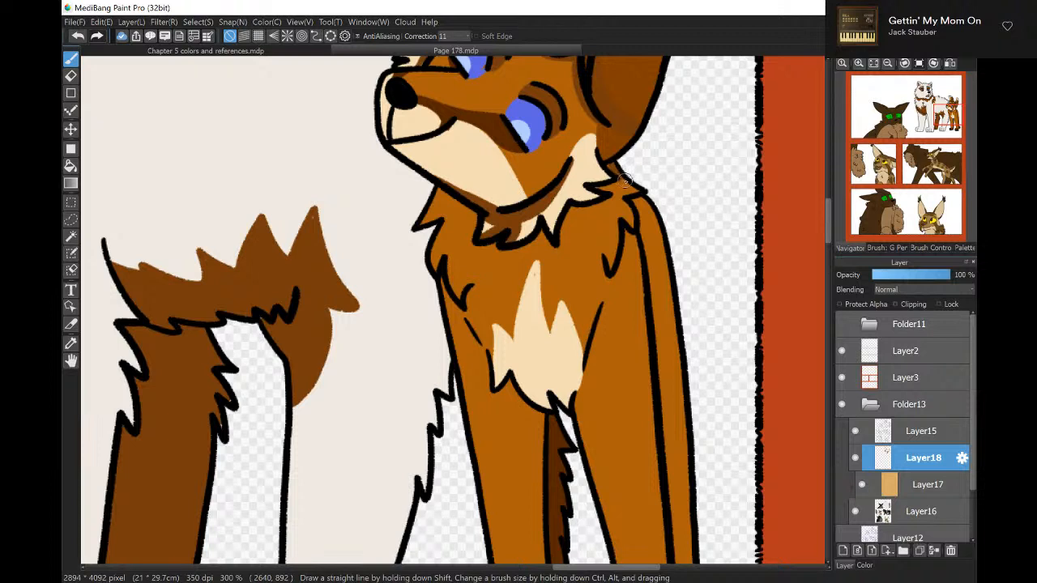
mouse_move(625, 181)
mouse_down()
mouse_move(604, 186)
mouse_move(626, 193)
mouse_move(578, 212)
mouse_move(588, 207)
mouse_up()
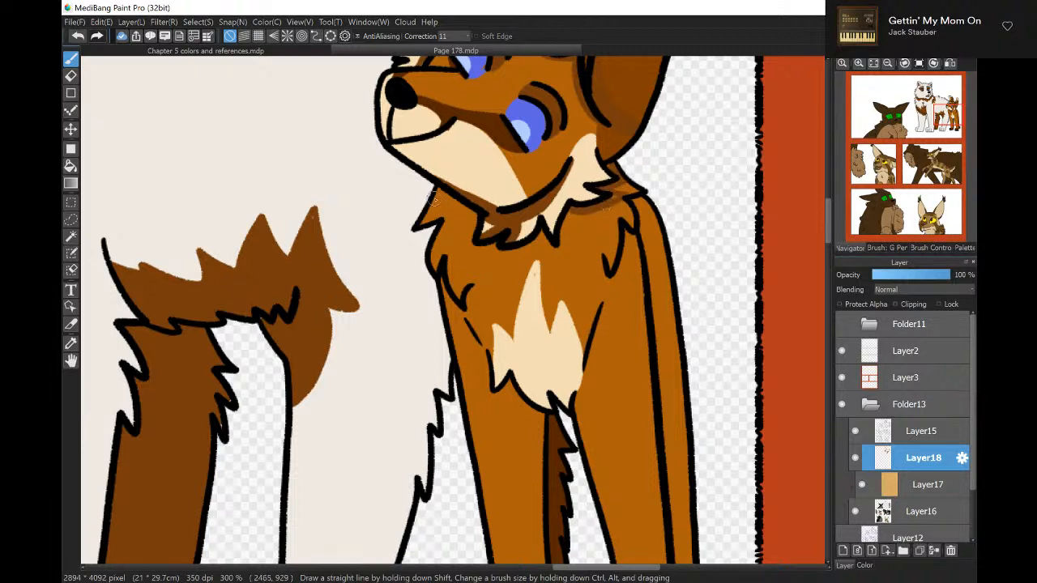
mouse_move(434, 196)
mouse_down()
mouse_move(479, 224)
mouse_move(431, 193)
mouse_move(478, 224)
mouse_move(470, 213)
mouse_move(470, 246)
mouse_move(472, 209)
mouse_move(469, 254)
mouse_move(505, 236)
mouse_move(500, 253)
mouse_move(540, 229)
mouse_move(564, 256)
mouse_move(561, 222)
mouse_up()
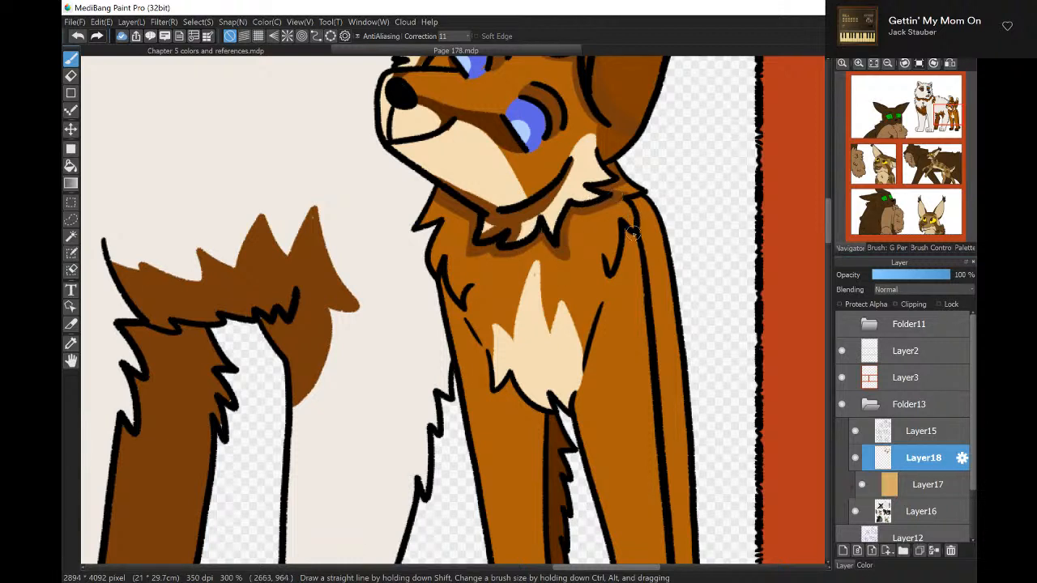
Outline brown shadows along the fox's chest fur, across both front legs and on the dark fur behind them.
mouse_move(628, 234)
mouse_down()
mouse_move(603, 343)
mouse_move(590, 452)
mouse_up()
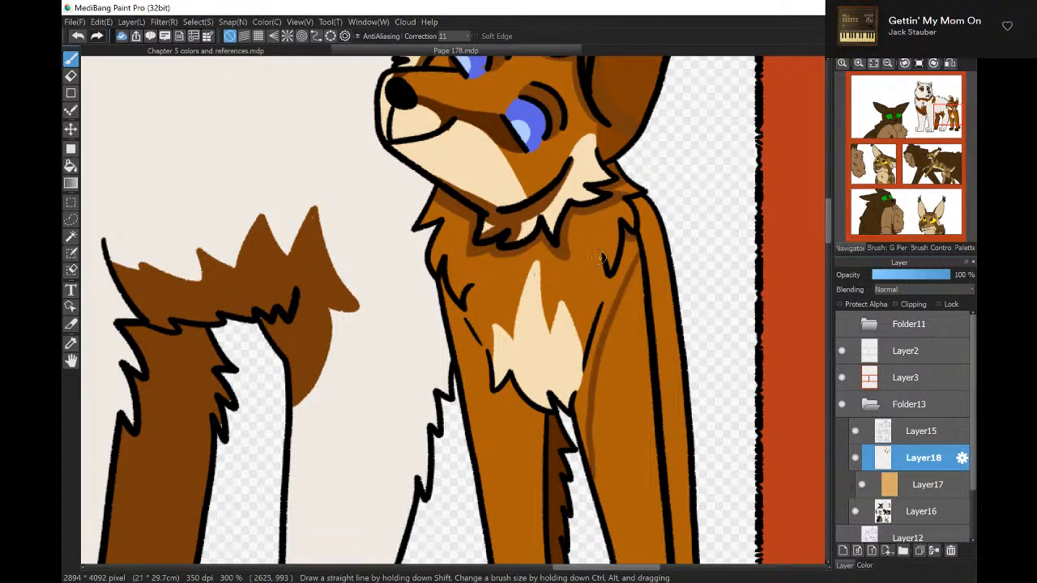
mouse_move(602, 256)
mouse_down()
mouse_move(598, 317)
mouse_move(595, 307)
mouse_move(575, 395)
mouse_up()
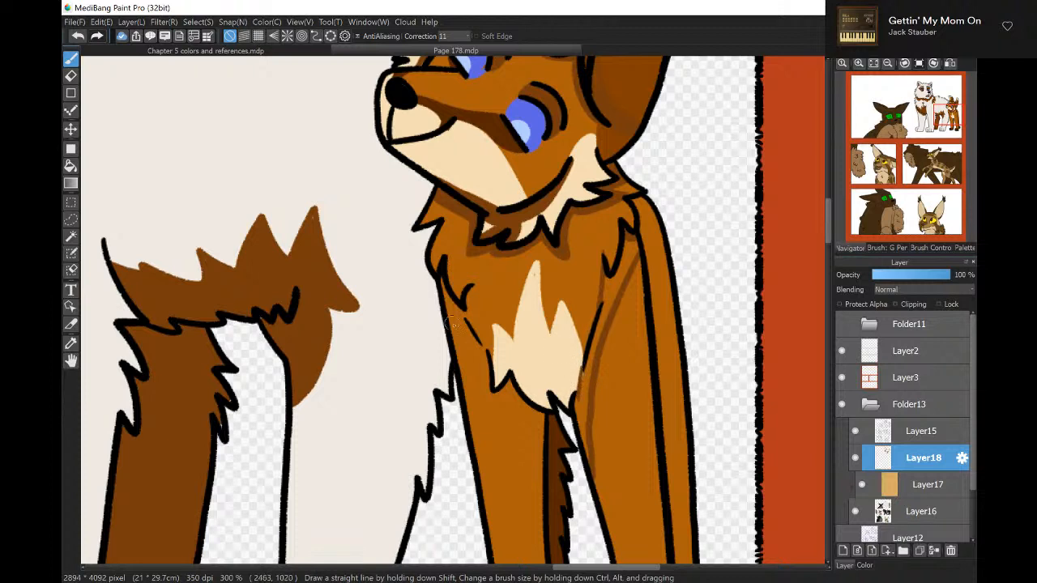
drag(459, 369, 526, 507)
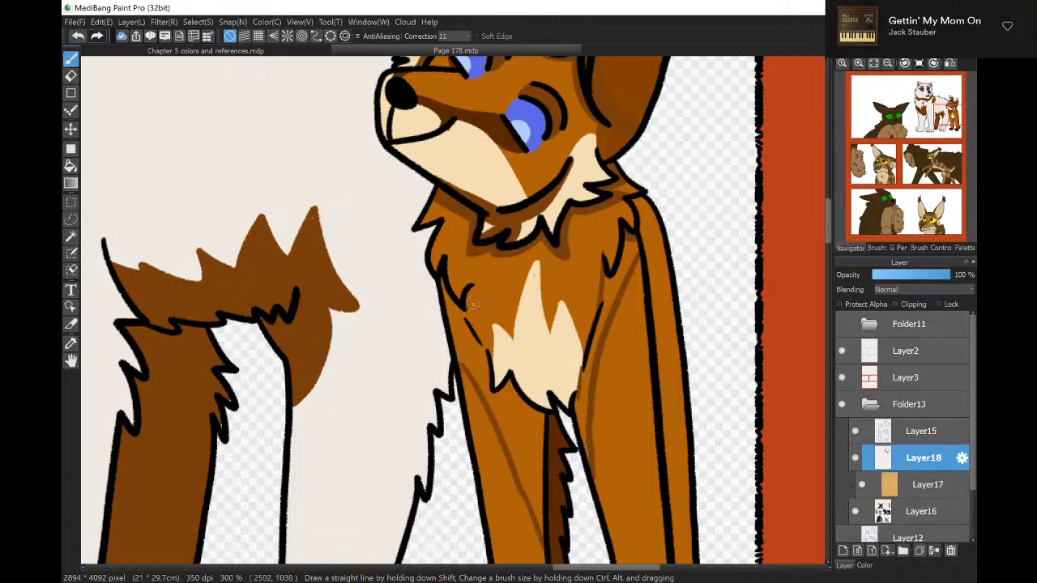
drag(469, 290, 478, 339)
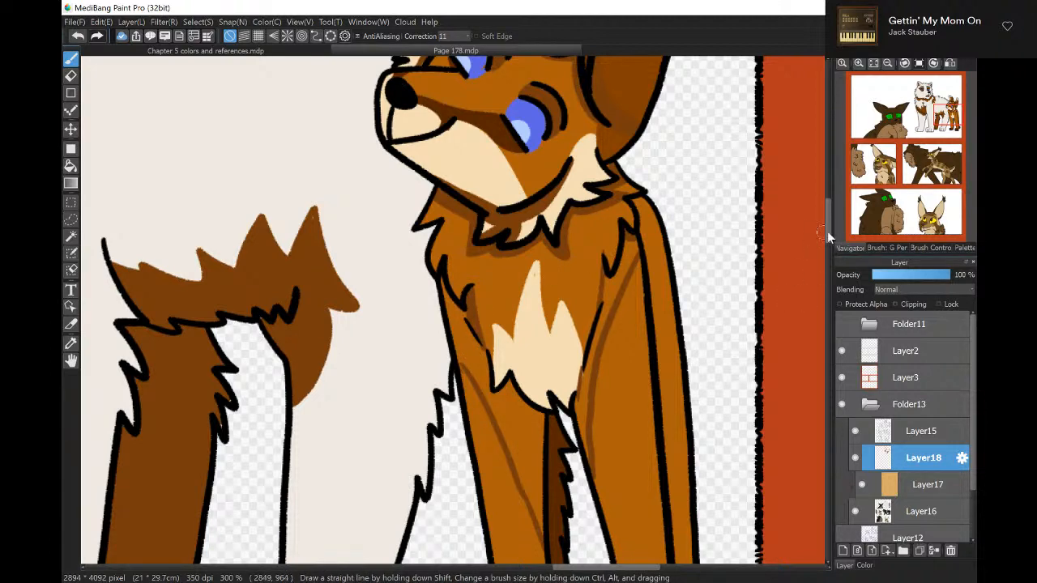
scroll(829, 239, down, 5)
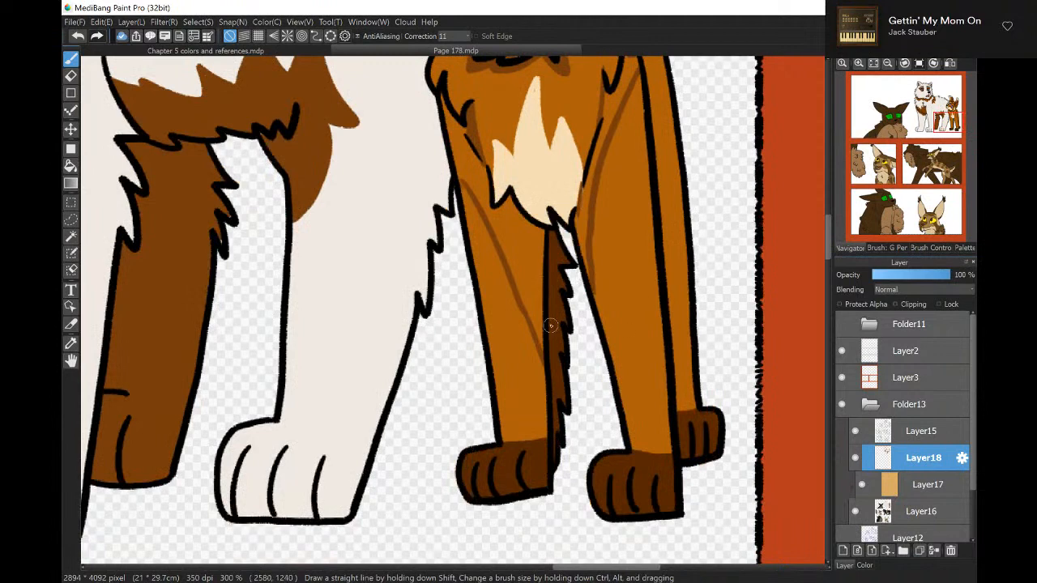
drag(547, 324, 566, 355)
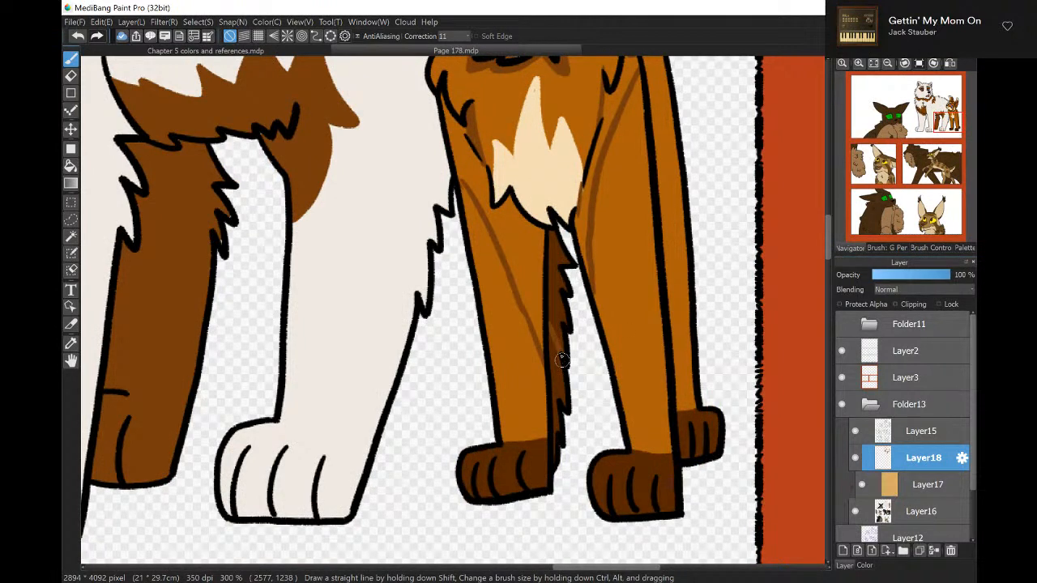
Fill the outlined shadows on the fox's front legs and the dark fur between them with brown.
click(71, 183)
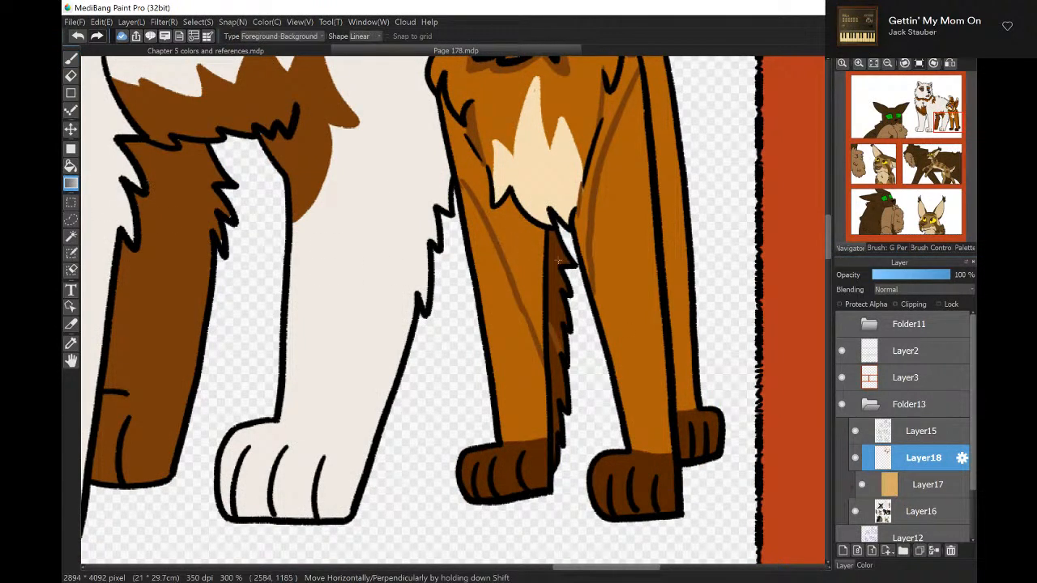
click(71, 165)
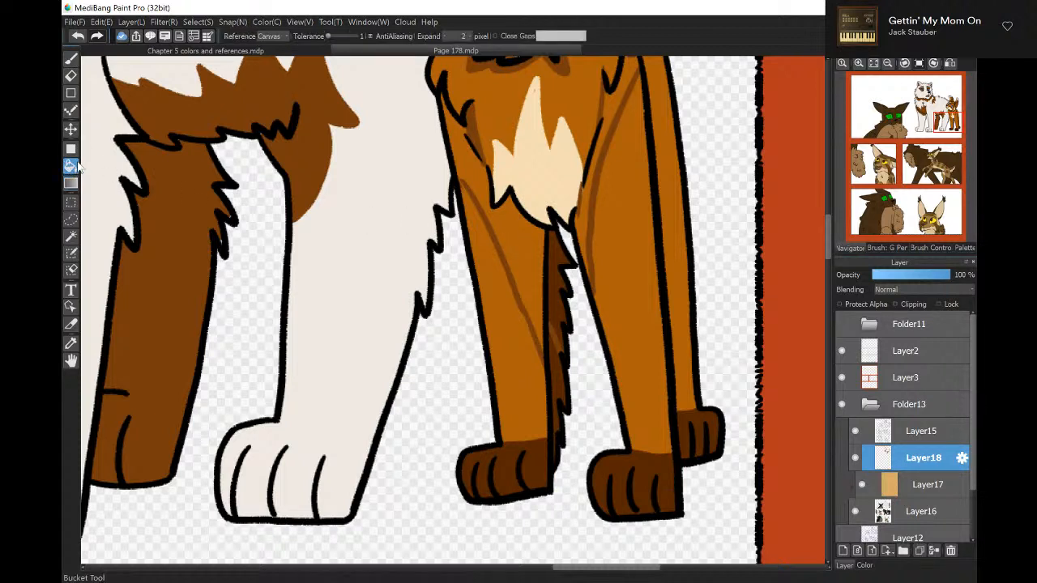
click(496, 183)
click(559, 249)
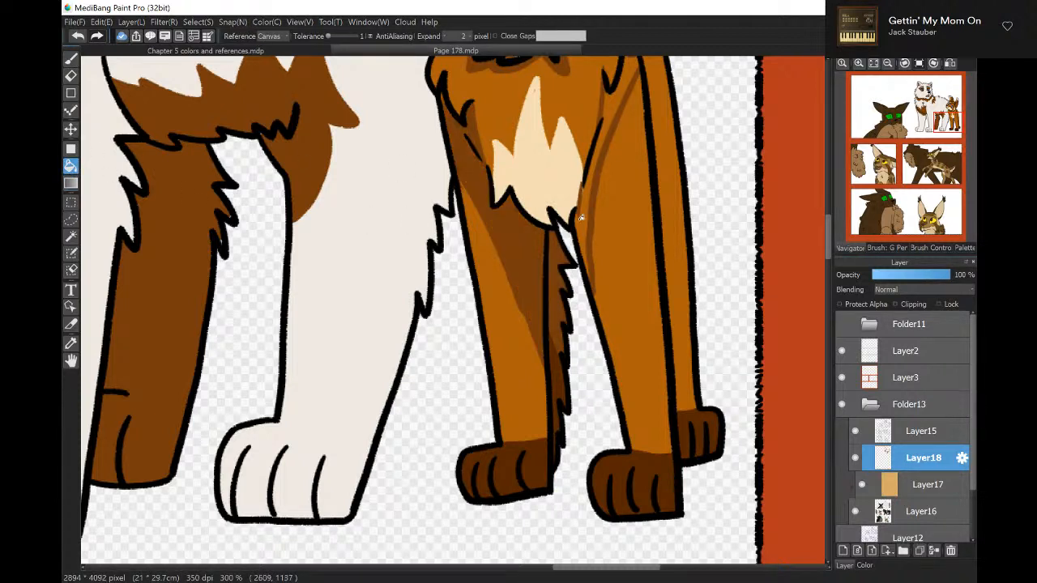
click(583, 217)
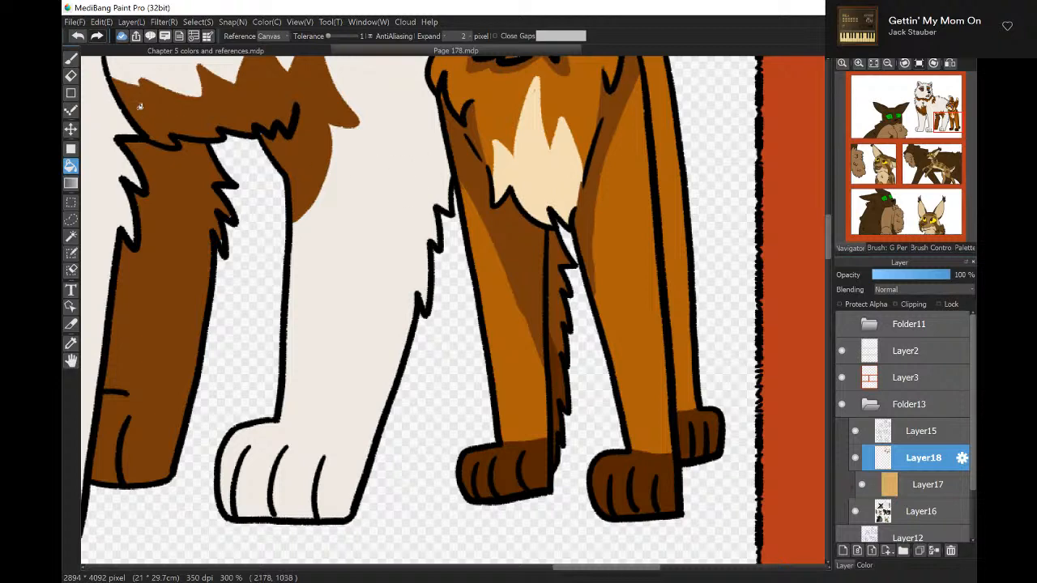
Outline brown shadows around both green eyes of the dark brown cat, from the brow lines down across the middle of each eye.
click(71, 58)
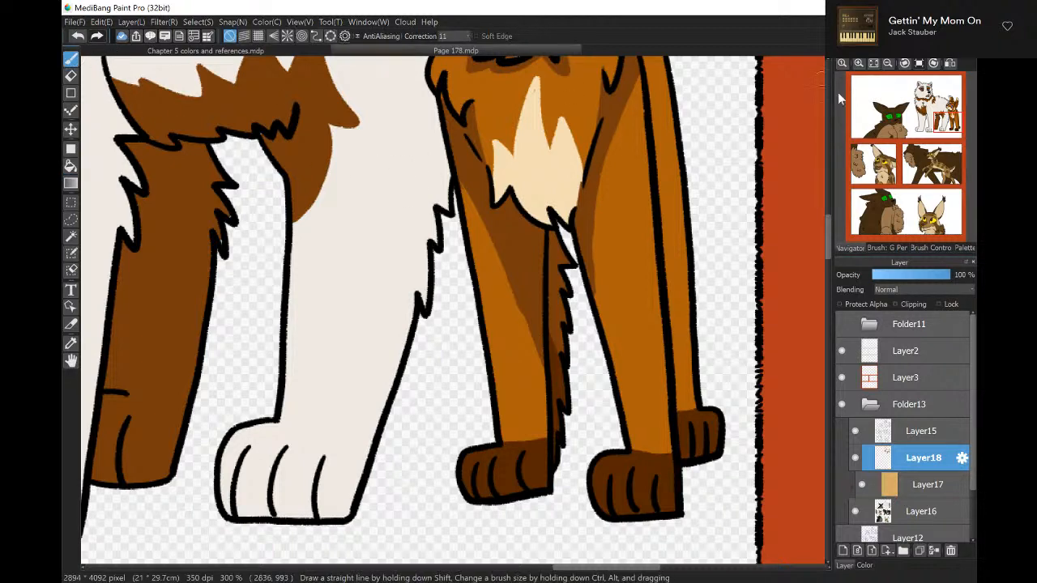
drag(890, 113, 895, 121)
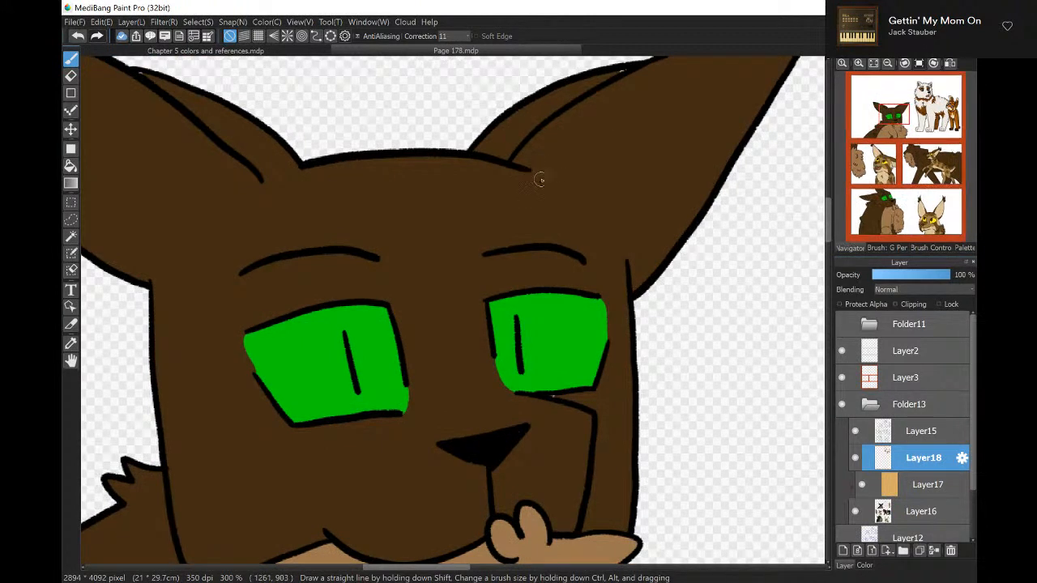
drag(485, 256, 487, 296)
mouse_move(584, 262)
mouse_down()
mouse_move(599, 286)
mouse_move(603, 341)
mouse_move(605, 302)
mouse_move(605, 343)
mouse_move(487, 347)
mouse_up()
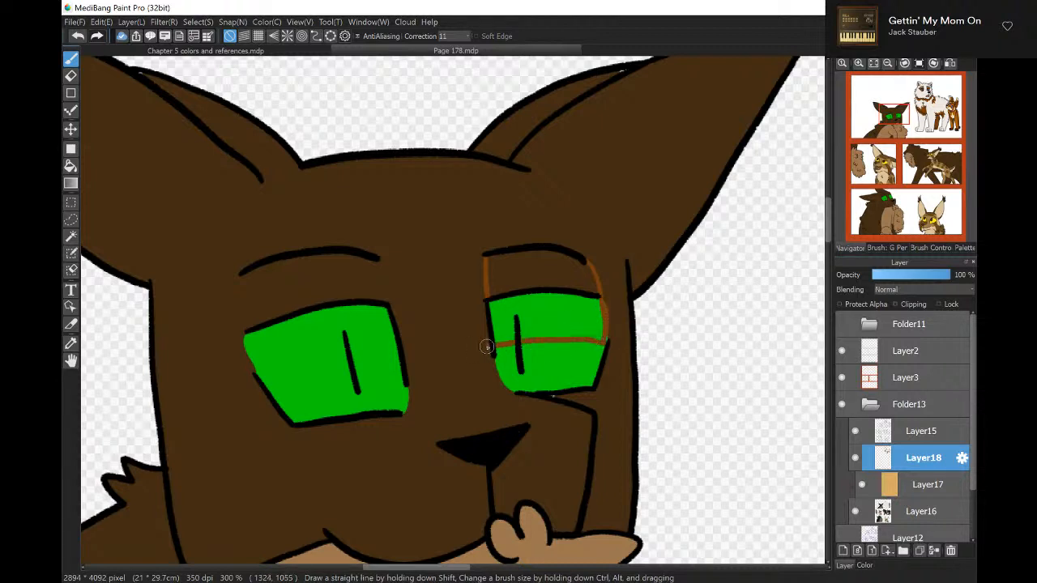
key(e)
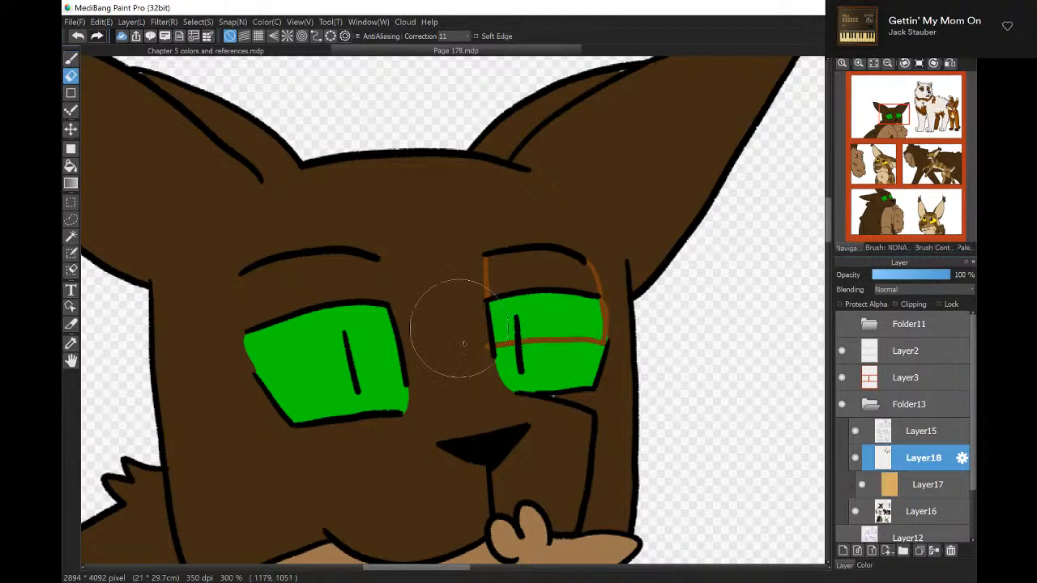
key(b)
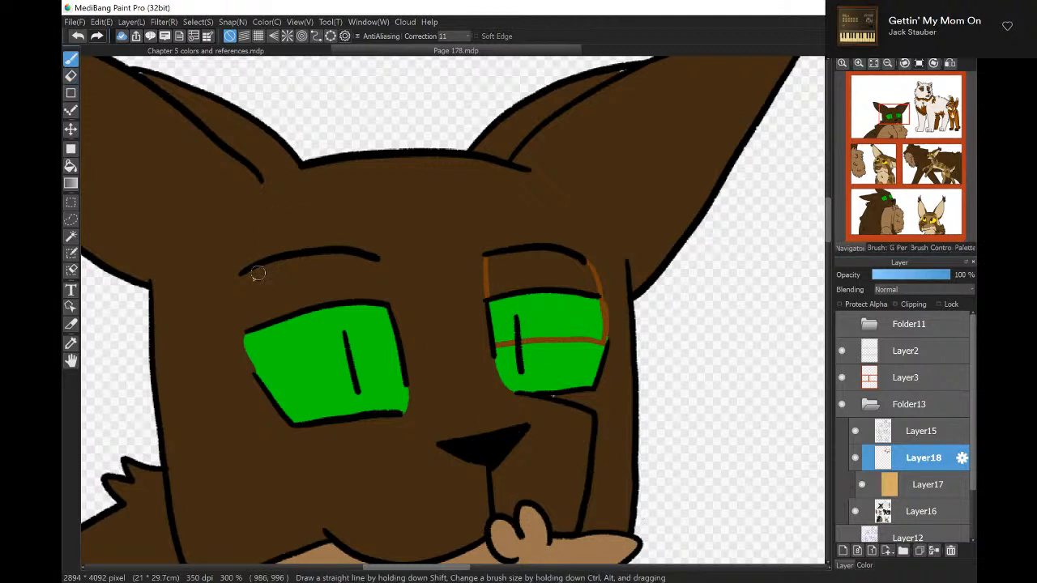
mouse_move(241, 273)
mouse_down()
mouse_move(231, 320)
mouse_move(260, 379)
mouse_move(392, 355)
mouse_up()
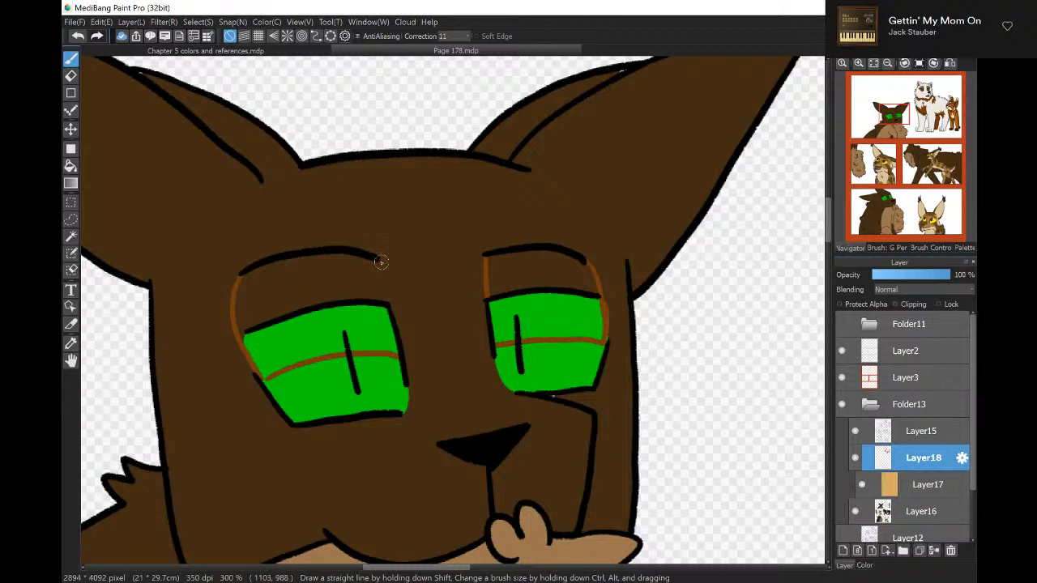
drag(380, 260, 384, 299)
Fill the outlined eyelid and upper-eye shadows on both of the dark brown cat's eyes with brown.
click(72, 166)
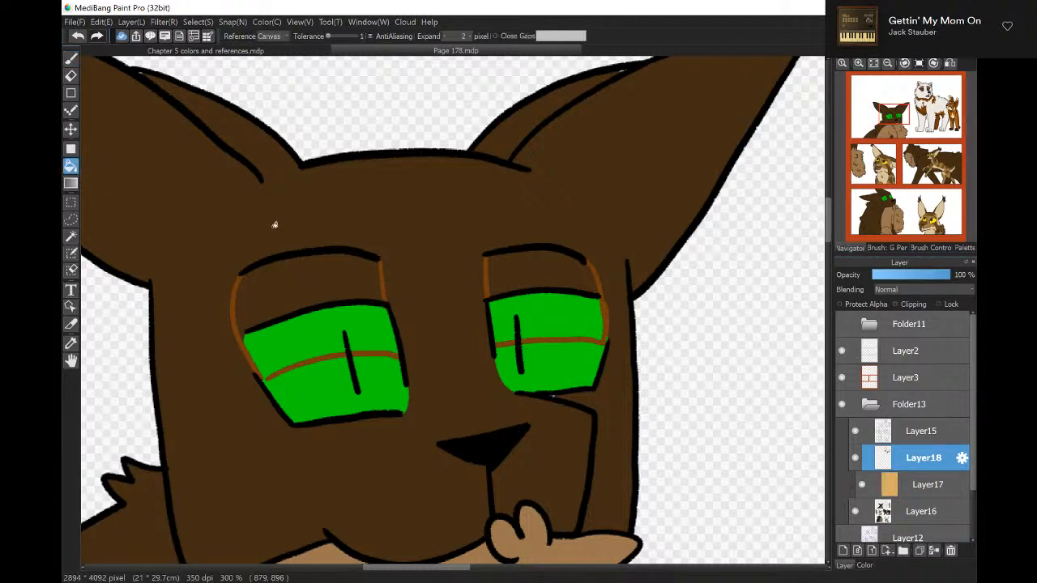
click(331, 287)
click(387, 316)
click(530, 303)
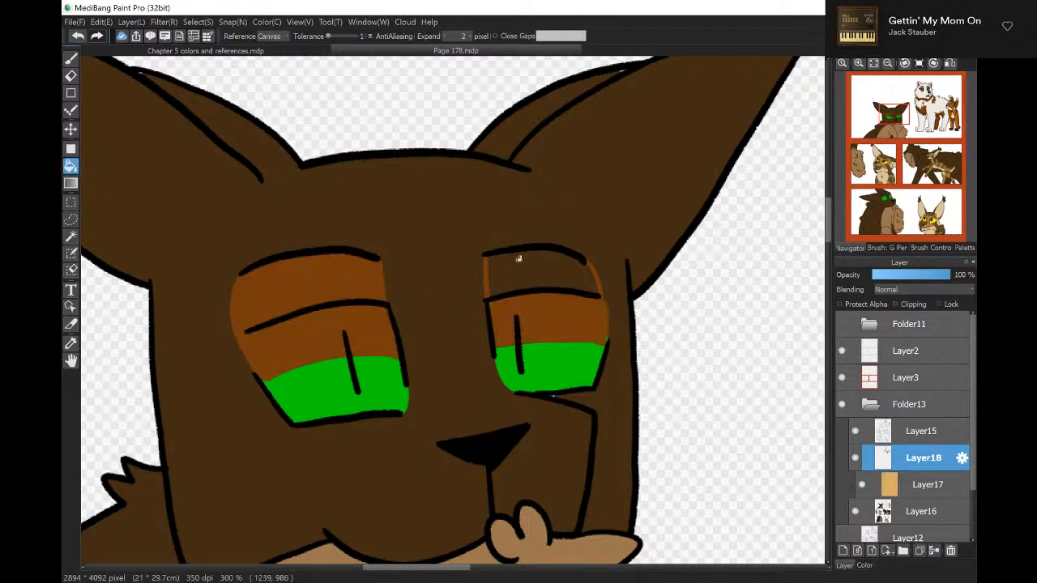
click(512, 257)
Outline shadows inside both of the dark brown cat's ears and fill them with brown.
click(72, 60)
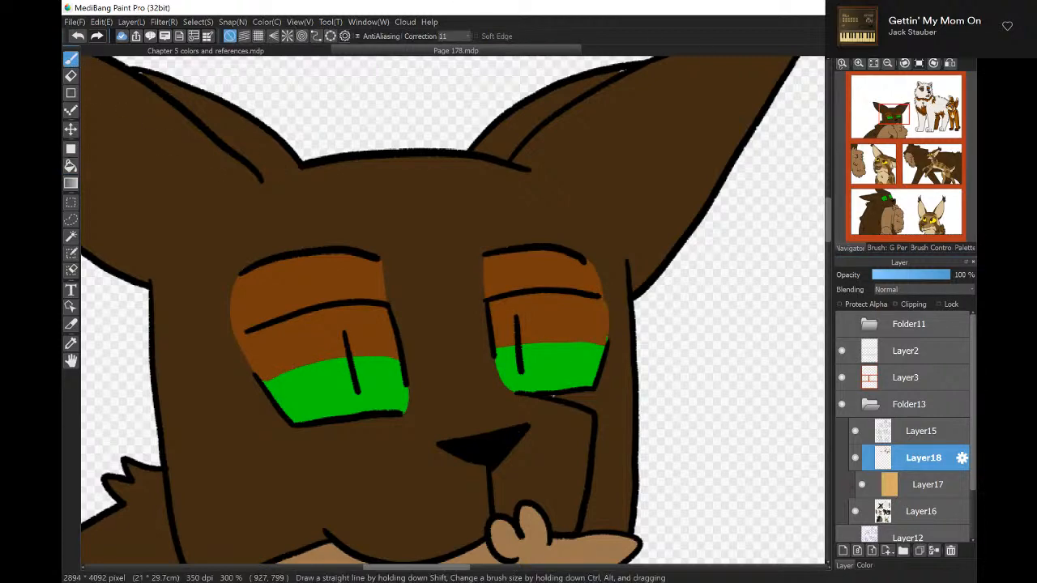
click(888, 64)
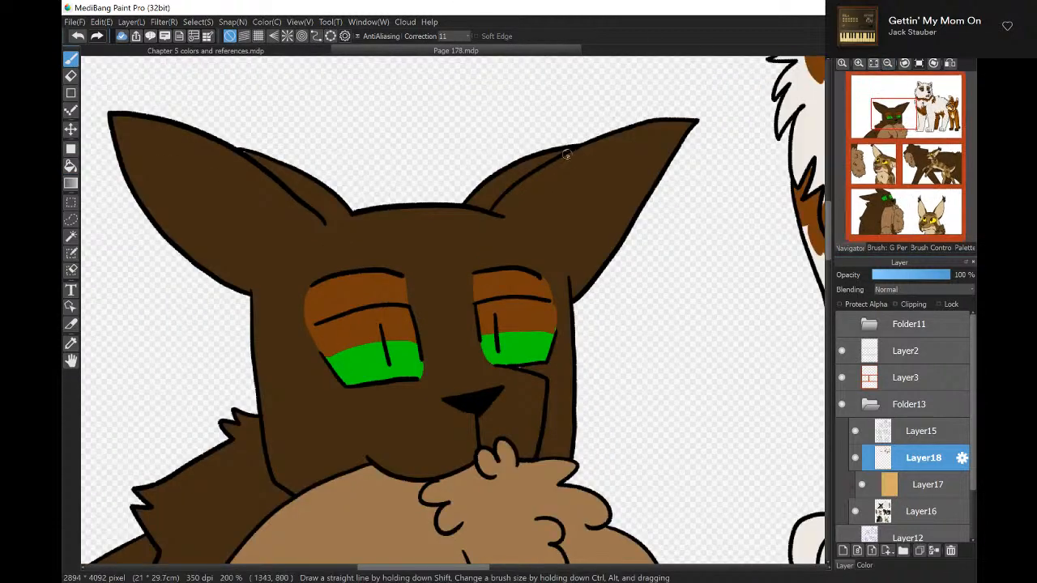
mouse_move(576, 149)
mouse_down()
mouse_move(642, 158)
mouse_move(567, 239)
mouse_move(499, 216)
mouse_up()
mouse_move(245, 156)
mouse_down()
mouse_move(169, 187)
mouse_move(264, 262)
mouse_move(328, 206)
mouse_up()
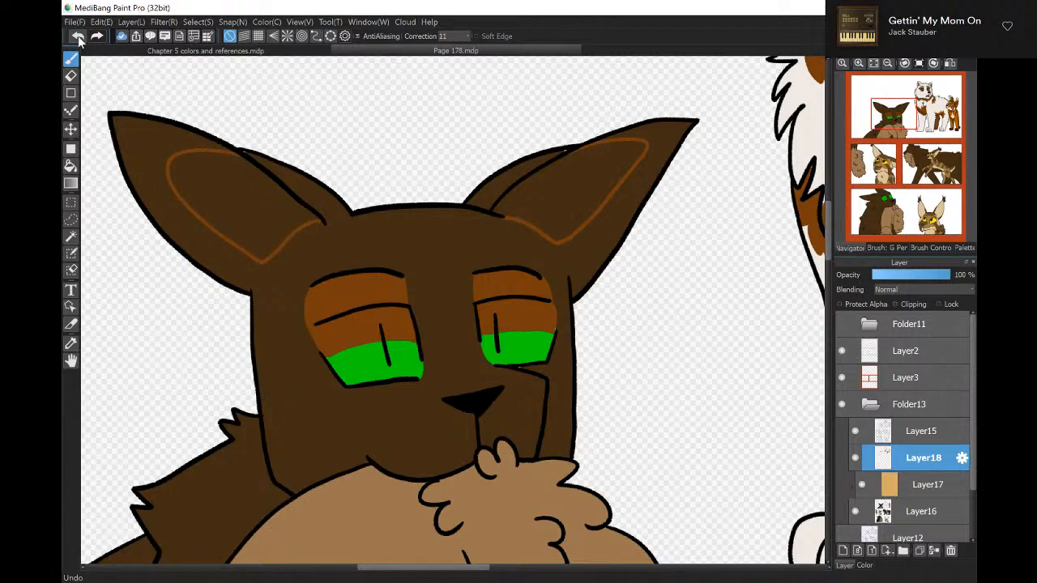
click(70, 166)
click(237, 200)
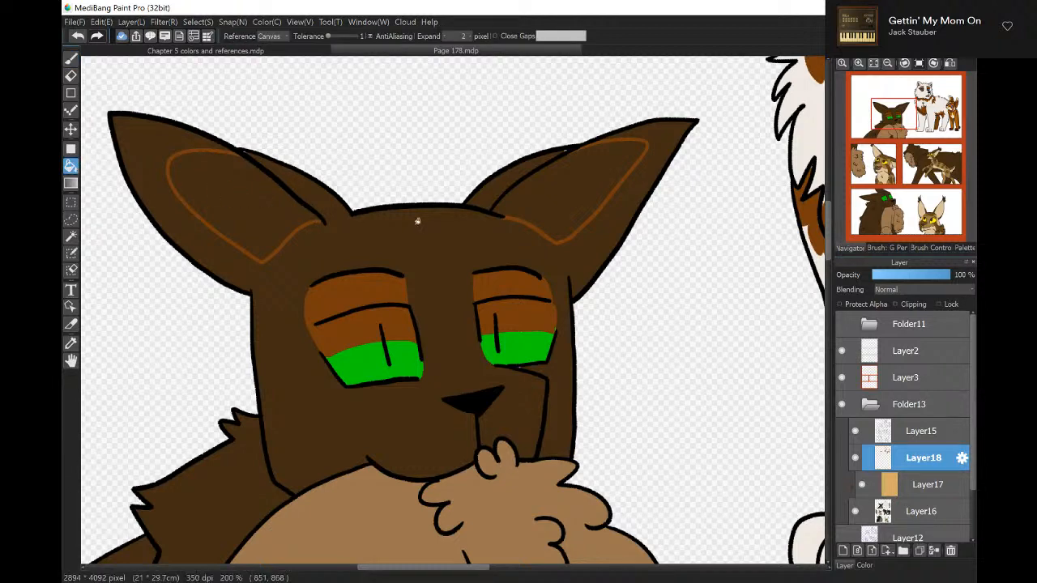
click(556, 188)
click(71, 59)
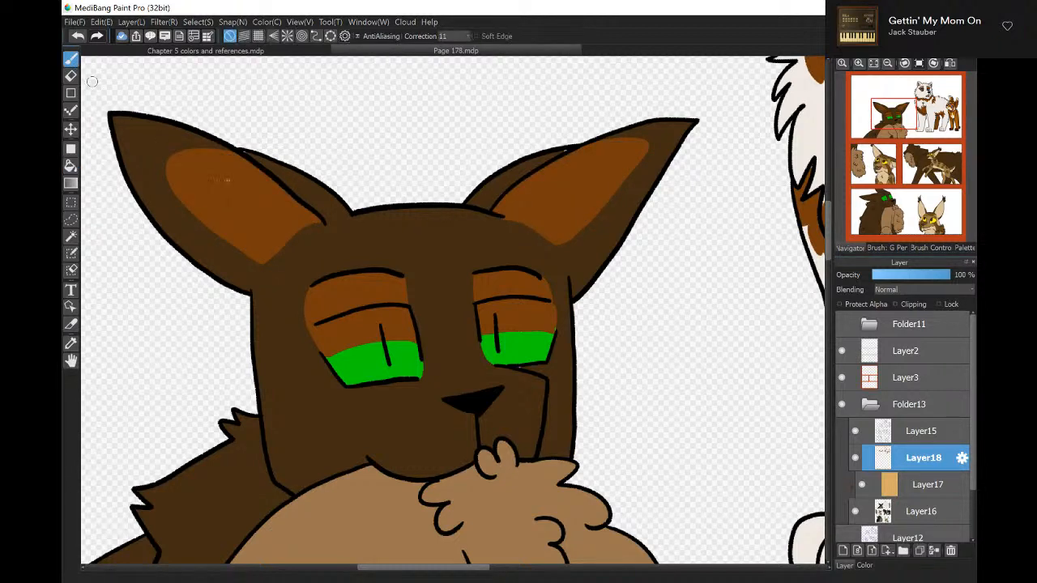
Switch to Spotify and play Buttercup from Jack Stauber's album Pop Food.
key(alt+Tab)
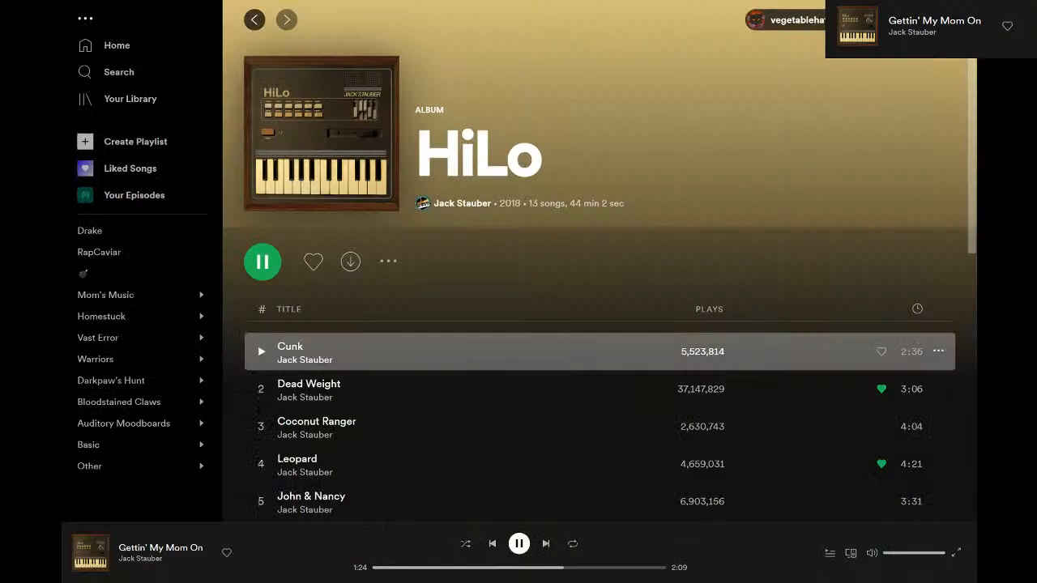
click(463, 203)
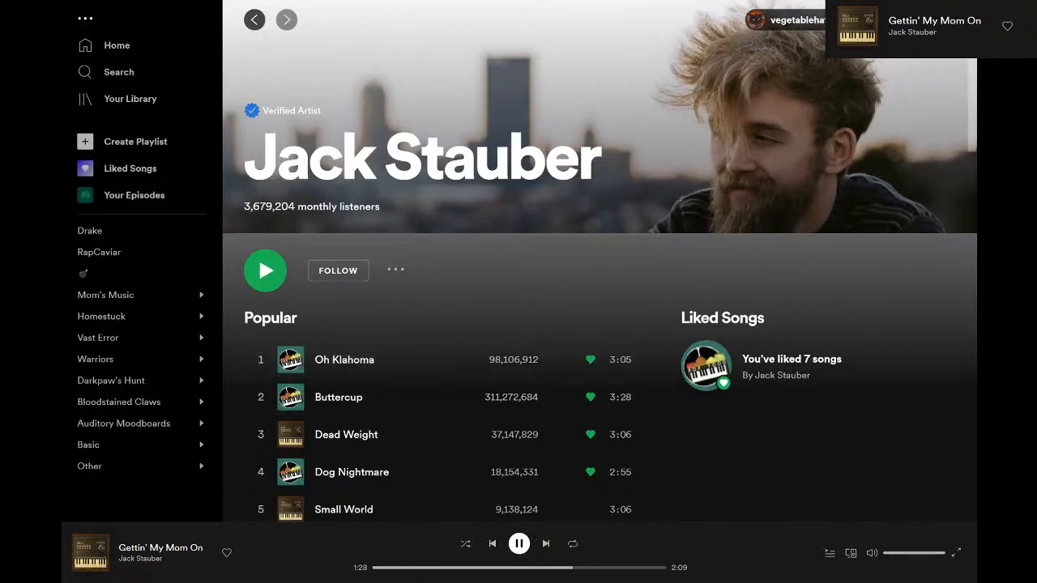
double_click(405, 359)
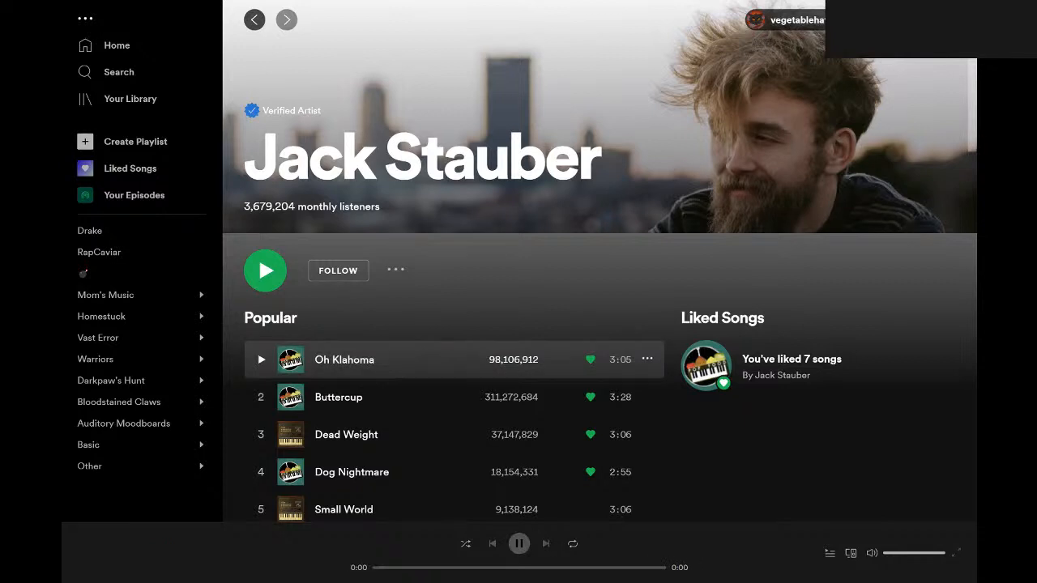
scroll(600, 324, down, 4)
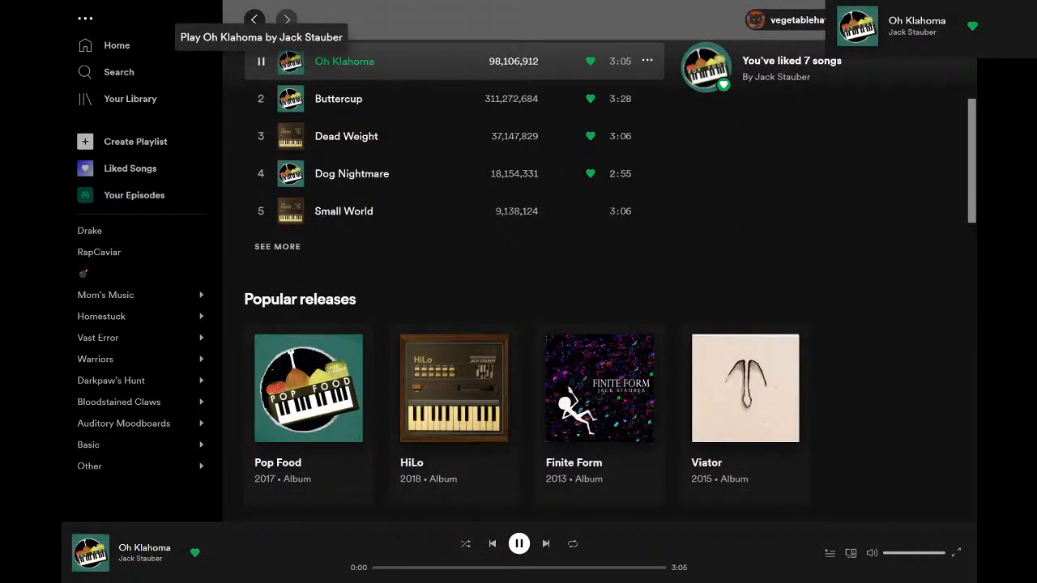
click(309, 389)
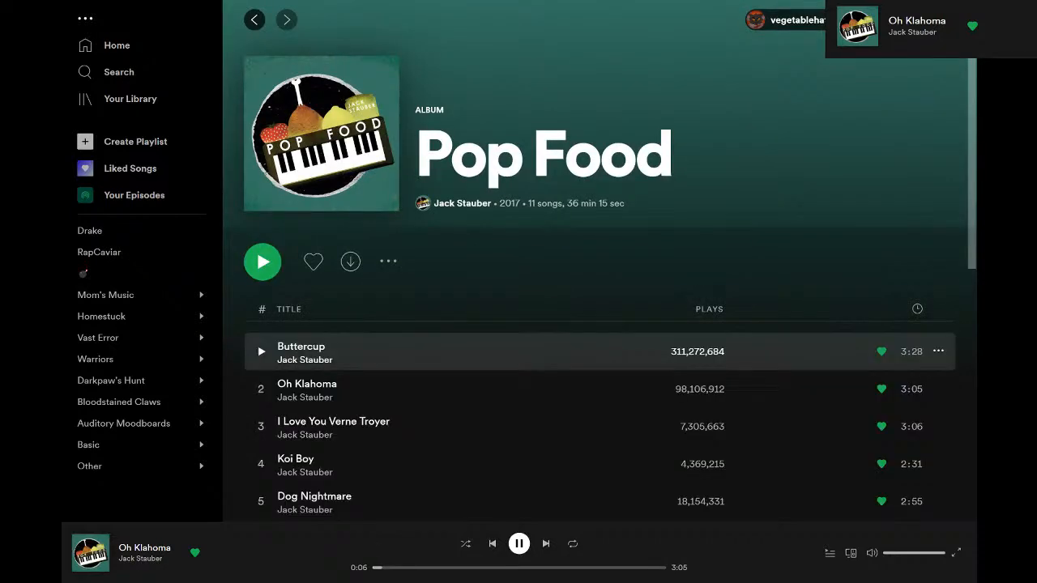
click(261, 352)
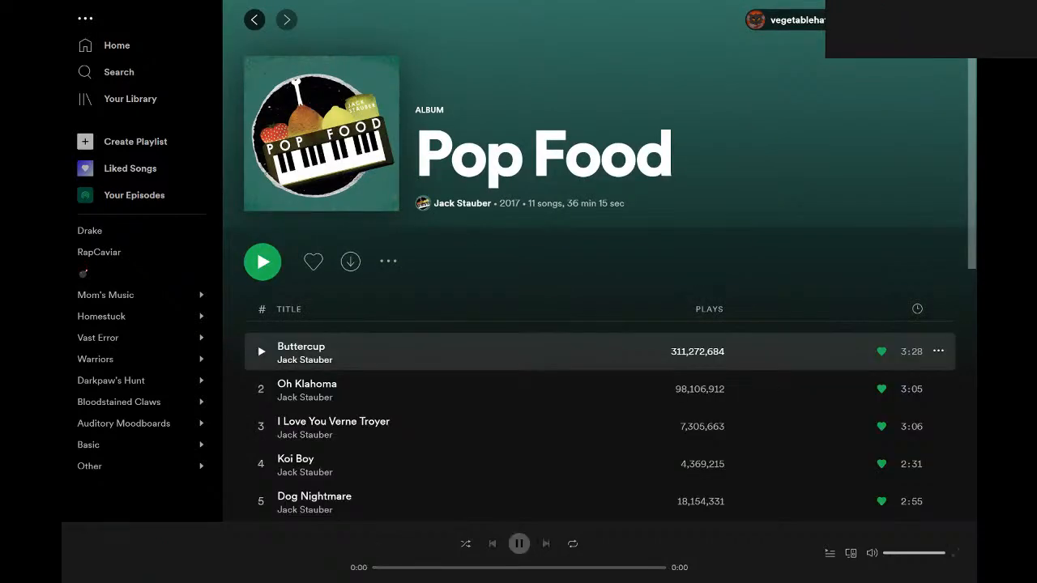
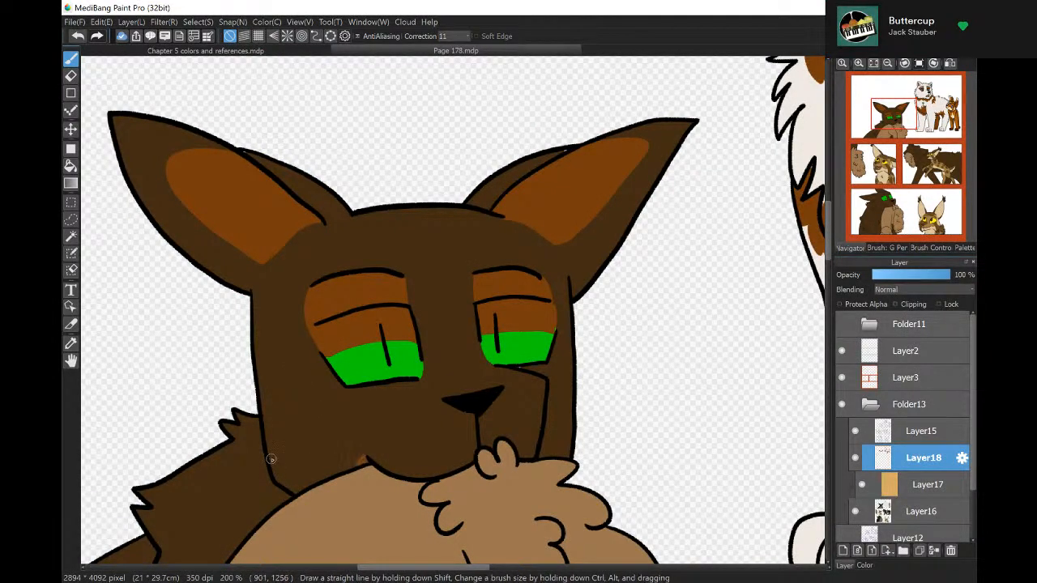
Paint brown shadows along the dark brown cat's lower jaw and a jagged one on the neck fur beside it.
mouse_move(270, 460)
mouse_down()
mouse_move(318, 482)
mouse_move(280, 465)
mouse_up()
click(71, 166)
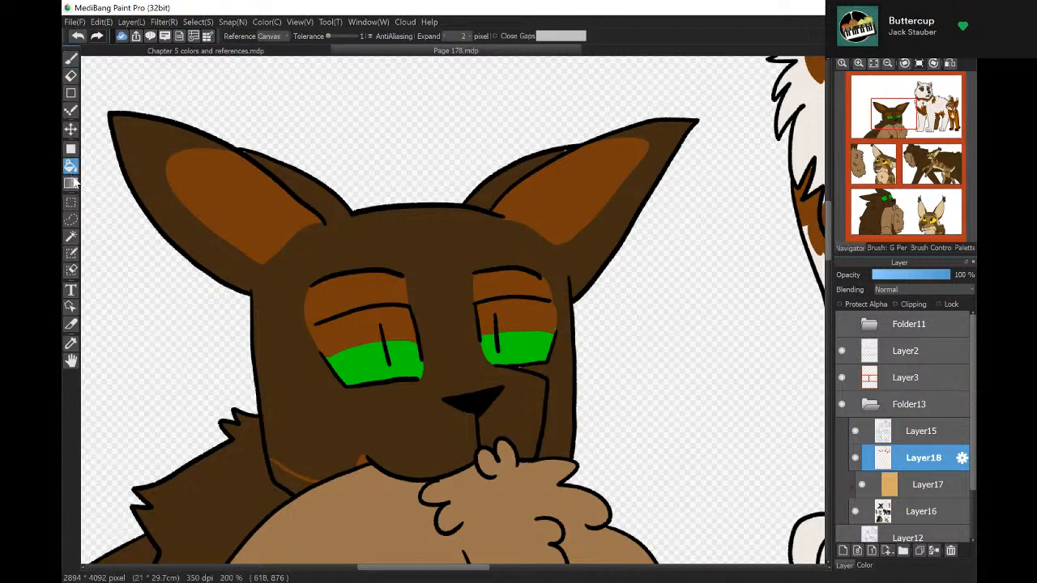
click(290, 483)
click(71, 59)
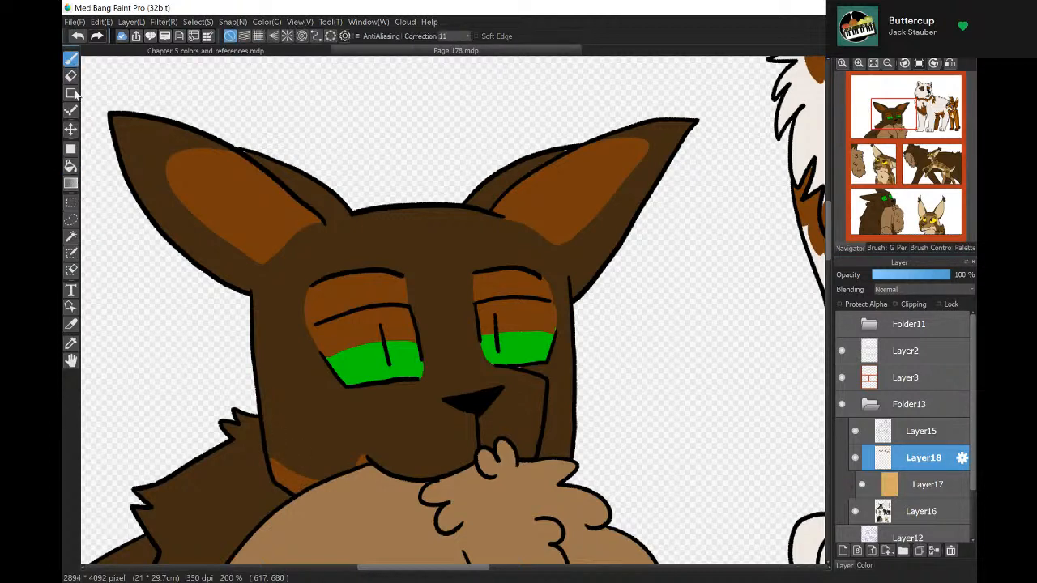
mouse_move(243, 415)
mouse_down()
mouse_move(247, 476)
mouse_move(227, 491)
mouse_move(250, 497)
mouse_move(230, 517)
mouse_move(258, 522)
mouse_up()
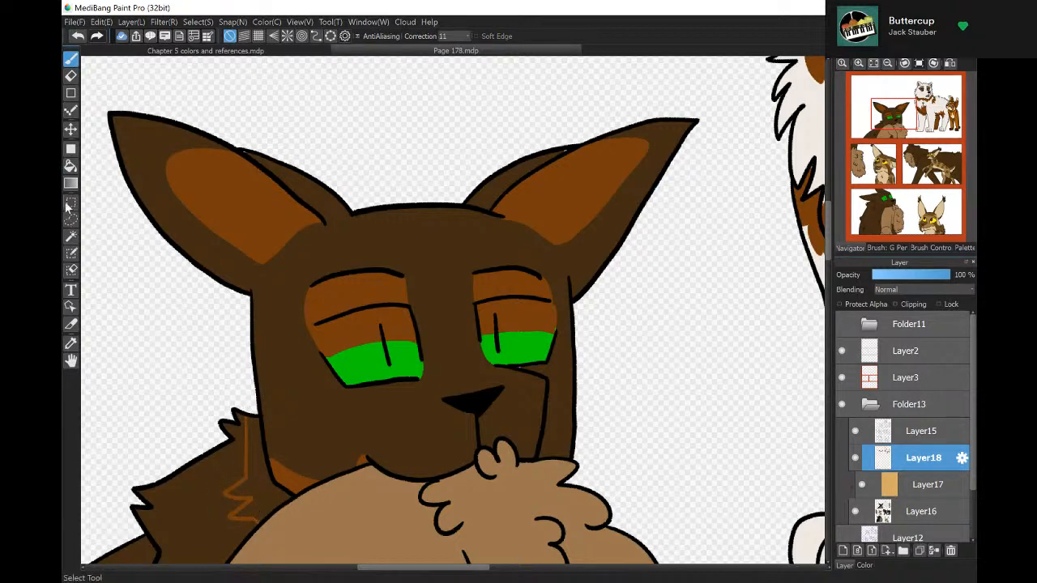
click(71, 165)
click(264, 459)
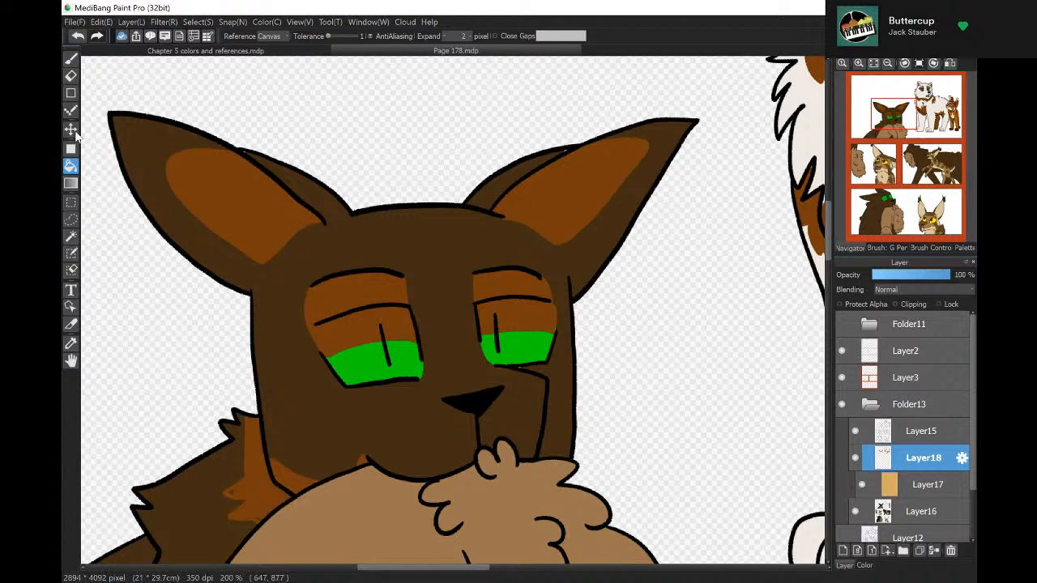
click(71, 58)
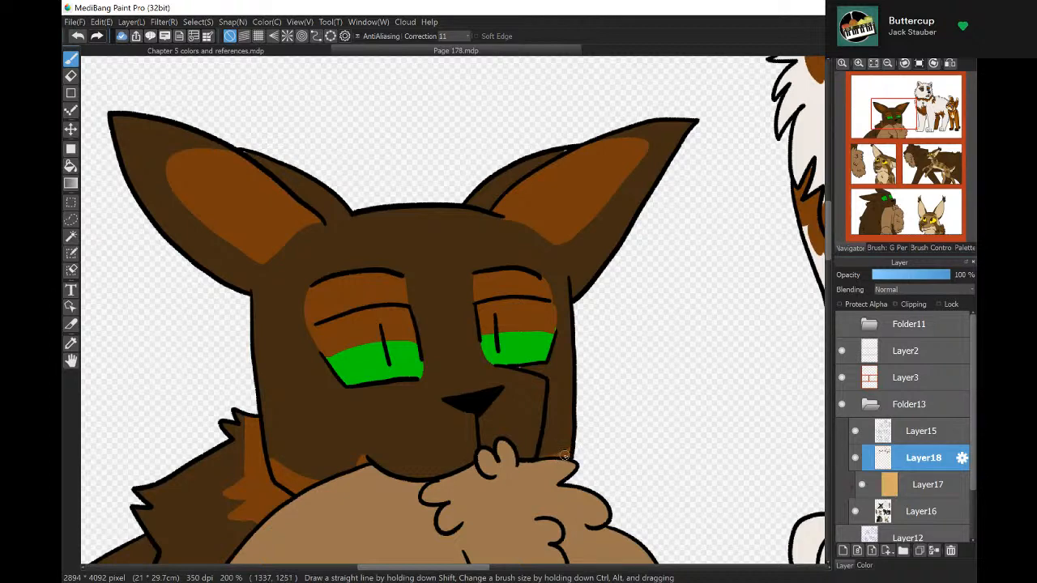
Paint a jagged brown shadow on the cat's back behind the neck fur and fill the small dark gap under the arm.
drag(892, 130, 879, 140)
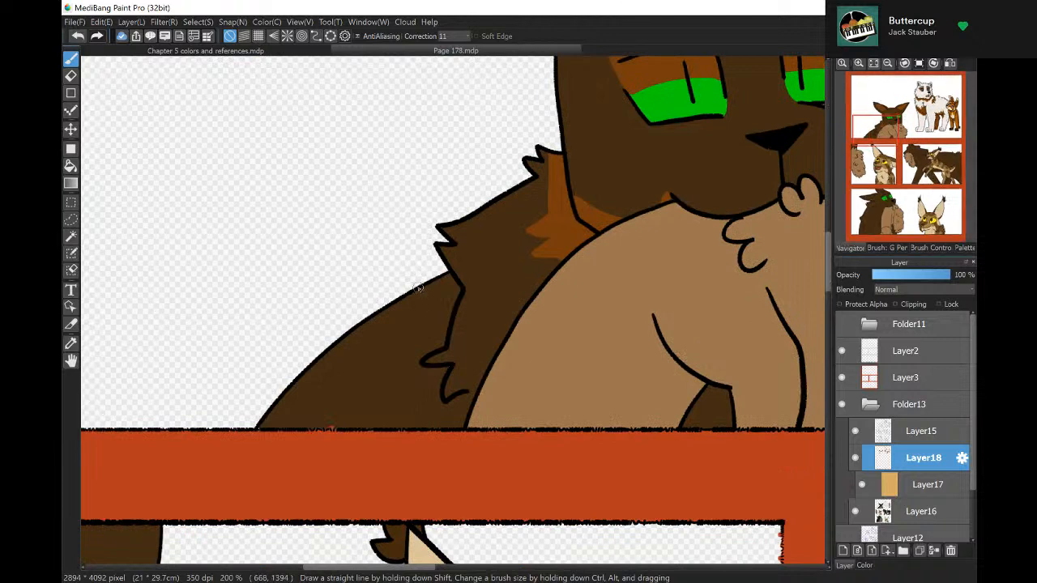
mouse_move(420, 293)
mouse_down()
mouse_move(394, 409)
mouse_move(425, 422)
mouse_up()
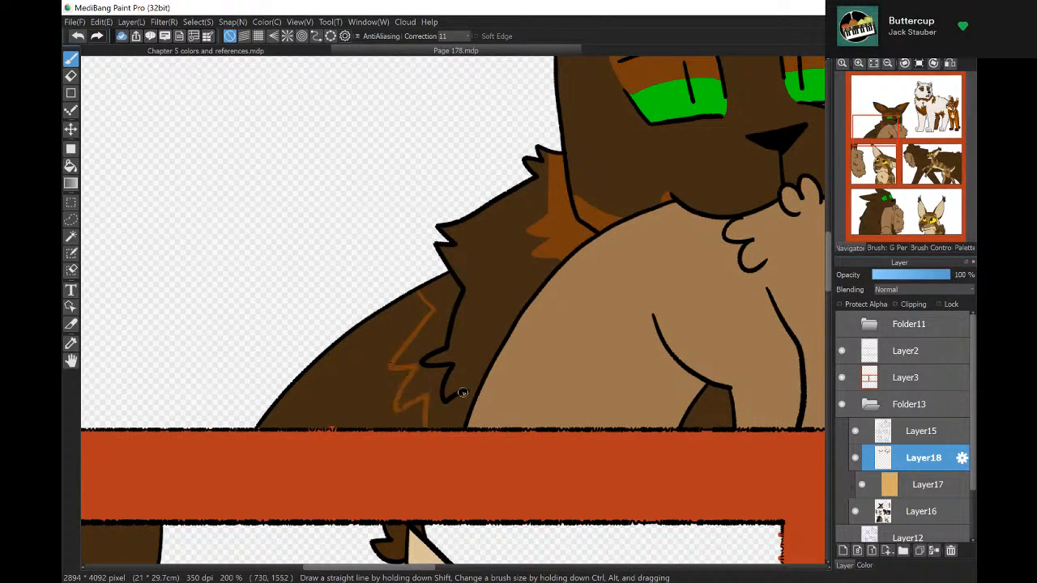
click(70, 165)
click(444, 294)
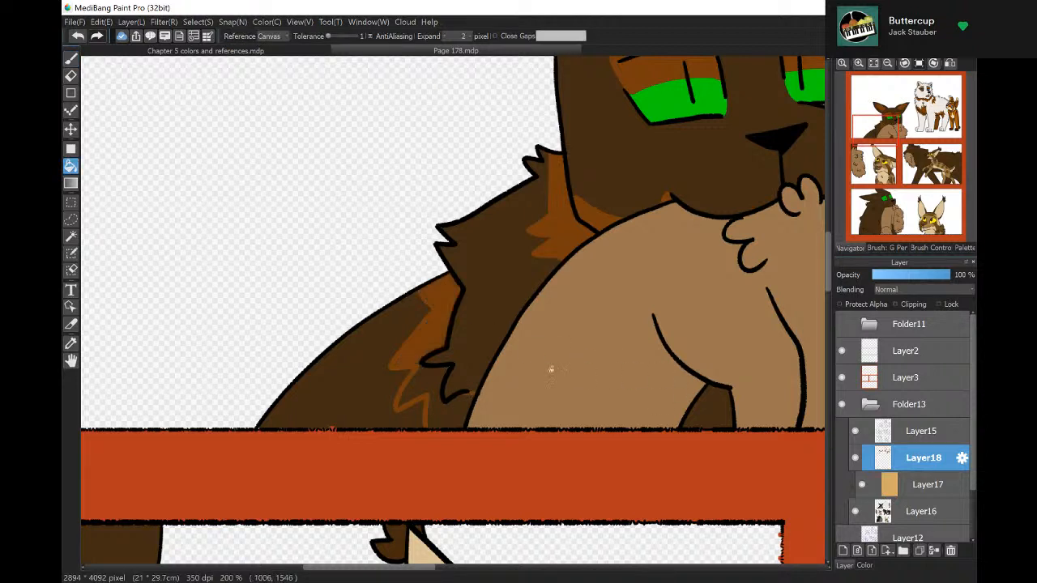
click(429, 377)
click(723, 413)
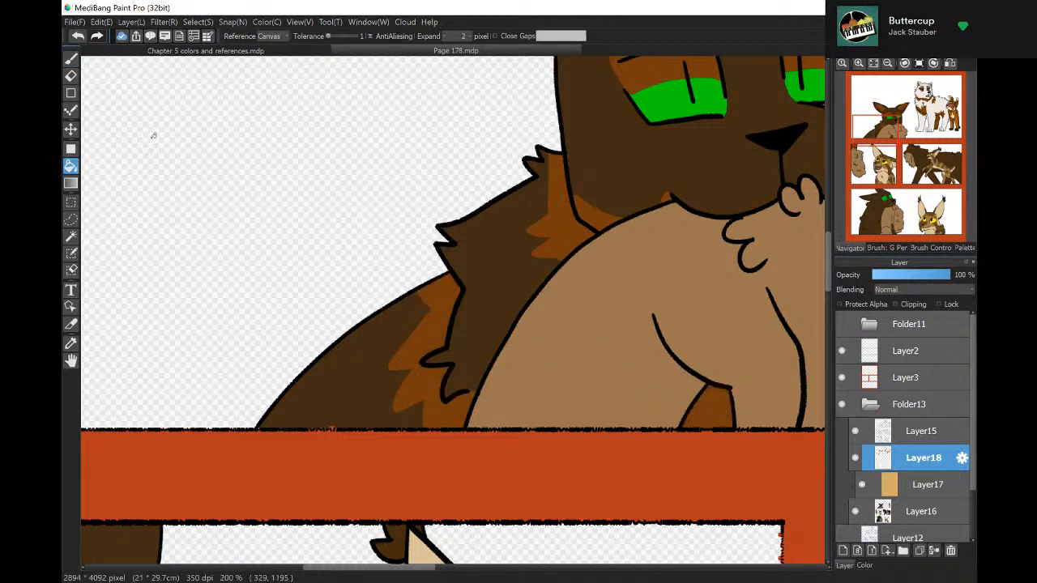
Outline shadows on the tan fur on both sides of the small gap under the arm and fill them with brown.
click(73, 61)
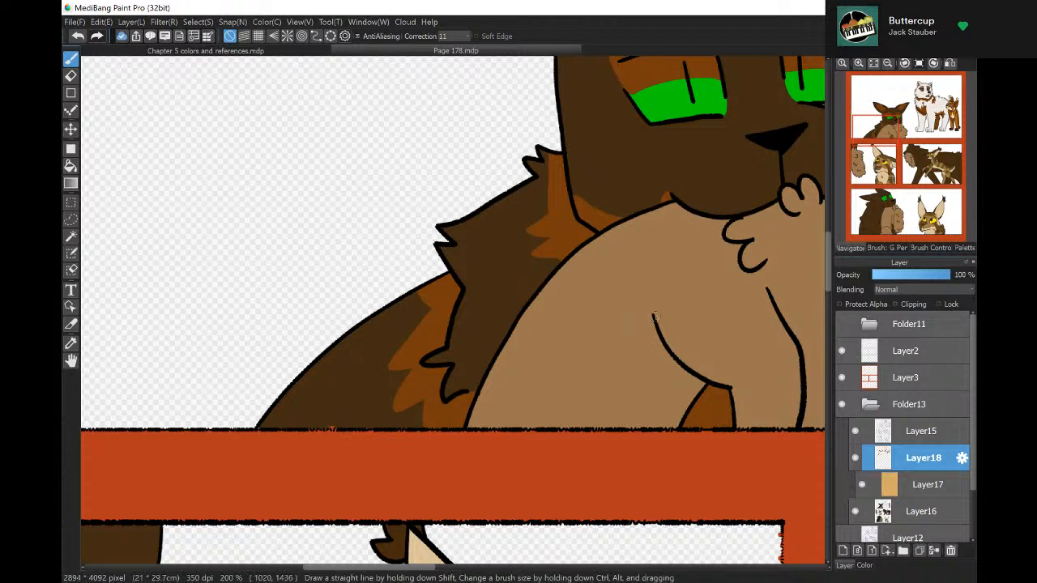
drag(642, 306, 618, 426)
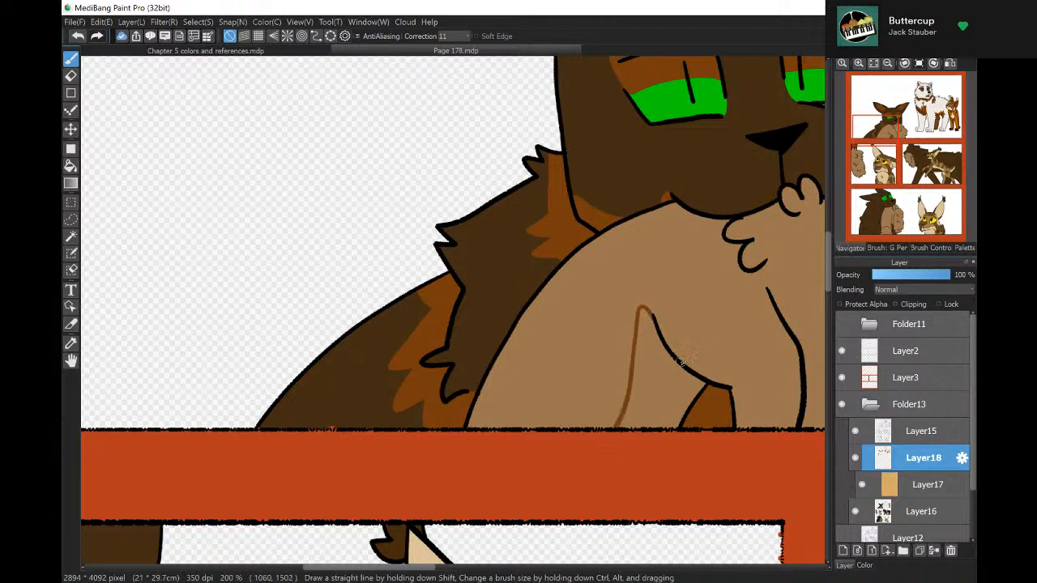
mouse_move(683, 360)
mouse_down()
mouse_move(766, 411)
mouse_move(760, 427)
mouse_up()
click(71, 166)
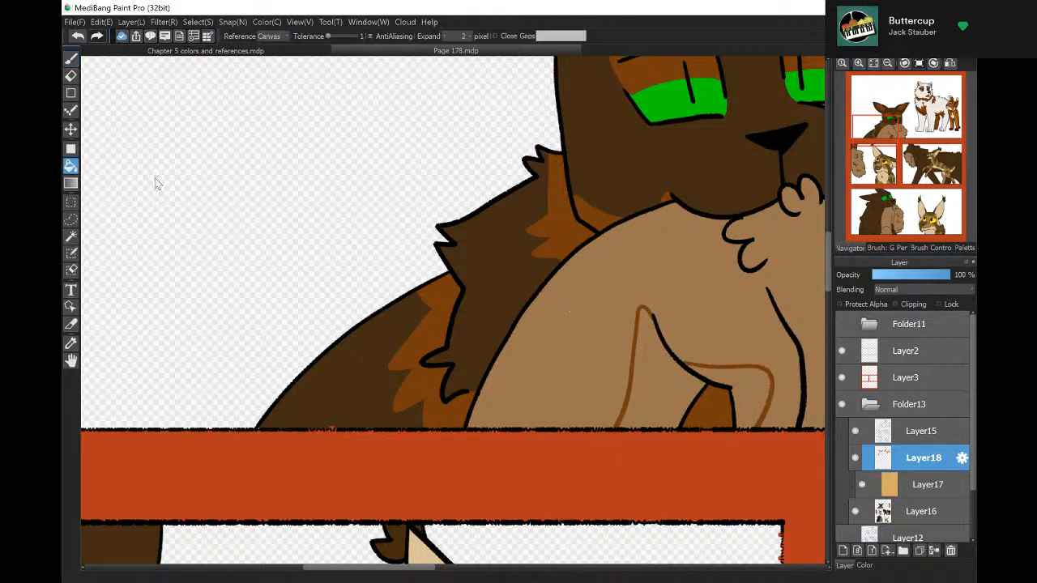
click(656, 370)
click(739, 373)
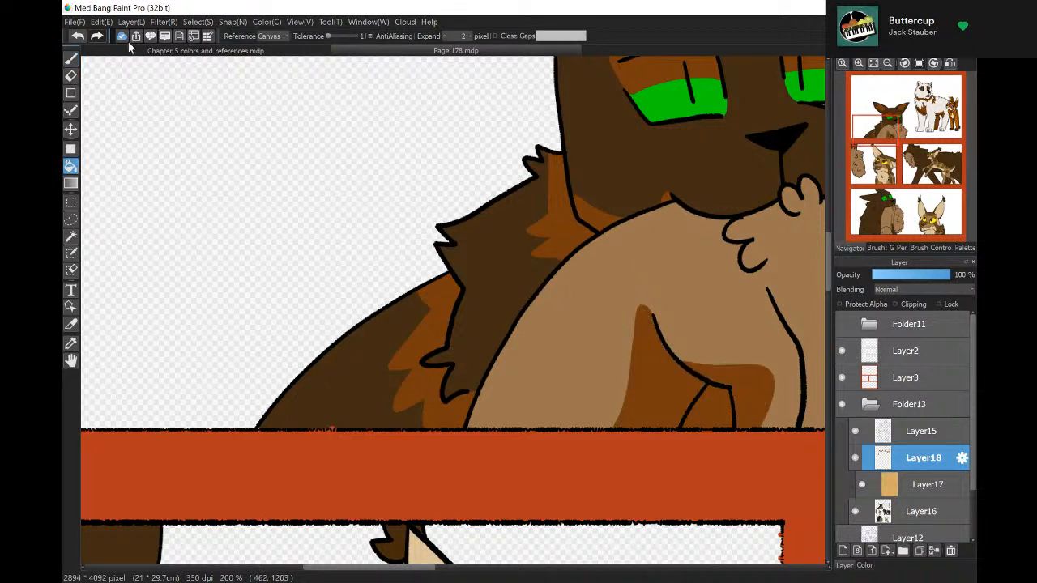
key(b)
click(875, 172)
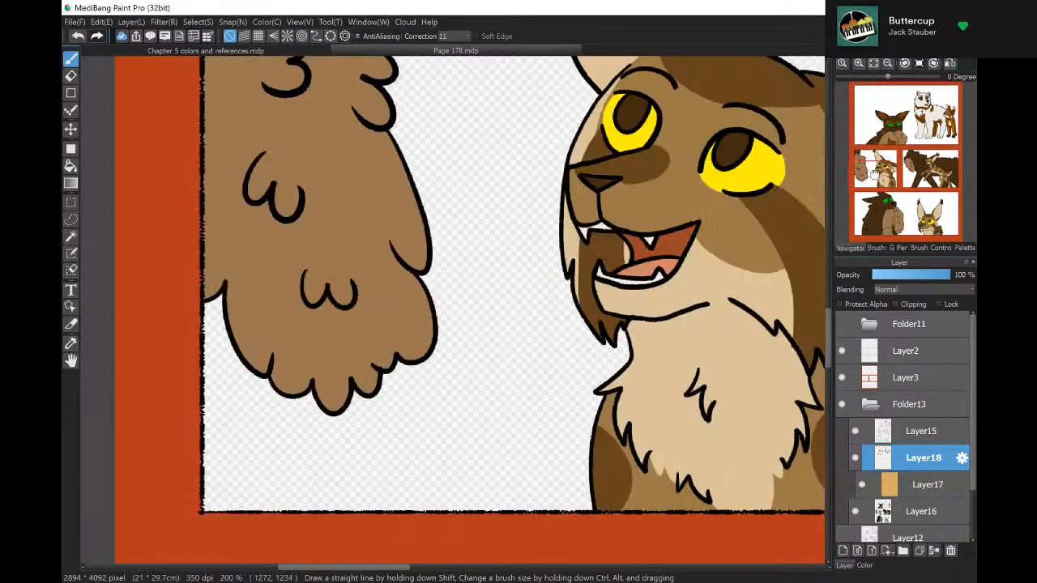
drag(874, 172, 896, 137)
drag(579, 230, 540, 236)
key(ctrl+z)
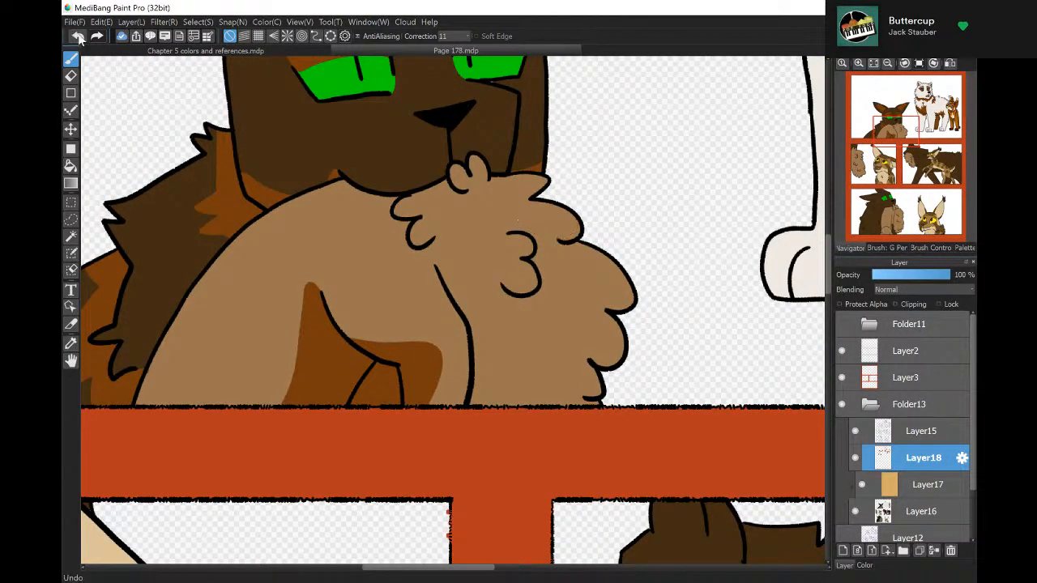
Outline scalloped shadows beneath the curled tufts on the dark brown cat's tan chest fur and fill them with brown.
drag(573, 215, 520, 232)
mouse_move(593, 239)
mouse_down()
mouse_move(558, 269)
mouse_move(541, 324)
mouse_move(491, 317)
mouse_move(482, 289)
mouse_move(500, 289)
mouse_up()
mouse_move(409, 236)
mouse_down()
mouse_move(467, 217)
mouse_move(464, 245)
mouse_move(427, 262)
mouse_move(400, 238)
mouse_up()
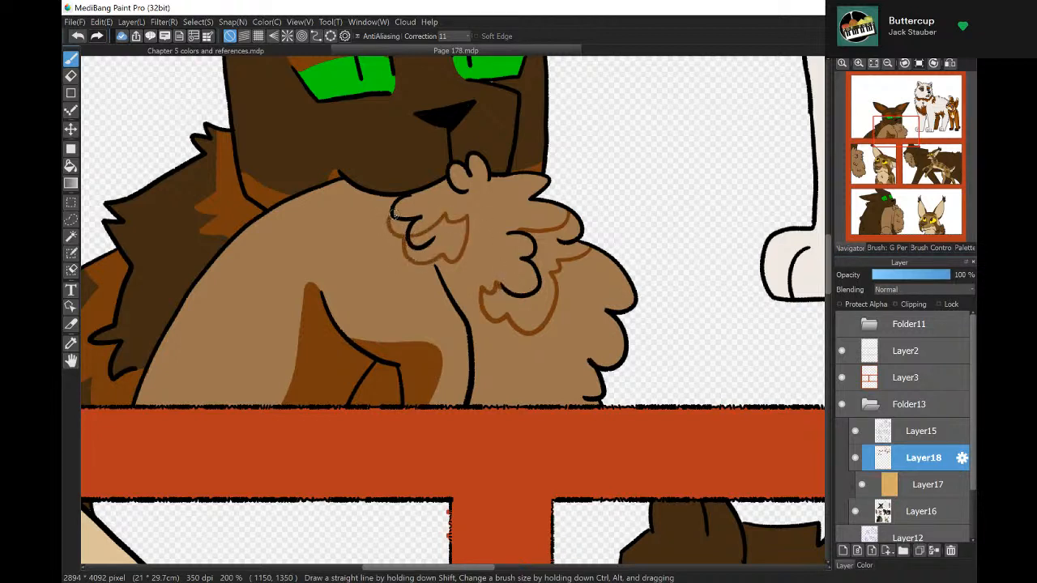
key(g)
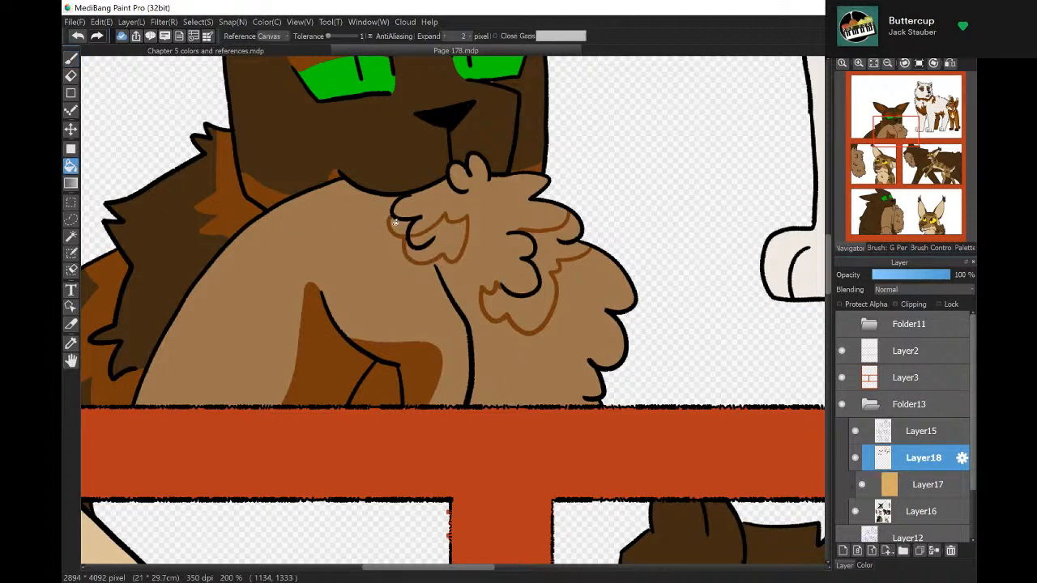
click(454, 239)
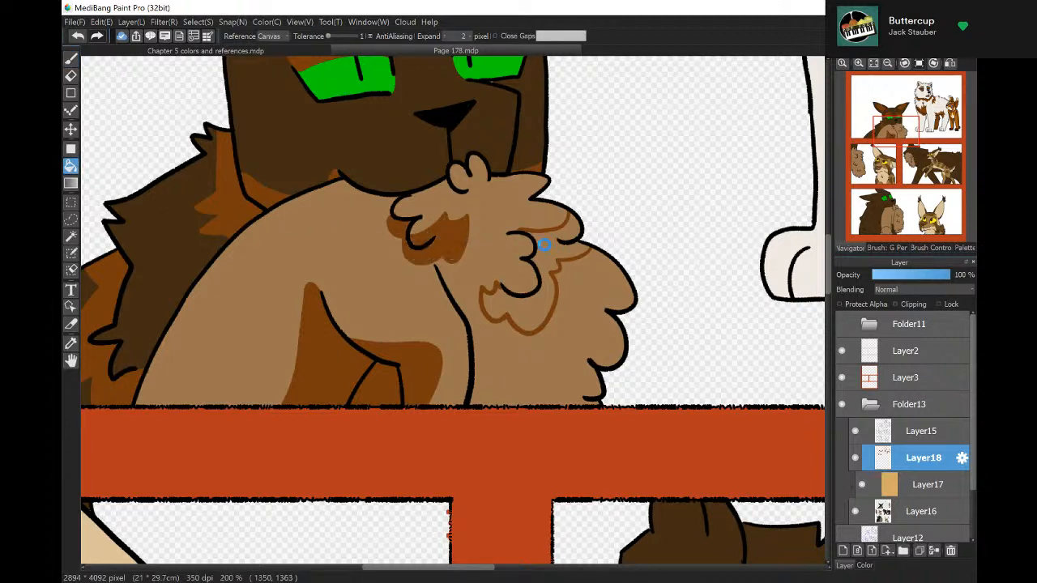
click(538, 242)
Outline a jagged shadow across the bottom of the tan chest fur beside the foreleg and fill it with brown.
click(71, 59)
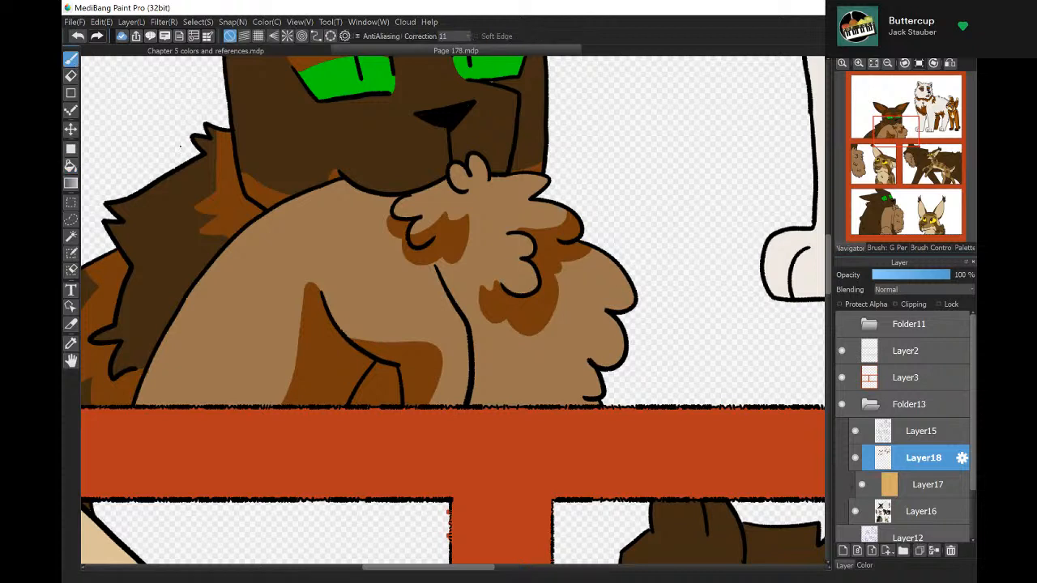
mouse_move(585, 392)
mouse_down()
mouse_move(509, 370)
mouse_move(511, 351)
mouse_move(468, 328)
mouse_up()
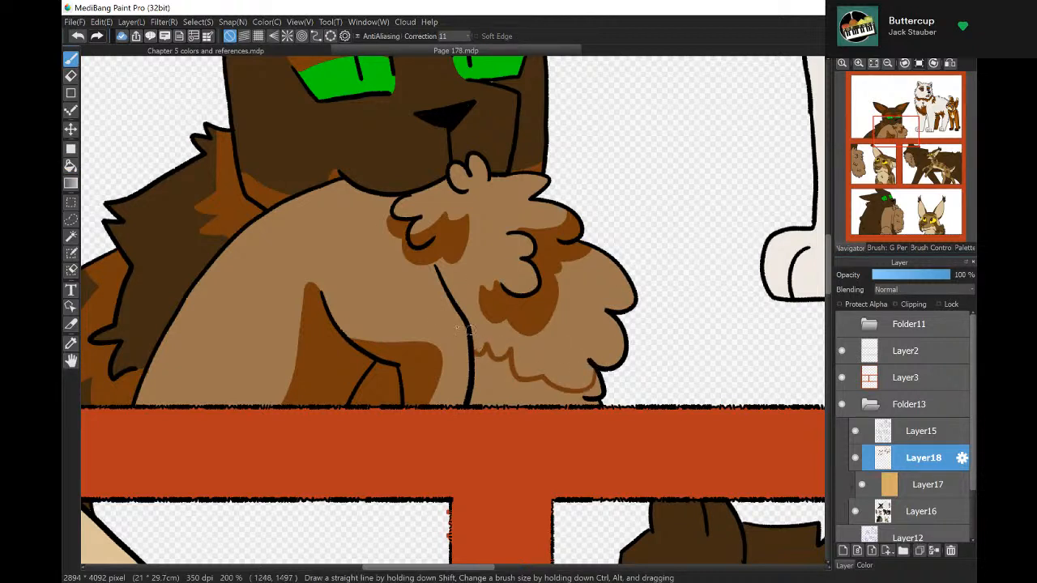
click(70, 165)
click(496, 375)
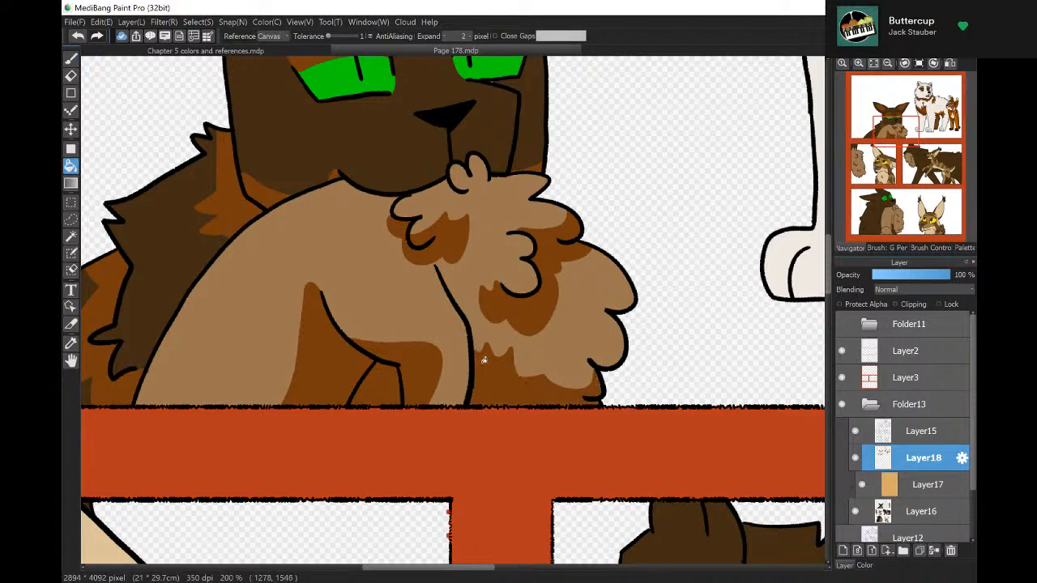
Outline shadows inside both ears of the yellow-eyed cat in the second-row panel and fill them with brown.
click(71, 59)
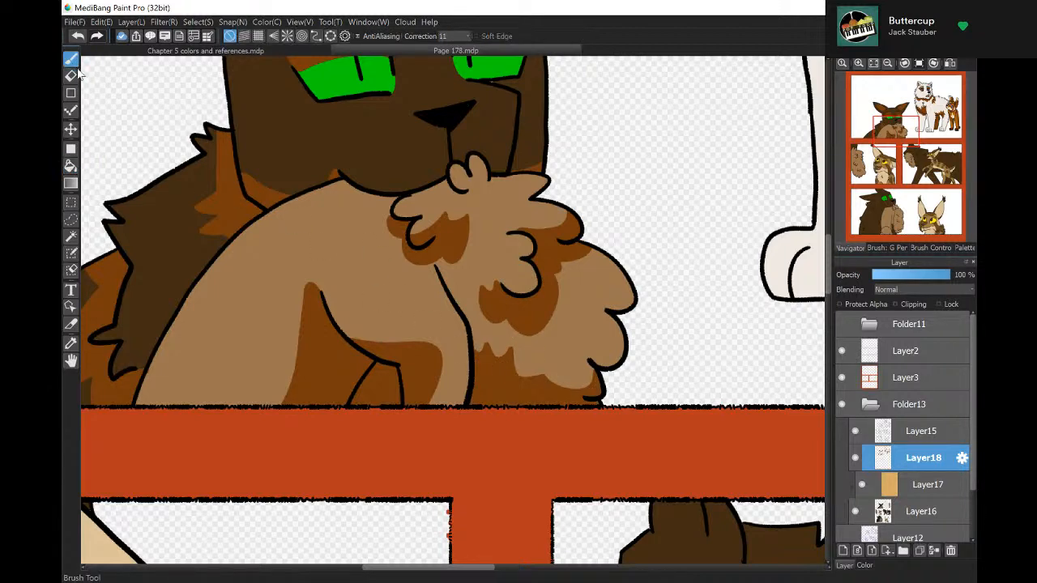
drag(907, 136, 885, 161)
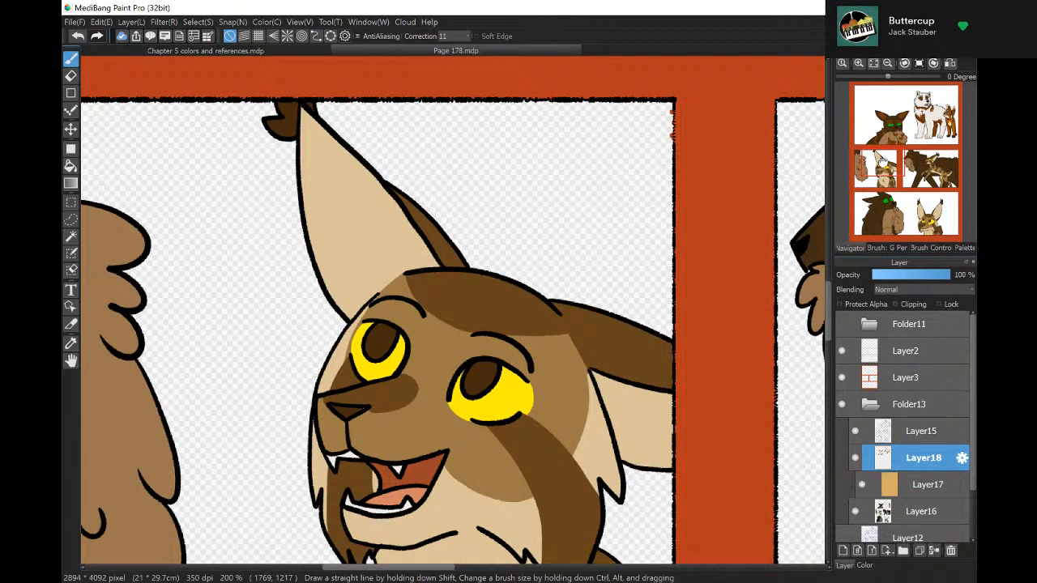
drag(885, 161, 884, 160)
mouse_move(401, 204)
mouse_down()
mouse_move(337, 216)
mouse_move(428, 293)
mouse_move(435, 286)
mouse_up()
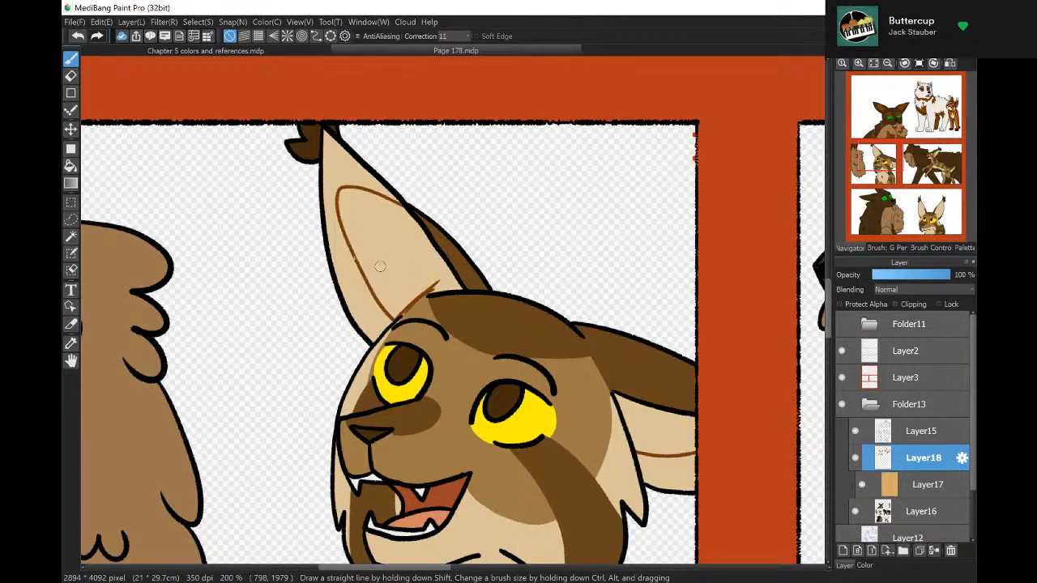
key(g)
click(380, 266)
click(551, 363)
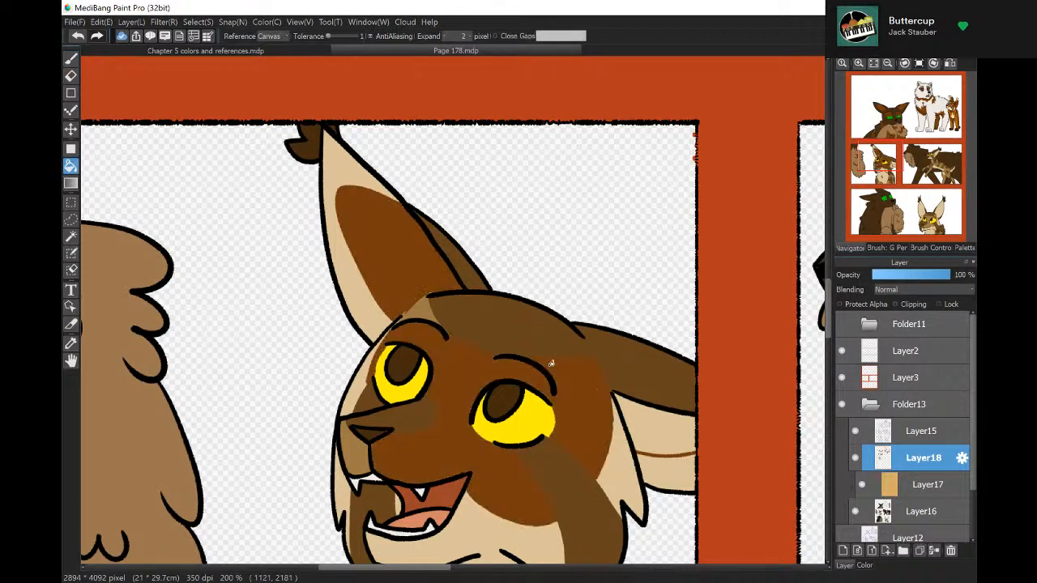
key(ctrl+z)
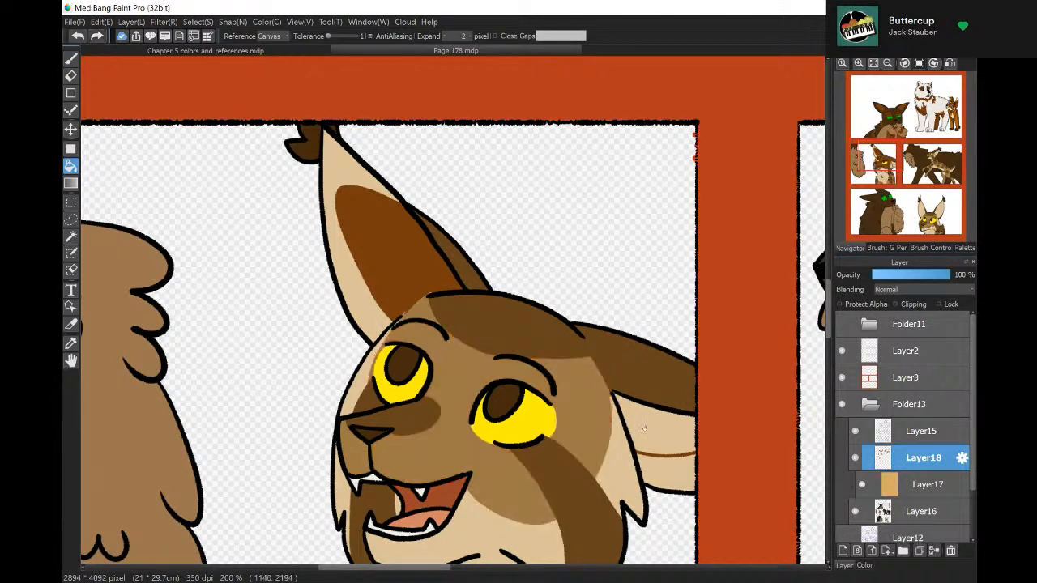
click(566, 364)
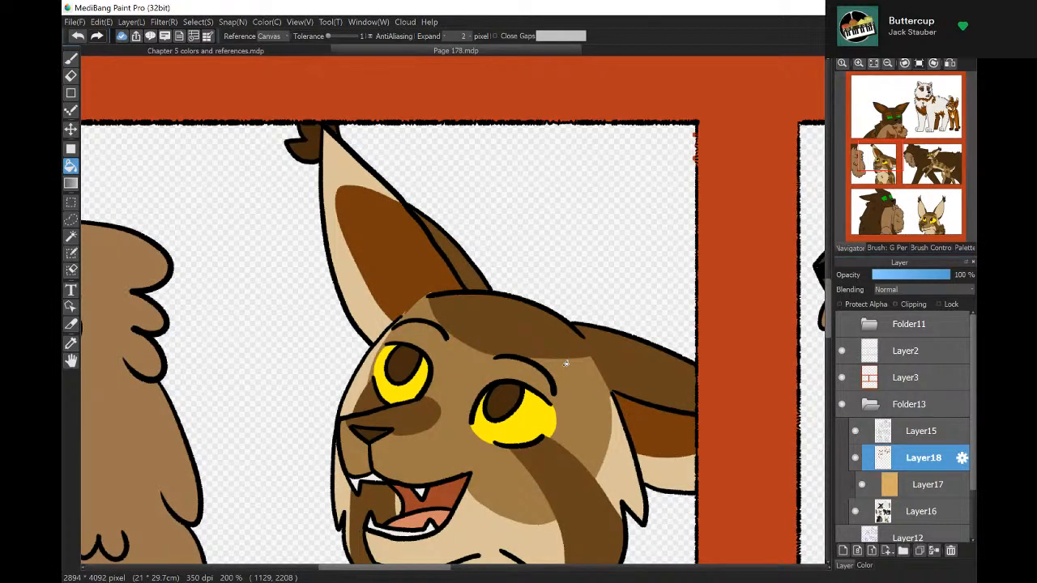
Outline brown shadows beneath the upper tufts of the tan chest fur in the same panel.
key(b)
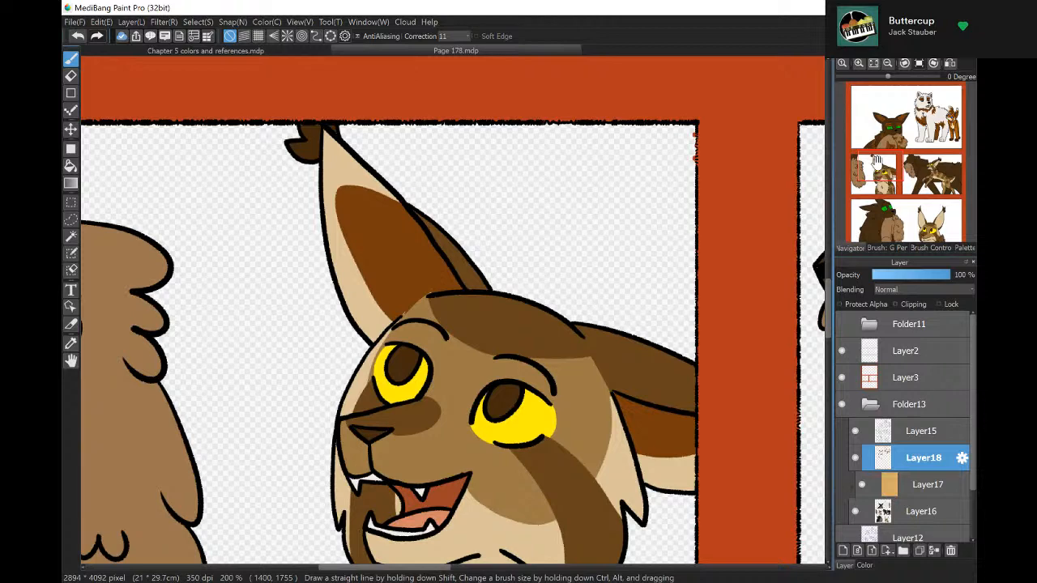
drag(876, 160, 864, 162)
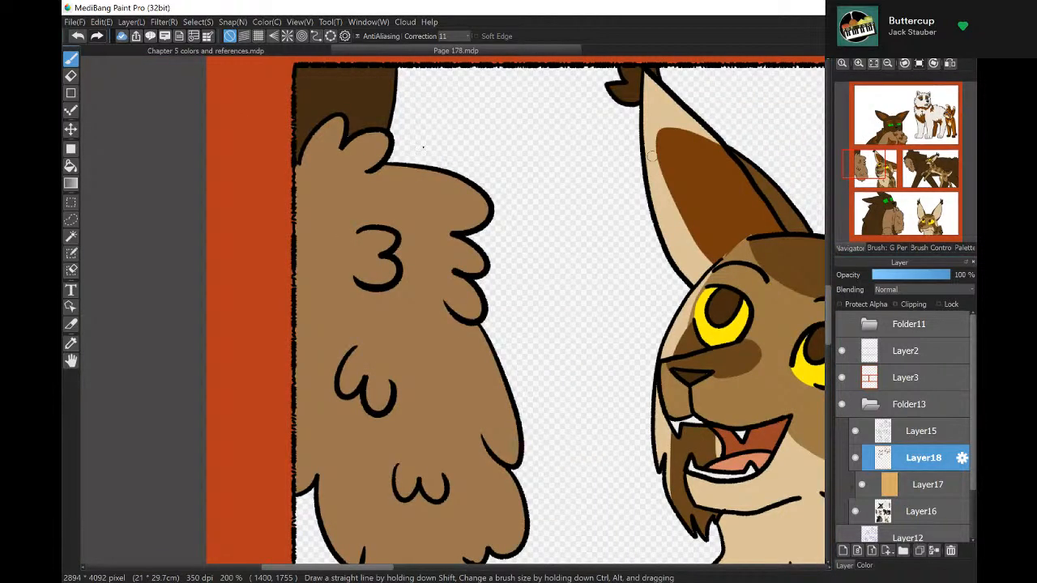
mouse_move(354, 183)
mouse_down()
mouse_move(393, 161)
mouse_move(388, 144)
mouse_up()
mouse_move(482, 206)
mouse_down()
mouse_move(448, 218)
mouse_move(483, 258)
mouse_up()
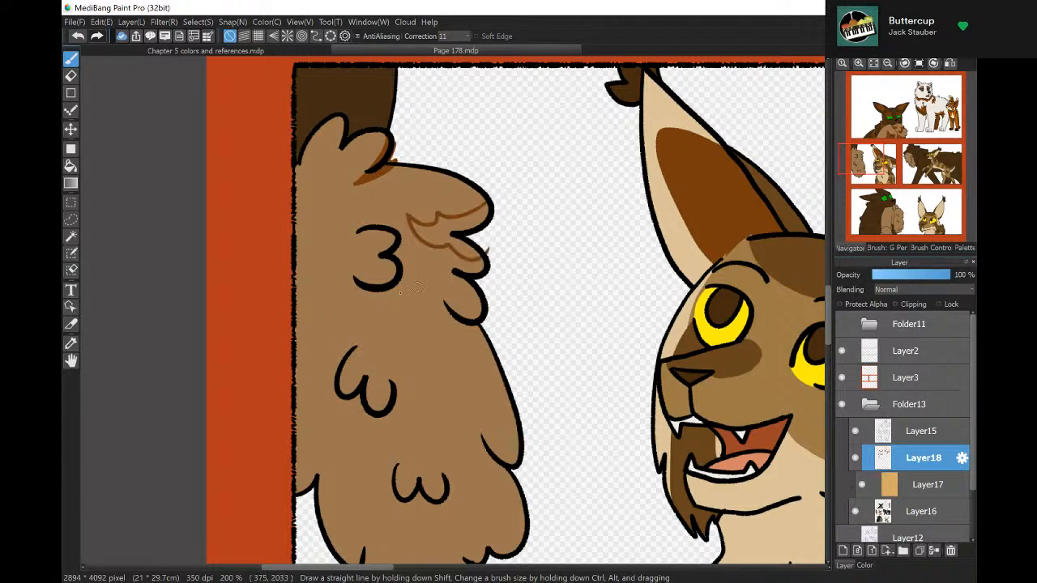
mouse_move(353, 276)
mouse_down()
mouse_move(345, 321)
mouse_move(371, 345)
mouse_up()
key(ctrl+z)
key(ctrl+z)
Outline a scalloped shadow across the lower chest fur, then fill it and the outlined upper tuft shadow with brown.
mouse_move(513, 490)
mouse_down()
mouse_move(460, 494)
mouse_move(409, 475)
mouse_move(369, 470)
mouse_up()
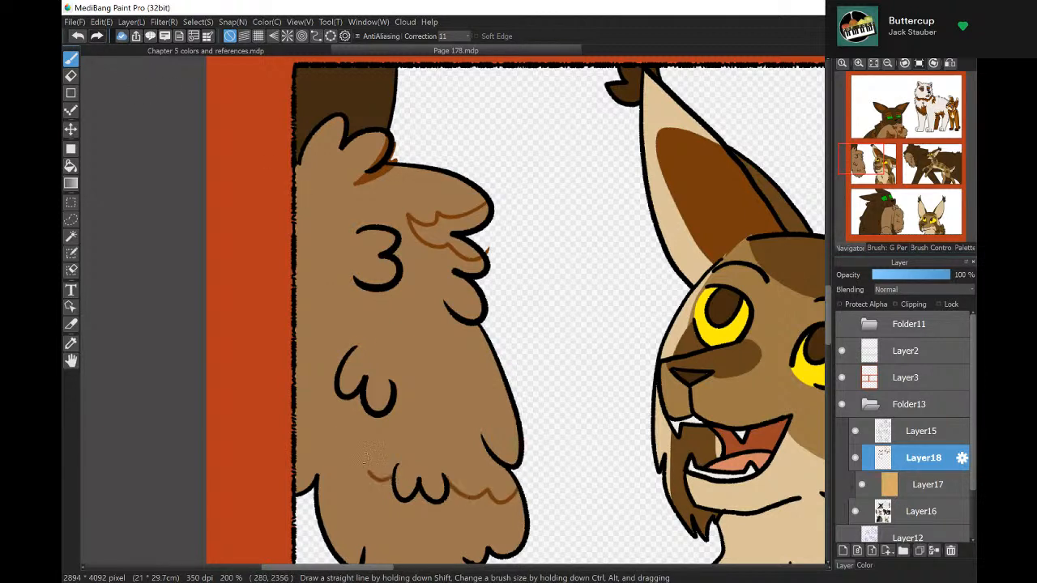
drag(391, 403, 306, 423)
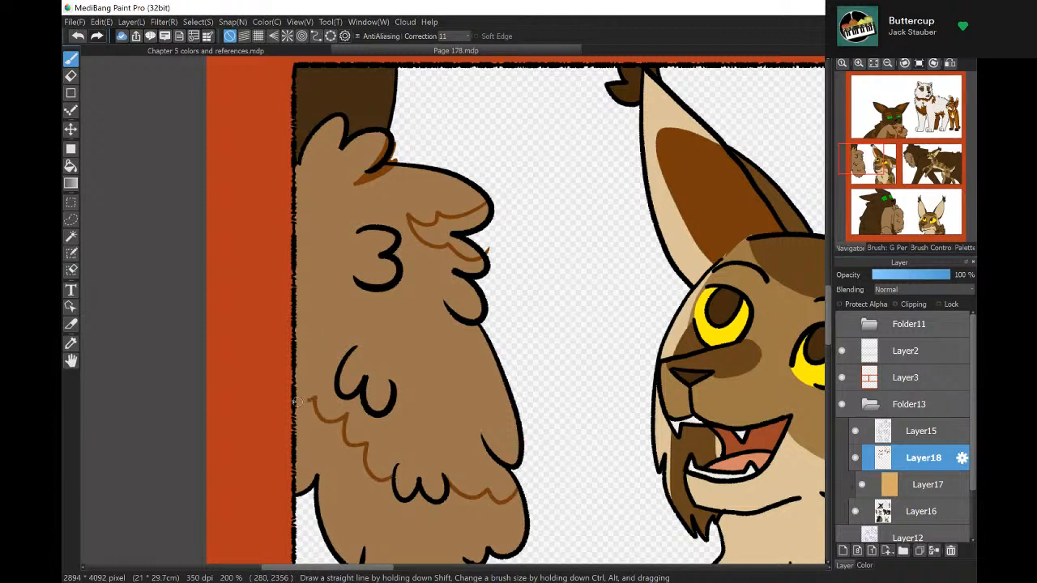
click(71, 166)
click(305, 440)
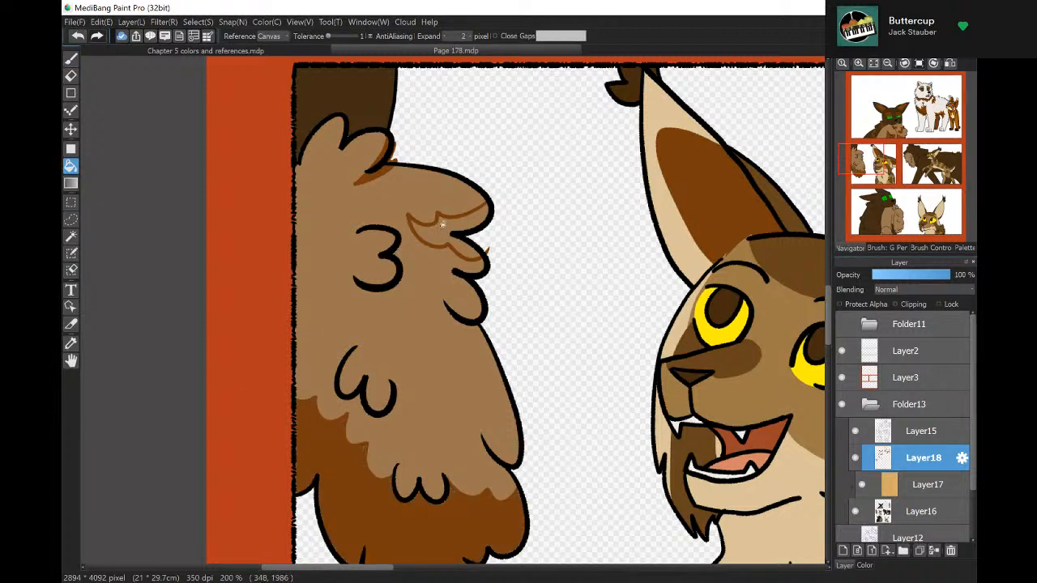
click(442, 222)
Outline a small jagged shadow on the upper chest fur beside the panel border and fill it with brown.
click(71, 58)
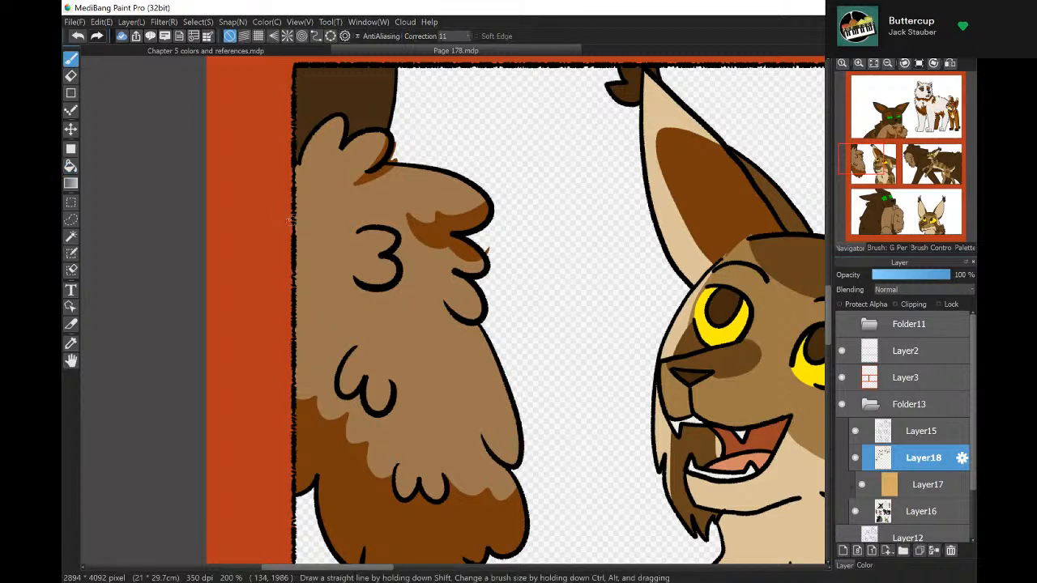
mouse_move(309, 212)
mouse_down()
mouse_move(330, 226)
mouse_move(294, 262)
mouse_up()
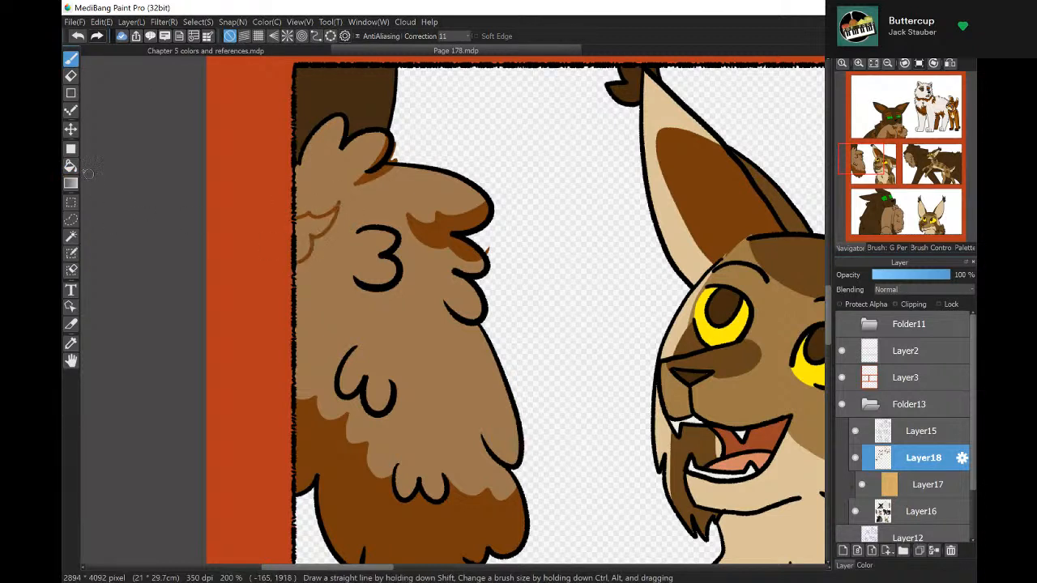
click(71, 166)
click(301, 220)
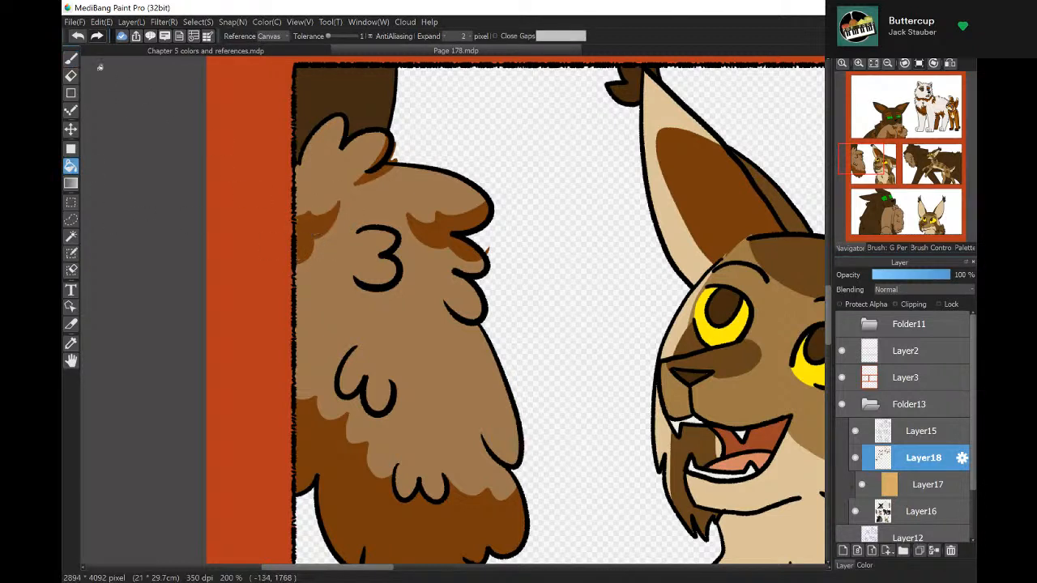
Outline a curved shadow on the dark brown fur just above the tan chest tufts and fill it with brown.
click(70, 61)
mouse_move(296, 120)
mouse_down()
mouse_move(347, 115)
mouse_move(409, 109)
mouse_up()
click(72, 166)
click(366, 118)
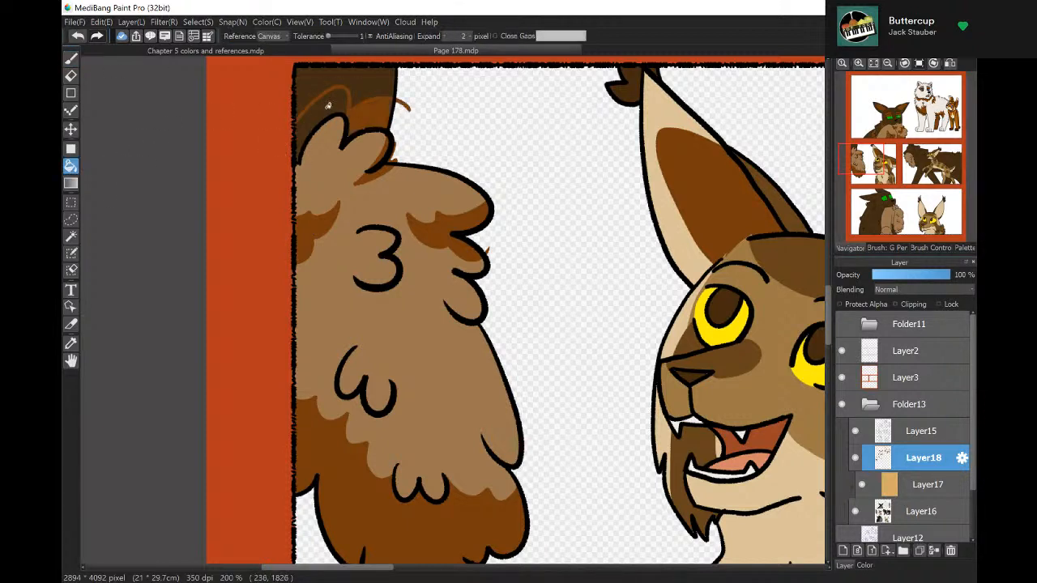
click(326, 105)
Outline a curved shadow across the yellow-eyed cat's neck below the chin and fill it with brown.
click(70, 61)
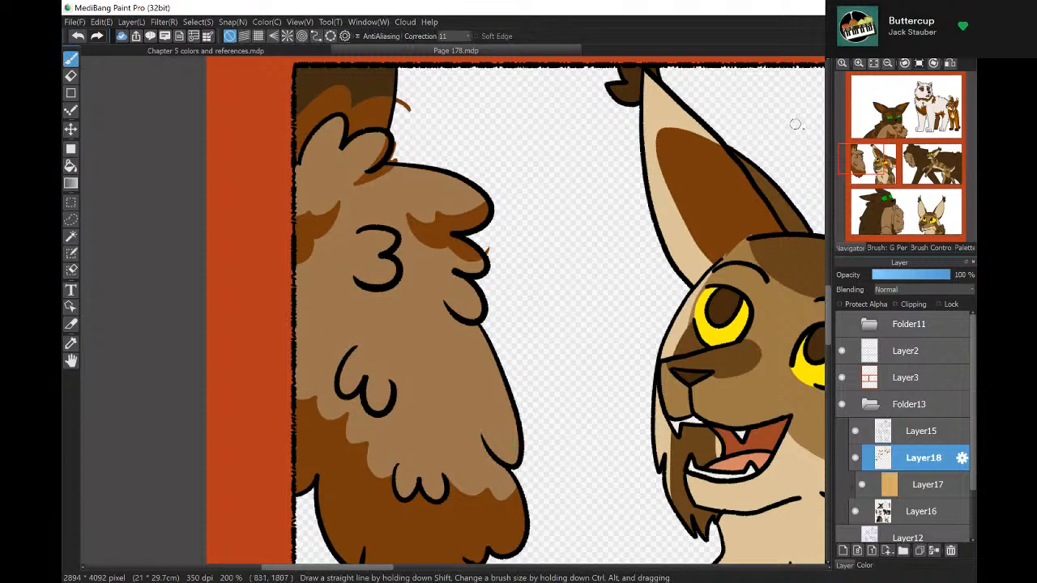
drag(863, 163, 883, 174)
mouse_move(381, 333)
mouse_down()
mouse_move(443, 336)
mouse_move(551, 314)
mouse_up()
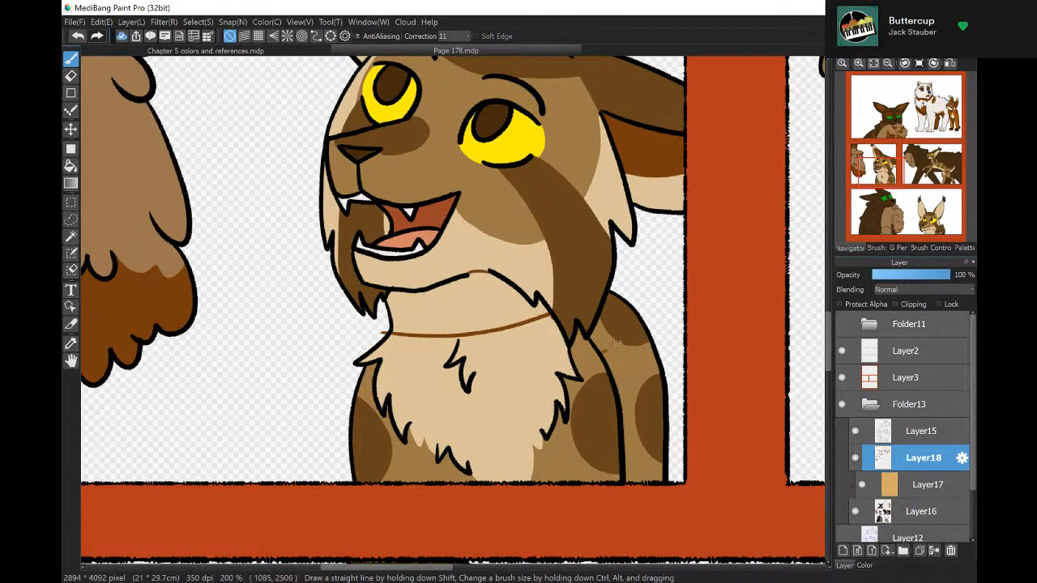
drag(617, 344, 637, 328)
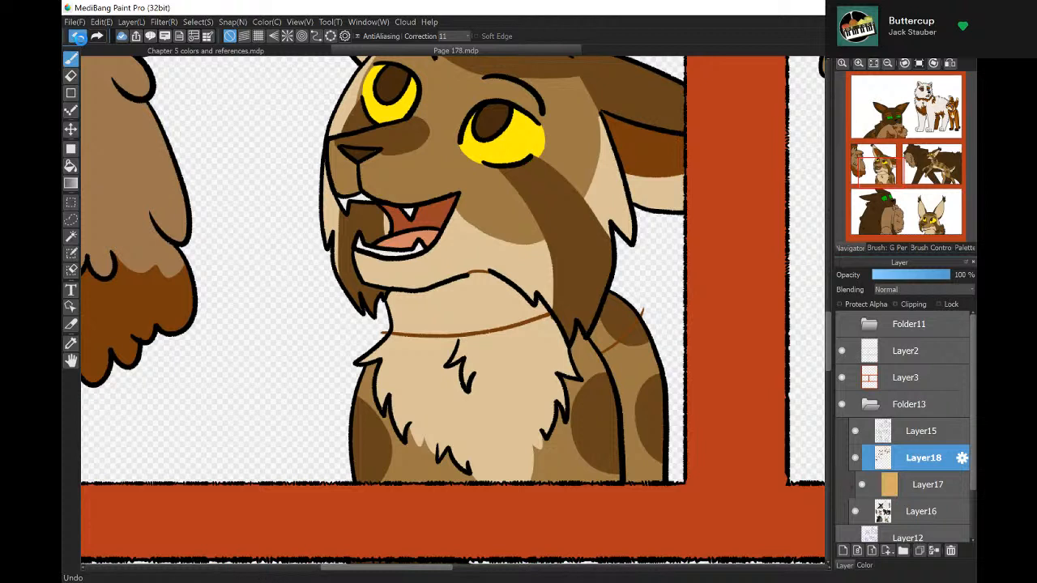
click(77, 35)
click(70, 165)
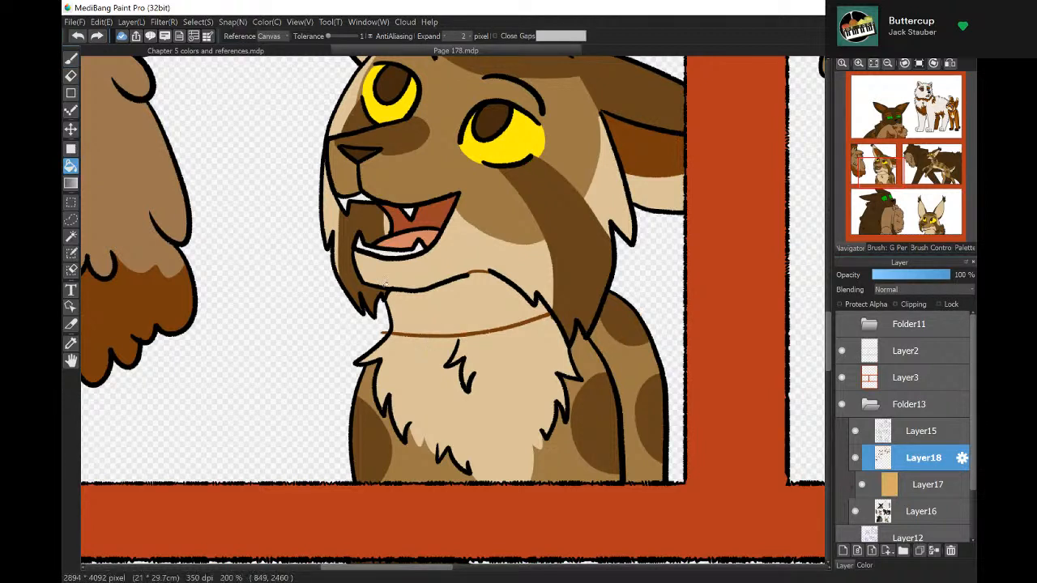
click(385, 285)
Paint brown shadows on the tongue and the inside of the yellow-eyed cat's open mouth.
click(73, 59)
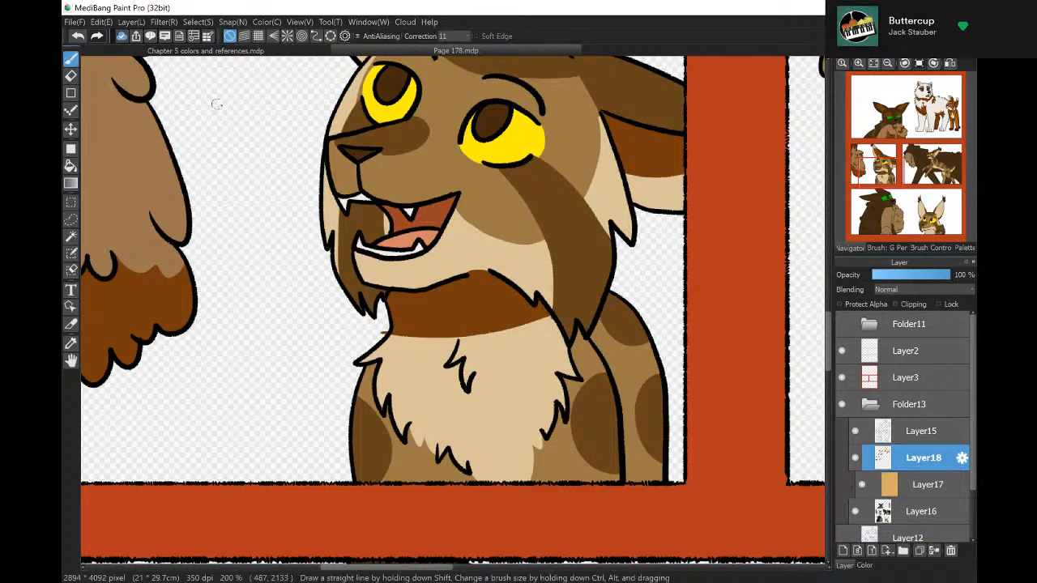
drag(395, 243, 432, 233)
drag(428, 225, 436, 204)
click(70, 165)
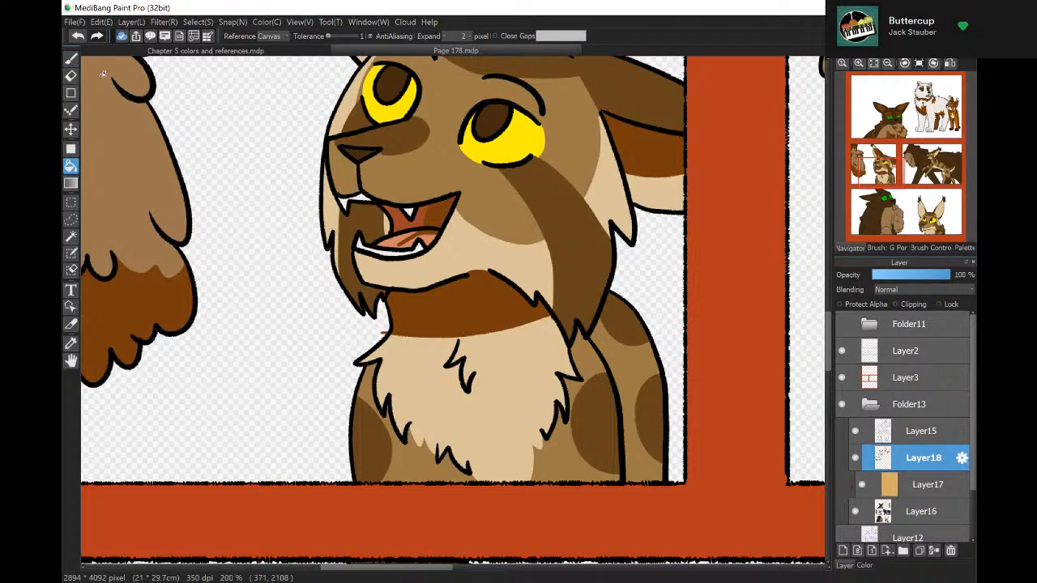
Outline shadows on the large dark cat's front legs behind the leaping spotted cat, and fill them and the underbelly with brown.
click(71, 58)
click(913, 177)
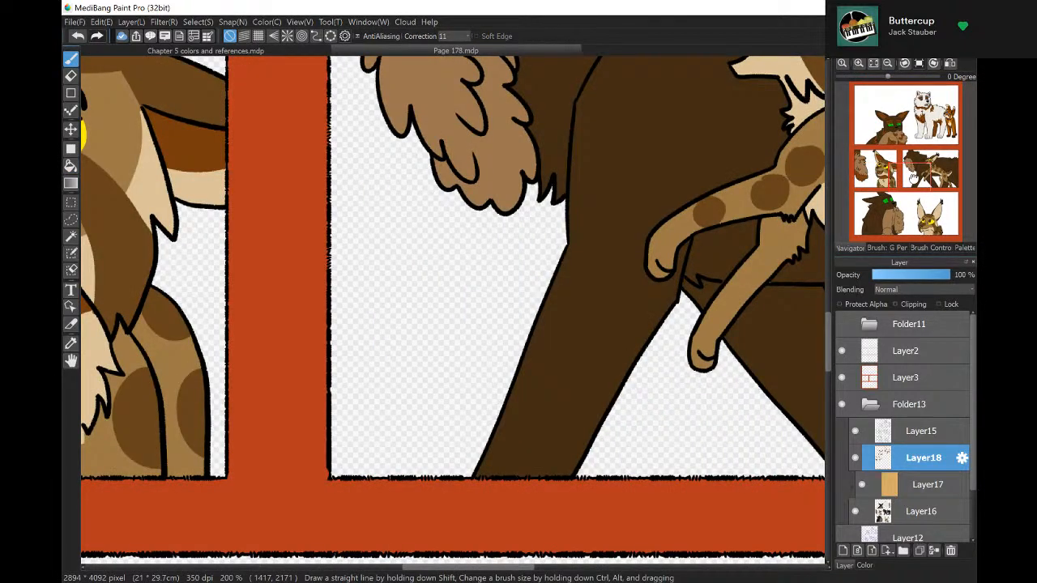
drag(820, 277, 474, 300)
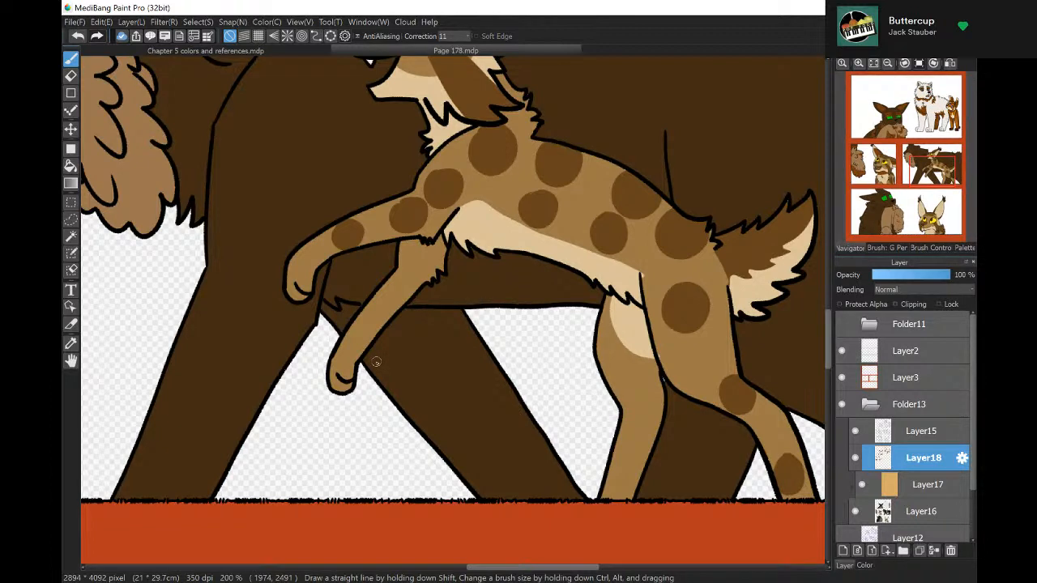
drag(369, 371, 559, 430)
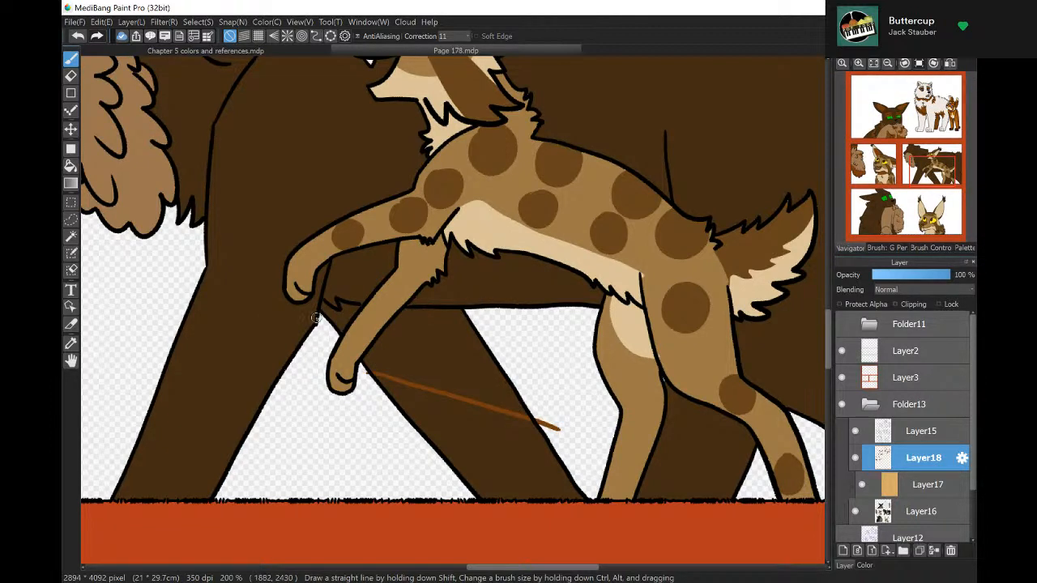
drag(316, 318, 160, 497)
key(g)
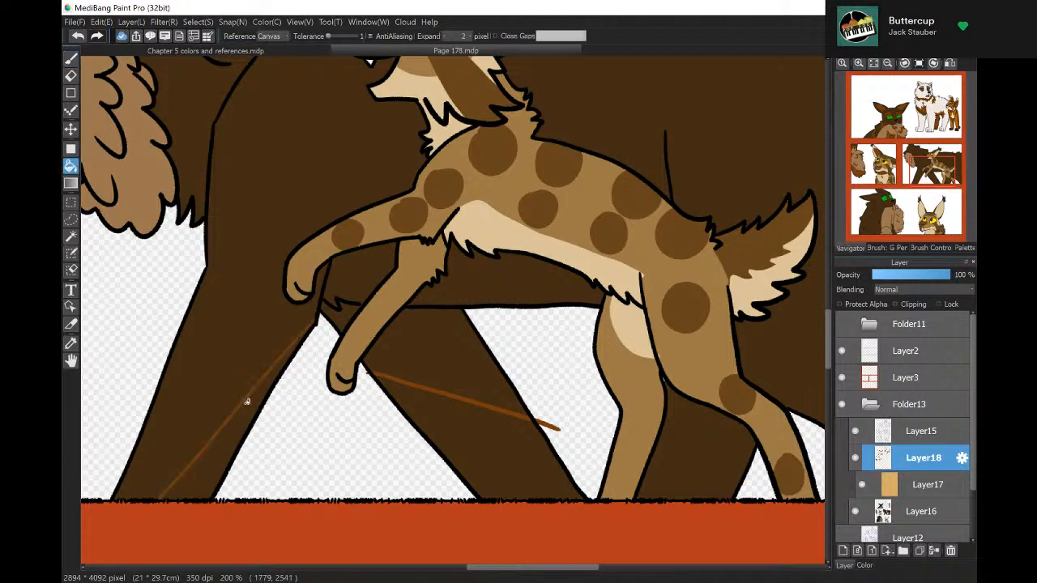
click(247, 402)
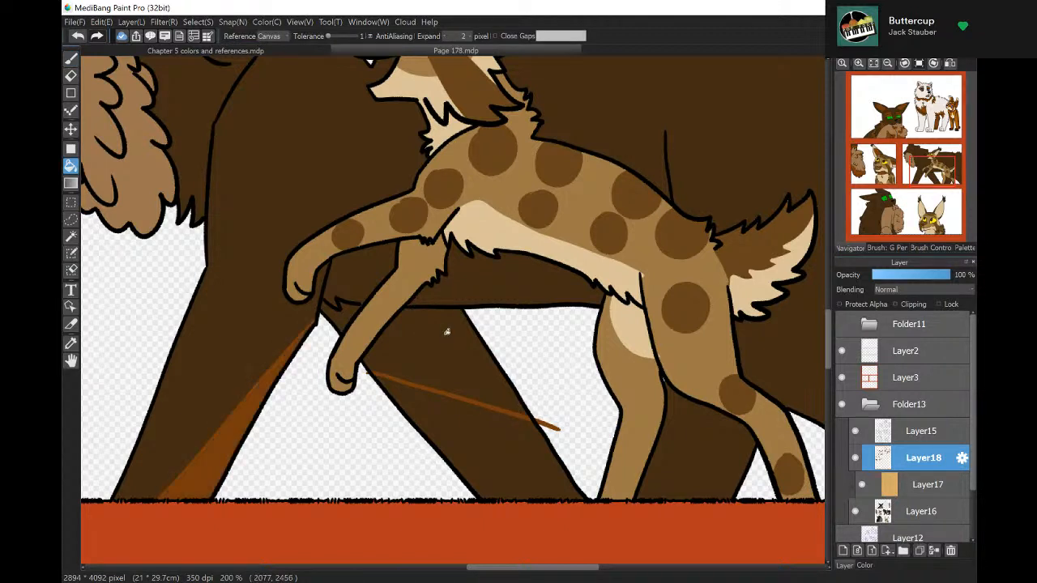
click(446, 332)
click(379, 278)
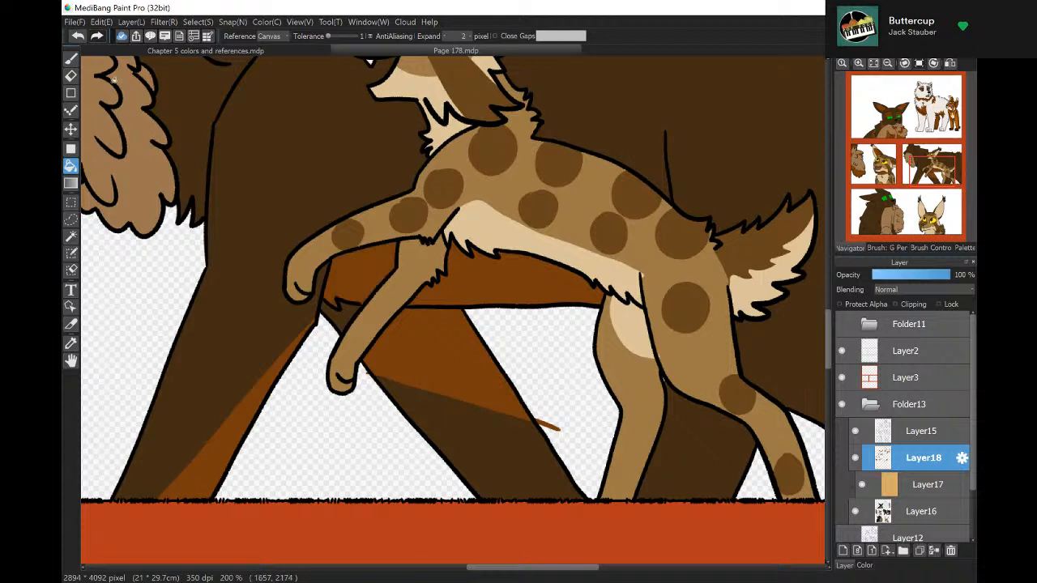
key(b)
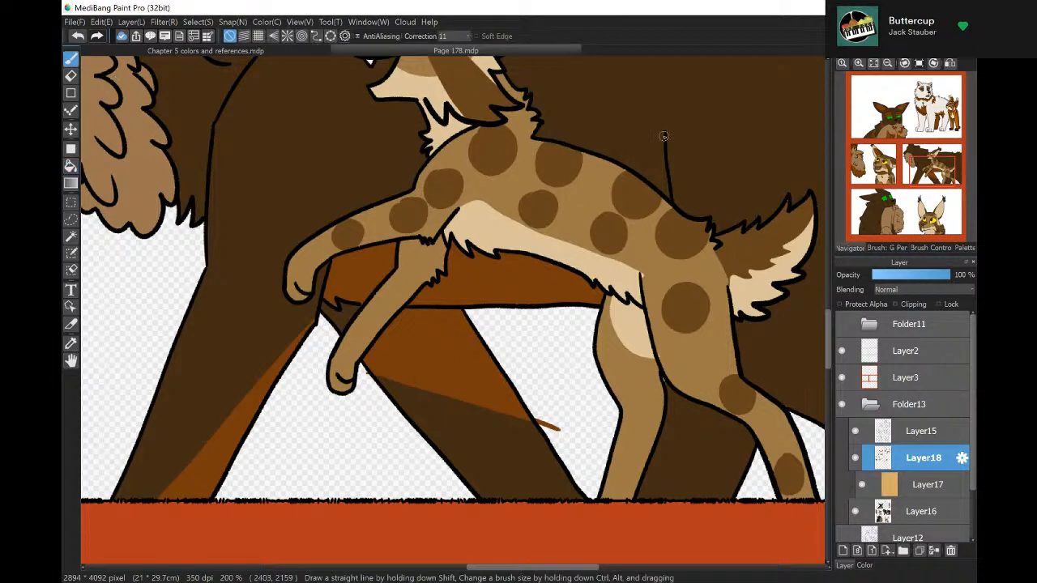
Outline shadows on the large dark cat above the leaping spotted cat's front leg and back, and fill them with brown.
drag(642, 153, 618, 161)
mouse_move(345, 215)
mouse_down()
mouse_move(360, 169)
mouse_move(411, 185)
mouse_up()
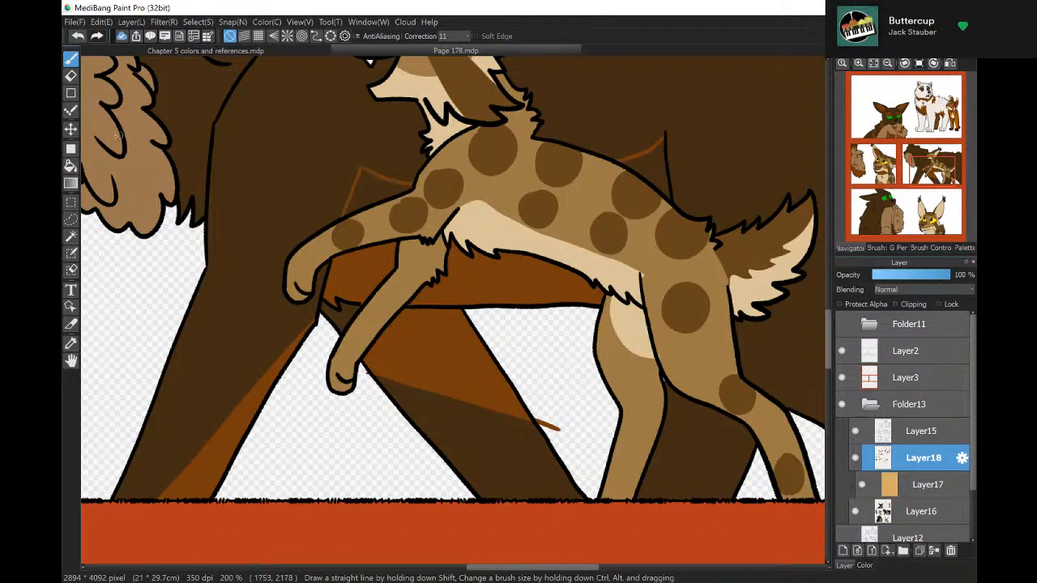
click(70, 165)
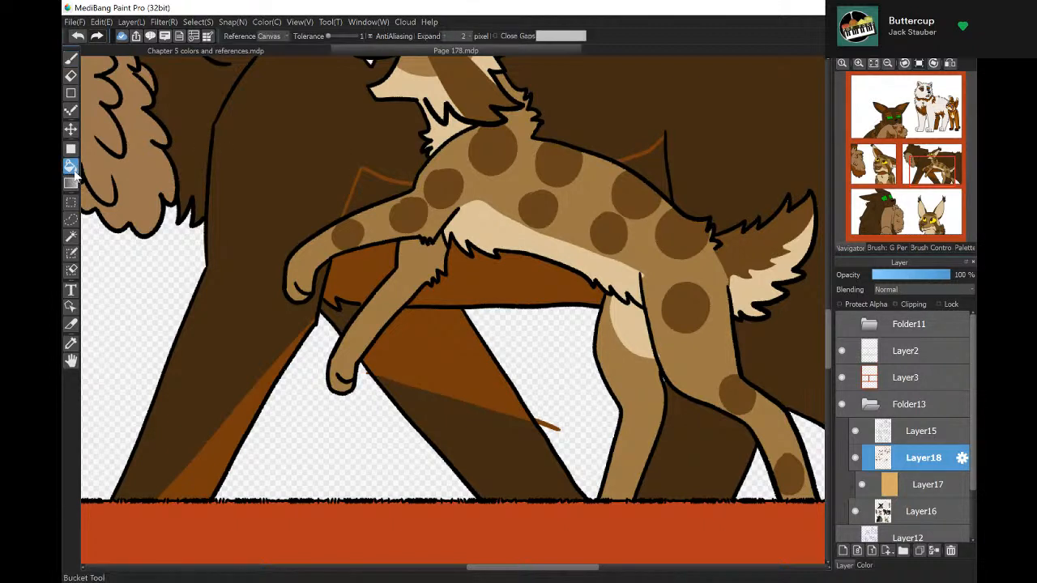
click(379, 190)
click(630, 162)
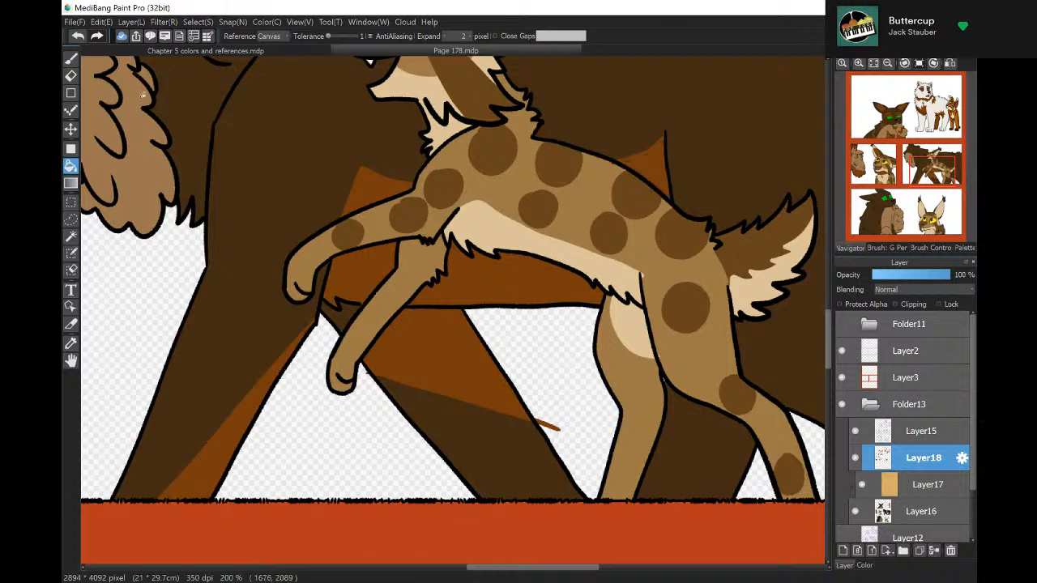
Fill the spotted cat's far front and hind legs and the large dark cat's hind leg behind them with brown shadow.
click(627, 353)
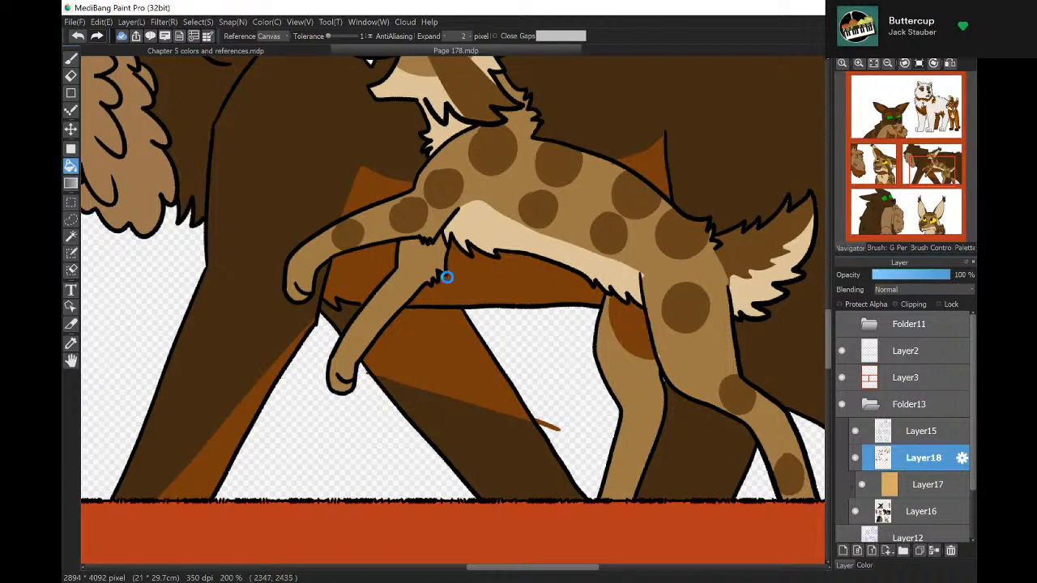
click(429, 273)
click(354, 314)
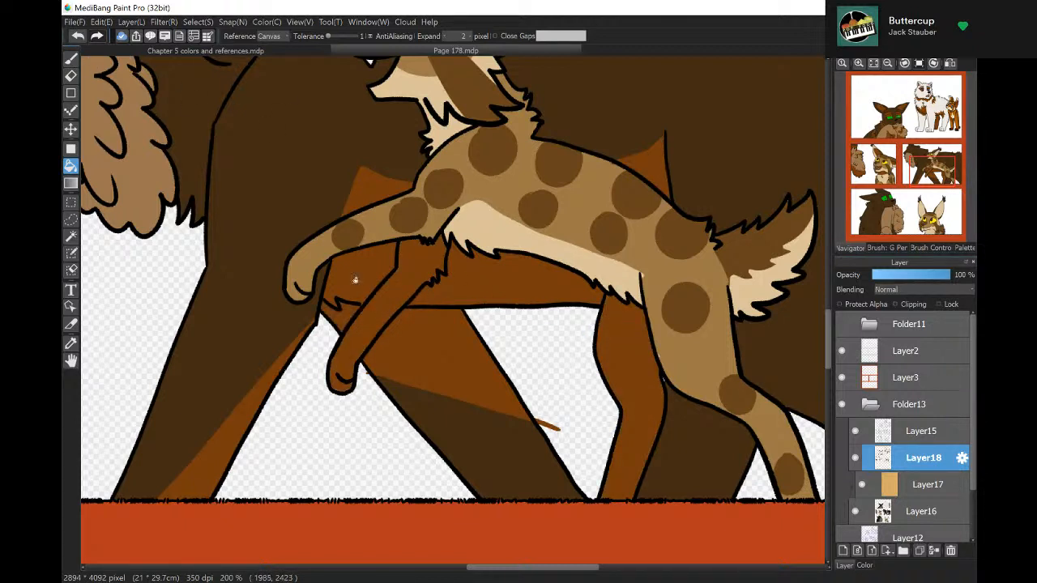
click(70, 59)
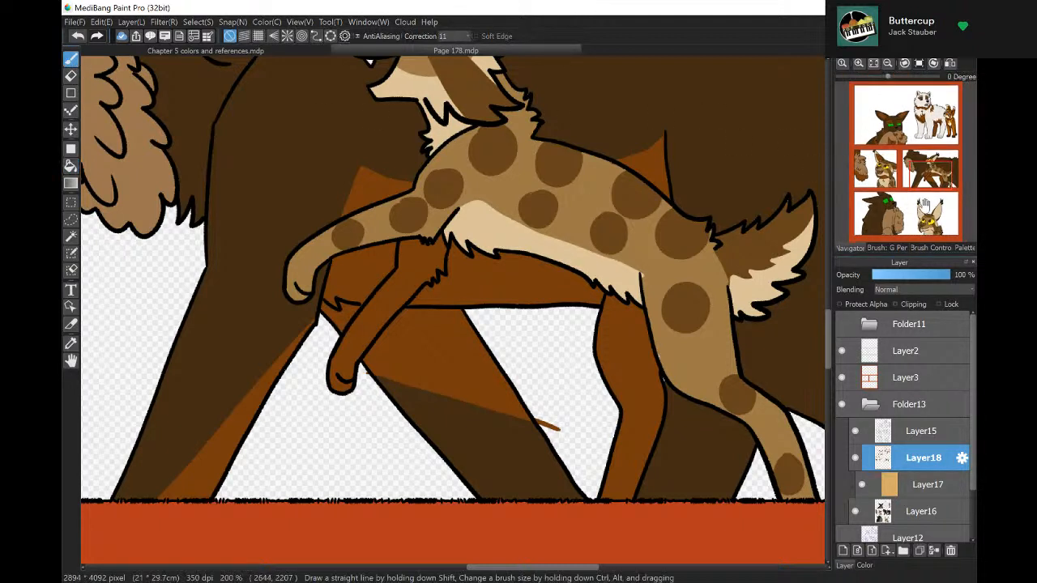
click(71, 165)
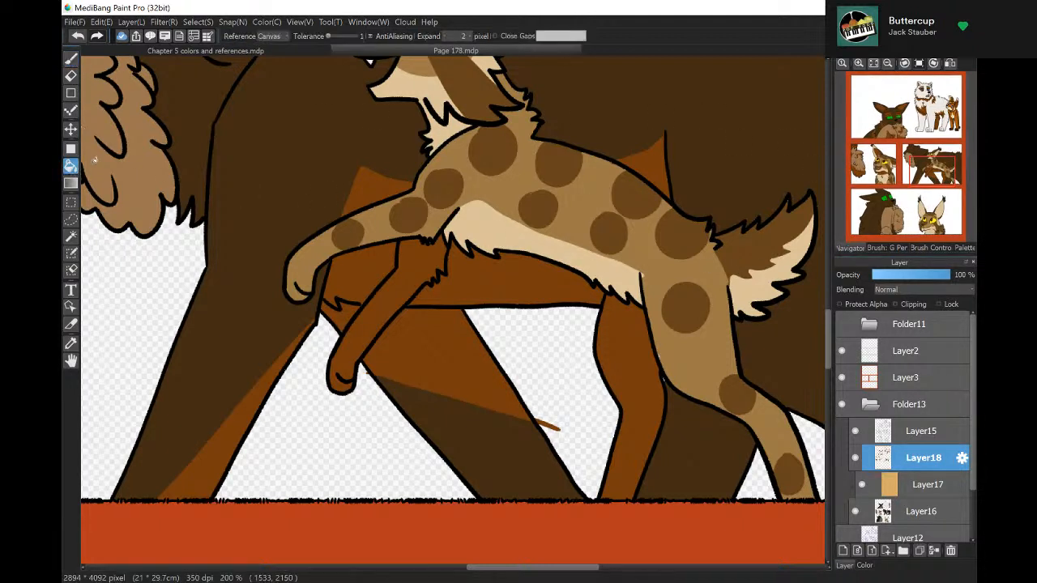
click(676, 444)
click(71, 58)
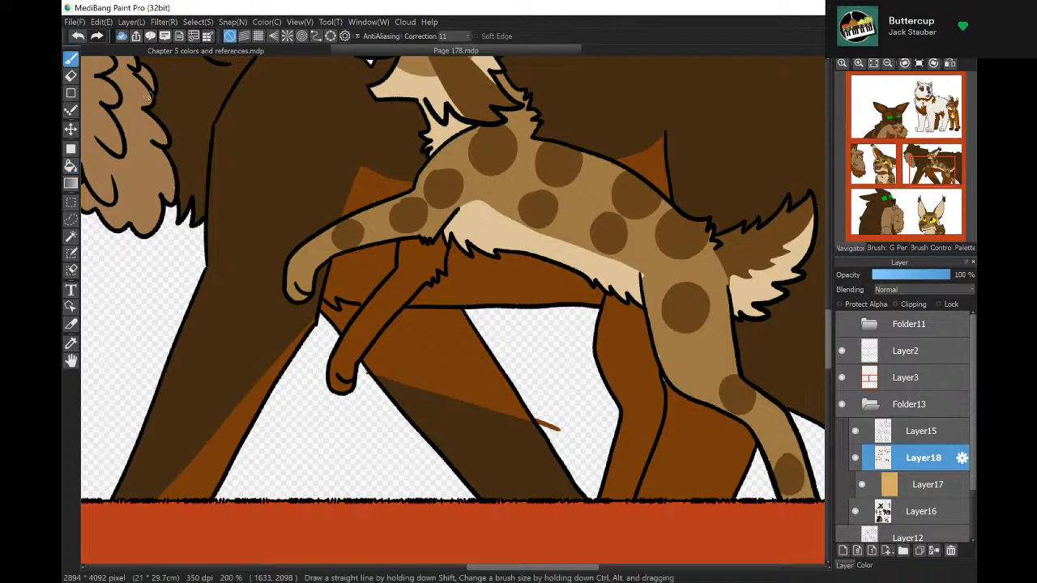
Outline a jagged shadow on the large dark cat's hindquarters beside the panel's outer border and fill it with brown.
click(945, 177)
drag(945, 175, 953, 171)
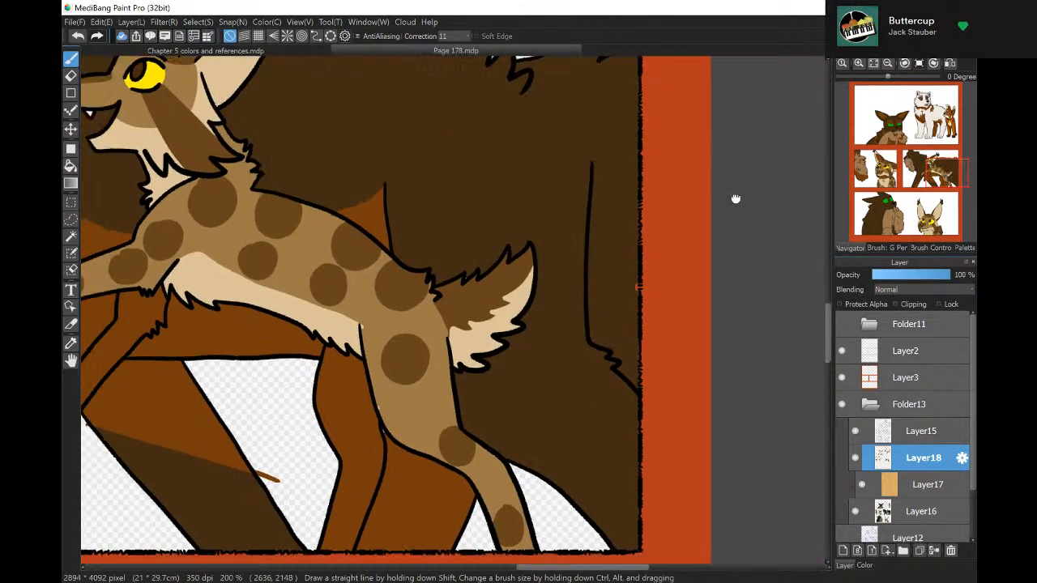
drag(591, 253, 656, 289)
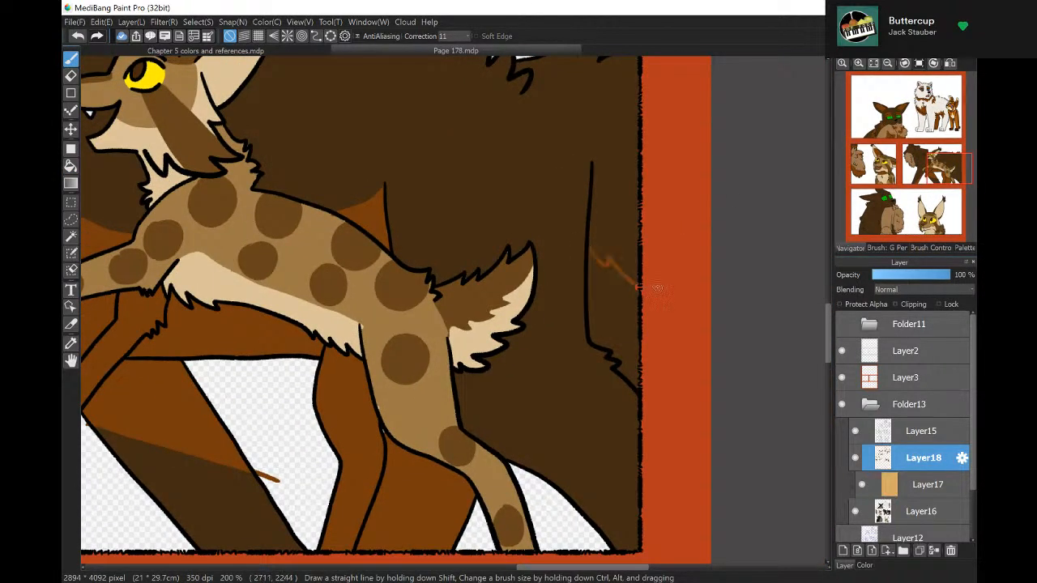
click(71, 166)
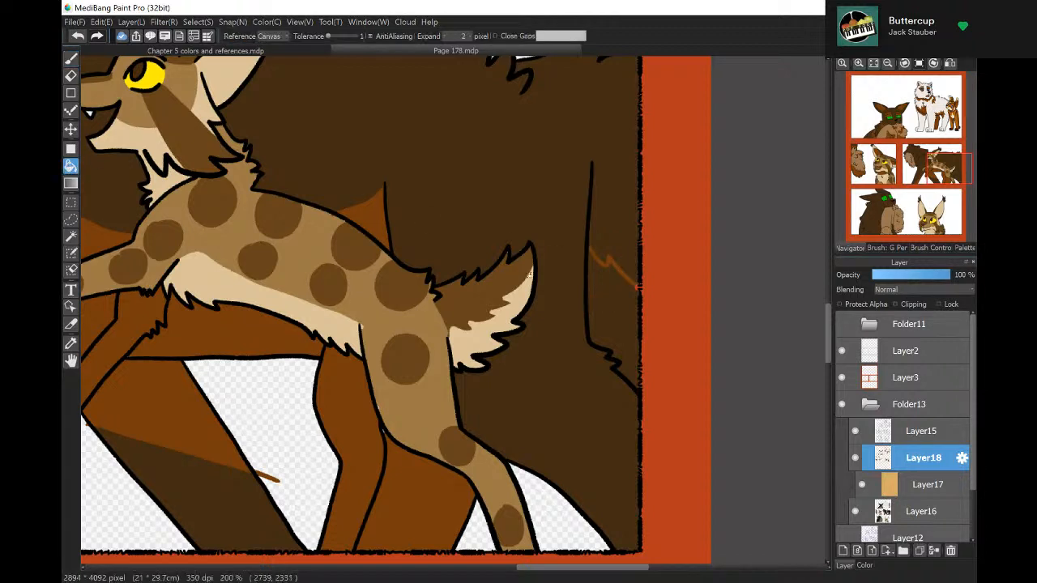
click(611, 300)
click(71, 58)
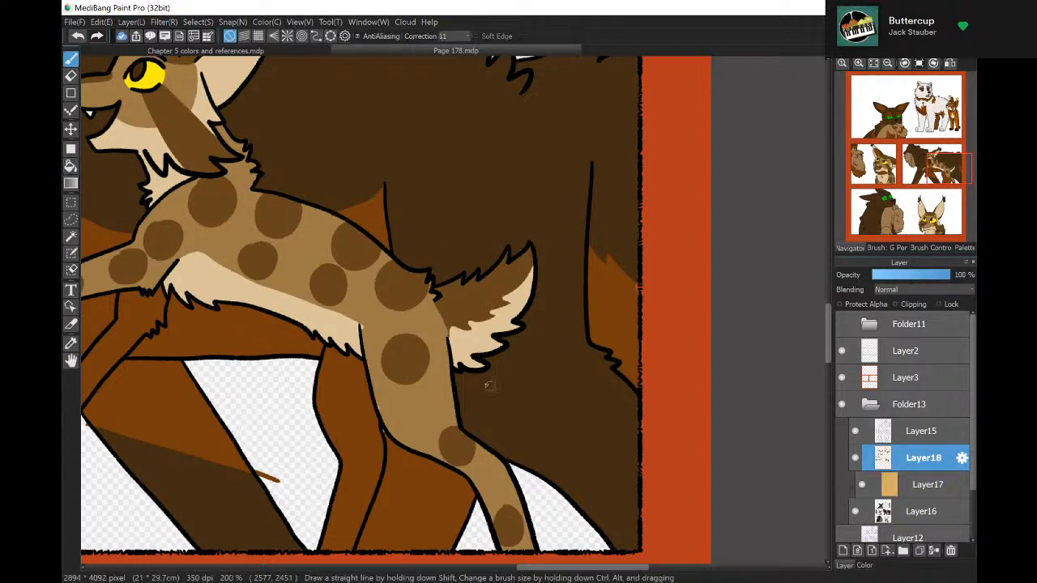
Outline shadows along the dark cat's lower hind leg and the back of the spotted cat's near hind leg, and fill them with brown.
mouse_move(465, 371)
mouse_down()
mouse_move(494, 411)
mouse_move(638, 488)
mouse_up()
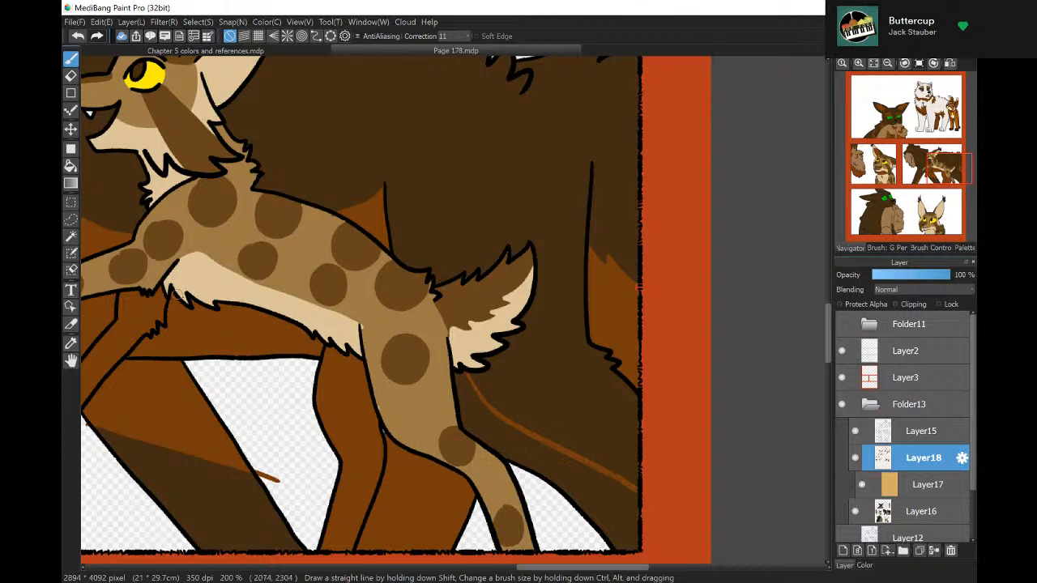
drag(378, 396, 460, 470)
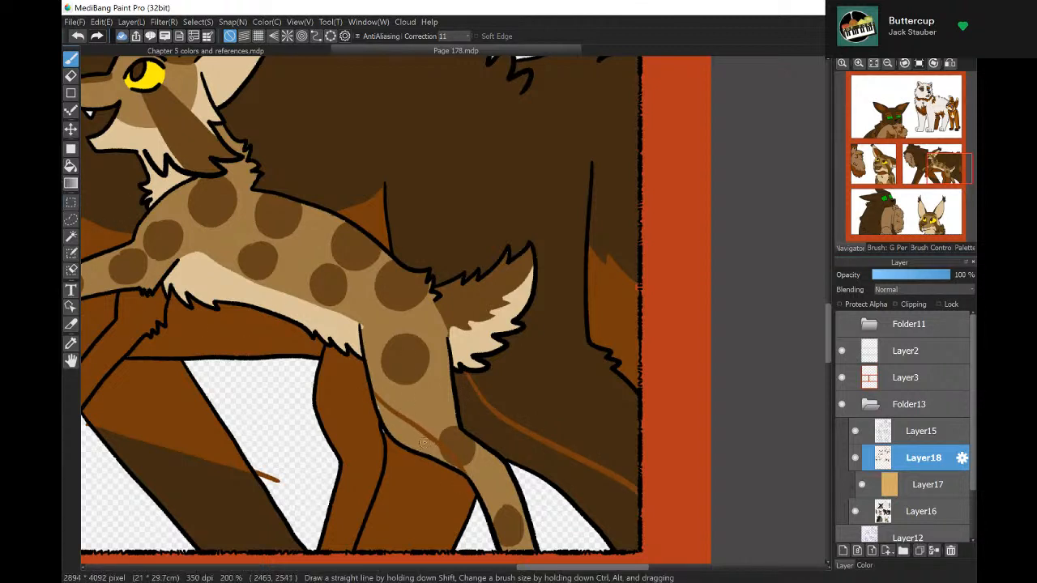
click(71, 165)
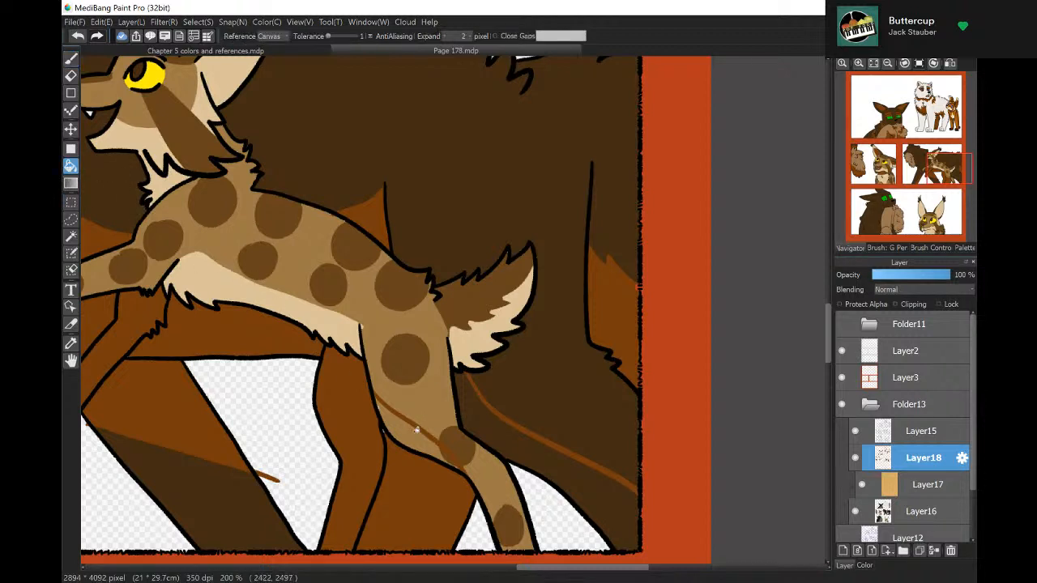
click(493, 416)
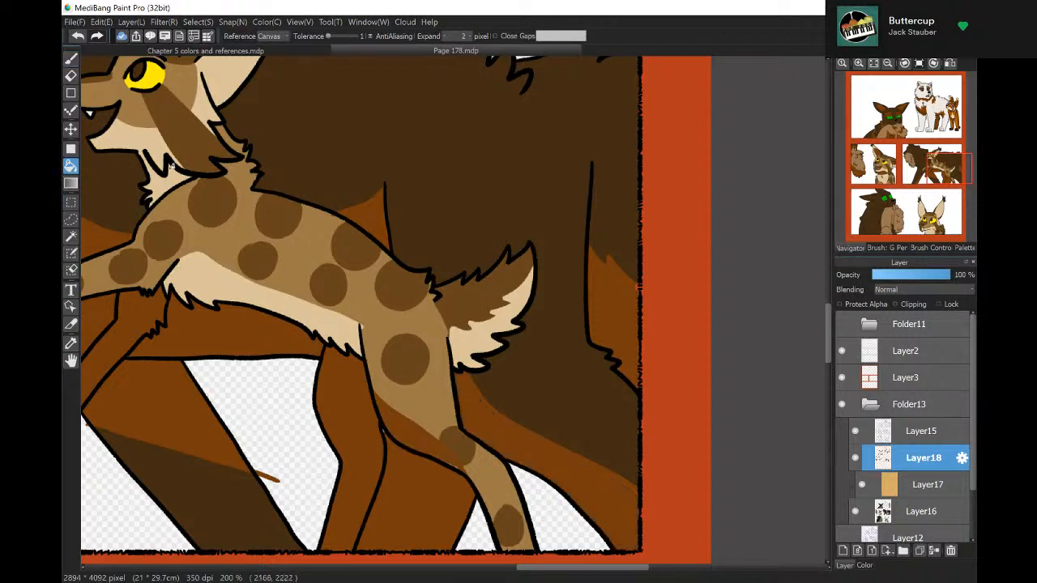
click(70, 60)
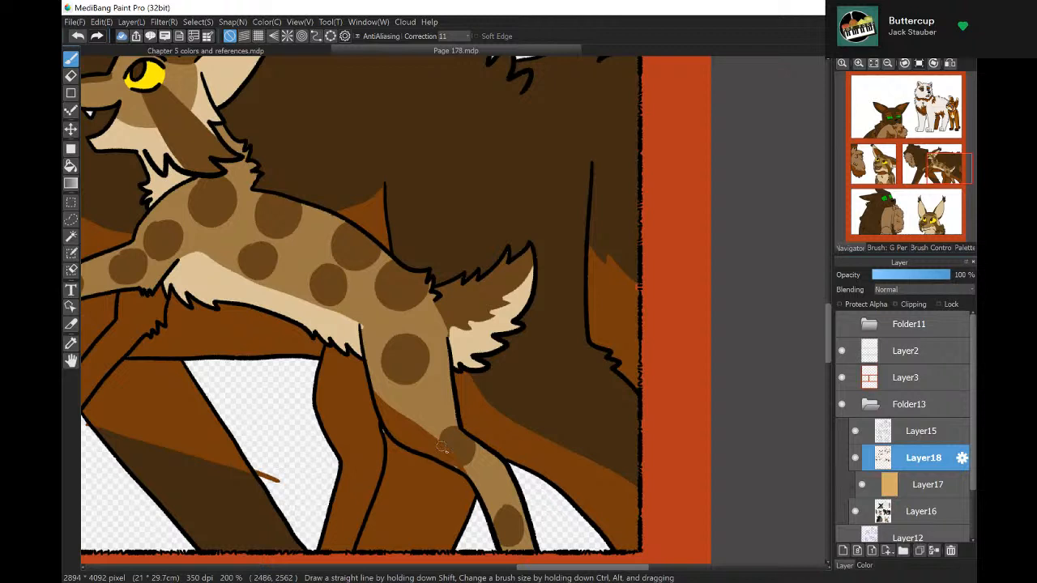
Set Layer18's blending to Multiply, and outline and fill a jagged brown shadow along the underside of the spotted cat's tail.
click(897, 291)
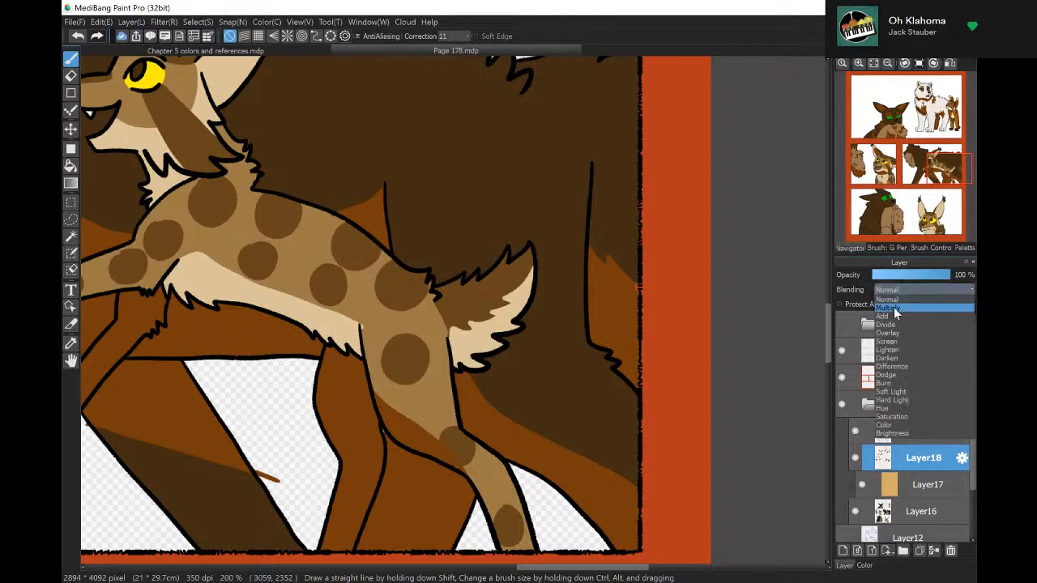
click(894, 309)
mouse_move(543, 267)
mouse_down()
mouse_move(497, 306)
mouse_move(443, 312)
mouse_move(446, 332)
mouse_up()
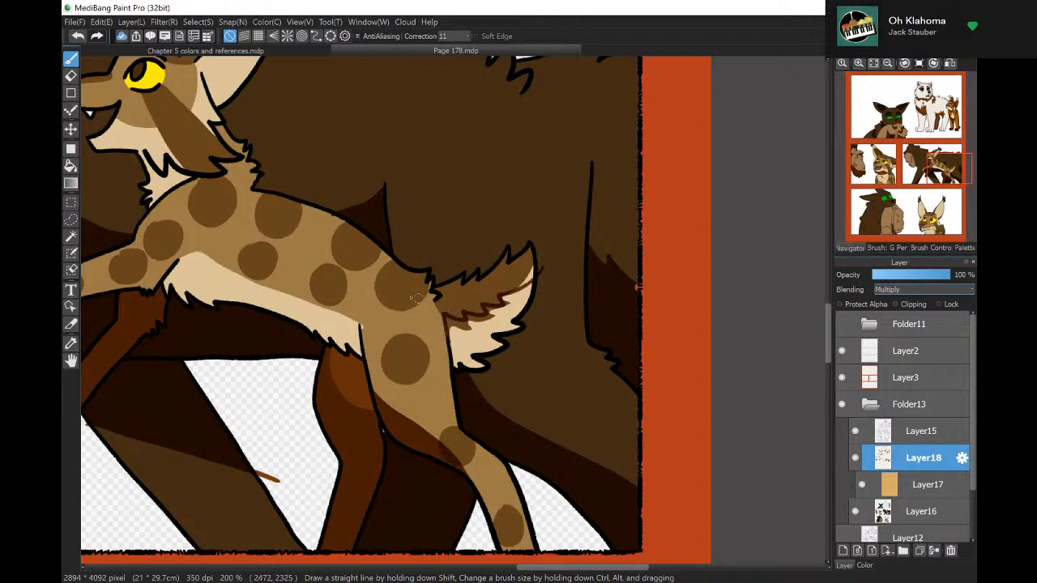
click(69, 167)
click(470, 321)
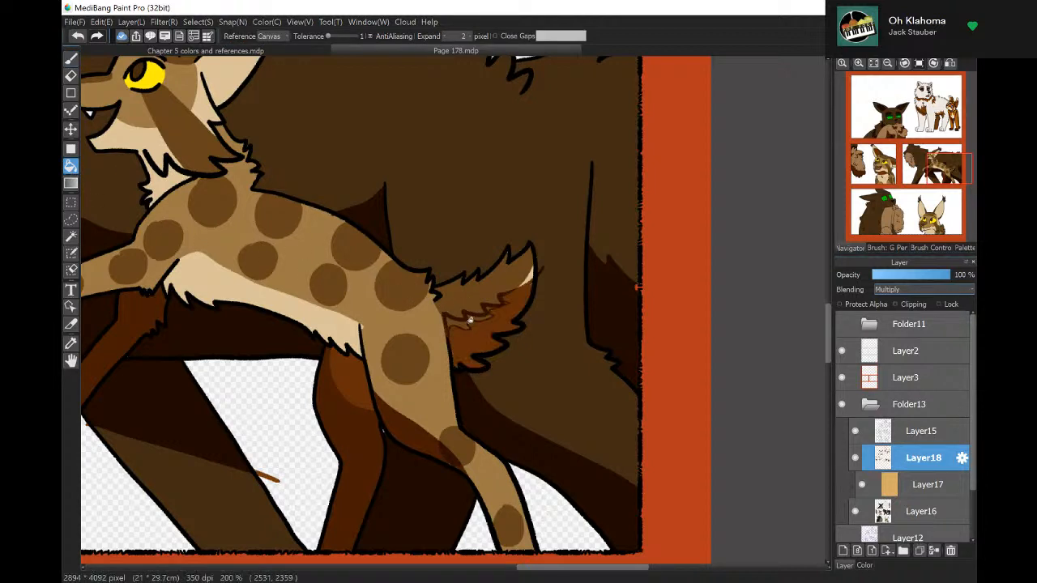
click(490, 319)
click(71, 58)
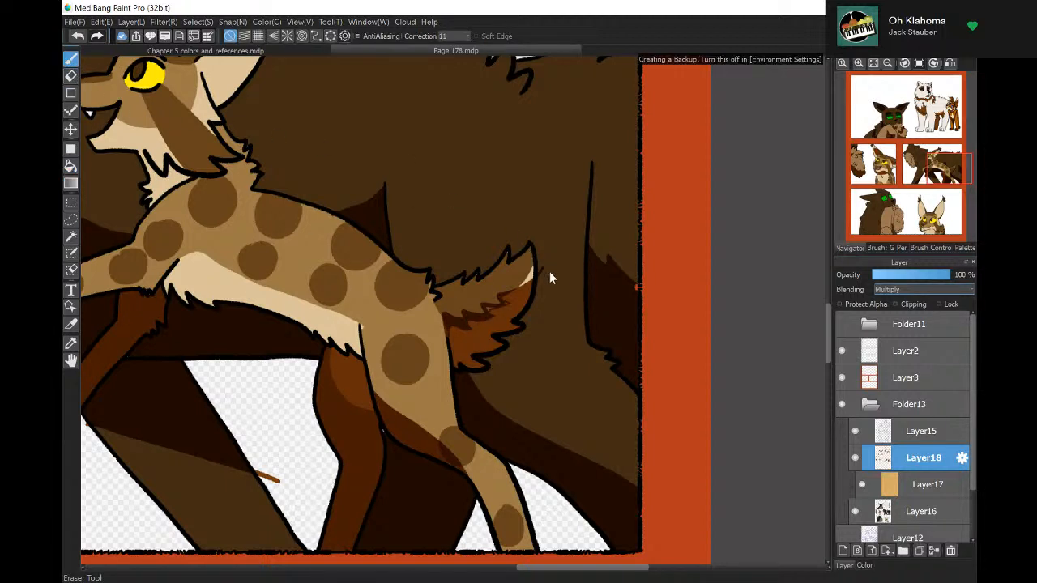
key(e)
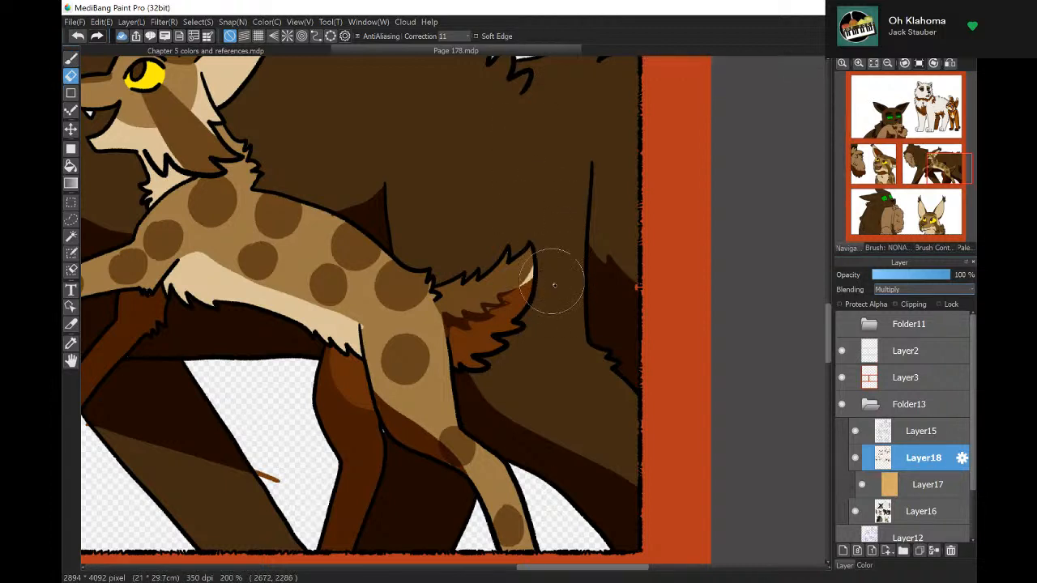
key(b)
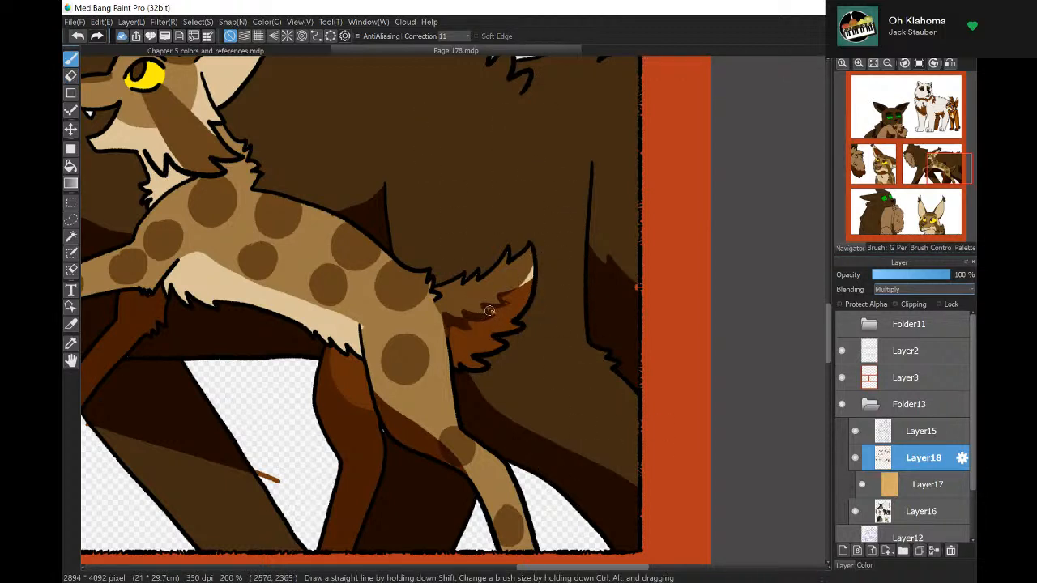
drag(508, 304, 527, 286)
Outline a shadow along the leaping spotted cat's cream belly and fill it with brown.
mouse_move(207, 239)
mouse_down()
mouse_move(228, 273)
mouse_move(350, 324)
mouse_up()
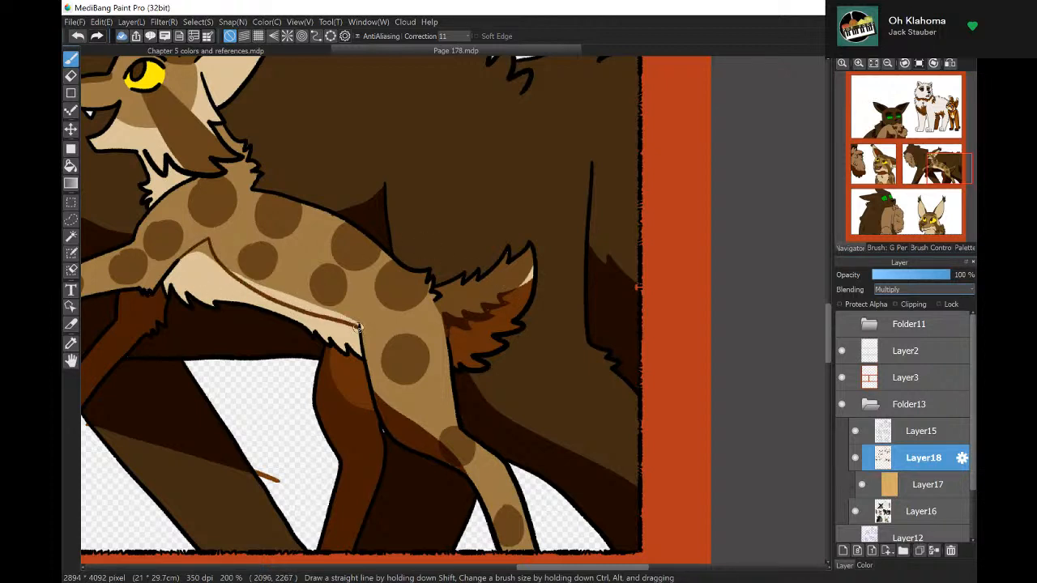
click(71, 166)
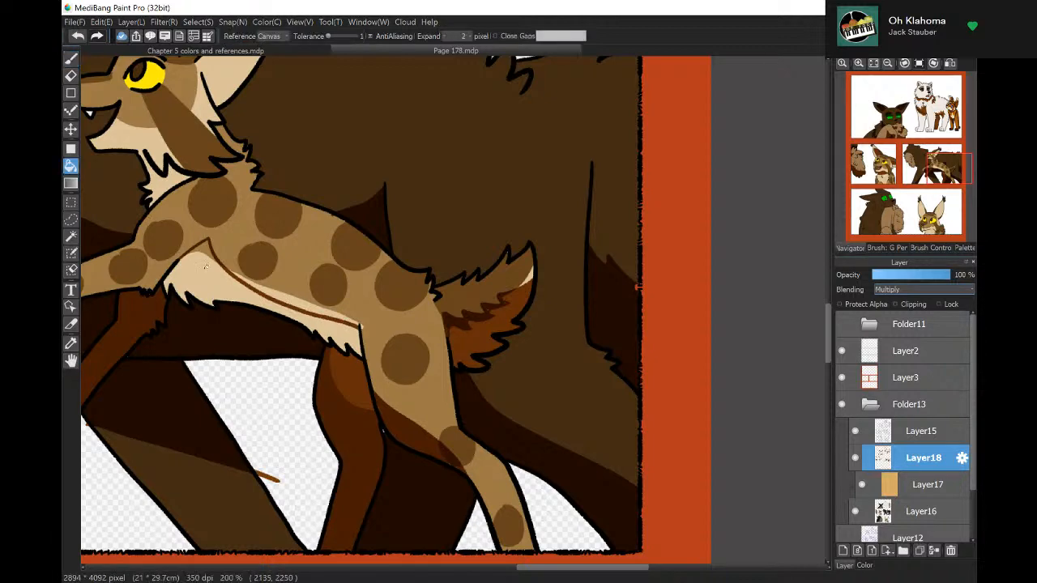
click(206, 266)
click(71, 58)
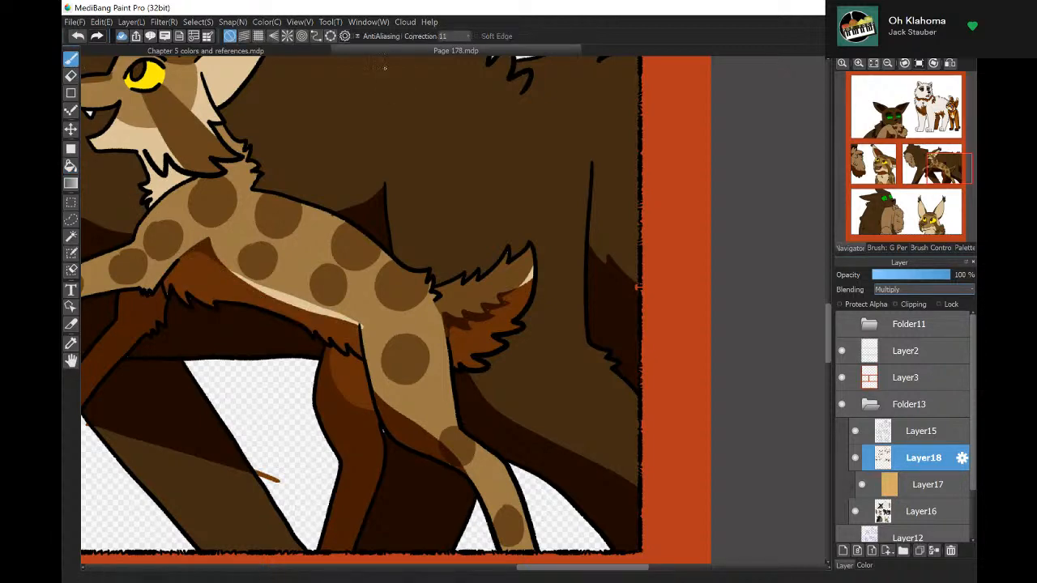
Draw brown shadow outlines behind the leaping spotted cat's cheek, inside its near ear and along its far ear.
drag(932, 180, 921, 162)
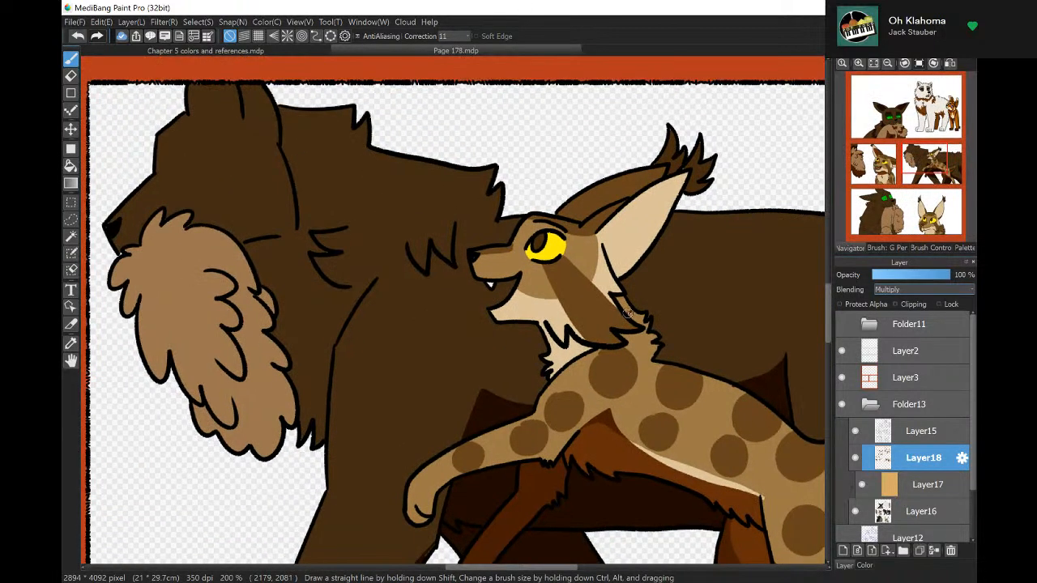
mouse_move(627, 313)
mouse_down()
mouse_move(619, 299)
mouse_move(626, 307)
mouse_up()
mouse_move(666, 197)
mouse_down()
mouse_move(624, 235)
mouse_move(615, 261)
mouse_up()
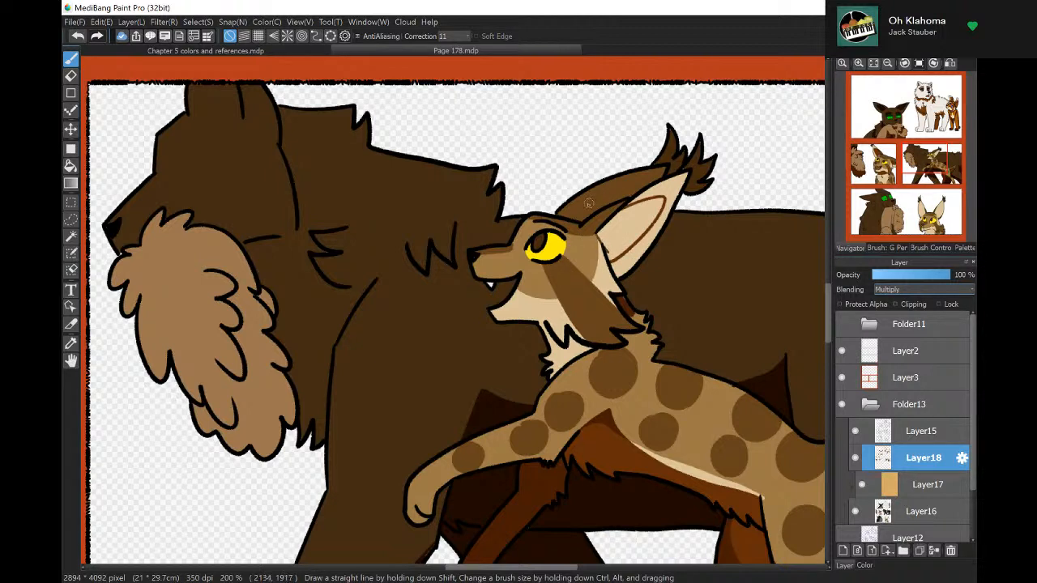
drag(567, 205, 652, 166)
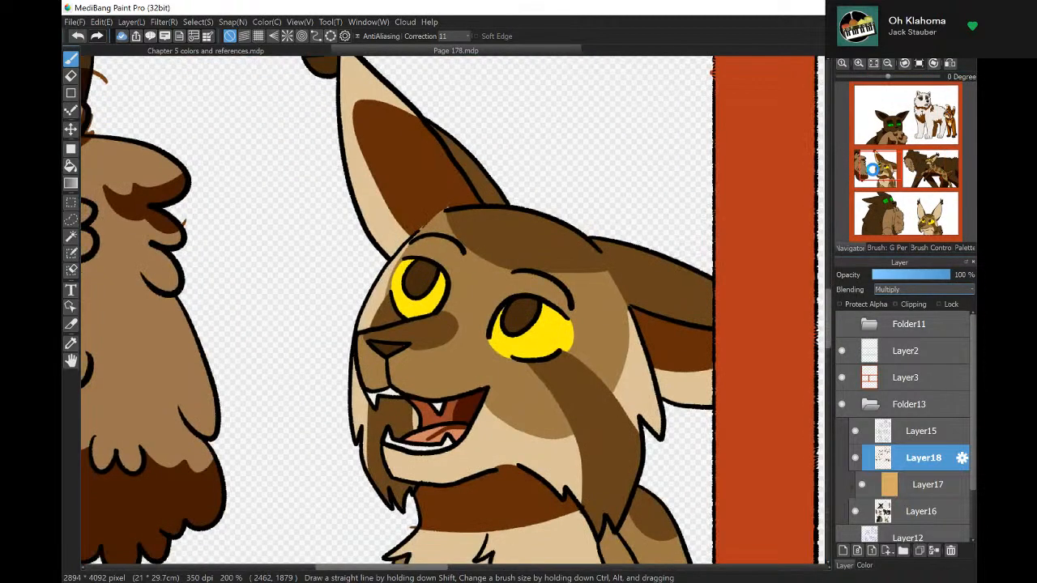
Outline shadows across the upper part of both yellow eyes and up to the brows in the close-up panel.
drag(496, 314, 565, 345)
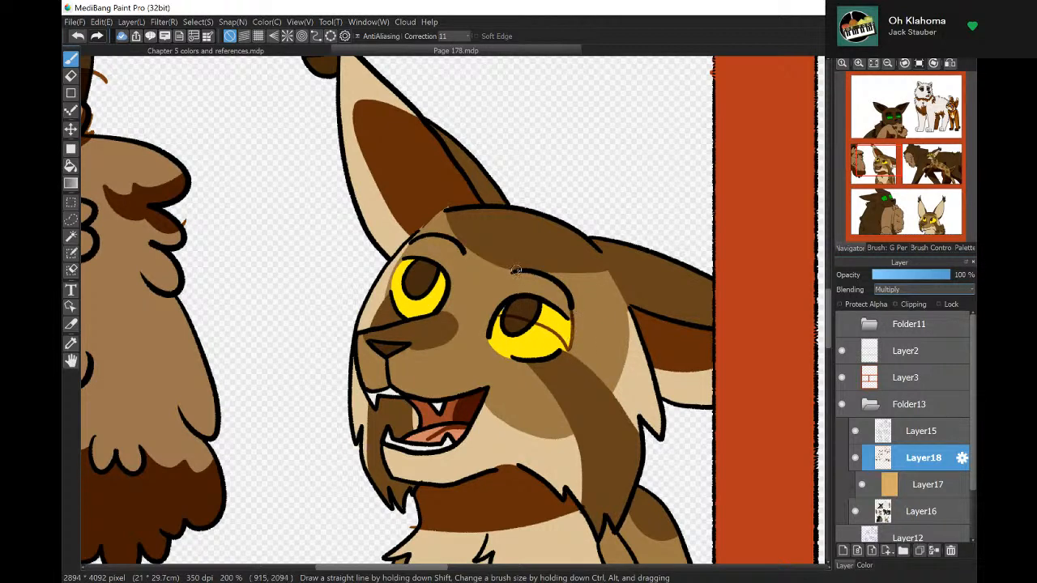
drag(516, 269, 500, 305)
mouse_move(405, 251)
mouse_down()
mouse_move(394, 278)
mouse_move(441, 301)
mouse_up()
Draw brown shadow strokes over the blue eyes of the small brown animal in the first panel.
drag(903, 104, 944, 124)
mouse_move(486, 104)
mouse_down()
mouse_move(497, 119)
mouse_move(493, 102)
mouse_up()
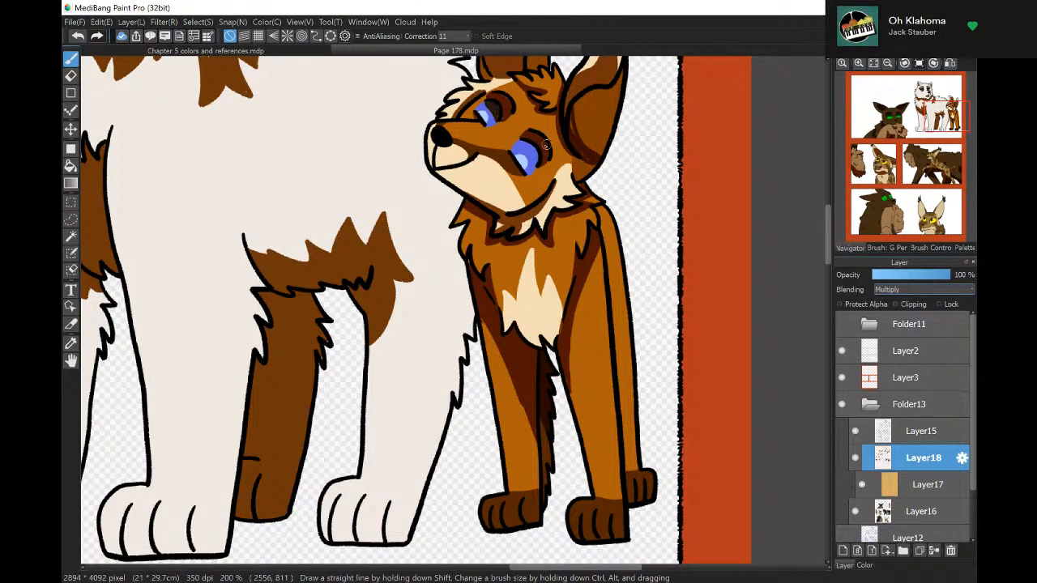
mouse_move(545, 145)
mouse_down()
mouse_move(528, 161)
mouse_move(536, 156)
mouse_move(535, 166)
mouse_up()
Fill the outlined shadows over both yellow eyes and up to the brows in the close-up panel with brown.
click(873, 168)
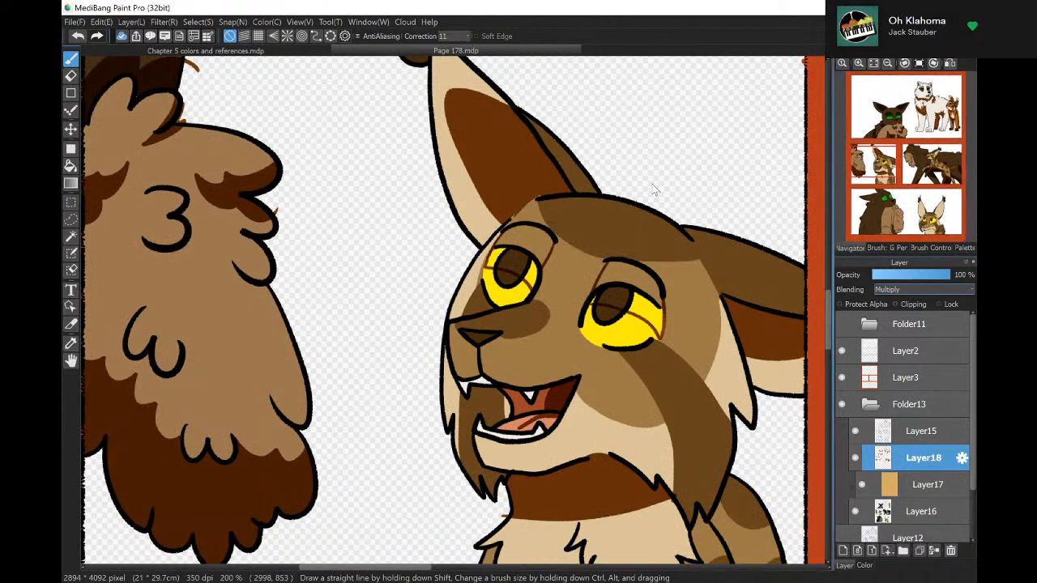
click(72, 166)
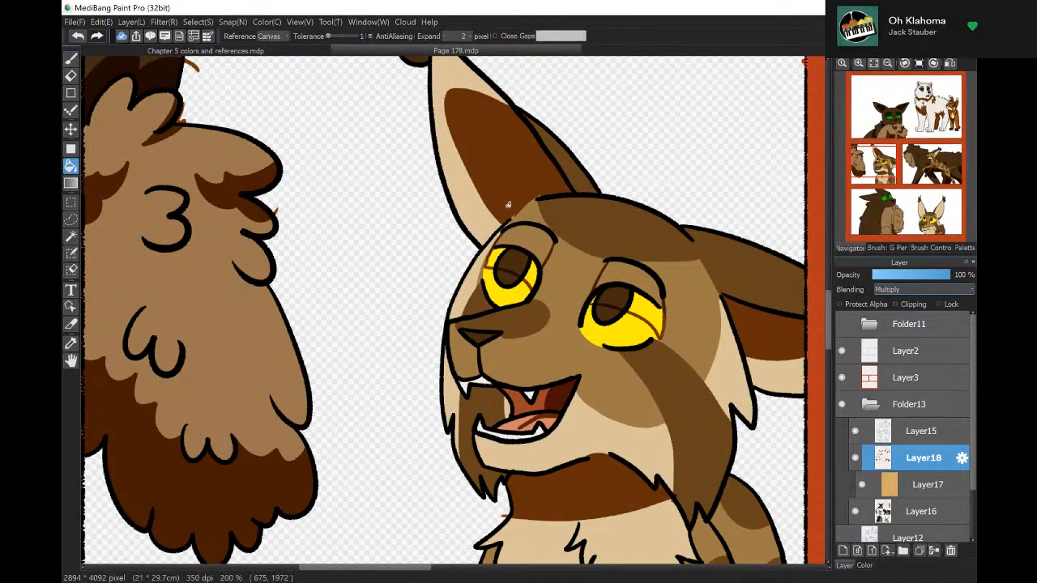
click(511, 264)
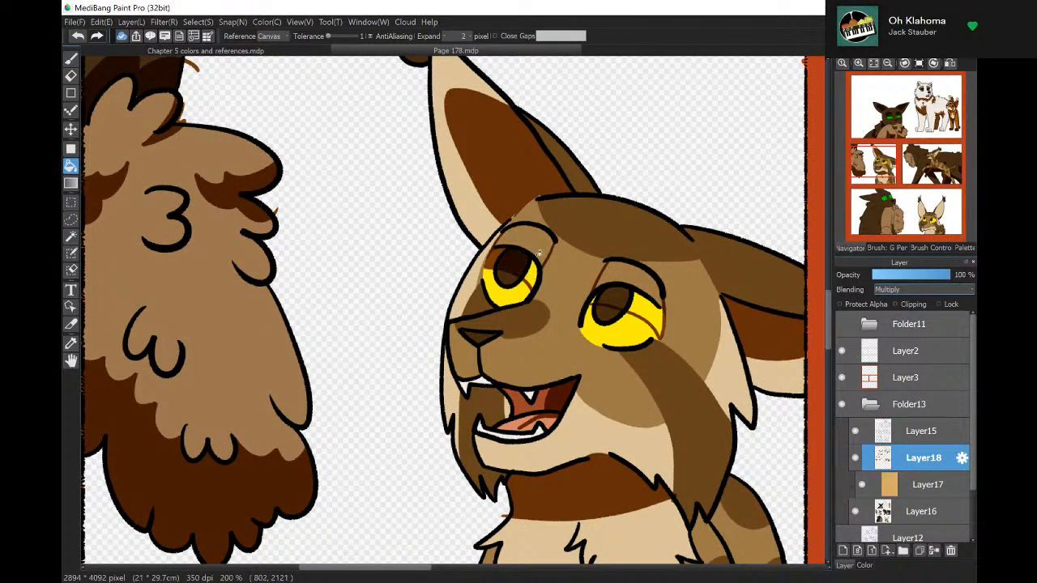
click(538, 252)
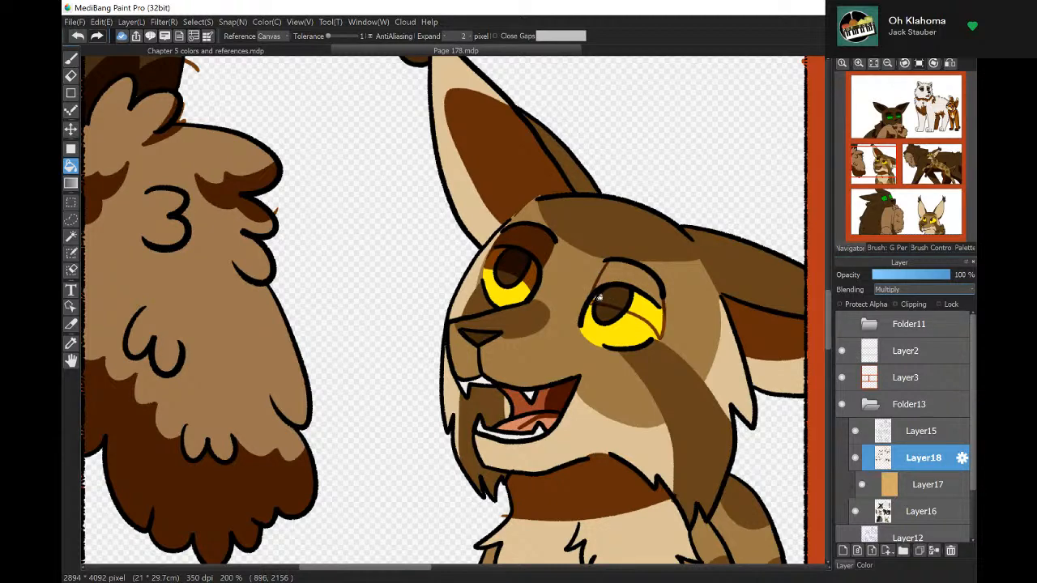
click(609, 301)
click(628, 274)
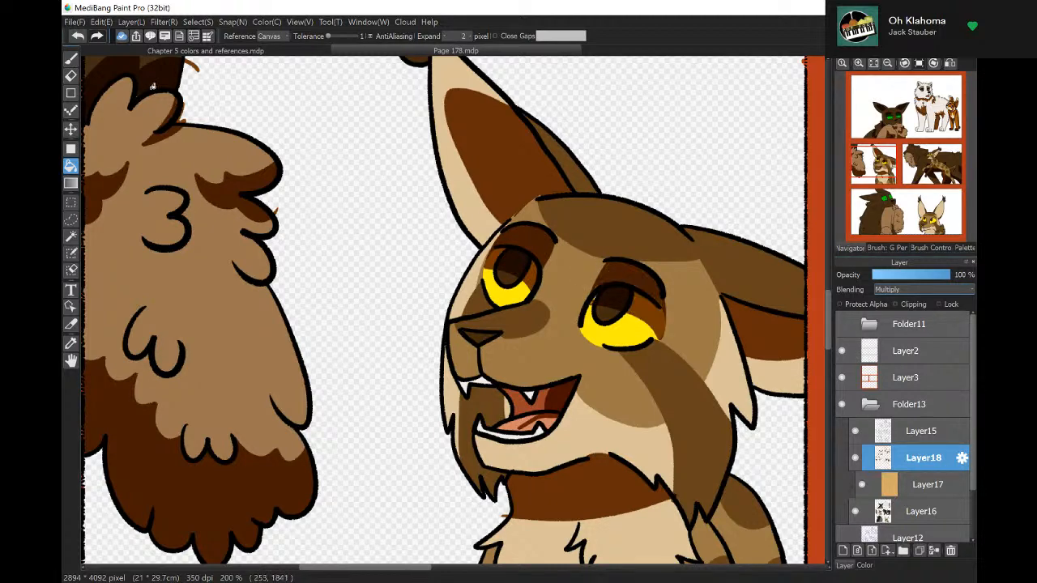
Outline shadows on the walking dark animal's mane, neck, ear and forehead, and fill them with brown.
click(70, 58)
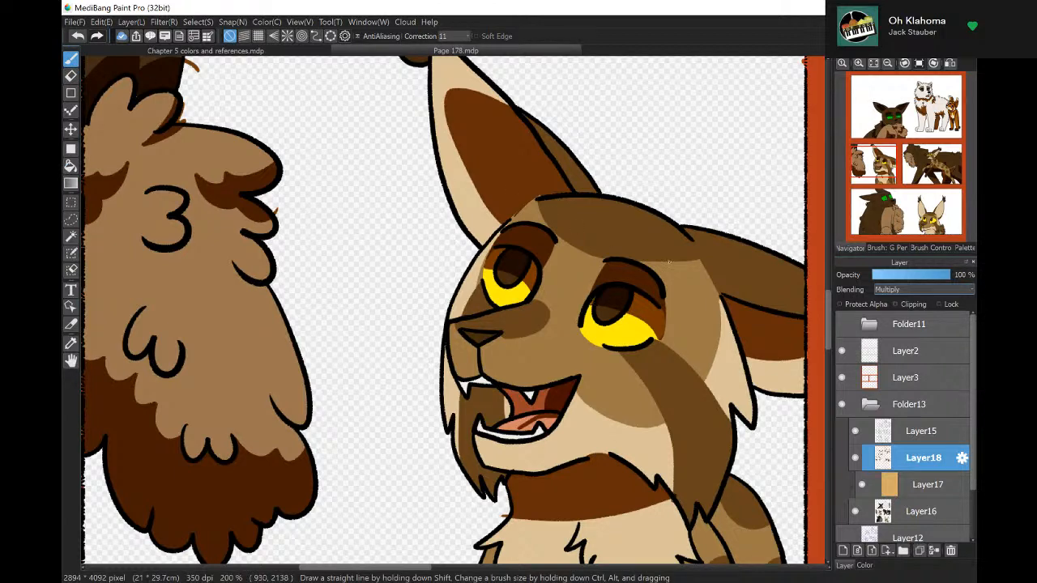
drag(892, 166, 913, 163)
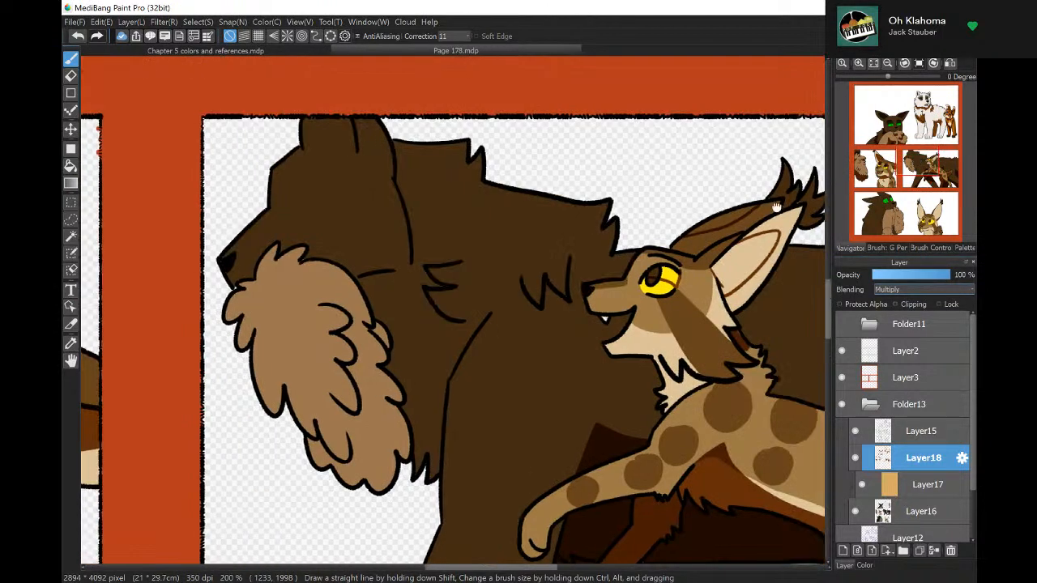
mouse_move(614, 232)
mouse_down()
mouse_move(581, 256)
mouse_move(578, 319)
mouse_move(552, 304)
mouse_move(503, 309)
mouse_move(501, 296)
mouse_move(434, 304)
mouse_up()
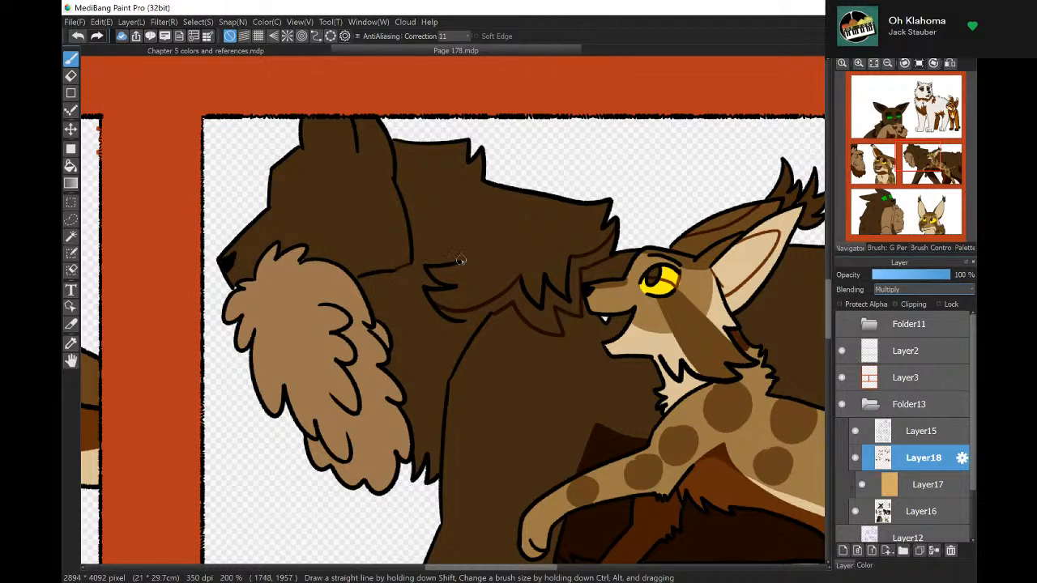
drag(461, 260, 427, 253)
drag(354, 150, 265, 209)
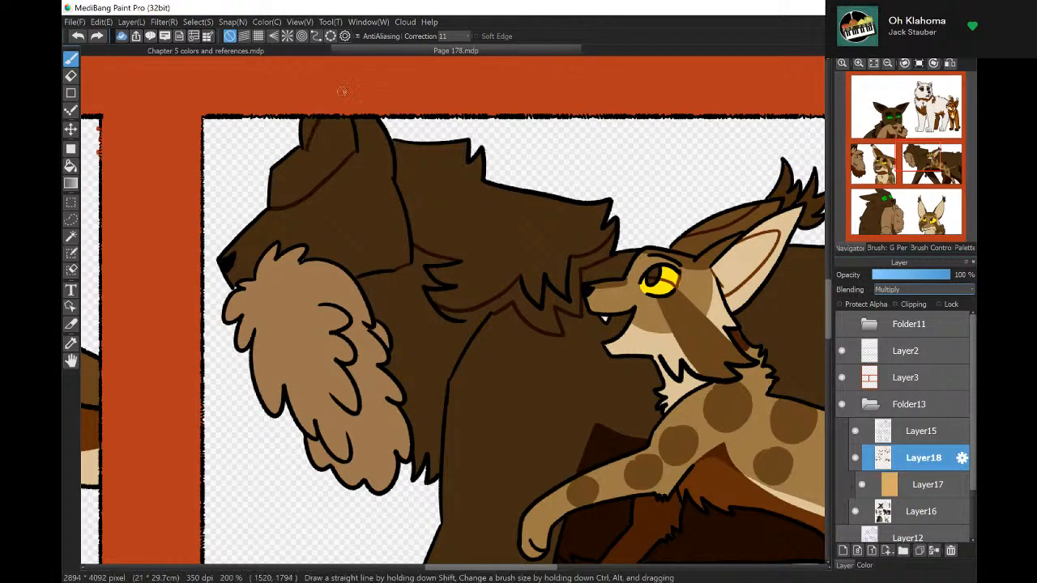
click(70, 165)
click(352, 185)
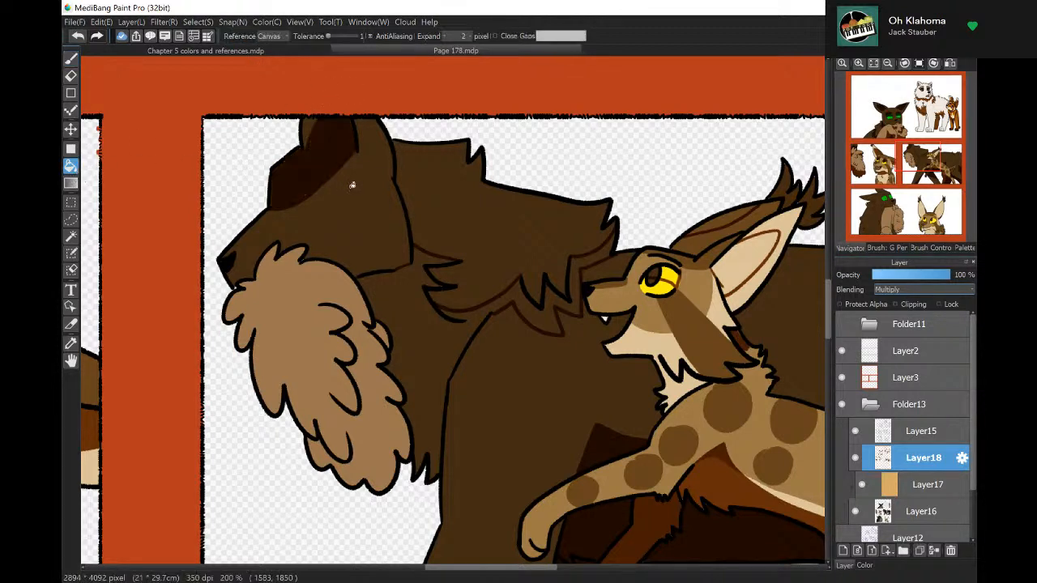
click(433, 313)
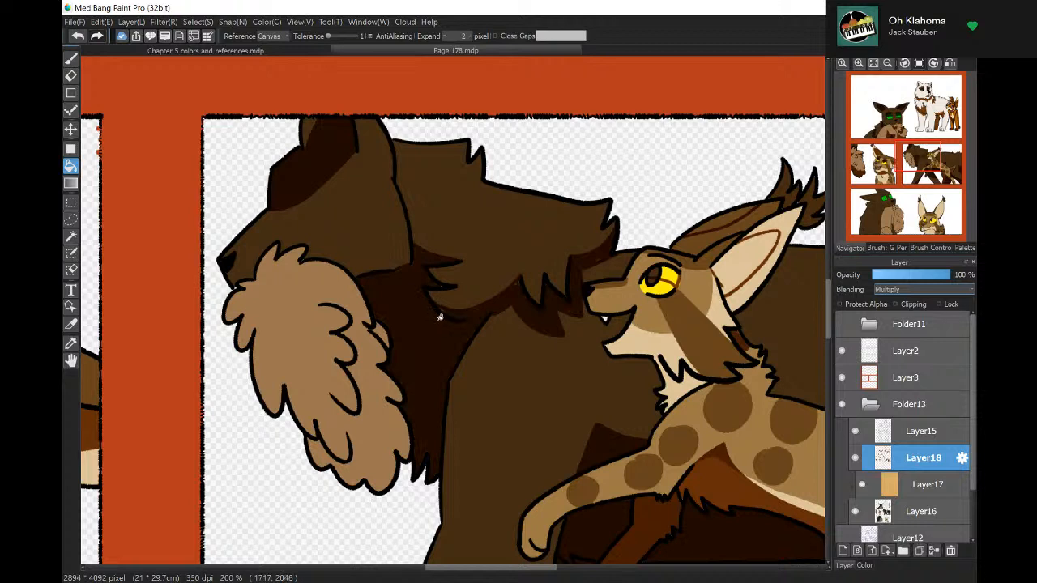
Outline a jagged shadow down the walking dark animal's tan fur ruff and fill it and the small rear tuft with brown.
click(70, 61)
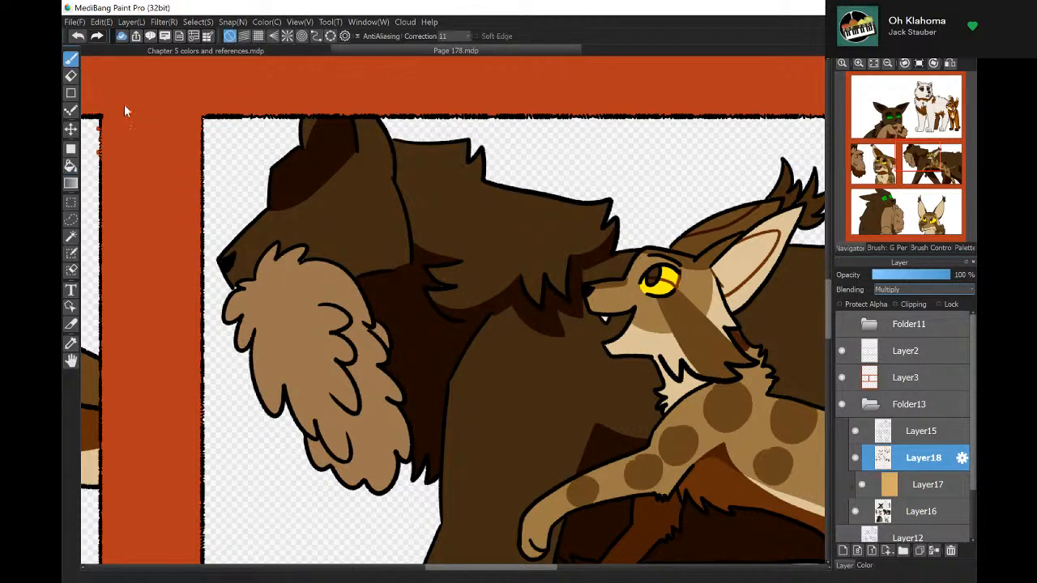
mouse_move(256, 280)
mouse_down()
mouse_move(299, 374)
mouse_move(334, 401)
mouse_move(361, 381)
mouse_move(380, 430)
mouse_move(375, 482)
mouse_up()
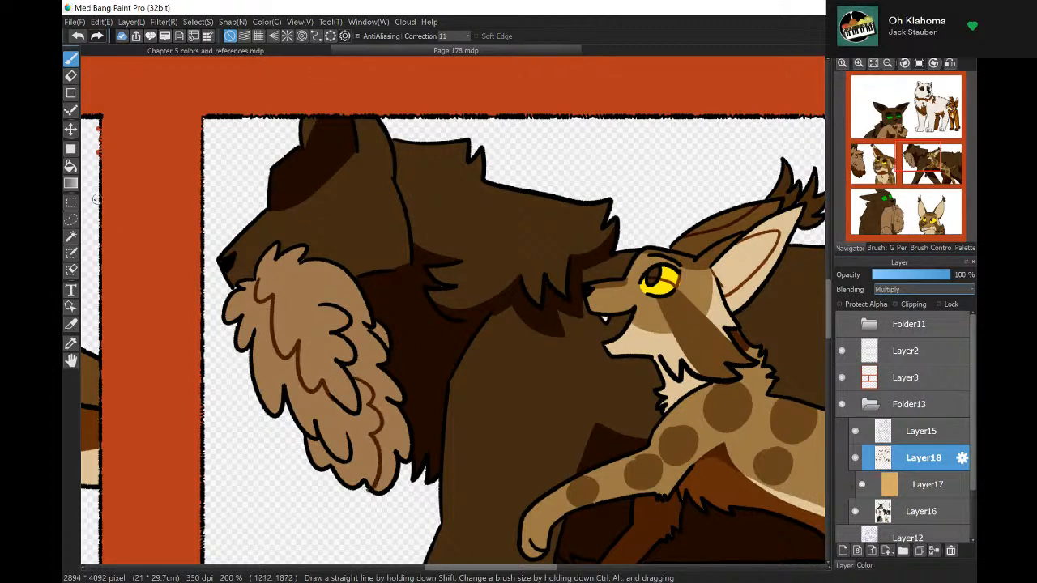
click(70, 165)
click(340, 423)
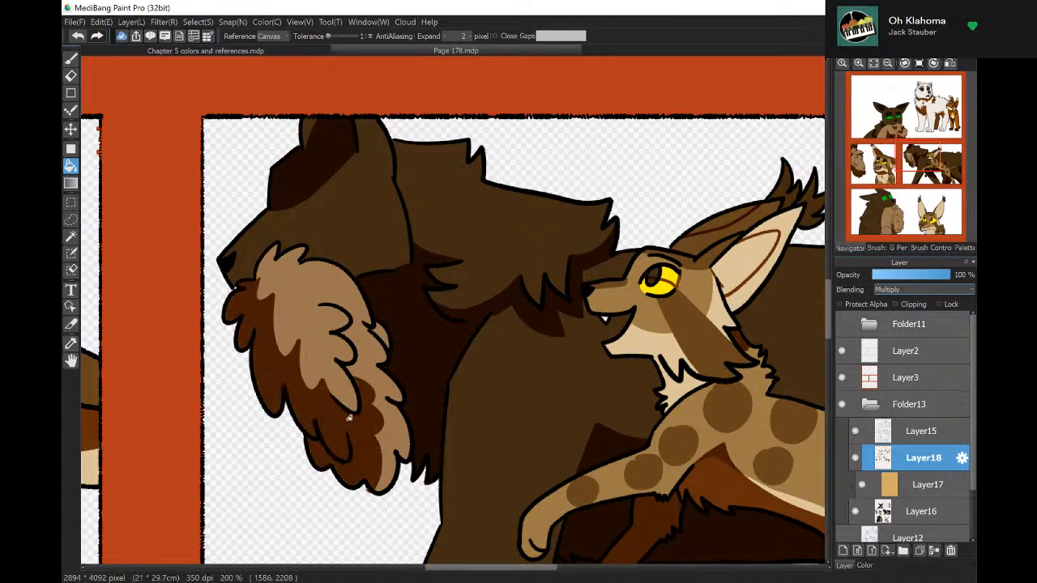
click(378, 323)
Fill the outlined shadows over the leaping spotted cat's yellow eye and inside both its ears with brown.
click(71, 60)
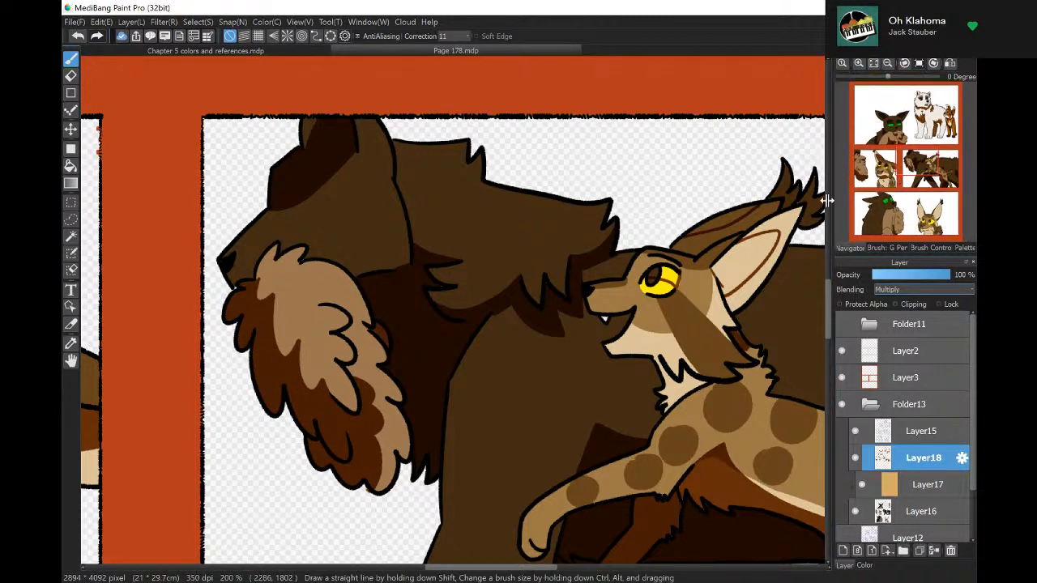
click(71, 165)
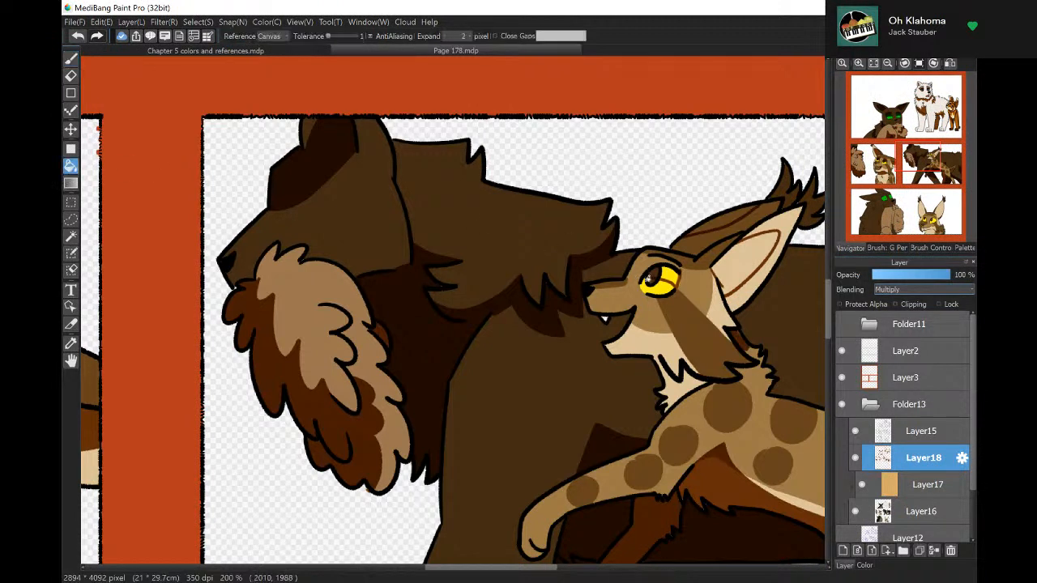
click(657, 276)
click(726, 237)
click(737, 262)
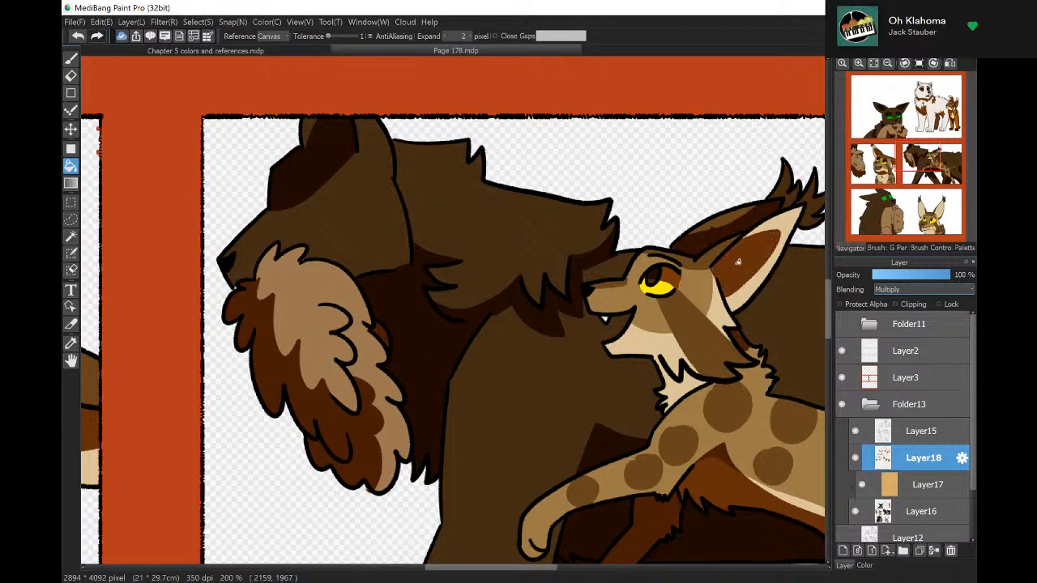
Outline a shadow under the leaping spotted cat's jaw, fill its throat fur with brown and extend the shading behind the cheek.
key(b)
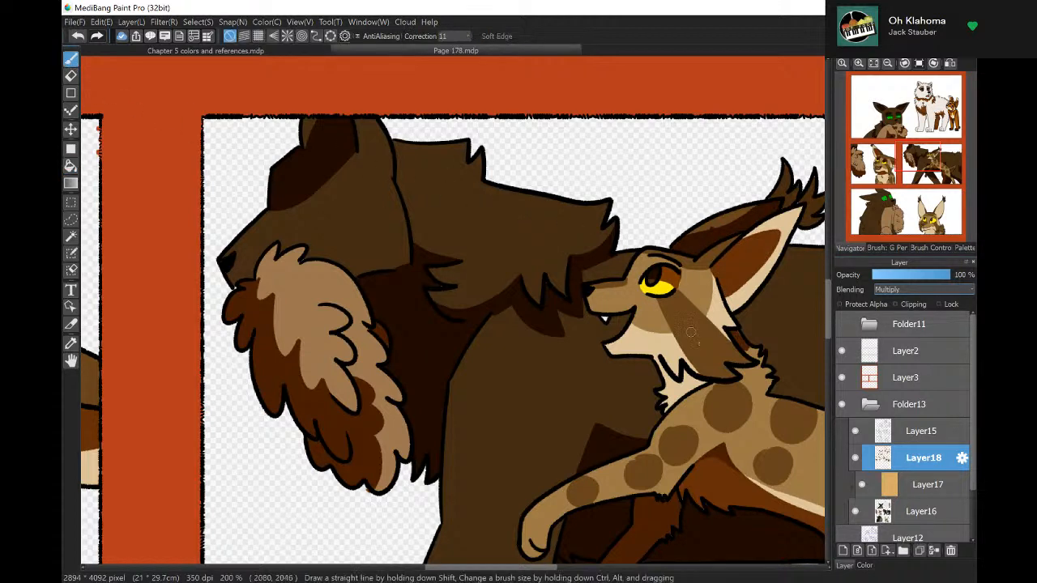
mouse_move(731, 374)
mouse_down()
mouse_move(660, 350)
mouse_move(674, 376)
mouse_move(659, 349)
mouse_up()
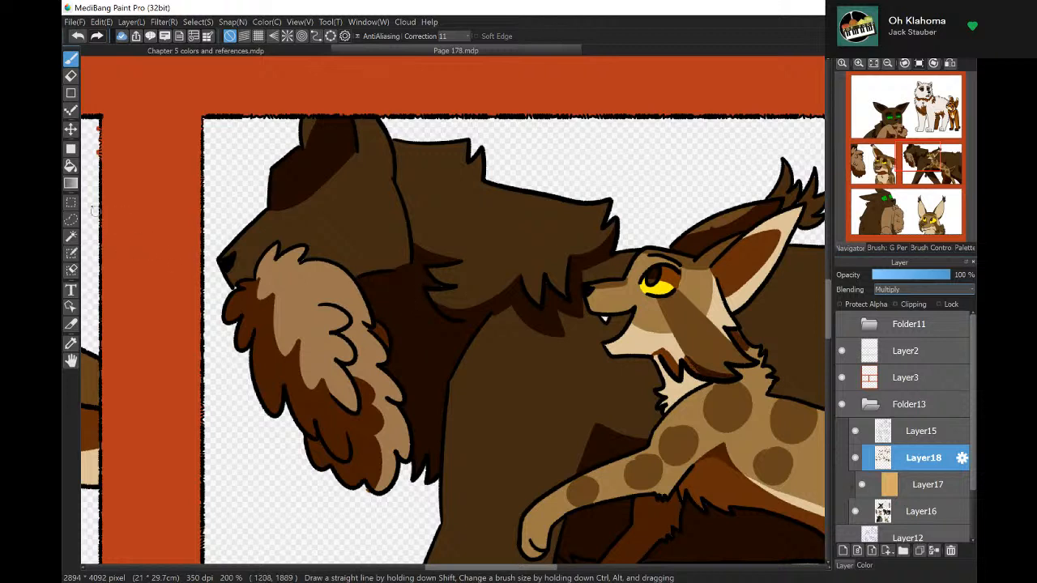
click(71, 165)
click(673, 390)
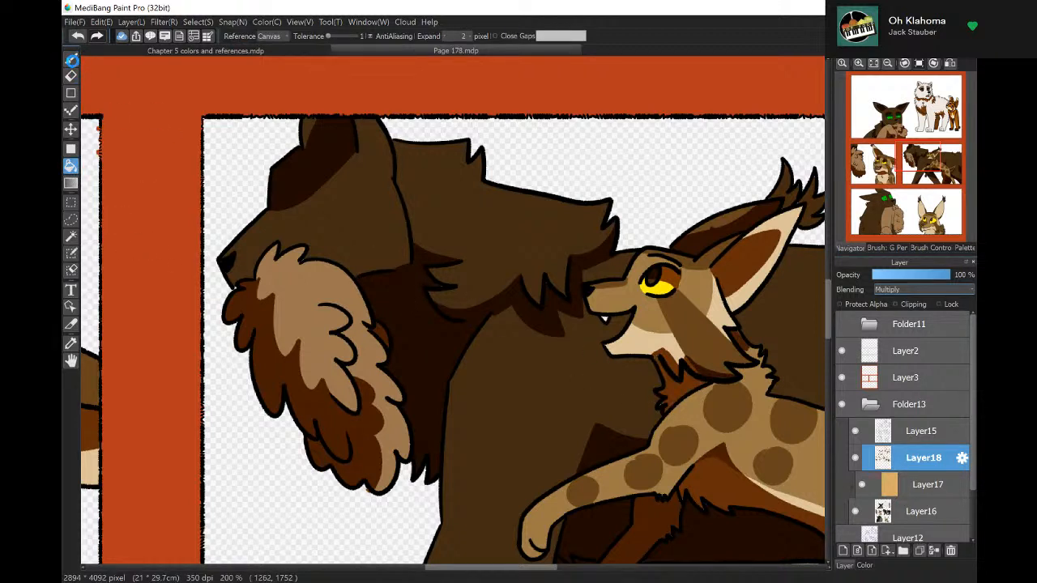
click(71, 59)
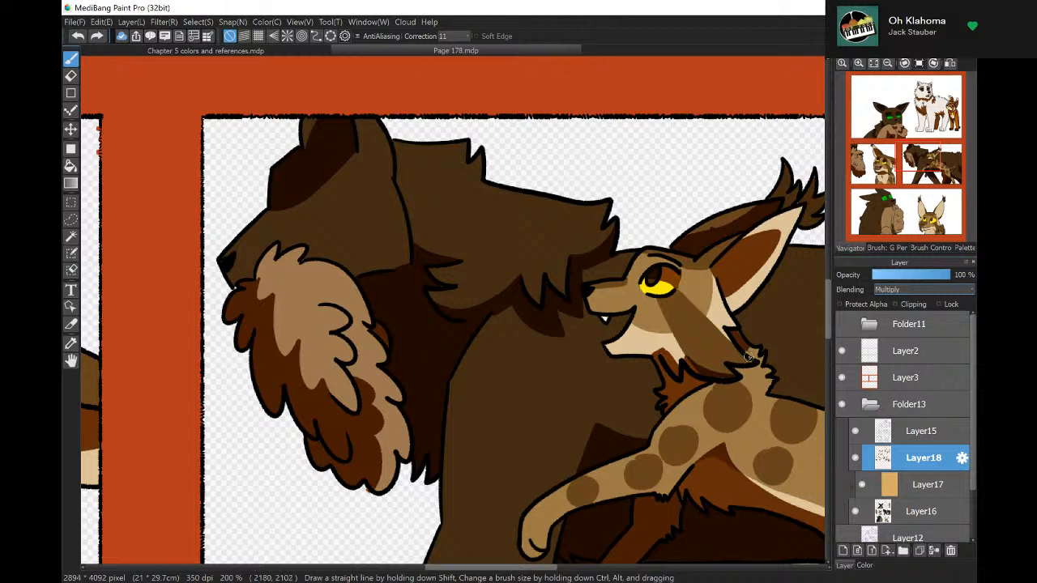
drag(765, 363, 737, 371)
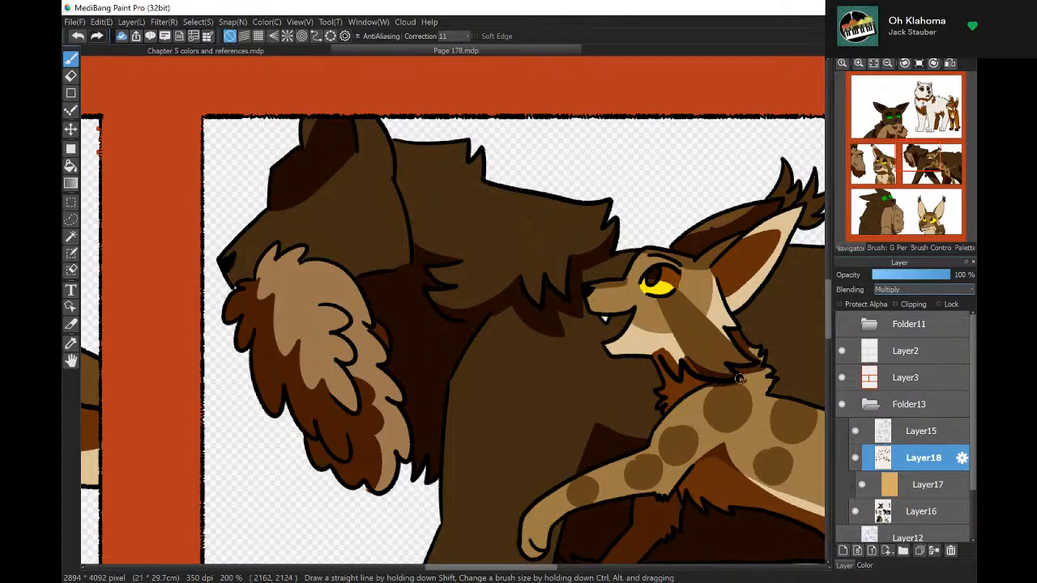
Outline shadows across the green eyes and on both ears of the dark animal in the lower panel.
mouse_move(933, 170)
drag(933, 171, 913, 181)
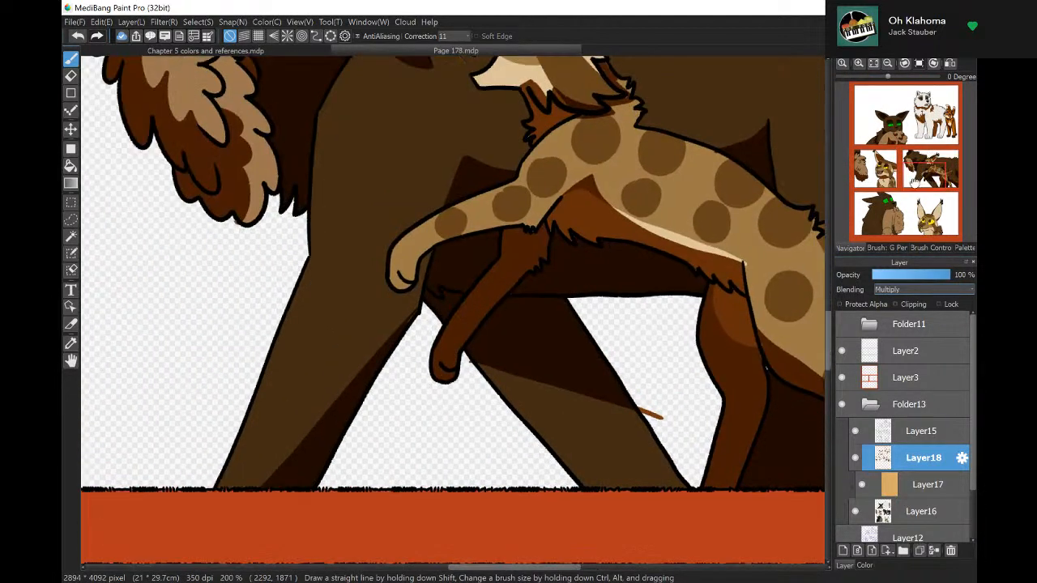
drag(914, 183, 876, 207)
mouse_move(543, 265)
mouse_down()
mouse_move(608, 237)
mouse_move(648, 184)
mouse_move(656, 220)
mouse_move(697, 207)
mouse_up()
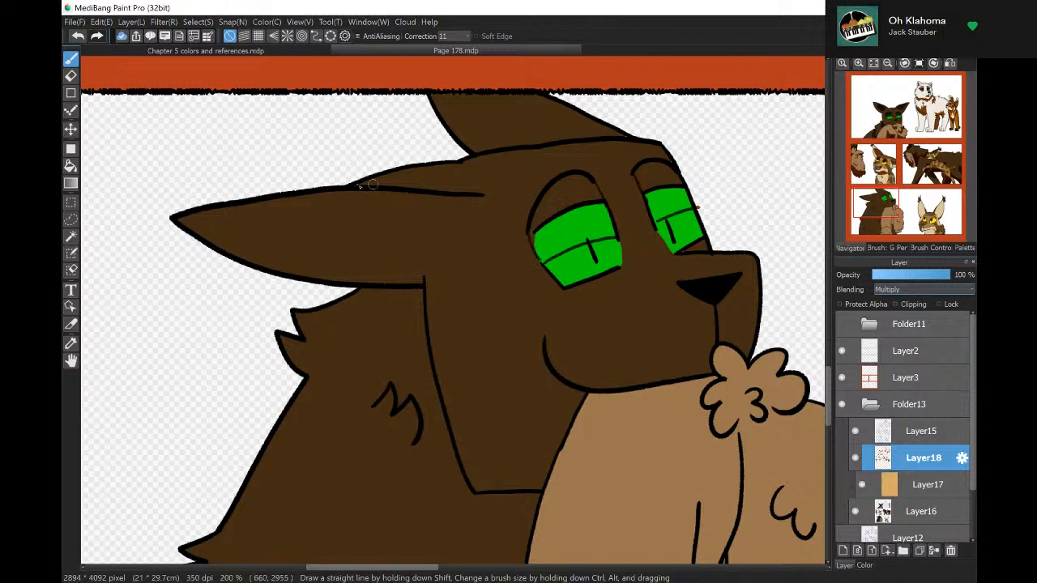
mouse_move(390, 191)
mouse_down()
mouse_move(283, 241)
mouse_move(425, 268)
mouse_move(476, 201)
mouse_up()
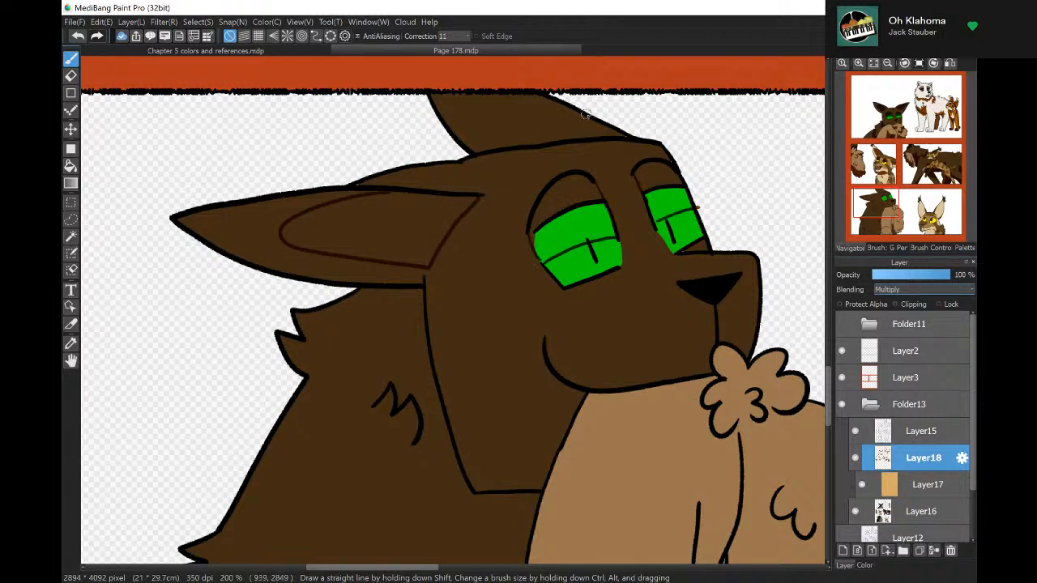
drag(592, 118, 476, 93)
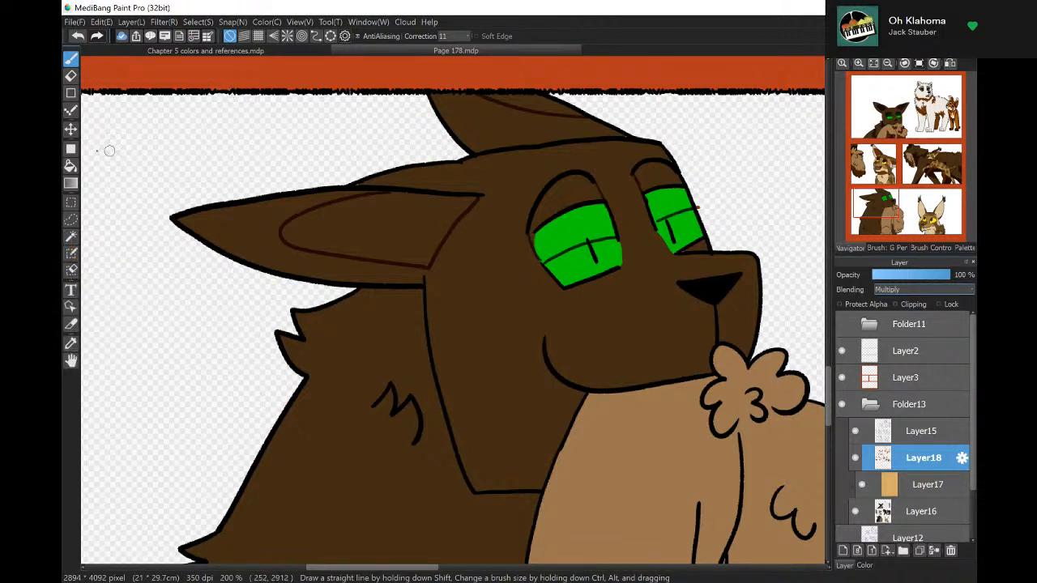
Fill the ear, eyelid and upper-eye shadows of the green-eyed dark animal with brown, undoing the accidental fill over its head.
click(71, 166)
click(338, 237)
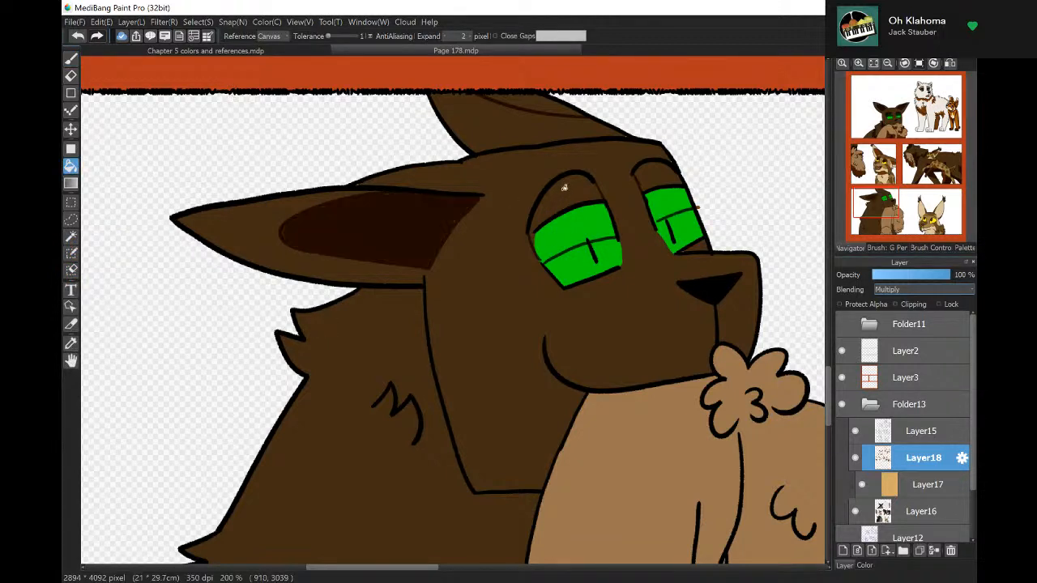
click(565, 188)
click(682, 202)
click(654, 173)
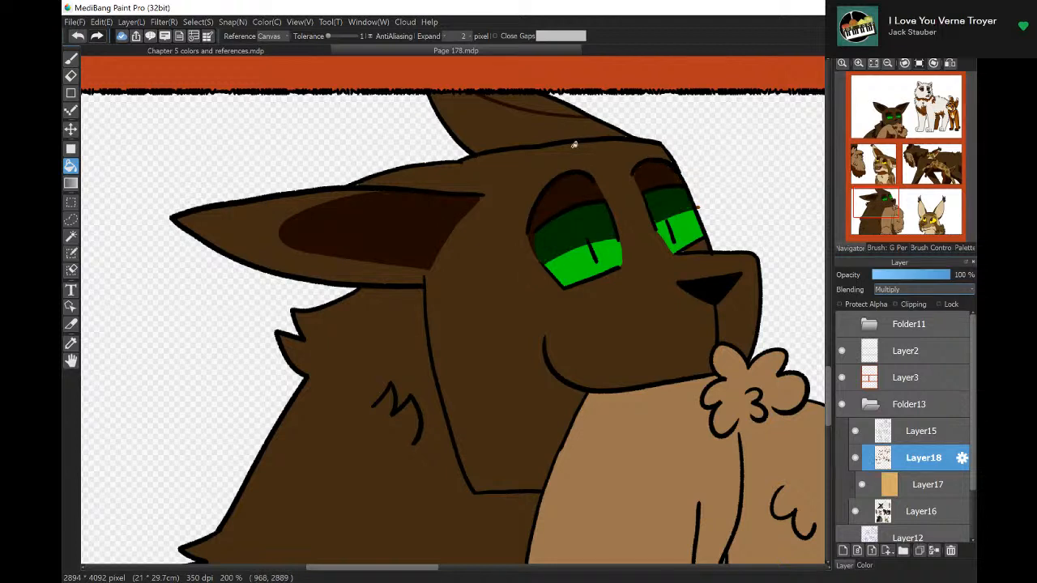
click(591, 153)
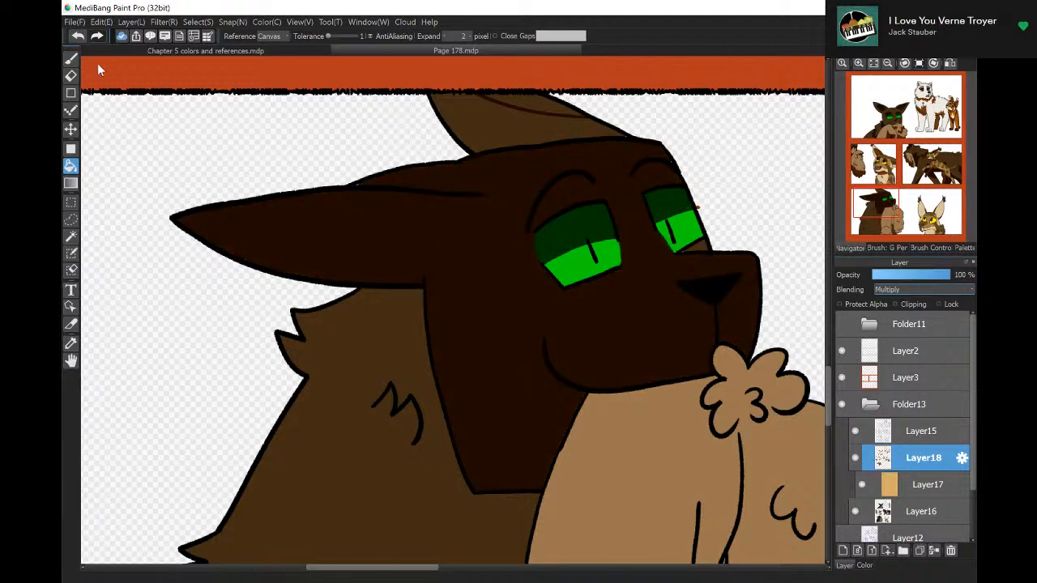
click(77, 36)
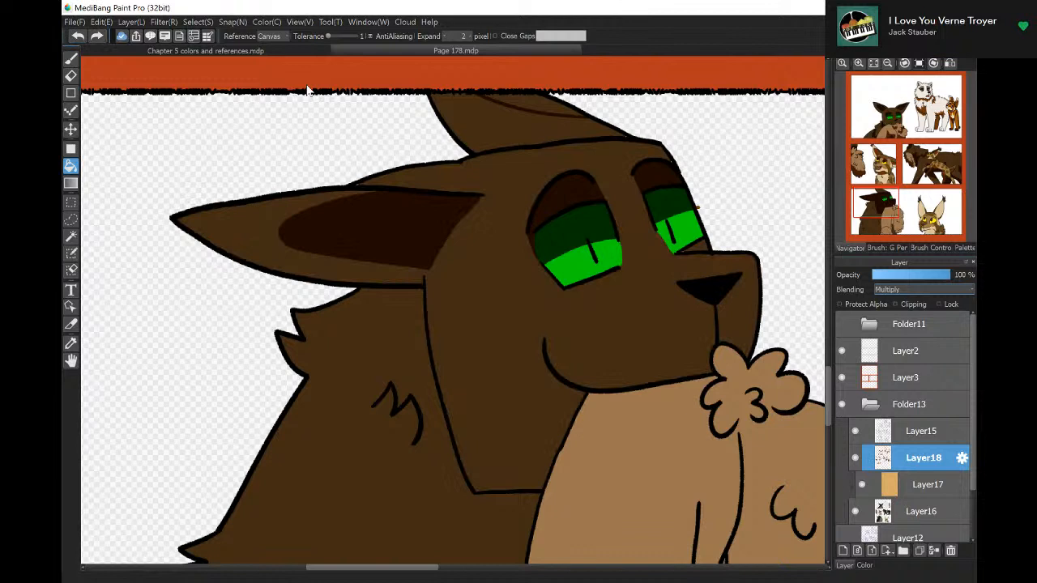
click(477, 106)
Outline shadows on the green-eyed dark animal's neck below the ear, under its jaw and down to the chest fur tuft.
click(71, 59)
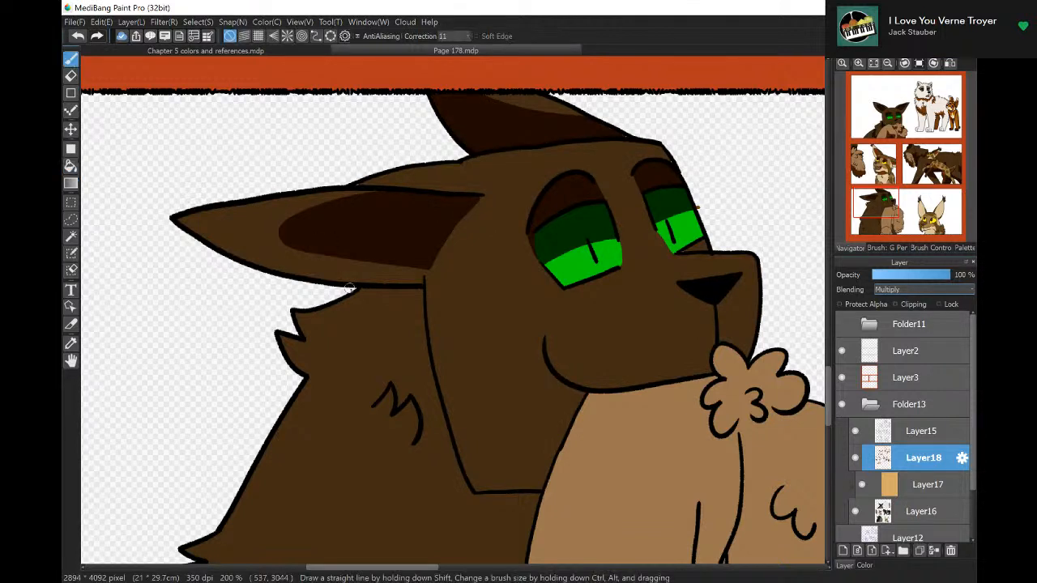
mouse_move(359, 290)
mouse_down()
mouse_move(360, 361)
mouse_move(376, 405)
mouse_up()
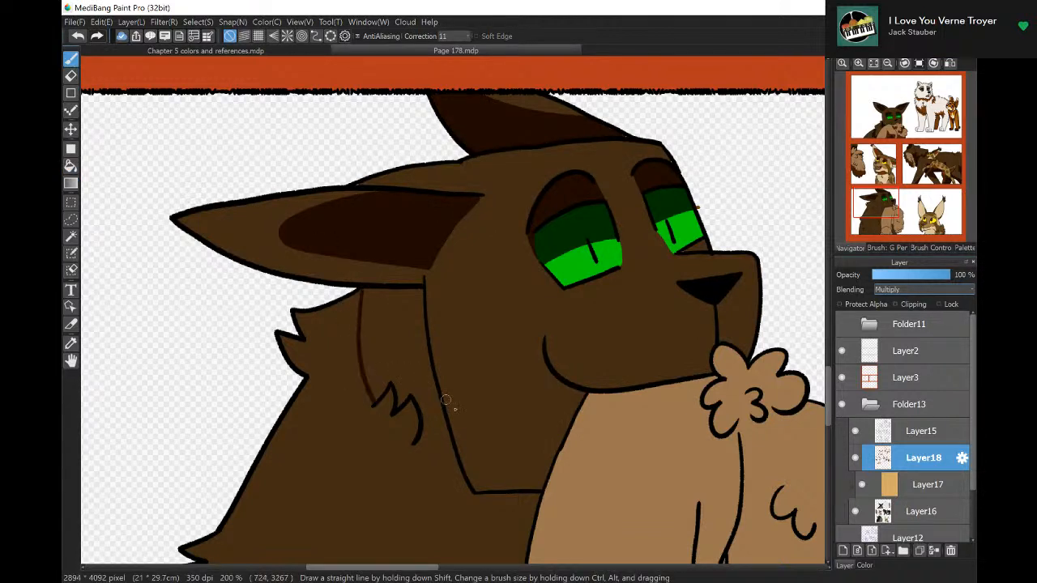
mouse_move(543, 354)
mouse_down()
mouse_move(514, 448)
mouse_move(450, 415)
mouse_up()
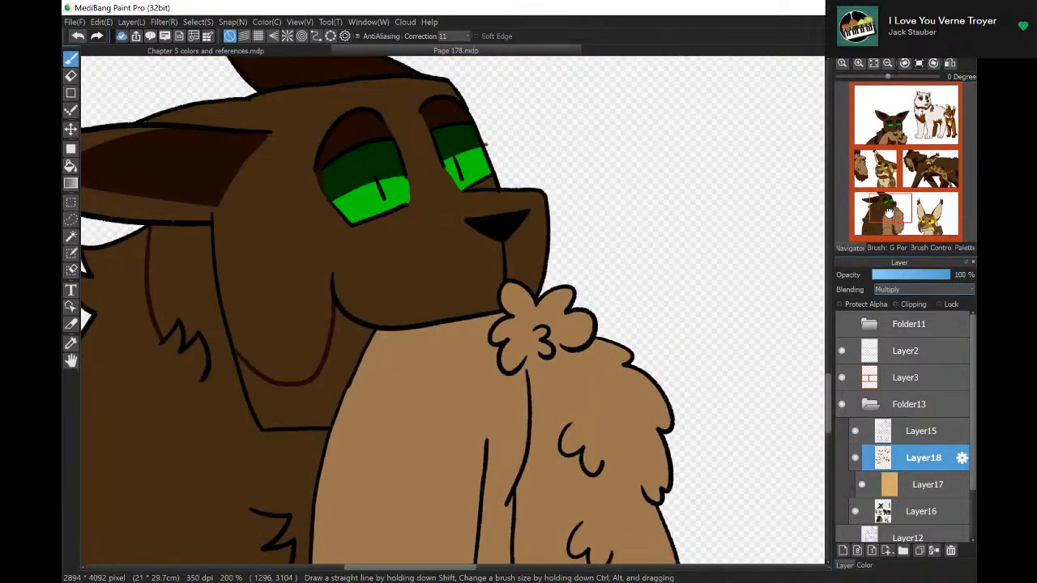
drag(873, 210, 879, 224)
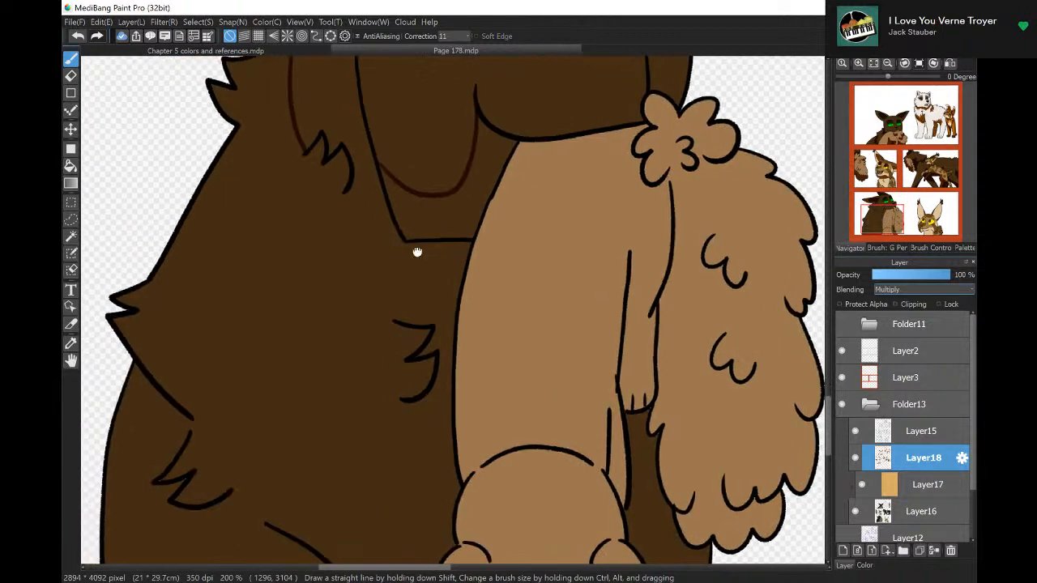
drag(345, 191, 400, 323)
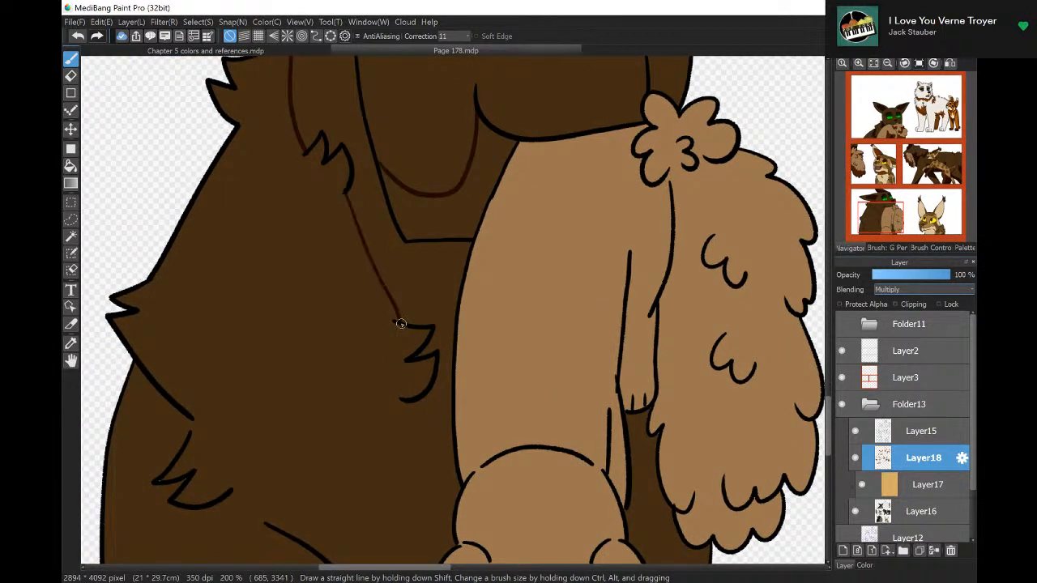
Continue the dark animal's chest shadow outline with jagged fur points from the chest tuft down to the panel border.
scroll(824, 412, down, 5)
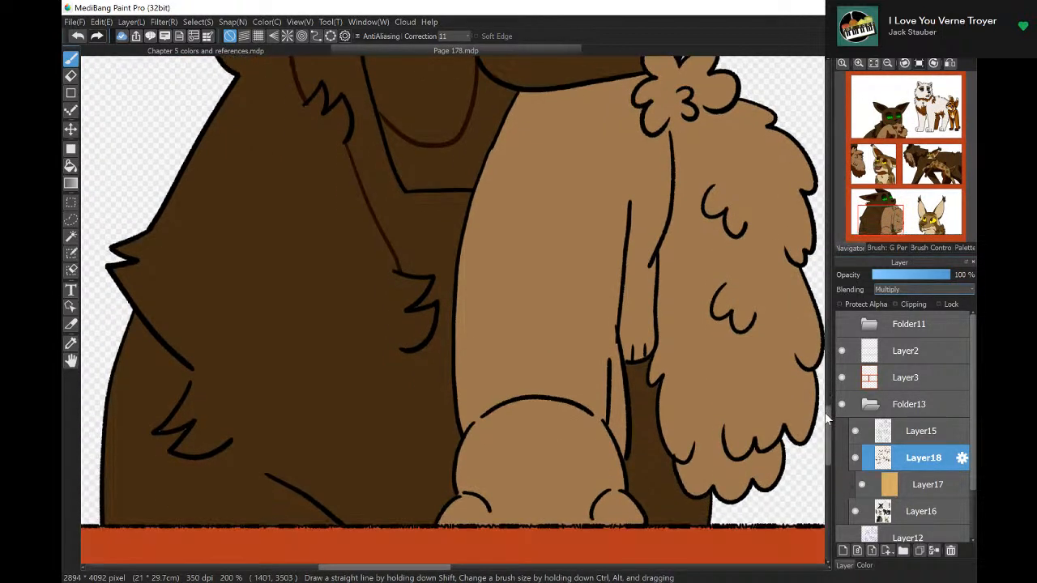
drag(413, 297, 409, 317)
mouse_move(422, 370)
mouse_down()
mouse_move(424, 382)
mouse_move(376, 366)
mouse_up()
mouse_move(375, 367)
mouse_down()
mouse_move(380, 400)
mouse_move(413, 425)
mouse_up()
mouse_move(413, 425)
mouse_down()
mouse_move(352, 398)
mouse_move(362, 482)
mouse_up()
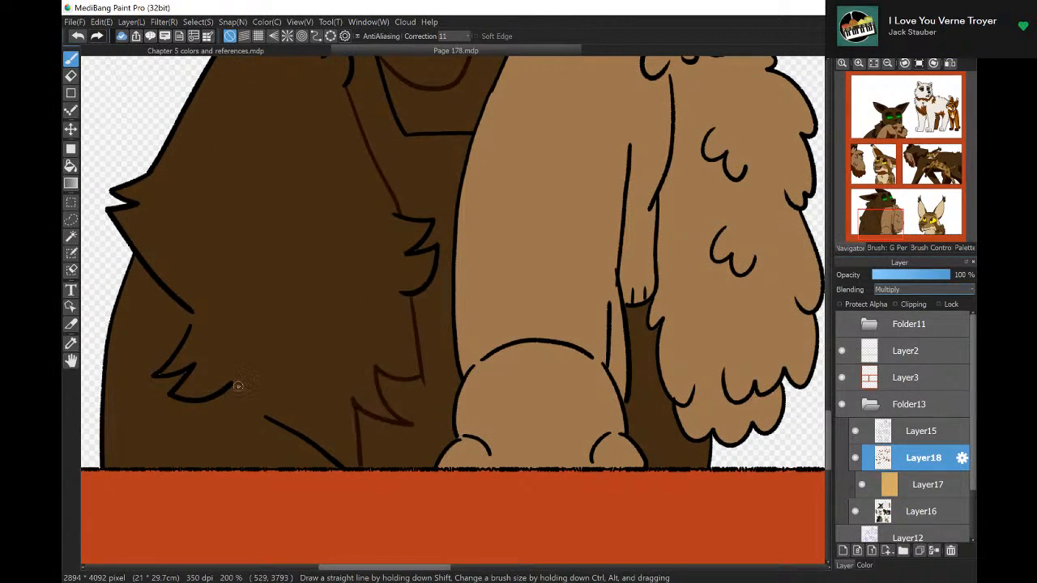
Outline a jagged shadow beneath the dark animal's shaggy side fur, replacing the long diagonal line with short strokes joining the fur lines.
mouse_move(112, 327)
mouse_down()
mouse_move(142, 356)
mouse_move(133, 391)
mouse_move(170, 415)
mouse_move(146, 434)
mouse_move(214, 425)
mouse_move(276, 460)
mouse_up()
drag(191, 309, 342, 463)
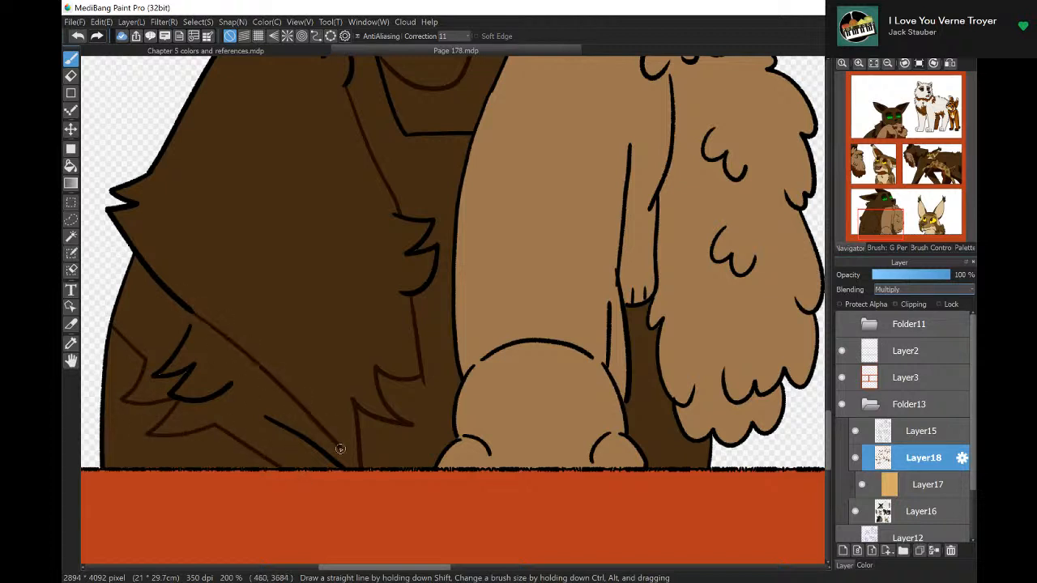
click(77, 36)
drag(194, 312, 200, 338)
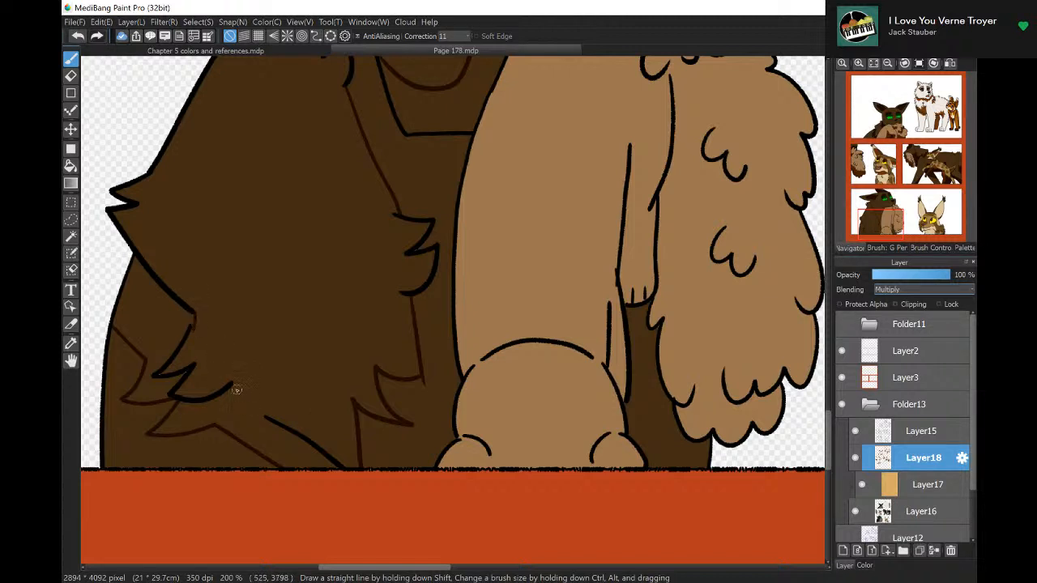
drag(244, 396, 269, 420)
Fill the outlined shadows on the dark animal's lower side, chest, neck and the gap behind the tan leg with brown.
click(71, 165)
click(167, 334)
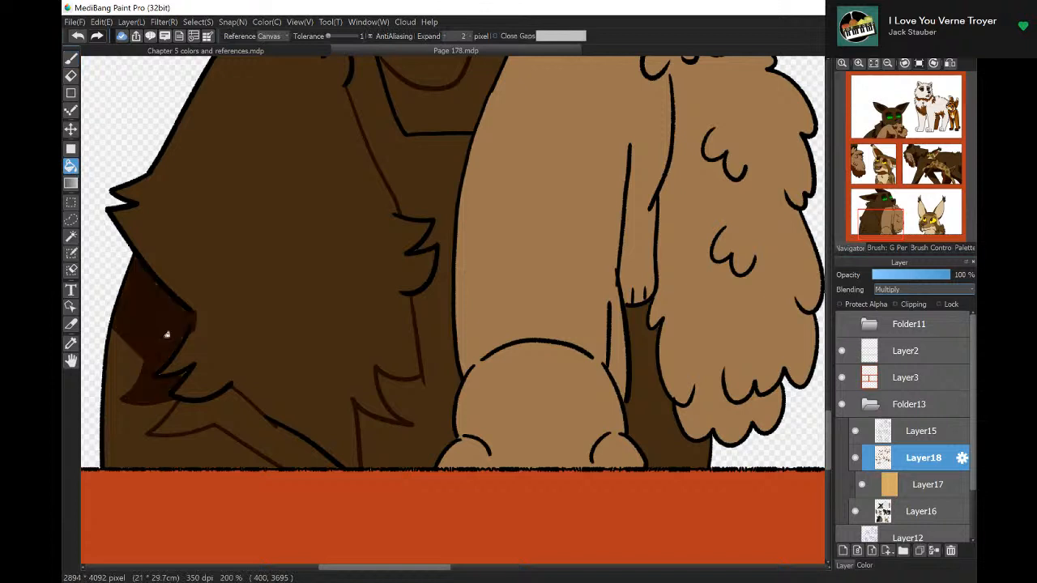
click(247, 397)
click(437, 392)
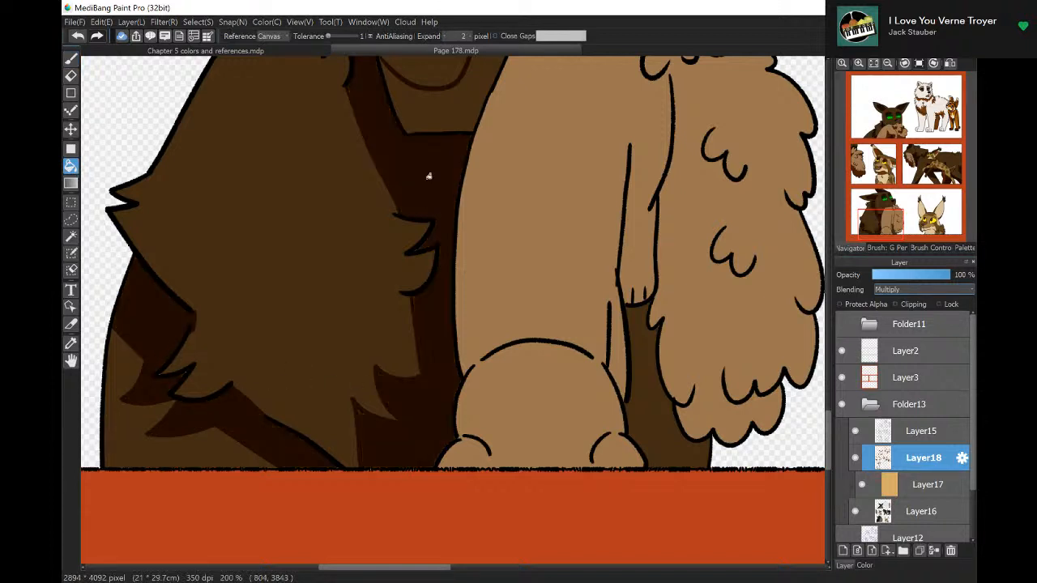
click(653, 361)
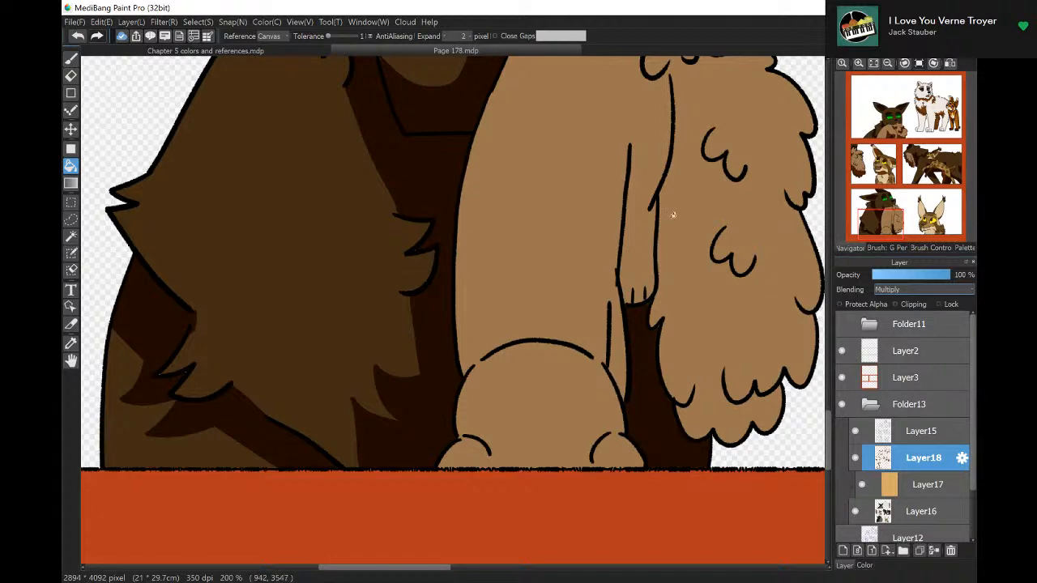
Outline shadows between the tan leg's toes, above its rounded lower part, along its inner edge and on the small hanging limb.
mouse_move(884, 212)
mouse_down()
mouse_move(893, 209)
mouse_move(889, 220)
mouse_up()
key(b)
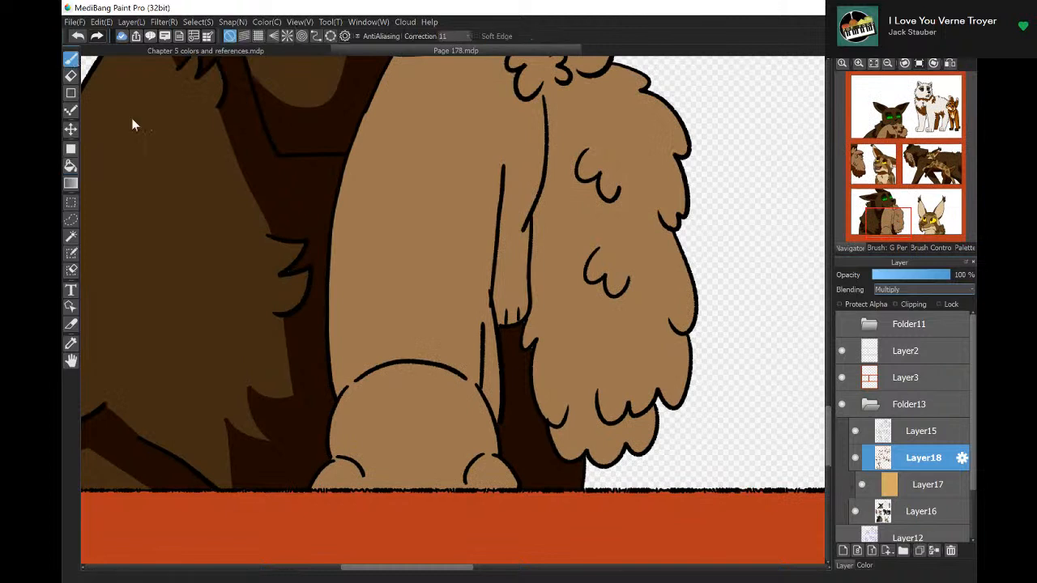
mouse_move(355, 471)
mouse_down()
mouse_move(347, 485)
mouse_move(473, 474)
mouse_up()
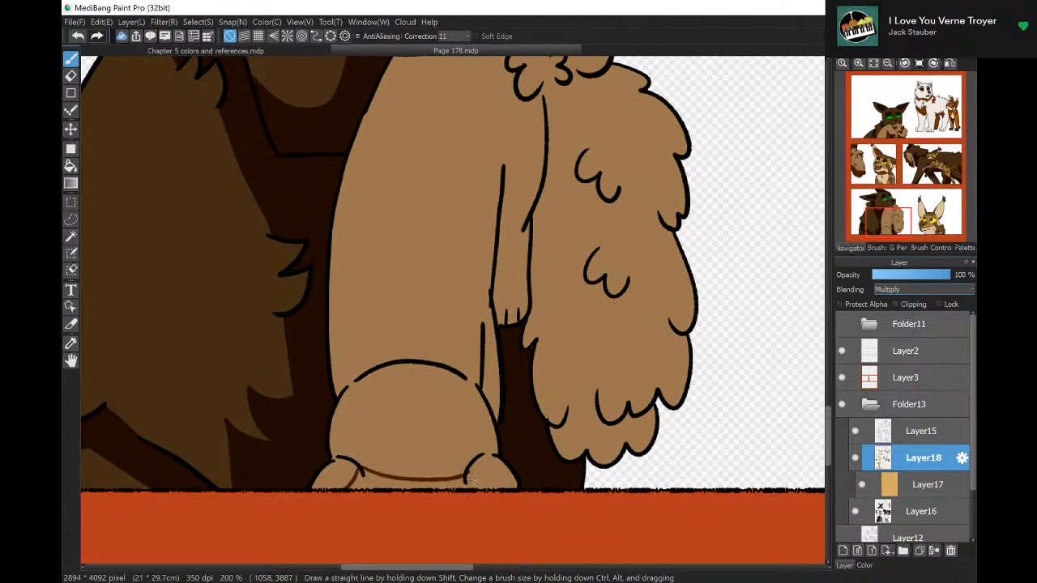
mouse_move(331, 355)
mouse_down()
mouse_move(392, 329)
mouse_move(475, 350)
mouse_move(485, 364)
mouse_up()
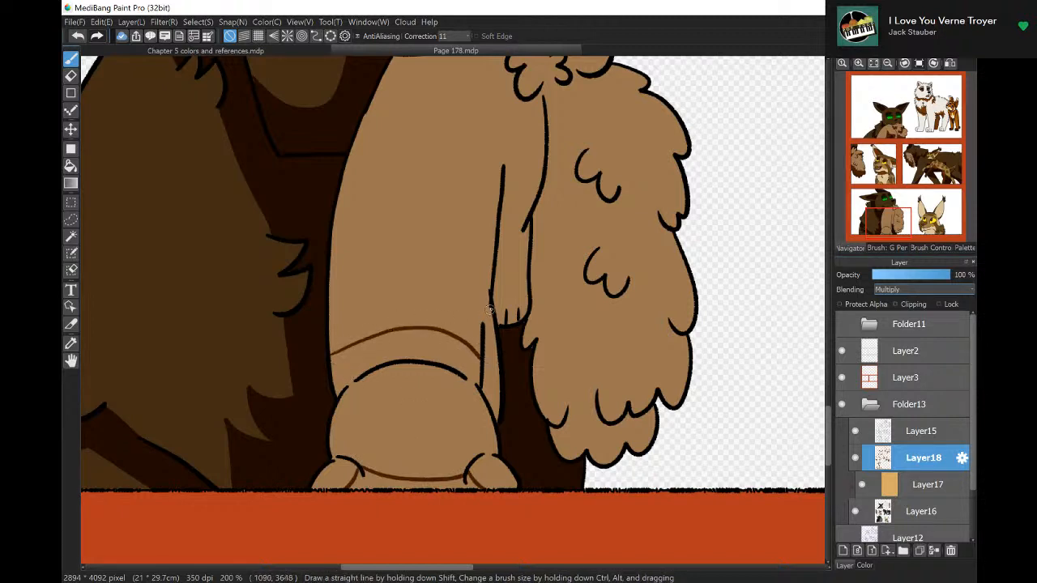
drag(490, 309, 496, 383)
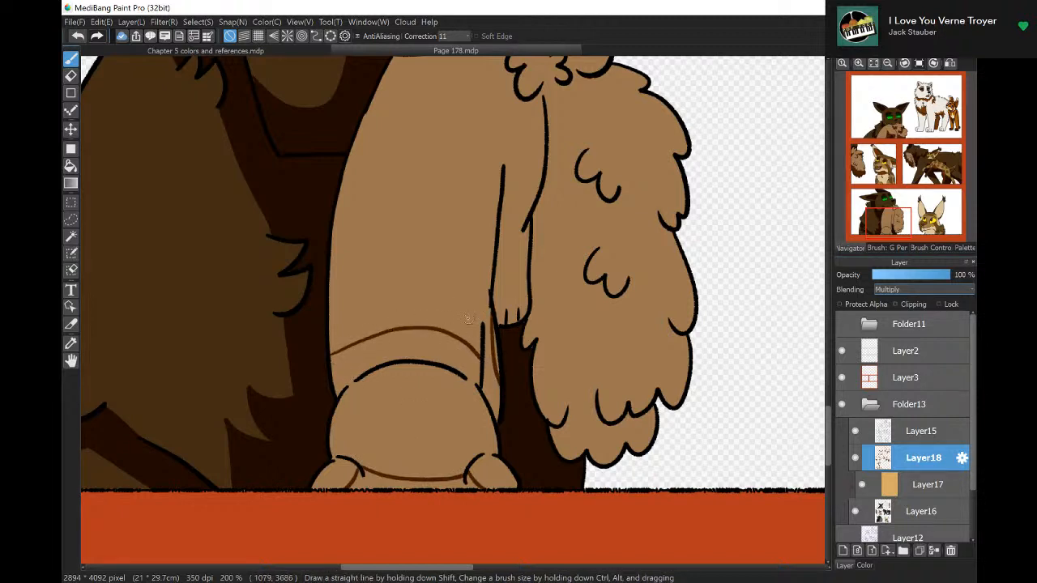
click(78, 35)
drag(489, 294, 483, 334)
drag(545, 136, 508, 181)
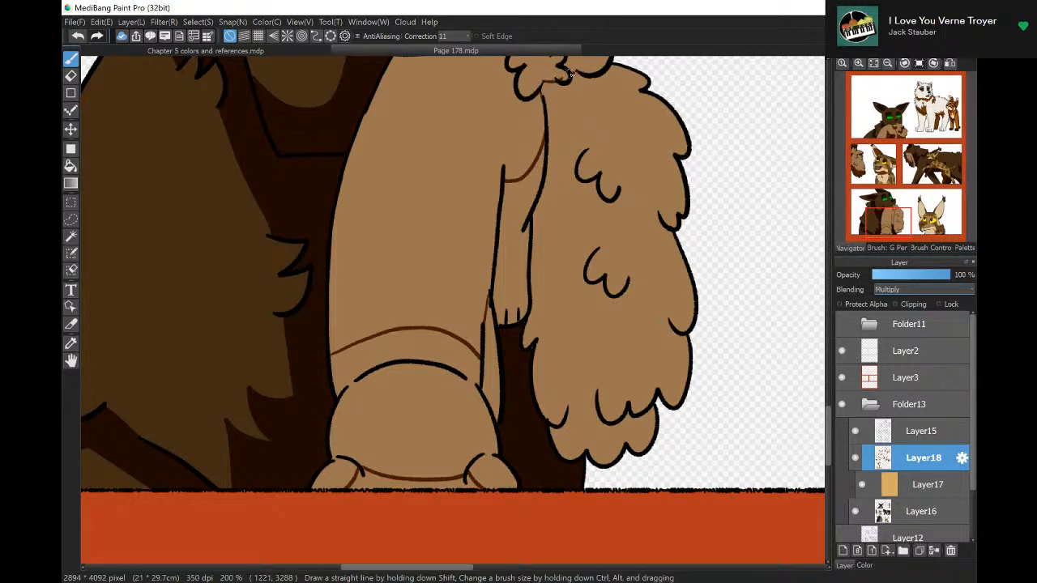
Outline scalloped shadows under the top curl and down the inner side and lower edge of the curly tan fur.
drag(554, 76, 564, 80)
mouse_move(628, 67)
mouse_down()
mouse_move(583, 108)
mouse_move(572, 98)
mouse_move(553, 121)
mouse_up()
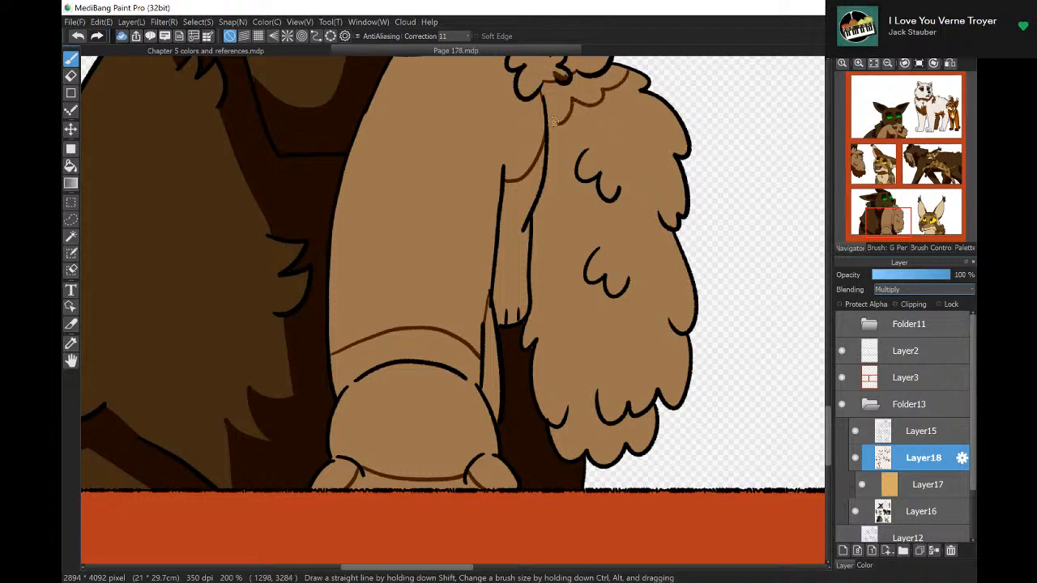
mouse_move(586, 183)
mouse_down()
mouse_move(565, 221)
mouse_move(580, 257)
mouse_move(596, 266)
mouse_up()
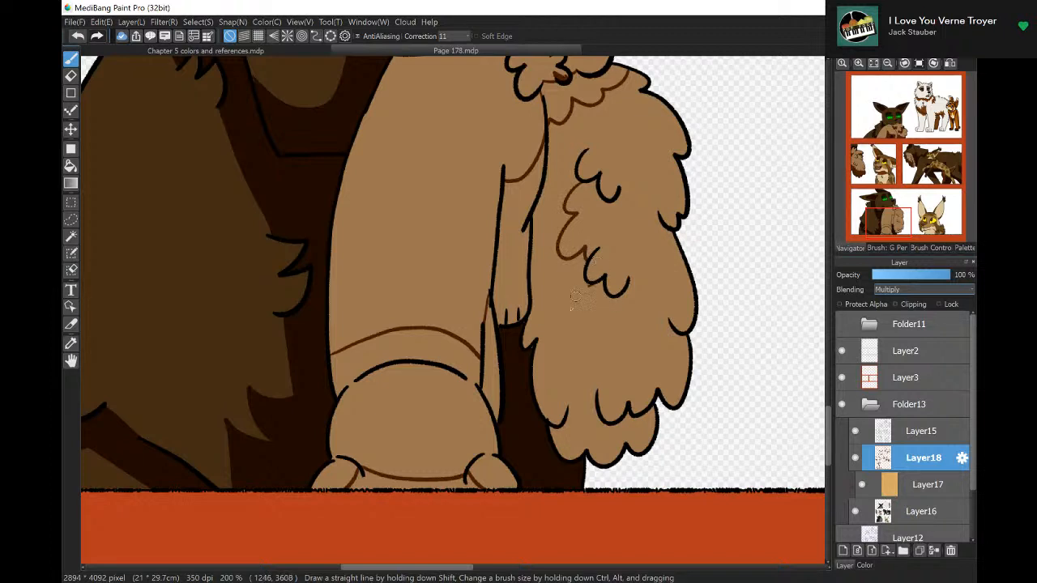
mouse_move(577, 300)
mouse_down()
mouse_move(579, 383)
mouse_move(608, 358)
mouse_move(624, 380)
mouse_move(689, 369)
mouse_up()
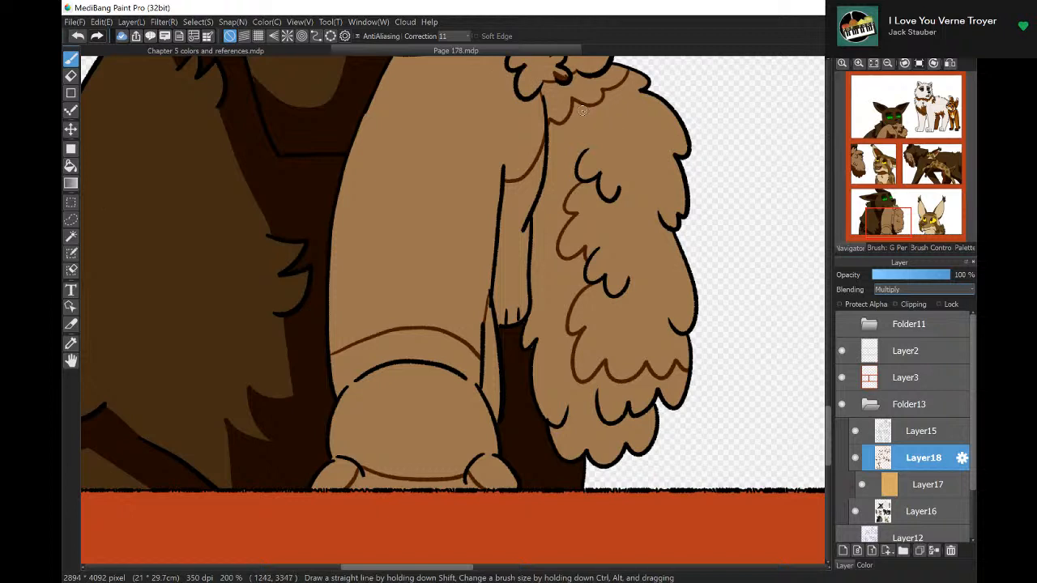
drag(583, 147, 544, 123)
Fill the shadows between the toes, beside the tan leg, on the hanging limb and across the curly tan fur with brown.
click(70, 166)
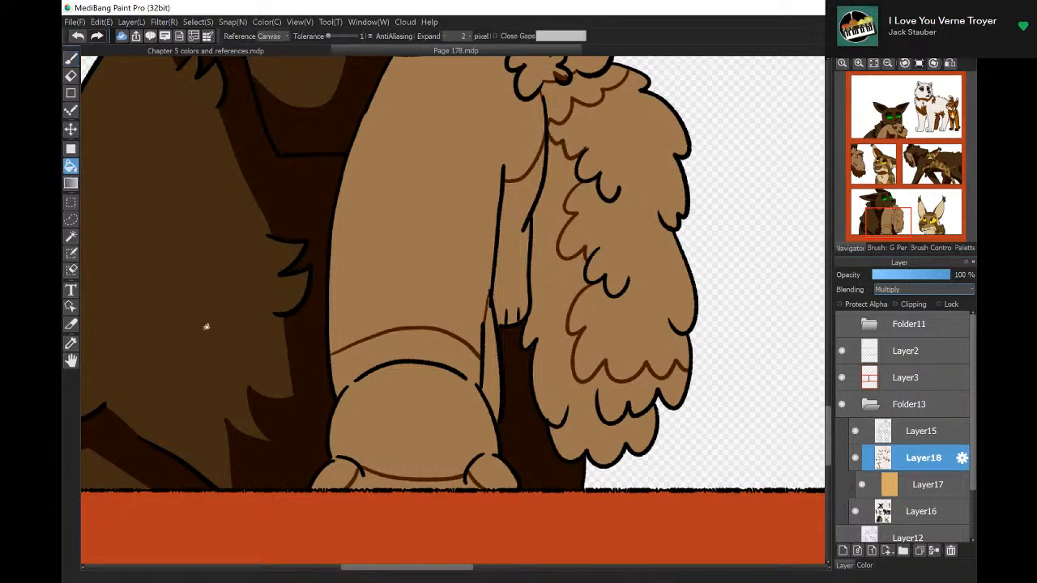
click(393, 484)
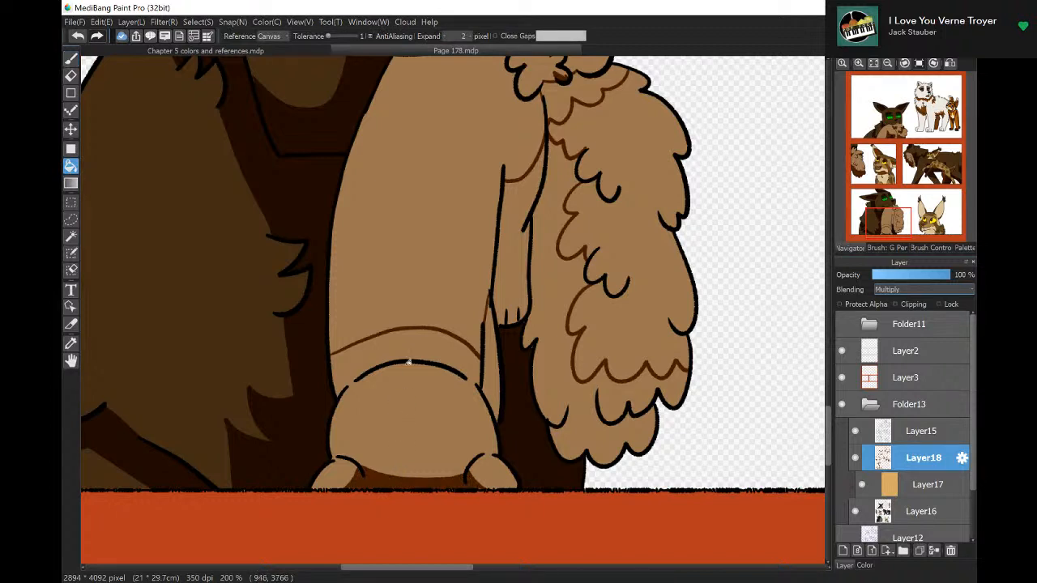
click(496, 366)
click(524, 243)
click(547, 219)
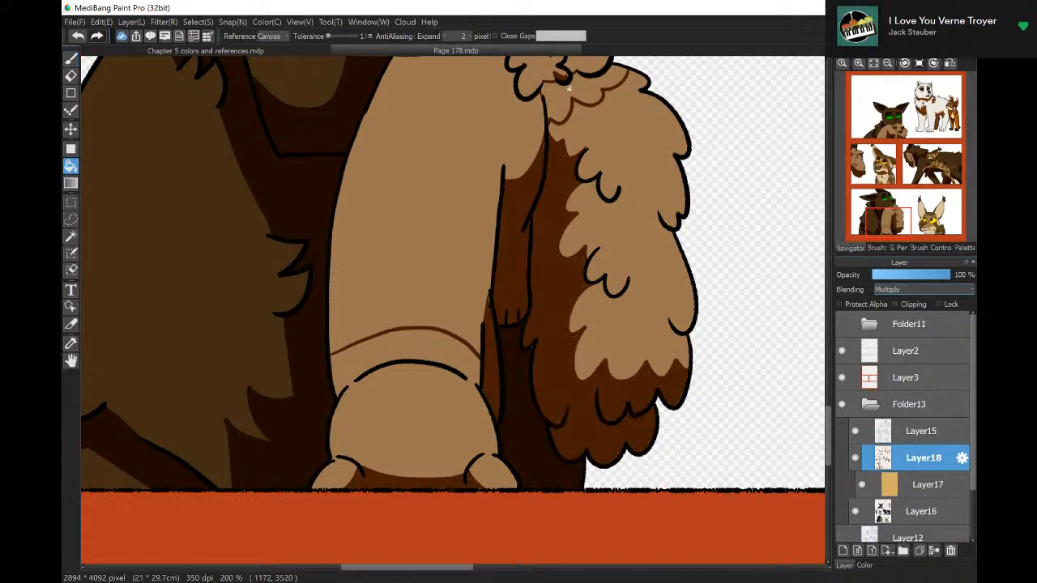
click(566, 97)
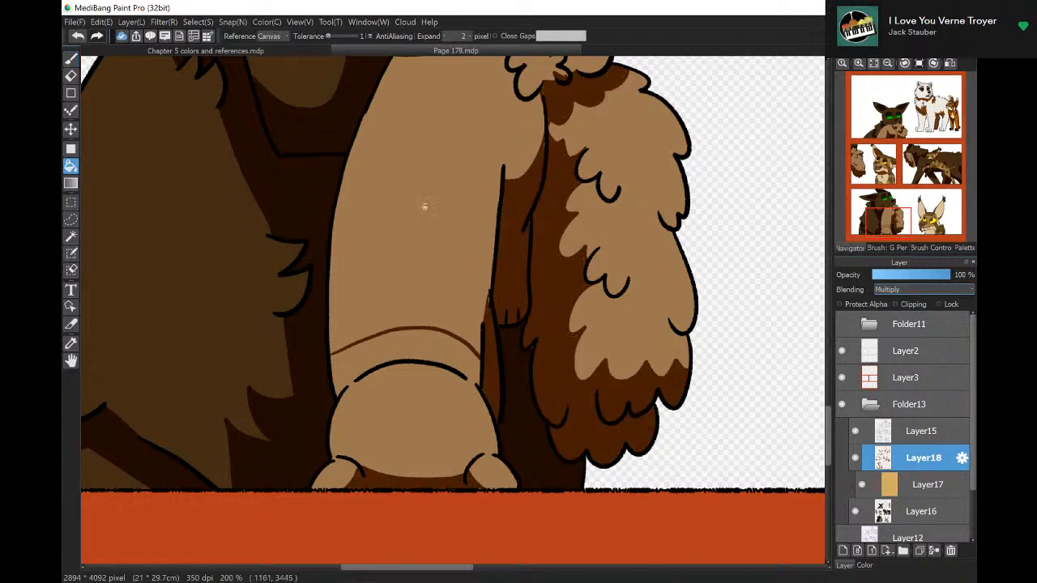
Close the line gaps around the tan leg's rounded lower part and fill the curved shadow band above it with brown.
click(70, 60)
drag(356, 379, 470, 375)
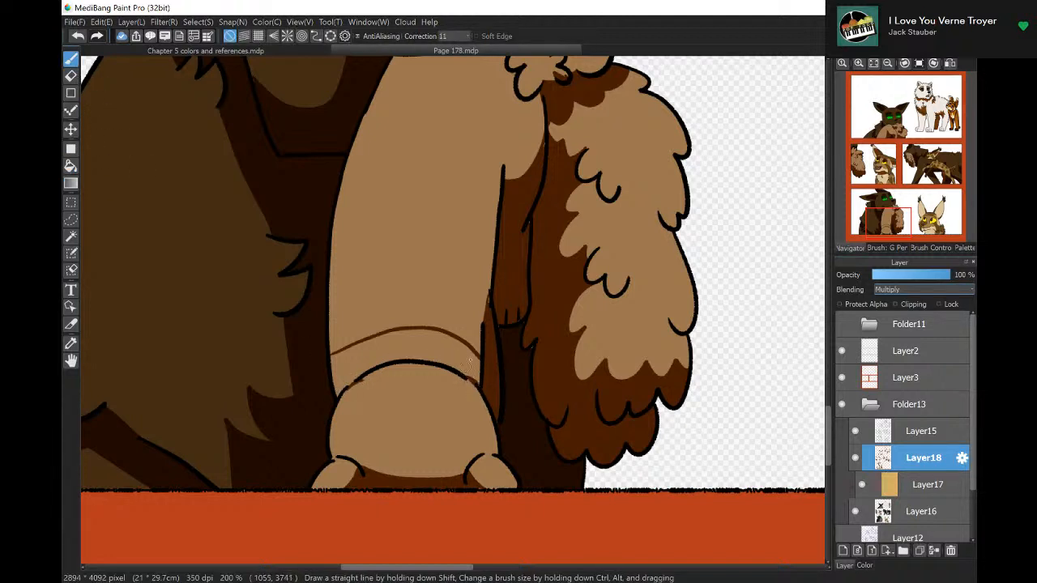
click(71, 165)
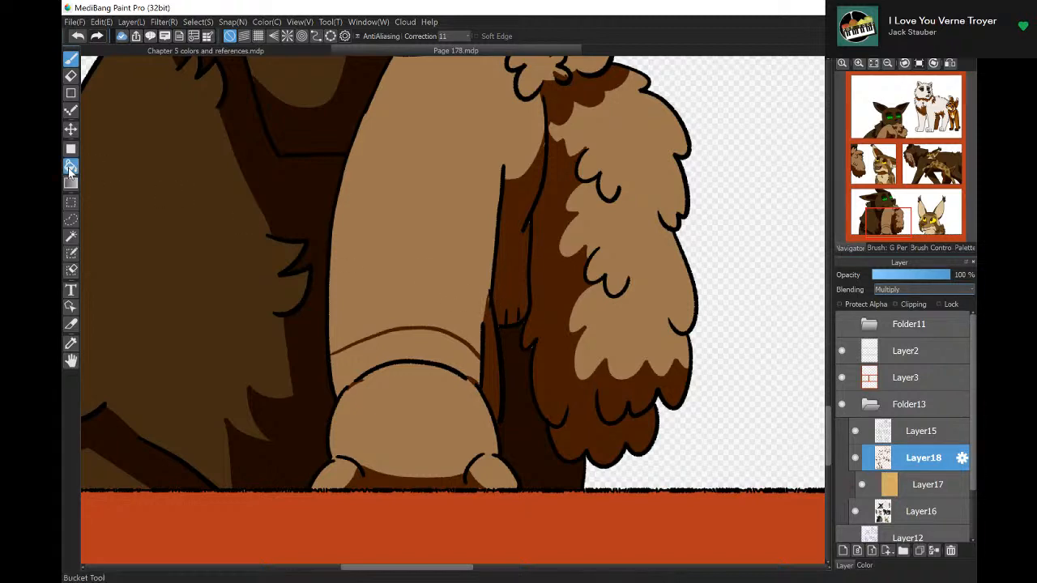
click(358, 354)
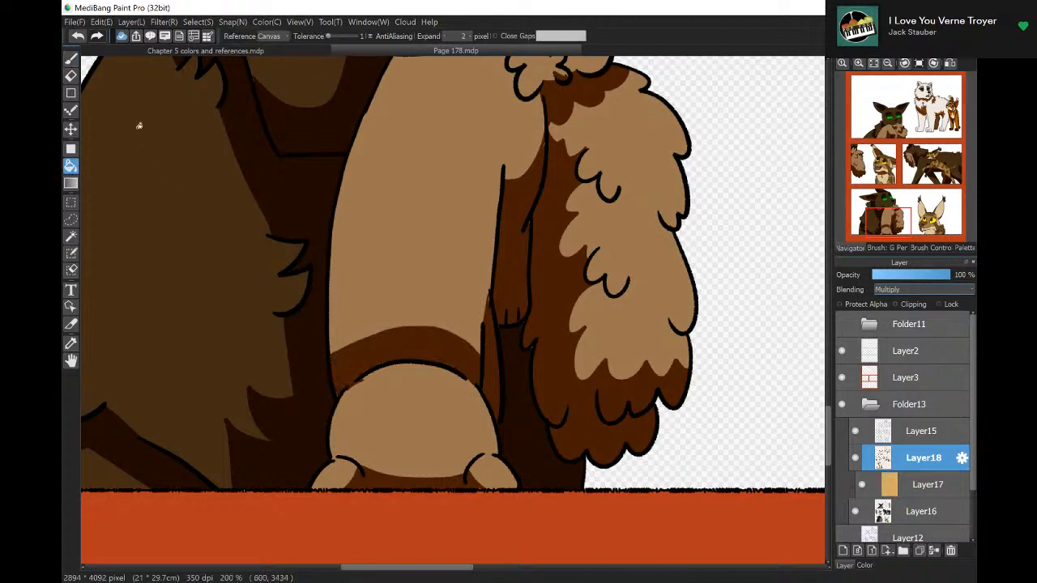
Outline eyelid and upper-eye shadows around both yellow eyes of the spotted cat in the last panel.
click(71, 58)
drag(924, 207, 930, 219)
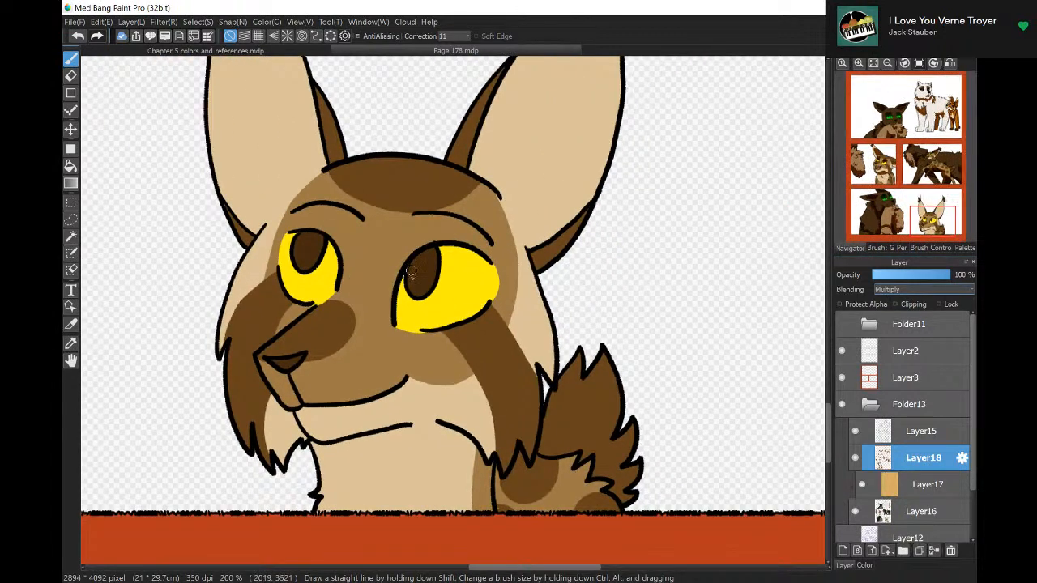
drag(402, 278, 490, 303)
drag(495, 263, 493, 303)
drag(413, 216, 395, 285)
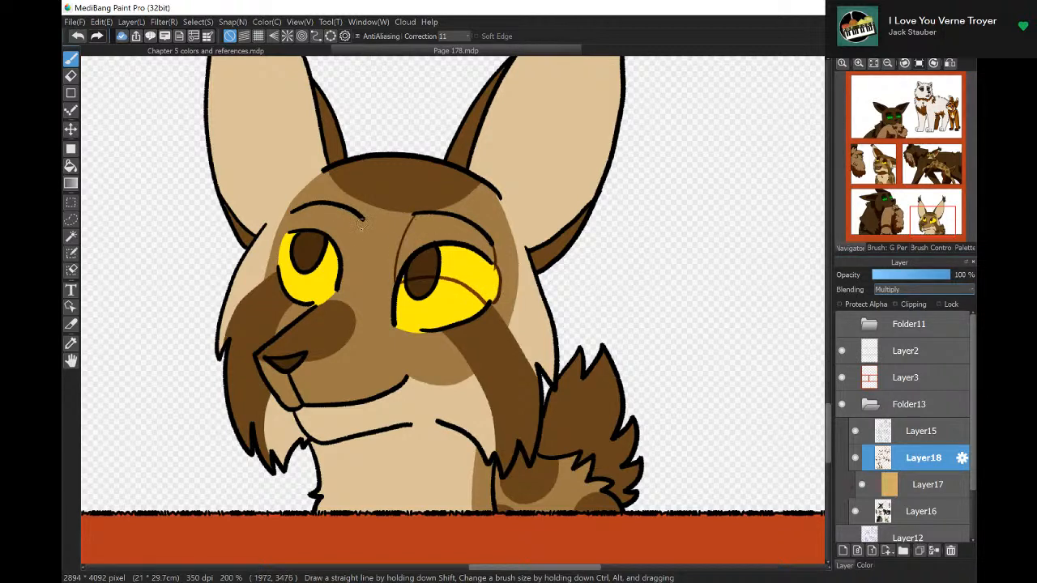
drag(362, 220, 341, 270)
mouse_move(292, 207)
mouse_down()
mouse_move(280, 261)
mouse_move(337, 282)
mouse_up()
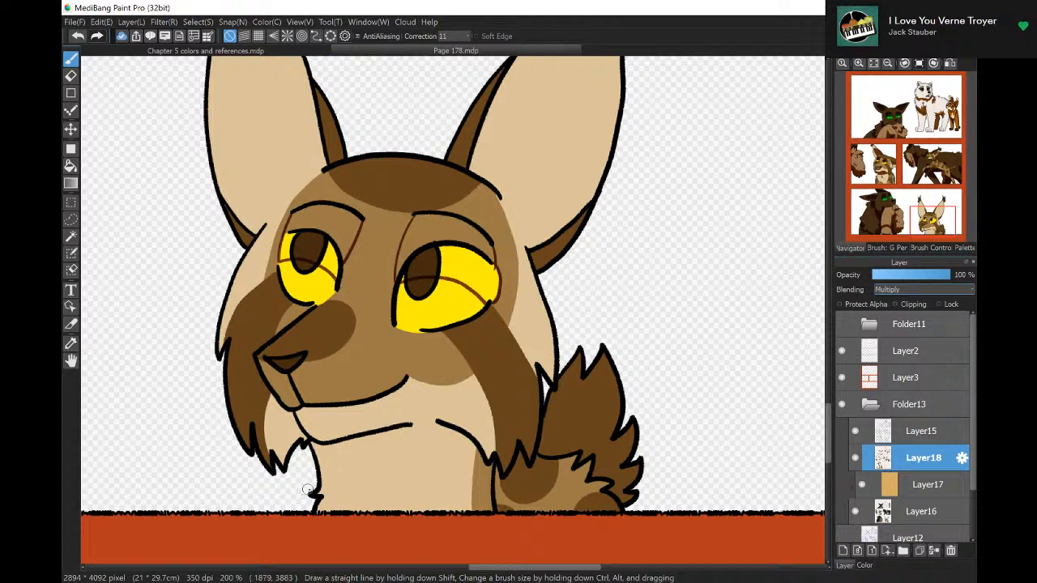
Outline a neck shadow on the spotted cat, close the jaw line gap and outline a jagged shadow on its tail.
mouse_move(308, 485)
mouse_down()
mouse_move(372, 491)
mouse_move(481, 469)
mouse_up()
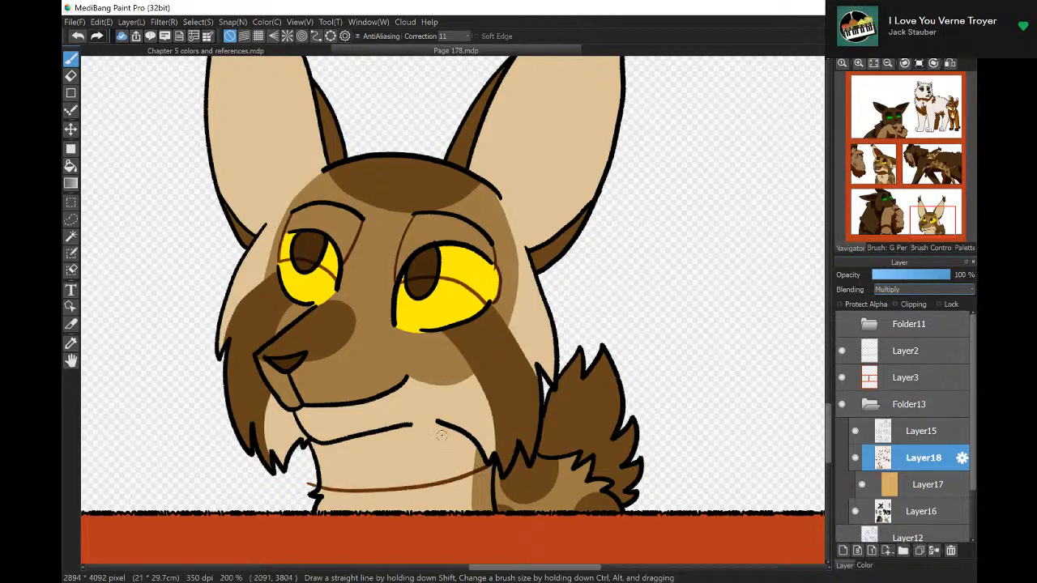
drag(436, 422, 408, 424)
mouse_move(606, 354)
mouse_down()
mouse_move(593, 444)
mouse_move(610, 444)
mouse_move(592, 474)
mouse_up()
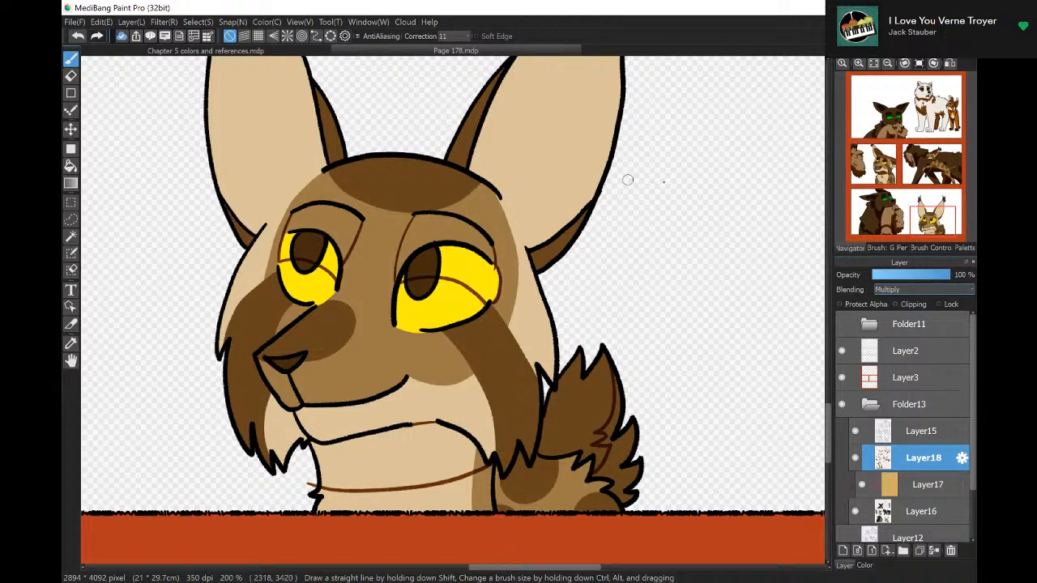
Outline the inner shadow of the spotted cat's ear above its larger eye, down to the top of the head.
scroll(827, 413, up, 2)
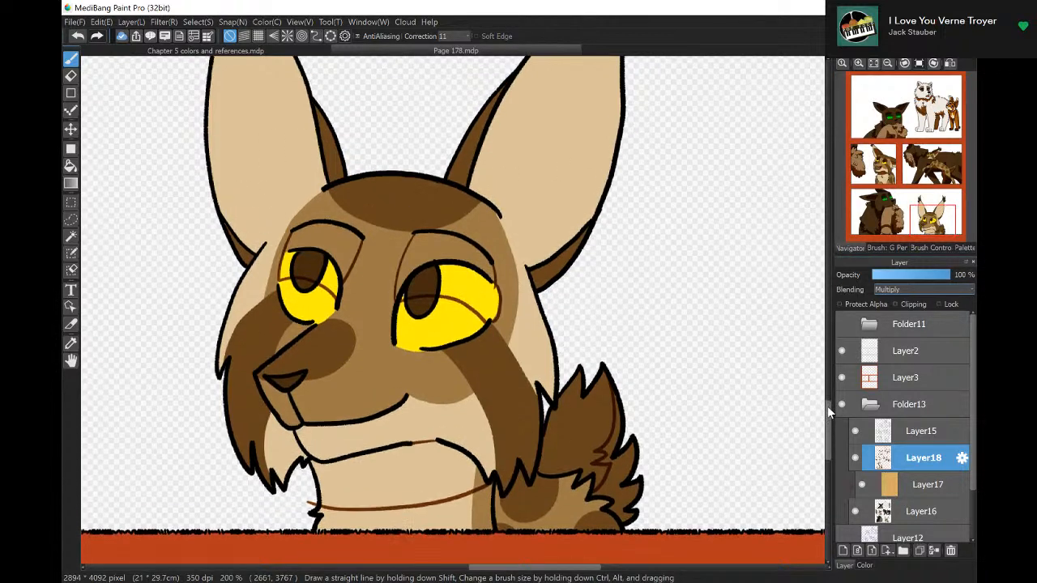
scroll(827, 402, up, 5)
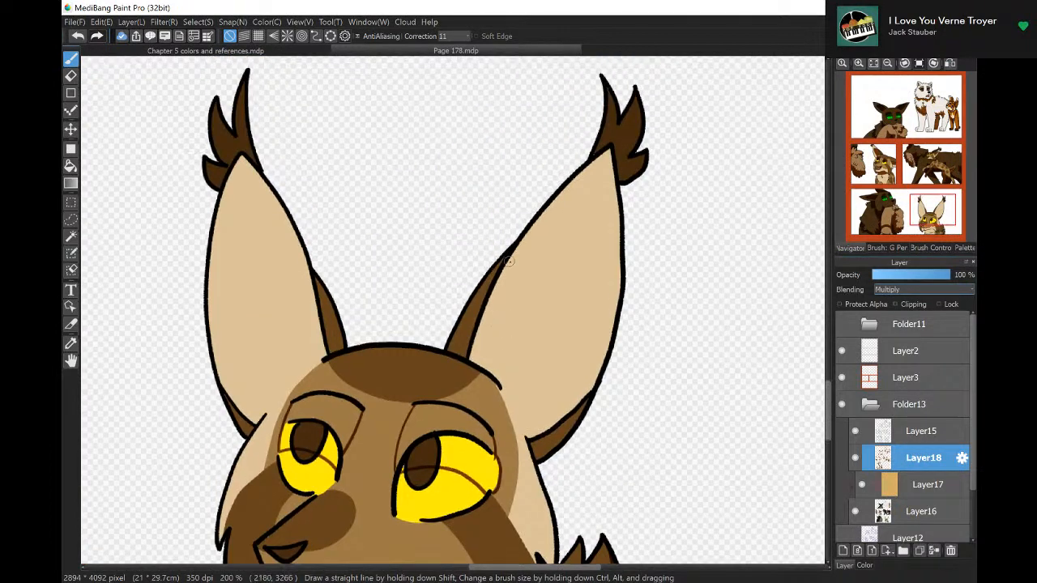
mouse_move(508, 261)
mouse_down()
mouse_move(606, 220)
mouse_move(518, 420)
mouse_move(500, 384)
mouse_up()
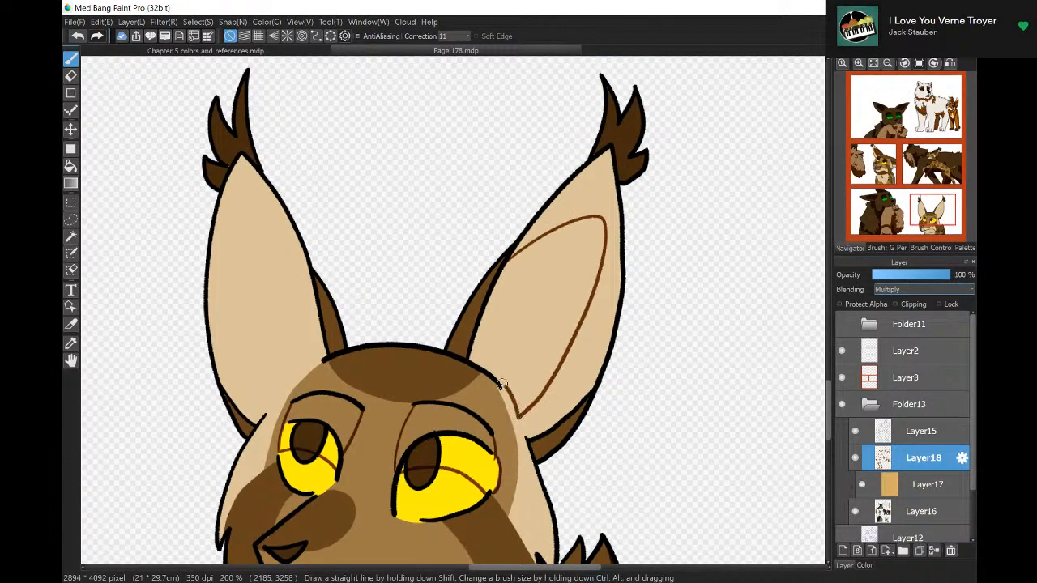
Outline the inner shadow of the spotted cat's other ear and fill both inner-ear shadows with brown.
mouse_move(310, 276)
mouse_down()
mouse_move(213, 259)
mouse_move(269, 411)
mouse_up()
click(79, 38)
mouse_move(311, 274)
mouse_down()
mouse_move(247, 224)
mouse_move(230, 273)
mouse_move(276, 407)
mouse_move(329, 357)
mouse_up()
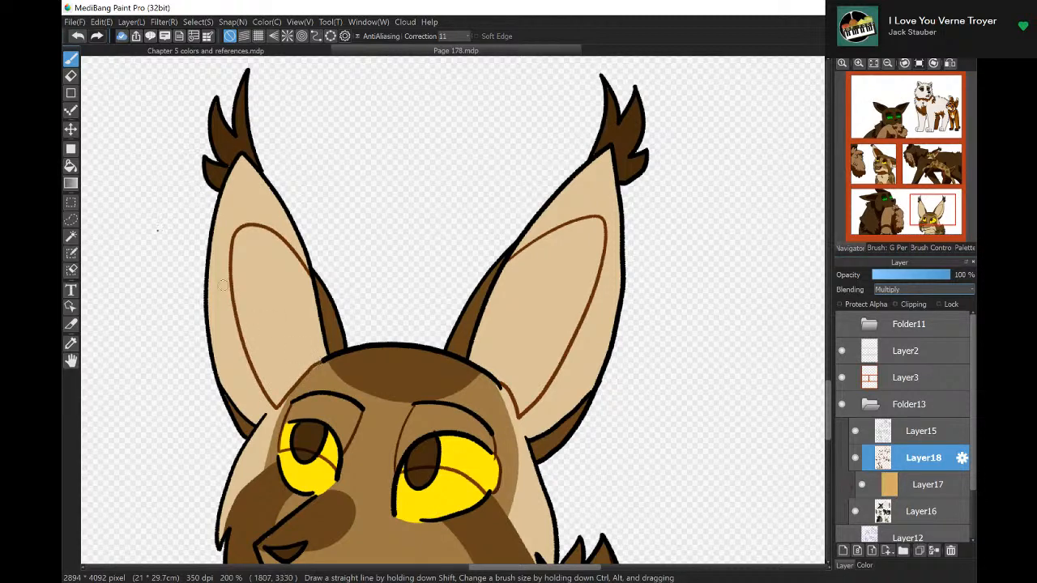
click(71, 165)
click(284, 324)
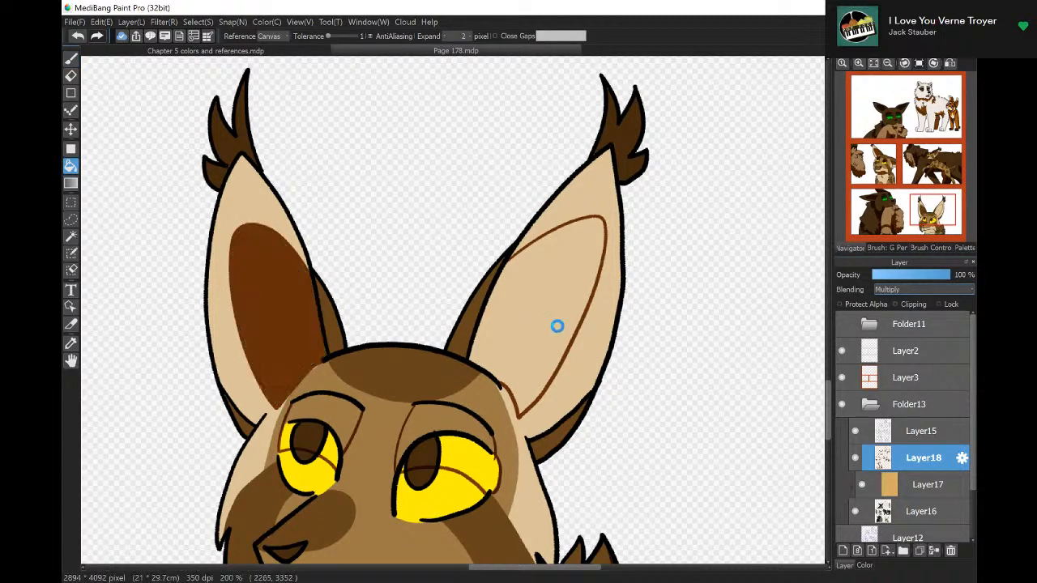
click(523, 357)
Fill the eyelid and upper-eye shadows of both the spotted cat's yellow eyes with brown, including across the pupils.
click(452, 452)
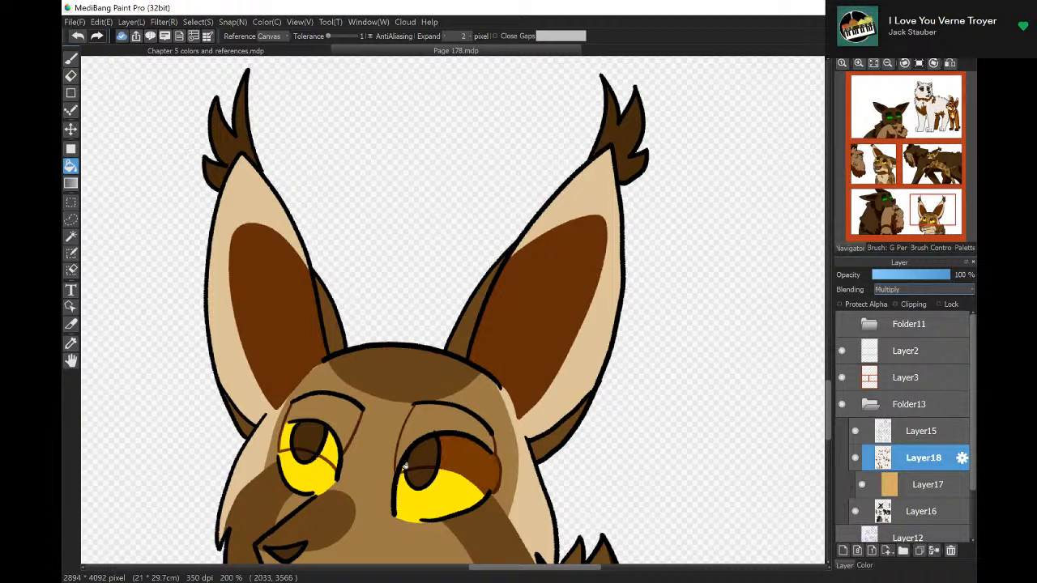
click(420, 452)
click(426, 422)
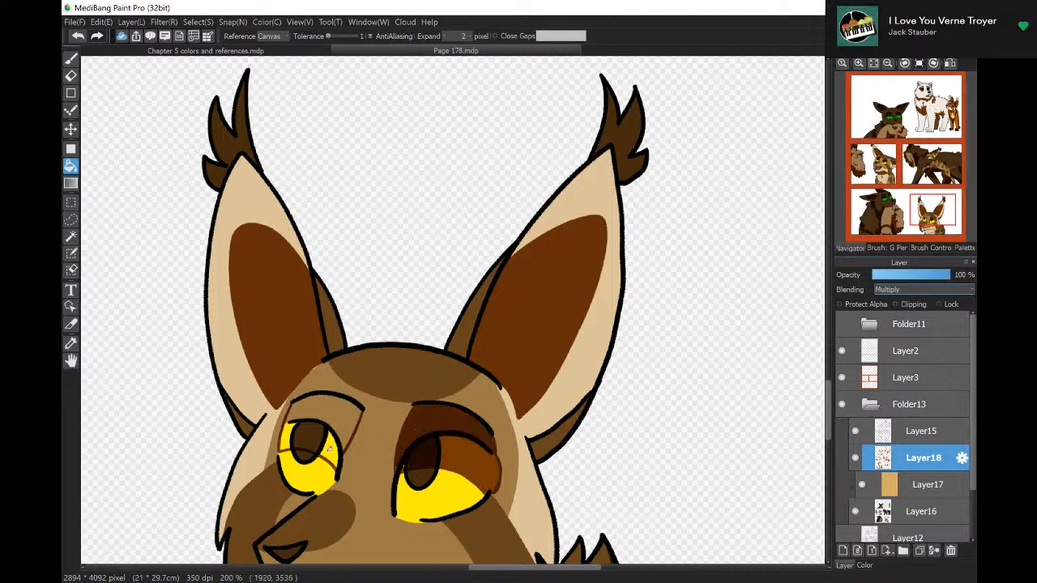
click(320, 439)
click(306, 441)
click(293, 425)
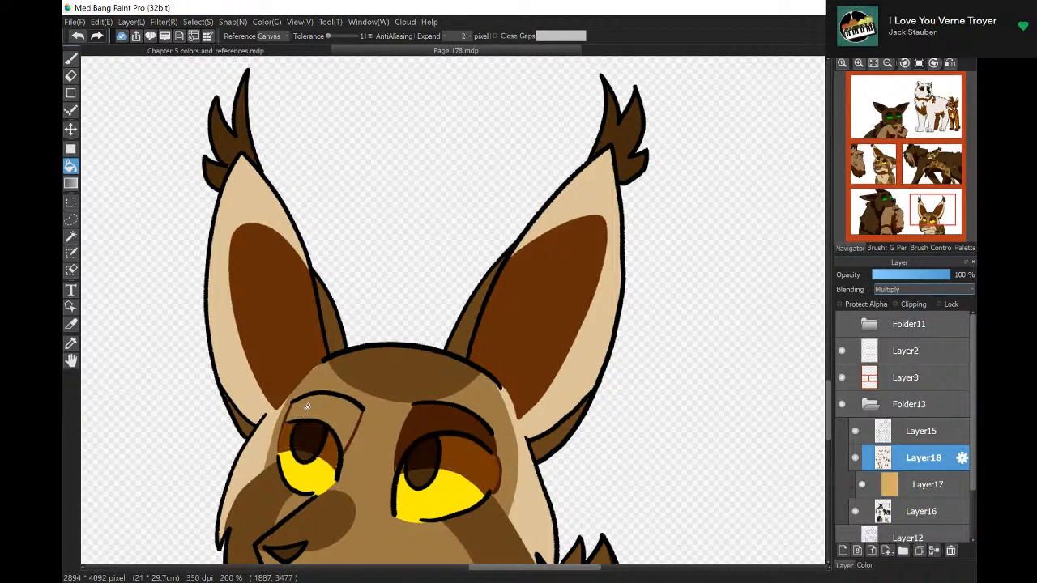
click(308, 405)
Fill the jagged tail shadow and the neck shadow of the spotted cat in the last panel with brown.
drag(826, 386, 827, 444)
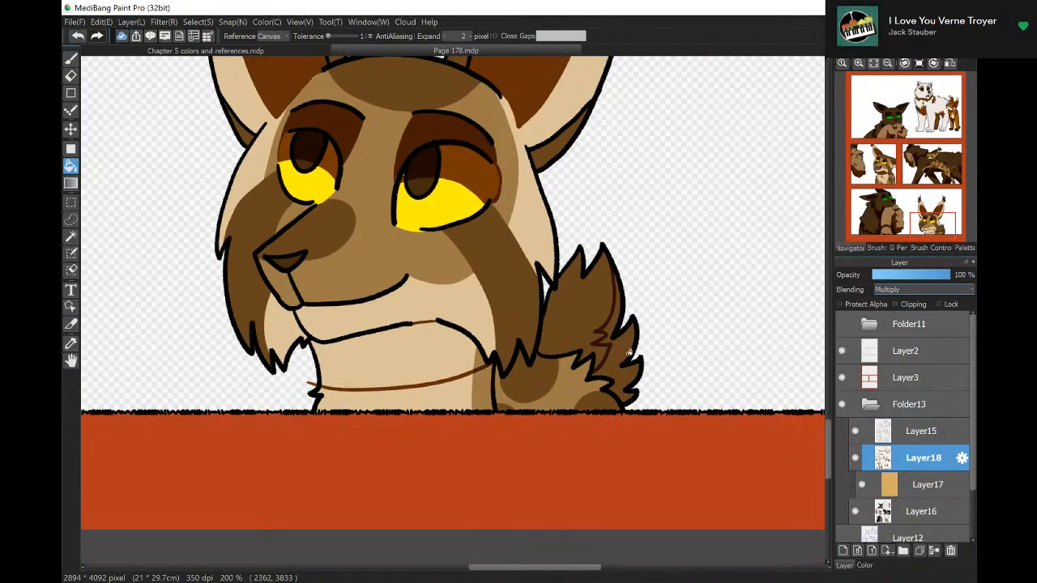
click(628, 352)
click(476, 361)
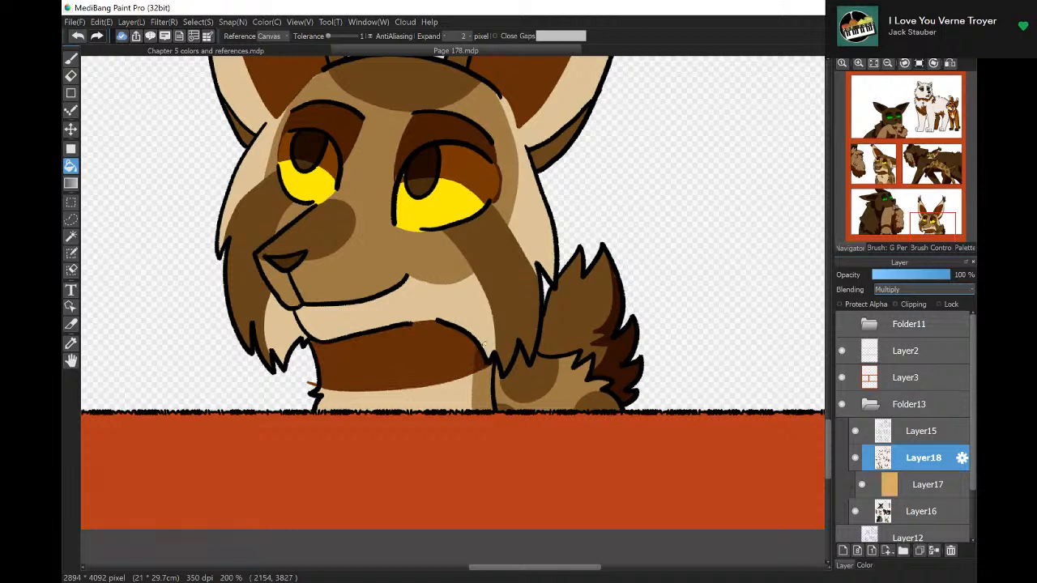
Clip Layer18 to the flat colours below, keeping it on Multiply, and lower its opacity to 49%.
click(72, 60)
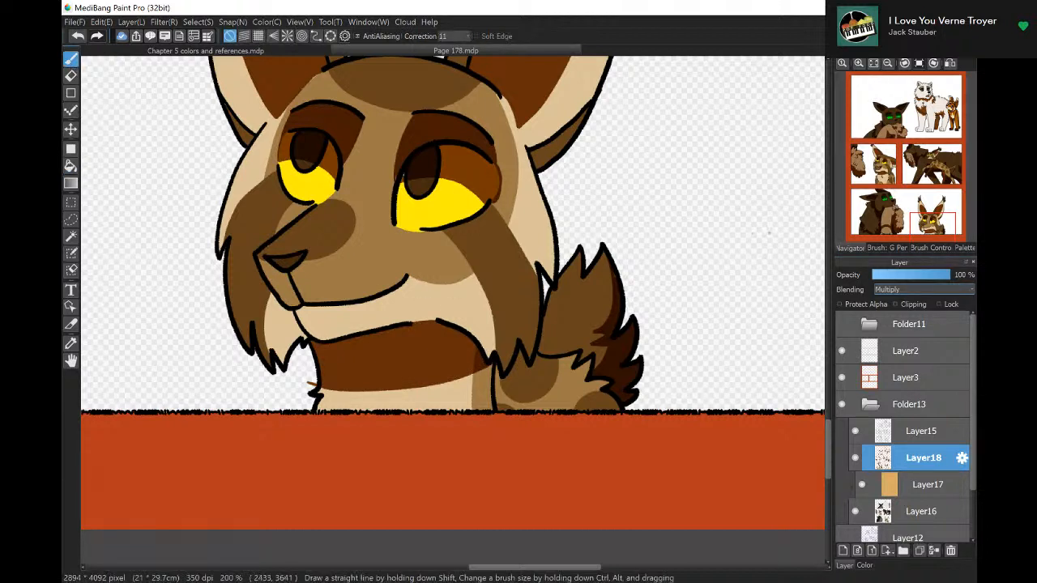
click(896, 303)
click(899, 289)
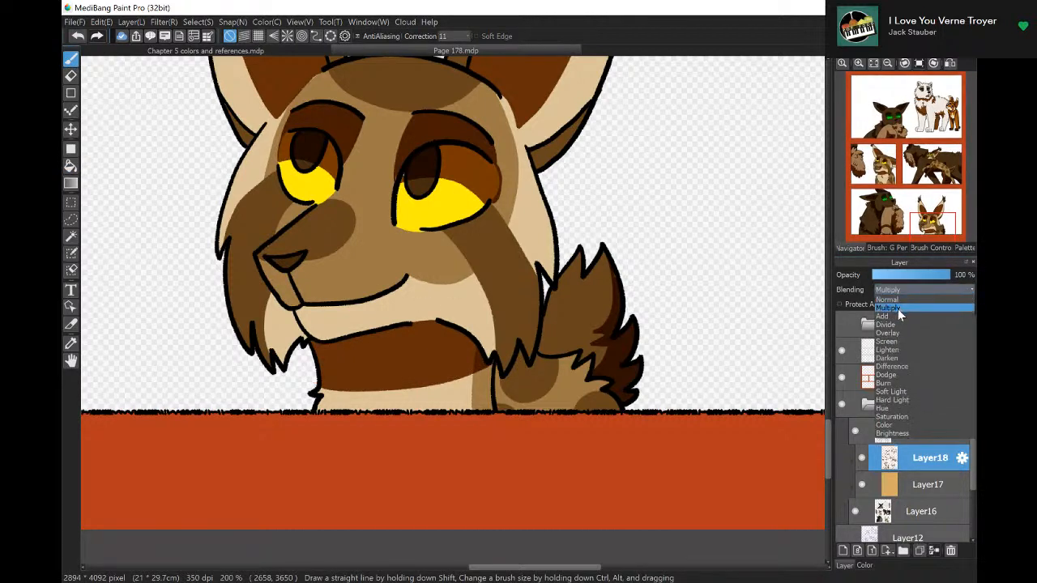
click(897, 309)
drag(908, 274, 913, 278)
click(873, 63)
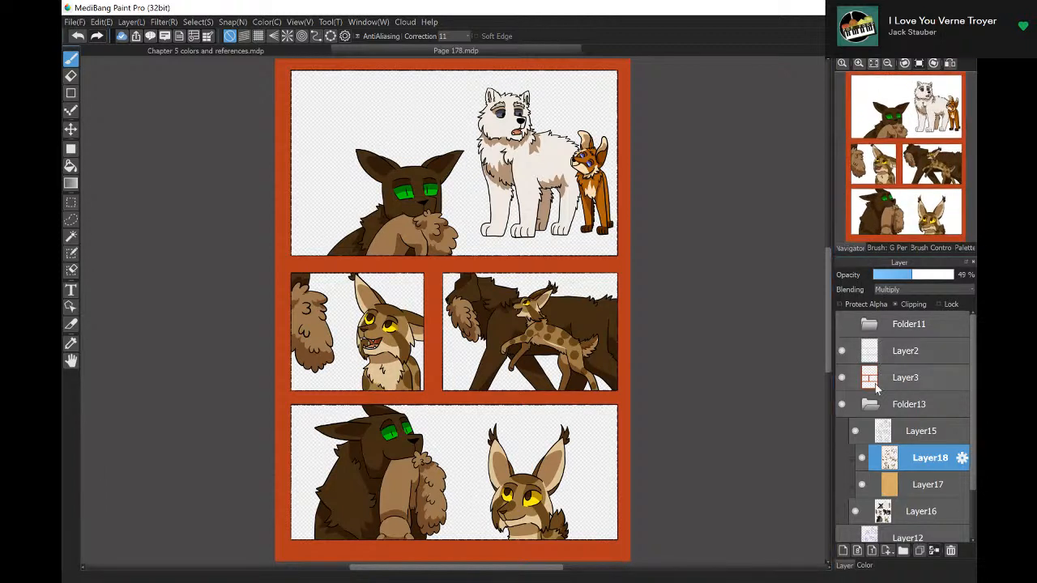
Add a new layer above Layer18 and sample the pale yellow swatch from the Chapter 5 colors and references document.
click(843, 551)
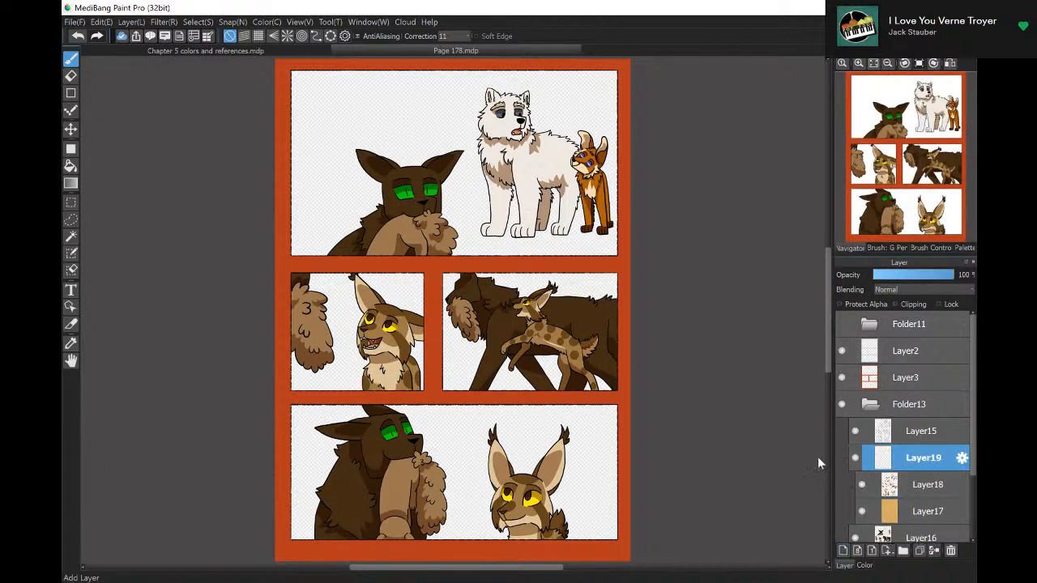
click(206, 50)
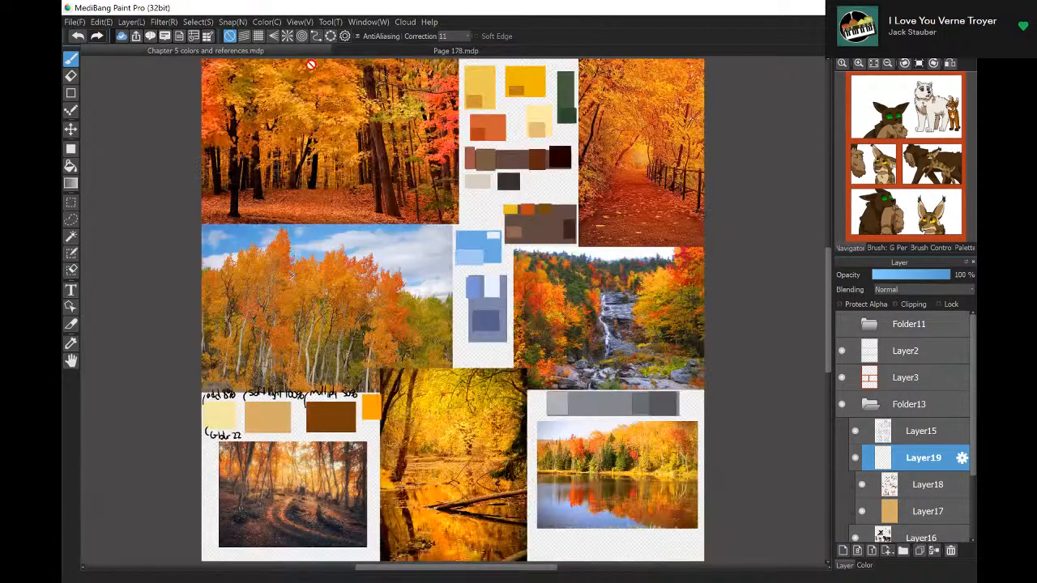
click(71, 342)
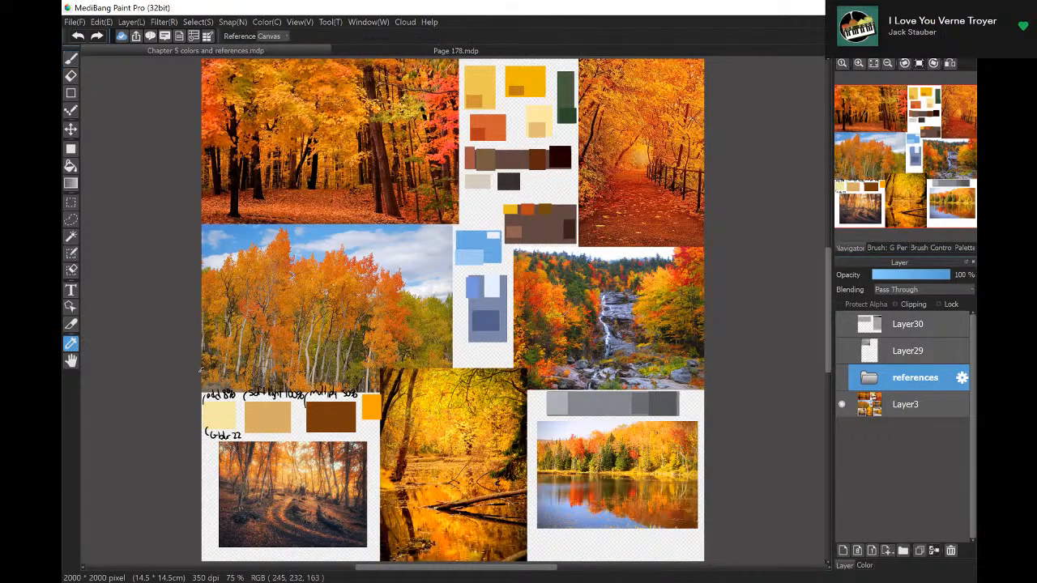
click(71, 60)
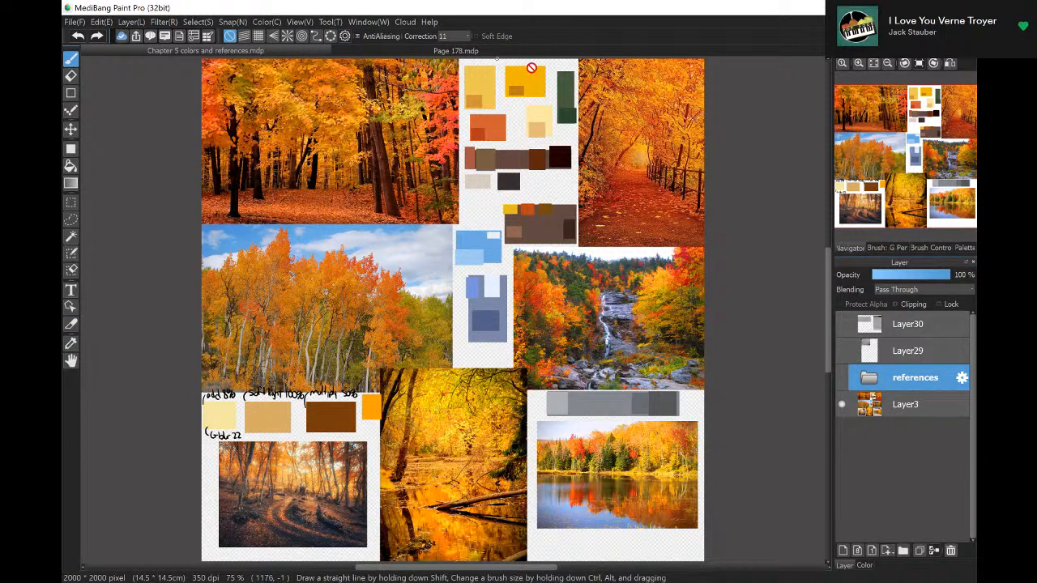
Back in Page 178, choose the Pen brush at size 29 and undo the test stroke.
click(879, 247)
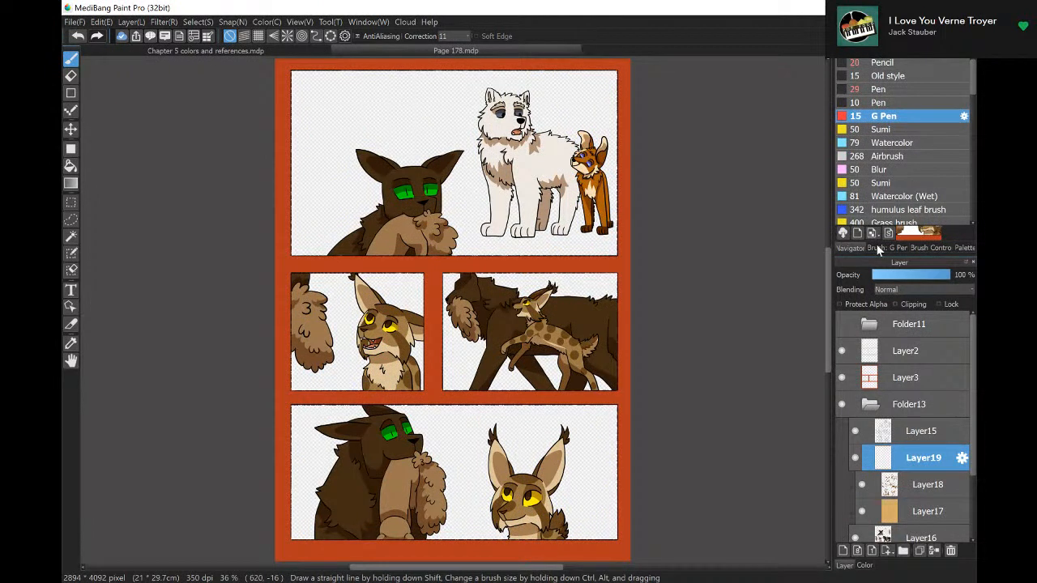
click(879, 89)
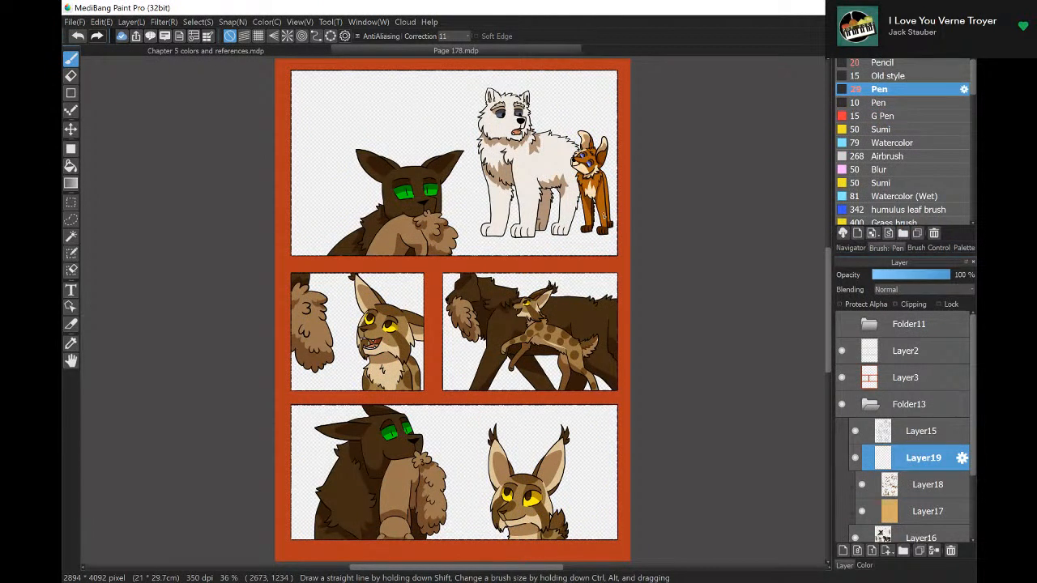
click(78, 41)
click(928, 247)
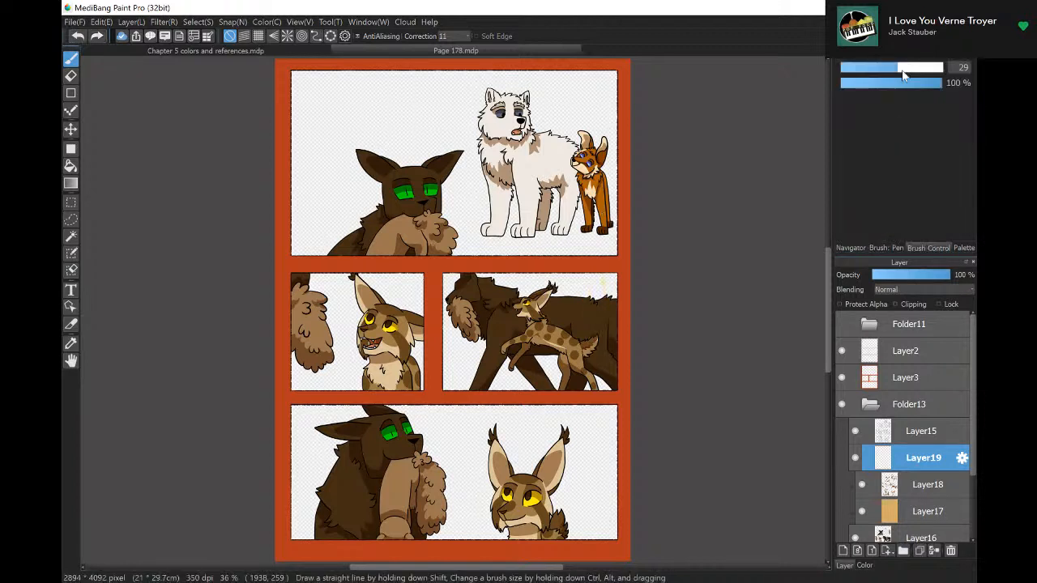
click(845, 248)
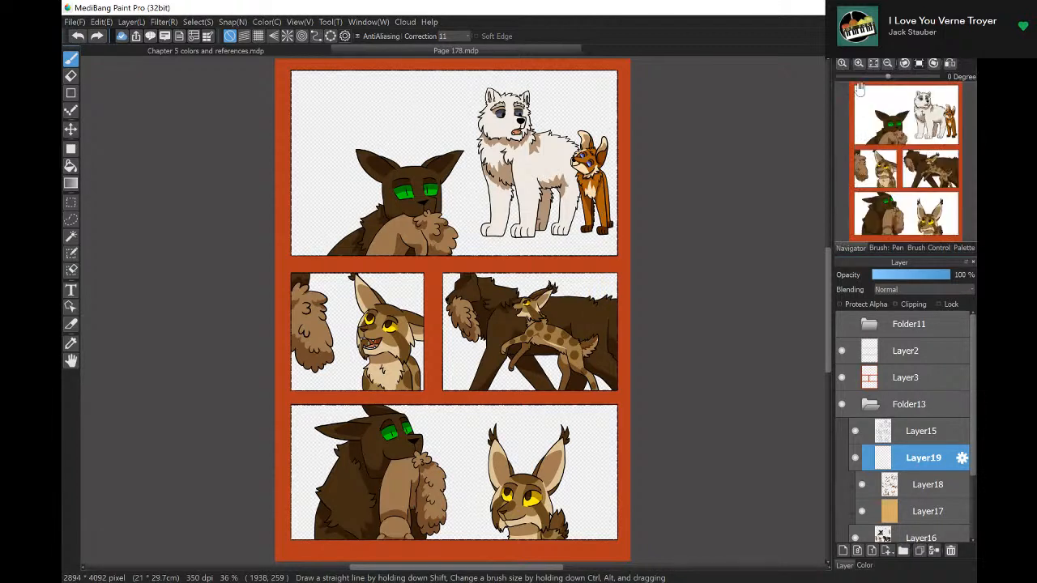
Paint pale yellow highlights over the spotted cat's face, head and both ears in the first panel of the middle row.
click(859, 63)
click(859, 63)
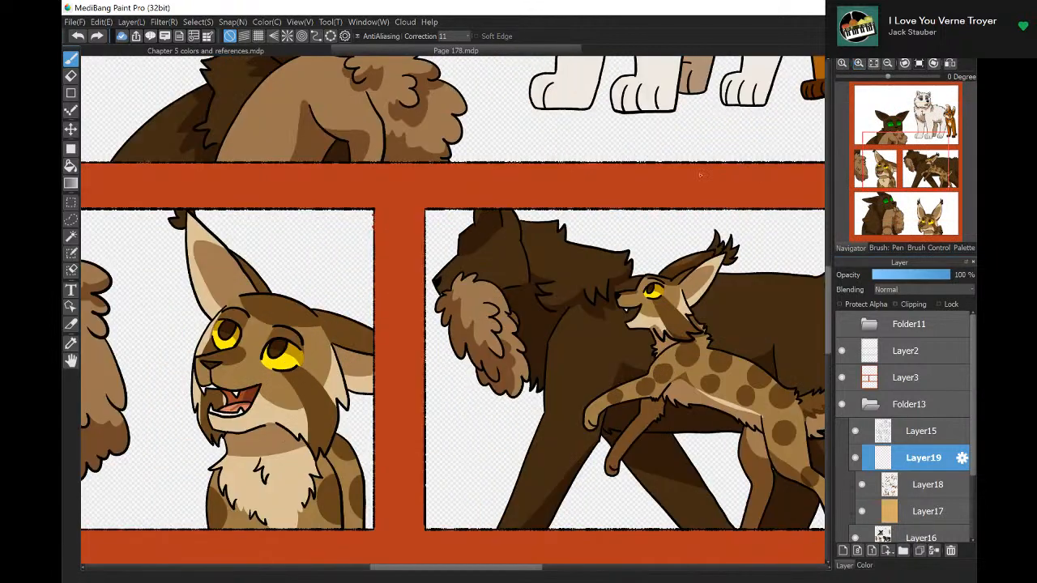
mouse_move(318, 316)
mouse_down()
mouse_move(369, 334)
mouse_move(368, 314)
mouse_up()
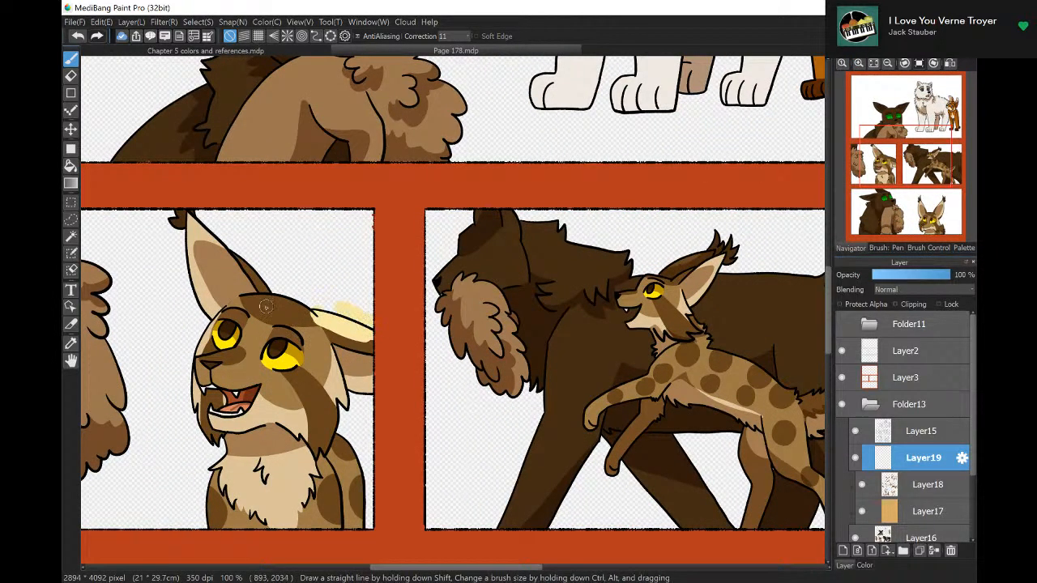
mouse_move(260, 301)
mouse_down()
mouse_move(295, 308)
mouse_move(267, 304)
mouse_move(290, 358)
mouse_move(226, 330)
mouse_move(248, 327)
mouse_move(325, 361)
mouse_move(317, 337)
mouse_move(342, 418)
mouse_move(321, 418)
mouse_move(308, 445)
mouse_up()
mouse_move(280, 373)
mouse_down()
mouse_move(296, 383)
mouse_move(271, 389)
mouse_move(209, 358)
mouse_move(235, 356)
mouse_move(213, 348)
mouse_move(195, 381)
mouse_move(202, 425)
mouse_up()
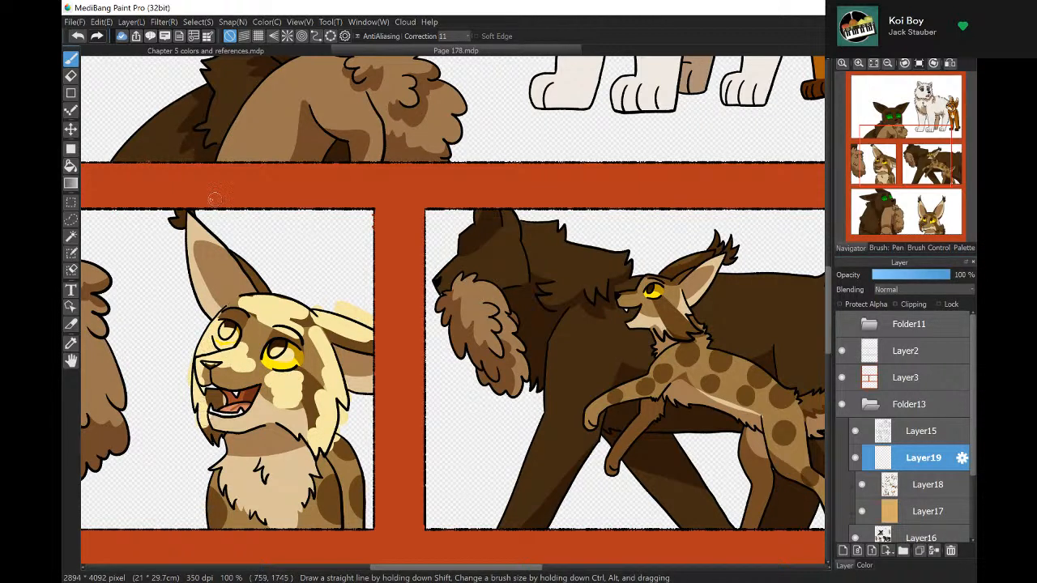
drag(193, 213, 270, 290)
mouse_move(179, 221)
mouse_down()
mouse_move(202, 296)
mouse_move(193, 233)
mouse_move(227, 281)
mouse_up()
drag(356, 380, 368, 363)
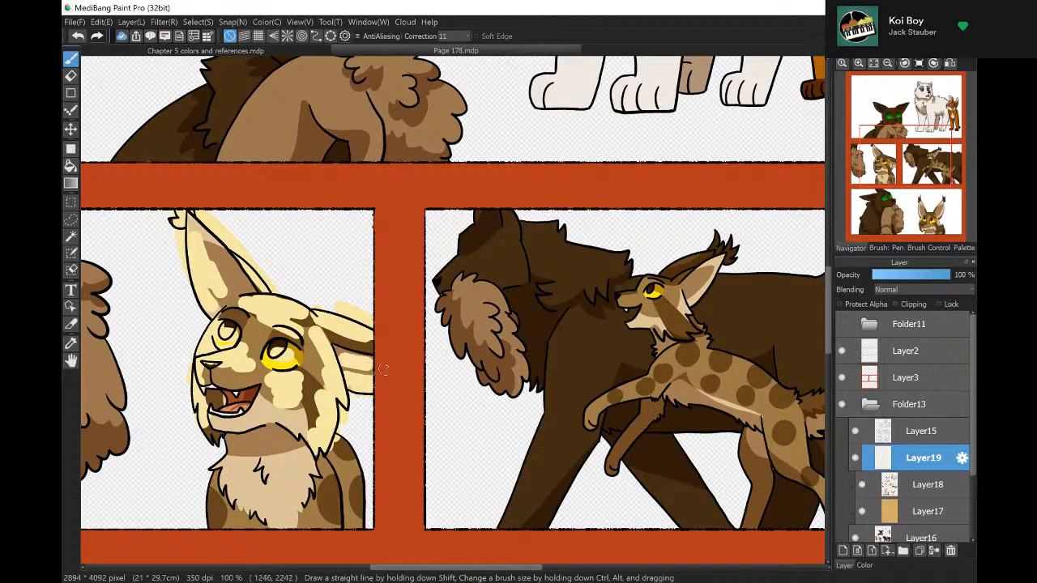
Paint pale yellow highlights on the fluffy tan fur and the spotted cat's chest and back in the same middle-row panel.
drag(889, 185, 858, 163)
mouse_move(399, 183)
mouse_down()
mouse_move(373, 179)
mouse_move(434, 344)
mouse_move(414, 373)
mouse_move(393, 375)
mouse_move(406, 403)
mouse_move(464, 379)
mouse_up()
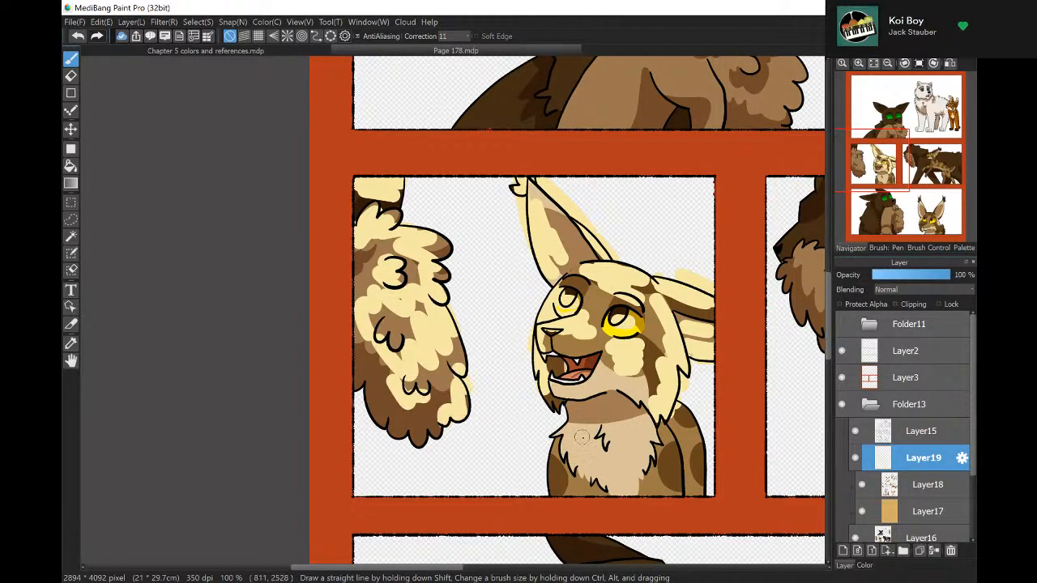
mouse_move(581, 436)
mouse_down()
mouse_move(663, 457)
mouse_move(670, 427)
mouse_up()
drag(660, 466, 656, 491)
mouse_move(579, 456)
mouse_down()
mouse_move(562, 451)
mouse_move(565, 488)
mouse_up()
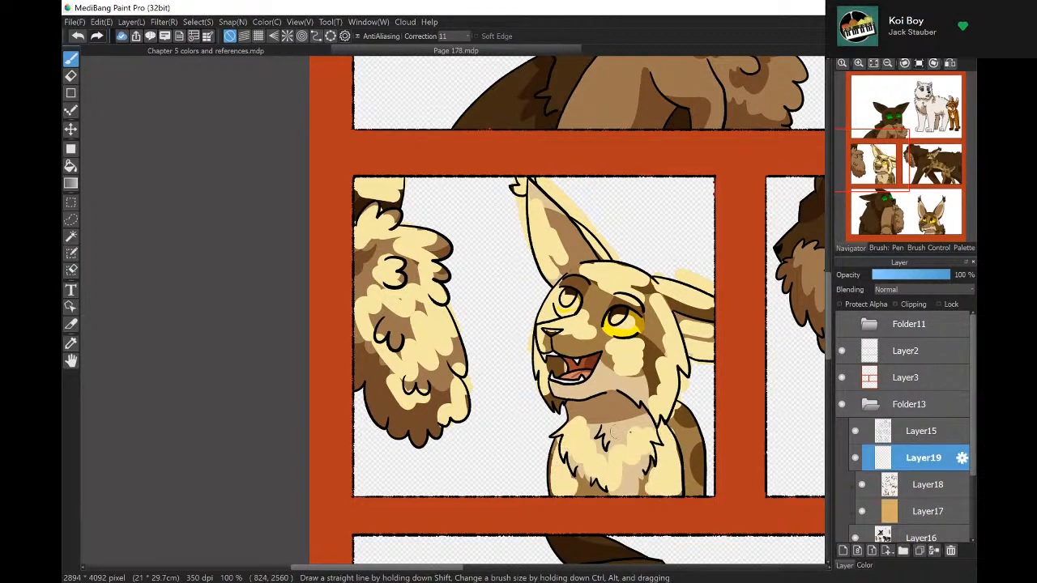
drag(675, 411, 687, 424)
drag(697, 467, 687, 429)
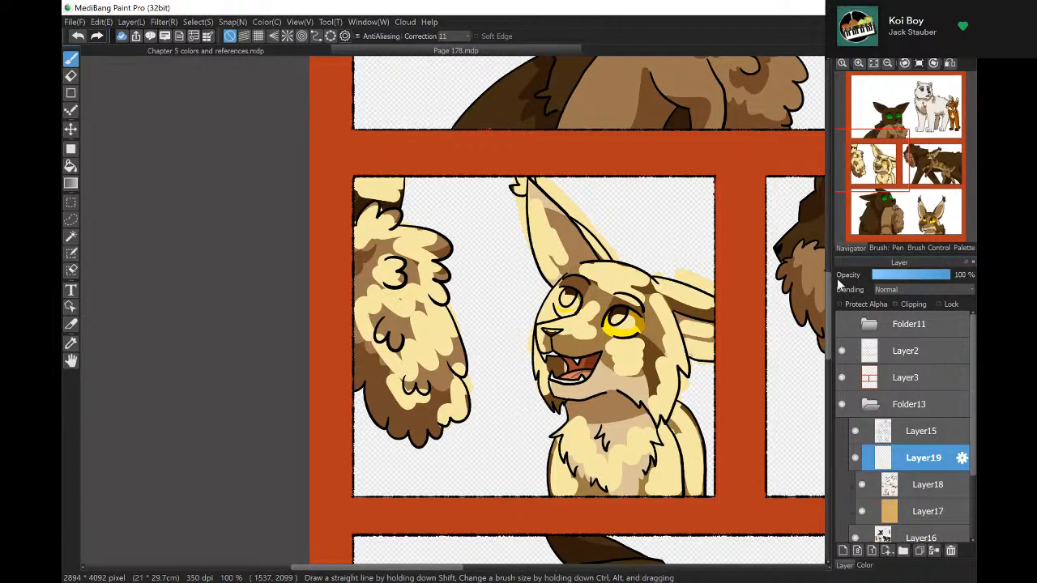
Highlight the dark cat's upper tan leg, chin tuft, muzzle and lower eyes in pale yellow in the last panel.
drag(883, 169, 885, 217)
mouse_move(487, 326)
mouse_down()
mouse_move(465, 437)
mouse_move(506, 328)
mouse_move(523, 361)
mouse_move(543, 318)
mouse_up()
drag(585, 292, 565, 302)
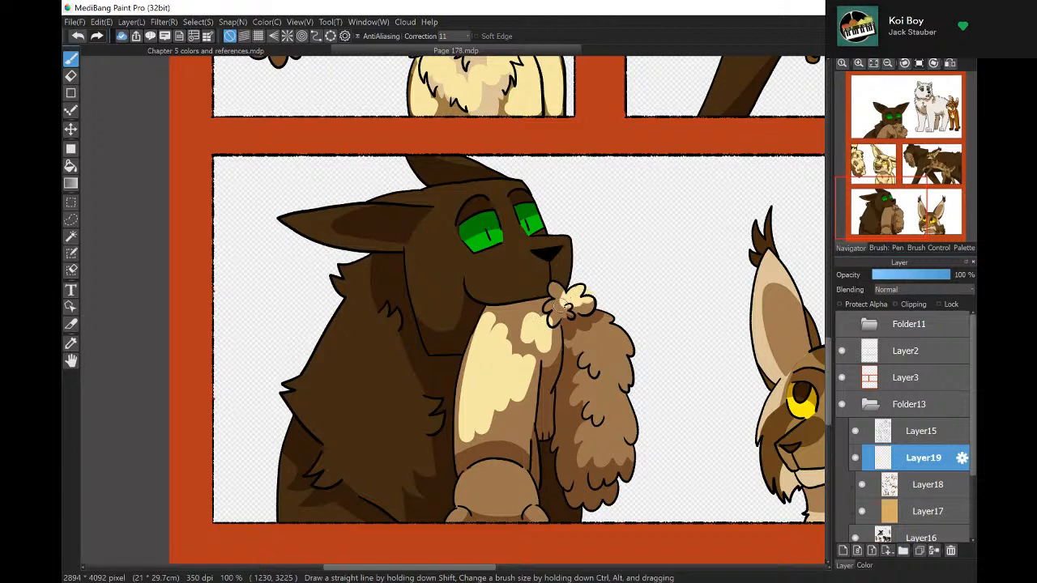
mouse_move(535, 260)
mouse_down()
mouse_move(561, 246)
mouse_move(523, 262)
mouse_move(464, 263)
mouse_move(498, 262)
mouse_move(483, 279)
mouse_move(500, 253)
mouse_move(483, 236)
mouse_move(527, 232)
mouse_up()
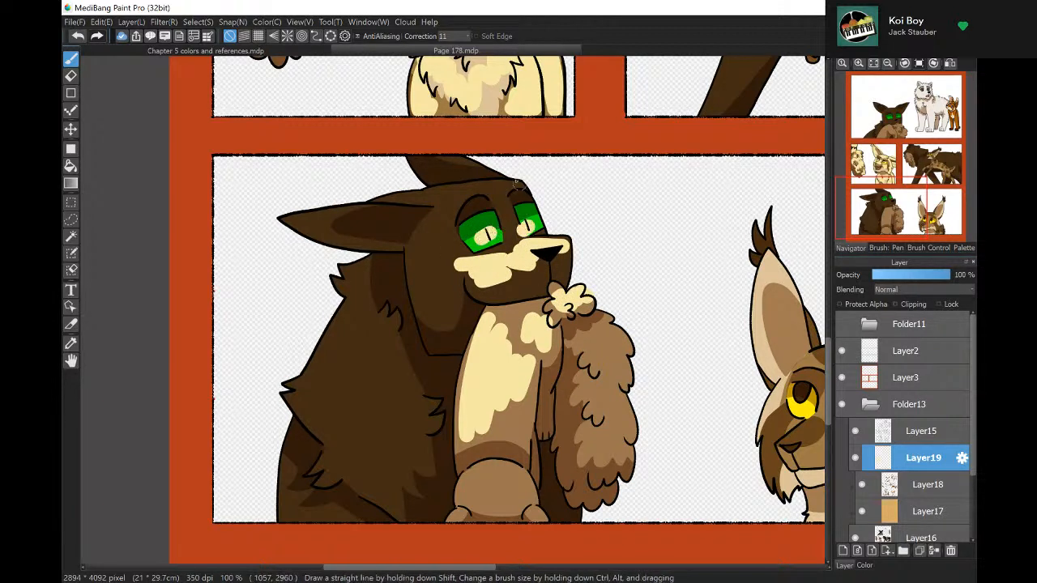
Paint pale yellow highlights along the top of the dark cat's head, both ears and its cheek.
drag(387, 194, 539, 171)
mouse_move(476, 185)
mouse_down()
mouse_move(503, 186)
mouse_move(441, 151)
mouse_move(474, 172)
mouse_up()
drag(340, 212, 296, 219)
mouse_move(404, 209)
mouse_down()
mouse_move(290, 236)
mouse_move(395, 259)
mouse_up()
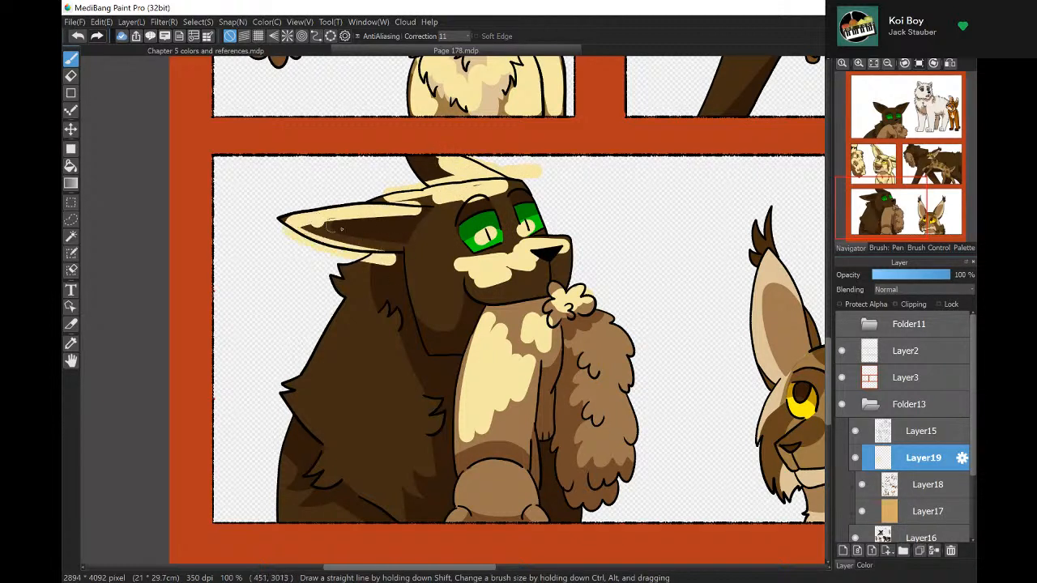
mouse_move(316, 227)
mouse_down()
mouse_move(387, 226)
mouse_move(427, 251)
mouse_move(424, 215)
mouse_move(436, 328)
mouse_move(425, 245)
mouse_up()
drag(445, 282, 441, 336)
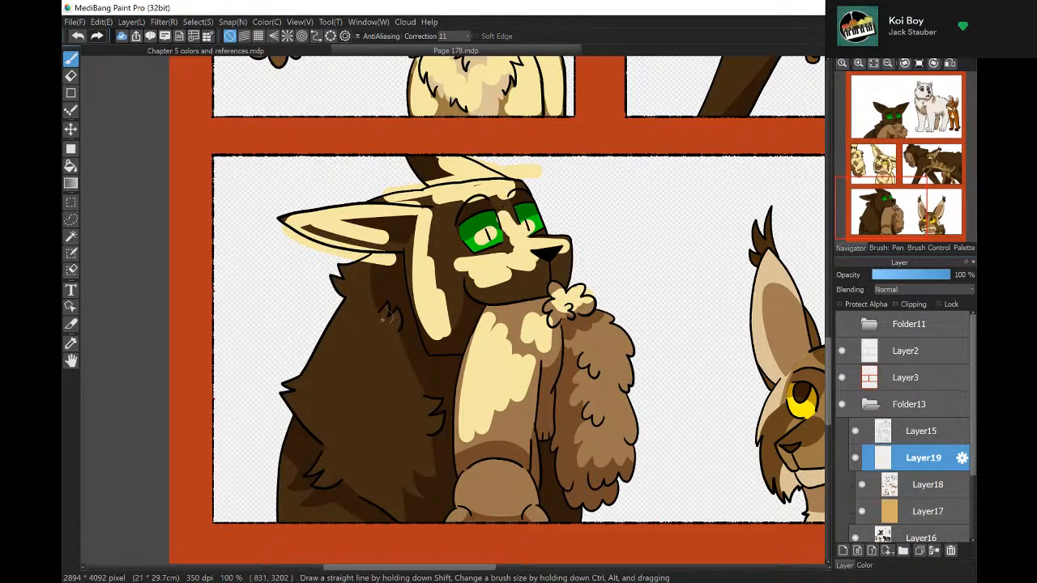
Paint pale yellow highlight strokes down the dark cat's shaggy back, shoulder and haunch and on its neck tuft.
mouse_move(348, 287)
mouse_down()
mouse_move(331, 344)
mouse_move(300, 389)
mouse_up()
mouse_move(368, 332)
mouse_down()
mouse_move(344, 382)
mouse_move(350, 423)
mouse_up()
mouse_move(315, 409)
mouse_down()
mouse_move(373, 485)
mouse_move(318, 485)
mouse_up()
mouse_move(285, 441)
mouse_down()
mouse_move(293, 505)
mouse_move(332, 519)
mouse_up()
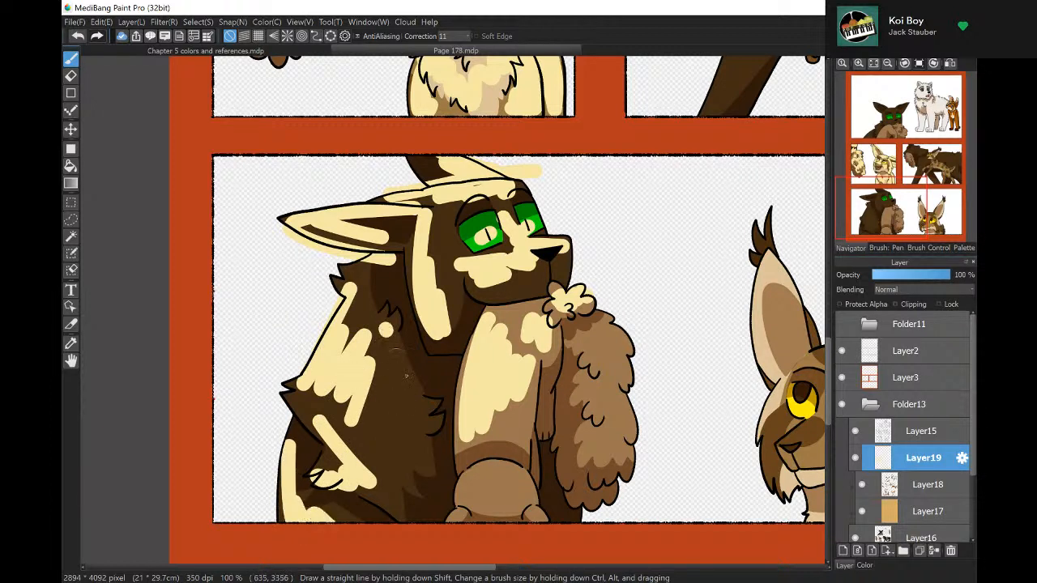
drag(387, 332, 405, 495)
mouse_move(379, 312)
mouse_down()
mouse_move(357, 299)
mouse_move(347, 257)
mouse_up()
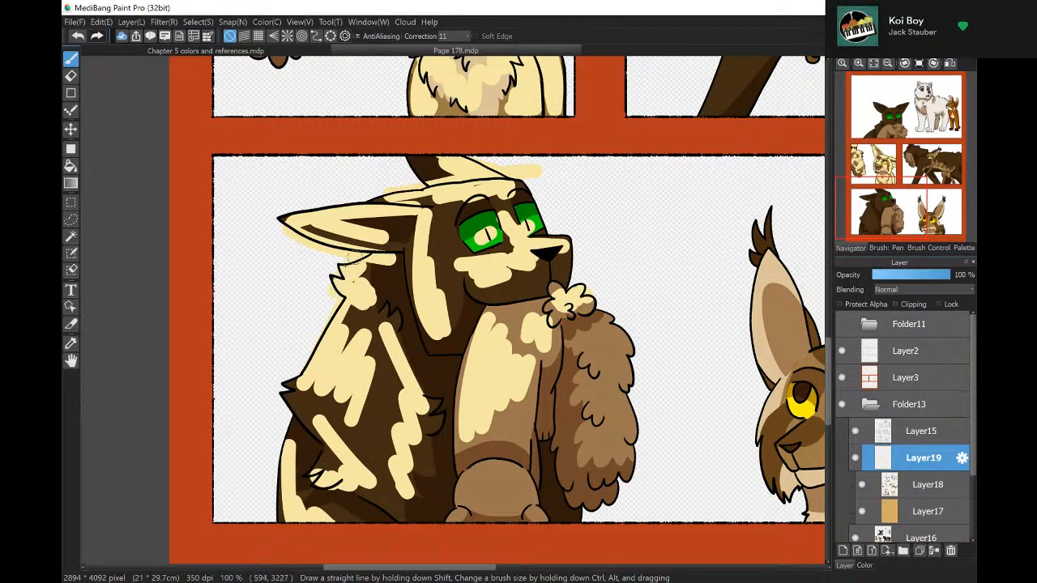
Highlight the dark cat's ear tip, the tan leg's rounded lower part, the fluffy tan fur and the muzzle edge.
mouse_move(282, 220)
mouse_down()
mouse_move(296, 208)
mouse_move(324, 209)
mouse_up()
mouse_move(484, 480)
mouse_down()
mouse_move(510, 462)
mouse_move(509, 492)
mouse_move(539, 515)
mouse_move(463, 515)
mouse_up()
drag(617, 324, 577, 350)
drag(629, 379, 577, 405)
mouse_move(593, 444)
mouse_down()
mouse_move(579, 454)
mouse_move(619, 442)
mouse_move(567, 449)
mouse_move(565, 401)
mouse_move(554, 426)
mouse_up()
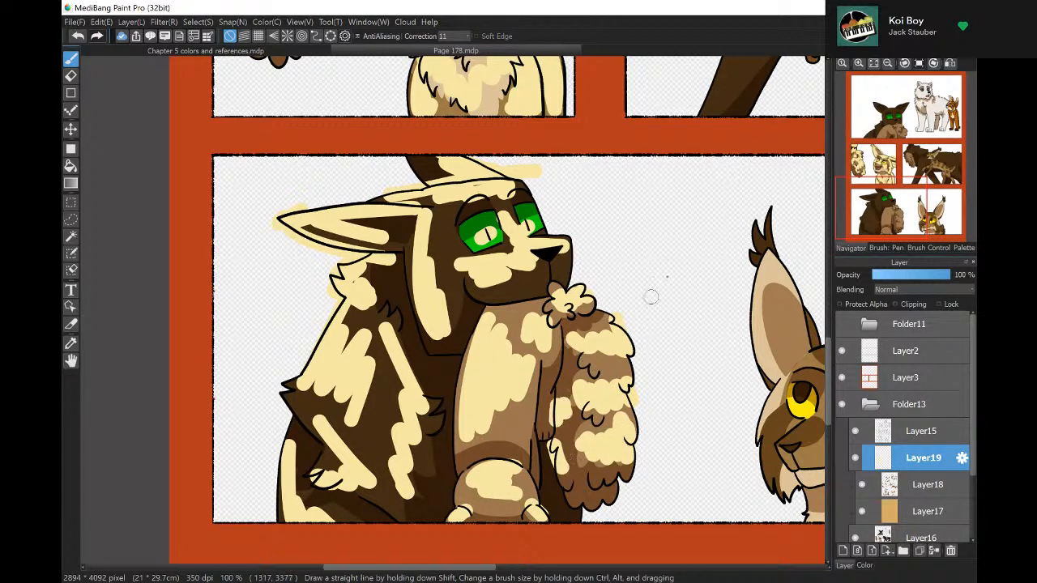
mouse_move(550, 267)
mouse_down()
mouse_move(582, 267)
mouse_move(550, 235)
mouse_move(544, 253)
mouse_move(572, 239)
mouse_up()
Paint pale yellow highlights on the ears, face and neck of the spotted cat in the last panel.
click(926, 219)
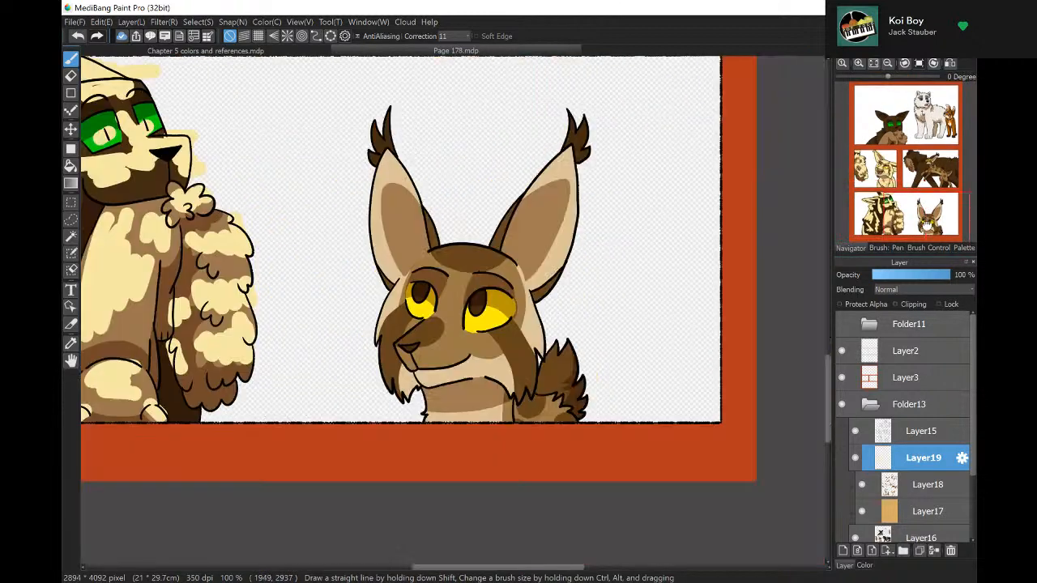
mouse_move(532, 185)
mouse_down()
mouse_move(481, 253)
mouse_move(567, 134)
mouse_move(558, 128)
mouse_move(572, 178)
mouse_move(554, 284)
mouse_move(557, 198)
mouse_move(535, 267)
mouse_move(532, 231)
mouse_up()
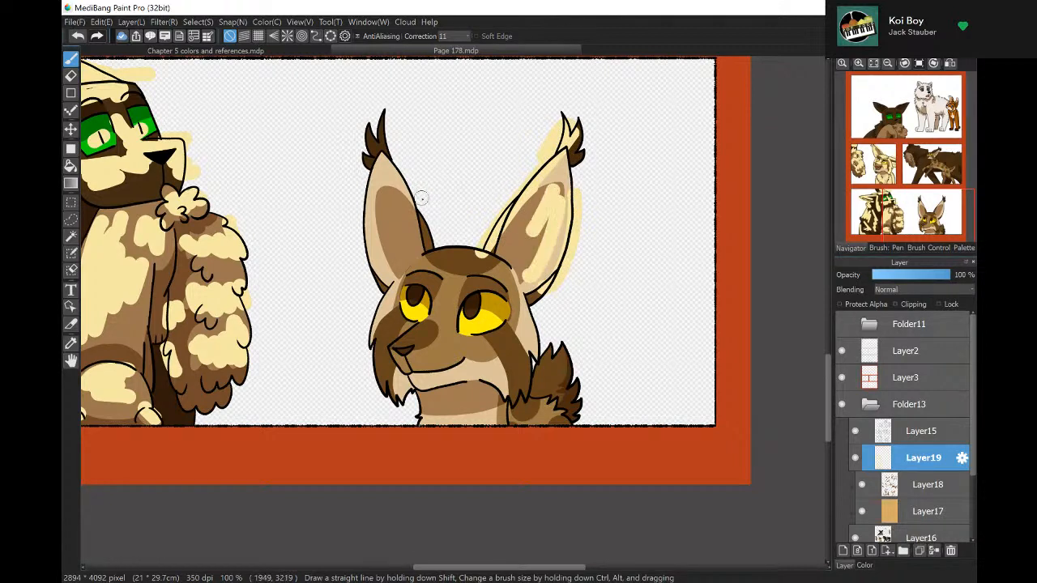
mouse_move(384, 148)
mouse_down()
mouse_move(373, 122)
mouse_move(407, 207)
mouse_move(377, 165)
mouse_move(386, 285)
mouse_move(384, 112)
mouse_up()
mouse_move(417, 265)
mouse_down()
mouse_move(452, 287)
mouse_move(428, 334)
mouse_move(407, 341)
mouse_move(449, 351)
mouse_move(475, 338)
mouse_move(464, 345)
mouse_move(497, 353)
mouse_move(478, 318)
mouse_move(453, 307)
mouse_move(397, 332)
mouse_up()
mouse_move(391, 282)
mouse_down()
mouse_move(381, 381)
mouse_move(438, 418)
mouse_up()
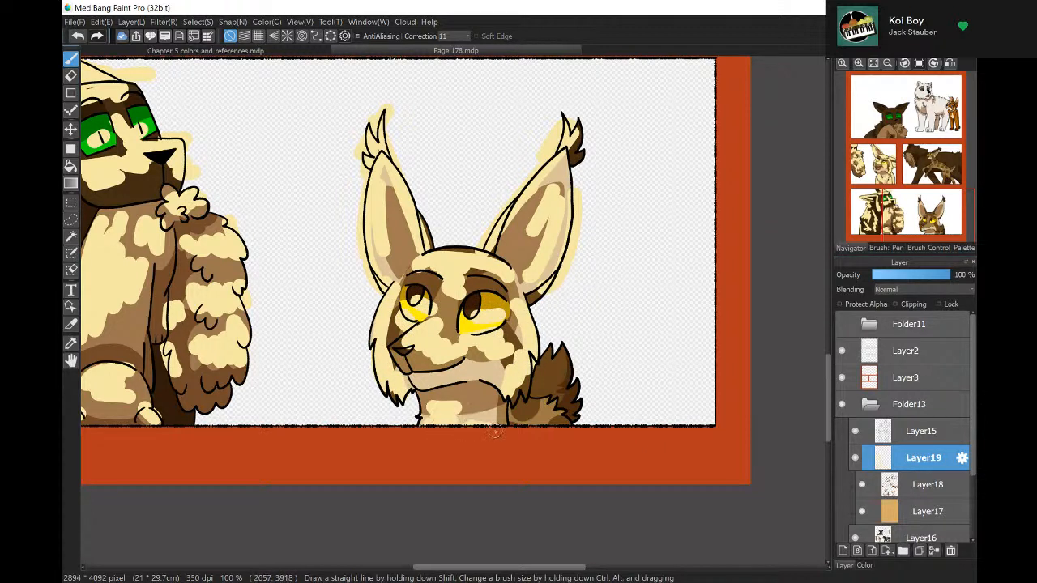
Paint pale yellow highlights on the spotted cat's tail and along the top of its head in the last panel.
mouse_move(549, 372)
mouse_down()
mouse_move(539, 405)
mouse_move(547, 416)
mouse_up()
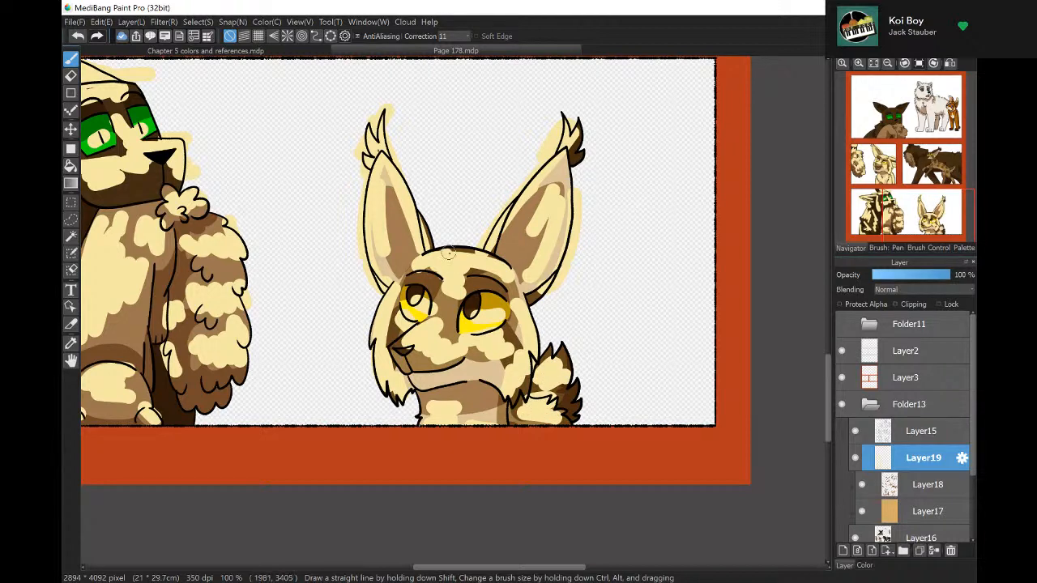
drag(448, 253, 446, 244)
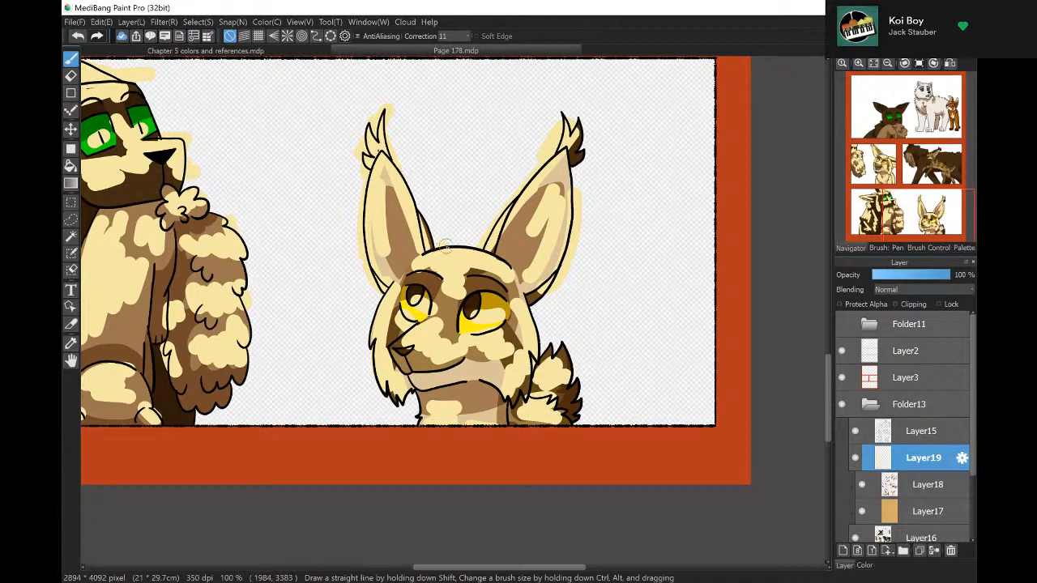
Paint pale yellow highlights on the leaping spotted cat and on the walking dark cat's back, shoulder and legs in the middle panel.
click(915, 173)
drag(574, 235, 612, 212)
mouse_move(522, 253)
mouse_down()
mouse_move(544, 248)
mouse_move(530, 267)
mouse_move(559, 280)
mouse_move(576, 306)
mouse_move(559, 324)
mouse_move(679, 353)
mouse_move(677, 426)
mouse_move(720, 468)
mouse_up()
mouse_move(653, 406)
mouse_down()
mouse_move(616, 482)
mouse_move(543, 446)
mouse_move(567, 486)
mouse_move(495, 357)
mouse_move(535, 344)
mouse_up()
mouse_move(473, 259)
mouse_down()
mouse_move(478, 328)
mouse_move(453, 335)
mouse_move(432, 417)
mouse_move(454, 427)
mouse_up()
mouse_move(630, 241)
mouse_down()
mouse_move(640, 251)
mouse_move(723, 243)
mouse_move(624, 279)
mouse_move(744, 323)
mouse_up()
mouse_move(505, 237)
mouse_down()
mouse_move(494, 308)
mouse_move(527, 301)
mouse_up()
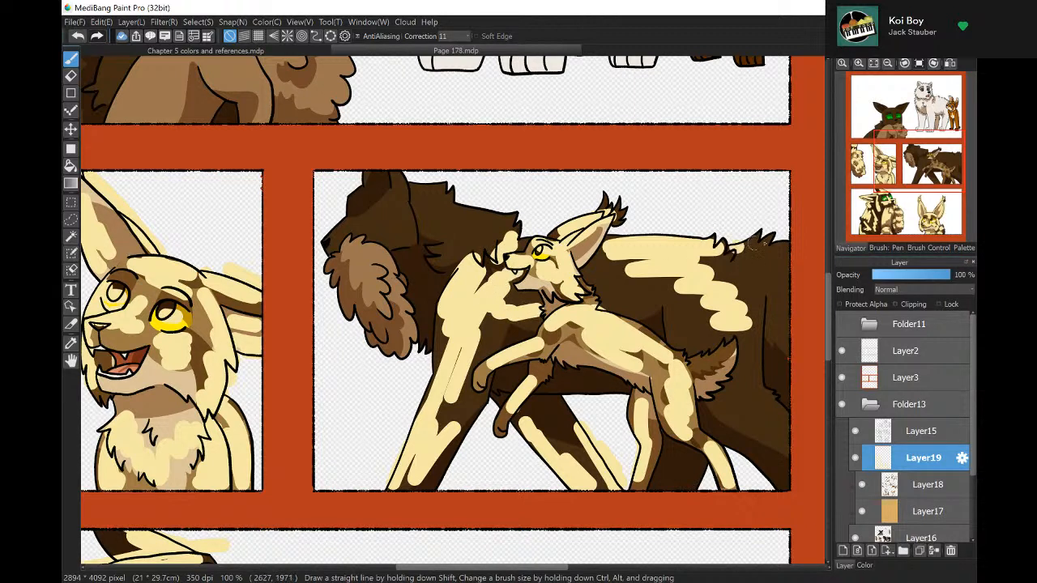
Highlight the walking dark cat's haunch and hind leg, neck, head and fluffy tan fur in pale yellow.
drag(754, 243, 780, 325)
mouse_move(763, 383)
mouse_down()
mouse_move(734, 429)
mouse_move(769, 405)
mouse_move(782, 434)
mouse_up()
mouse_move(413, 193)
mouse_down()
mouse_move(482, 193)
mouse_move(487, 220)
mouse_move(444, 263)
mouse_up()
mouse_move(383, 165)
mouse_down()
mouse_move(400, 191)
mouse_move(400, 239)
mouse_move(346, 227)
mouse_move(413, 336)
mouse_up()
drag(346, 284, 363, 312)
drag(405, 261, 411, 257)
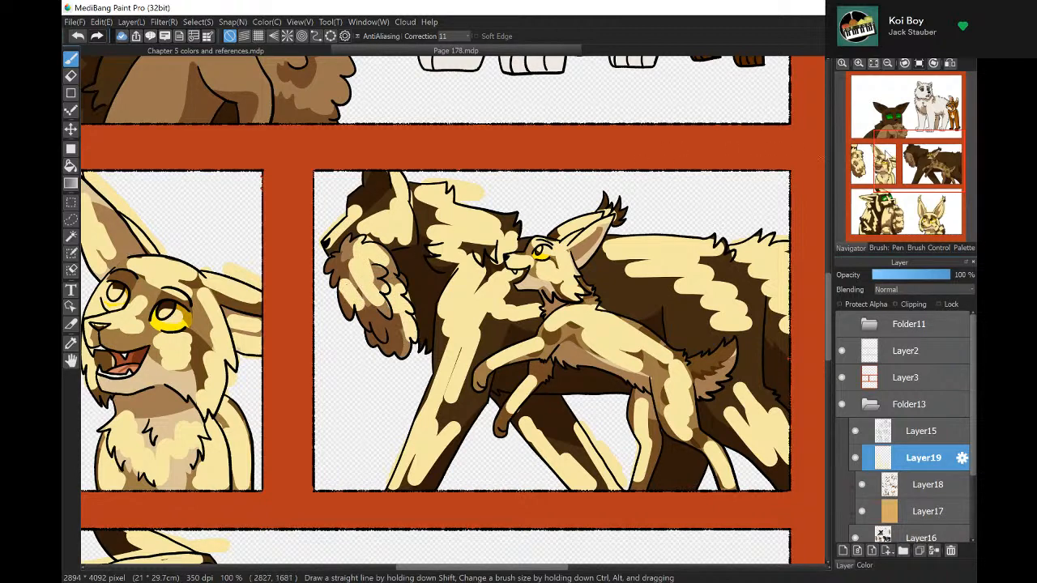
Paint pale yellow highlights on the dark cat's tan leg, fluffy fur and shaggy back in the first panel.
click(888, 126)
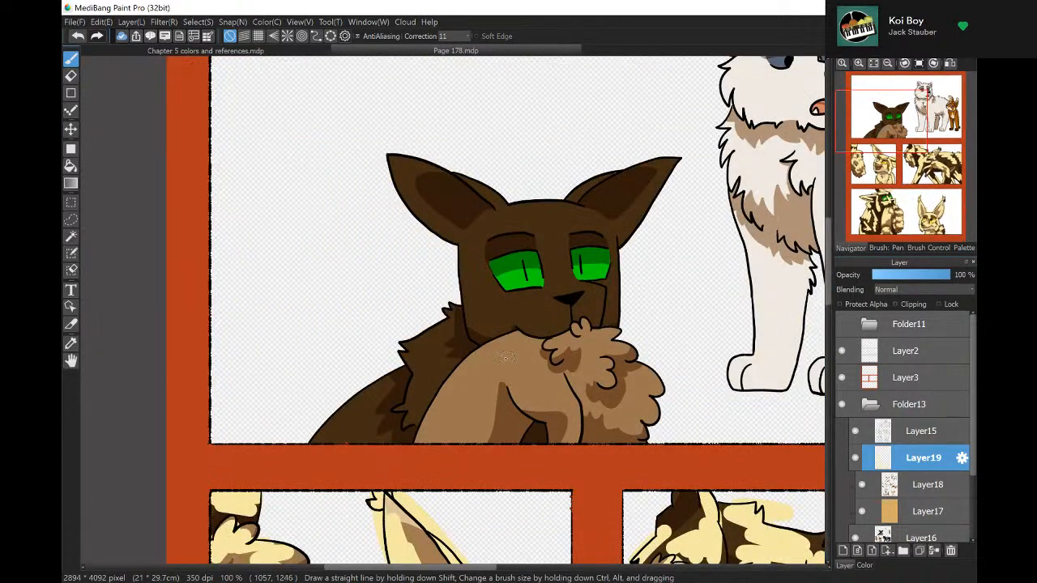
mouse_move(507, 338)
mouse_down()
mouse_move(444, 401)
mouse_move(466, 401)
mouse_move(525, 361)
mouse_move(565, 383)
mouse_move(595, 334)
mouse_move(603, 363)
mouse_move(648, 369)
mouse_move(640, 397)
mouse_move(577, 442)
mouse_up()
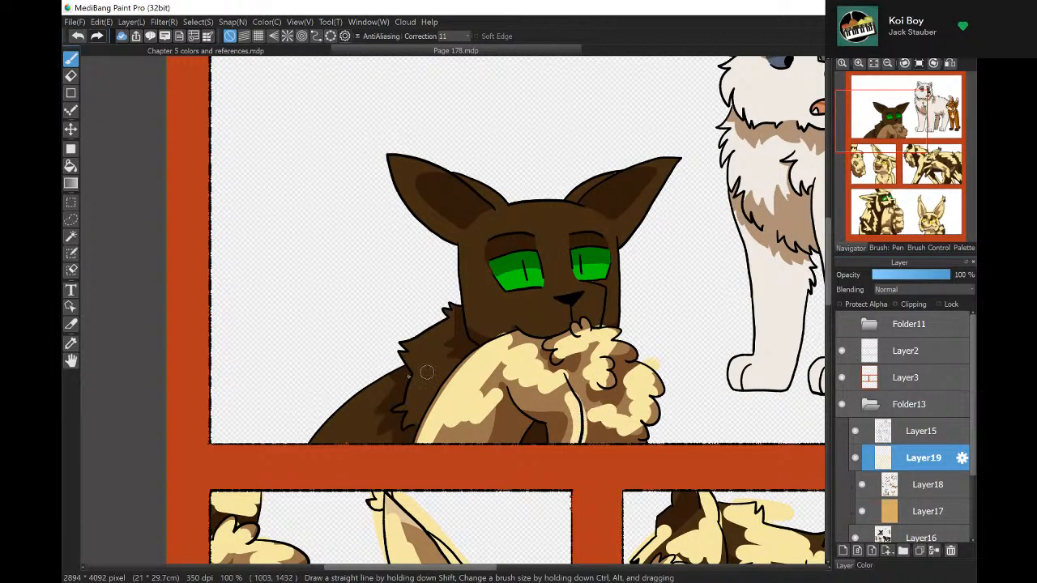
drag(312, 441, 390, 364)
drag(348, 433, 391, 378)
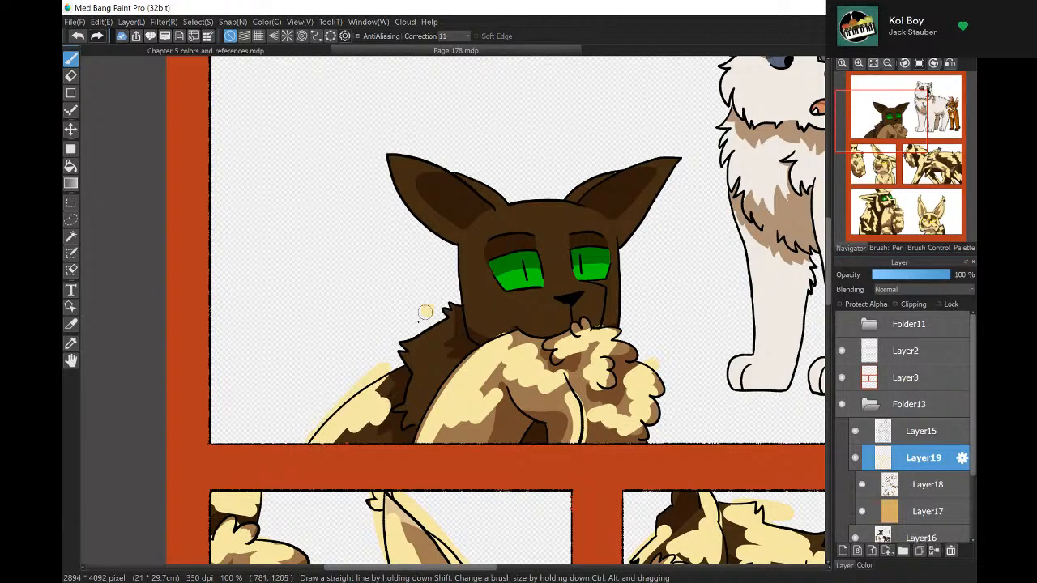
drag(426, 312, 421, 407)
Highlight the muzzle, cheek, forehead and both ears of the dark cat in the first panel.
mouse_move(511, 298)
mouse_down()
mouse_move(530, 304)
mouse_move(510, 320)
mouse_up()
mouse_move(603, 278)
mouse_down()
mouse_move(611, 311)
mouse_move(567, 286)
mouse_move(592, 287)
mouse_move(554, 301)
mouse_move(547, 316)
mouse_up()
drag(472, 245, 478, 332)
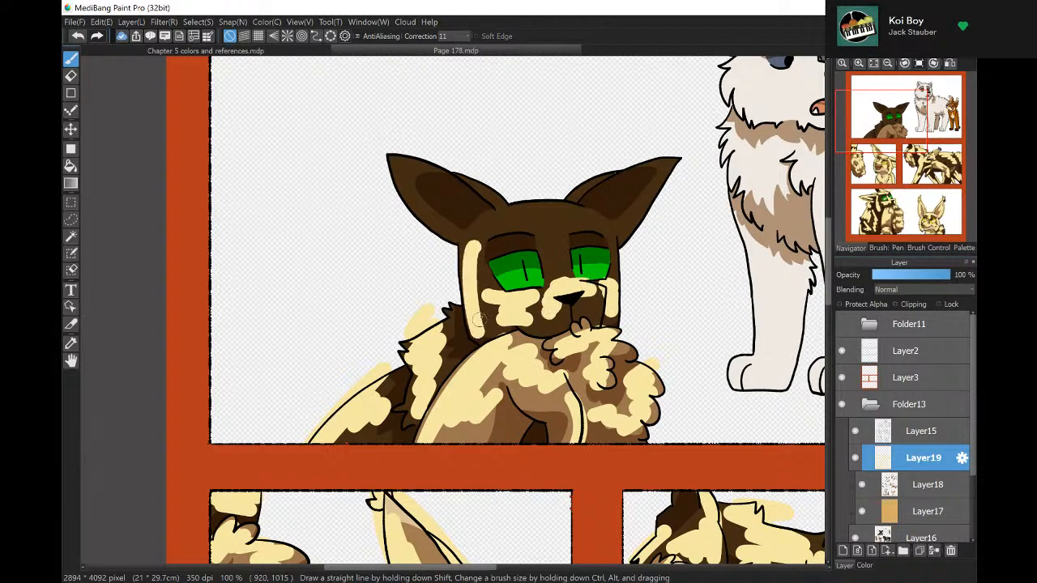
mouse_move(494, 217)
mouse_down()
mouse_move(584, 212)
mouse_move(484, 231)
mouse_move(545, 243)
mouse_move(526, 277)
mouse_up()
drag(581, 255, 580, 264)
mouse_move(567, 201)
mouse_down()
mouse_move(660, 156)
mouse_move(628, 231)
mouse_move(616, 203)
mouse_up()
mouse_move(397, 160)
mouse_down()
mouse_move(494, 201)
mouse_move(458, 243)
mouse_move(454, 187)
mouse_up()
Paint pale yellow highlights on the orange pup's legs, chest, head and ears and on the white dog's back and near front leg.
drag(860, 172, 905, 156)
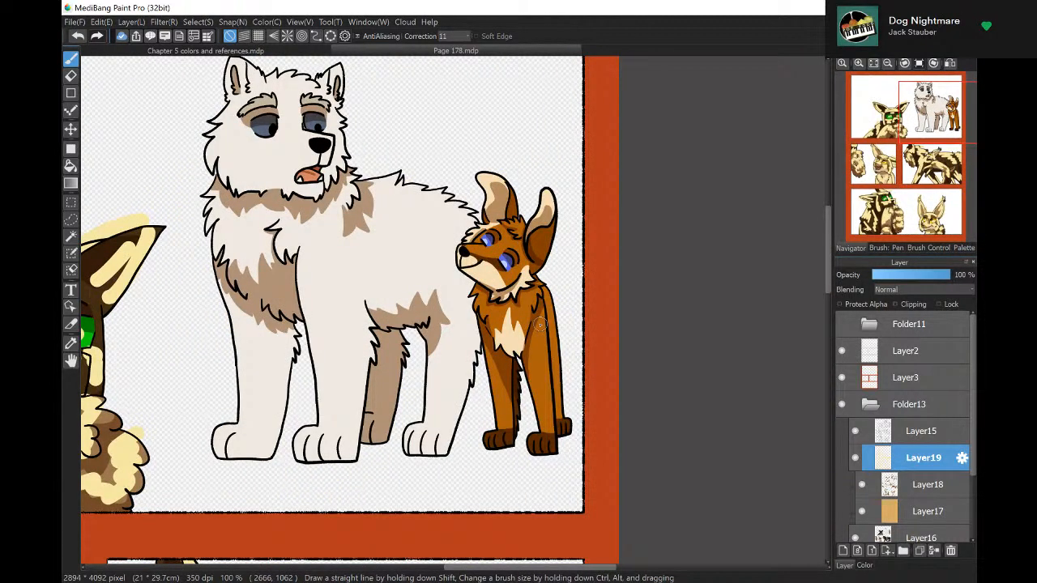
drag(540, 324, 496, 397)
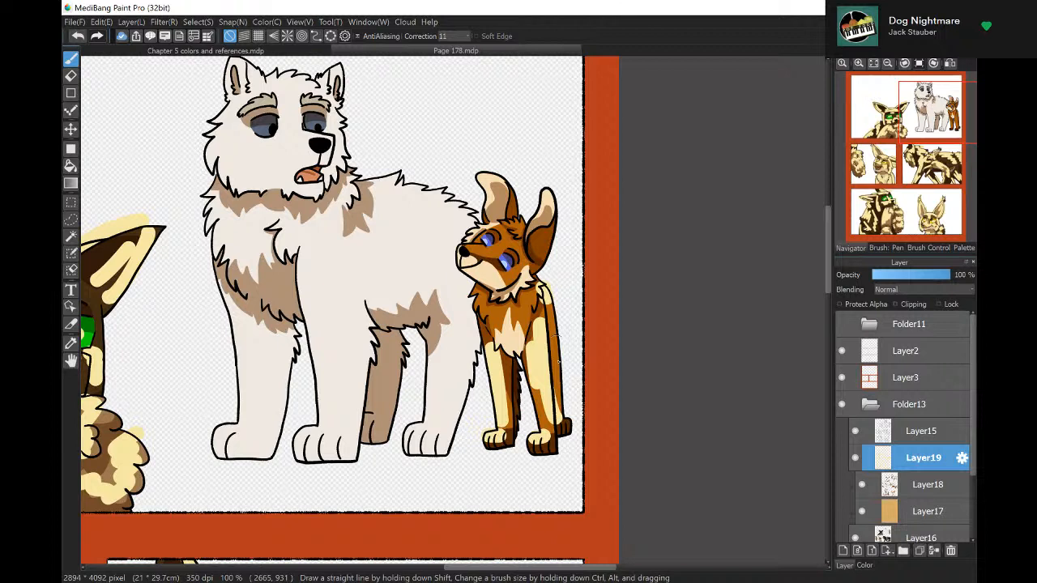
drag(555, 337, 551, 379)
mouse_move(551, 217)
mouse_down()
mouse_move(542, 248)
mouse_move(494, 234)
mouse_move(495, 260)
mouse_move(519, 196)
mouse_move(452, 192)
mouse_move(340, 271)
mouse_move(350, 380)
mouse_move(323, 434)
mouse_move(337, 423)
mouse_up()
Highlight the white dog's remaining legs, rump, face and neck in pale yellow.
mouse_move(217, 428)
mouse_down()
mouse_move(201, 437)
mouse_move(245, 390)
mouse_move(256, 341)
mouse_up()
drag(397, 347, 390, 391)
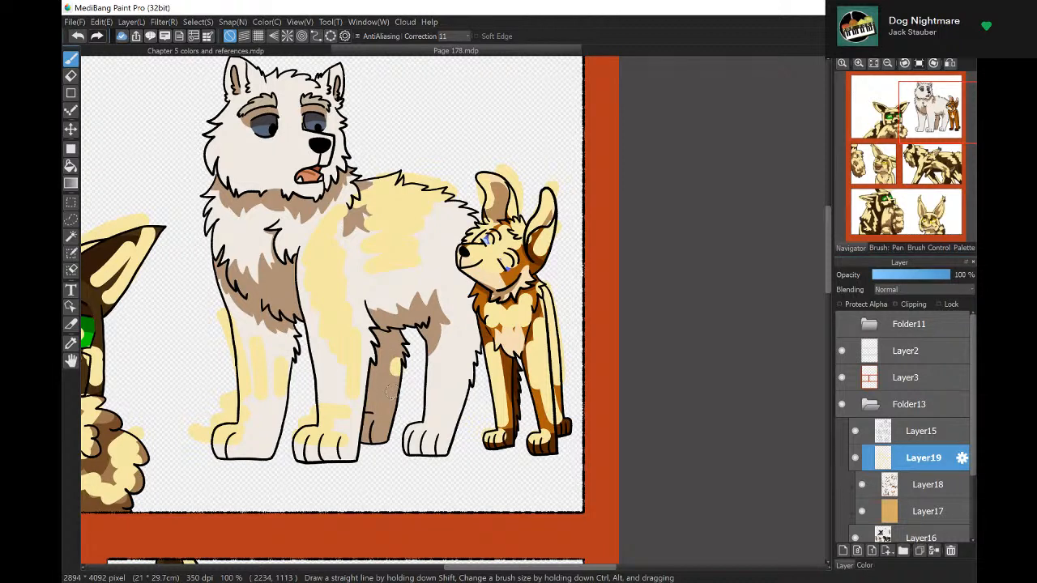
drag(391, 390, 445, 348)
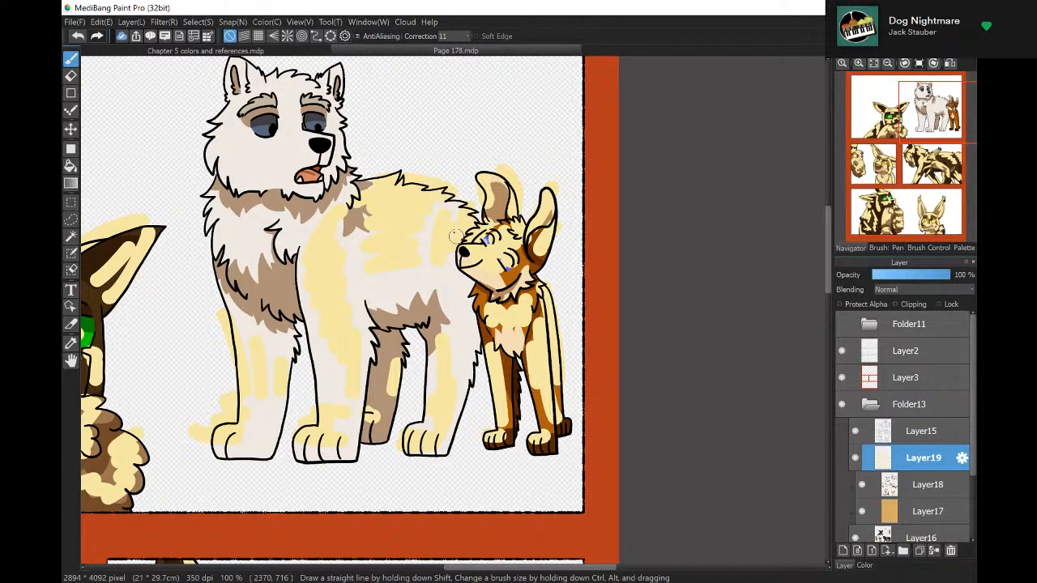
drag(267, 130, 244, 100)
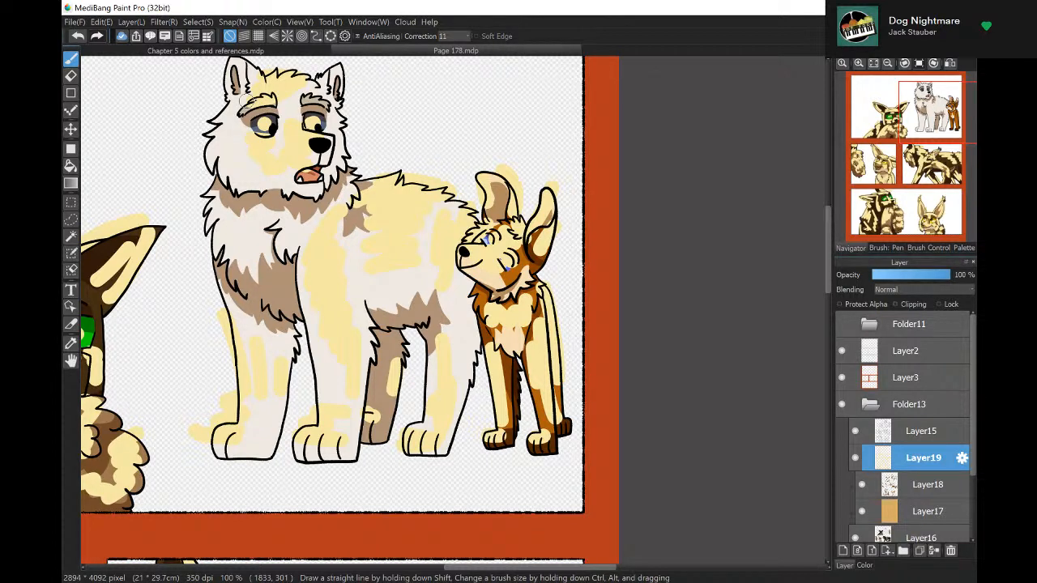
drag(343, 185, 342, 196)
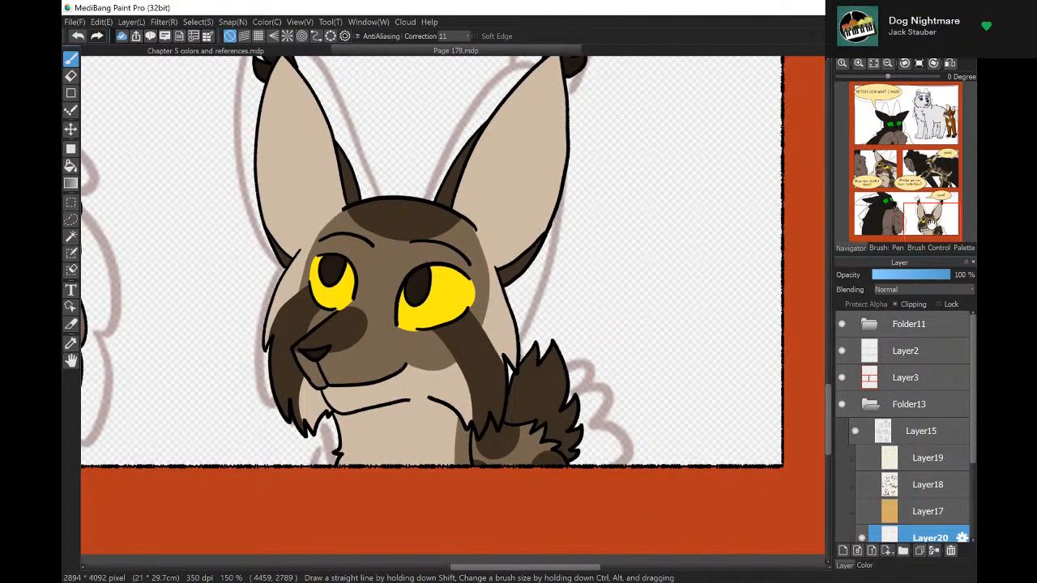
Set the brush colour to pink #D68D8D and scribble blush strokes beneath the spotted cat's larger eye on Layer20.
click(875, 247)
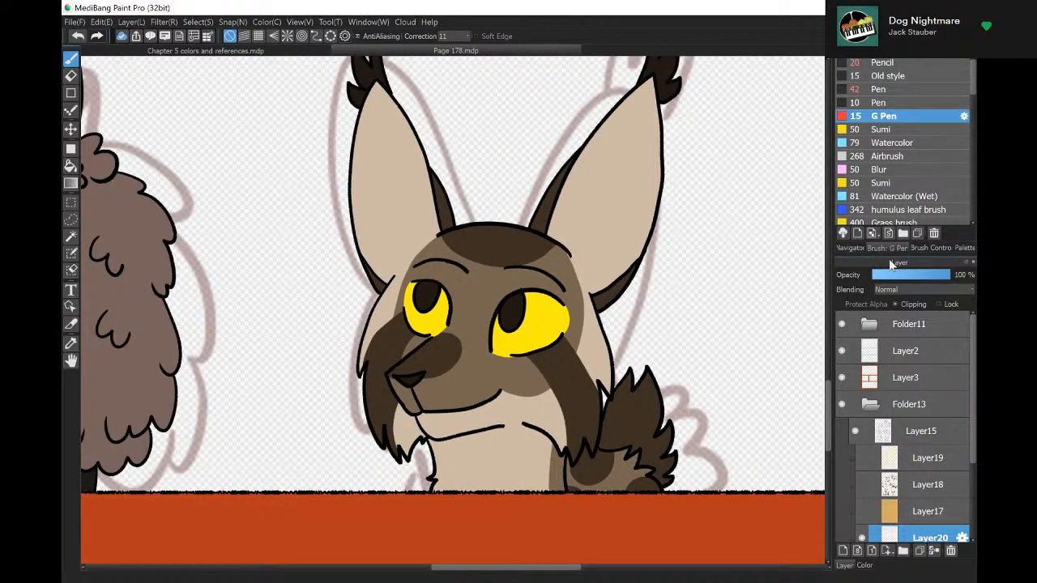
click(865, 566)
drag(905, 281, 901, 314)
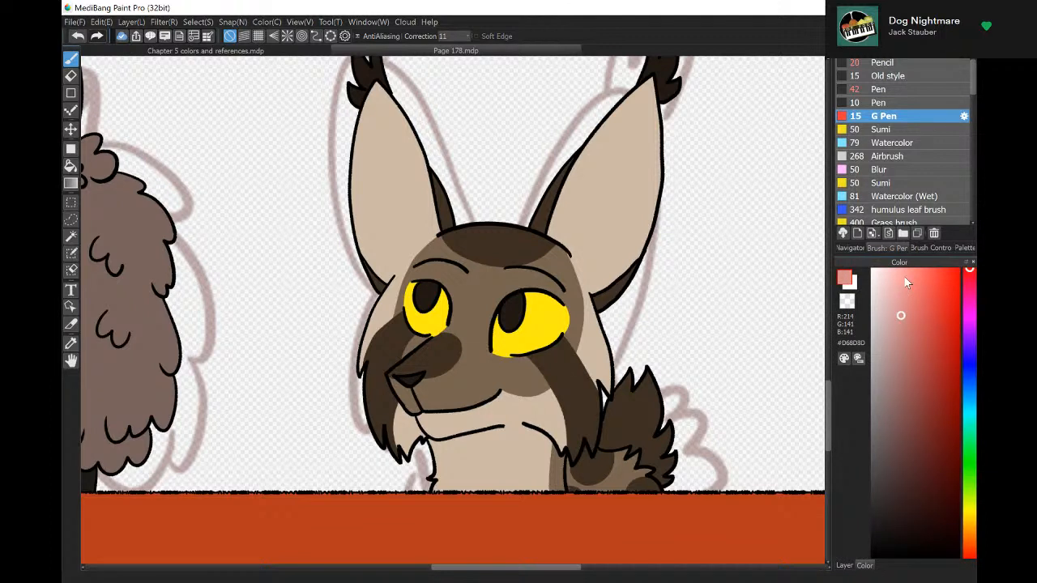
drag(493, 381, 570, 366)
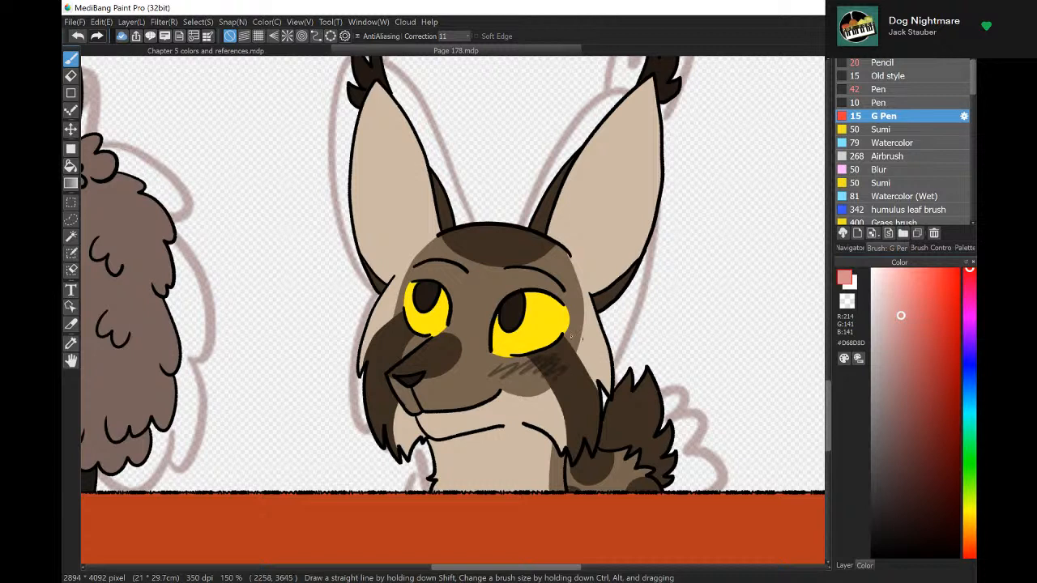
Delete the old Layer20 and add a new clipped layer directly above Layer16.
click(846, 565)
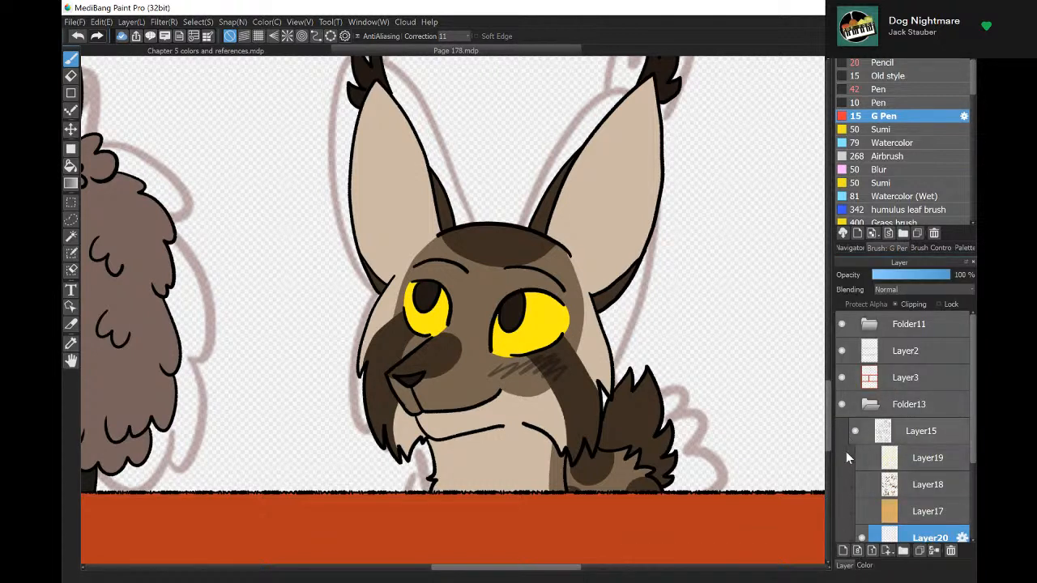
click(864, 565)
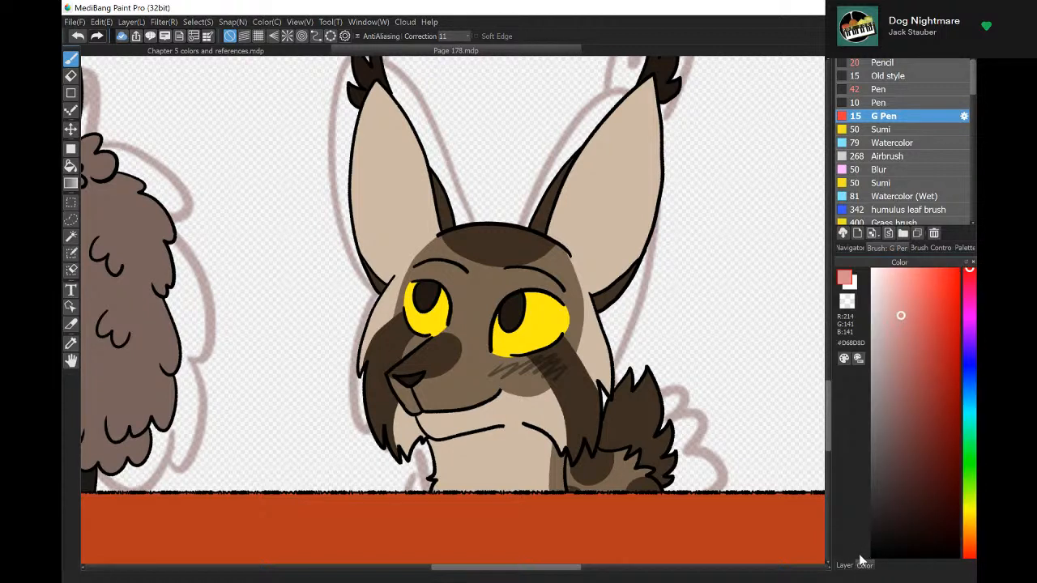
click(845, 566)
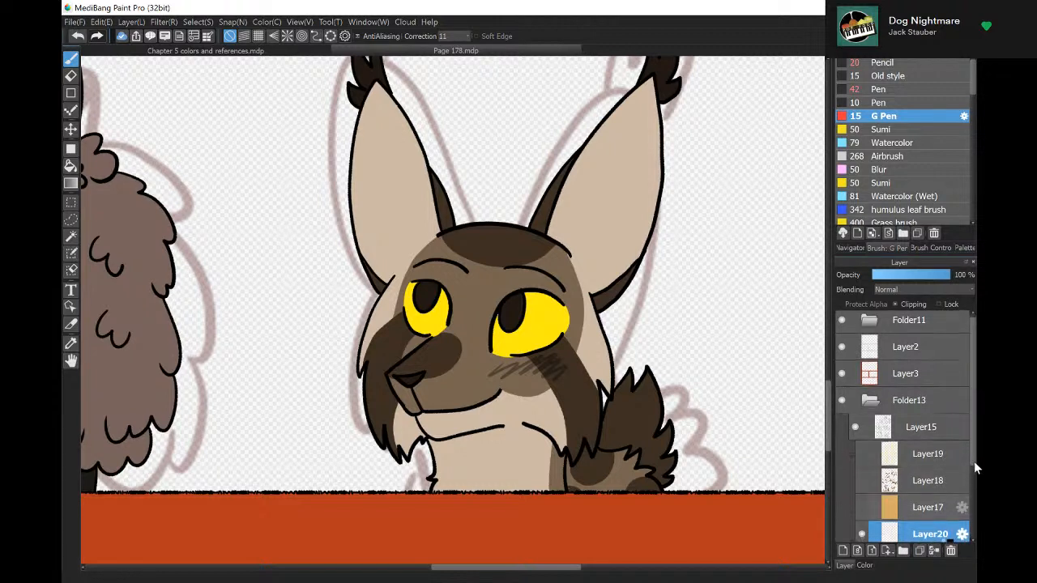
scroll(973, 461, down, 1)
click(951, 550)
click(937, 522)
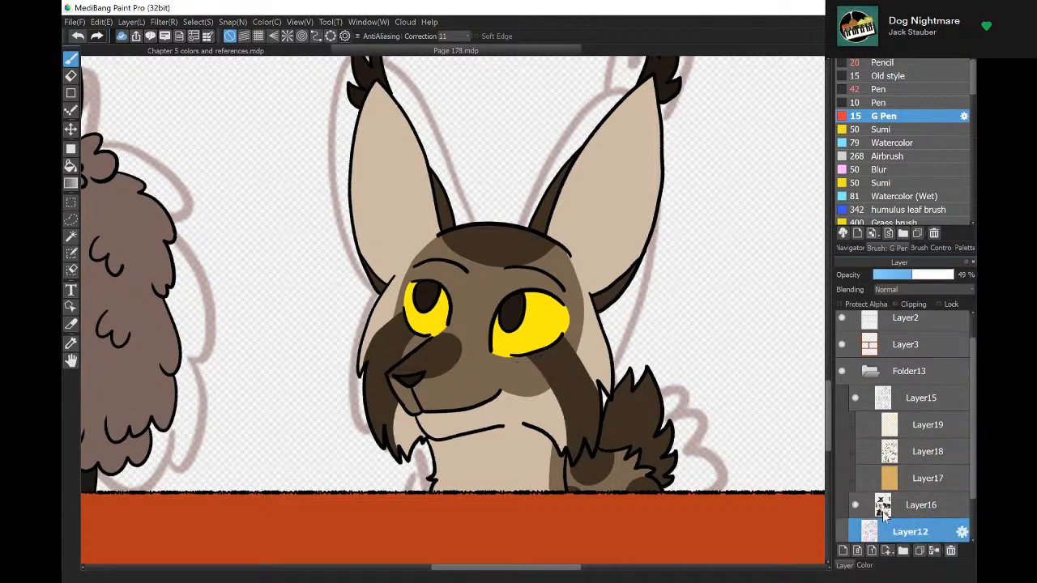
click(884, 508)
click(844, 551)
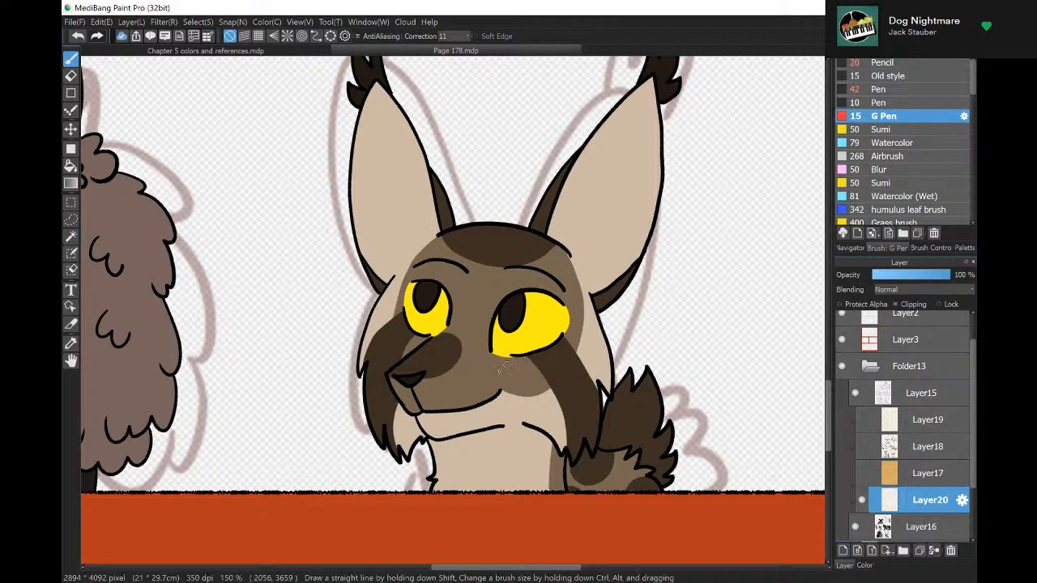
Scribble pink blush strokes under both of the spotted cat's eyes and lower the blush layer's opacity to 76%.
mouse_move(496, 366)
mouse_down()
mouse_move(529, 368)
mouse_move(527, 381)
mouse_move(559, 368)
mouse_up()
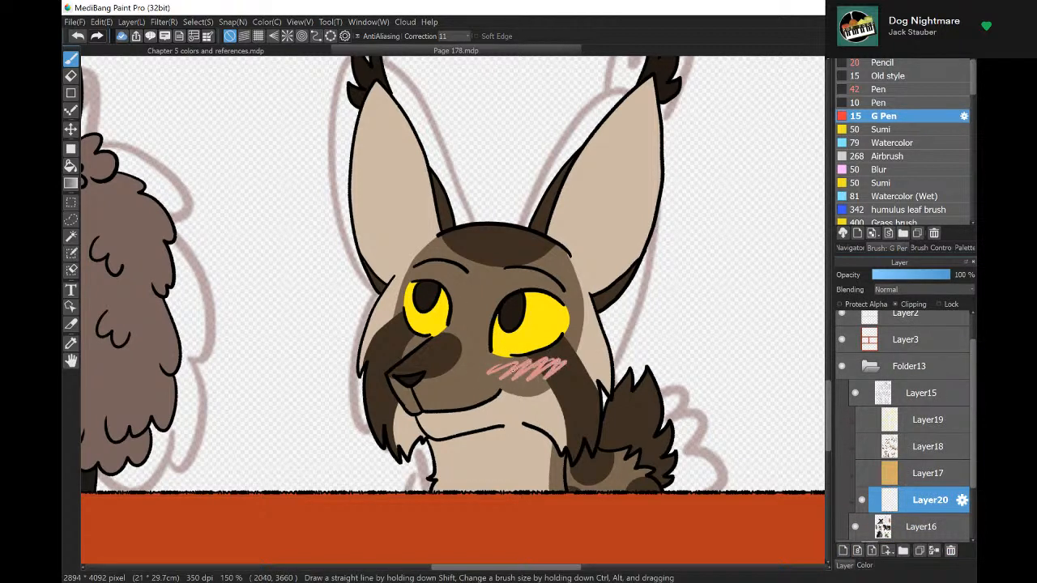
mouse_move(382, 346)
mouse_down()
mouse_move(393, 334)
mouse_move(425, 348)
mouse_up()
drag(899, 278, 935, 279)
Make Layer17, Layer18 and Layer19 visible again.
click(862, 473)
click(862, 446)
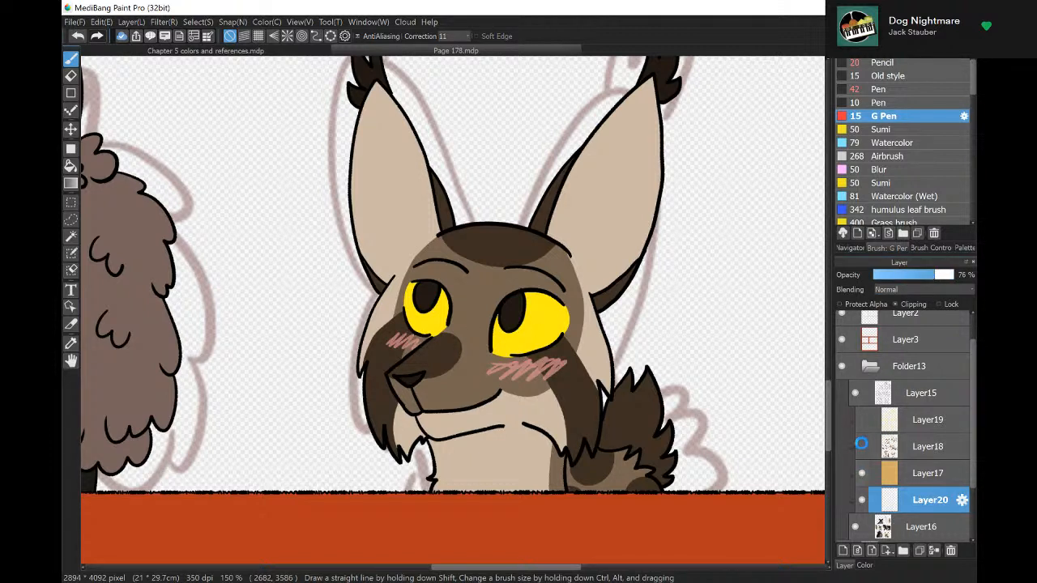
click(861, 419)
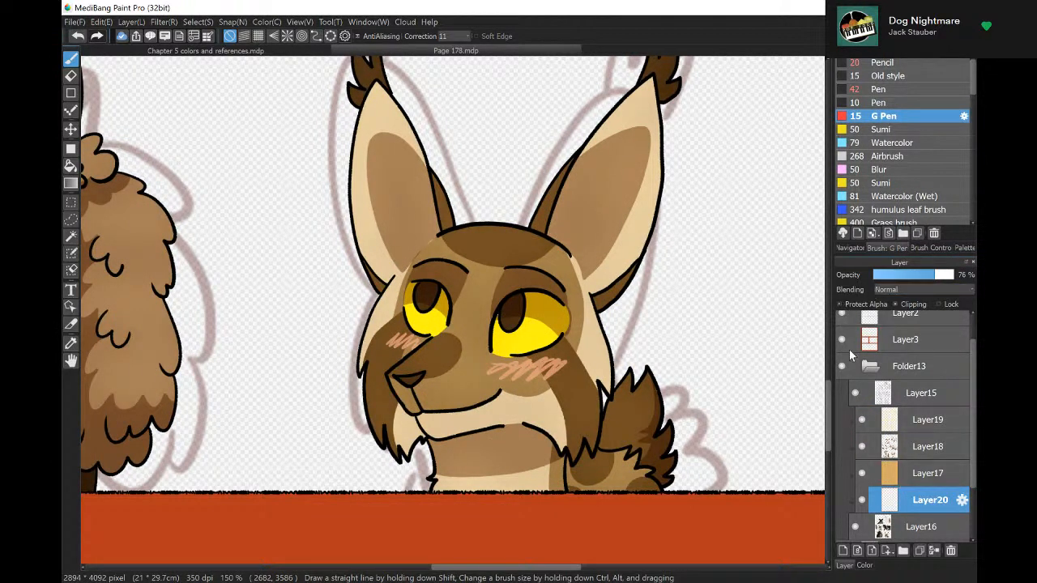
Recolour the alpha-protected blush with red #E73D3D using rectangle fills.
click(864, 565)
click(937, 296)
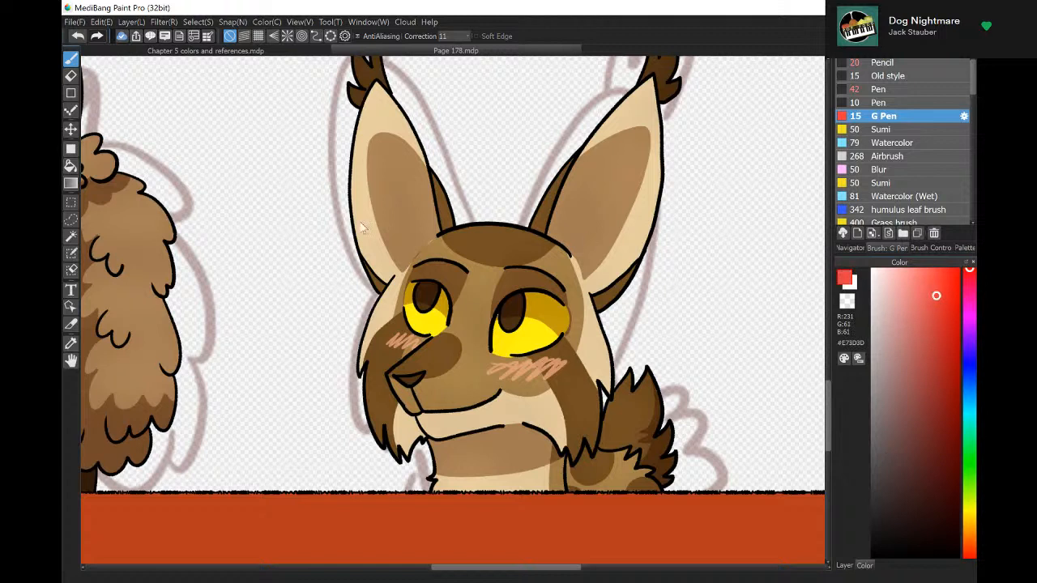
click(71, 148)
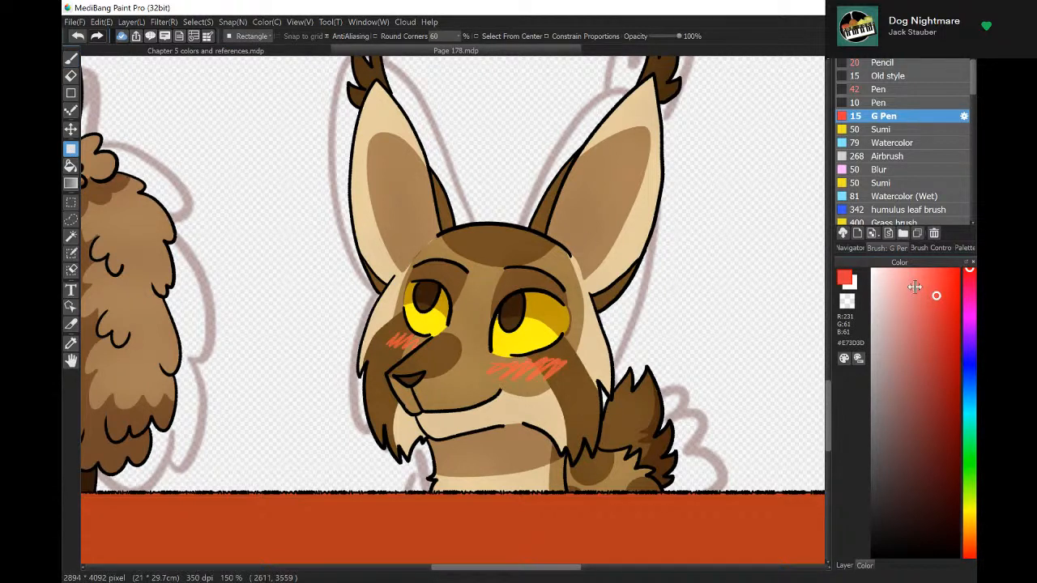
Try dark red #AE0303 on both blush patches by filling rectangles over them.
drag(919, 284, 961, 270)
drag(923, 326, 957, 360)
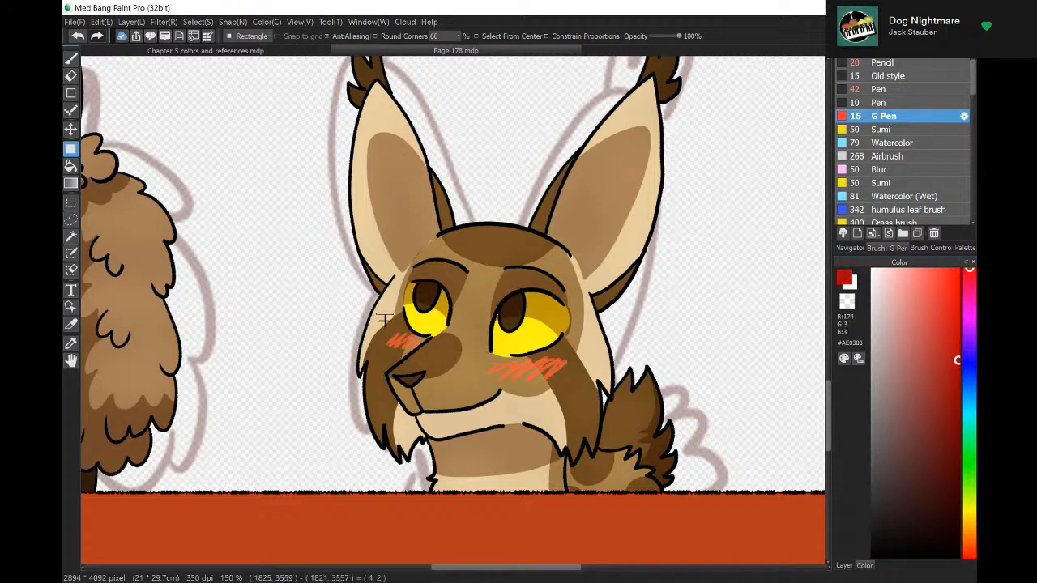
drag(394, 313, 467, 365)
drag(529, 404, 585, 405)
drag(361, 329, 428, 366)
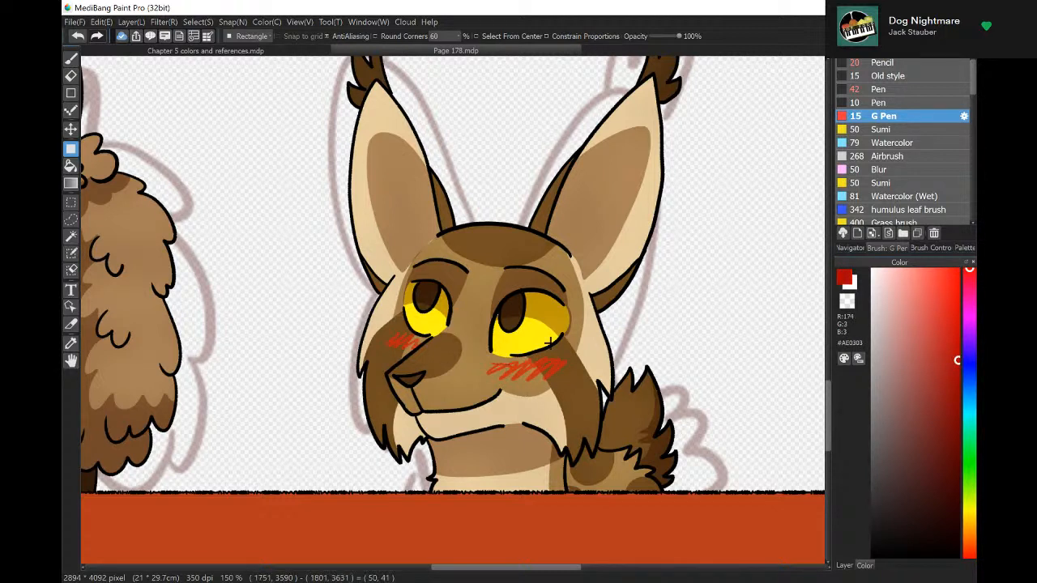
Try the reds #AA4747, #C53C3C and #D23131 on the cheek blush with rectangle fills.
click(923, 365)
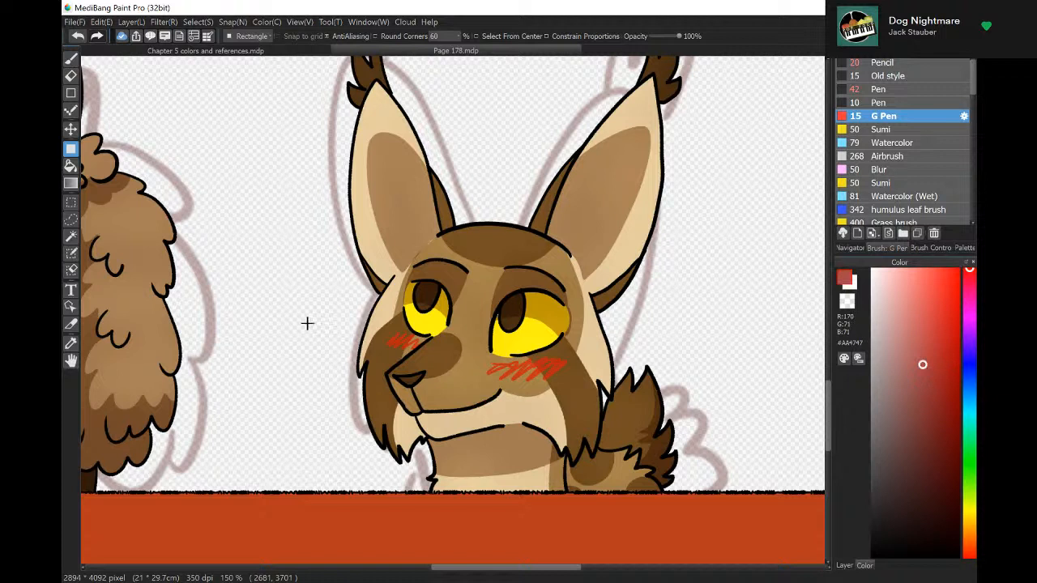
drag(307, 323, 679, 459)
click(933, 334)
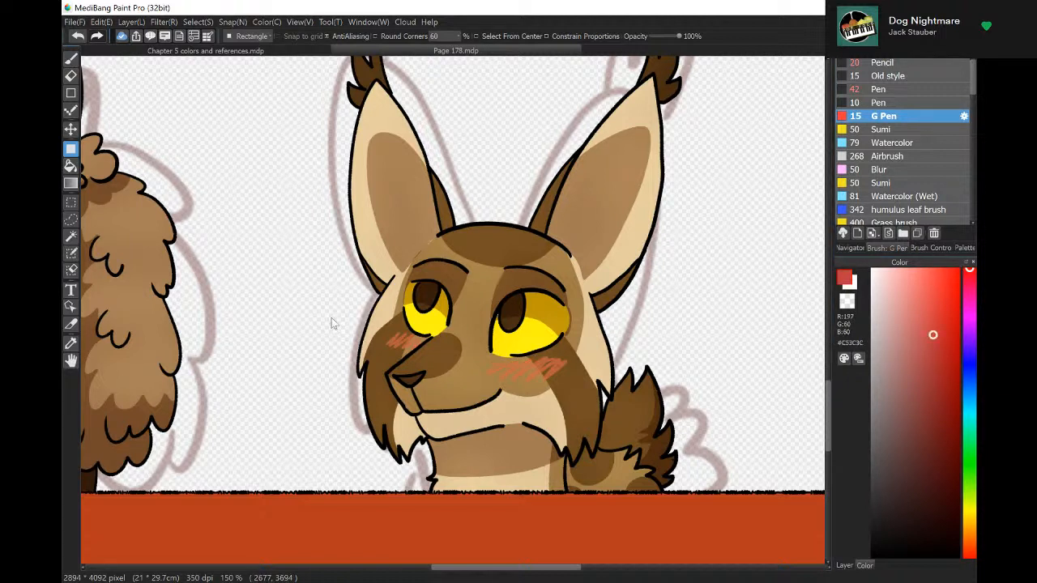
drag(331, 323, 583, 412)
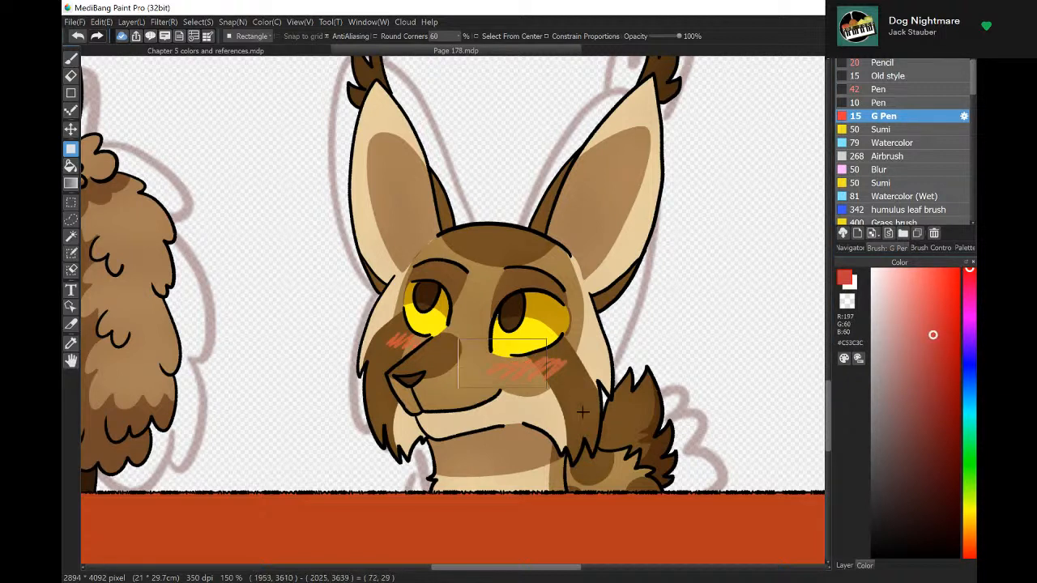
click(939, 322)
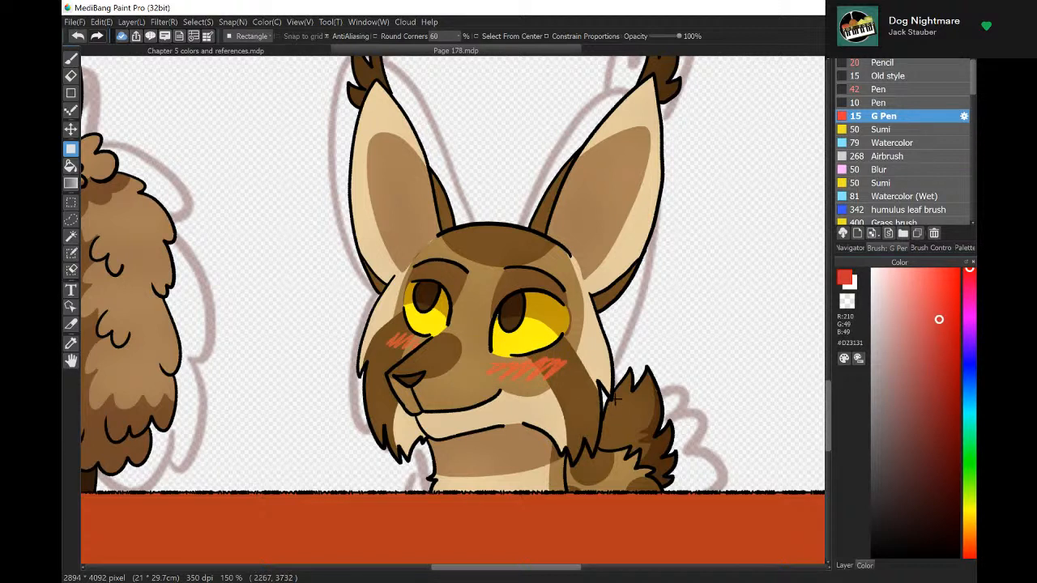
Recolour the spotted cat's blush with light red #E05E5E by filling a rectangle over it.
click(922, 304)
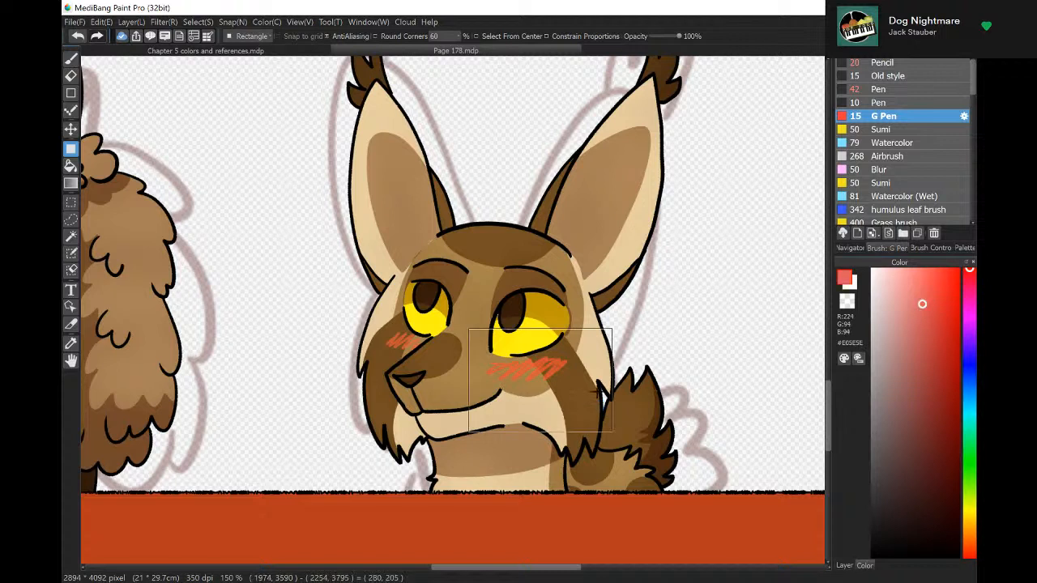
drag(598, 392, 612, 432)
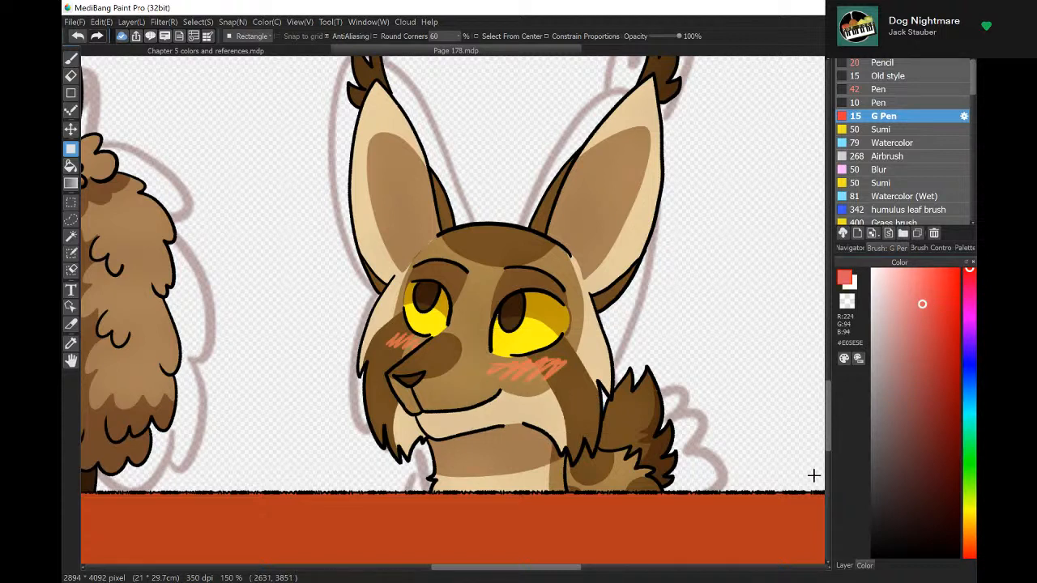
Collapse Folder13, make the painted background Layer14 visible and fit the whole comic page in view.
click(844, 566)
drag(911, 491, 917, 427)
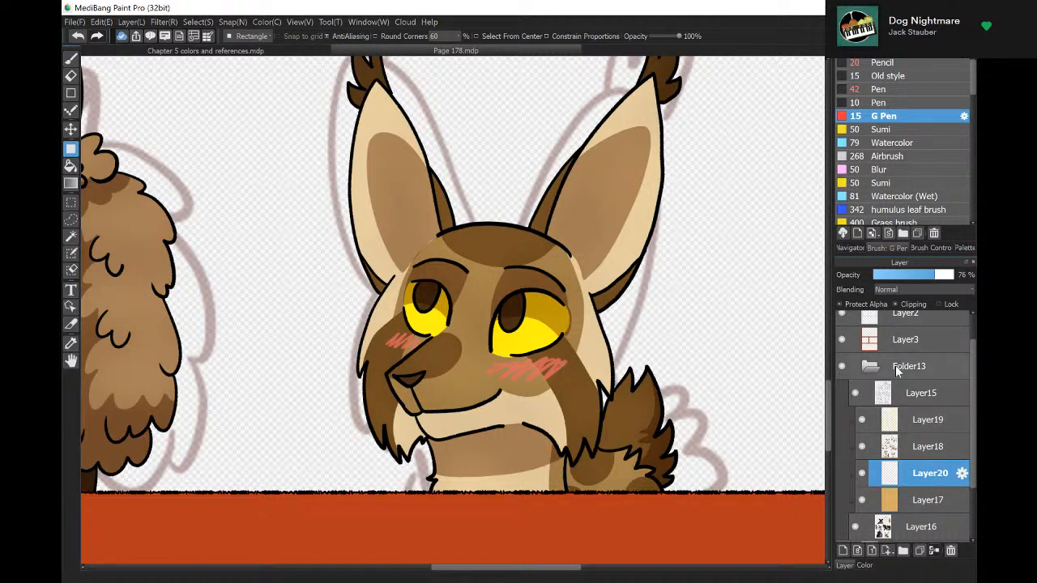
click(871, 366)
click(841, 458)
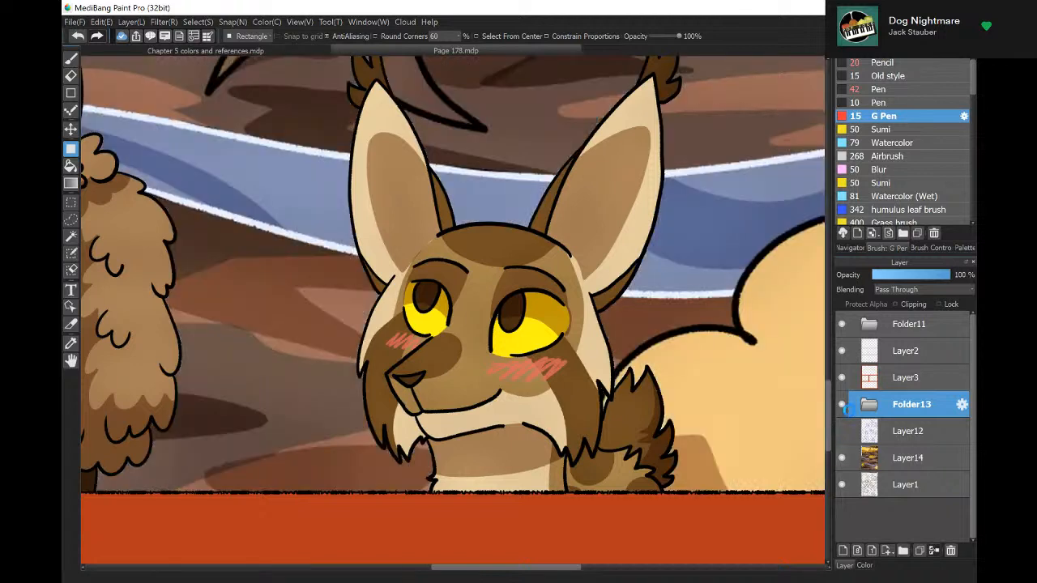
click(845, 248)
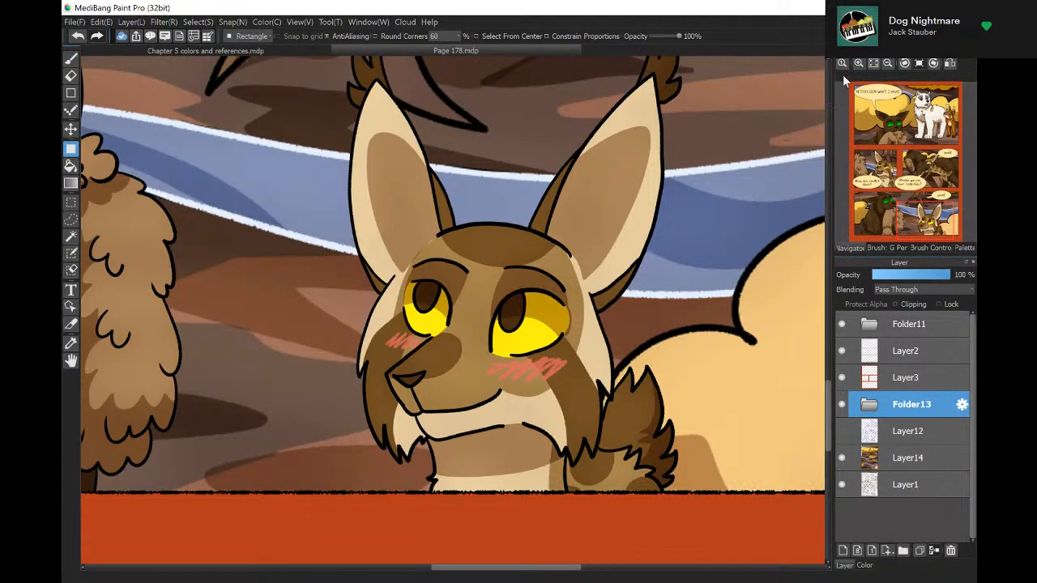
click(873, 62)
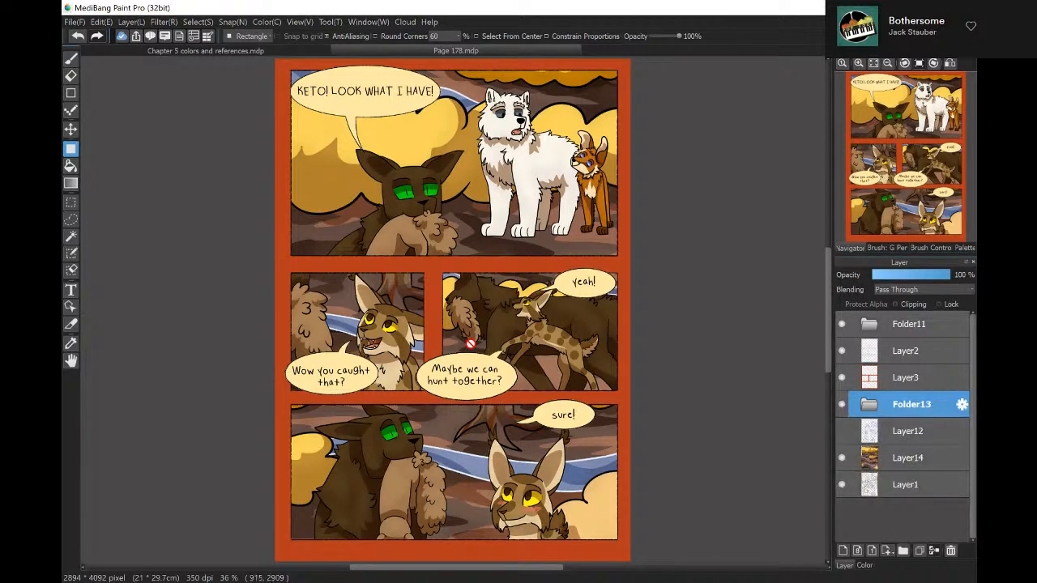
Save a PNG copy of the finished page as Page 178 in the Chapter 5 folder.
key(ctrl+shift+s)
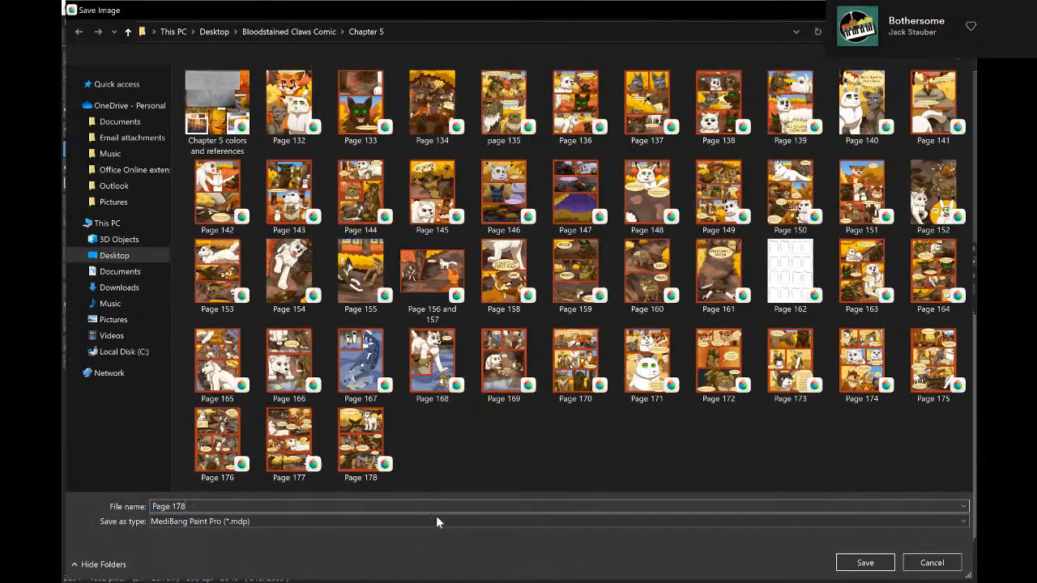
click(436, 519)
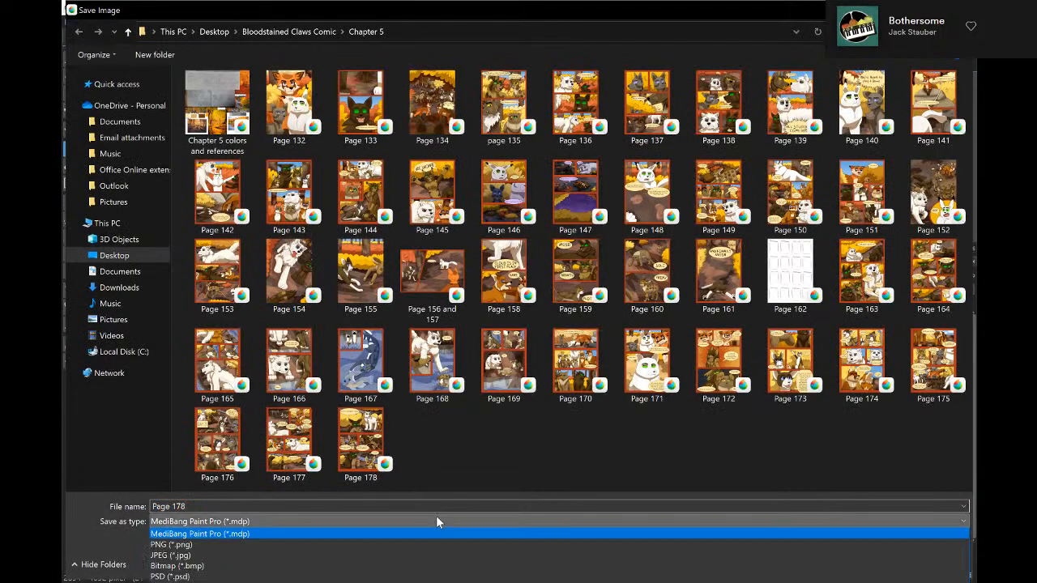
key(Down)
key(Return)
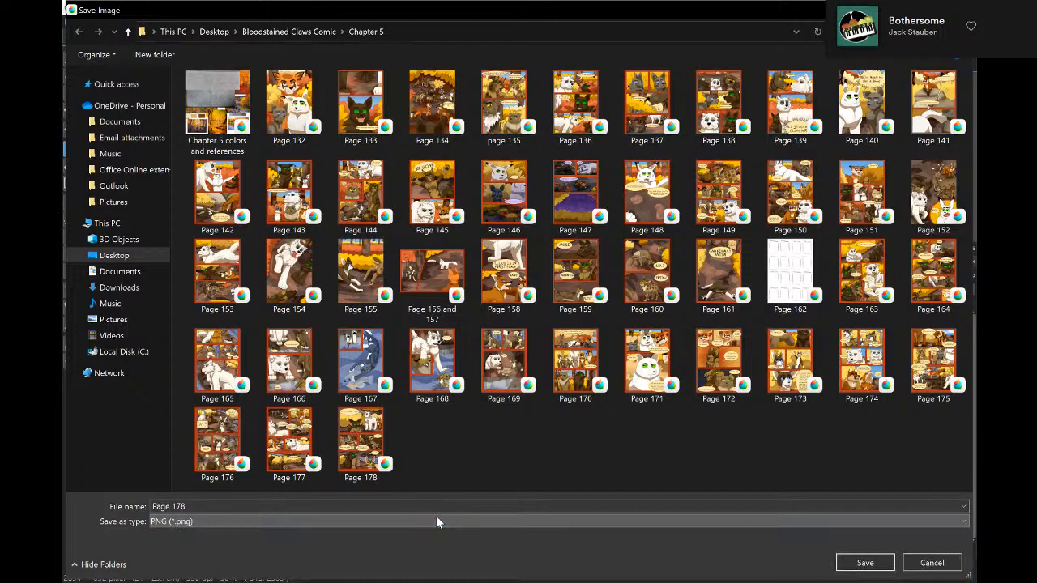
key(Return)
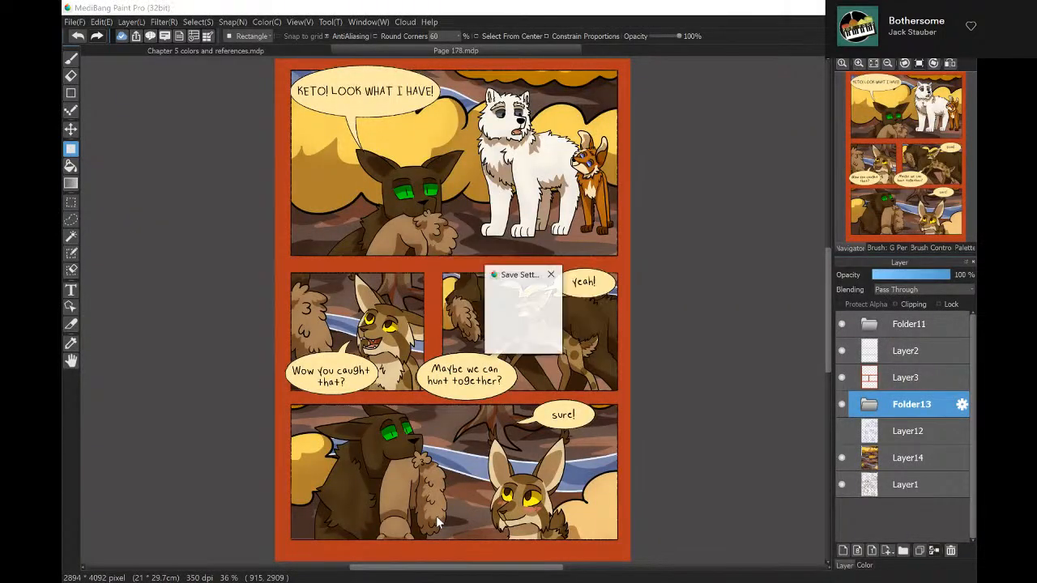
key(Return)
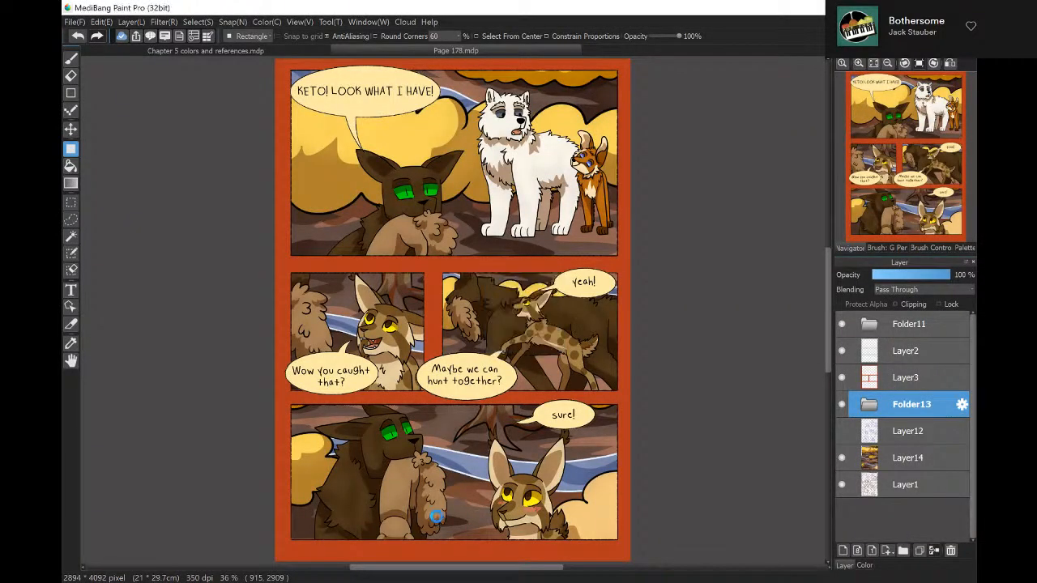
Switch to the web browser and open the list of own webcomics on ComicFury.
key(alt+Tab)
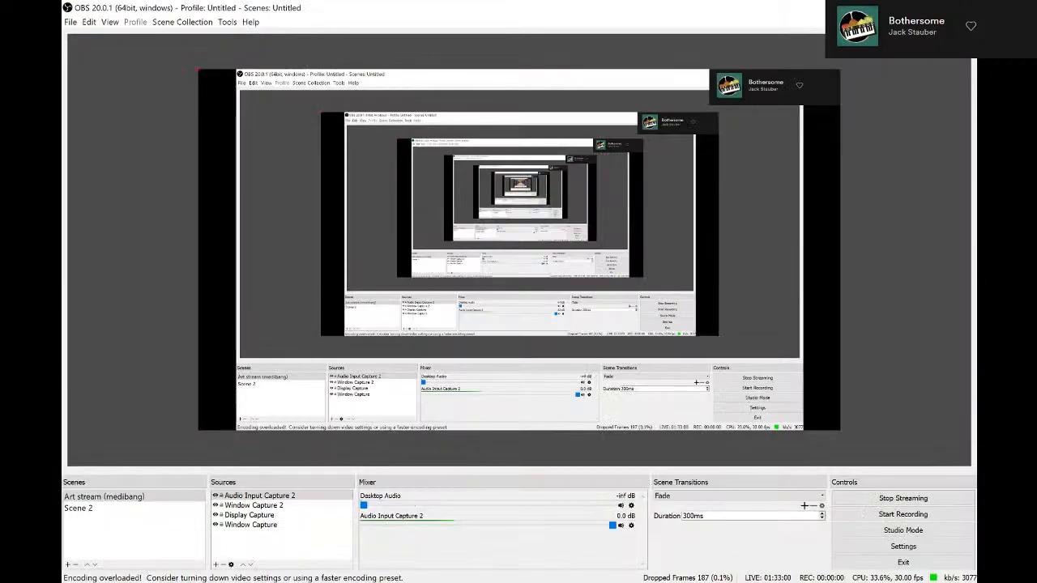
key(alt+Tab)
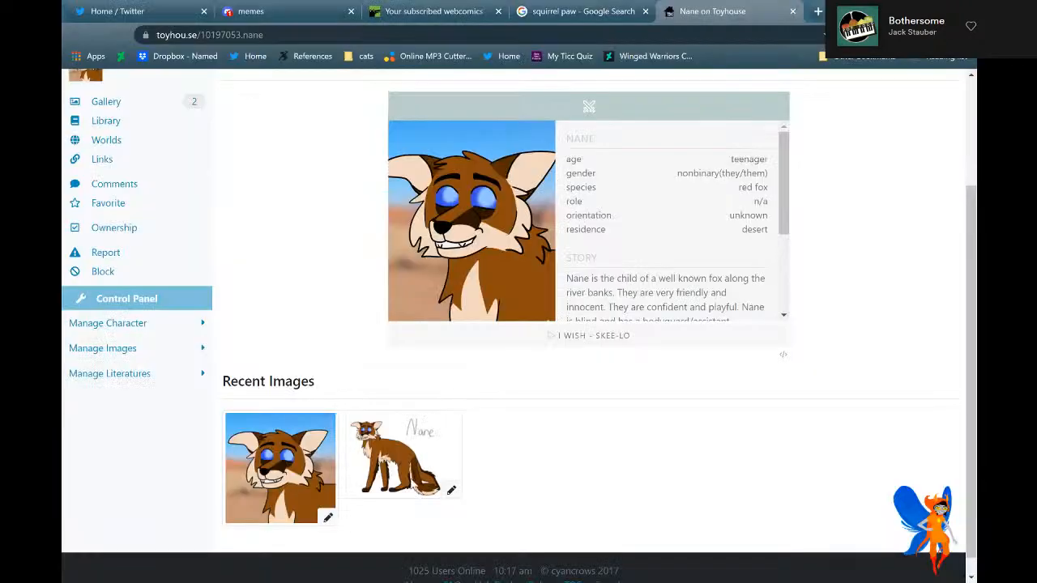
click(472, 10)
click(115, 141)
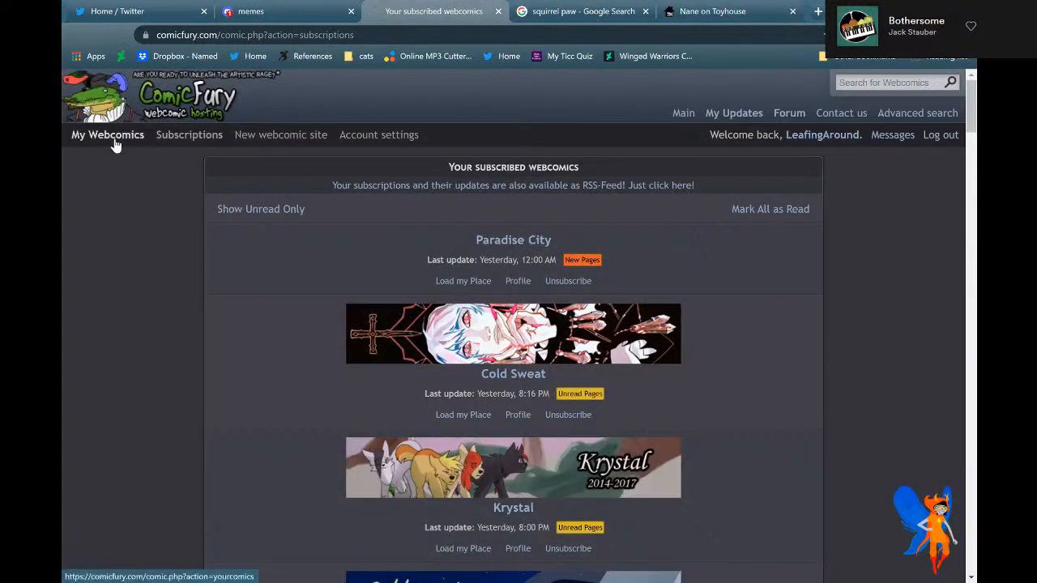
click(401, 320)
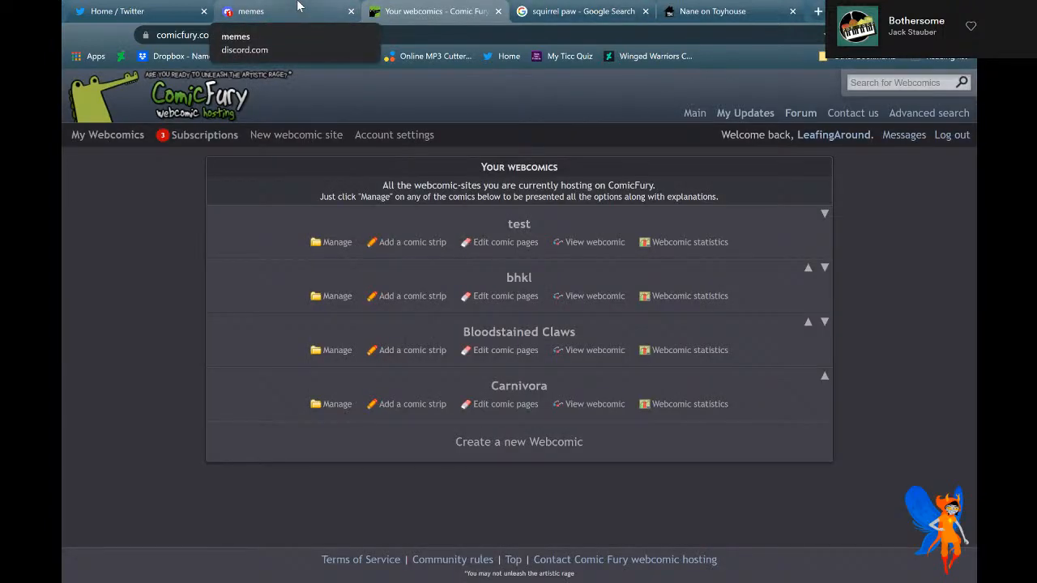
Open the Bloodstained Claws profile from the webcomic list and go to its management page.
click(544, 334)
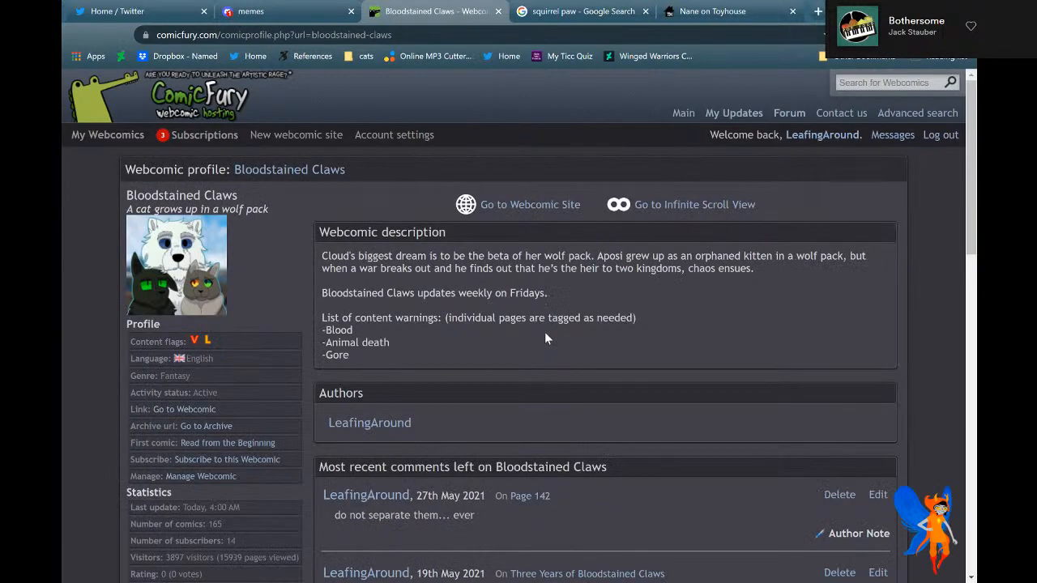
scroll(285, 429, down, 3)
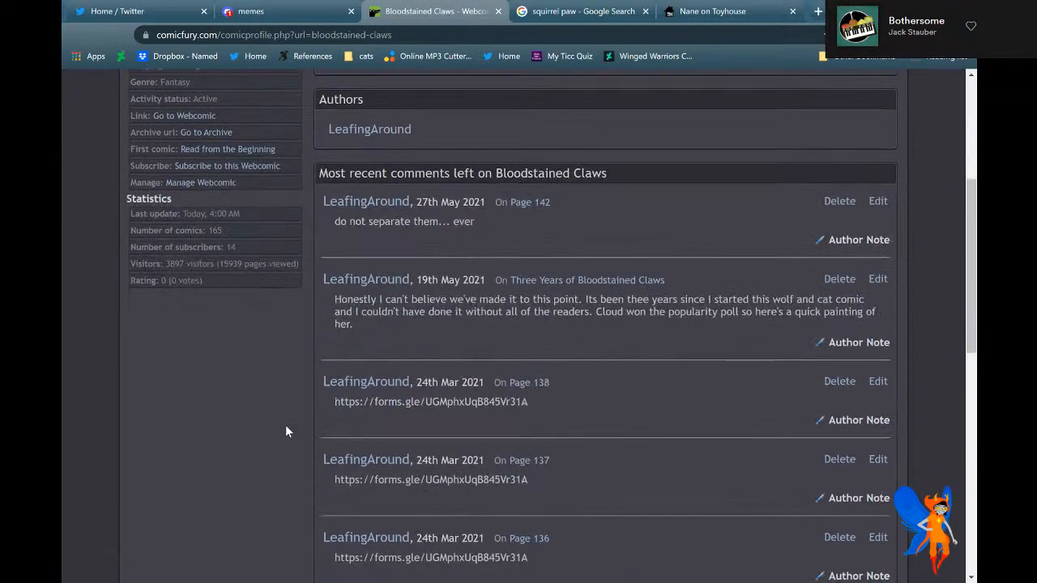
scroll(285, 430, up, 2)
scroll(285, 431, up, 1)
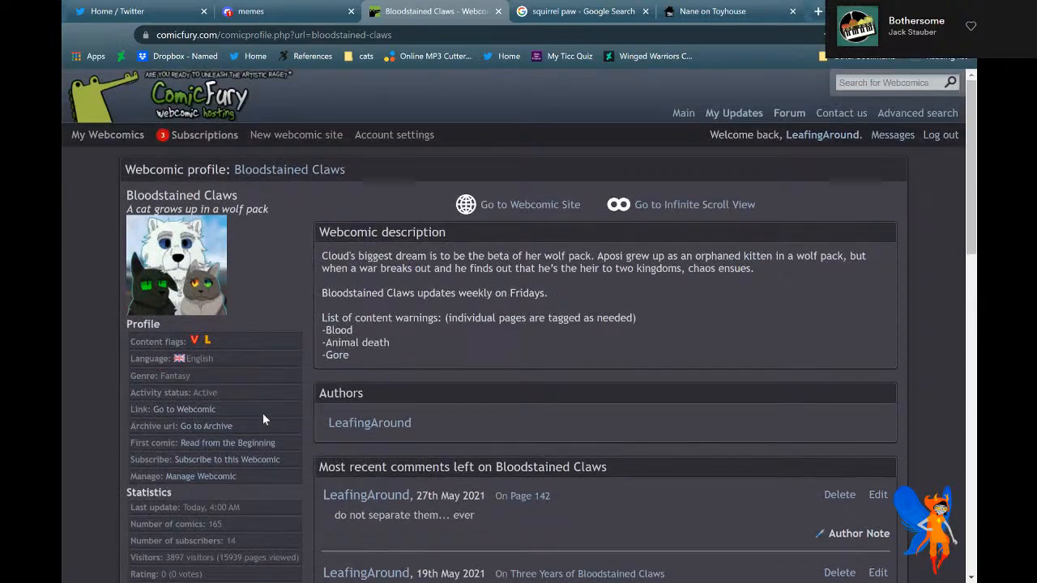
click(200, 476)
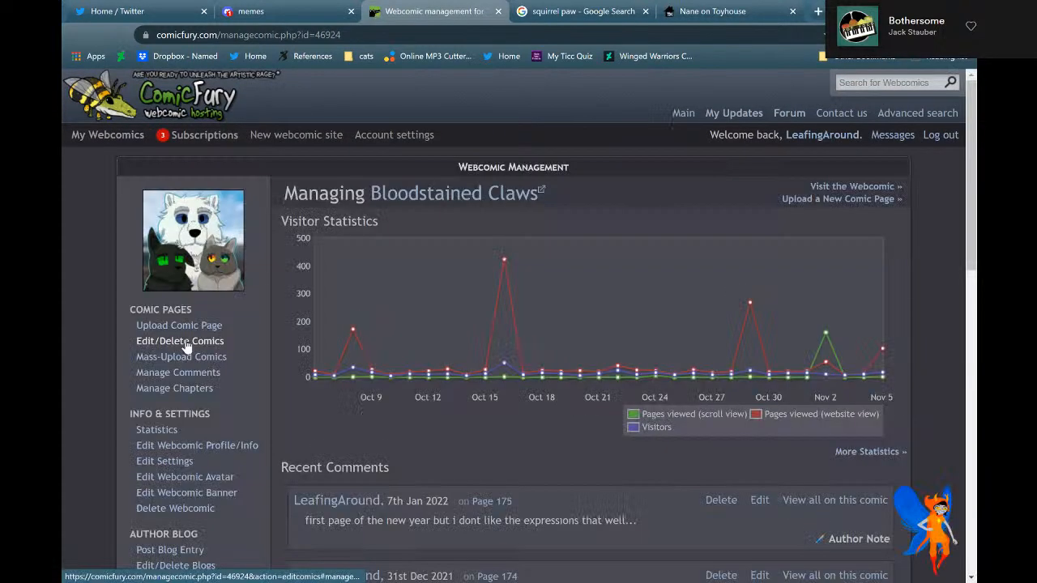
Check the webcomic's recent visitor statistics and open the list of comic pages for editing.
scroll(200, 479, down, 2)
mouse_move(881, 240)
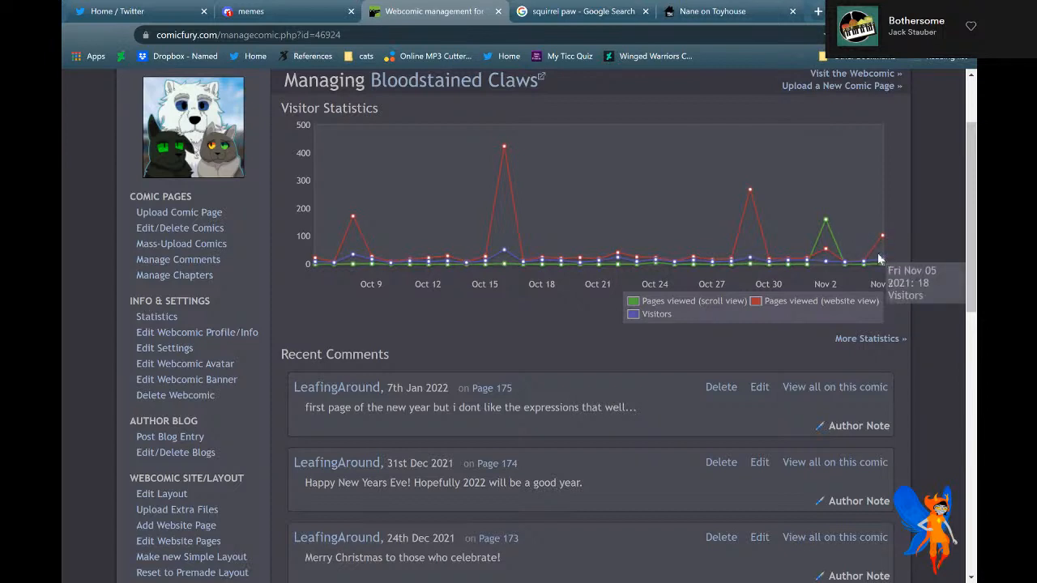
mouse_move(826, 226)
mouse_move(822, 256)
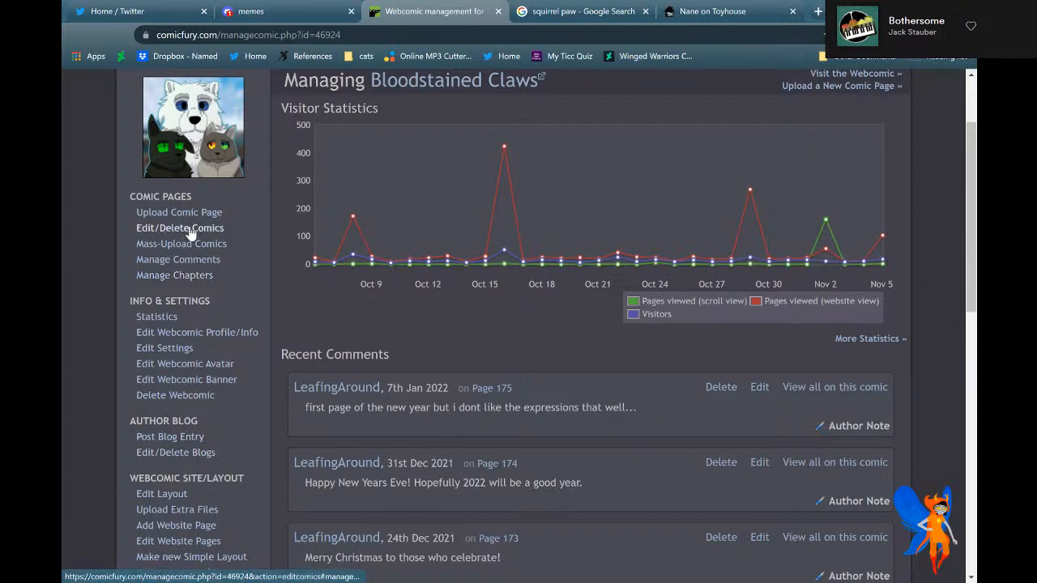
click(190, 231)
click(191, 229)
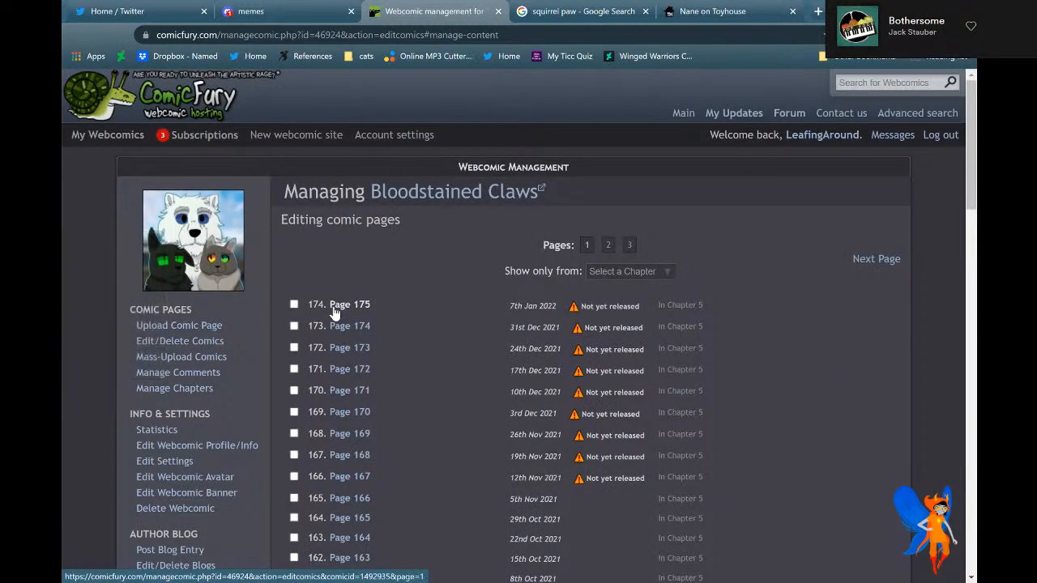
Open the webcomic's Mass-Upload Comics page in a separate browser tab and switch to it.
right_click(177, 353)
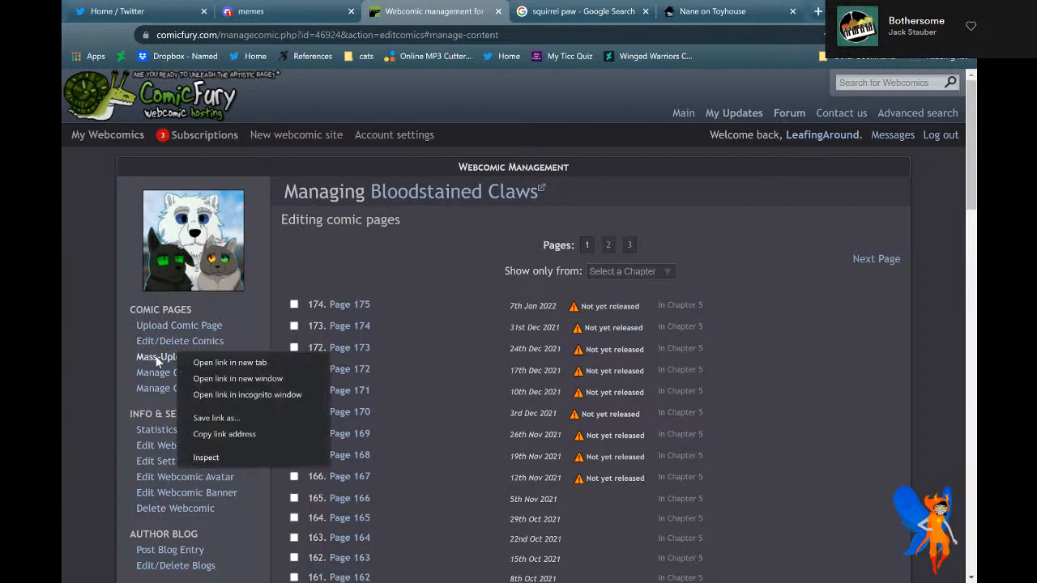
right_click(159, 356)
click(187, 369)
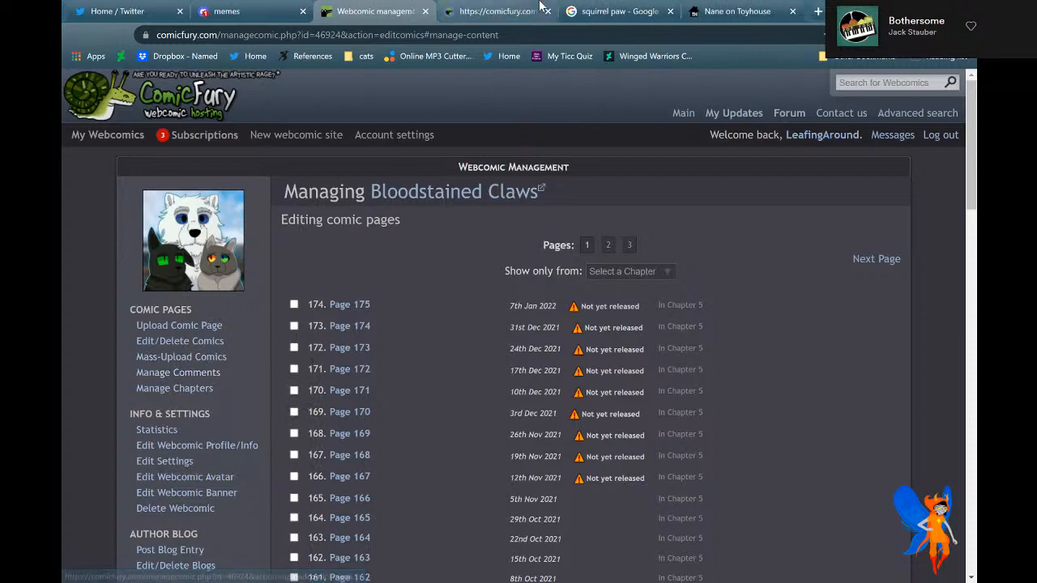
click(541, 6)
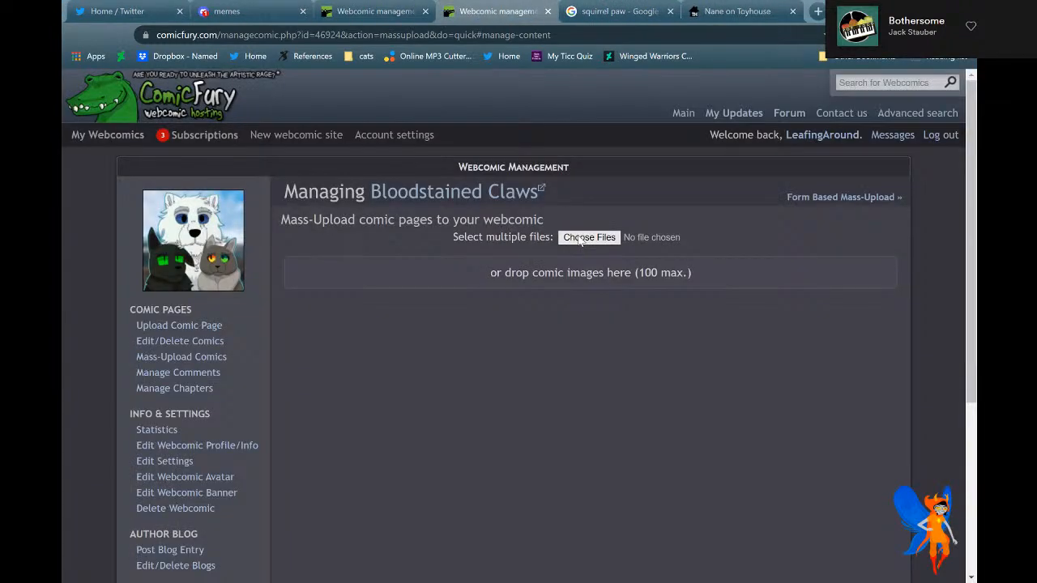
Choose Page 176, Page 177 and Page 178 for the mass upload and proceed to editing their page data.
click(580, 238)
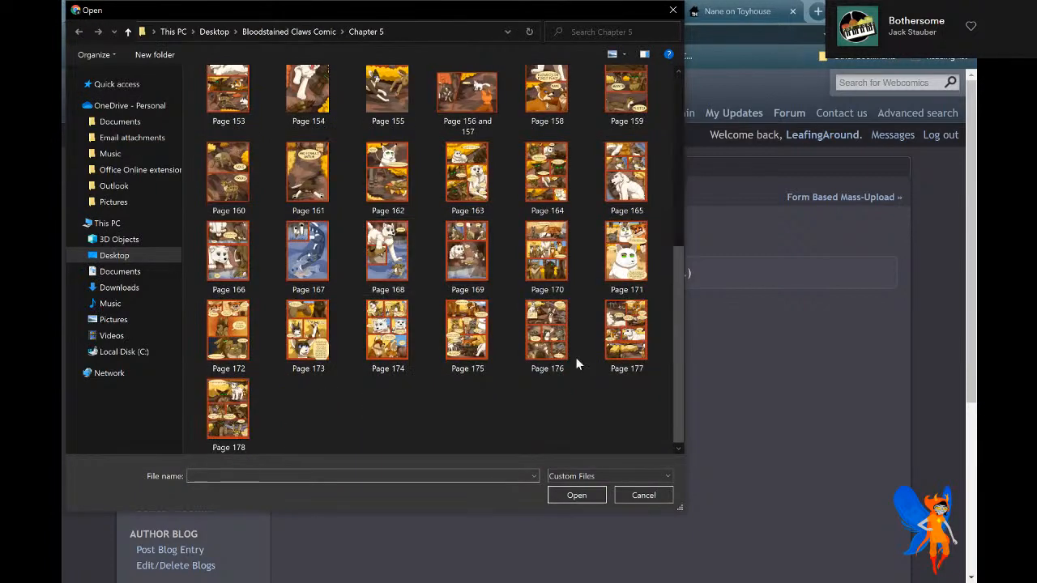
click(547, 332)
shift+click(229, 409)
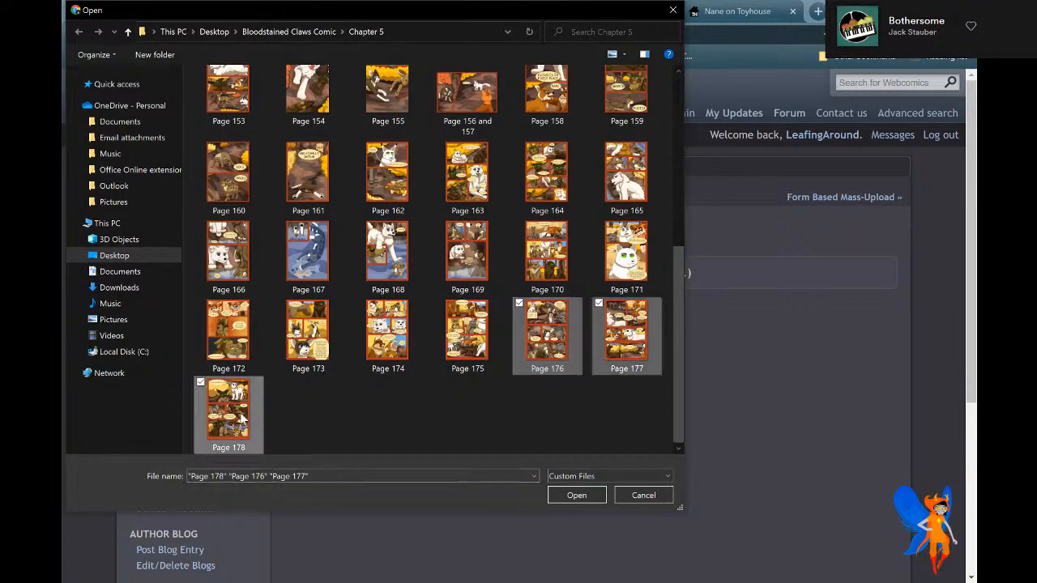
key(Return)
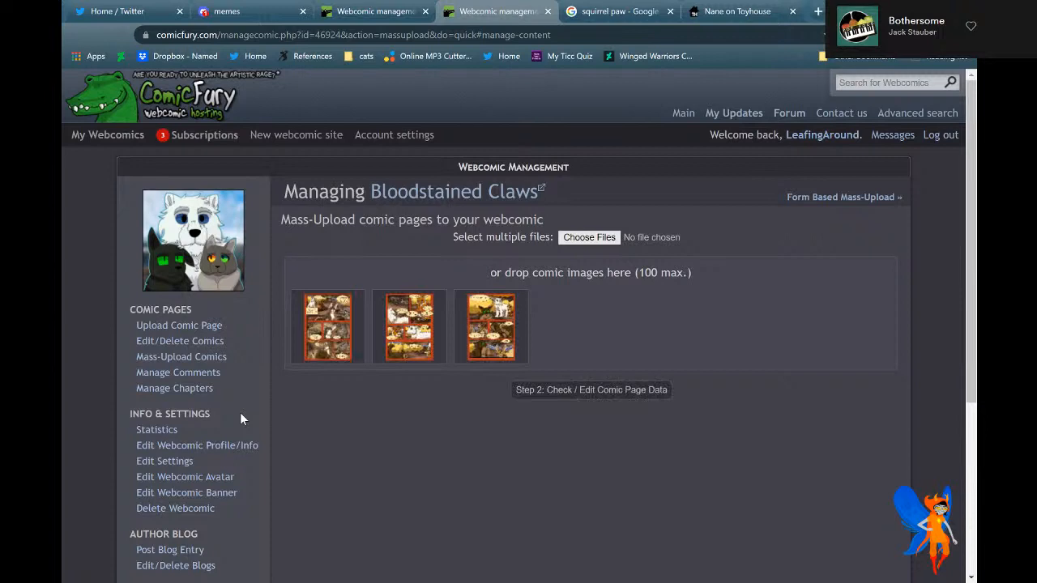
click(573, 387)
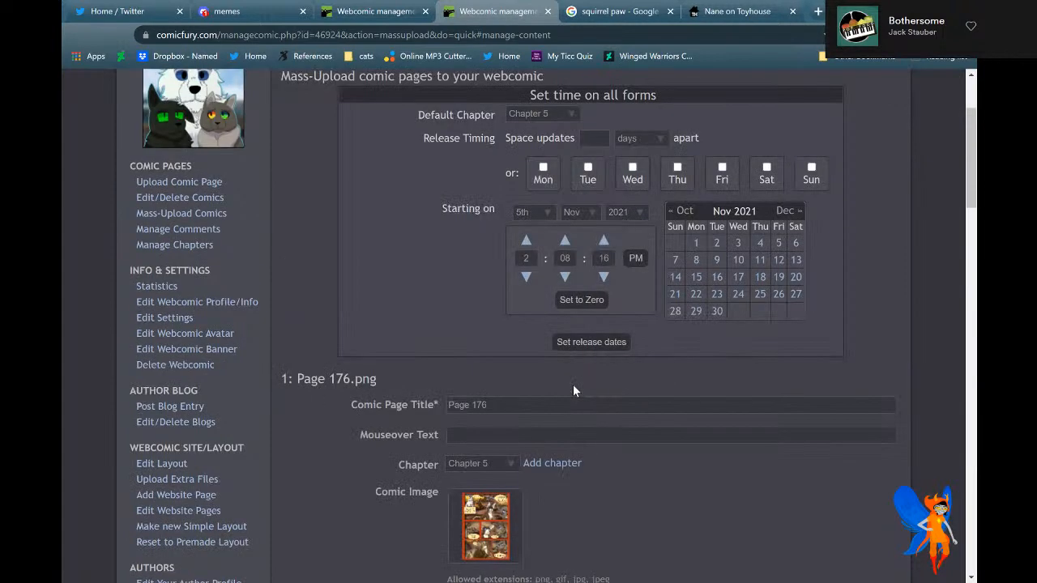
Set the release timing for all pages to Fridays, starting on 14 January 2022.
click(721, 167)
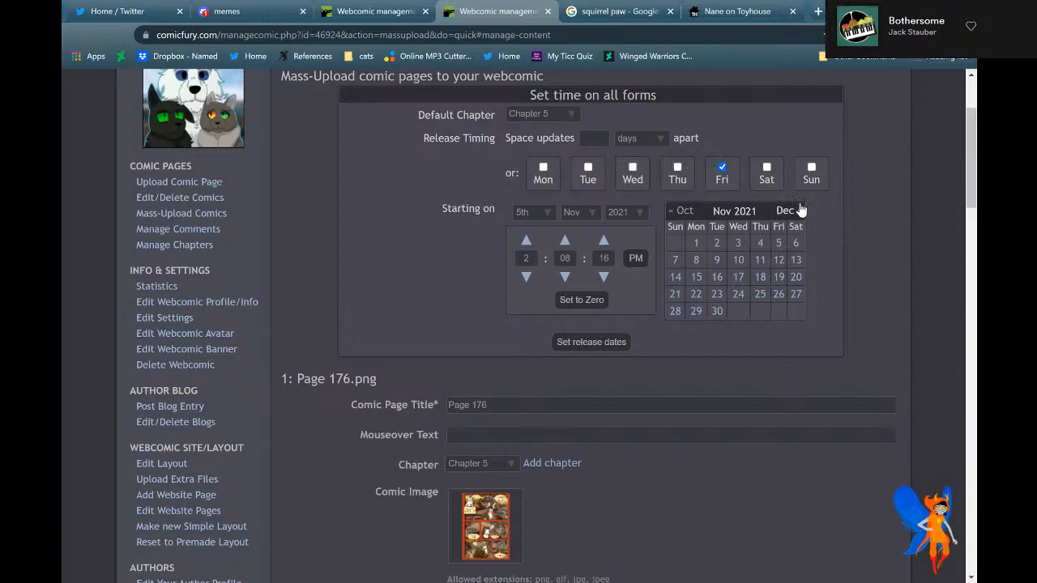
click(372, 10)
click(508, 6)
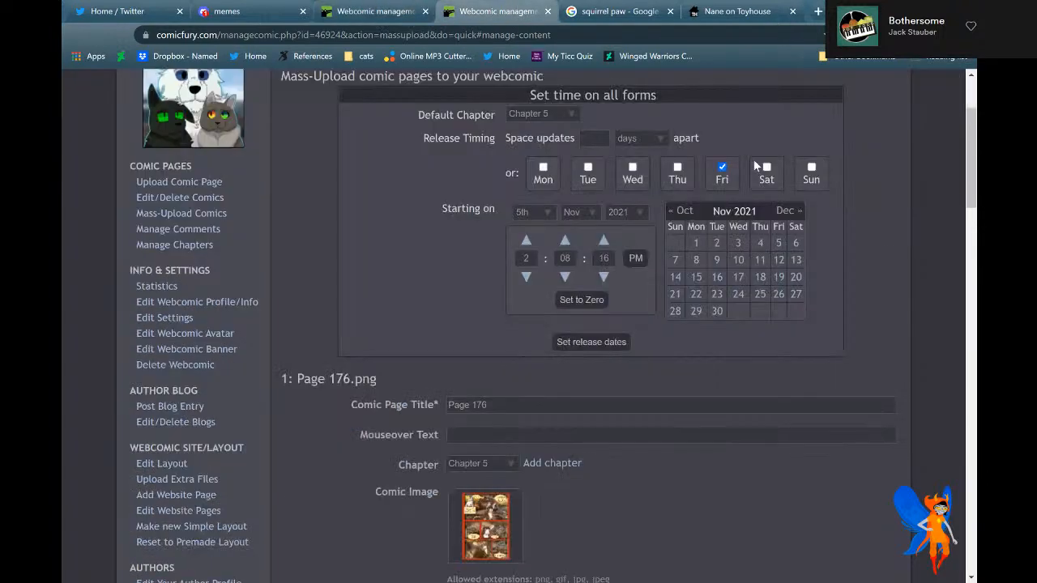
click(782, 211)
click(781, 212)
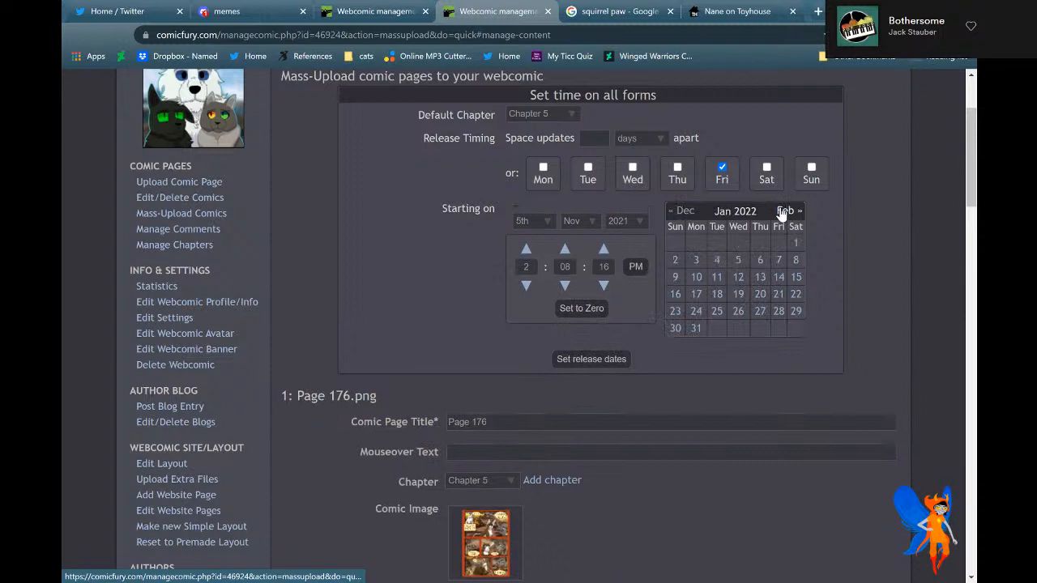
click(778, 276)
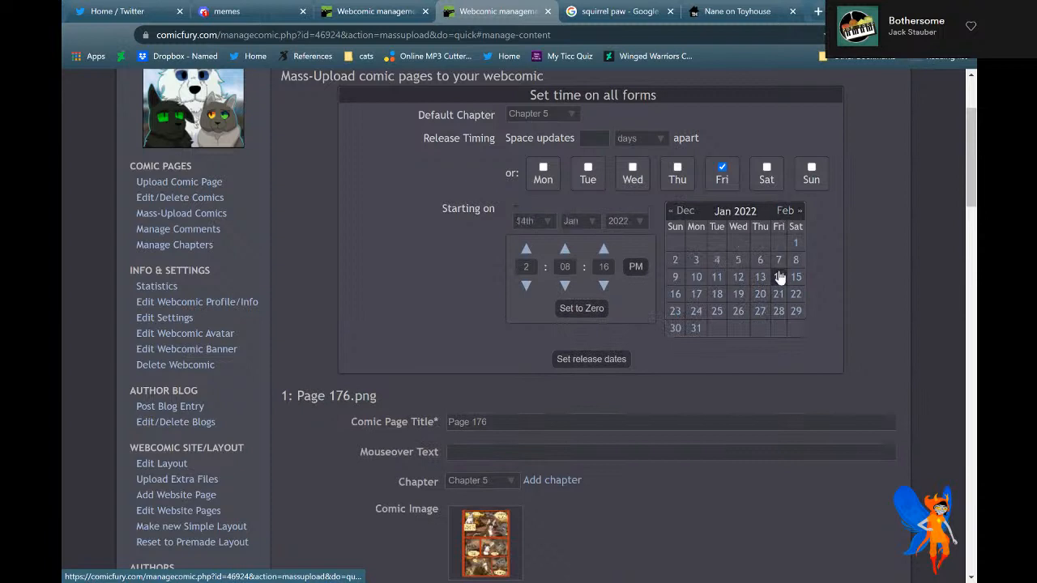
Reset the start time to 0:00:00 AM, apply the release dates to all three pages and review their forms.
click(582, 307)
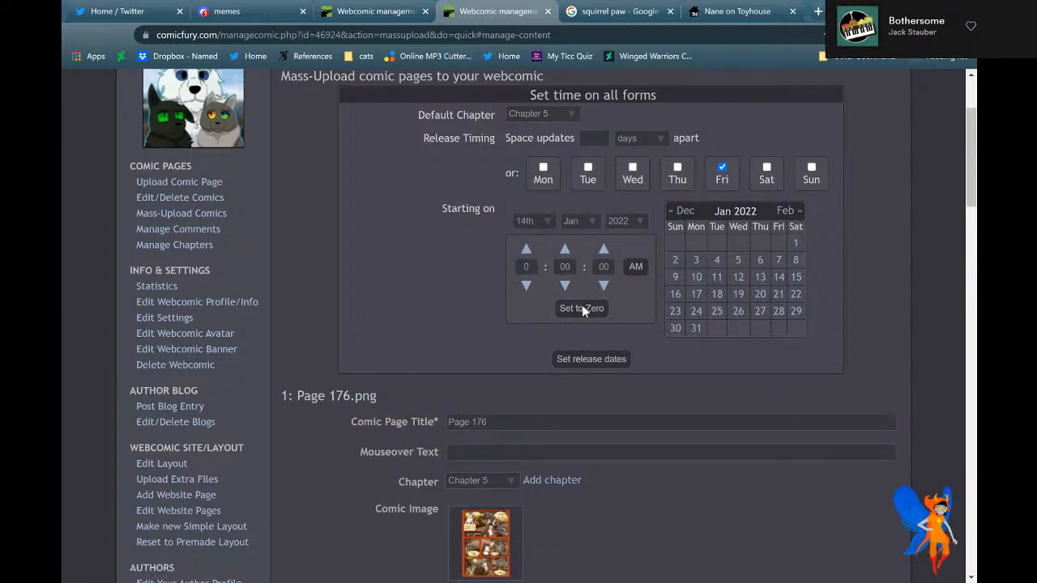
click(591, 364)
scroll(591, 371, down, 4)
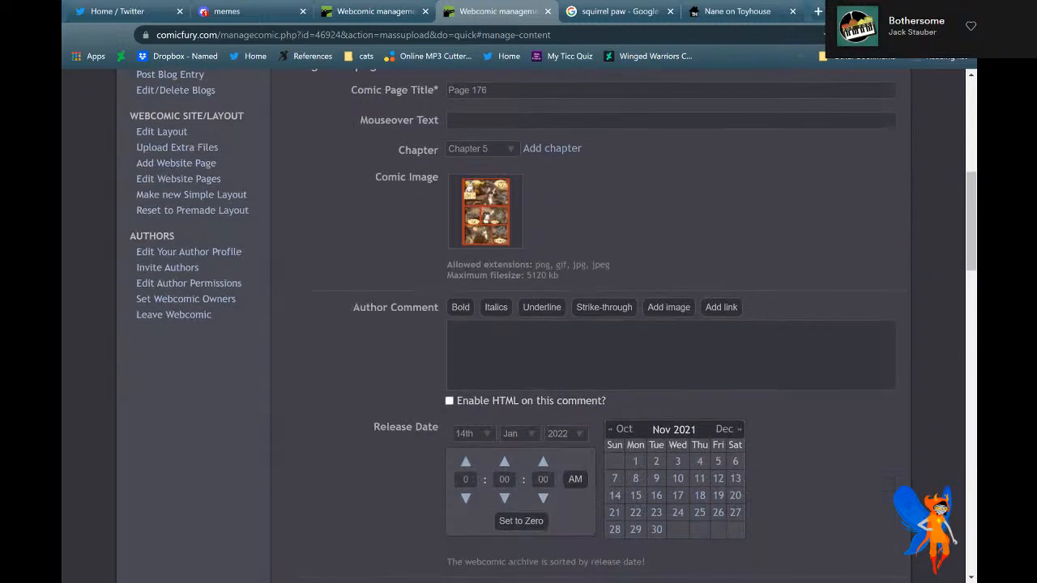
scroll(591, 366, down, 14)
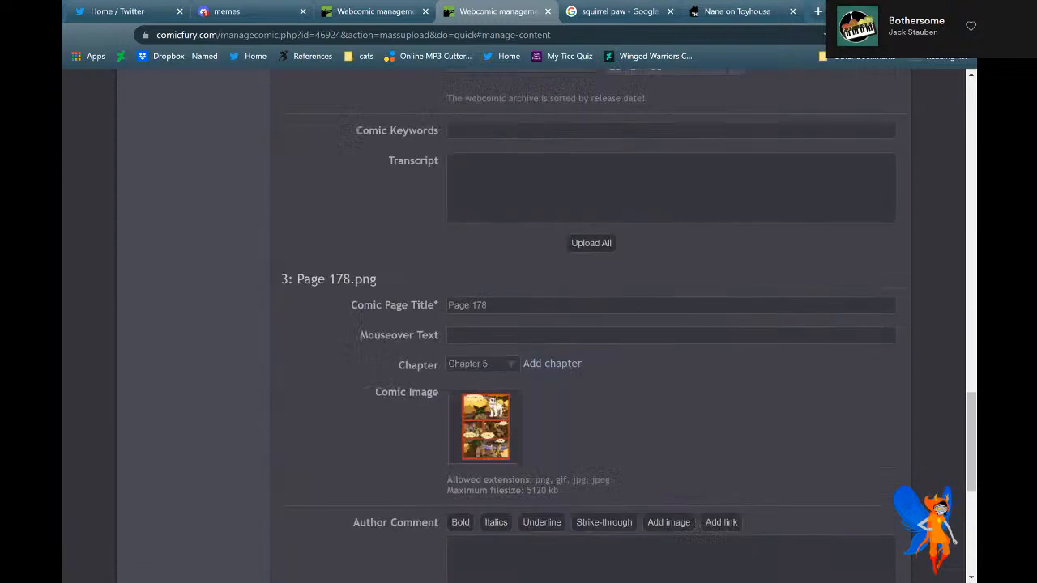
scroll(590, 366, down, 5)
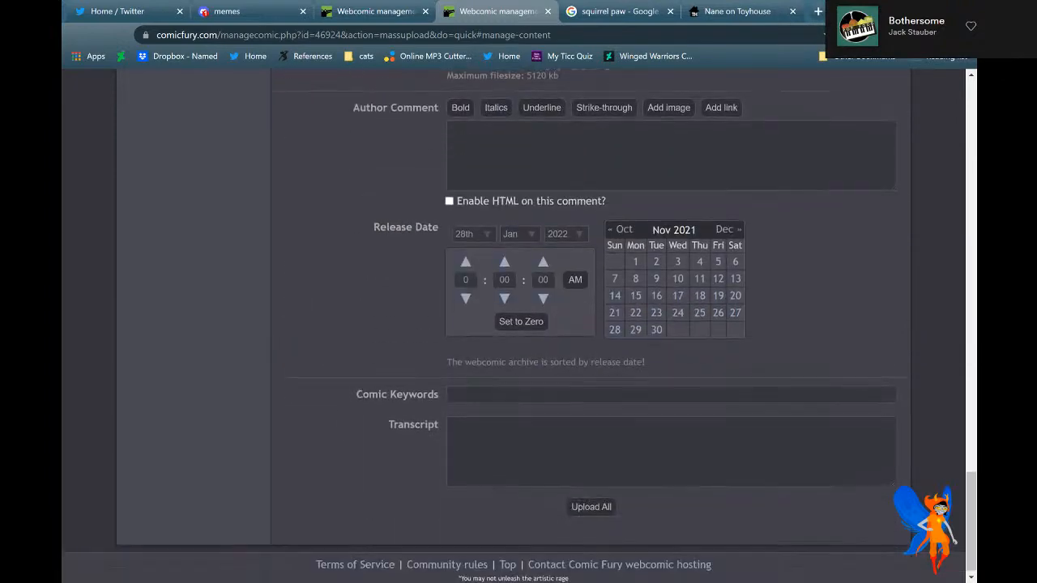
Recheck the release settings and page forms, and upload Page 176, Page 177 and Page 178 together.
scroll(590, 365, up, 20)
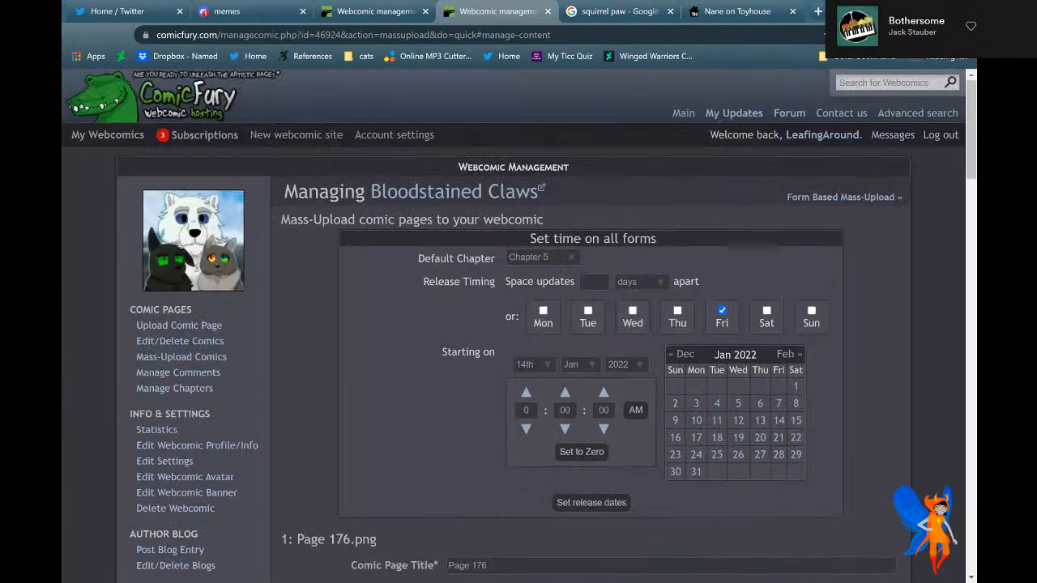
scroll(591, 365, down, 20)
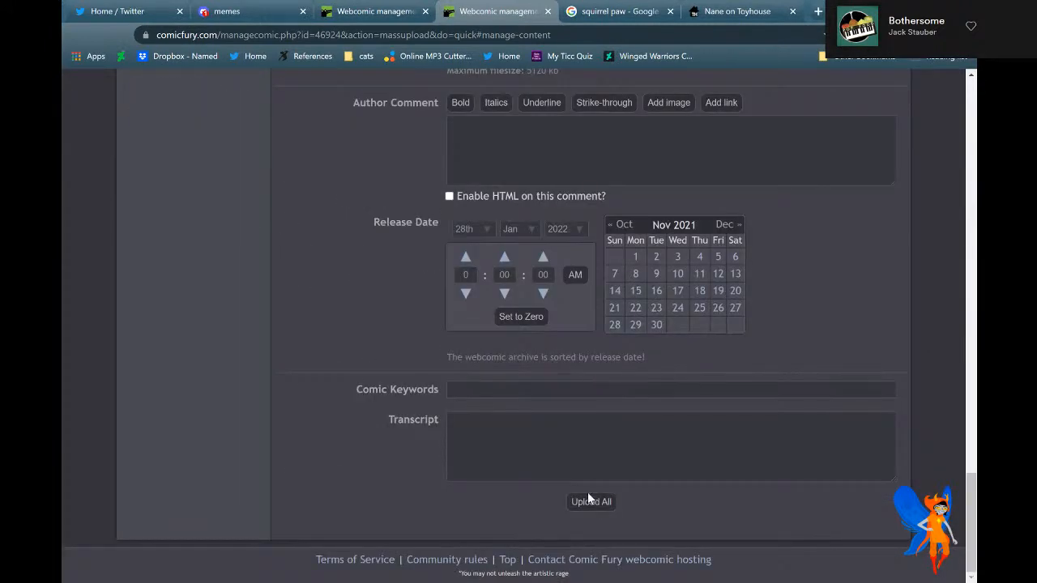
click(592, 503)
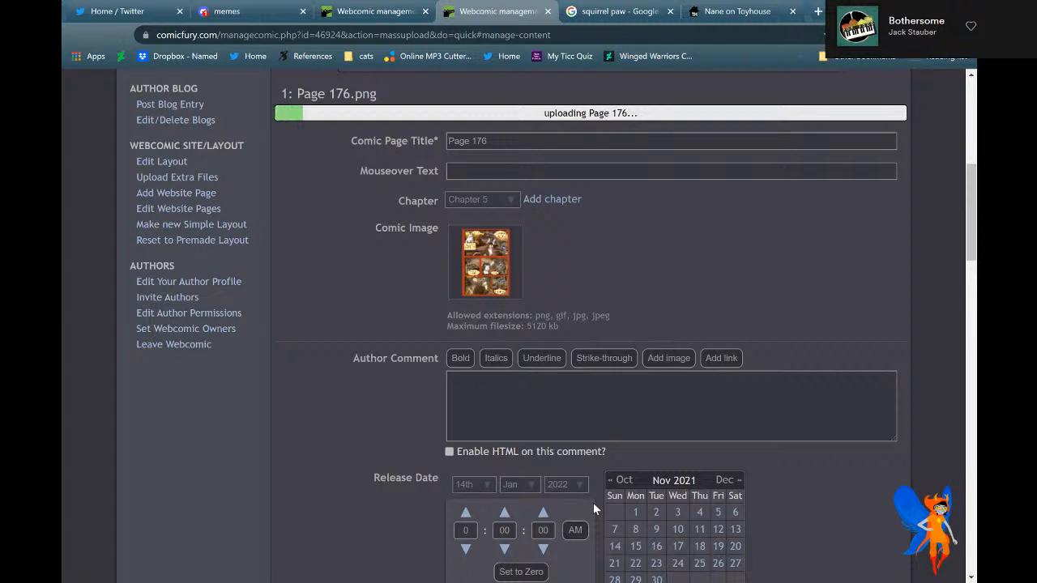
Close the spare webcomic management tab and open the list of existing comic pages to check the new pages' release dates.
click(426, 11)
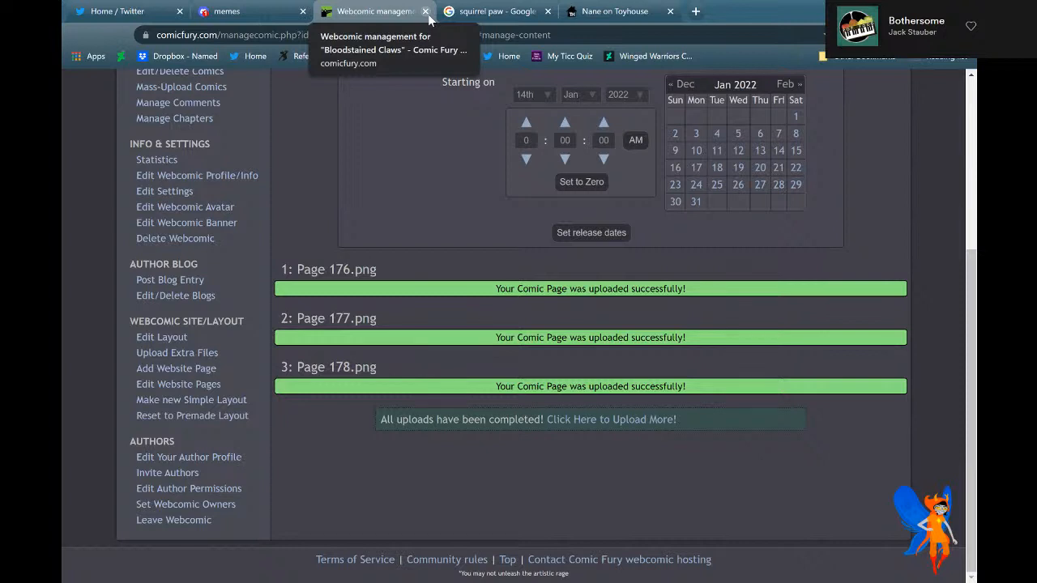
scroll(386, 317, up, 3)
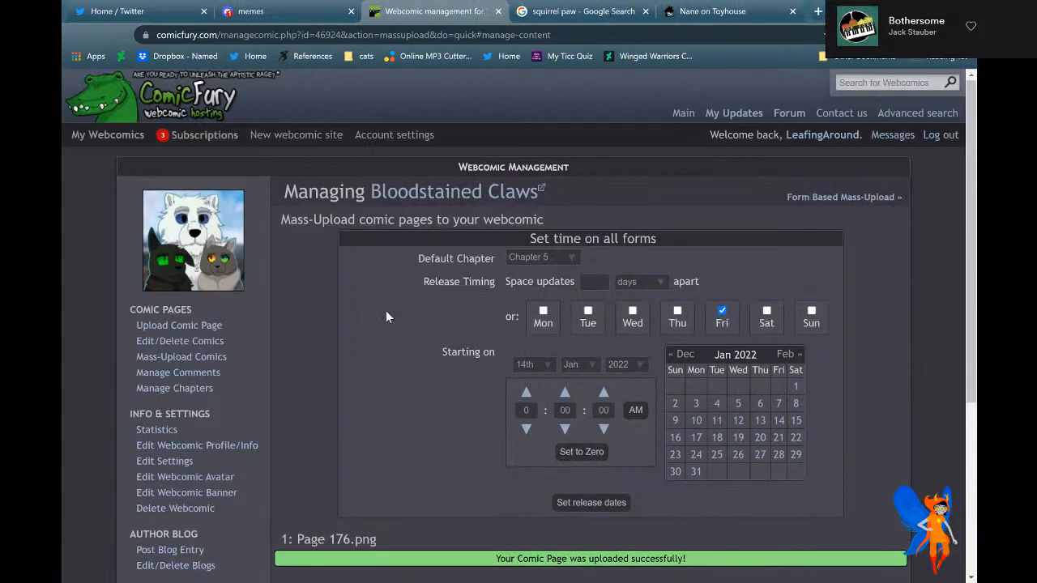
click(196, 344)
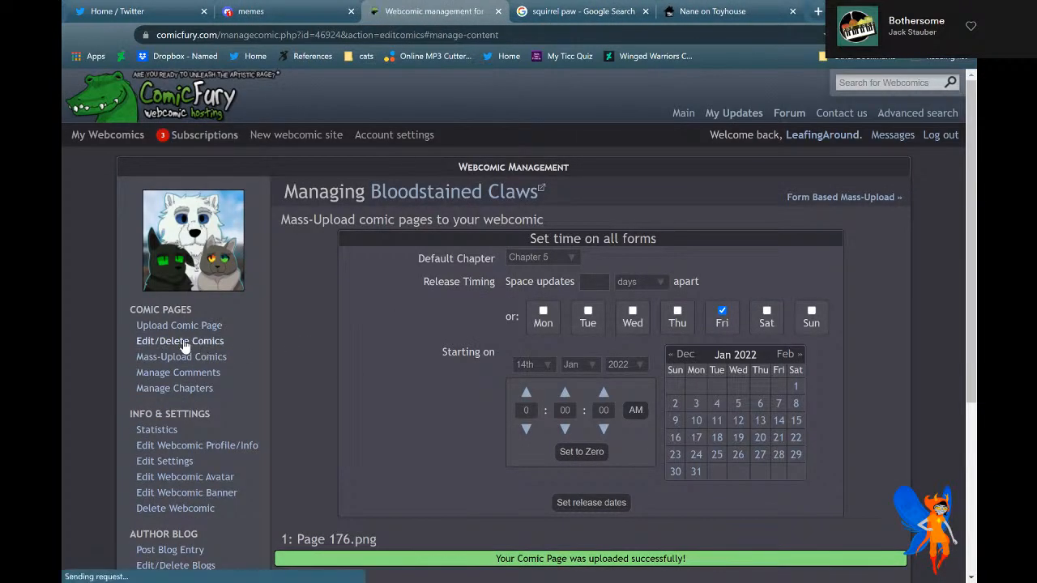
scroll(185, 347, down, 1)
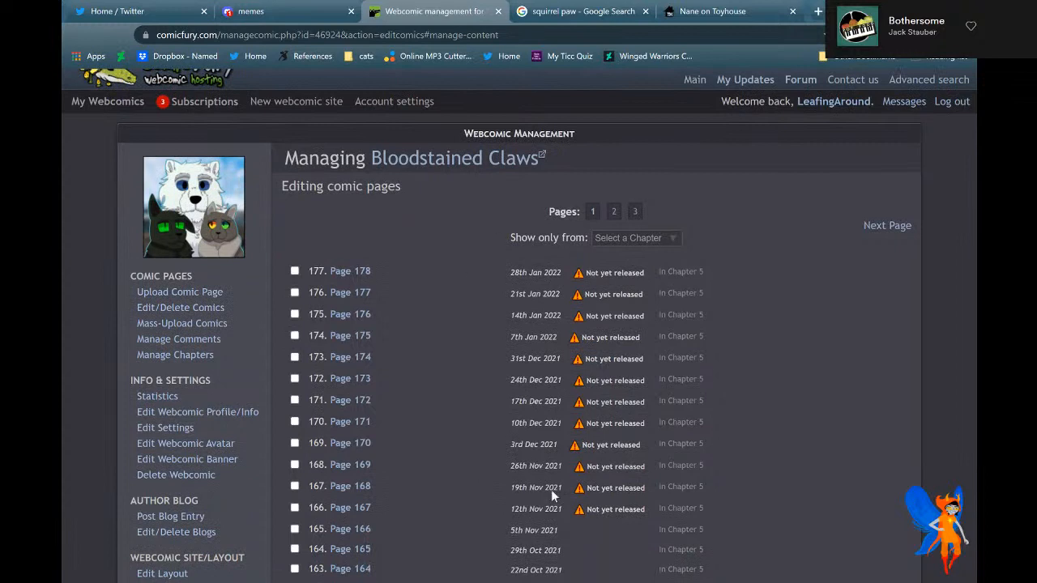